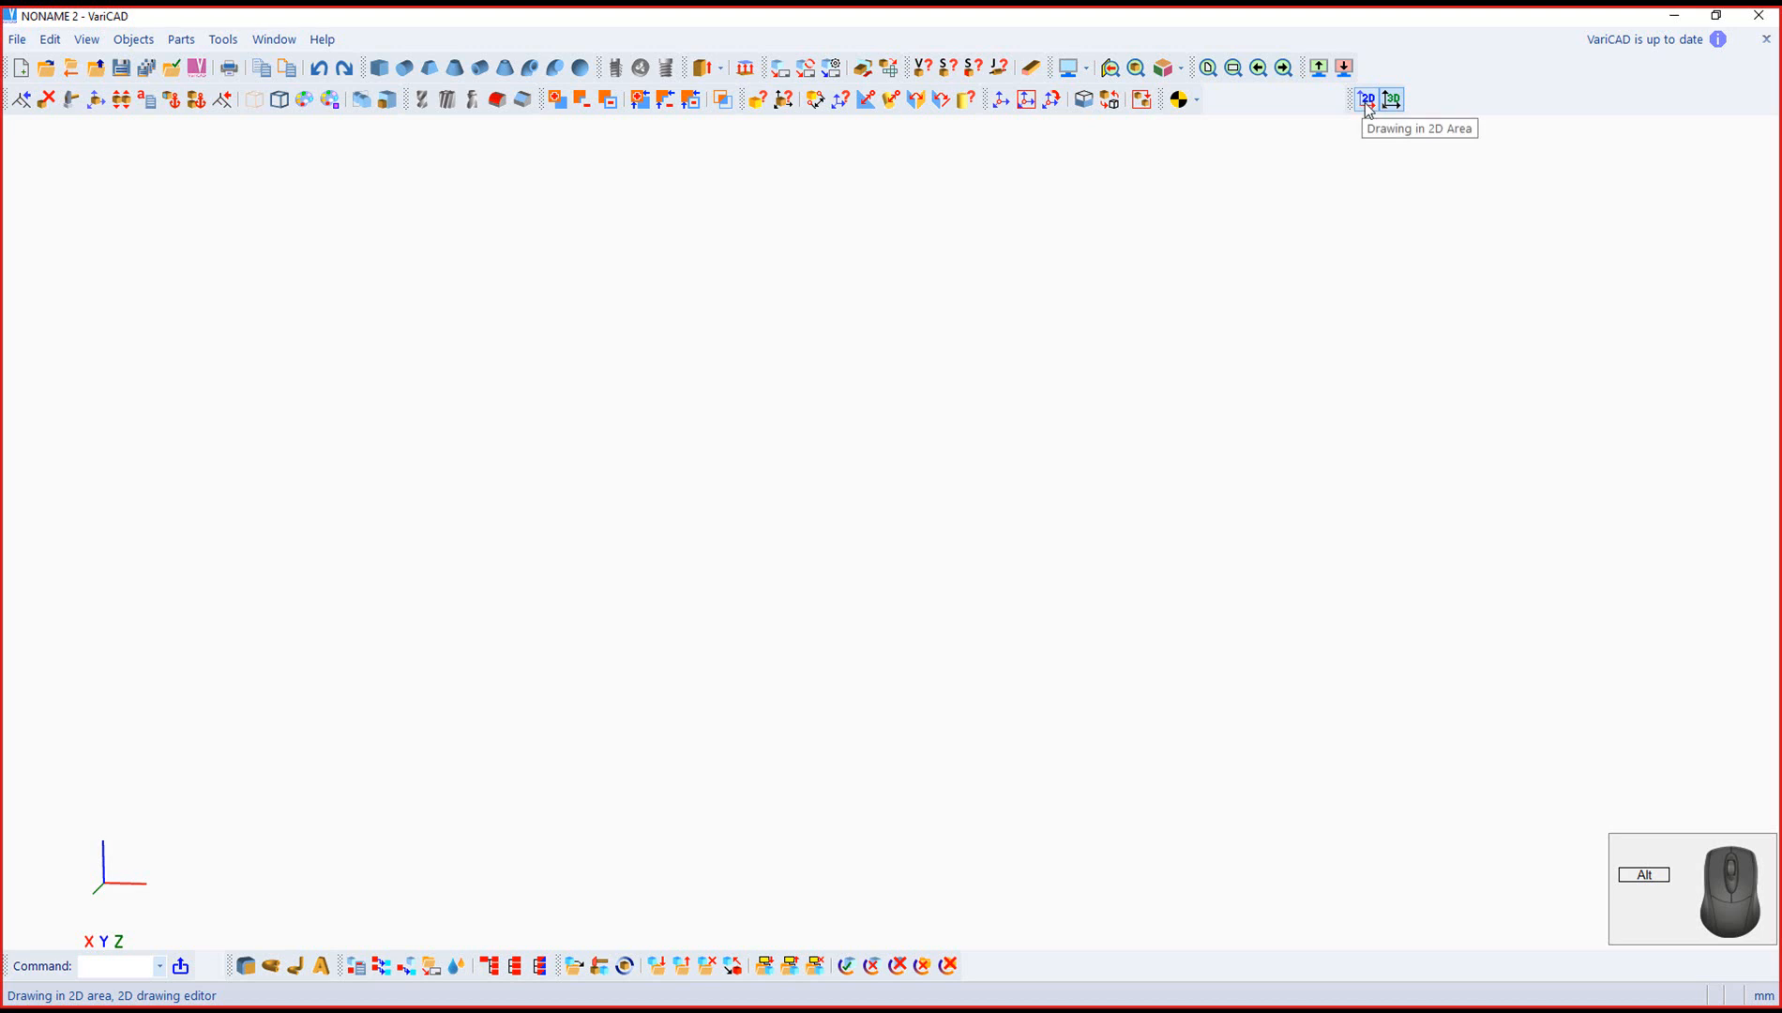
Step: Display the empty 2D drawing area and return to 3D space
{"action": "left_click", "coordinate": [1367, 100]}
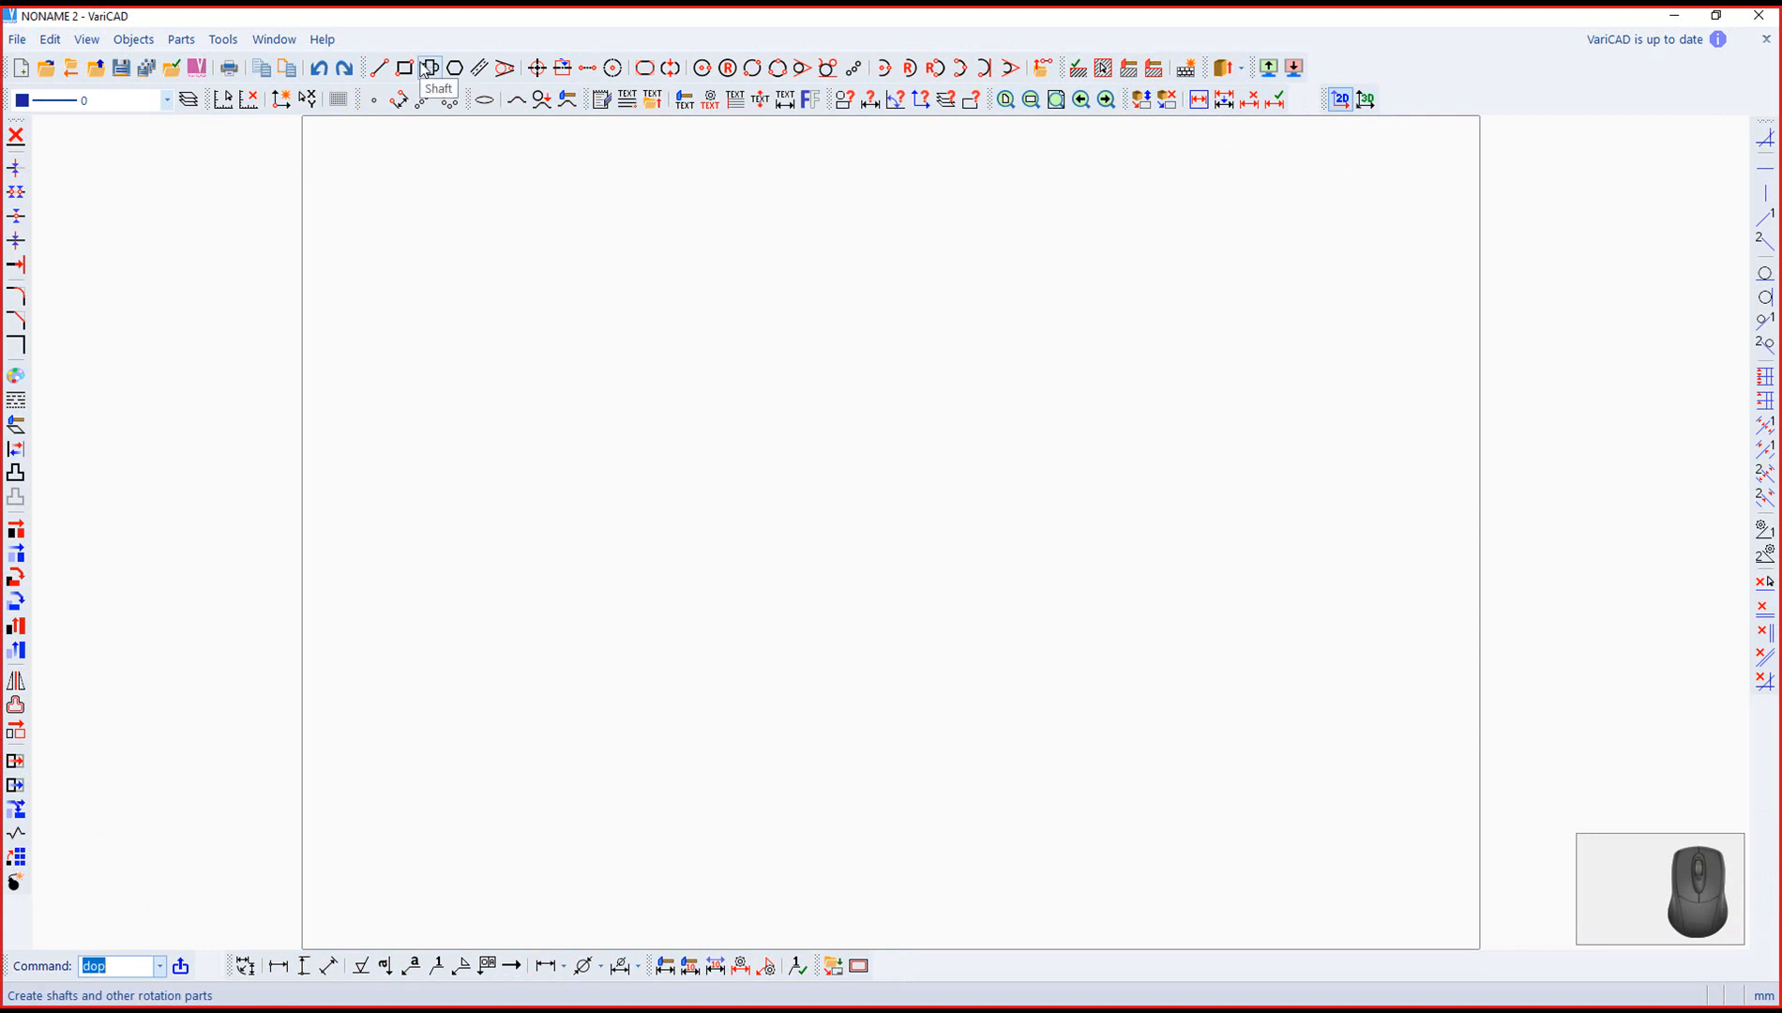
{"action": "left_click", "coordinate": [1365, 98]}
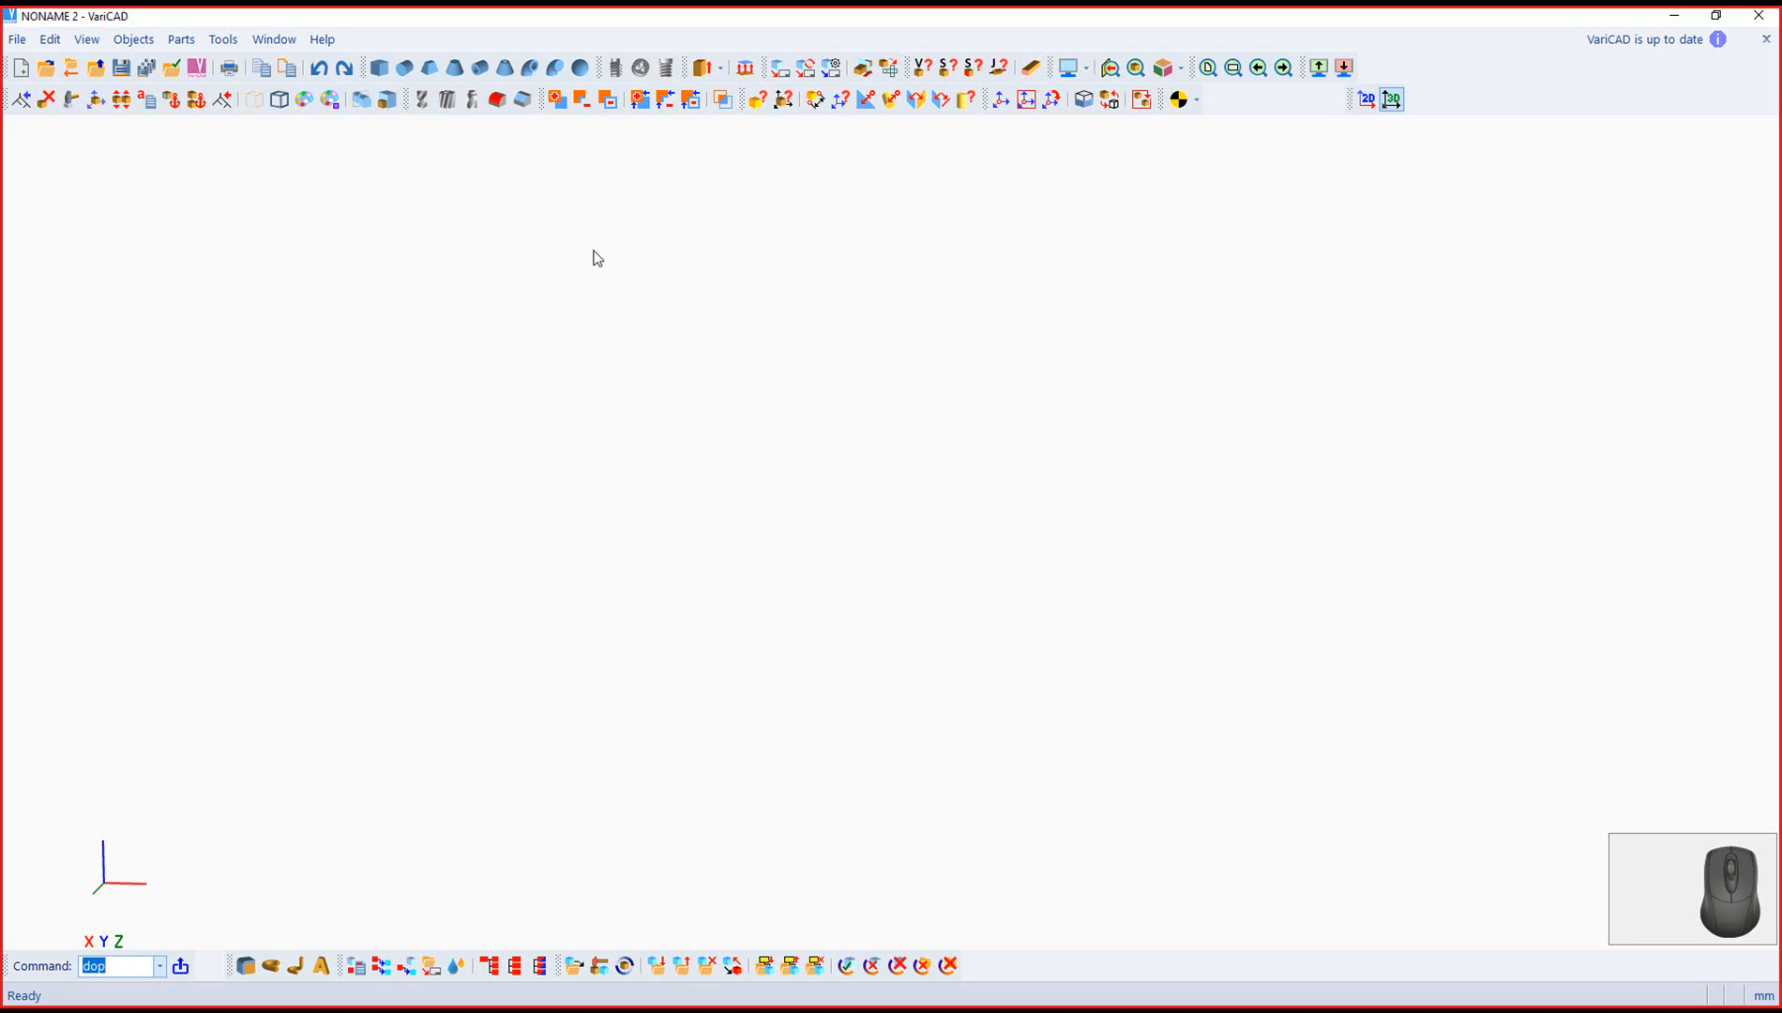
Step: Open the sample file "sheet metal" and show its part in 3D space
{"action": "left_click", "coordinate": [46, 67]}
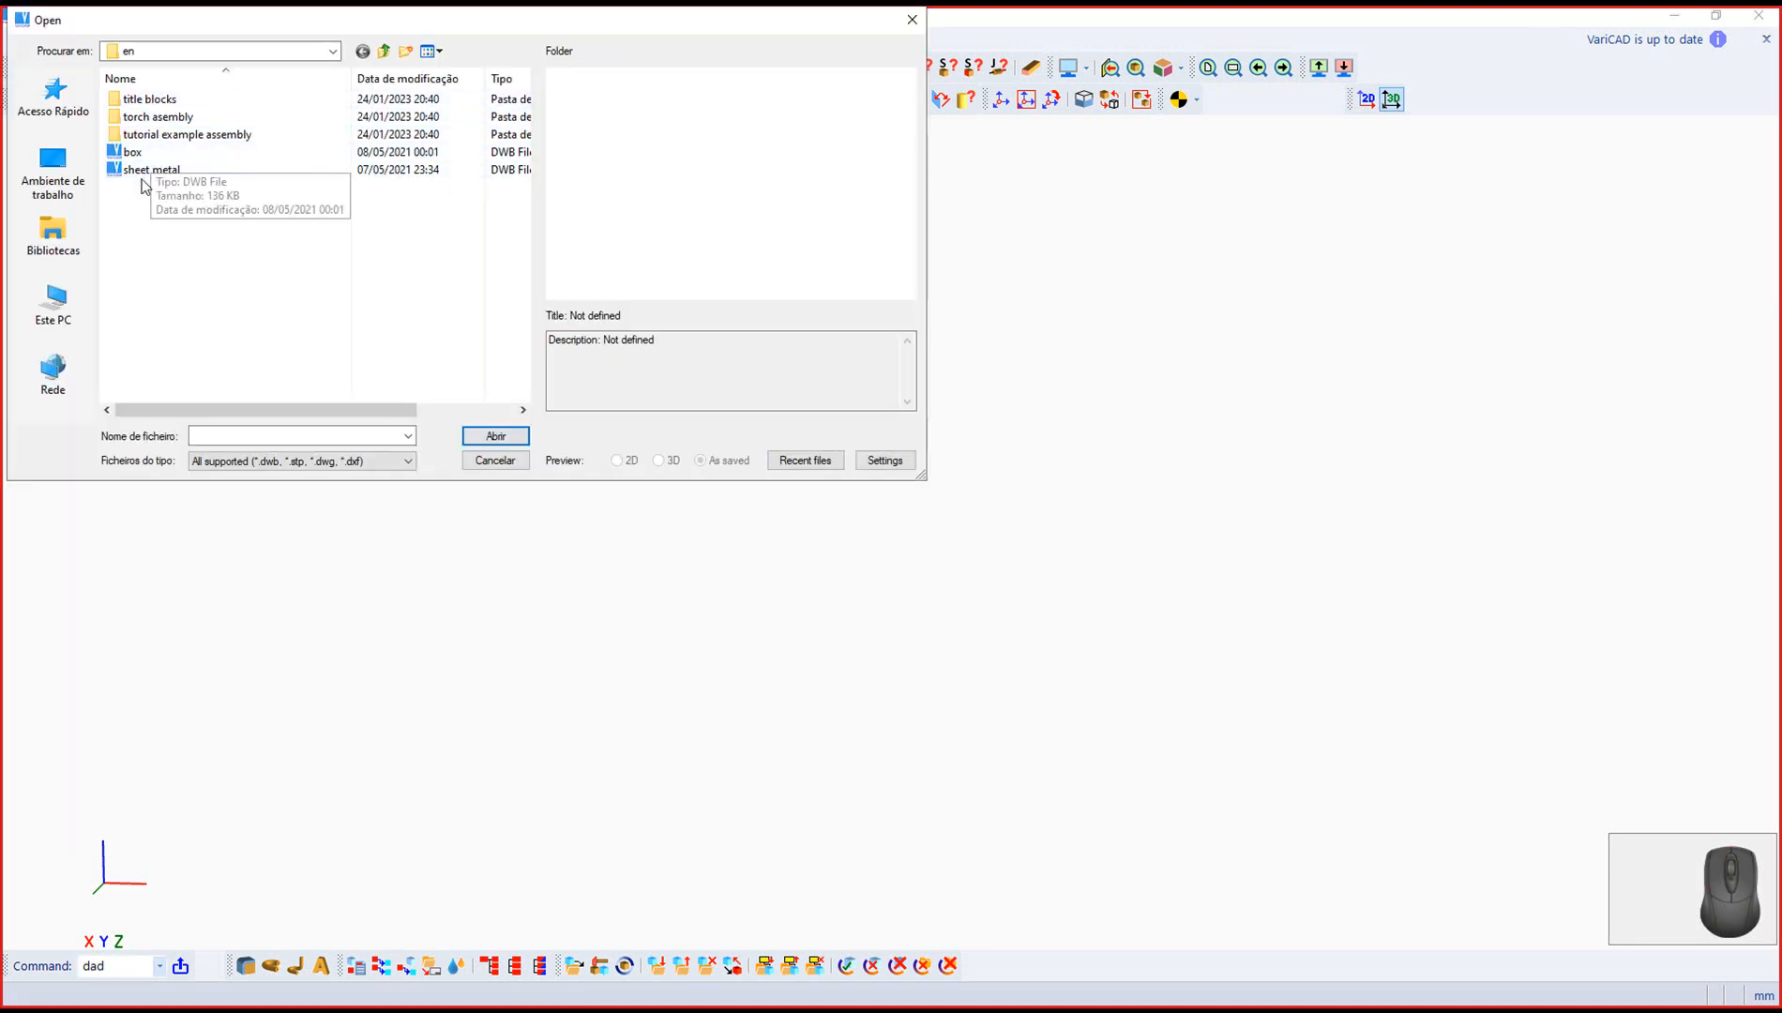
{"action": "left_click", "coordinate": [150, 170]}
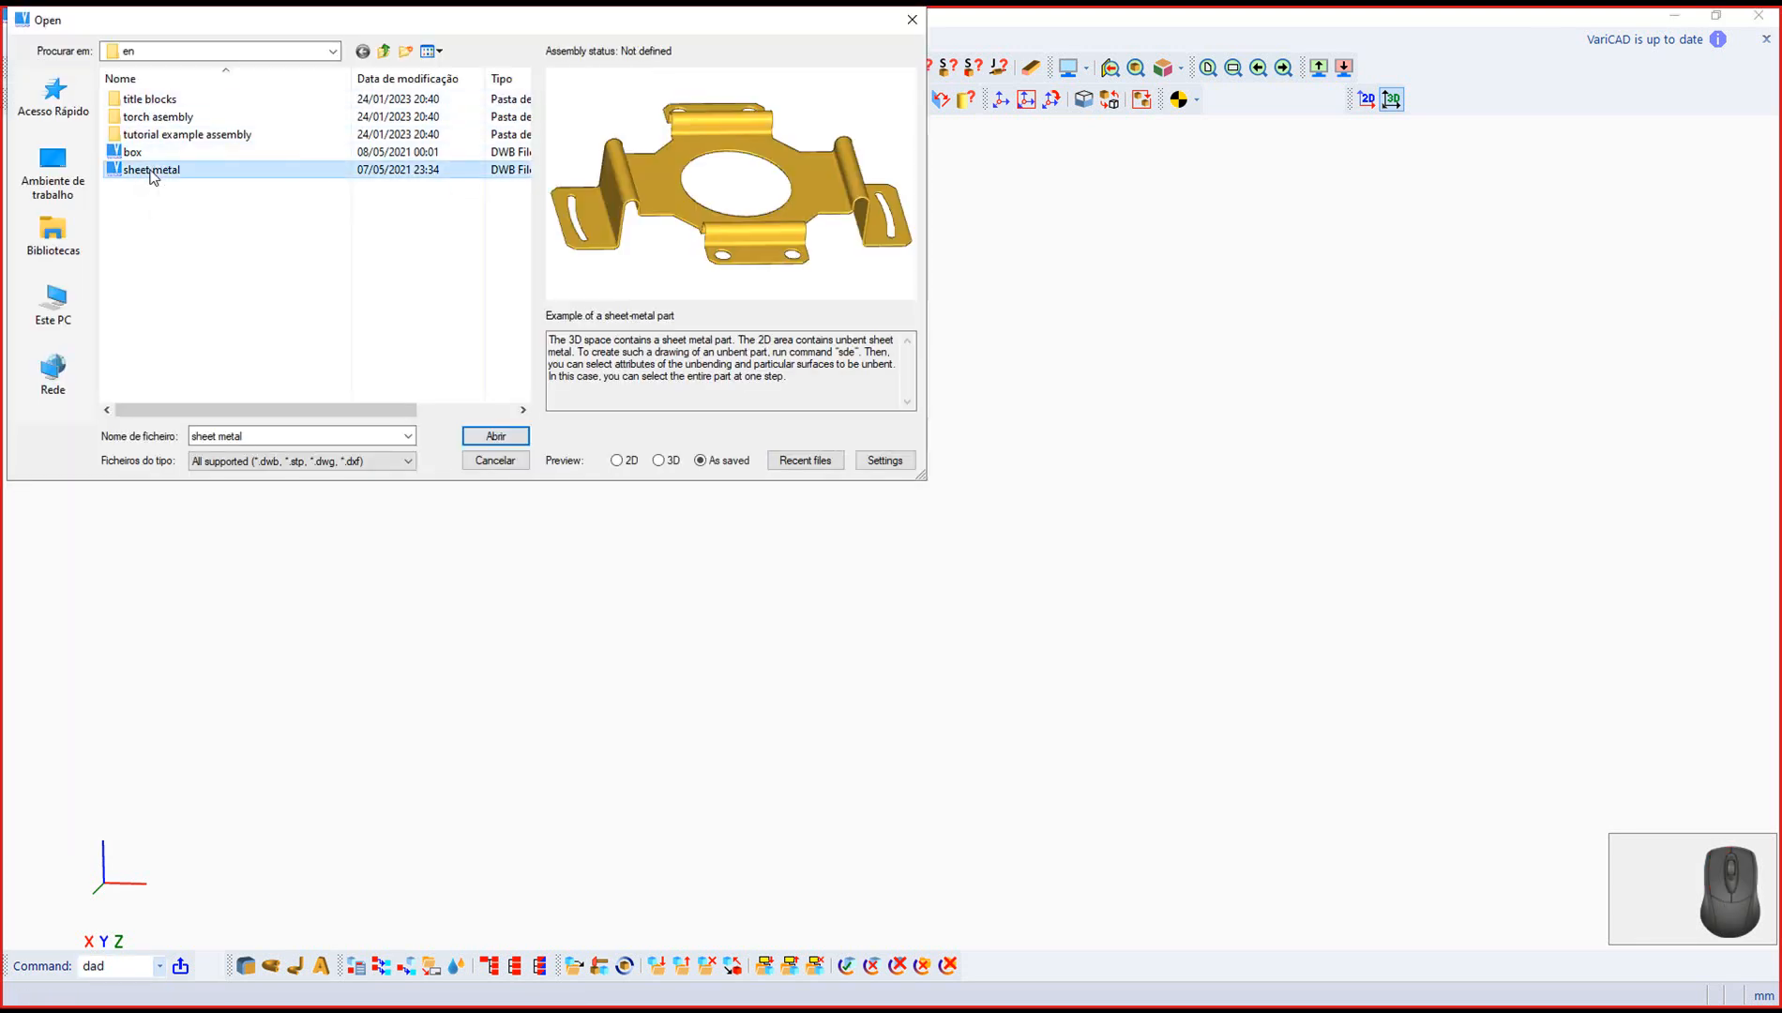
{"action": "left_click", "coordinate": [493, 436]}
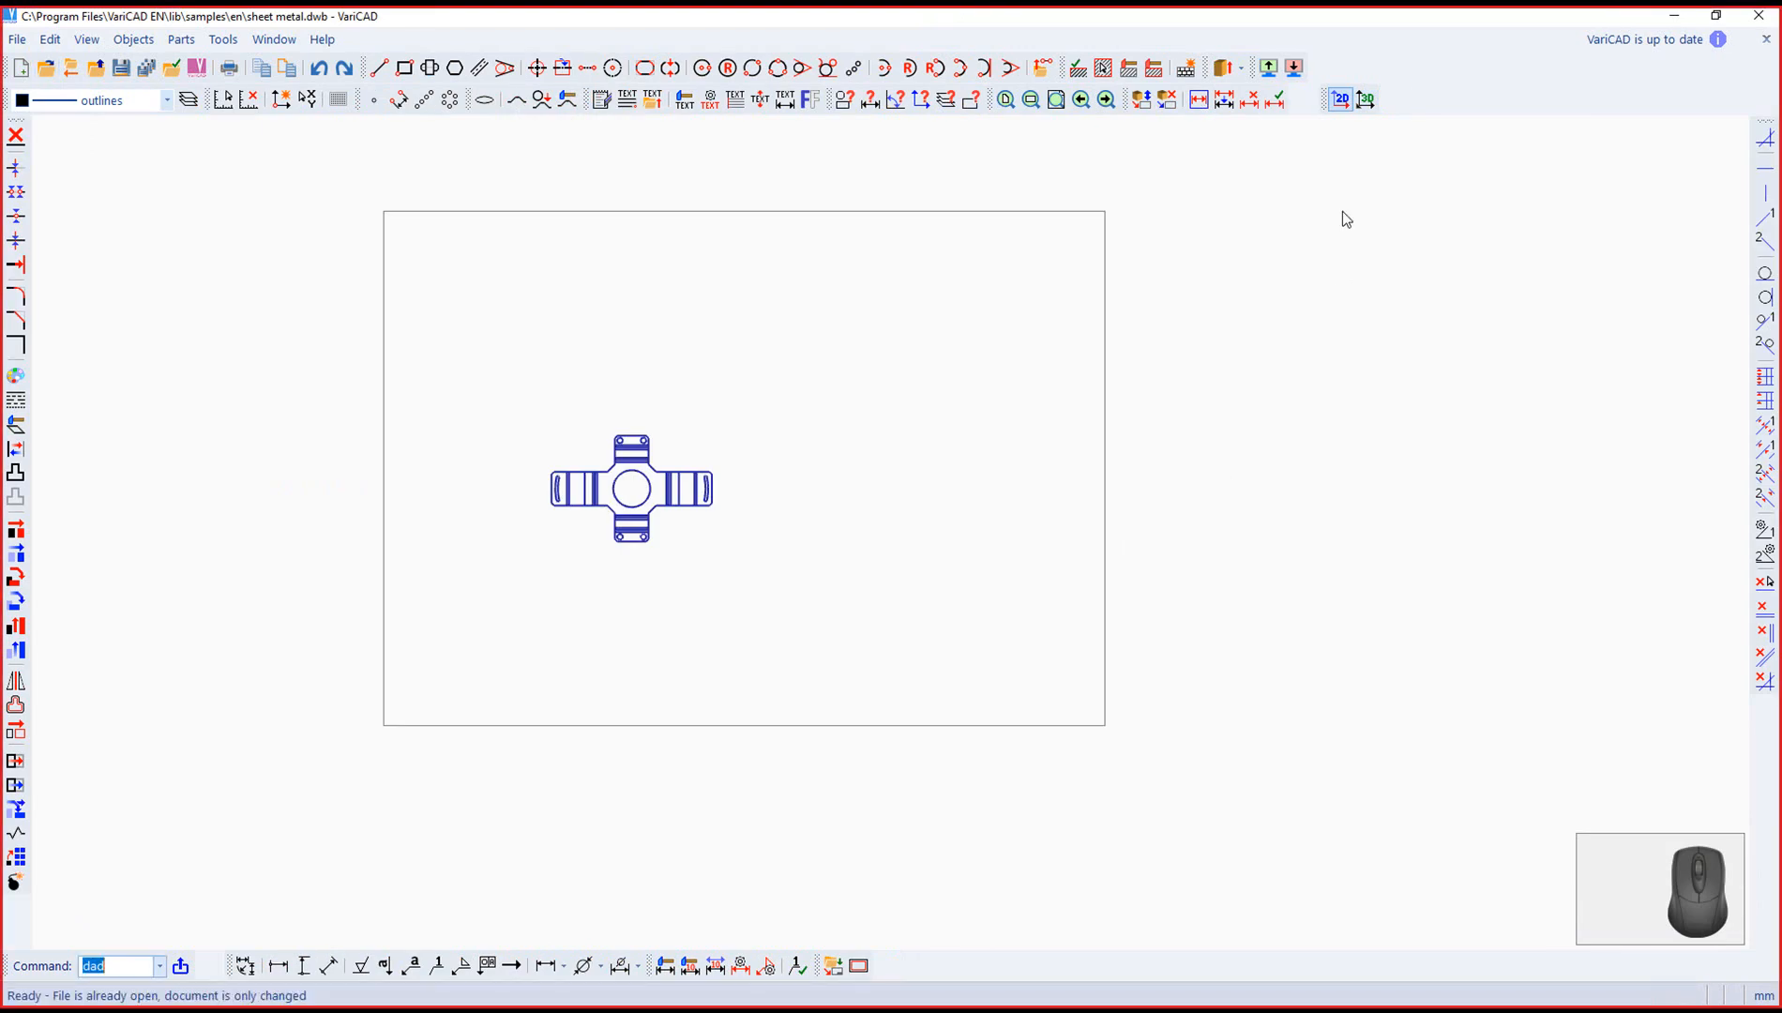
{"action": "left_click", "coordinate": [1366, 100]}
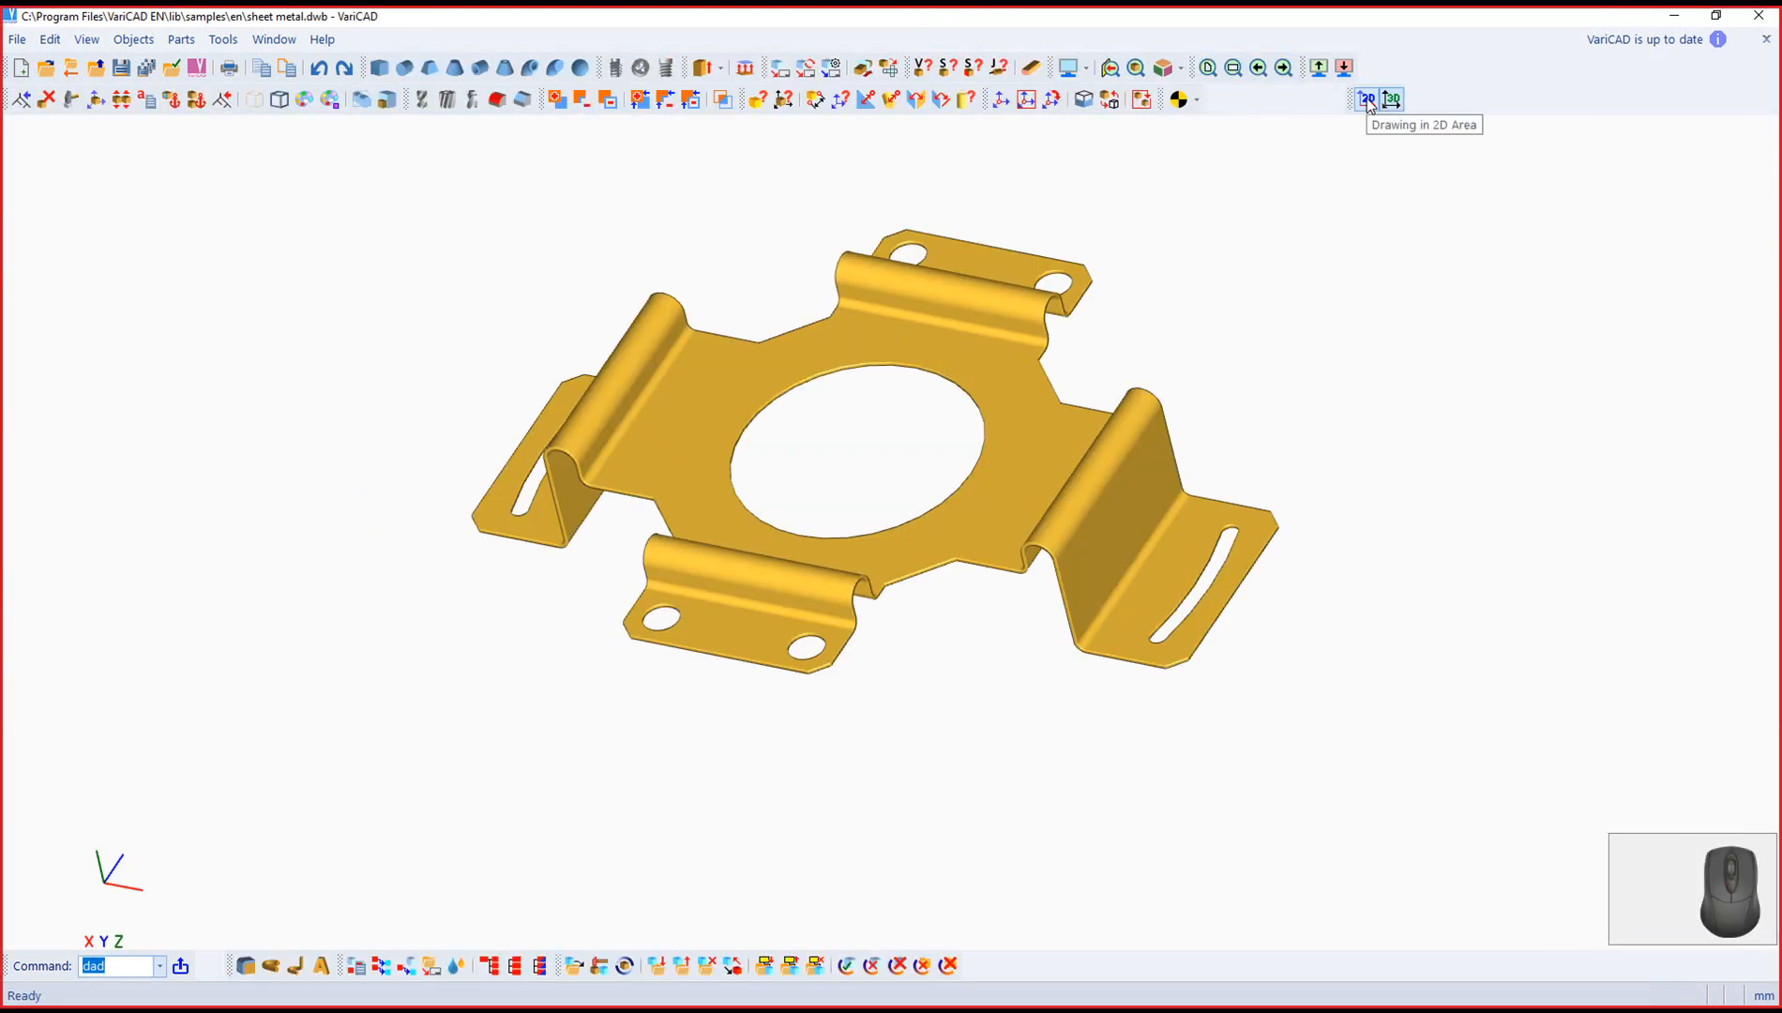
Step: Examine the bent sheet metal part in 3D from several angles, positions and zoom levels
{"action": "middle_click_drag", "start_coordinate": [1026, 684], "coordinate": [961, 696]}
{"action": "right_click_drag", "start_coordinate": [962, 696], "coordinate": [1238, 167]}
{"action": "right_click_drag", "start_coordinate": [1196, 382], "coordinate": [1197, 389]}
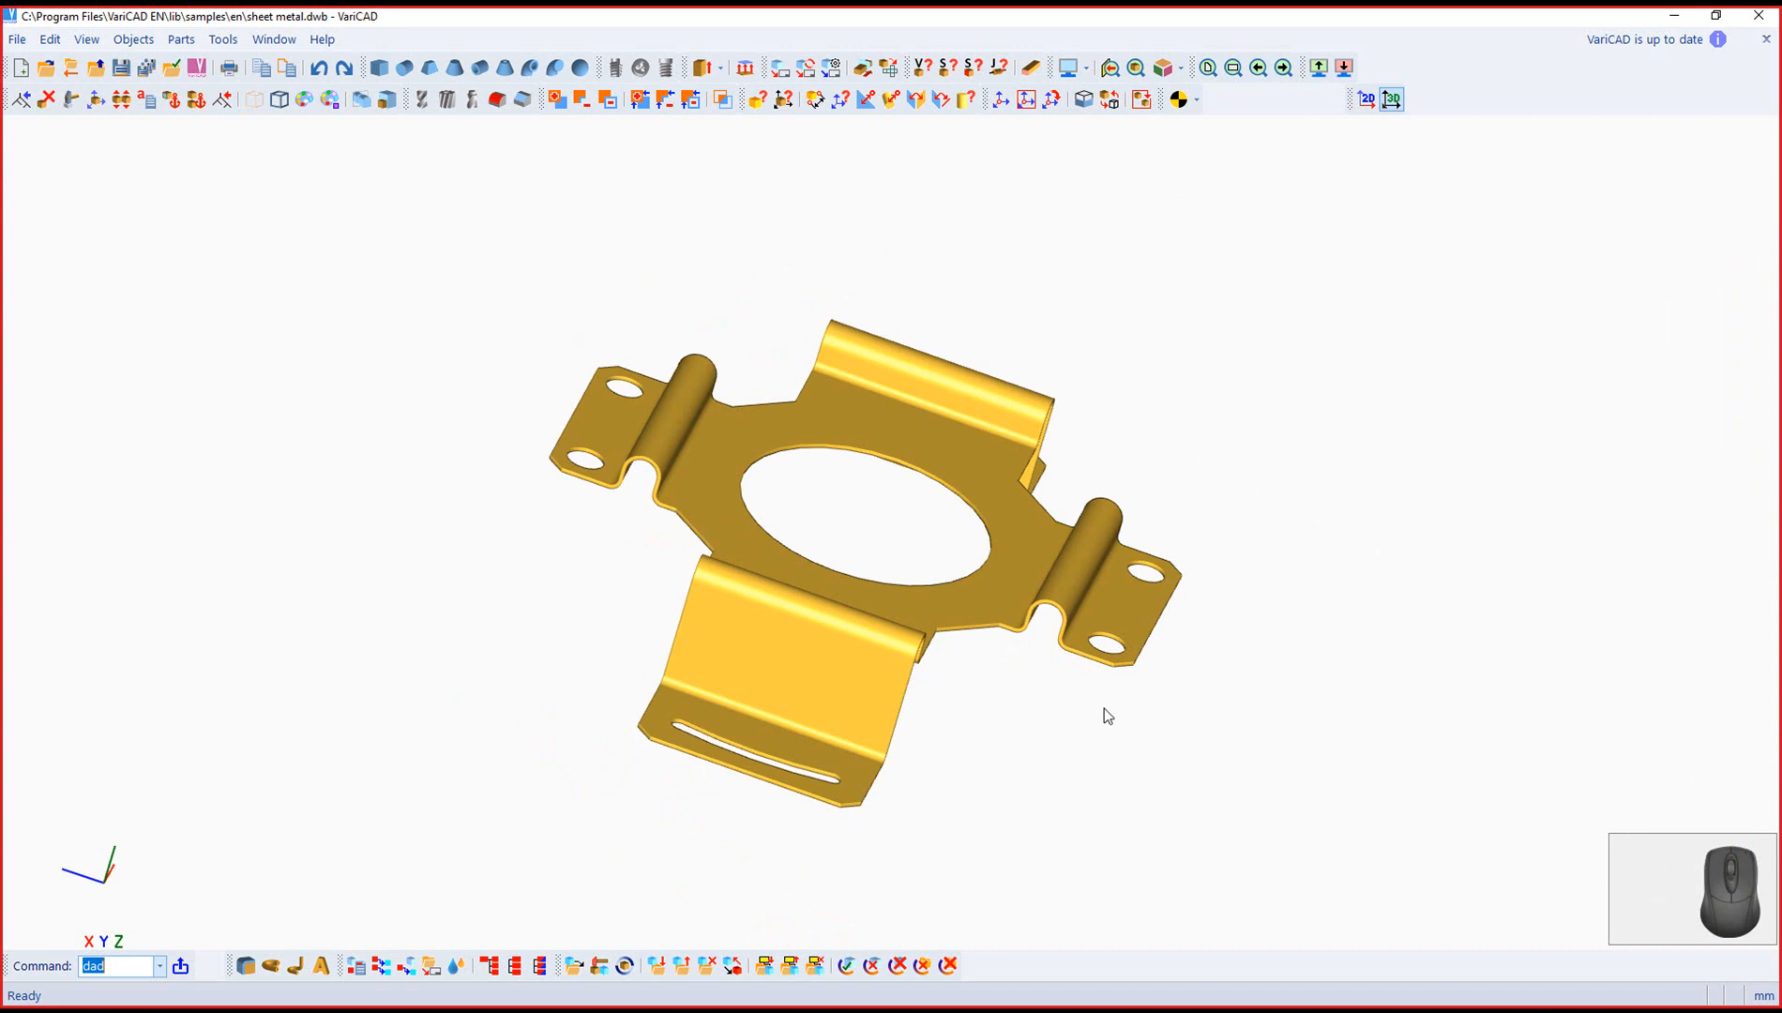
{"action": "right_click_drag", "start_coordinate": [1101, 790], "coordinate": [786, 765]}
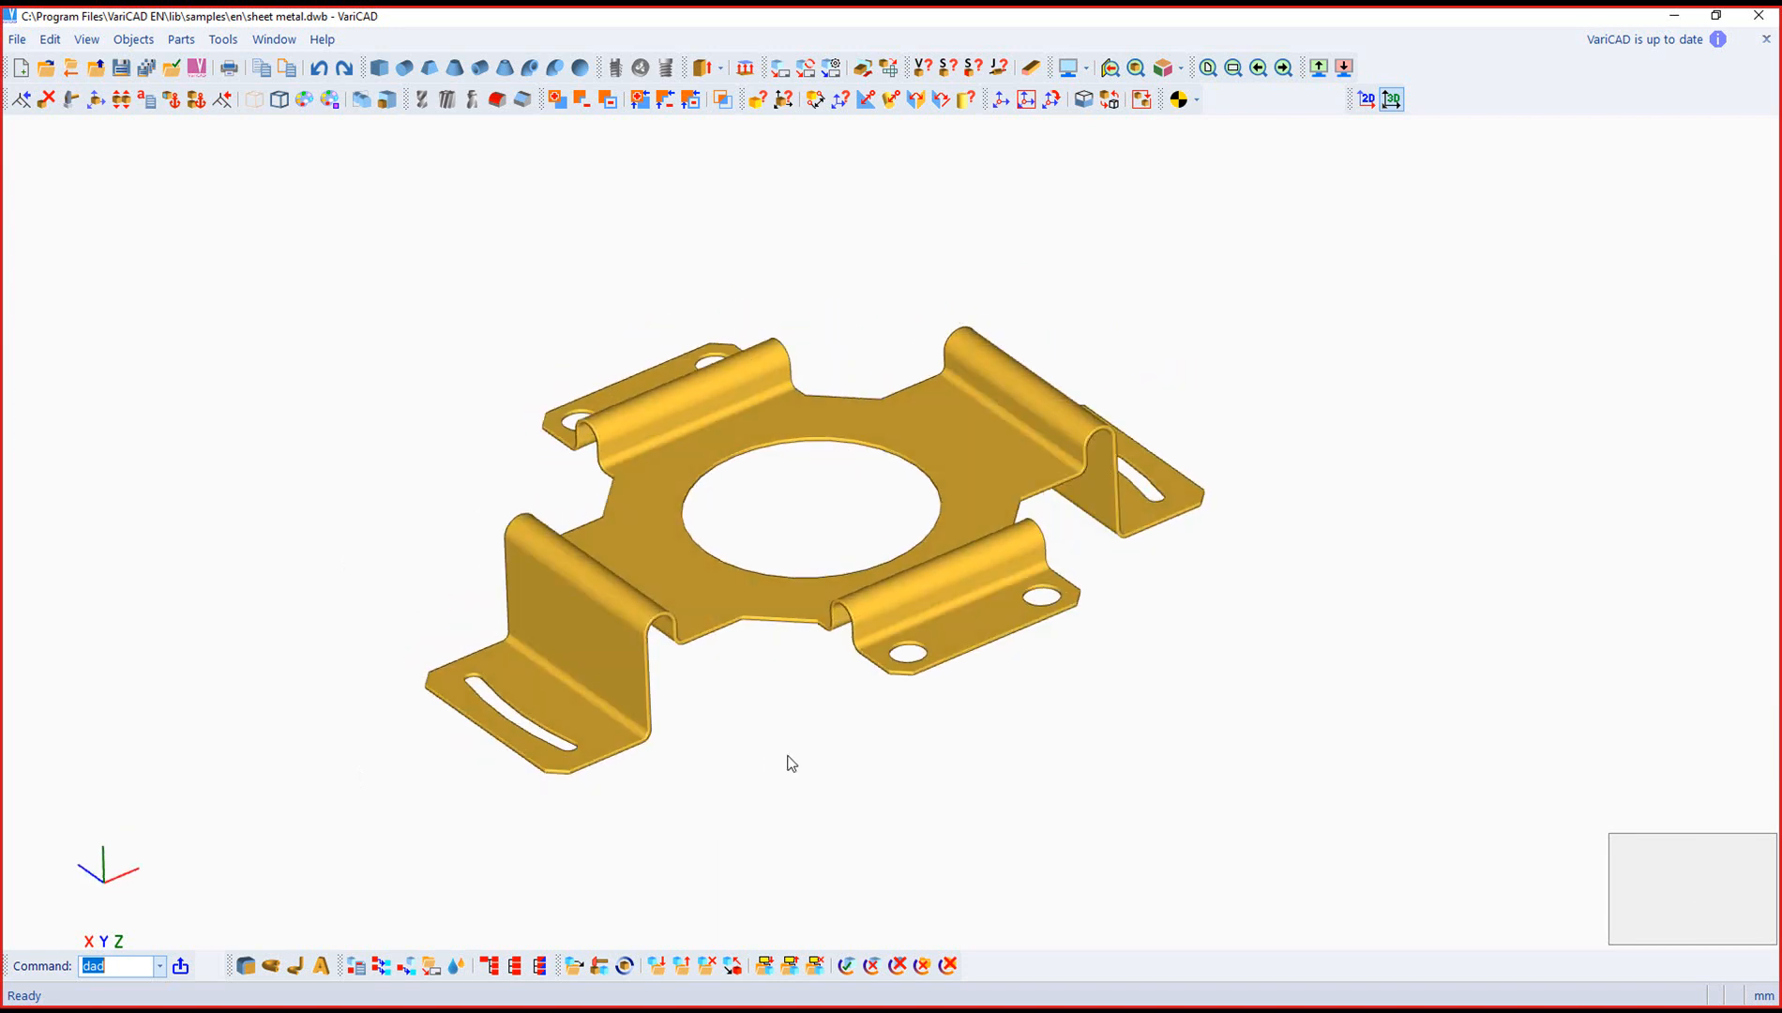
{"action": "middle_click_drag", "start_coordinate": [1032, 701], "coordinate": [997, 657]}
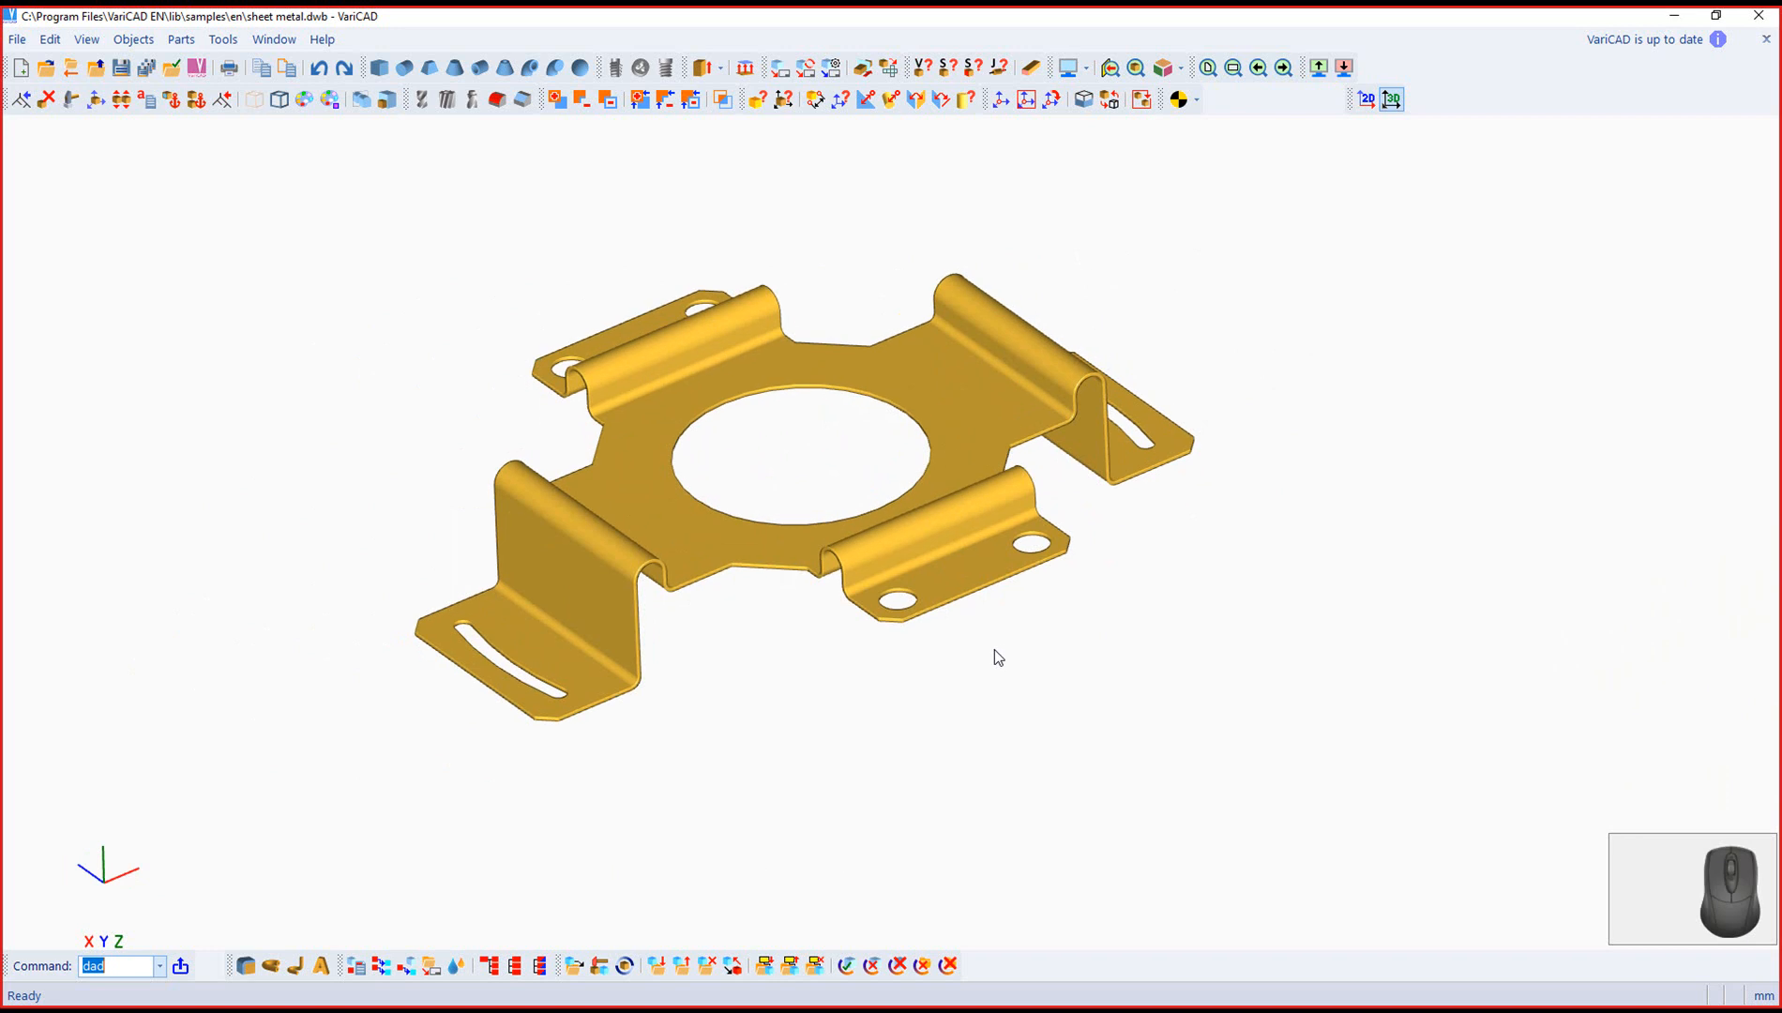
{"action": "scroll", "coordinate": [1060, 662], "scroll_direction": "down", "scroll_amount": 2}
{"action": "scroll", "coordinate": [1060, 662], "scroll_direction": "up", "scroll_amount": 2}
{"action": "scroll", "coordinate": [1059, 663], "scroll_direction": "down", "scroll_amount": 3}
{"action": "scroll", "coordinate": [1060, 663], "scroll_direction": "up", "scroll_amount": 2}
{"action": "scroll", "coordinate": [1059, 663], "scroll_direction": "down", "scroll_amount": 2}
{"action": "scroll", "coordinate": [1060, 663], "scroll_direction": "up", "scroll_amount": 2}
{"action": "scroll", "coordinate": [1060, 663], "scroll_direction": "down", "scroll_amount": 2}
{"action": "scroll", "coordinate": [1060, 664], "scroll_direction": "up", "scroll_amount": 2}
{"action": "scroll", "coordinate": [1058, 663], "scroll_direction": "down", "scroll_amount": 2}
{"action": "scroll", "coordinate": [1056, 664], "scroll_direction": "up", "scroll_amount": 1}
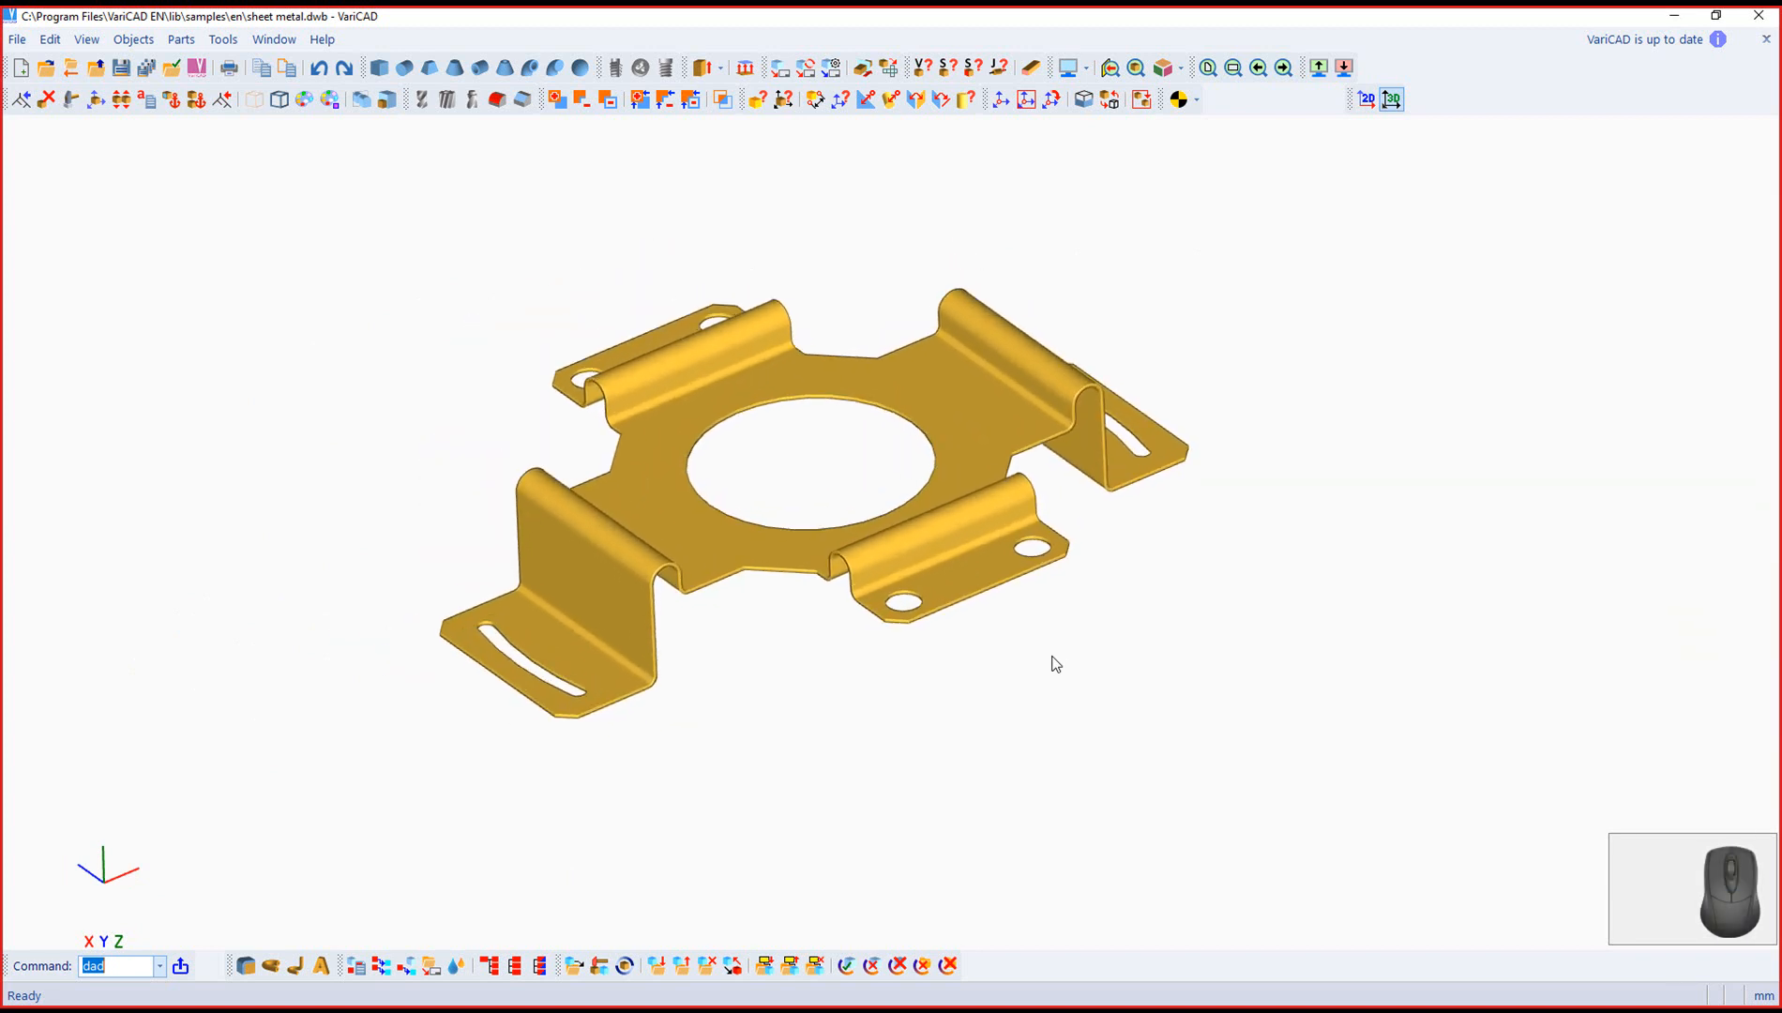
{"action": "scroll", "coordinate": [1055, 663], "scroll_direction": "down", "scroll_amount": 1}
Step: Try selecting objects around the sheet metal part with selection windows, and clear the selection
{"action": "left_click_drag", "start_coordinate": [781, 725], "coordinate": [840, 772]}
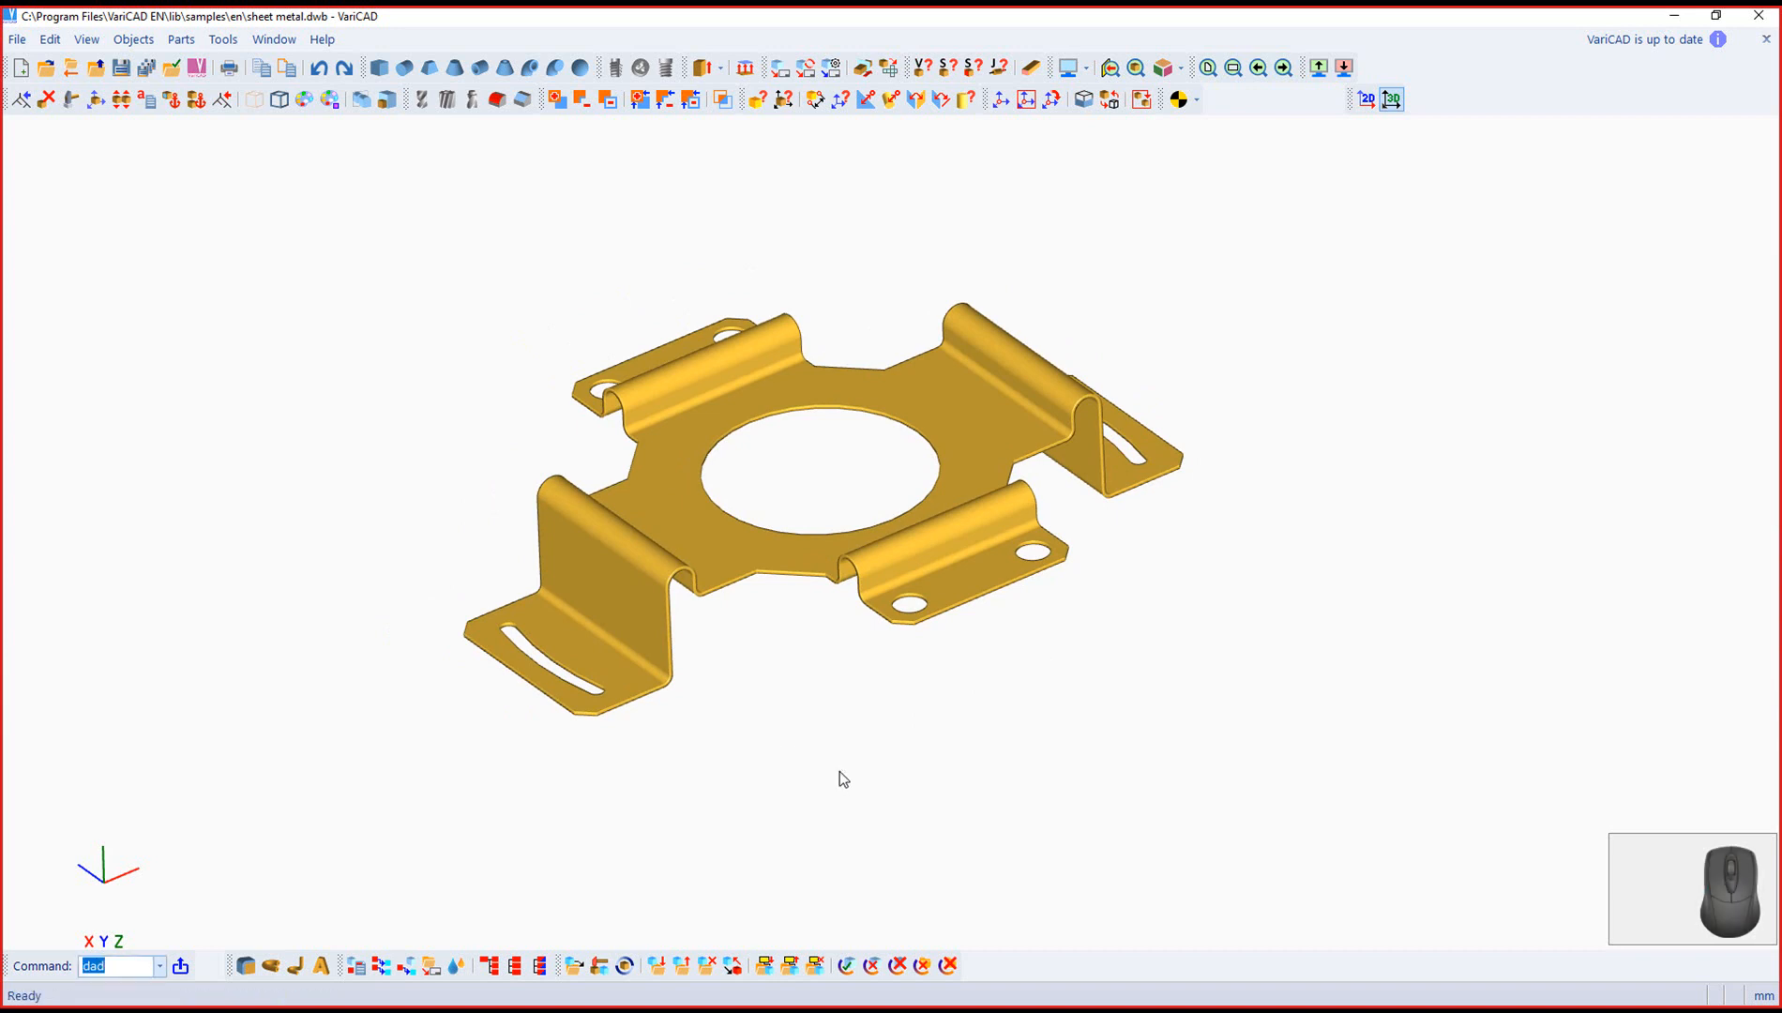
{"action": "left_click_drag", "start_coordinate": [756, 650], "coordinate": [848, 754]}
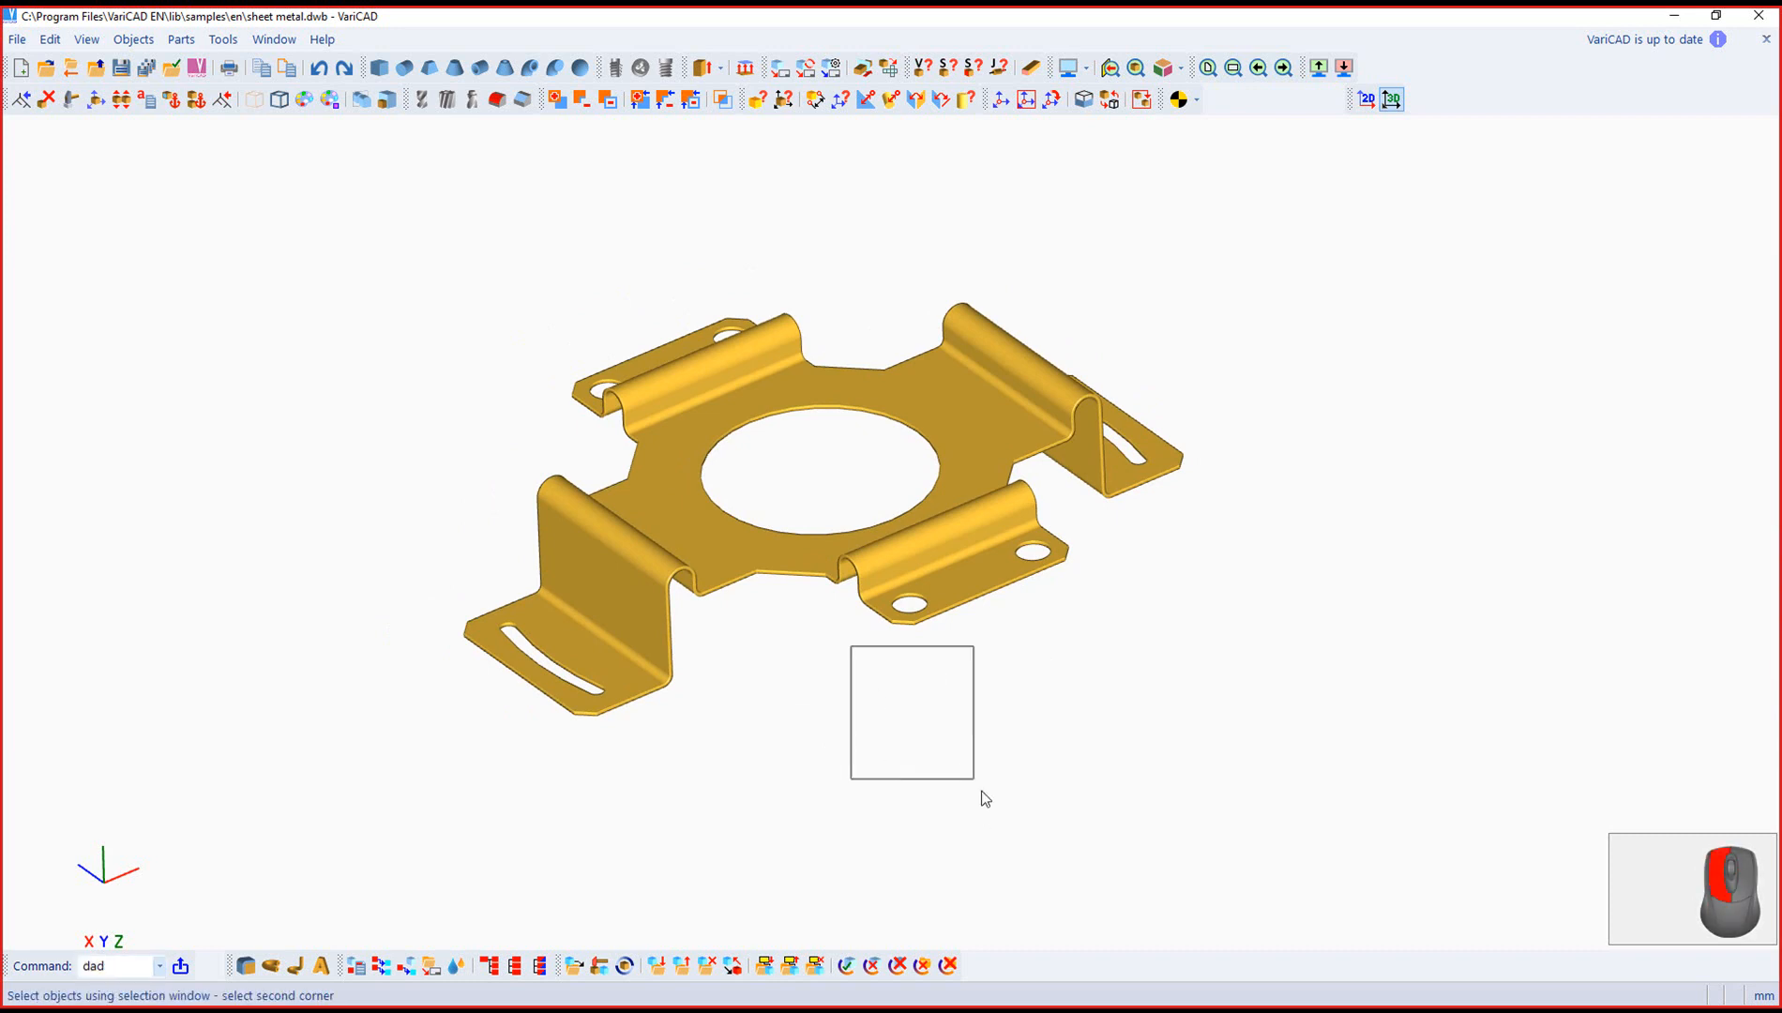
{"action": "left_click", "coordinate": [814, 489]}
{"action": "left_click", "coordinate": [926, 763]}
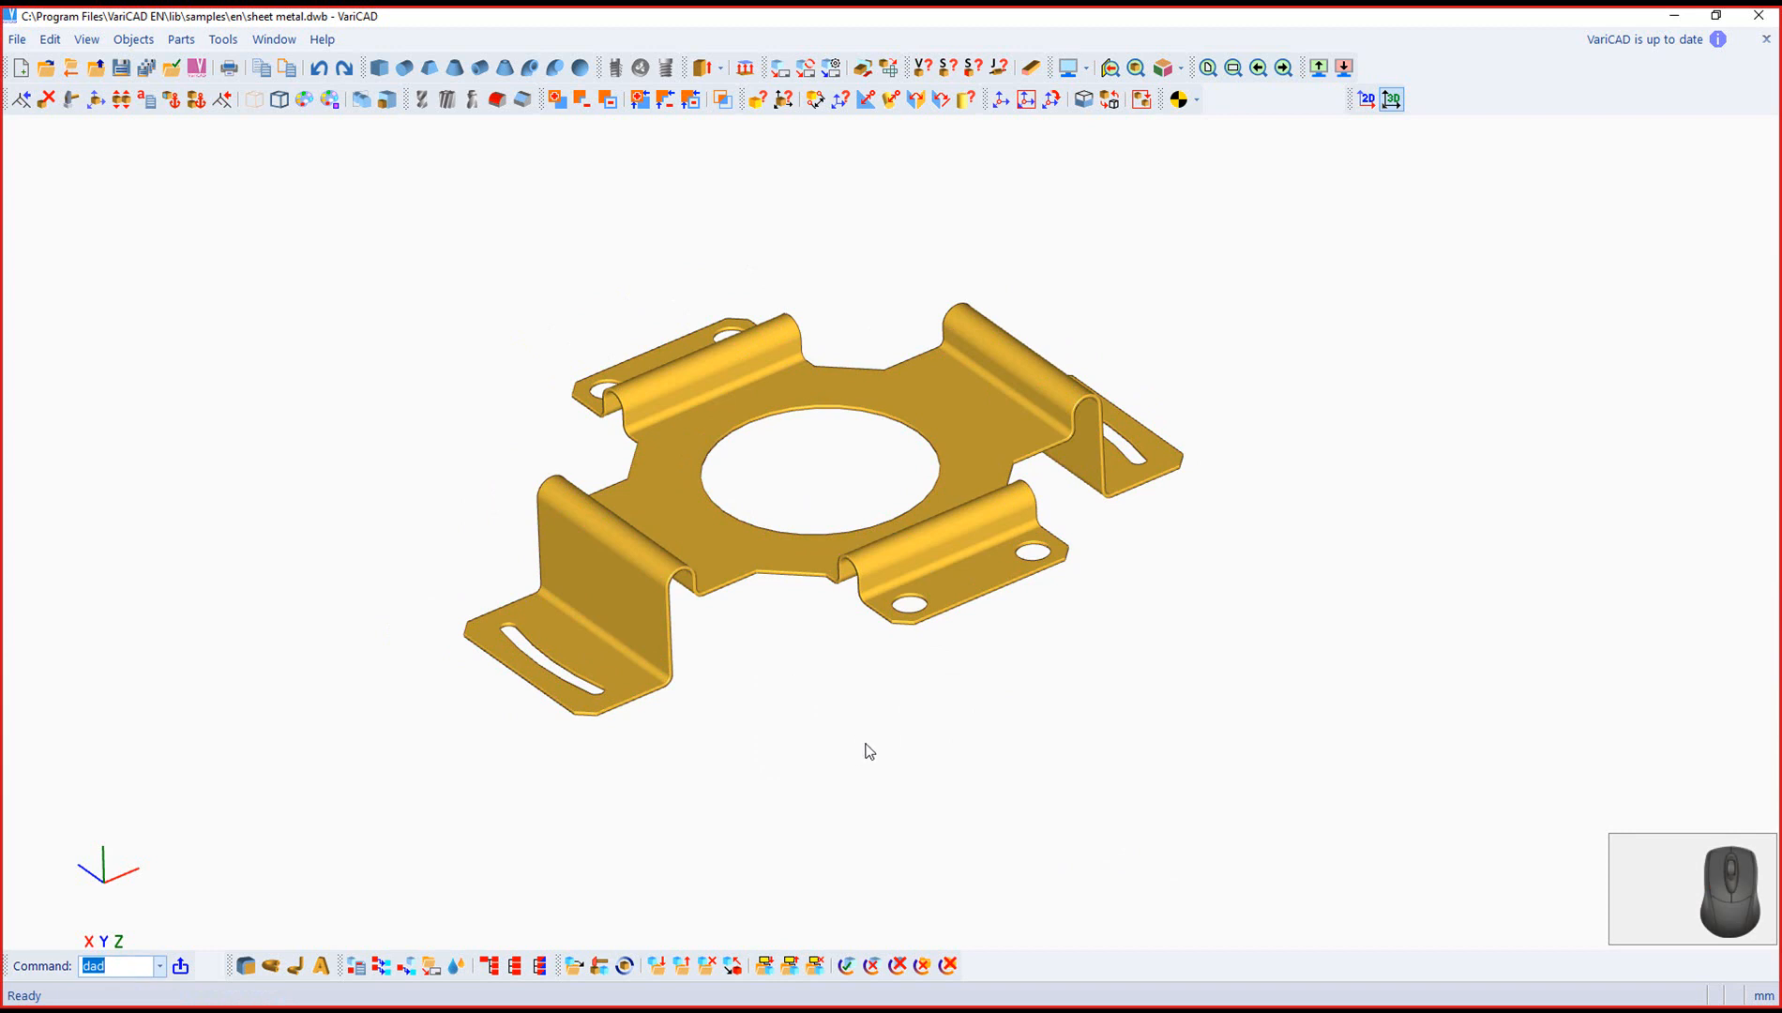
{"action": "left_click_drag", "start_coordinate": [1007, 756], "coordinate": [644, 649]}
{"action": "left_click", "coordinate": [873, 655]}
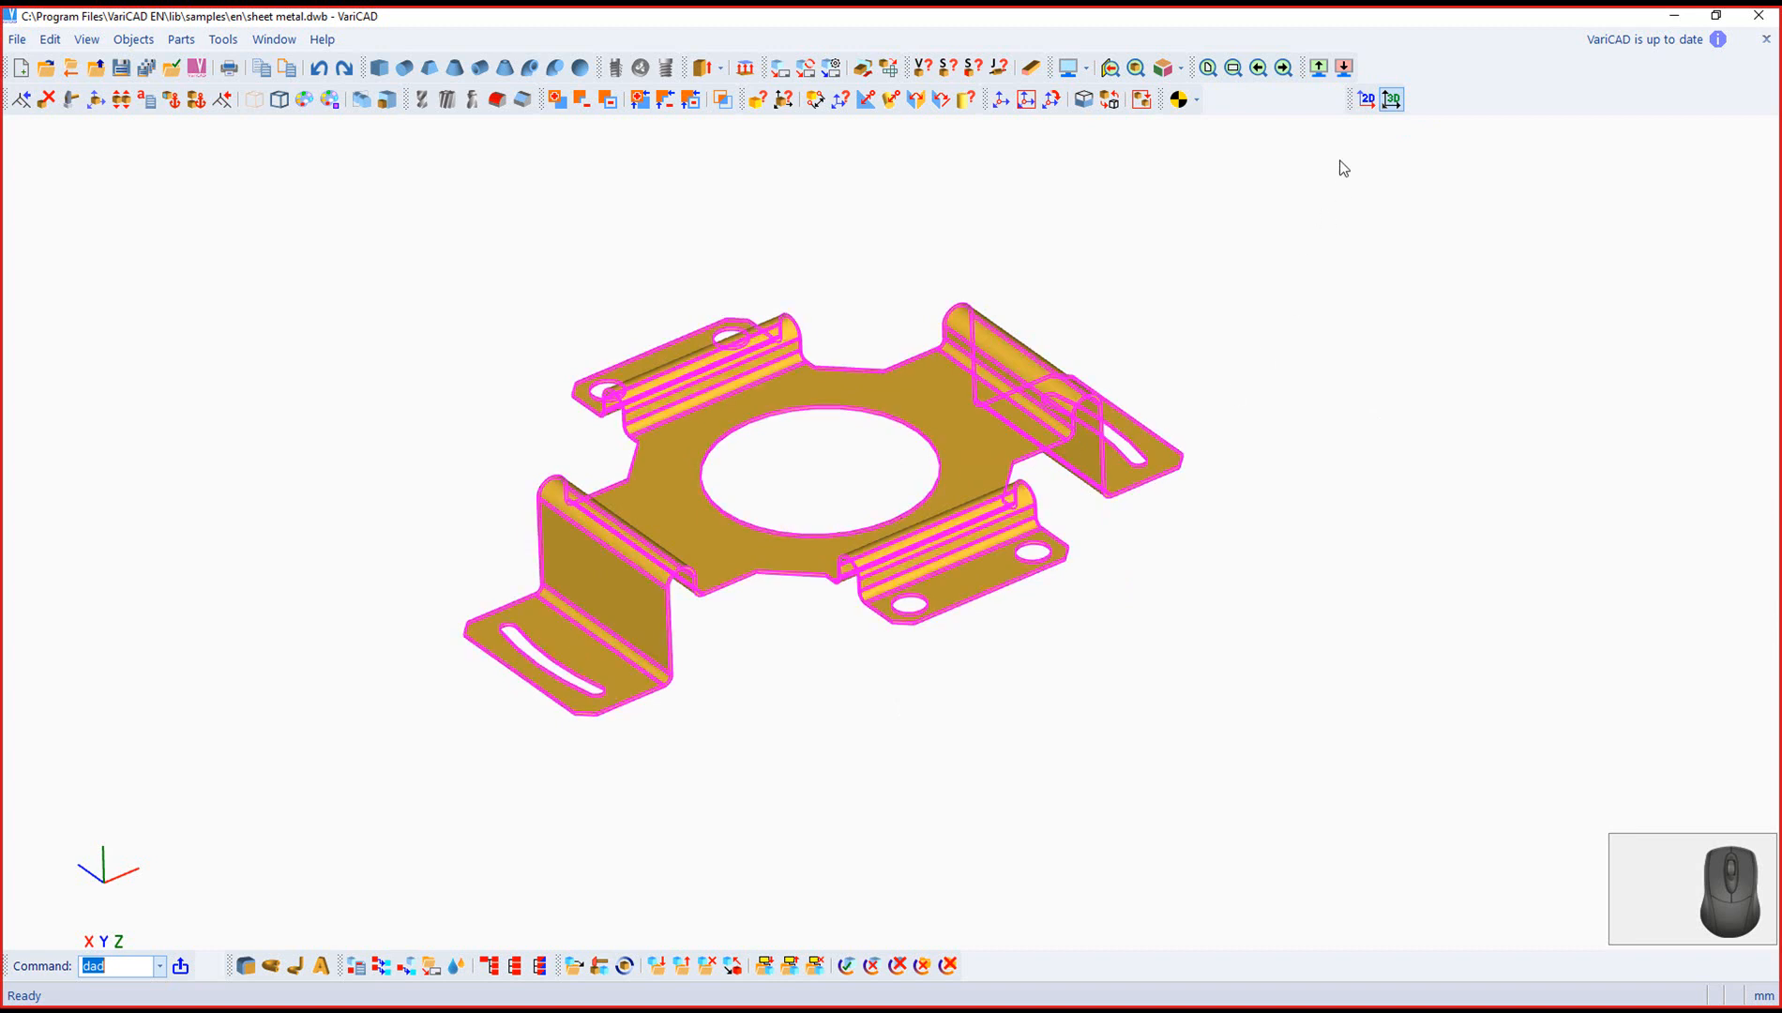
Step: Examine the unfolded sheet metal drawing in the 2D area, including selecting its central circle and checking the available context commands
{"action": "left_click", "coordinate": [1365, 100]}
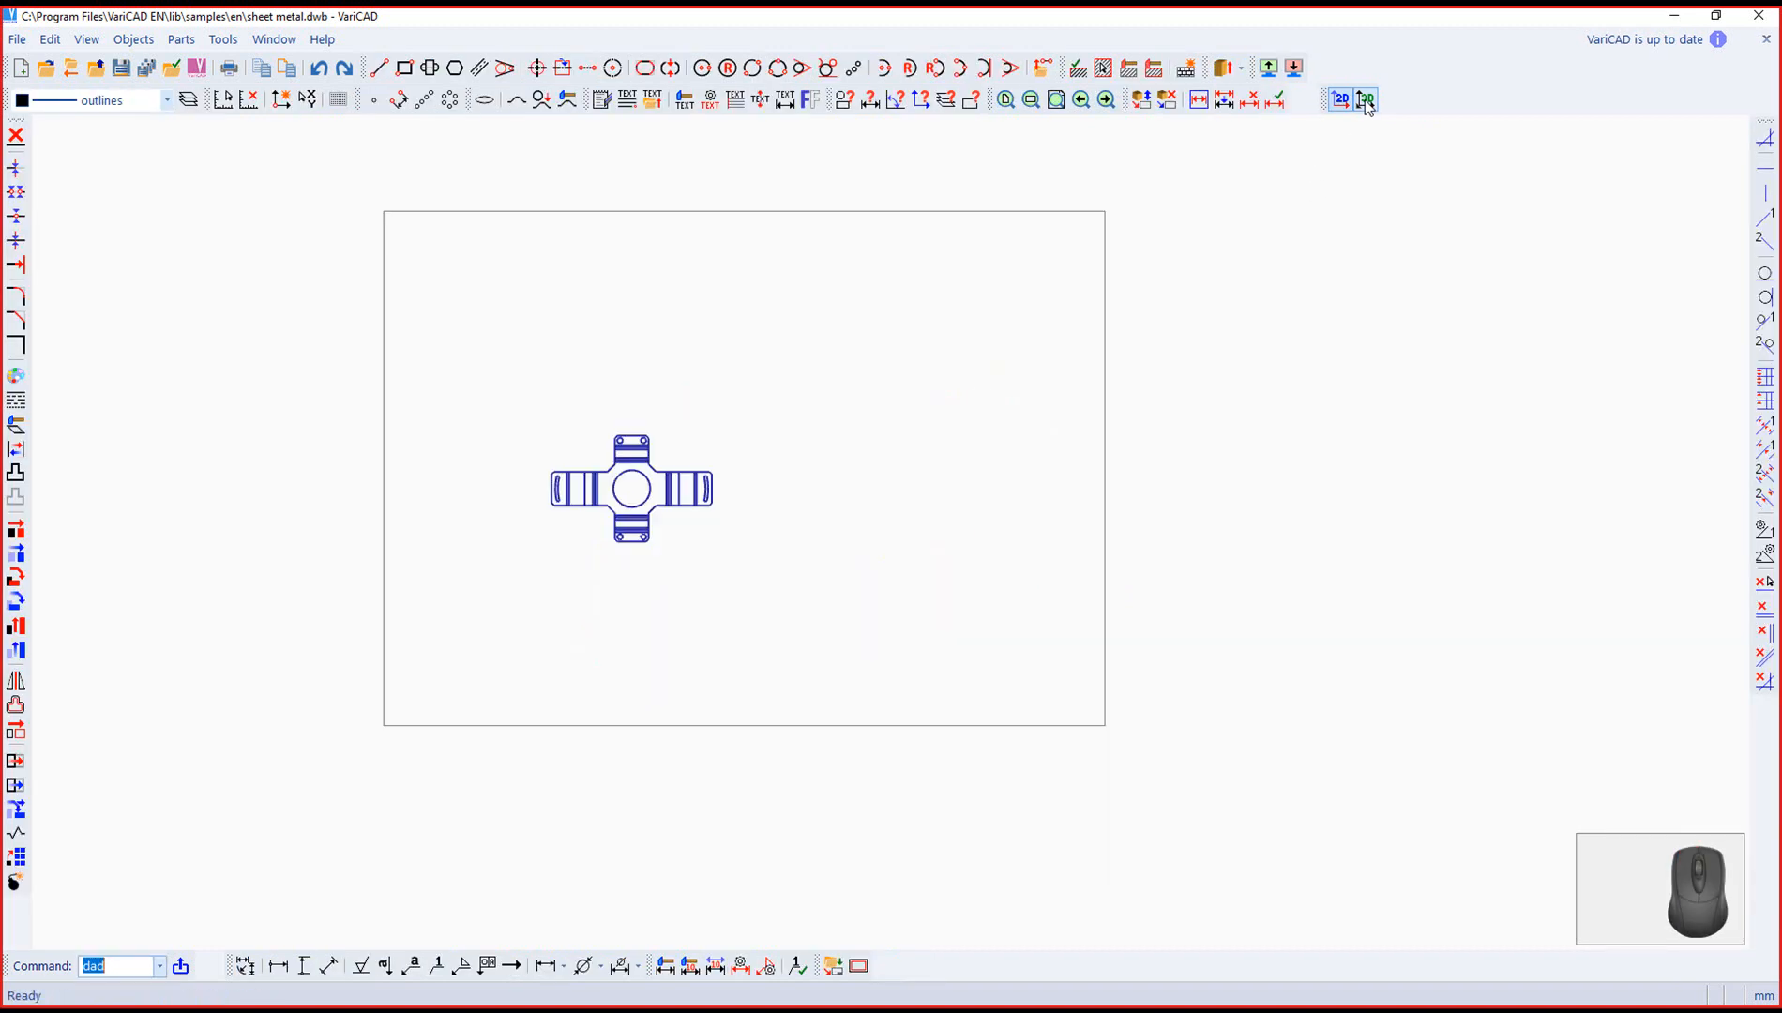
{"action": "scroll", "coordinate": [649, 546], "scroll_direction": "up", "scroll_amount": 8}
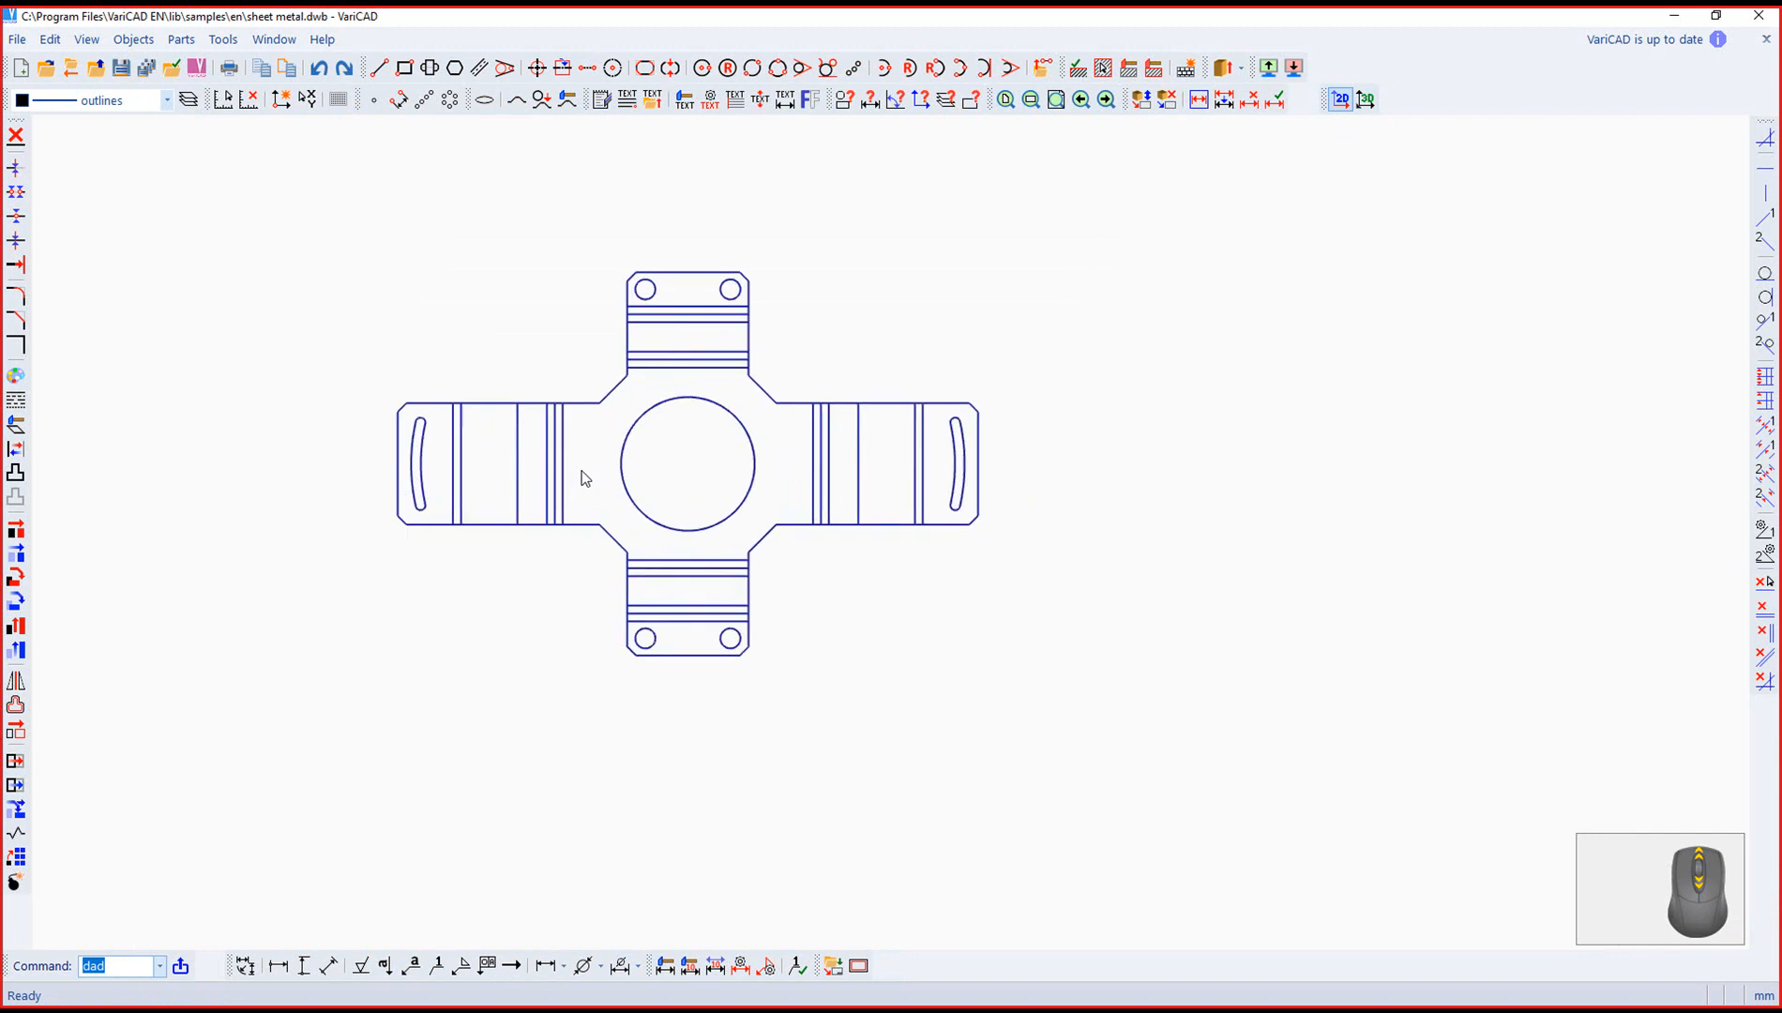
{"action": "mouse_move", "coordinate": [741, 483]}
{"action": "middle_mouse_down"}
{"action": "mouse_move", "coordinate": [843, 604]}
{"action": "mouse_move", "coordinate": [834, 555]}
{"action": "middle_mouse_up"}
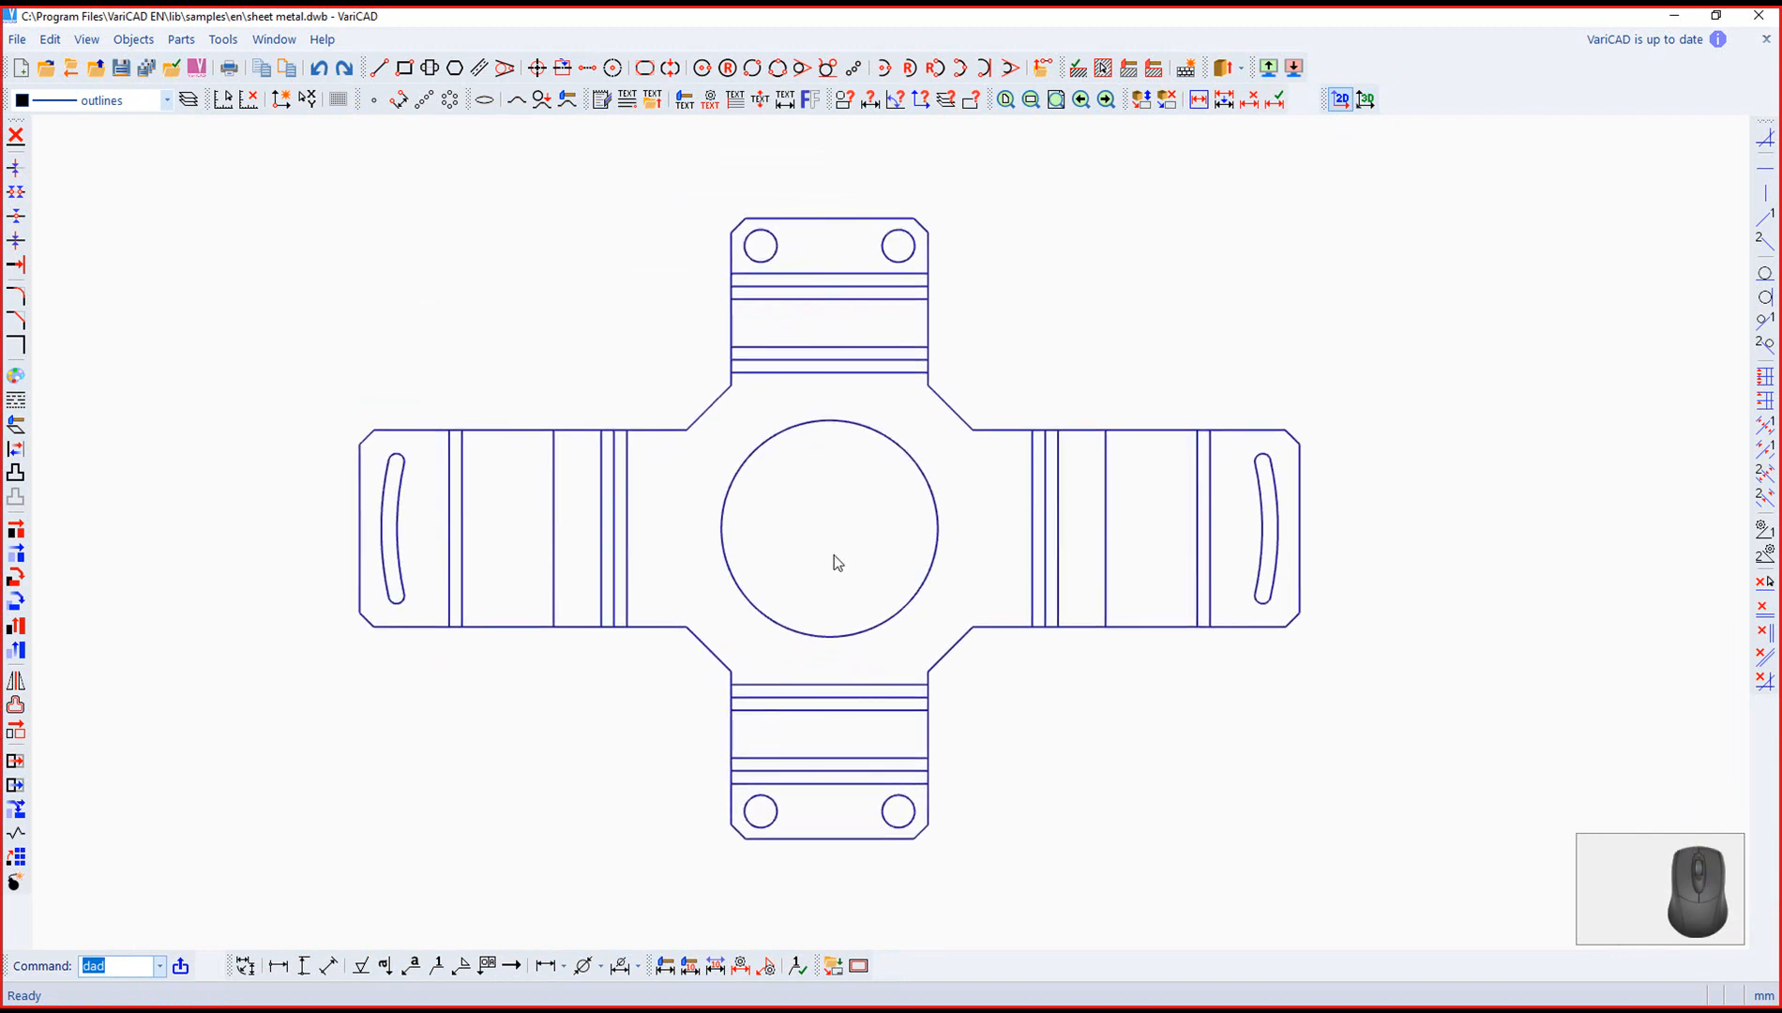
{"action": "left_click", "coordinate": [926, 491]}
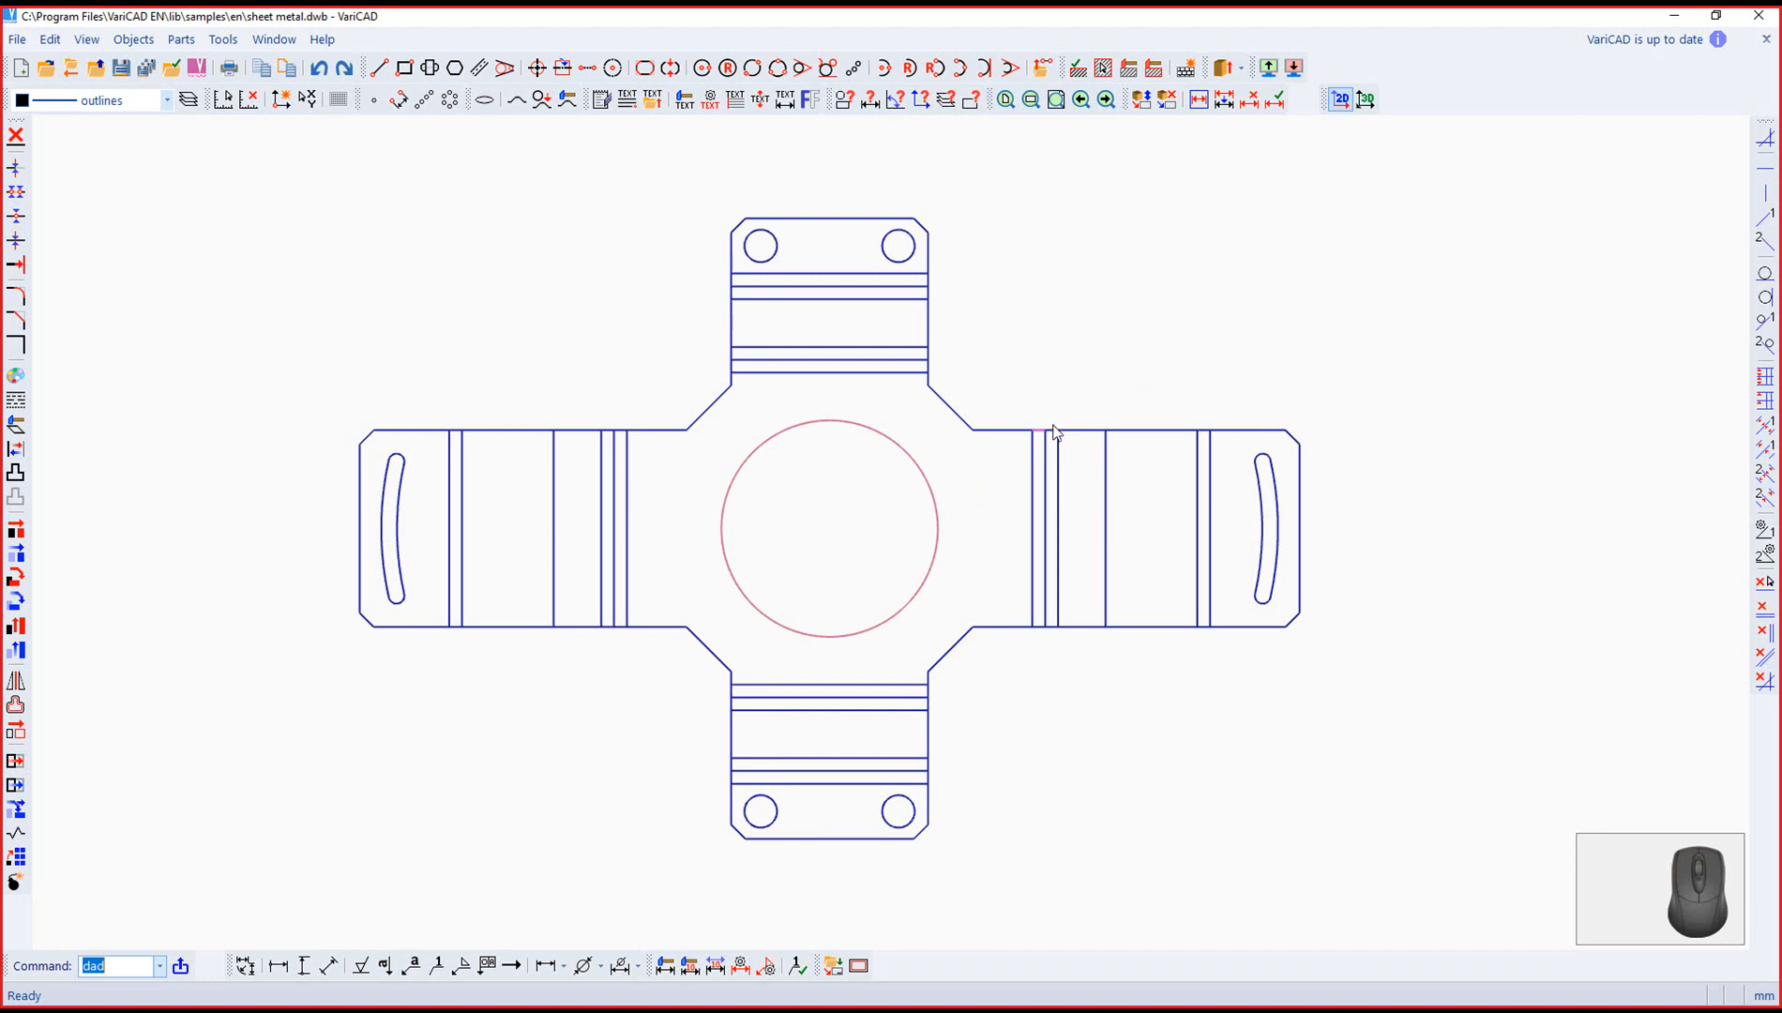
{"action": "key", "text": "Escape"}
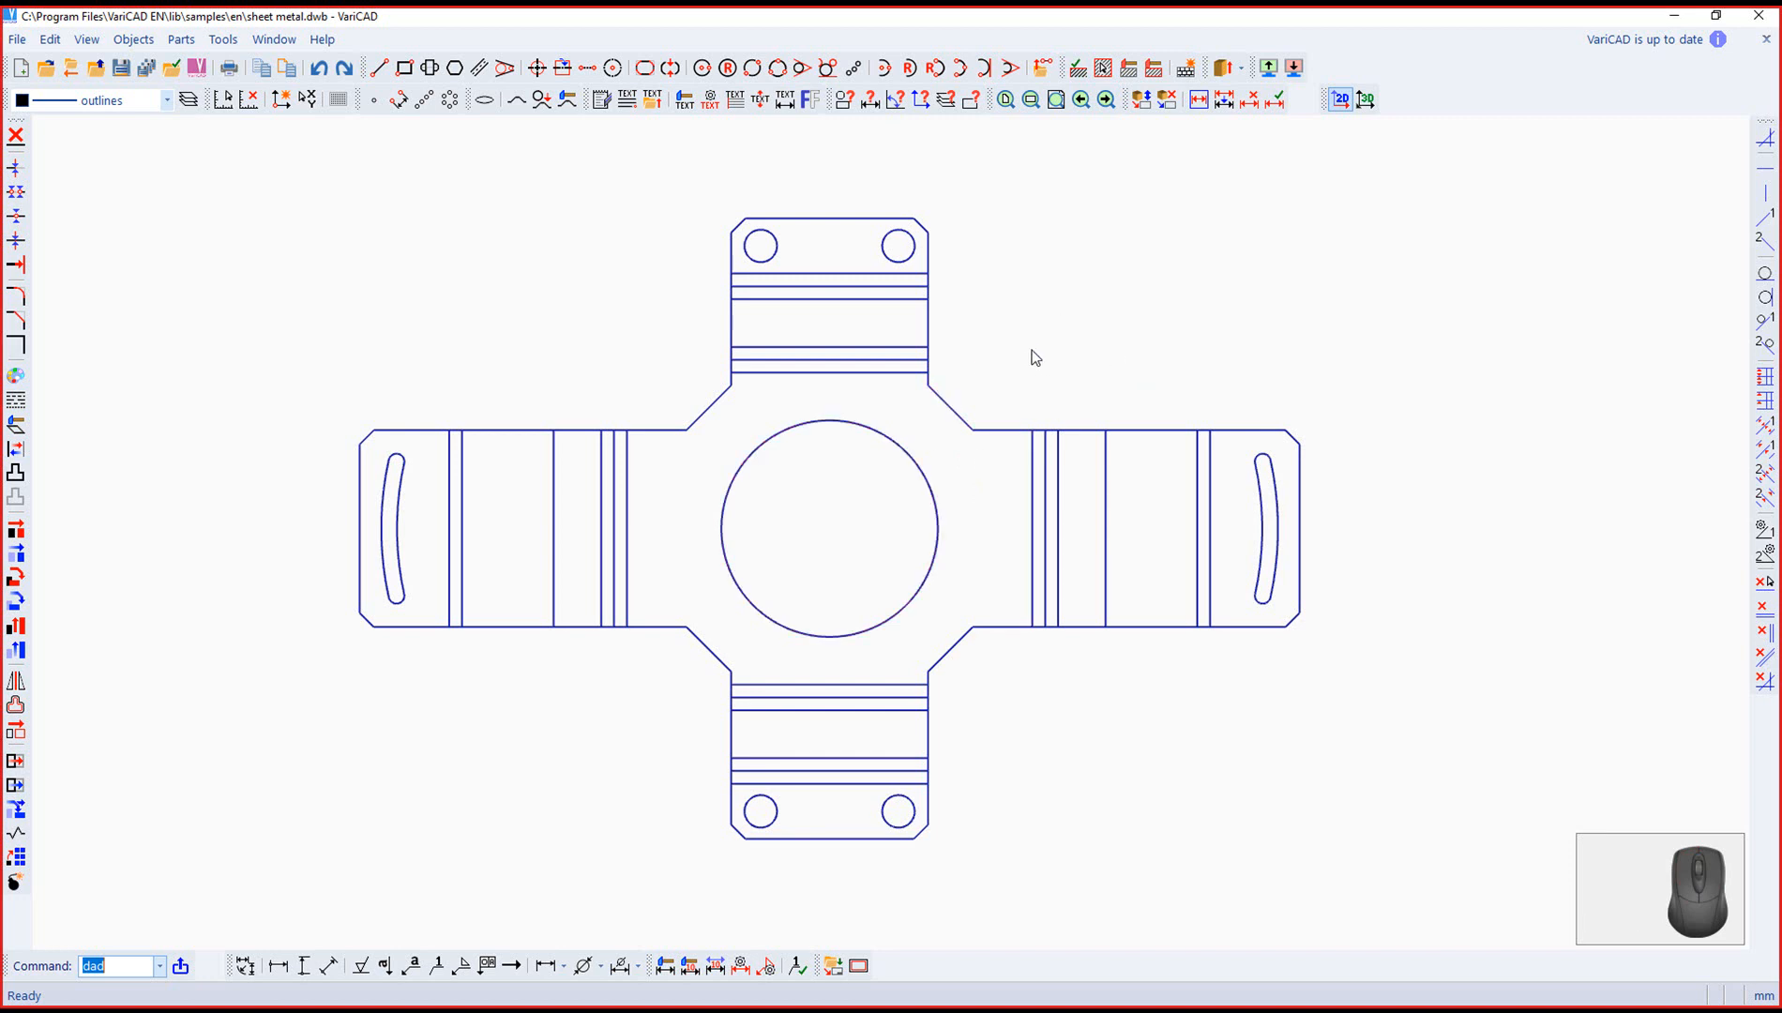
{"action": "mouse_move", "coordinate": [908, 375]}
{"action": "middle_mouse_down"}
{"action": "mouse_move", "coordinate": [880, 375]}
{"action": "mouse_move", "coordinate": [1031, 354]}
{"action": "mouse_move", "coordinate": [1134, 370]}
{"action": "mouse_move", "coordinate": [983, 368]}
{"action": "middle_mouse_up"}
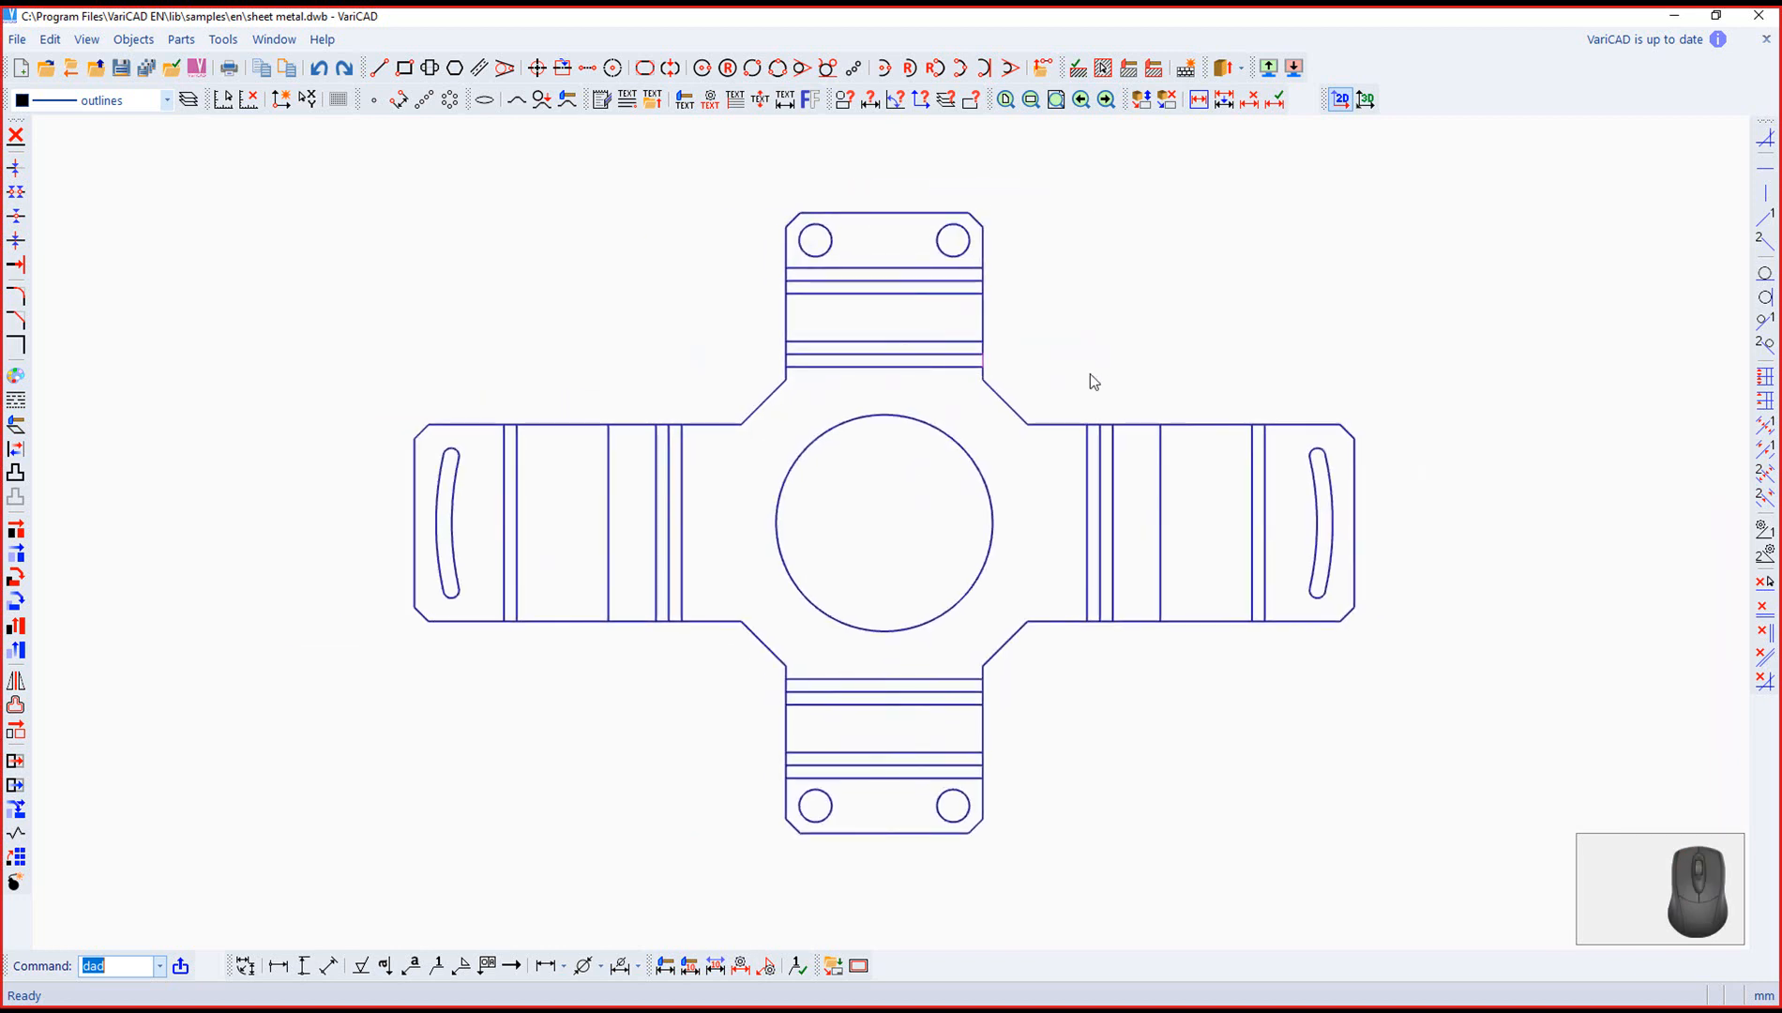
{"action": "mouse_move", "coordinate": [1122, 385]}
{"action": "middle_mouse_down"}
{"action": "mouse_move", "coordinate": [1070, 373]}
{"action": "mouse_move", "coordinate": [1213, 362]}
{"action": "mouse_move", "coordinate": [946, 378]}
{"action": "mouse_move", "coordinate": [1022, 369]}
{"action": "middle_mouse_up"}
{"action": "scroll", "coordinate": [1042, 338], "scroll_direction": "down", "scroll_amount": 1}
{"action": "scroll", "coordinate": [1045, 339], "scroll_direction": "up", "scroll_amount": 2}
{"action": "scroll", "coordinate": [1043, 339], "scroll_direction": "down", "scroll_amount": 3}
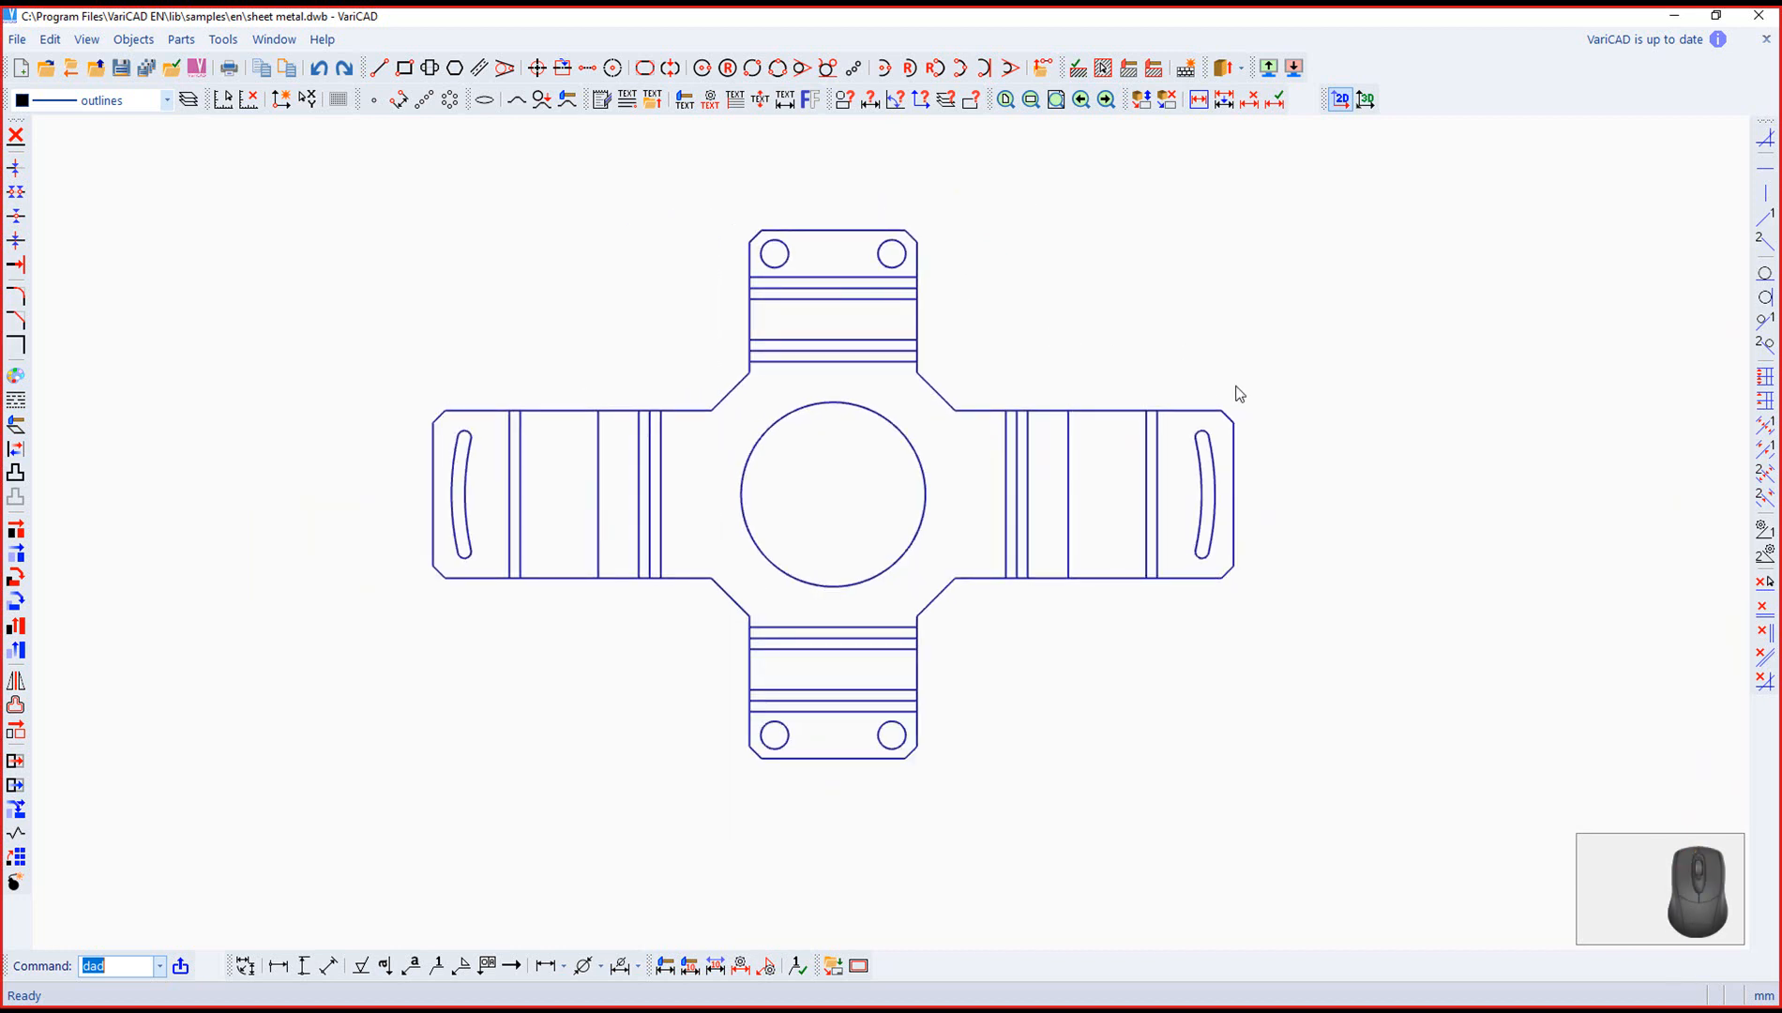
{"action": "right_click", "coordinate": [1183, 342]}
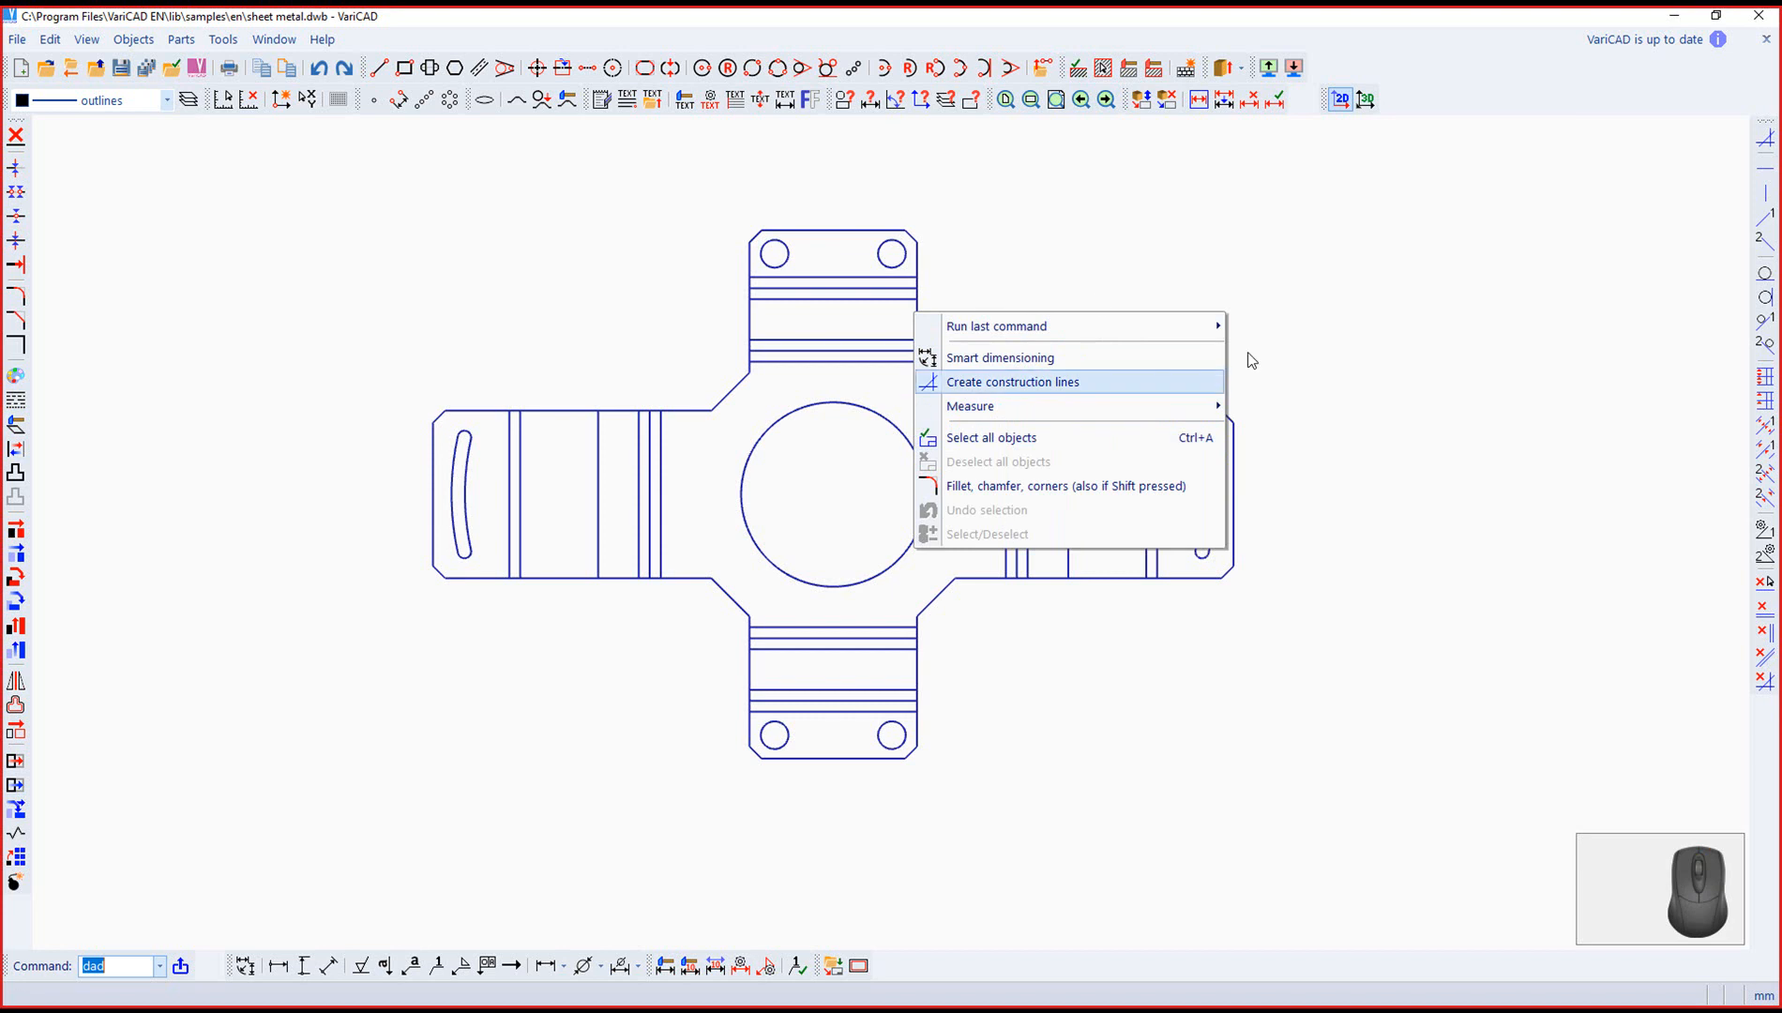
{"action": "key", "text": "Escape"}
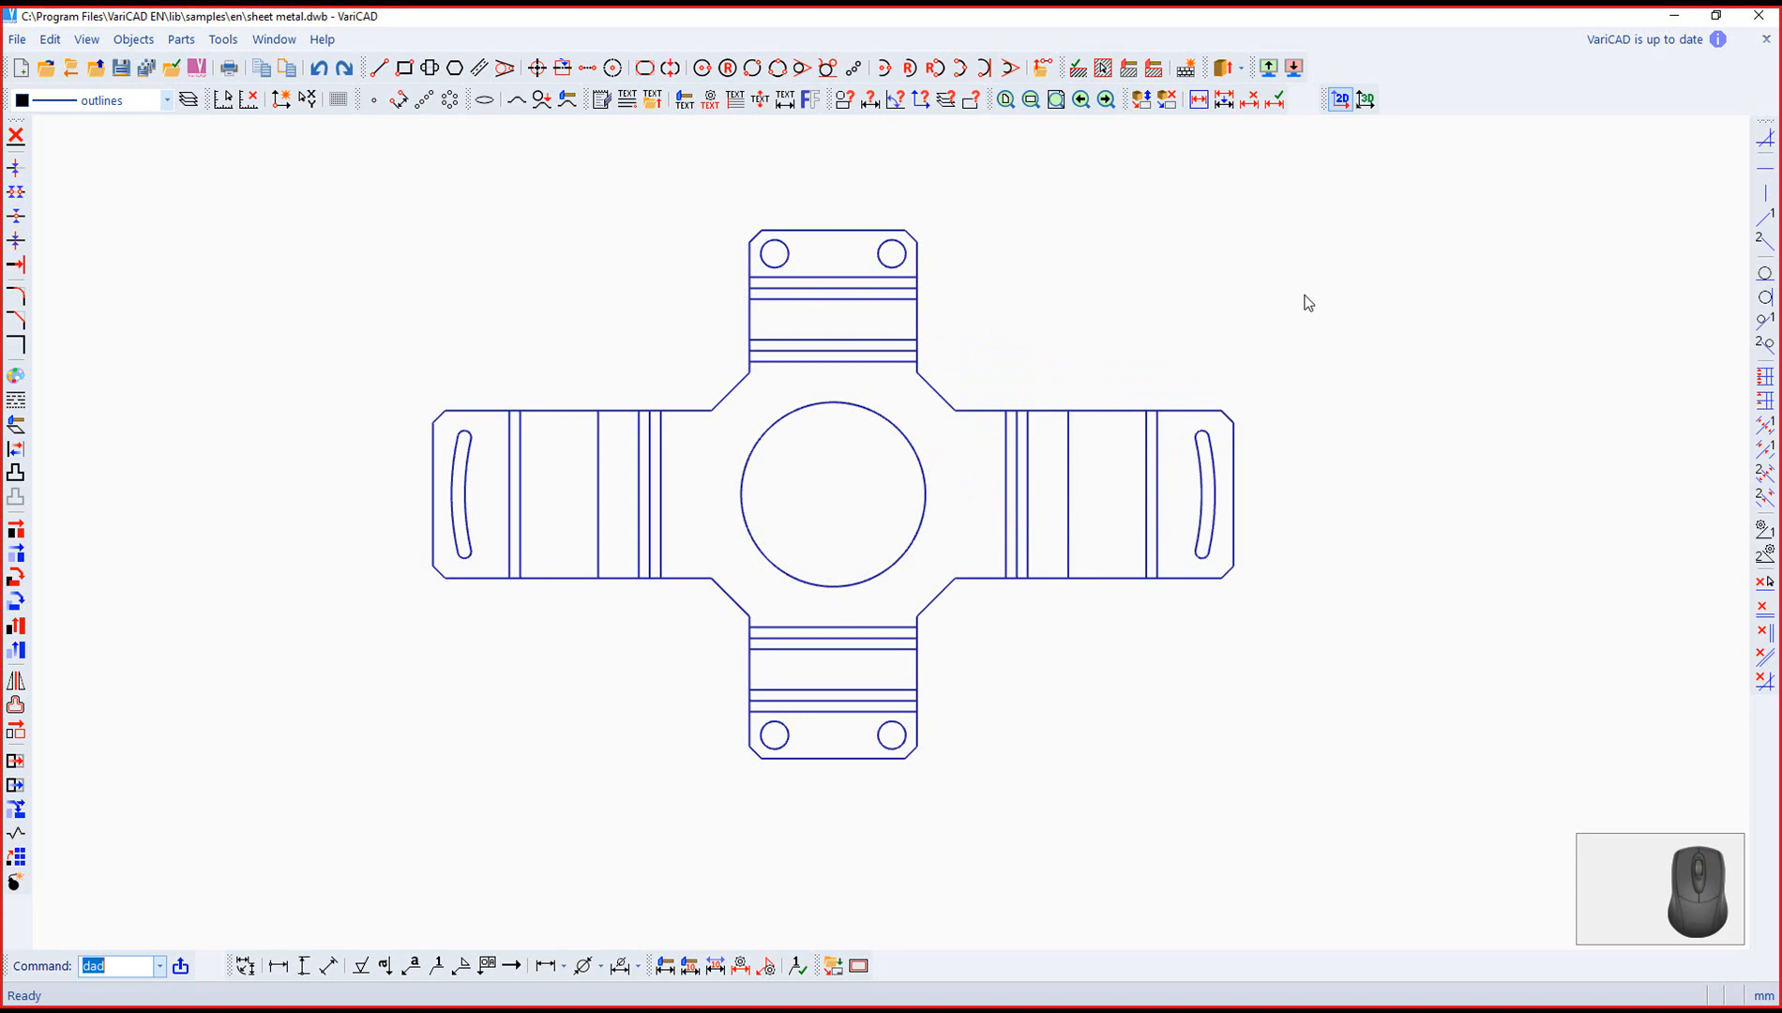
Step: In 3D space, create a box with height, width and length of 20 mm and place it over the sheet metal part's far slotted flange
{"action": "left_click", "coordinate": [1369, 101]}
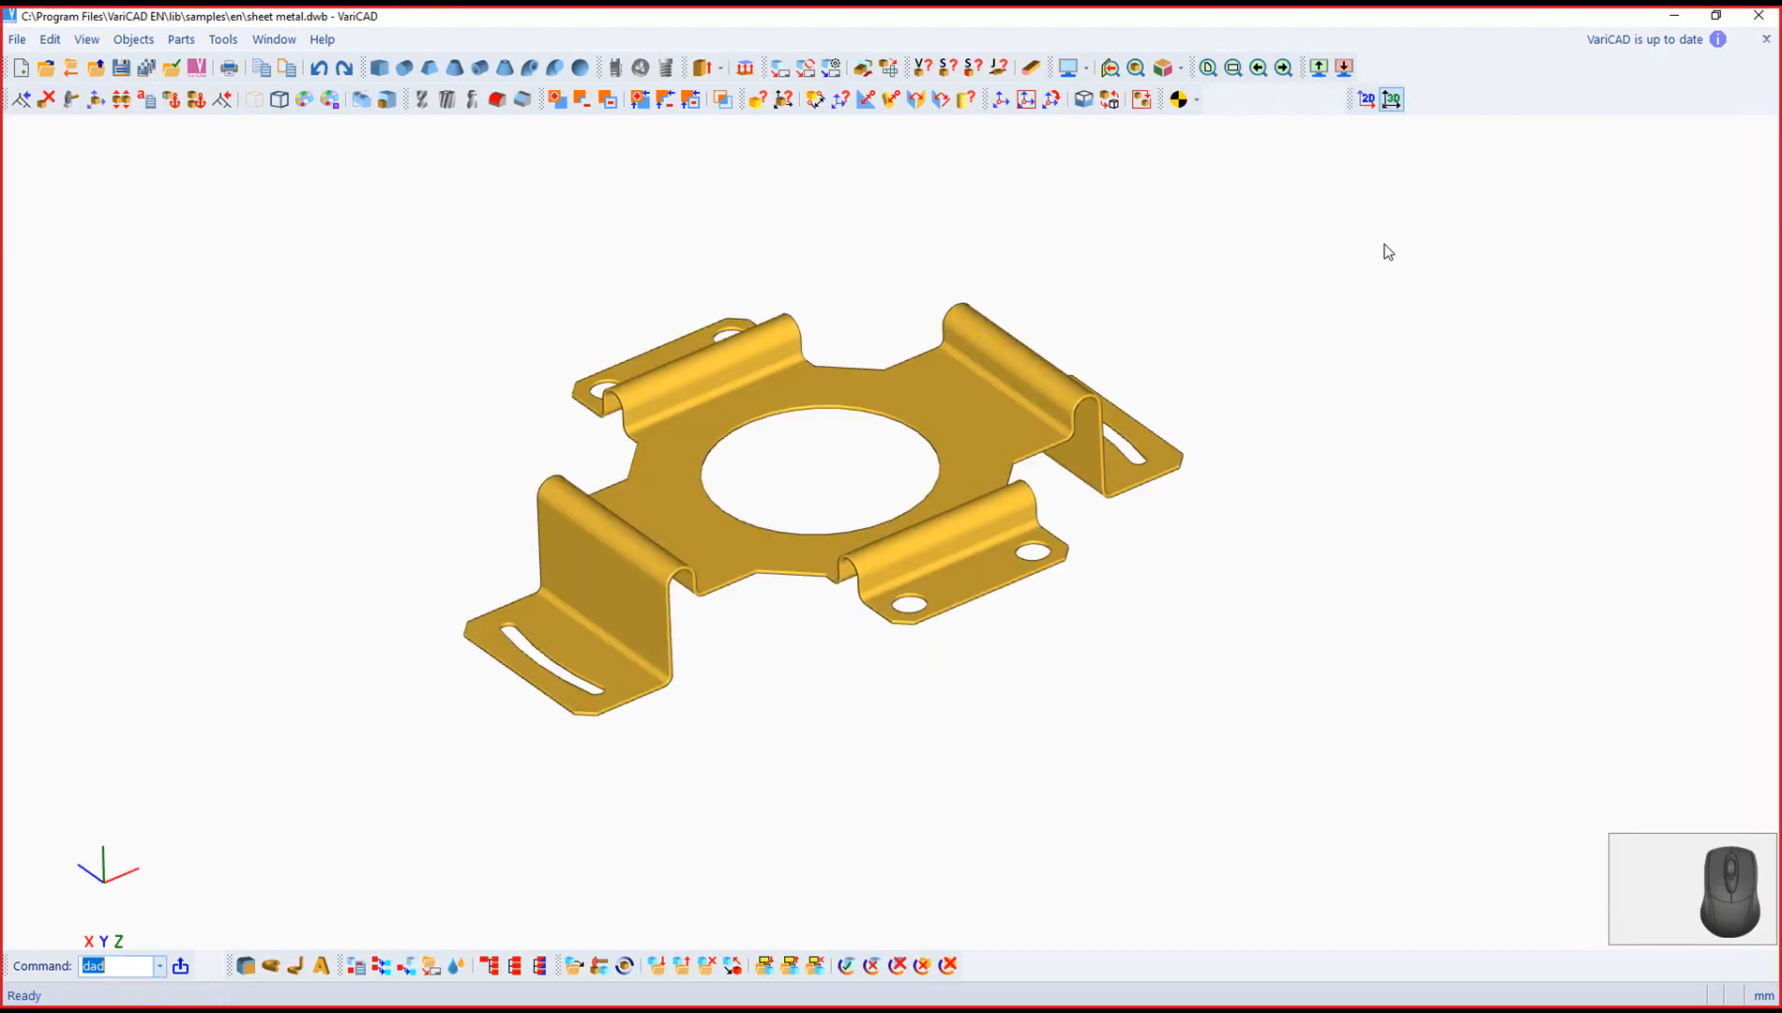
{"action": "middle_click_drag", "start_coordinate": [1249, 628], "coordinate": [1234, 595]}
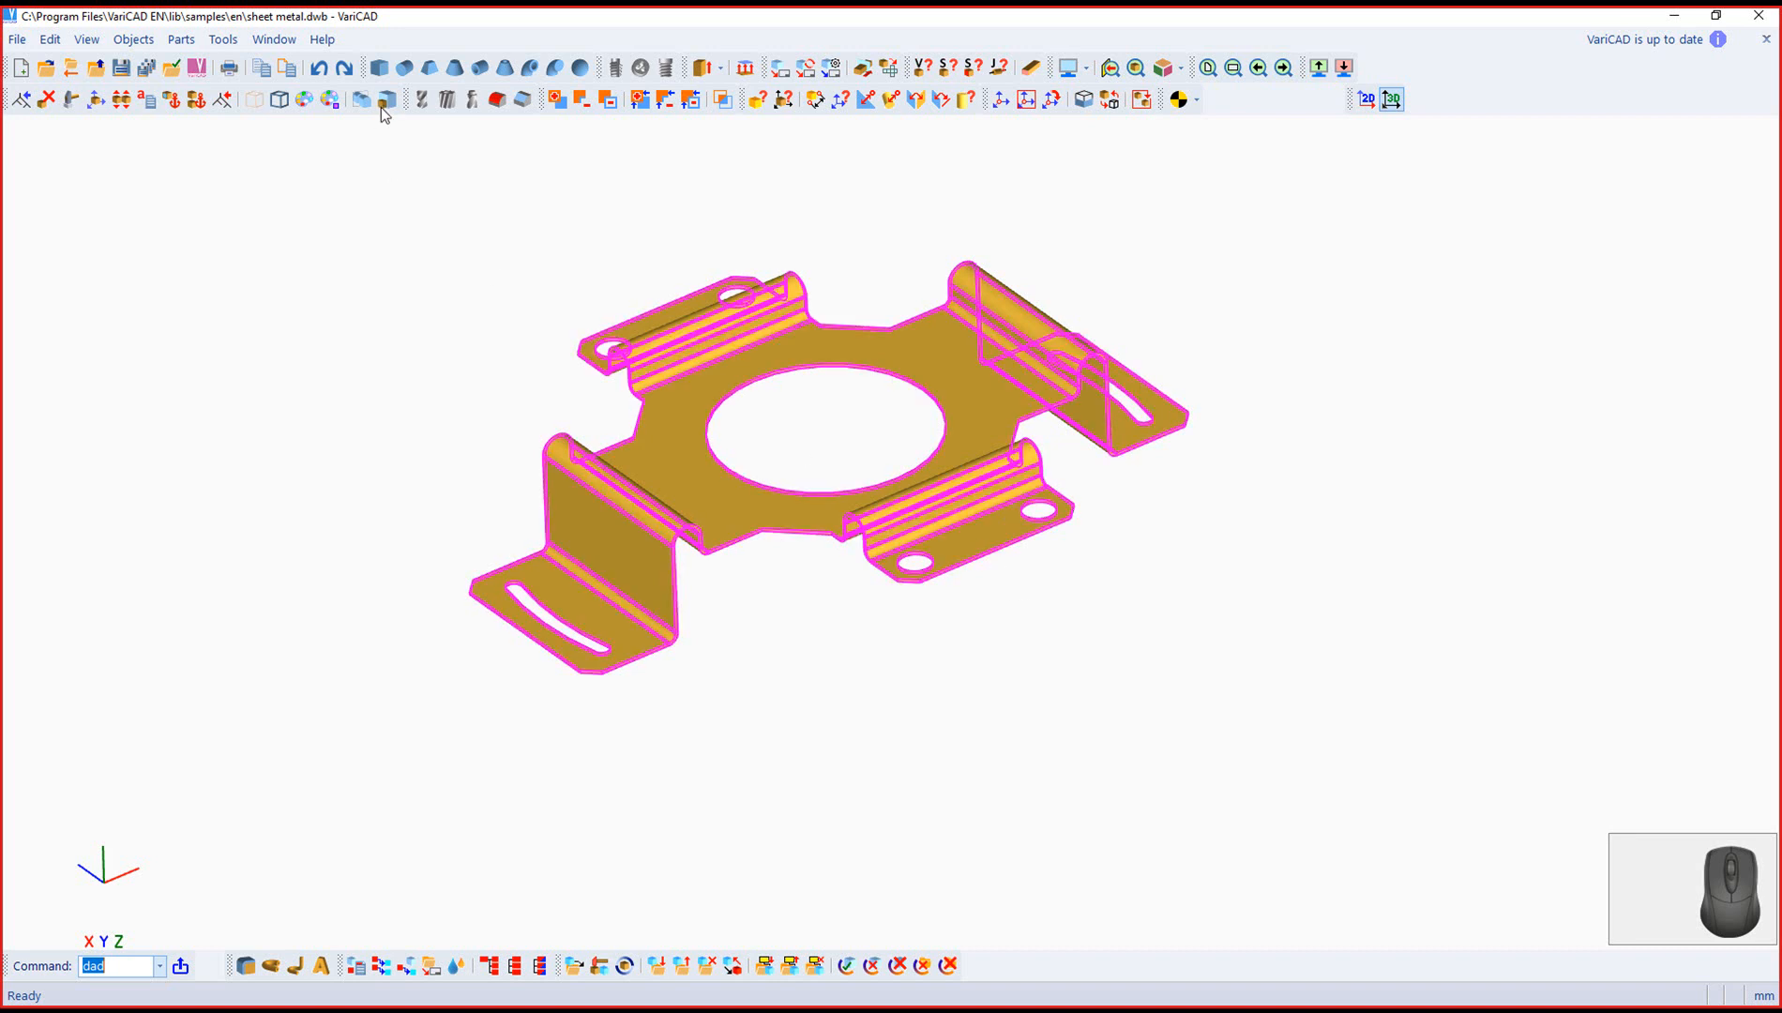
{"action": "left_click", "coordinate": [379, 68]}
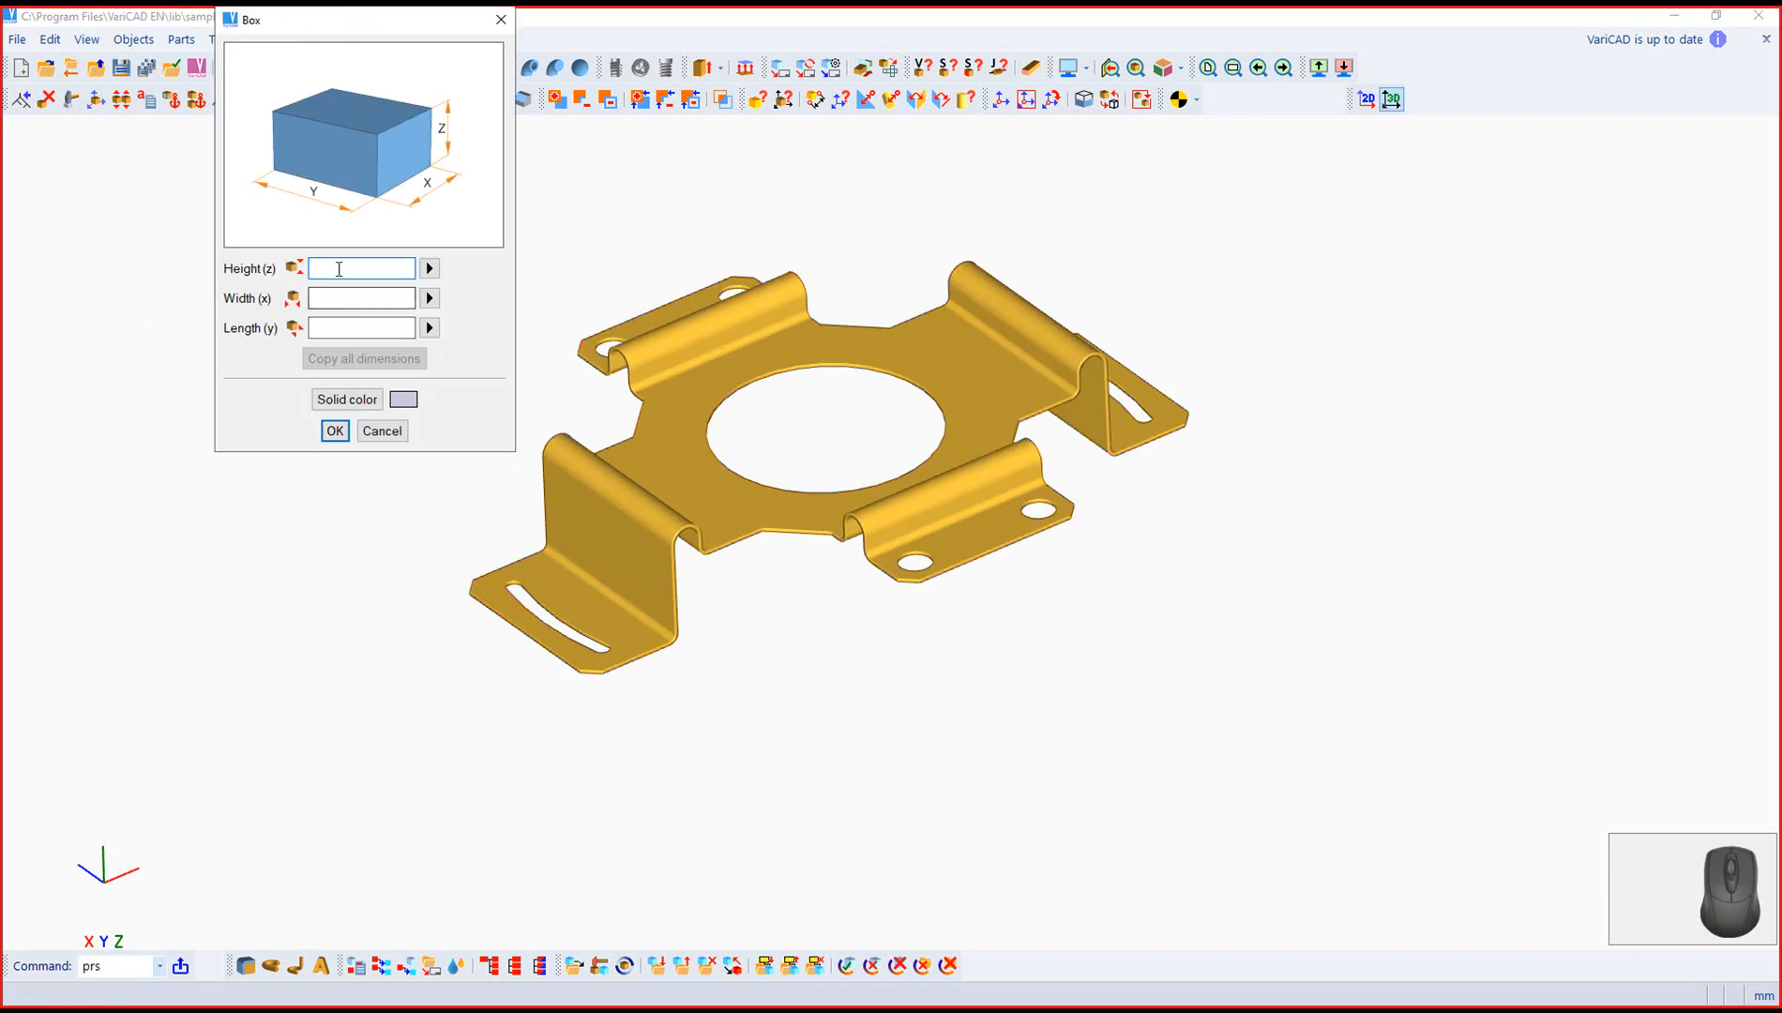
{"action": "type", "text": "20"}
{"action": "left_click", "coordinate": [324, 298]}
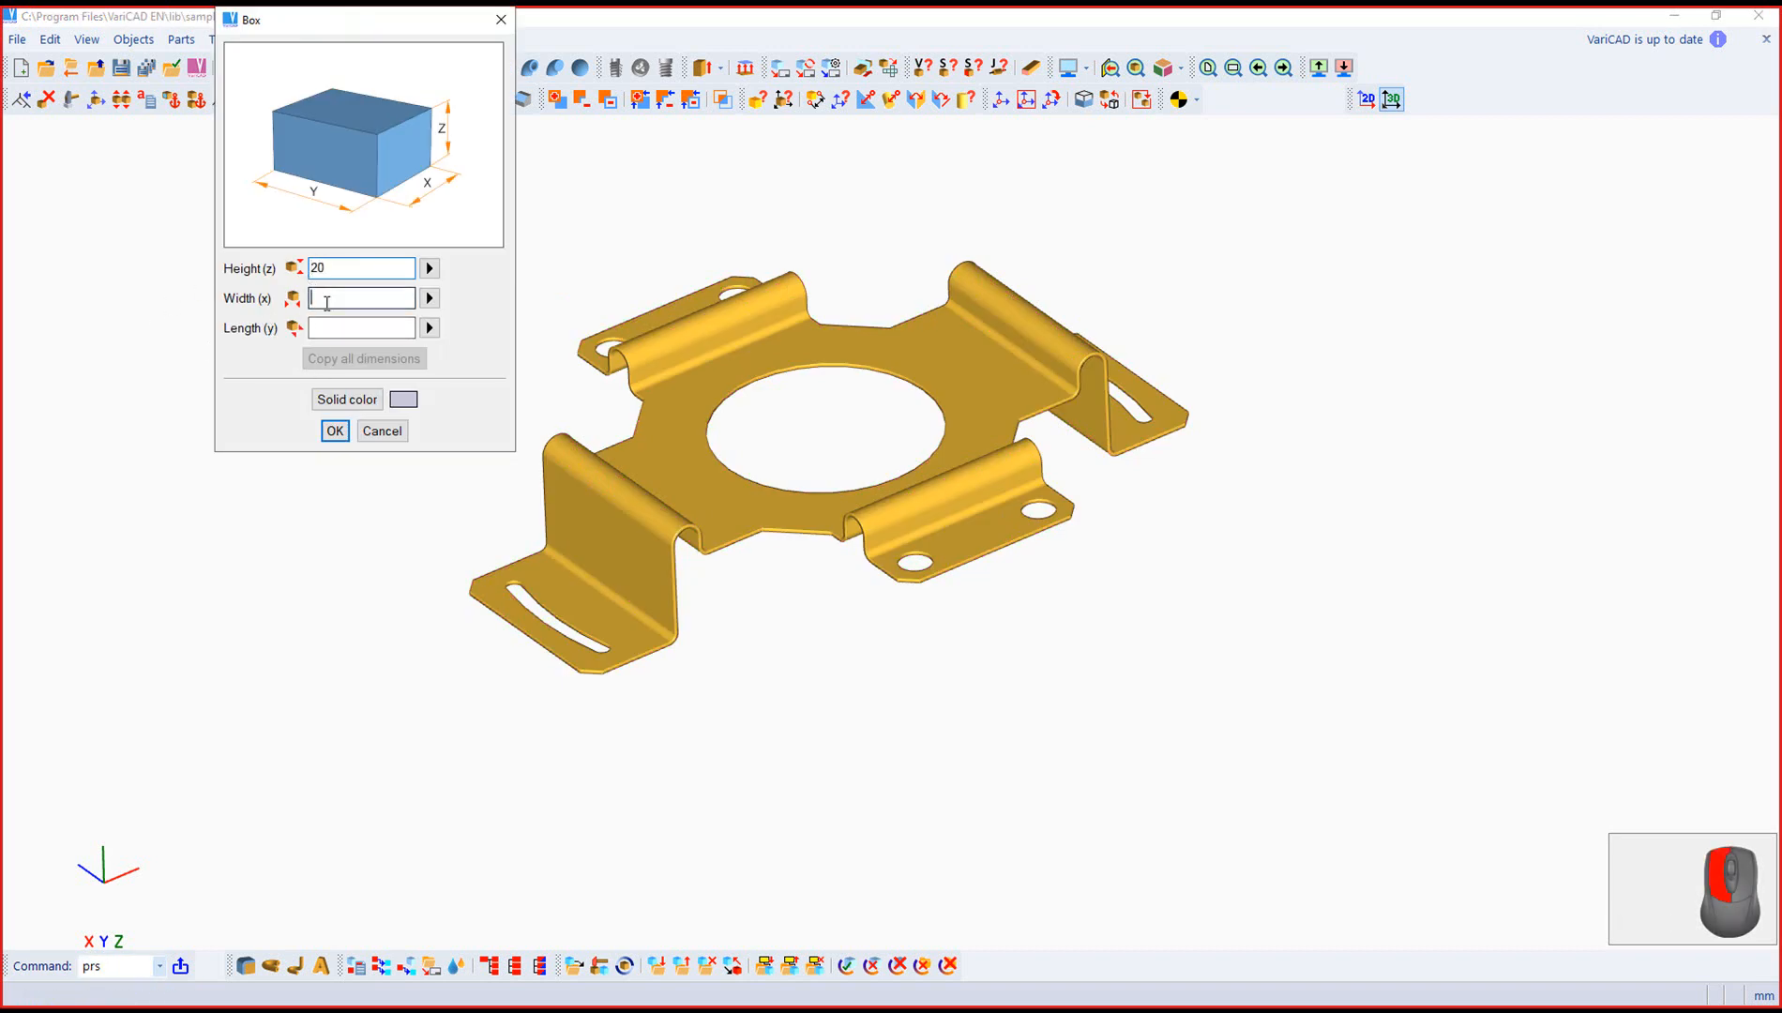
{"action": "type", "text": "20"}
{"action": "left_click", "coordinate": [330, 328]}
{"action": "type", "text": "20"}
{"action": "left_click", "coordinate": [335, 431]}
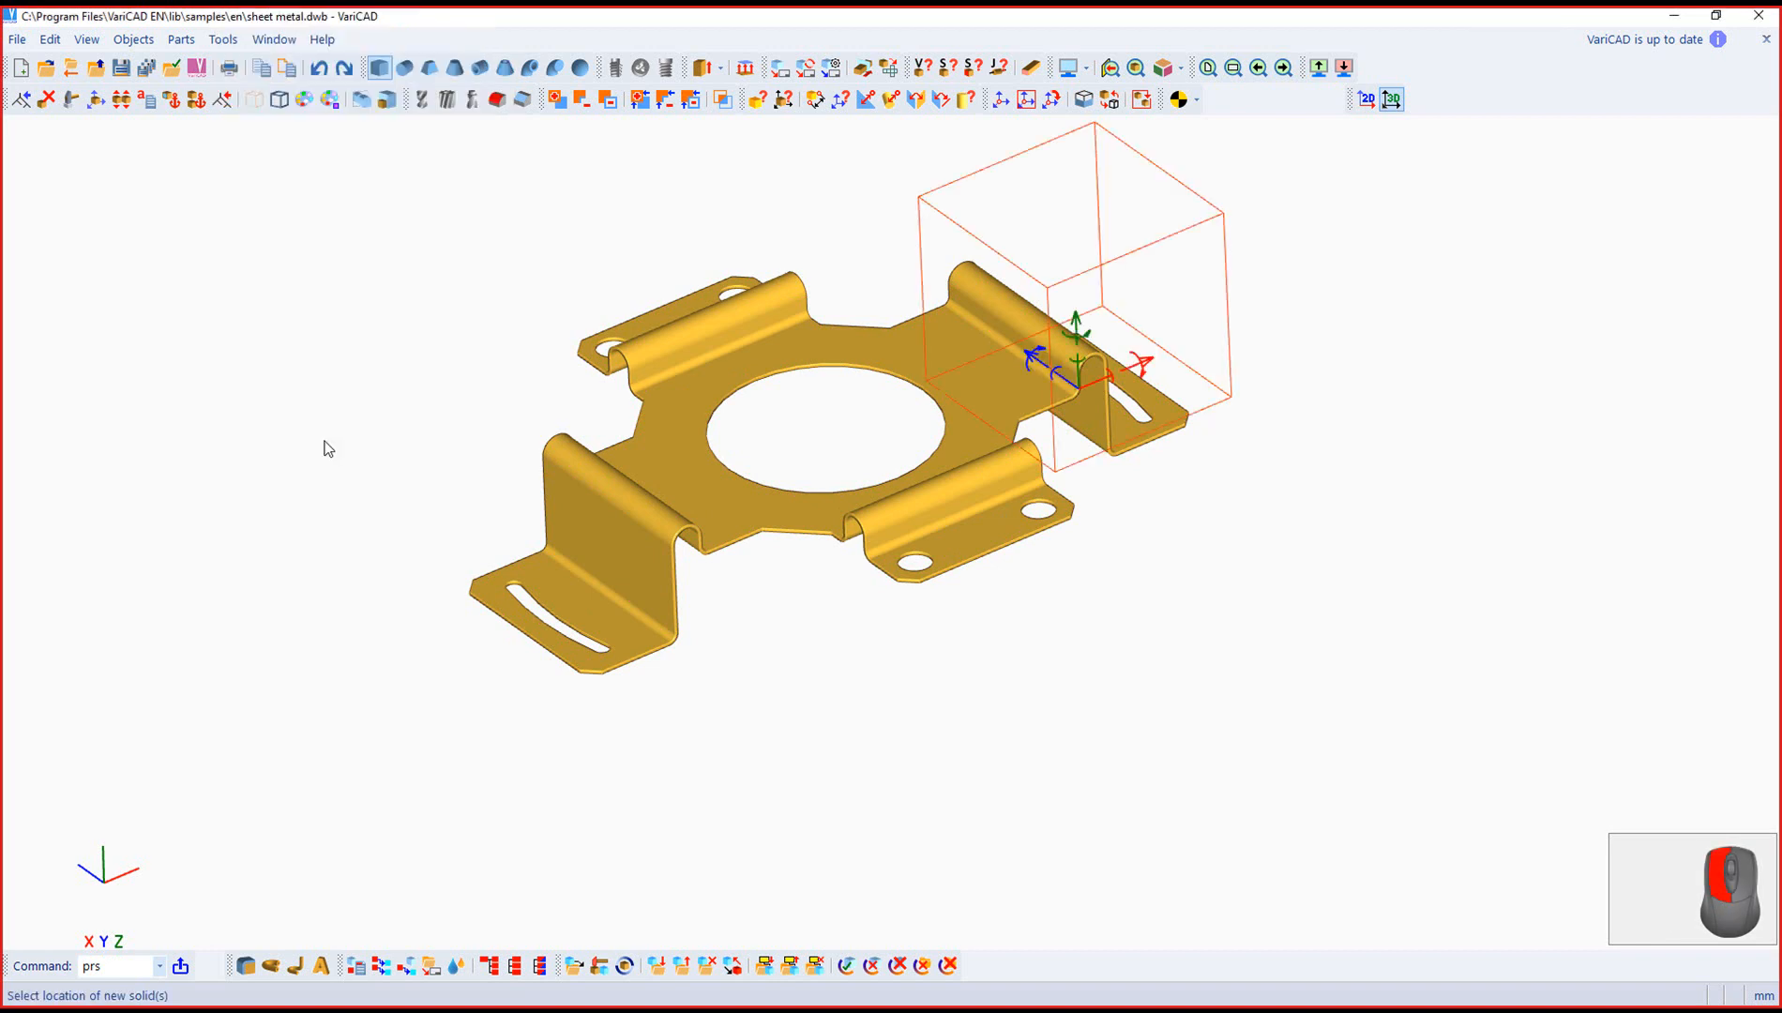
{"action": "left_click", "coordinate": [1203, 551]}
{"action": "right_click_drag", "start_coordinate": [1239, 583], "coordinate": [1268, 505]}
{"action": "middle_click_drag", "start_coordinate": [1251, 544], "coordinate": [1191, 671]}
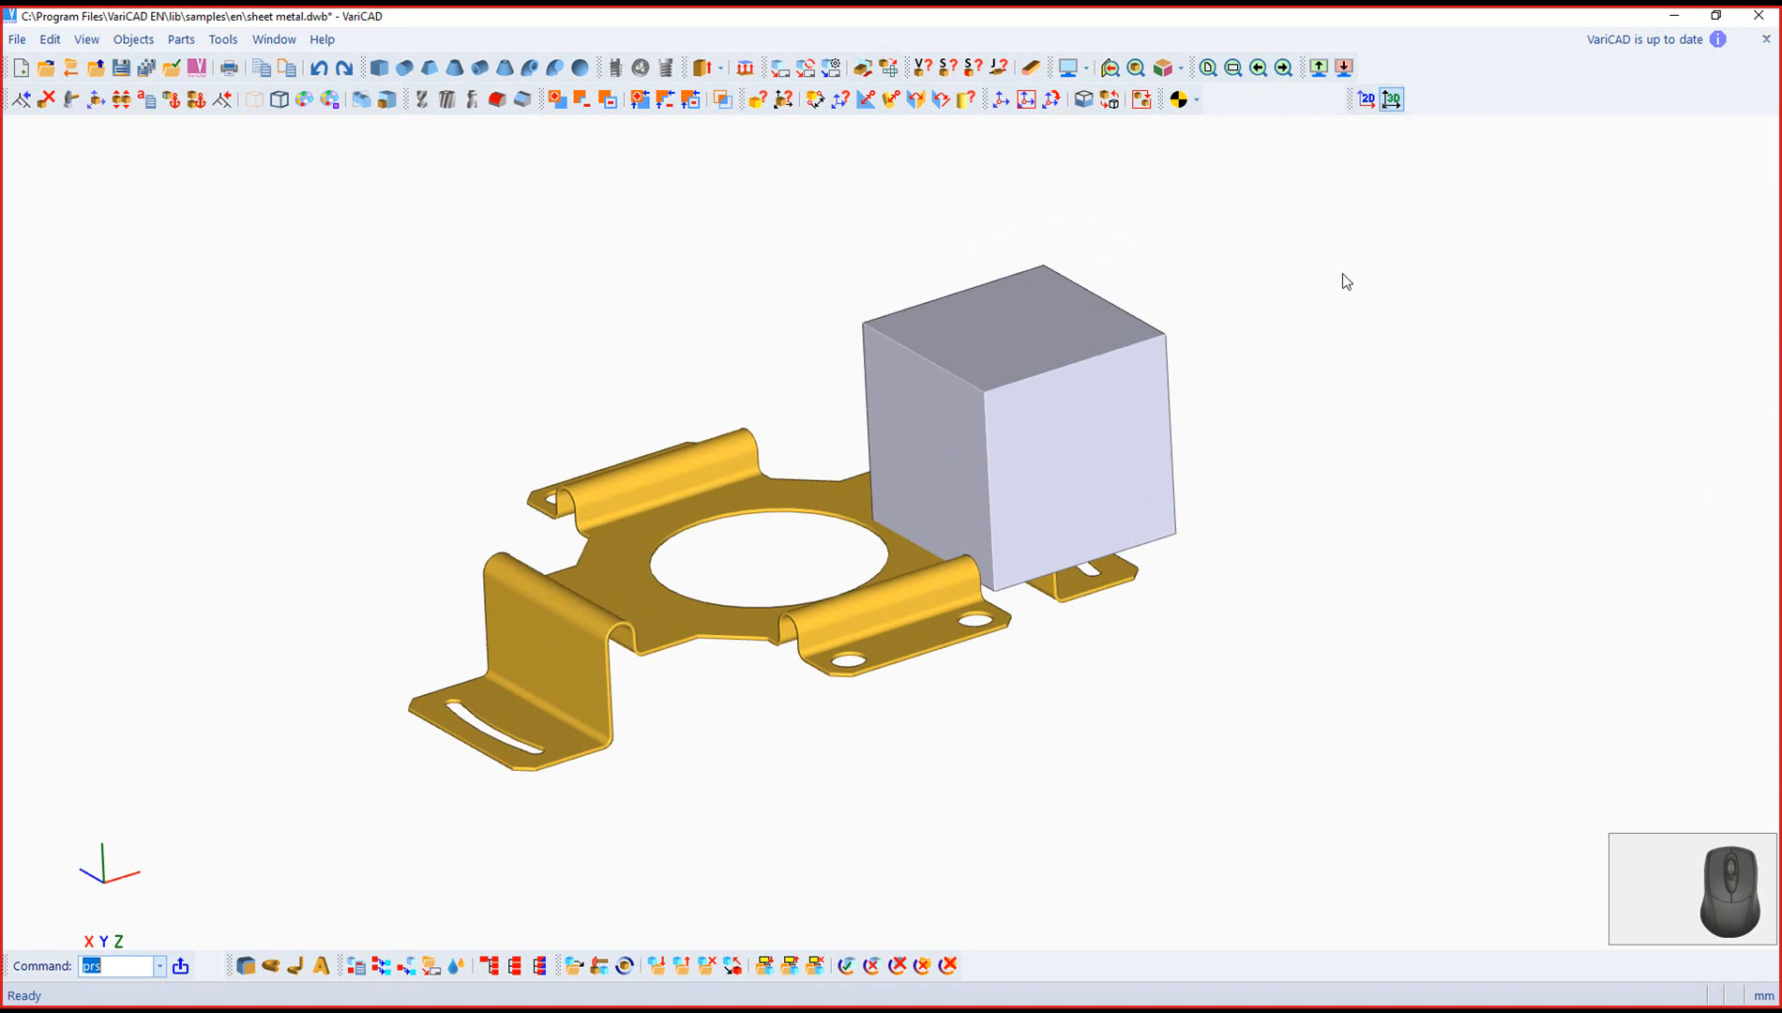
Step: Draw a circle by centre and point in the 2D area, to the right of the unfolded sheet metal drawing
{"action": "left_click", "coordinate": [1366, 101]}
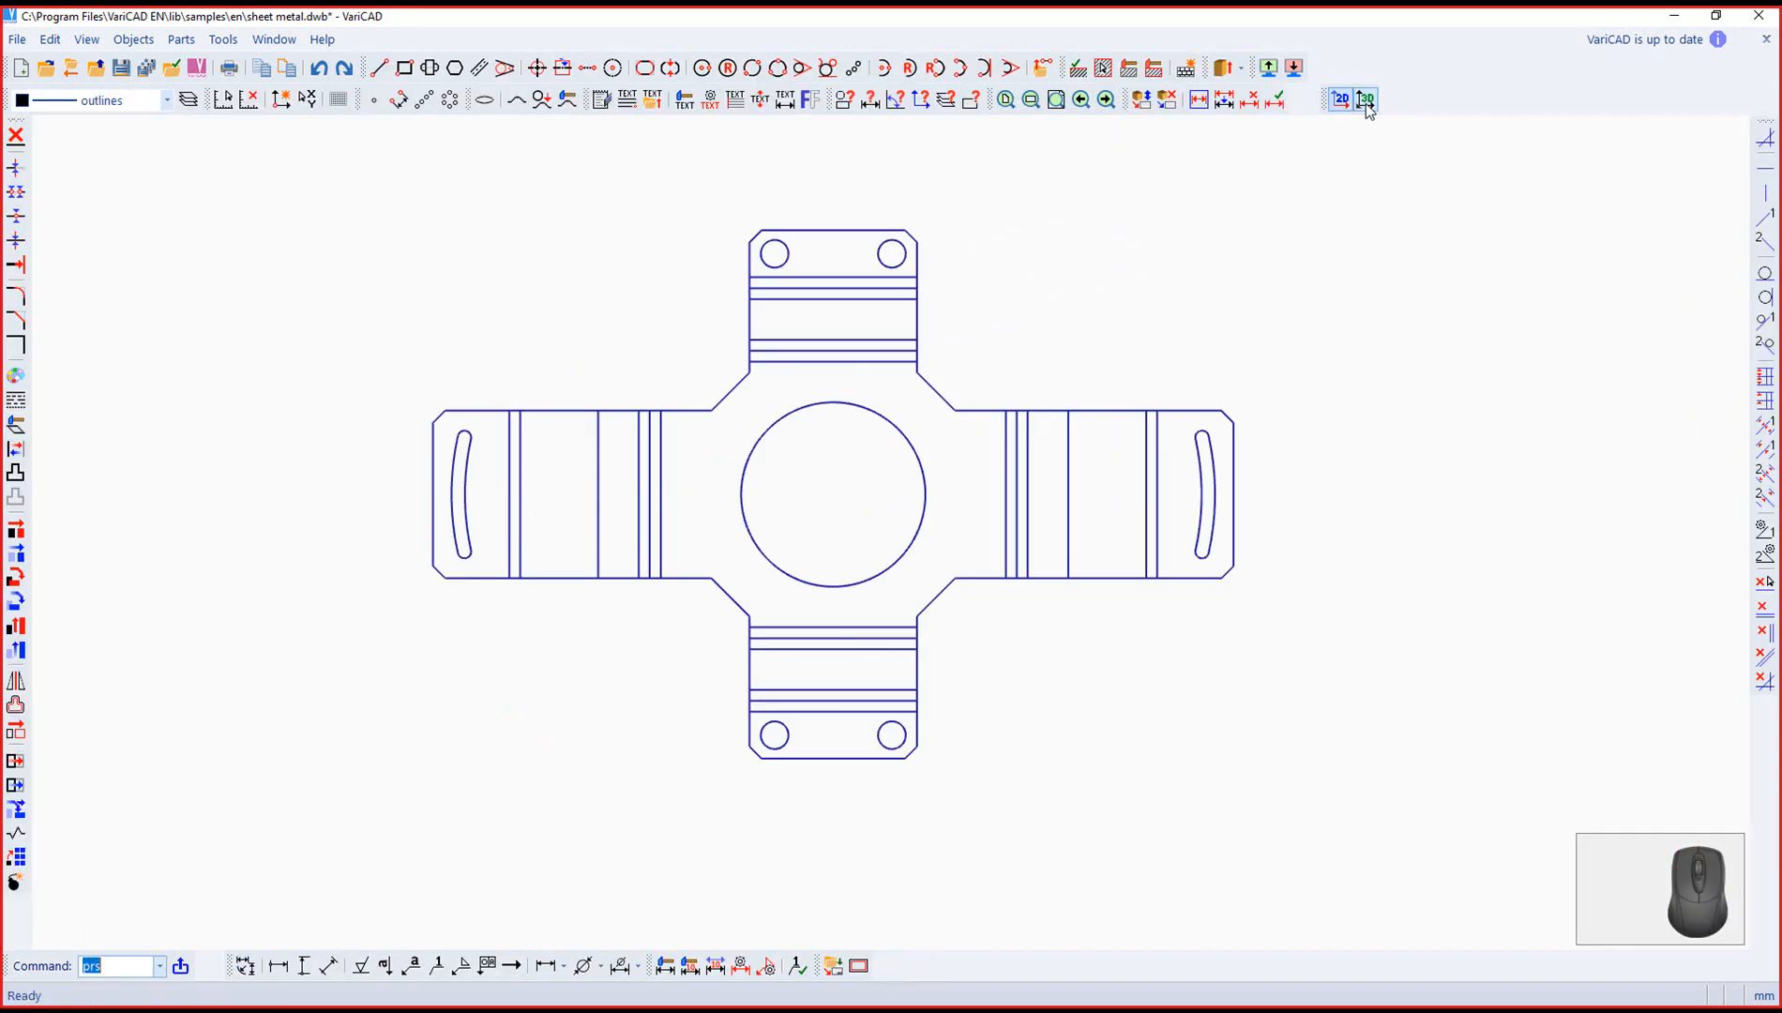
{"action": "middle_click_drag", "start_coordinate": [1376, 426], "coordinate": [1197, 441]}
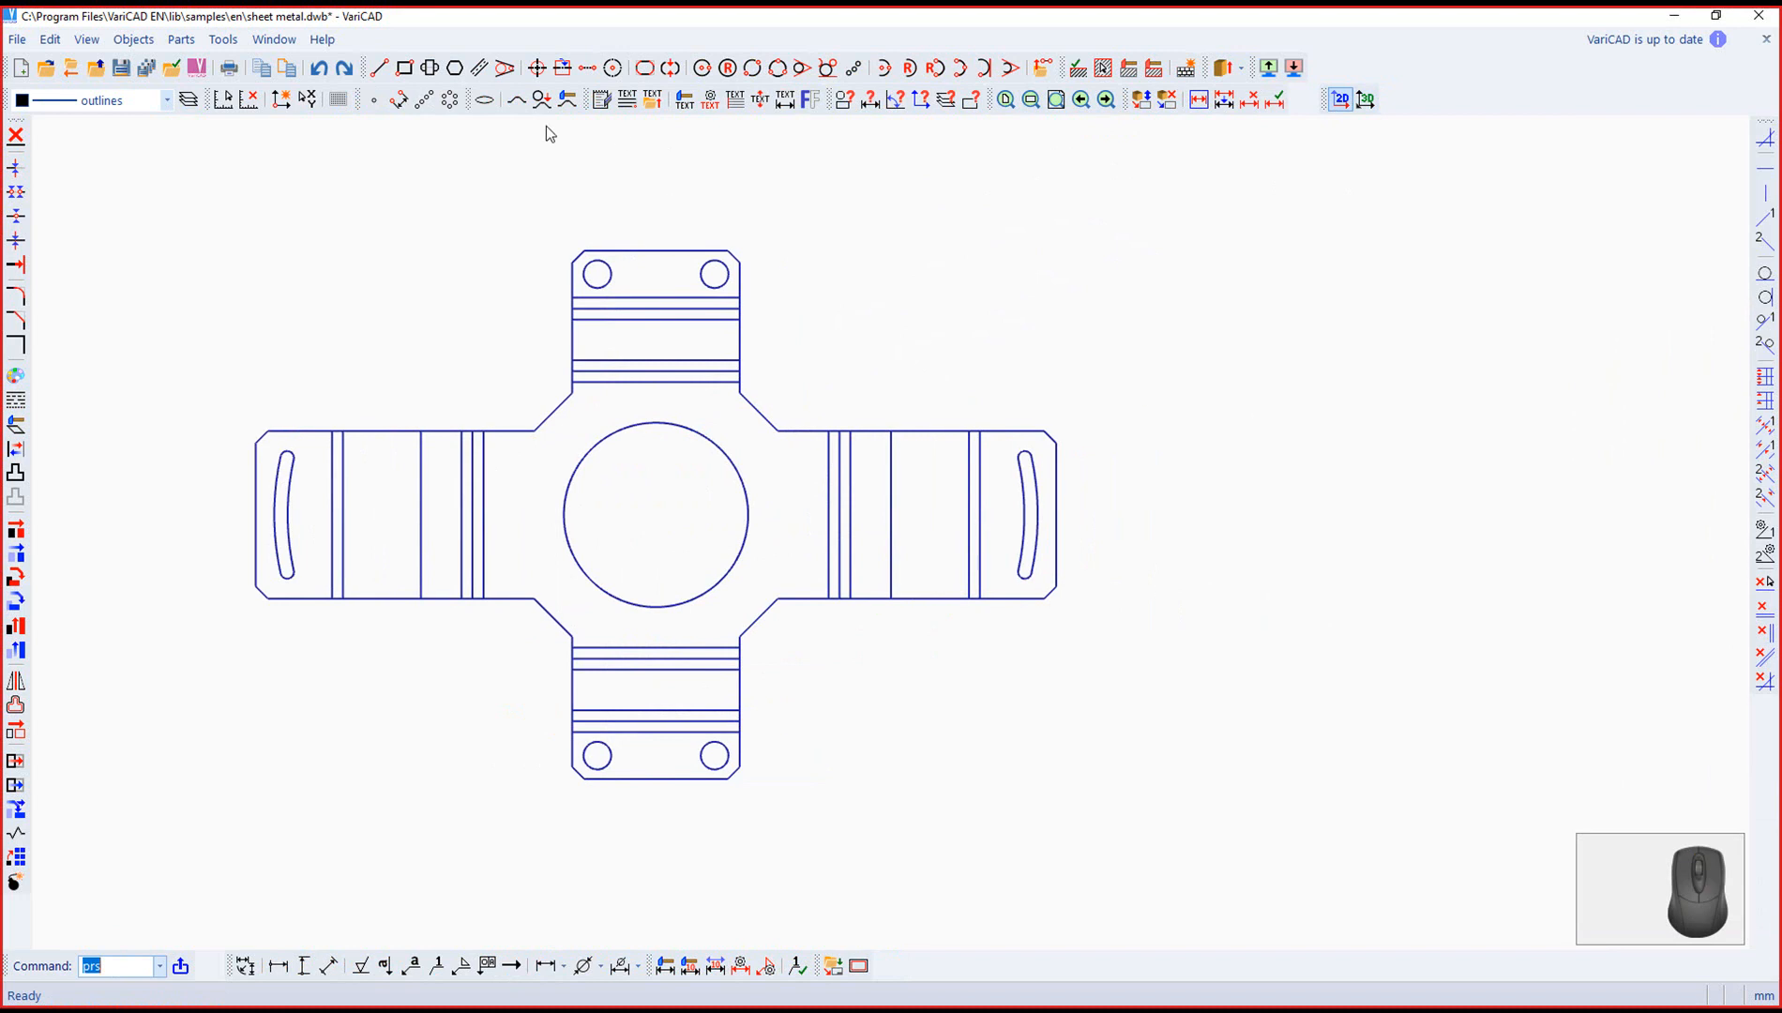
{"action": "left_click", "coordinate": [727, 68]}
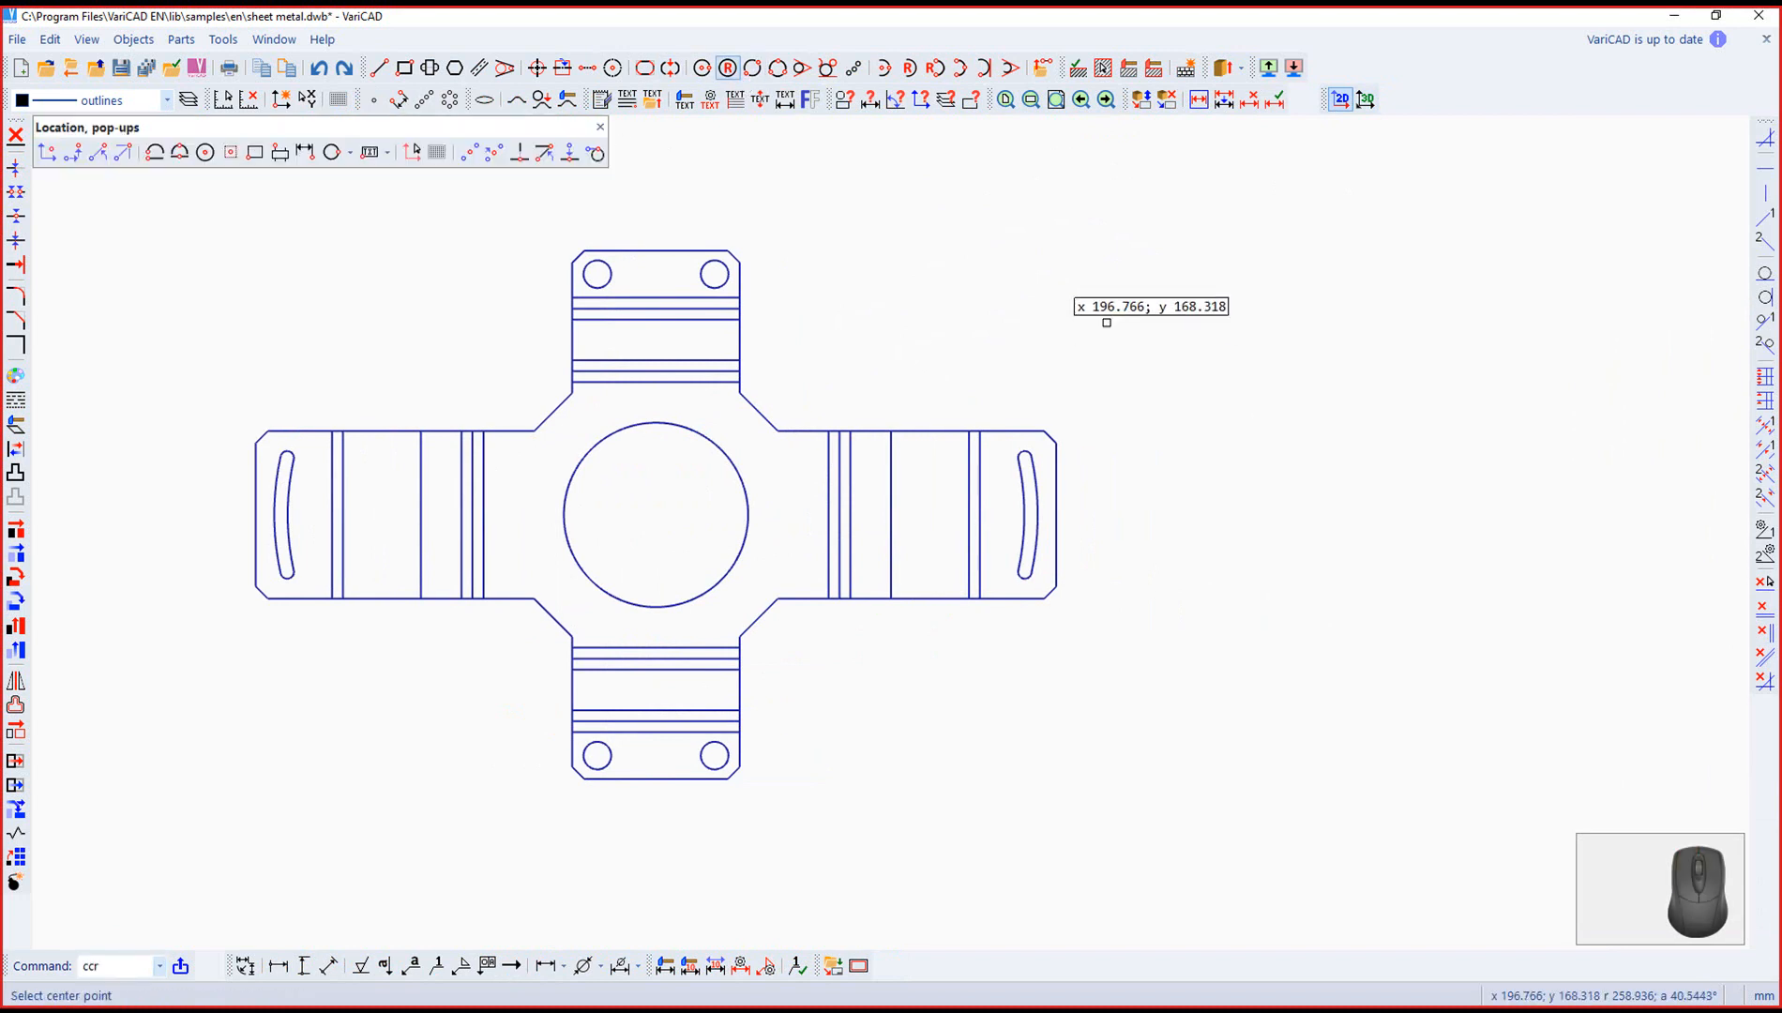
{"action": "left_click", "coordinate": [703, 68]}
{"action": "left_click", "coordinate": [1237, 413]}
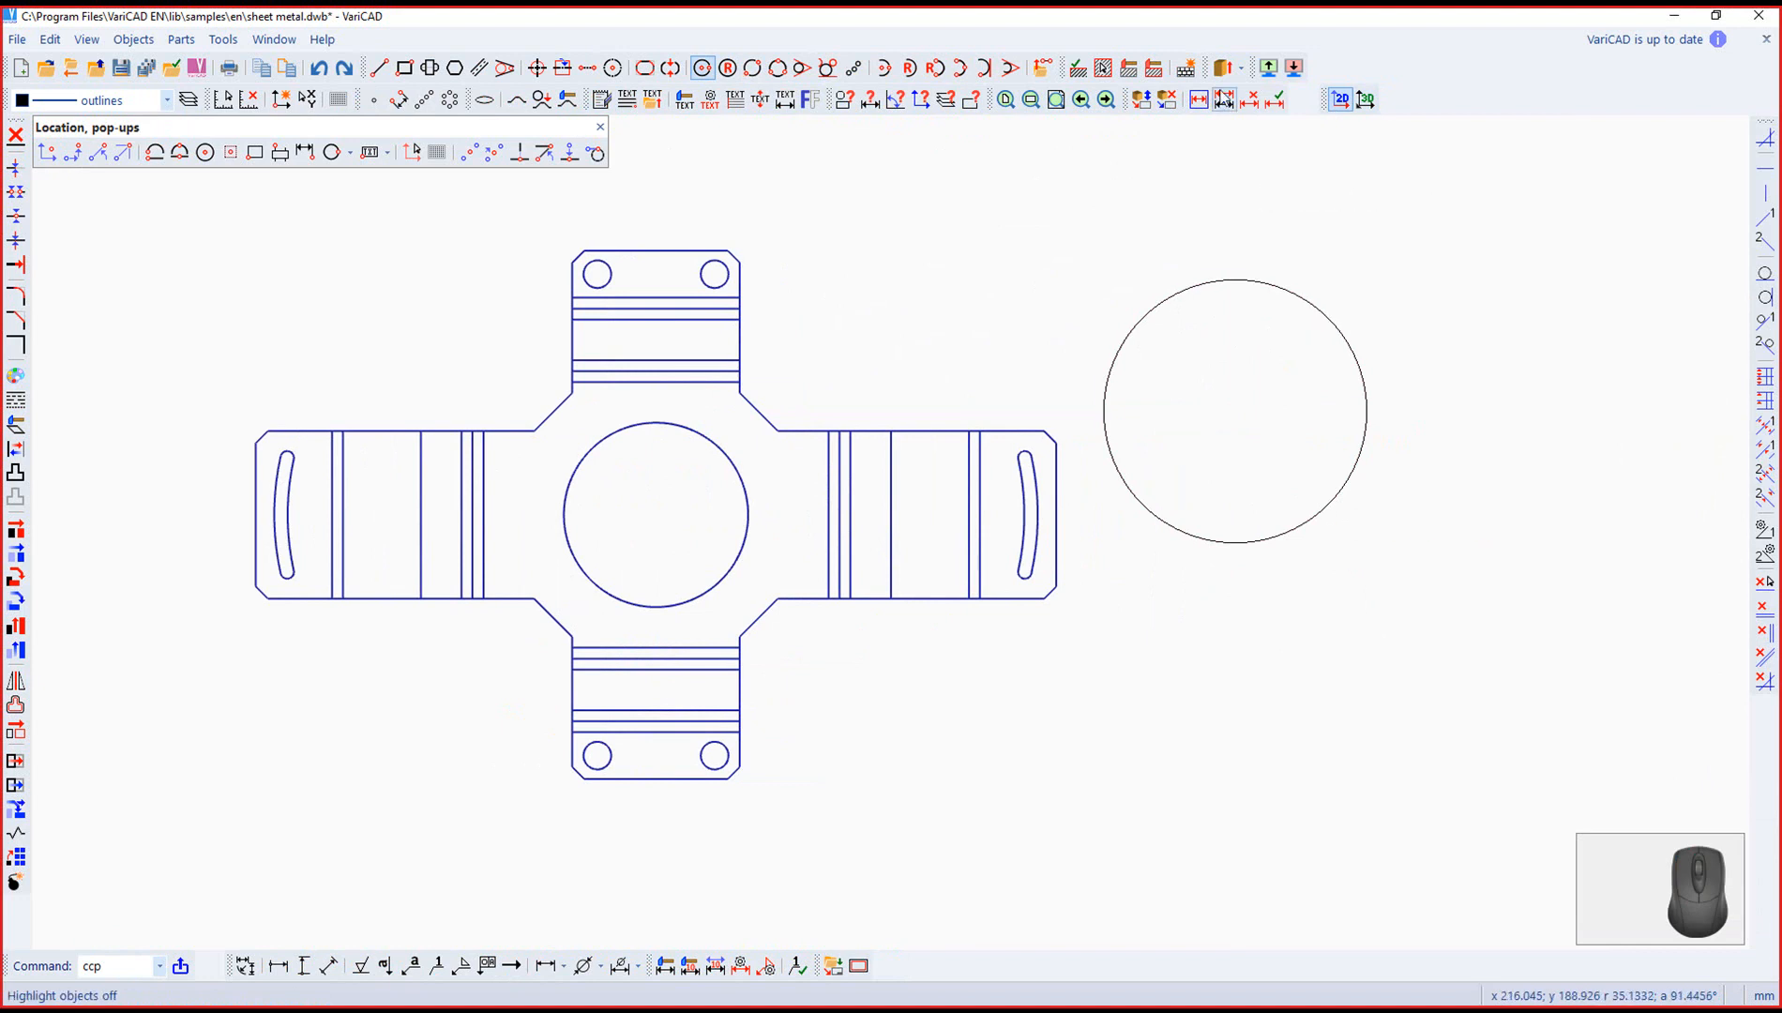
Step: Extrude the drawn circle into a 50 mm high solid, with its insertion point at the circle's centre, and place it in 3D around the box
{"action": "left_click", "coordinate": [1223, 68]}
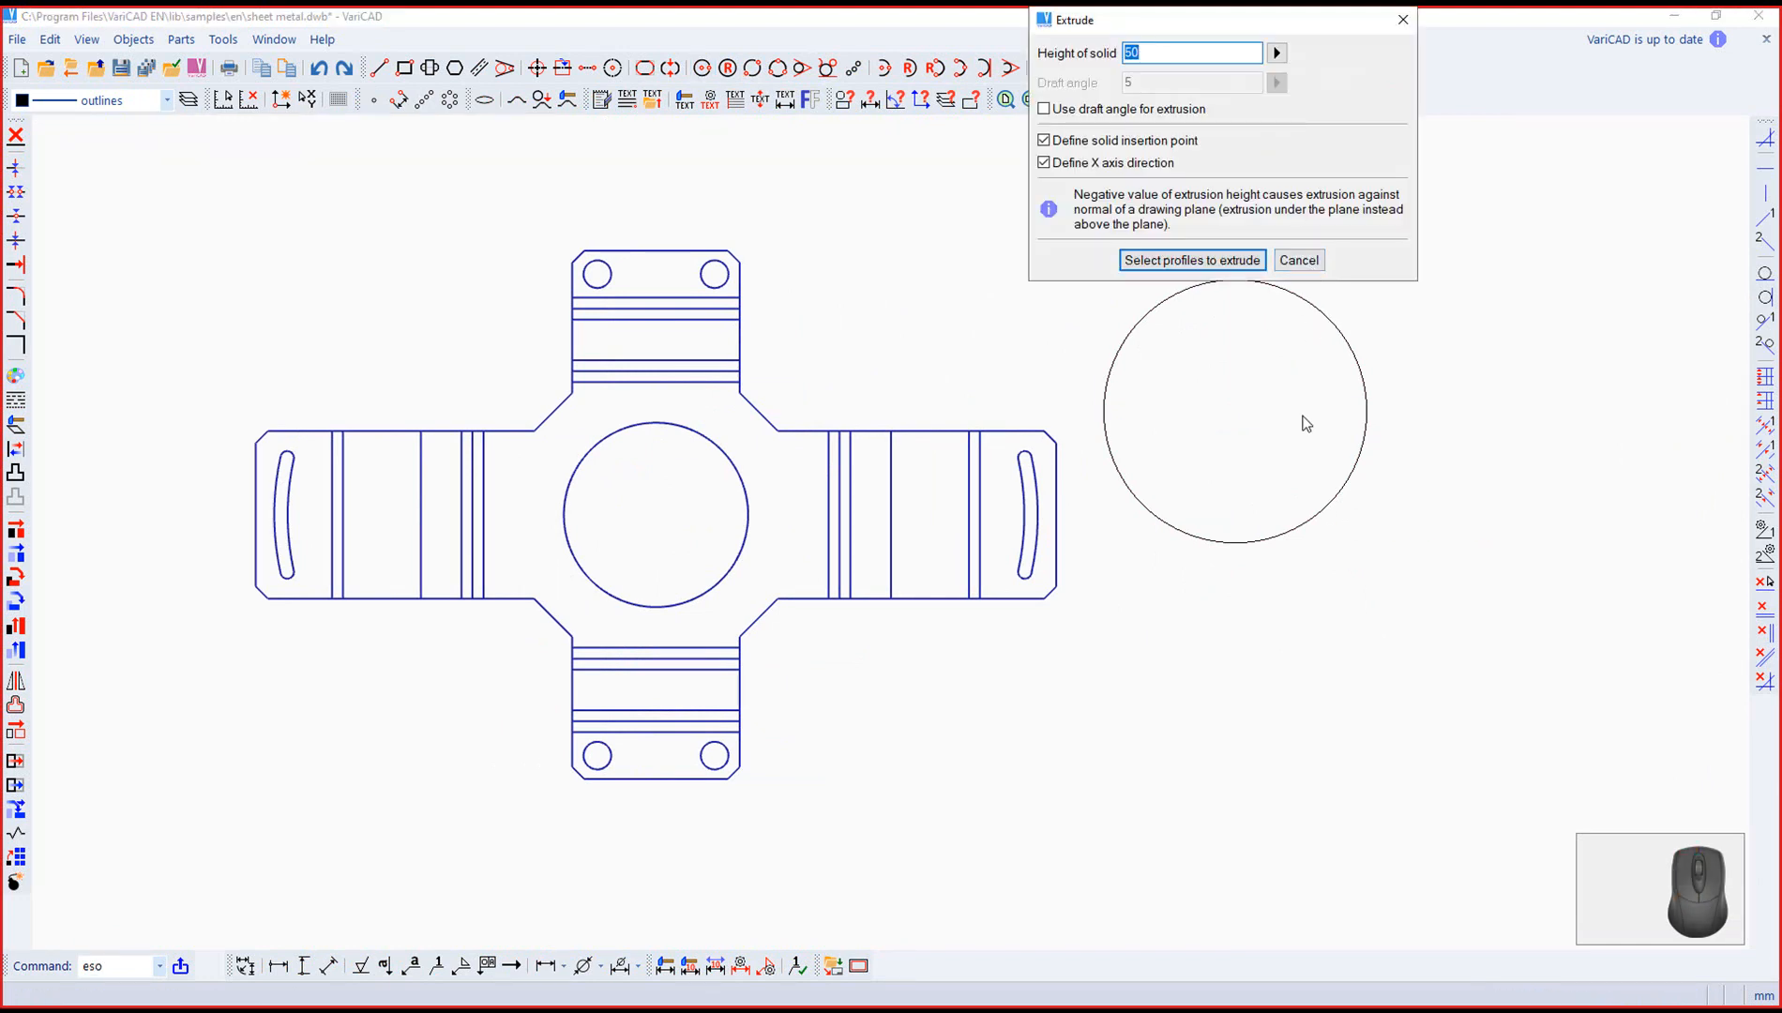
{"action": "left_click", "coordinate": [1238, 260]}
{"action": "left_click", "coordinate": [1309, 516]}
{"action": "right_click", "coordinate": [1391, 568]}
{"action": "left_click", "coordinate": [1234, 410]}
{"action": "left_click", "coordinate": [1255, 411]}
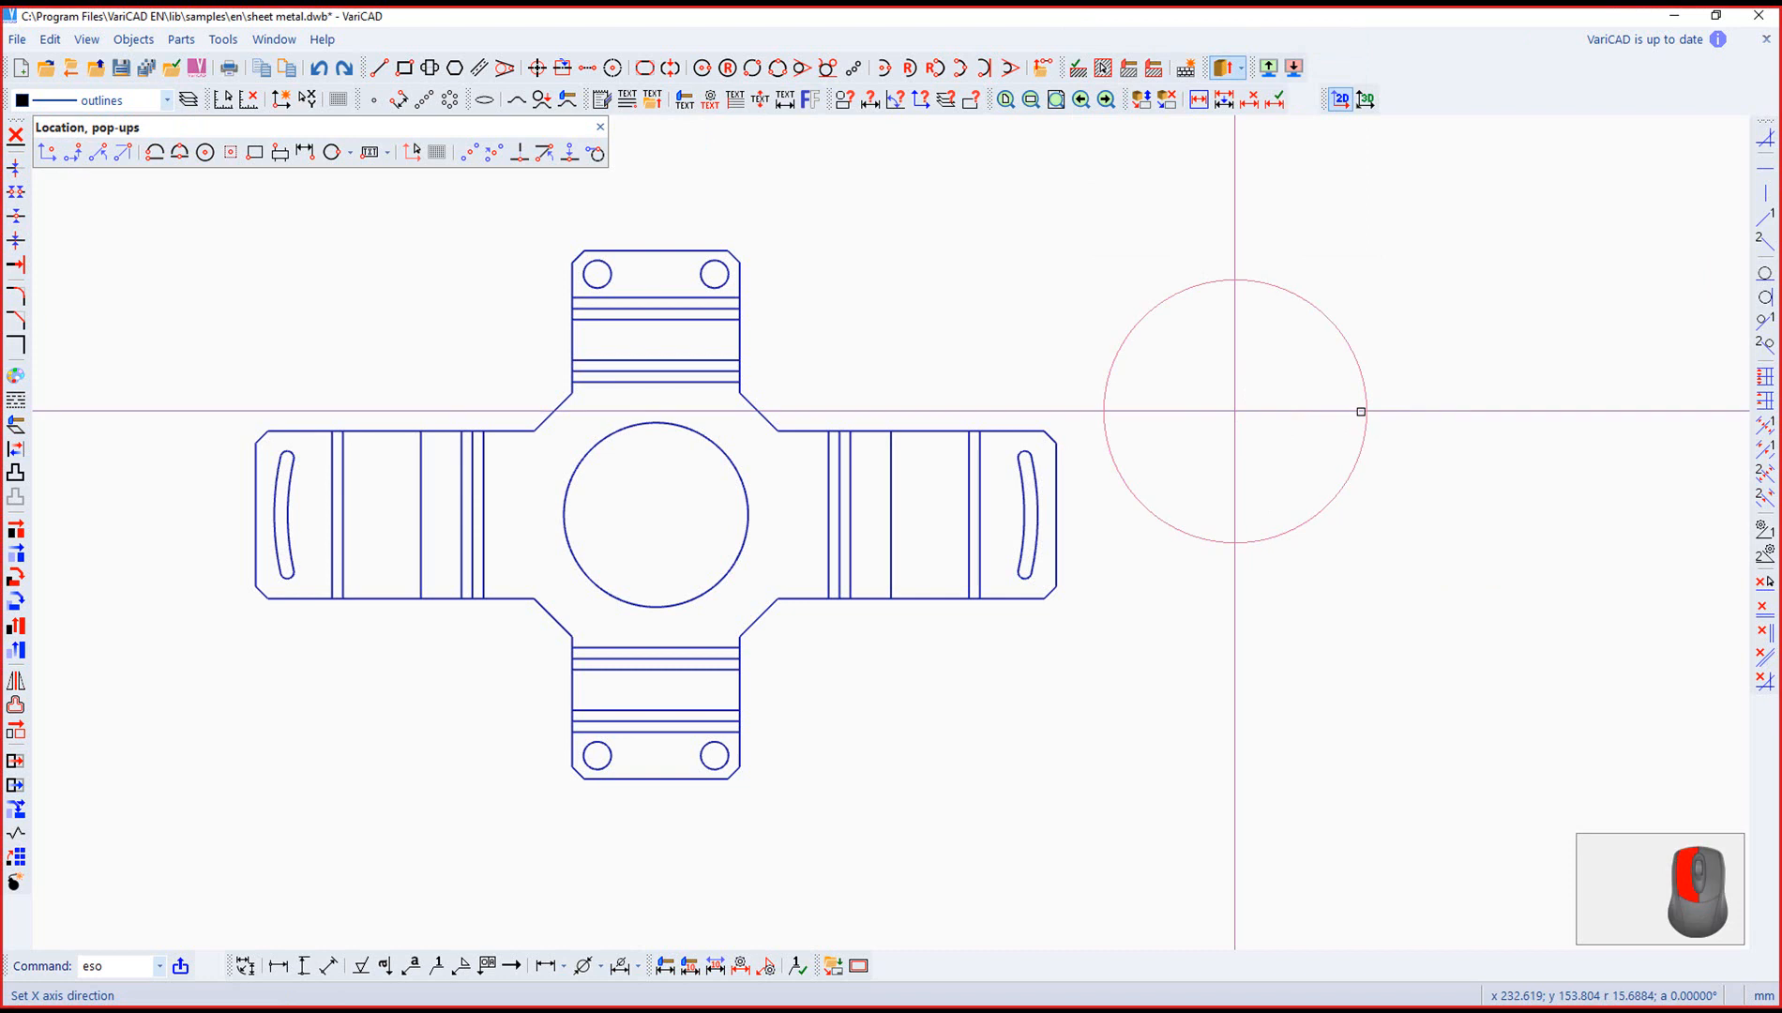
{"action": "scroll", "coordinate": [1158, 518], "scroll_direction": "down", "scroll_amount": 4}
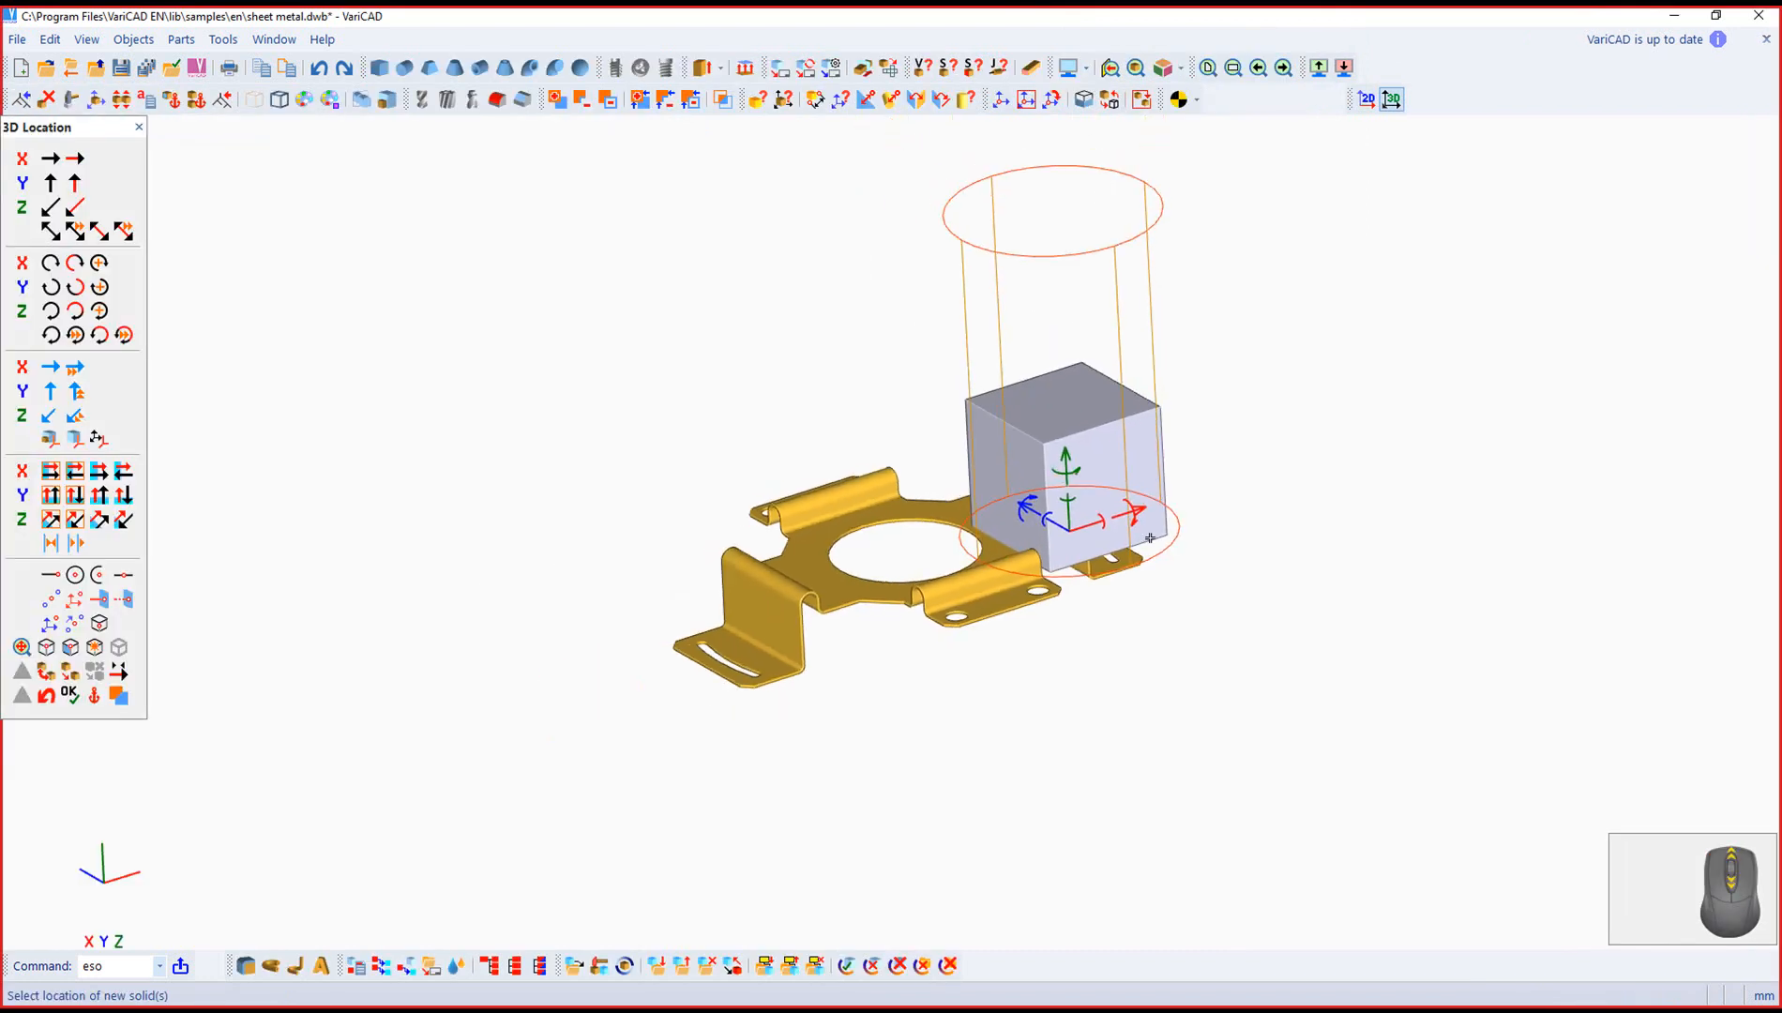
{"action": "scroll", "coordinate": [1104, 544], "scroll_direction": "up", "scroll_amount": 1}
{"action": "right_click", "coordinate": [1104, 544]}
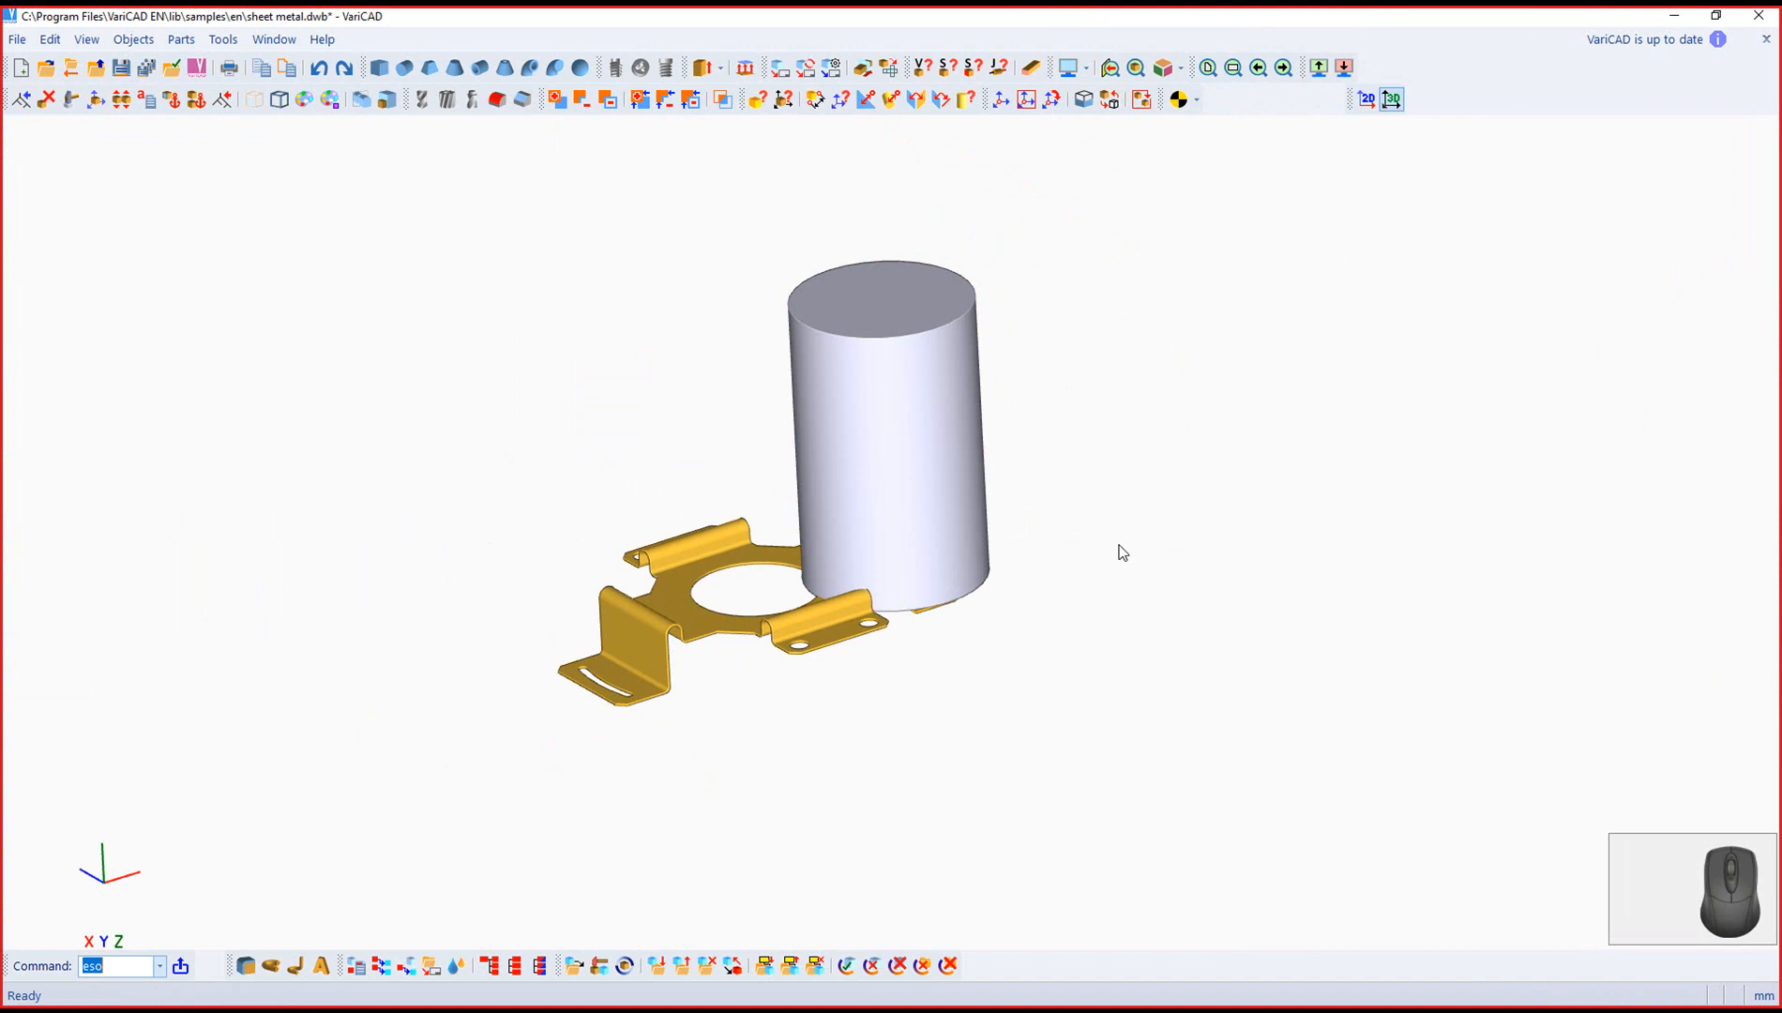
{"action": "scroll", "coordinate": [1010, 543], "scroll_direction": "up", "scroll_amount": 2}
{"action": "key", "text": "Escape"}
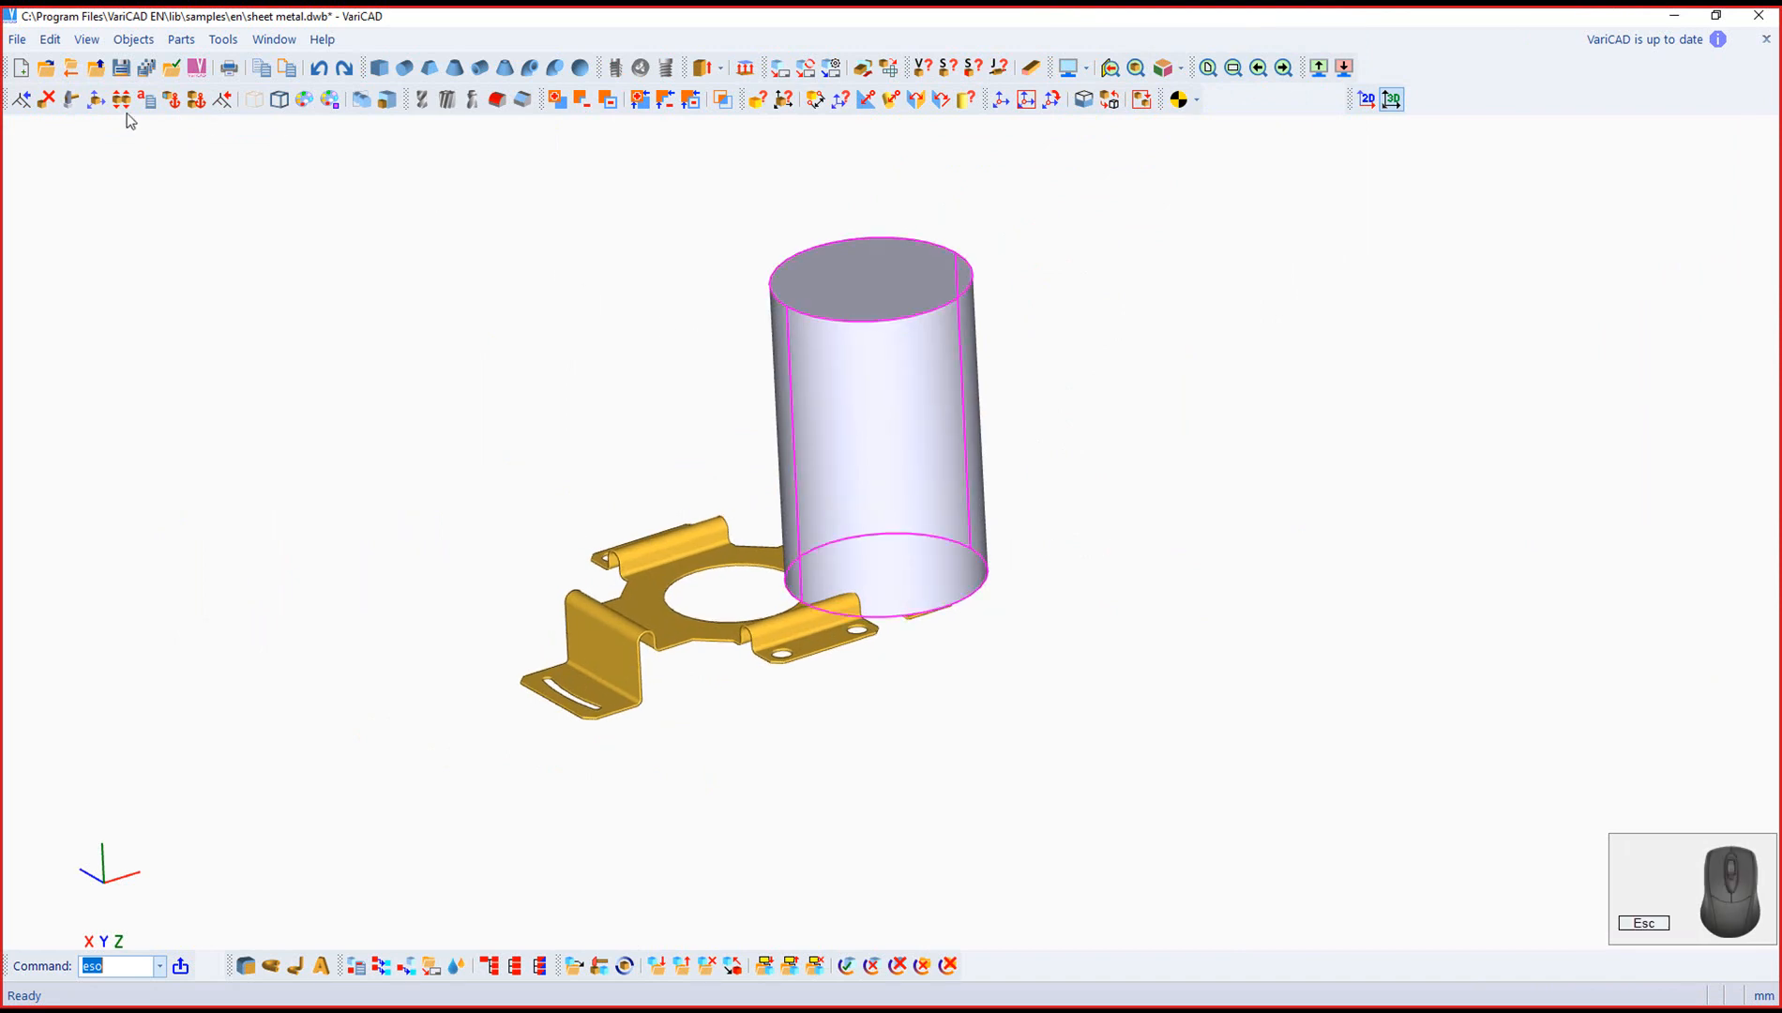
Step: Delete the extruded cylinder and the box together, leaving out the sheet metal part
{"action": "left_click", "coordinate": [47, 99]}
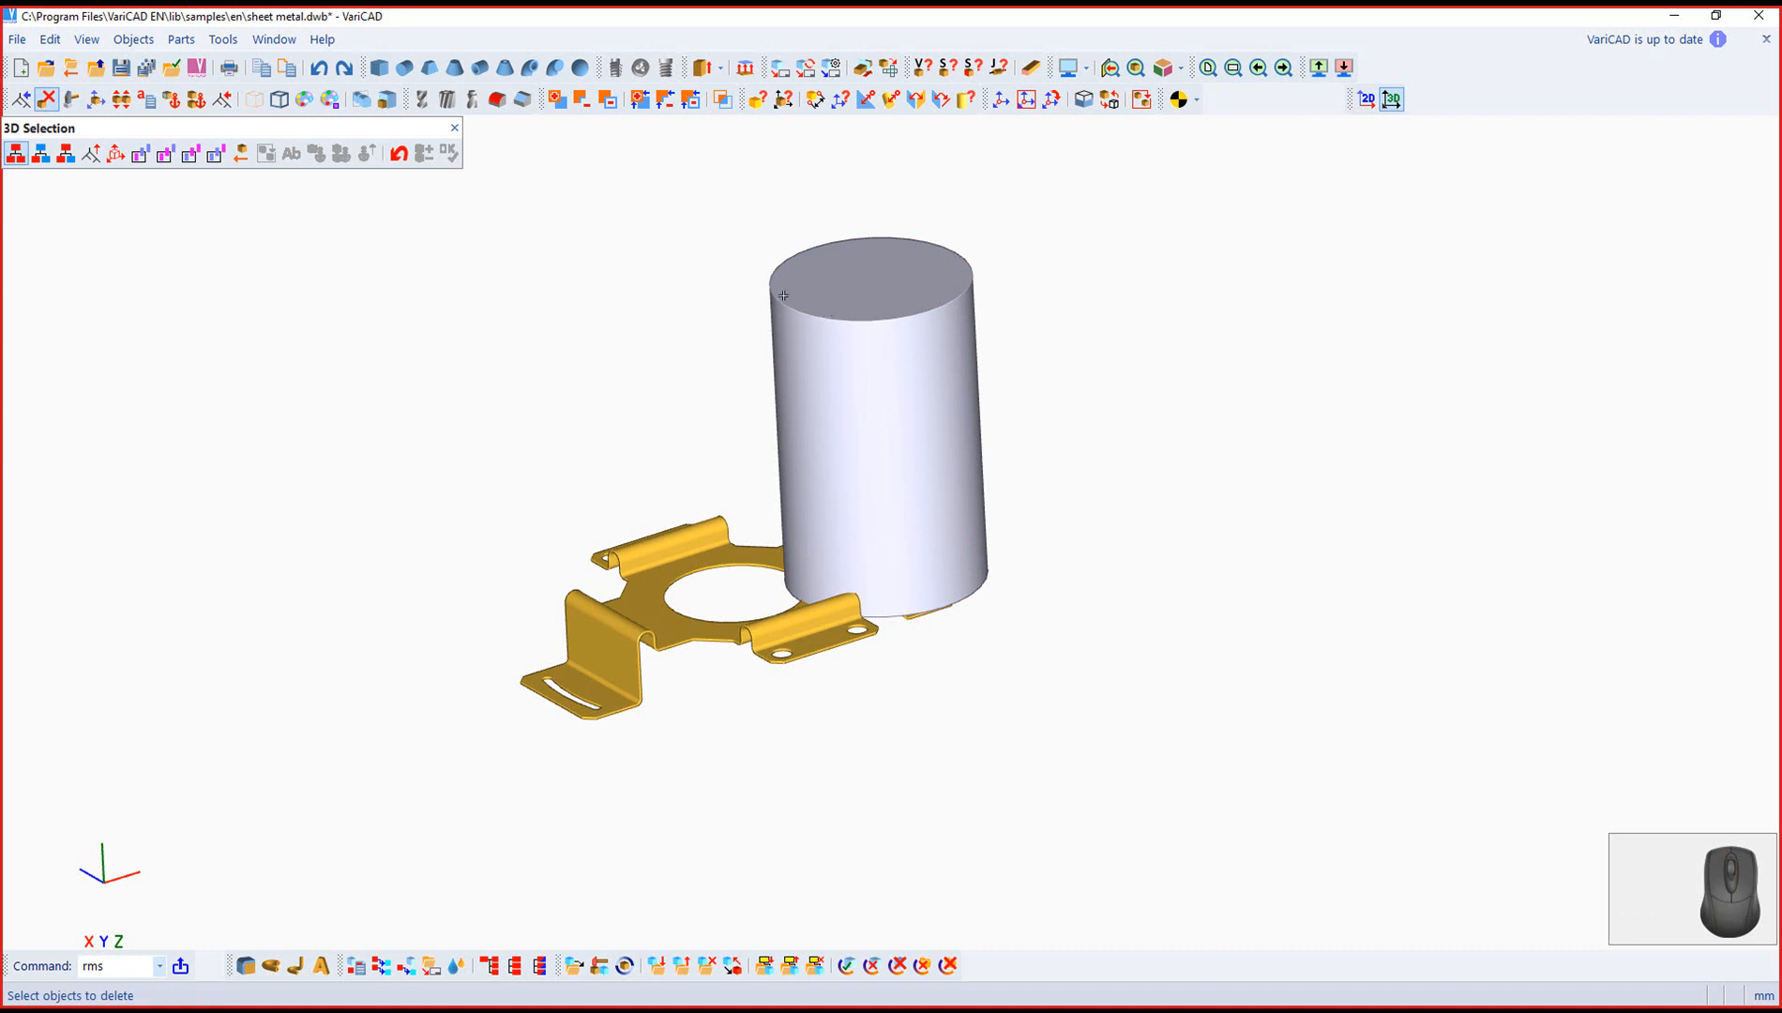
{"action": "left_click_drag", "start_coordinate": [1038, 421], "coordinate": [688, 192]}
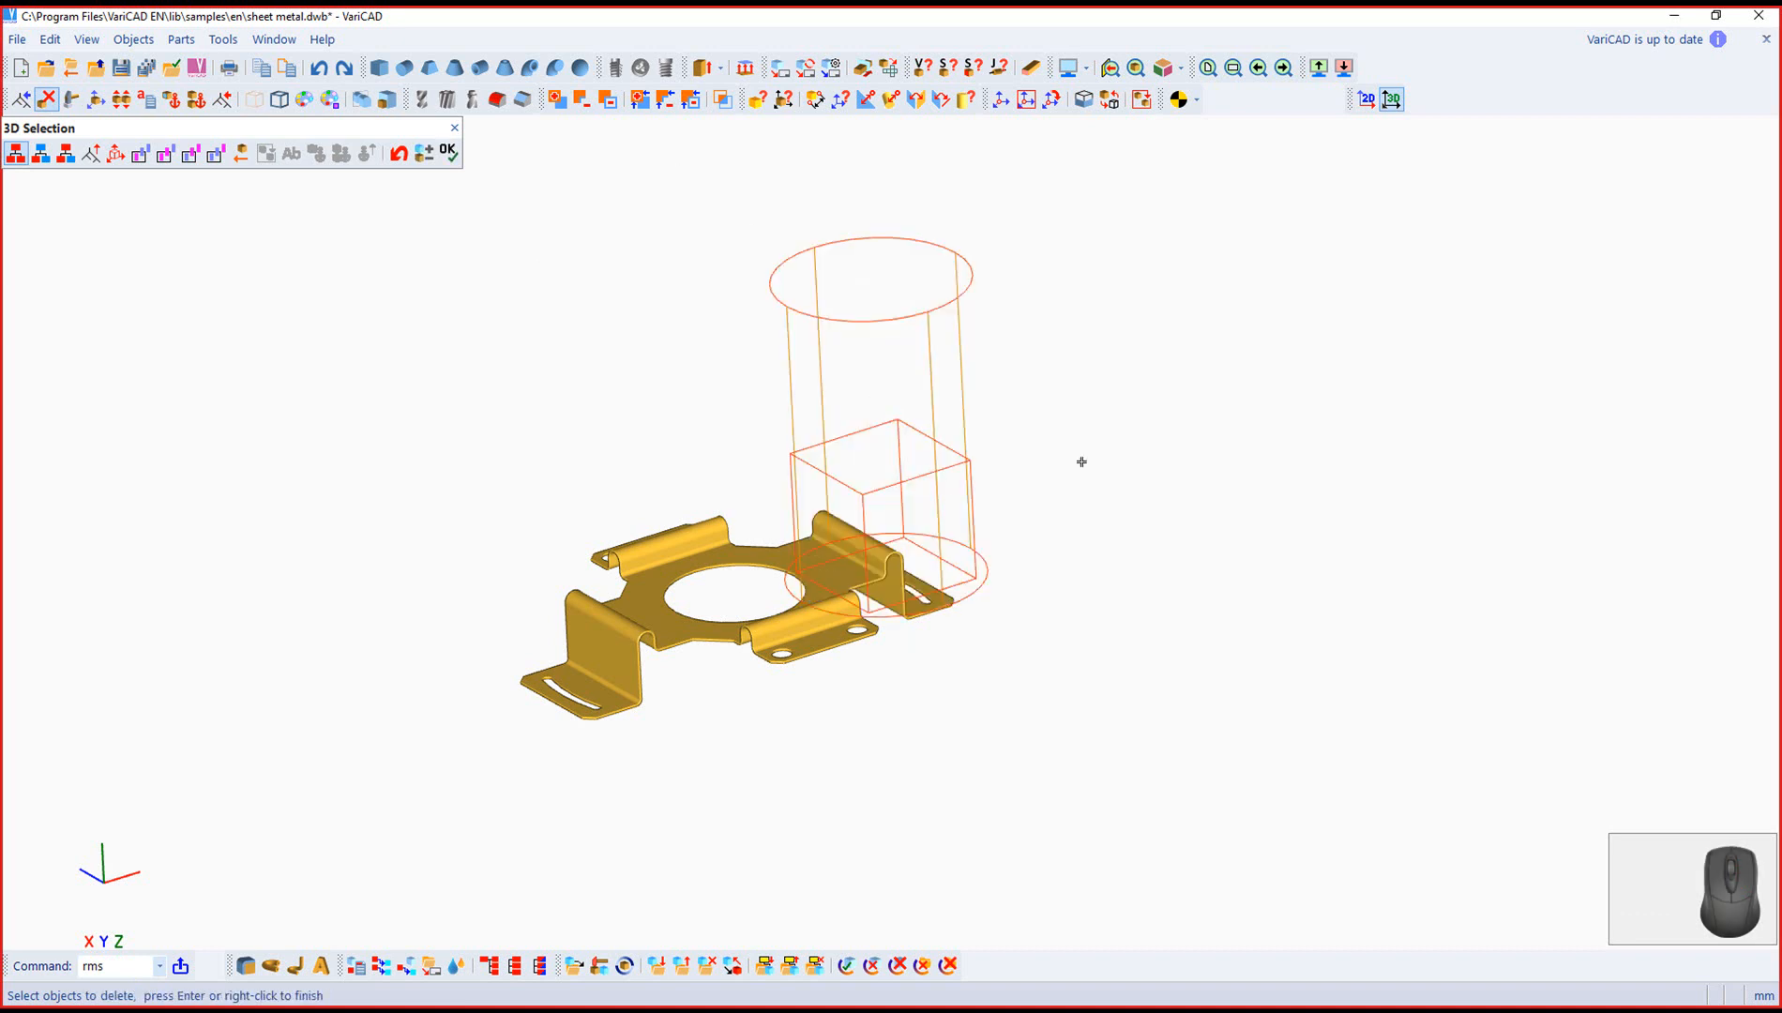
{"action": "right_click", "coordinate": [1142, 451]}
{"action": "key", "text": "Escape"}
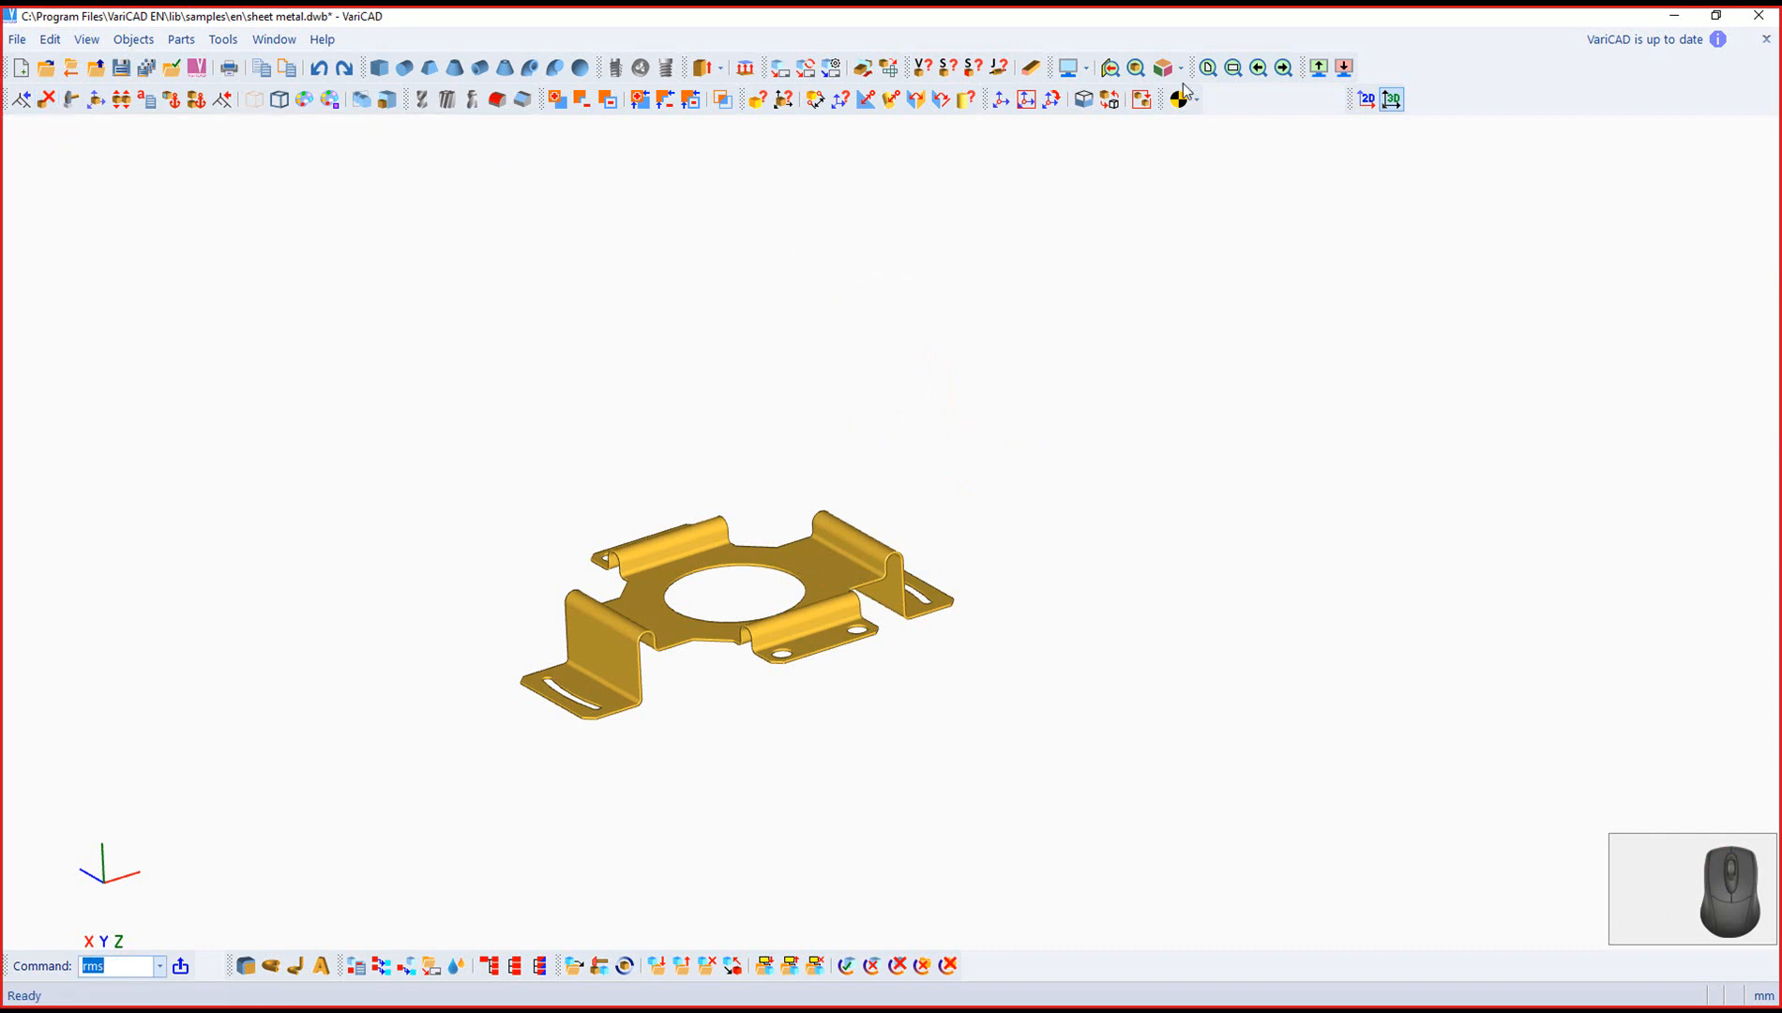
Step: Fit the sheet metal part to the view and examine it in 3D at several zoom levels and positions
{"action": "left_click", "coordinate": [1208, 68]}
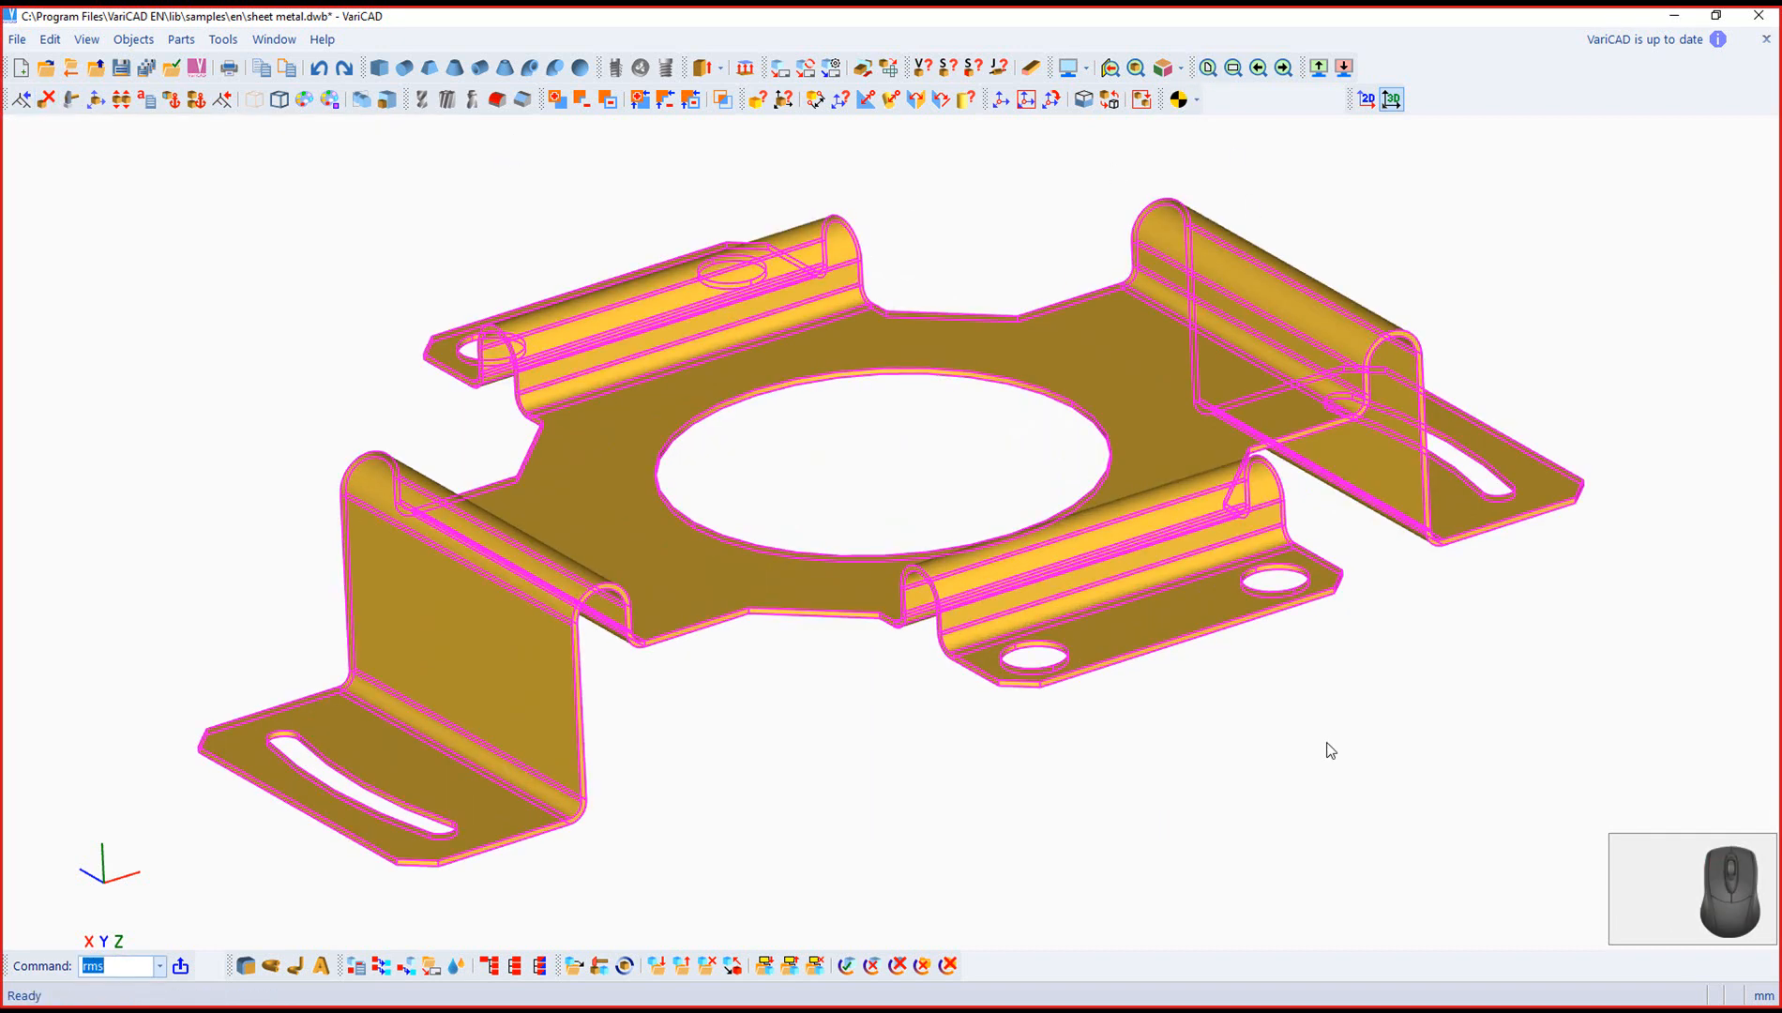
{"action": "scroll", "coordinate": [1322, 741], "scroll_direction": "down", "scroll_amount": 7}
{"action": "right_click_drag", "start_coordinate": [1412, 759], "coordinate": [1229, 723]}
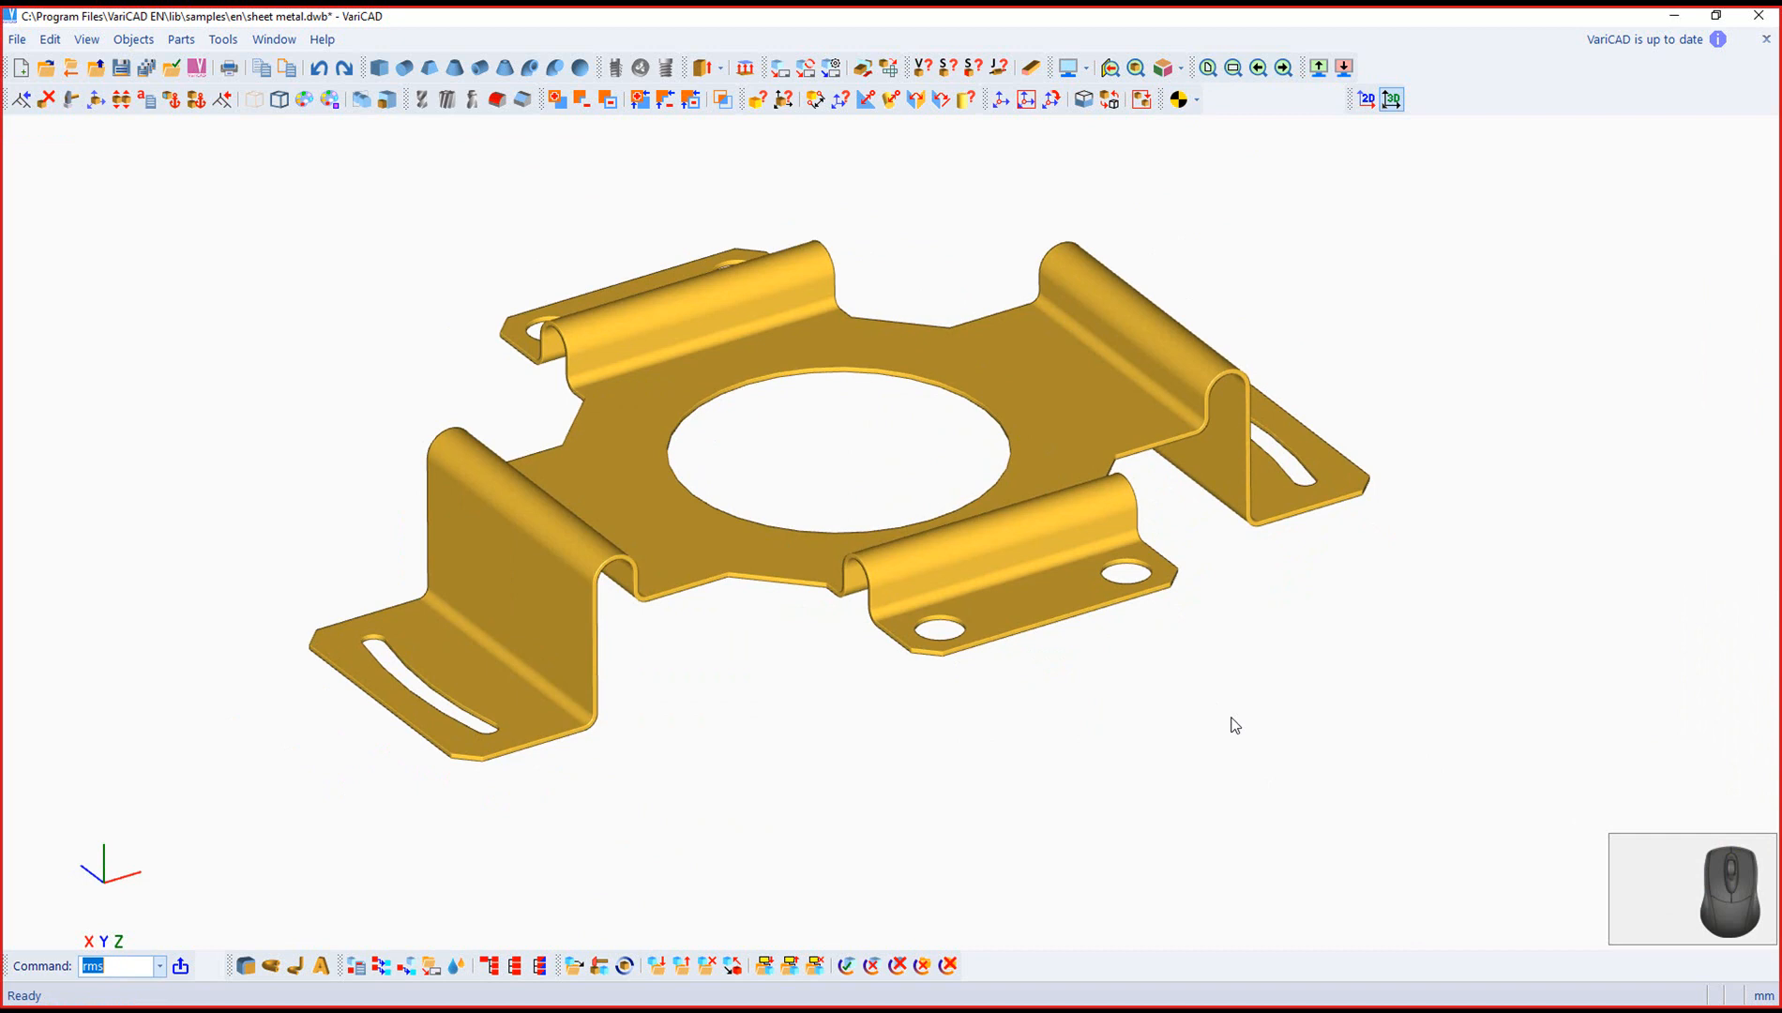
{"action": "scroll", "coordinate": [1205, 712], "scroll_direction": "down", "scroll_amount": 3}
{"action": "middle_click_drag", "start_coordinate": [1146, 718], "coordinate": [1006, 717]}
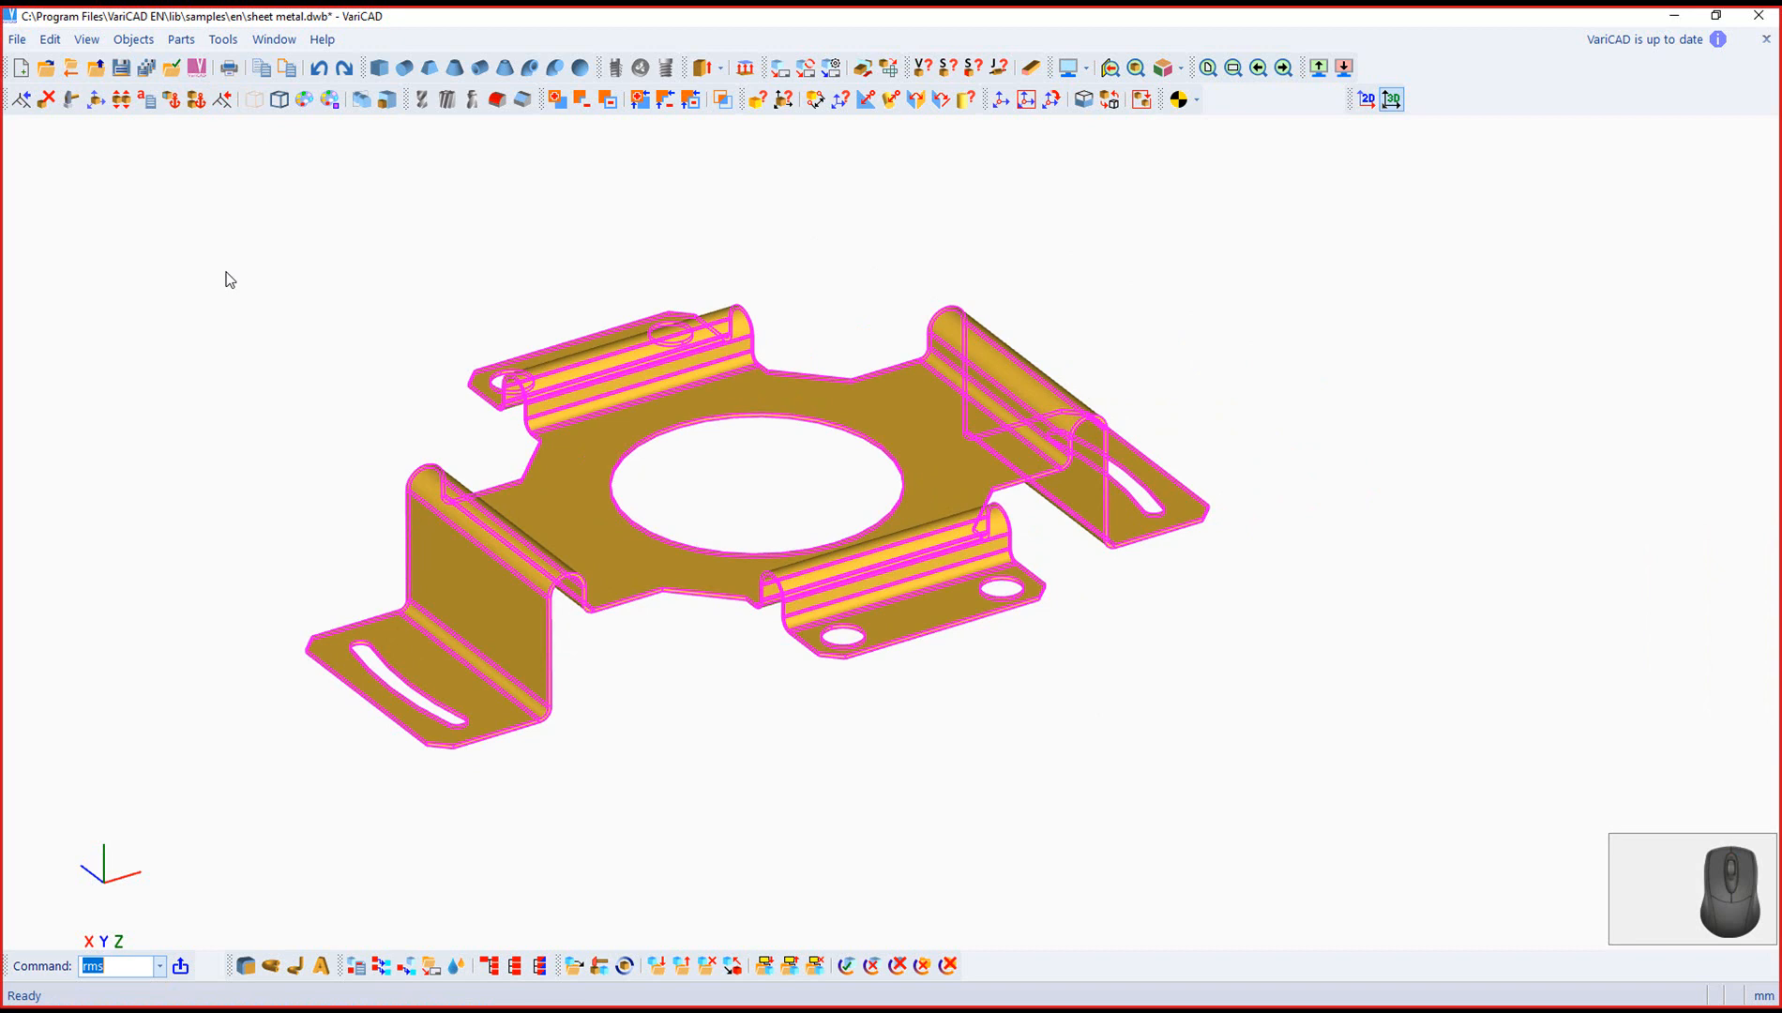
{"action": "scroll", "coordinate": [366, 422], "scroll_direction": "down", "scroll_amount": 1}
{"action": "scroll", "coordinate": [365, 441], "scroll_direction": "up", "scroll_amount": 1}
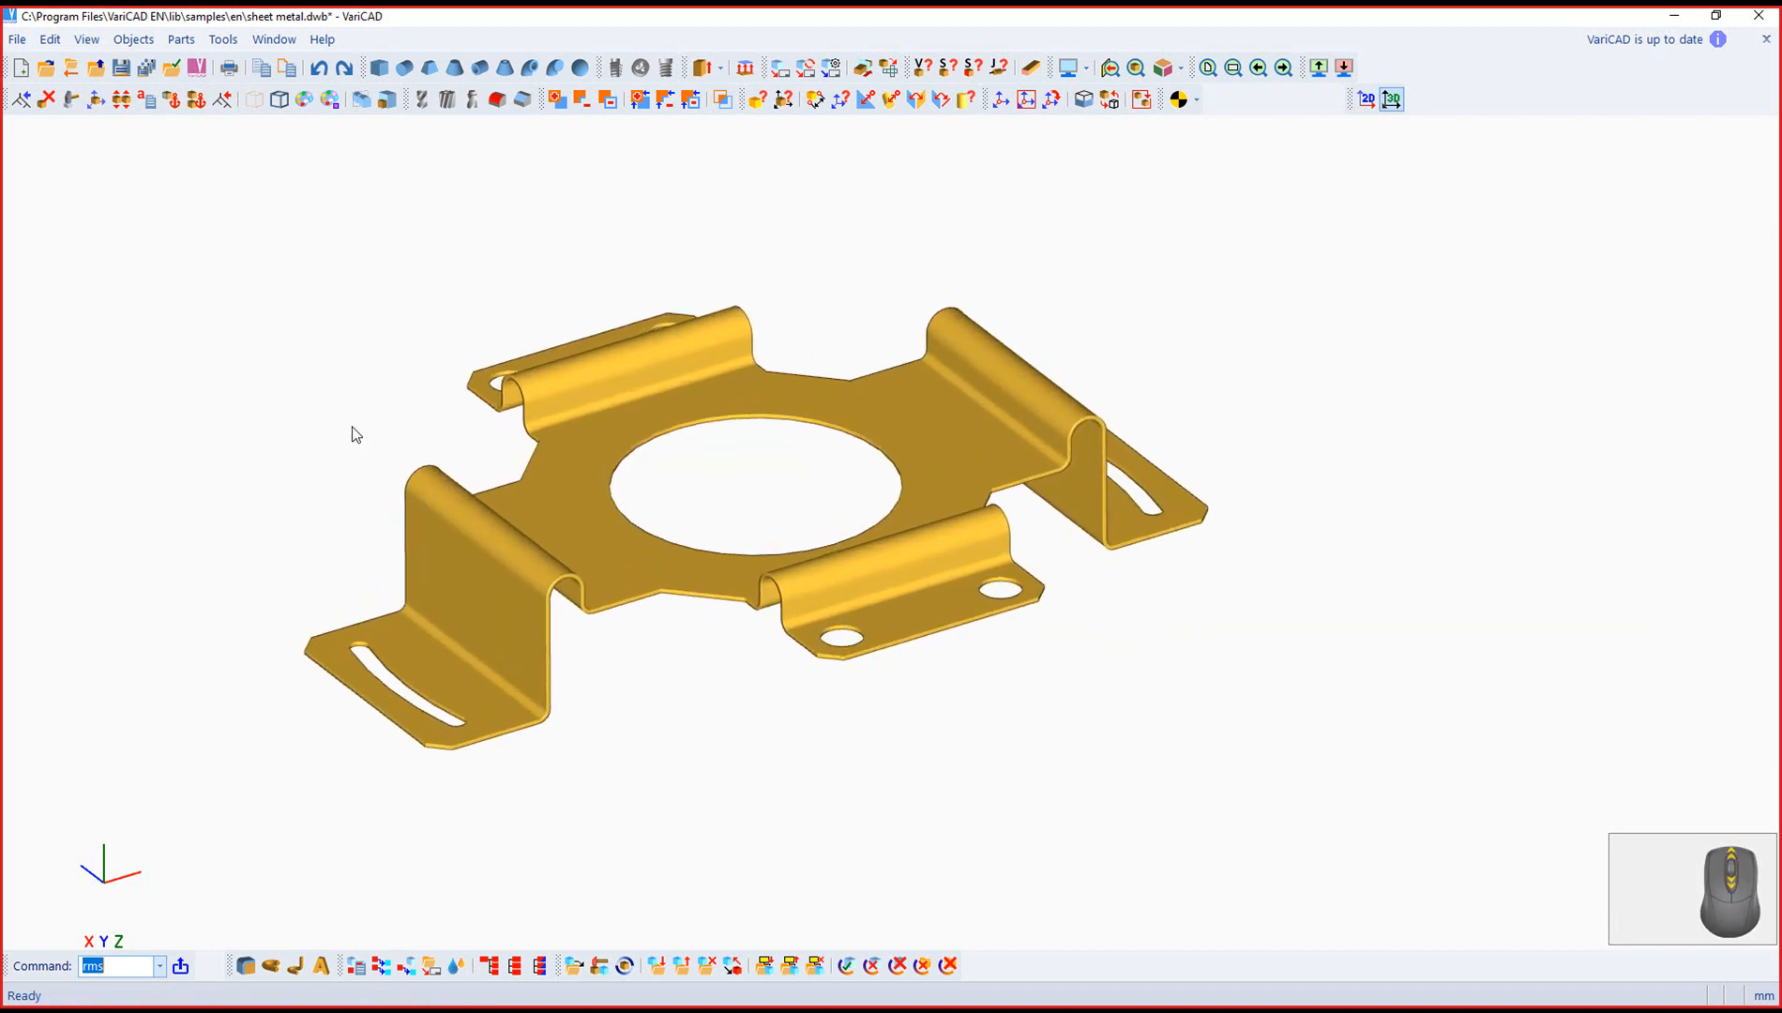
Step: Set up a 2D drawing from the 3D part using the predefined front, left, top, right, bottom and back views
{"action": "left_click", "coordinate": [120, 43]}
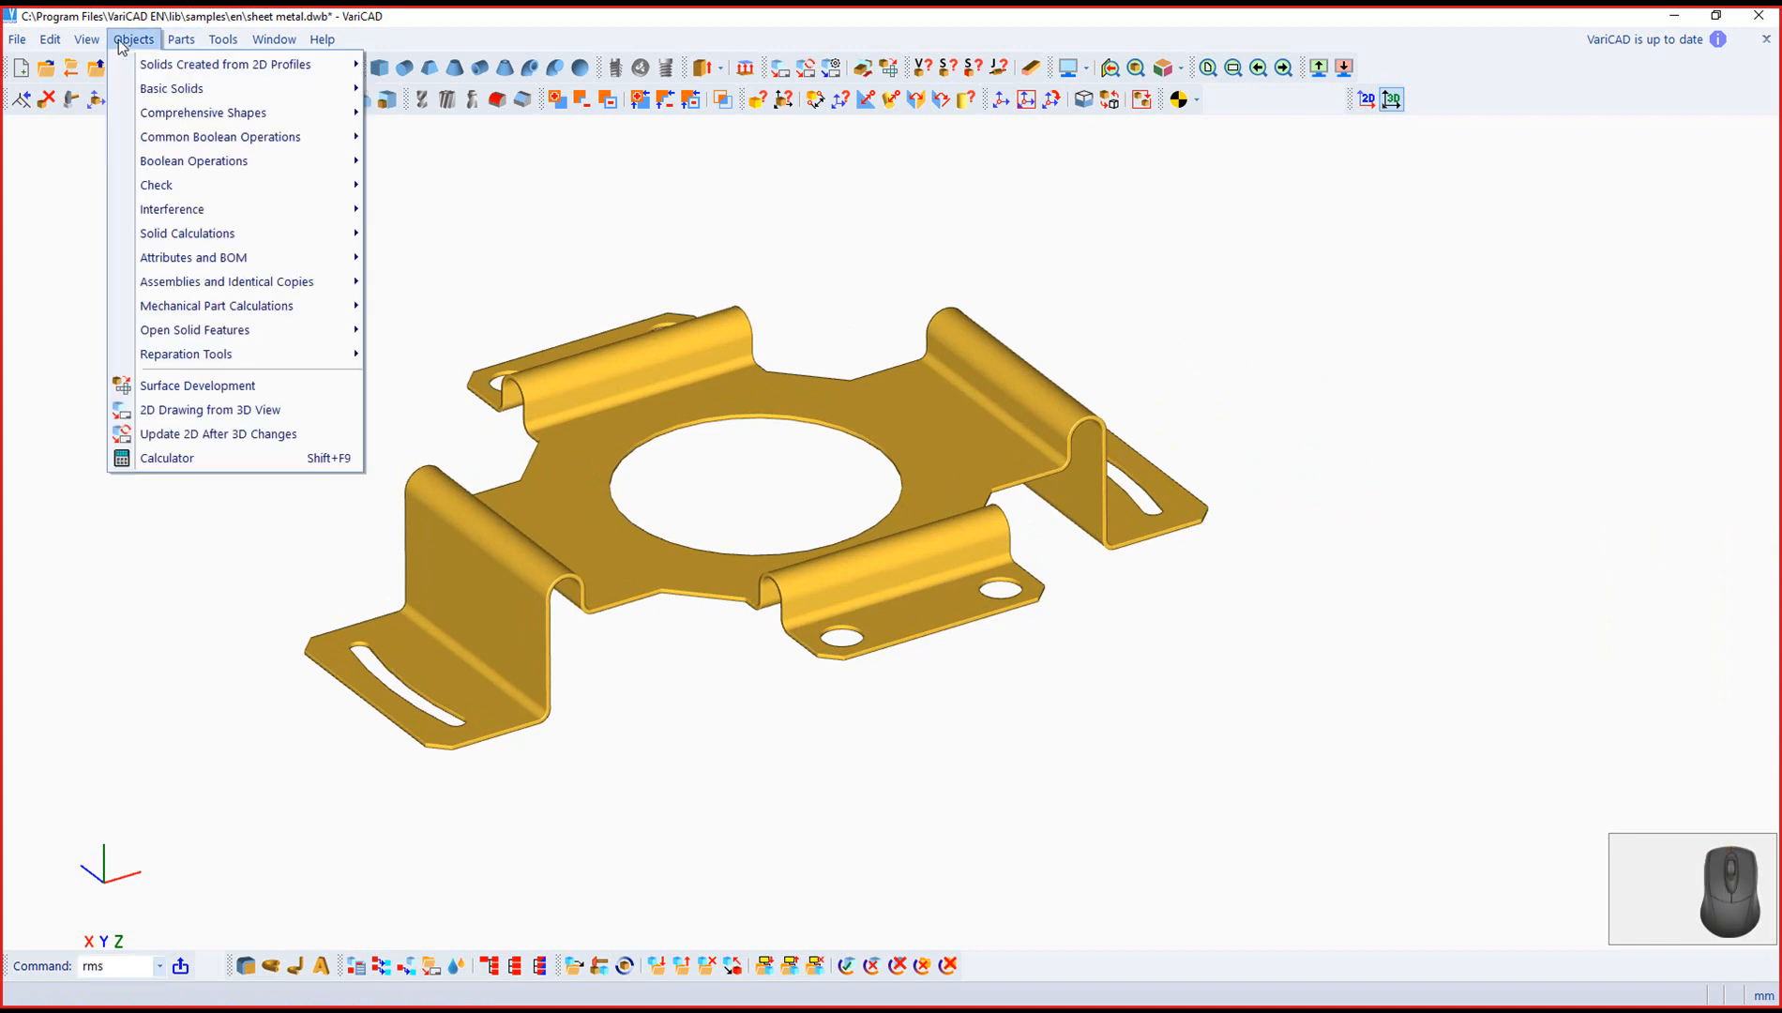
{"action": "left_click", "coordinate": [248, 412]}
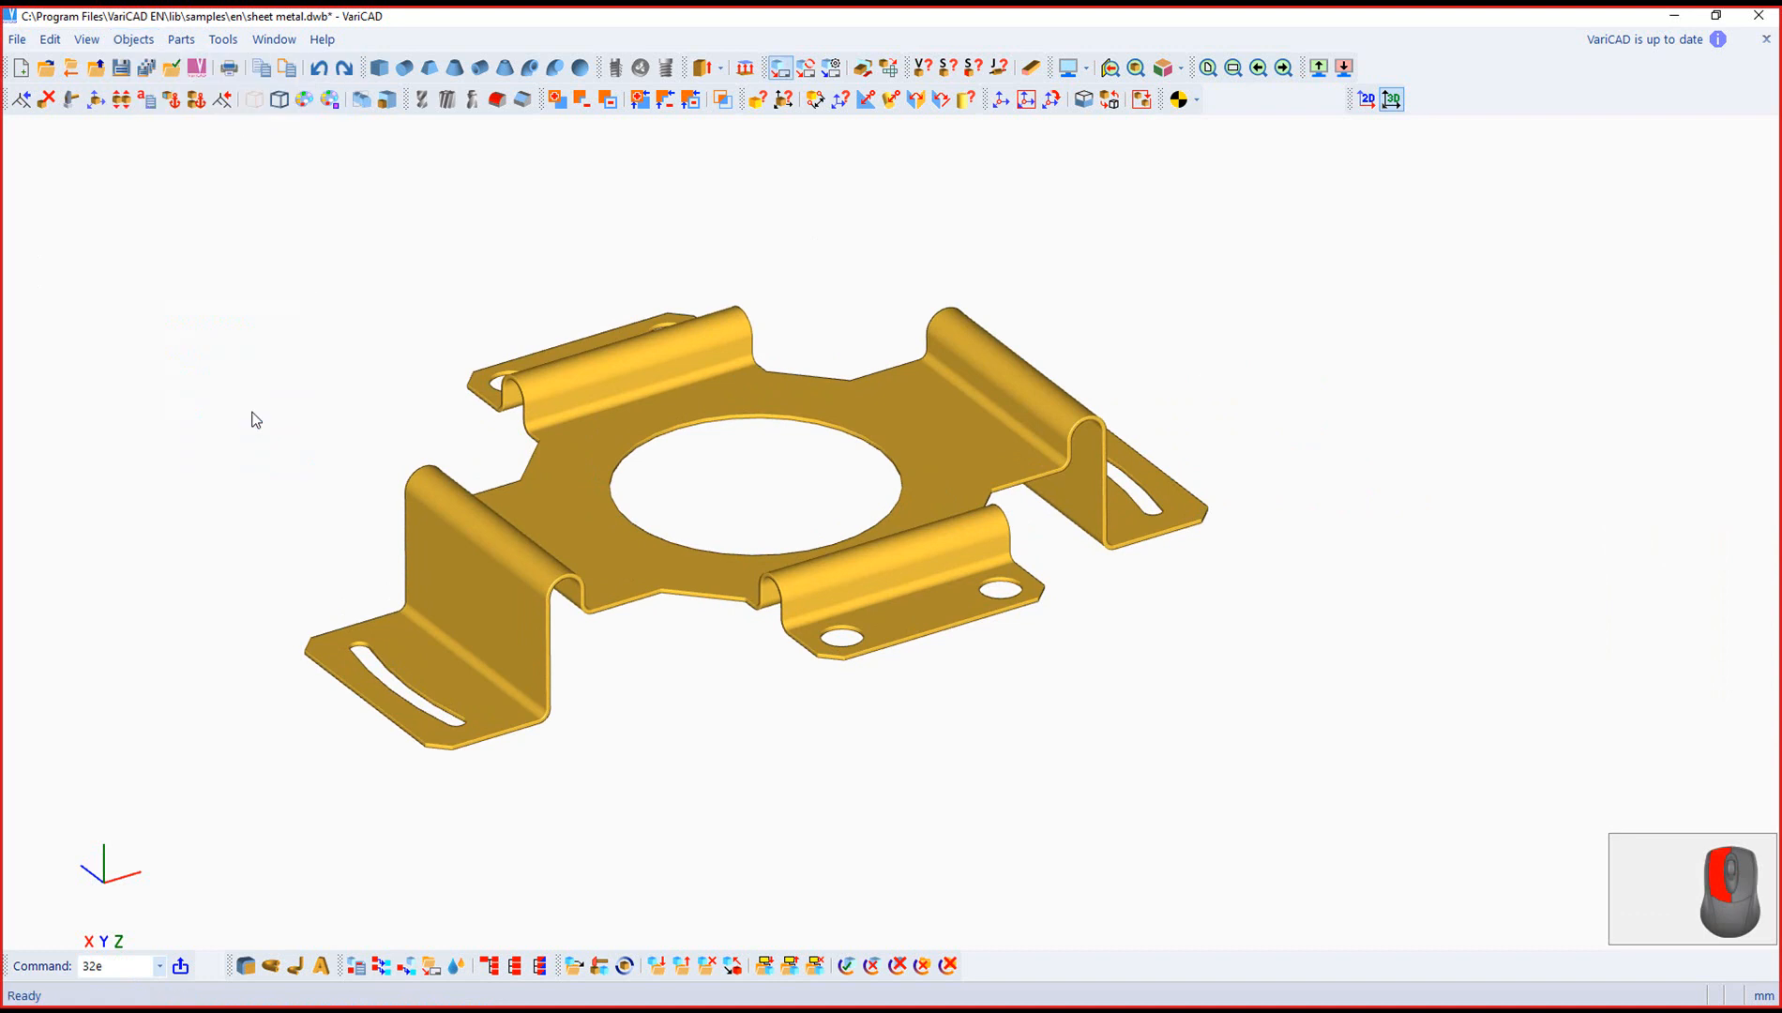
{"action": "left_click_drag", "start_coordinate": [374, 160], "coordinate": [433, 150]}
{"action": "left_click", "coordinate": [80, 176]}
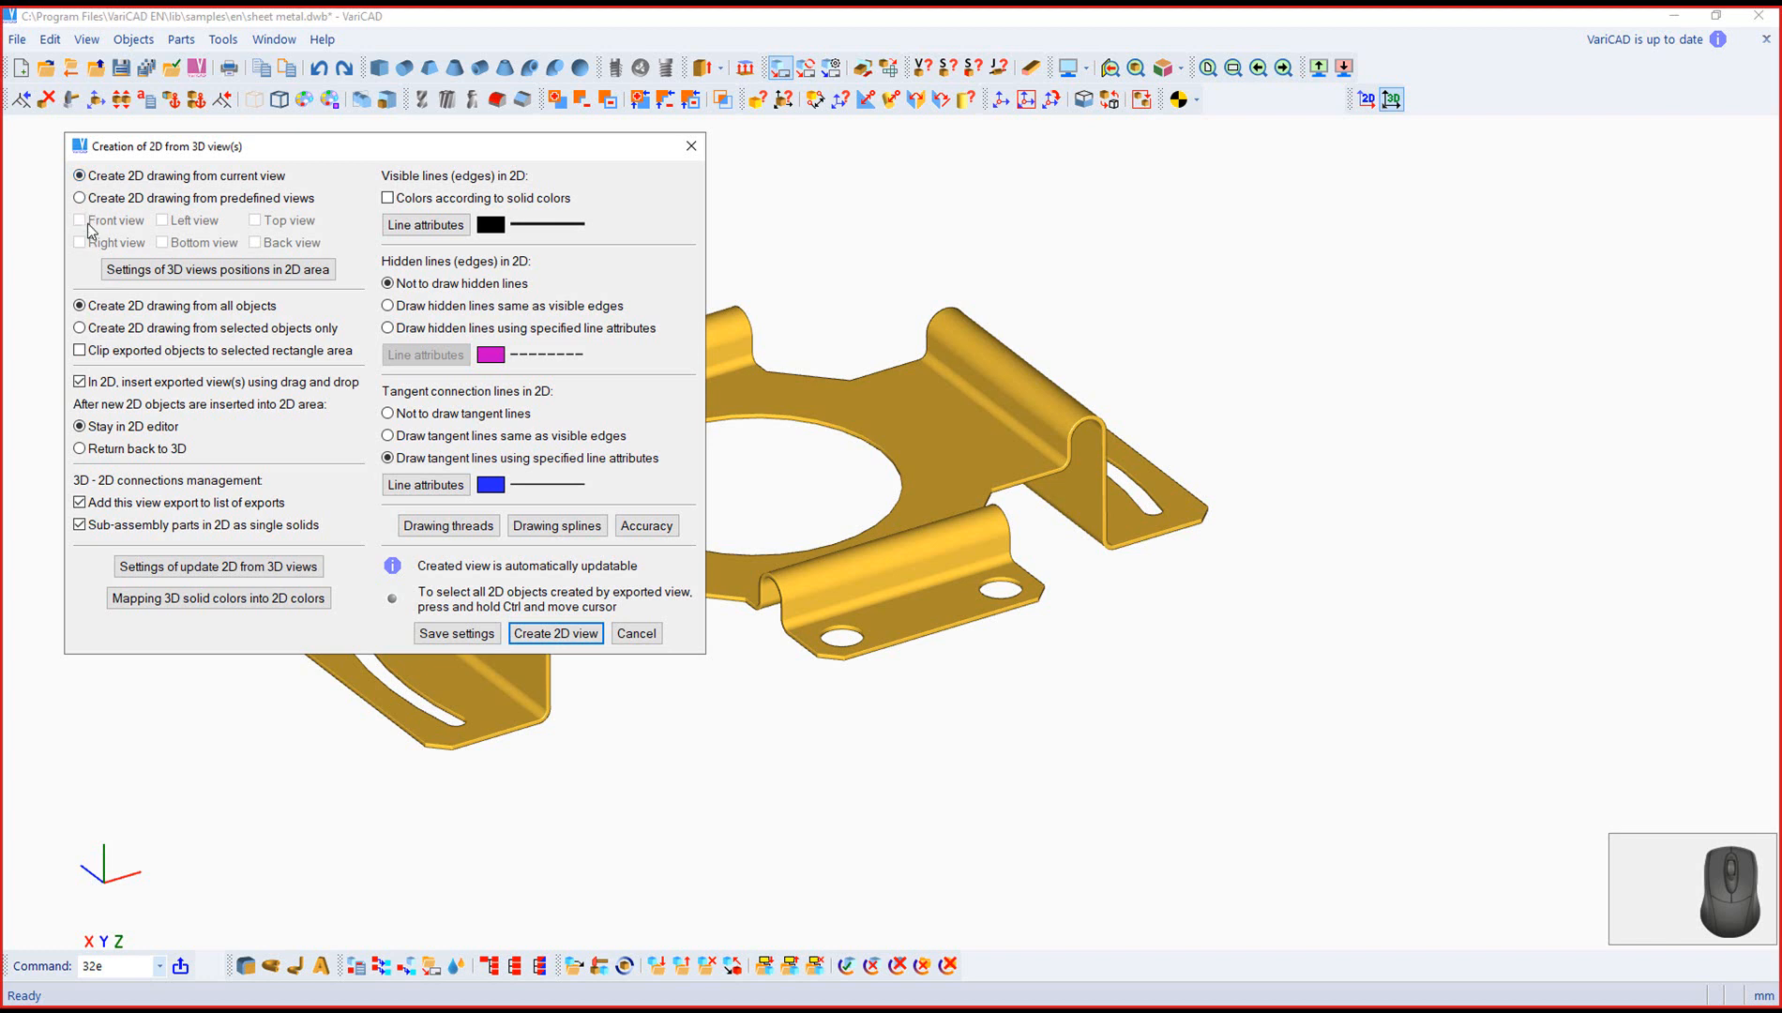
{"action": "left_click", "coordinate": [80, 199]}
{"action": "left_click", "coordinate": [80, 243]}
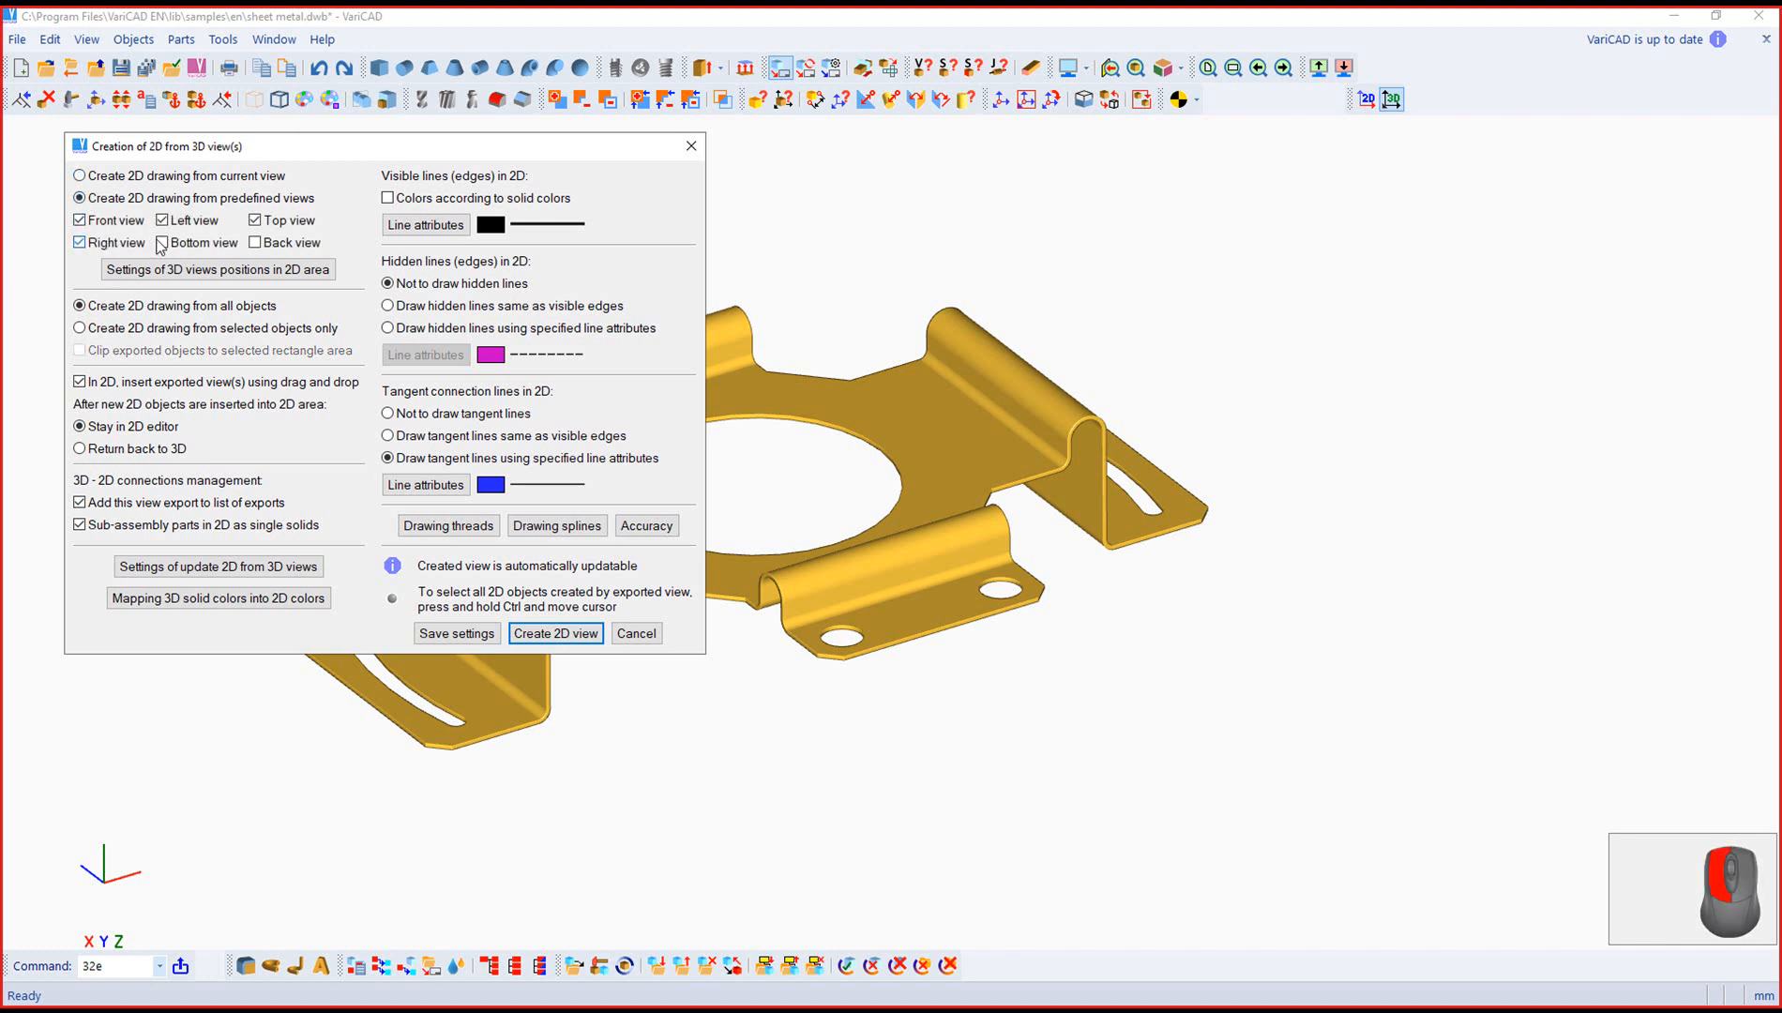
{"action": "left_click", "coordinate": [212, 244]}
{"action": "left_click", "coordinate": [257, 244]}
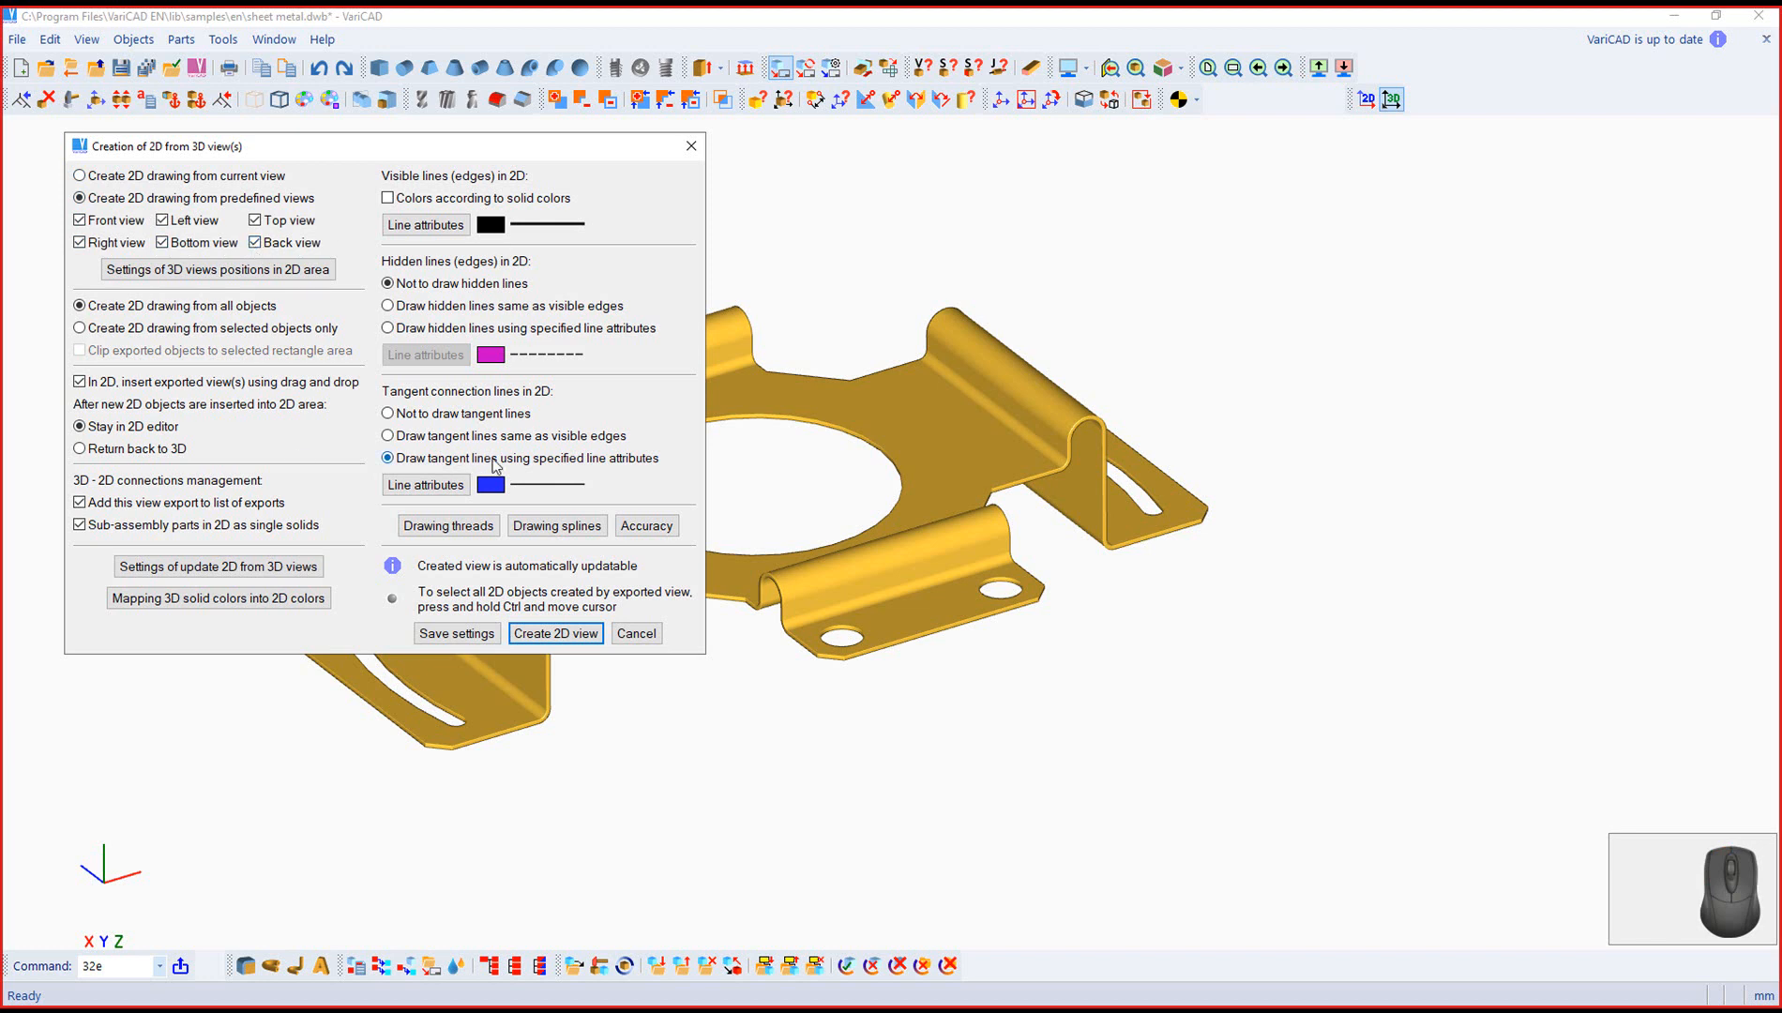
Step: Create the six 2D views and place them above and to the right of the unfolded drawing and circle
{"action": "left_click", "coordinate": [557, 634]}
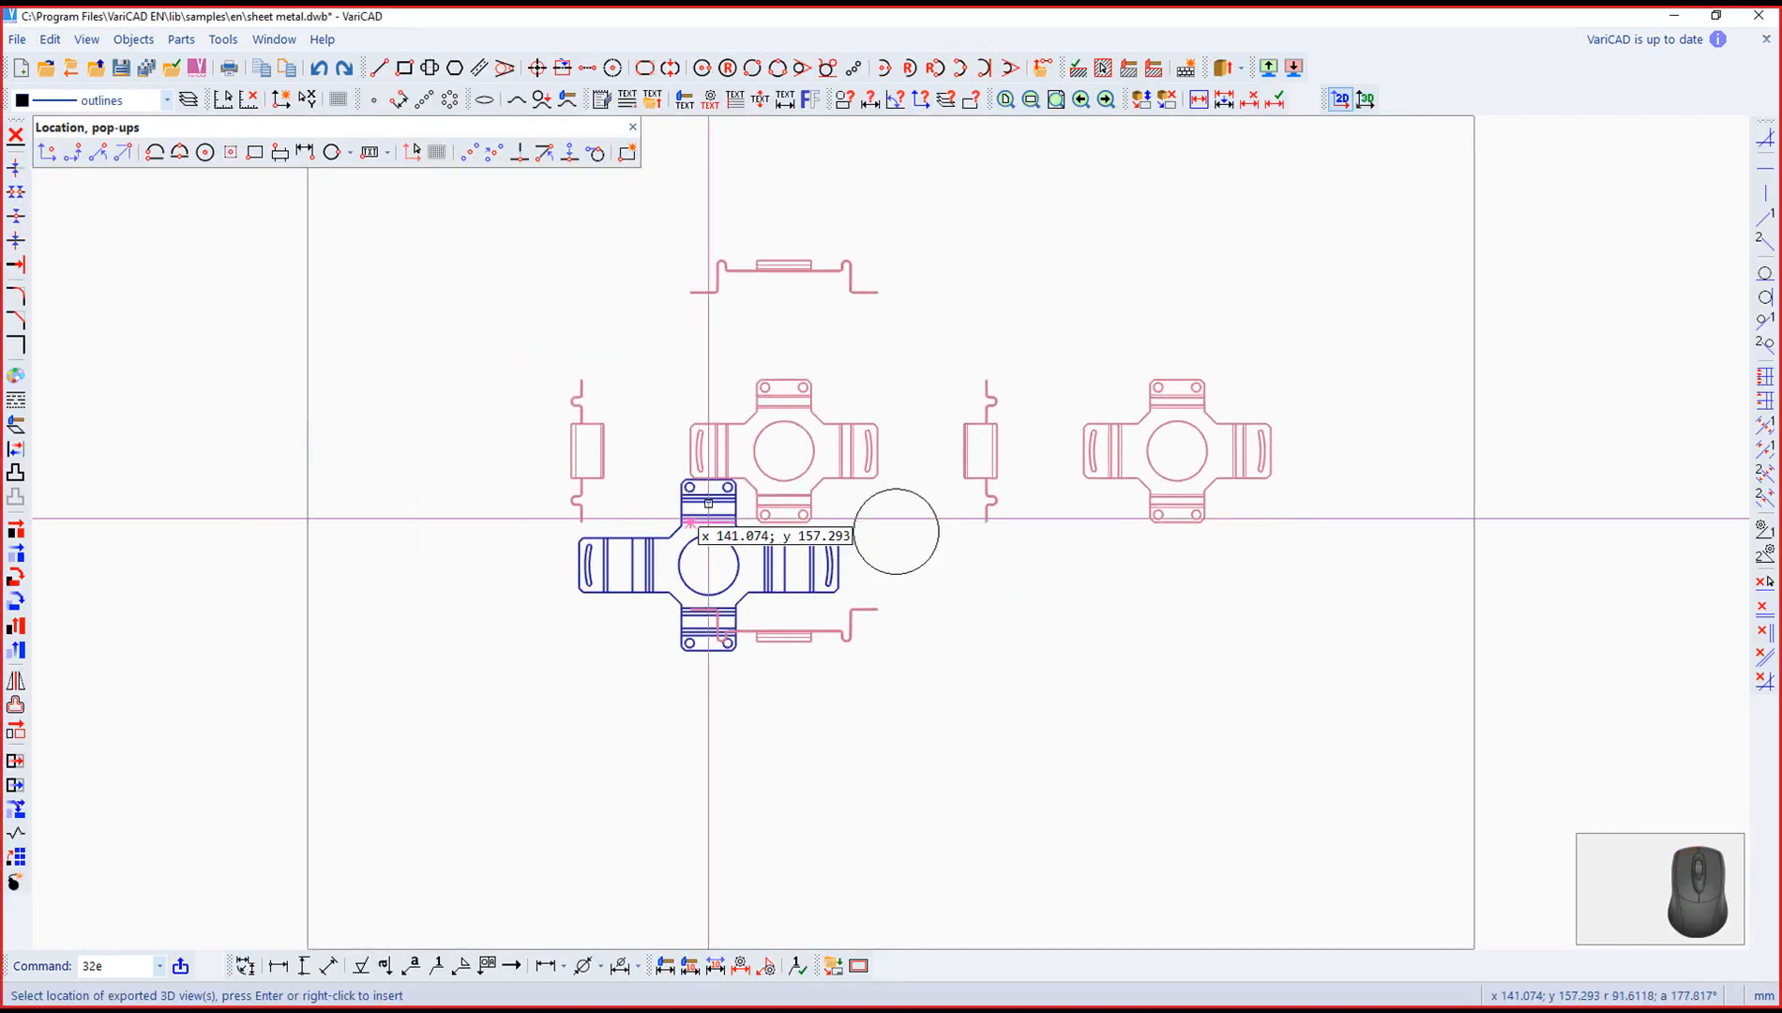
{"action": "left_click", "coordinate": [1053, 395]}
{"action": "mouse_move", "coordinate": [1270, 547]}
{"action": "middle_mouse_down"}
{"action": "mouse_move", "coordinate": [1108, 675]}
{"action": "mouse_move", "coordinate": [1139, 631]}
{"action": "middle_mouse_up"}
{"action": "scroll", "coordinate": [1218, 519], "scroll_direction": "down", "scroll_amount": 1}
{"action": "scroll", "coordinate": [1209, 521], "scroll_direction": "up", "scroll_amount": 3}
{"action": "middle_click_drag", "start_coordinate": [1125, 464], "coordinate": [1031, 668]}
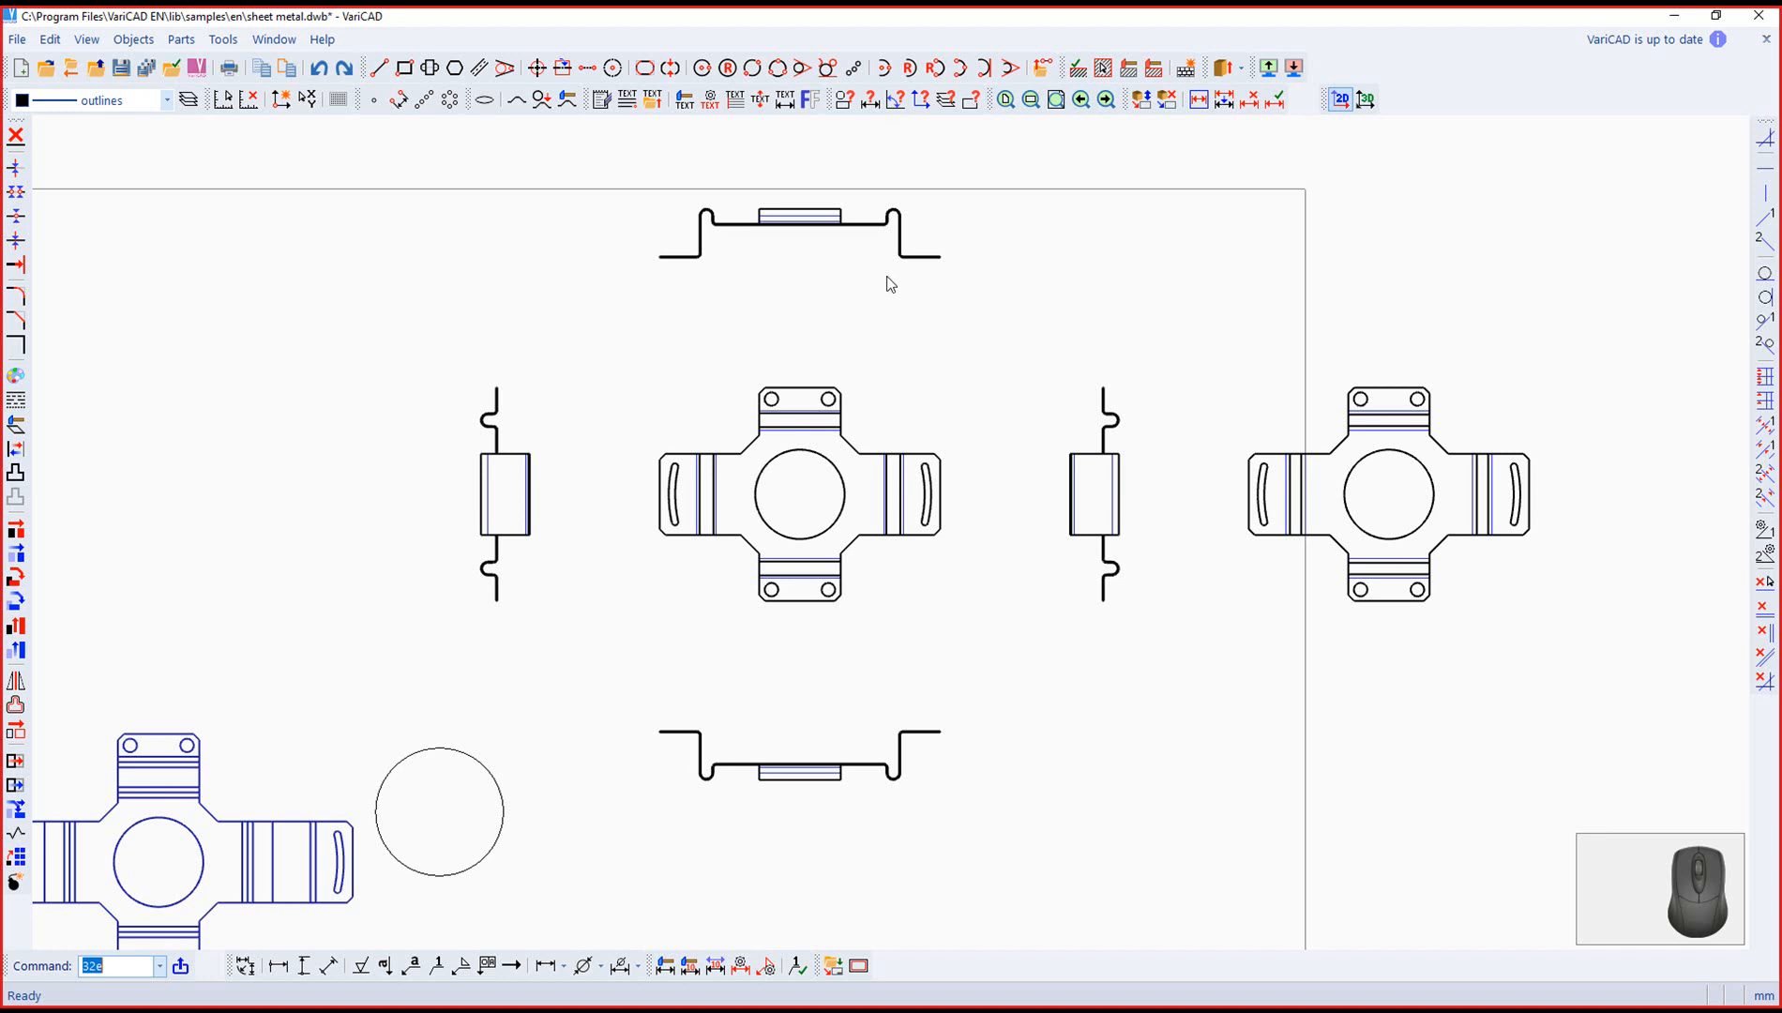
Step: Add a horizontal dimension between the two lower inner corners of the central view's side arms, placed below the view
{"action": "scroll", "coordinate": [817, 514], "scroll_direction": "up", "scroll_amount": 4}
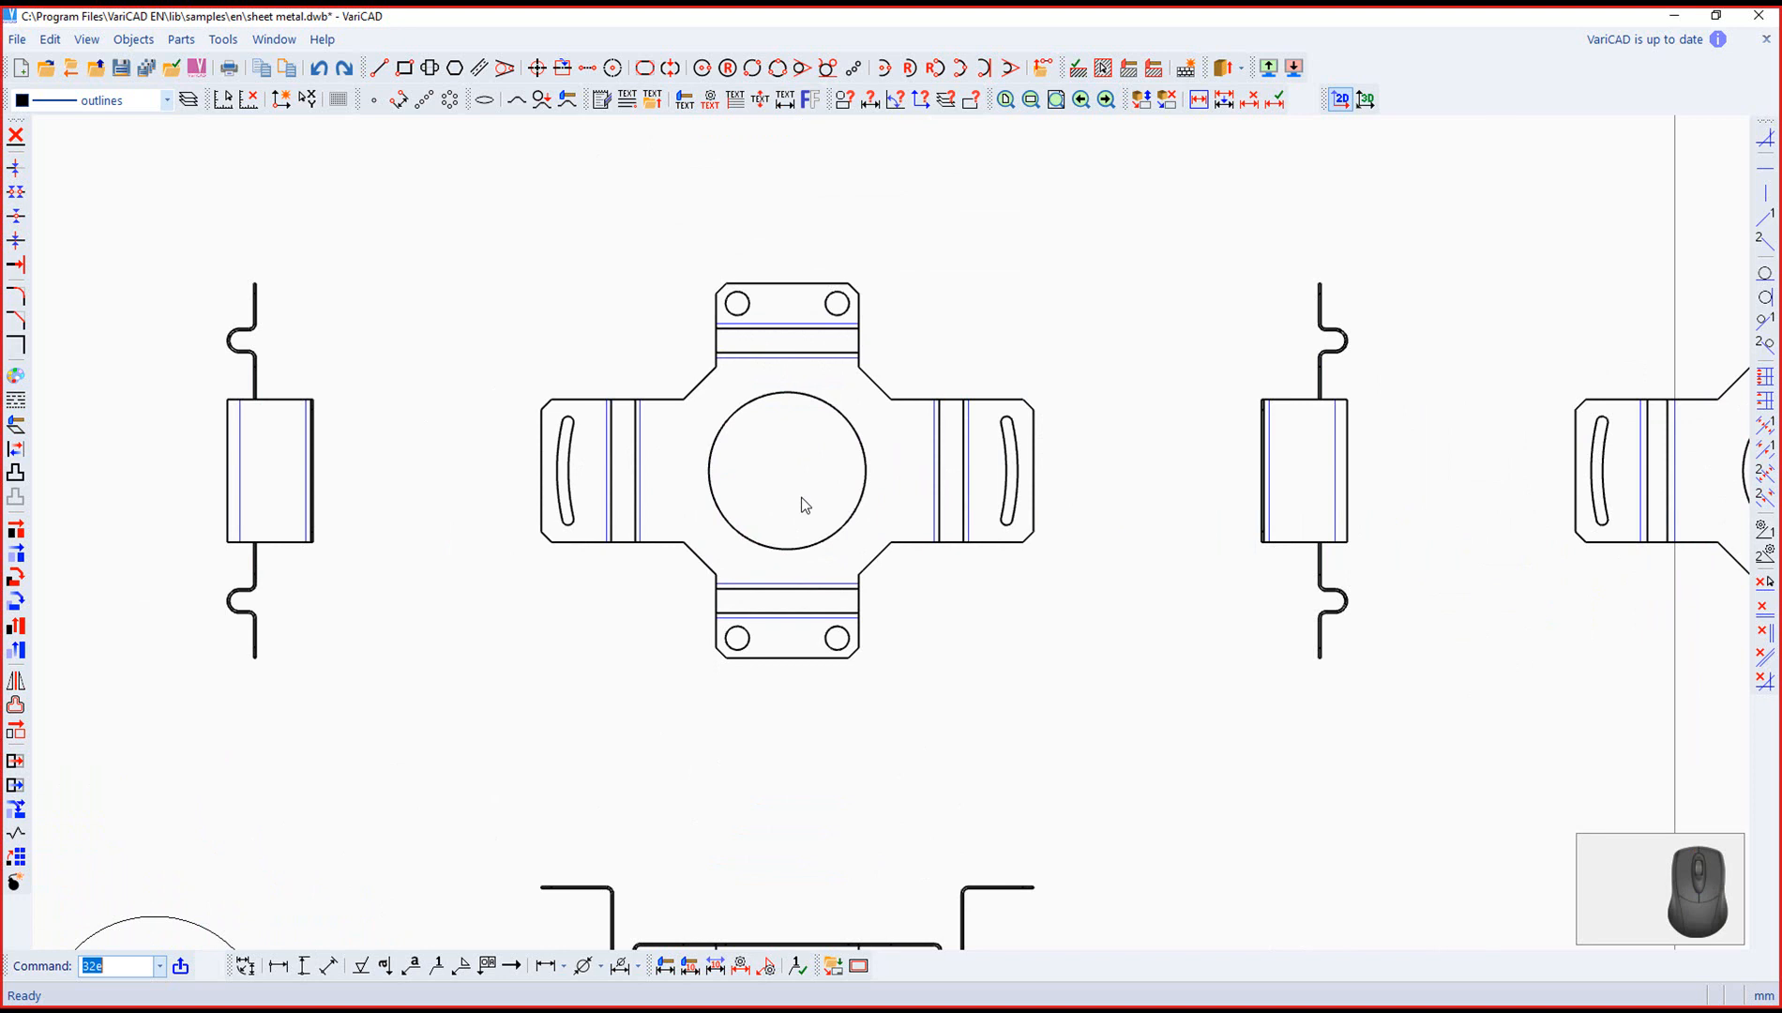
{"action": "scroll", "coordinate": [992, 595], "scroll_direction": "down", "scroll_amount": 2}
{"action": "middle_click_drag", "start_coordinate": [1039, 603], "coordinate": [987, 604]}
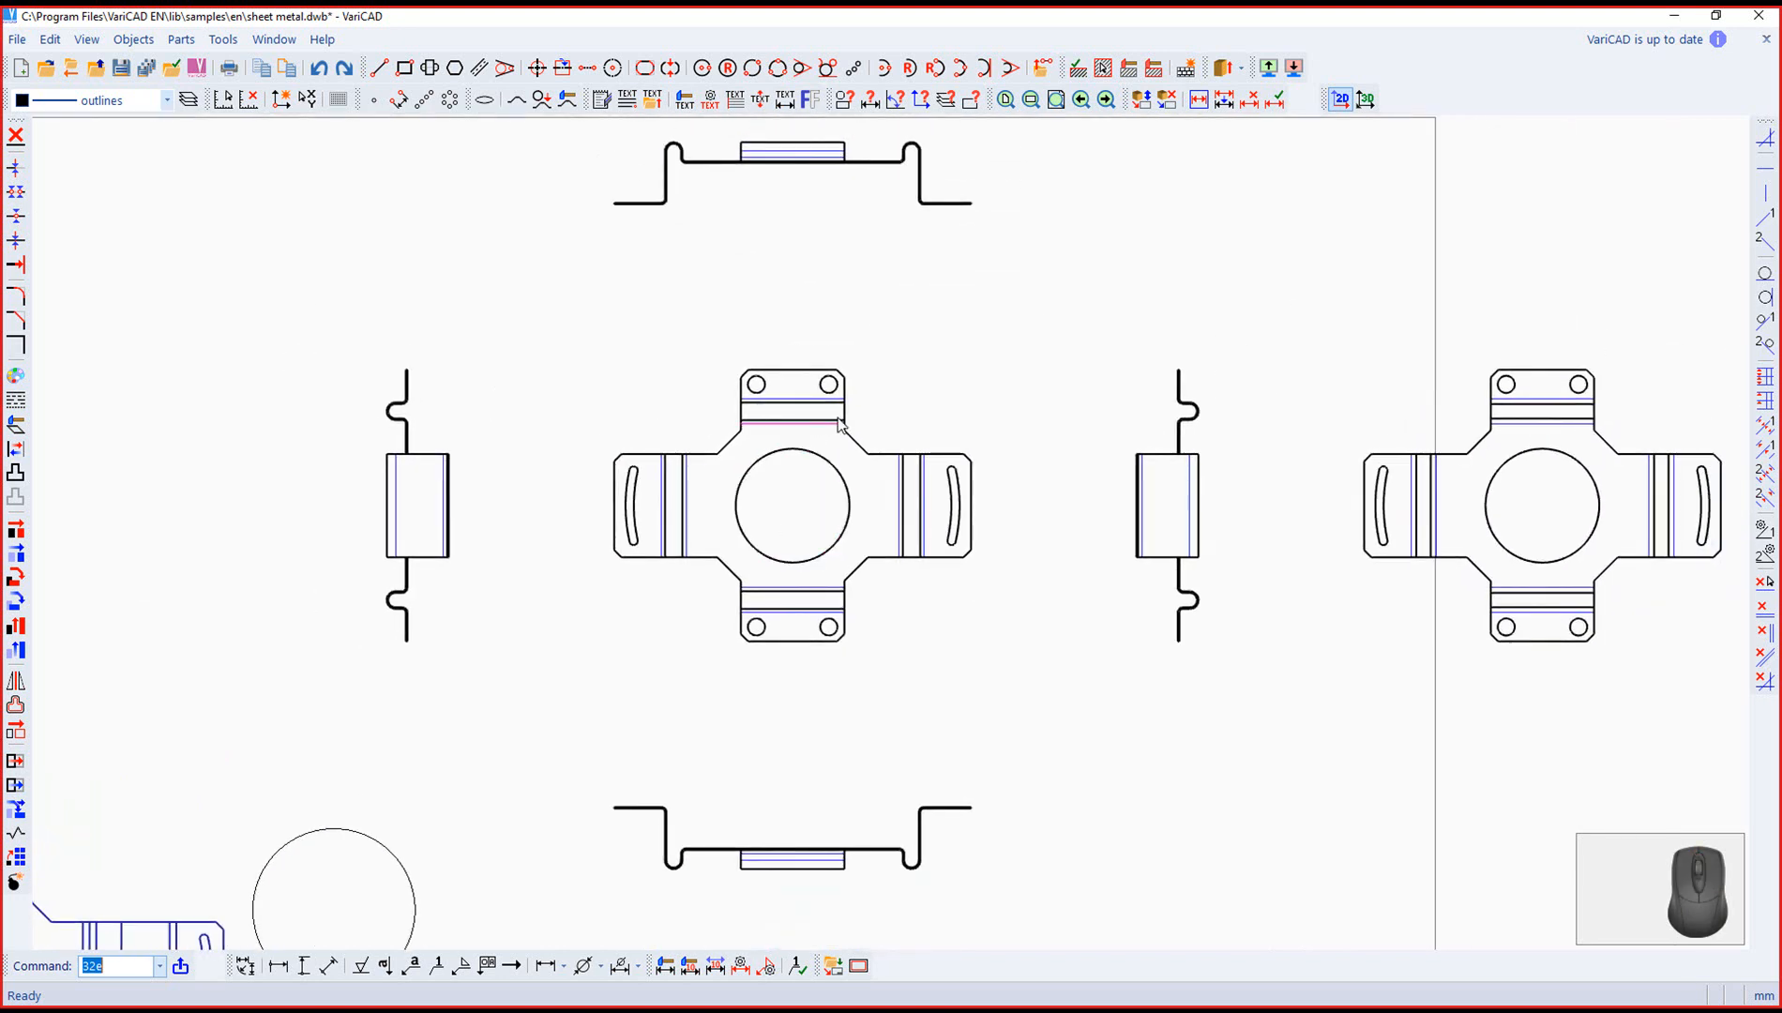
{"action": "left_click", "coordinate": [545, 965]}
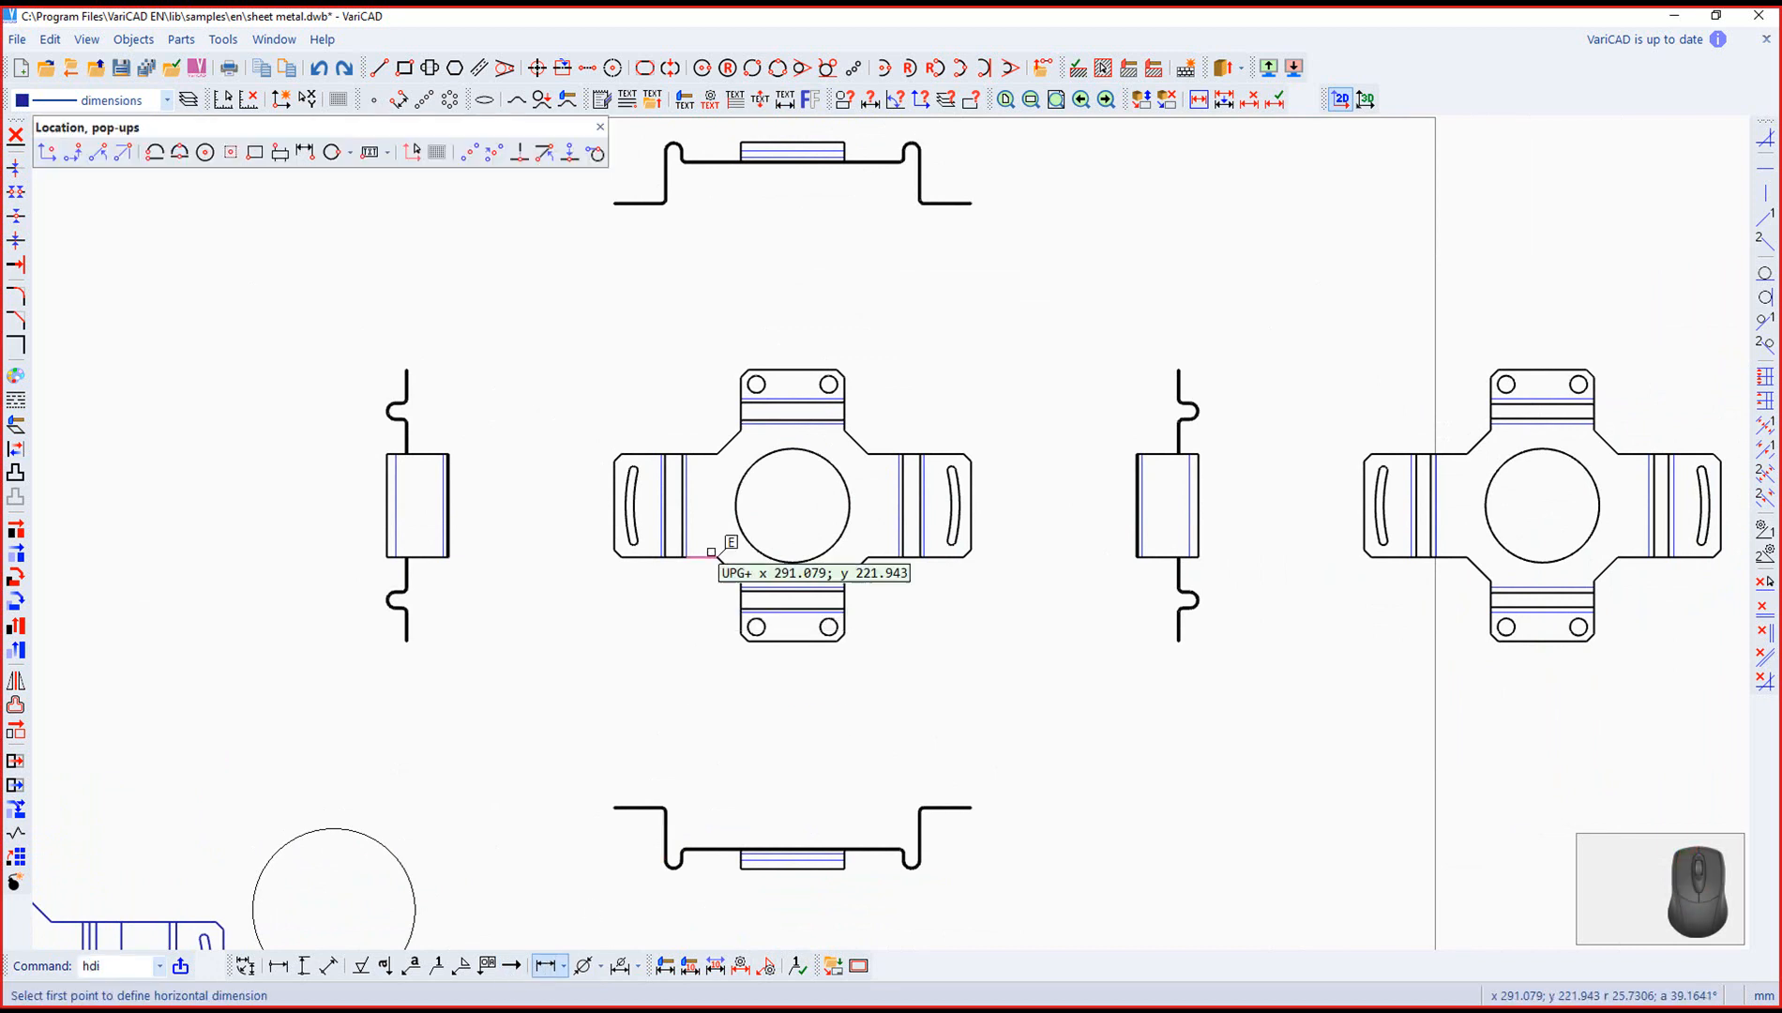
{"action": "left_click", "coordinate": [716, 558]}
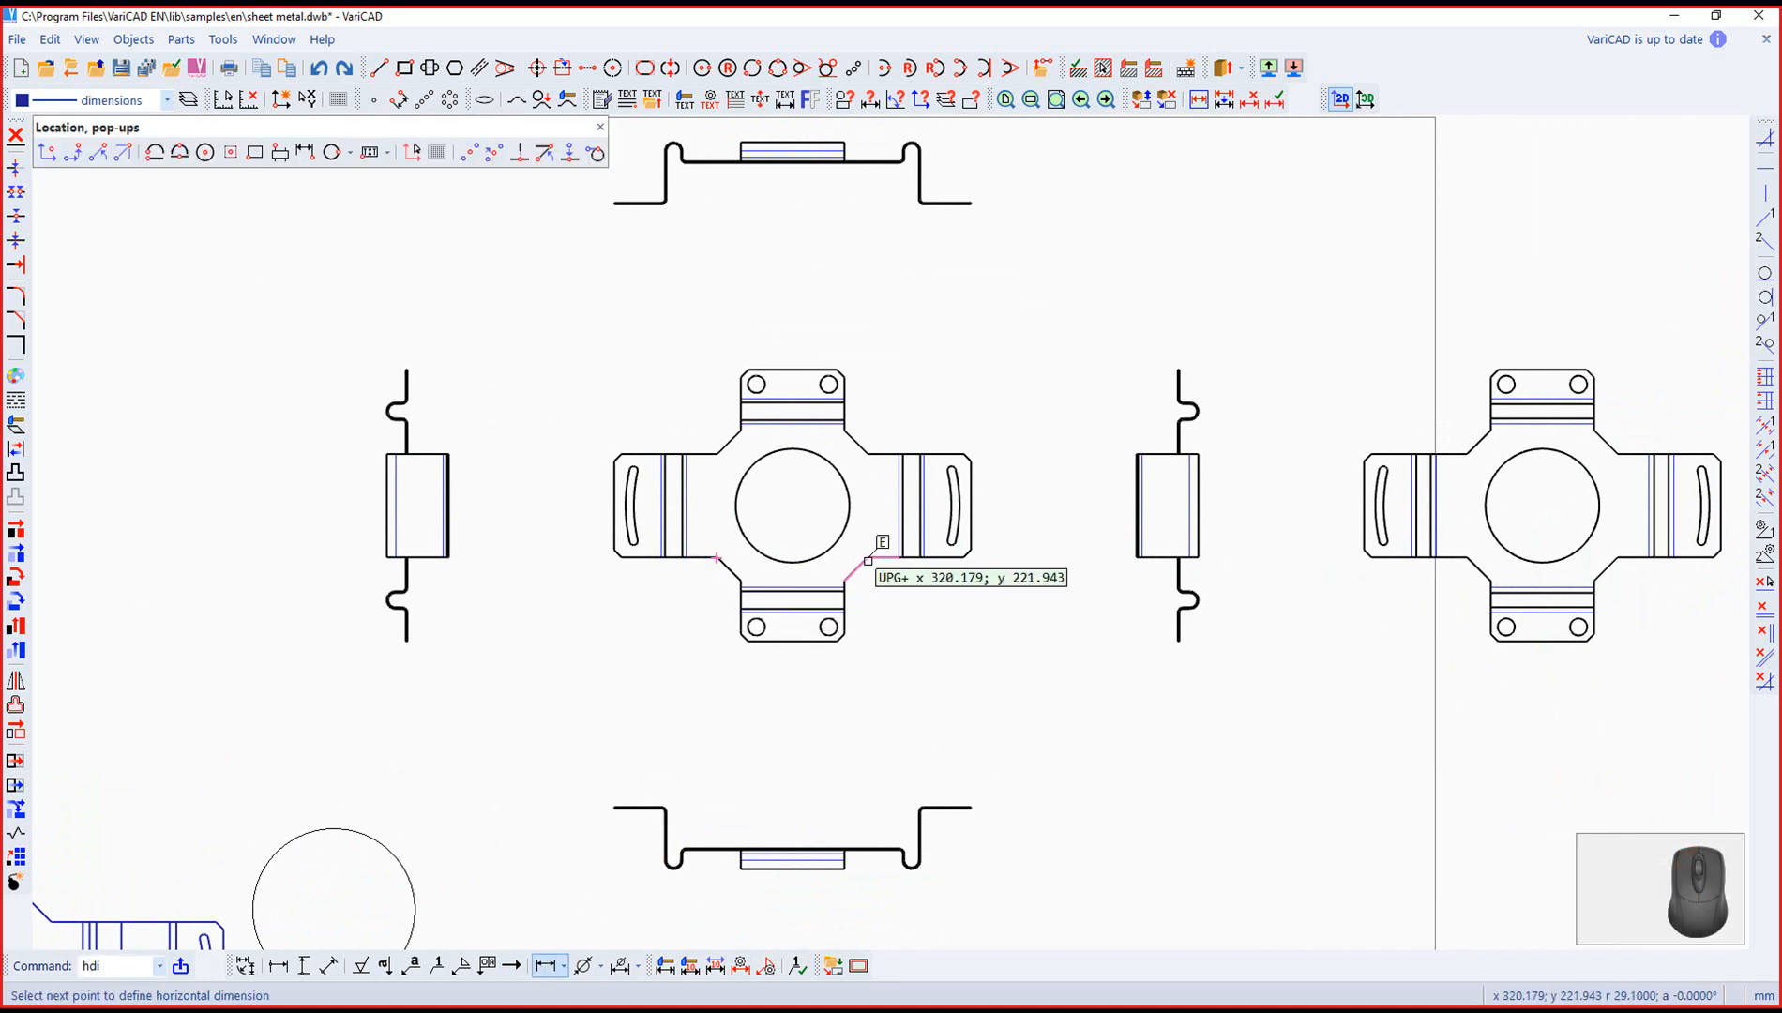
{"action": "left_click", "coordinate": [868, 560]}
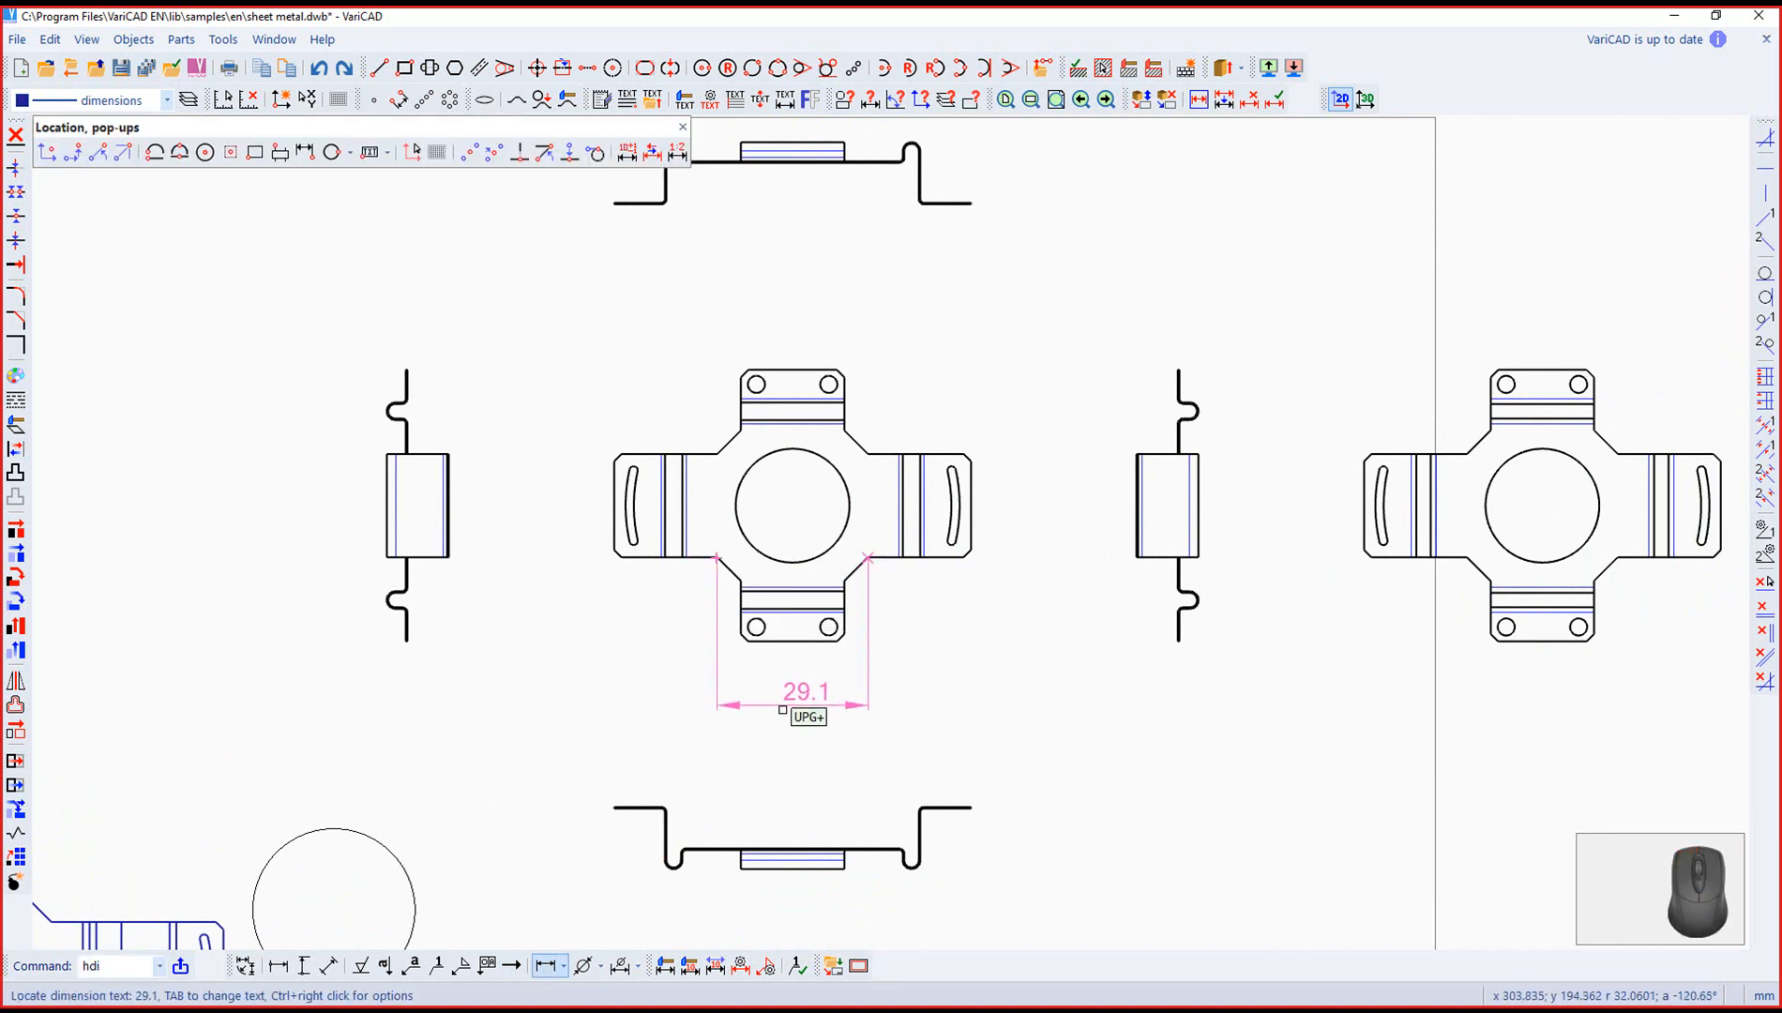
{"action": "left_click", "coordinate": [784, 718]}
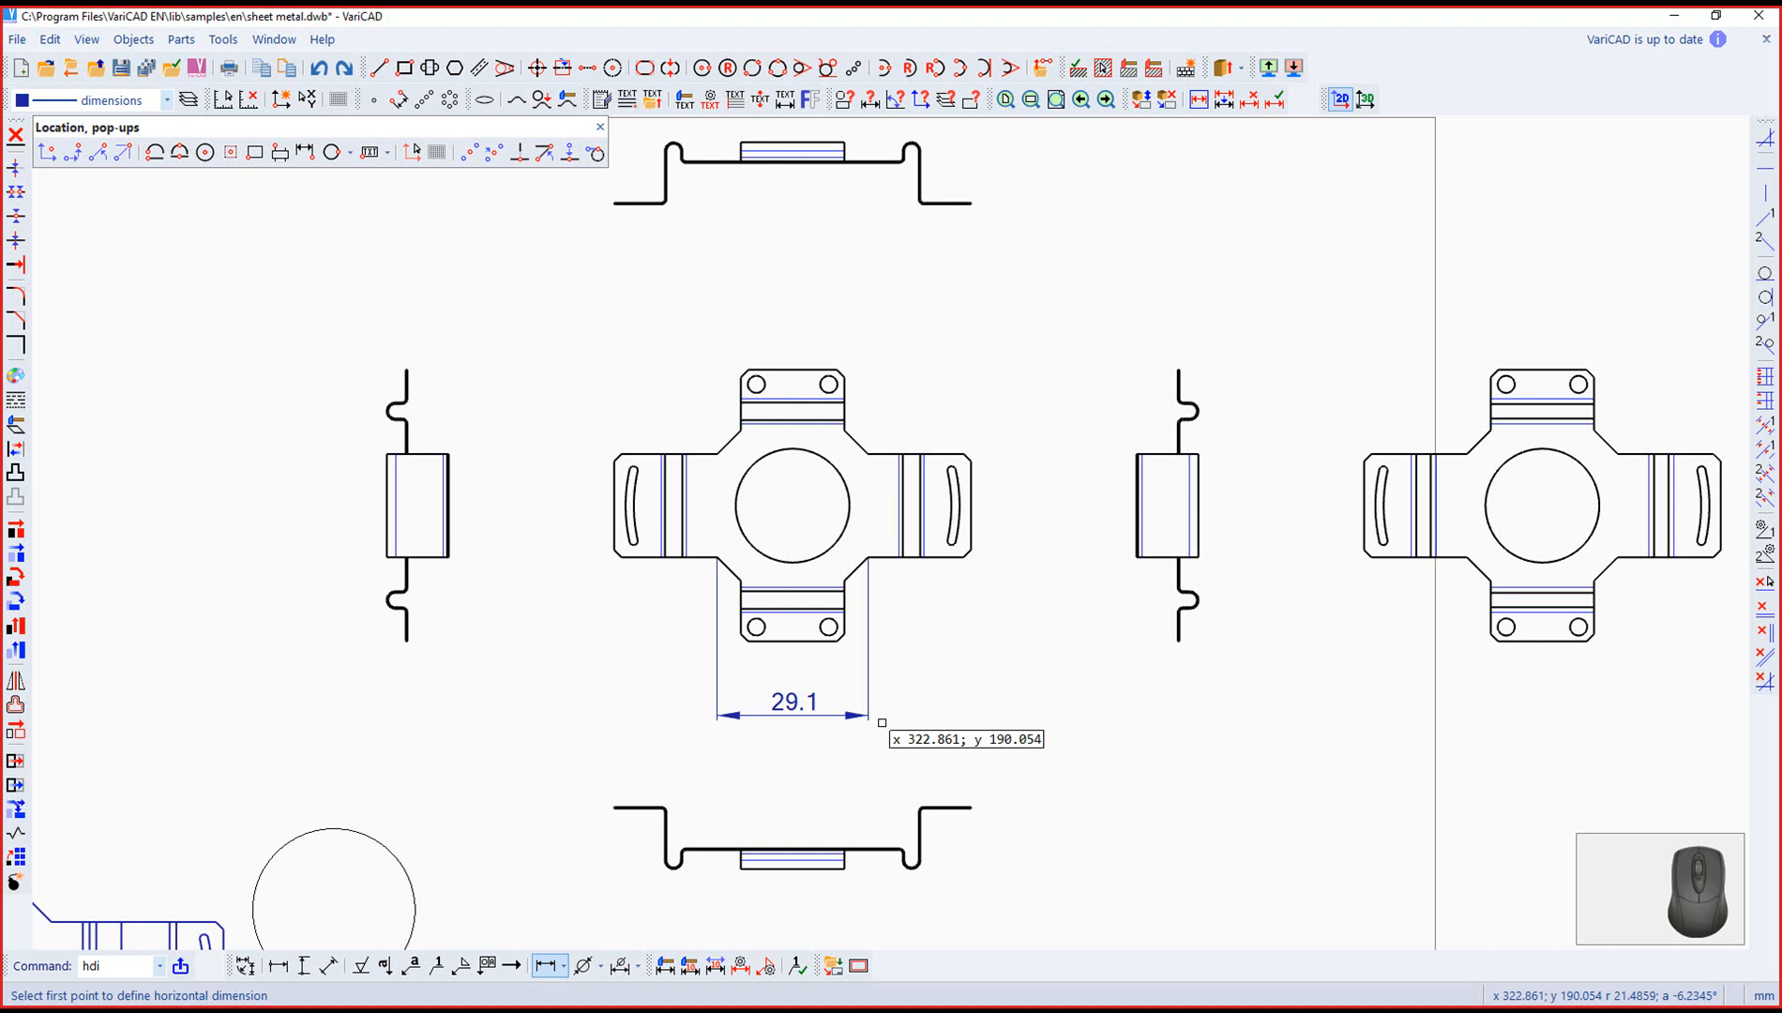
{"action": "scroll", "coordinate": [910, 699], "scroll_direction": "up", "scroll_amount": 2}
{"action": "scroll", "coordinate": [911, 698], "scroll_direction": "down", "scroll_amount": 4}
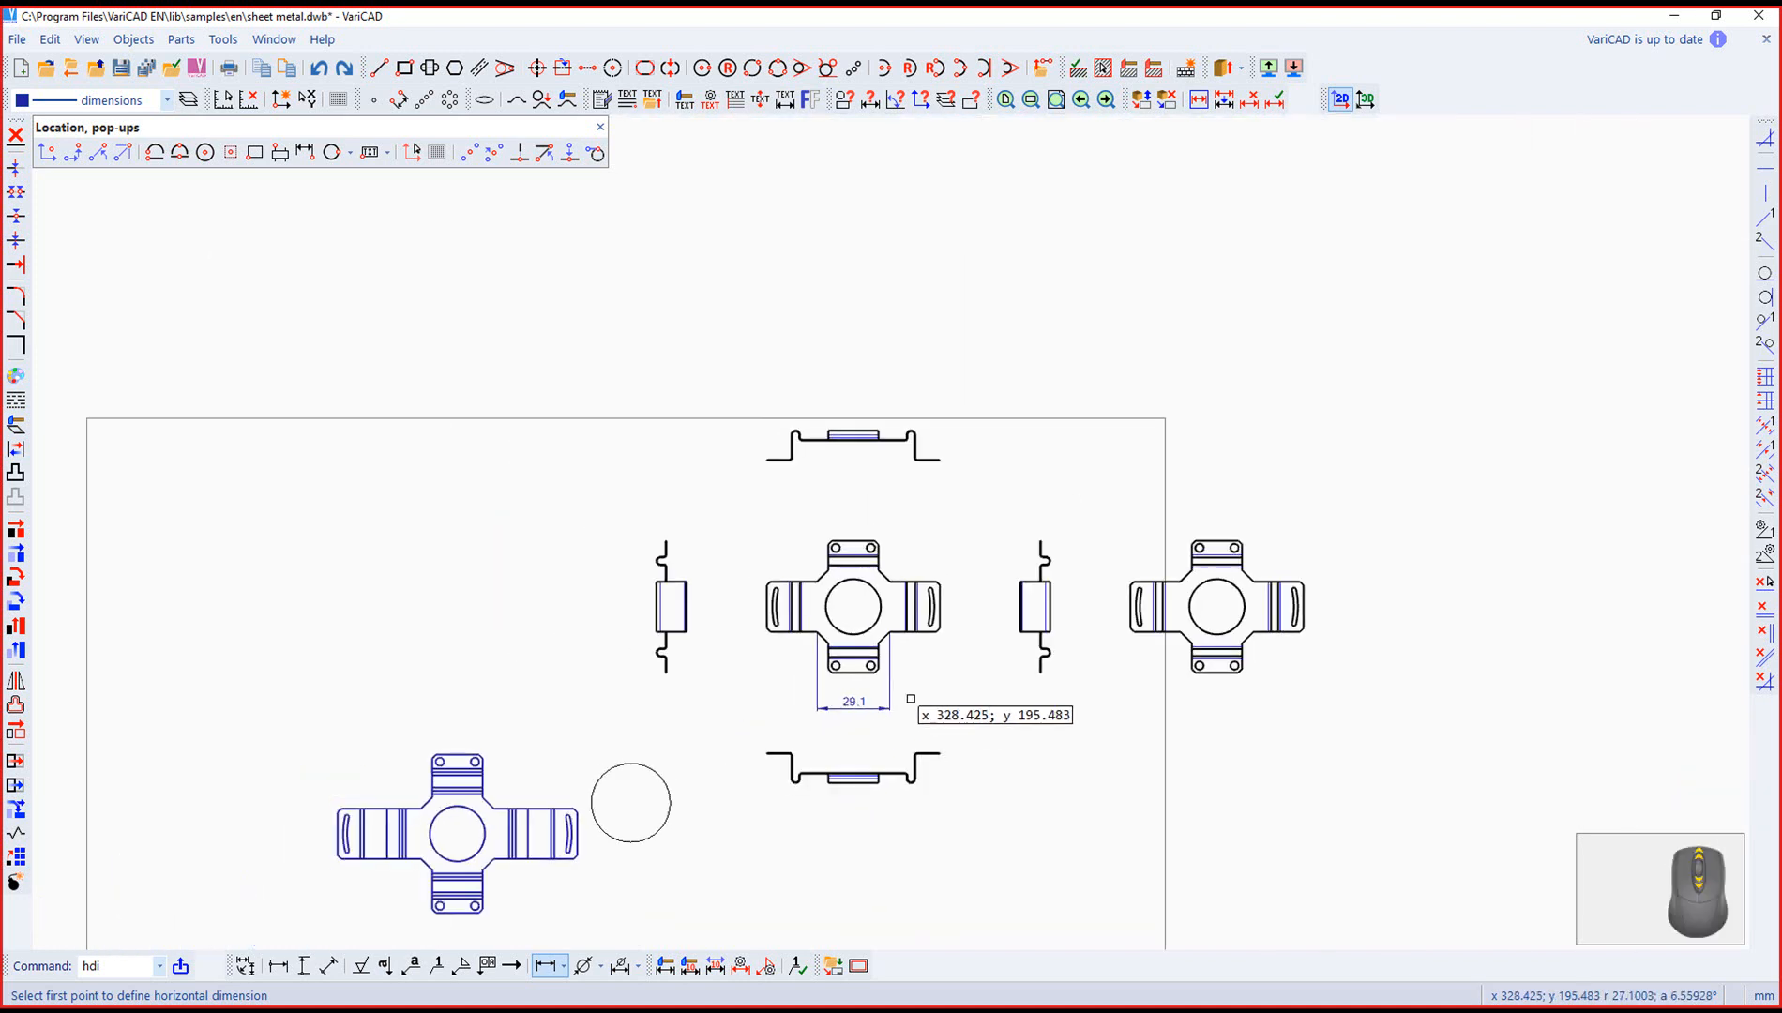
{"action": "middle_click_drag", "start_coordinate": [970, 674], "coordinate": [1075, 471]}
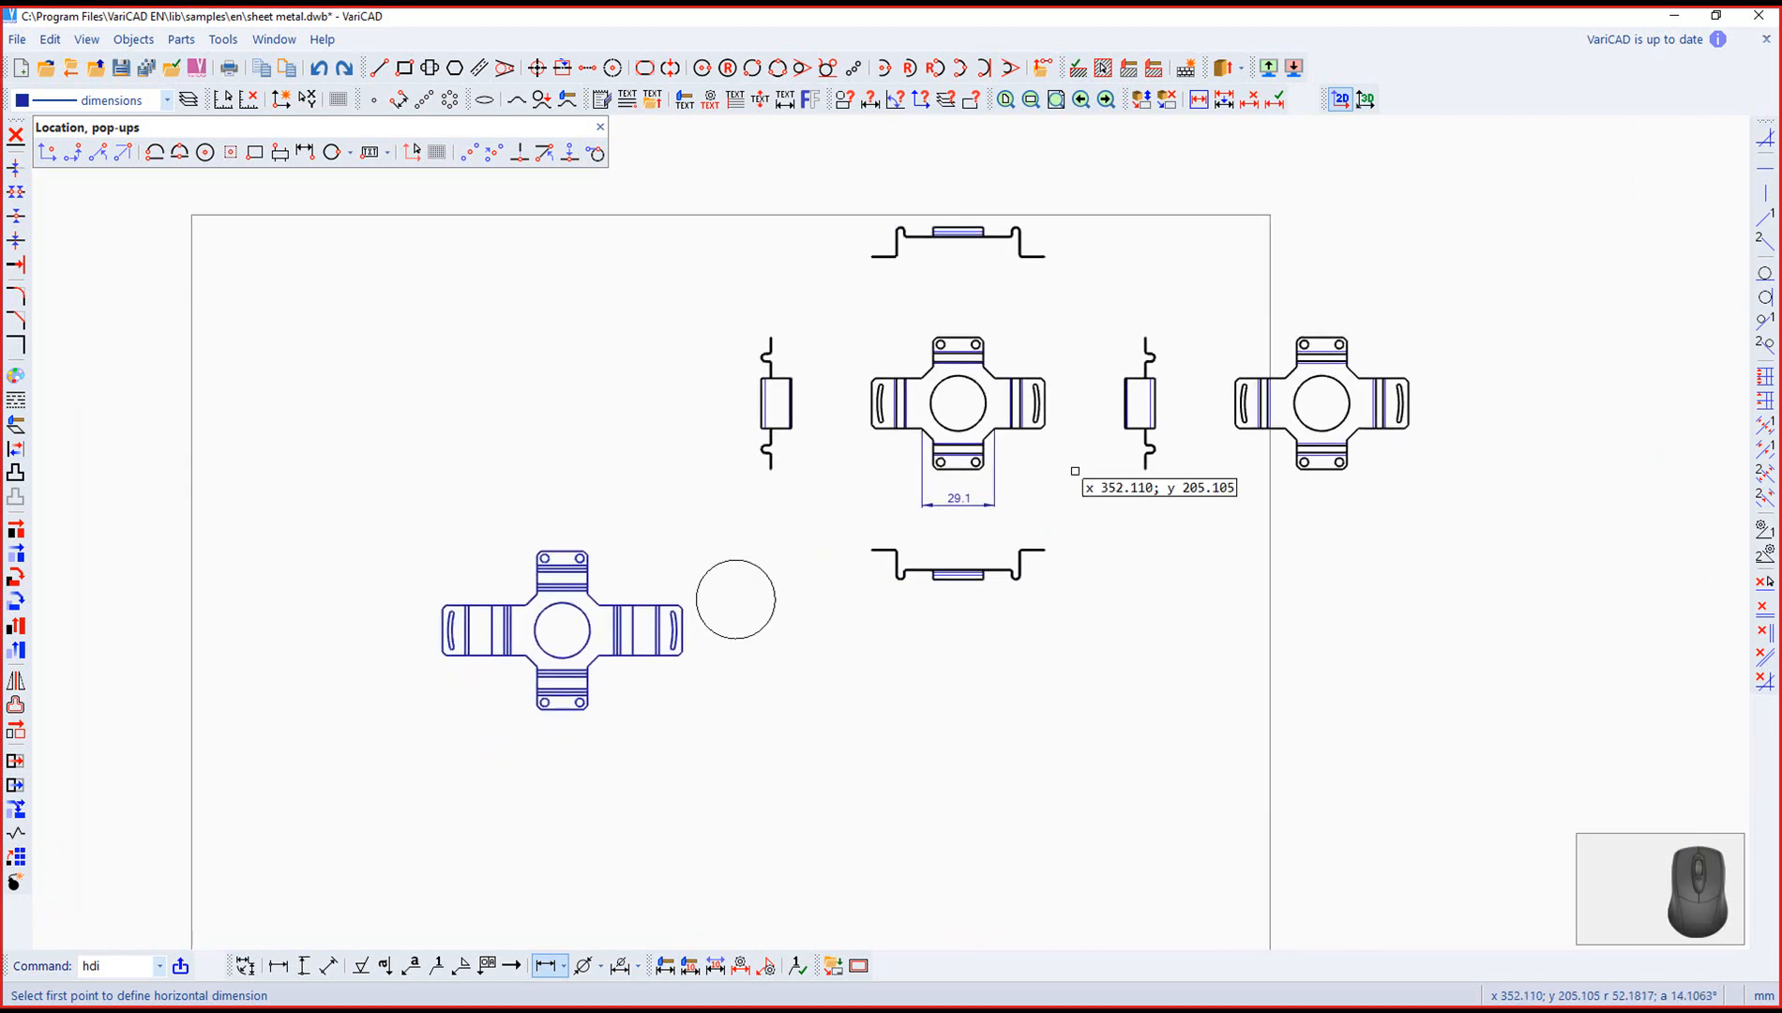
{"action": "left_click", "coordinate": [601, 128]}
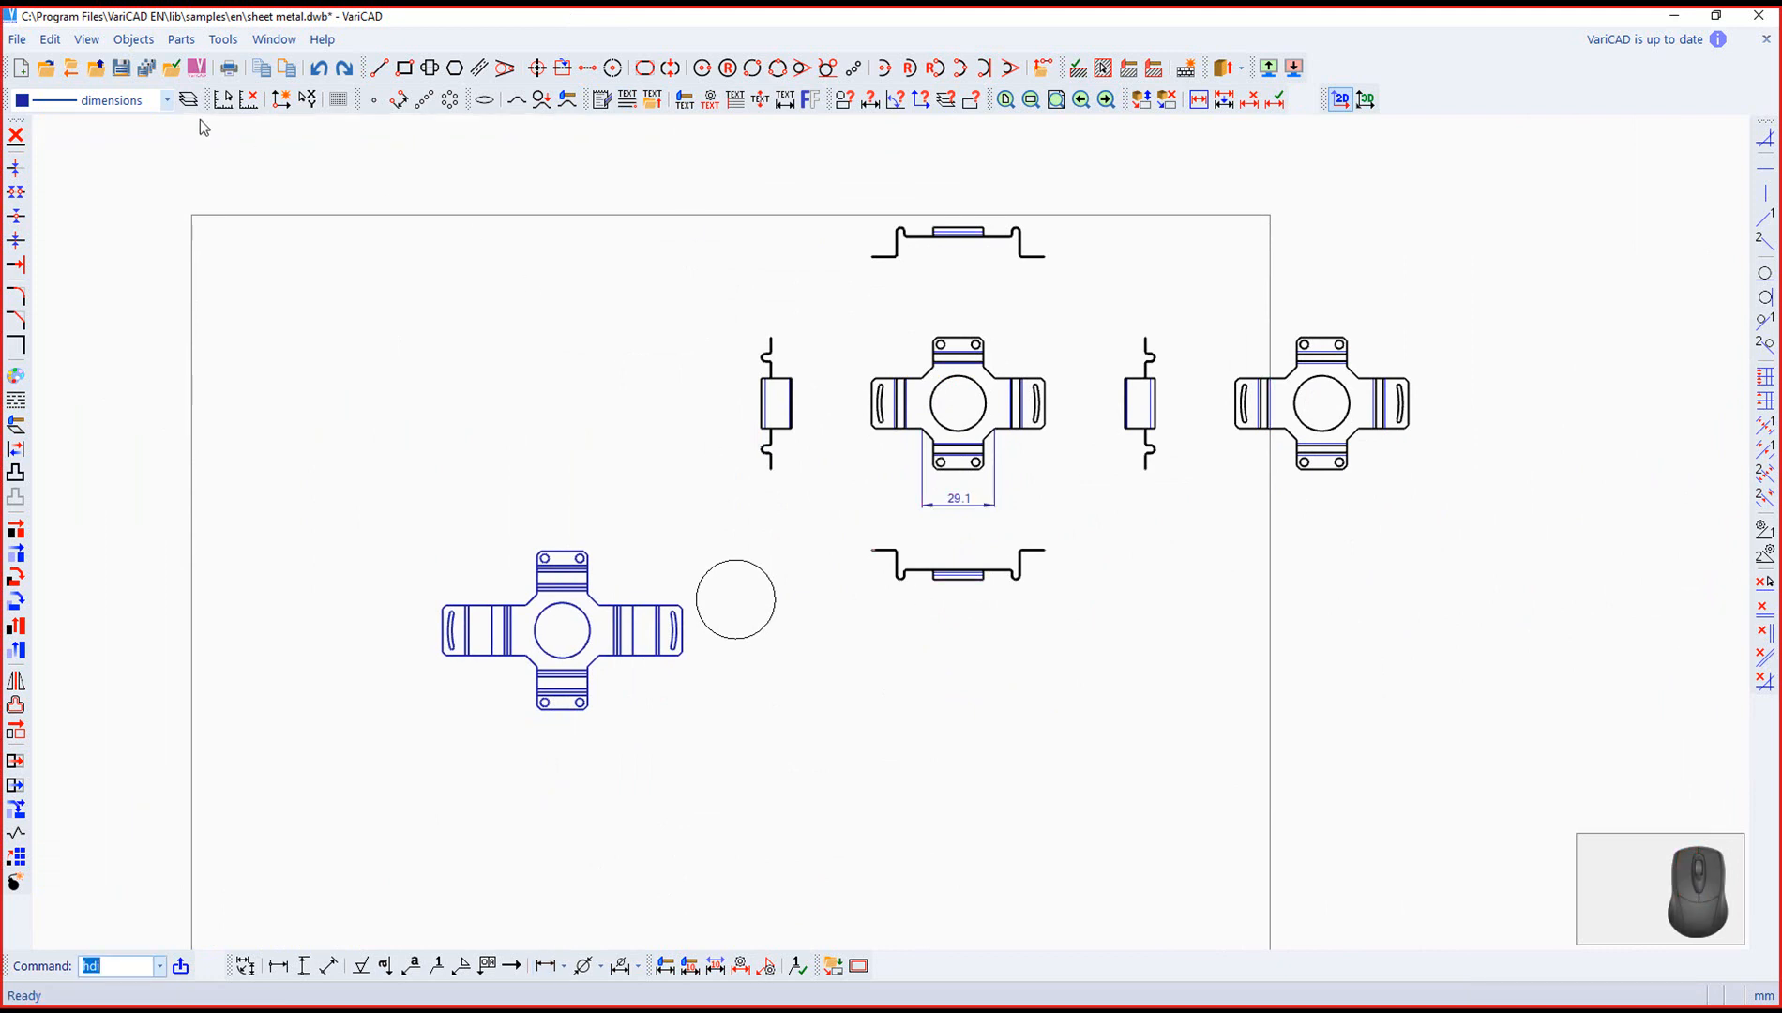
Step: Browse the standard parts libraries and choose a DIN 6914 screw, size M27 with a length of 115 mm
{"action": "left_click", "coordinate": [183, 41]}
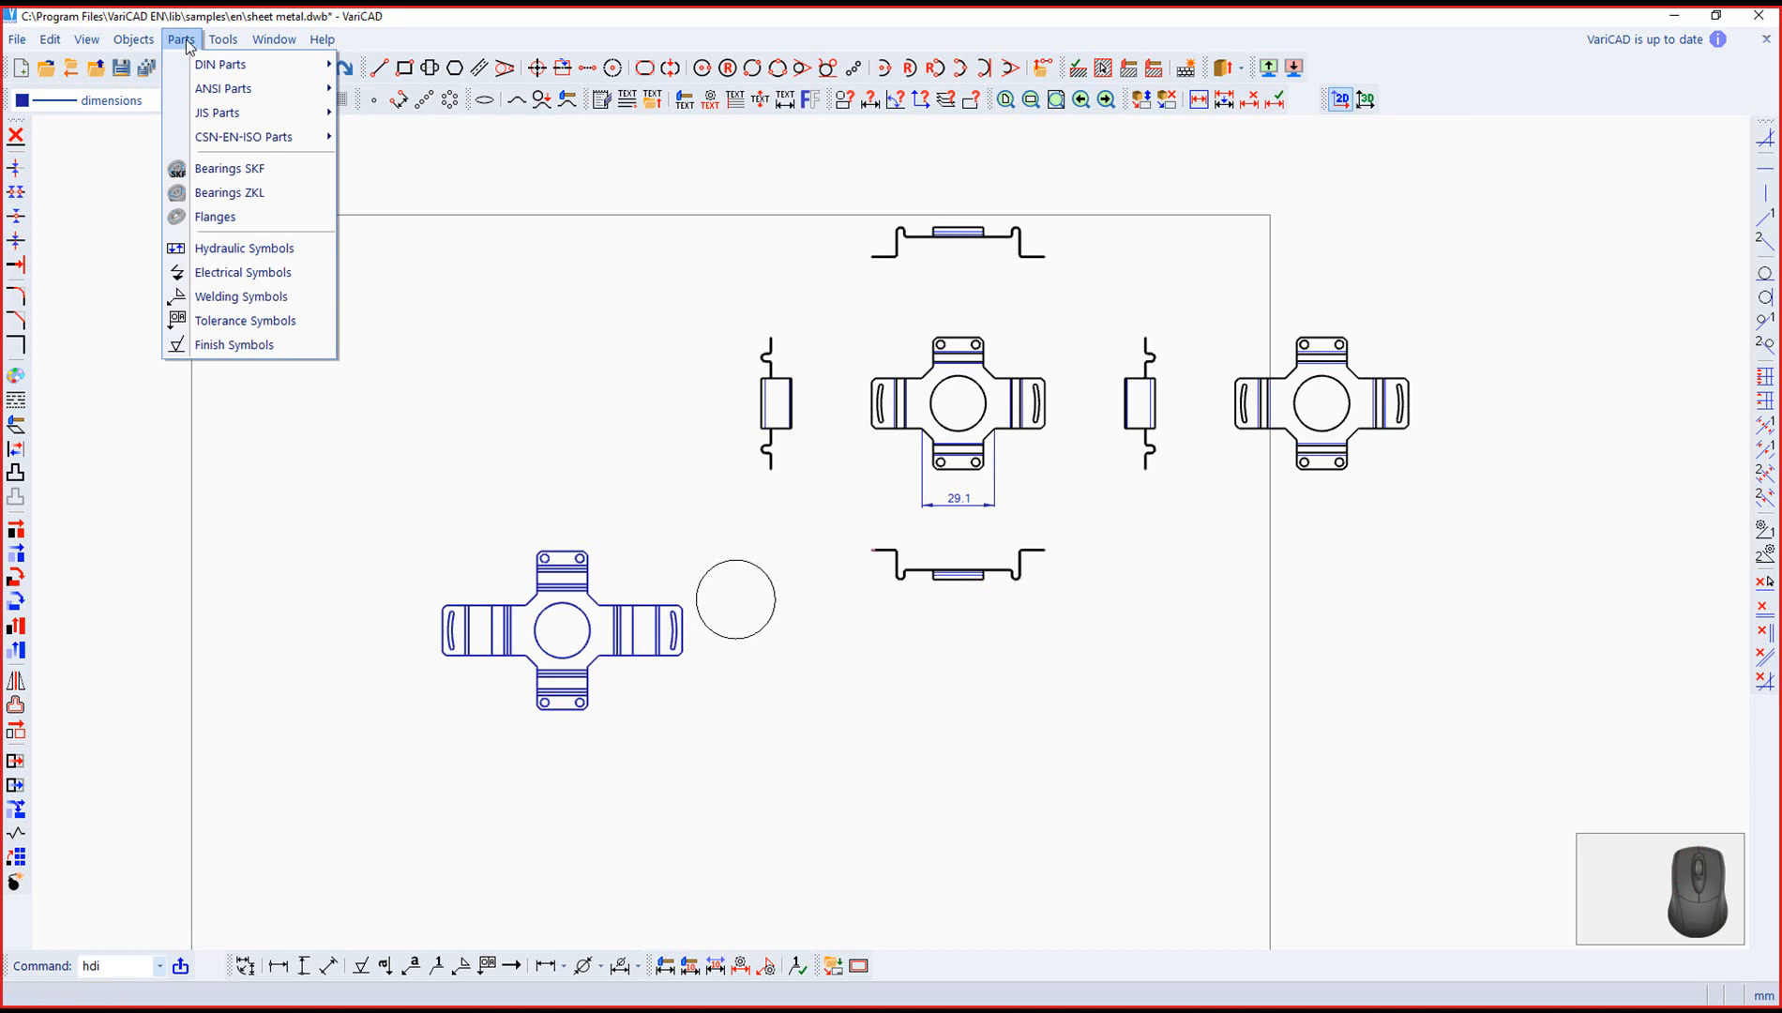
{"action": "mouse_move", "coordinate": [200, 65]}
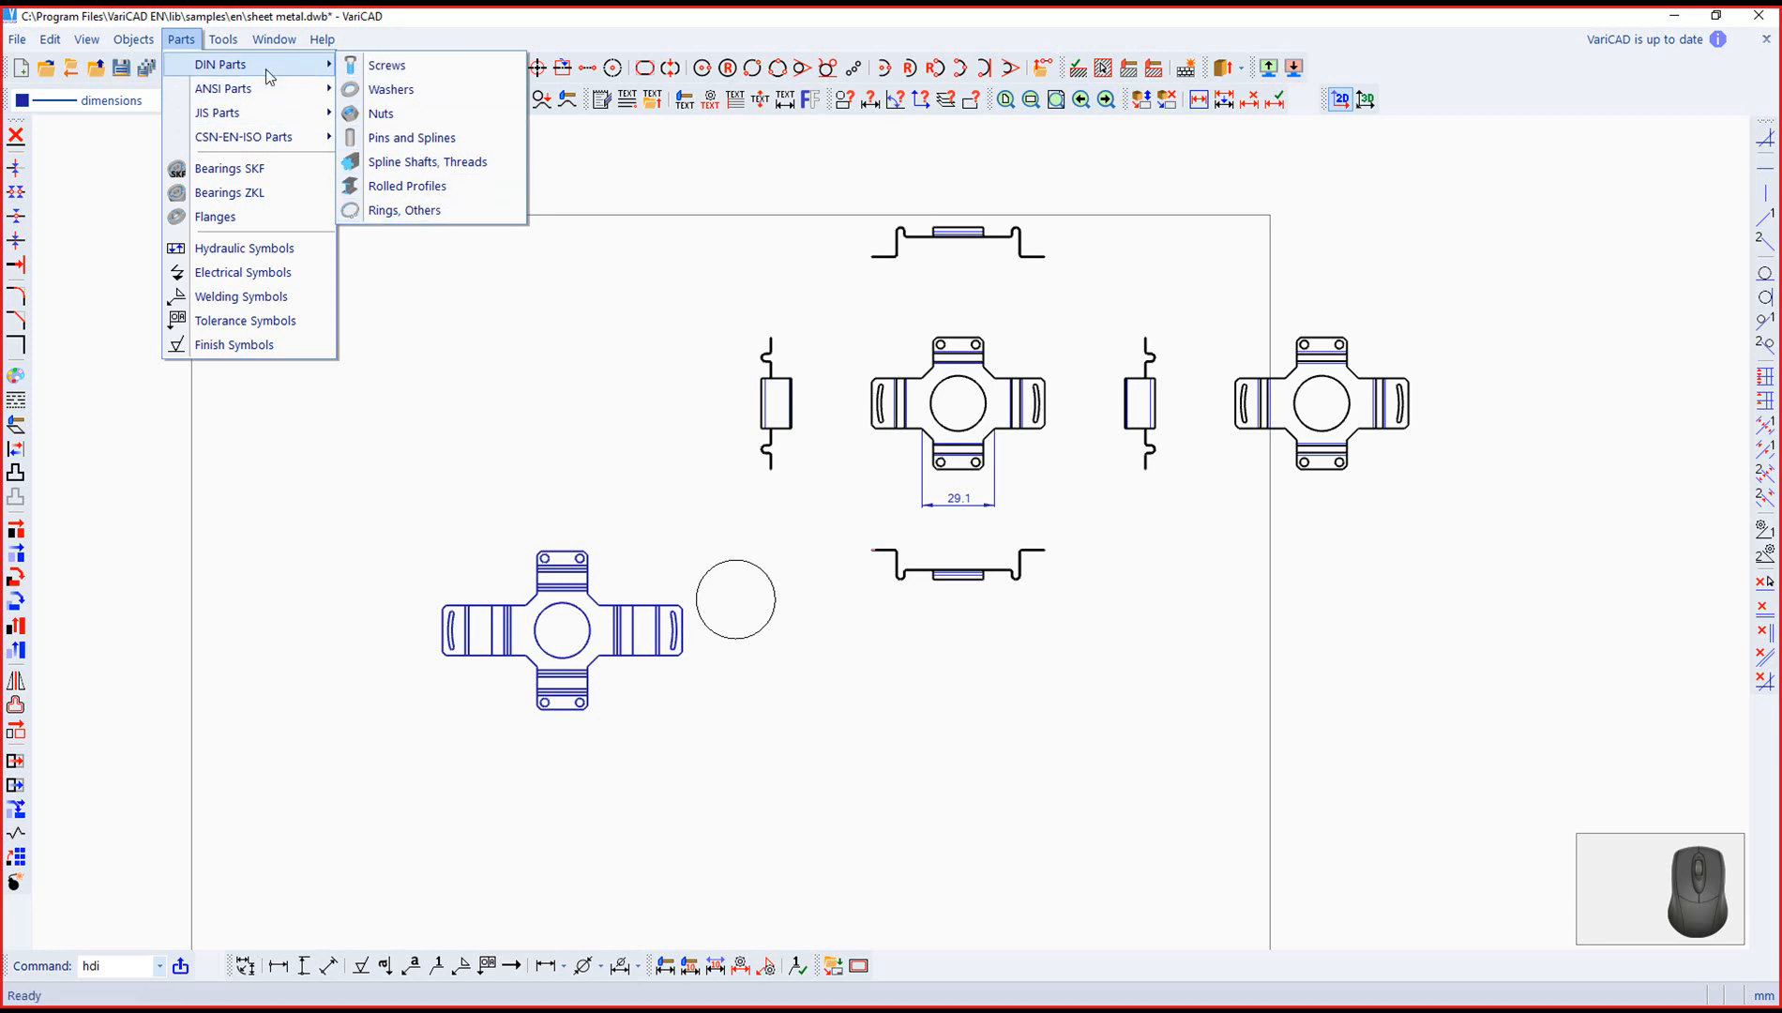
{"action": "mouse_move", "coordinate": [270, 98]}
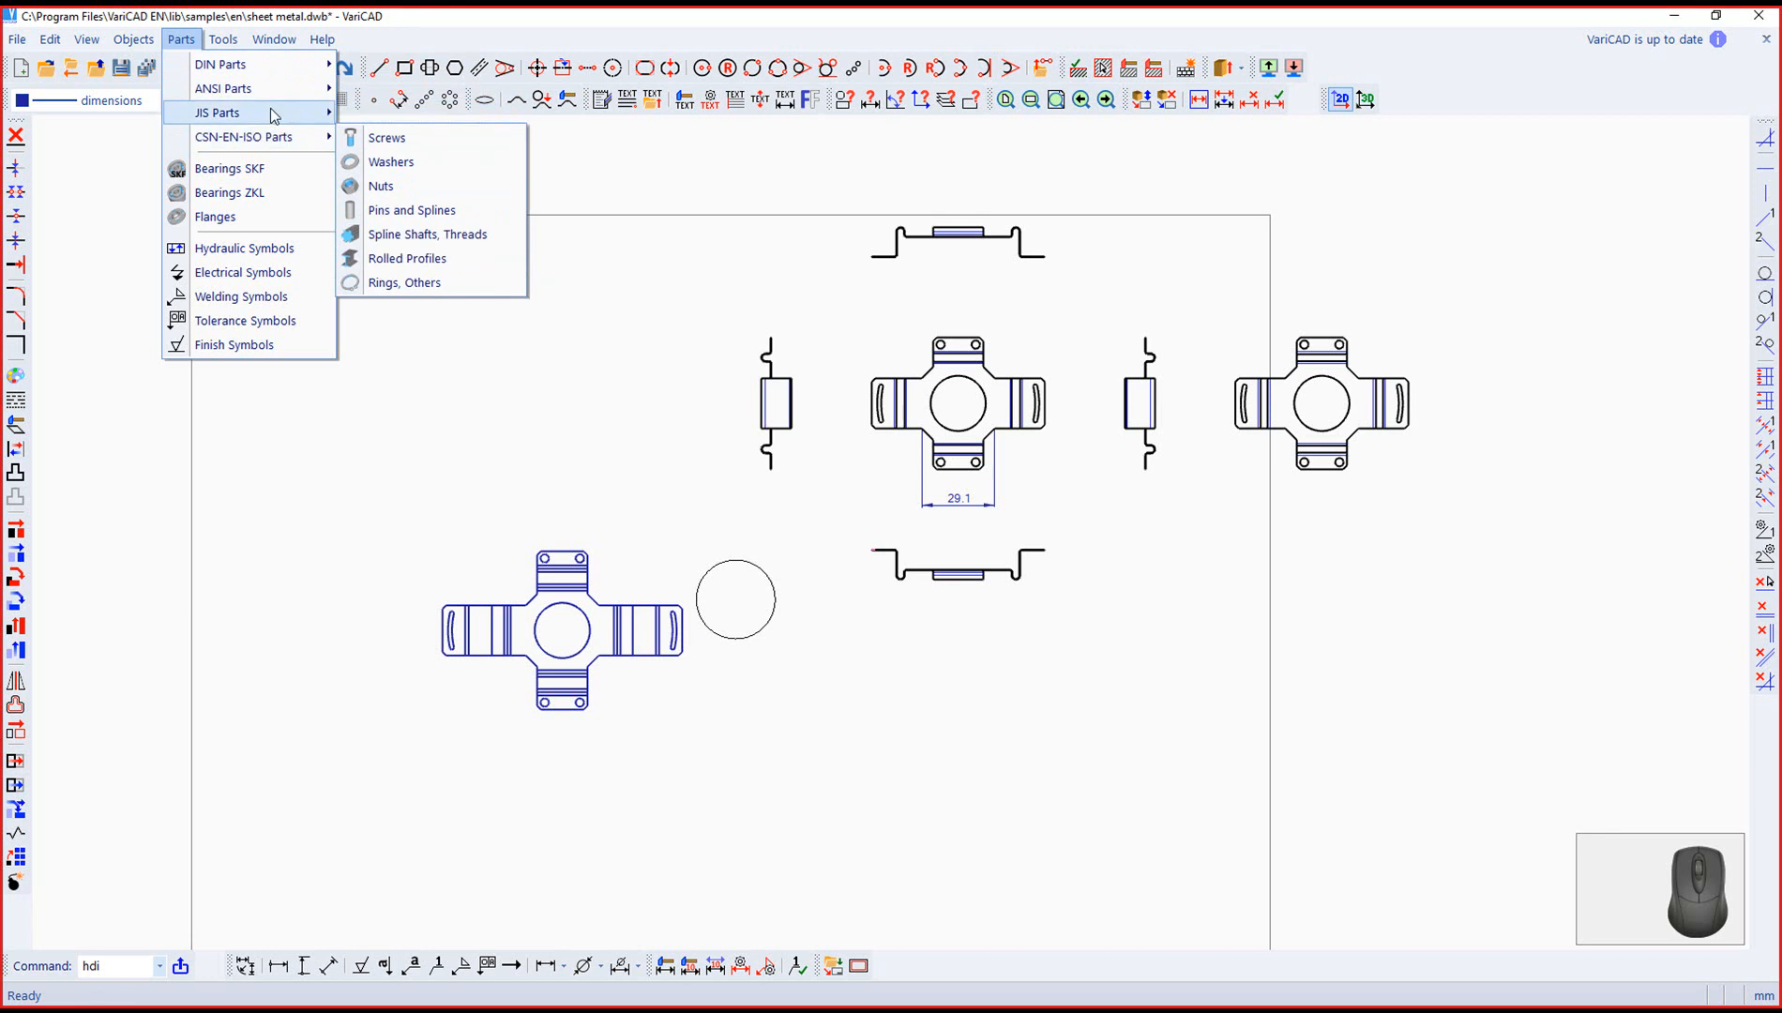
{"action": "mouse_move", "coordinate": [266, 64]}
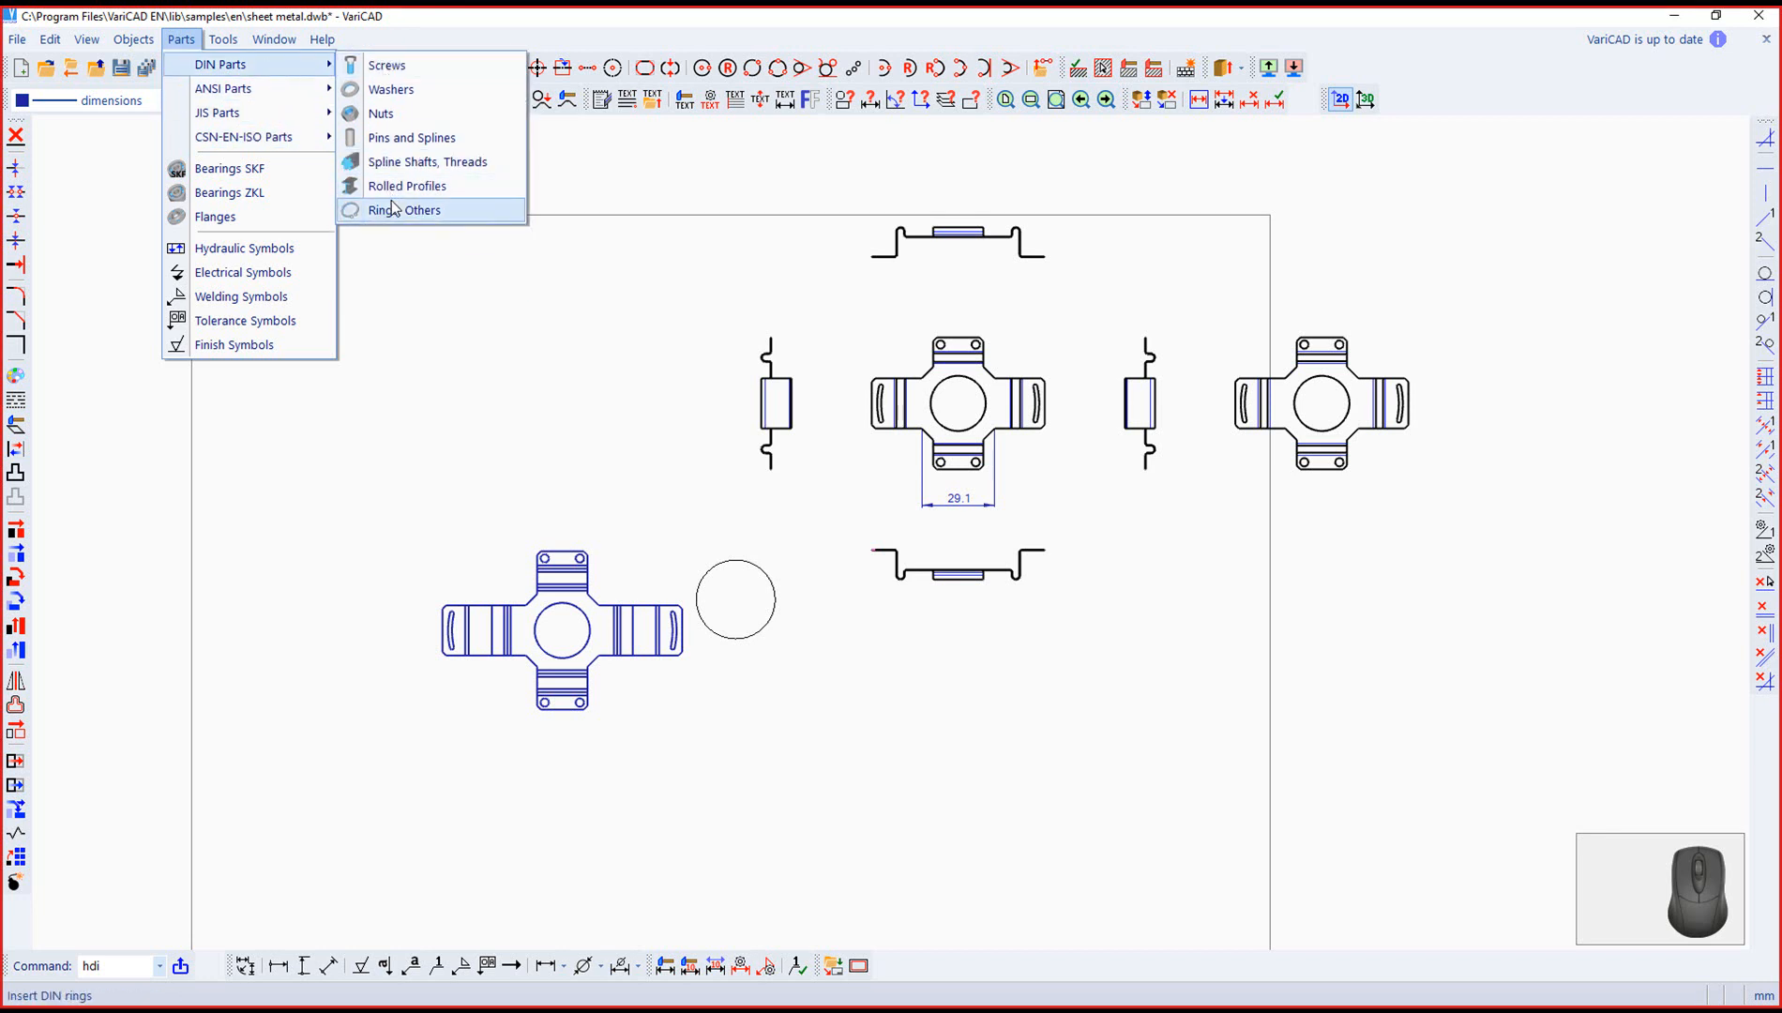
{"action": "left_click", "coordinate": [396, 66]}
{"action": "left_click", "coordinate": [501, 222]}
{"action": "left_click", "coordinate": [239, 146]}
{"action": "left_click", "coordinate": [323, 204]}
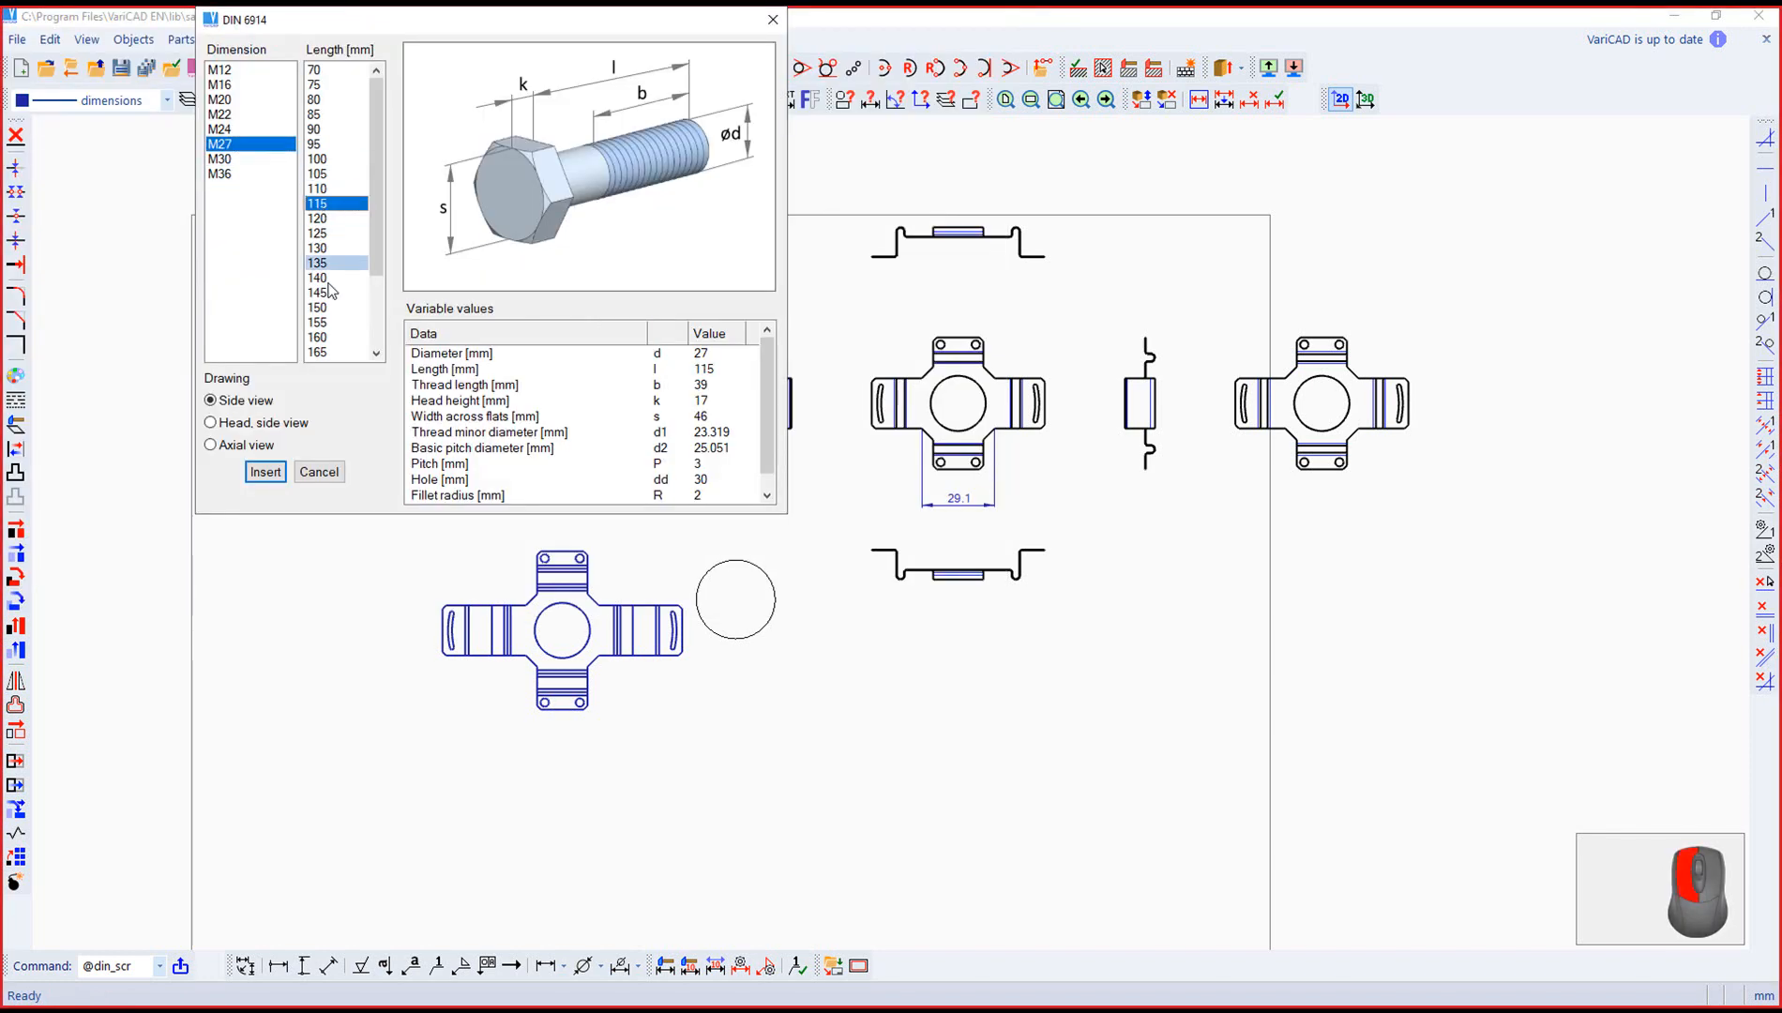
Step: Insert the screw as a side view below the exported views, after trying the head and axial view options
{"action": "left_click", "coordinate": [211, 422]}
{"action": "left_click", "coordinate": [211, 444]}
{"action": "left_click", "coordinate": [211, 400]}
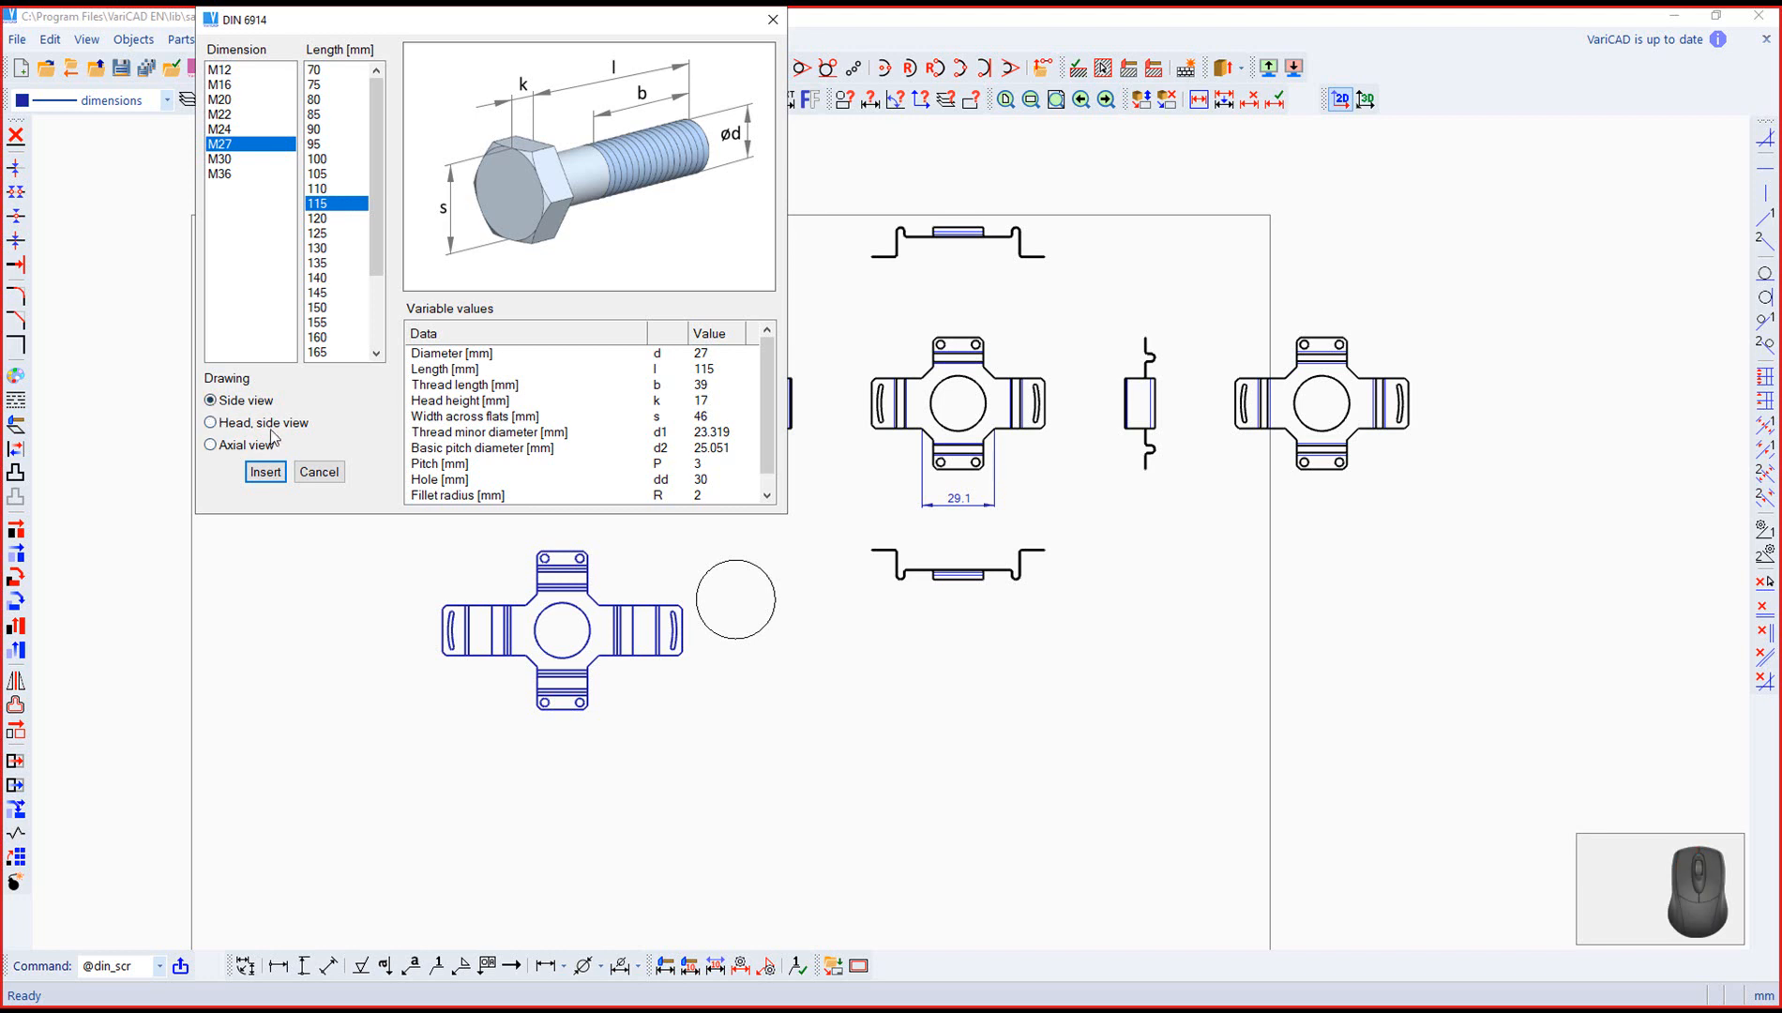
{"action": "left_click", "coordinate": [266, 472]}
{"action": "left_click", "coordinate": [929, 735]}
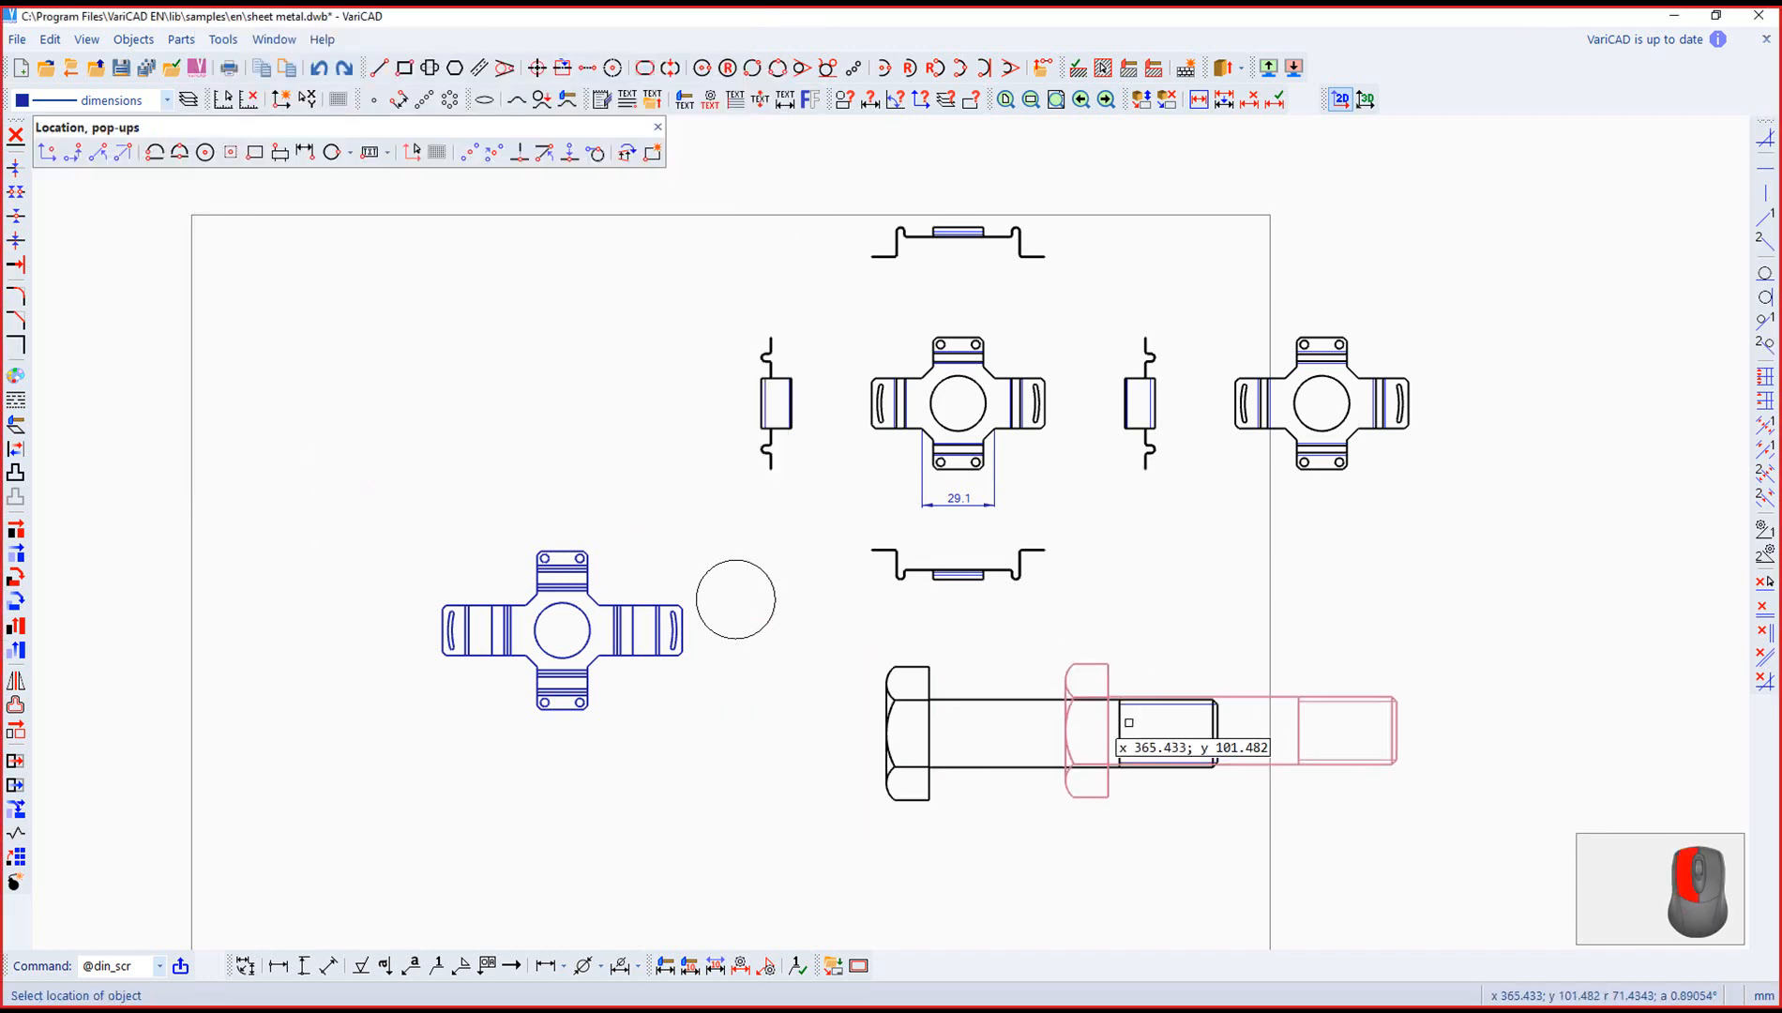
Step: Insert the fourth hydraulic symbol of the symbol library's third row into the empty sheet area above and left of the unfolded drawing
{"action": "key", "text": "Escape"}
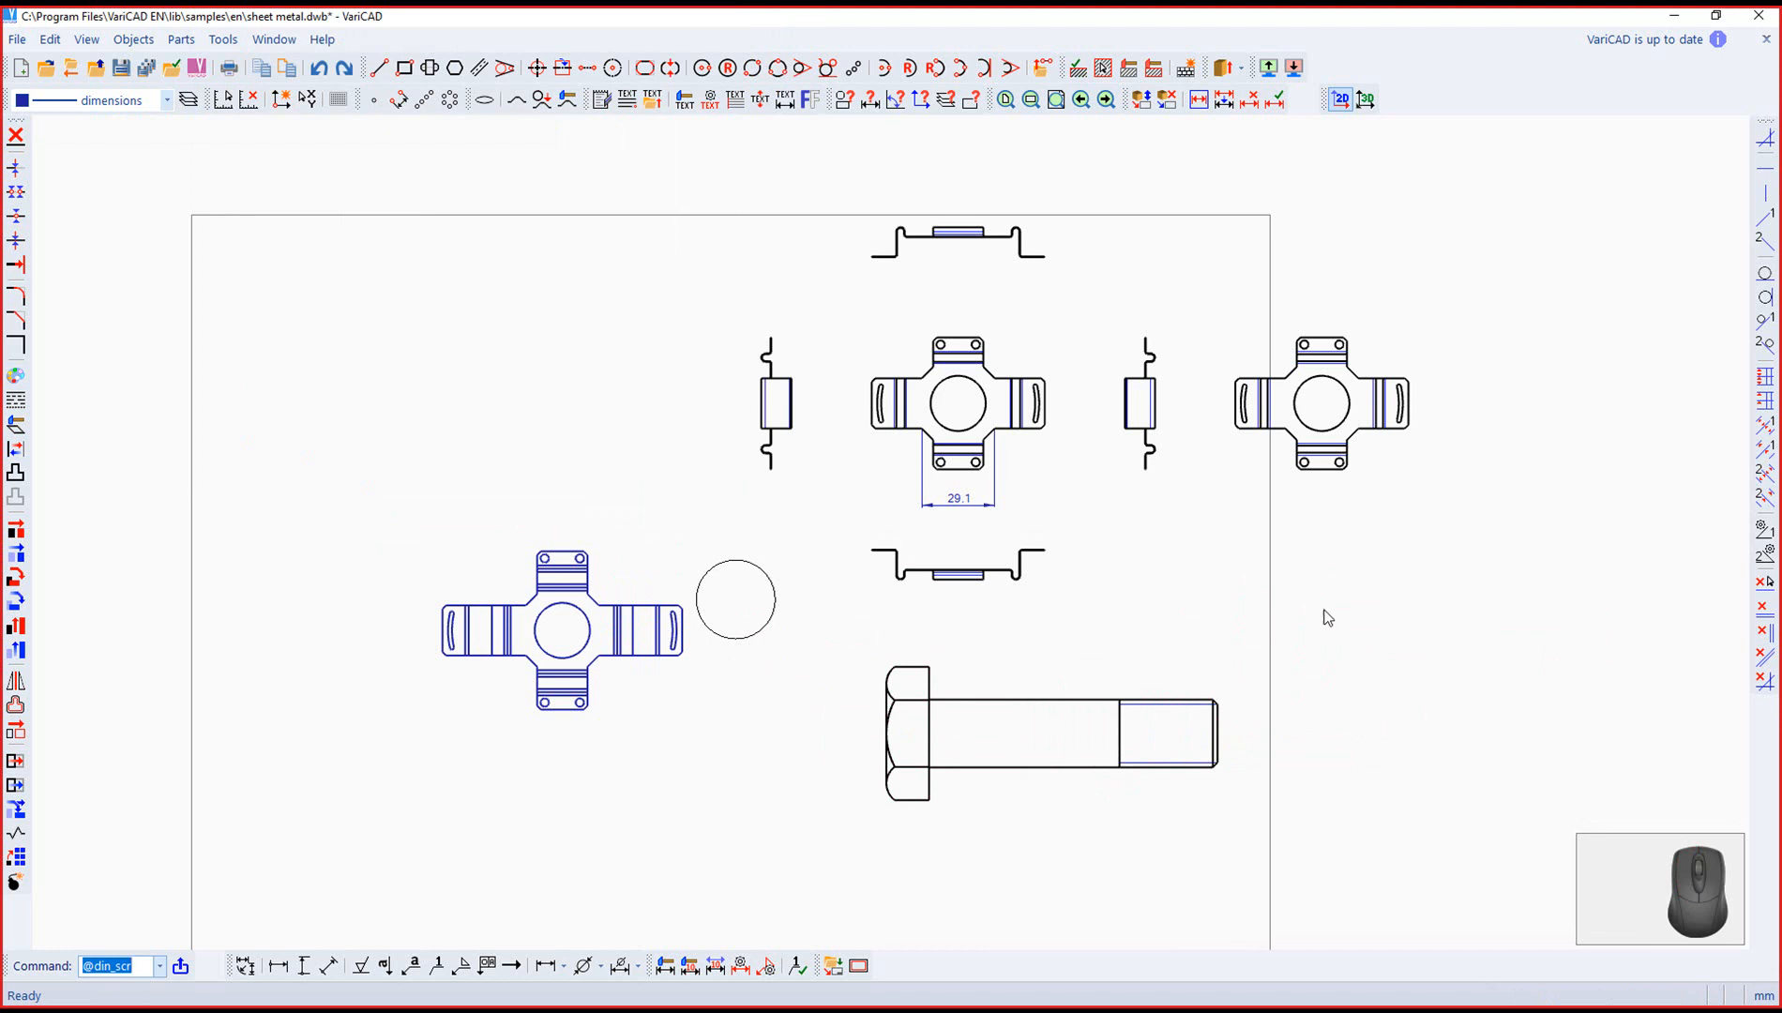
{"action": "left_click", "coordinate": [169, 41]}
{"action": "mouse_move", "coordinate": [286, 85]}
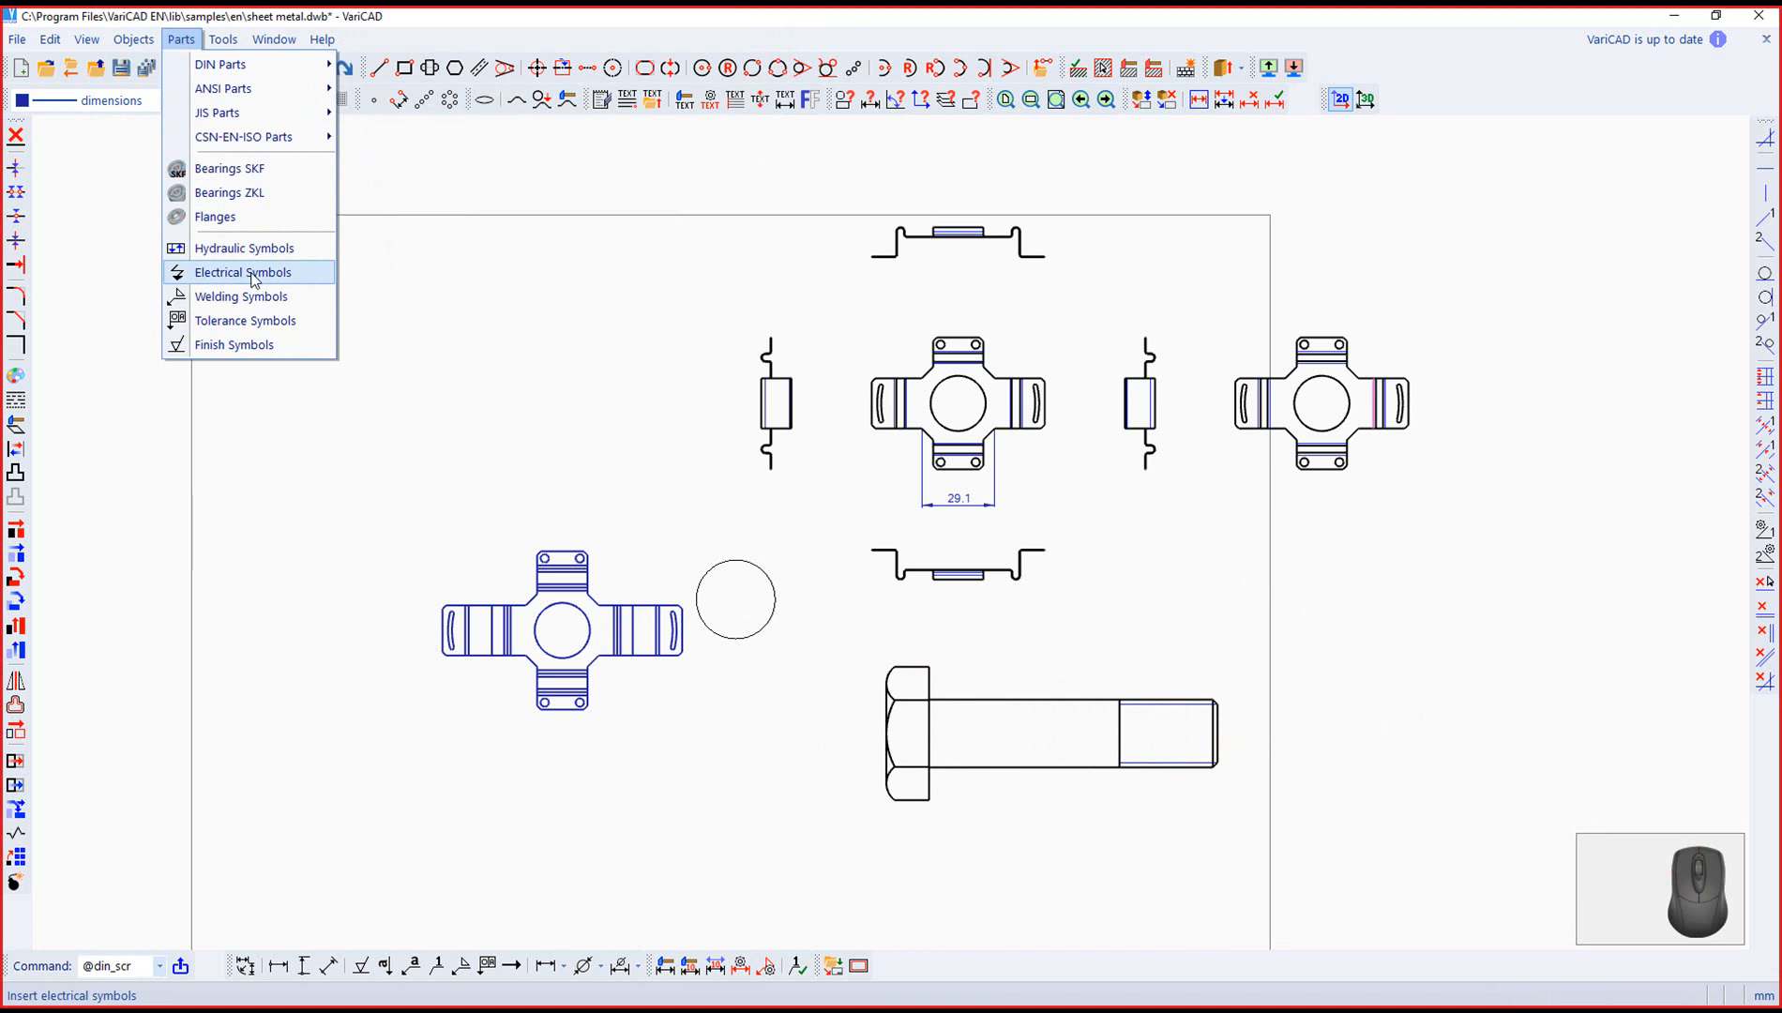
{"action": "left_click", "coordinate": [259, 250]}
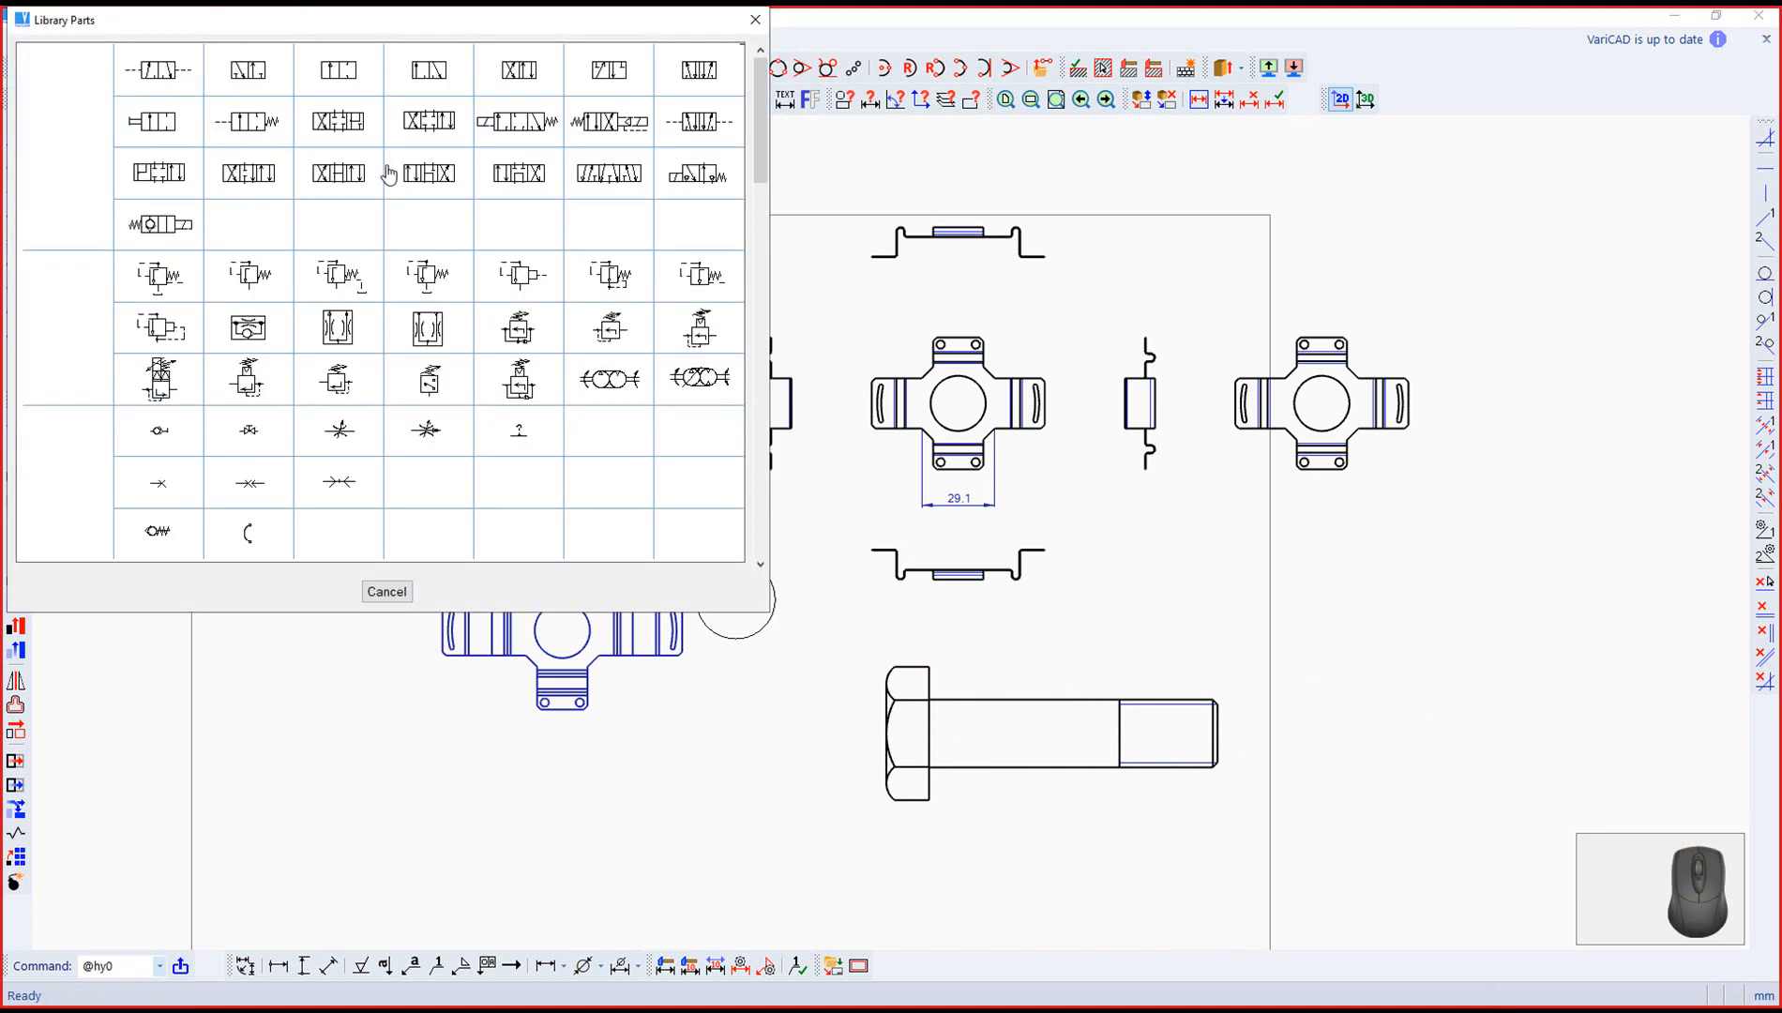
{"action": "left_click", "coordinate": [430, 164]}
{"action": "left_click", "coordinate": [315, 396]}
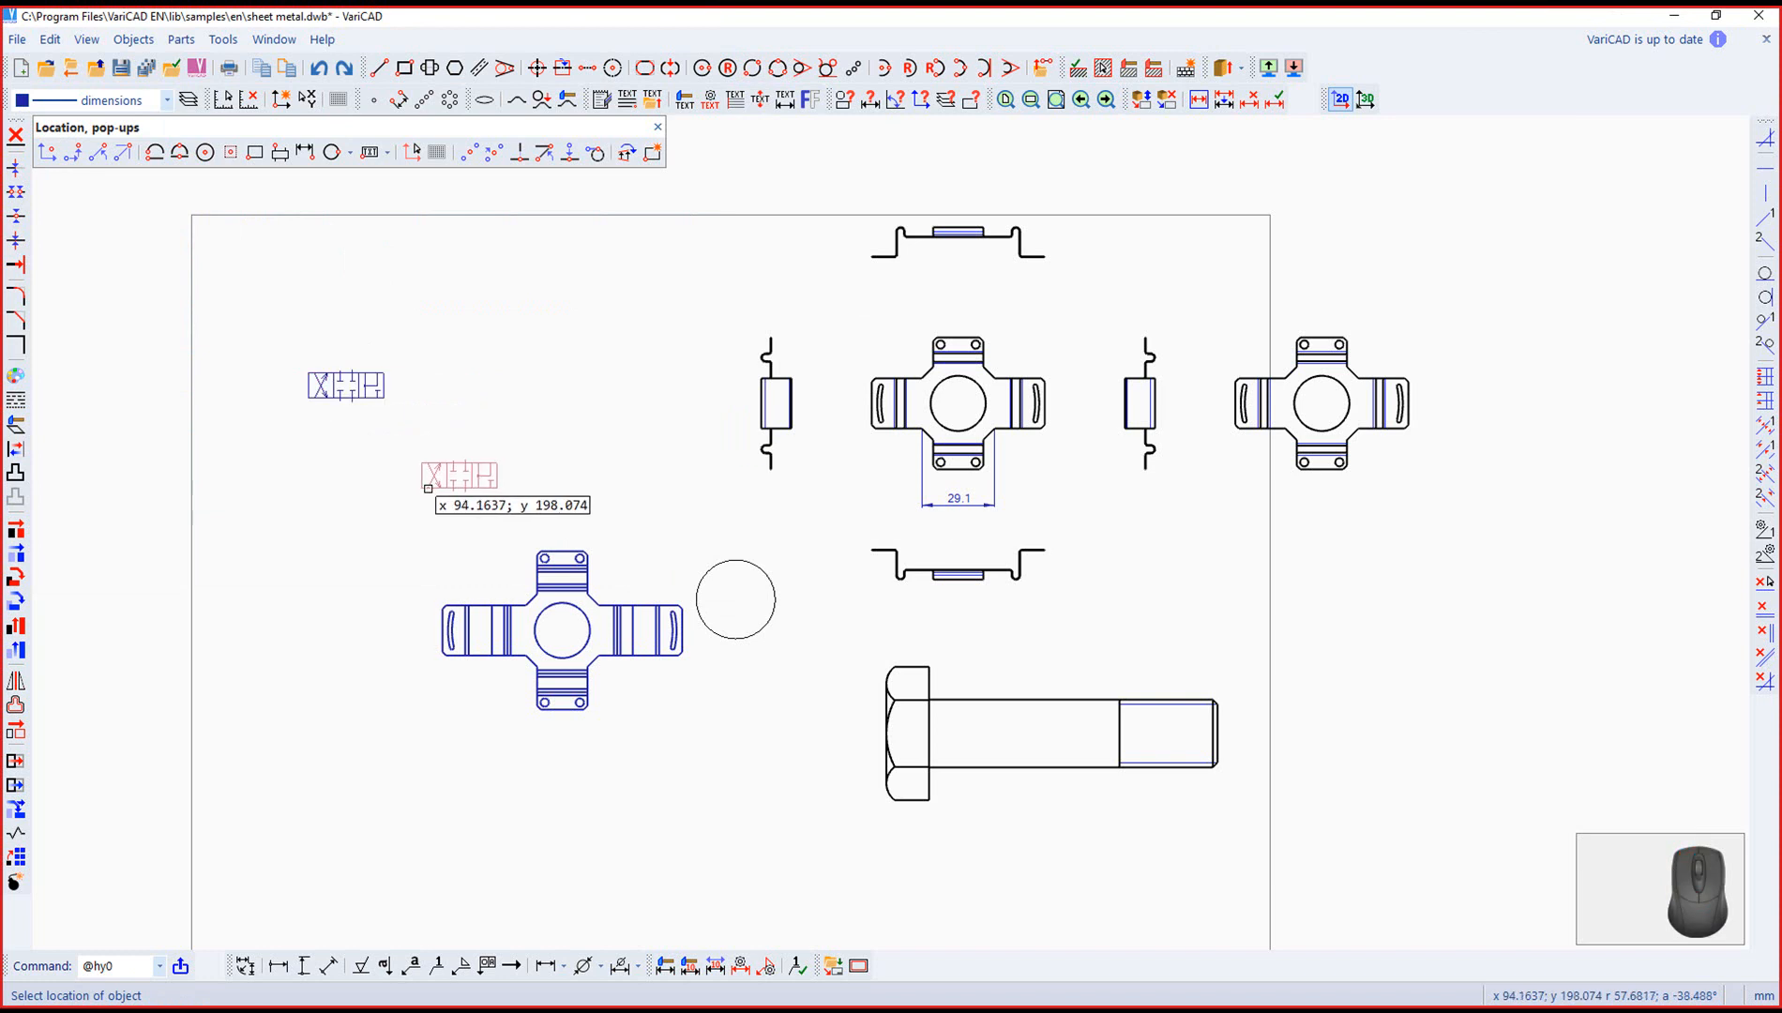
{"action": "key", "text": "Escape"}
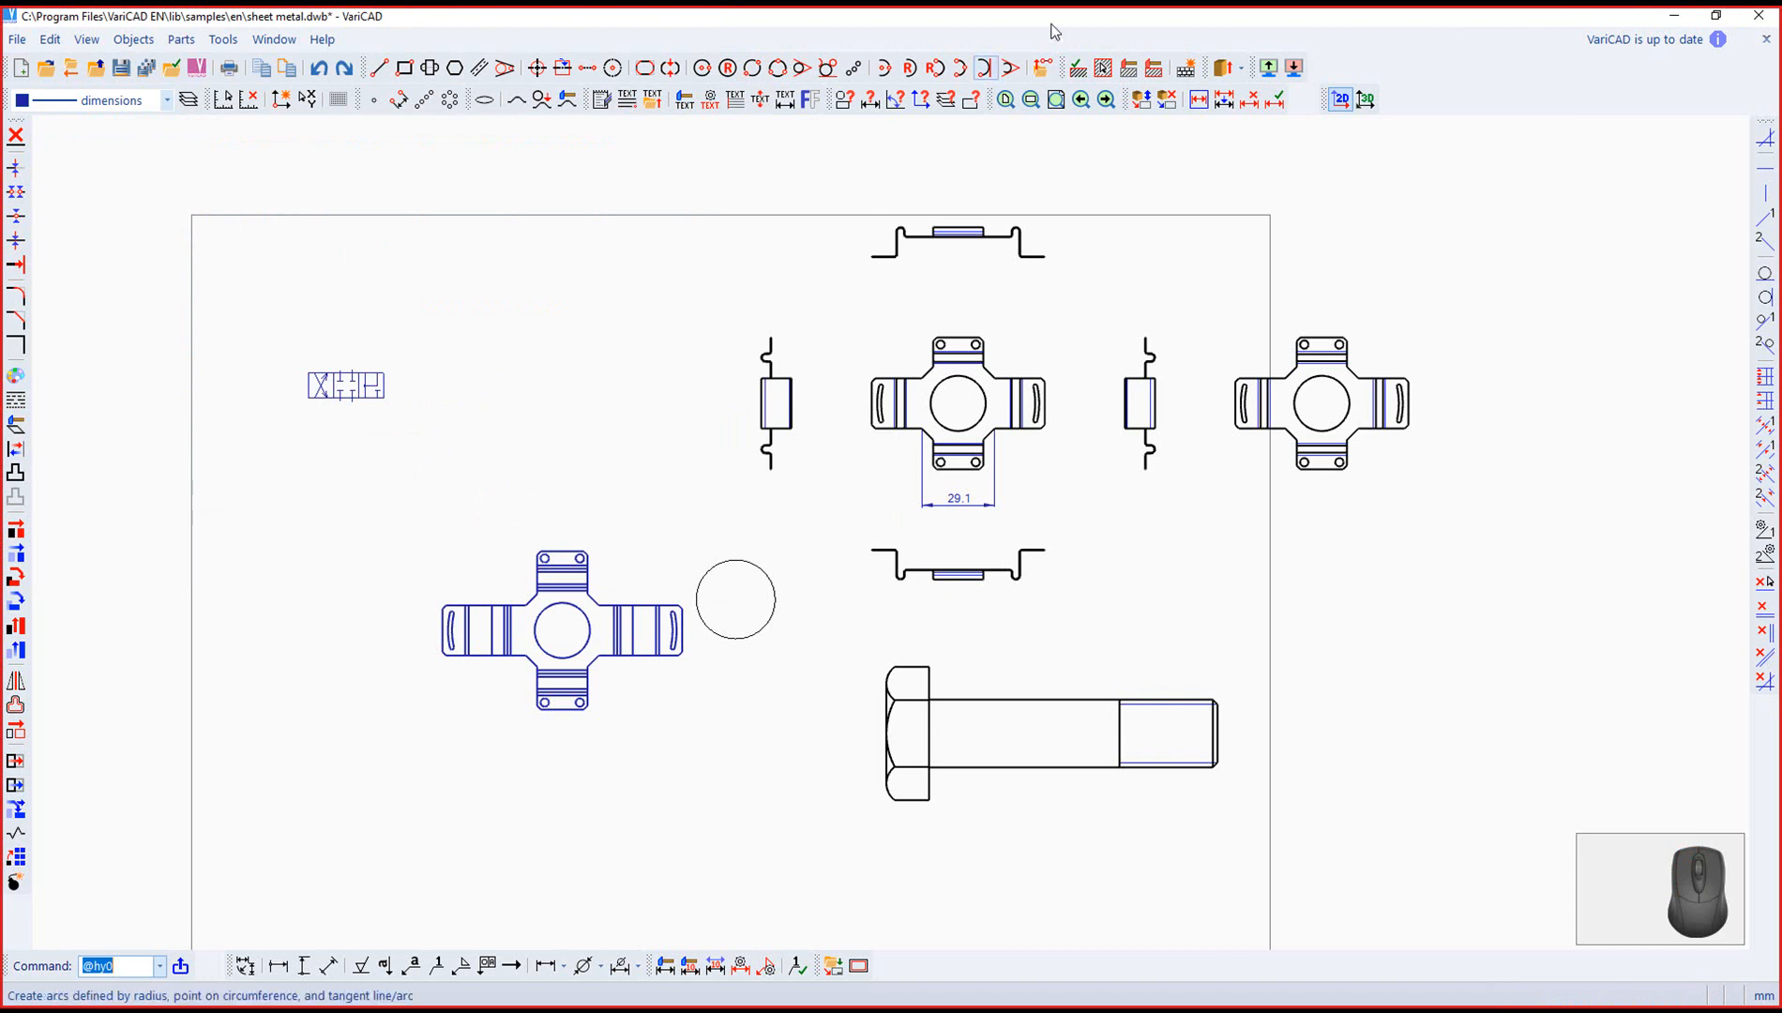
Step: Switch to the 3D model and choose a DIN EN ISO 15071 flanged screw, size M12 with a length of 80 mm
{"action": "left_click", "coordinate": [1367, 100]}
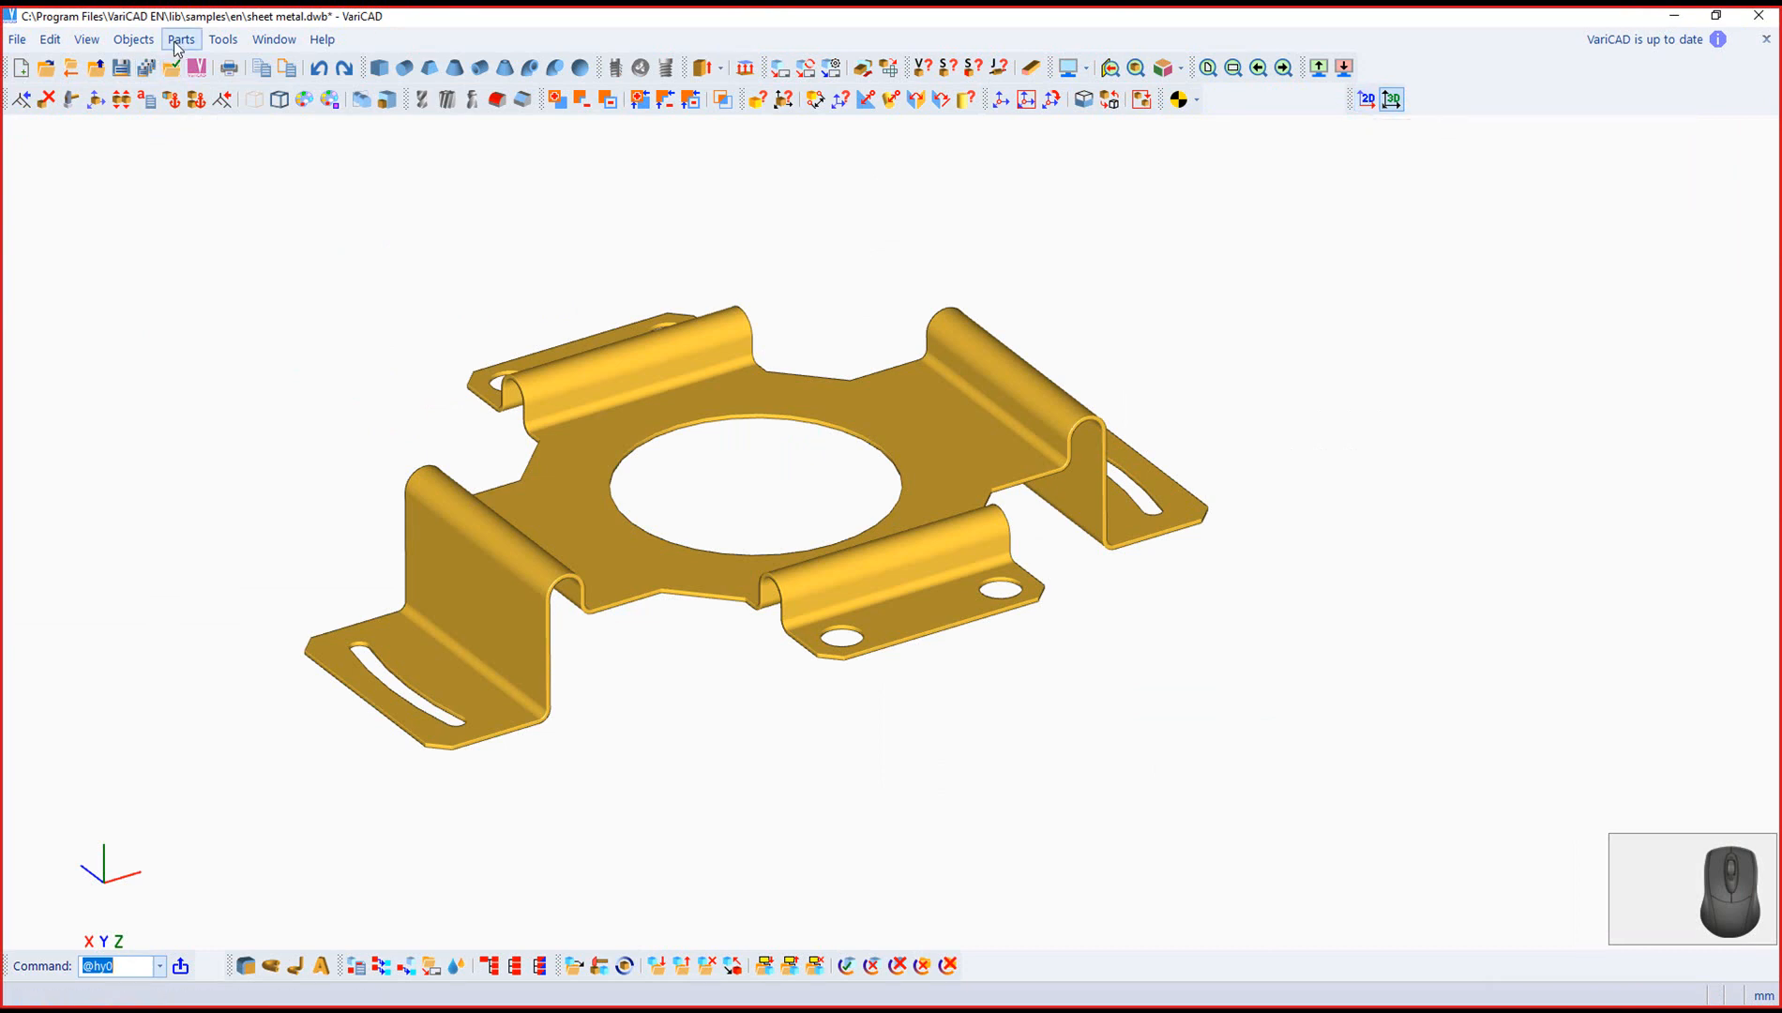
{"action": "left_click", "coordinate": [178, 40]}
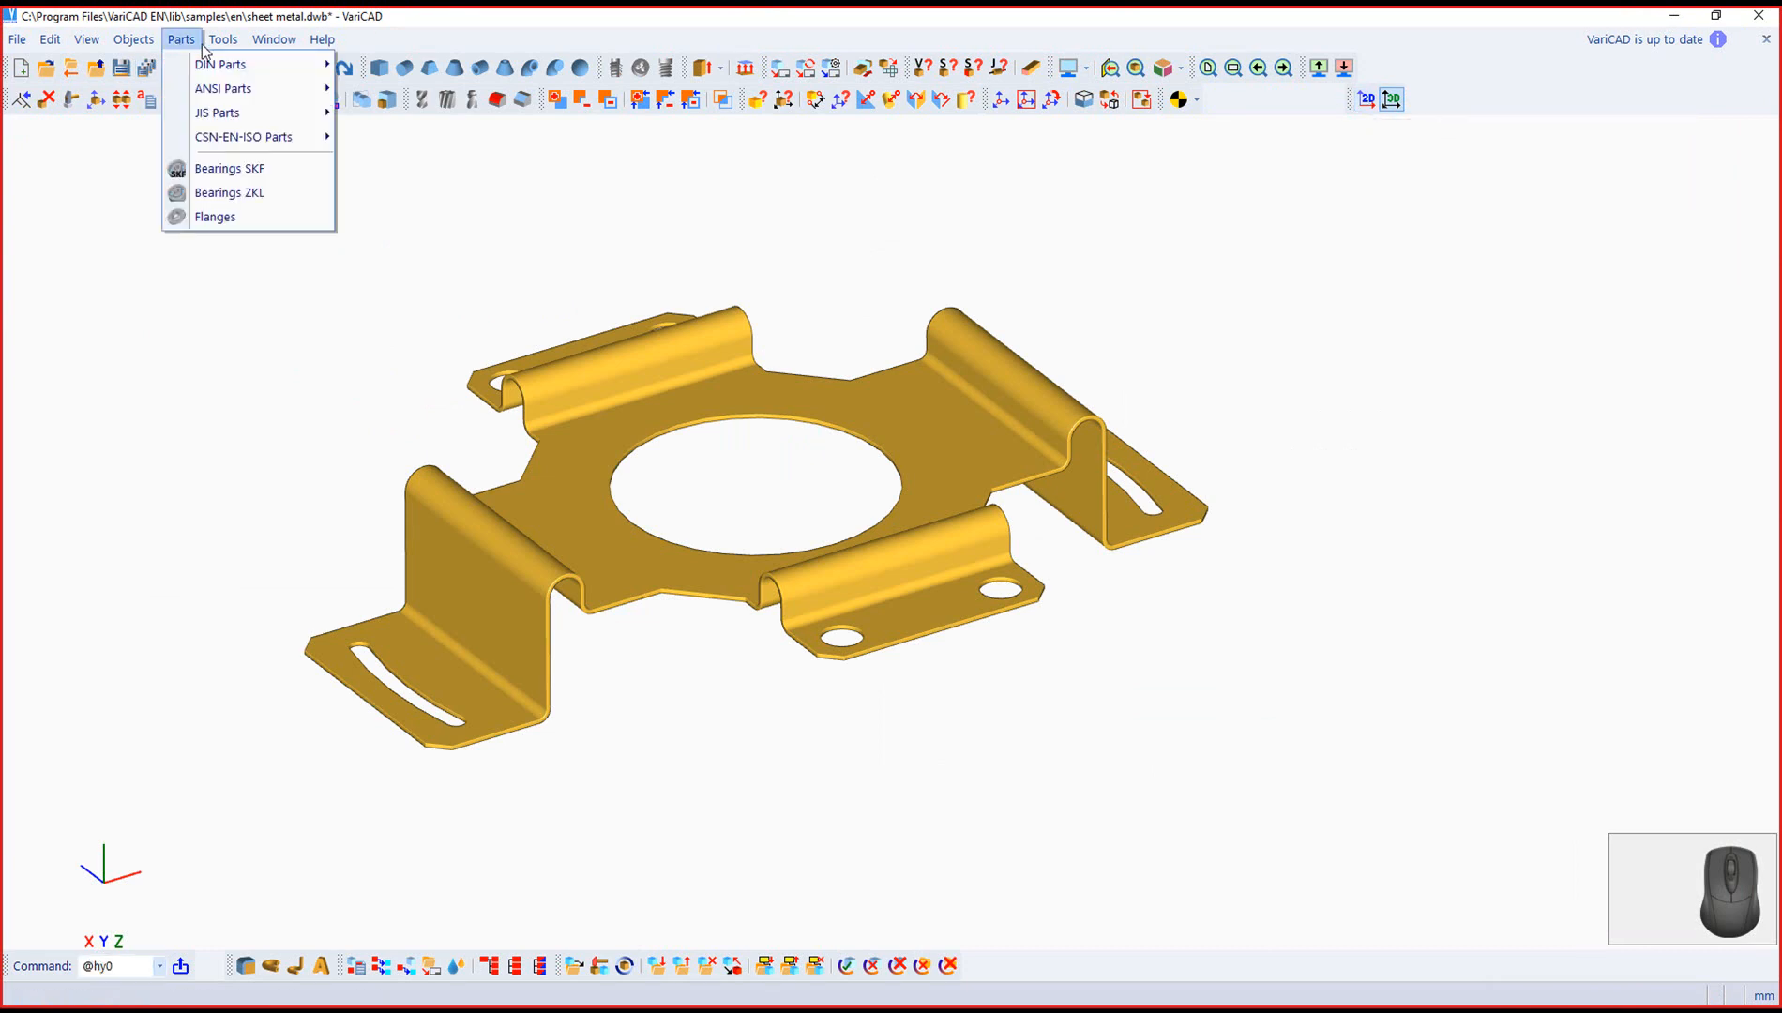
{"action": "mouse_move", "coordinate": [219, 67]}
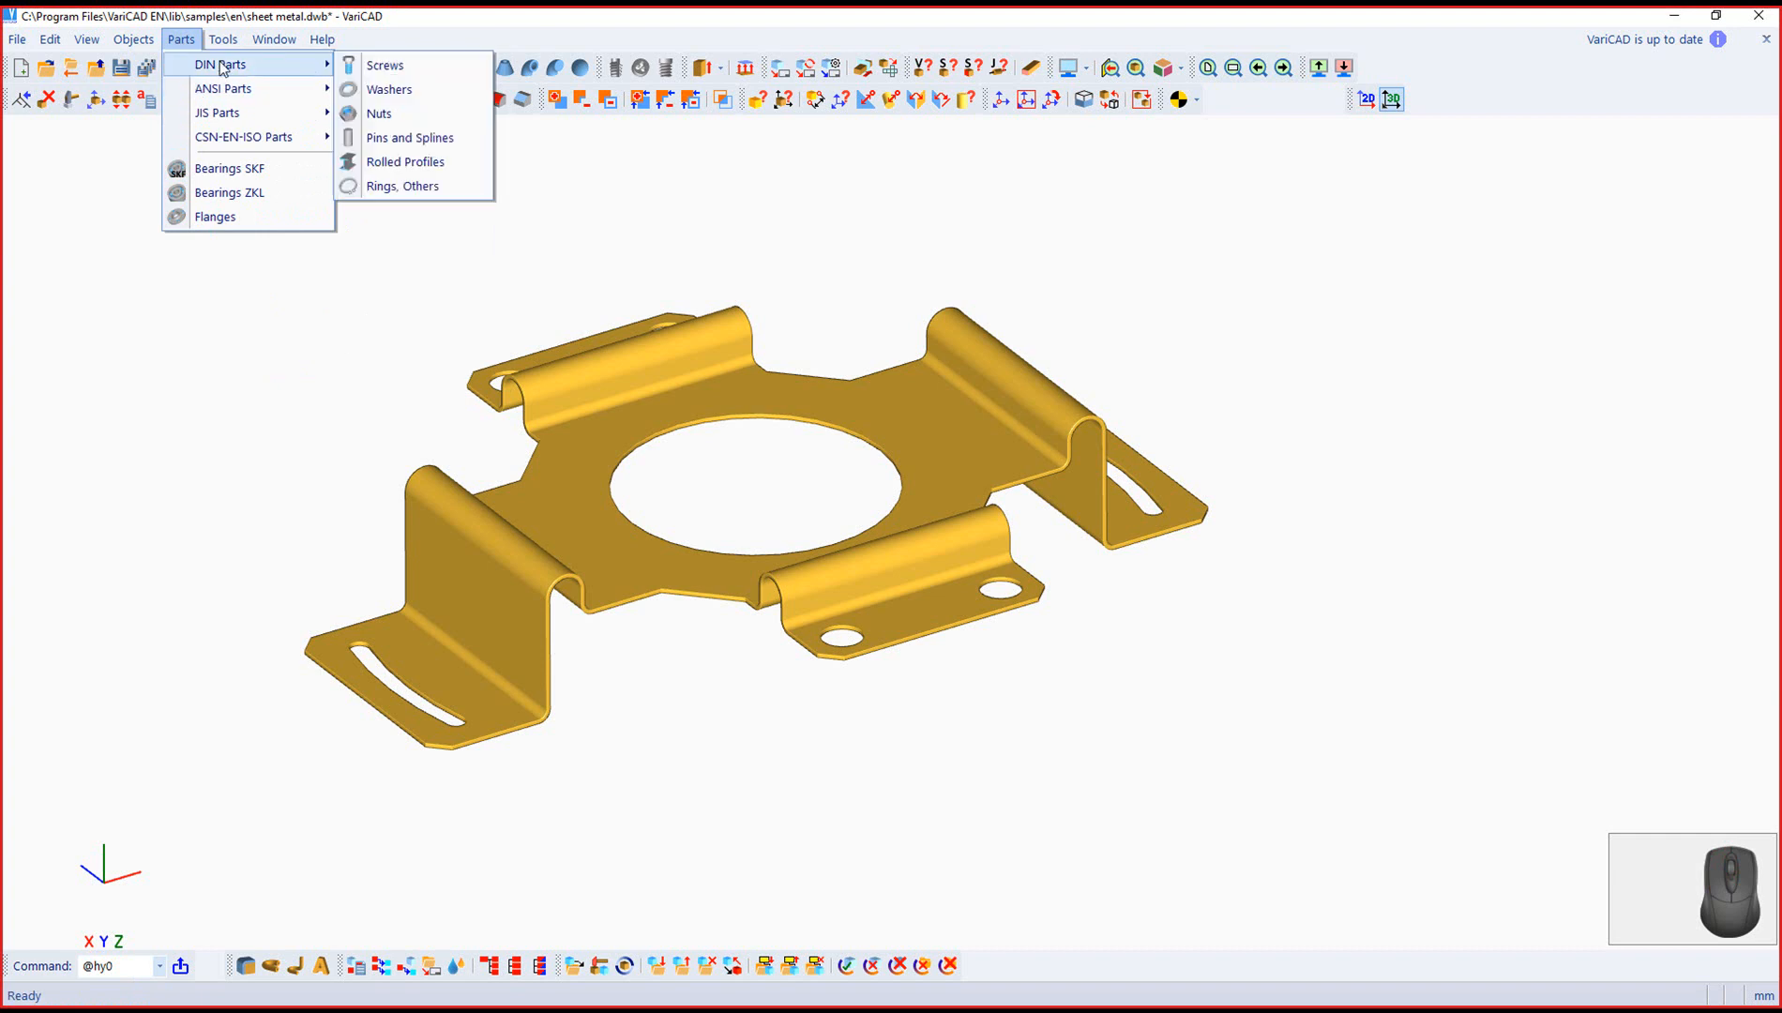
{"action": "left_click", "coordinate": [398, 65]}
{"action": "left_click", "coordinate": [319, 359]}
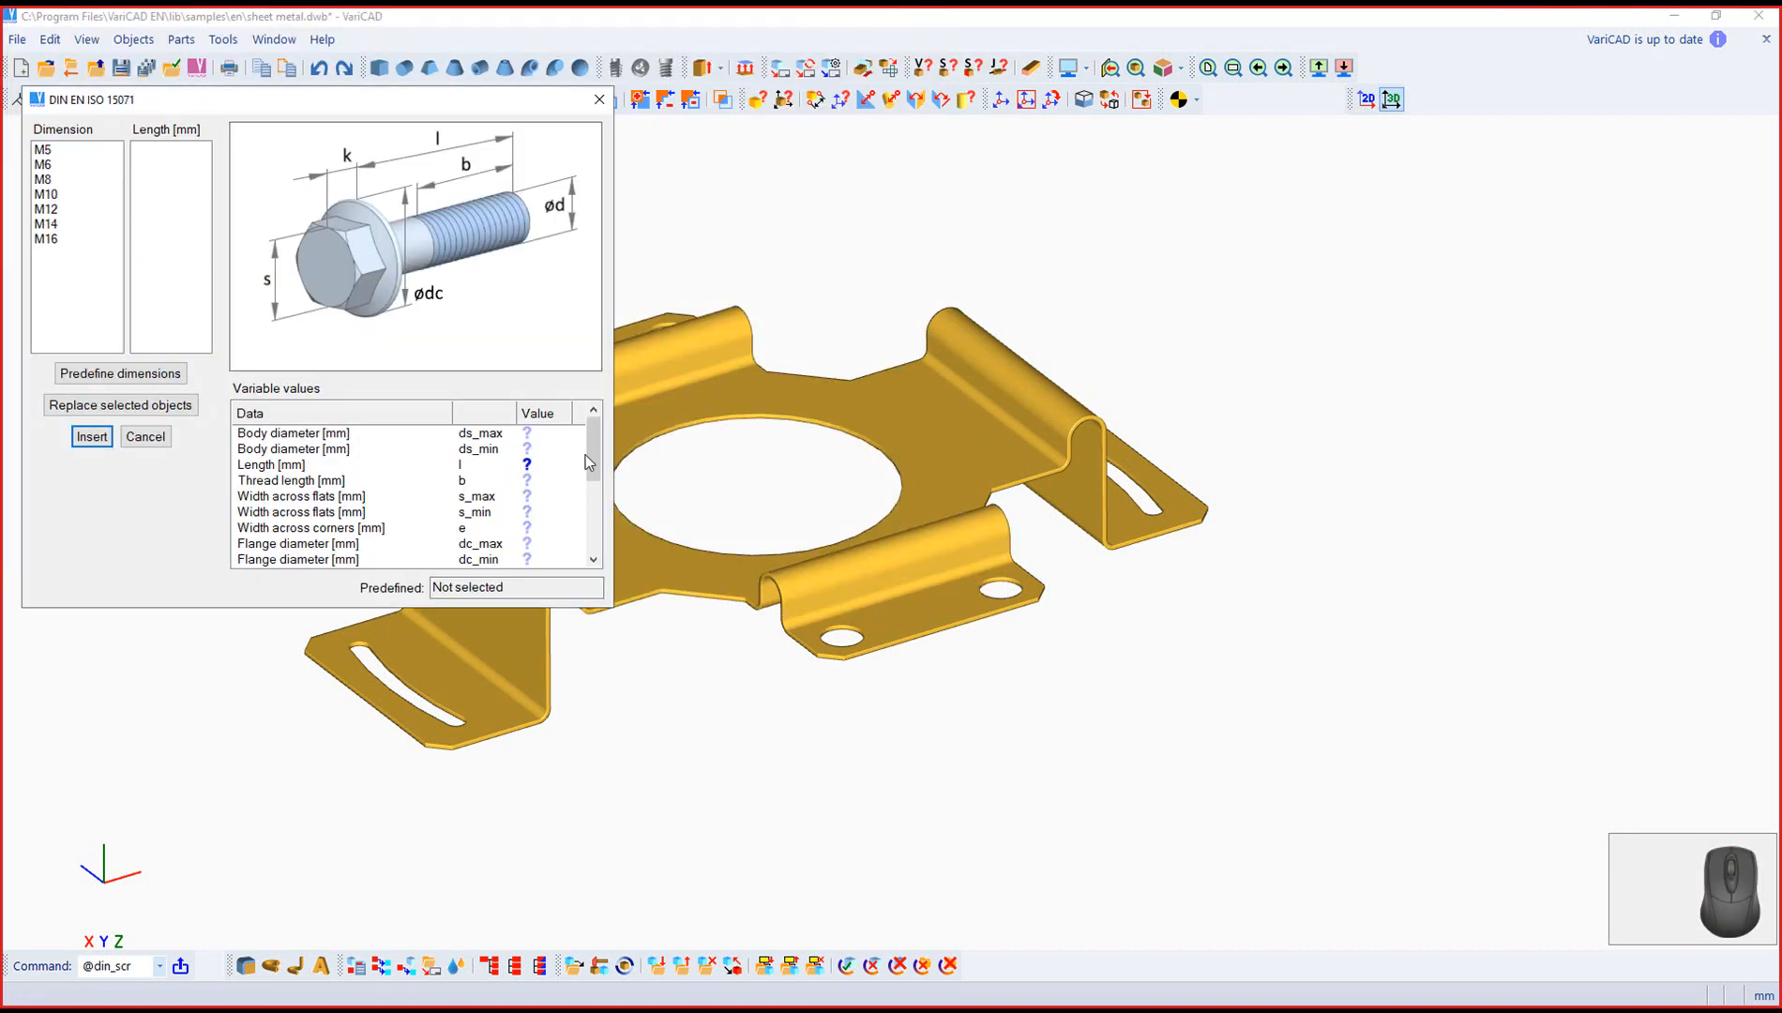
{"action": "left_click", "coordinate": [77, 209]}
{"action": "left_click", "coordinate": [141, 253]}
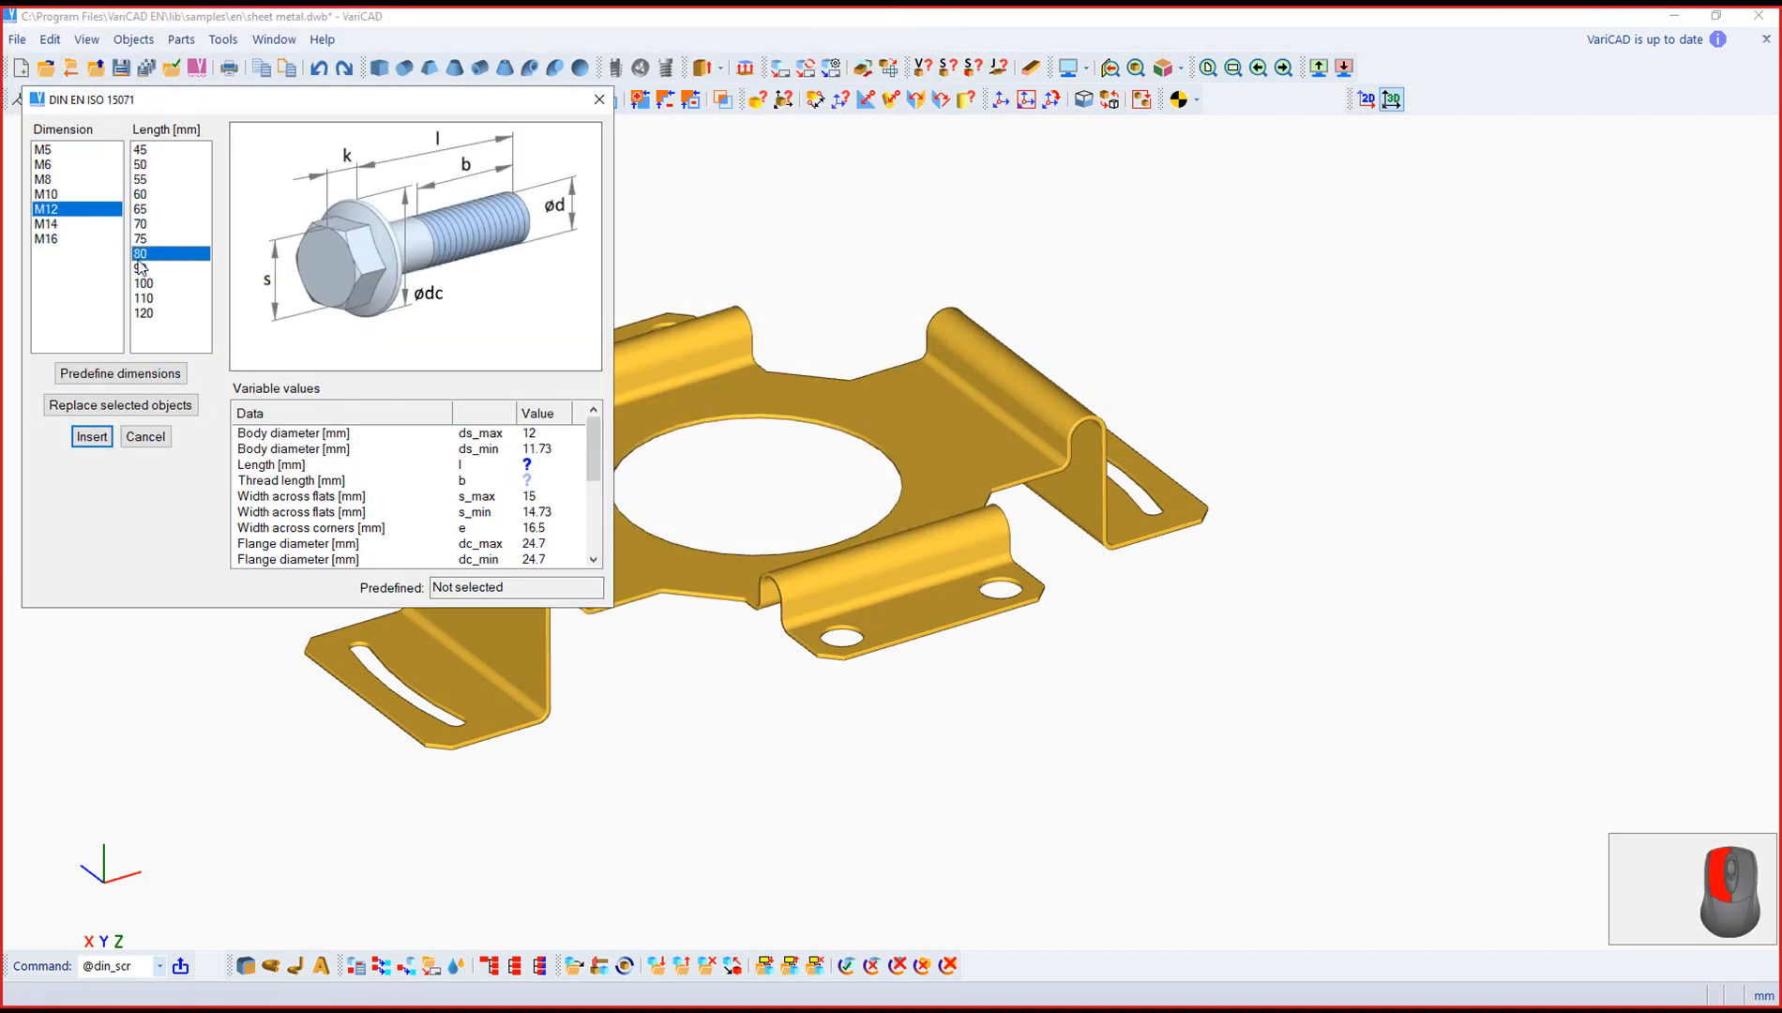
Step: Insert the screw at its default location beside the sheet metal part and inspect it in the model
{"action": "left_click", "coordinate": [92, 437]}
{"action": "scroll", "coordinate": [749, 458], "scroll_direction": "down", "scroll_amount": 5}
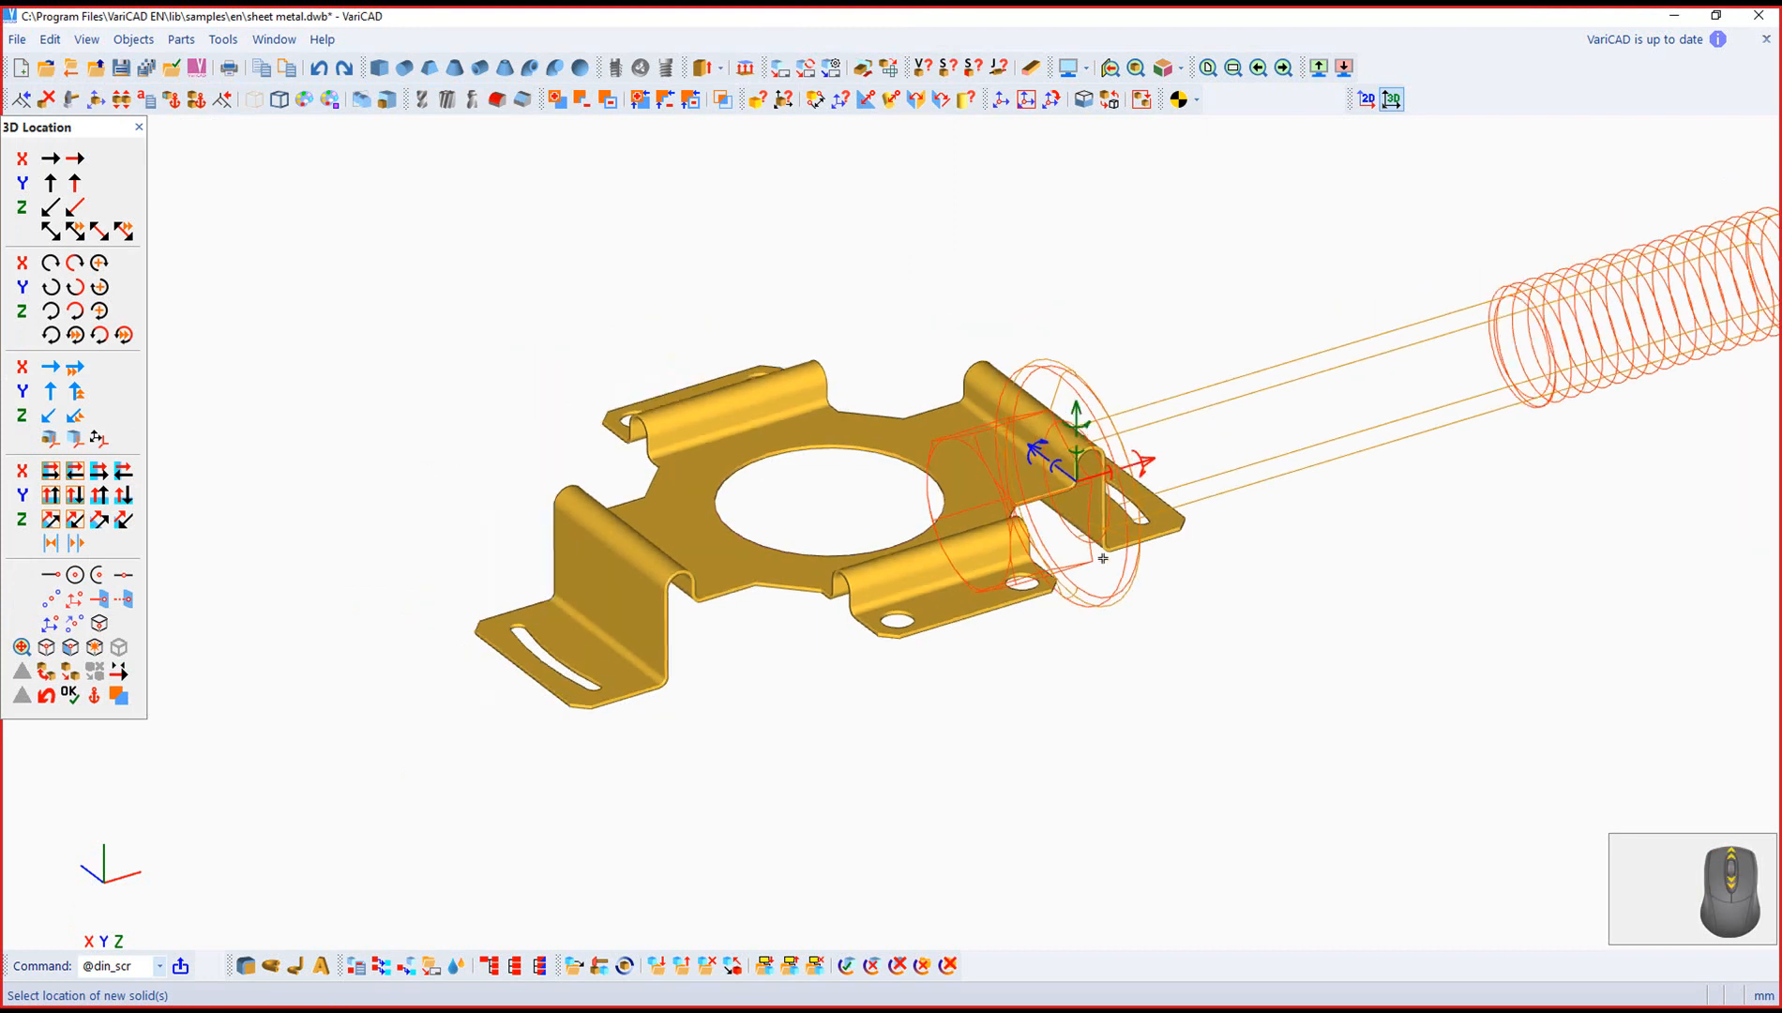
{"action": "right_click", "coordinate": [1071, 572]}
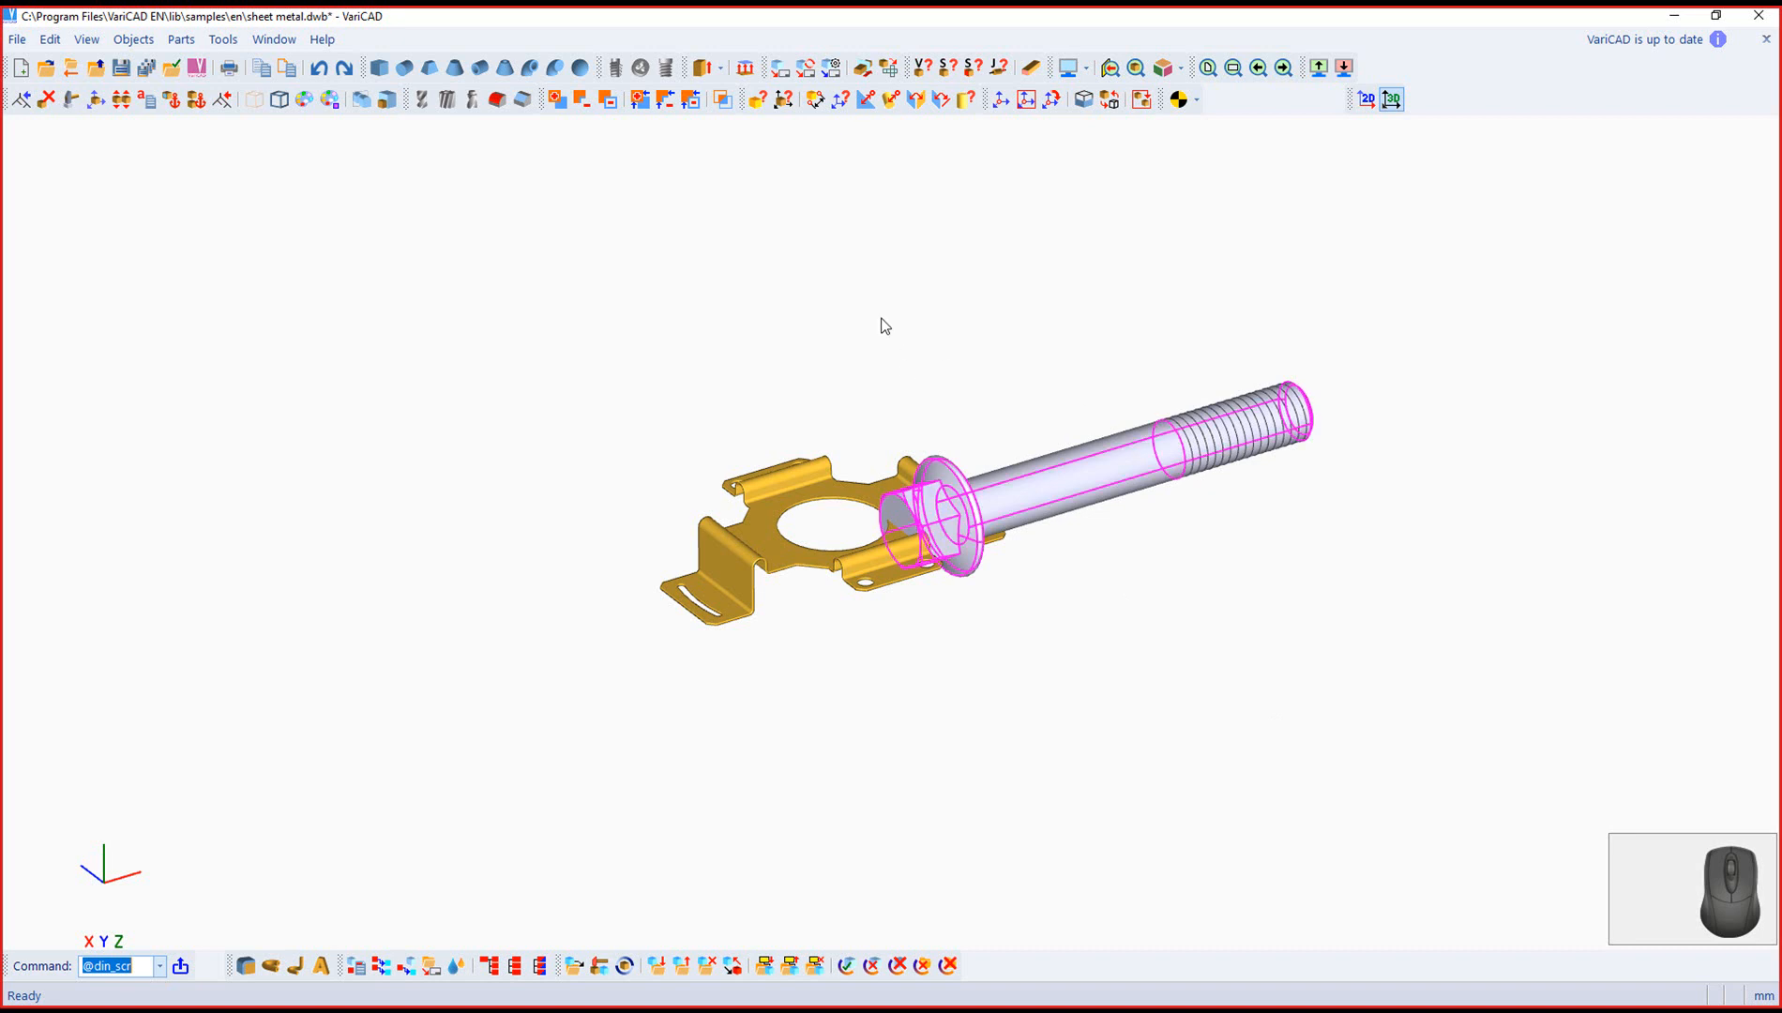
{"action": "scroll", "coordinate": [843, 328], "scroll_direction": "up", "scroll_amount": 1}
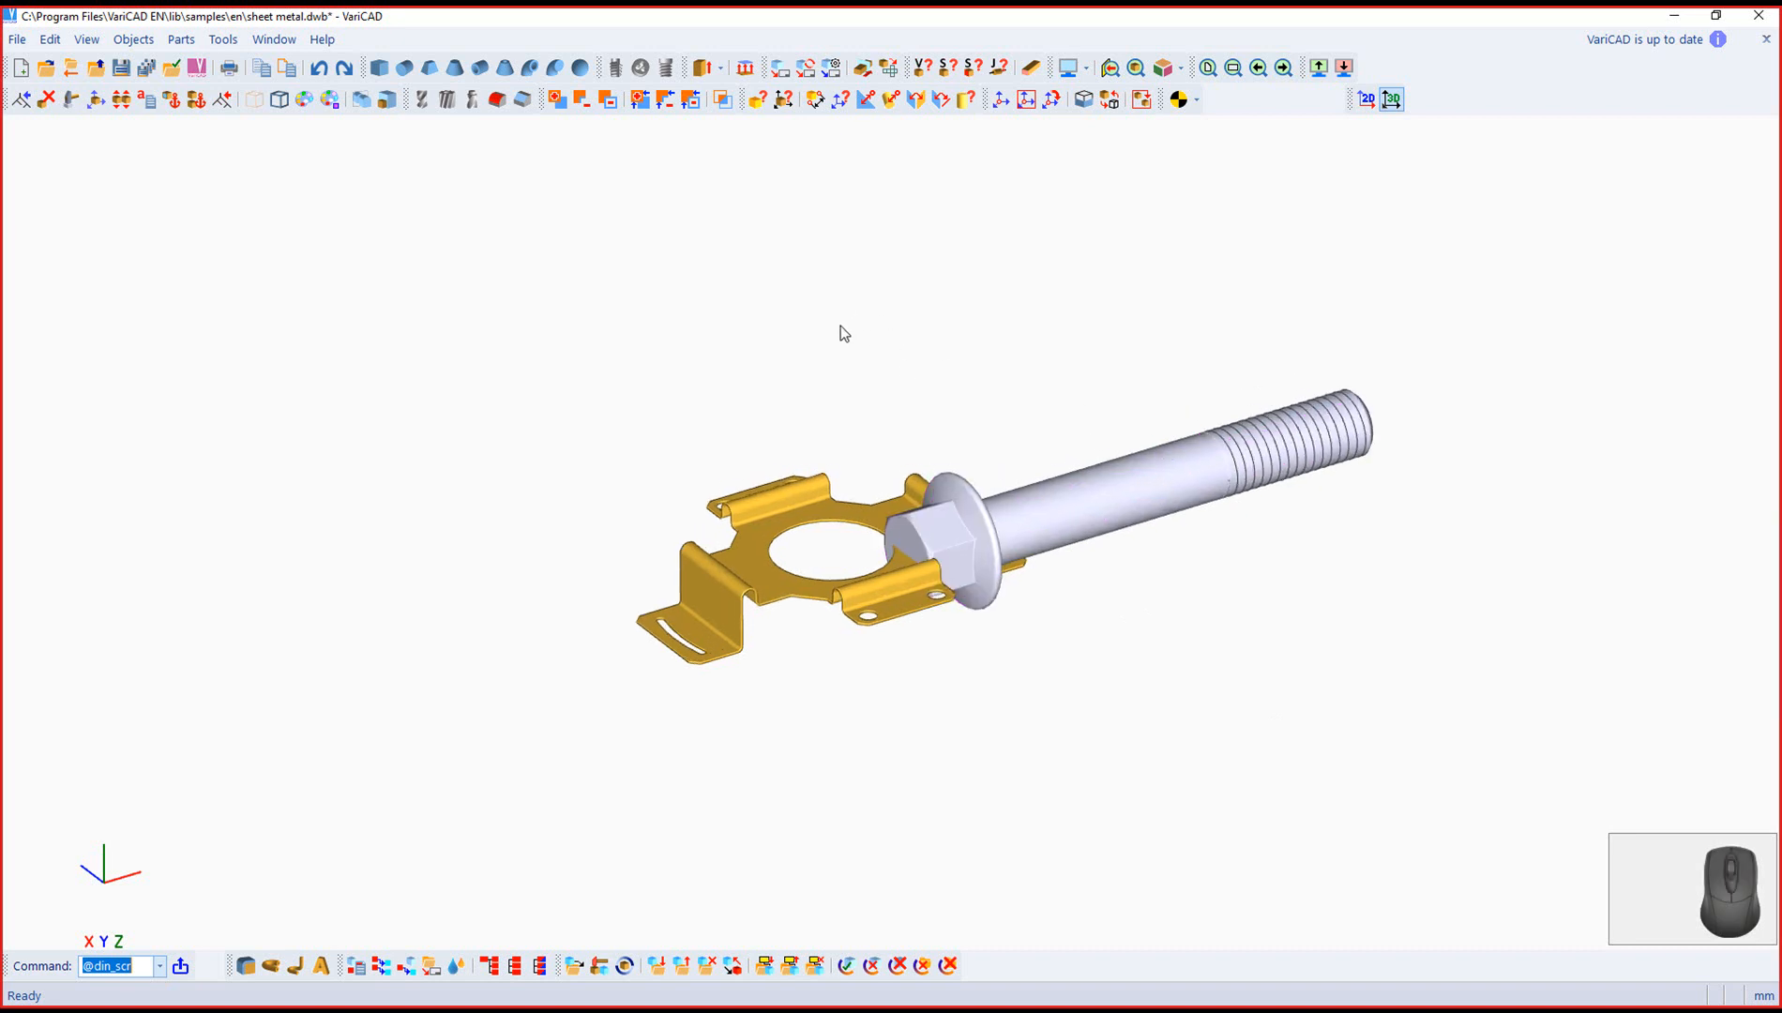
{"action": "scroll", "coordinate": [821, 369], "scroll_direction": "up", "scroll_amount": 1}
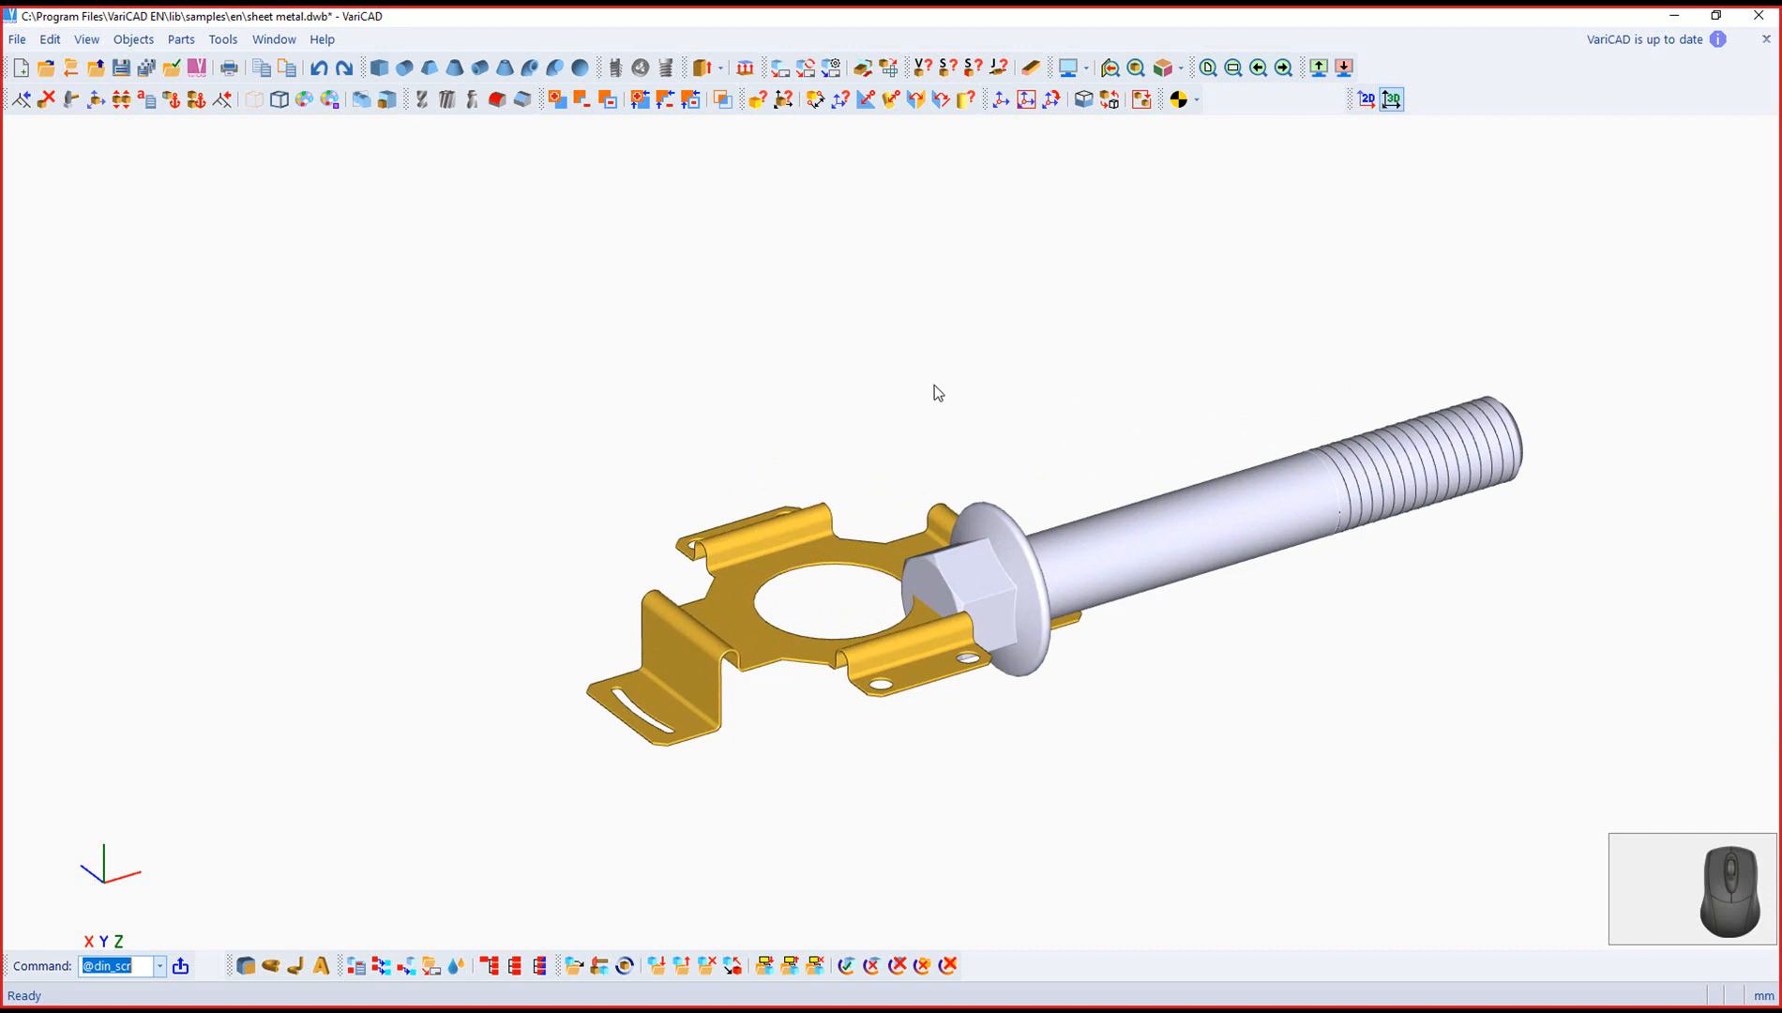
{"action": "right_click_drag", "start_coordinate": [1014, 370], "coordinate": [982, 499]}
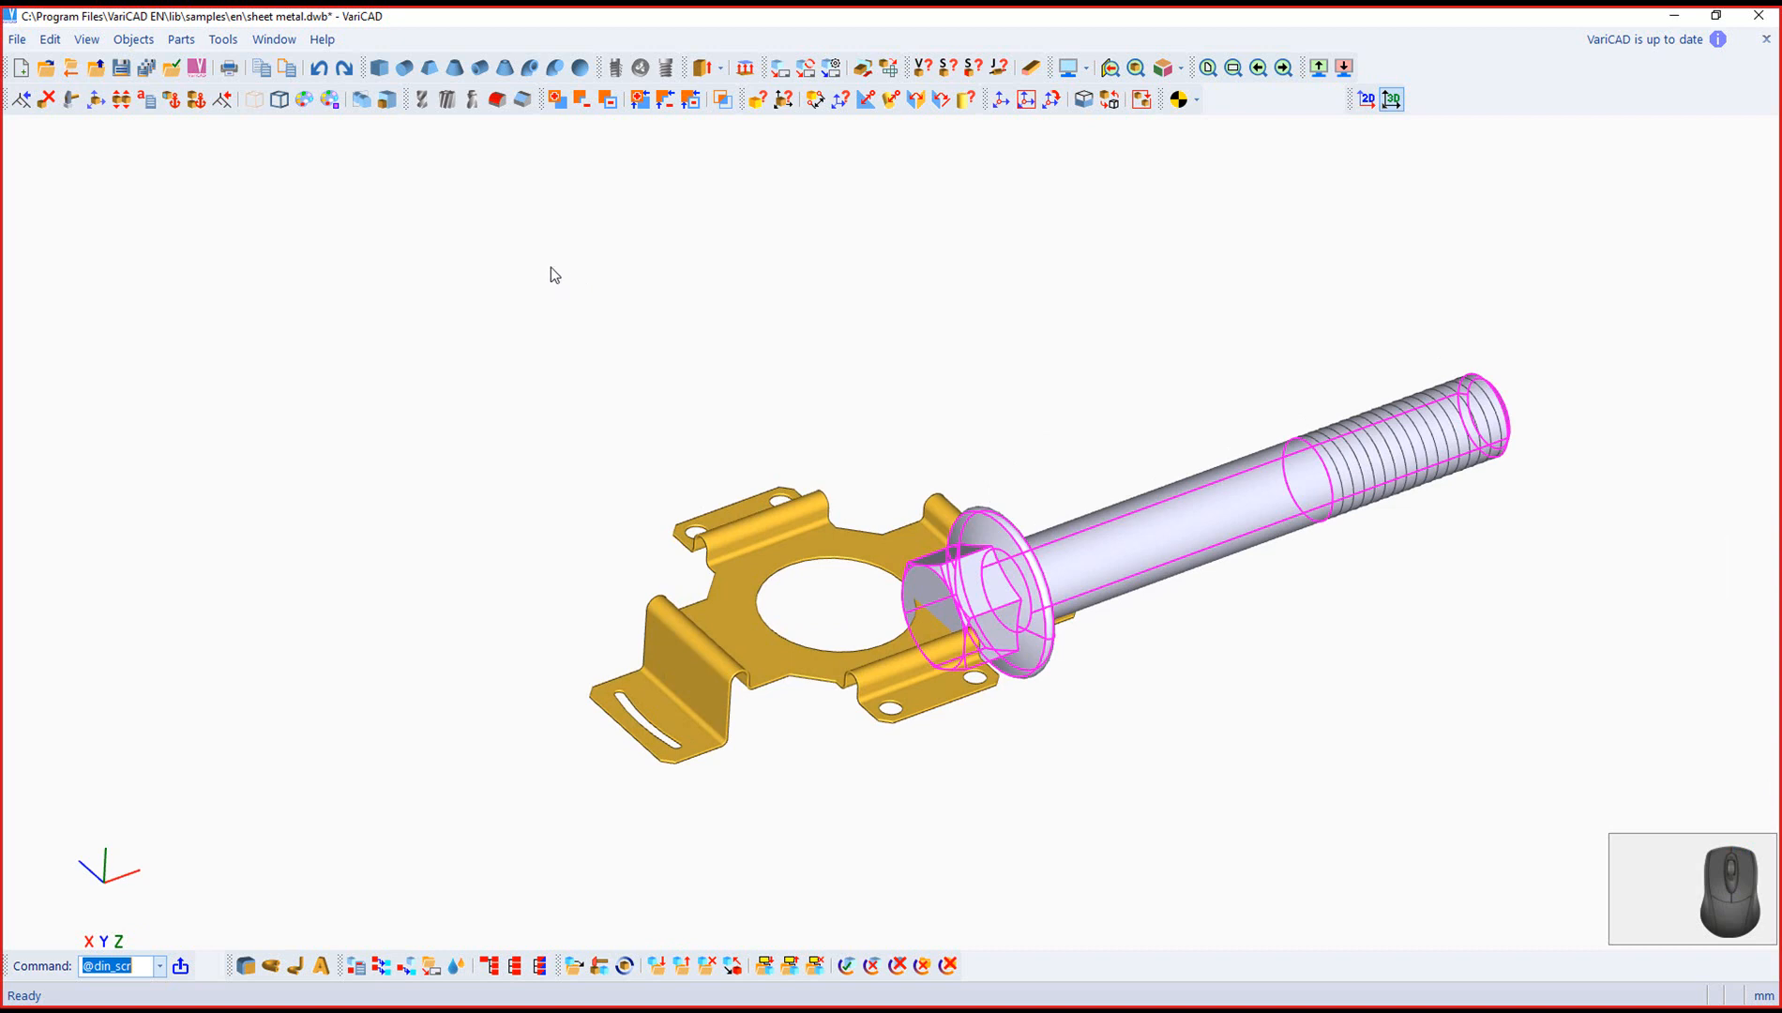
Step: Close the sheet metal document
{"action": "left_click", "coordinate": [16, 39]}
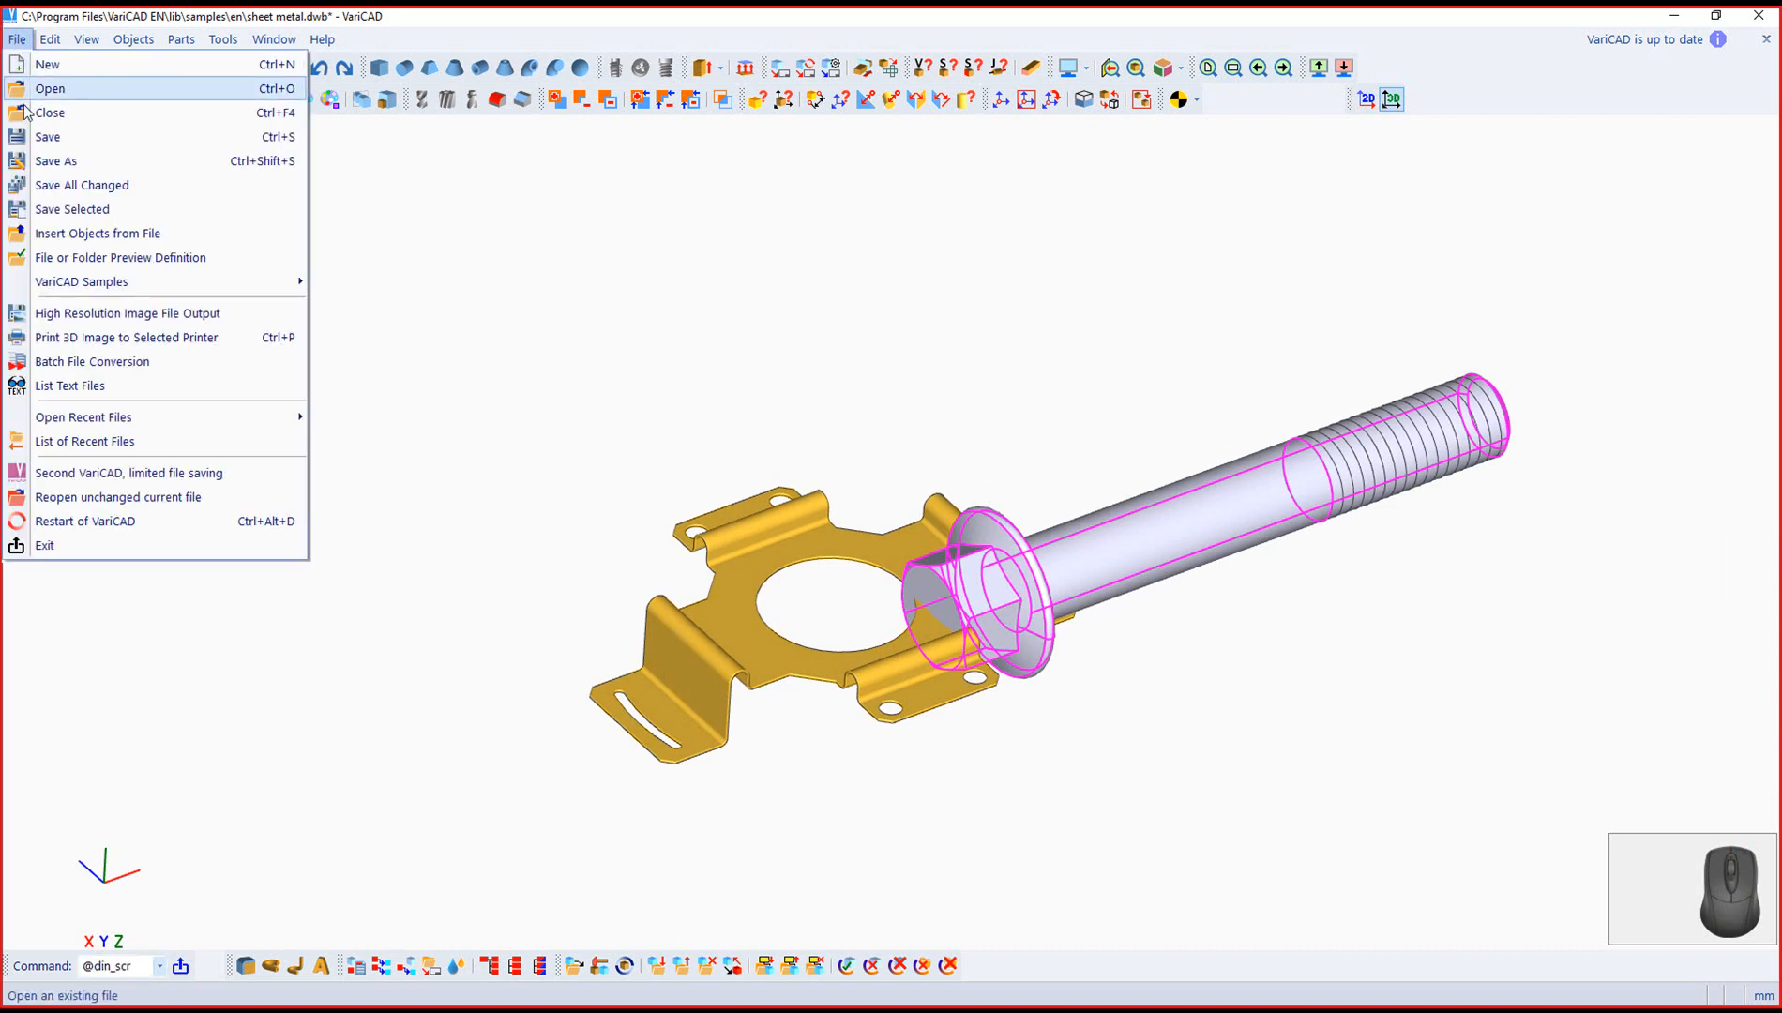
{"action": "left_click", "coordinate": [52, 112]}
{"action": "left_click", "coordinate": [296, 156]}
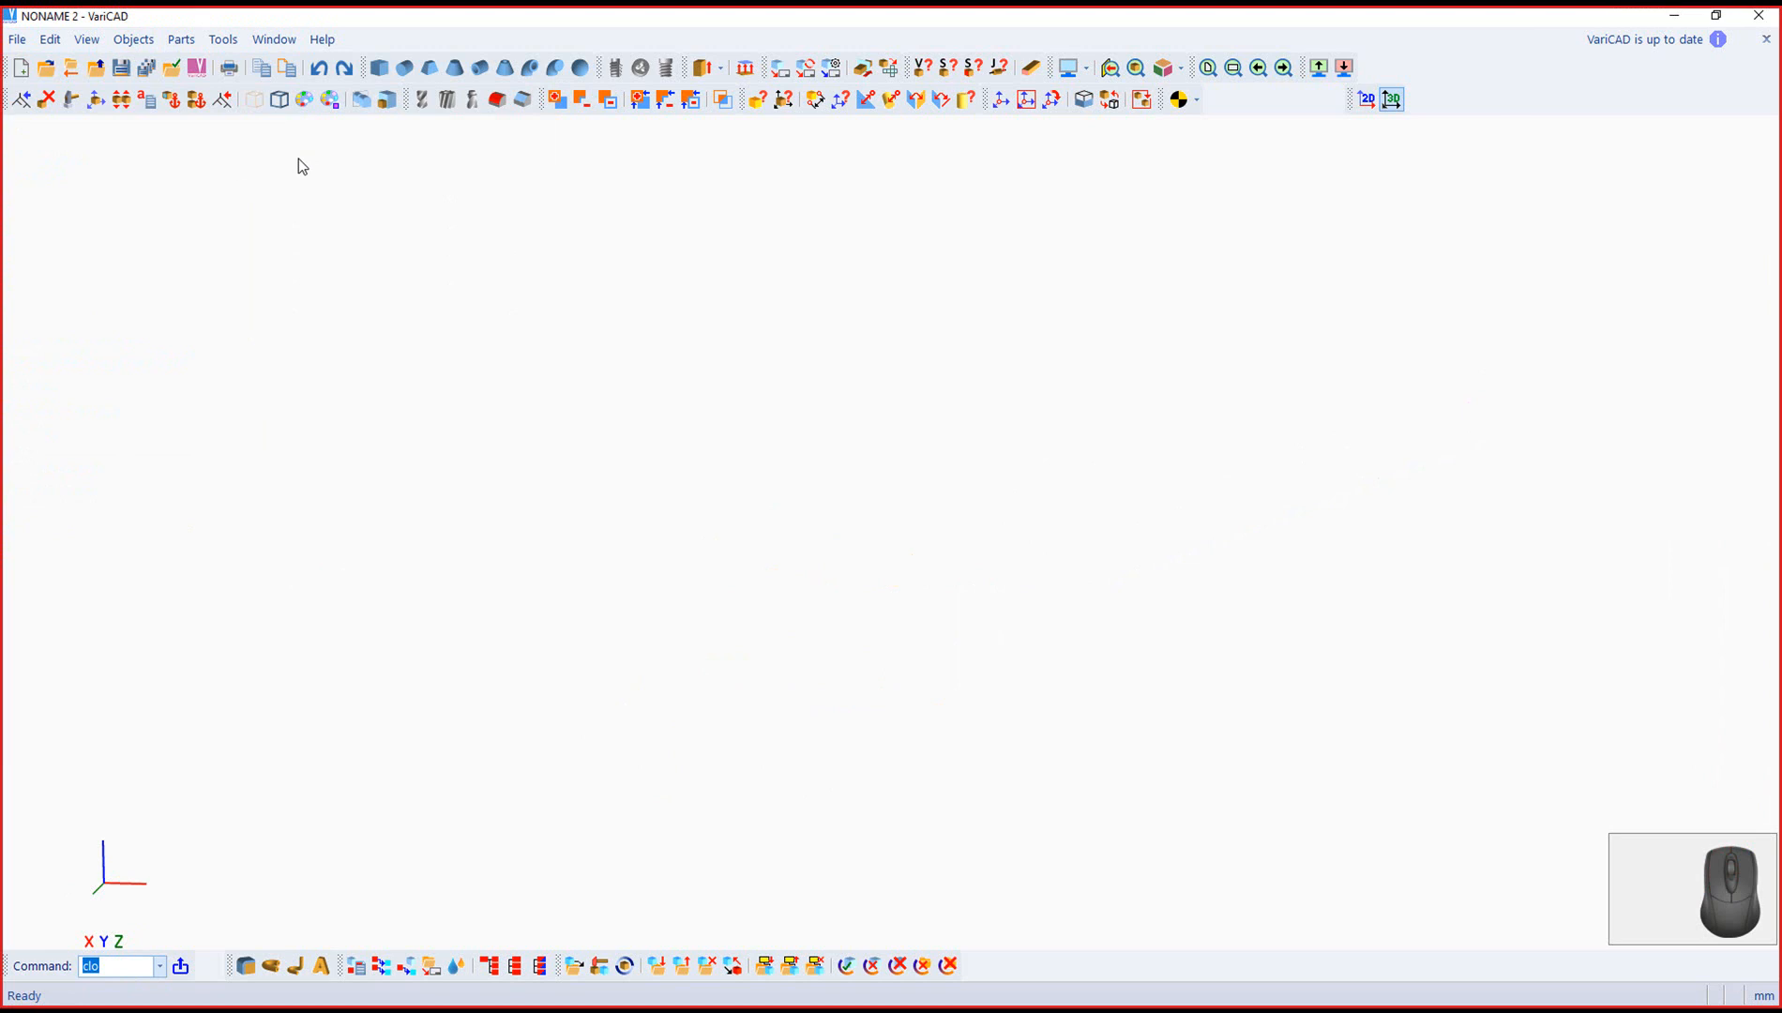
{"action": "left_click", "coordinate": [274, 38]}
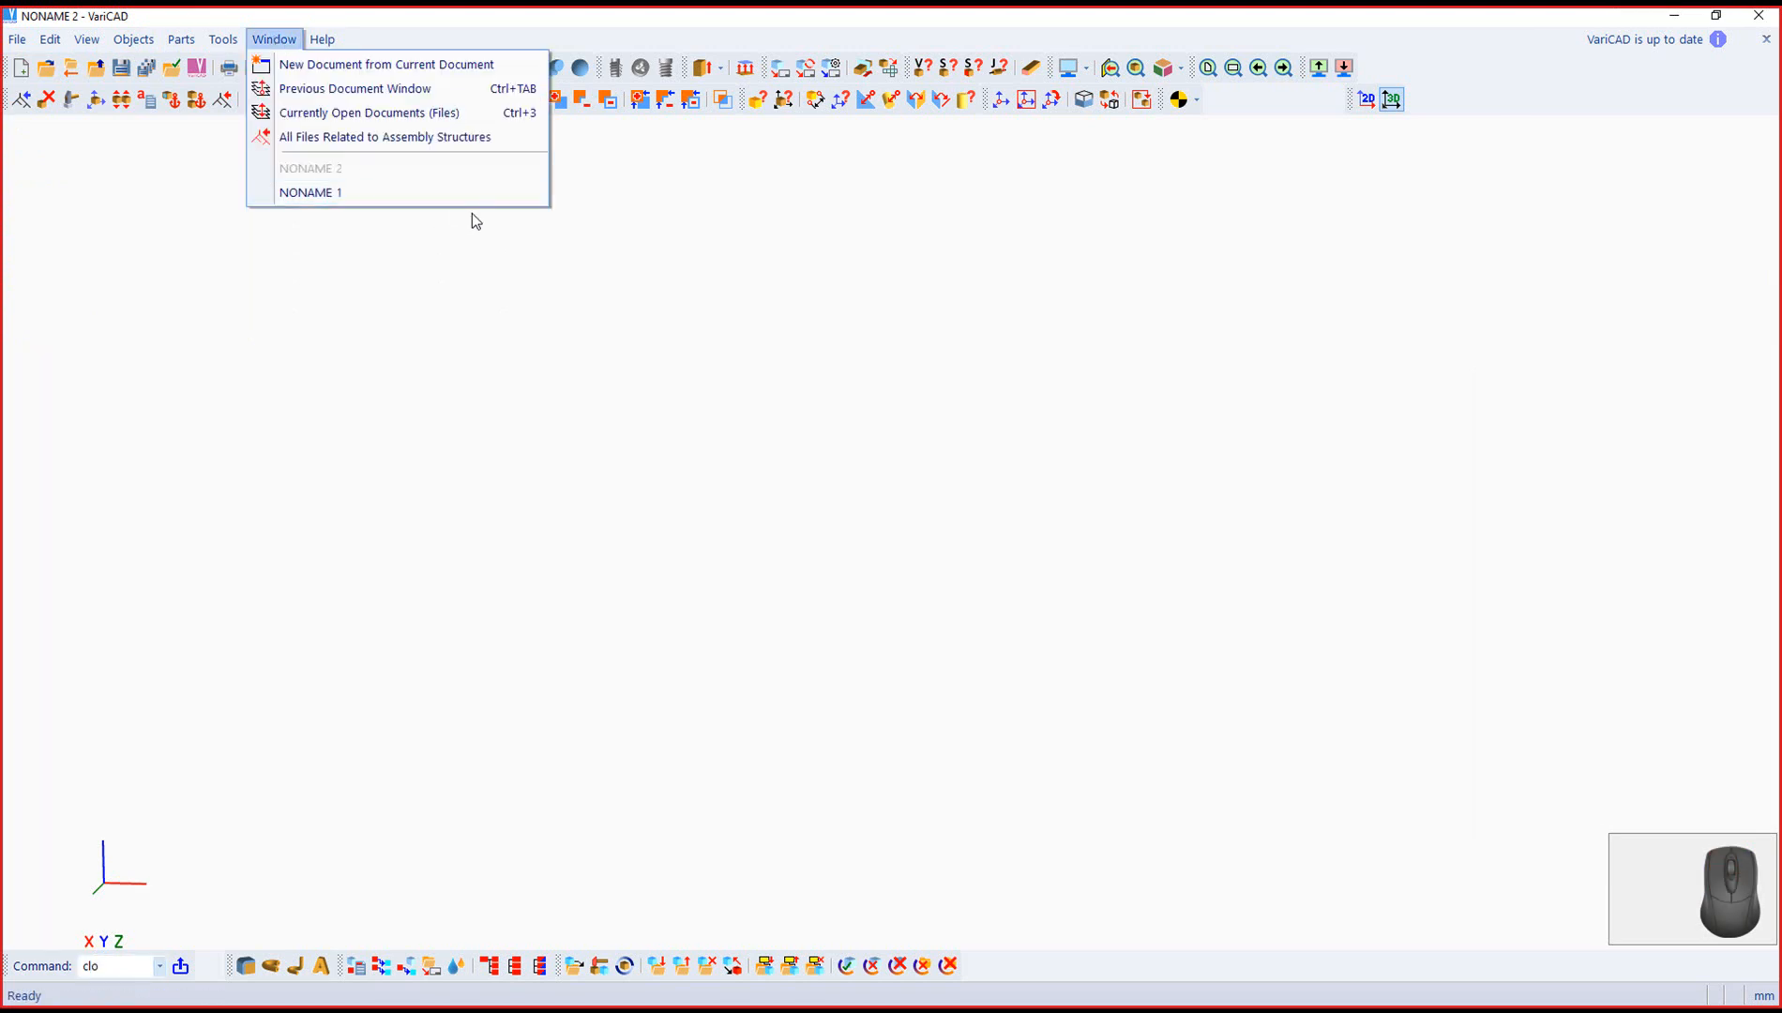
{"action": "key", "text": "Escape"}
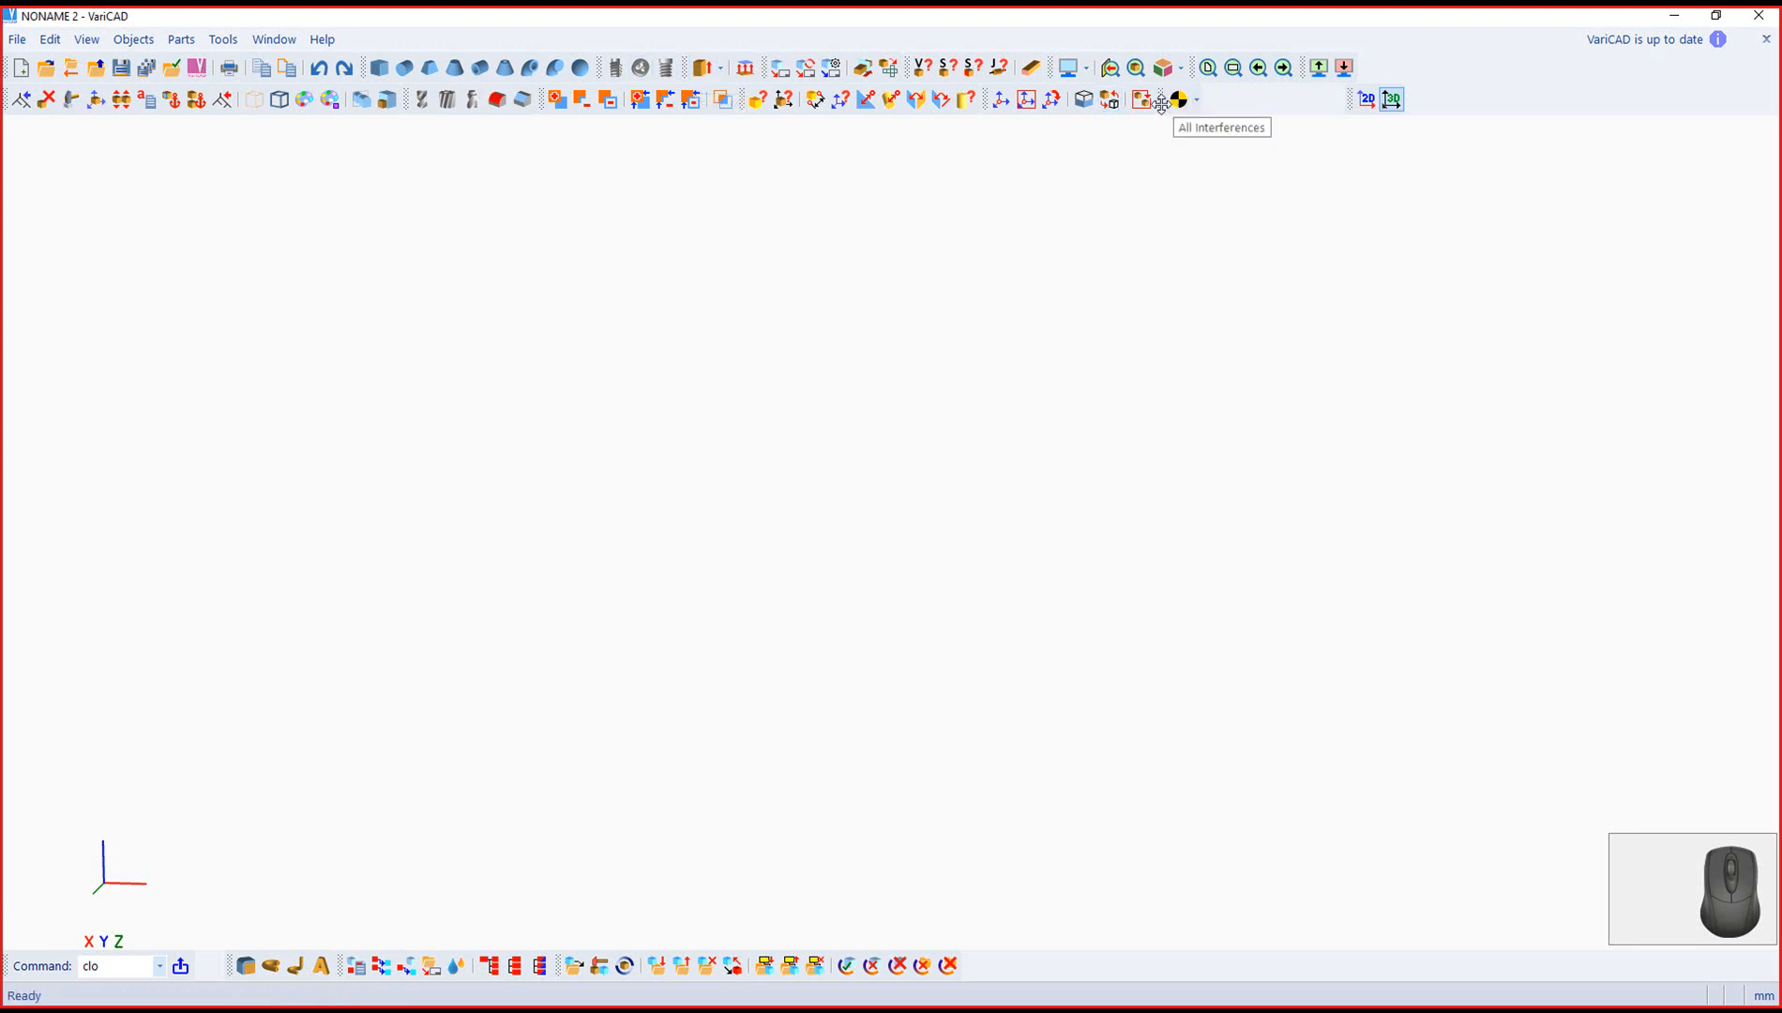
{"action": "mouse_move", "coordinate": [1160, 103]}
{"action": "left_mouse_down"}
{"action": "mouse_move", "coordinate": [1104, 246]}
{"action": "mouse_move", "coordinate": [1171, 91]}
{"action": "left_mouse_up"}
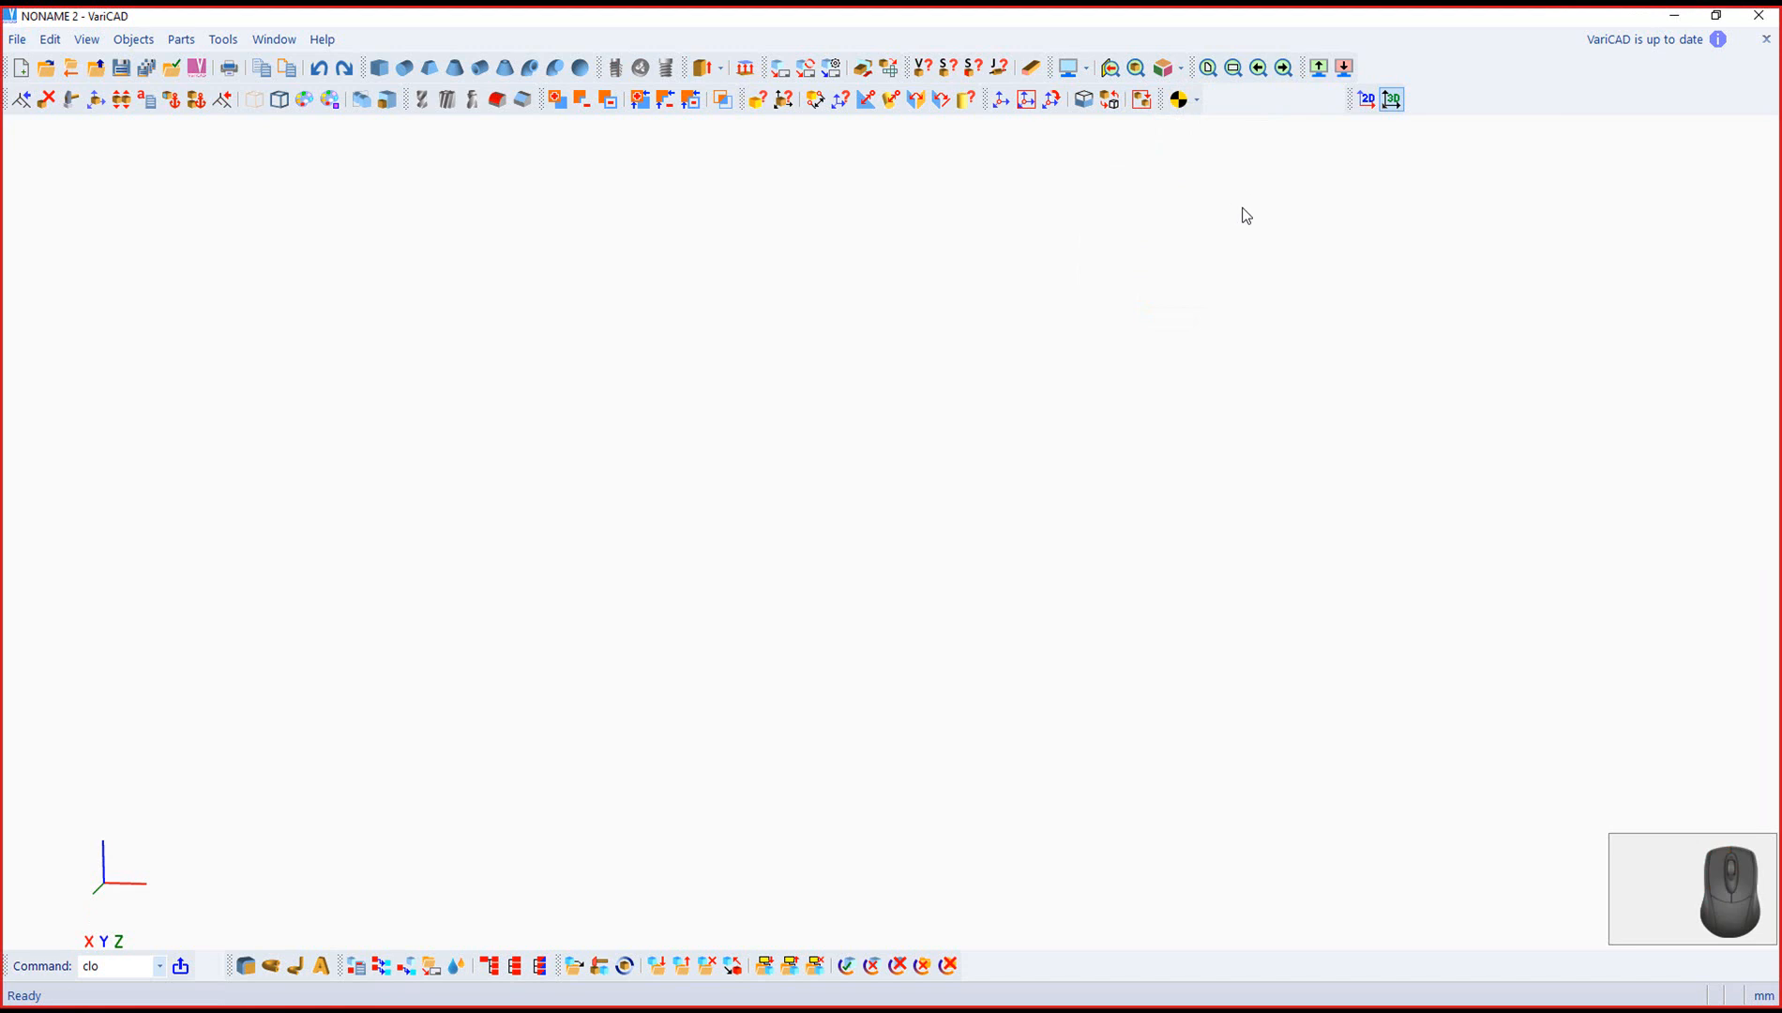
{"action": "left_click", "coordinate": [188, 41]}
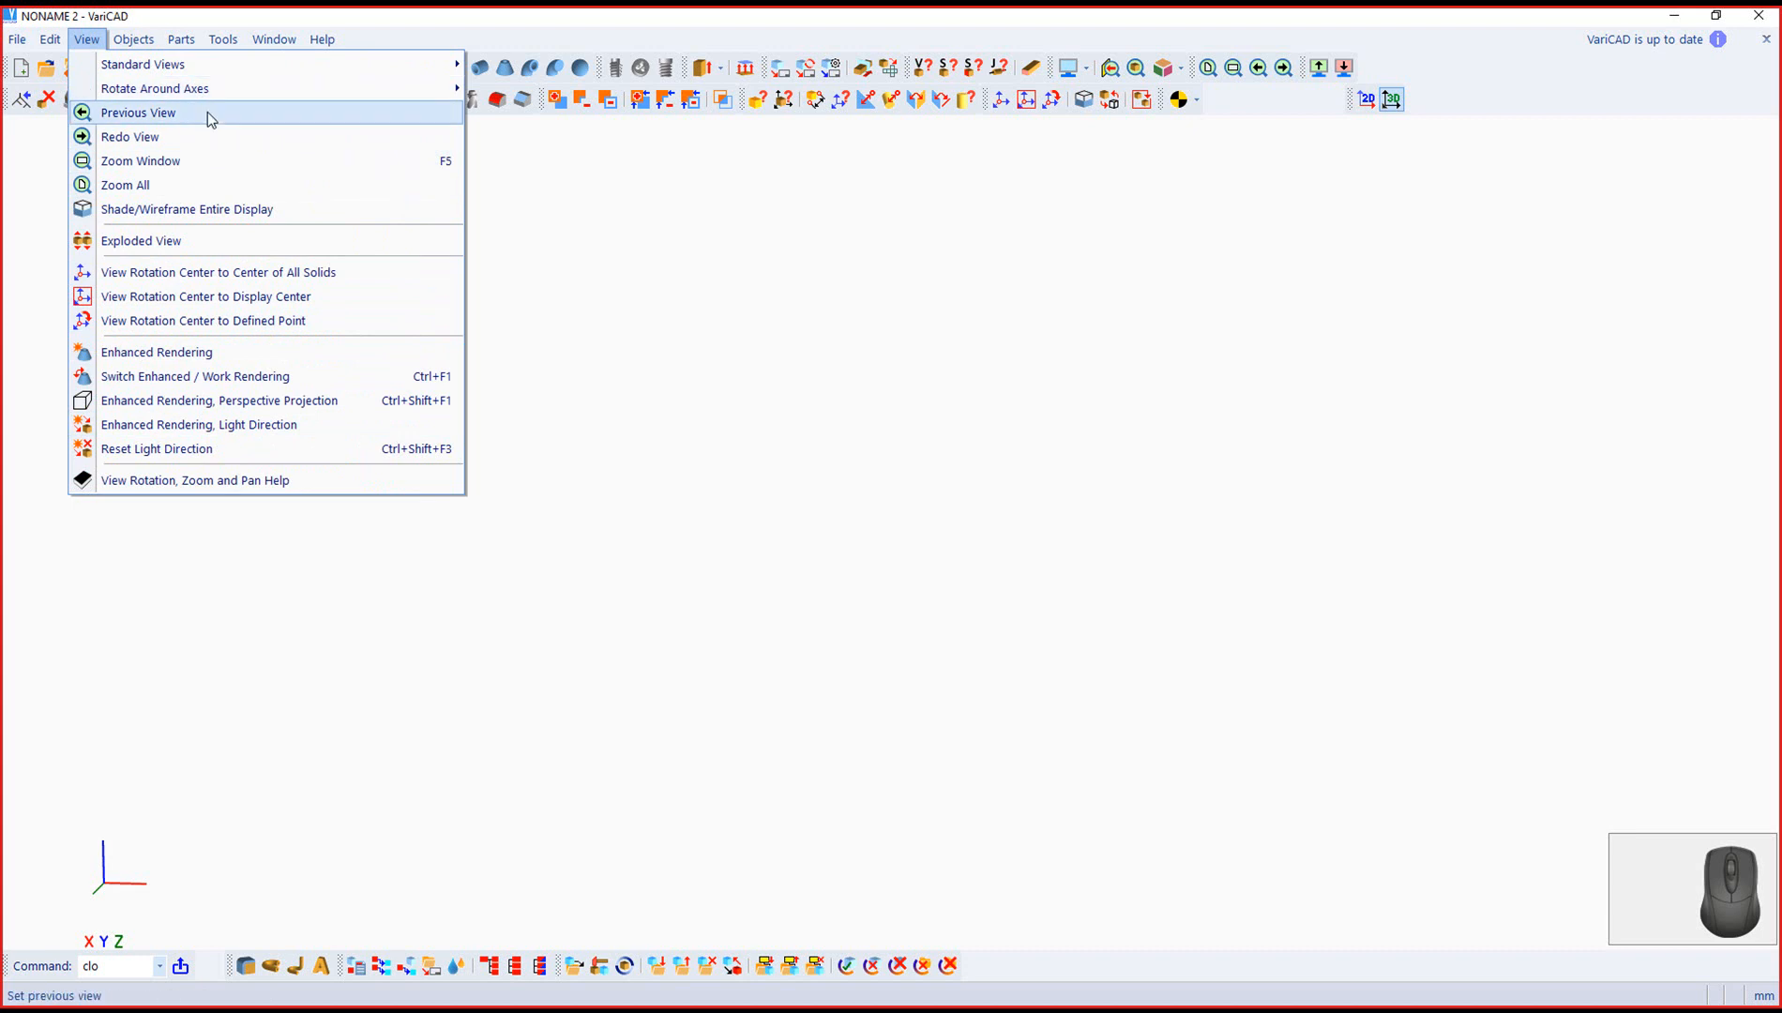
{"action": "left_click", "coordinate": [424, 24]}
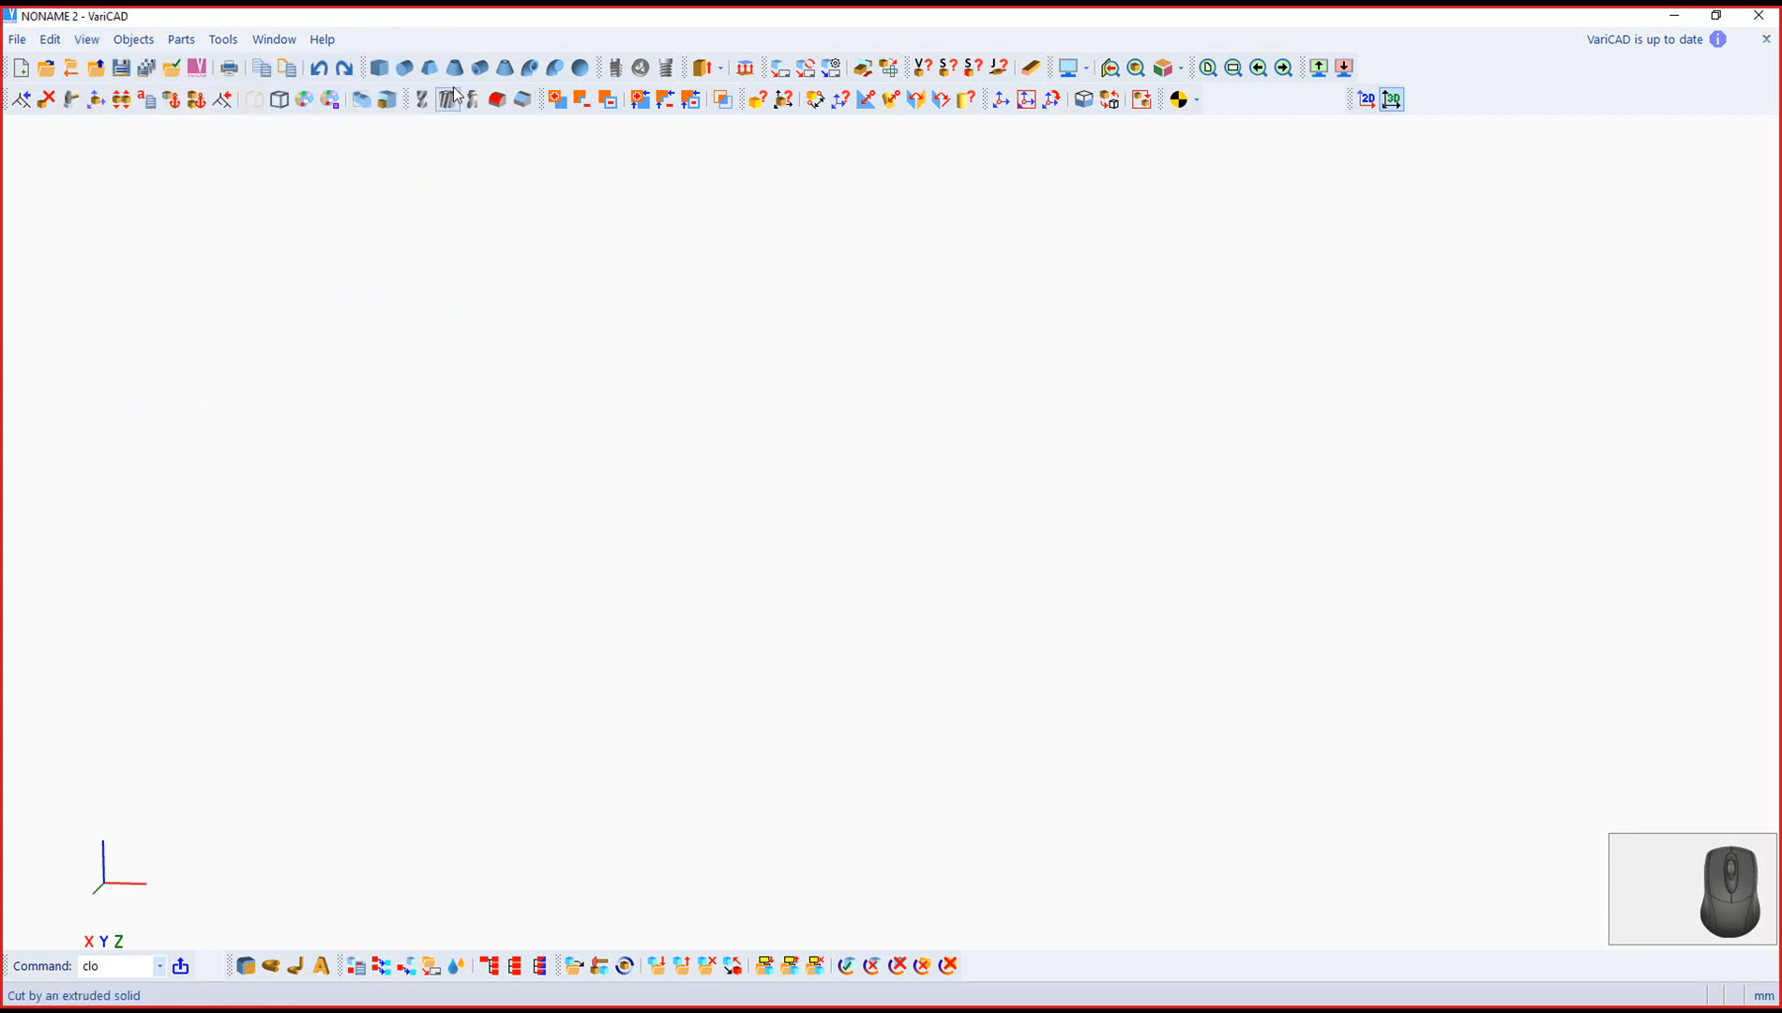
{"action": "left_click", "coordinate": [864, 100]}
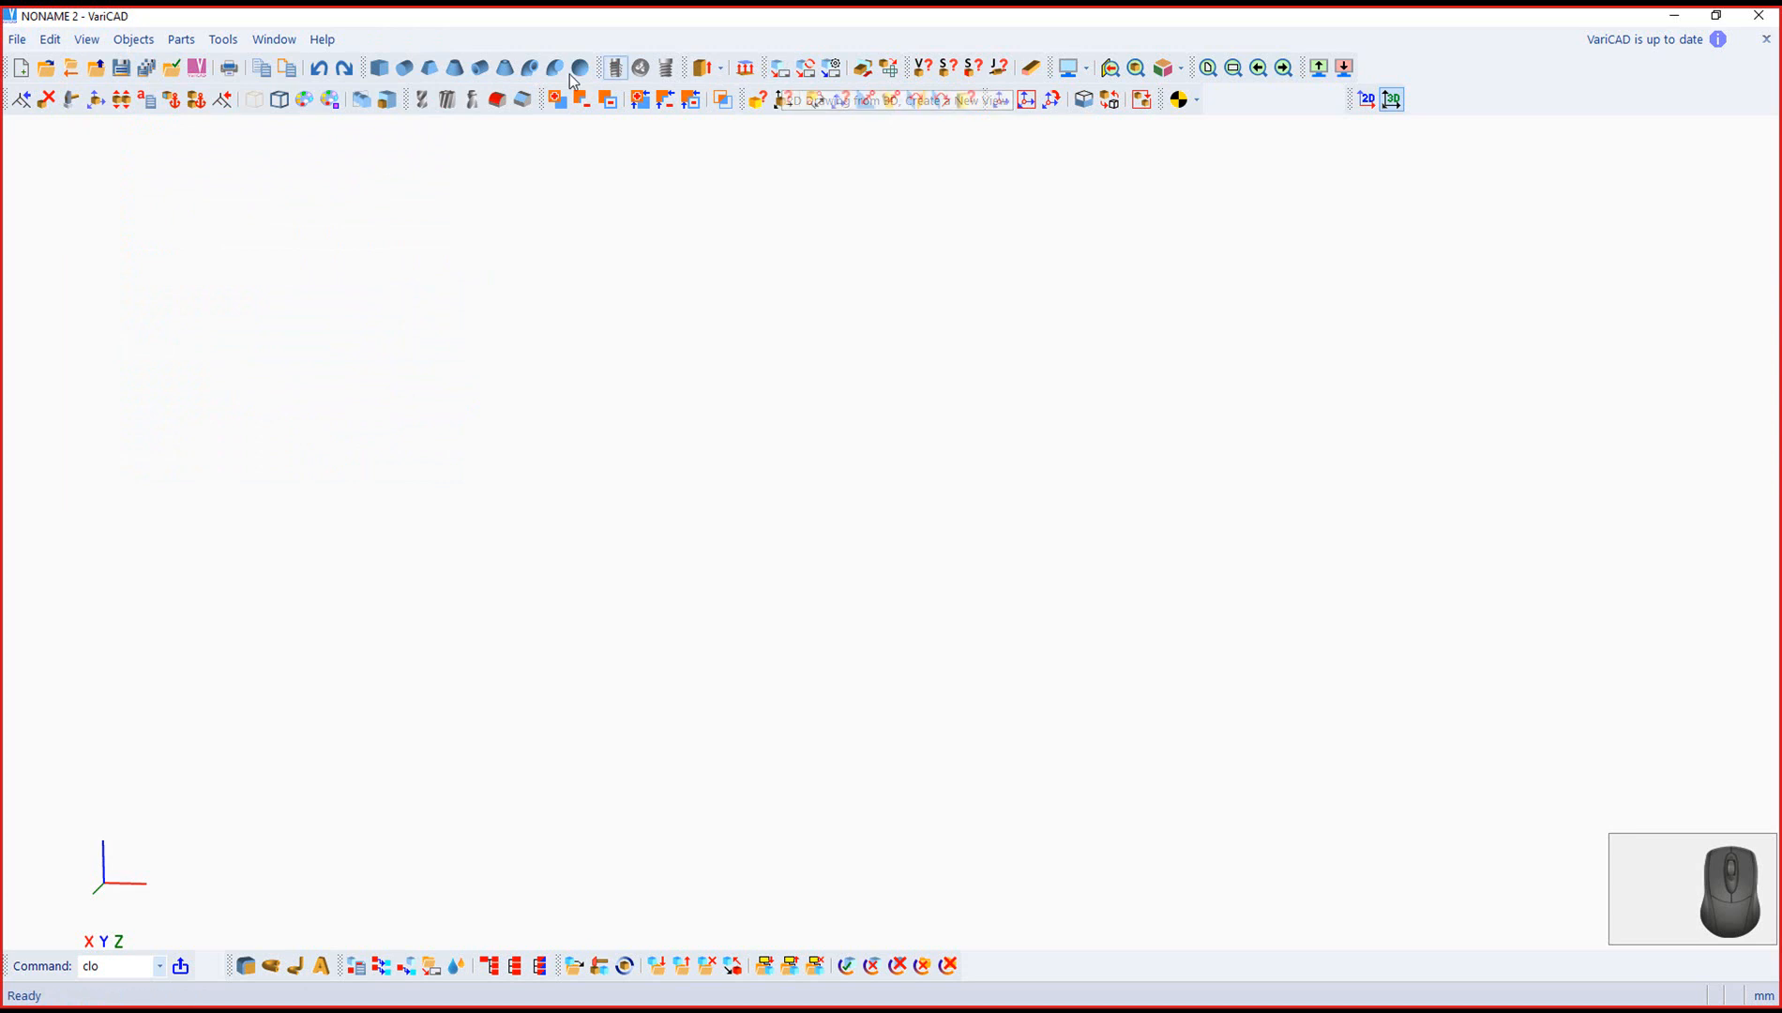
Step: Define a new box with a height of 80 mm, a width of 90 mm and a length of 80 mm
{"action": "left_click", "coordinate": [380, 67]}
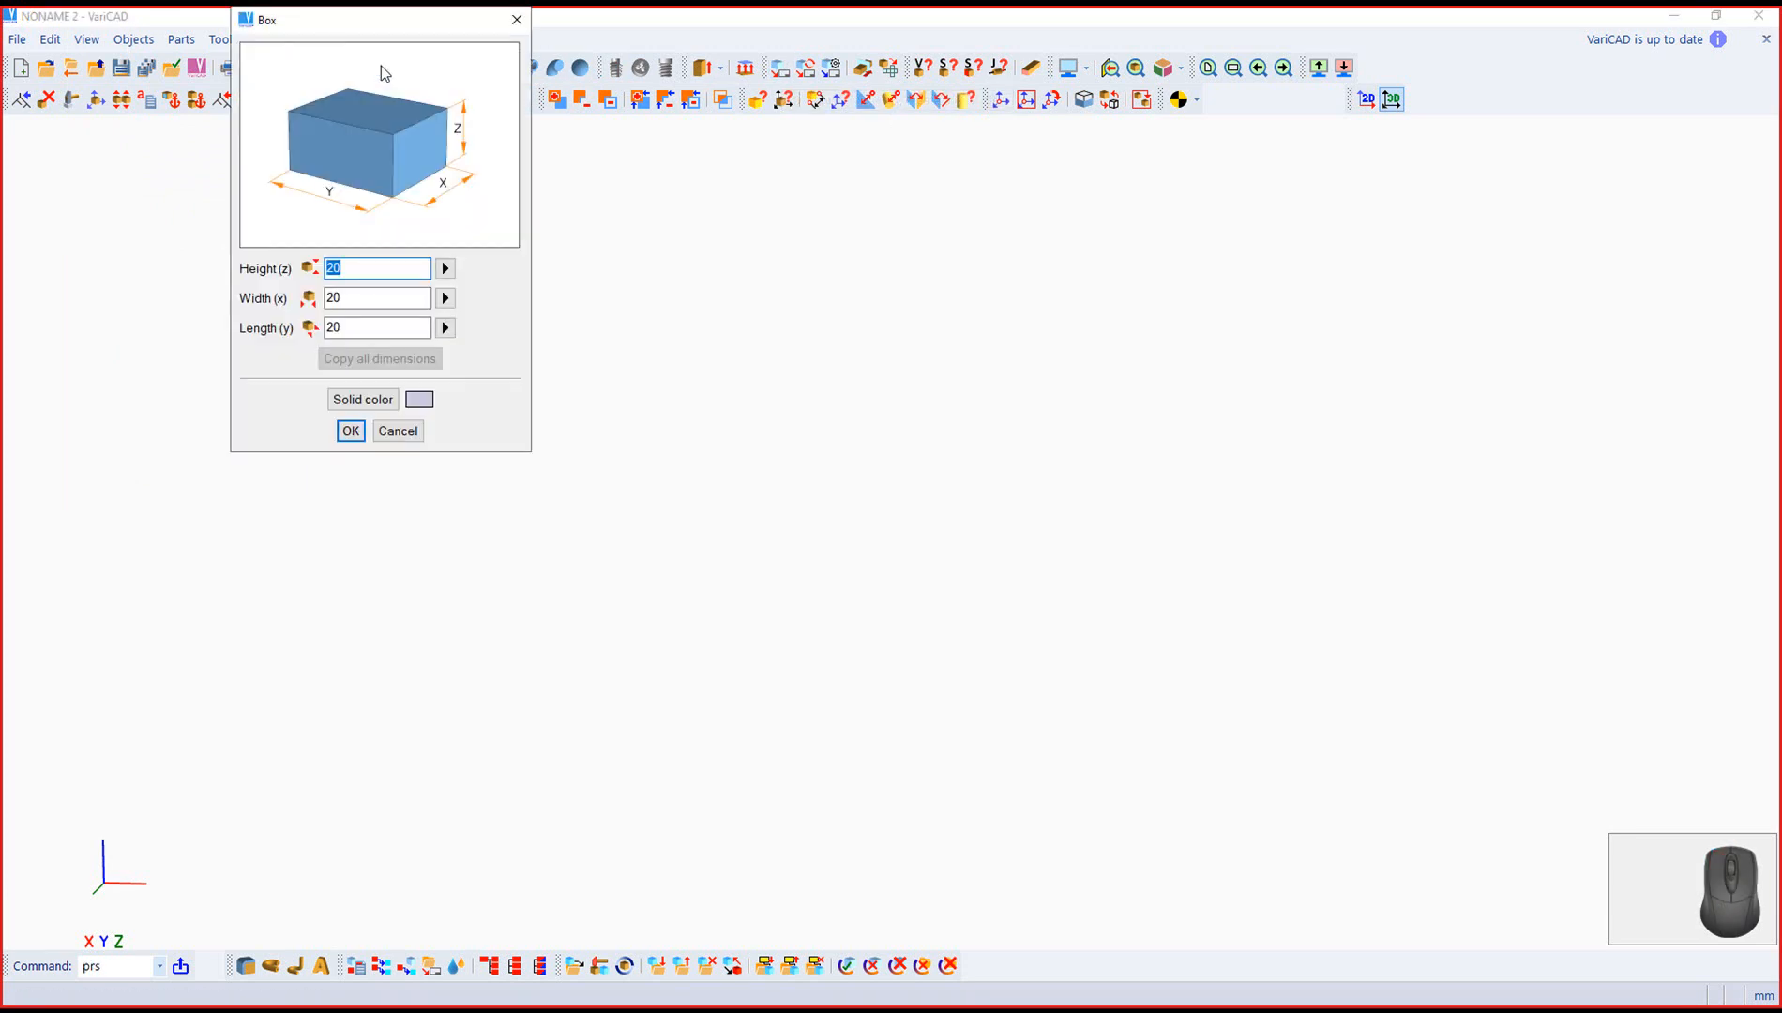
{"action": "left_click_drag", "start_coordinate": [390, 31], "coordinate": [882, 196]}
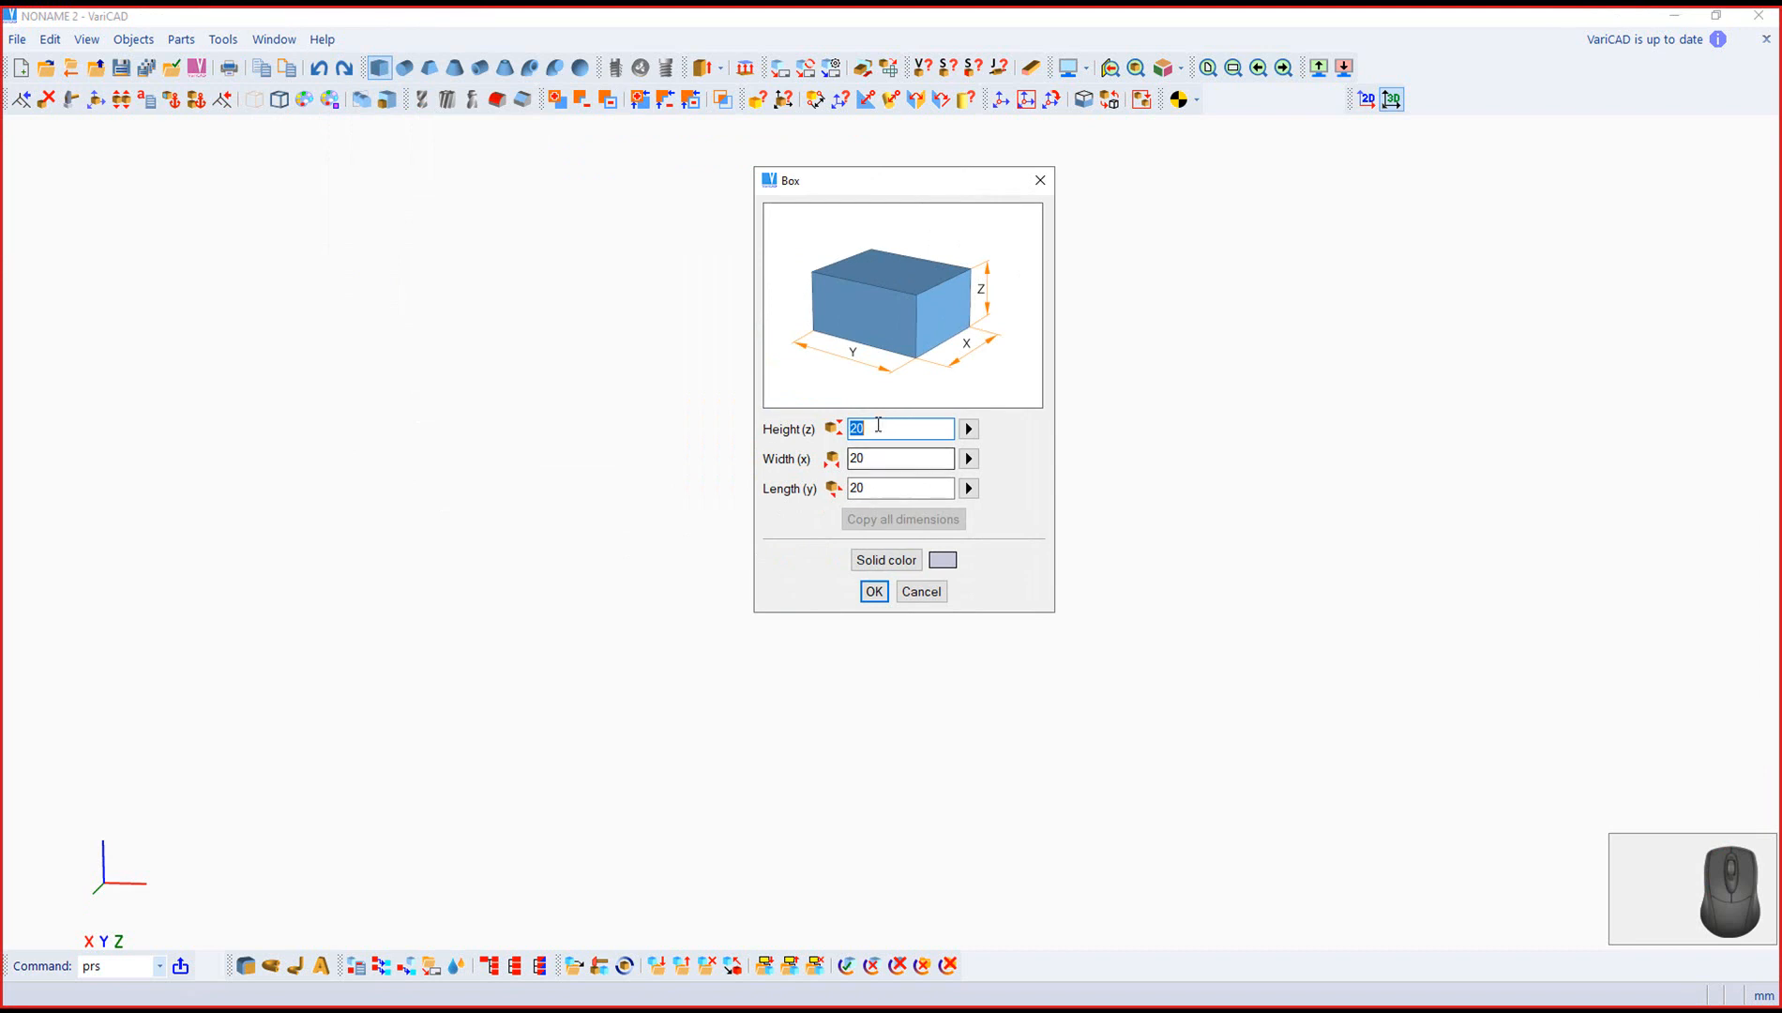
{"action": "left_click_drag", "start_coordinate": [877, 460], "coordinate": [825, 464]}
{"action": "type", "text": "90"}
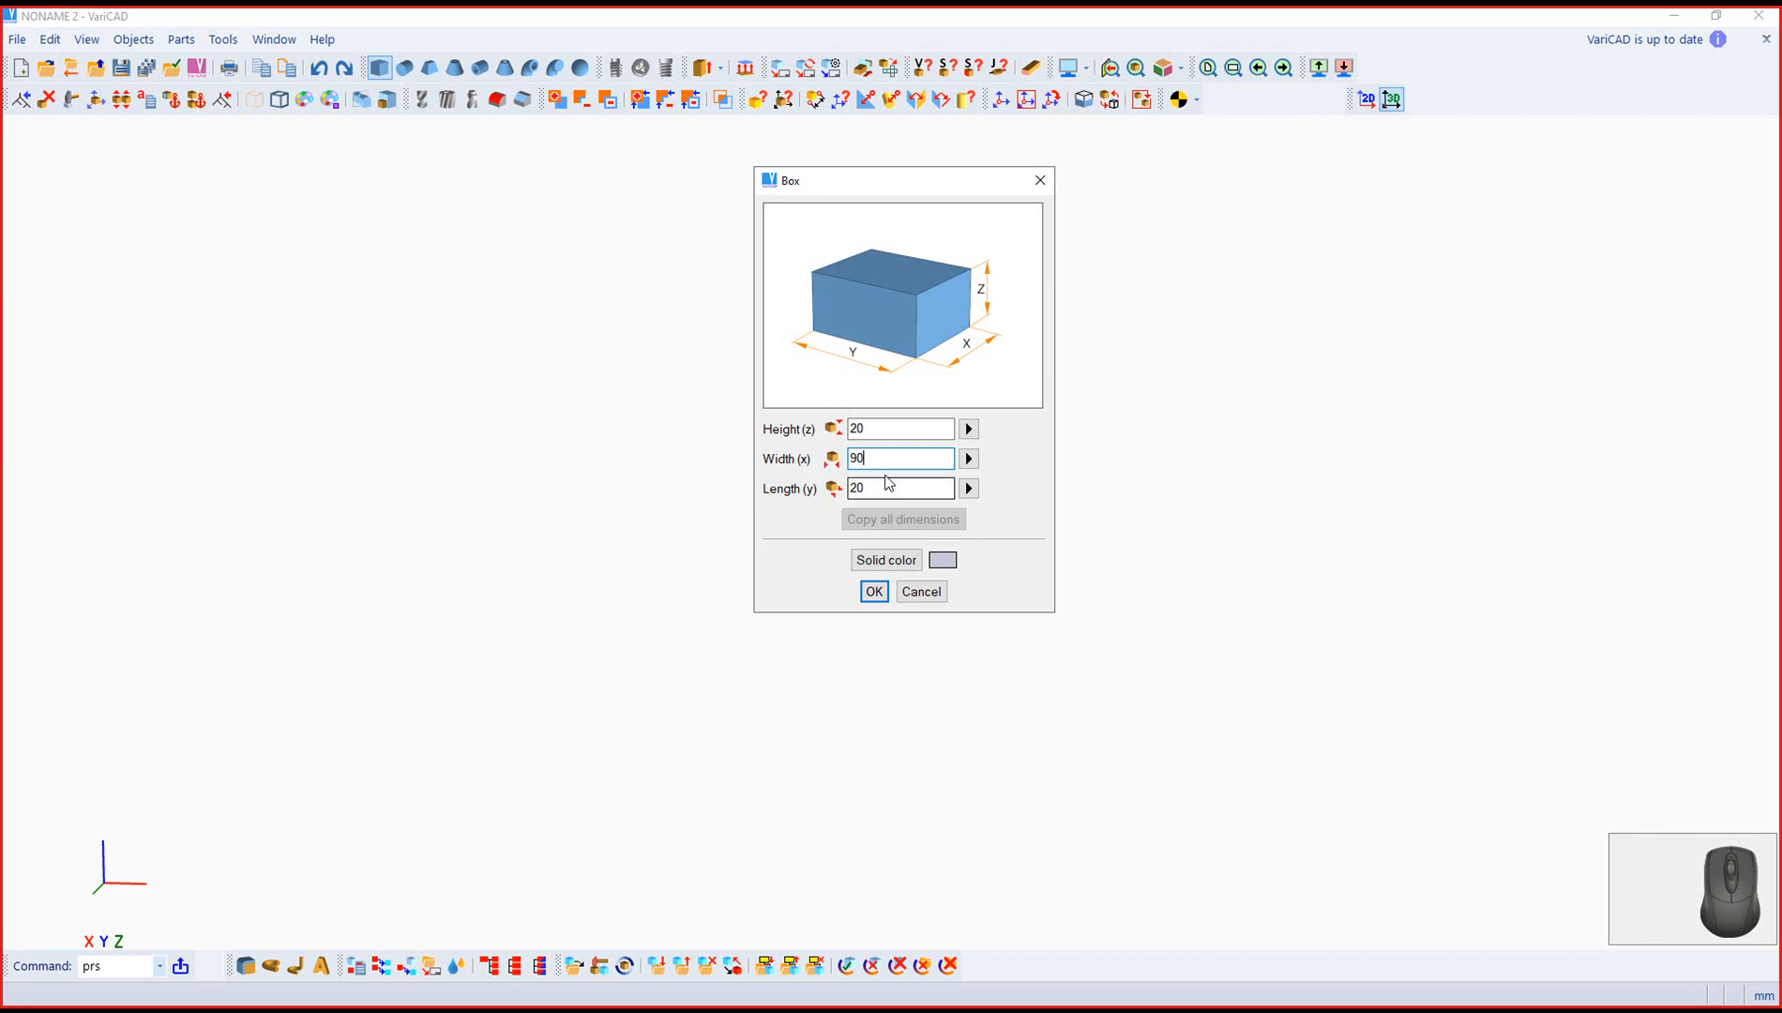
{"action": "left_click_drag", "start_coordinate": [877, 488], "coordinate": [844, 492]}
{"action": "type", "text": "80"}
{"action": "left_click_drag", "start_coordinate": [891, 429], "coordinate": [822, 427]}
{"action": "type", "text": "8"}
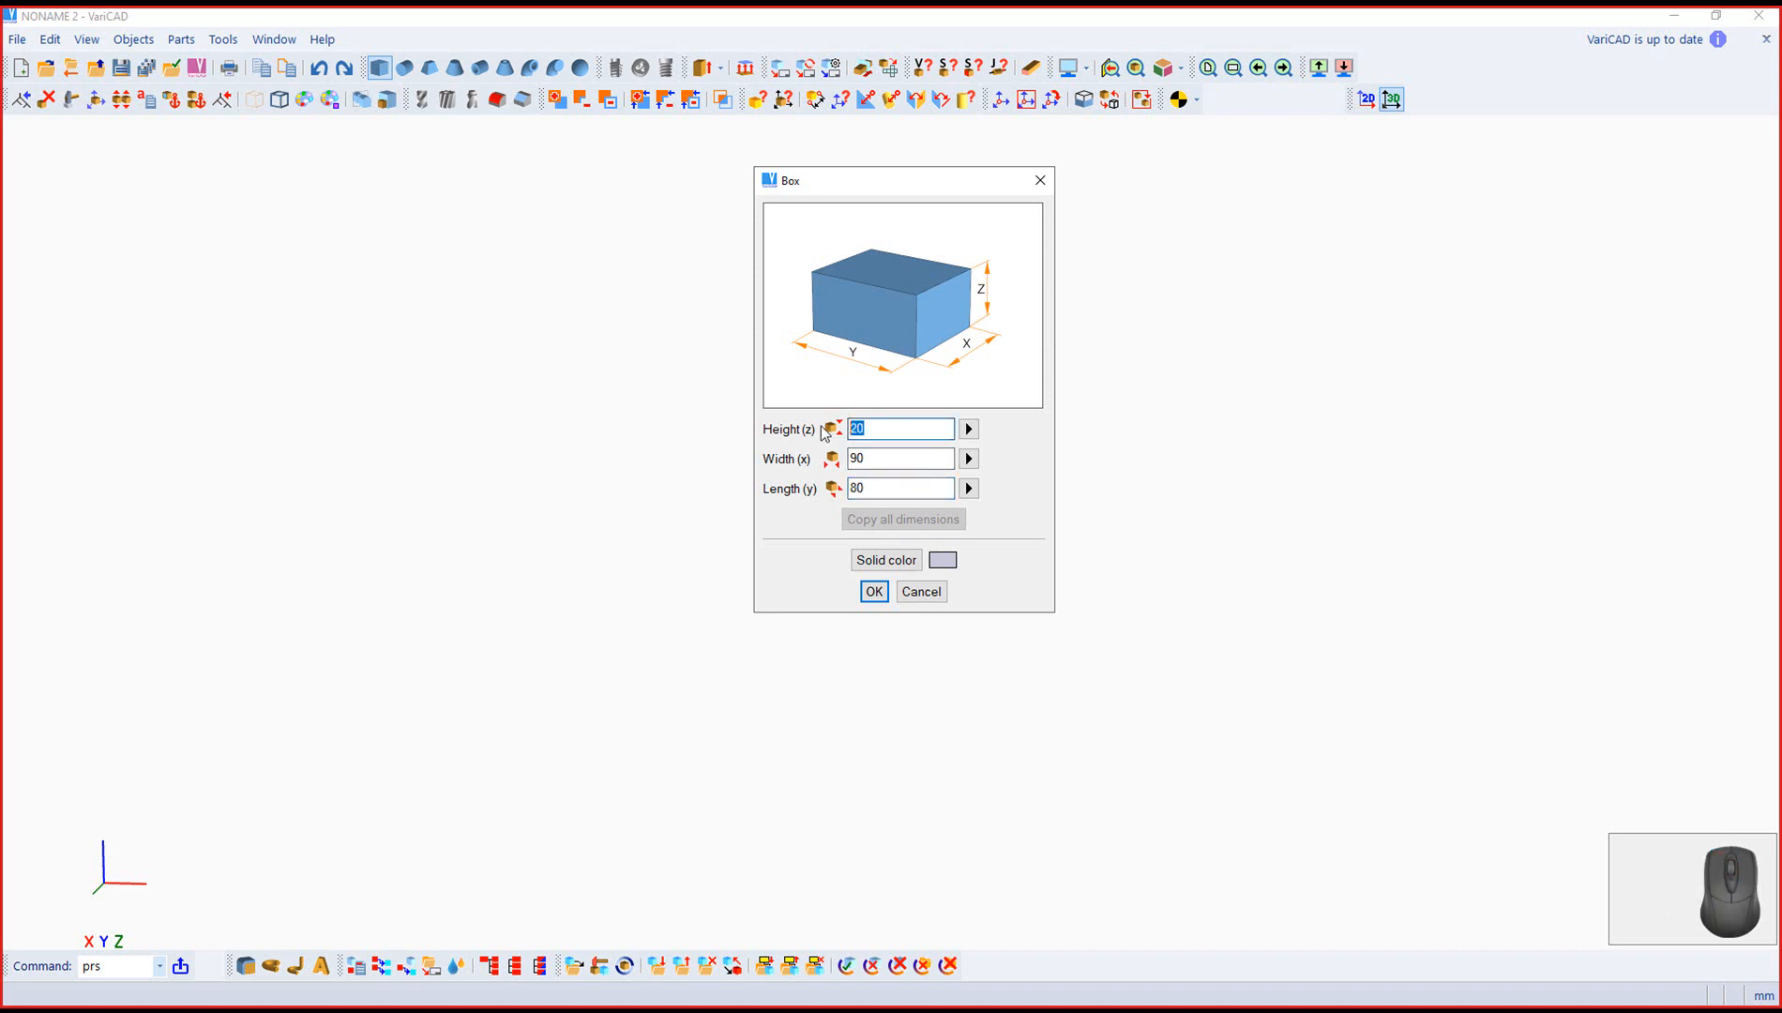
{"action": "type", "text": "0"}
Step: Review the available solid colours and try to place the box in the empty model space
{"action": "left_click", "coordinate": [895, 562]}
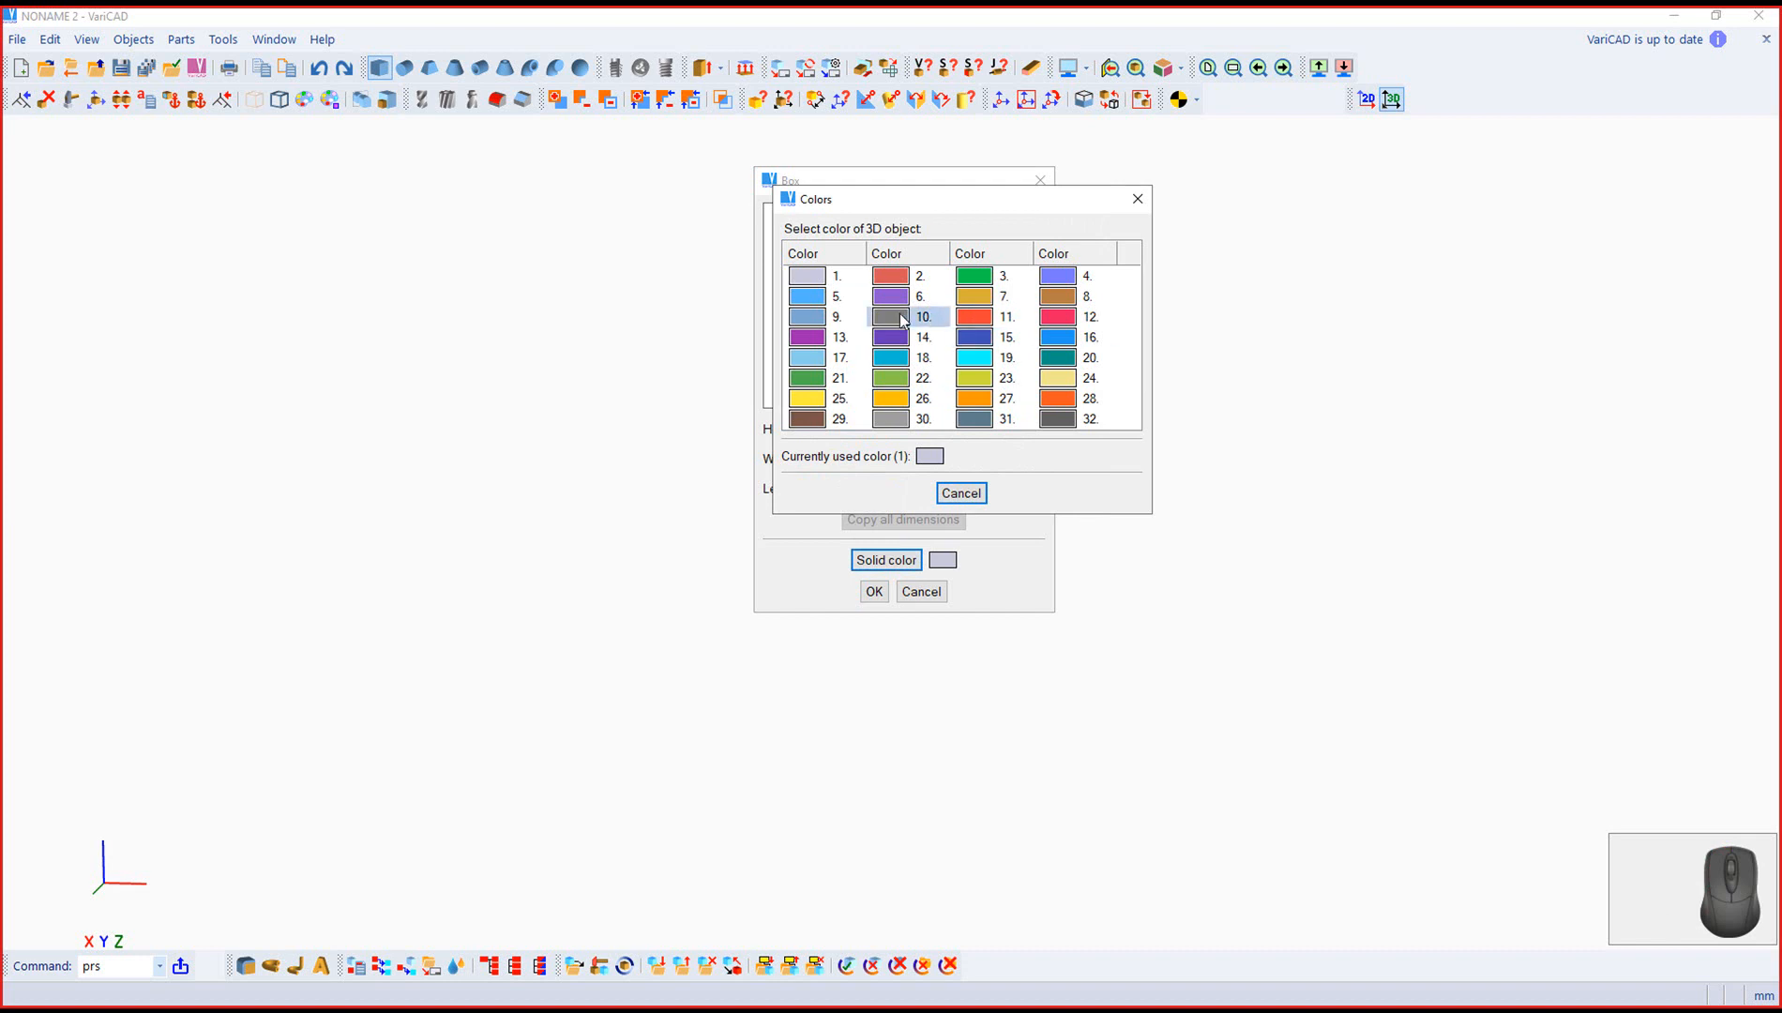
{"action": "left_click", "coordinate": [961, 495]}
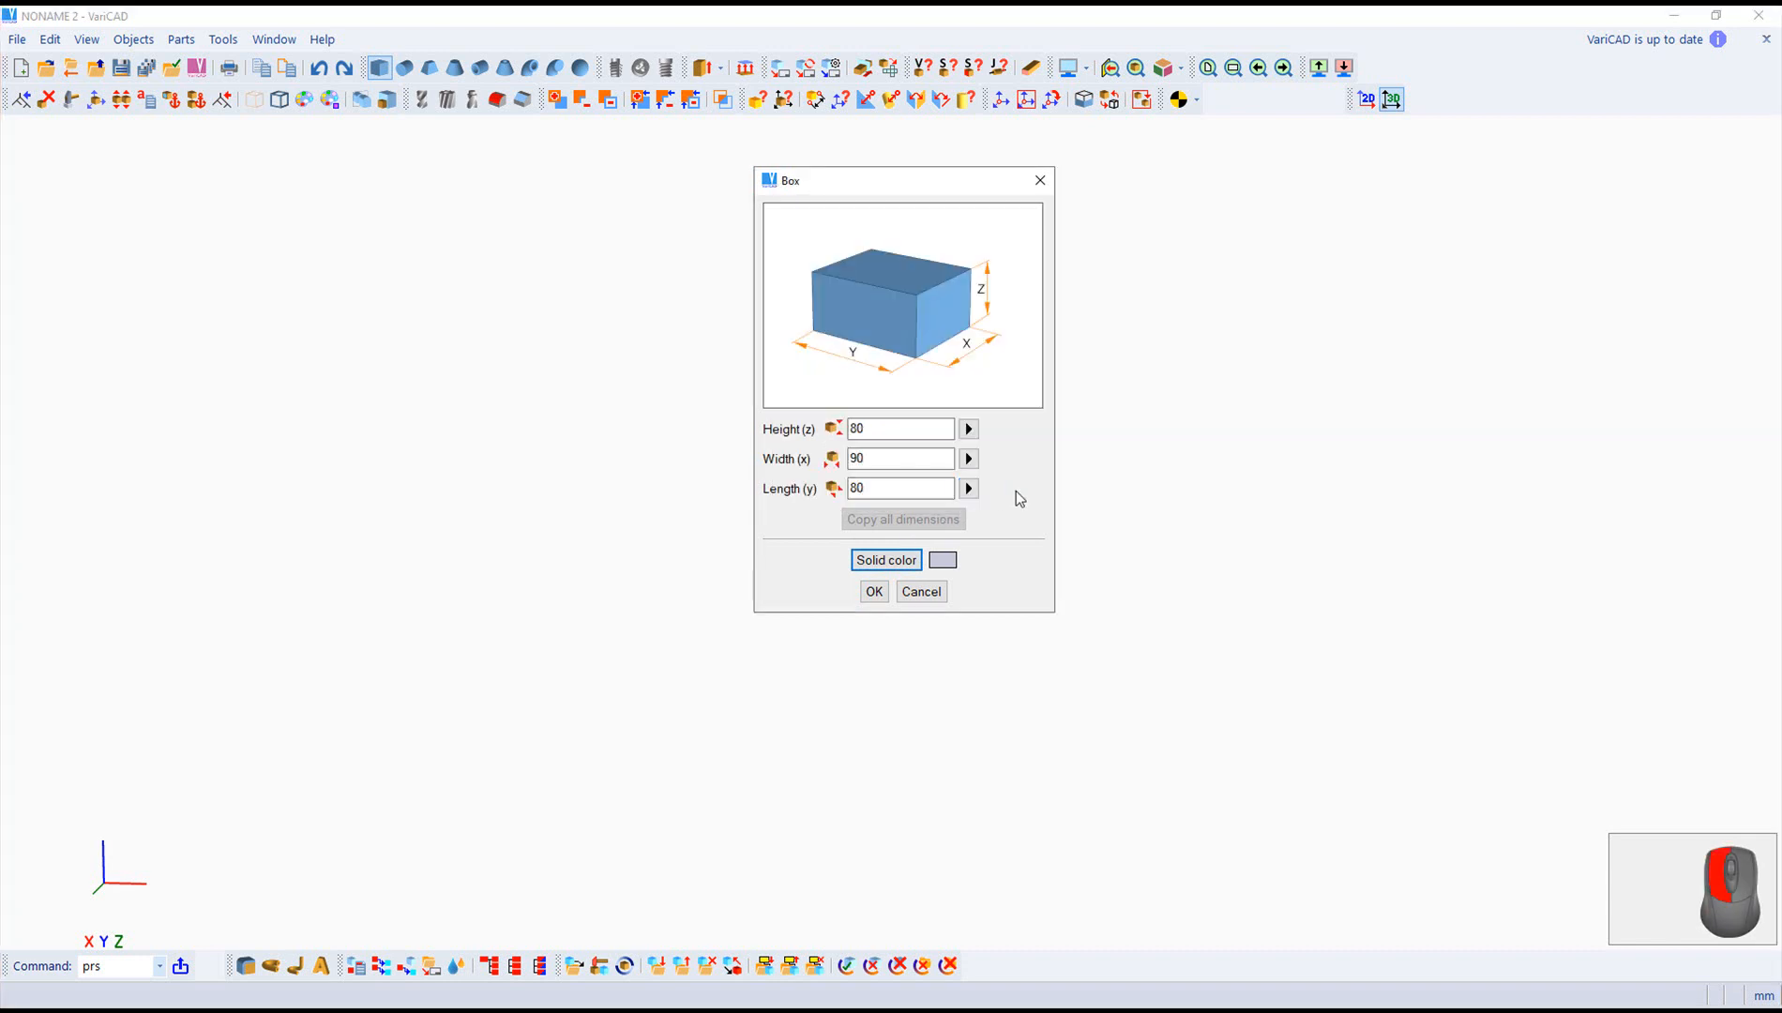
{"action": "left_click", "coordinate": [874, 592]}
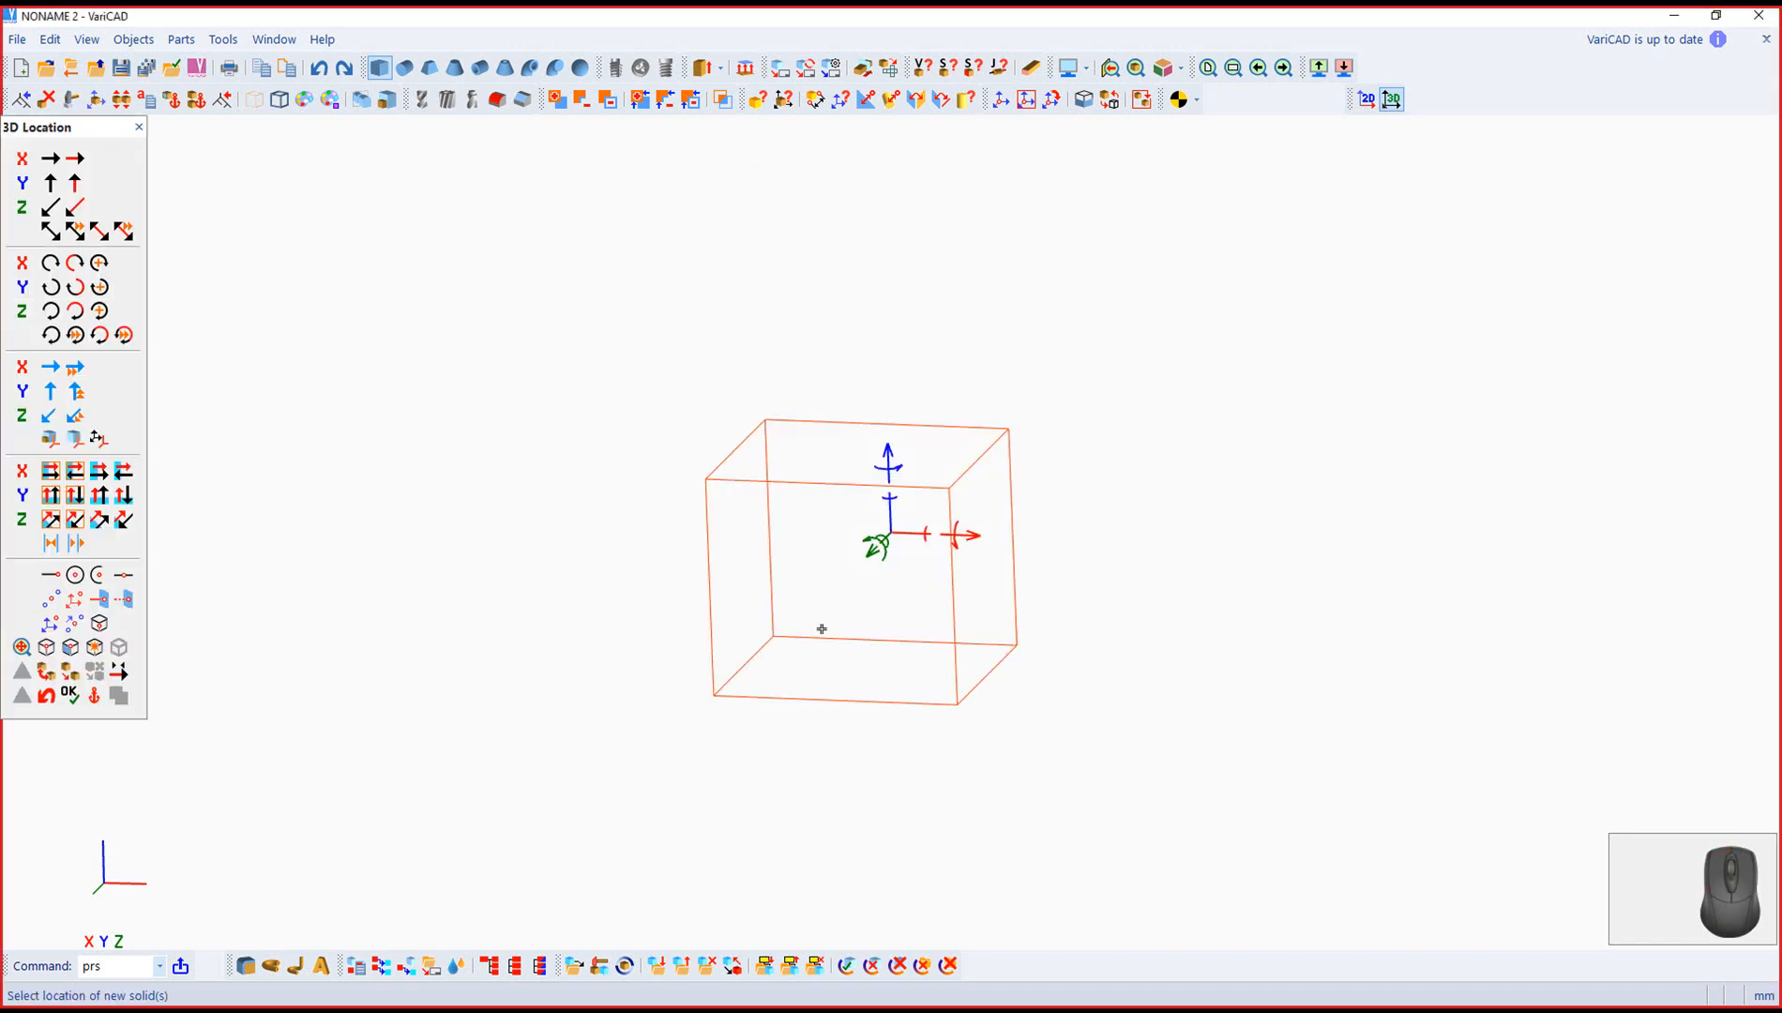
{"action": "right_click_drag", "start_coordinate": [889, 723], "coordinate": [422, 459]}
{"action": "key", "text": "Escape"}
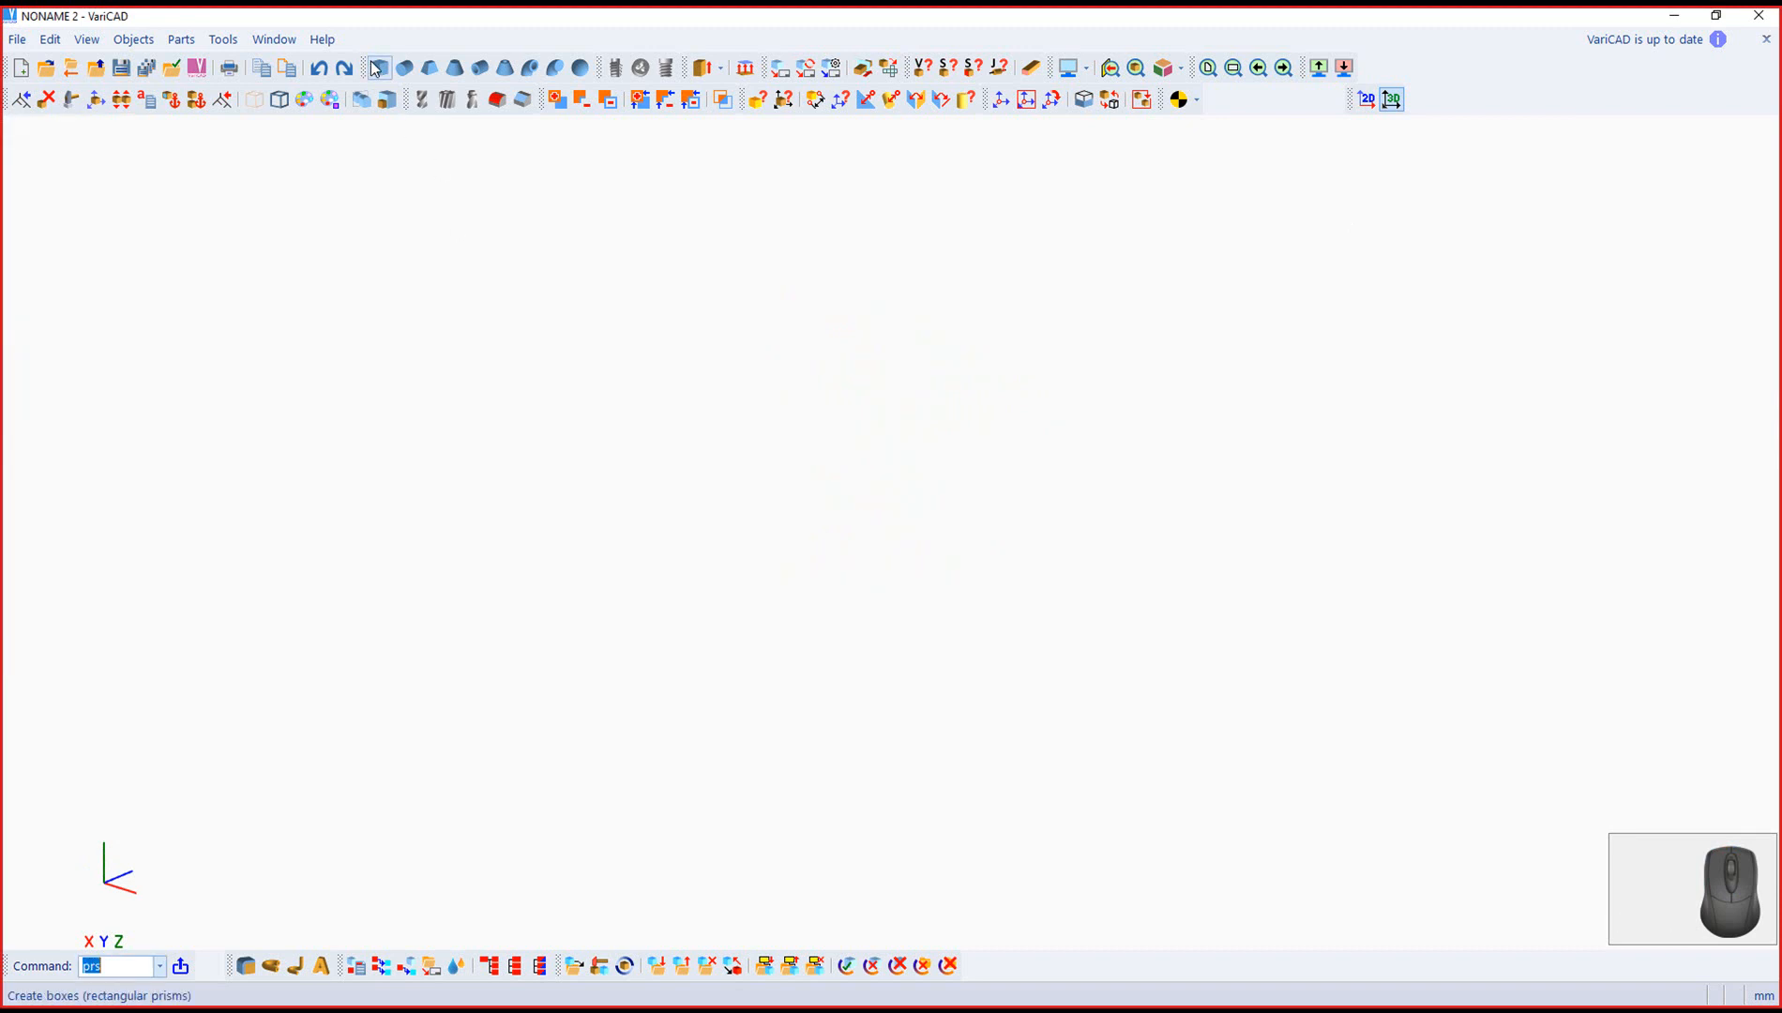
Step: Create the box again with a height of 20 mm and place it at the default location
{"action": "left_click", "coordinate": [384, 86]}
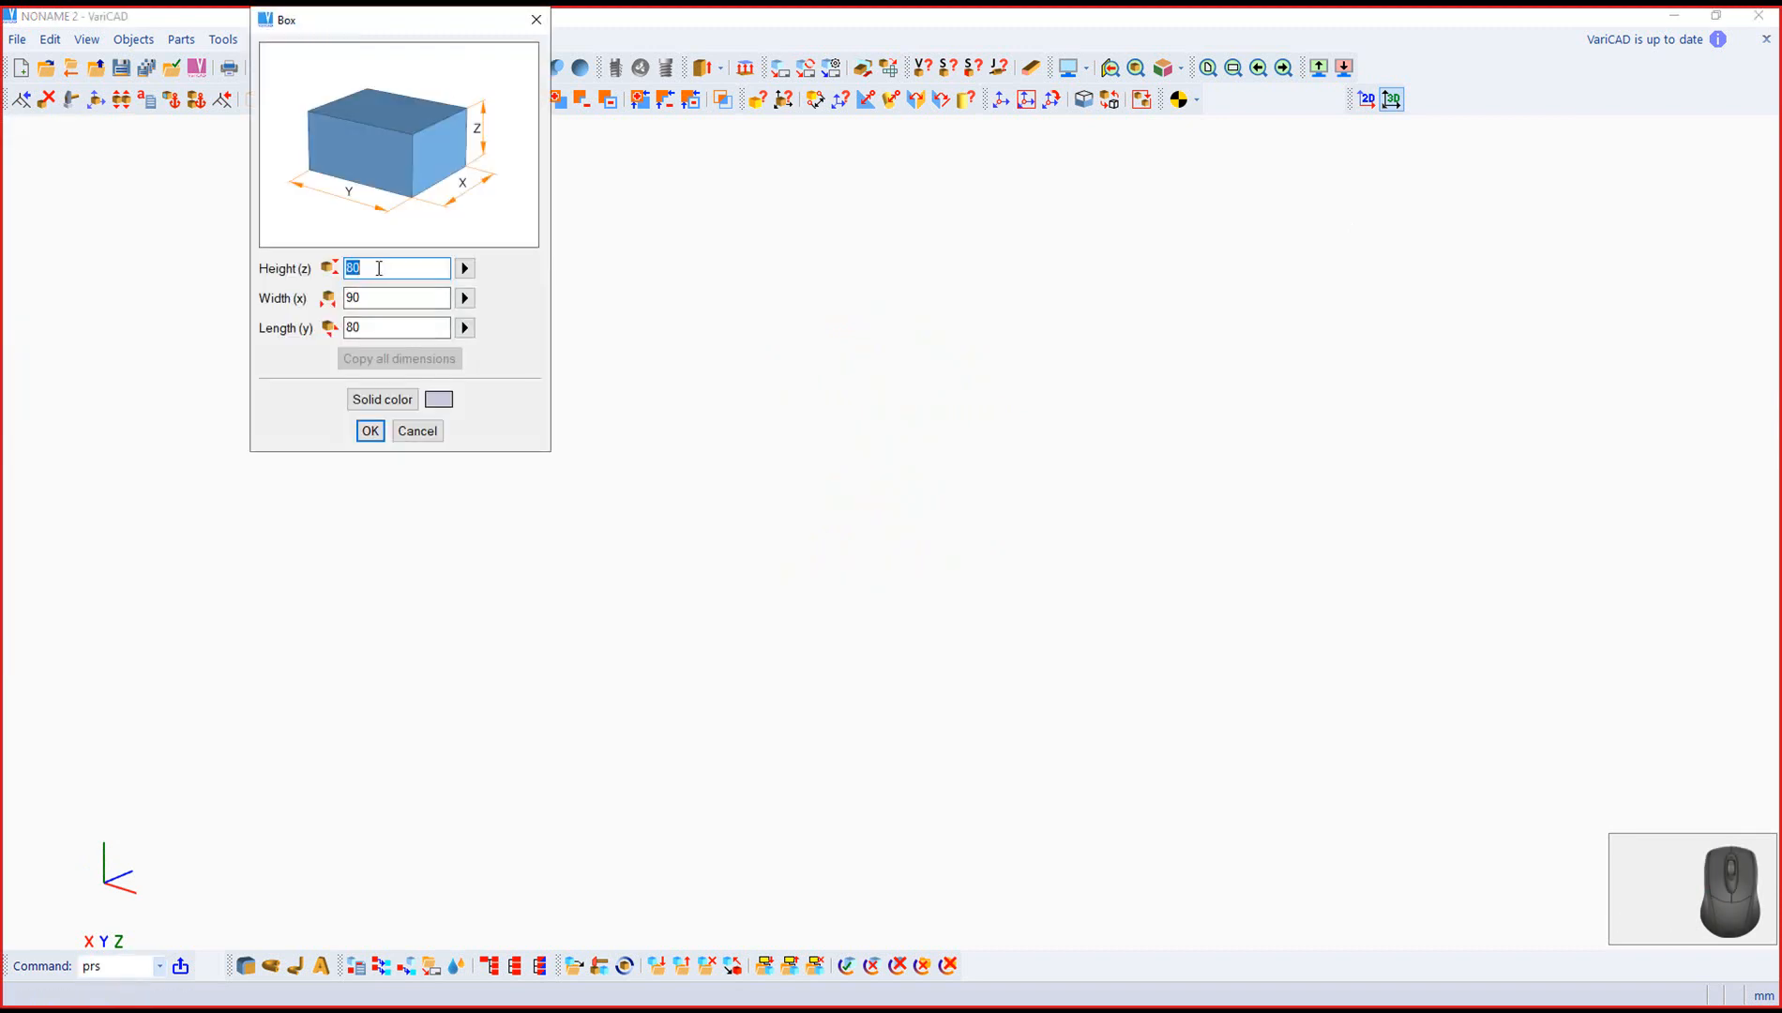
{"action": "type", "text": "20"}
{"action": "left_click", "coordinate": [371, 430]}
{"action": "right_click_drag", "start_coordinate": [847, 518], "coordinate": [975, 543]}
{"action": "left_click_drag", "start_coordinate": [81, 132], "coordinate": [161, 163]}
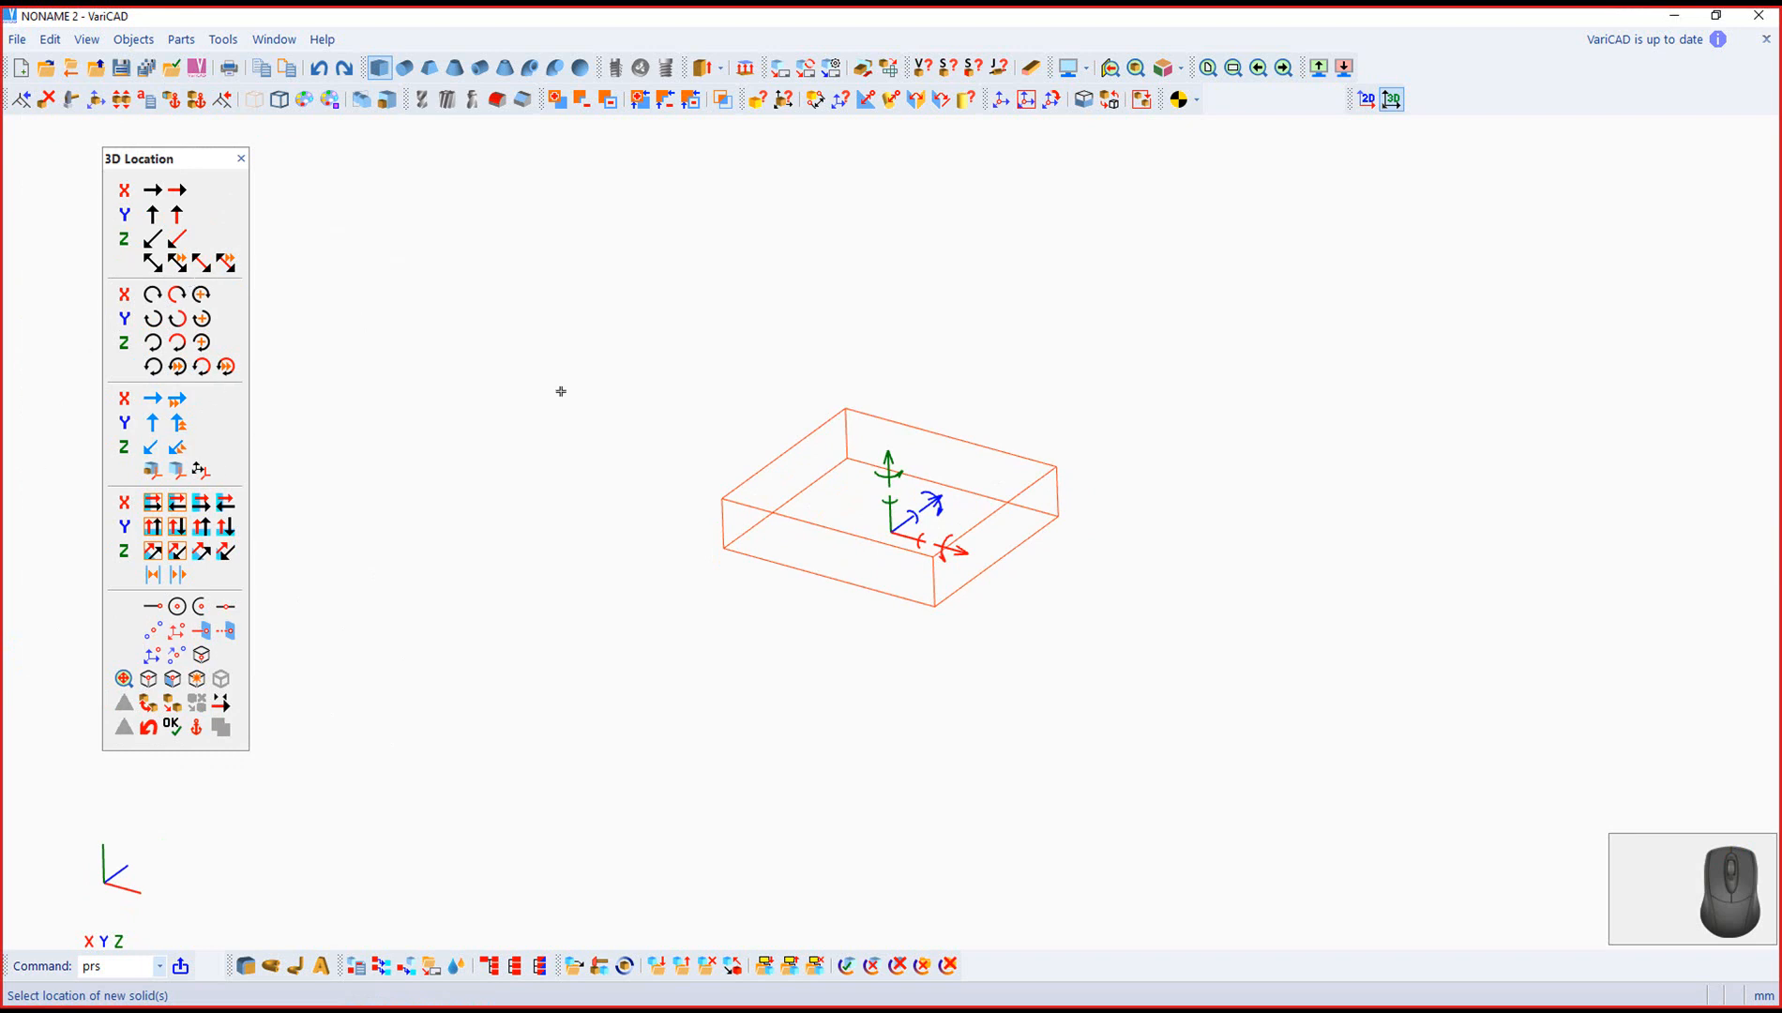
{"action": "left_click", "coordinate": [171, 727]}
{"action": "mouse_move", "coordinate": [953, 746]}
{"action": "right_mouse_down"}
{"action": "mouse_move", "coordinate": [889, 506]}
{"action": "mouse_move", "coordinate": [737, 453]}
{"action": "mouse_move", "coordinate": [238, 572]}
{"action": "mouse_move", "coordinate": [792, 584]}
{"action": "mouse_move", "coordinate": [883, 496]}
{"action": "mouse_move", "coordinate": [275, 453]}
{"action": "mouse_move", "coordinate": [253, 591]}
{"action": "right_mouse_up"}
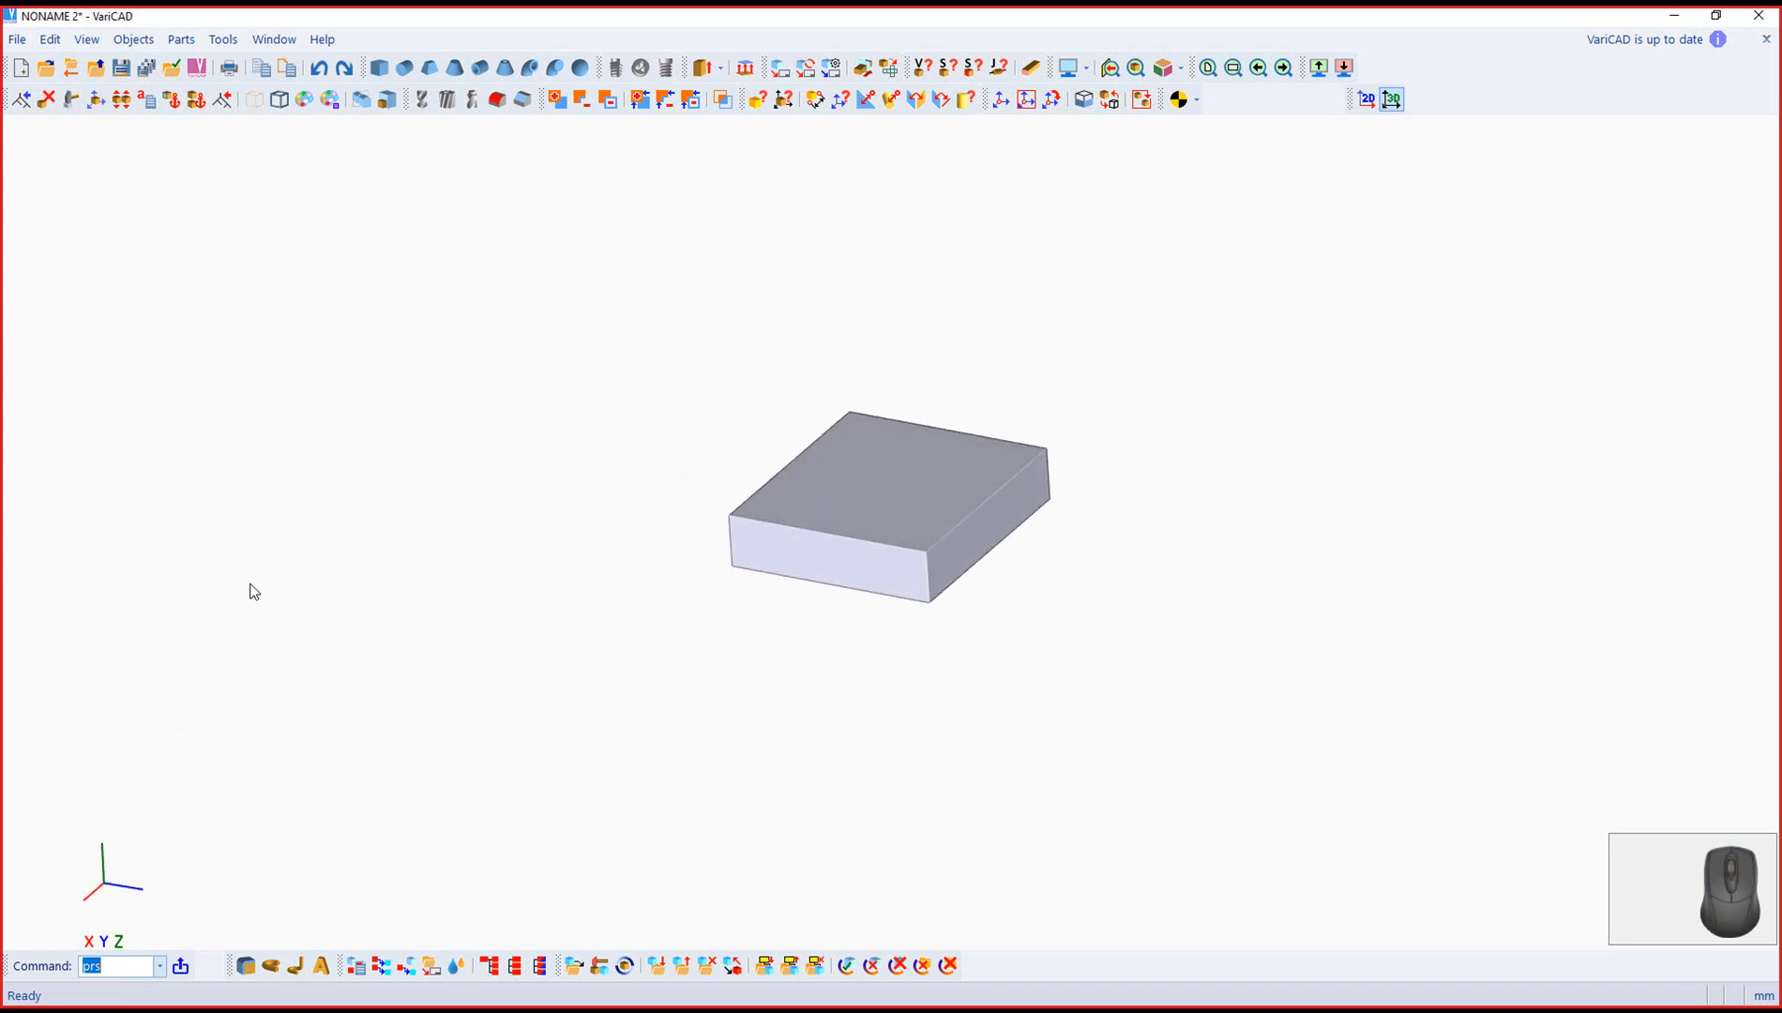
Step: Define another box 20 mm high, 90 mm wide and 80 mm long, and bring it into the space for positioning
{"action": "left_click", "coordinate": [380, 69]}
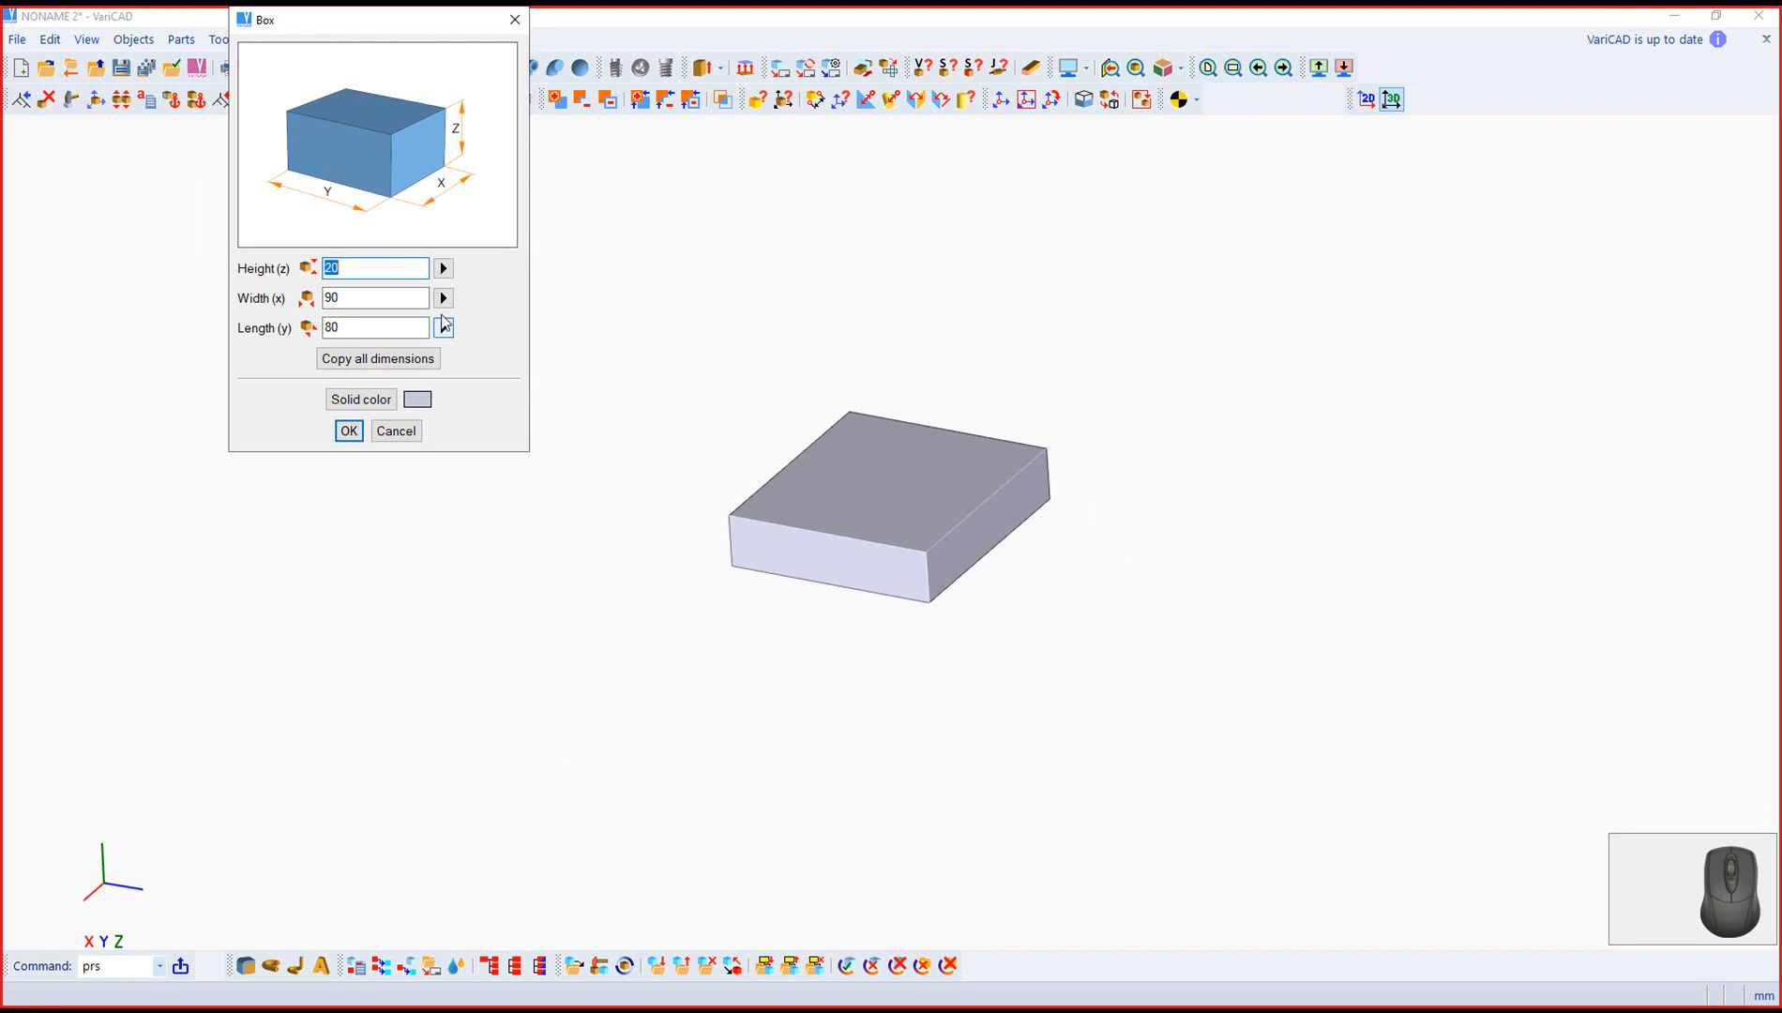
{"action": "left_click", "coordinate": [349, 433]}
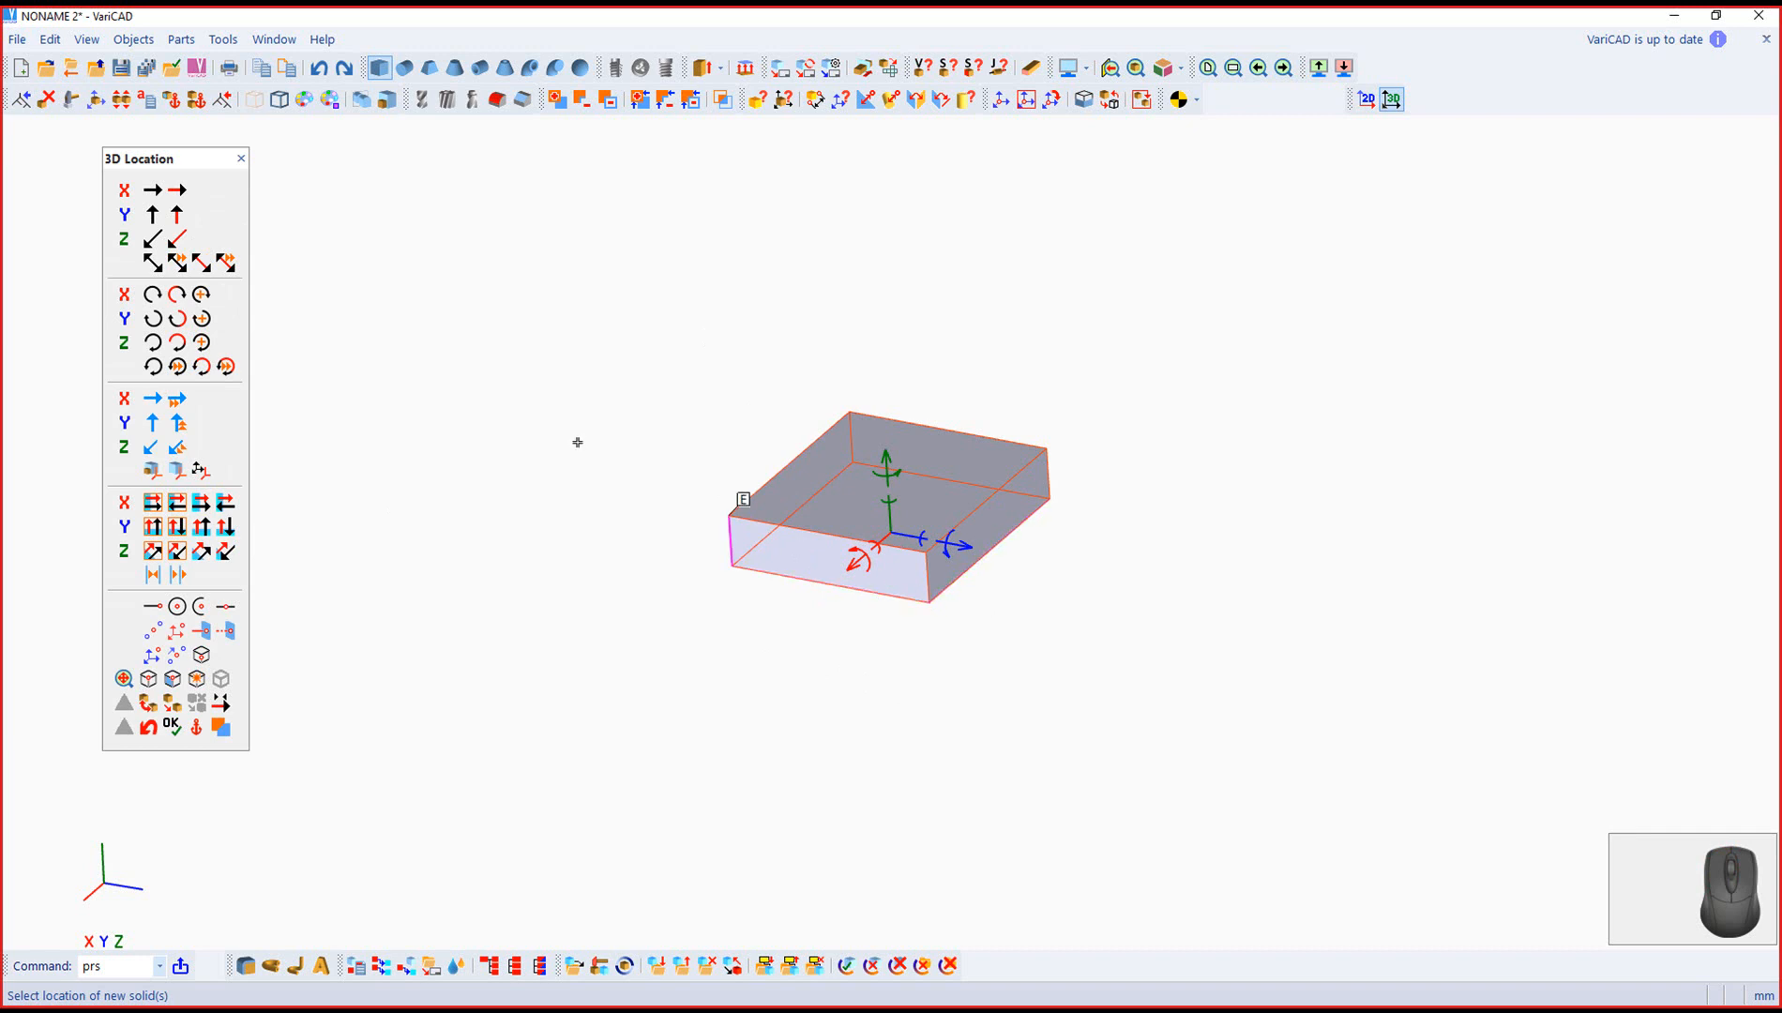
{"action": "left_click_drag", "start_coordinate": [165, 161], "coordinate": [158, 189]}
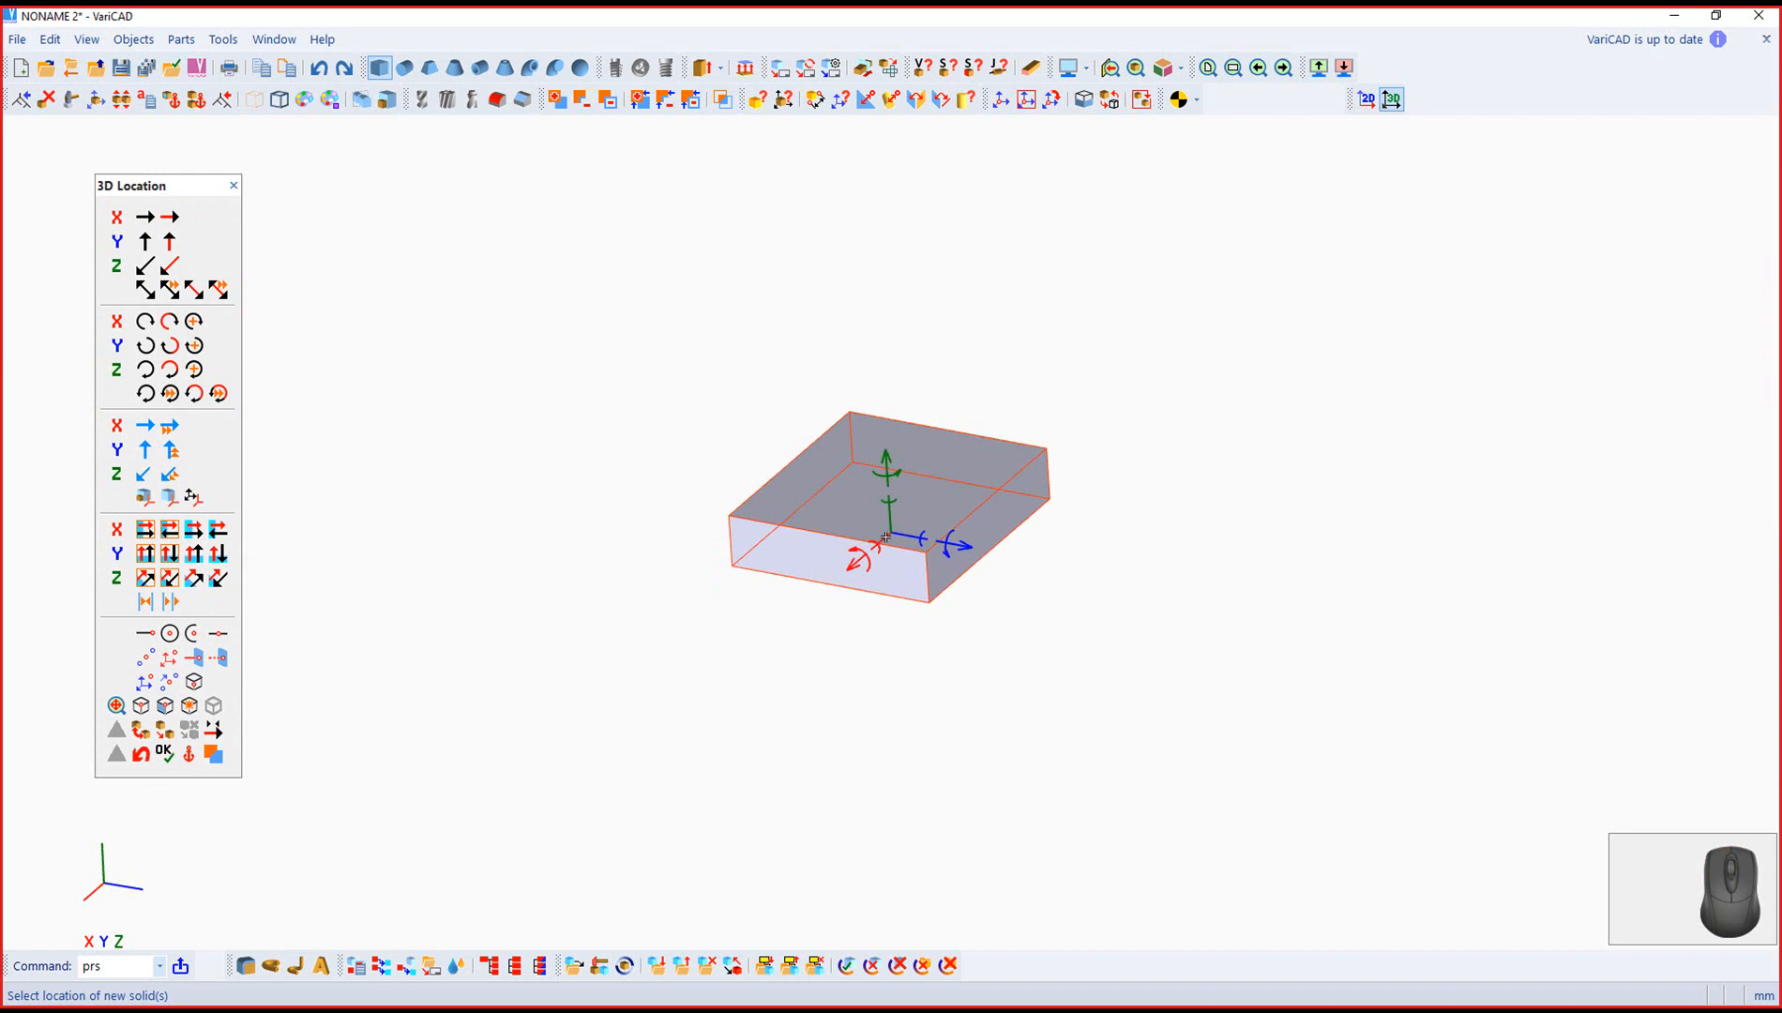
{"action": "scroll", "coordinate": [886, 636], "scroll_direction": "up", "scroll_amount": 4}
{"action": "scroll", "coordinate": [880, 626], "scroll_direction": "up", "scroll_amount": 3}
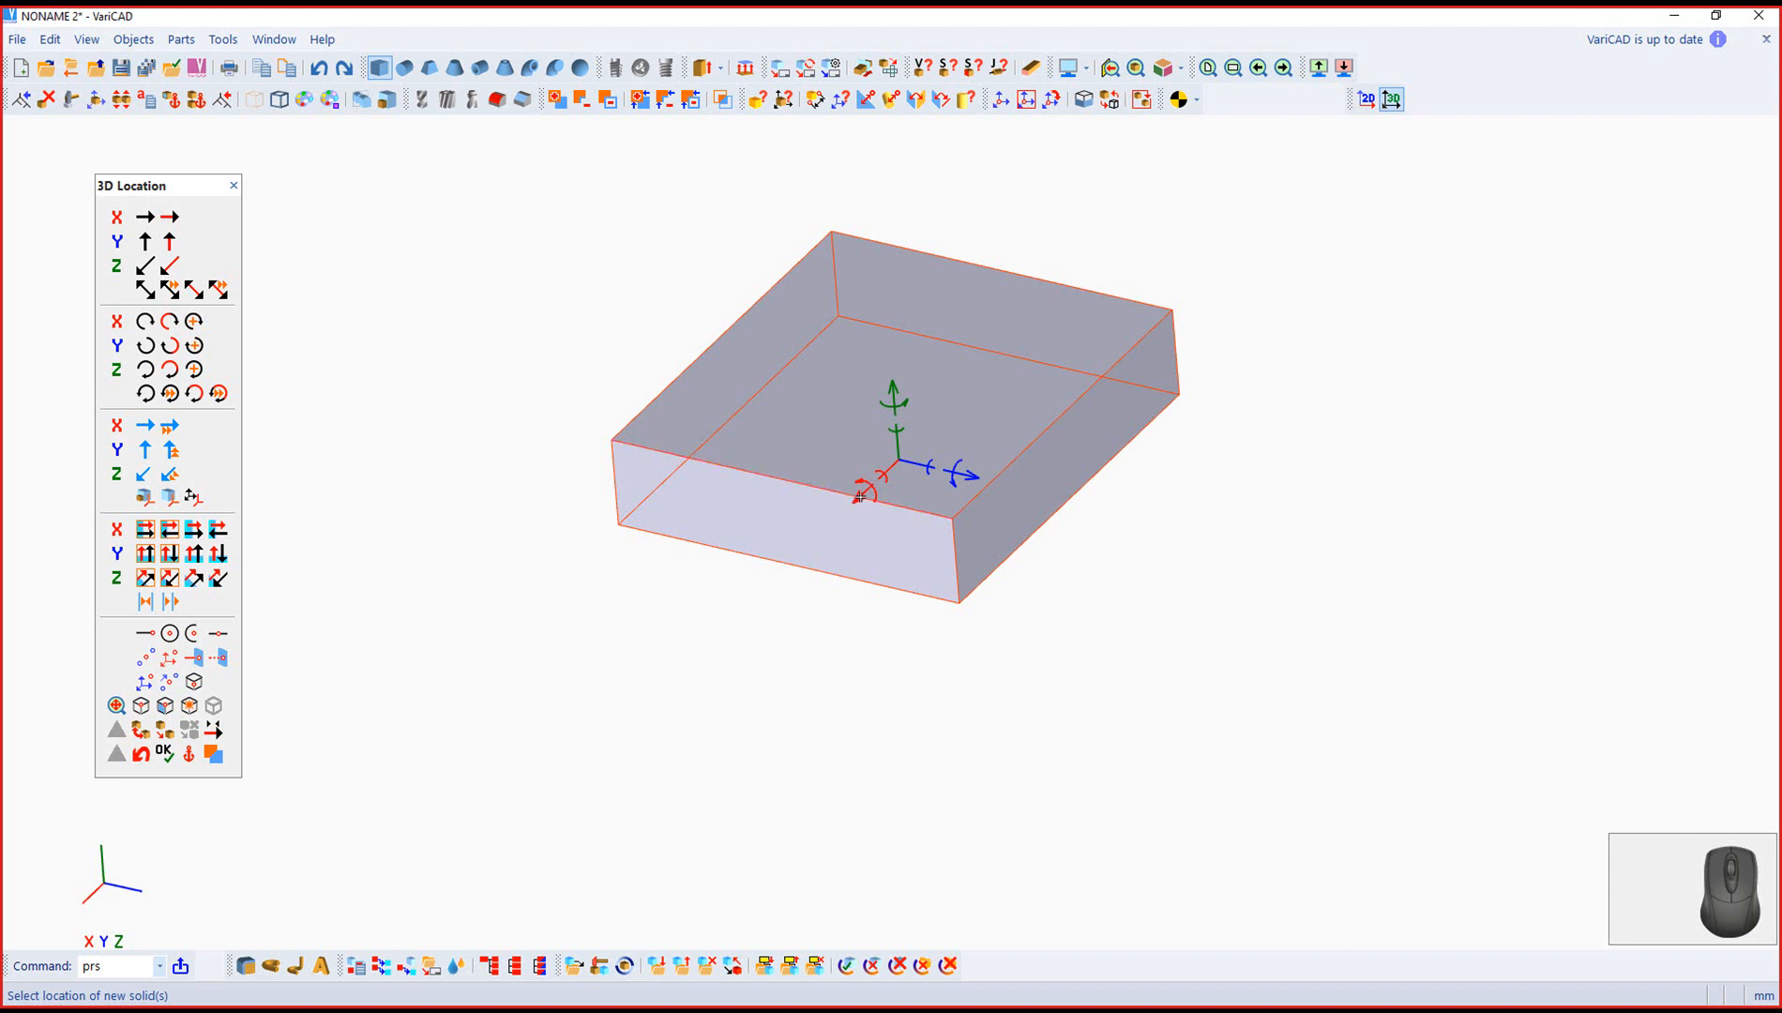
Step: Translate the new box 100 mm along its Y axis
{"action": "mouse_move", "coordinate": [860, 507]}
{"action": "left_mouse_down"}
{"action": "mouse_move", "coordinate": [863, 554]}
{"action": "mouse_move", "coordinate": [867, 533]}
{"action": "left_mouse_up"}
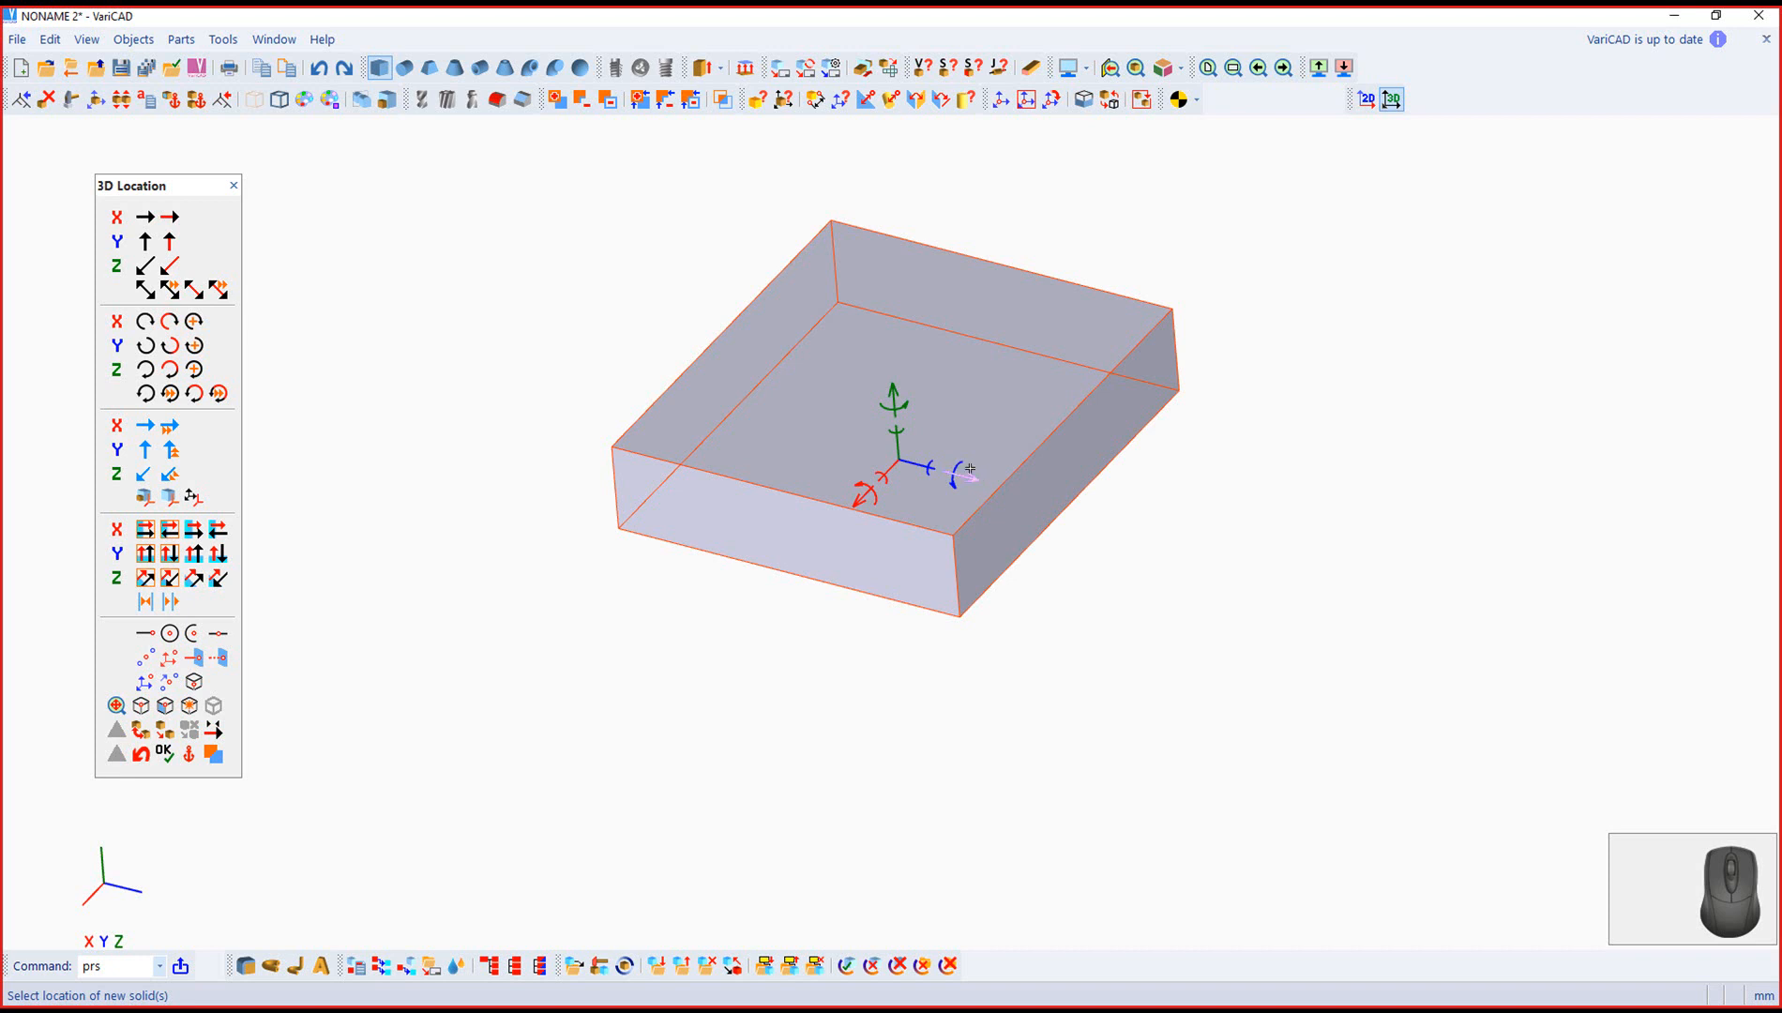
{"action": "left_click", "coordinate": [968, 467]}
{"action": "left_click", "coordinate": [960, 472]}
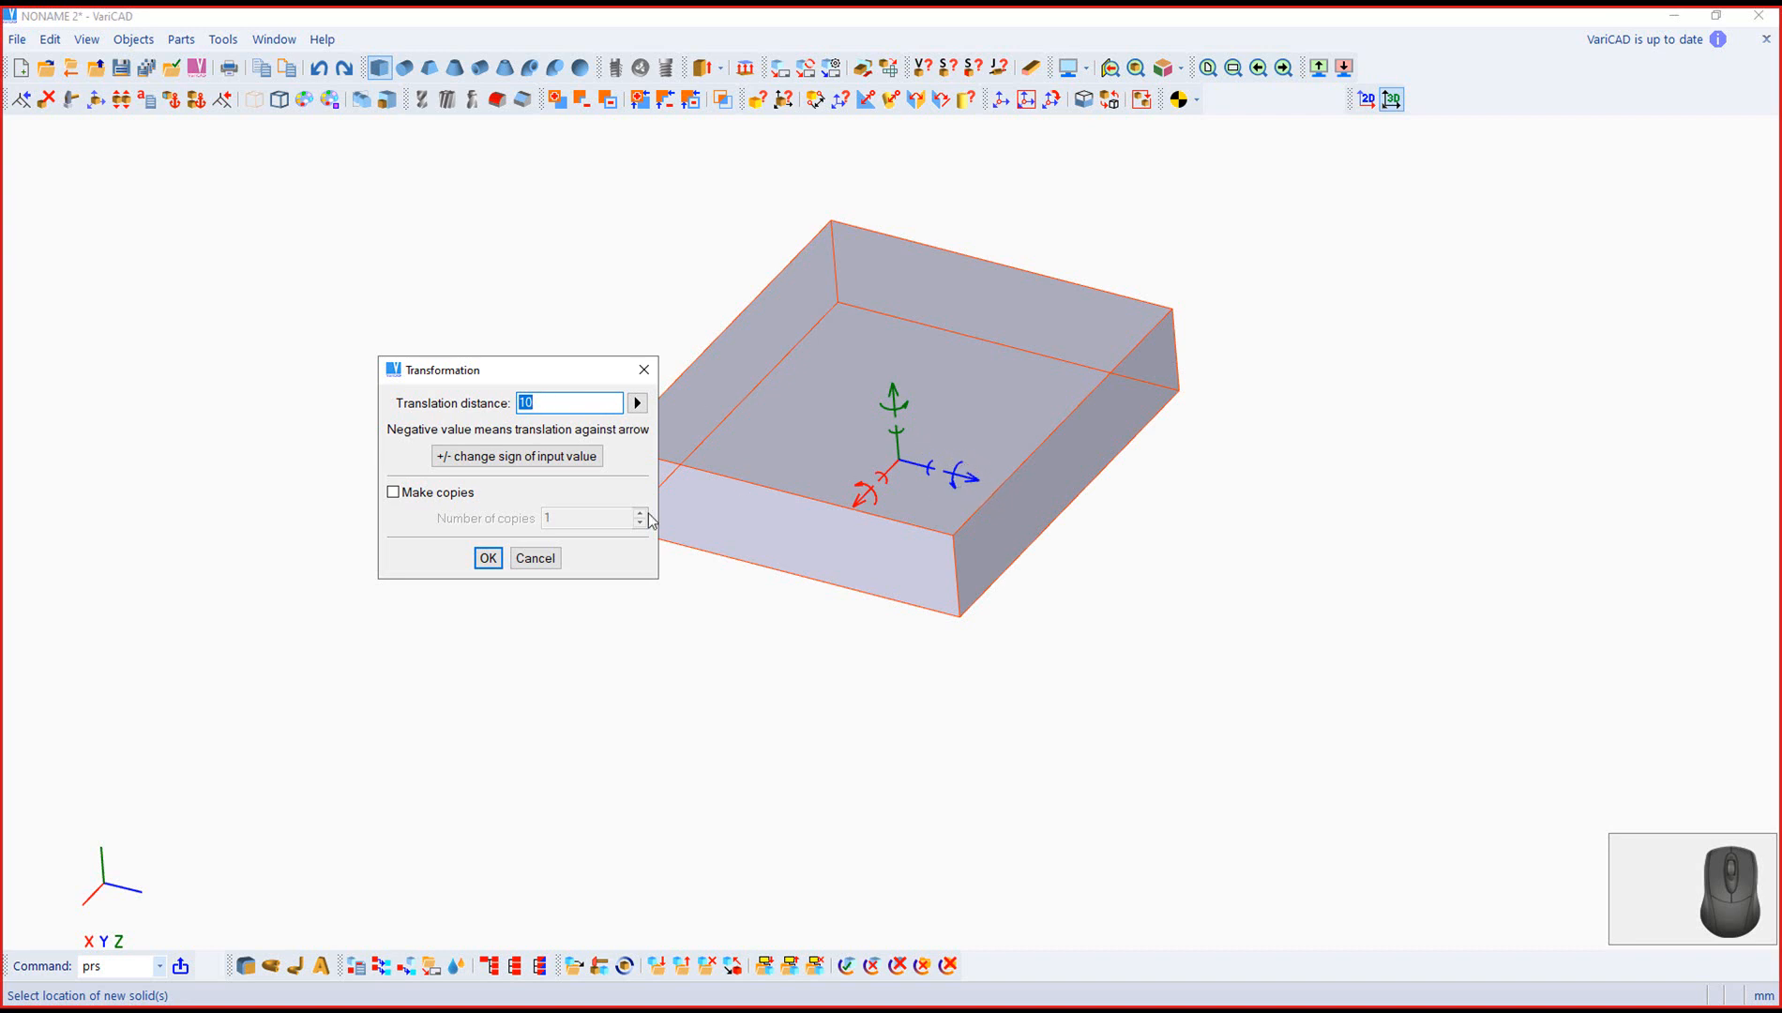
{"action": "left_click_drag", "start_coordinate": [543, 405], "coordinate": [514, 413]}
{"action": "type", "text": "100"}
{"action": "left_click", "coordinate": [487, 558]}
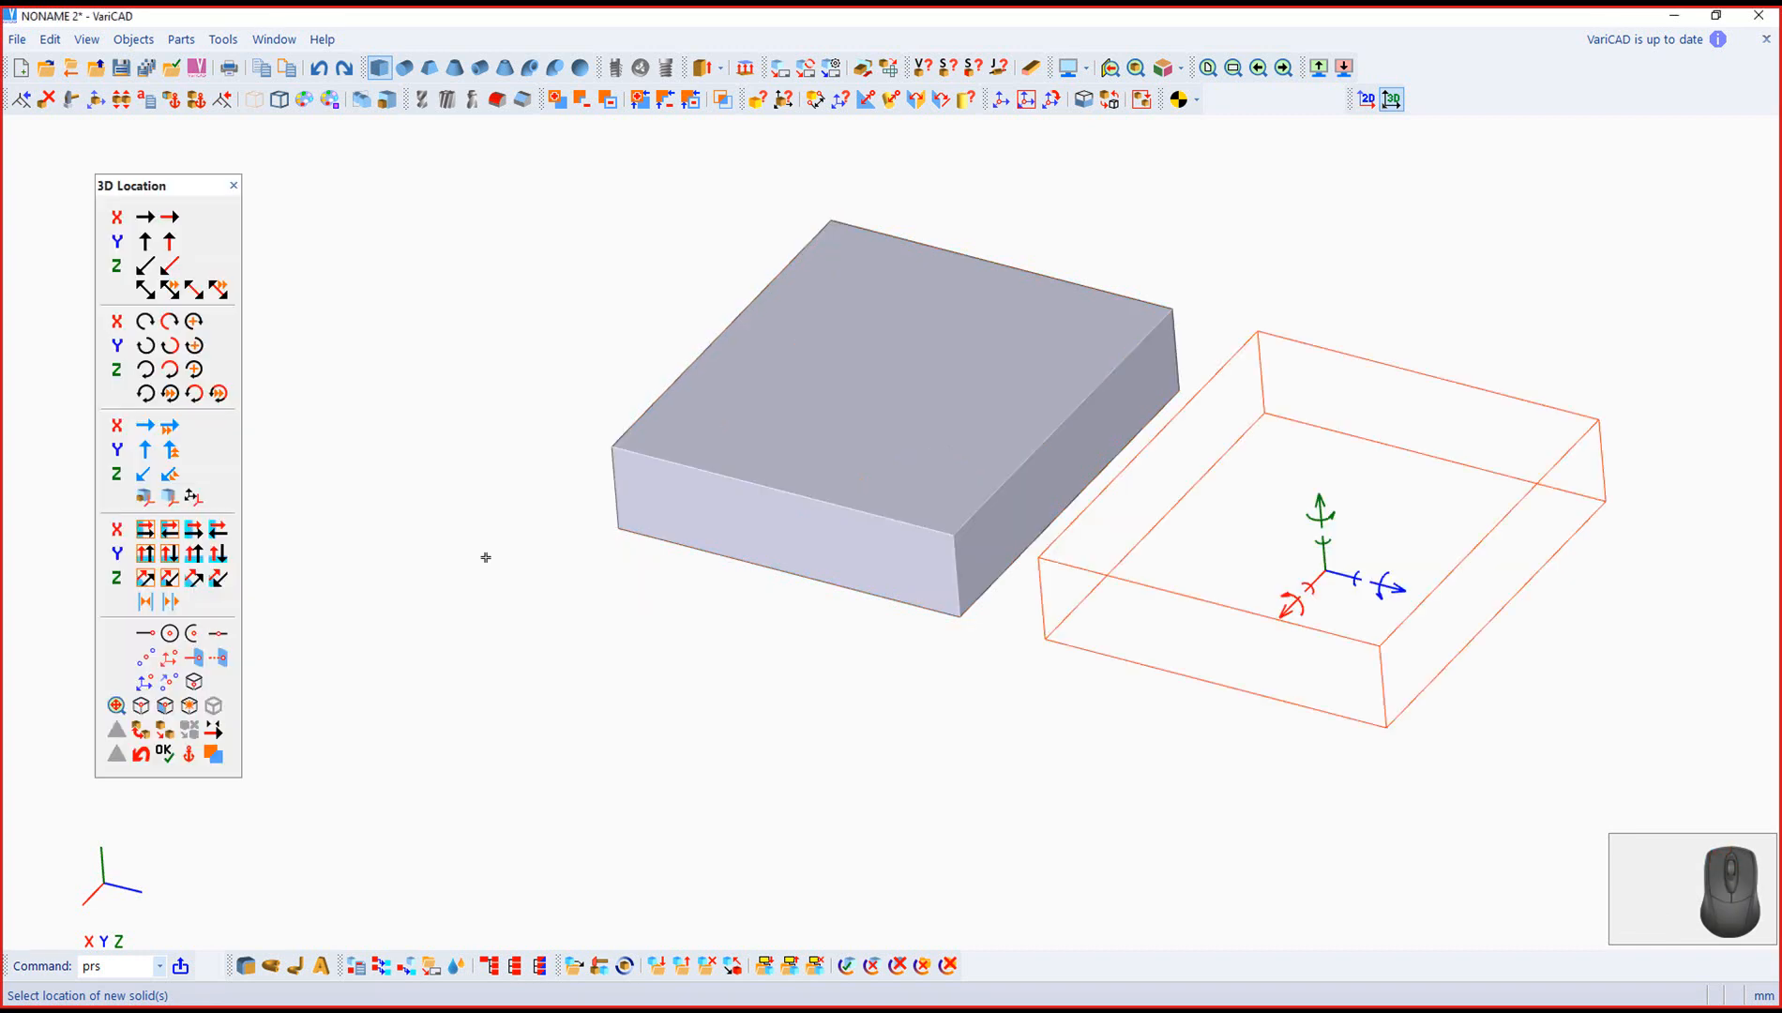
Step: Slide the new box dynamically along its Y axis and set it down beside the existing solid
{"action": "mouse_move", "coordinate": [947, 715]}
{"action": "right_mouse_down"}
{"action": "mouse_move", "coordinate": [1034, 572]}
{"action": "mouse_move", "coordinate": [962, 711]}
{"action": "right_mouse_up"}
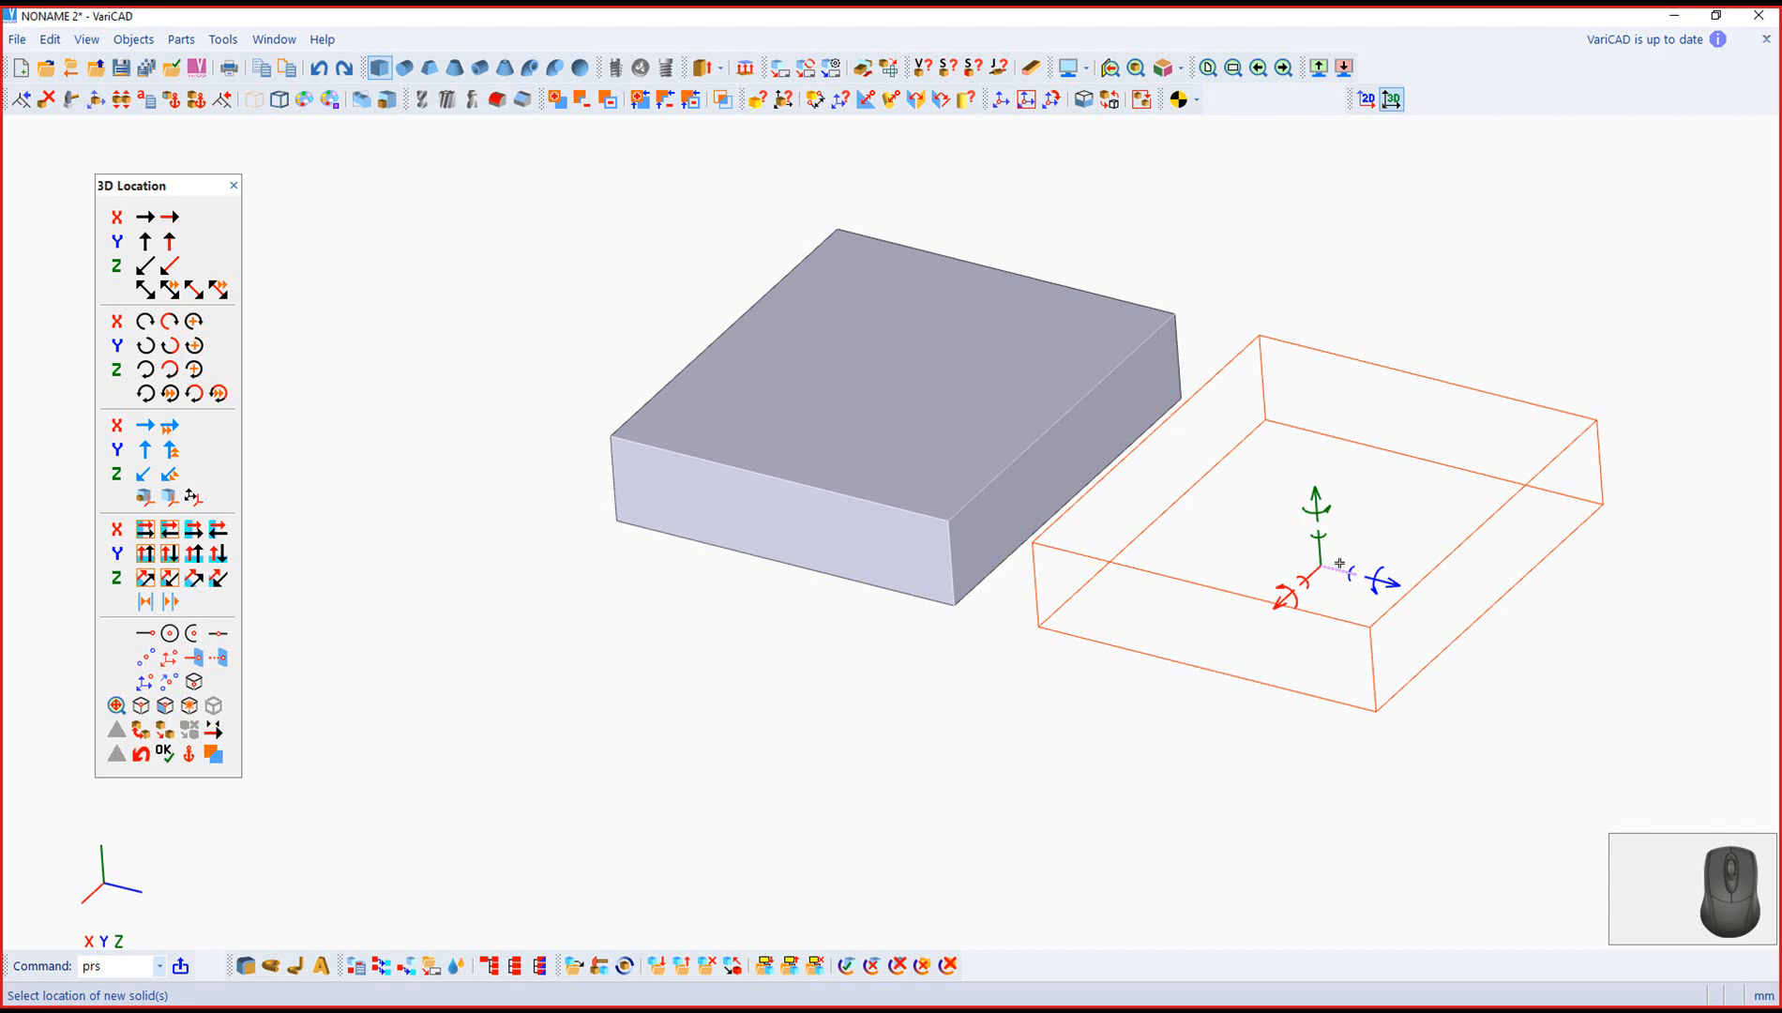
{"action": "left_click", "coordinate": [1323, 571]}
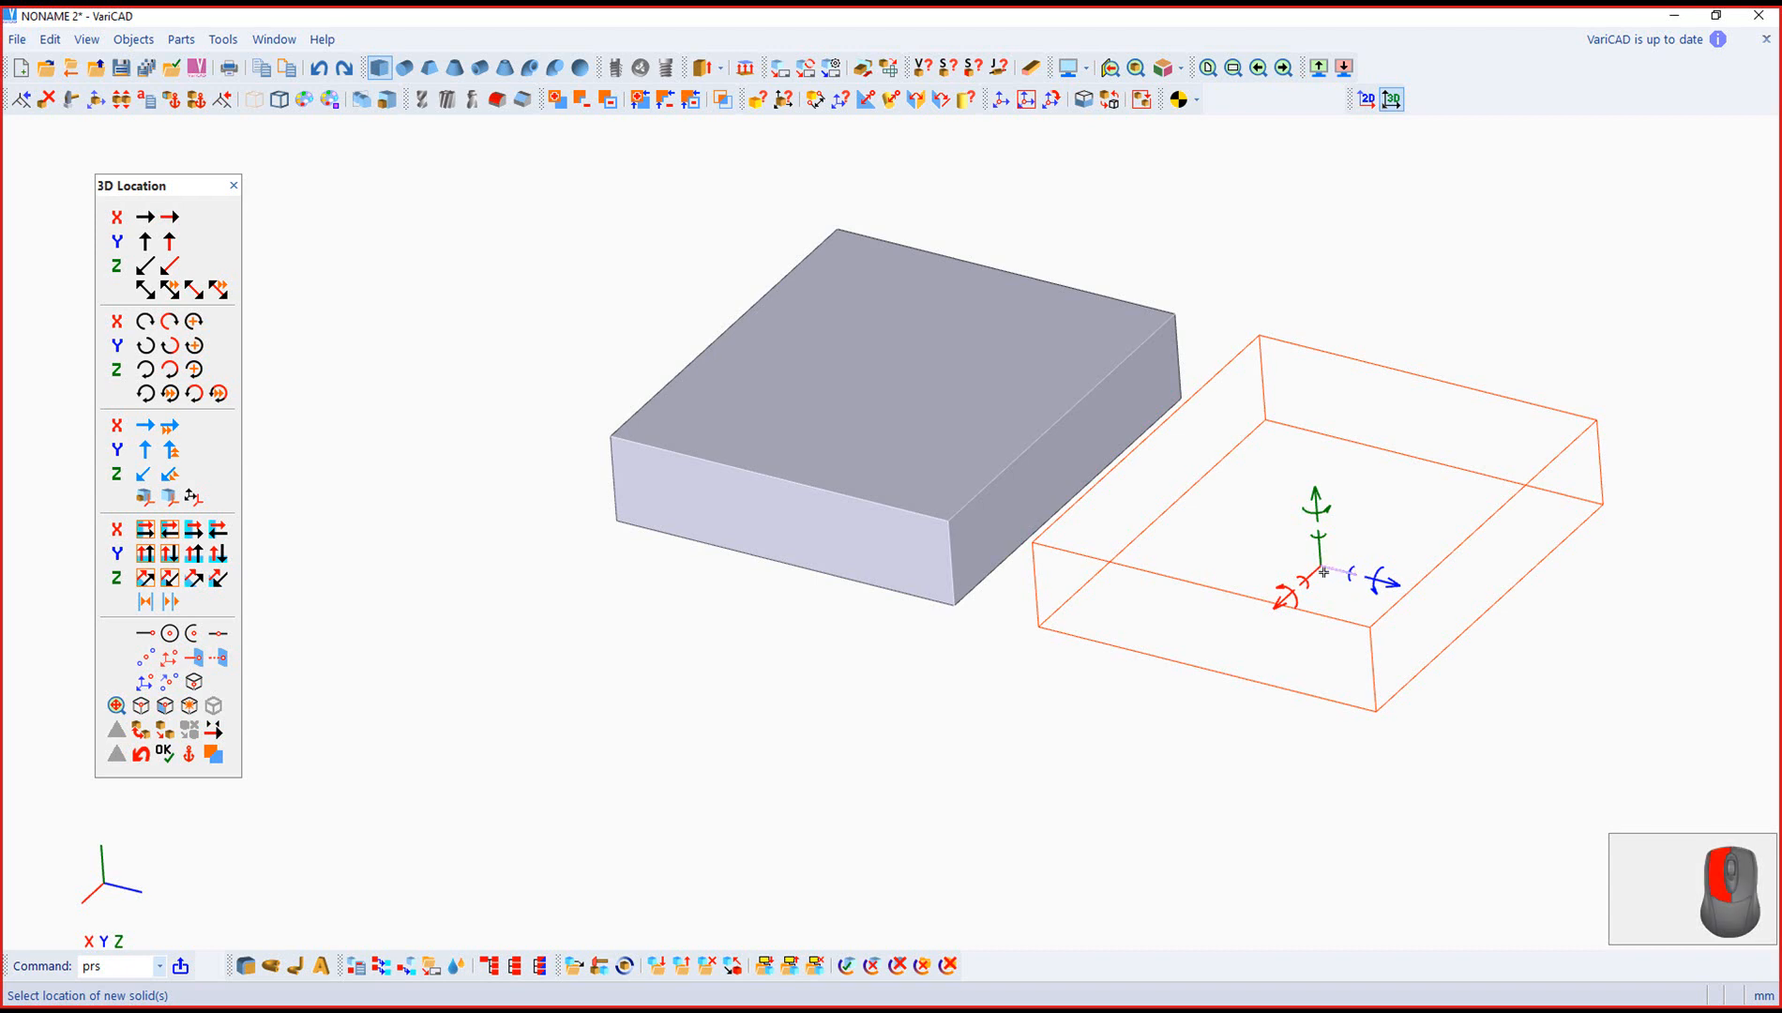
{"action": "left_click", "coordinate": [1323, 571]}
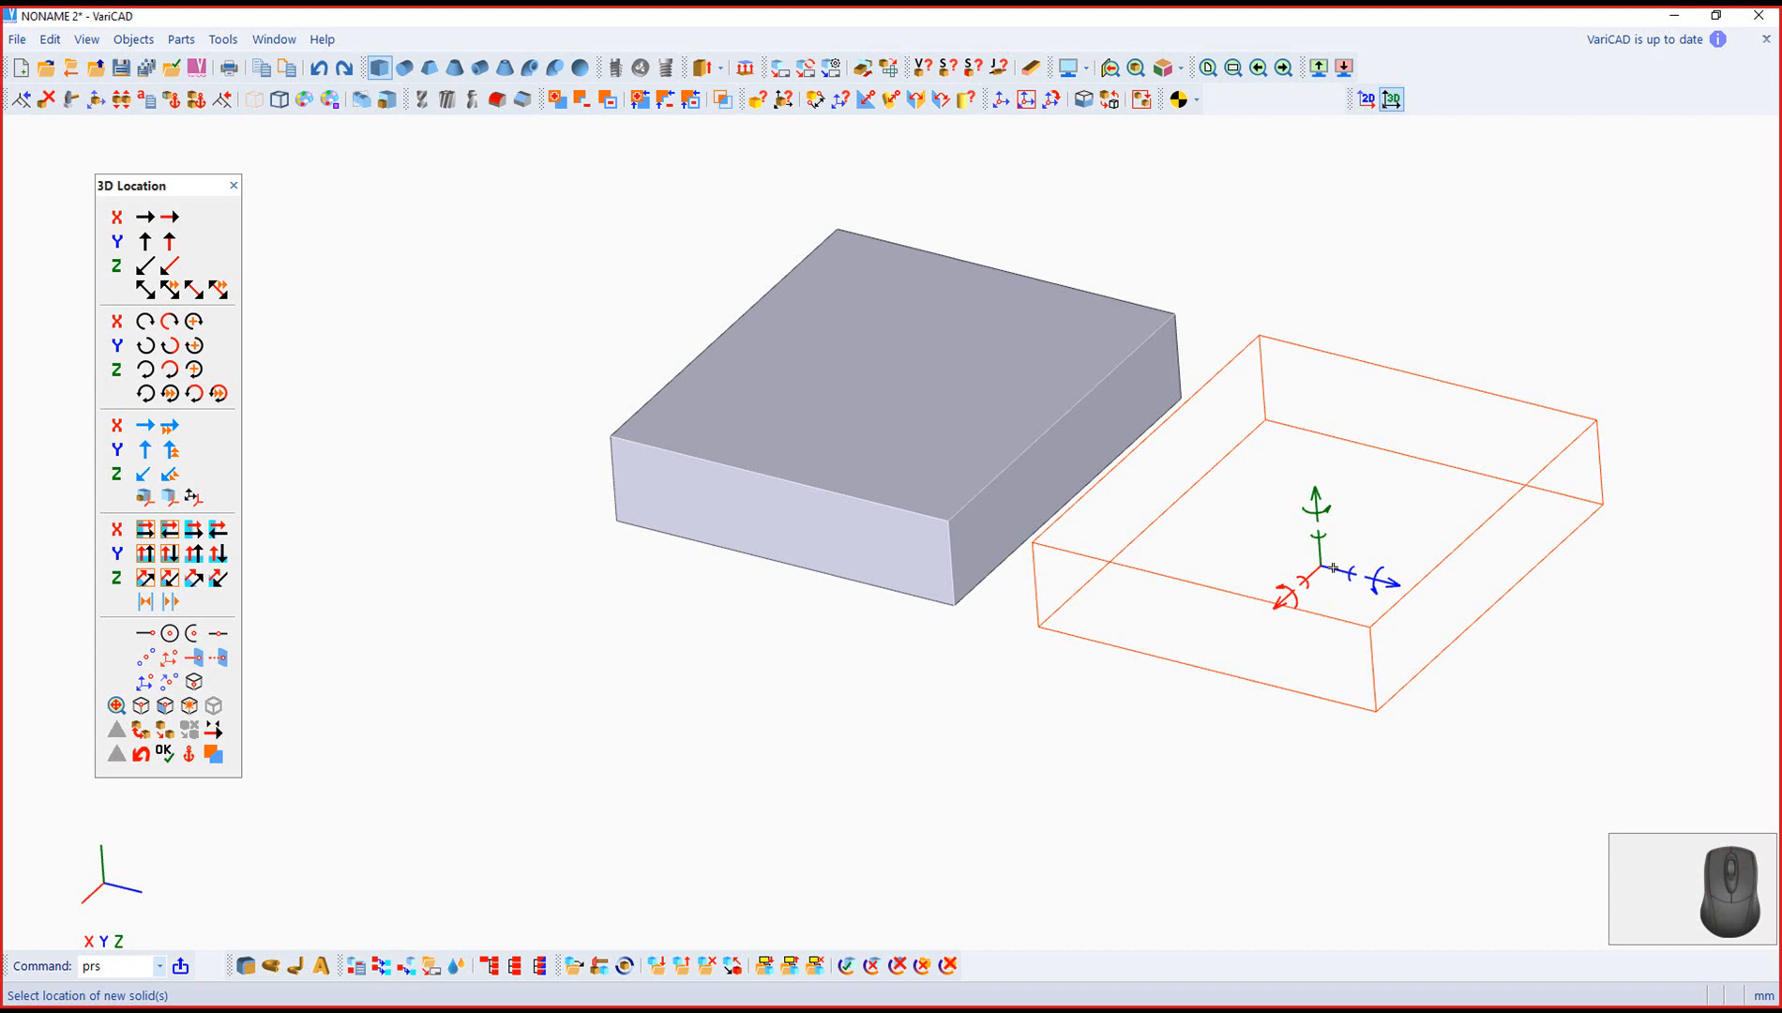
{"action": "left_click", "coordinate": [1336, 563]}
{"action": "left_click", "coordinate": [1337, 567]}
{"action": "left_click", "coordinate": [1336, 567]}
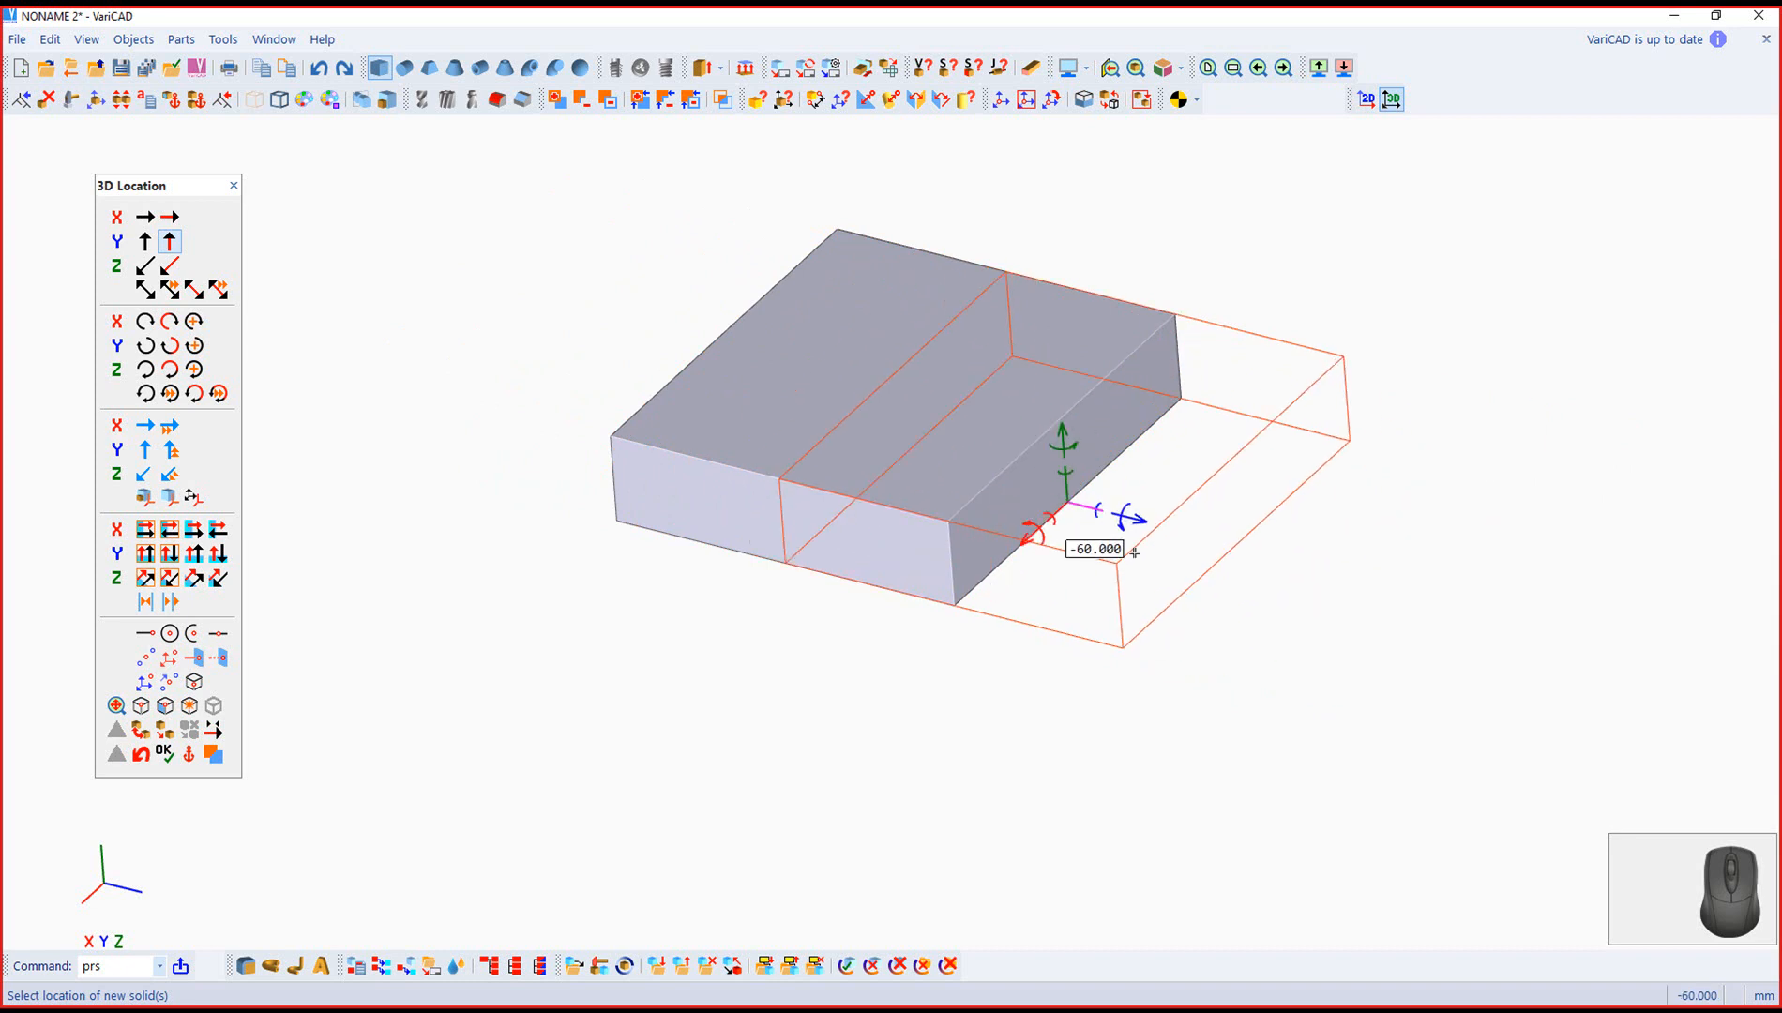
{"action": "left_click", "coordinate": [1273, 731]}
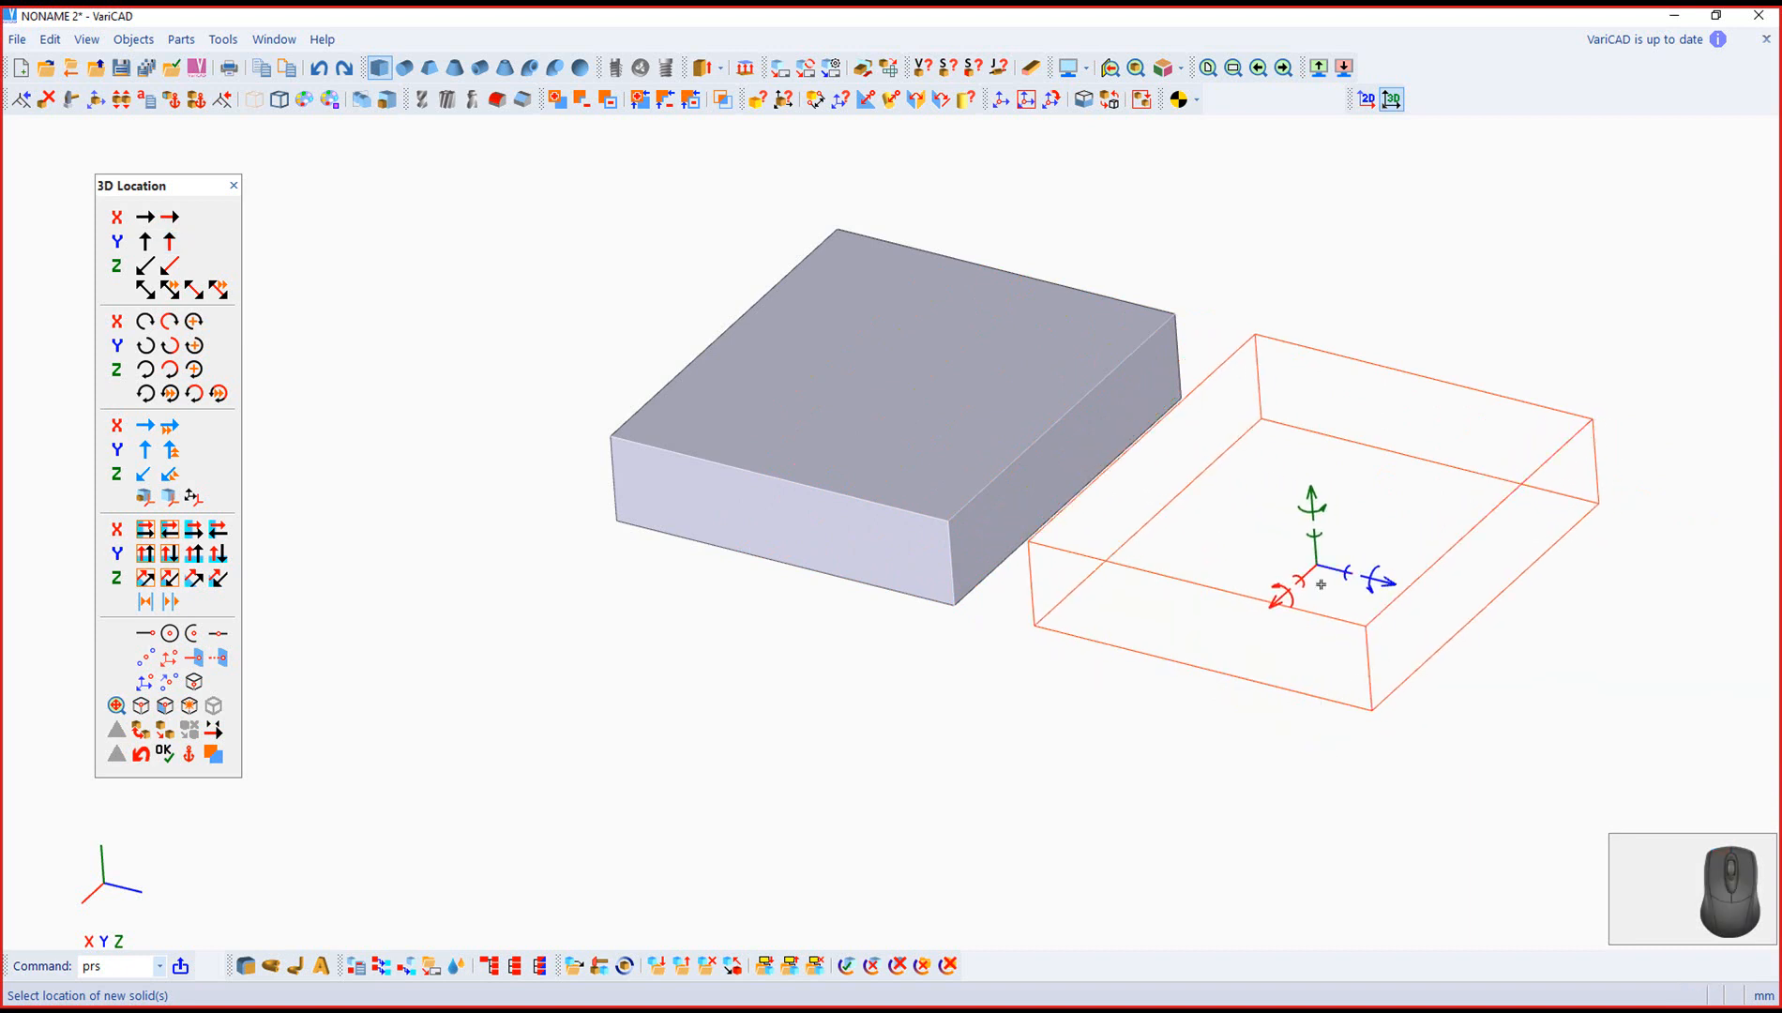
Step: Rotate the new box 45 degrees about its Y axis
{"action": "right_click_drag", "start_coordinate": [1260, 753], "coordinate": [1279, 791]}
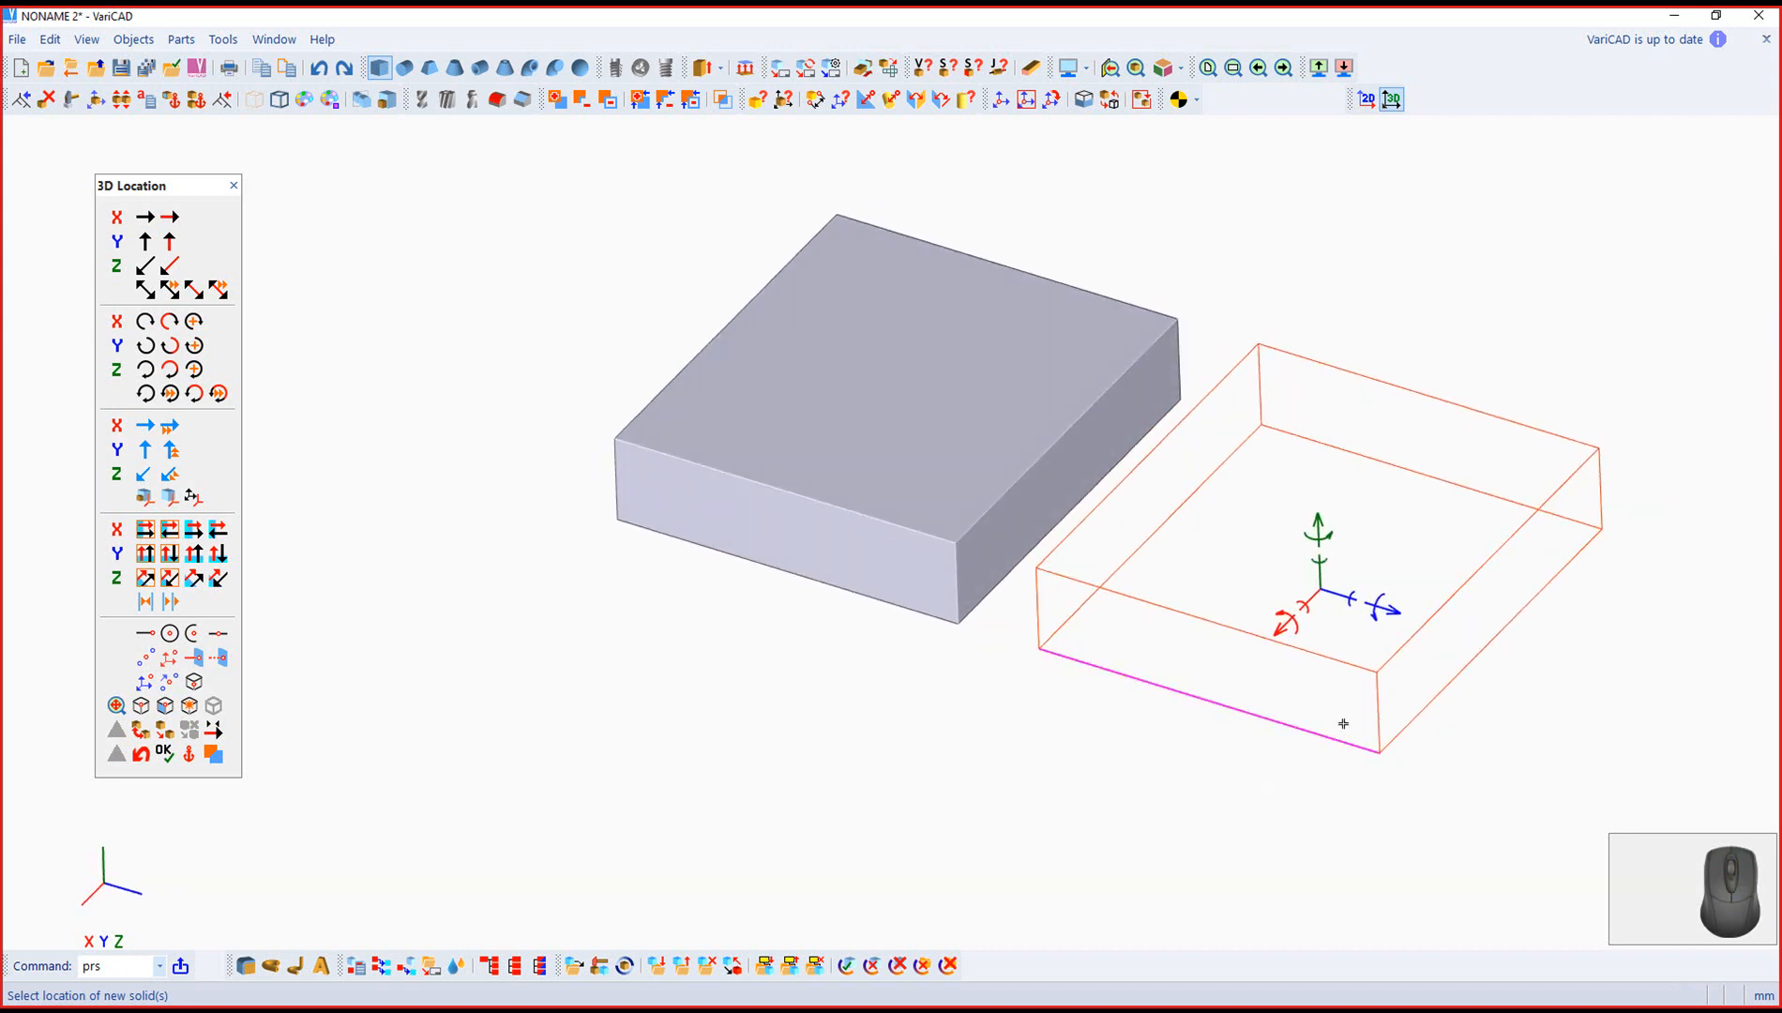
{"action": "left_click", "coordinate": [1385, 600]}
{"action": "left_click", "coordinate": [1376, 605]}
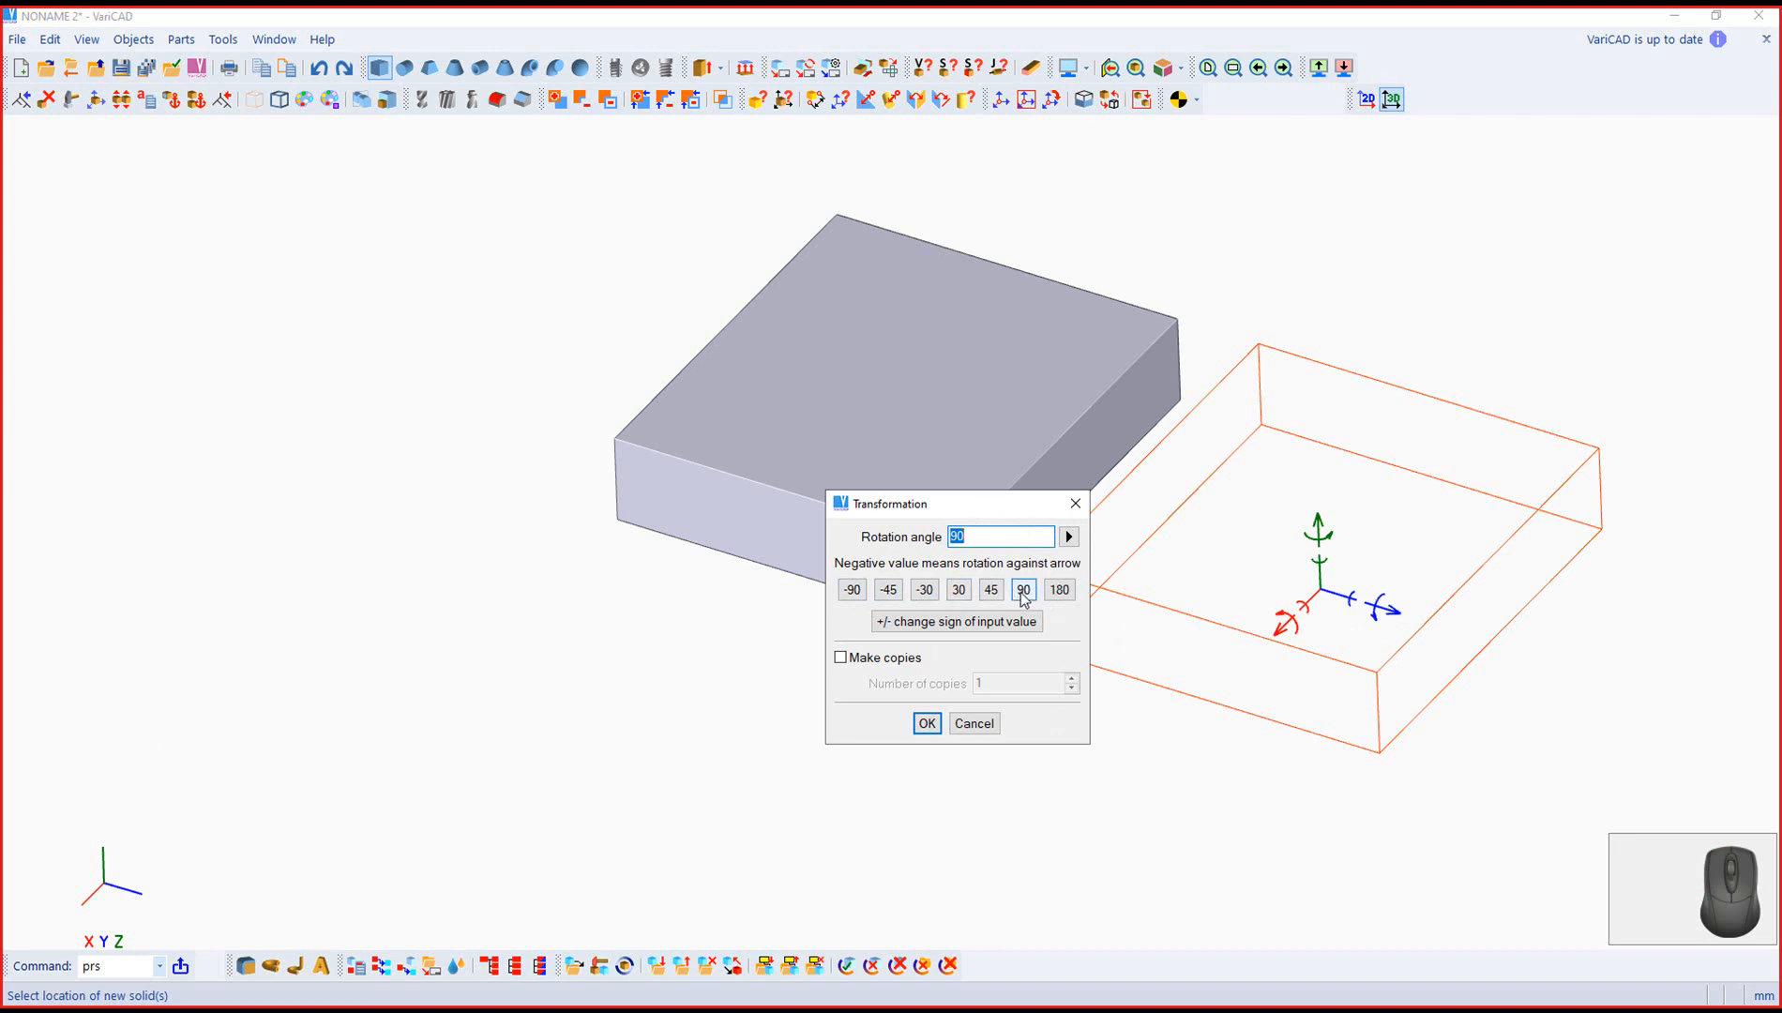
{"action": "left_click", "coordinate": [986, 595]}
{"action": "left_click", "coordinate": [926, 723]}
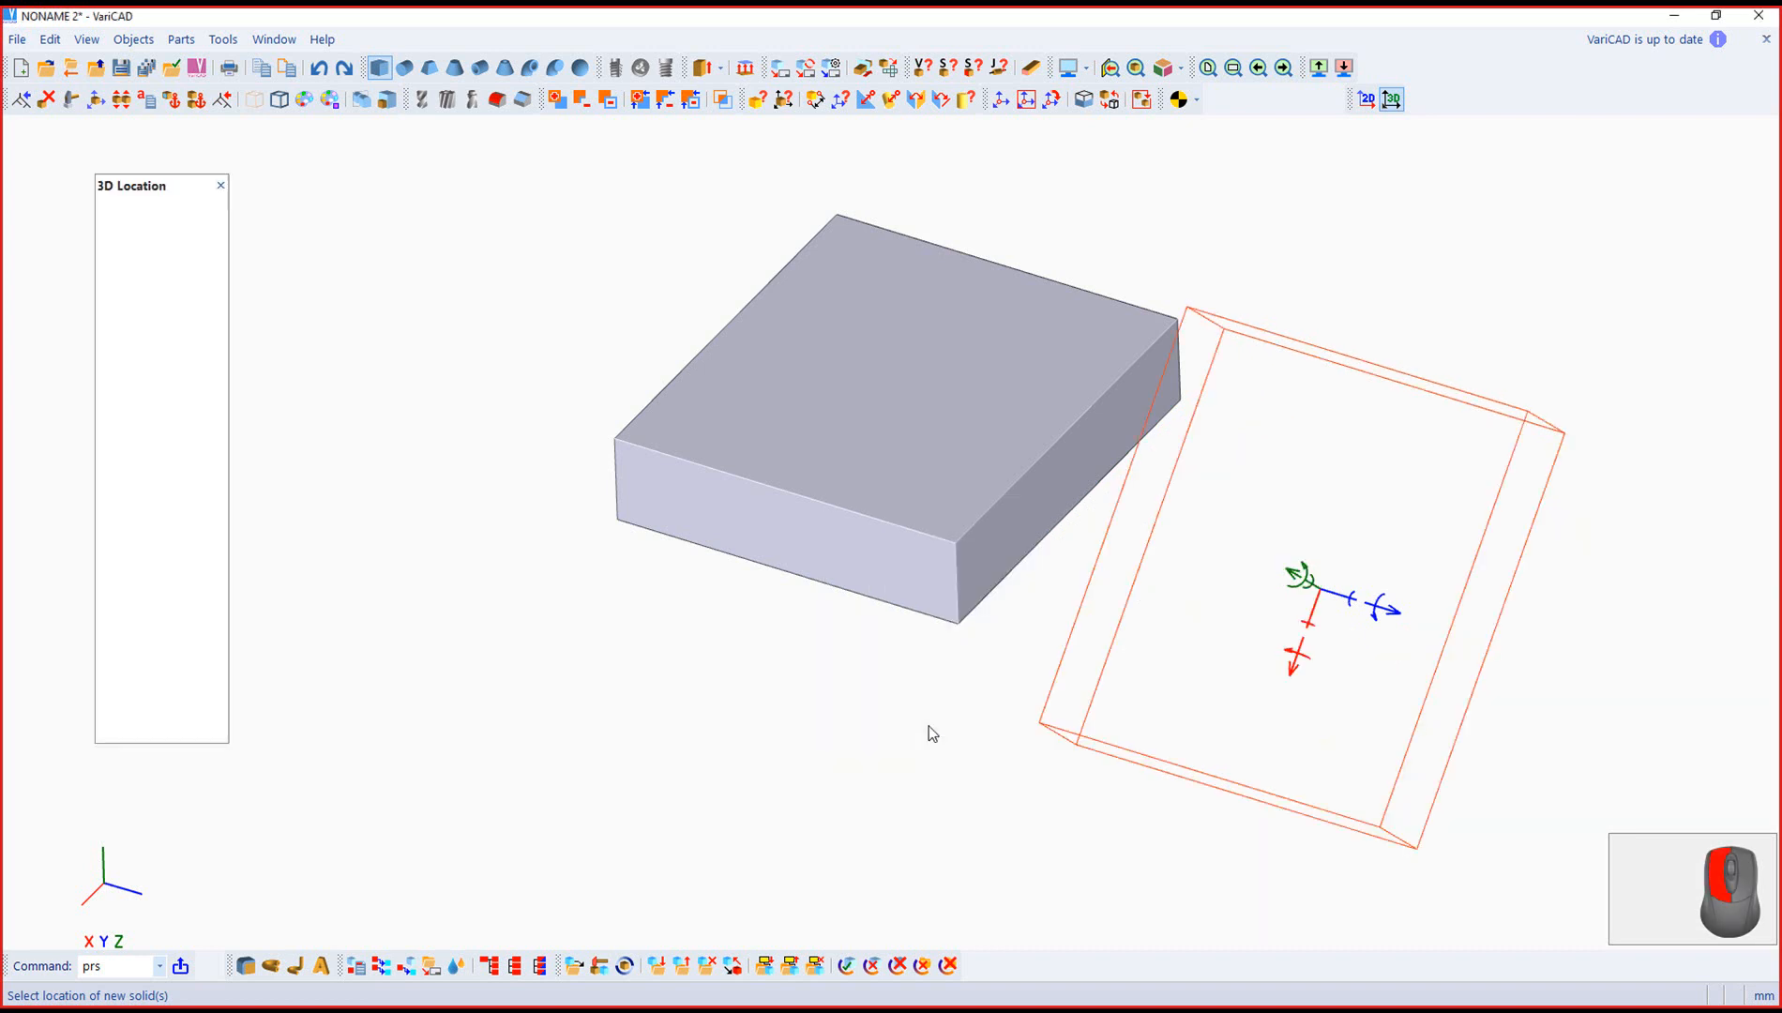
Step: Try to rotate the tilted box dynamically about its Y axis, and cancel its placement
{"action": "middle_click_drag", "start_coordinate": [1213, 718], "coordinate": [1225, 682]}
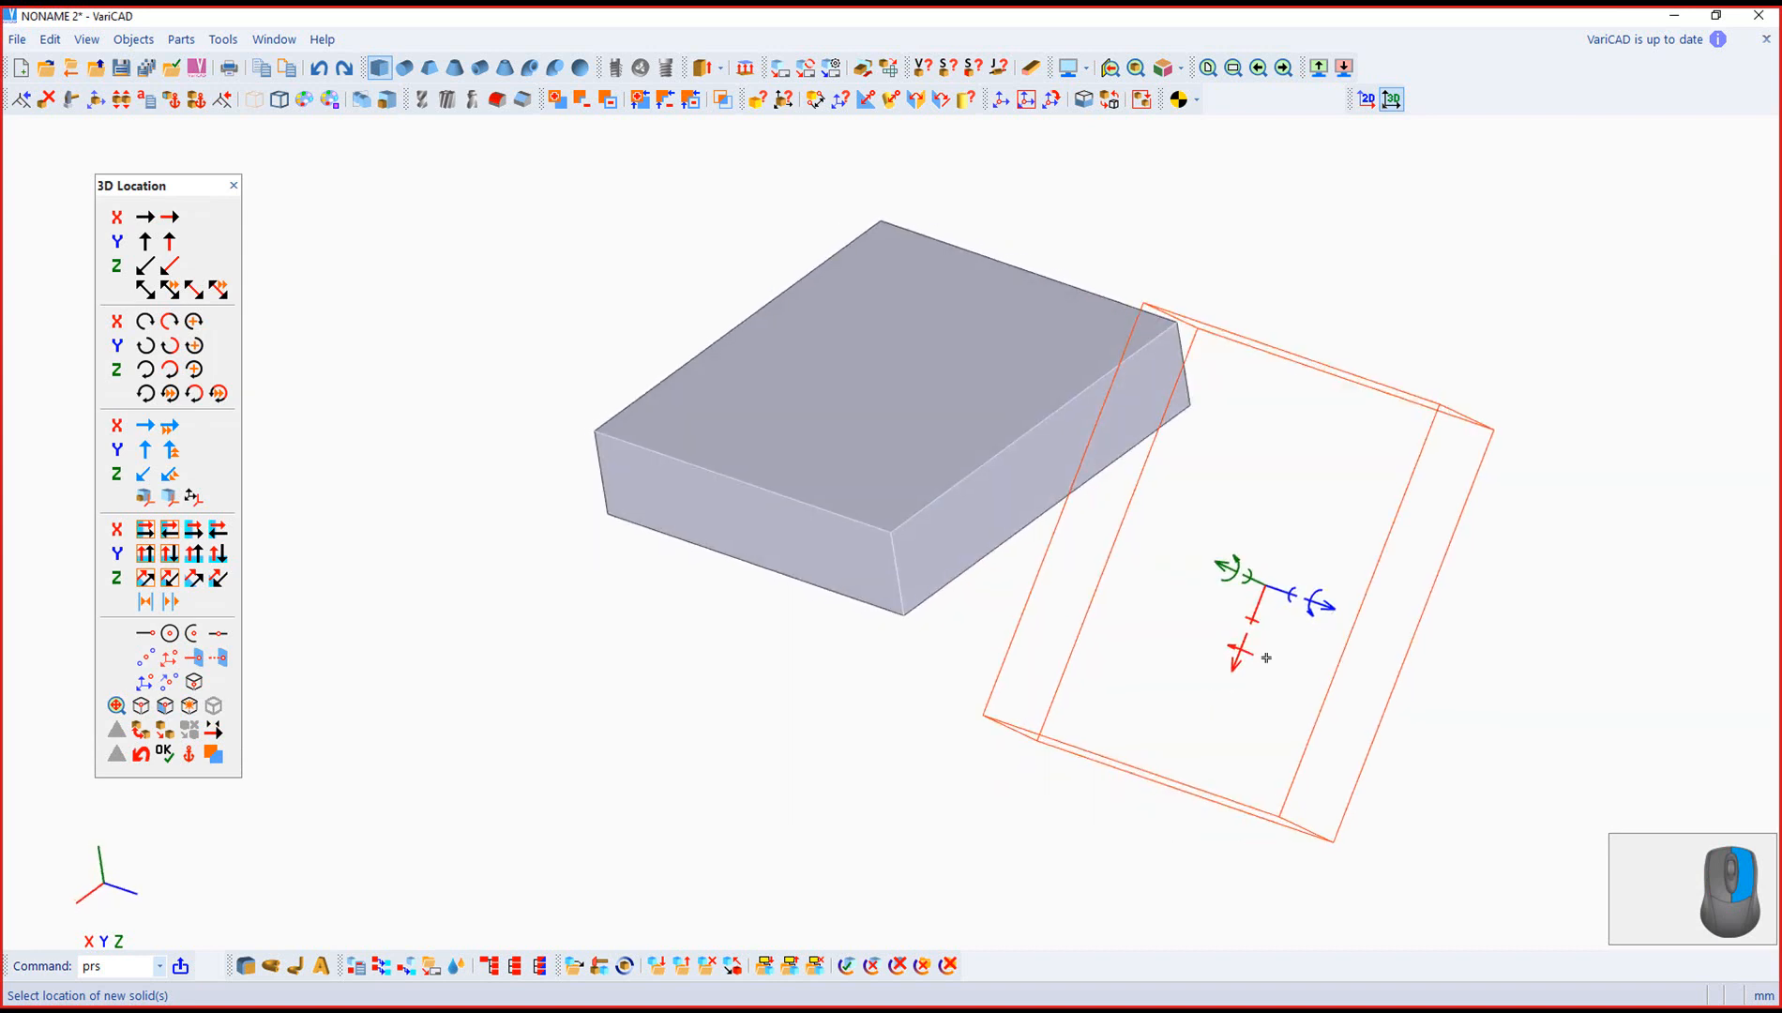
{"action": "left_click", "coordinate": [1290, 588]}
{"action": "left_click", "coordinate": [1291, 588]}
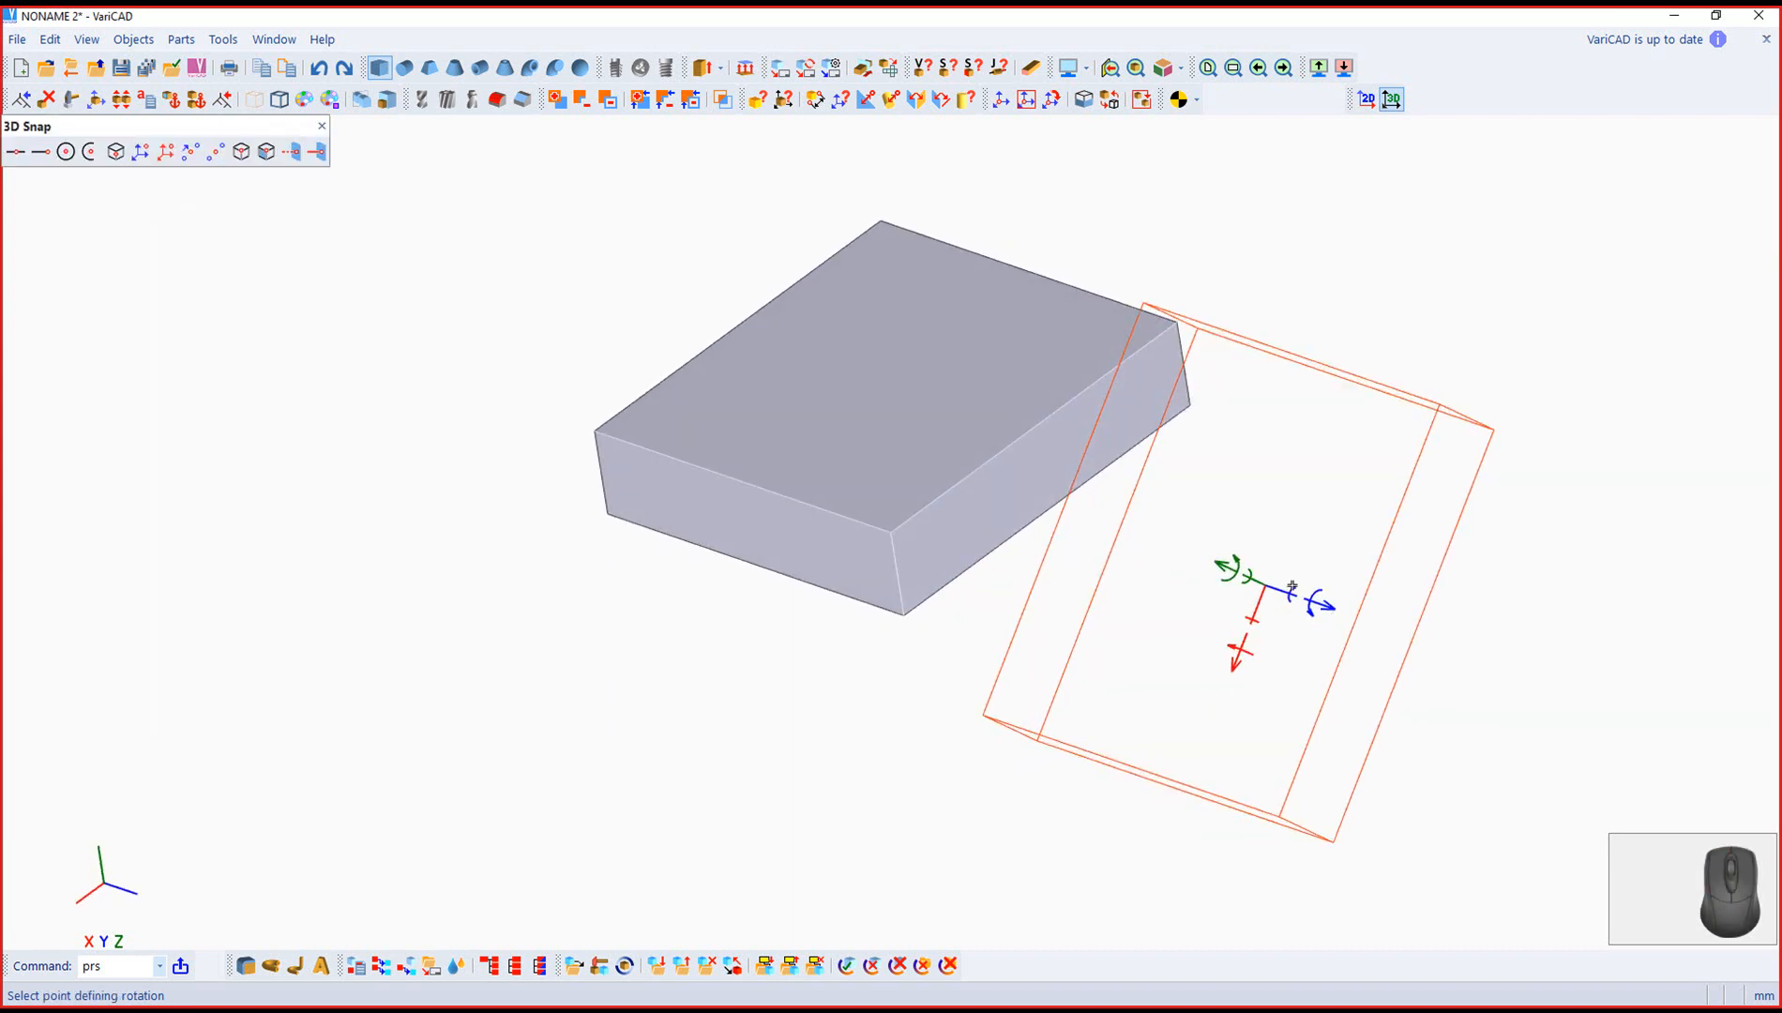
{"action": "left_click", "coordinate": [1293, 591]}
{"action": "left_click", "coordinate": [1292, 591]}
{"action": "right_click_drag", "start_coordinate": [1283, 578], "coordinate": [1348, 554]}
{"action": "left_click", "coordinate": [1331, 583]}
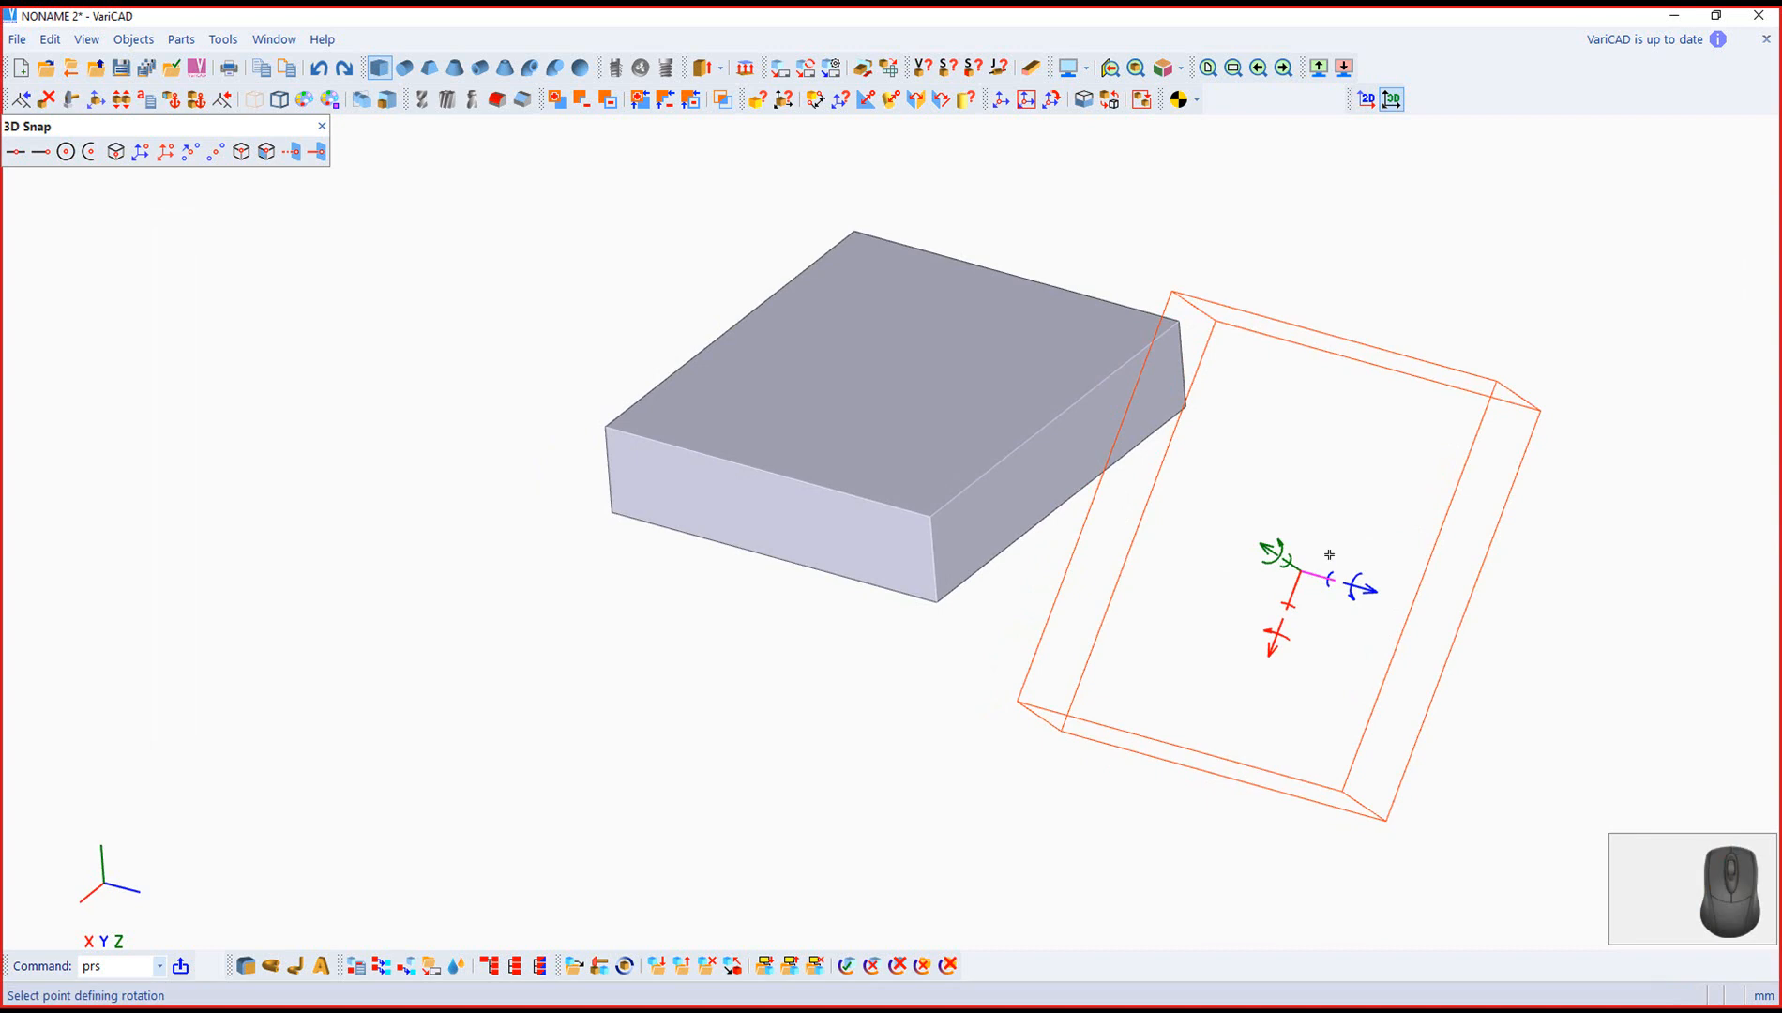
{"action": "left_click", "coordinate": [1330, 569]}
{"action": "key", "text": "Escape"}
{"action": "key", "text": "Escape"}
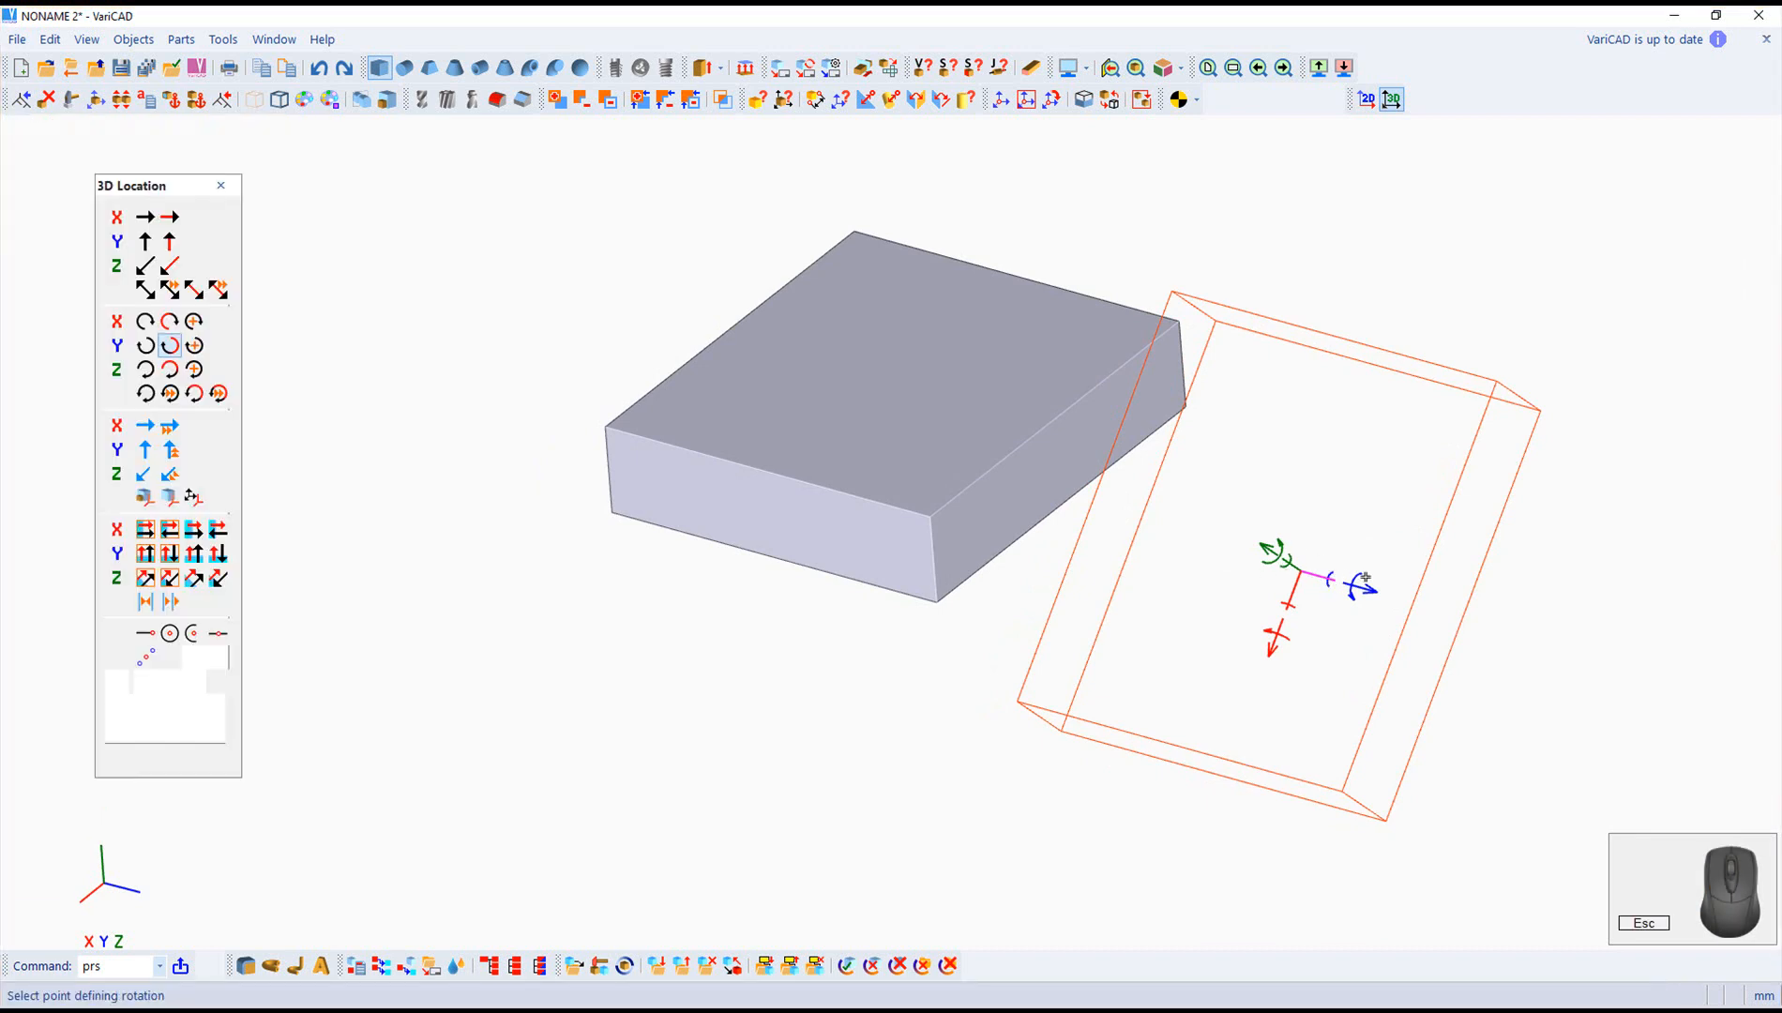
Step: Start the box again with the same dimensions, try to rotate it dynamically about its Y axis, and cancel its placement
{"action": "left_click", "coordinate": [377, 67]}
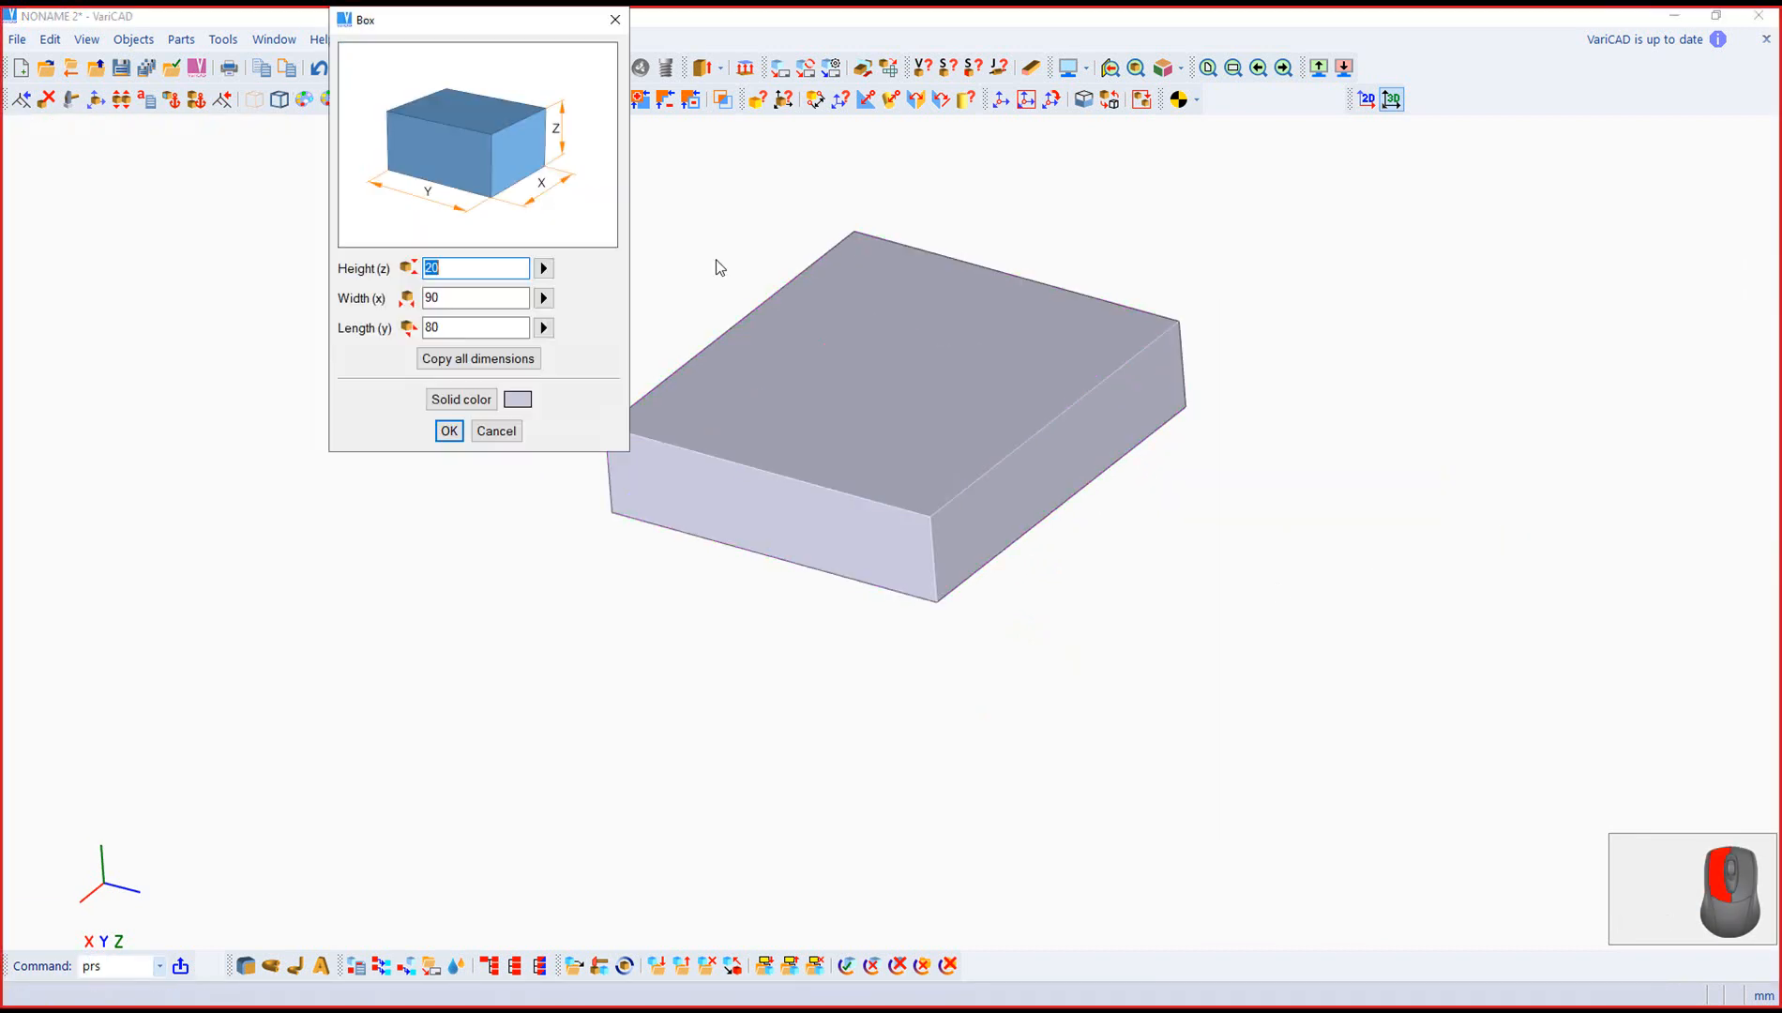
{"action": "left_click", "coordinate": [449, 430]}
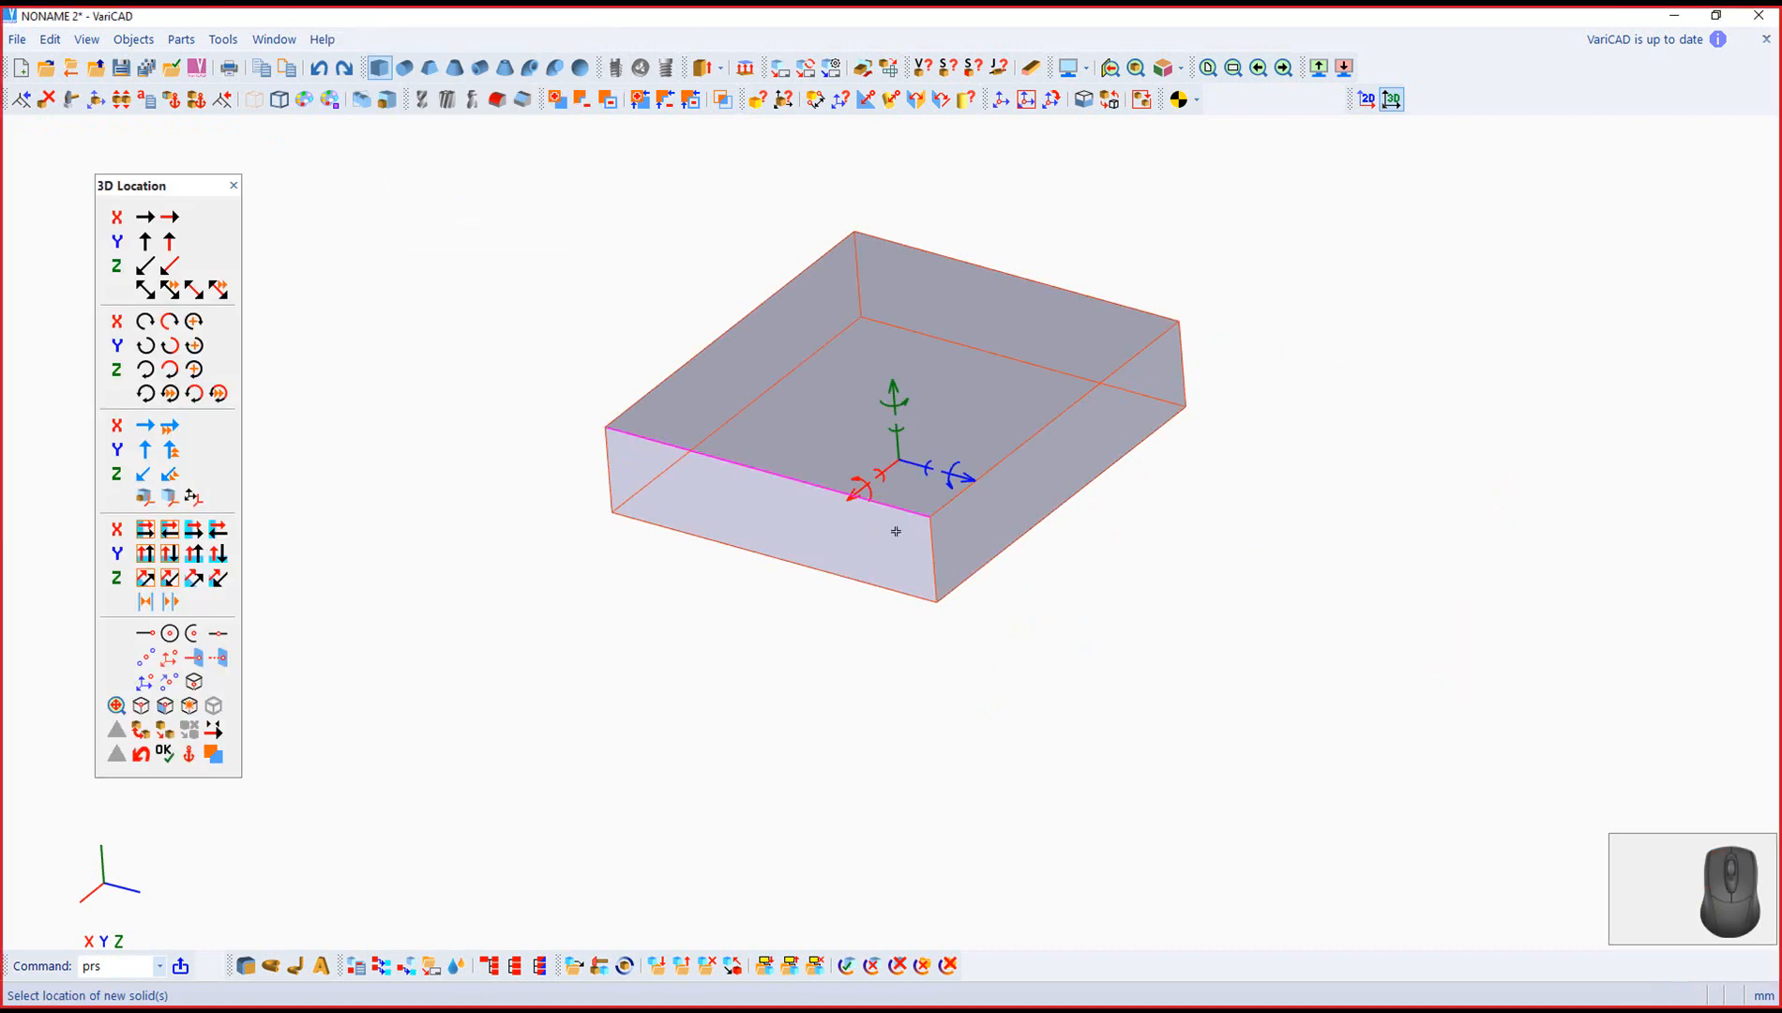
{"action": "left_click", "coordinate": [927, 478]}
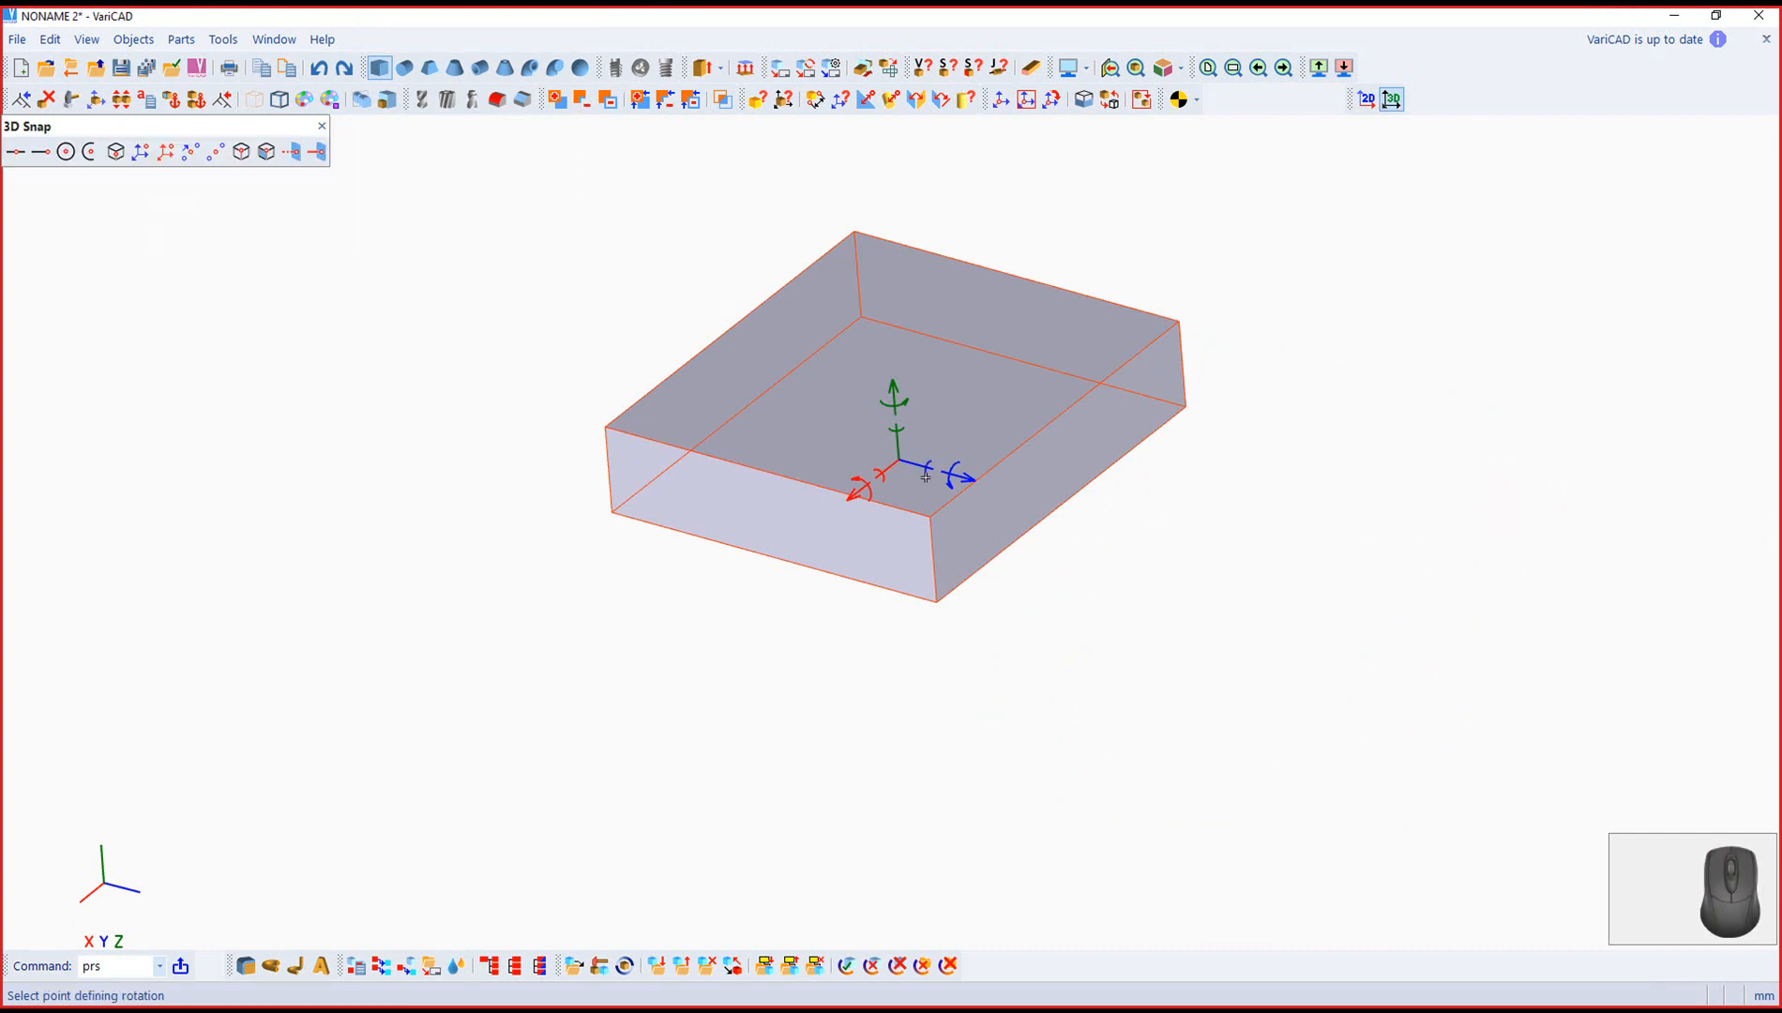
{"action": "scroll", "coordinate": [924, 551], "scroll_direction": "up", "scroll_amount": 2}
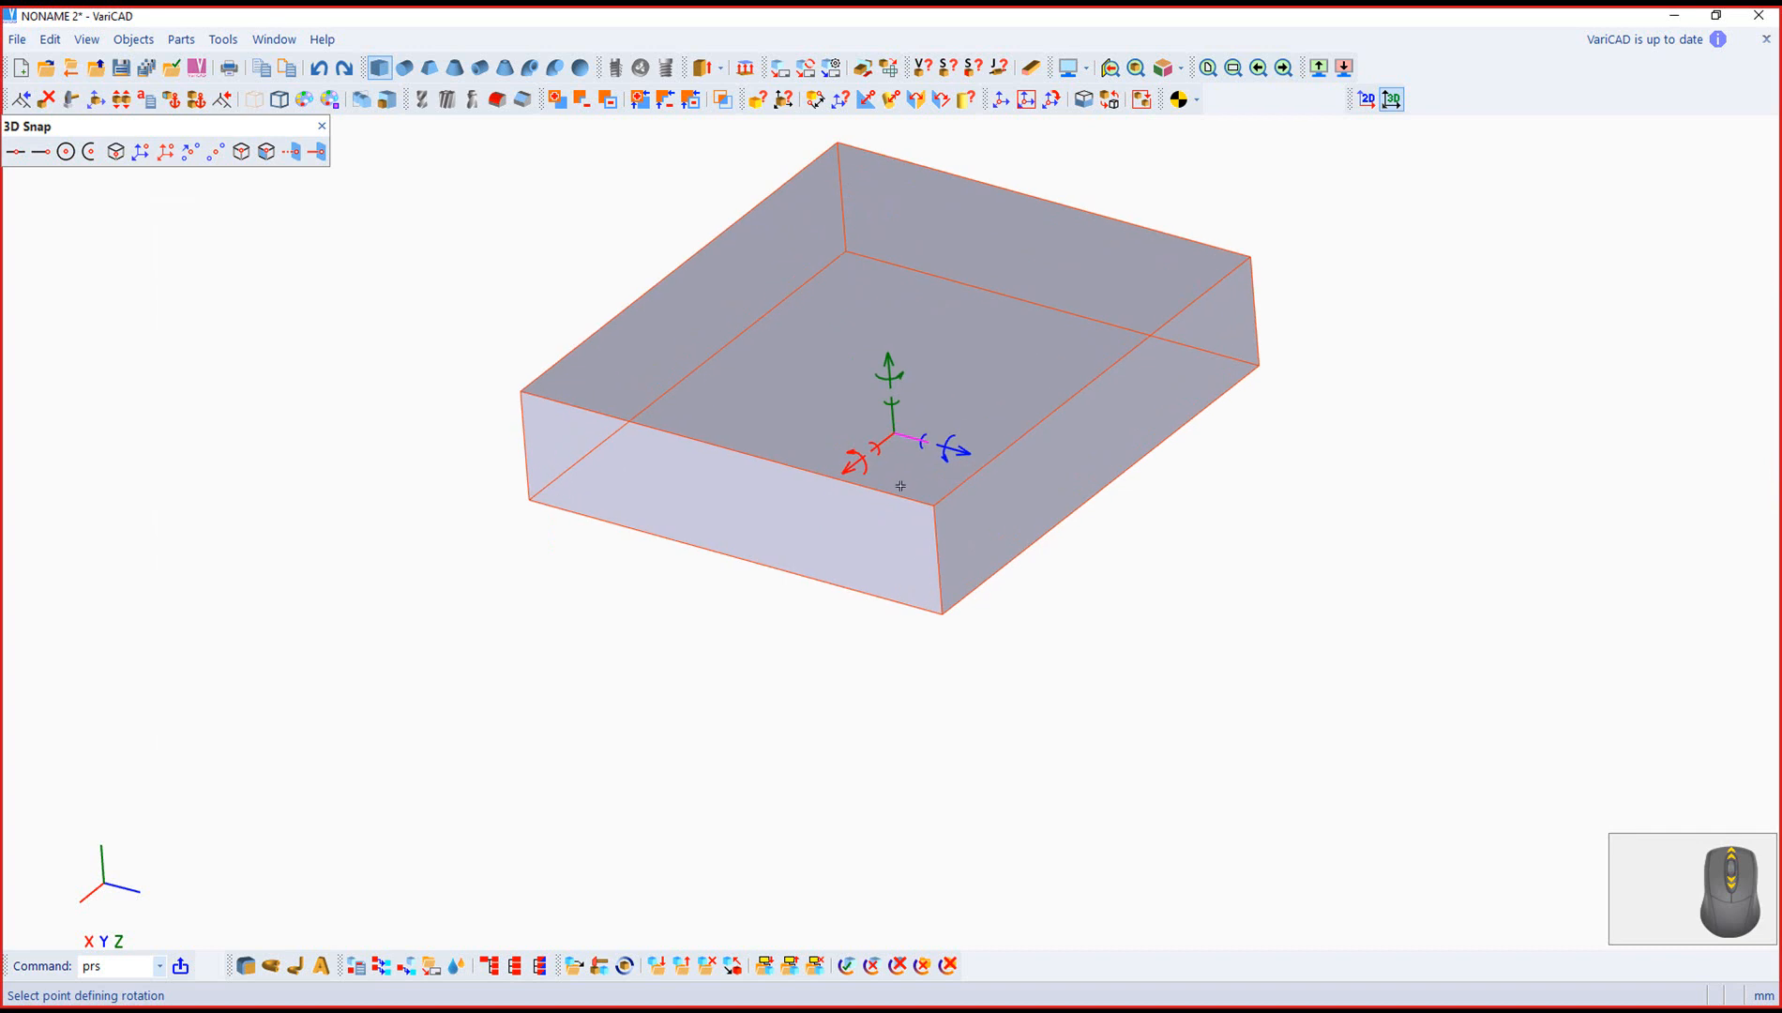
{"action": "key", "text": "Escape"}
{"action": "right_click", "coordinate": [460, 147]}
{"action": "left_click", "coordinate": [685, 442]}
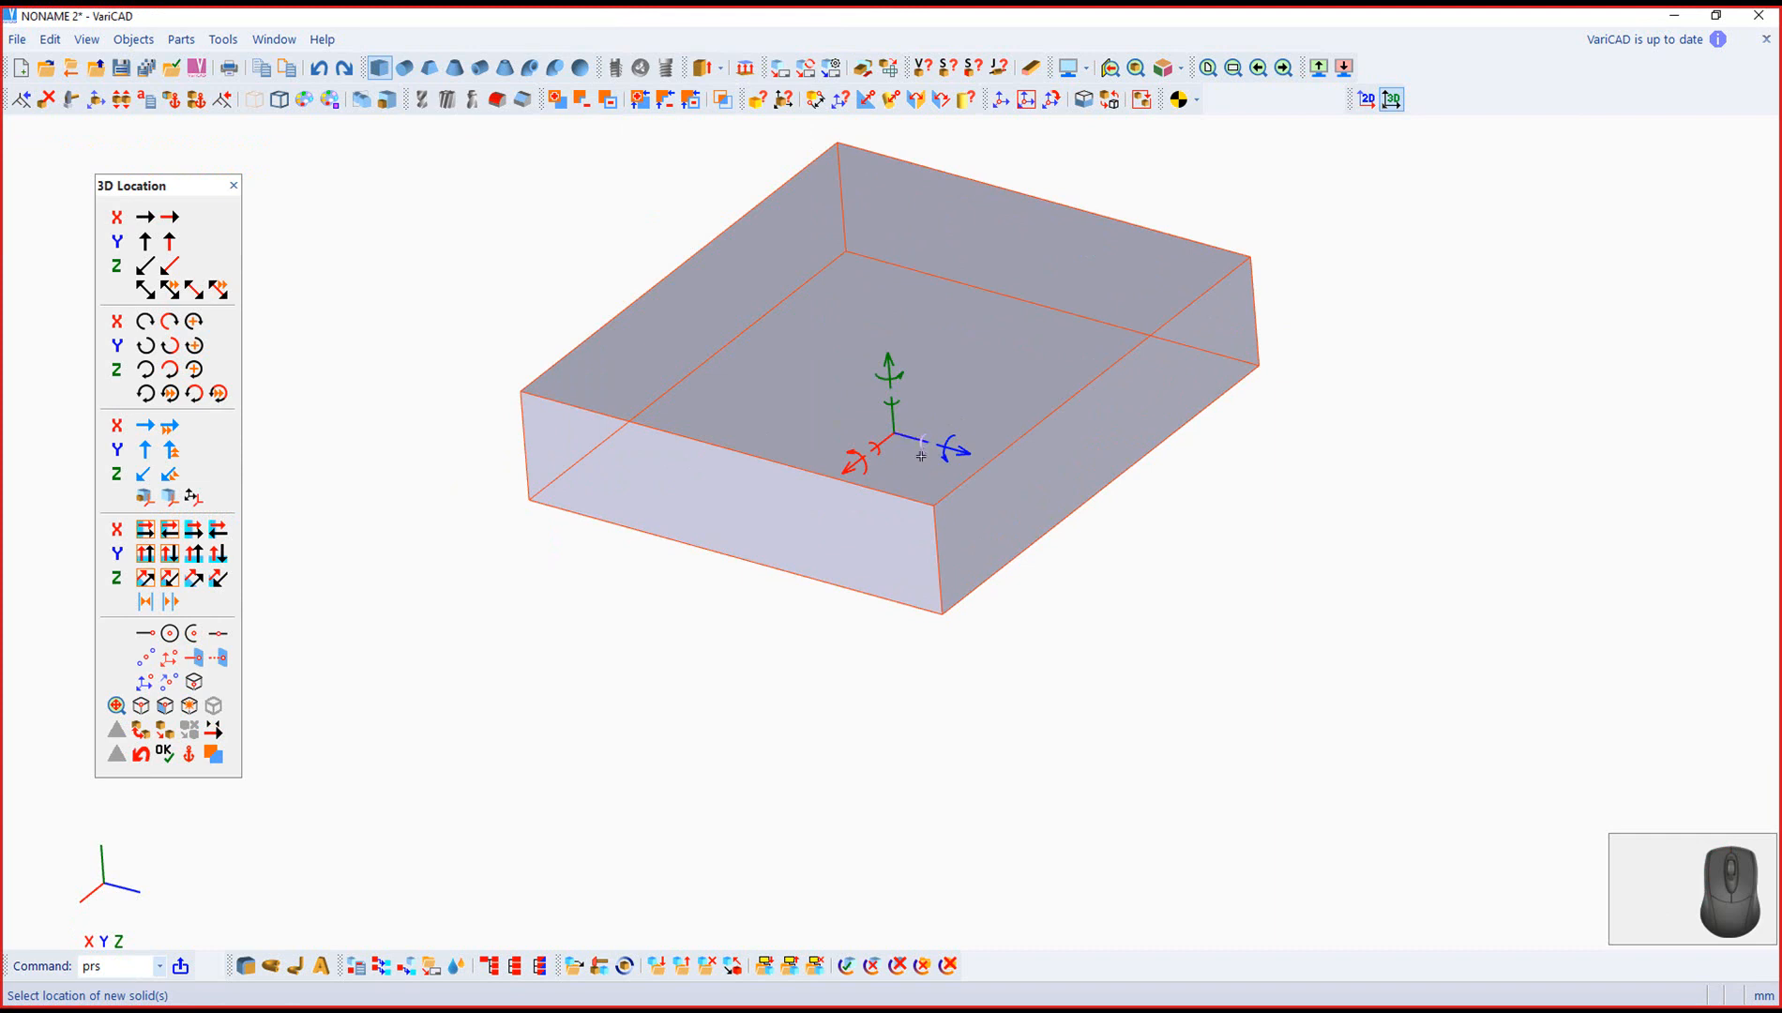
{"action": "left_click", "coordinate": [921, 454]}
{"action": "left_click", "coordinate": [923, 451]}
{"action": "left_click", "coordinate": [923, 455]}
{"action": "left_click", "coordinate": [920, 449]}
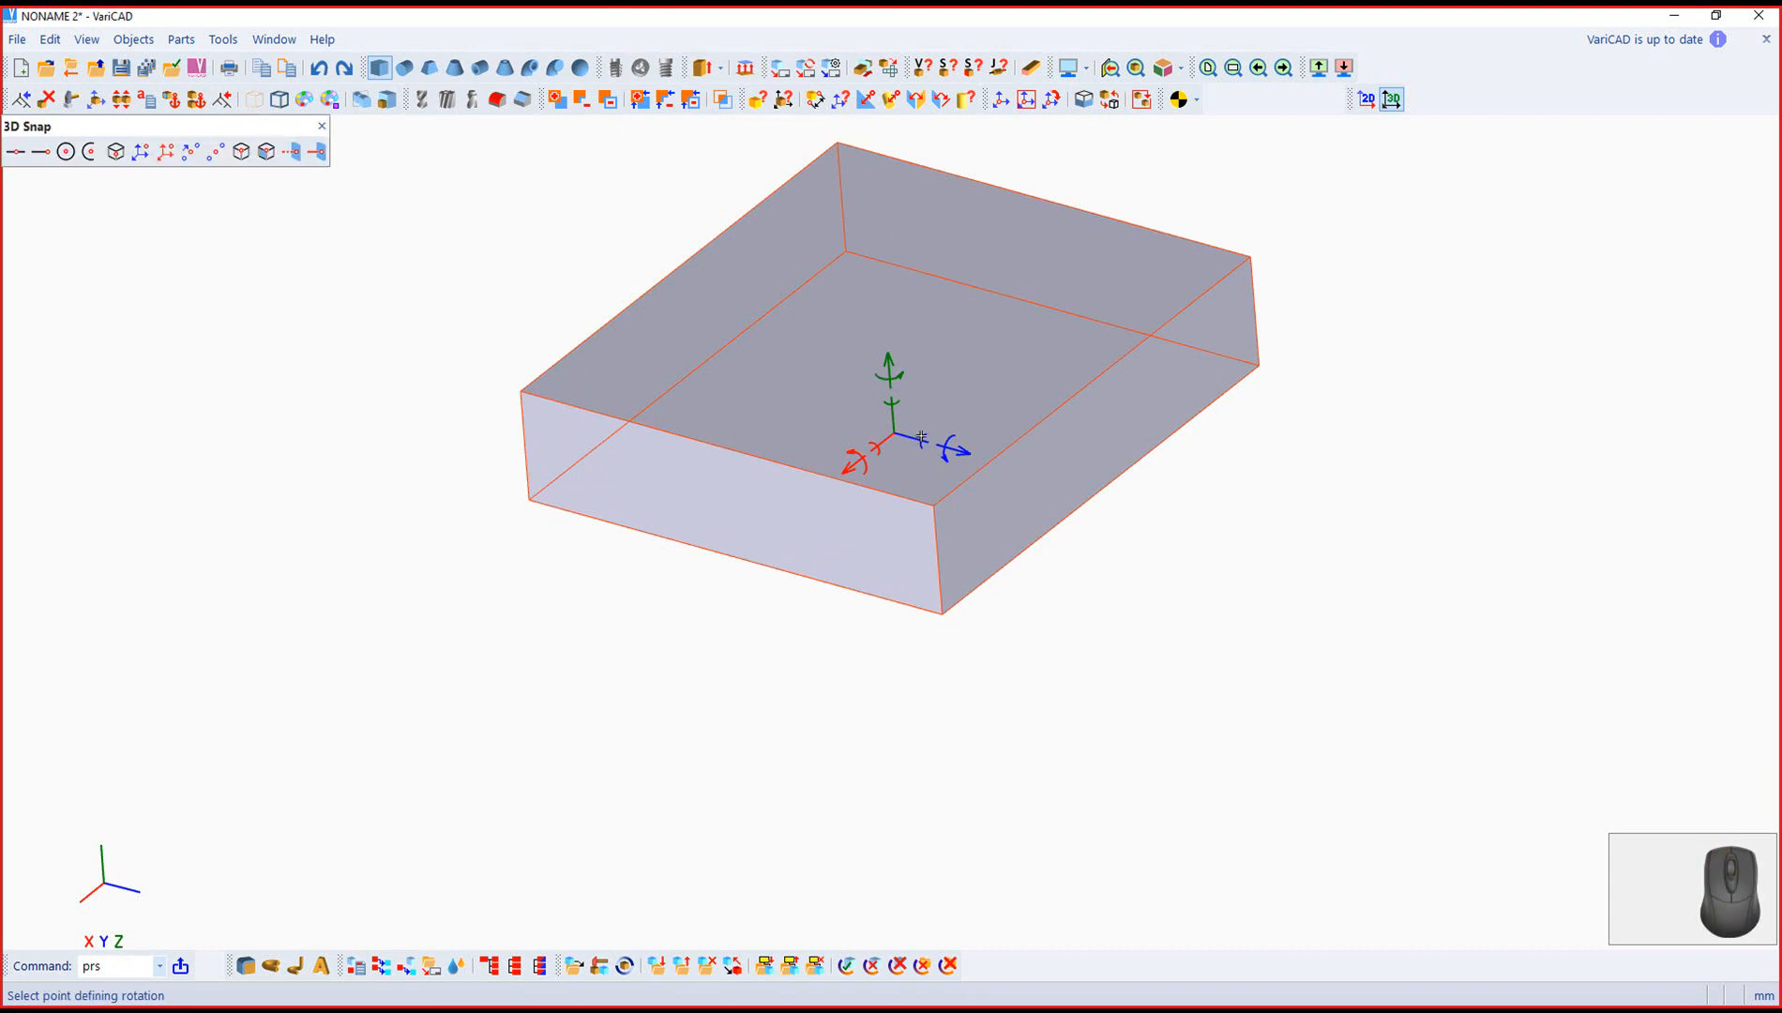
{"action": "key", "text": "Escape"}
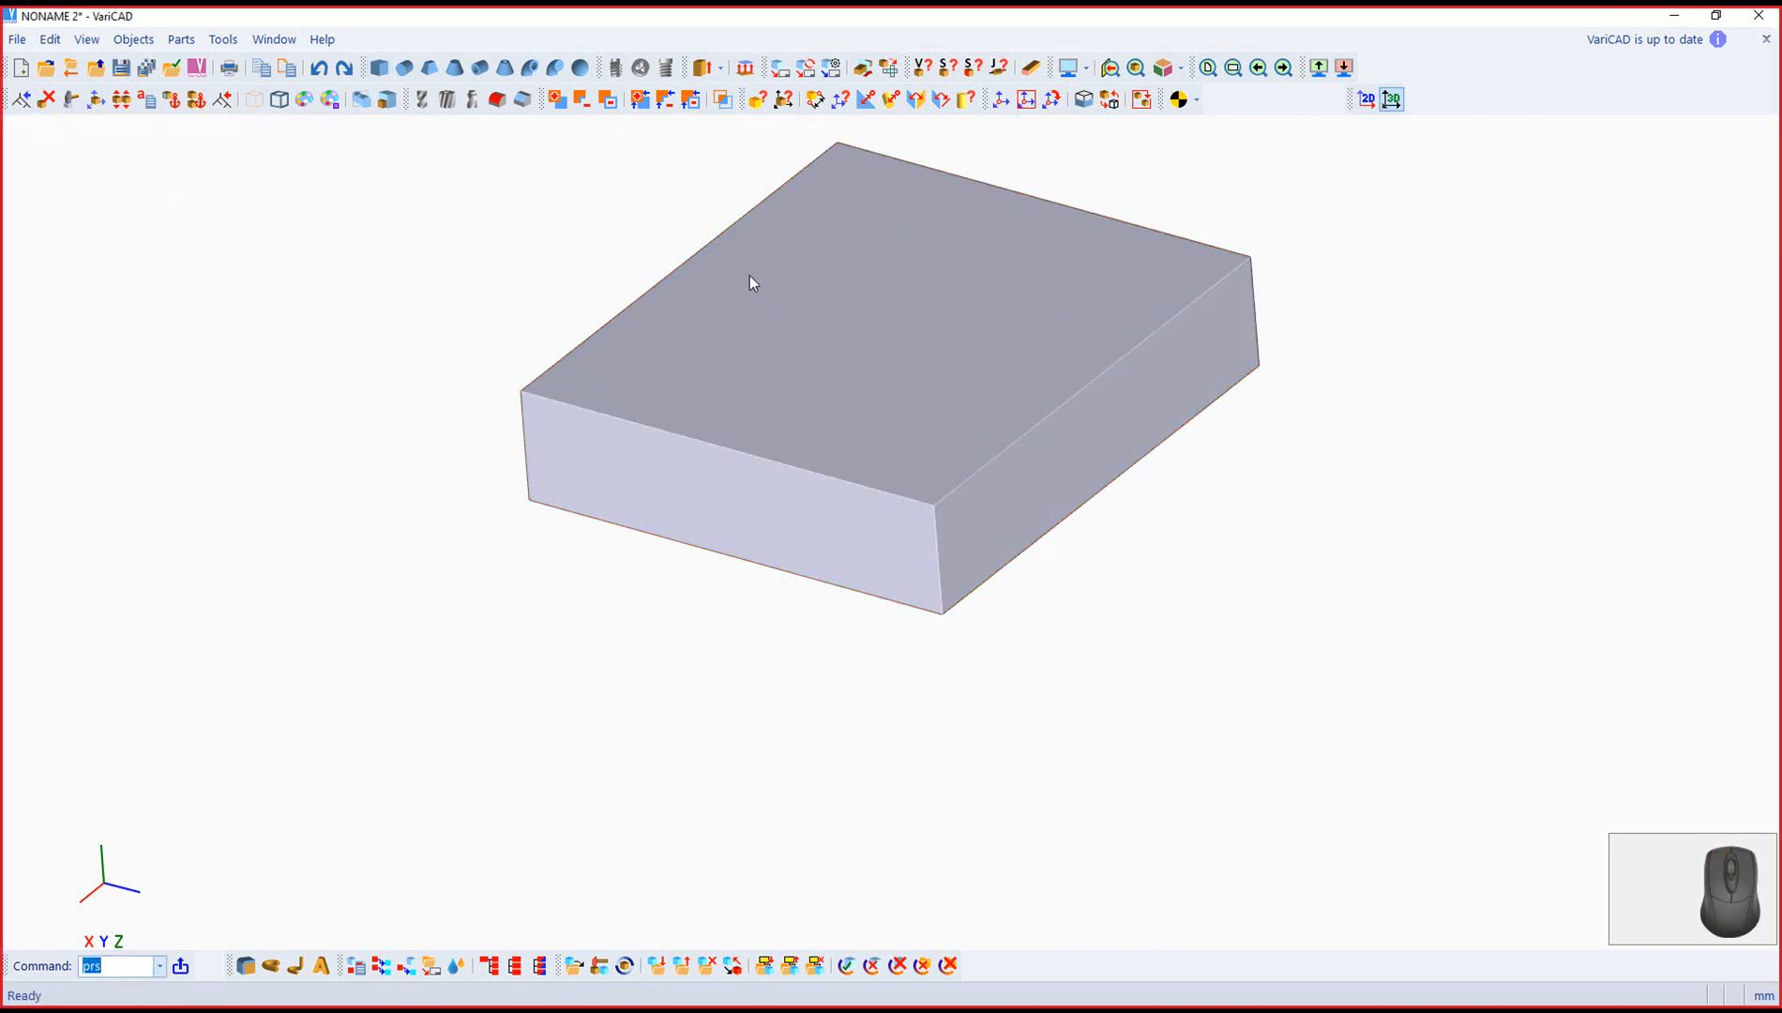
Step: Define a box 20 mm high, 90 mm wide and 80 mm long again and start positioning it over the existing solid
{"action": "left_click", "coordinate": [378, 68]}
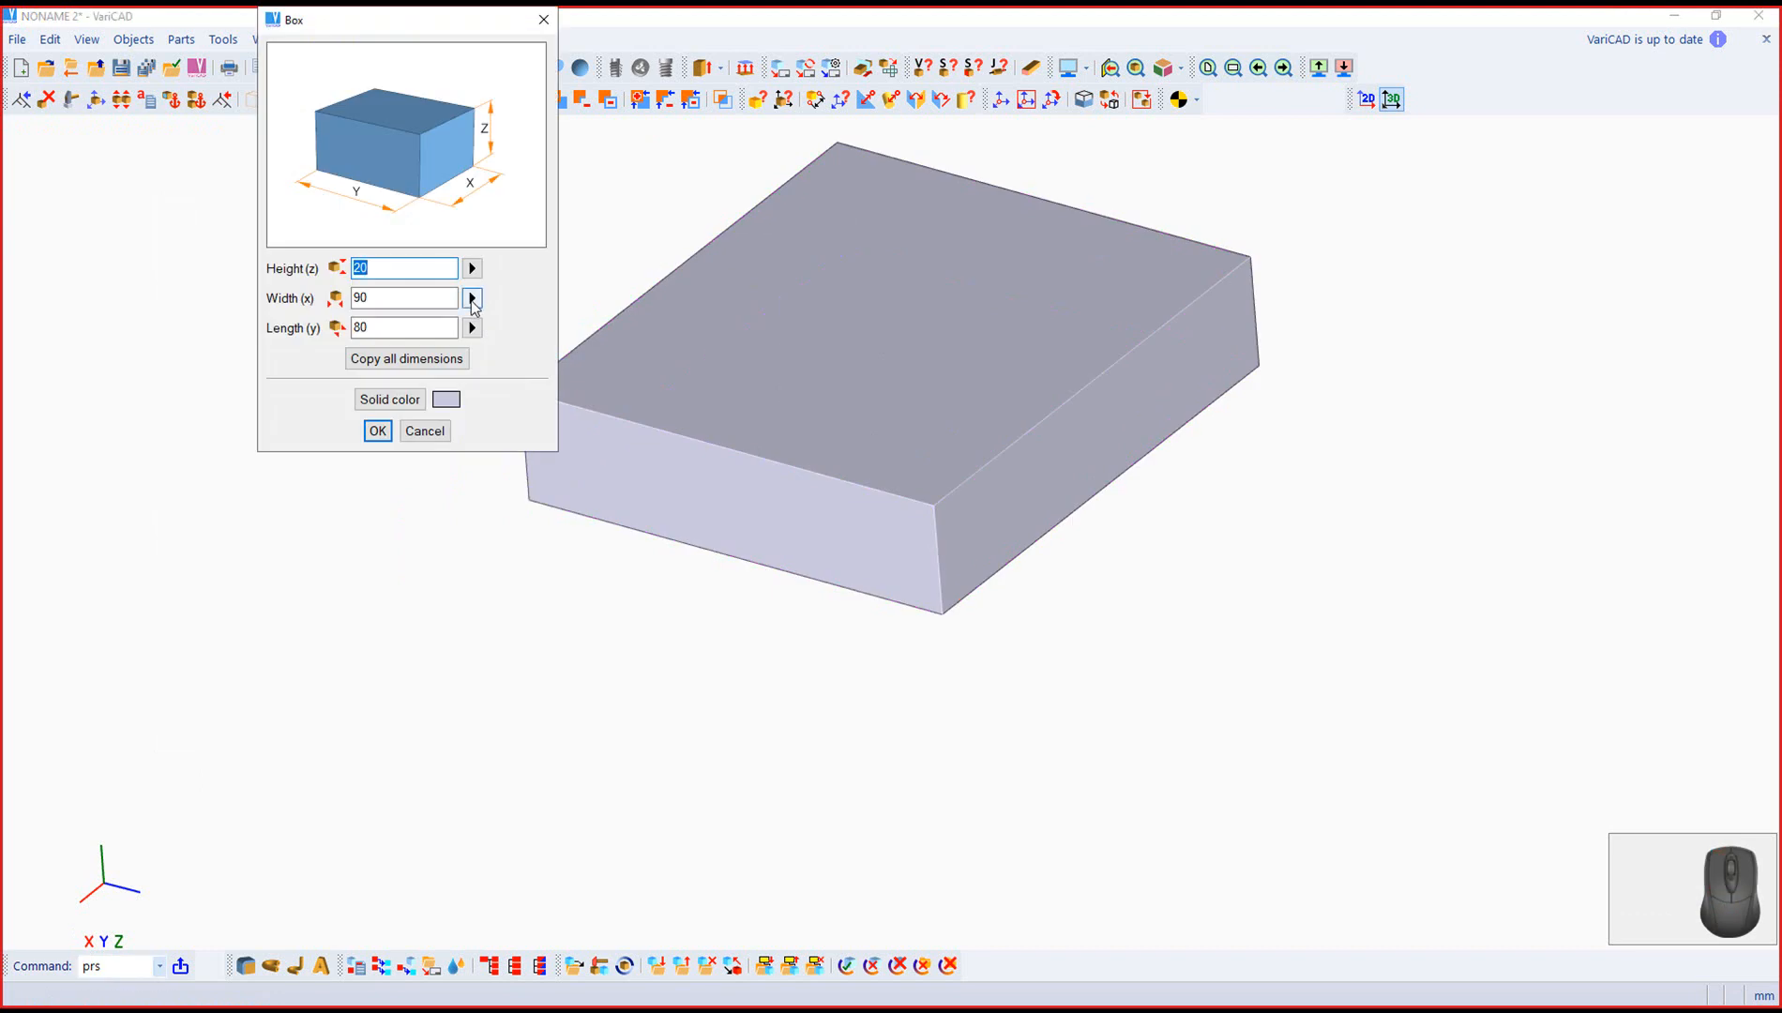
{"action": "left_click_drag", "start_coordinate": [449, 22], "coordinate": [385, 157]}
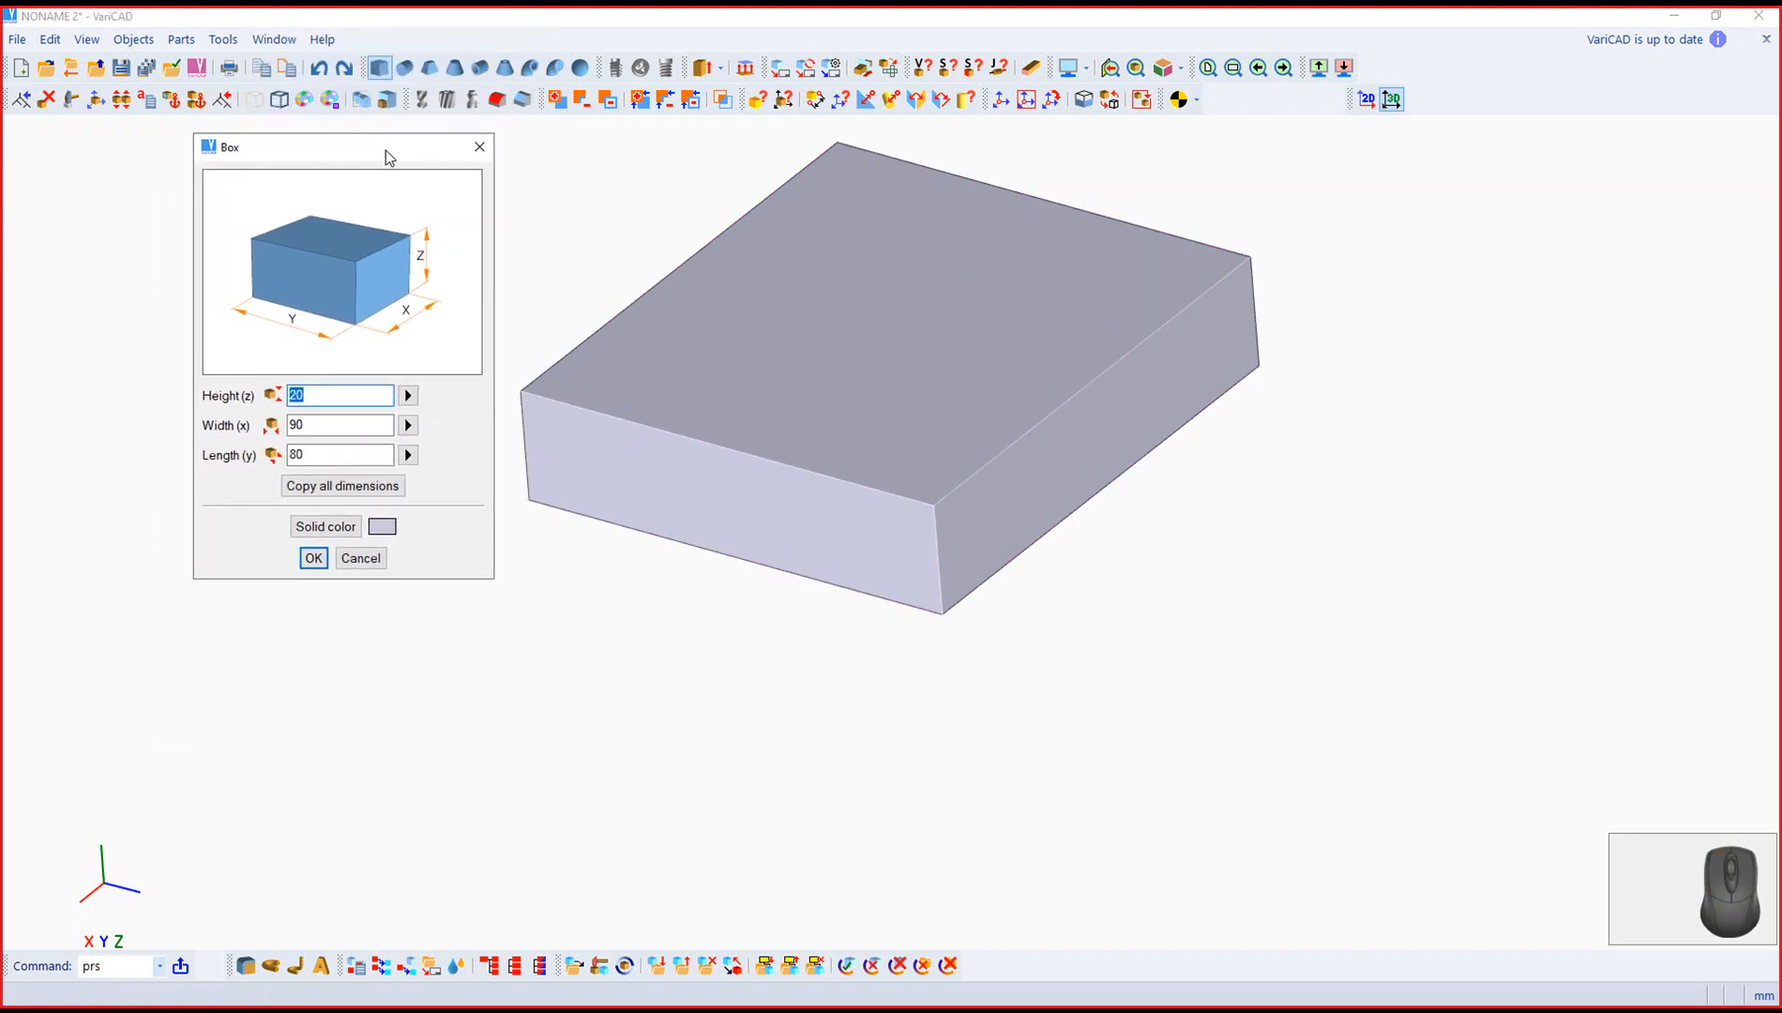
{"action": "left_click", "coordinate": [313, 560]}
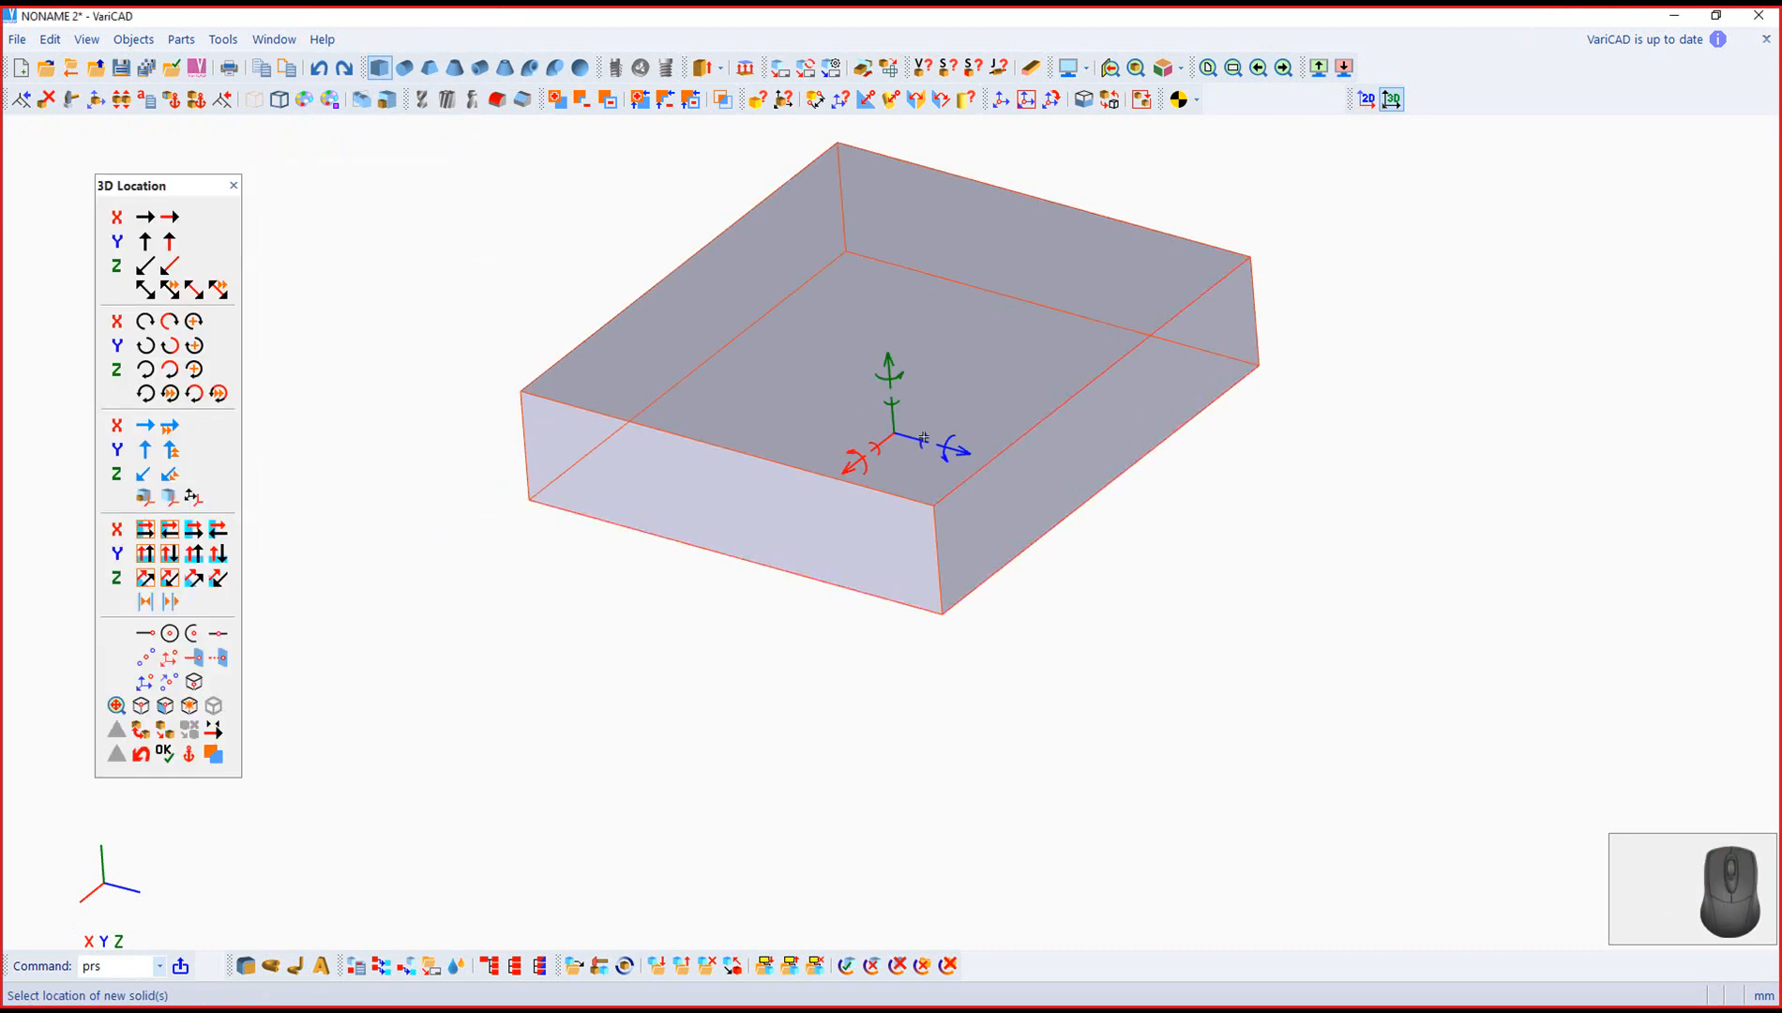
{"action": "left_click", "coordinate": [922, 430]}
{"action": "left_click", "coordinate": [919, 432]}
{"action": "middle_click_drag", "start_coordinate": [820, 696], "coordinate": [881, 741]}
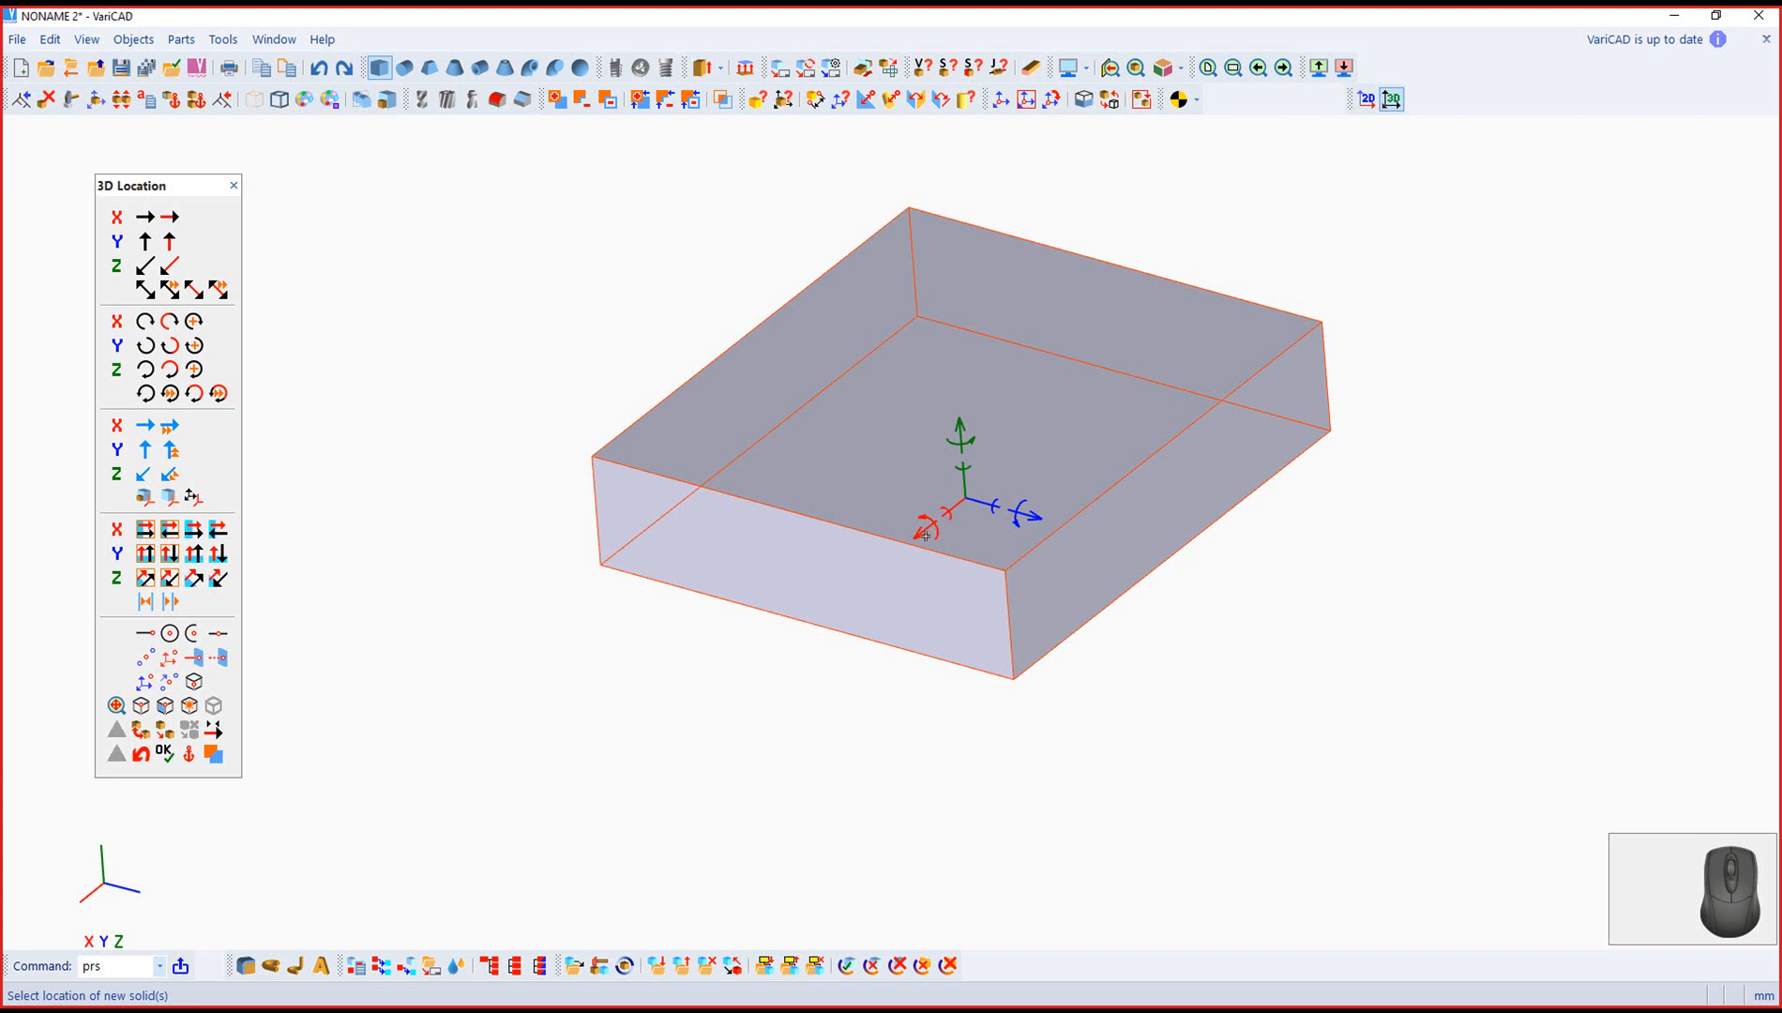
Step: Try a dynamic rotation of the box about its X axis, using its rear lower corner as the point defining the rotation
{"action": "left_click", "coordinate": [170, 322]}
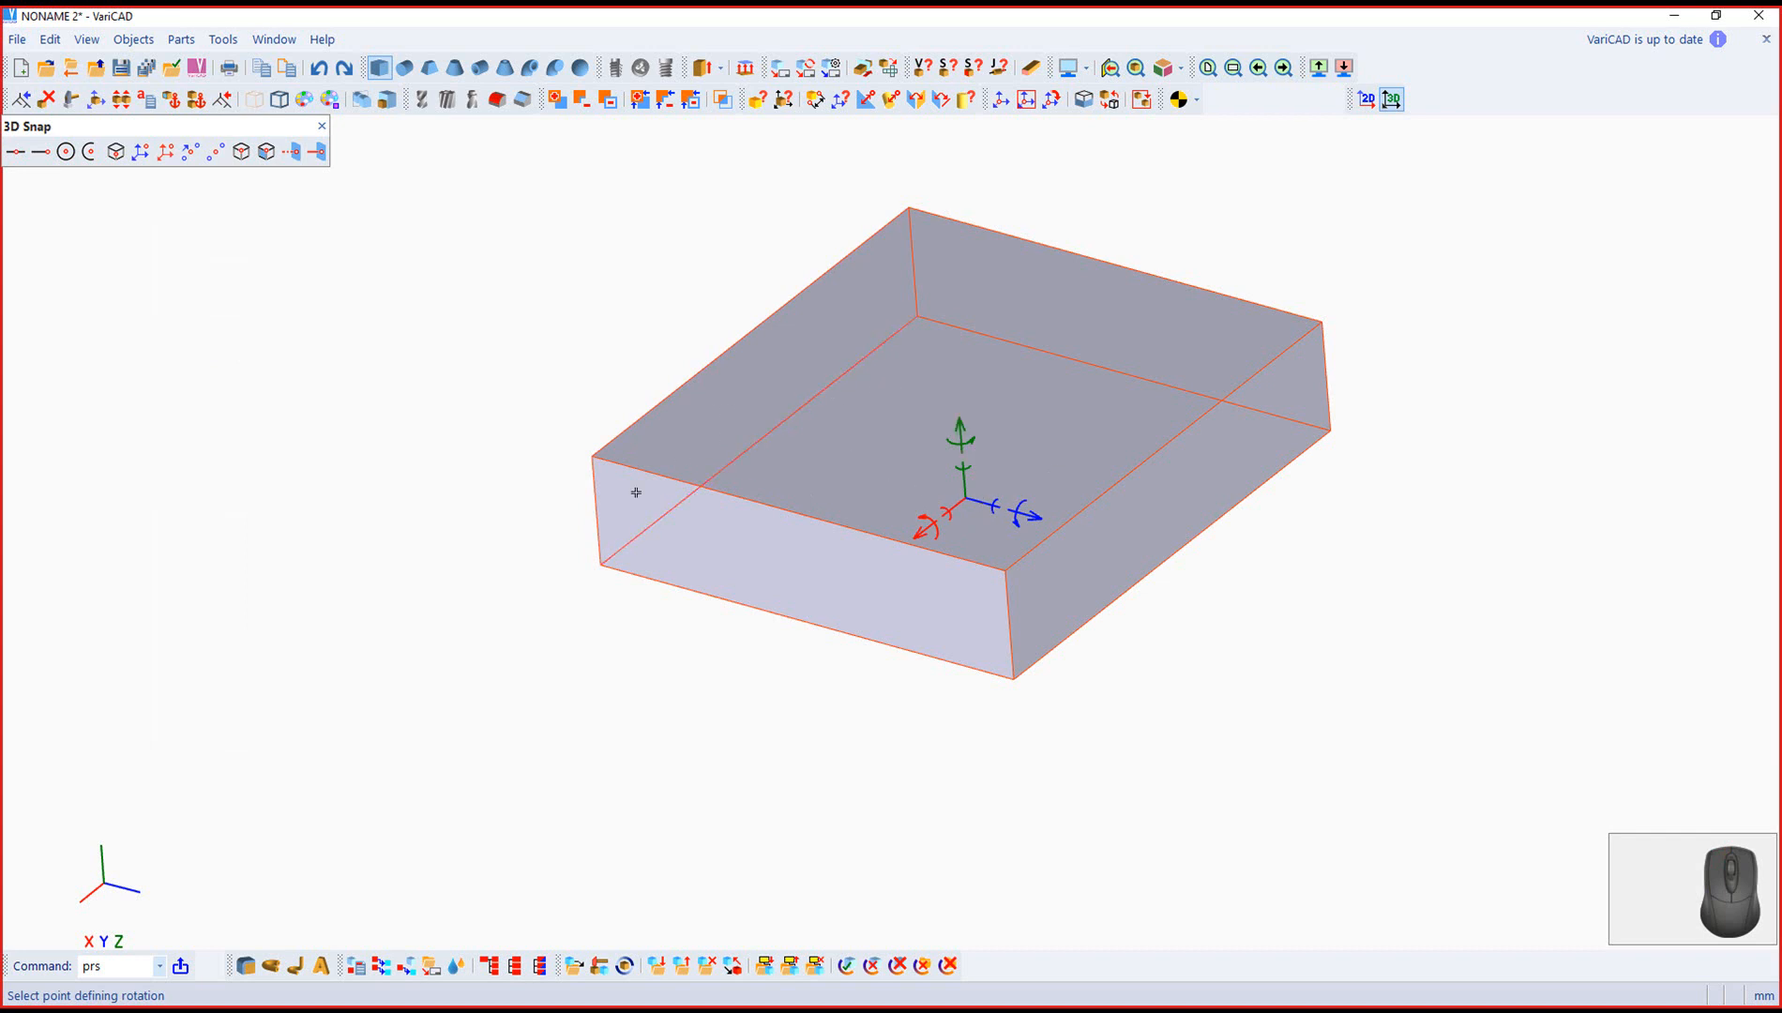
{"action": "left_click", "coordinate": [967, 497]}
{"action": "left_click", "coordinate": [14, 153]}
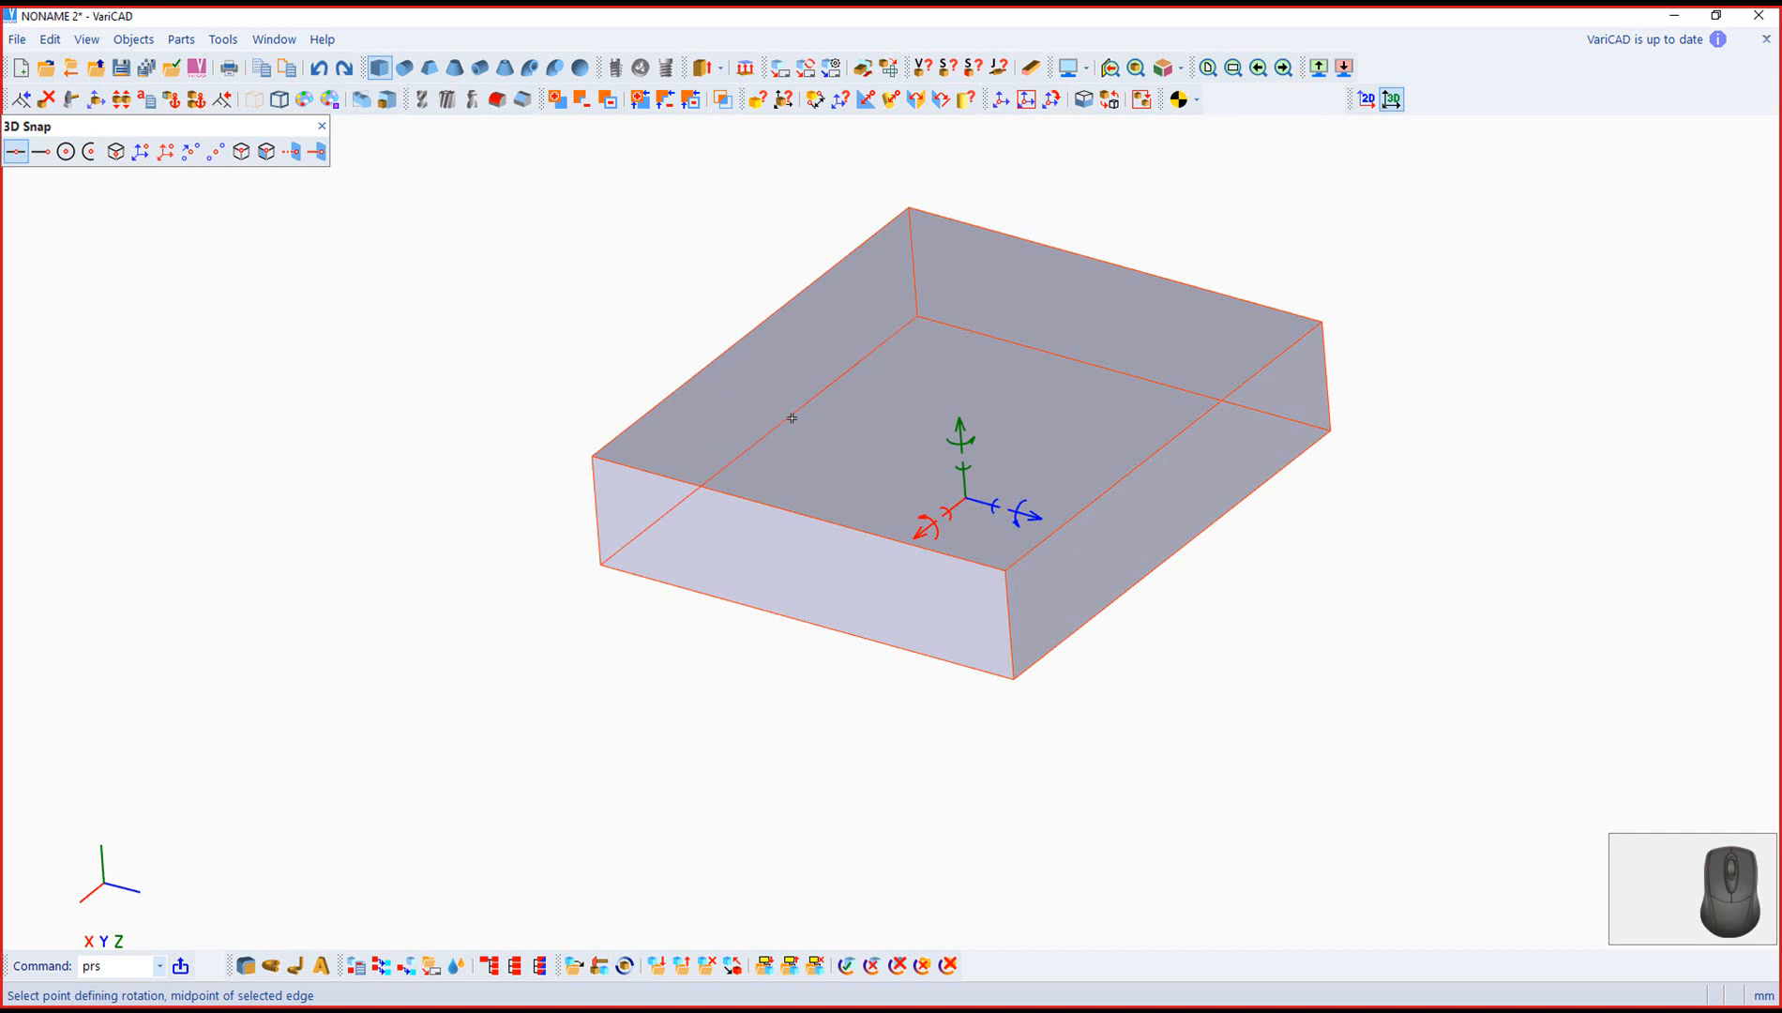
{"action": "left_click", "coordinate": [747, 448]}
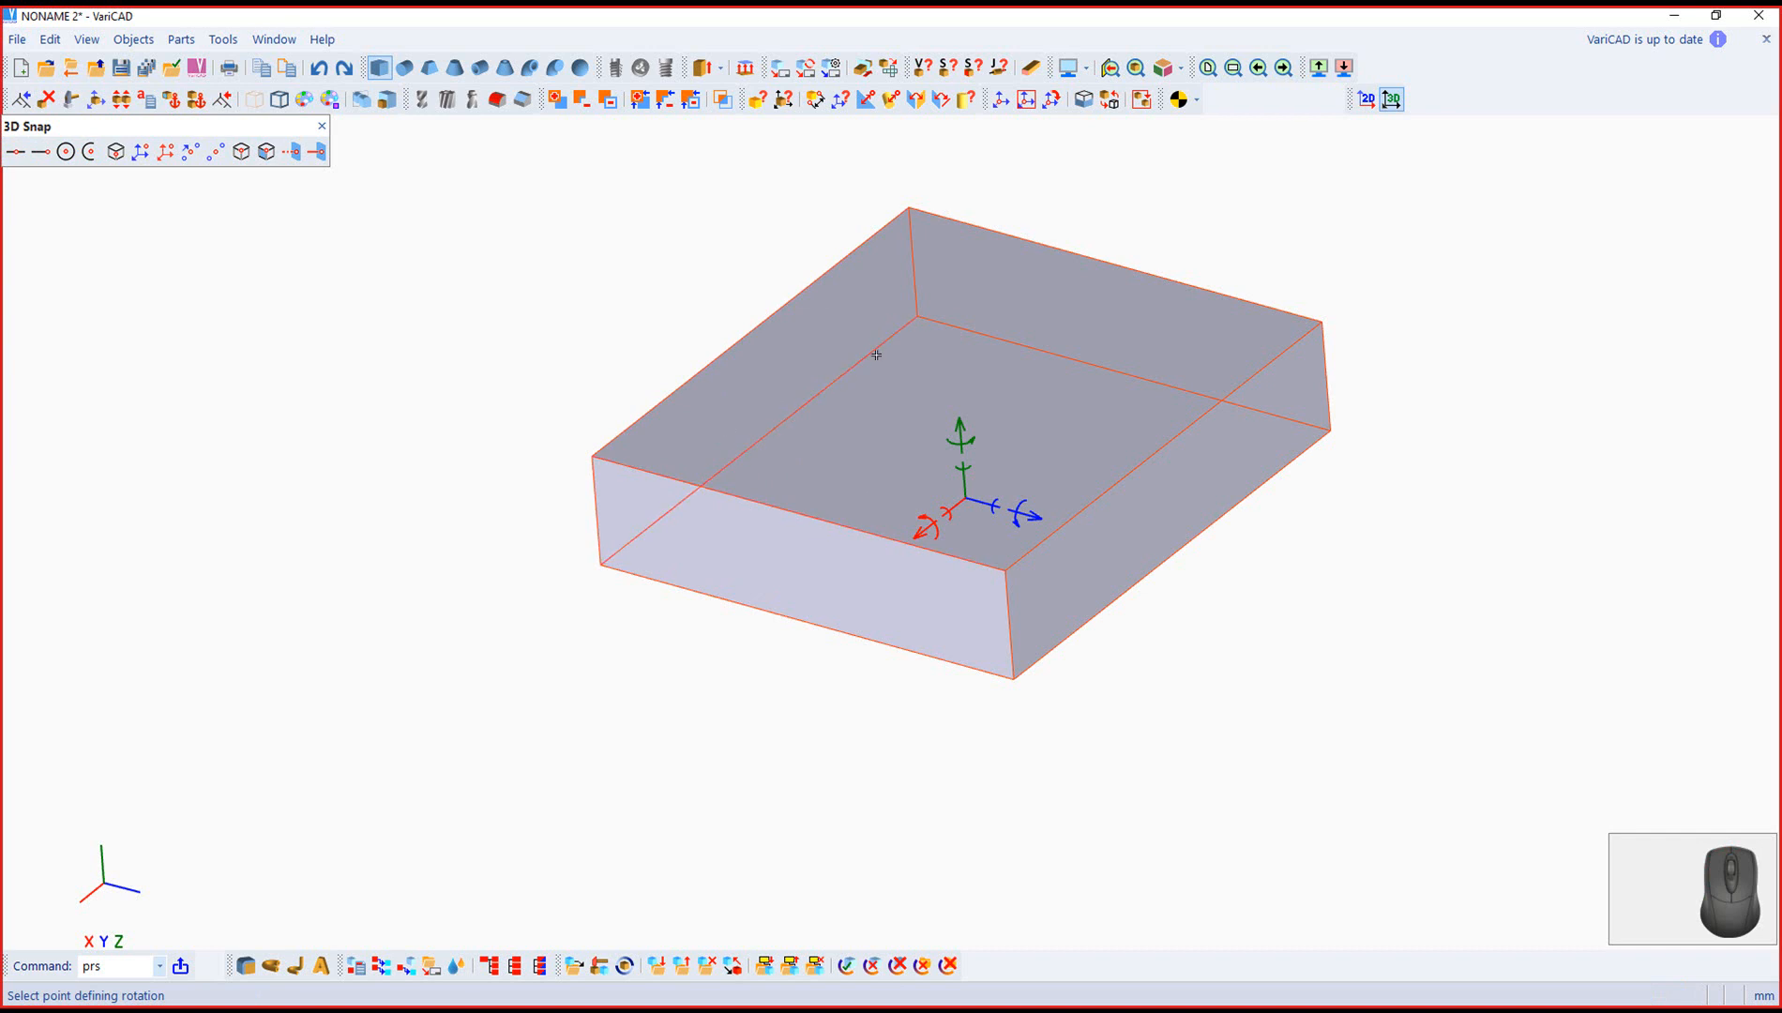
{"action": "left_click", "coordinate": [920, 319]}
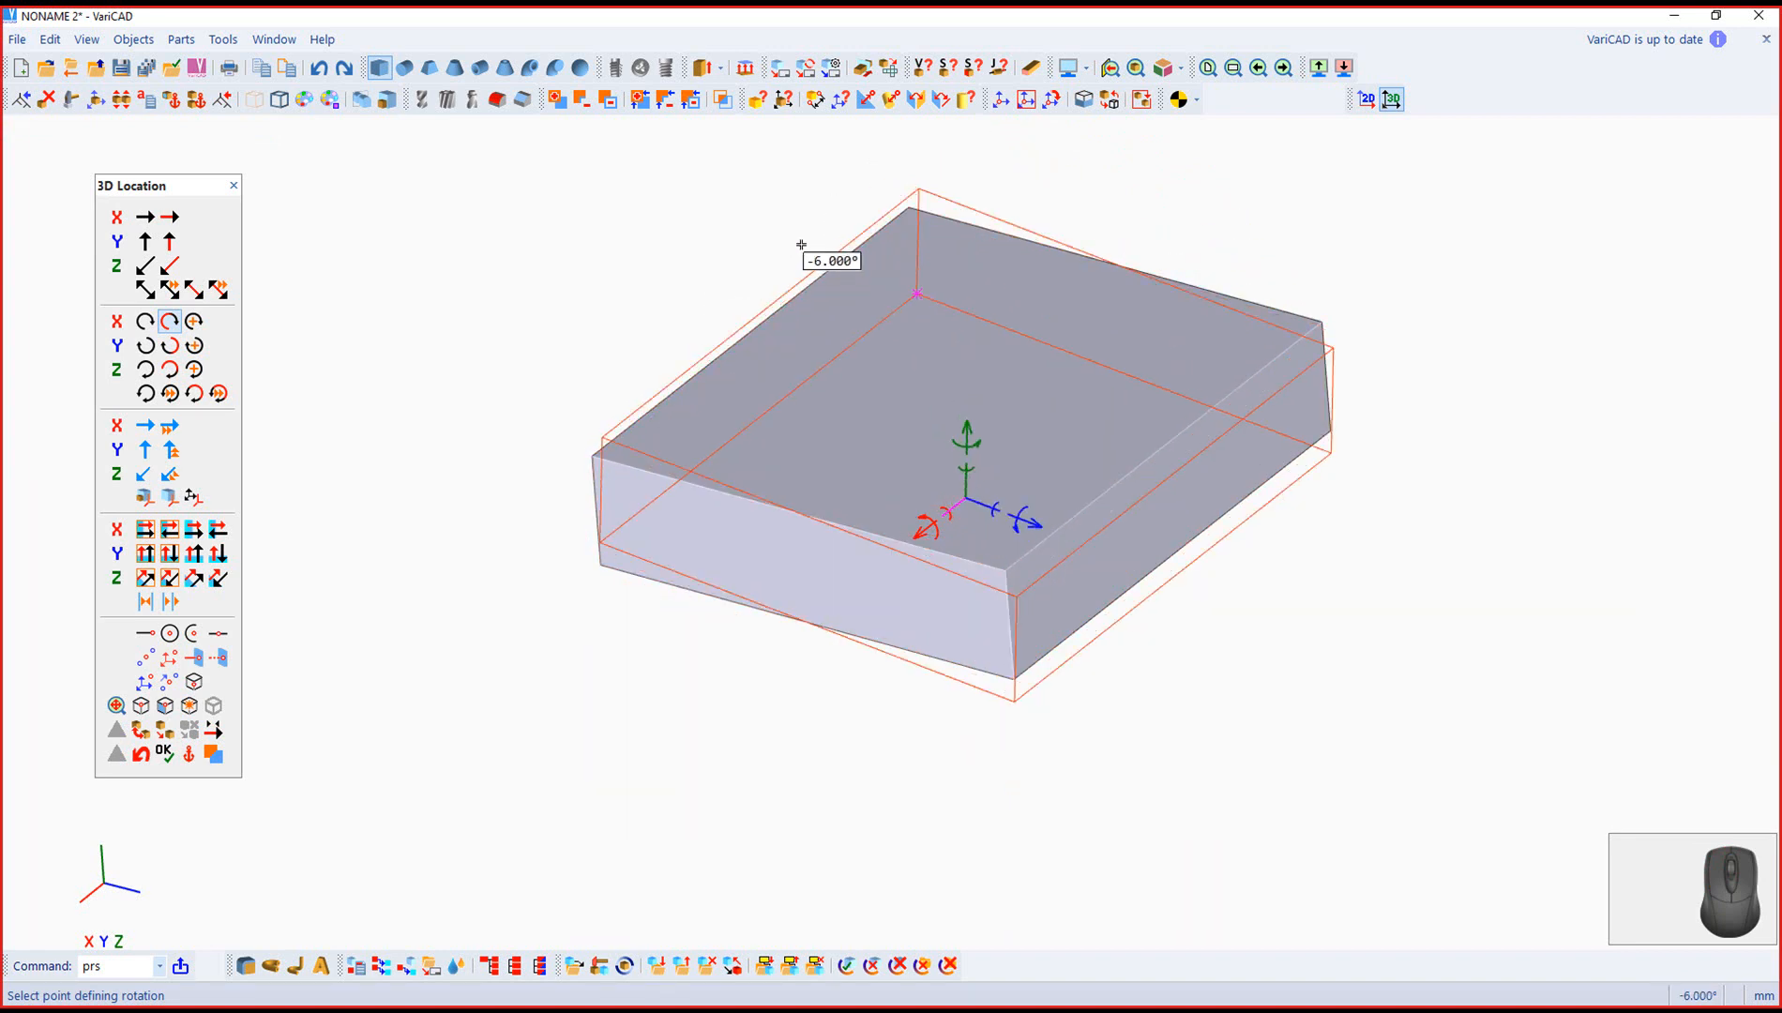
{"action": "left_click", "coordinate": [759, 274]}
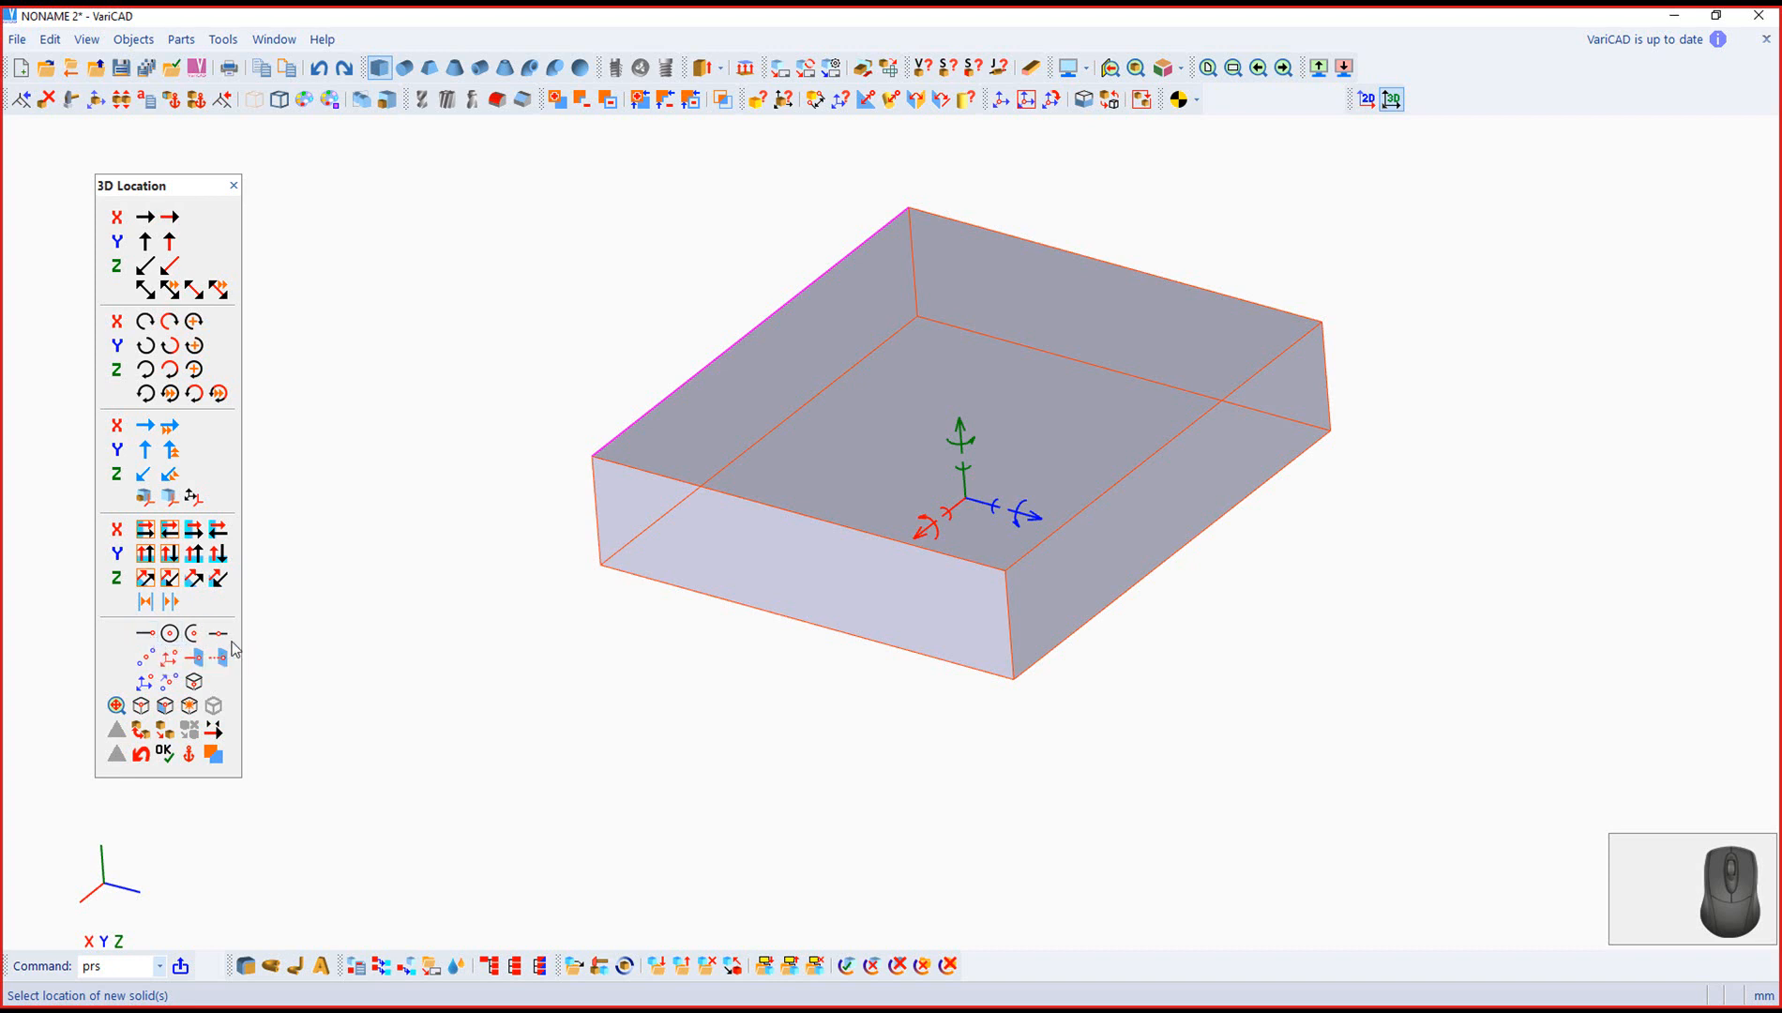
Step: Move the new box's insertion point to the midpoint of its lower long front edge
{"action": "right_click_drag", "start_coordinate": [705, 816], "coordinate": [1185, 866]}
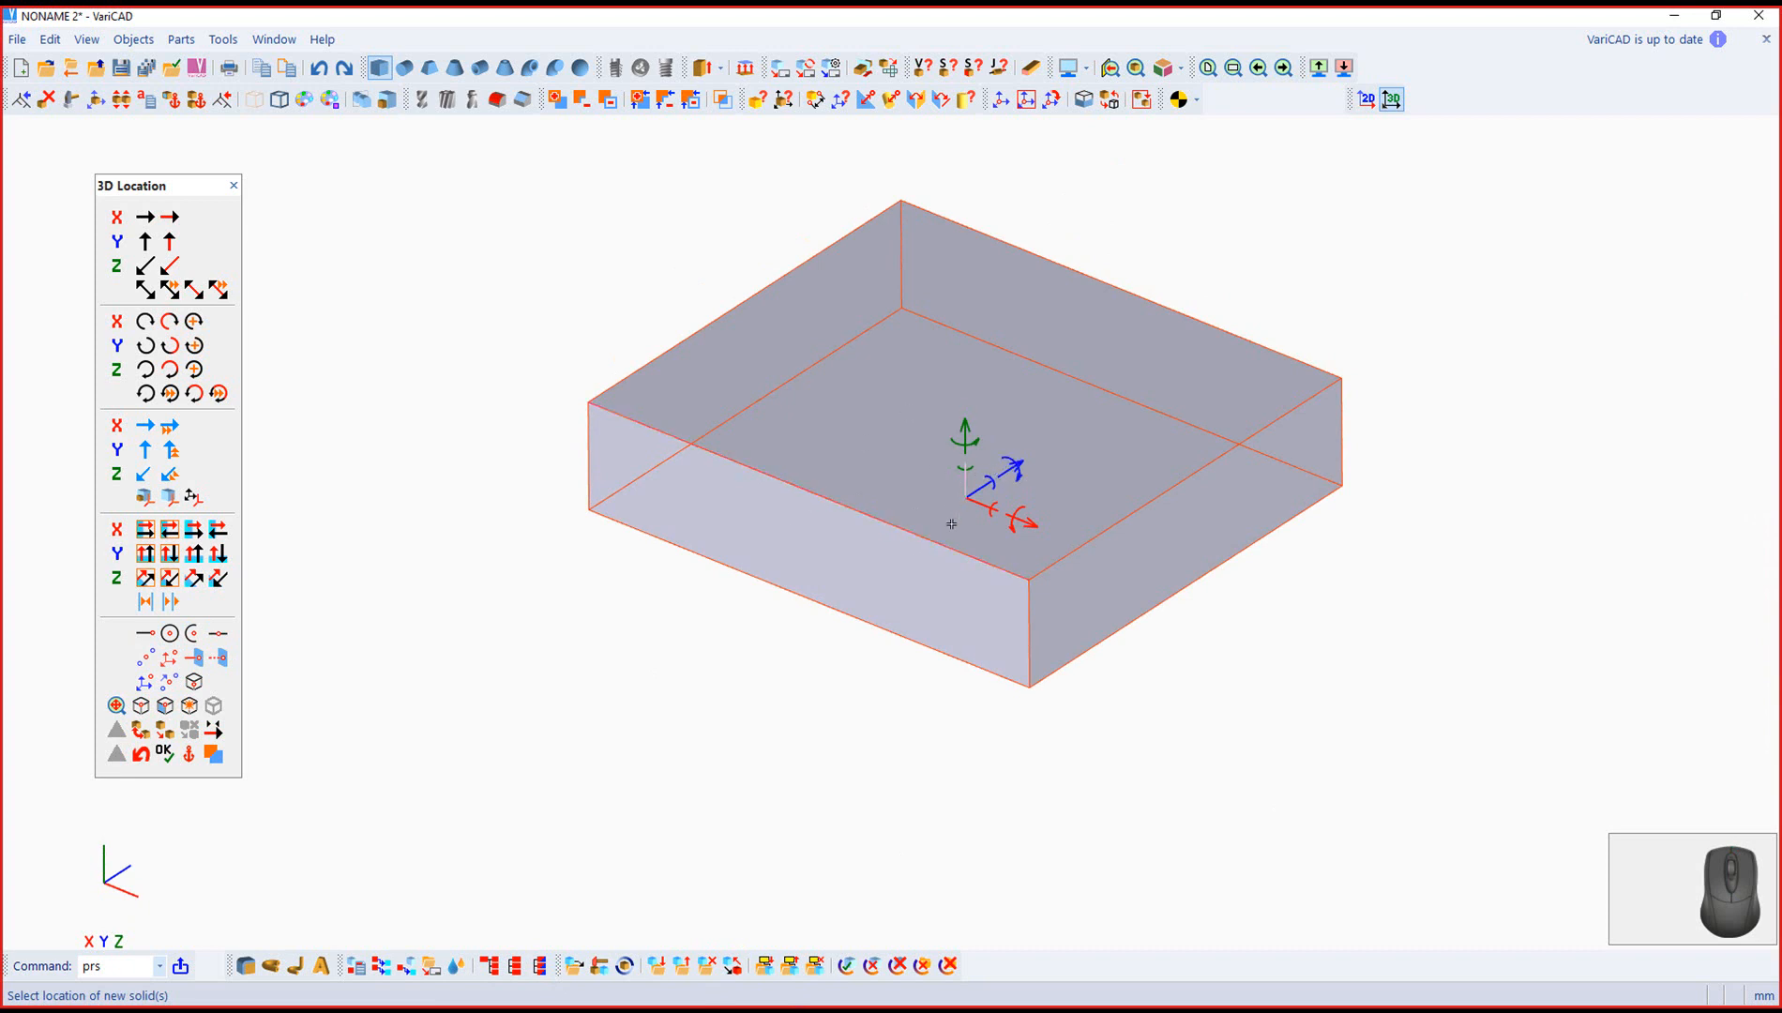
{"action": "right_click_drag", "start_coordinate": [1193, 736], "coordinate": [1144, 764]}
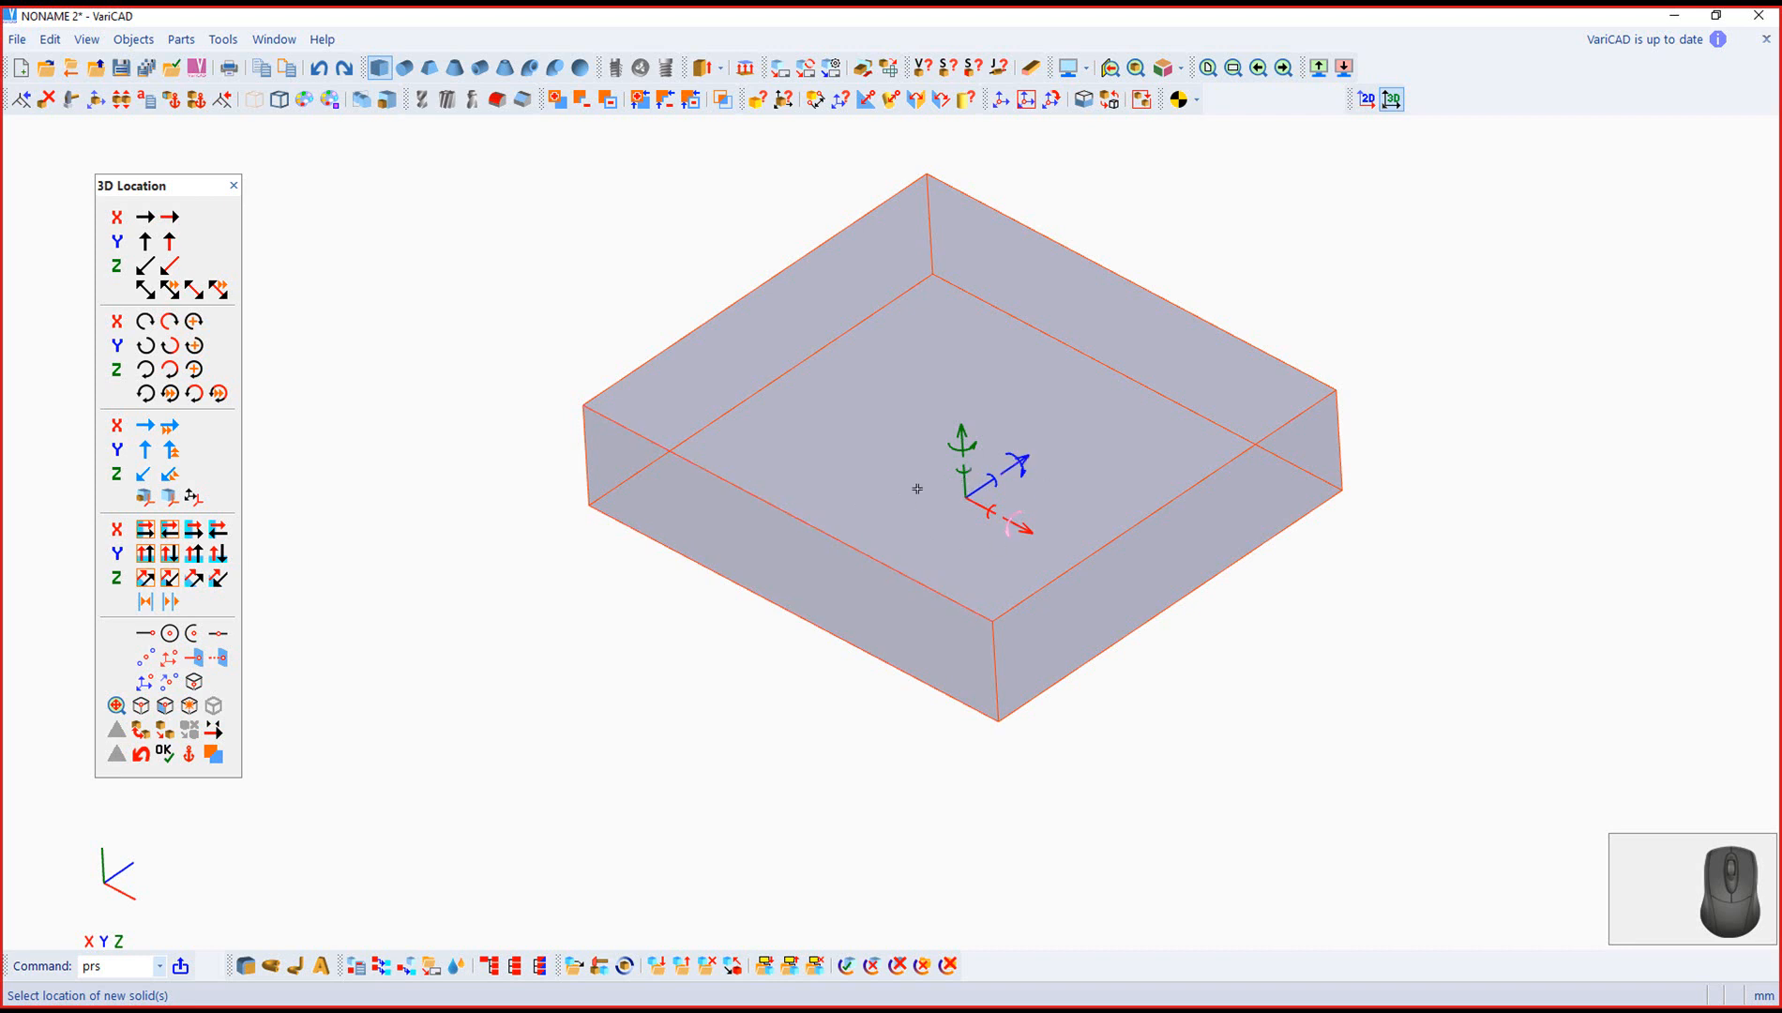
{"action": "left_click", "coordinate": [189, 709]}
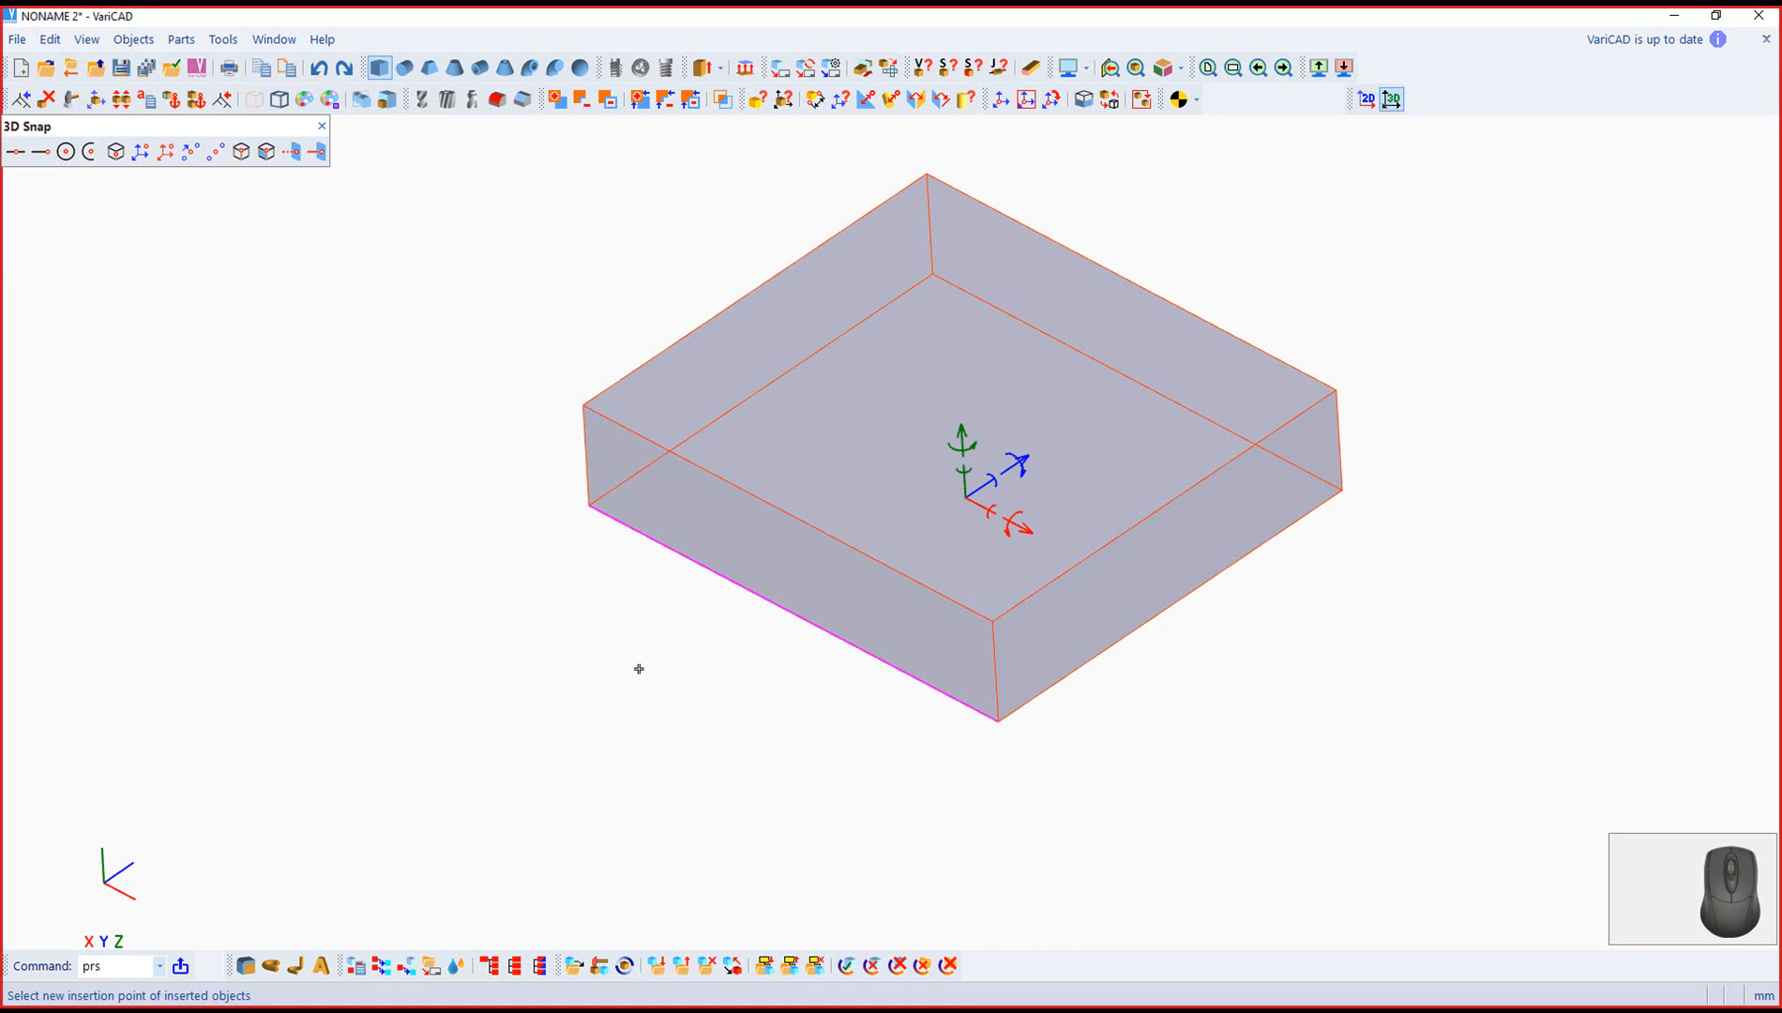
{"action": "left_click", "coordinate": [798, 615]}
{"action": "middle_click_drag", "start_coordinate": [786, 769], "coordinate": [753, 725]}
{"action": "right_click_drag", "start_coordinate": [753, 725], "coordinate": [795, 639]}
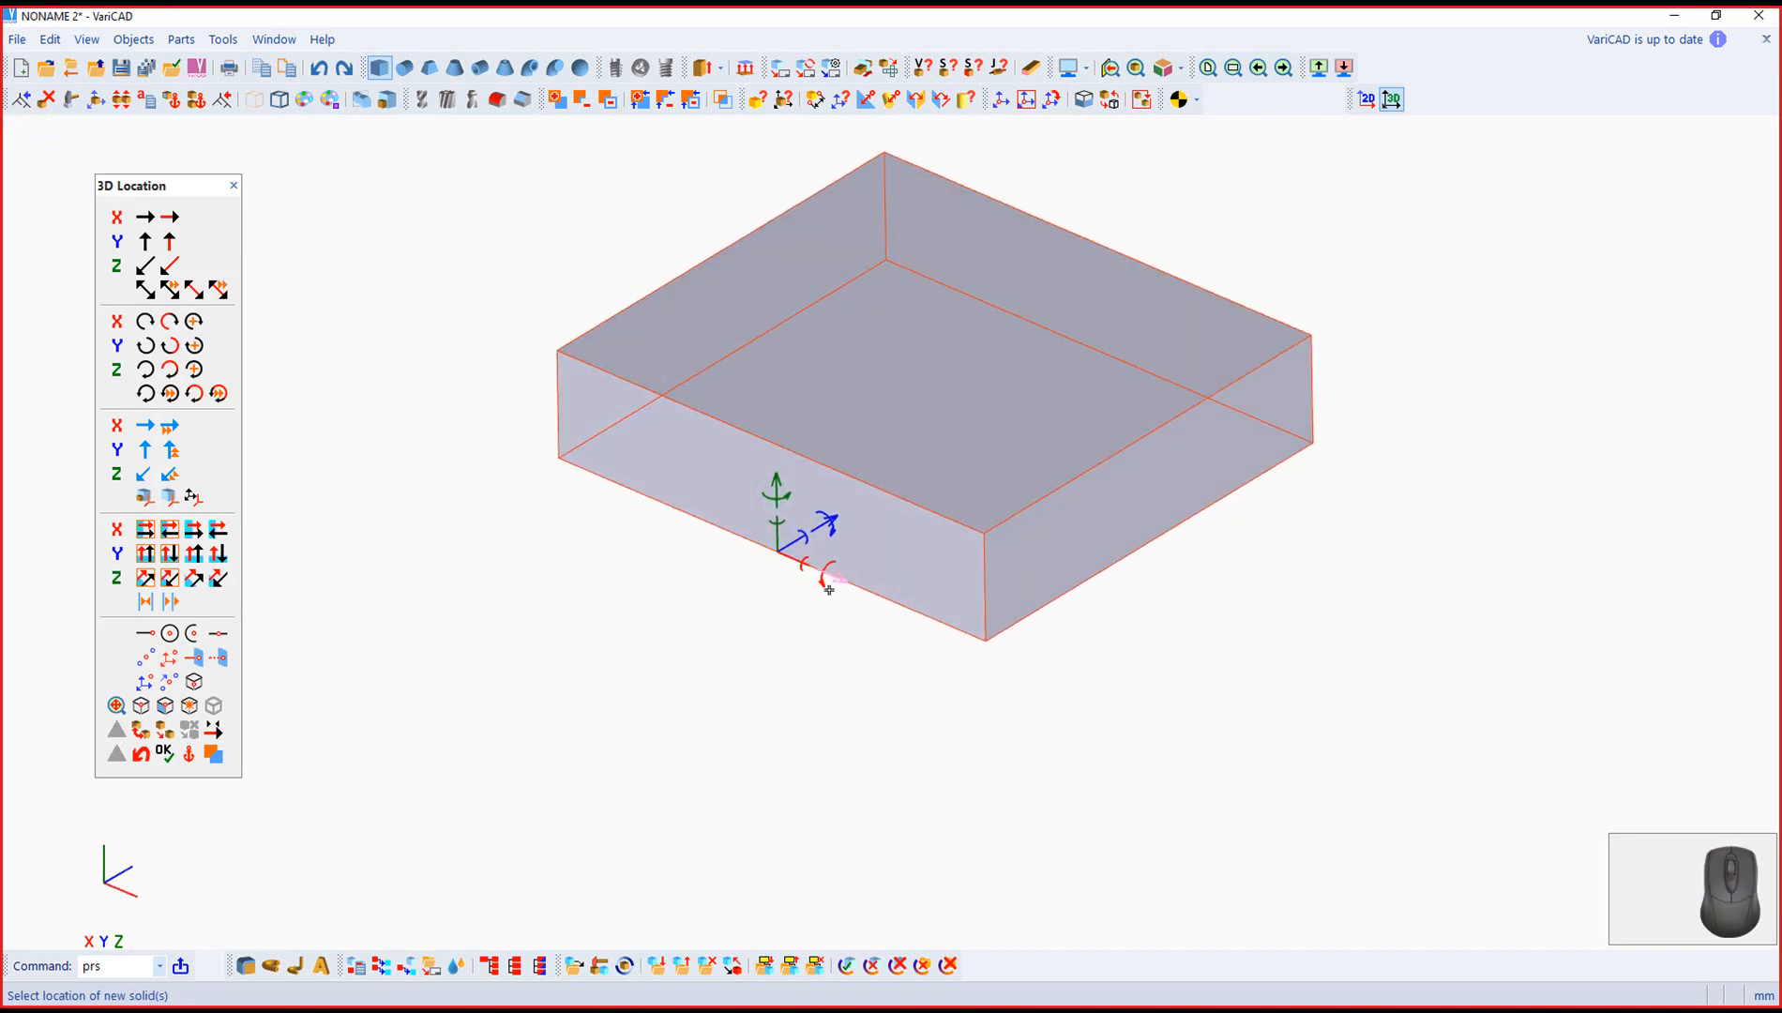
Step: Rotate the new box by 90 degrees about its X axis
{"action": "left_click", "coordinate": [150, 329]}
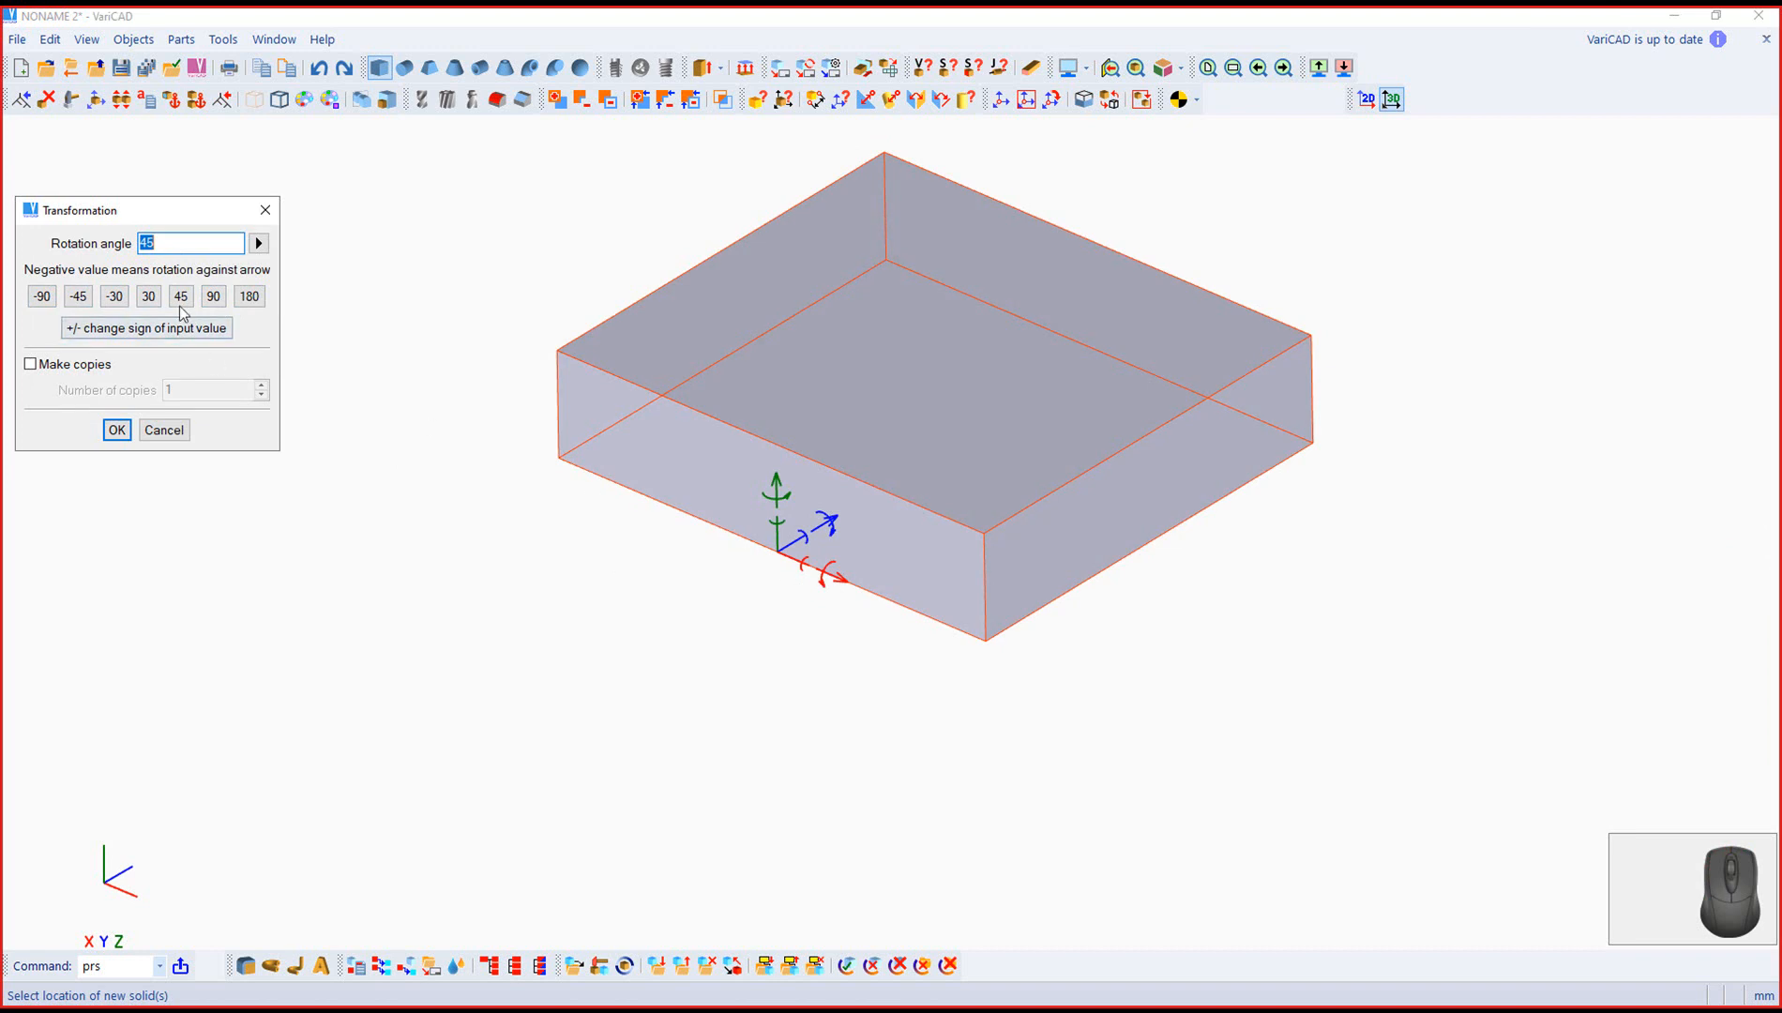
{"action": "left_click", "coordinate": [213, 297]}
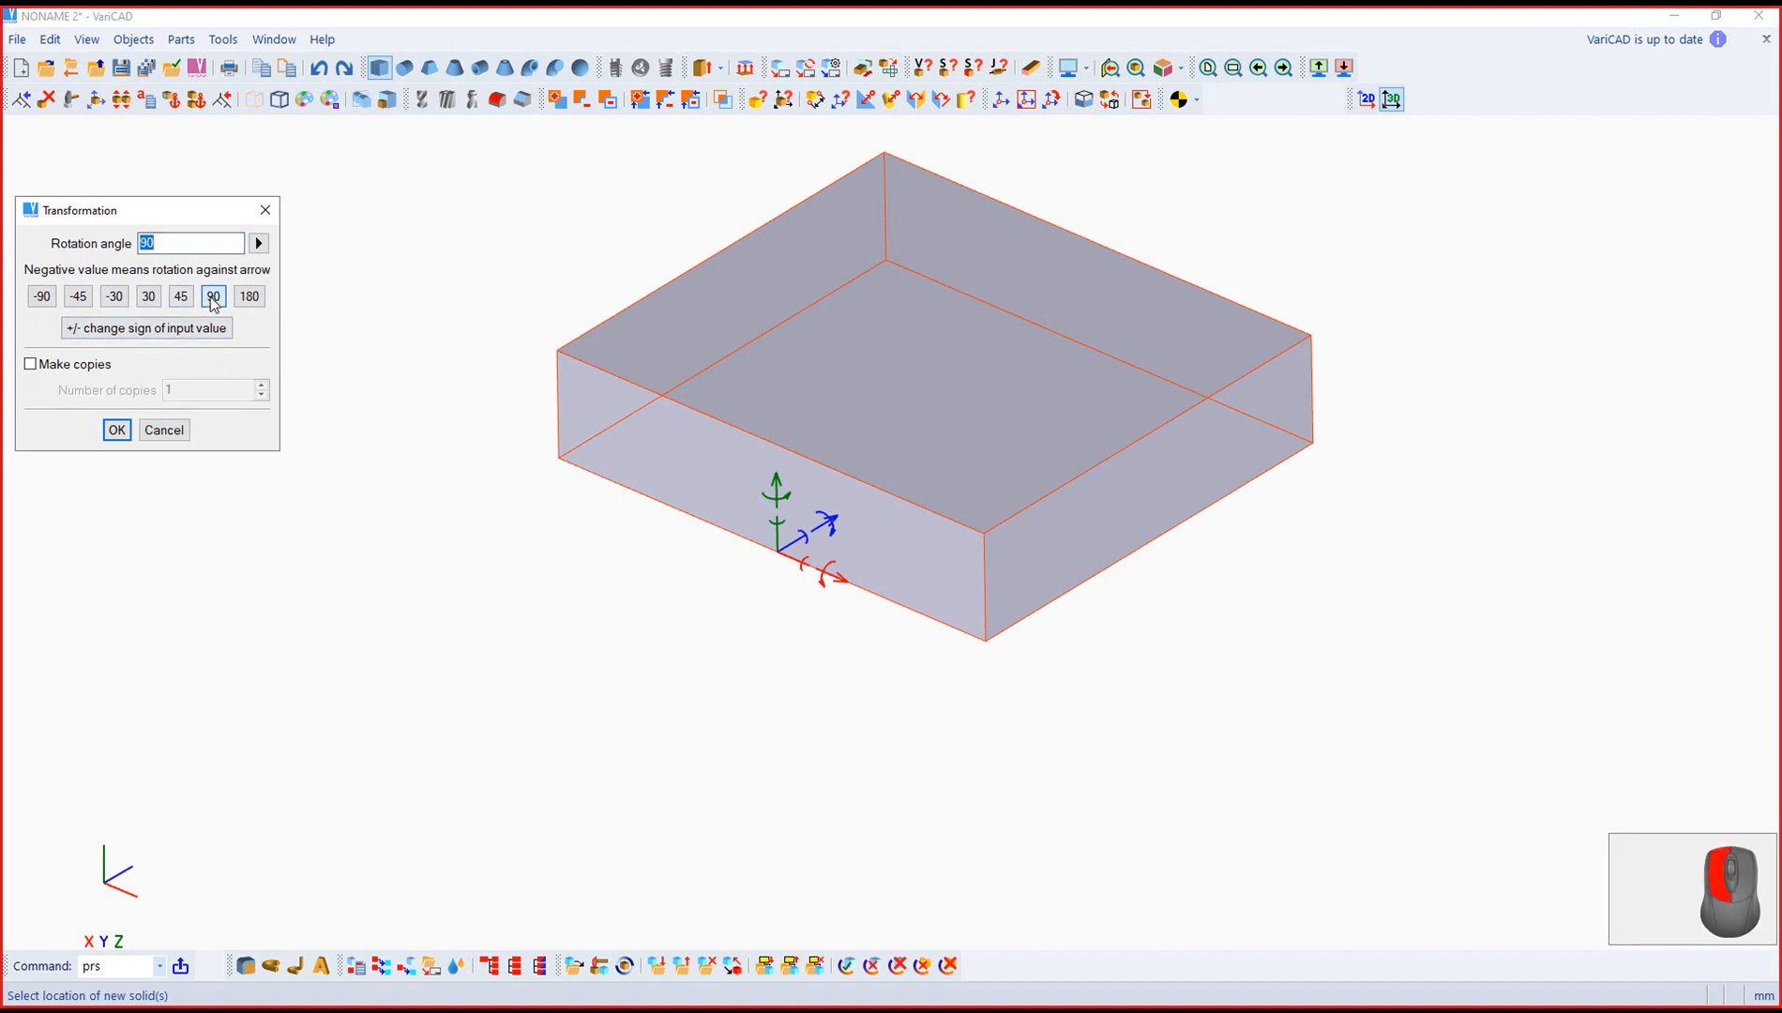
{"action": "left_click", "coordinate": [117, 430]}
{"action": "middle_click_drag", "start_coordinate": [776, 791], "coordinate": [827, 864]}
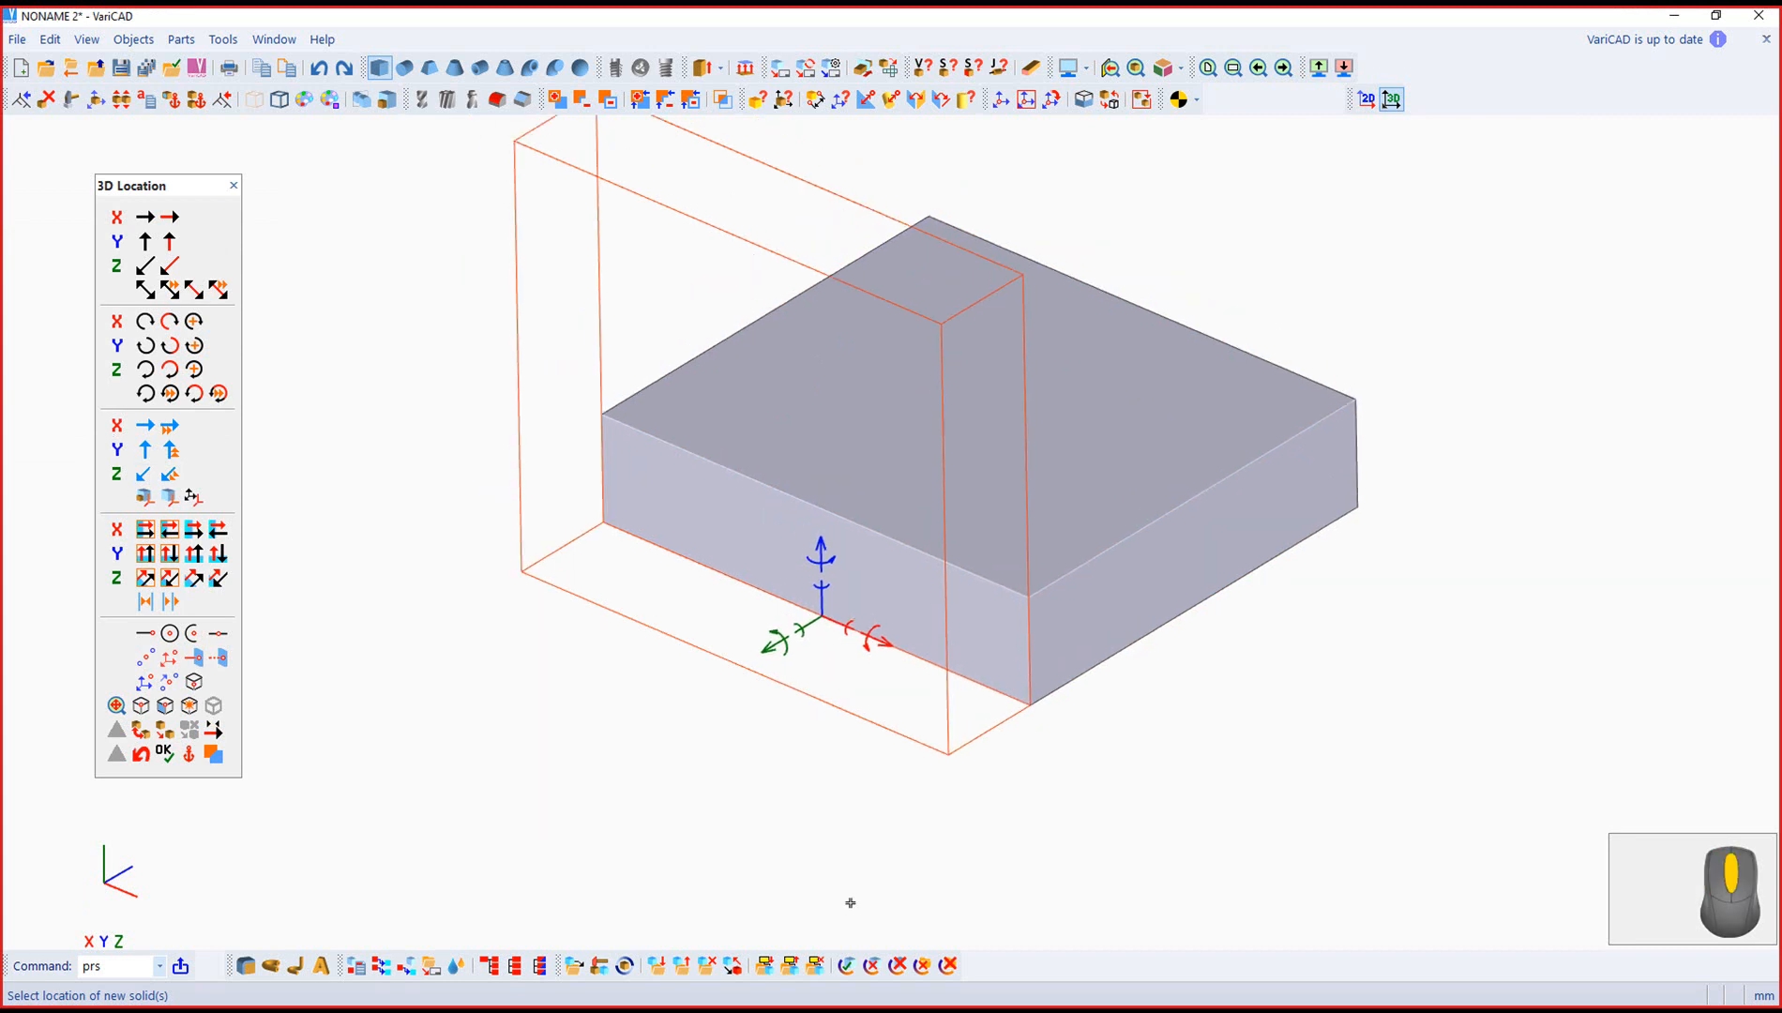
{"action": "right_click_drag", "start_coordinate": [1138, 782], "coordinate": [1003, 800]}
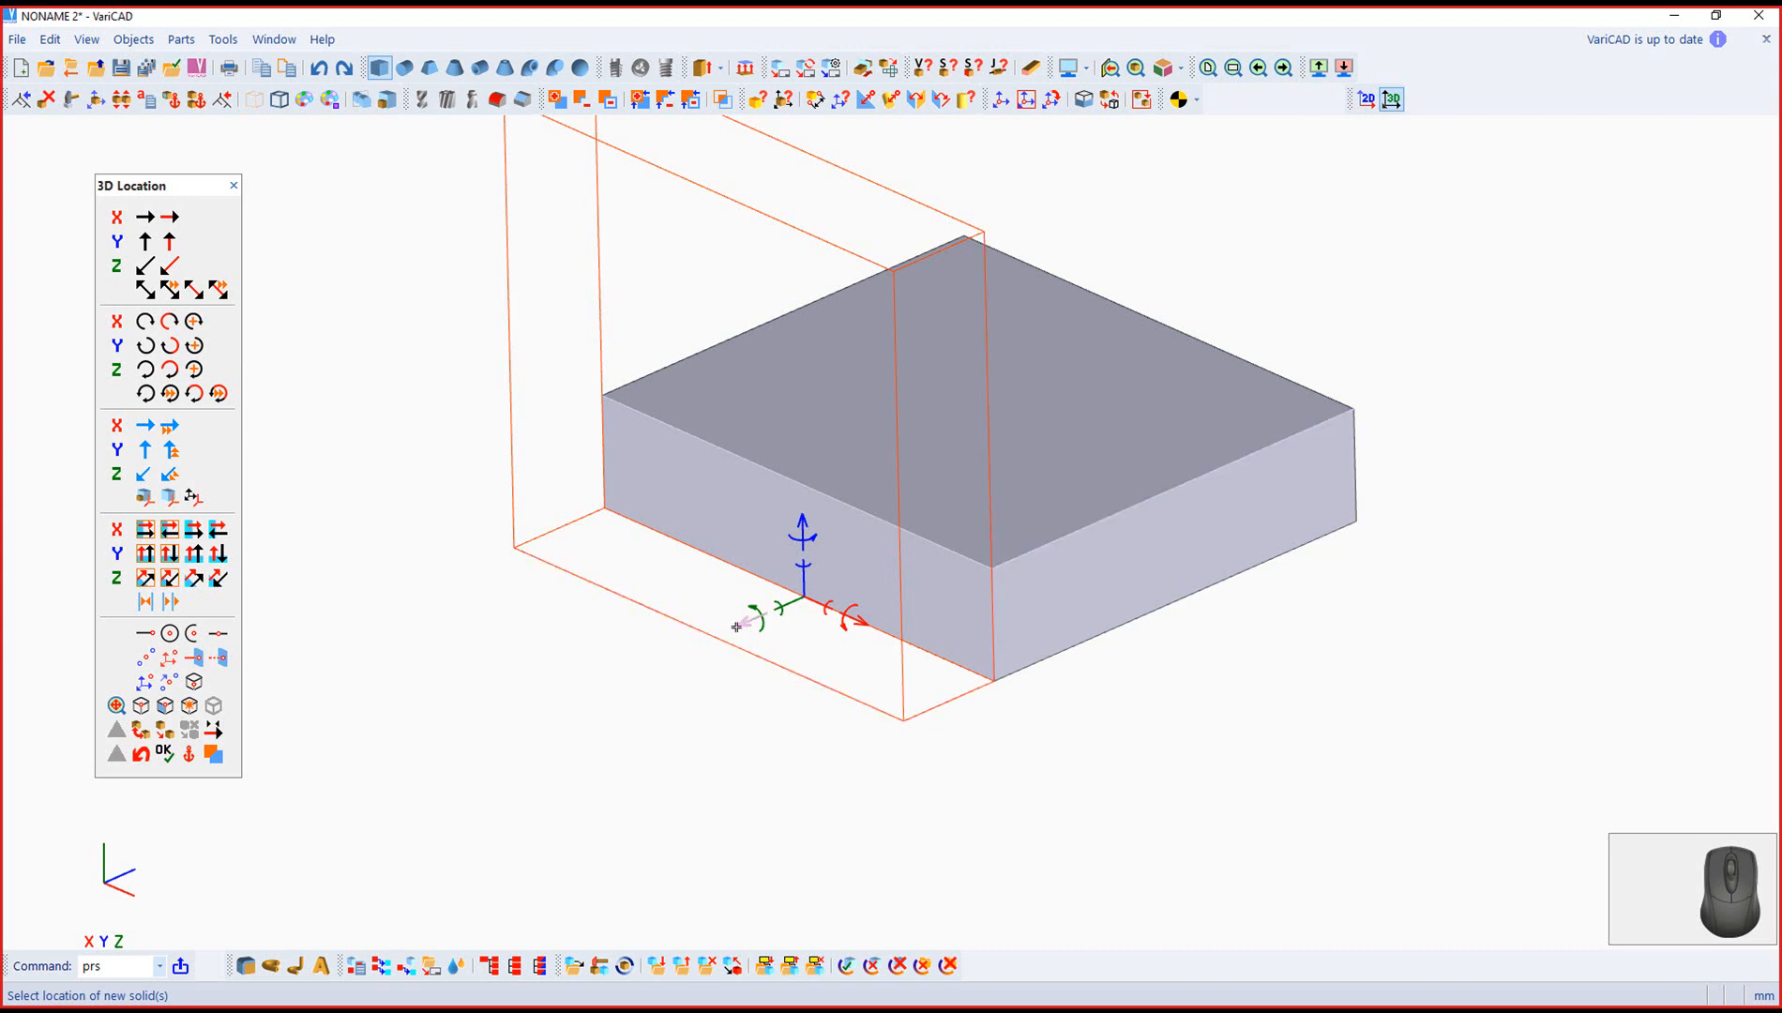
Step: Translate the upright box by -20 mm along its Z axis and accept its placement on the base
{"action": "left_click", "coordinate": [144, 266]}
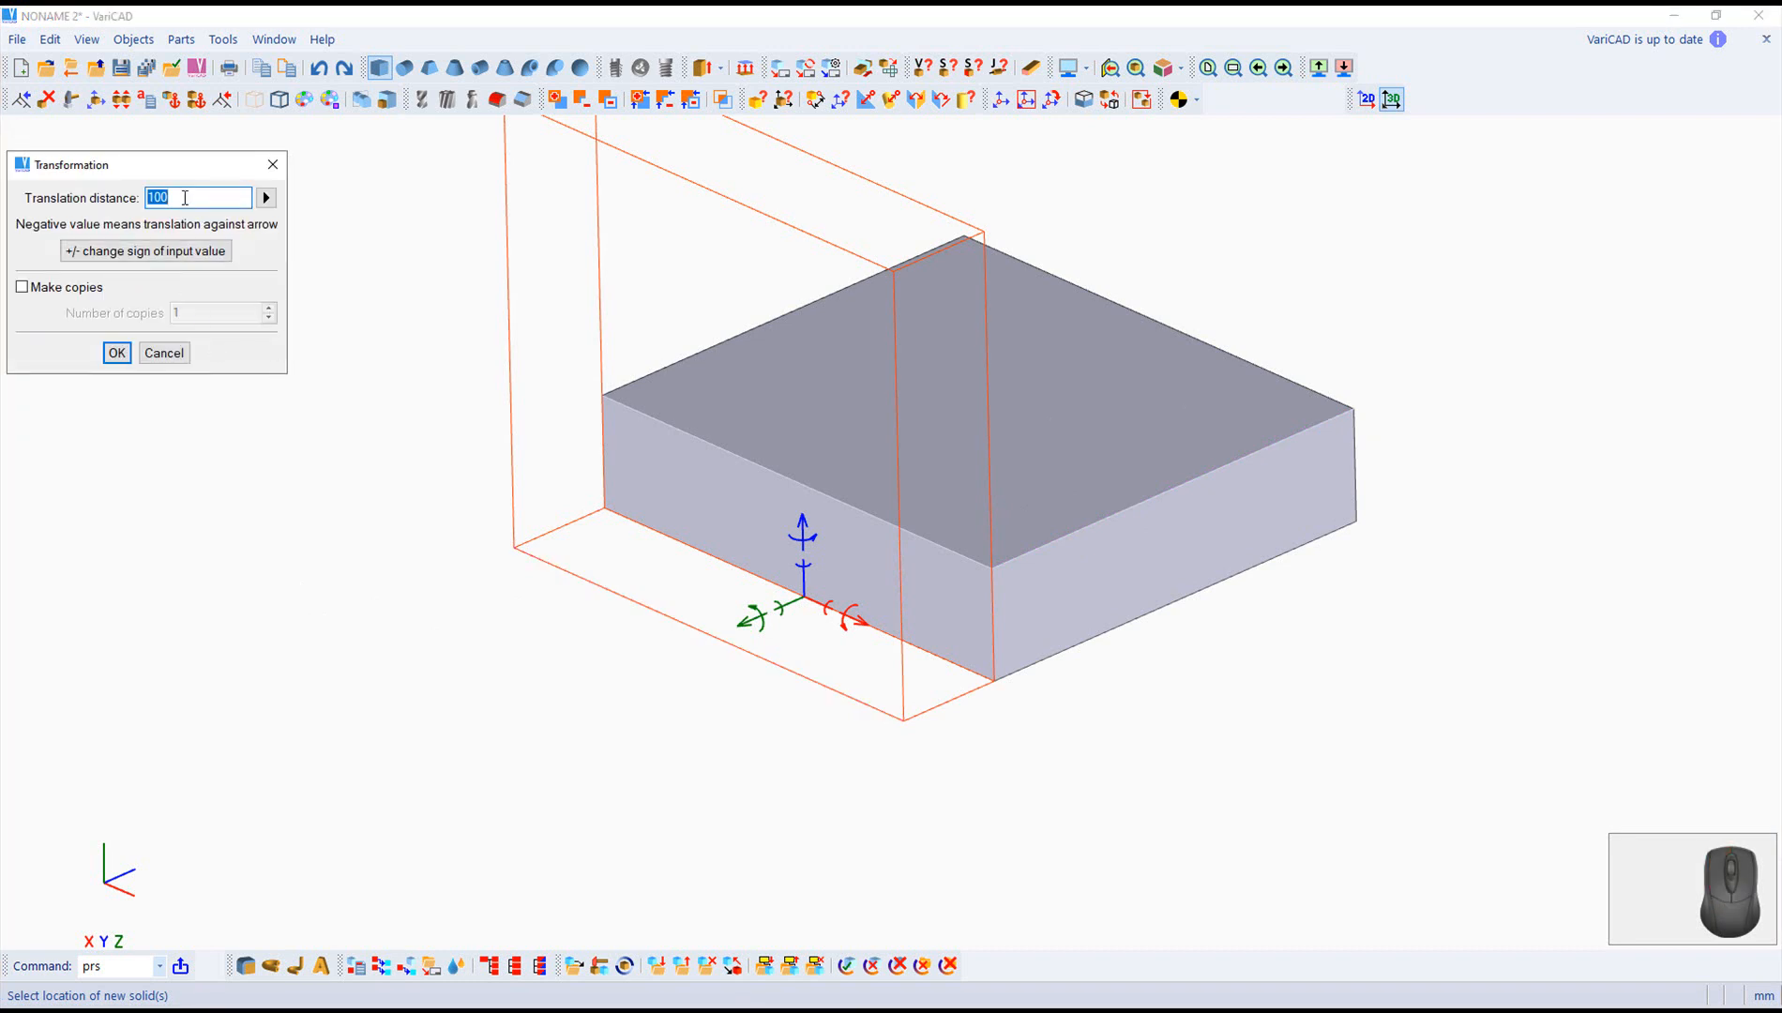
{"action": "left_click_drag", "start_coordinate": [184, 198], "coordinate": [130, 205]}
{"action": "type", "text": "-20"}
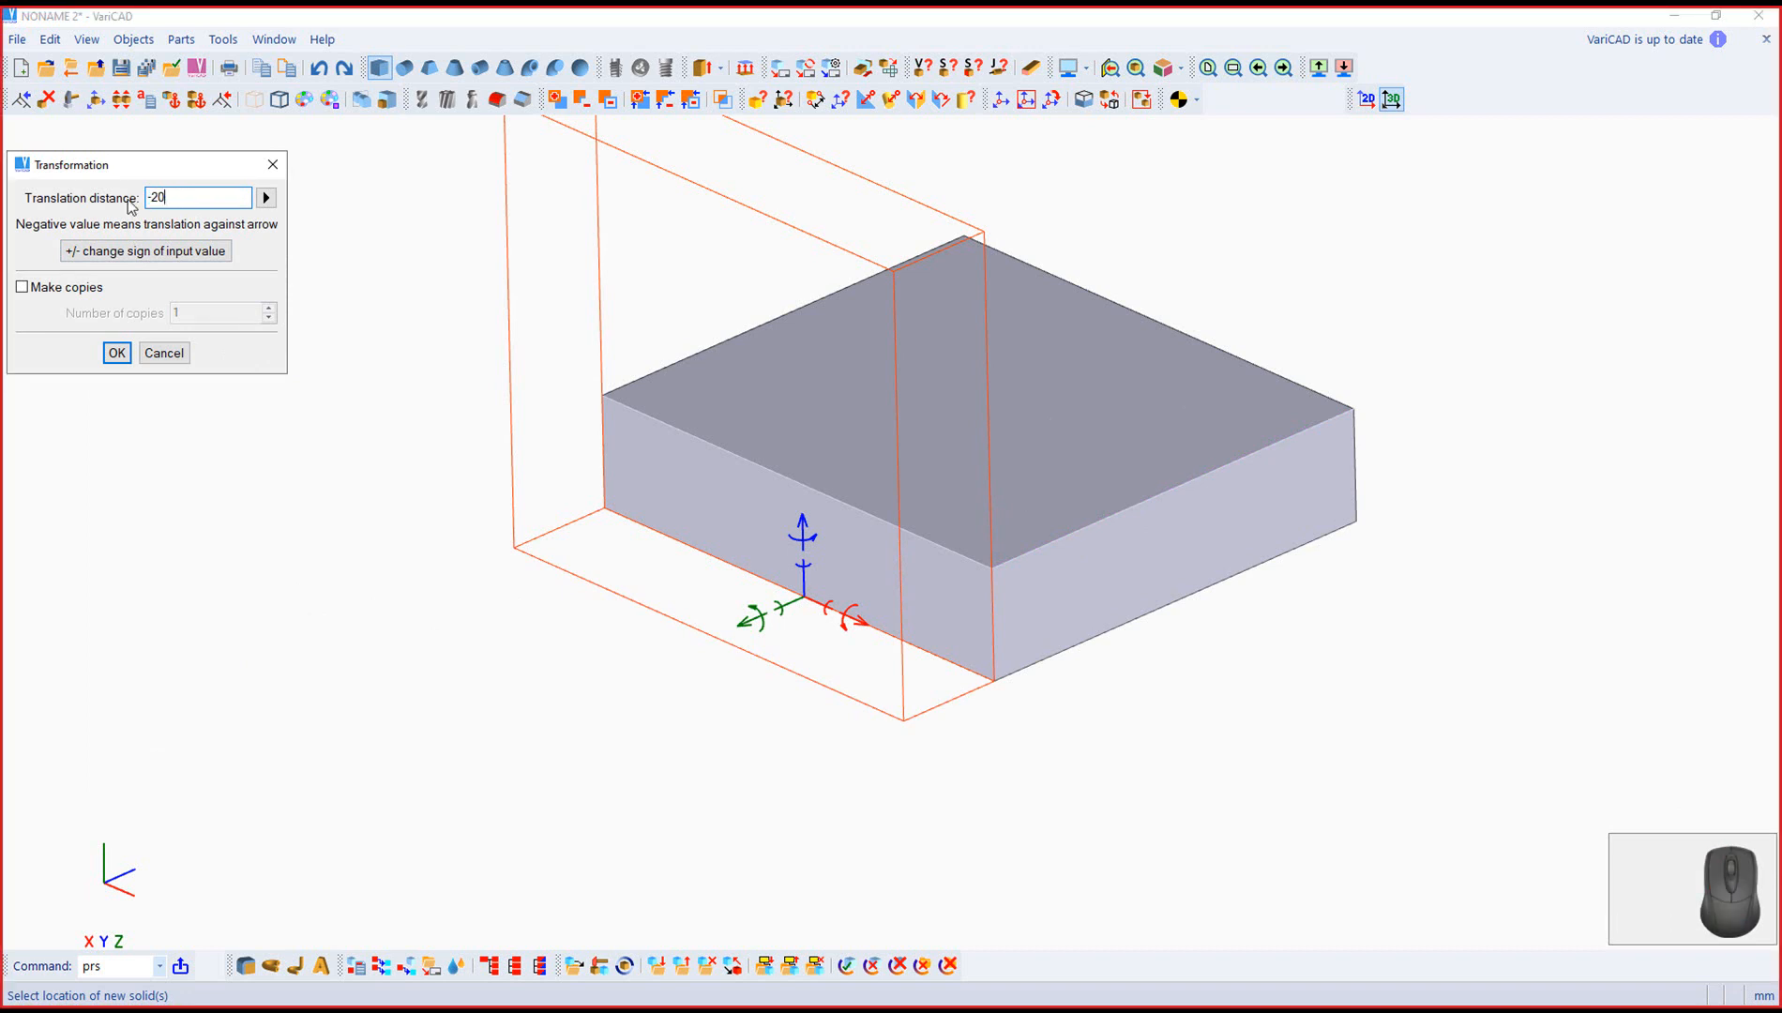
{"action": "left_click", "coordinate": [116, 353]}
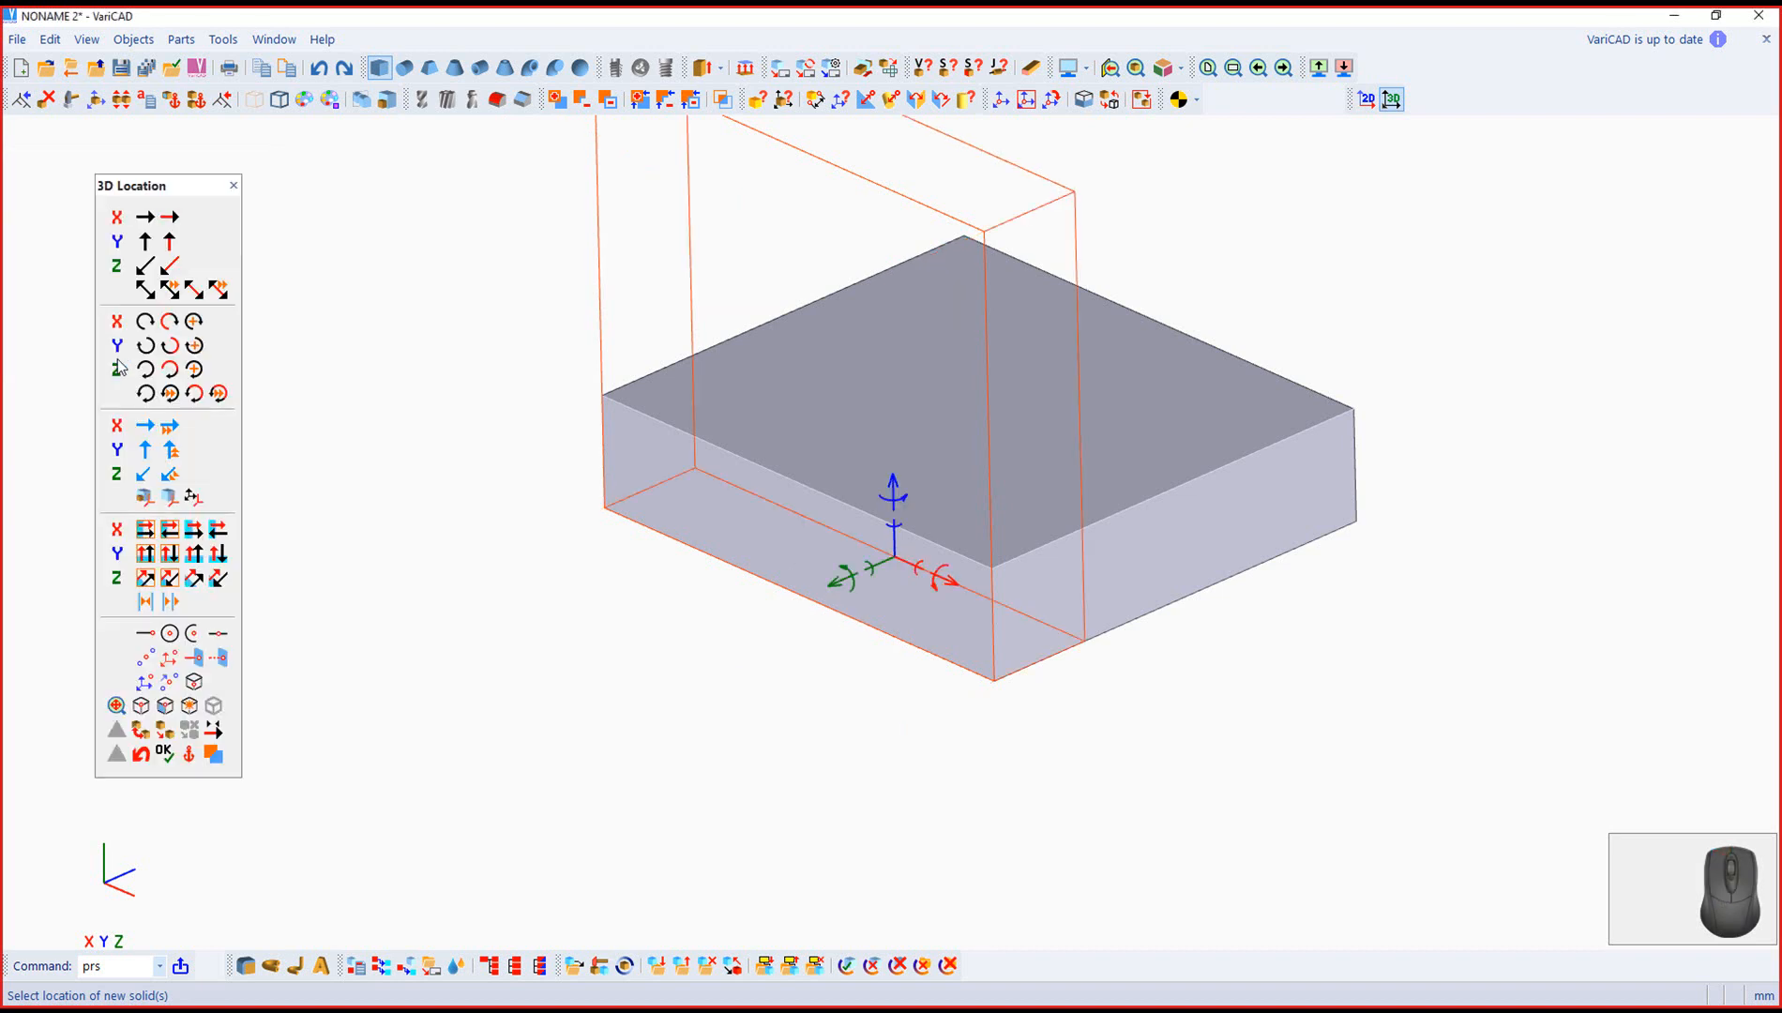
{"action": "middle_click_drag", "start_coordinate": [837, 695], "coordinate": [907, 874]}
{"action": "right_click_drag", "start_coordinate": [942, 867], "coordinate": [306, 835]}
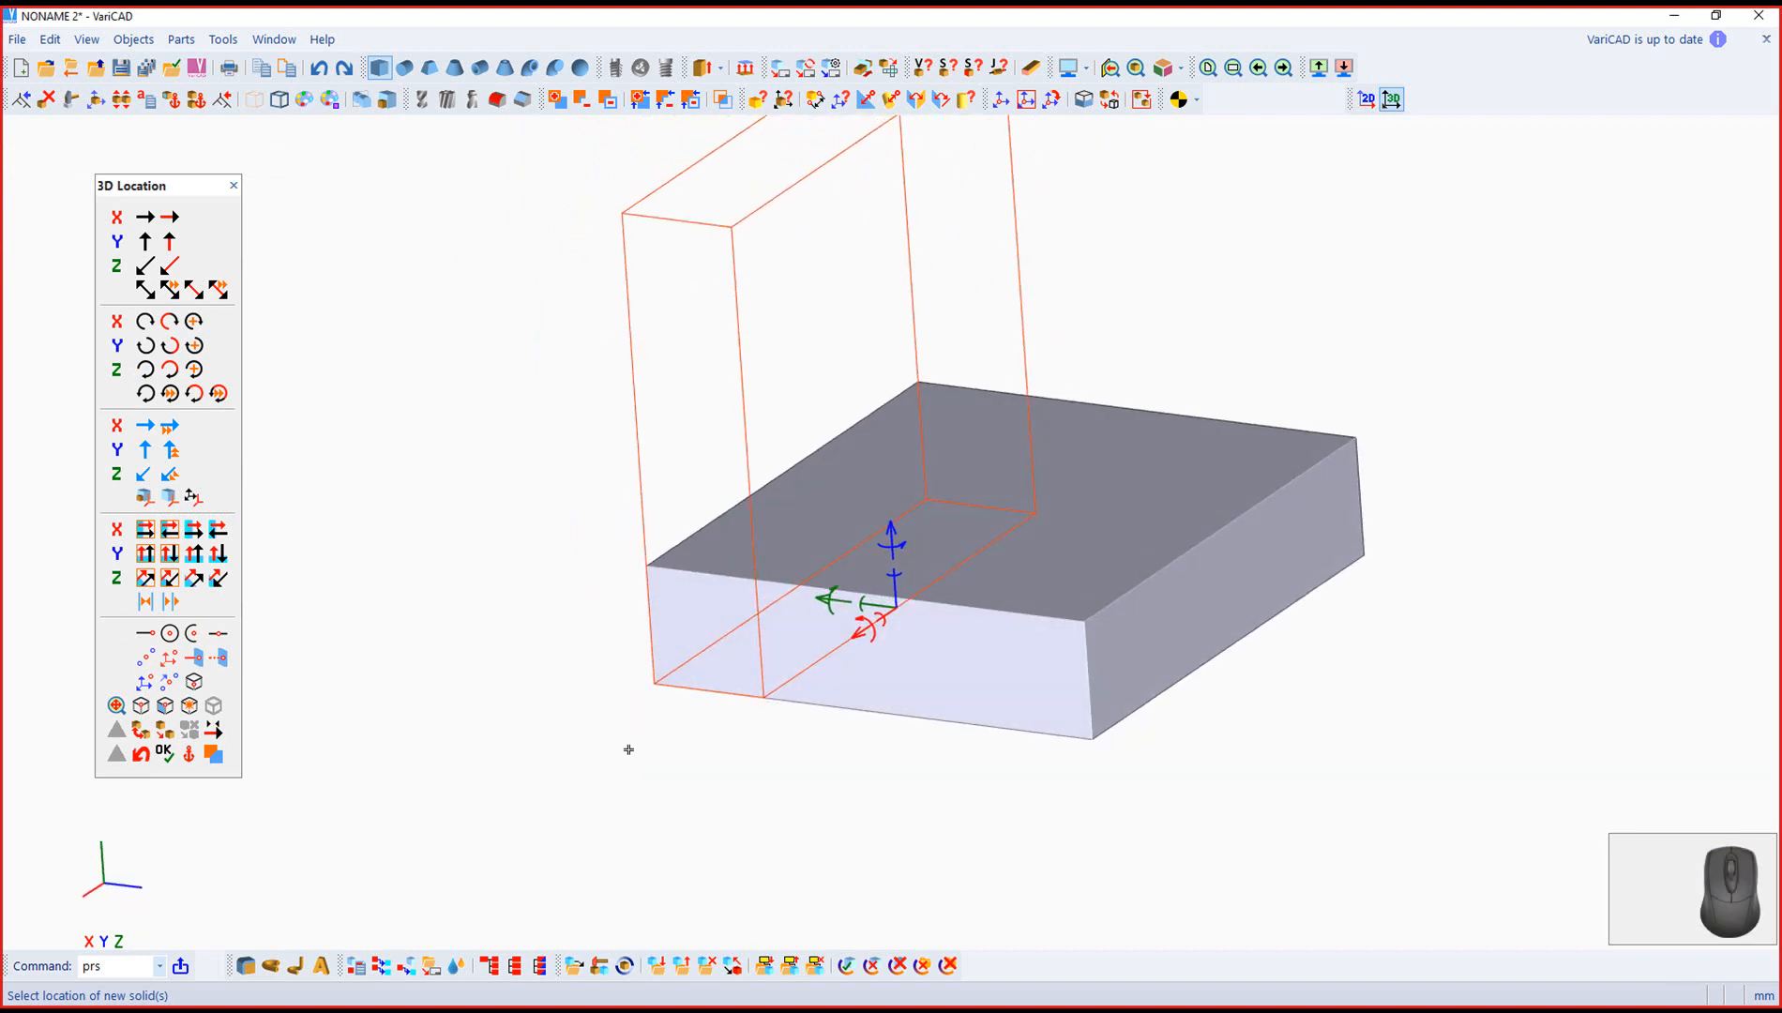
{"action": "scroll", "coordinate": [627, 758], "scroll_direction": "down", "scroll_amount": 2}
{"action": "mouse_move", "coordinate": [743, 802]}
{"action": "middle_mouse_down"}
{"action": "mouse_move", "coordinate": [700, 788]}
{"action": "mouse_move", "coordinate": [715, 782]}
{"action": "middle_mouse_up"}
{"action": "right_click_drag", "start_coordinate": [954, 795], "coordinate": [895, 887]}
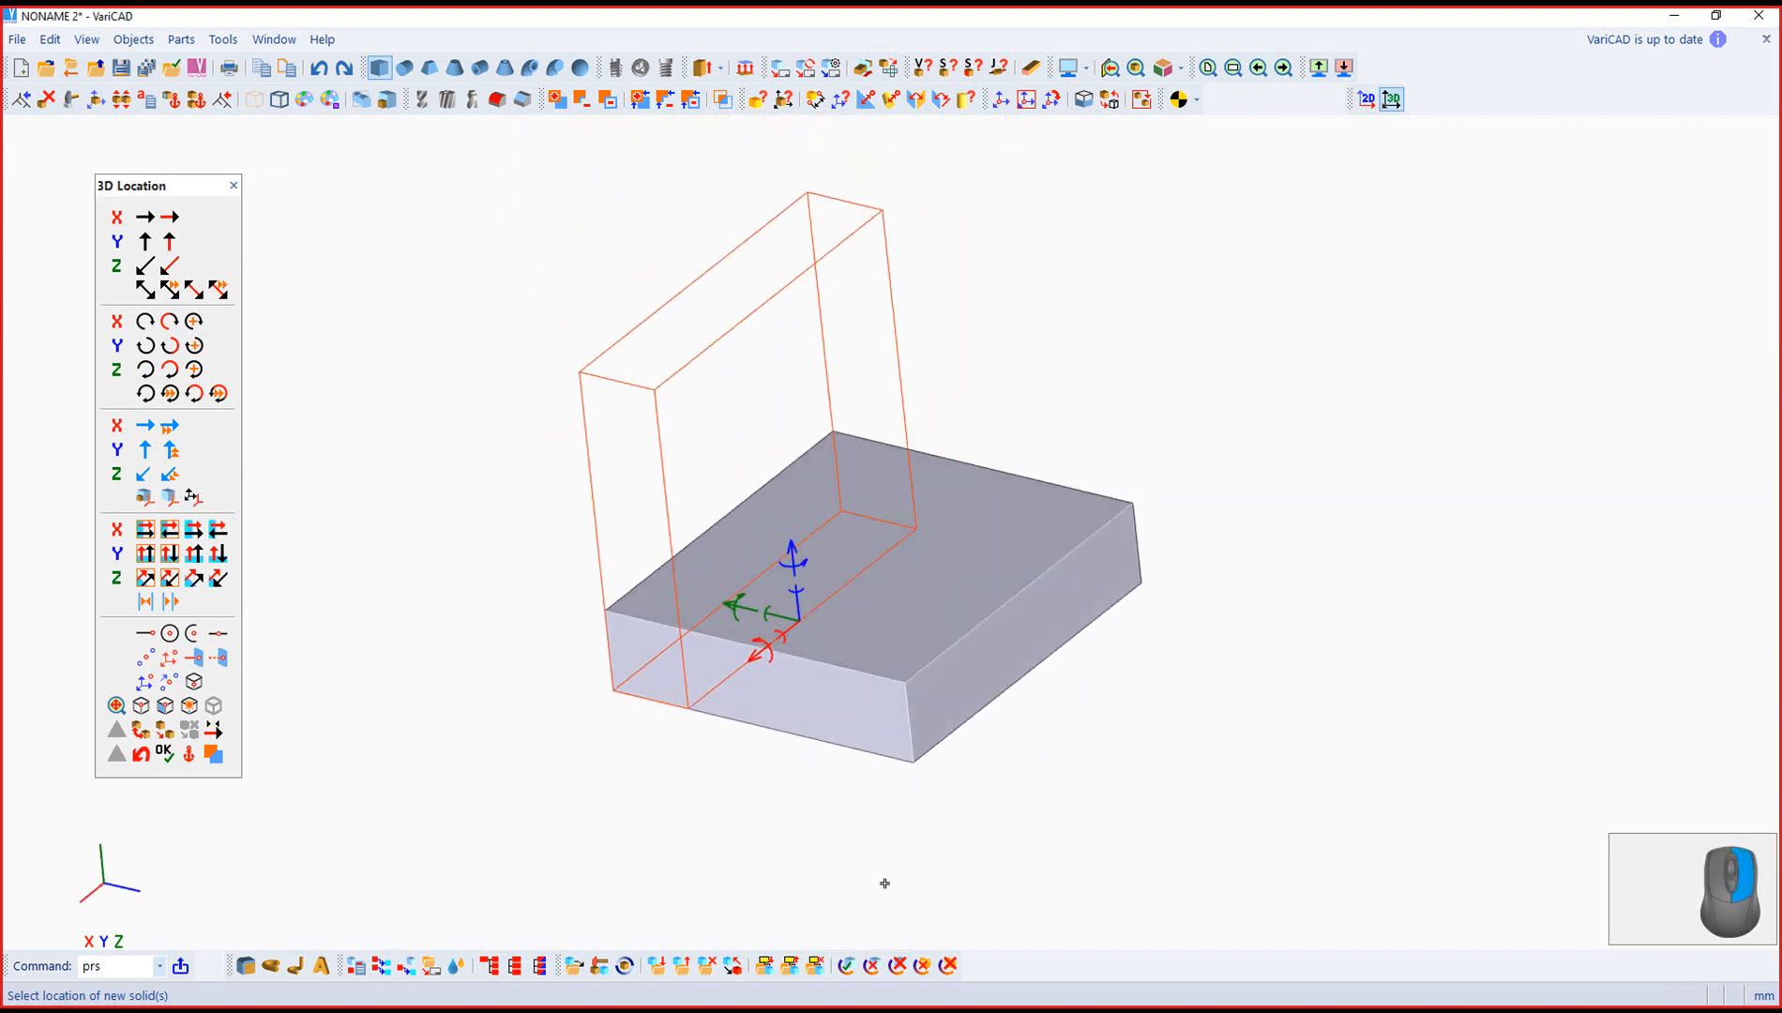
{"action": "left_click", "coordinate": [164, 752]}
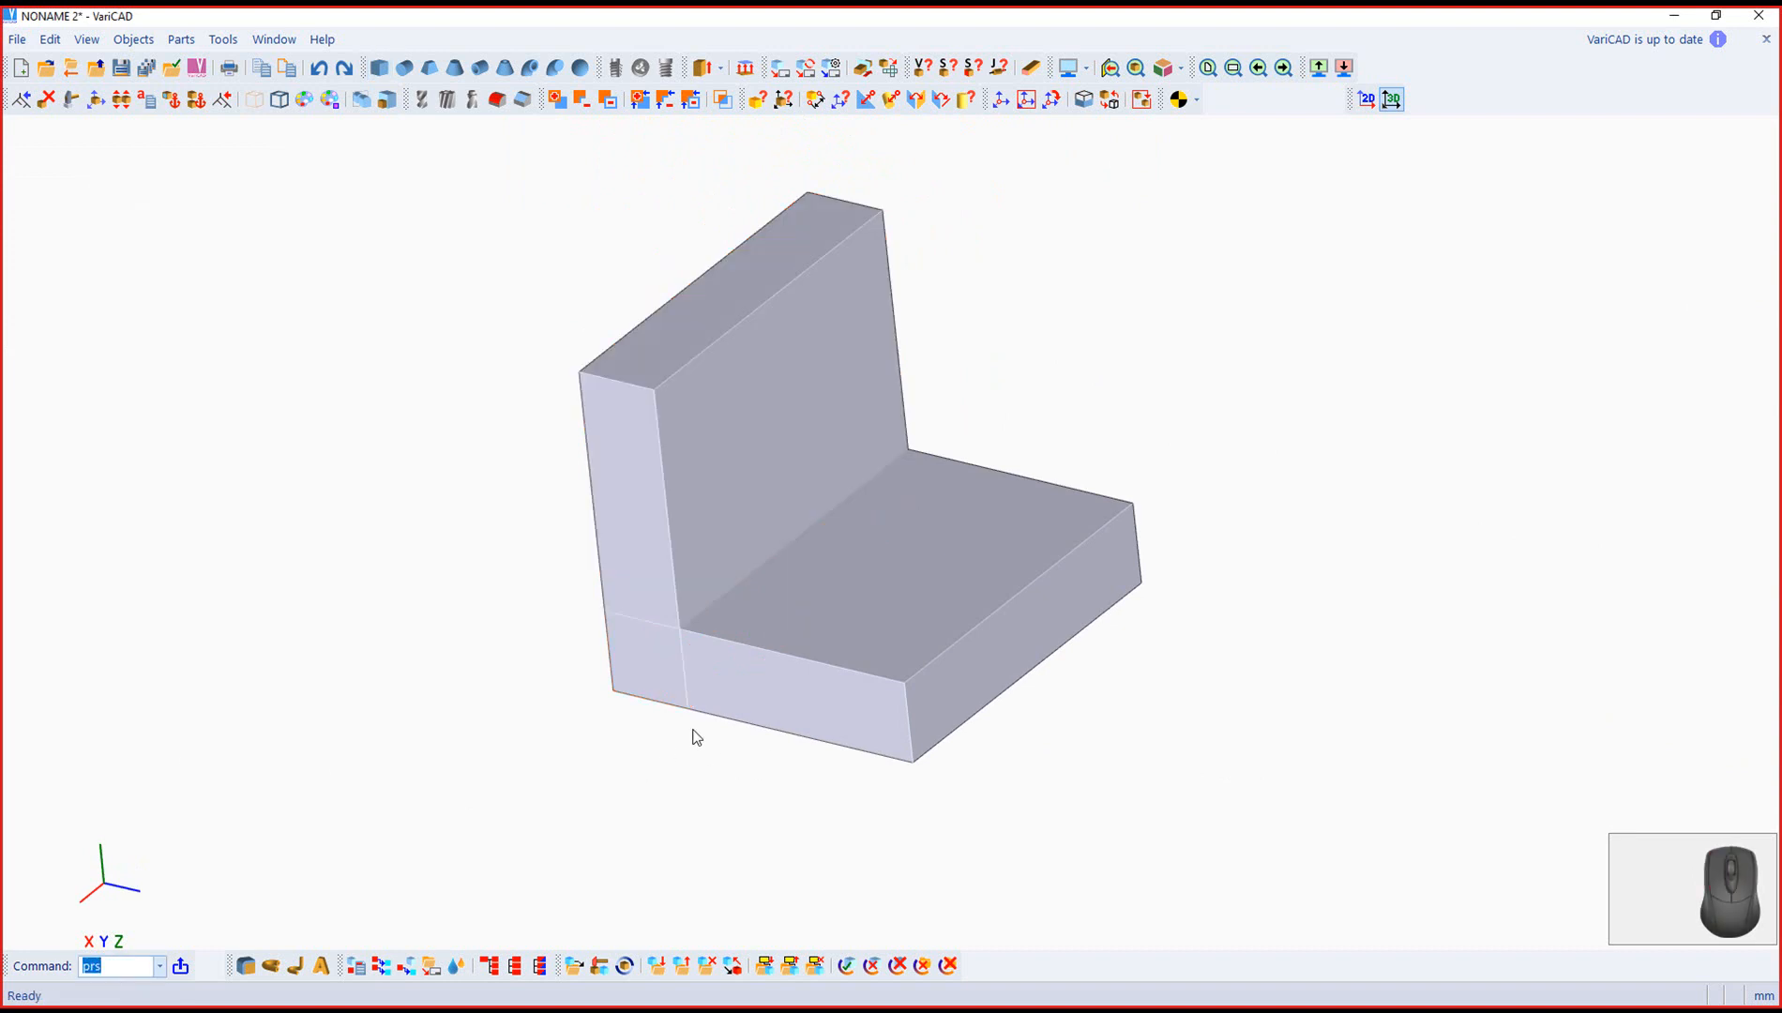
{"action": "key", "text": "Escape"}
{"action": "left_click_drag", "start_coordinate": [802, 668], "coordinate": [395, 591]}
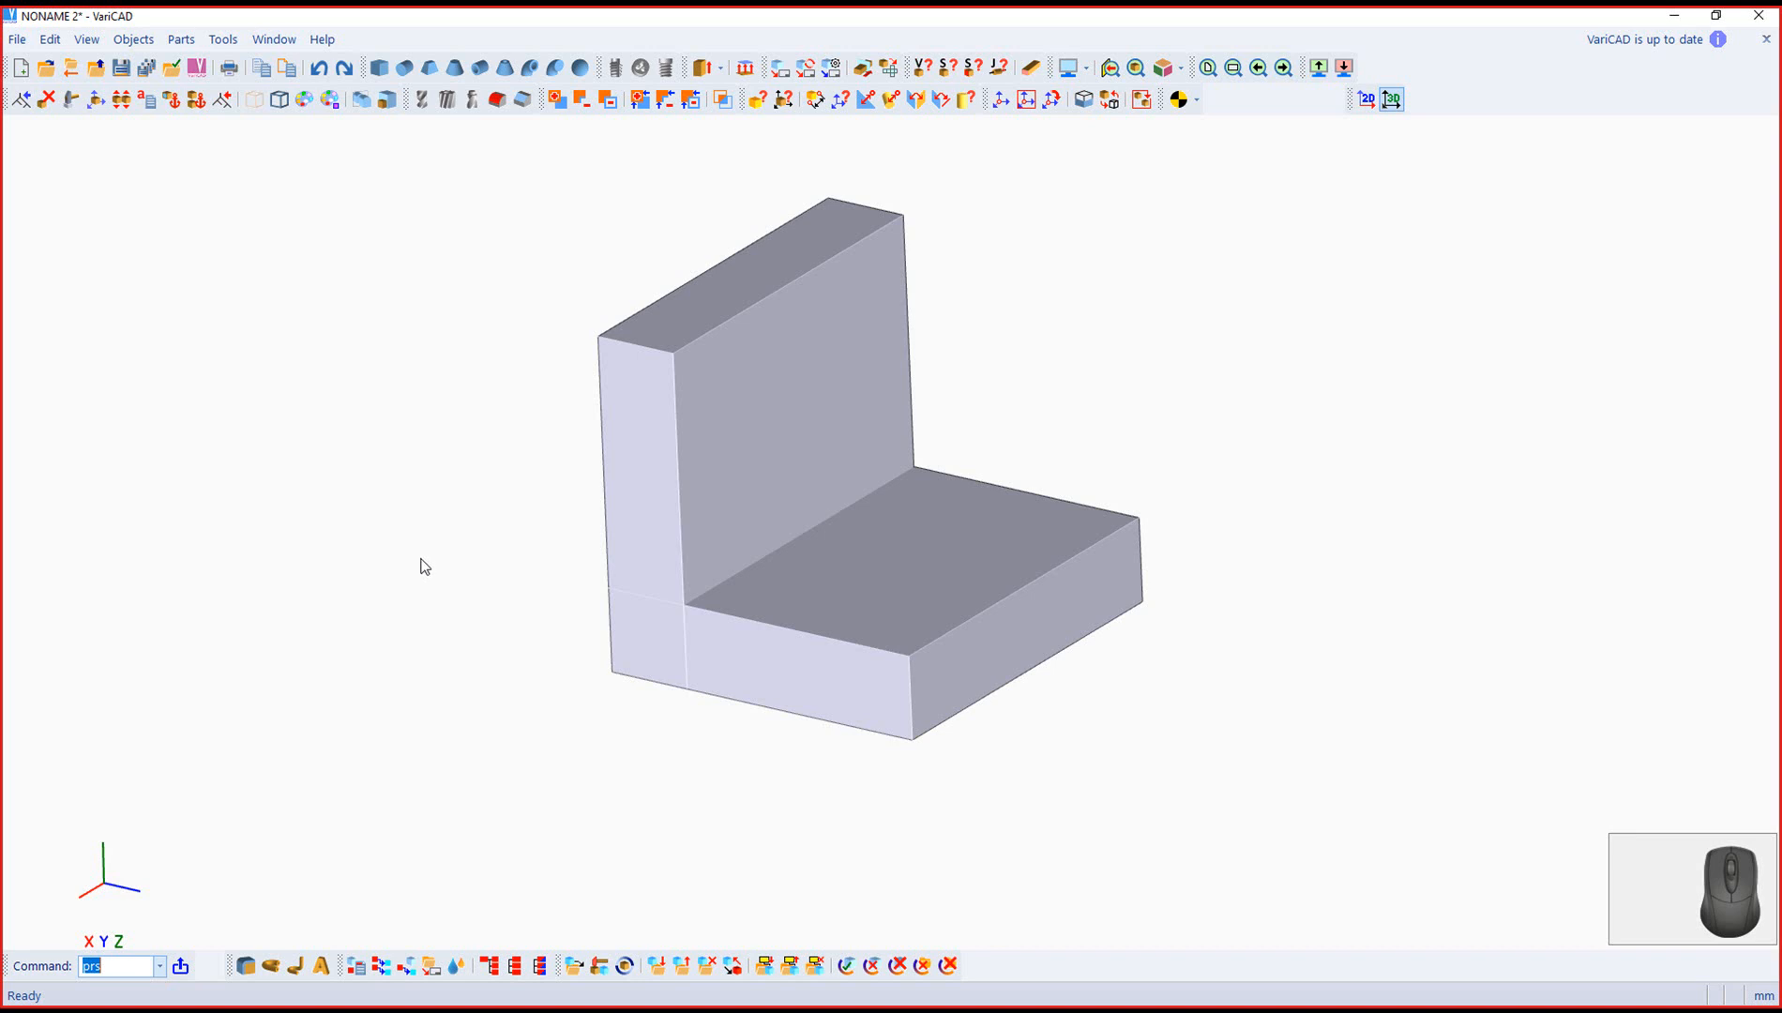
Step: Add the horizontal base box to the upright box with the Boolean Add operation
{"action": "left_click", "coordinate": [676, 377]}
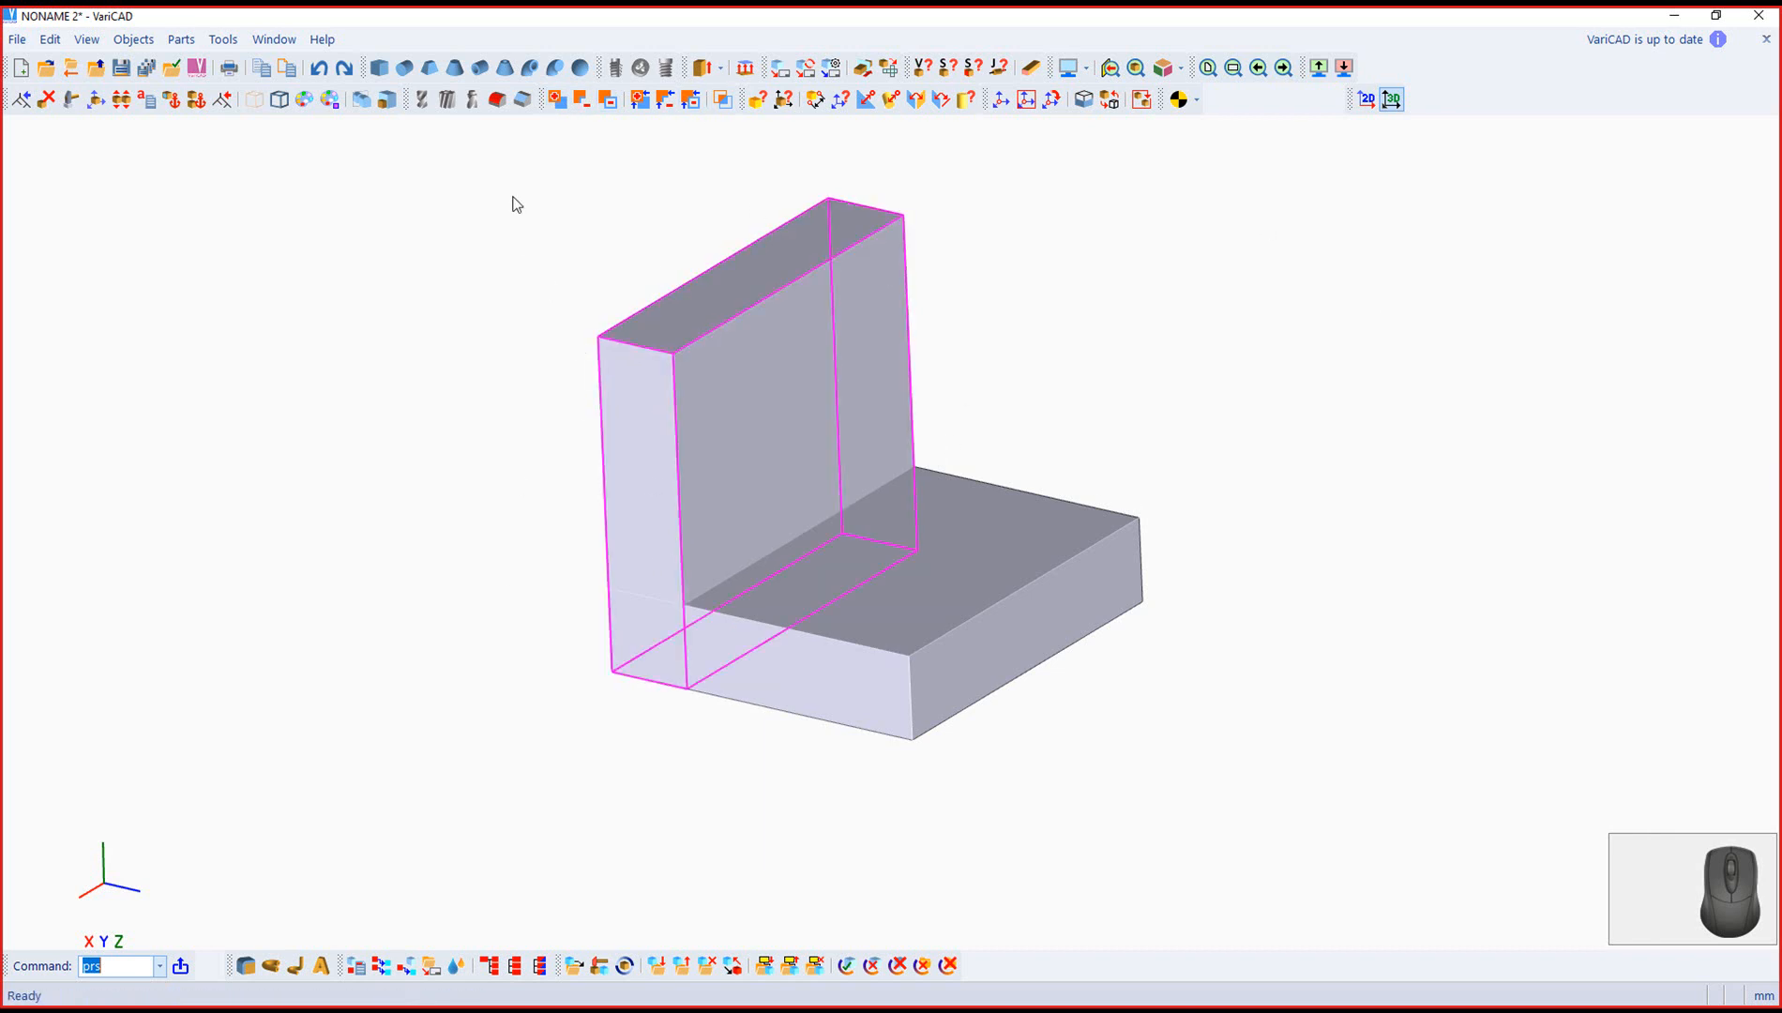
{"action": "left_click", "coordinate": [559, 100]}
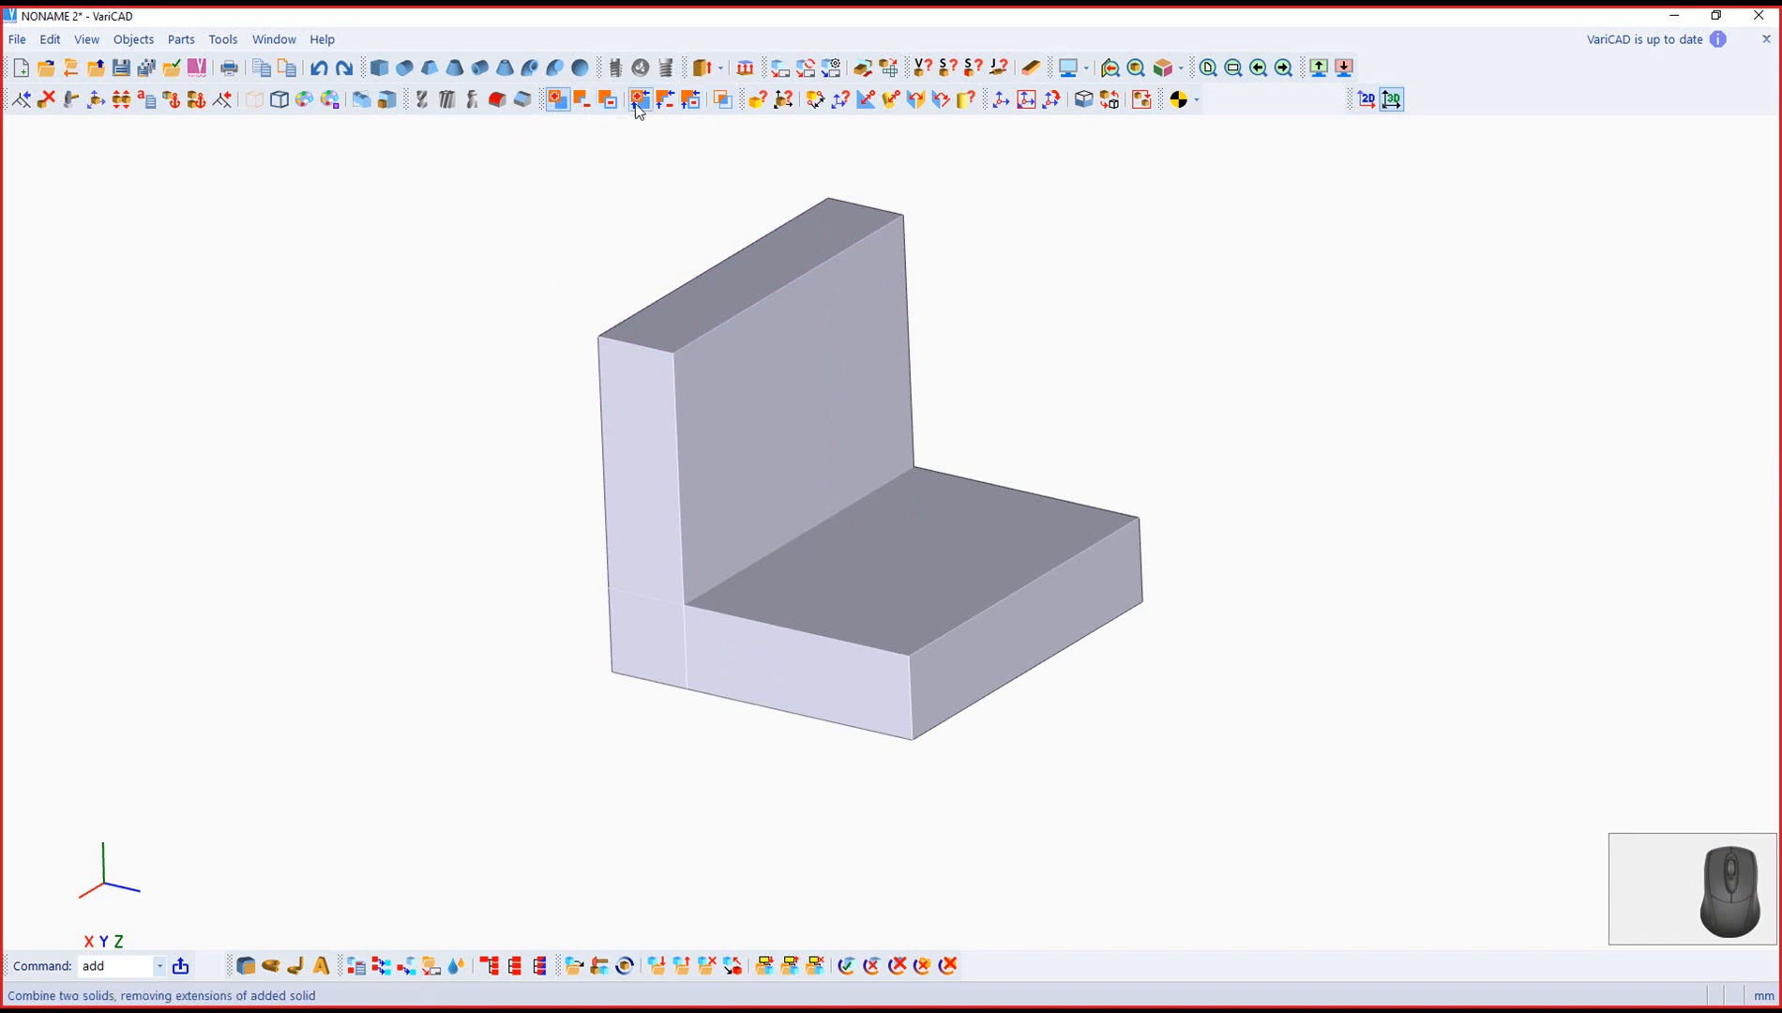
{"action": "left_click", "coordinate": [560, 98]}
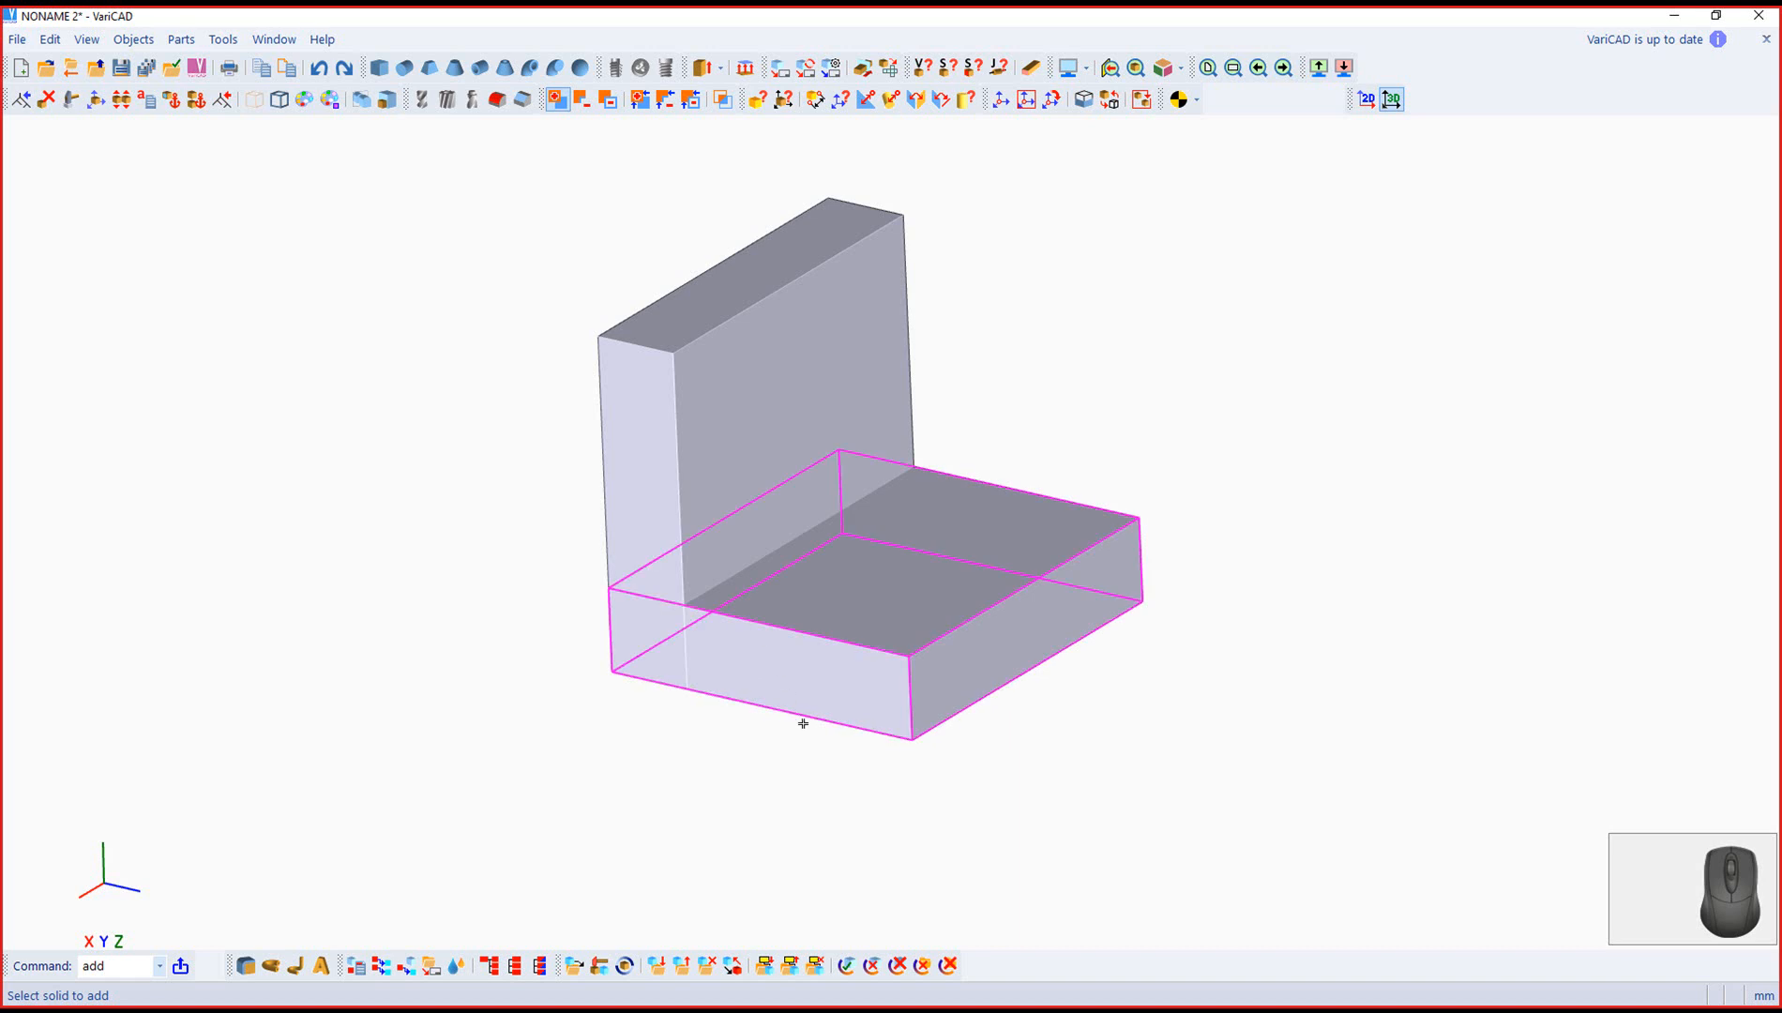
{"action": "left_click", "coordinate": [889, 680]}
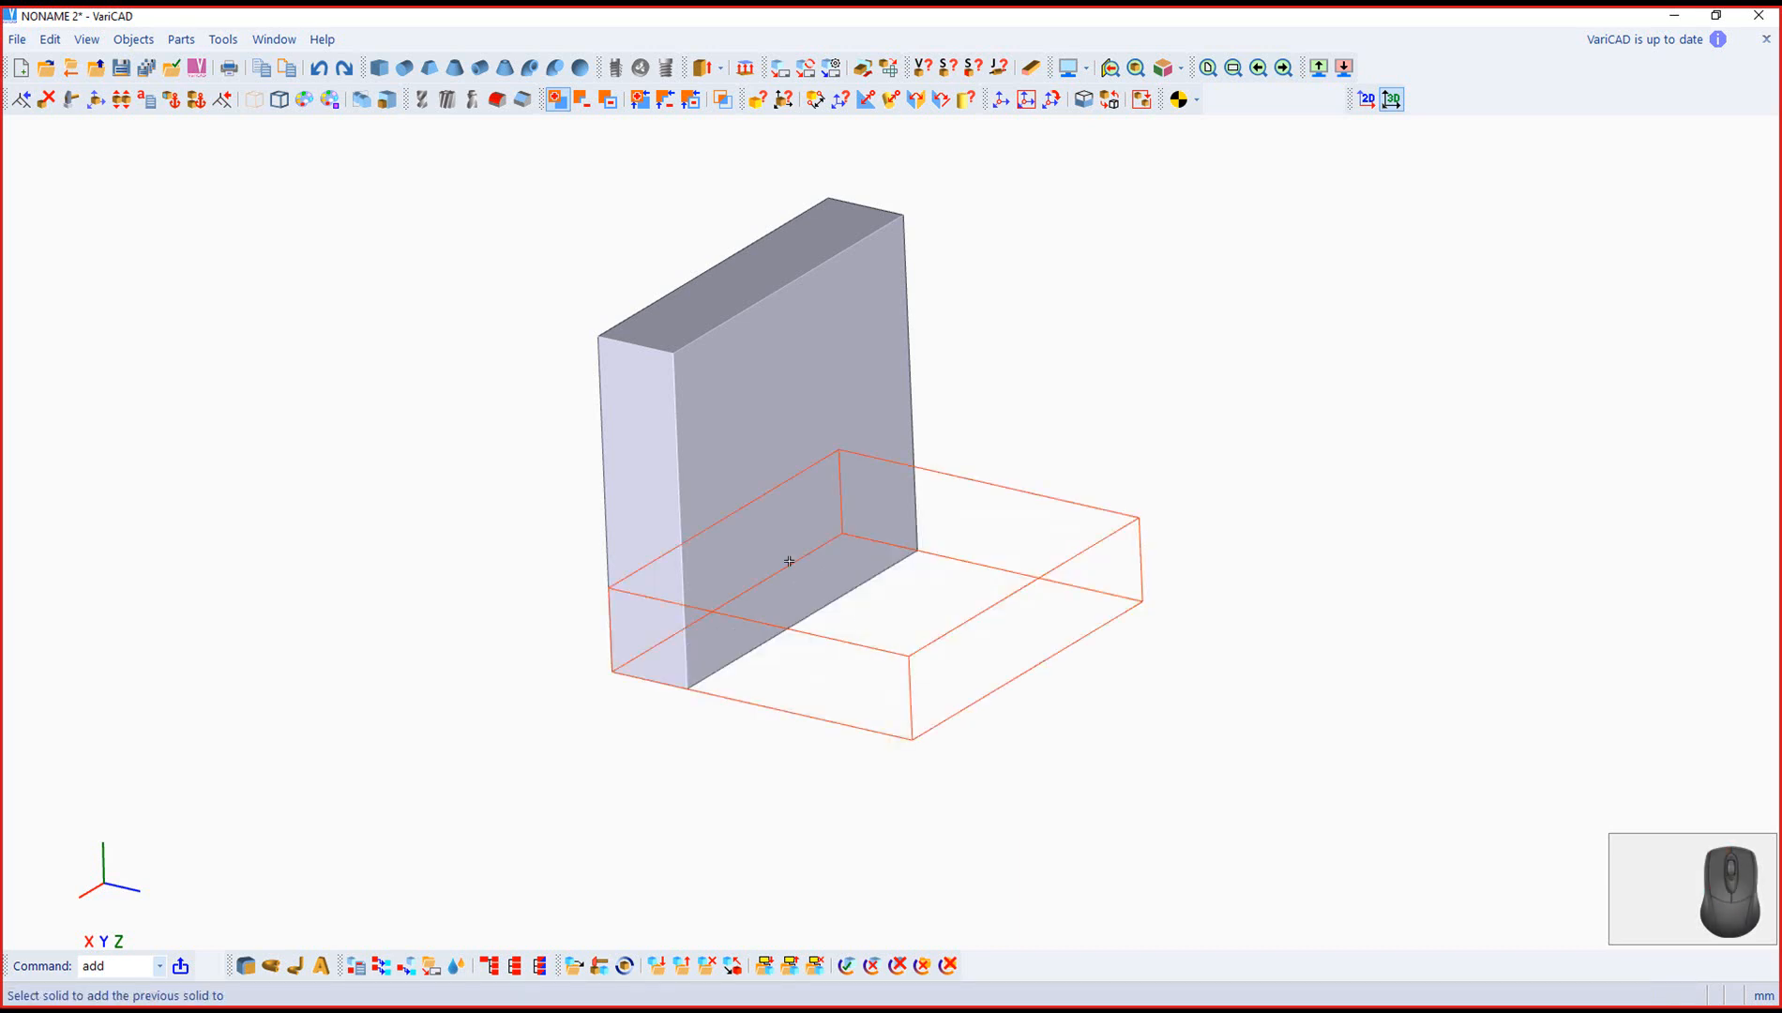
{"action": "left_click", "coordinate": [685, 390]}
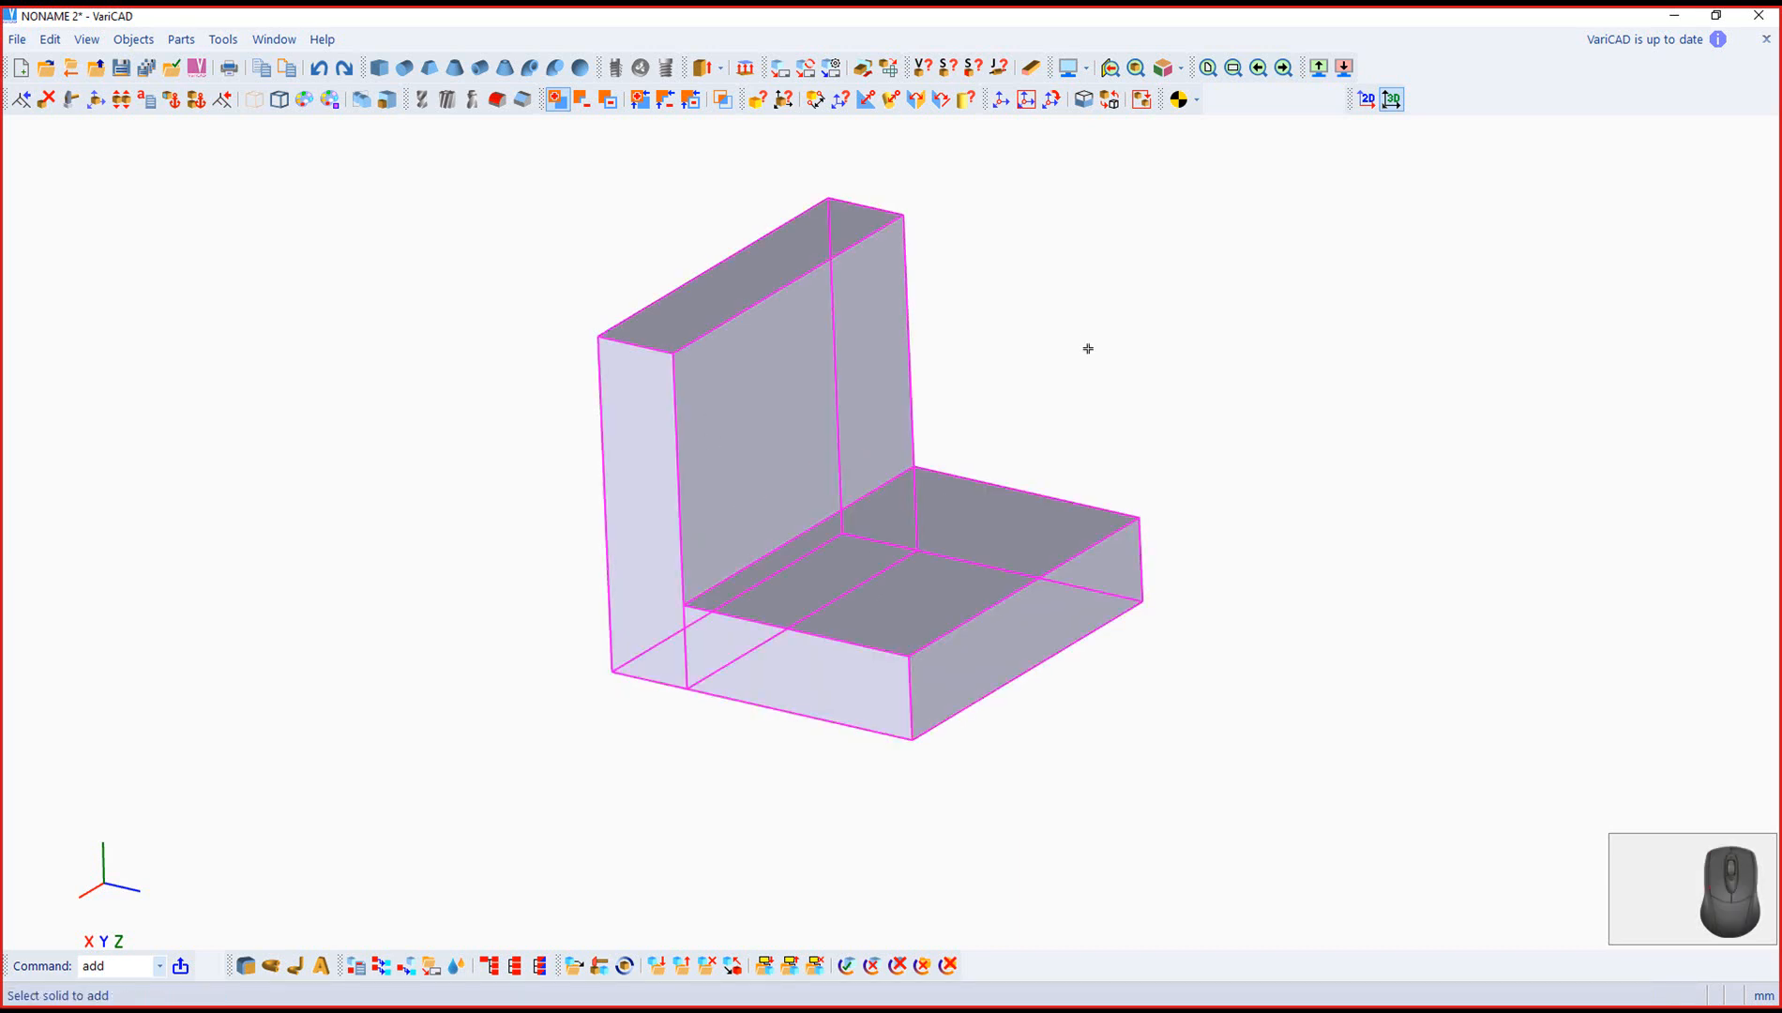
Step: Examine the combined L-shaped solid from several angles to check that both boxes form one body
{"action": "middle_click_drag", "start_coordinate": [1103, 356], "coordinate": [1110, 429]}
{"action": "right_click_drag", "start_coordinate": [1110, 429], "coordinate": [1189, 421]}
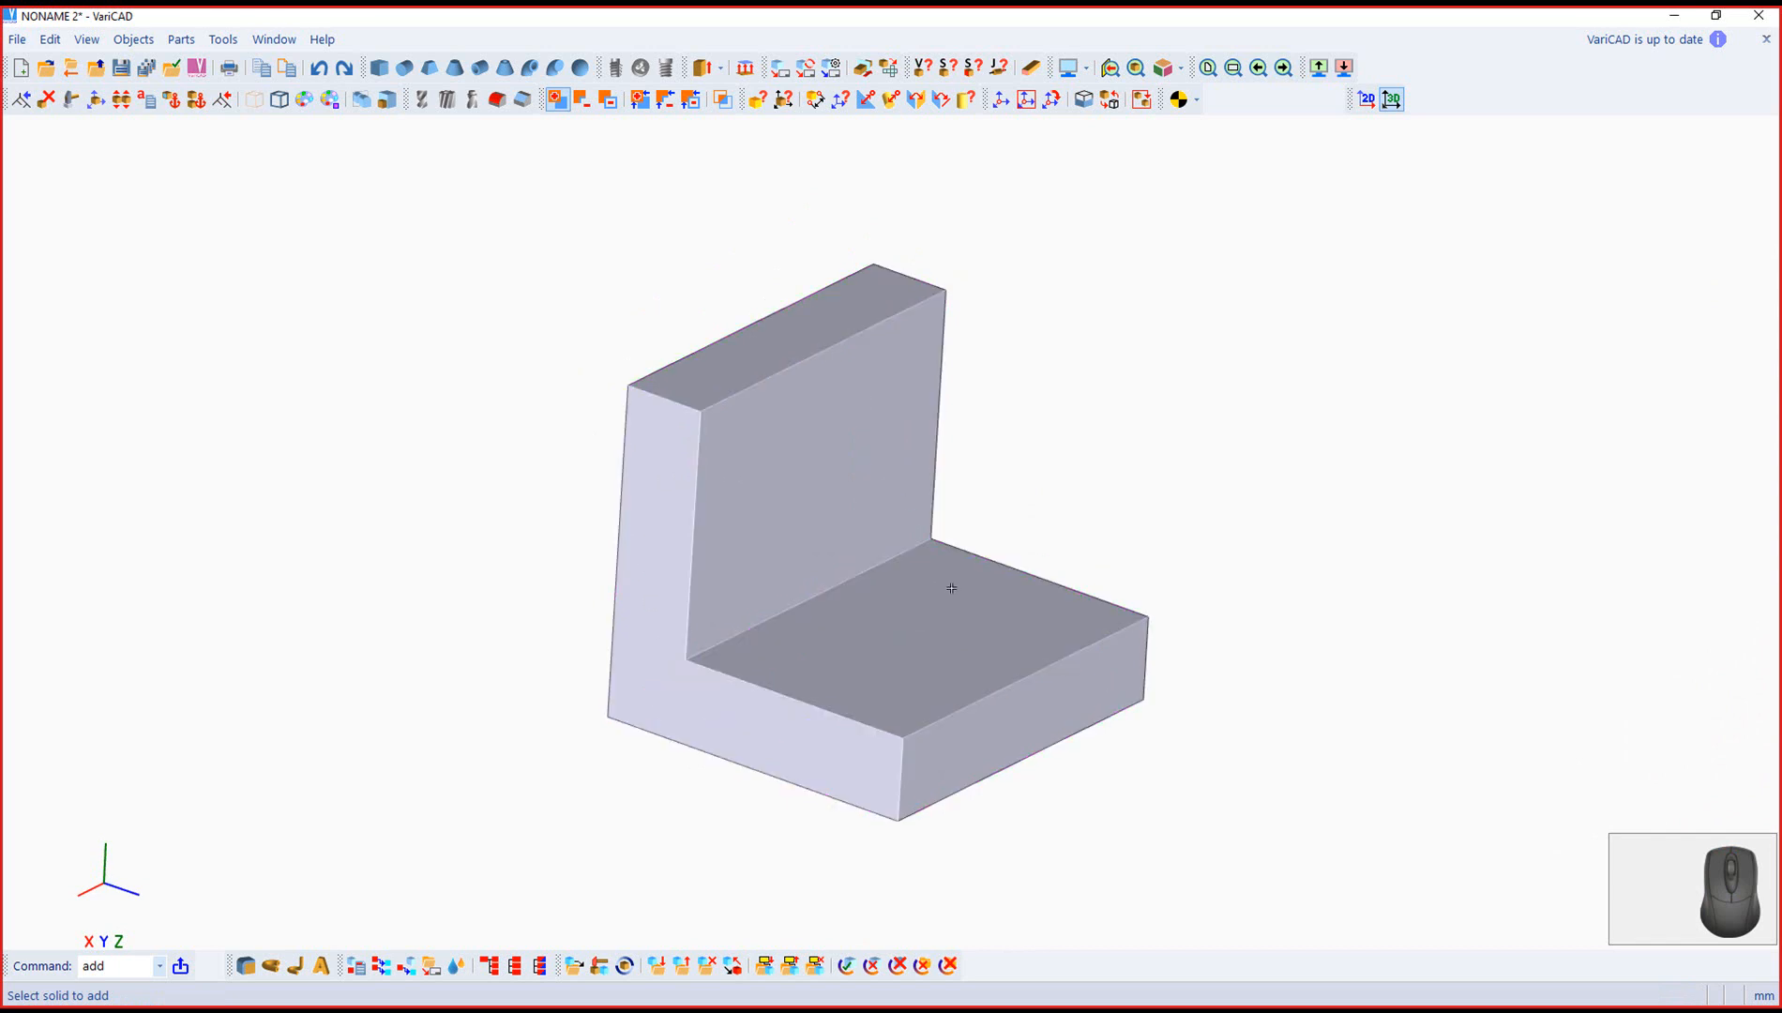
{"action": "left_click", "coordinate": [1143, 608]}
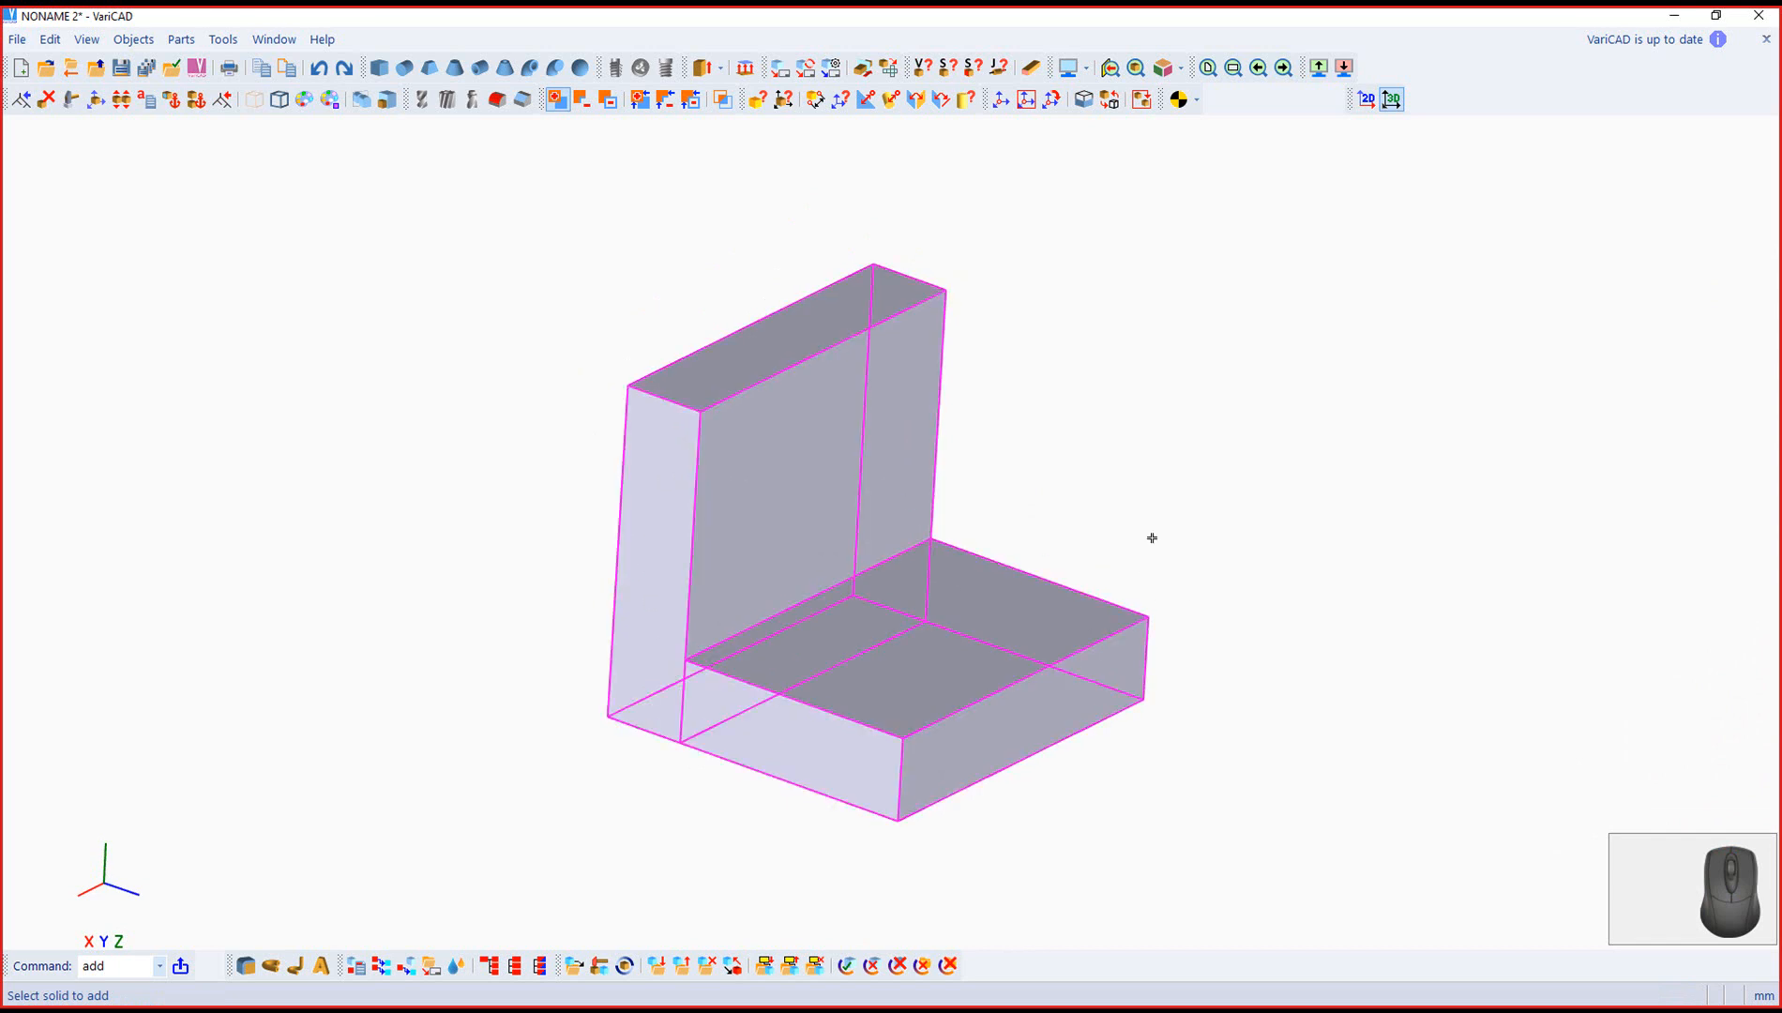
{"action": "right_click", "coordinate": [1156, 539]}
{"action": "right_click_drag", "start_coordinate": [1300, 523], "coordinate": [1213, 522]}
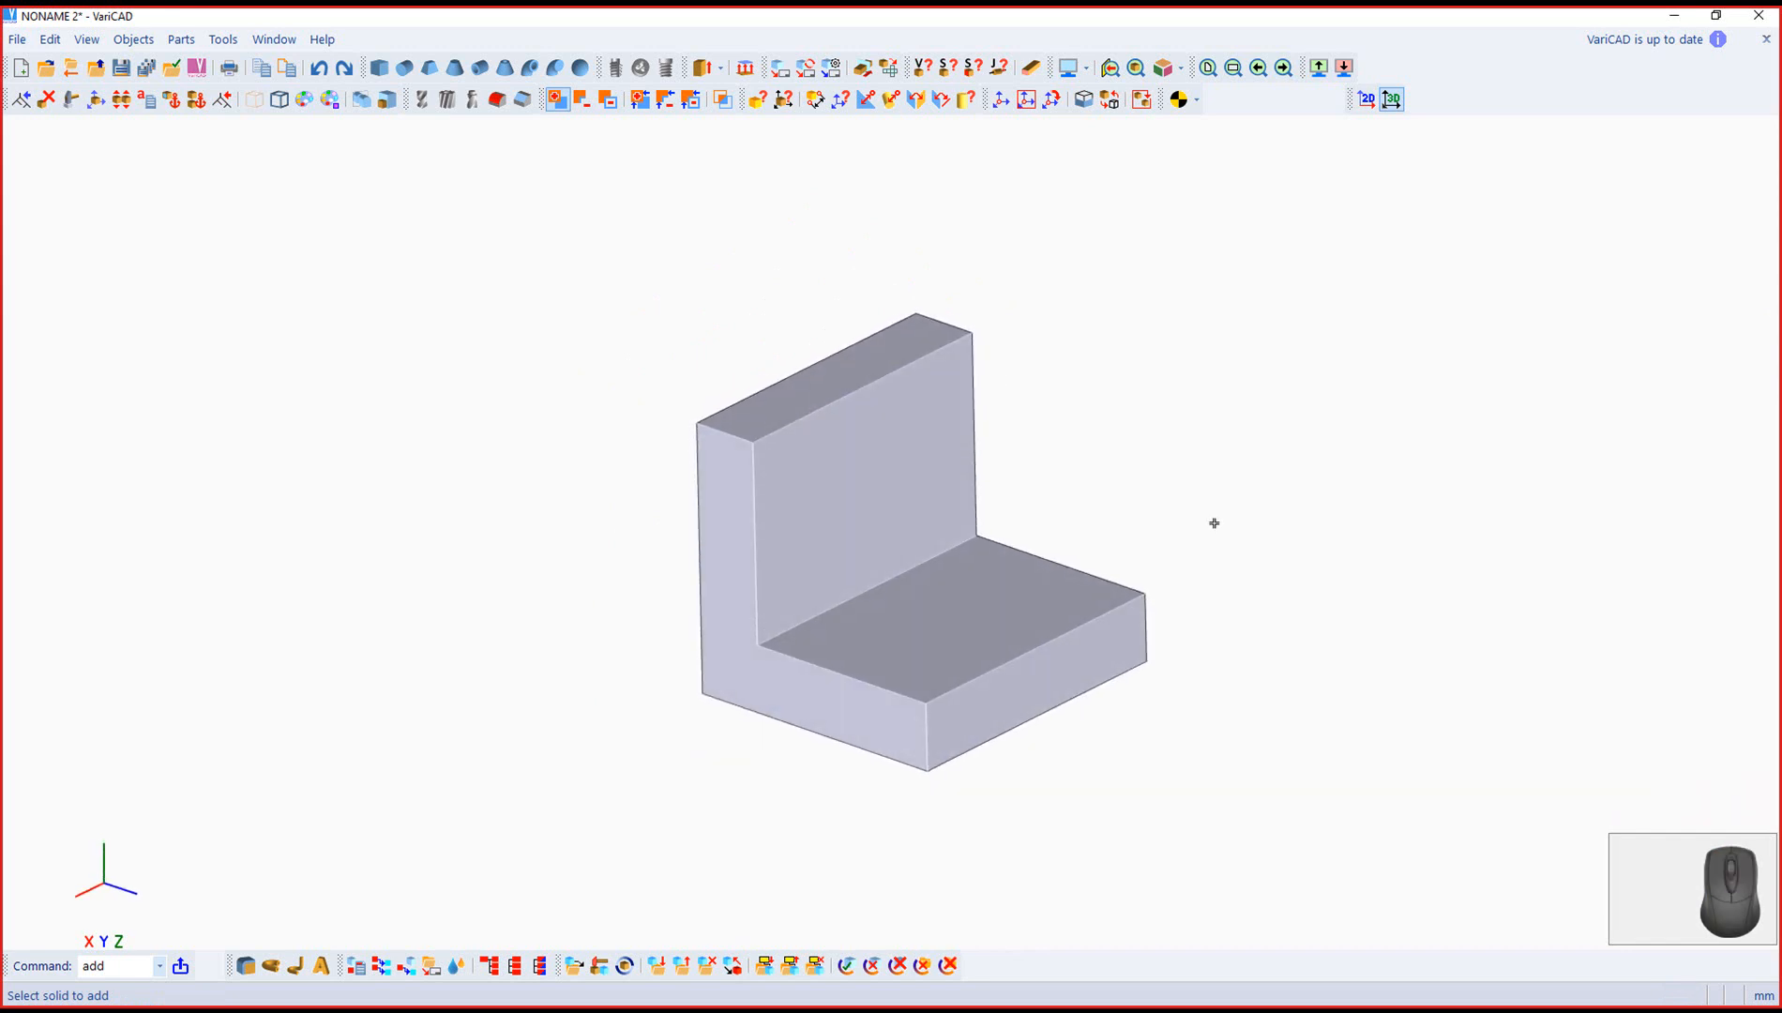
{"action": "scroll", "coordinate": [1020, 488], "scroll_direction": "down", "scroll_amount": 2}
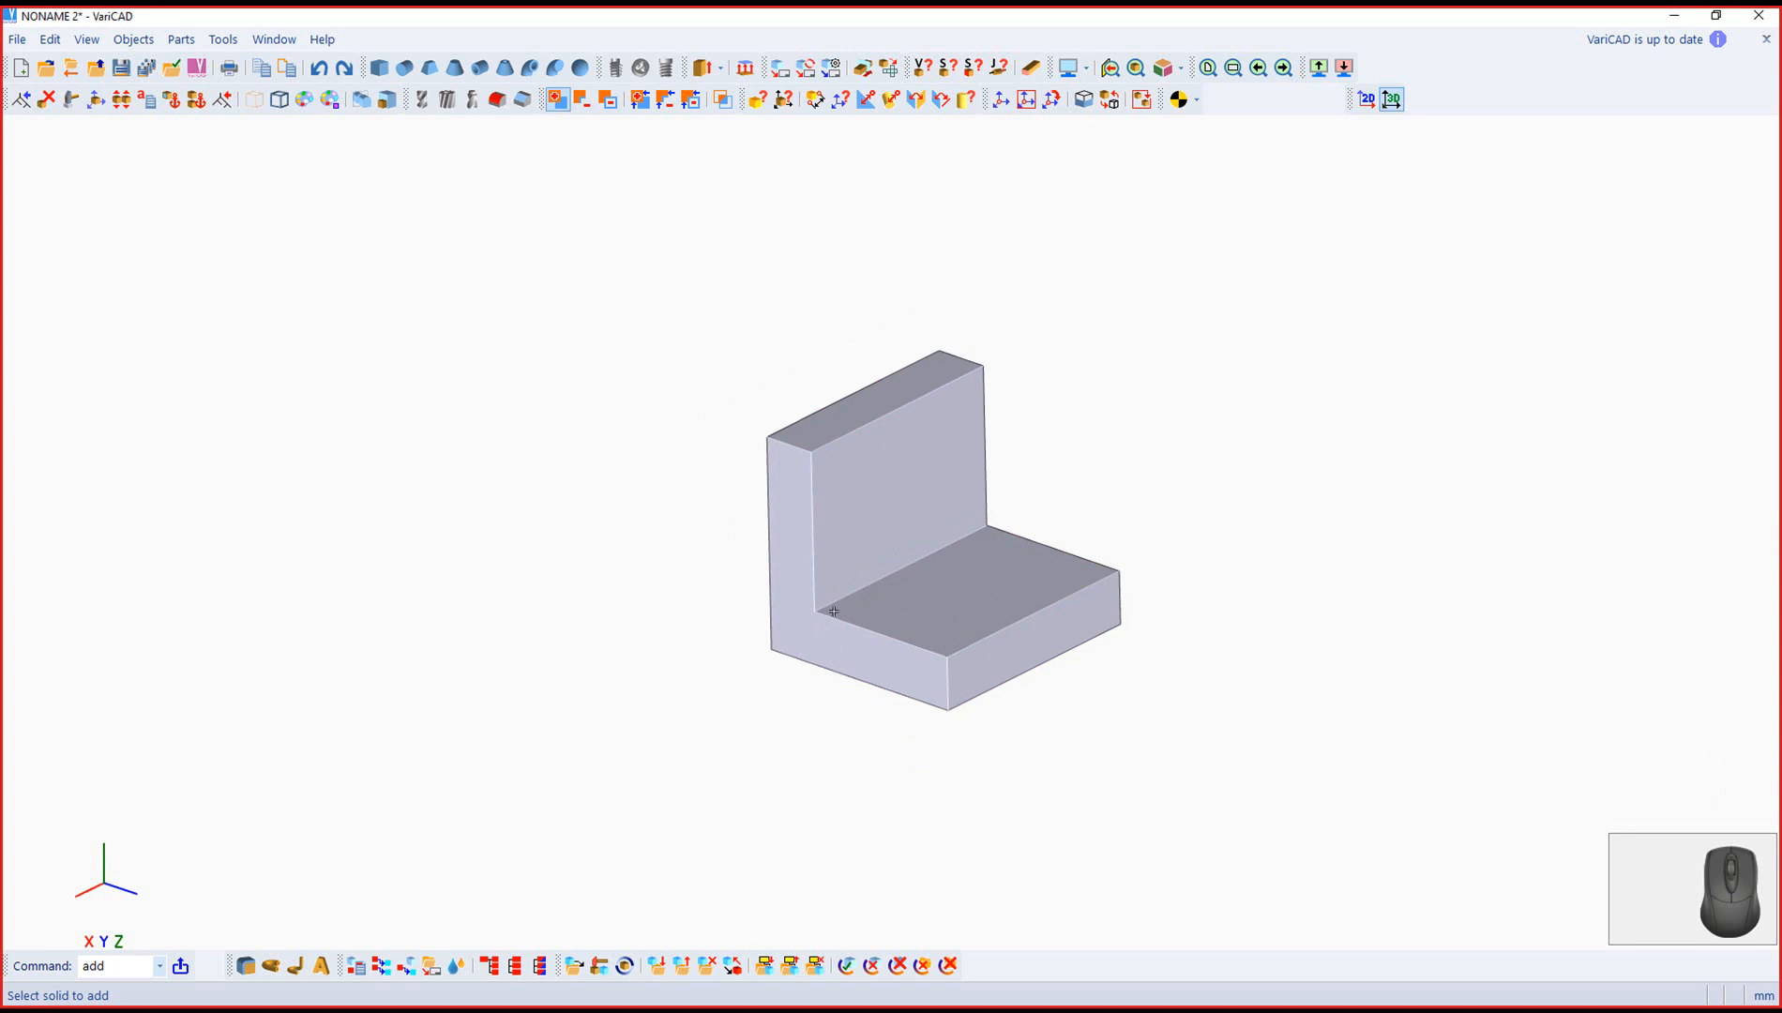
{"action": "left_click", "coordinate": [799, 517]}
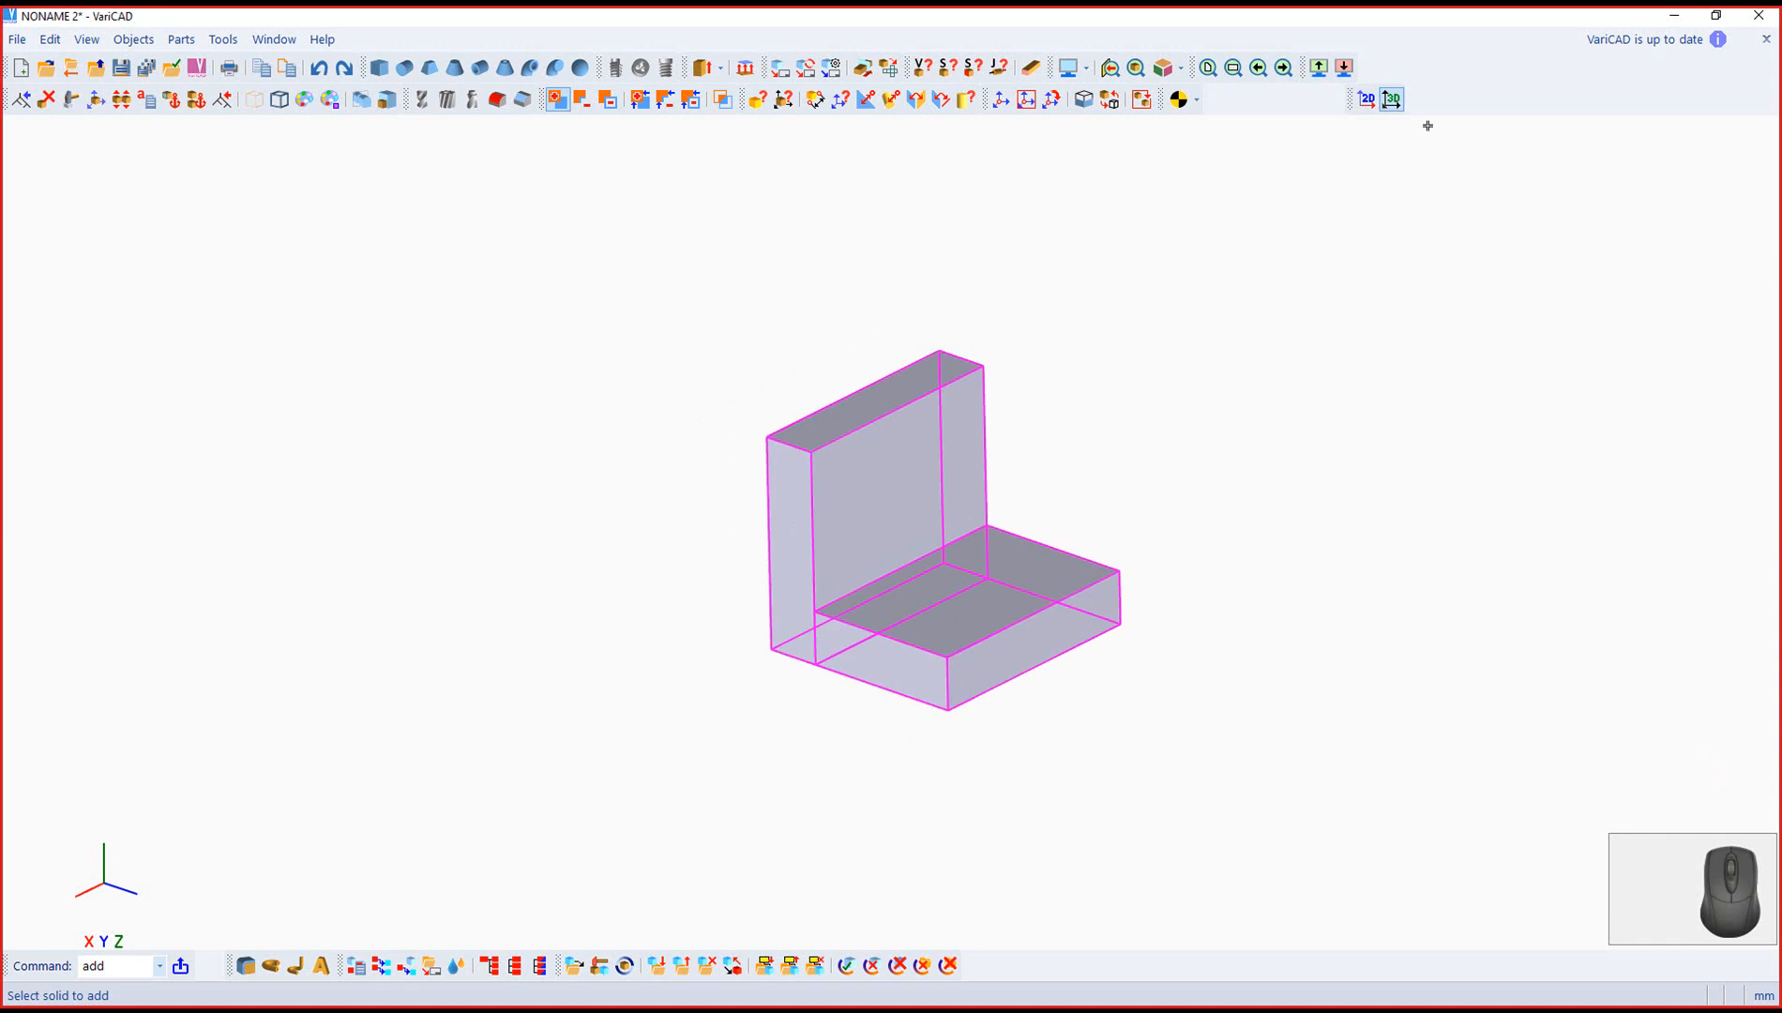
Step: Switch to the 2D drawing and start an outline line at a free point near the middle of the sheet
{"action": "left_click", "coordinate": [1366, 99]}
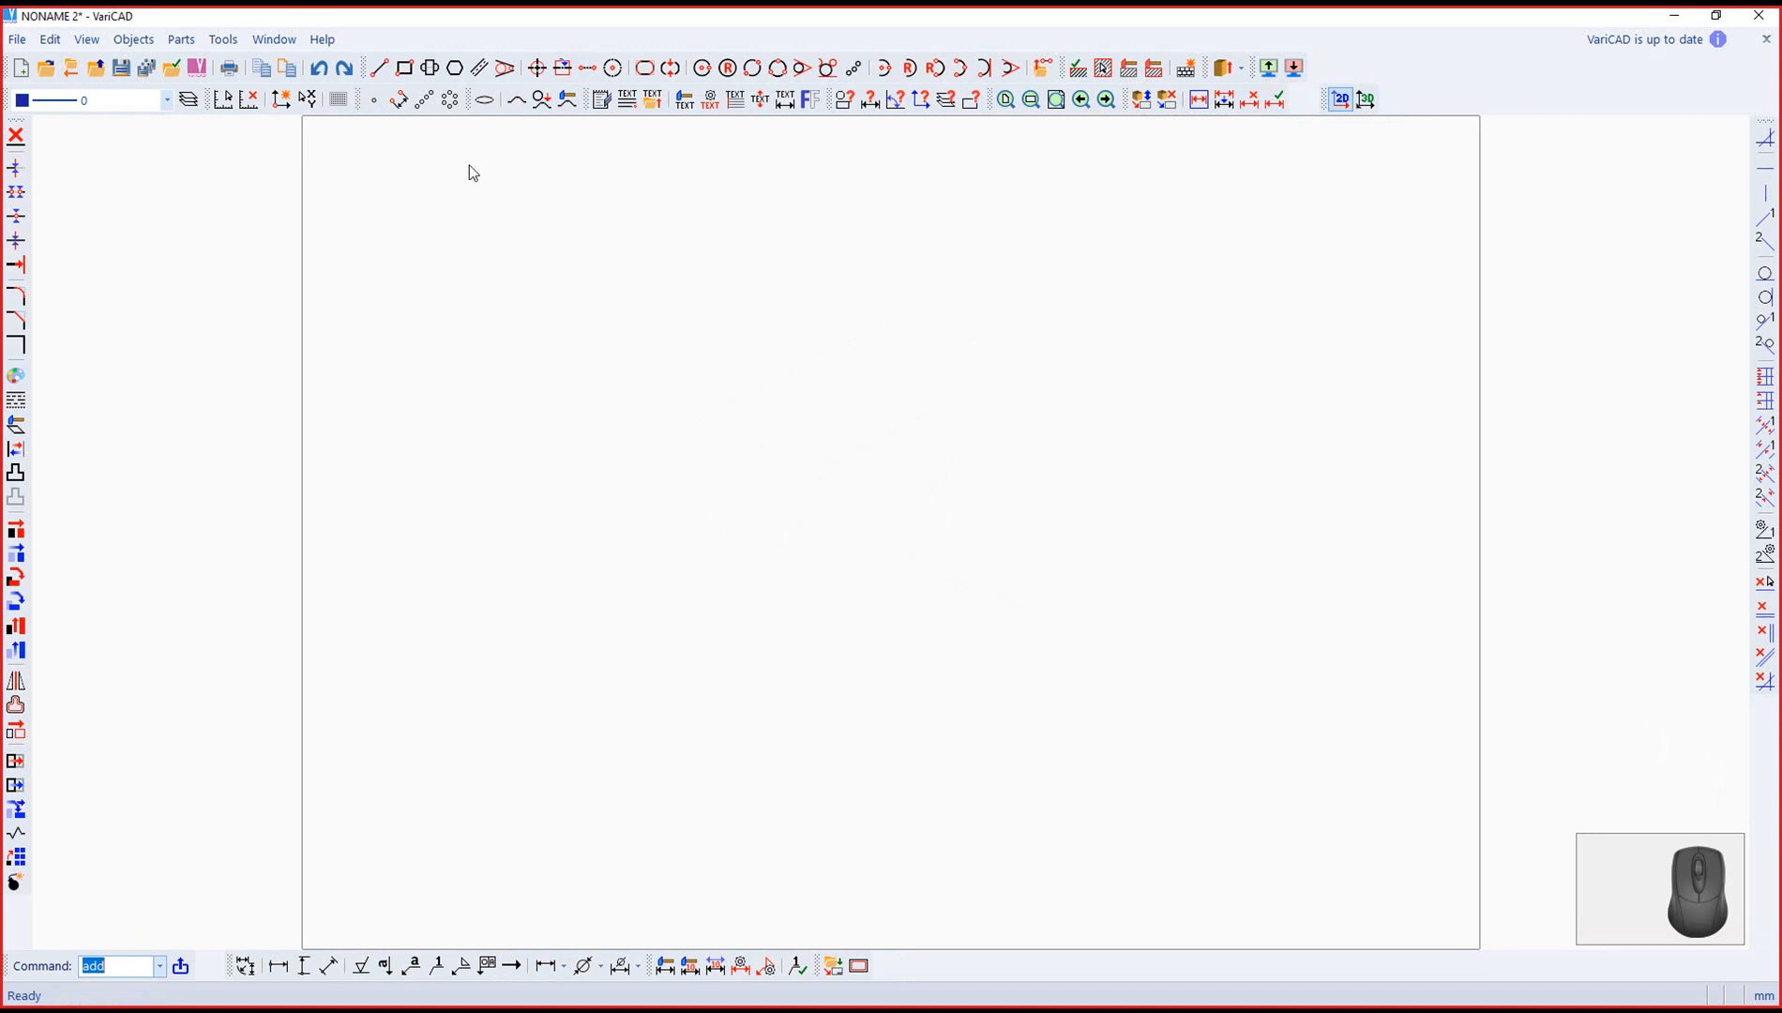
{"action": "left_click", "coordinate": [379, 71]}
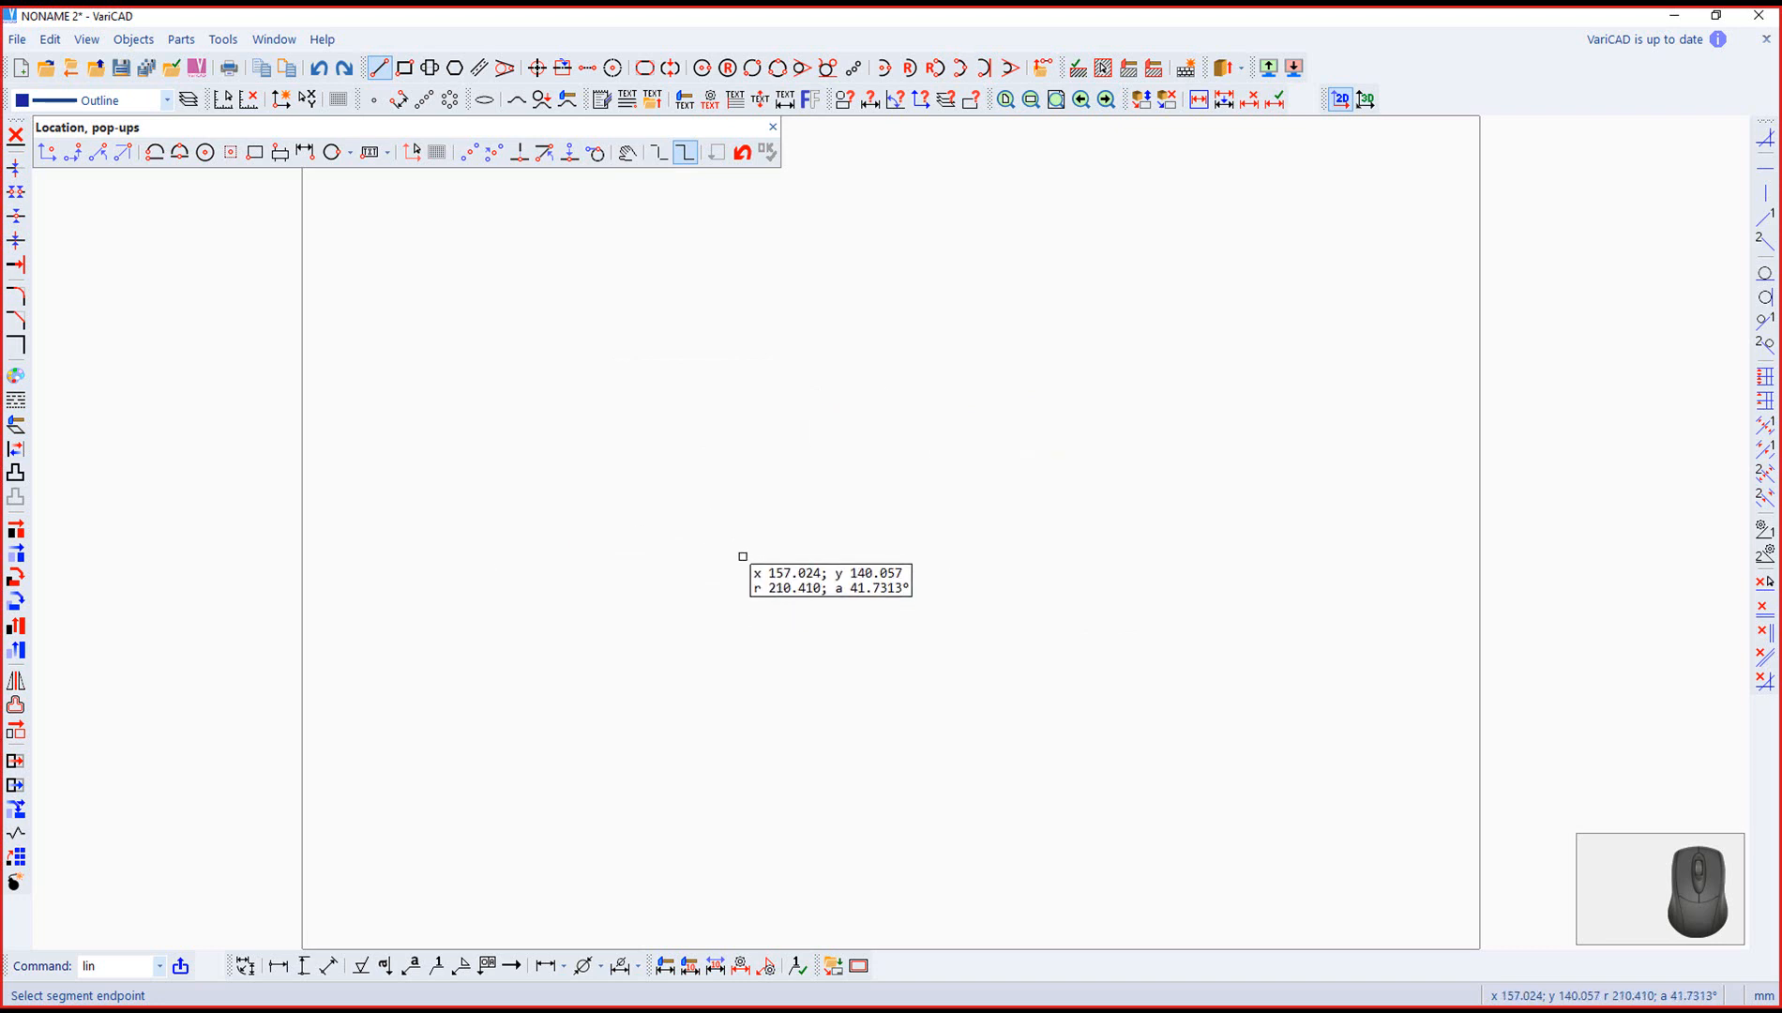
{"action": "left_click", "coordinate": [664, 515]}
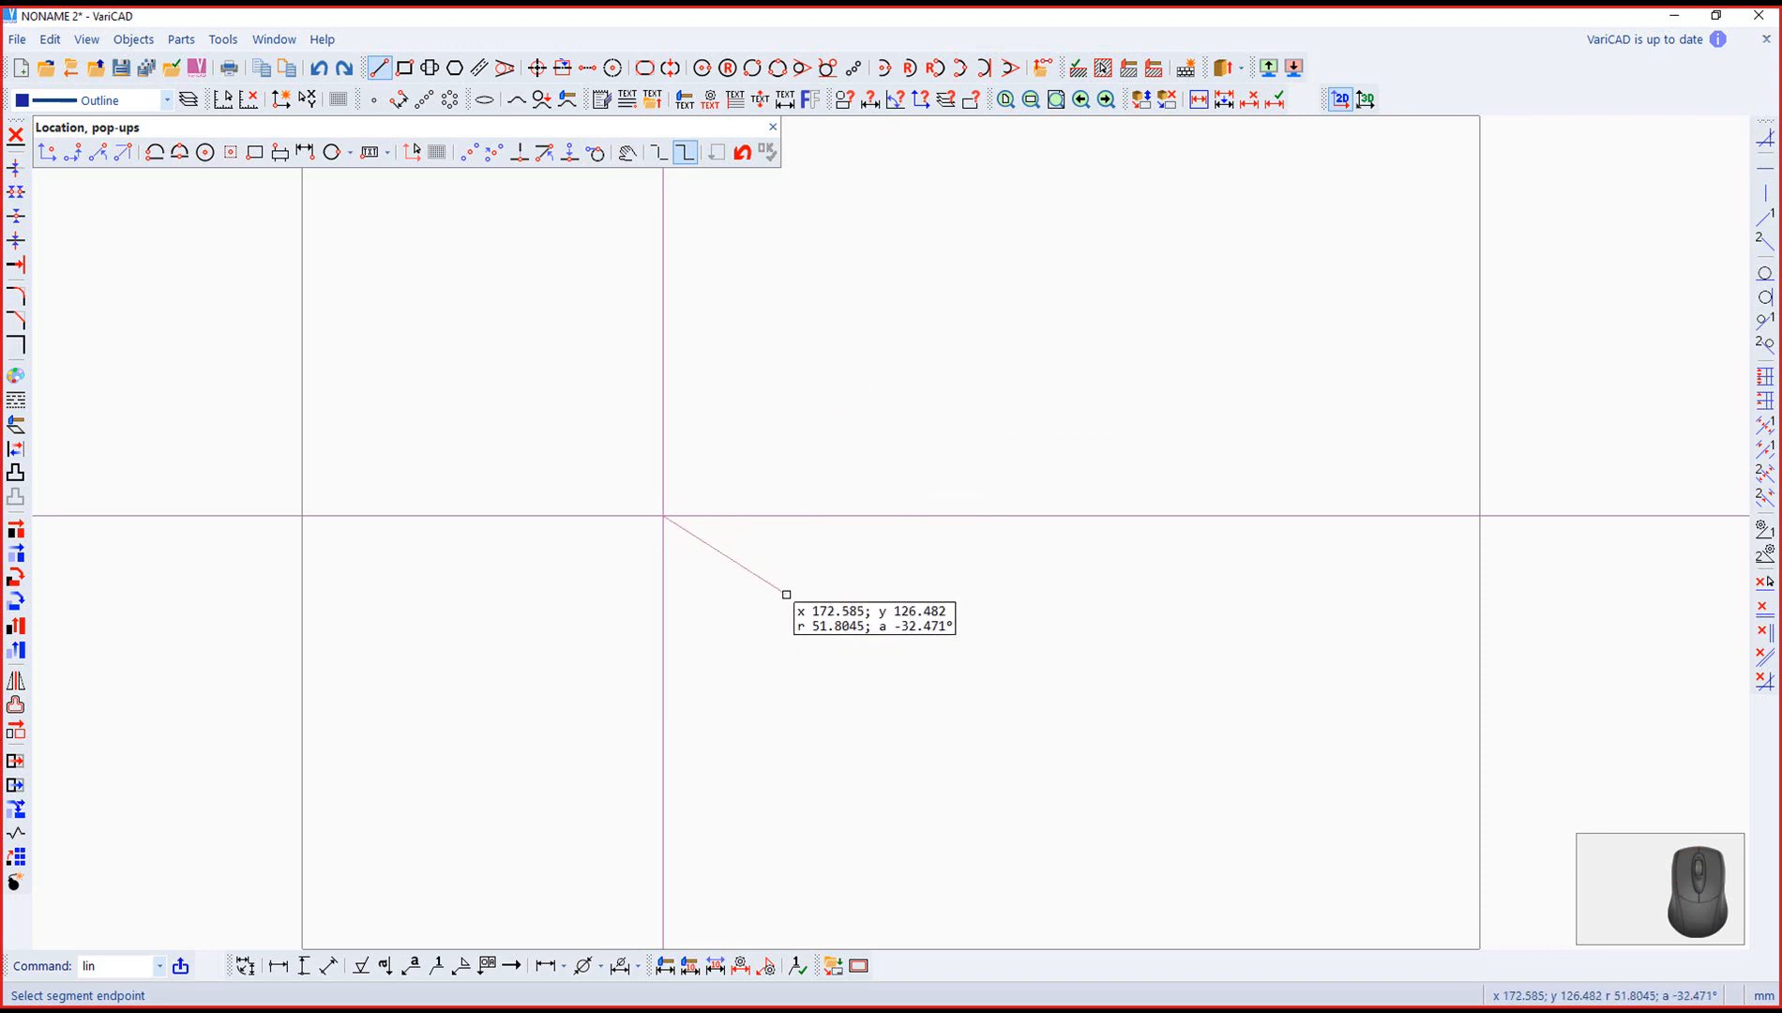
Step: Draw the first horizontal segment from the start point using increments Dx 80 and Dy 0
{"action": "left_click", "coordinate": [74, 155]}
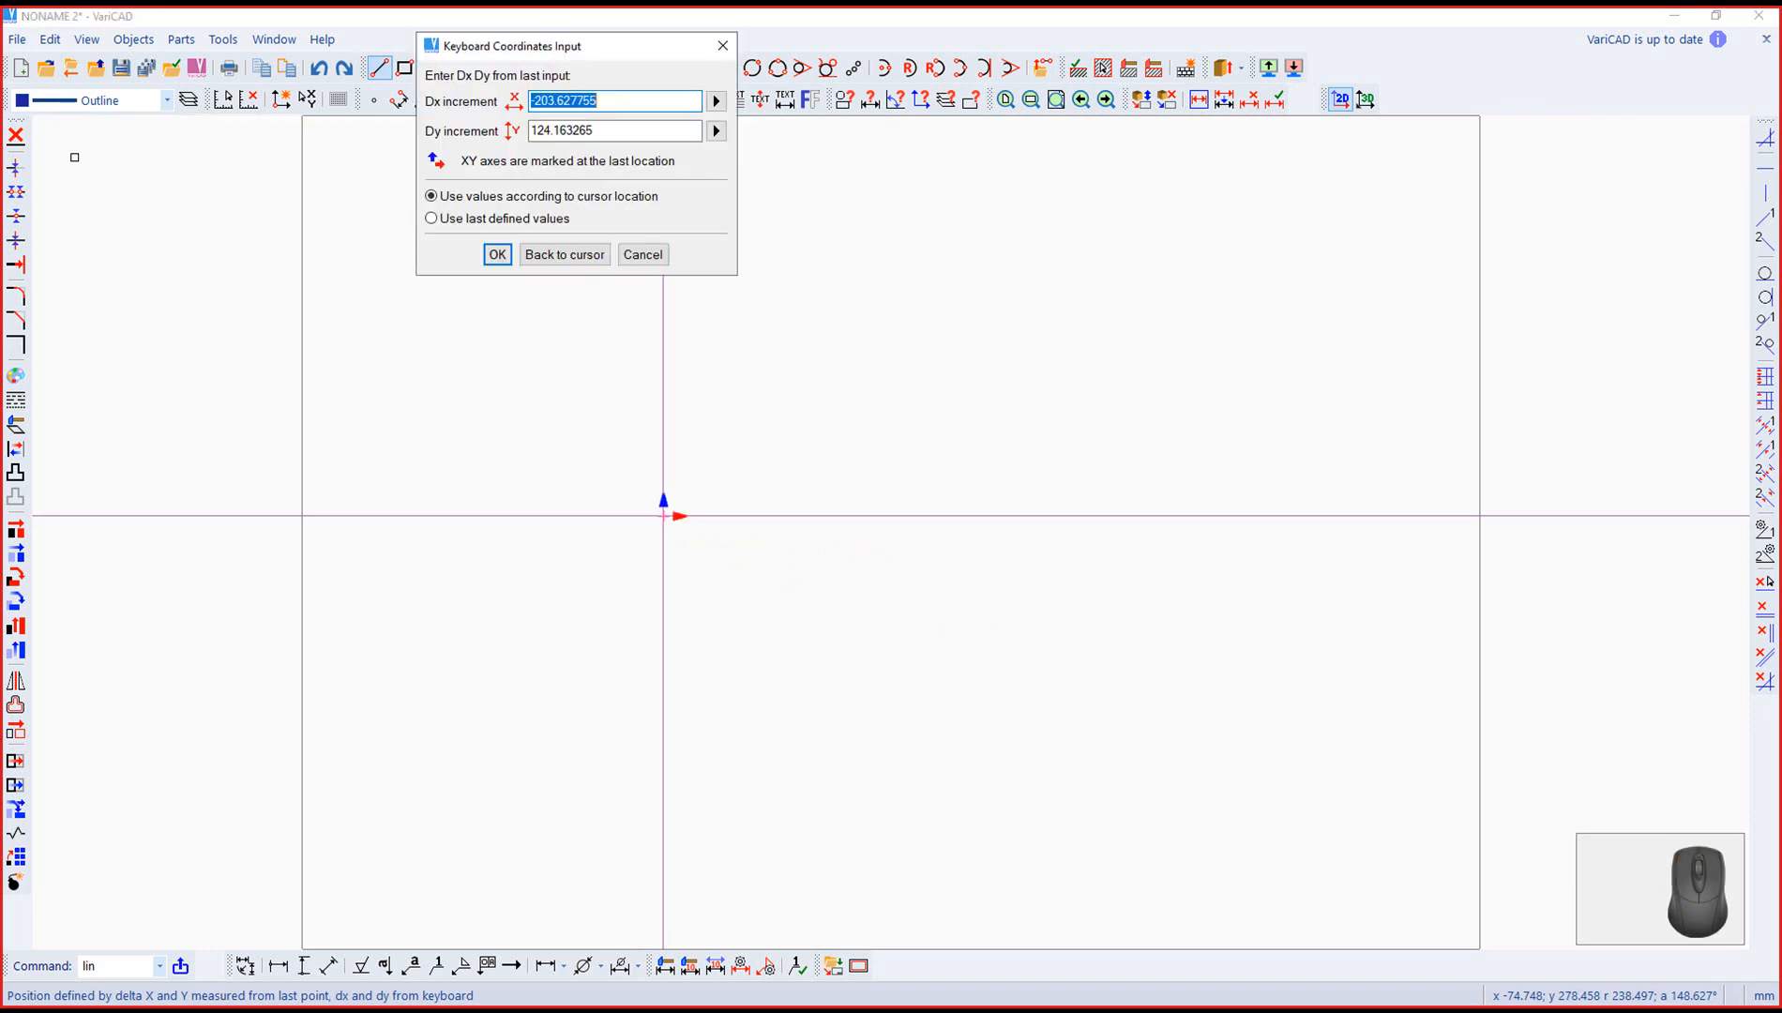
{"action": "left_click_drag", "start_coordinate": [587, 51], "coordinate": [1522, 196]}
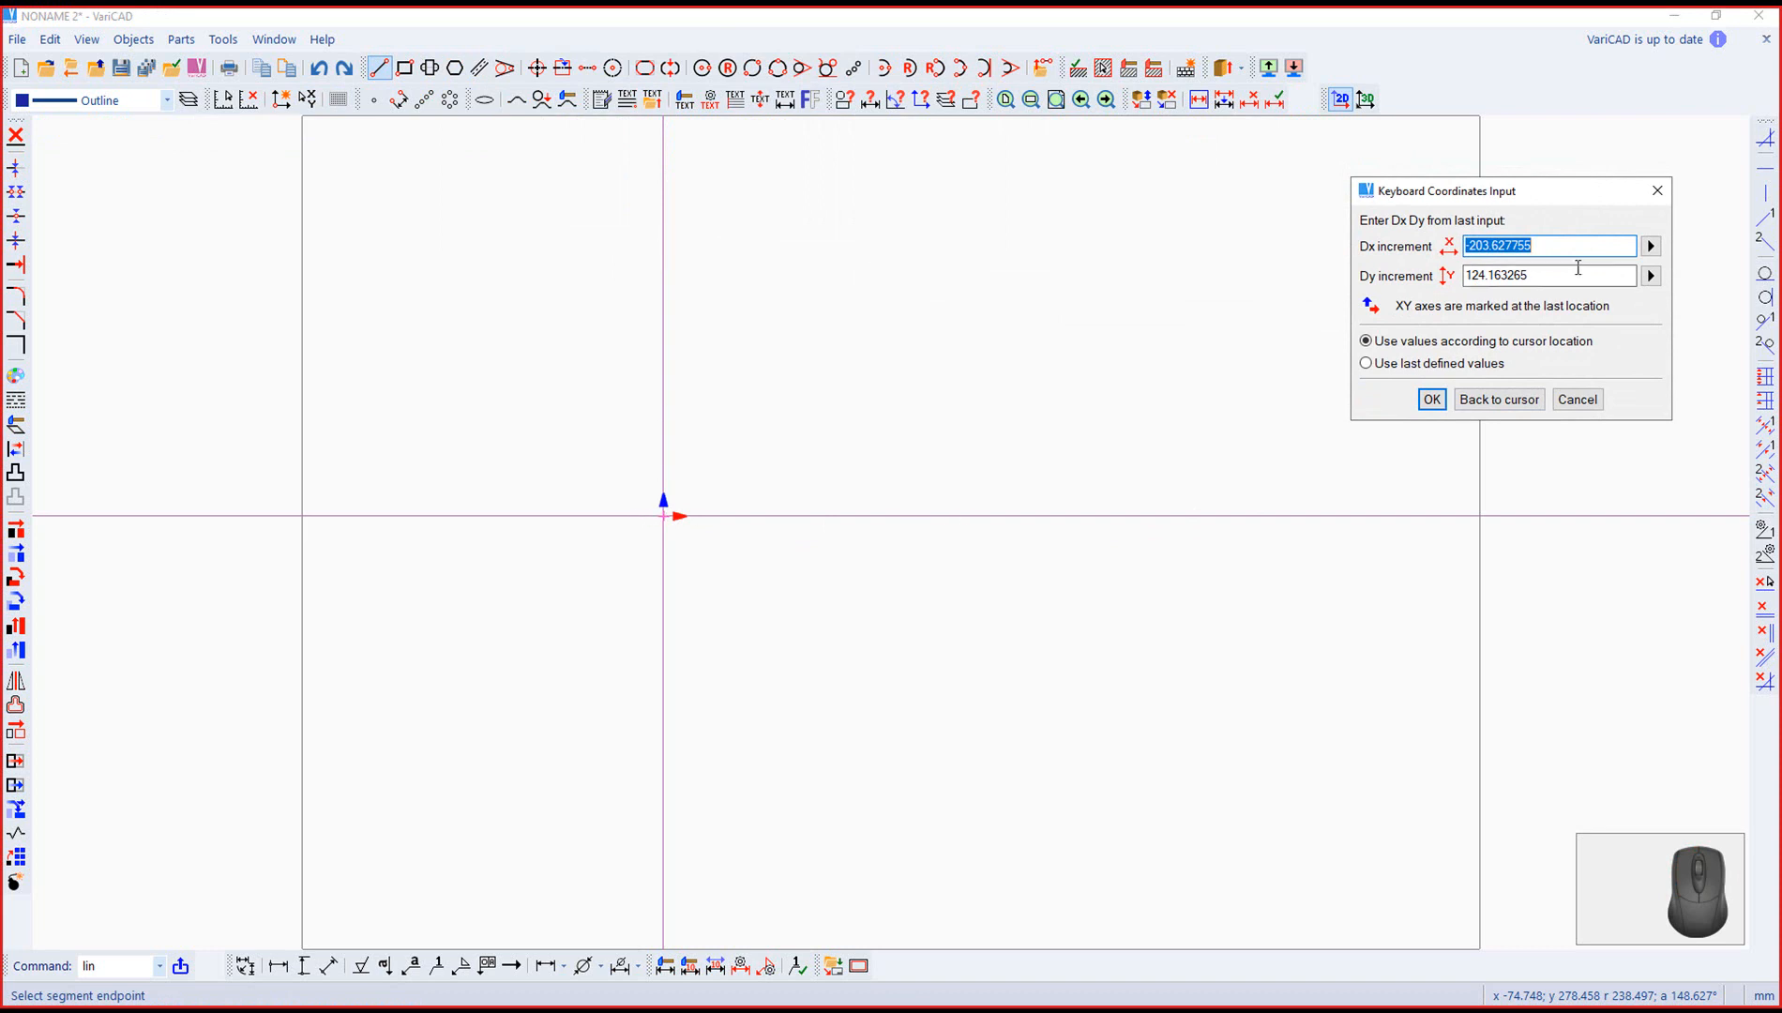
{"action": "left_click_drag", "start_coordinate": [1558, 245], "coordinate": [1353, 250]}
{"action": "type", "text": "80"}
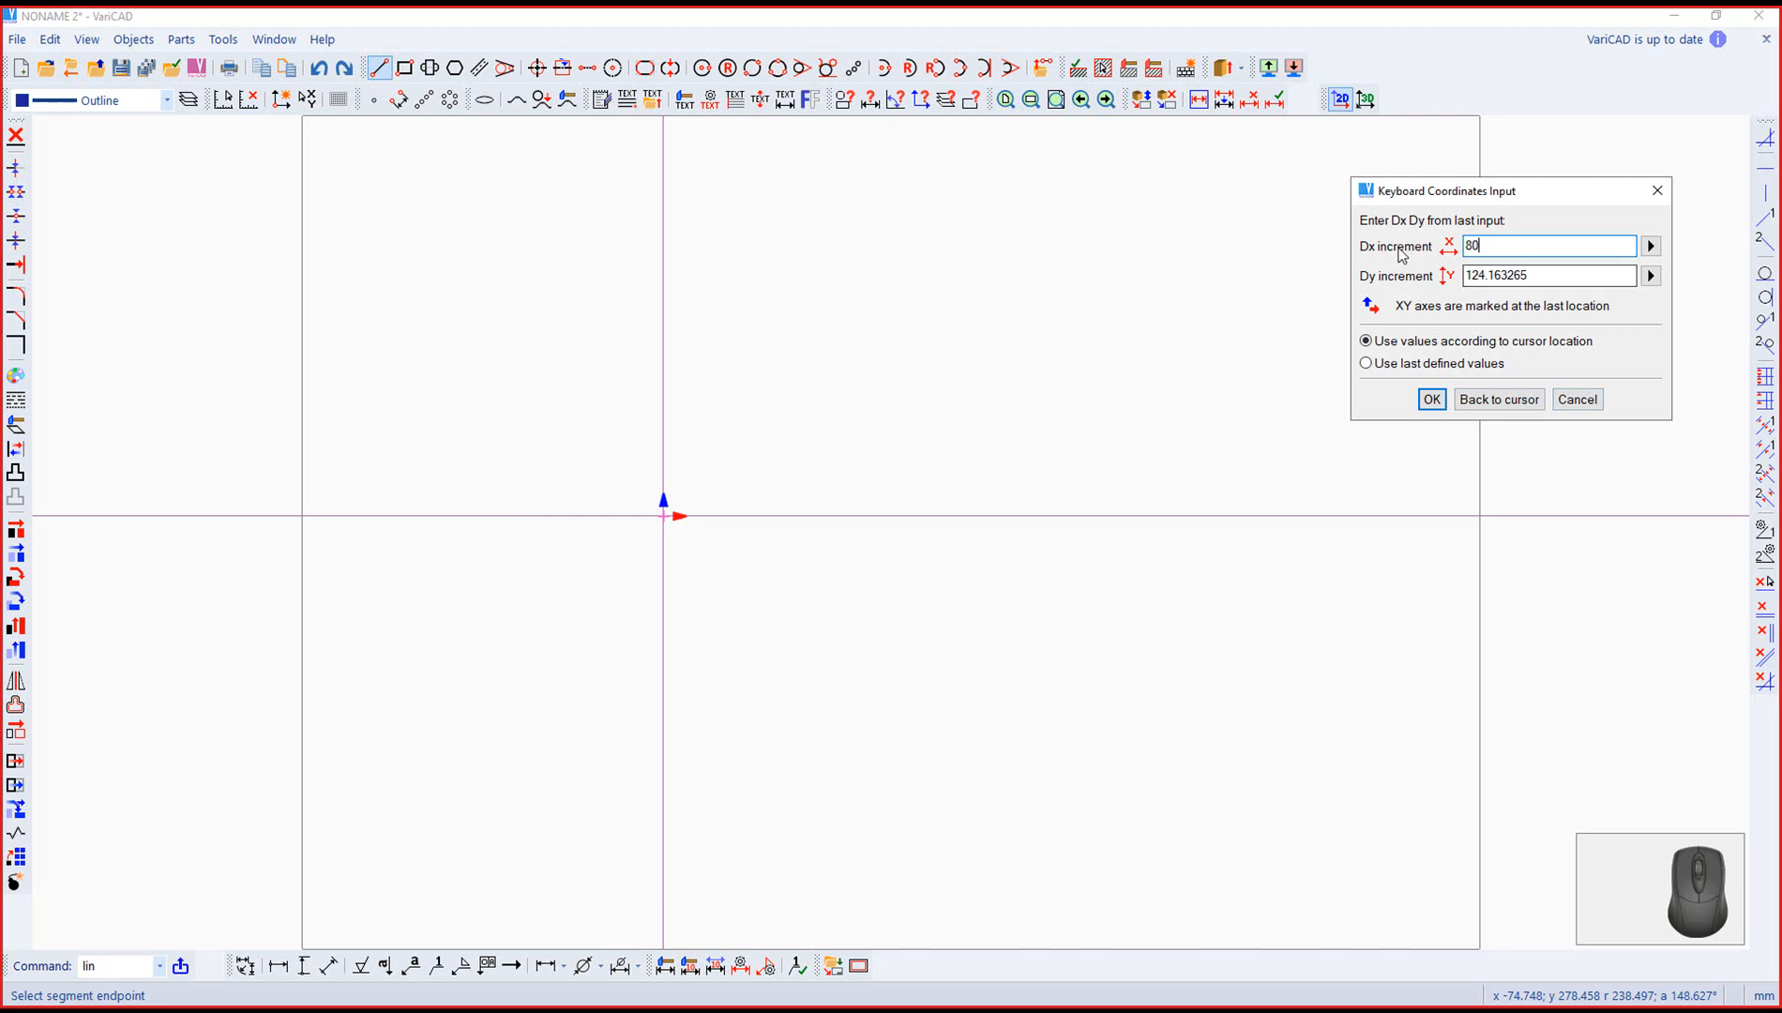
{"action": "left_click_drag", "start_coordinate": [1541, 274], "coordinate": [1373, 284]}
{"action": "type", "text": "0"}
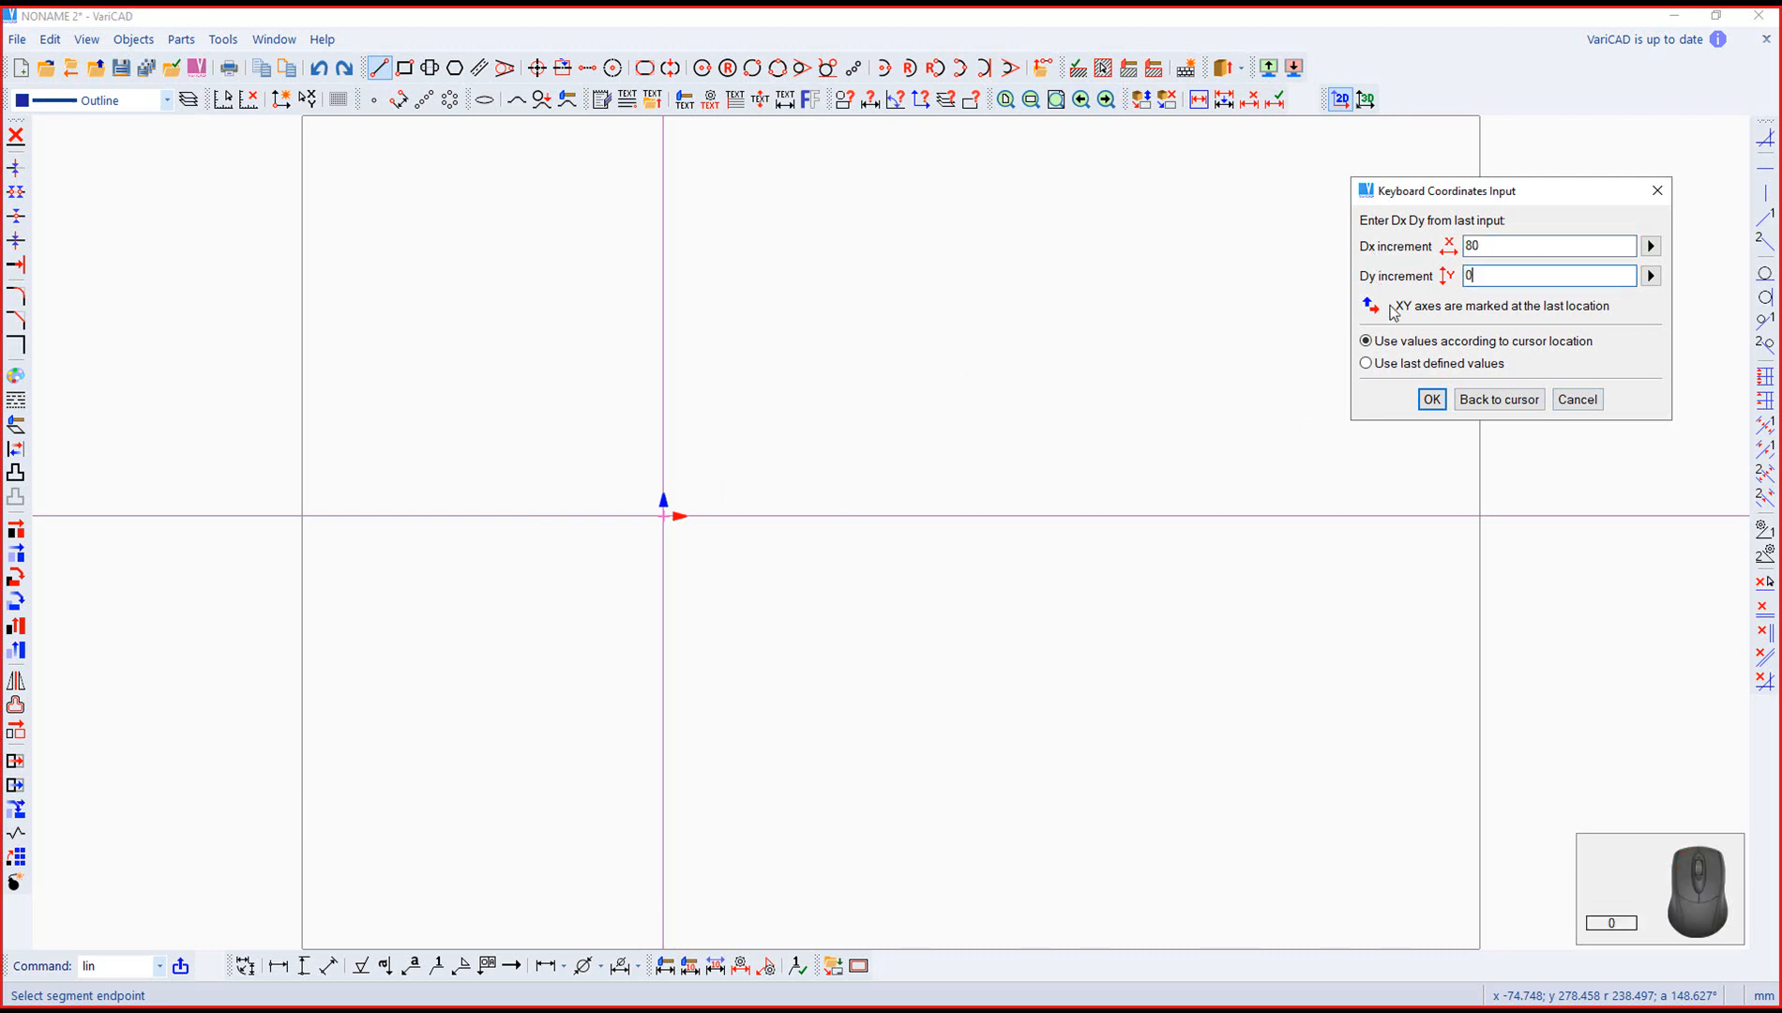
{"action": "left_click", "coordinate": [1423, 402]}
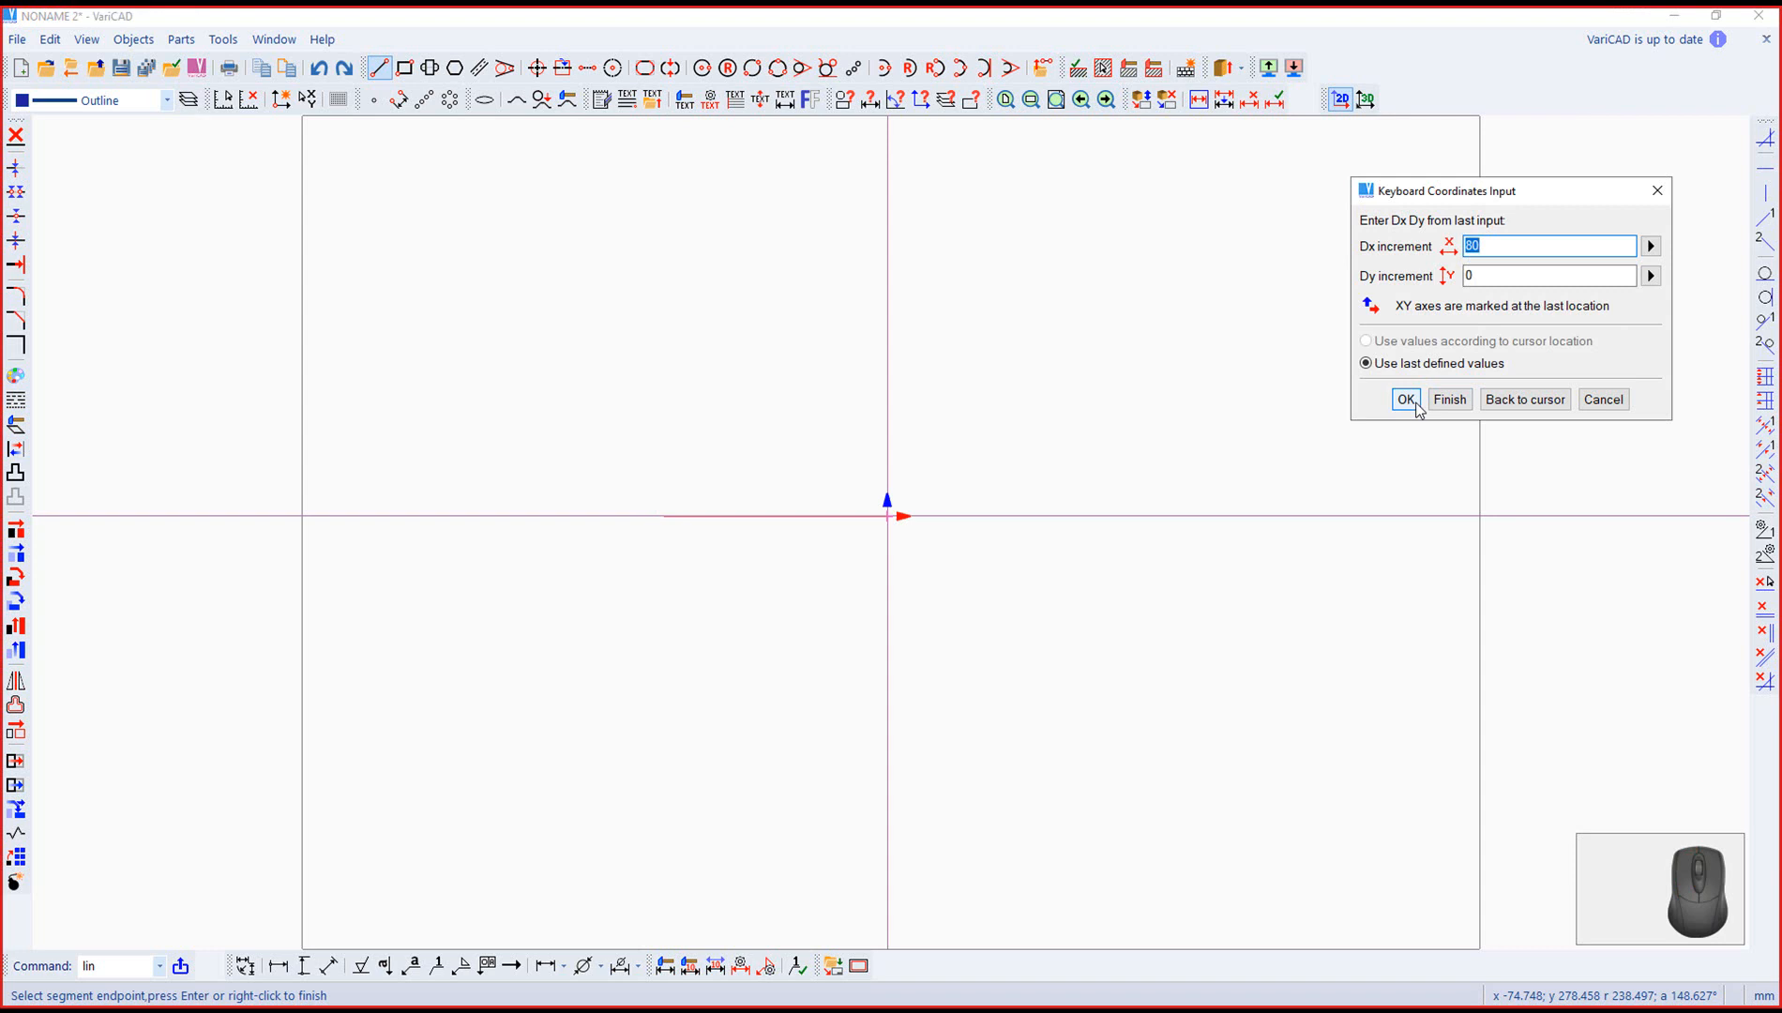
Step: Draw the vertical segment at the end of the first line using increments Dx 0 and Dy 20
{"action": "left_click", "coordinate": [1460, 245]}
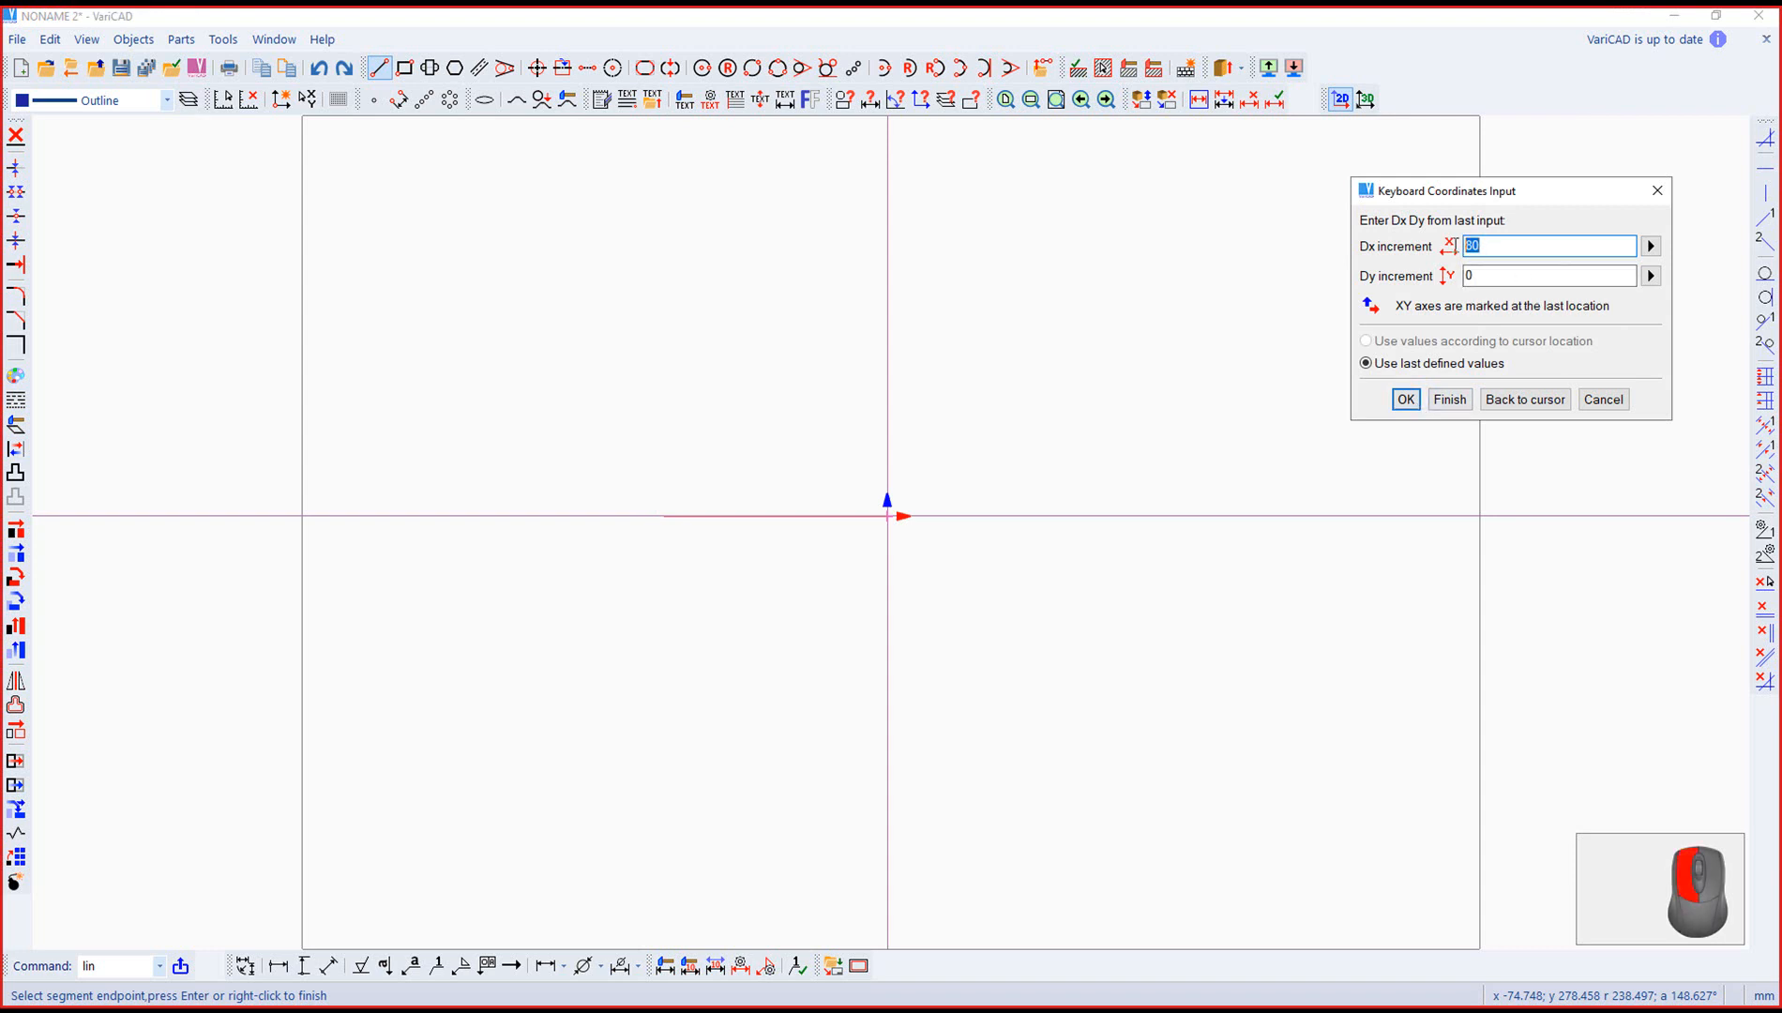
{"action": "type", "text": "0"}
{"action": "left_click", "coordinate": [1492, 271]}
{"action": "type", "text": "20"}
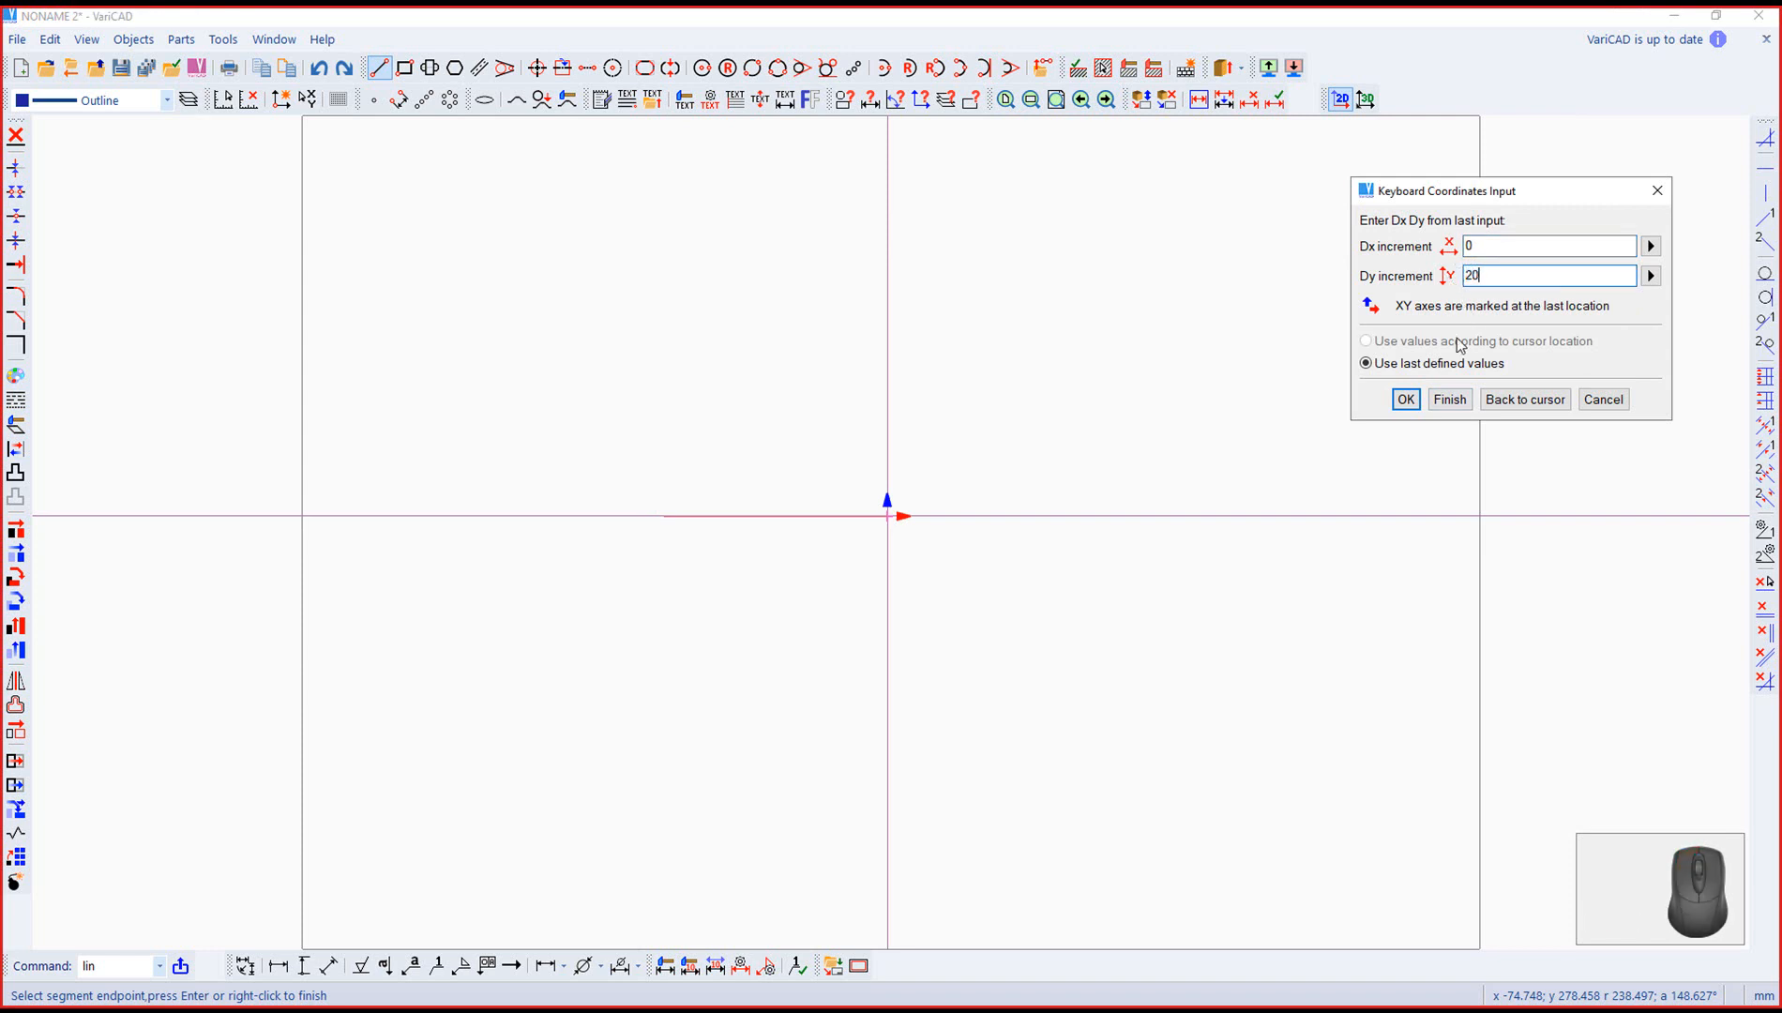
{"action": "left_click", "coordinate": [1406, 401]}
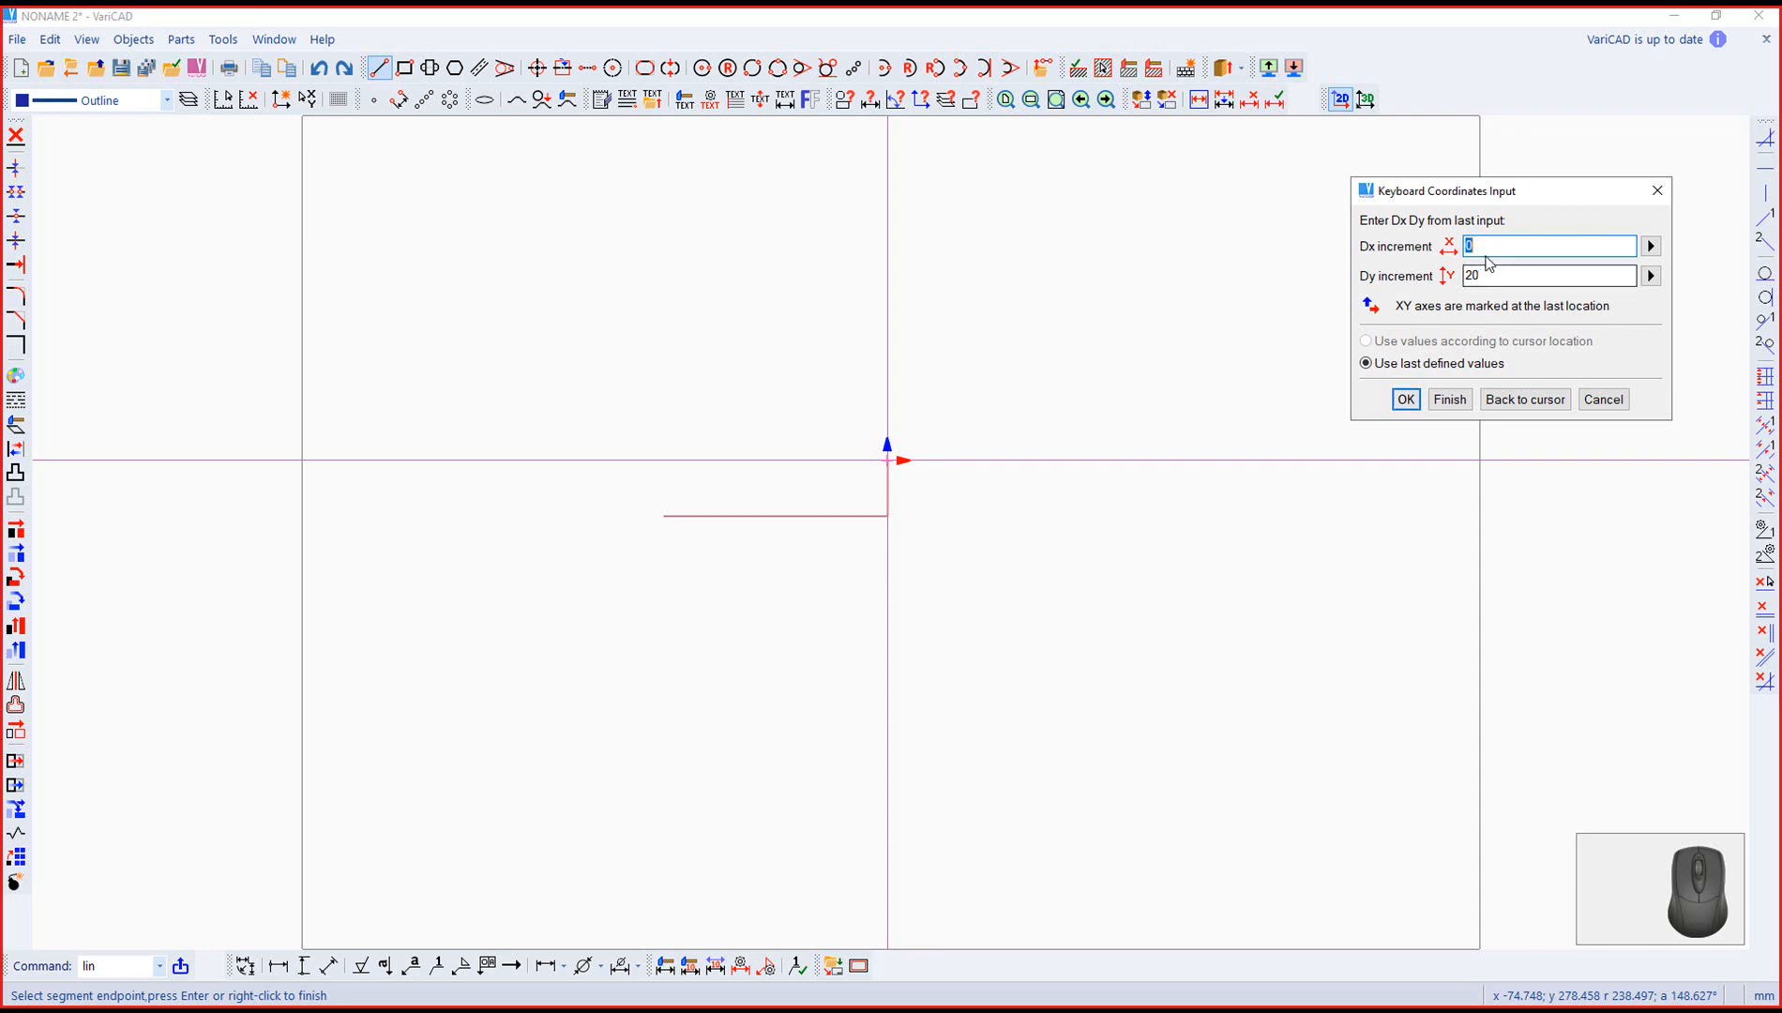
Step: Draw the horizontal segment back toward the start side using increments Dx -60 and Dy 0
{"action": "type", "text": "-60"}
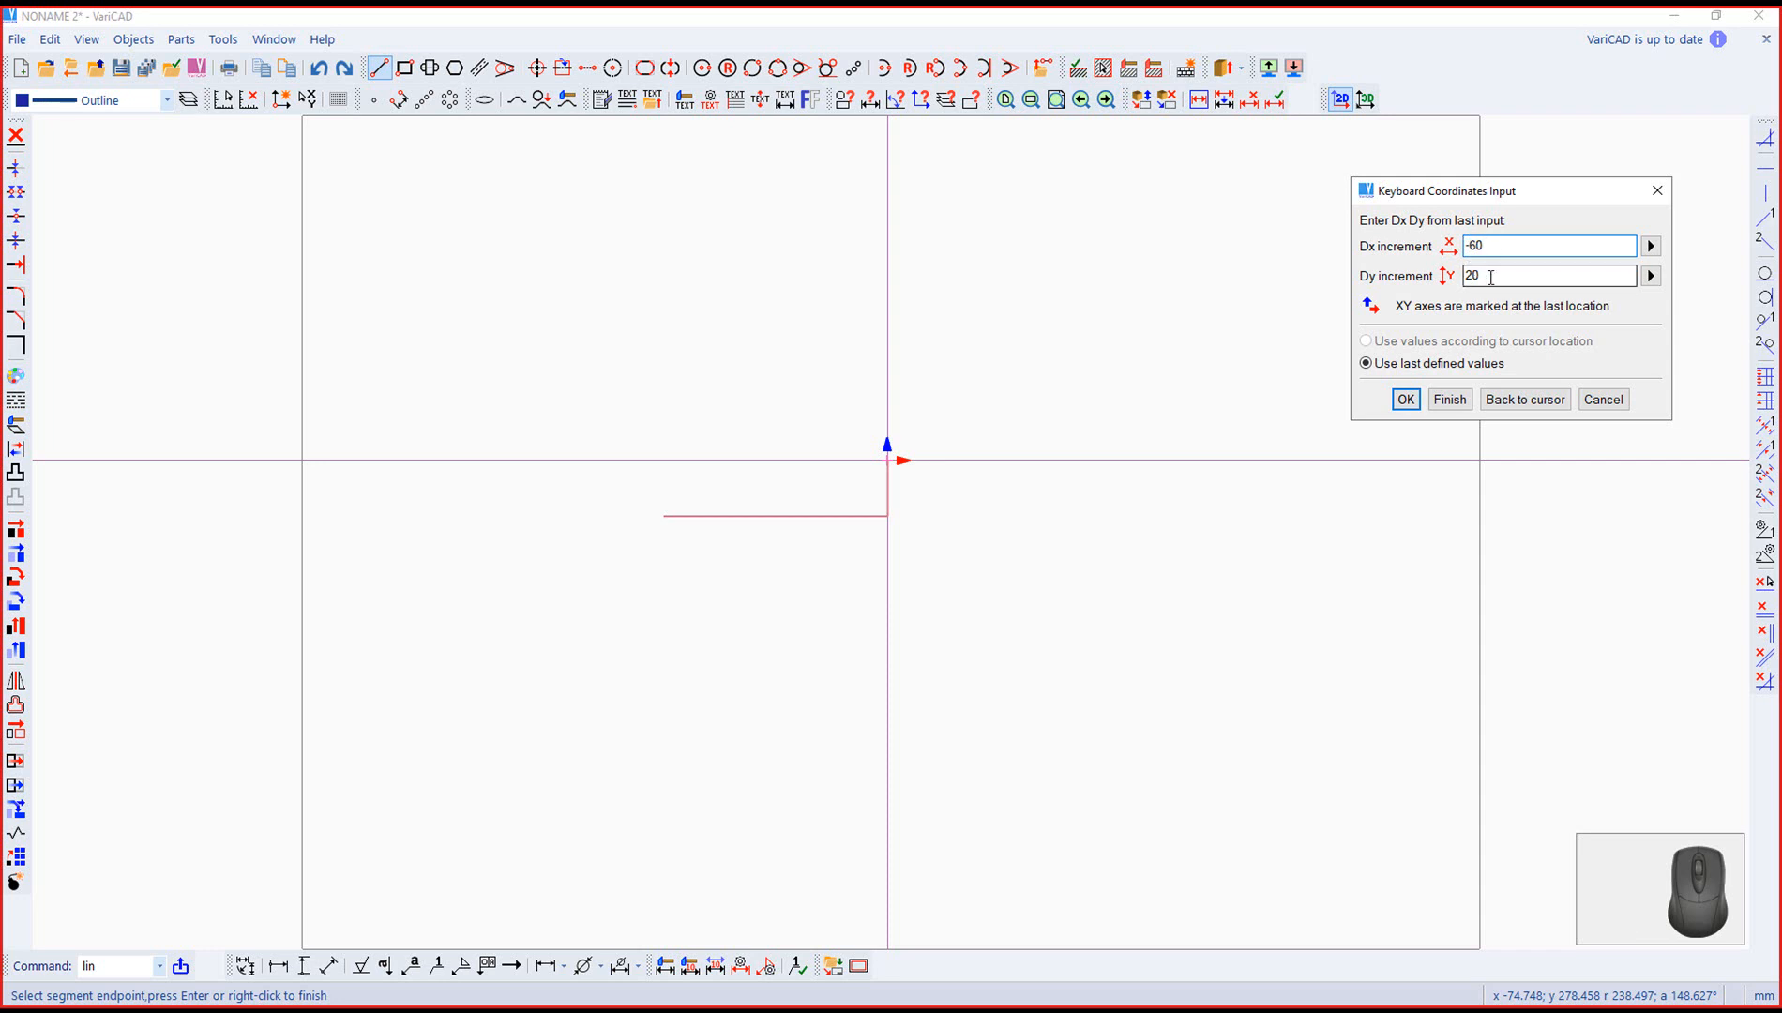
{"action": "left_click_drag", "start_coordinate": [1491, 278], "coordinate": [1447, 280]}
{"action": "type", "text": "0"}
{"action": "key", "text": "Return"}
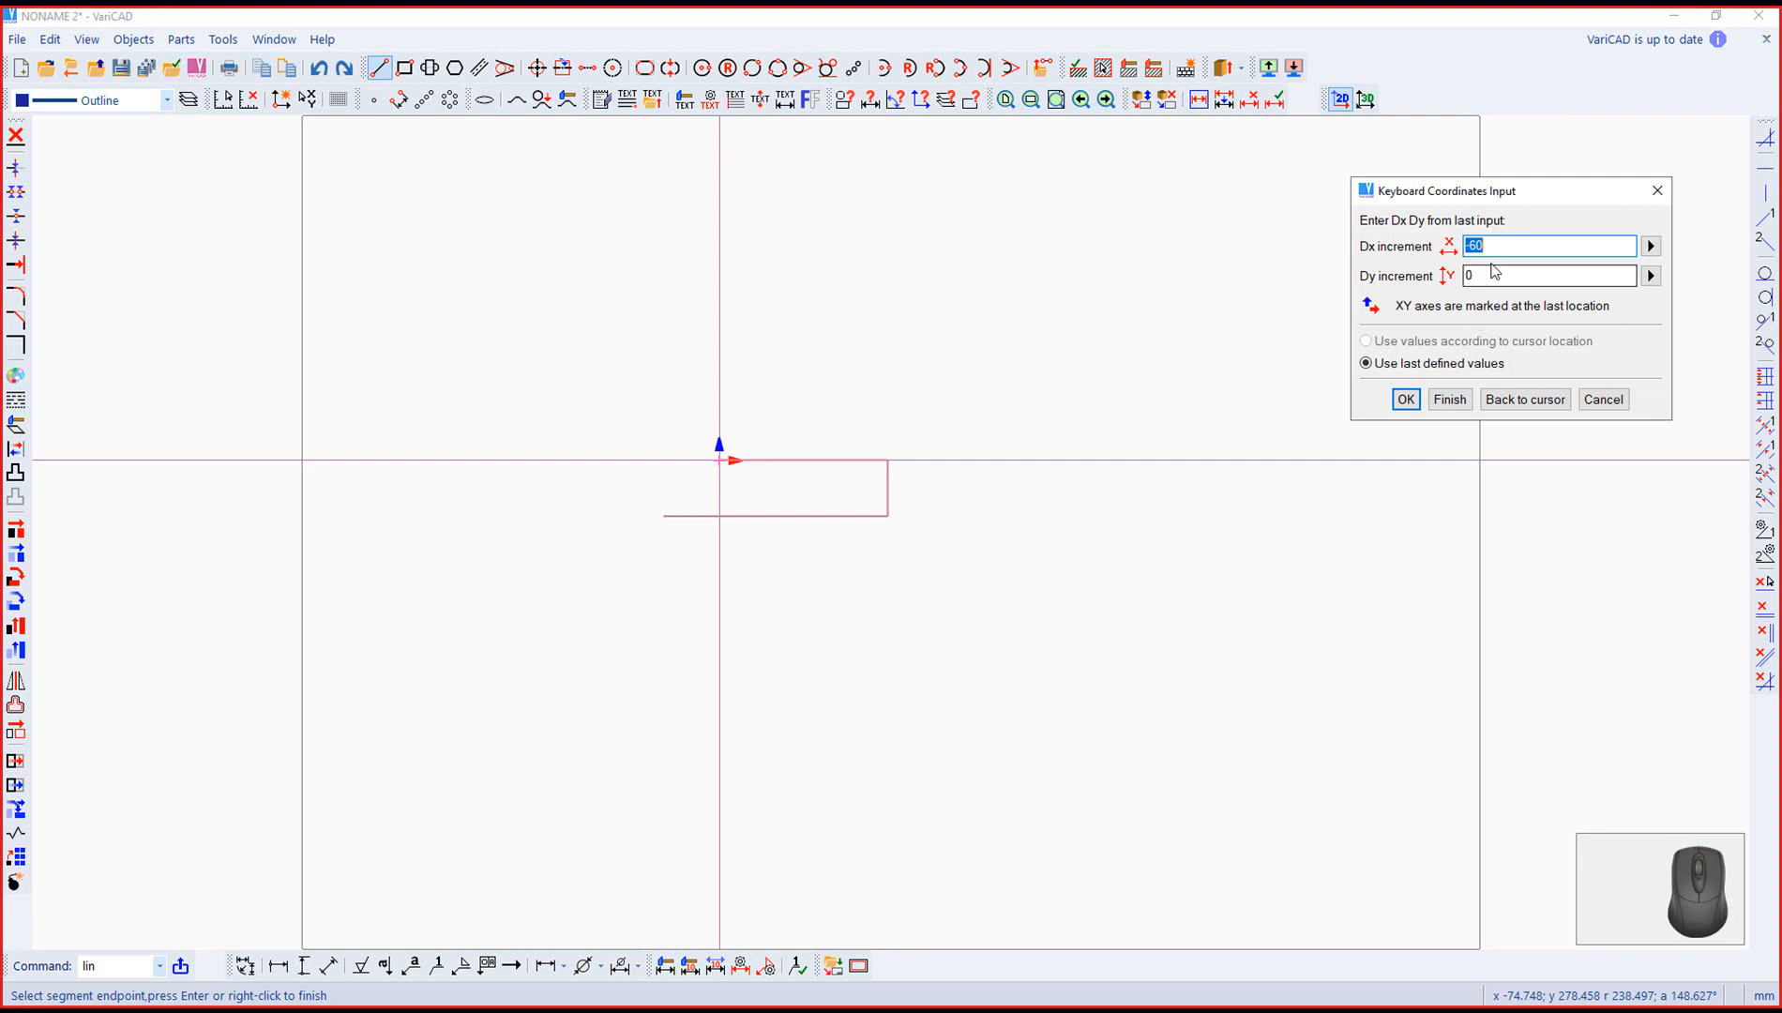
Step: Draw the inner upright segment of the profile using increments Dx 0 and Dy 60
{"action": "type", "text": "0"}
{"action": "left_click", "coordinate": [1485, 273]}
{"action": "type", "text": "60"}
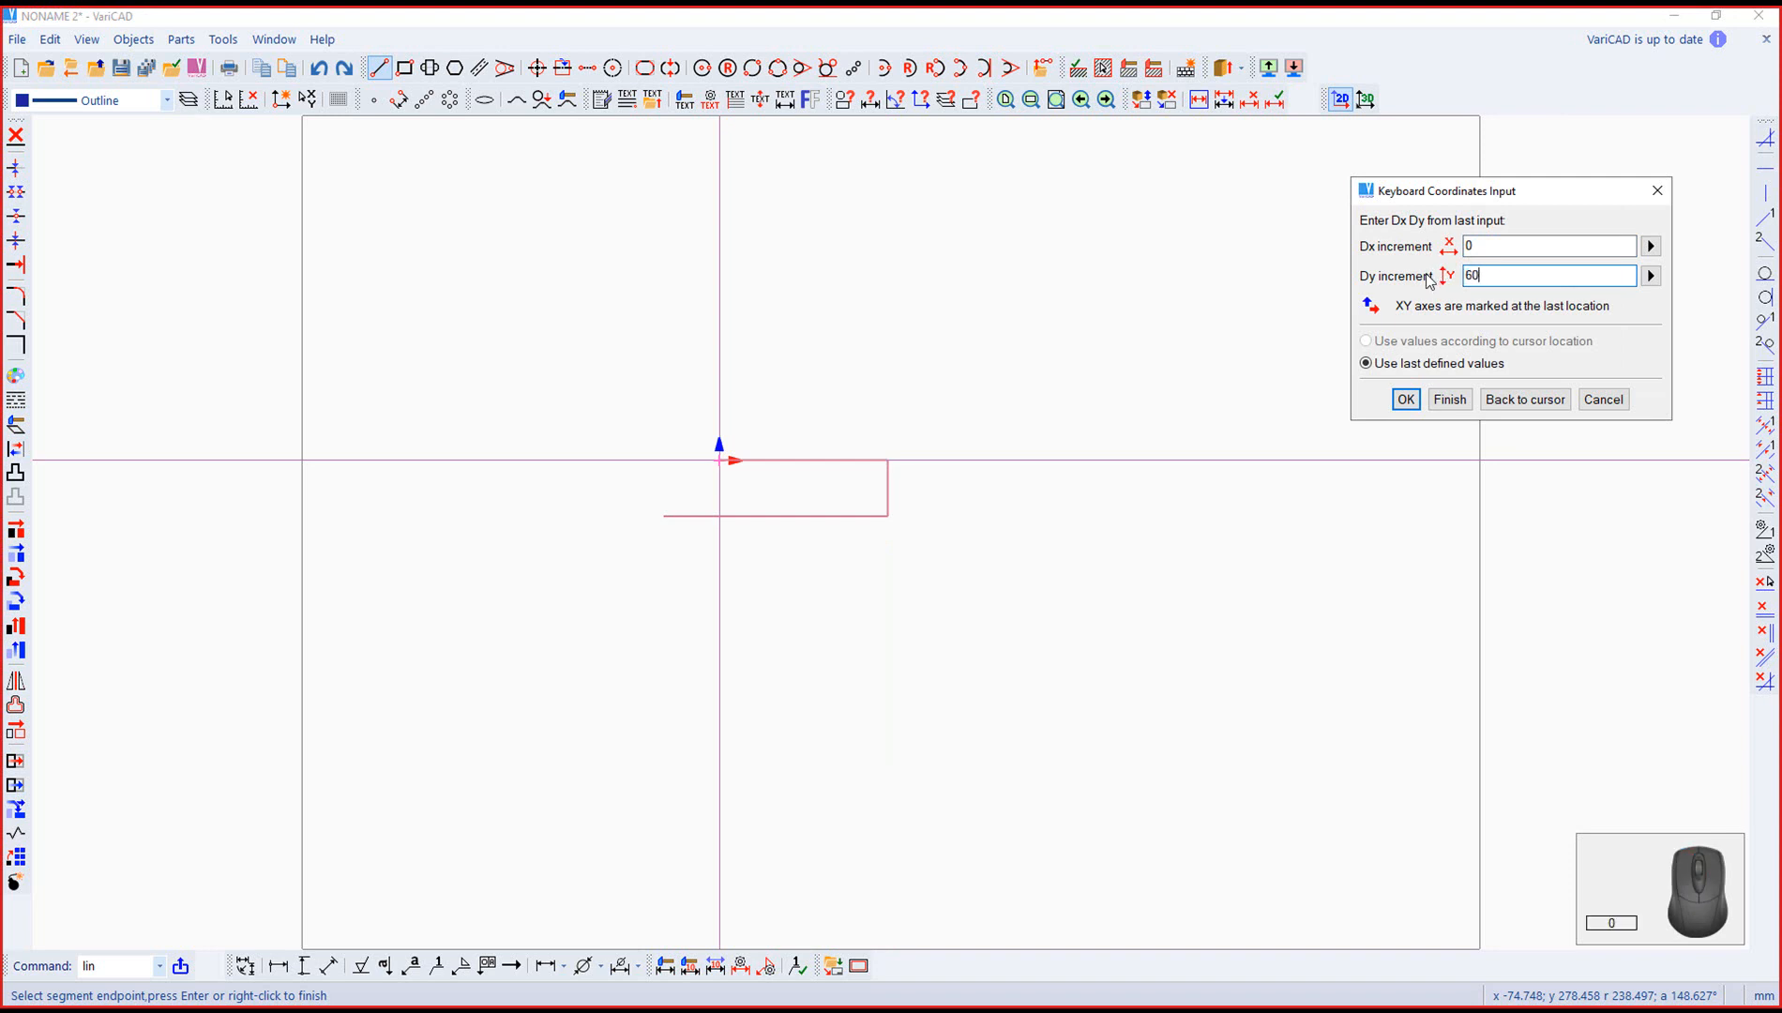
{"action": "key", "text": "Return"}
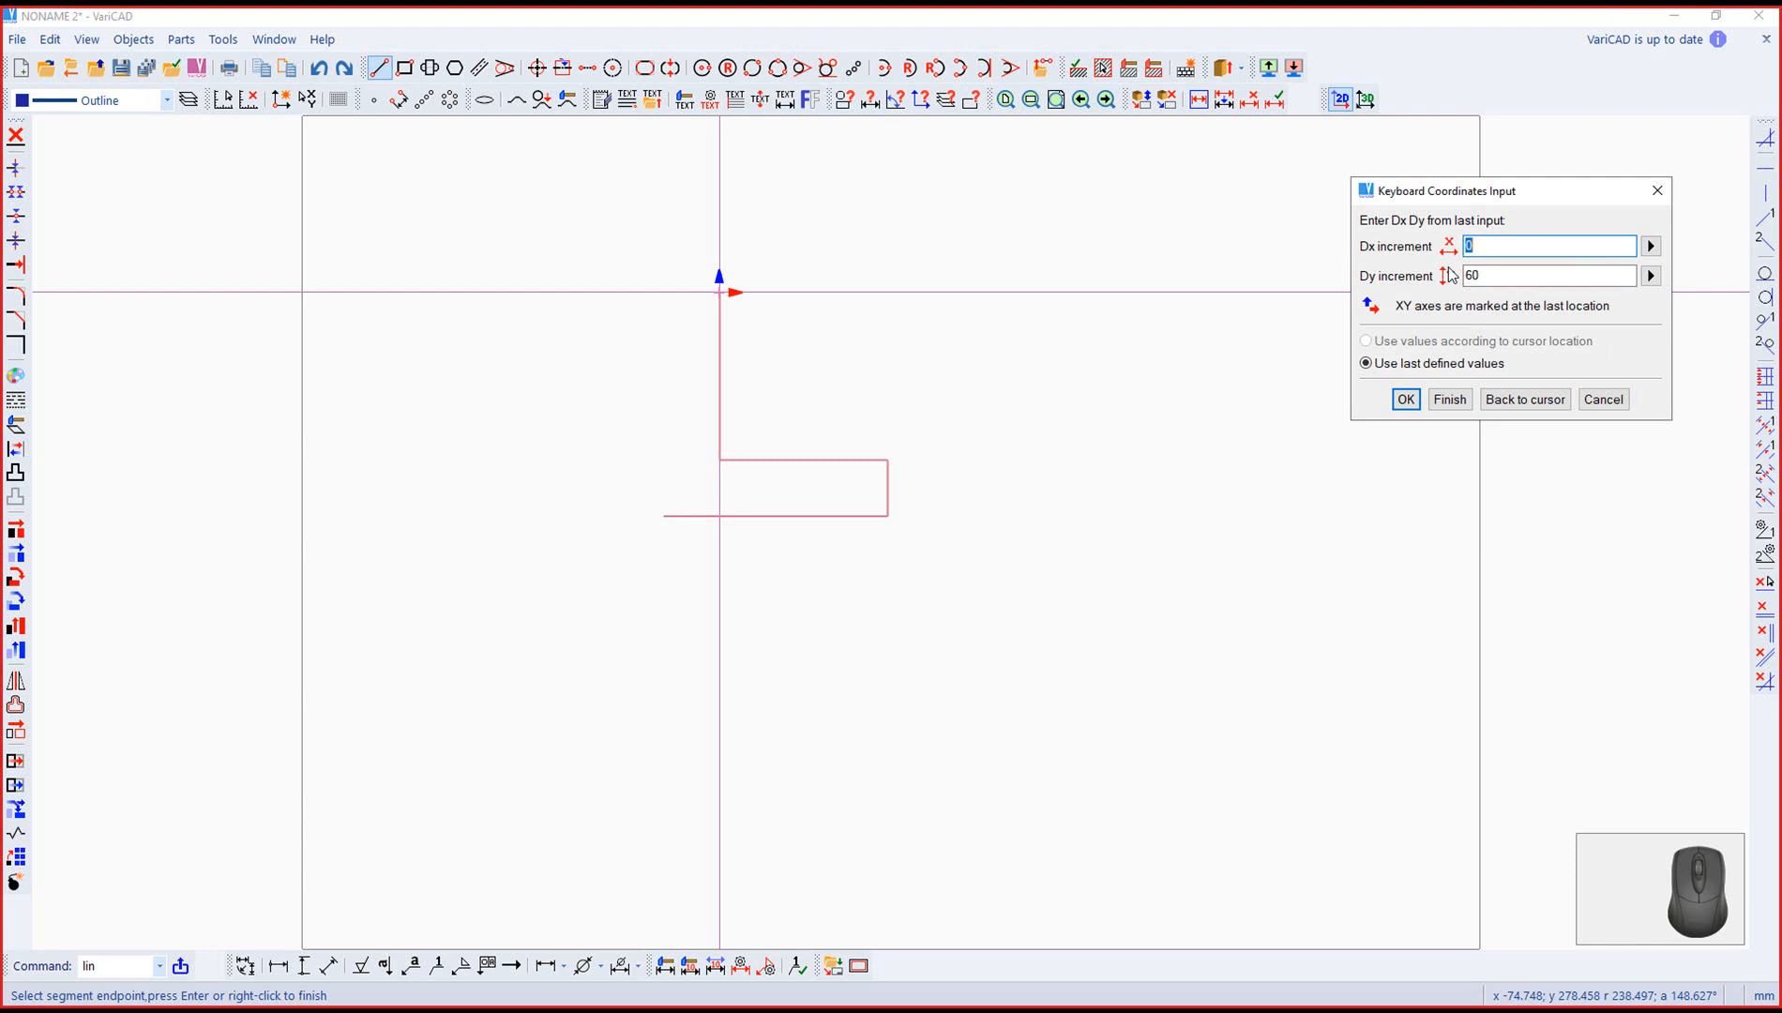
Step: Draw the short upper segment of the profile using increments Dx -20 and Dy 0
{"action": "type", "text": "-20"}
{"action": "left_click_drag", "start_coordinate": [1474, 276], "coordinate": [1454, 279]}
{"action": "key", "text": "Return"}
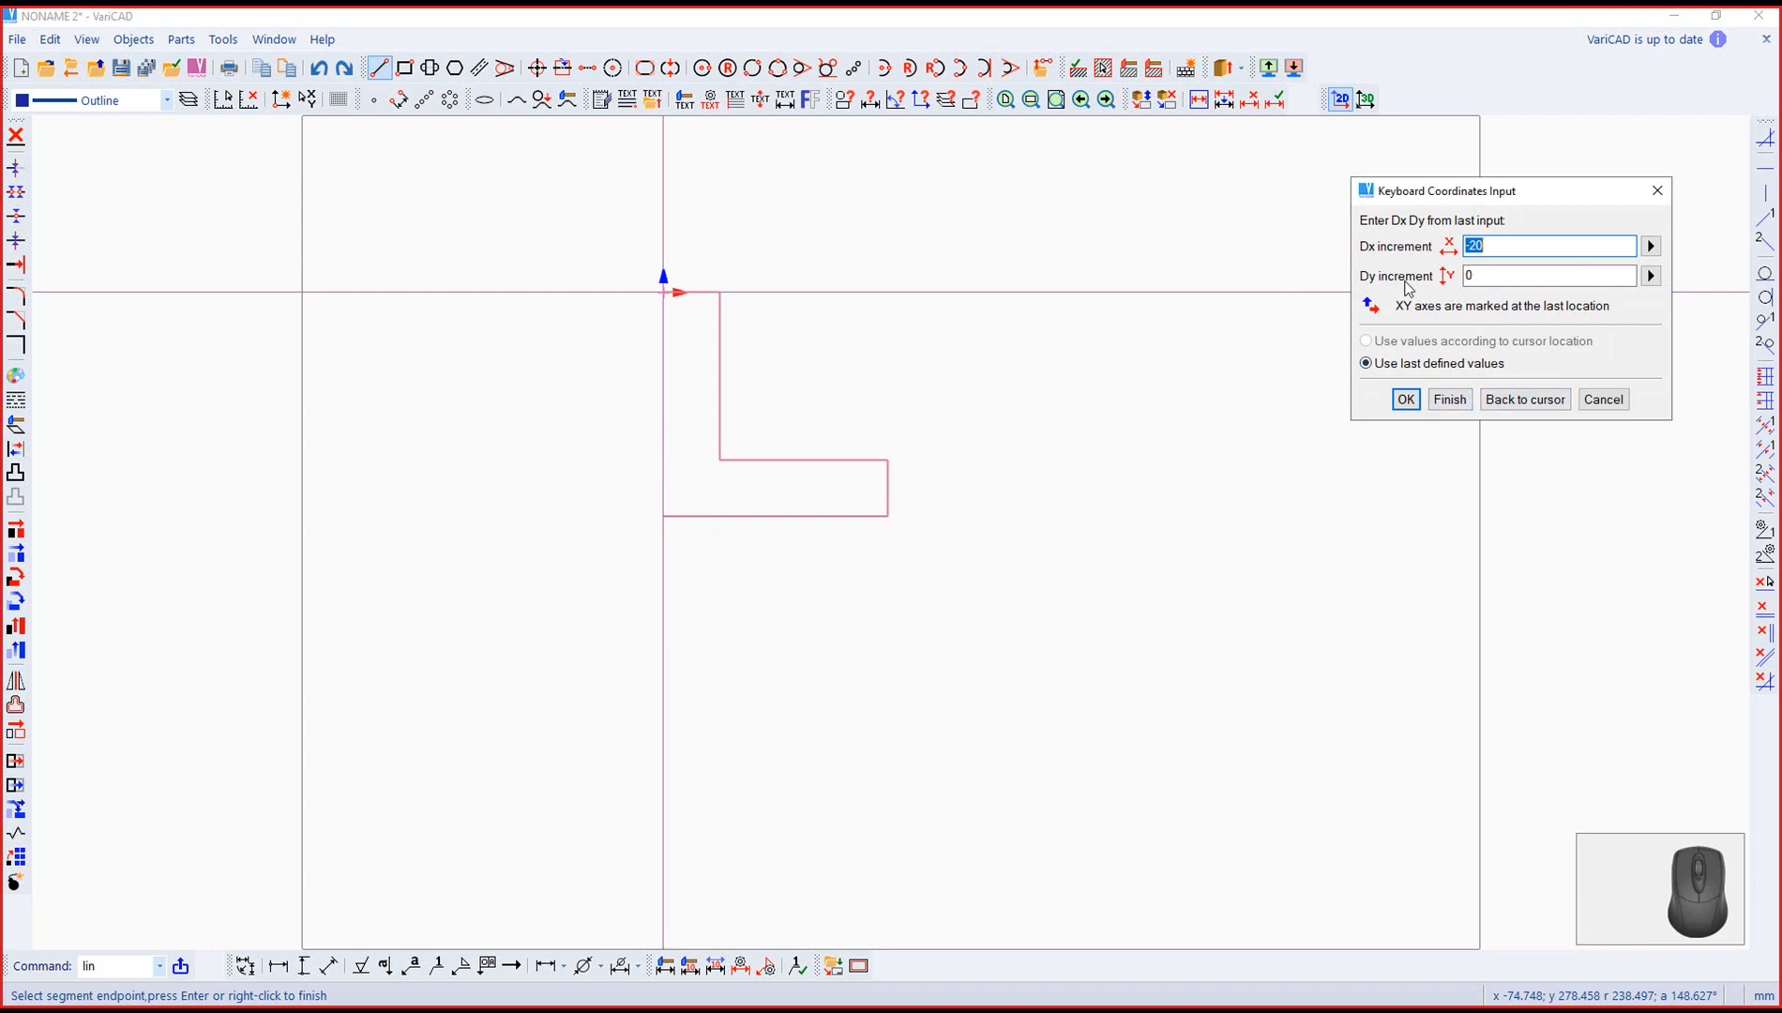
Step: Return to cursor input, close the L-shaped outline at its start point and finish the line command
{"action": "left_click", "coordinate": [1524, 399]}
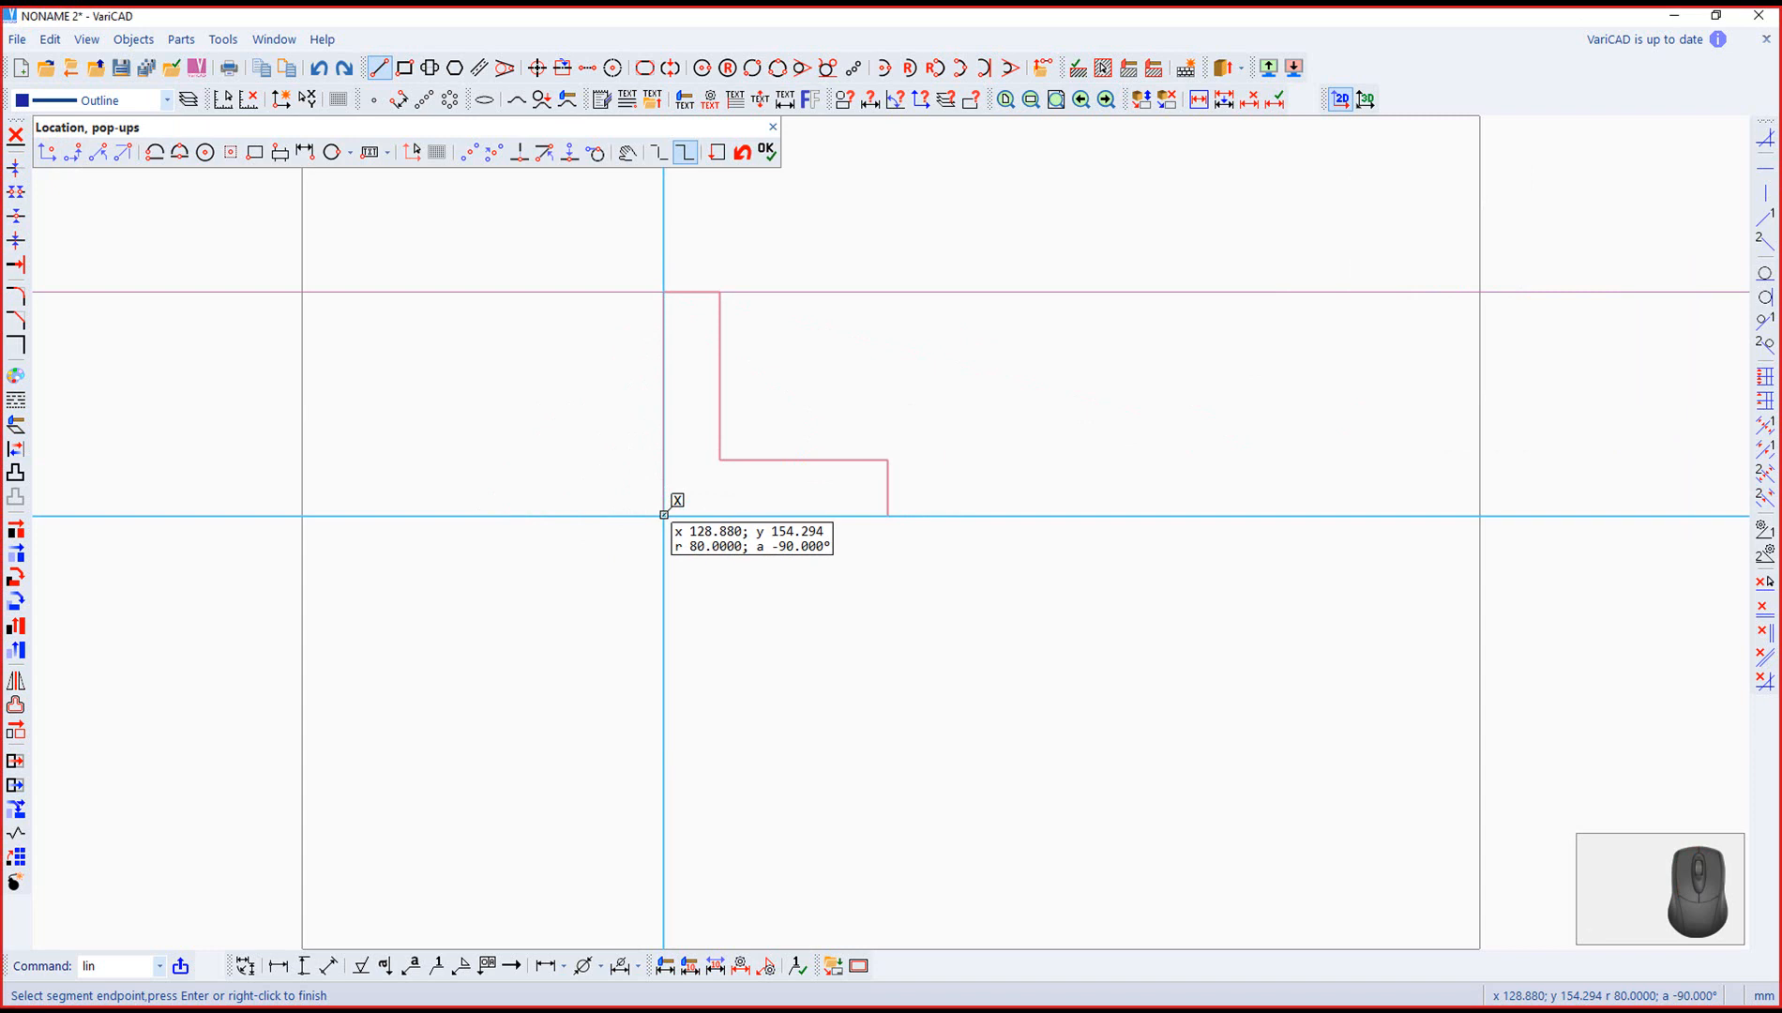
{"action": "left_click", "coordinate": [663, 515]}
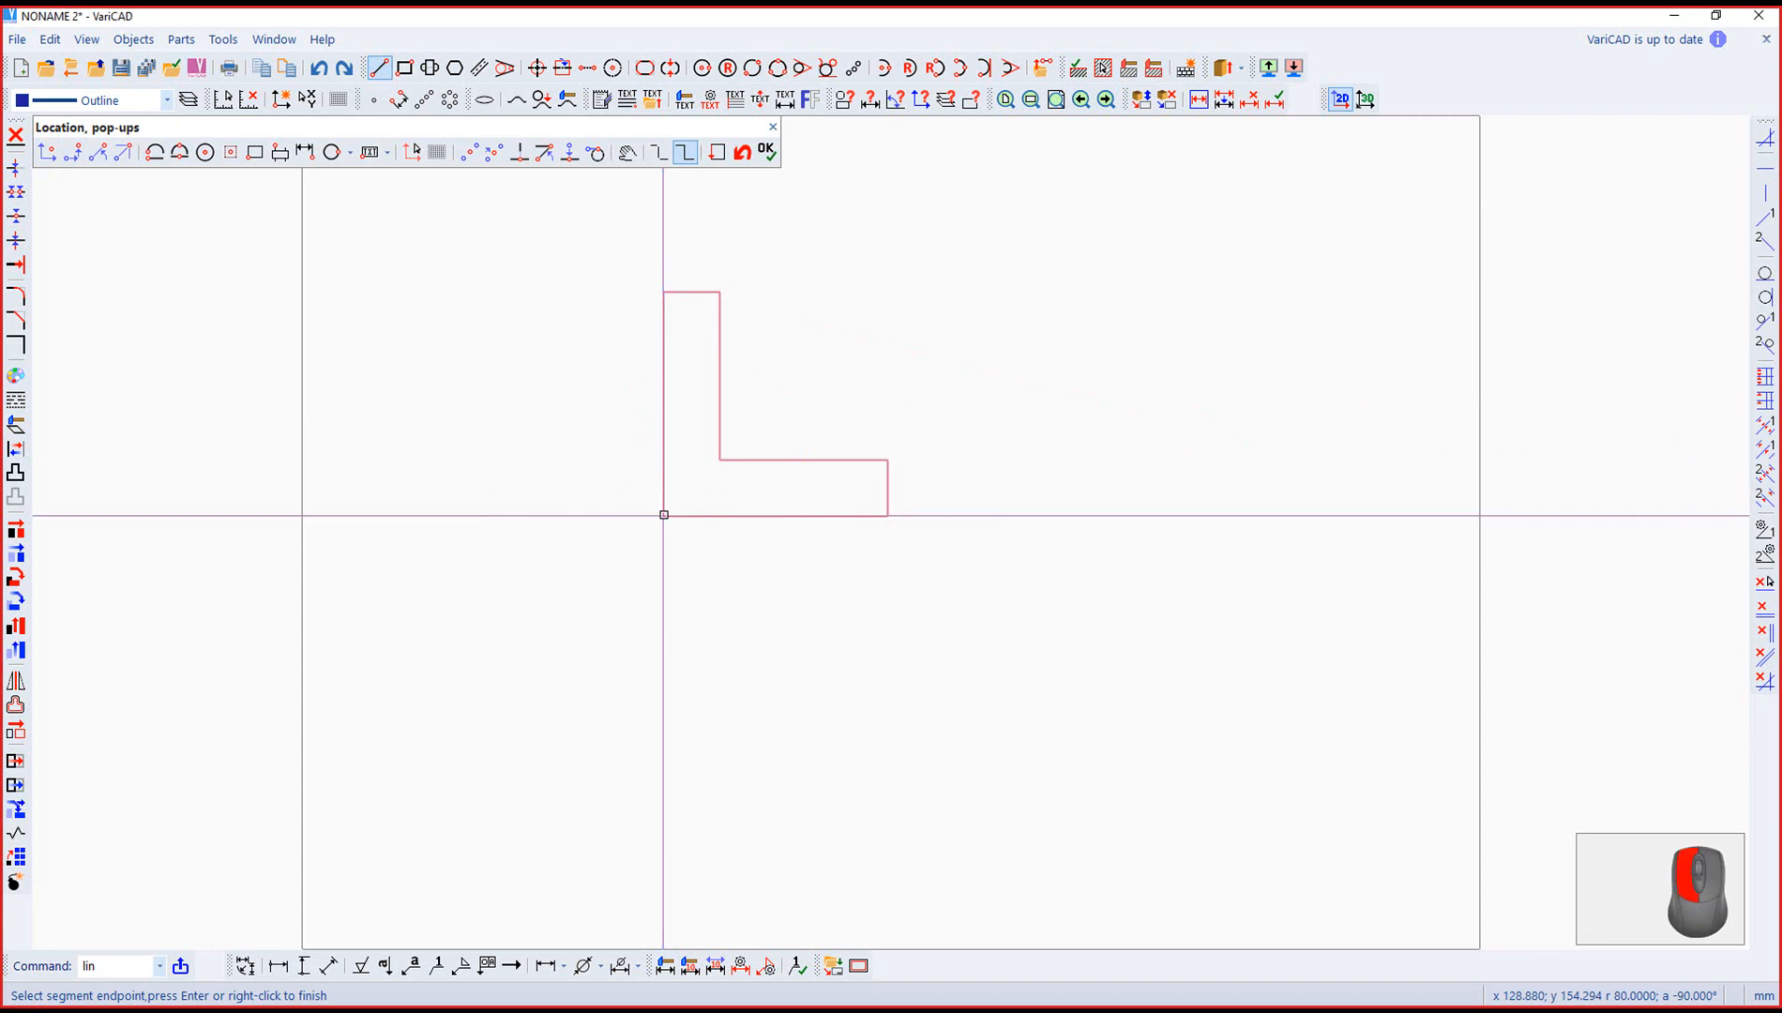
{"action": "right_click", "coordinate": [503, 707]}
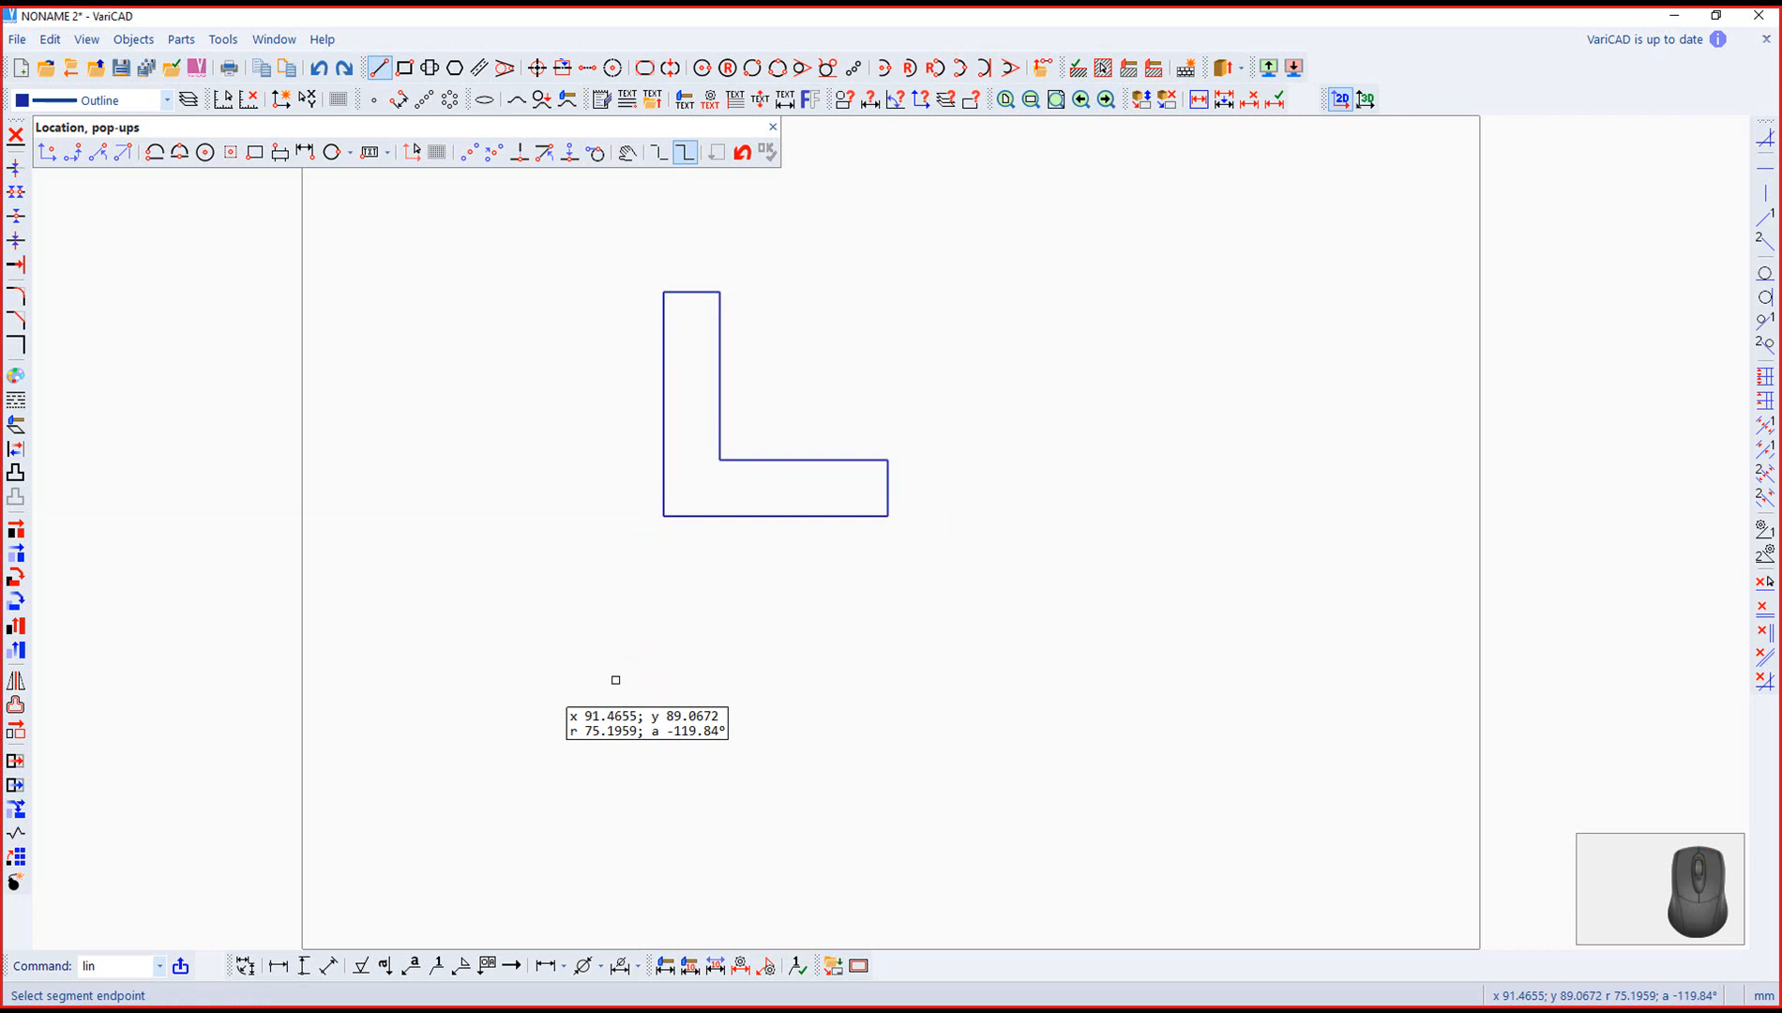
{"action": "left_click", "coordinate": [772, 126]}
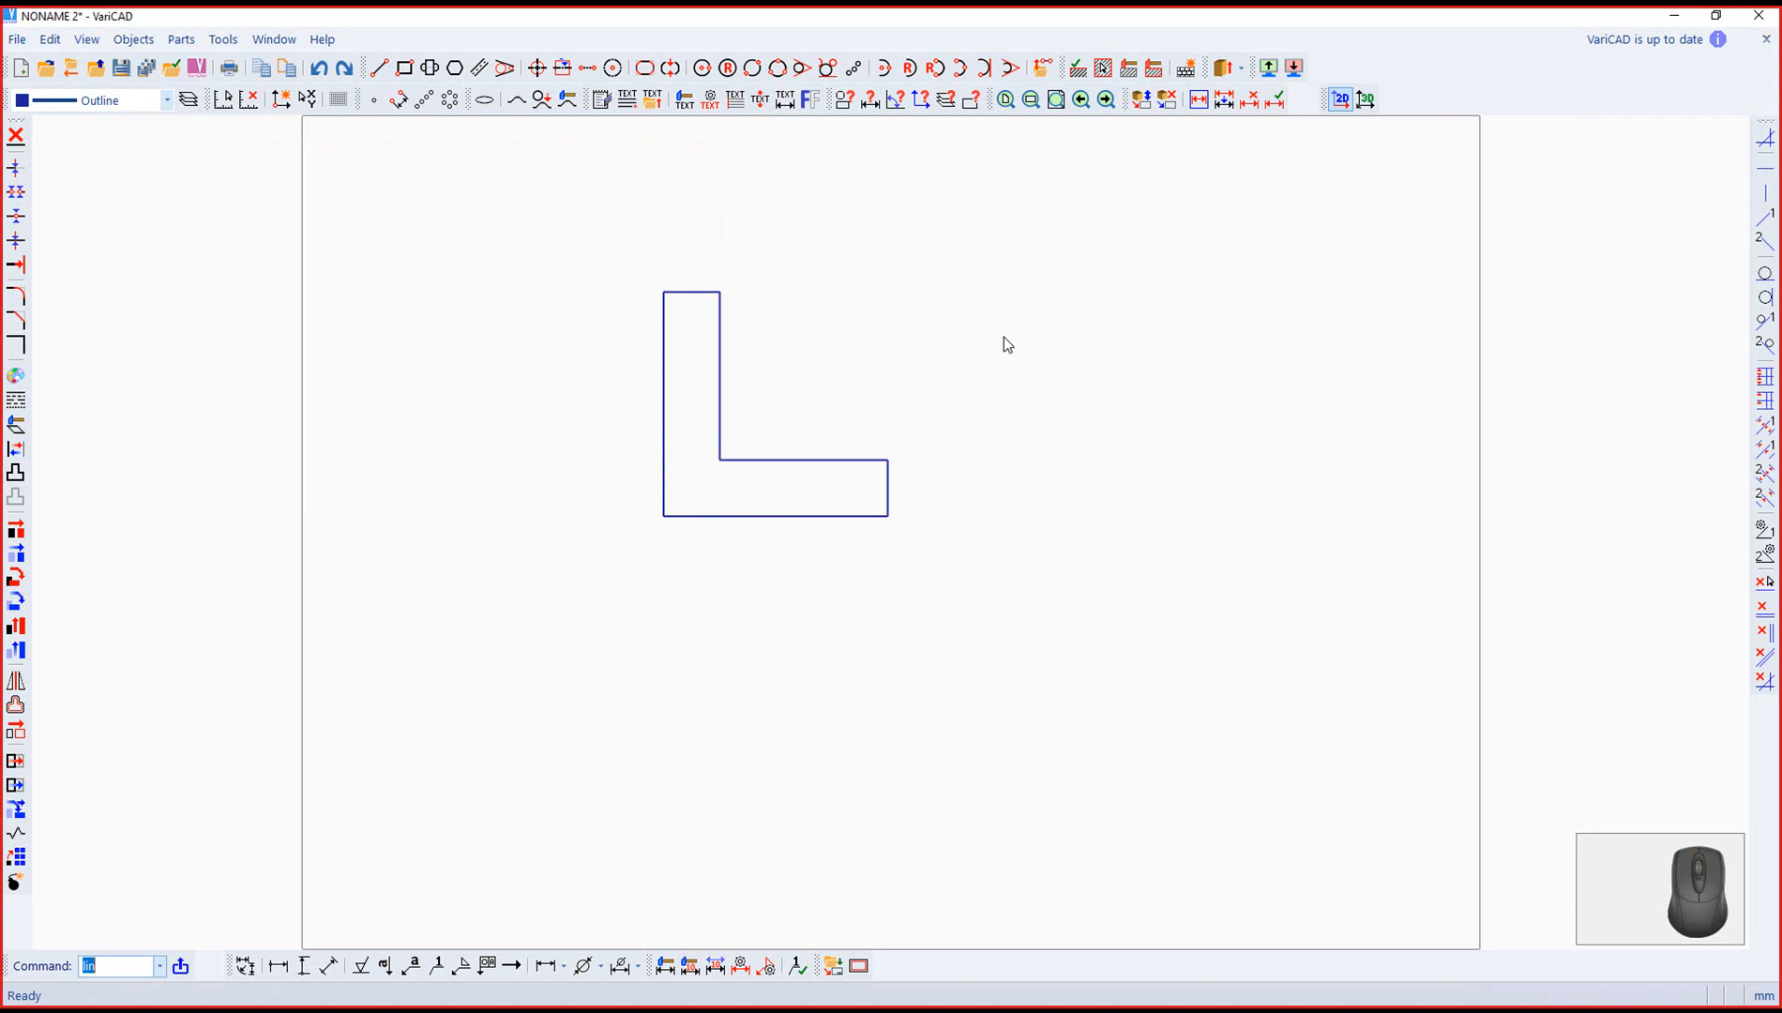
Step: Draw a free two-segment V-shaped line to the right of the L profile and finish the line command
{"action": "left_click", "coordinate": [379, 67]}
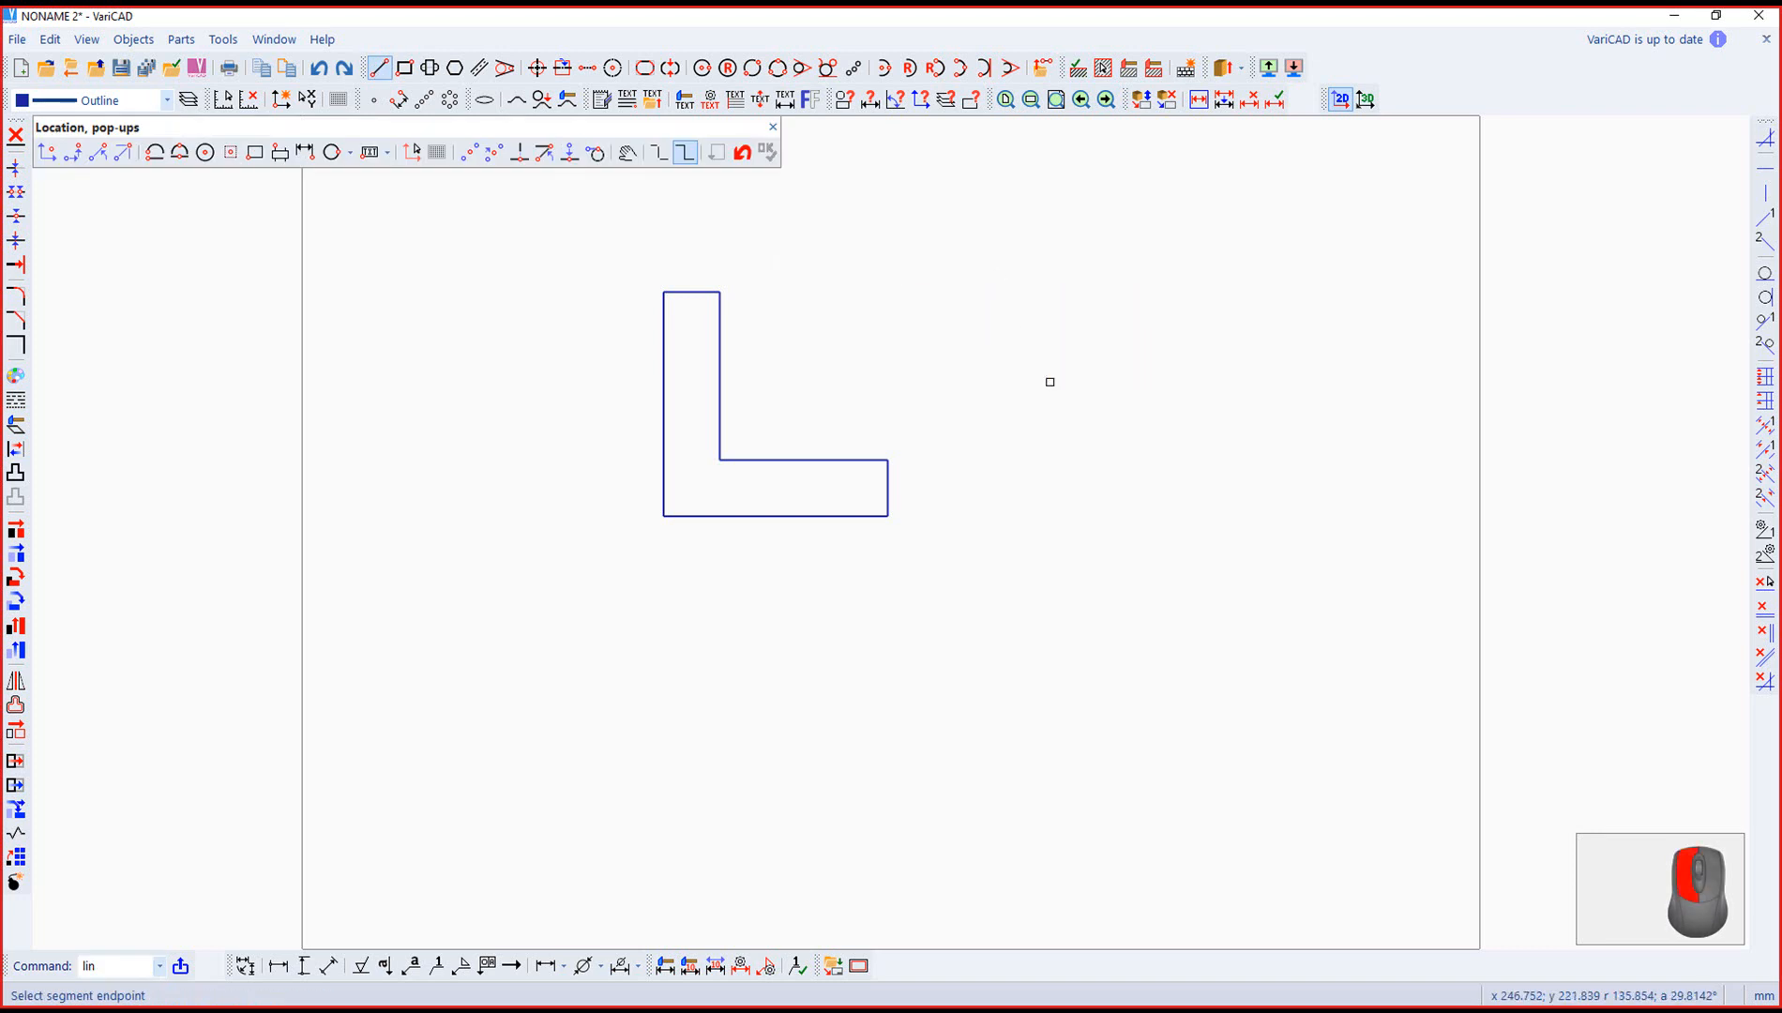
{"action": "left_click", "coordinate": [994, 327]}
{"action": "left_click", "coordinate": [1203, 499]}
{"action": "left_click", "coordinate": [1376, 405]}
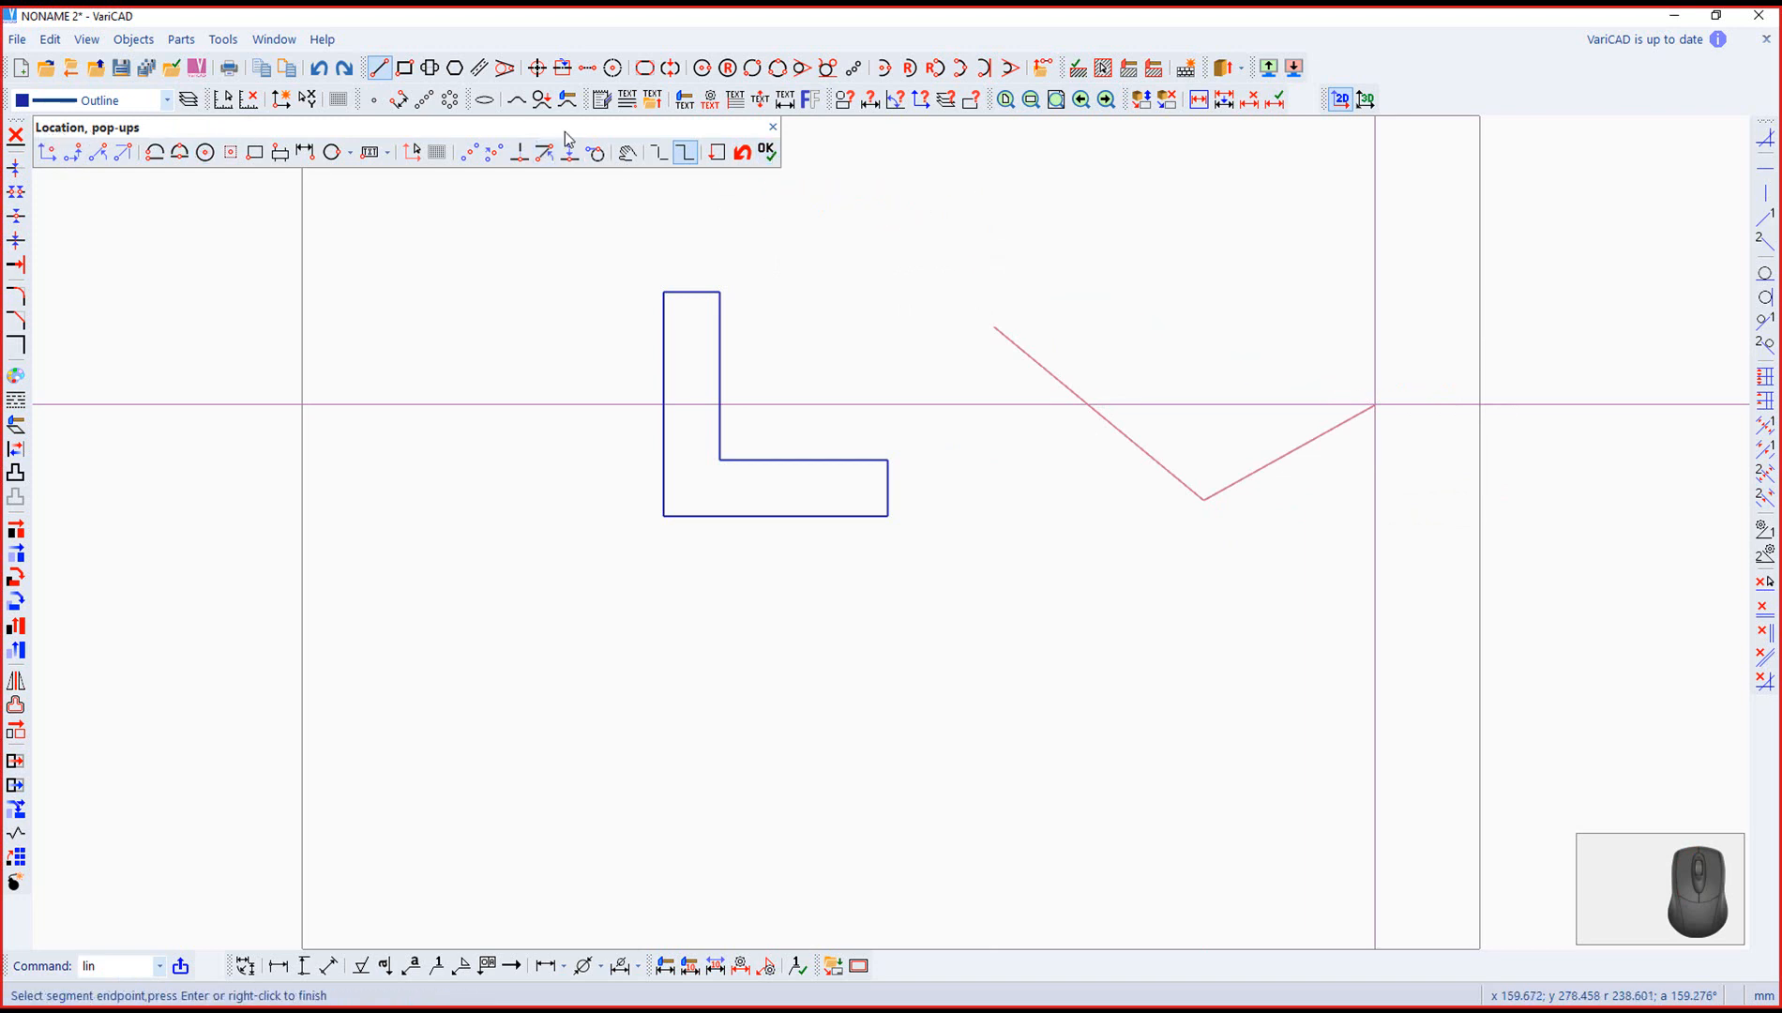
{"action": "left_click", "coordinate": [767, 151]}
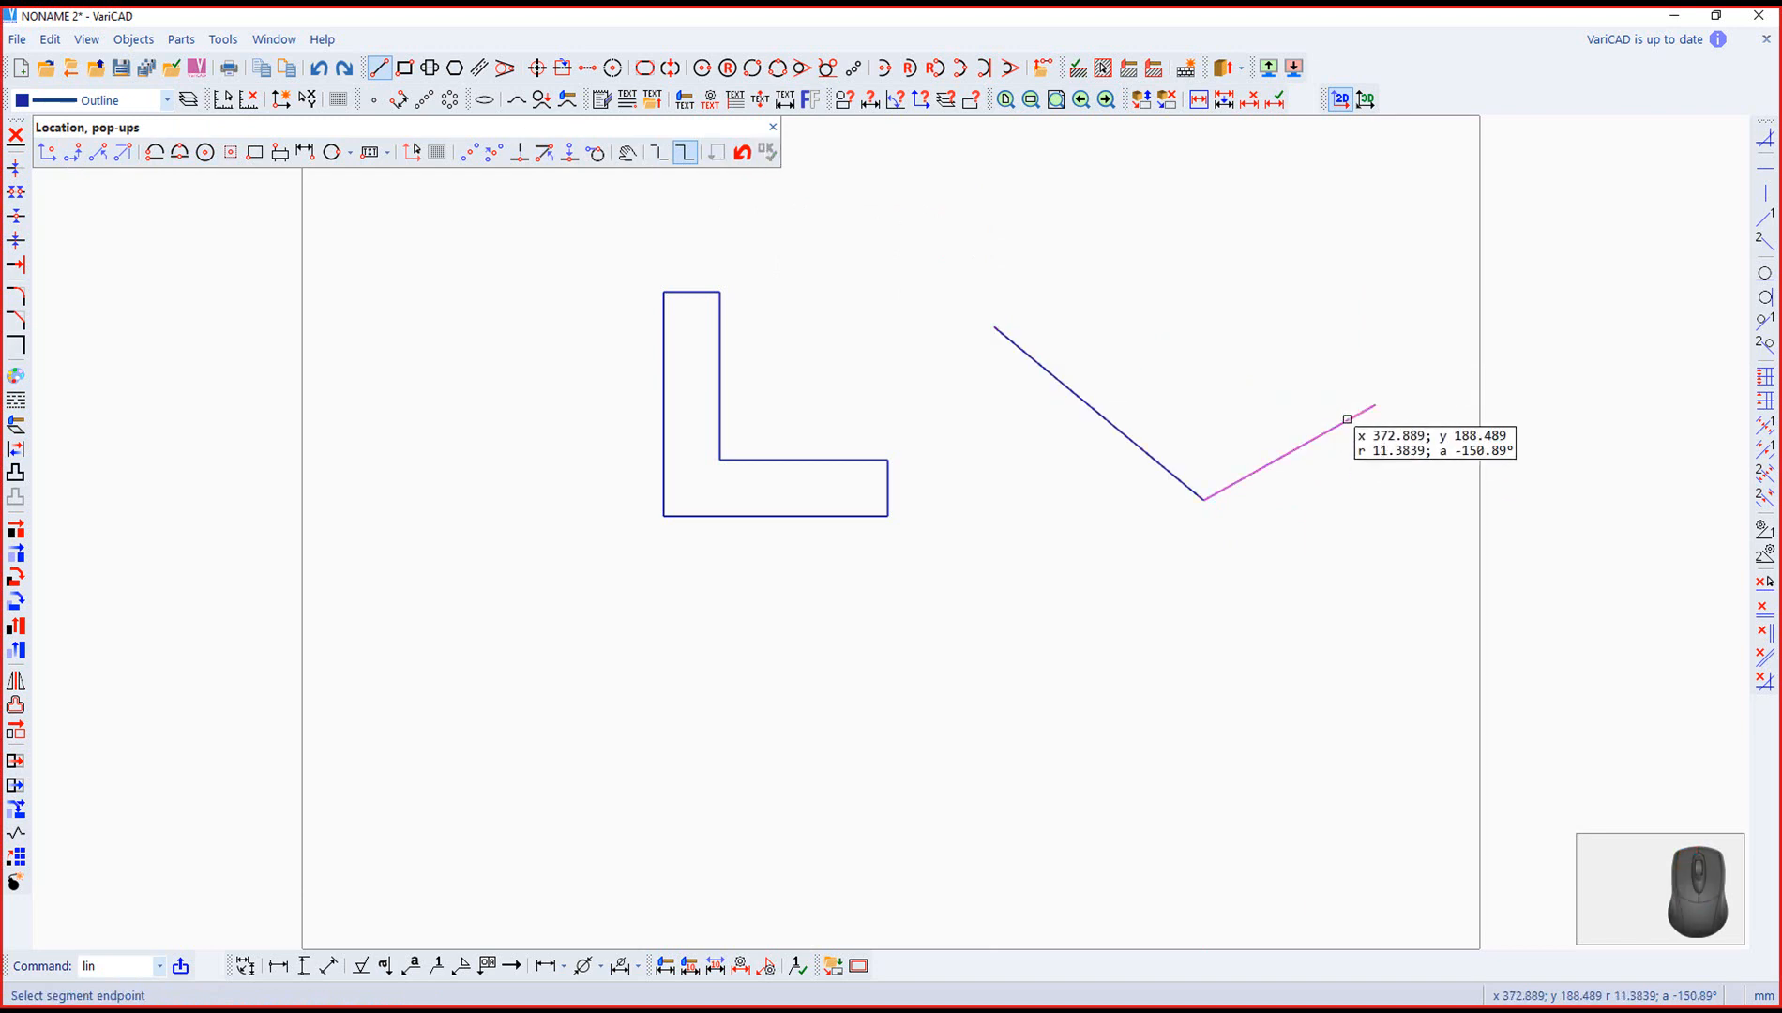
{"action": "left_click", "coordinate": [1347, 420]}
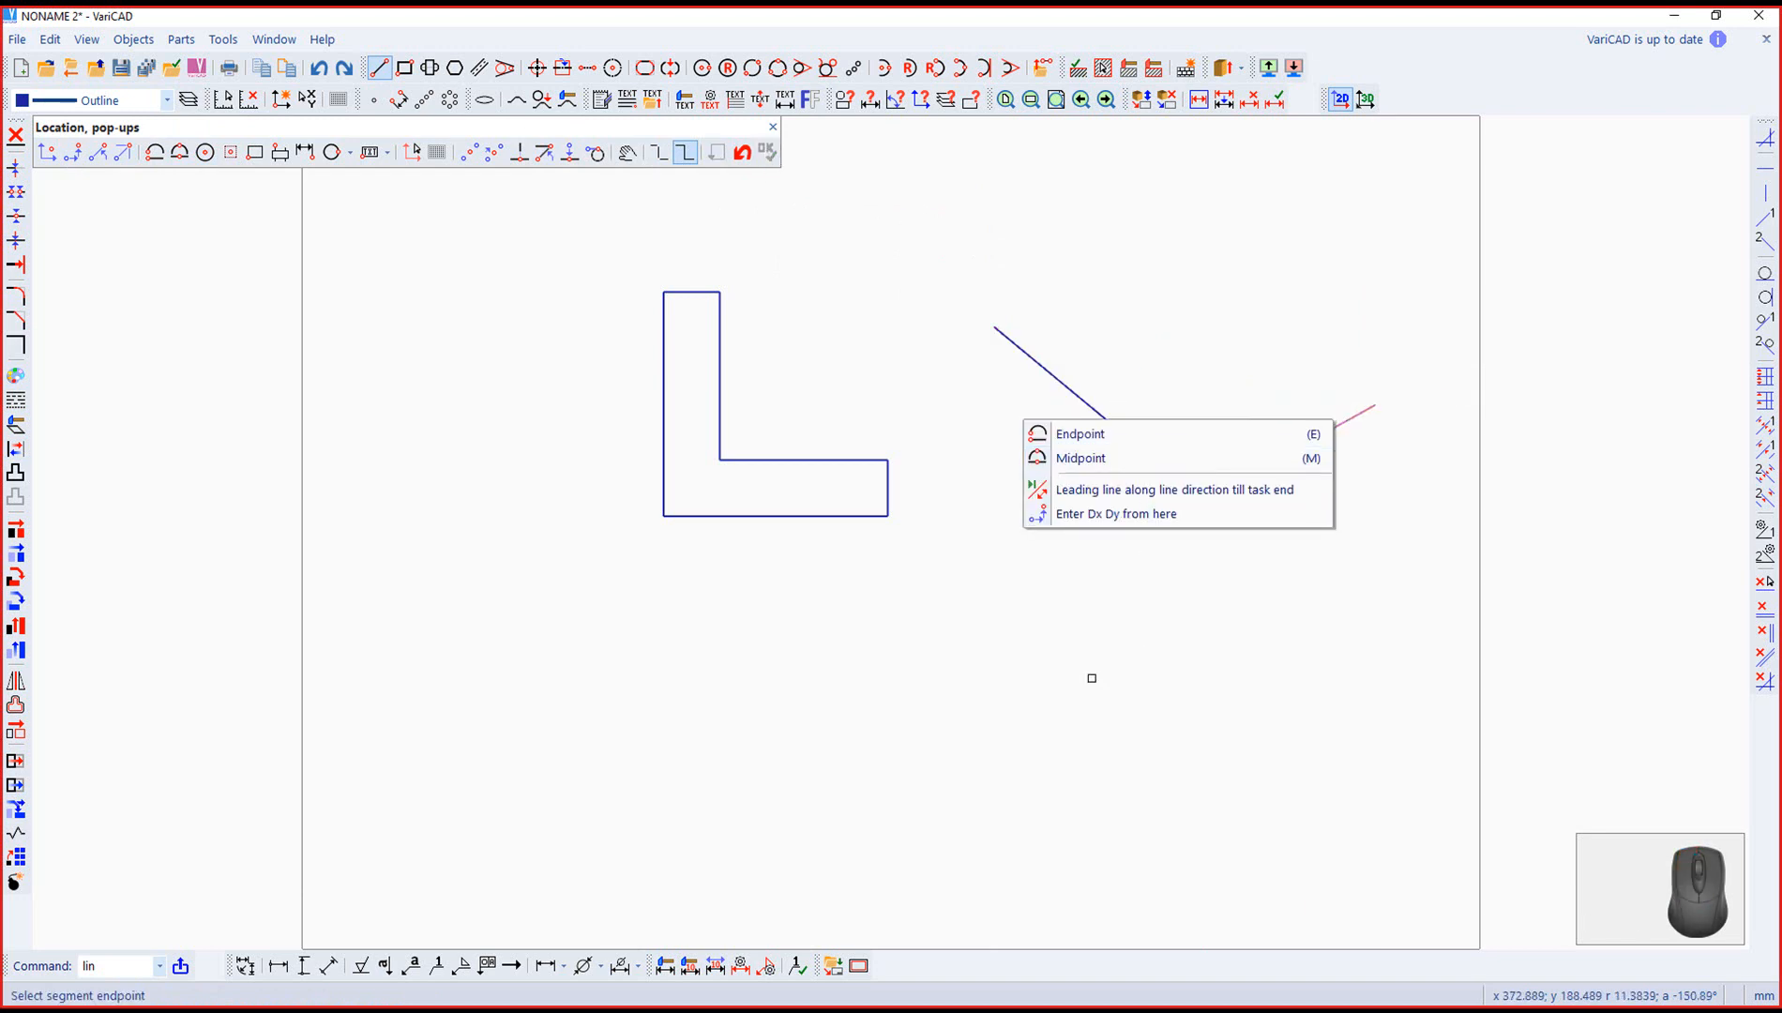
{"action": "left_click", "coordinate": [1172, 741]}
{"action": "key", "text": "Escape"}
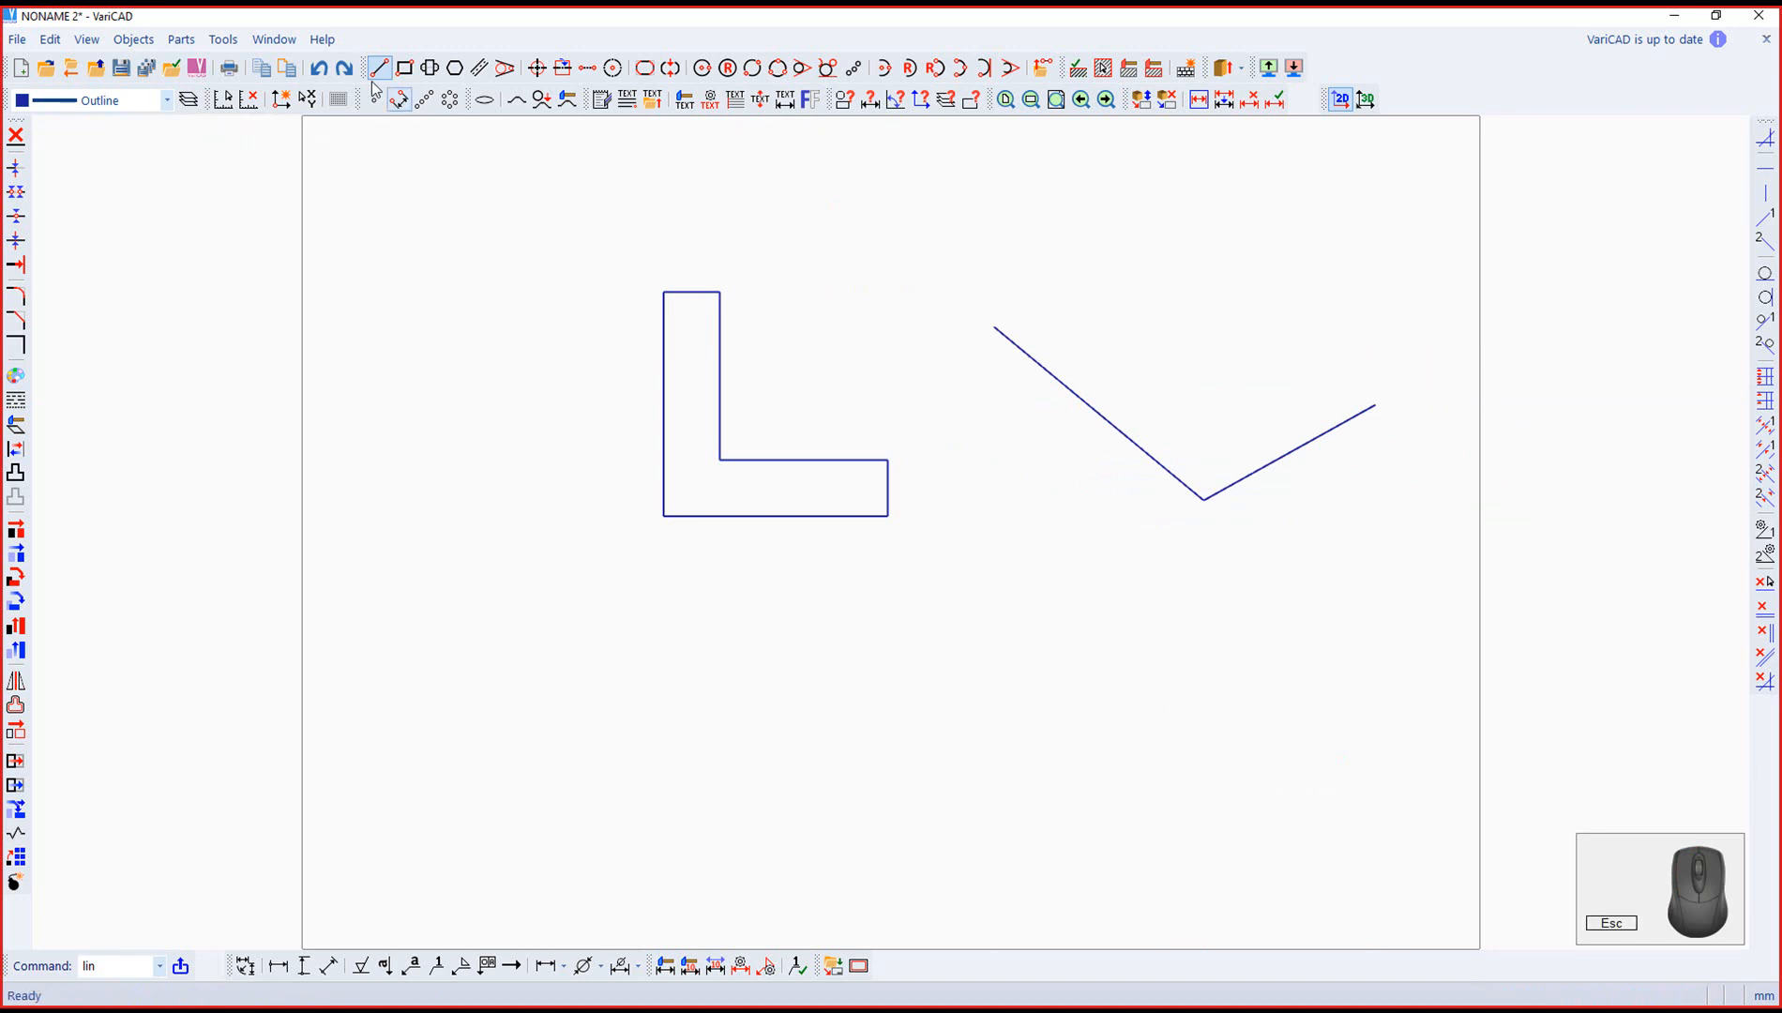
Step: Draw a free three-segment zigzag line below the L profile and end the line command
{"action": "left_click", "coordinate": [455, 672]}
{"action": "left_click", "coordinate": [722, 818]}
{"action": "left_click", "coordinate": [961, 712]}
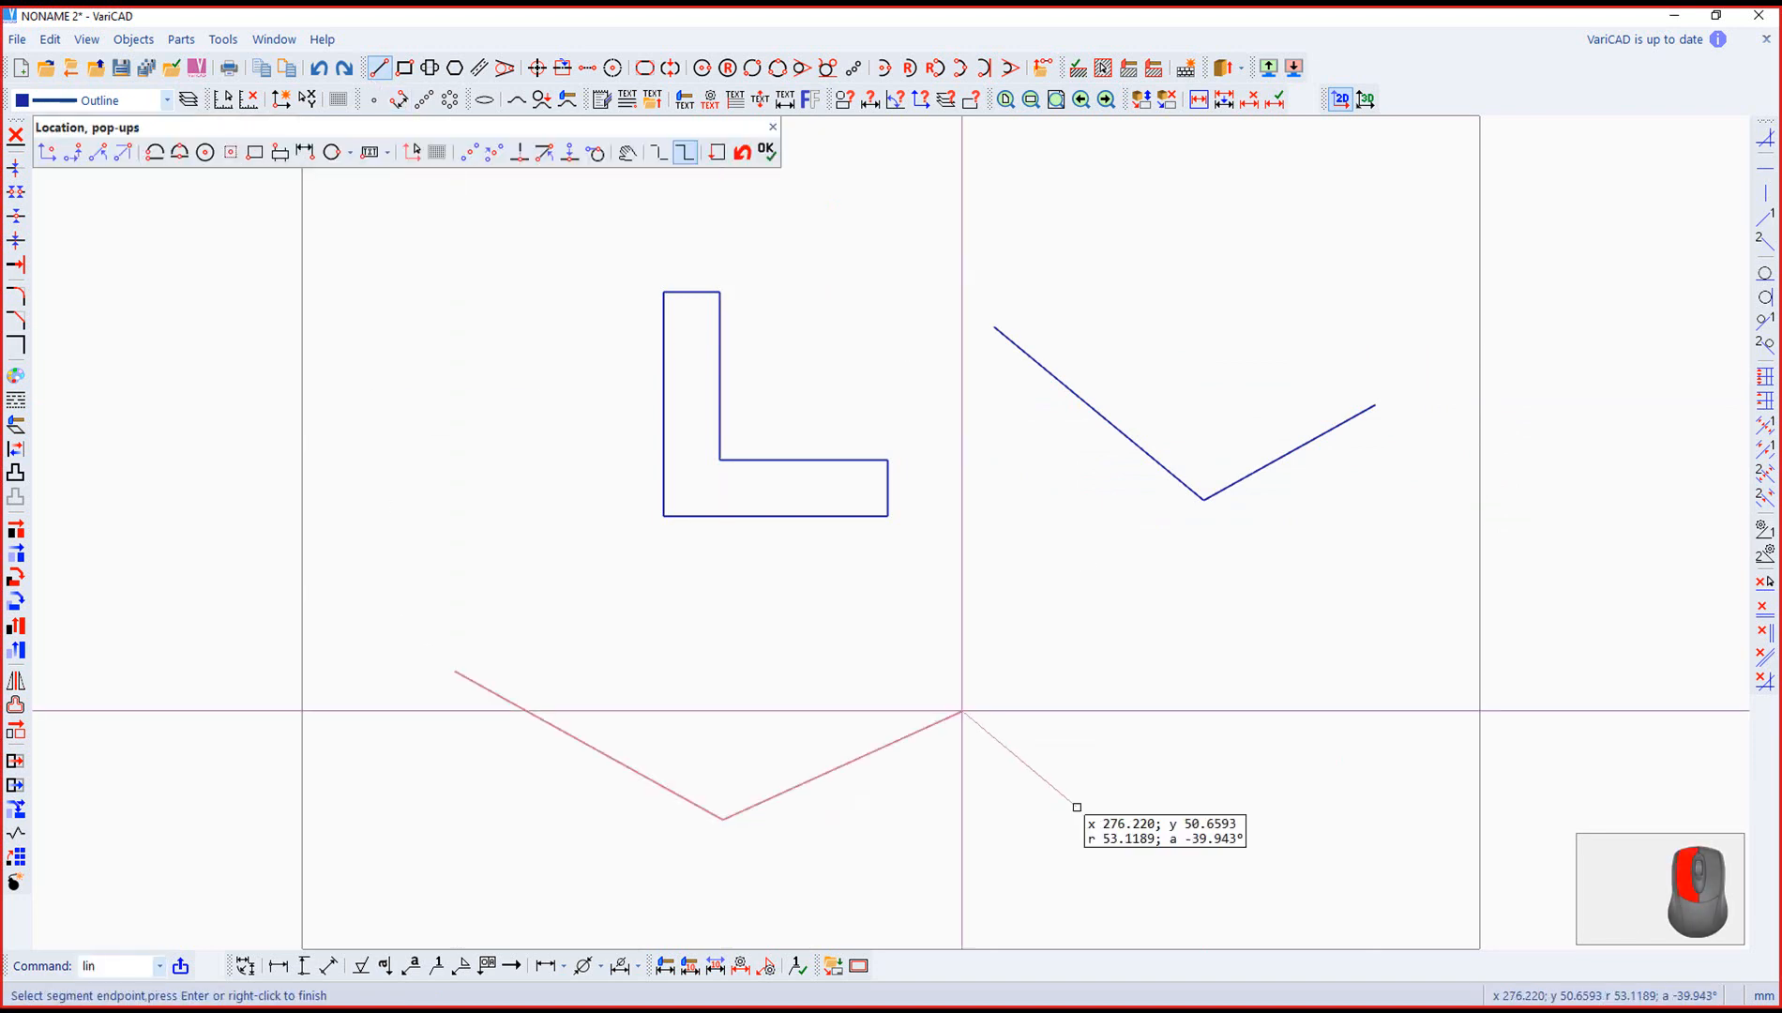
{"action": "left_click", "coordinate": [1075, 805]}
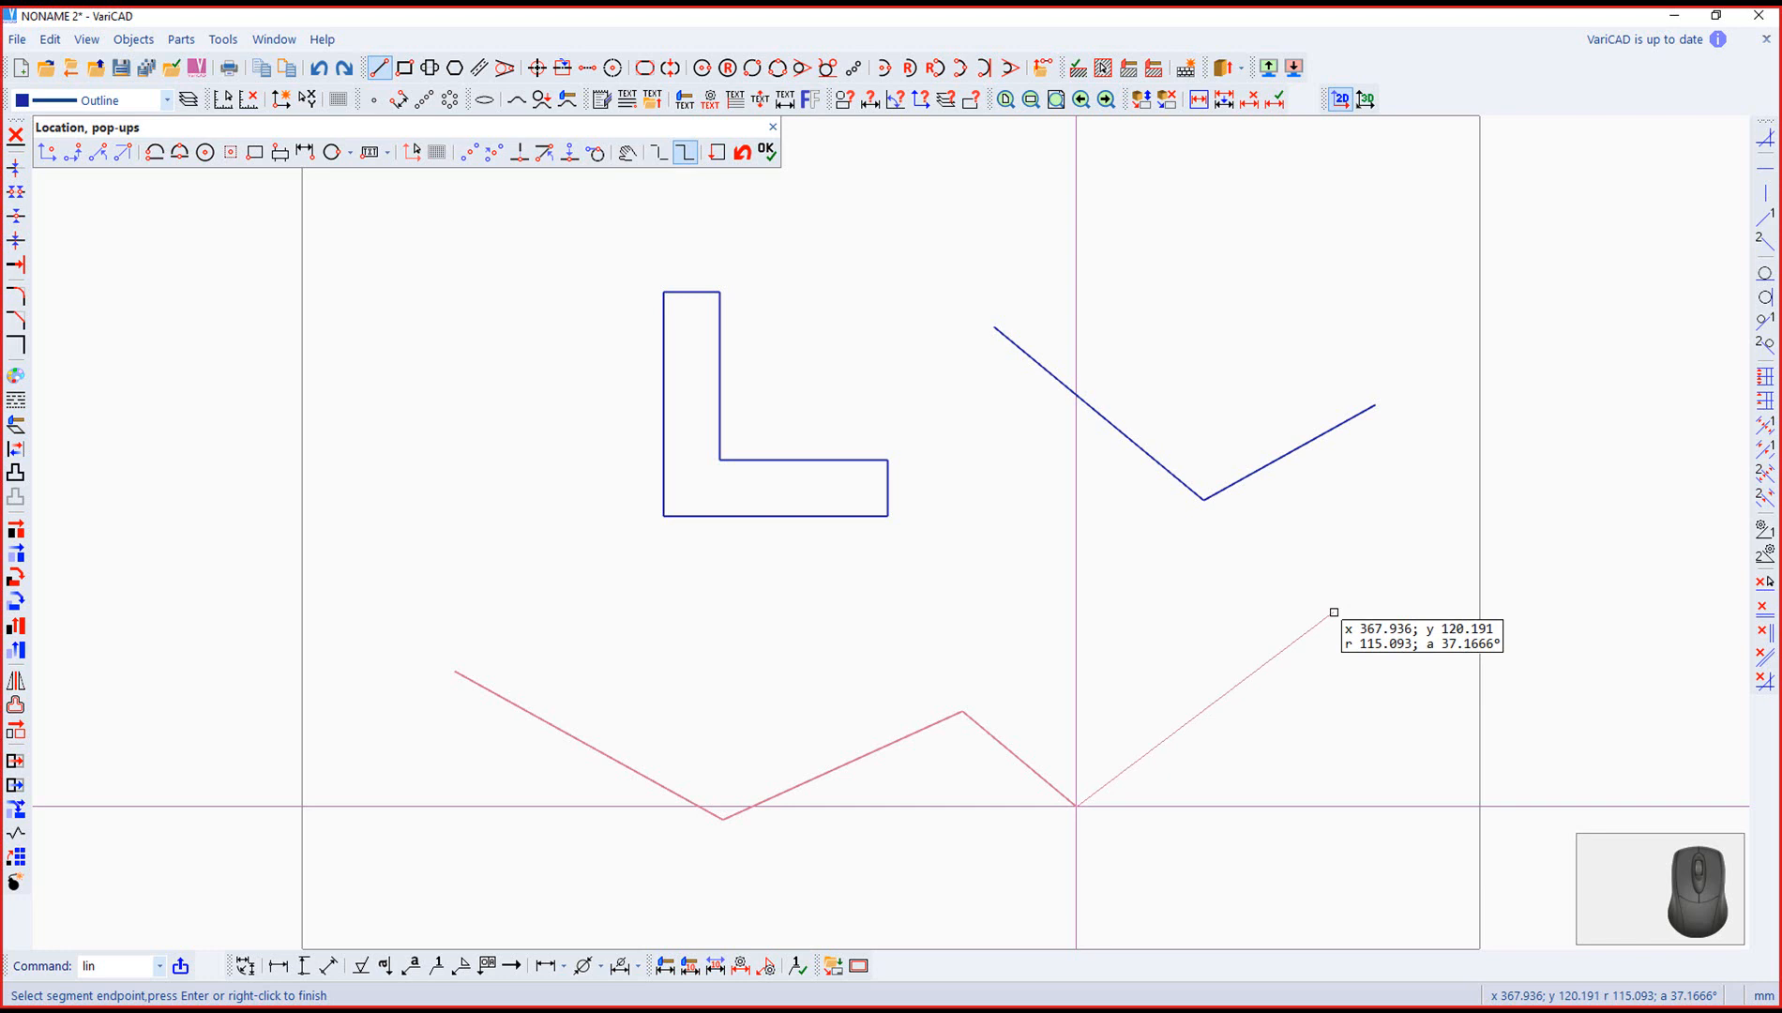
{"action": "right_click", "coordinate": [1334, 612]}
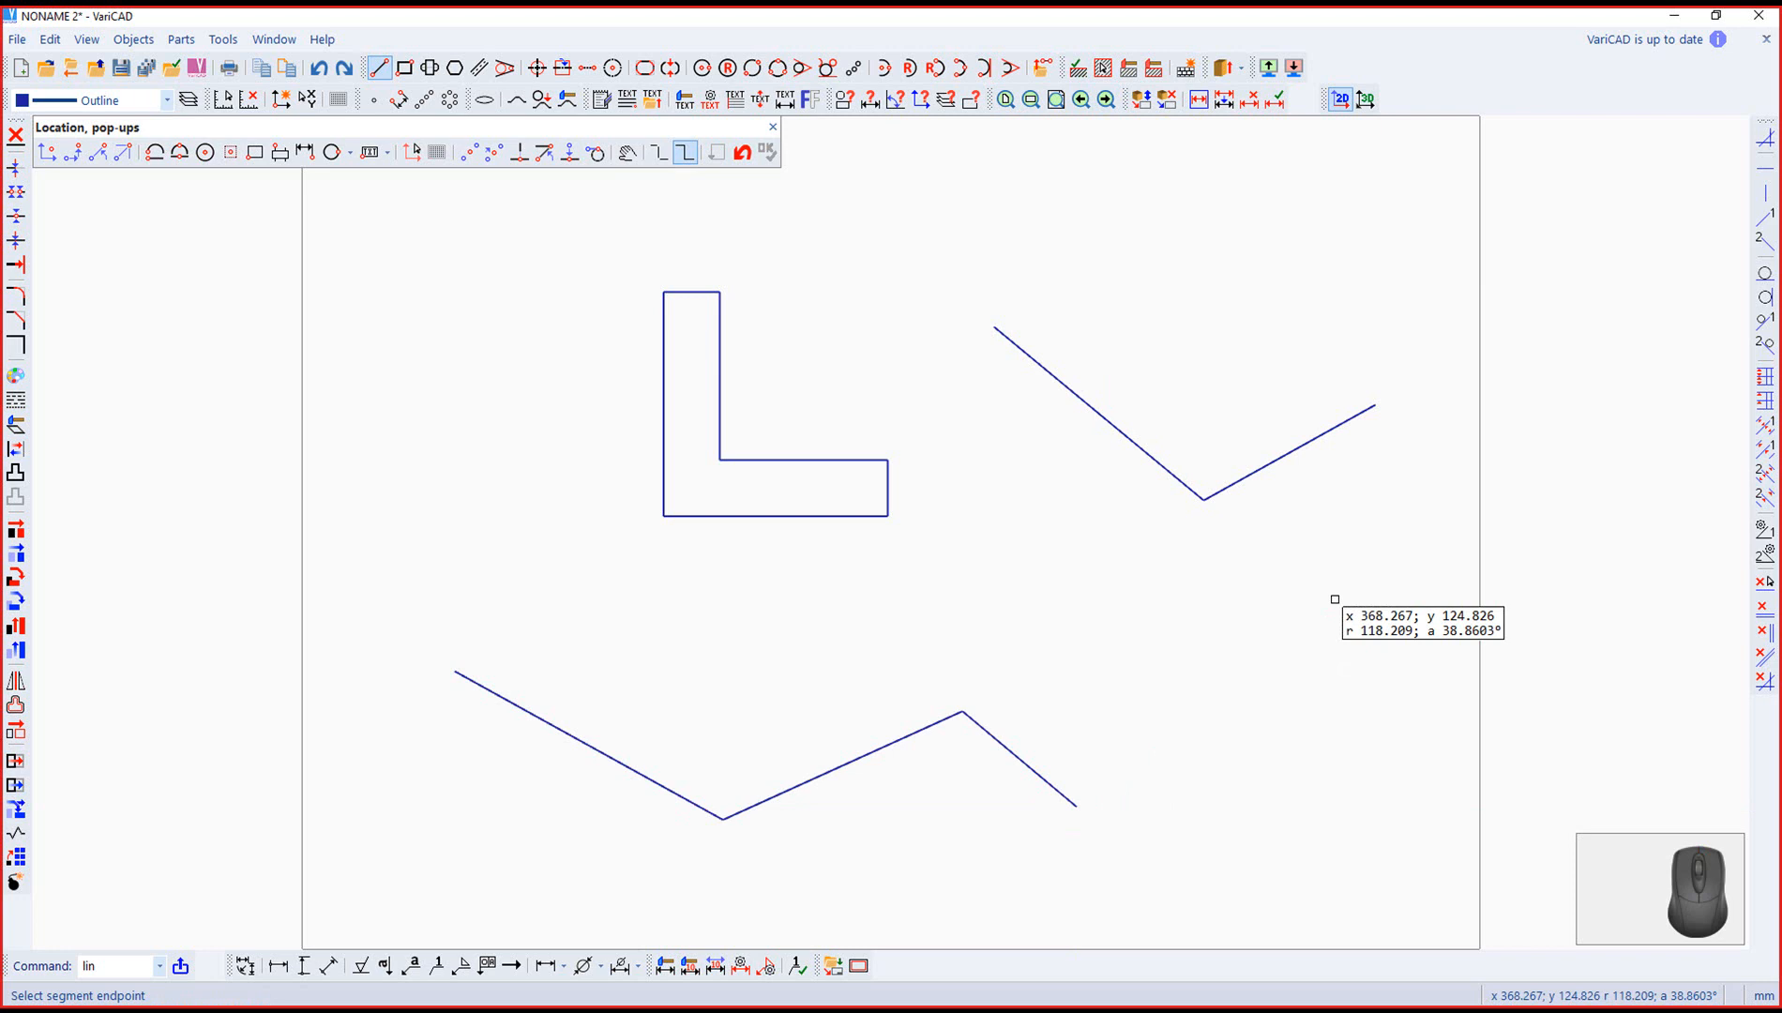
{"action": "key", "text": "Escape"}
{"action": "left_click", "coordinate": [773, 128]}
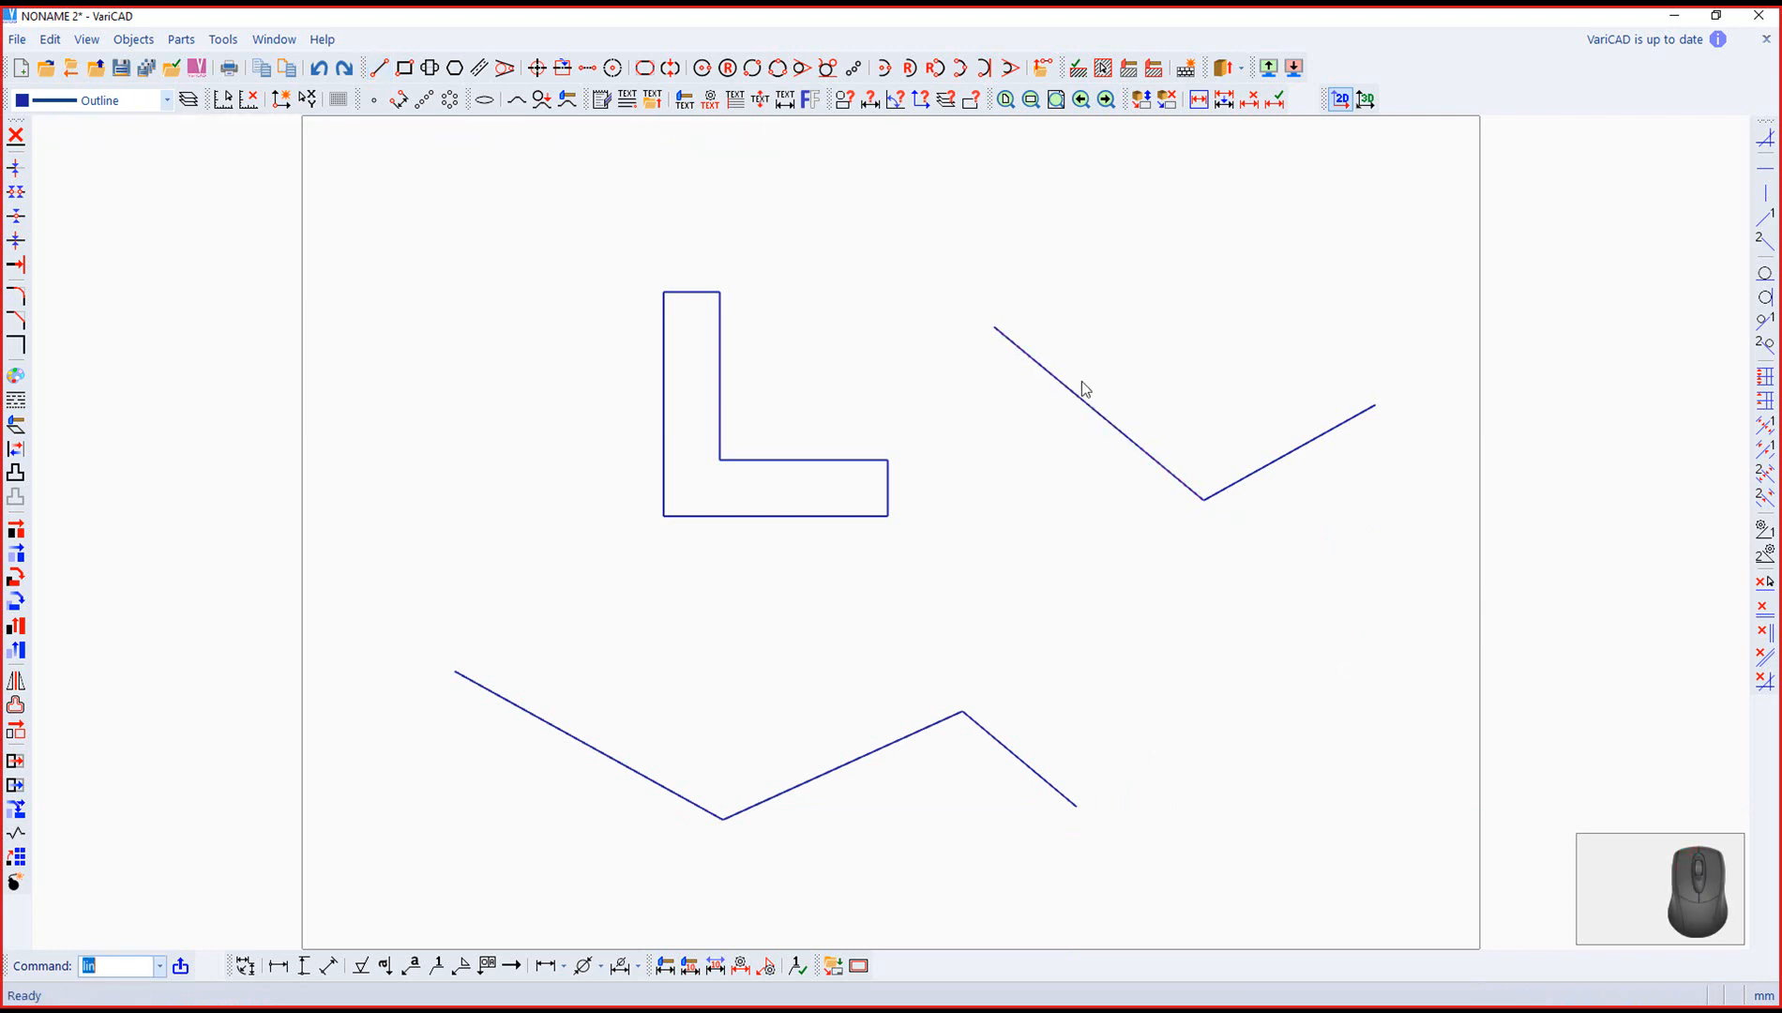
Step: Delete the V-shaped line and the zigzag line, keeping only the L profile
{"action": "left_click_drag", "start_coordinate": [1364, 591], "coordinate": [1064, 321]}
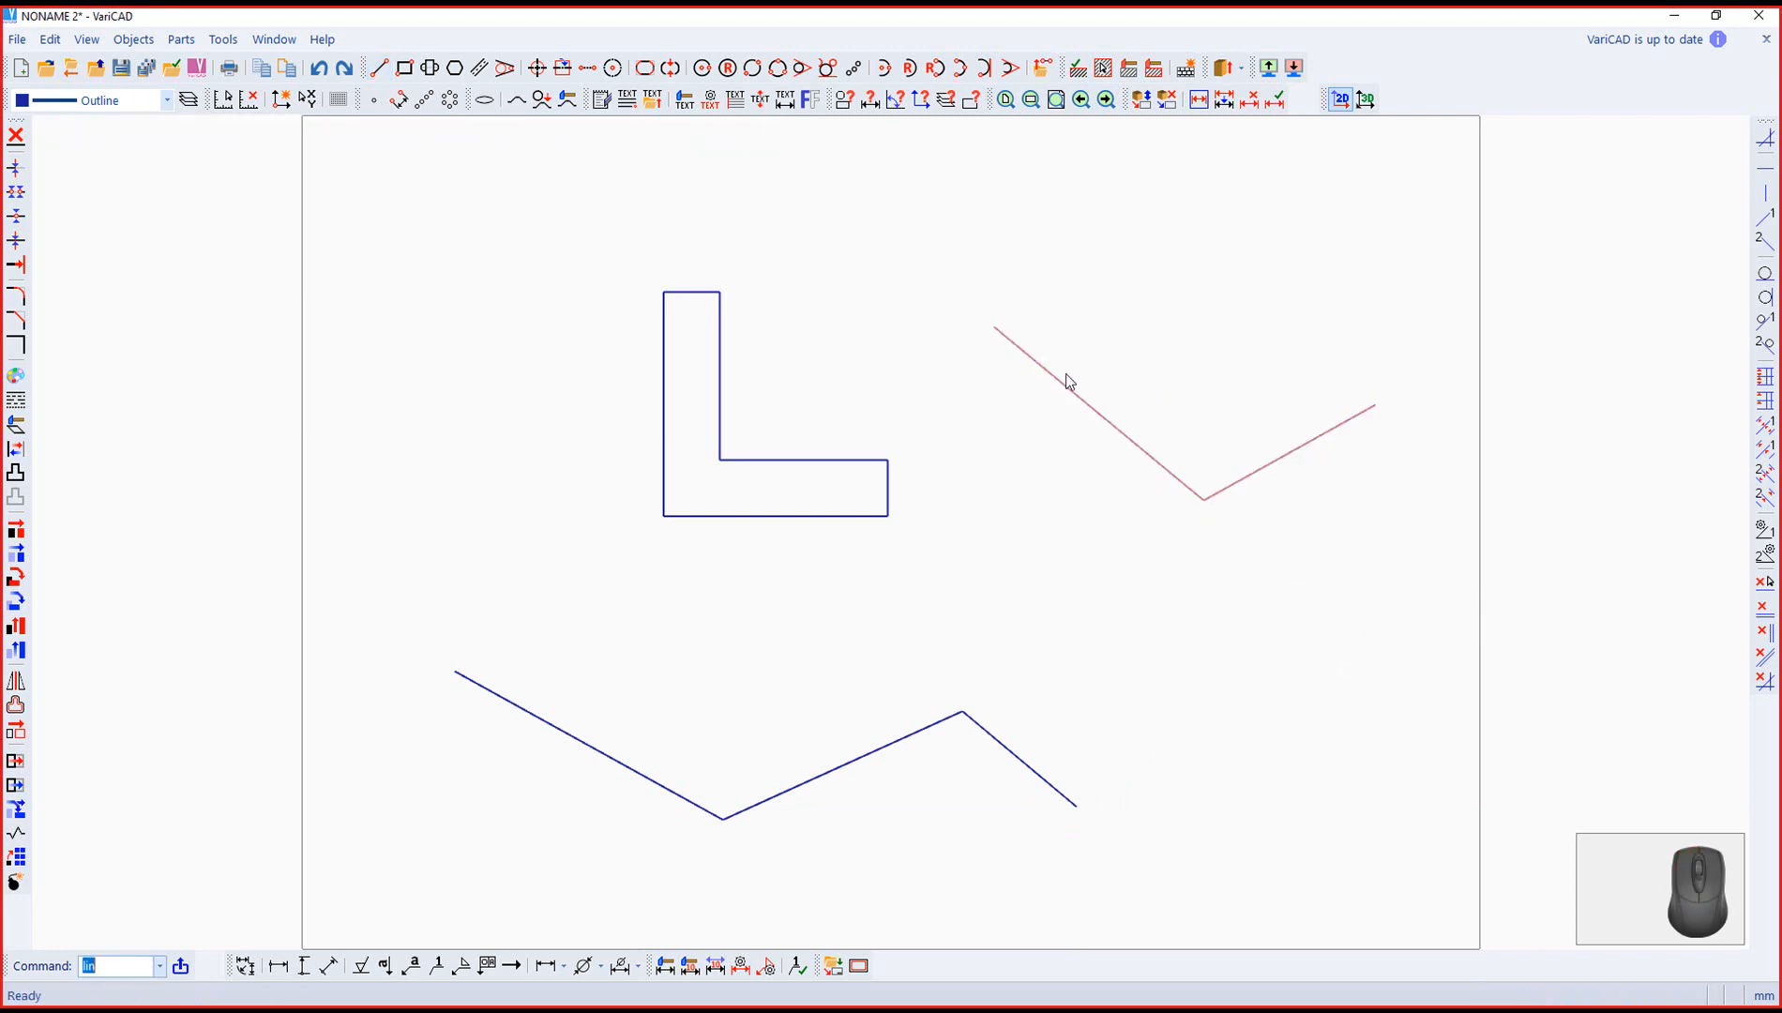
{"action": "left_click_drag", "start_coordinate": [1202, 910], "coordinate": [431, 631]}
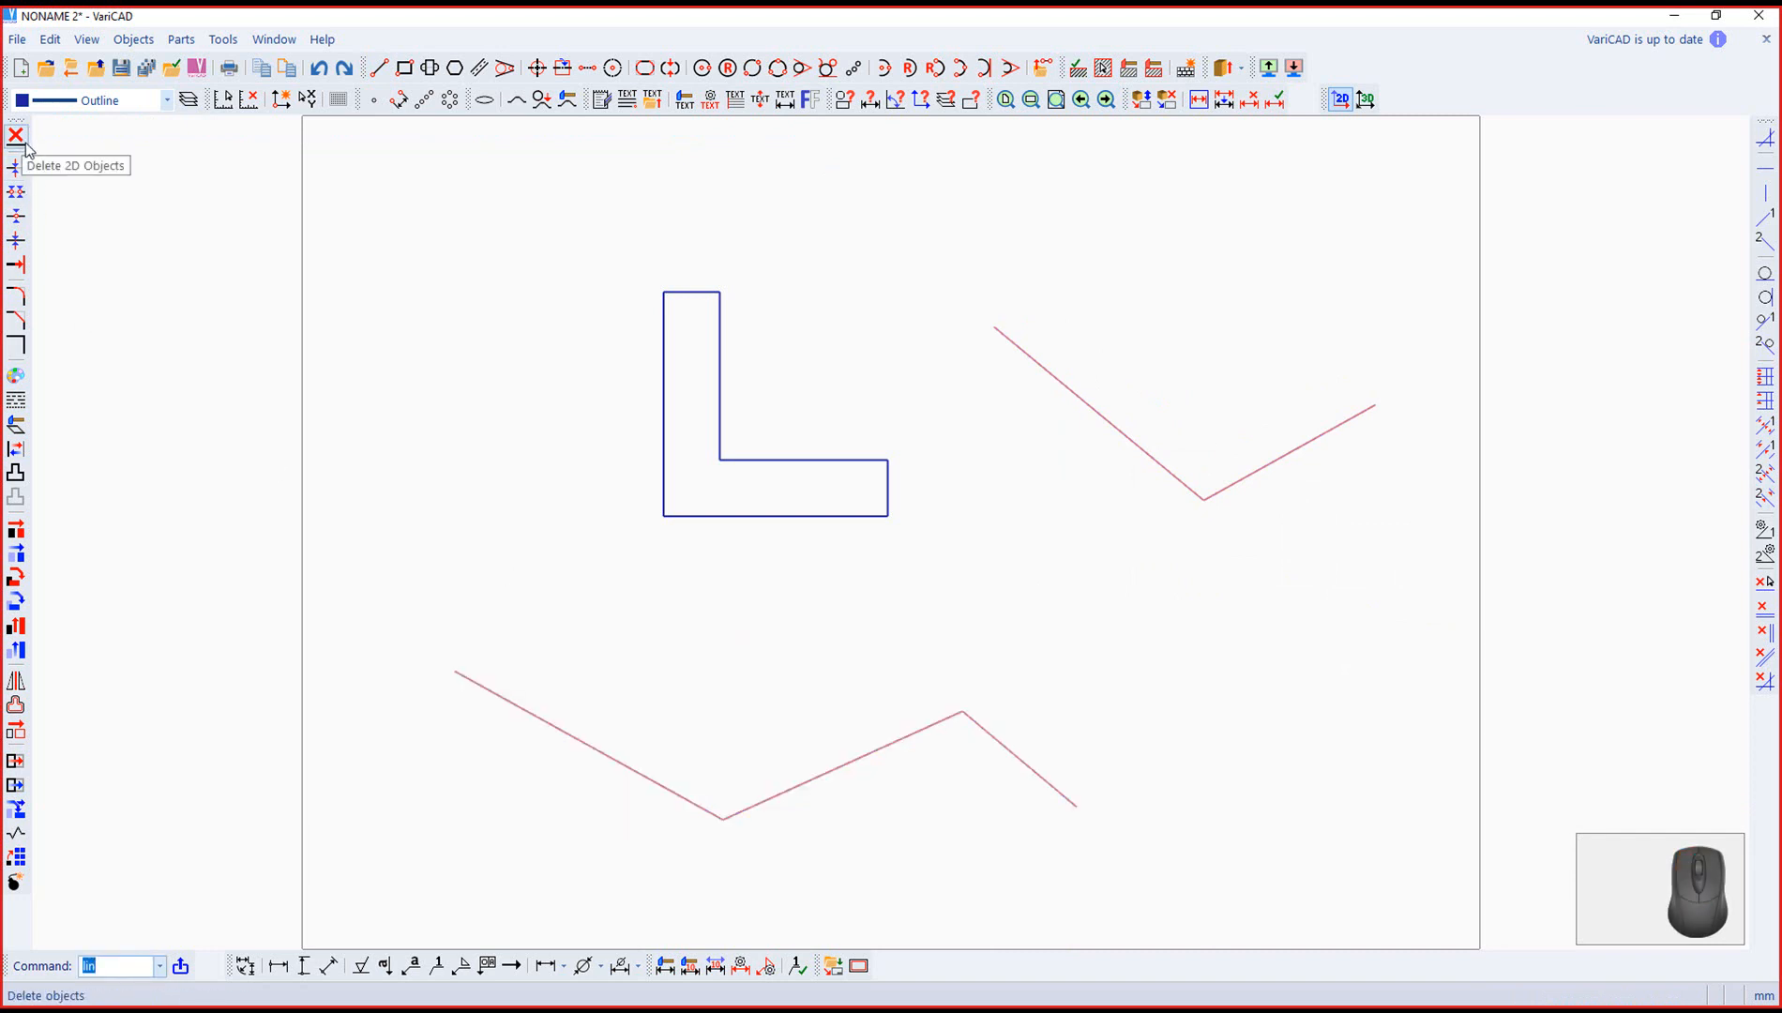
{"action": "key", "text": "Delete"}
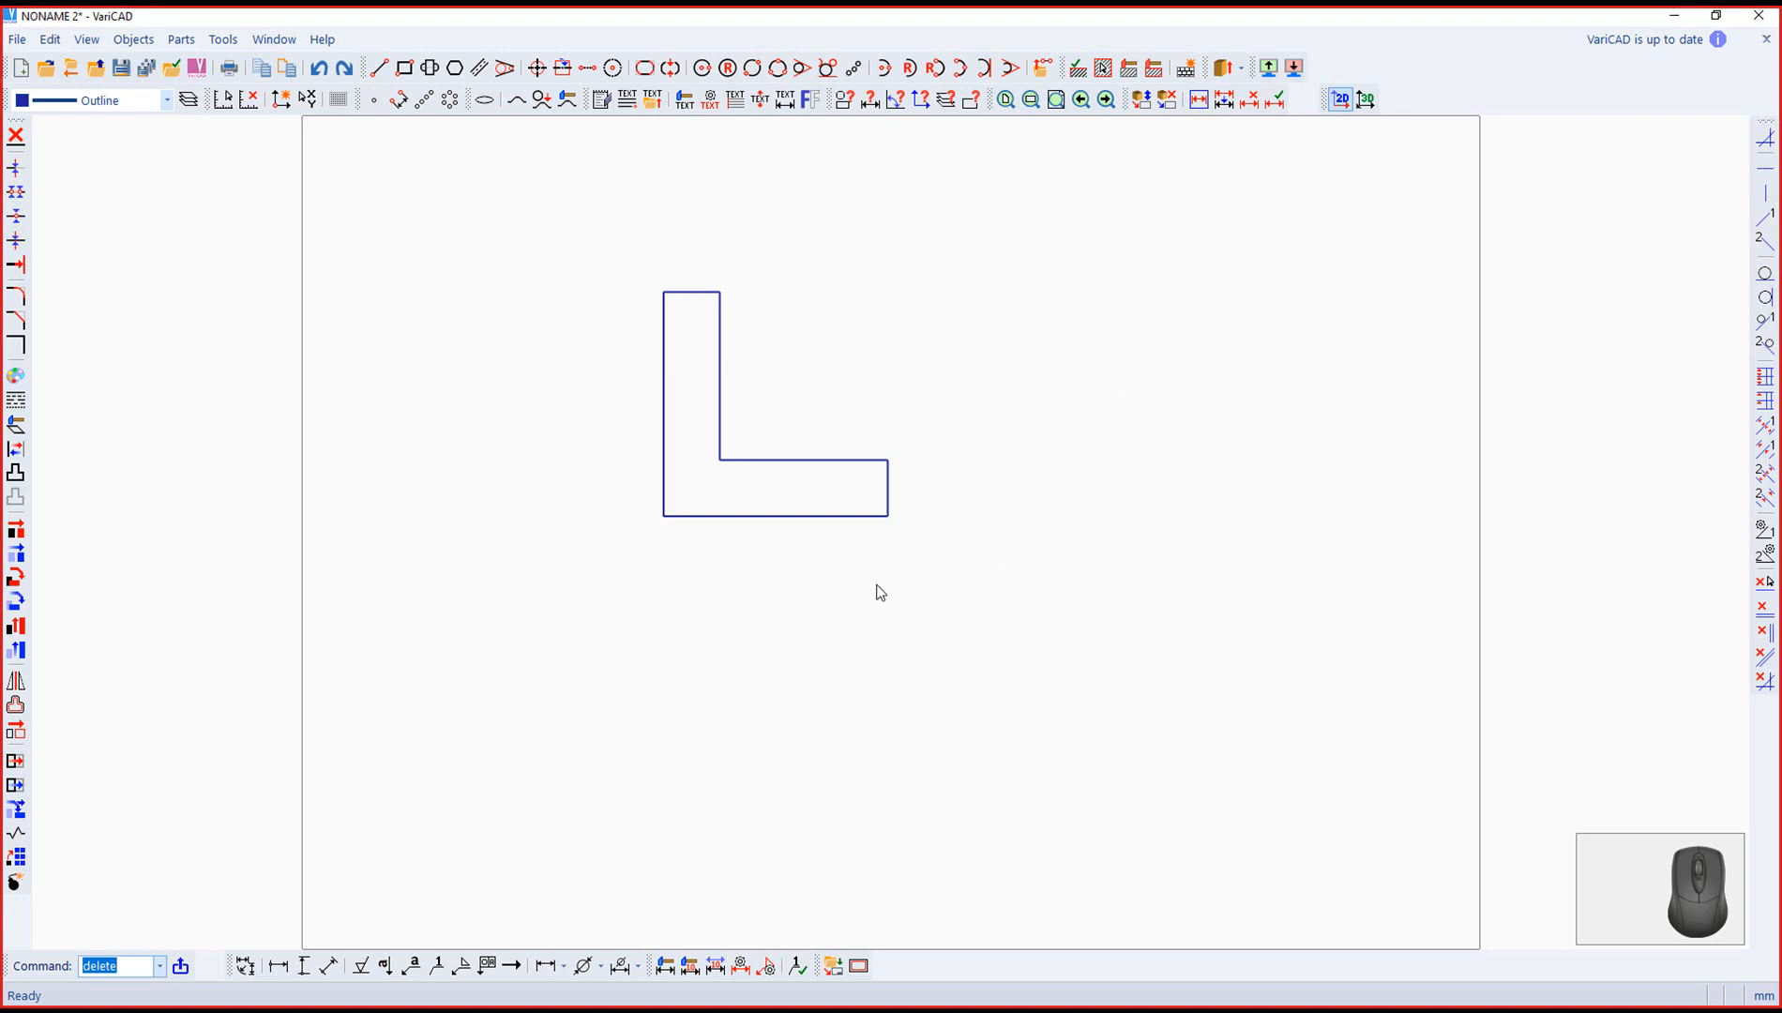
Step: Extrude the whole L profile to a height of 90, with the insertion point at its outer corner and the X axis along its 80 mm base edge
{"action": "left_click", "coordinate": [1242, 72]}
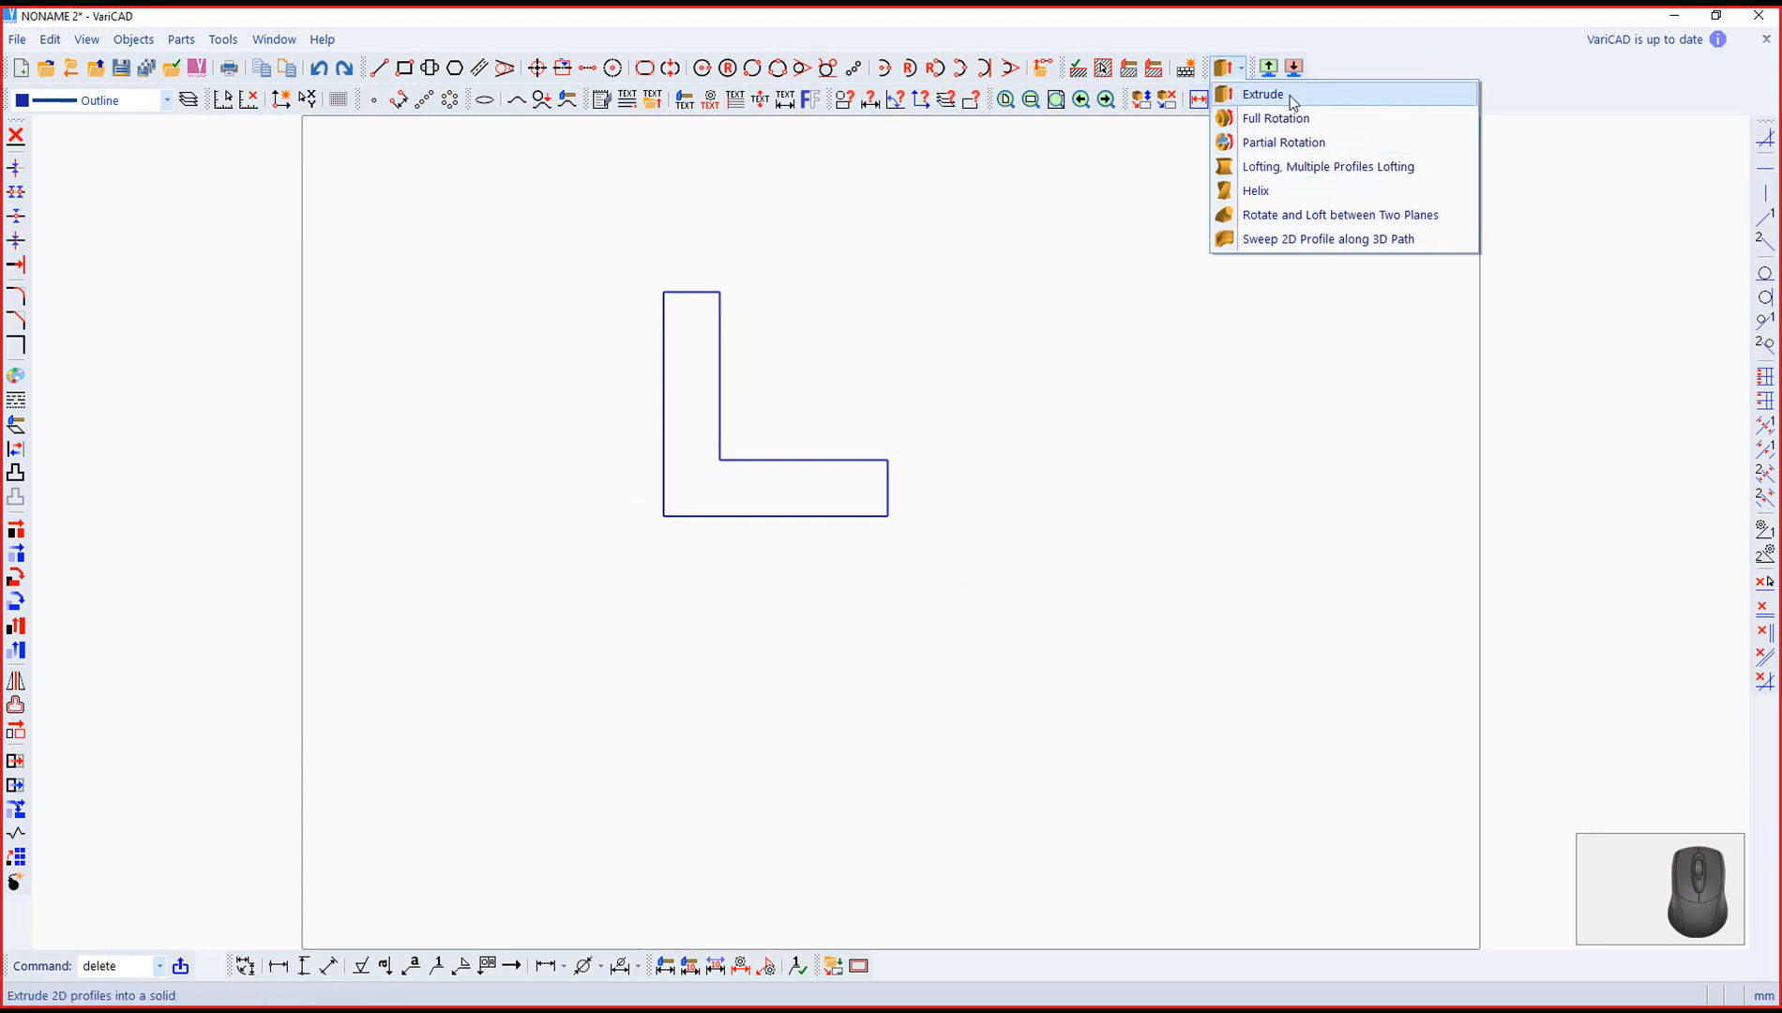
{"action": "left_click", "coordinate": [1264, 94]}
{"action": "left_click_drag", "start_coordinate": [1295, 23], "coordinate": [1305, 176]}
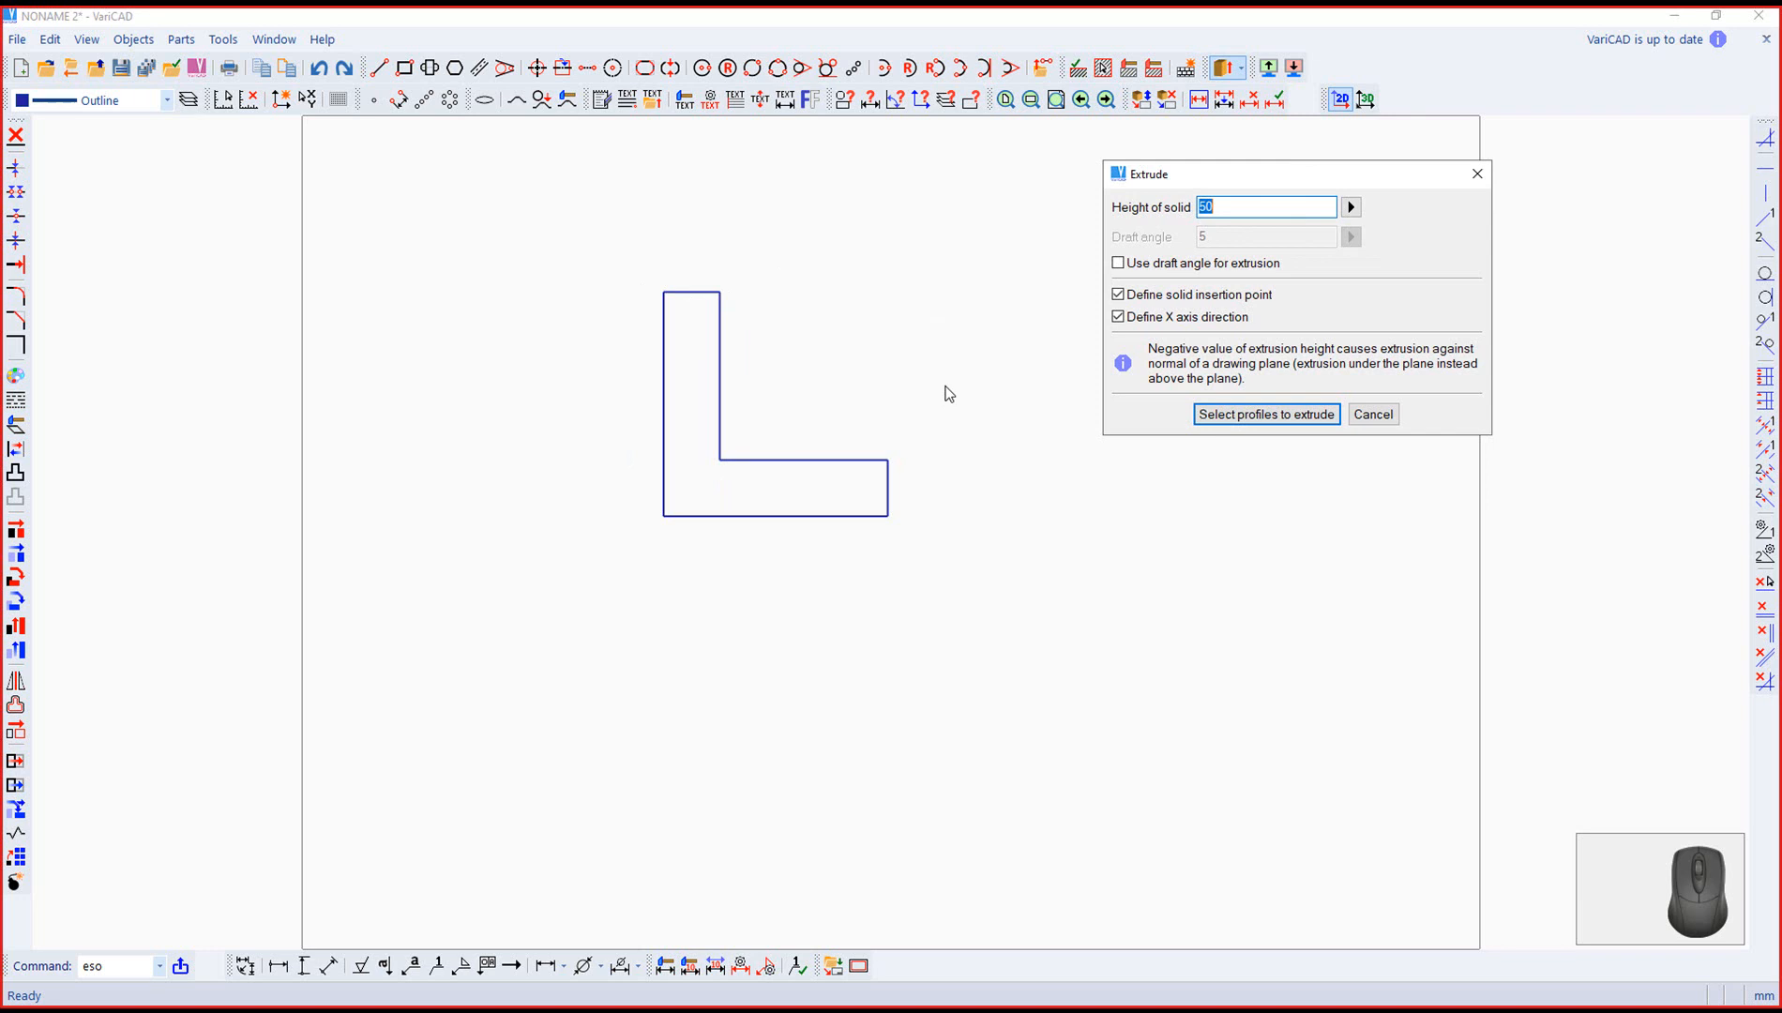
{"action": "type", "text": "90"}
{"action": "left_click", "coordinate": [1254, 414]}
{"action": "left_click_drag", "start_coordinate": [580, 242], "coordinate": [1069, 597]}
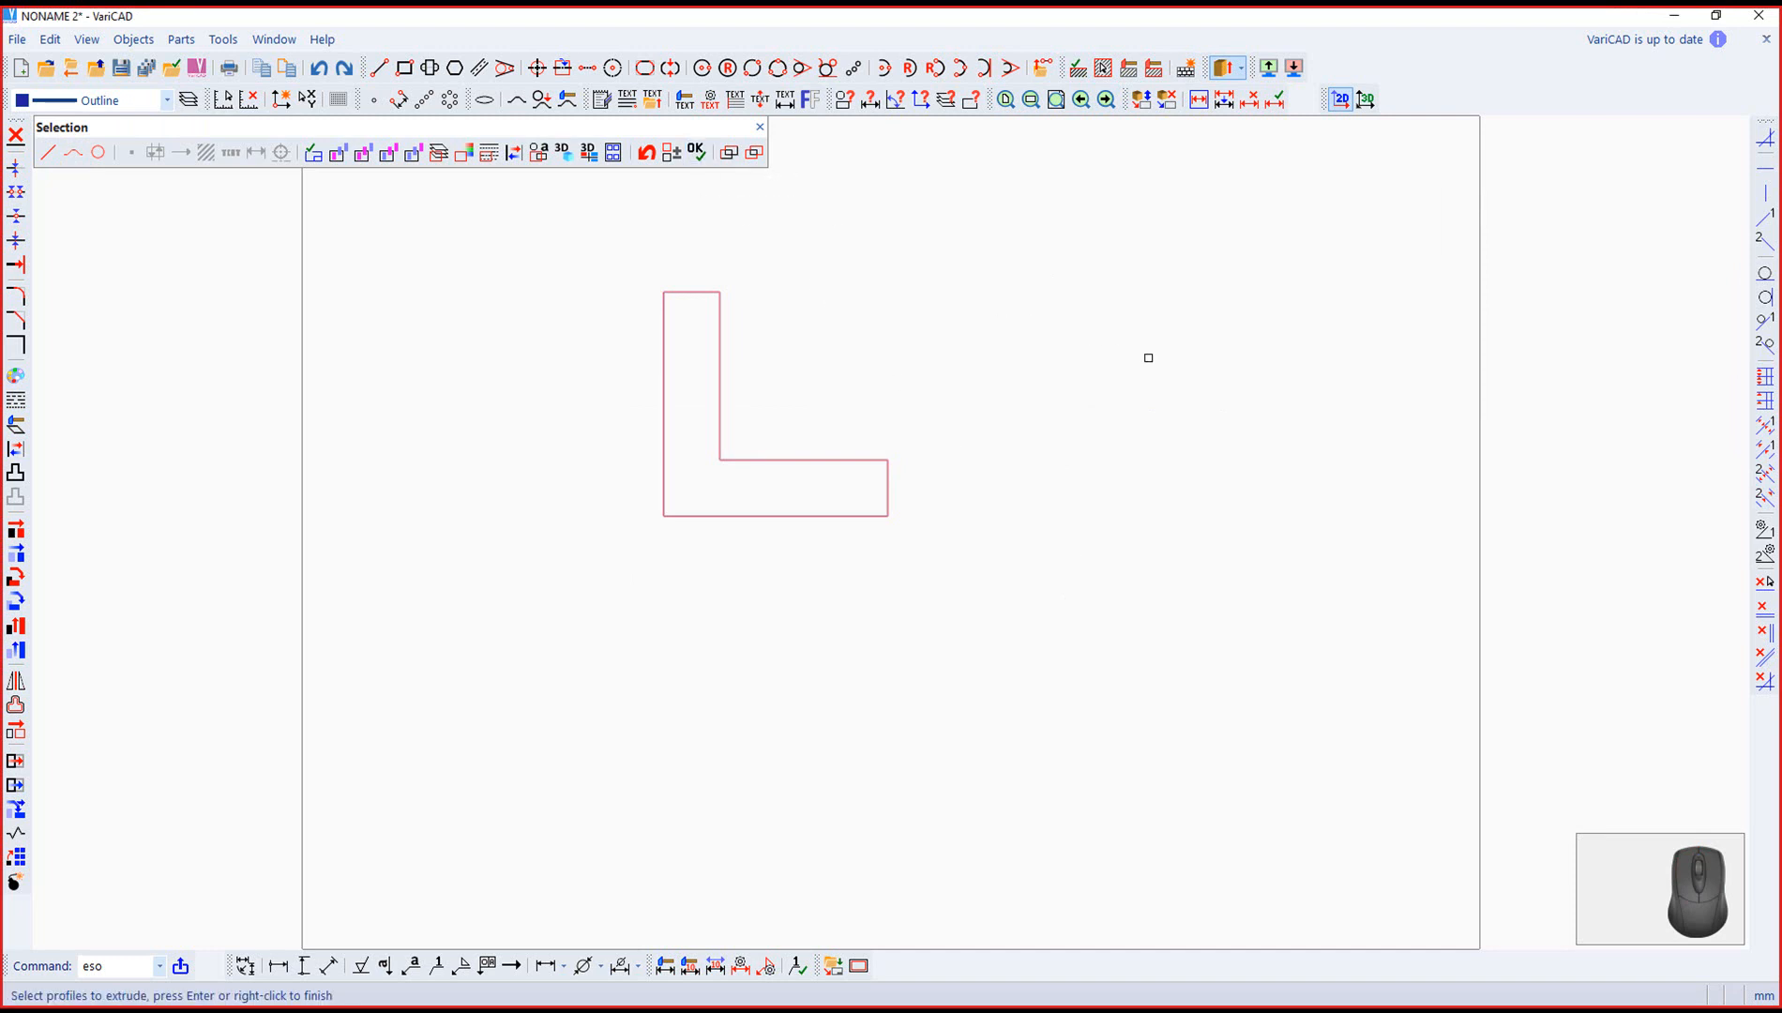
{"action": "right_click", "coordinate": [1148, 357]}
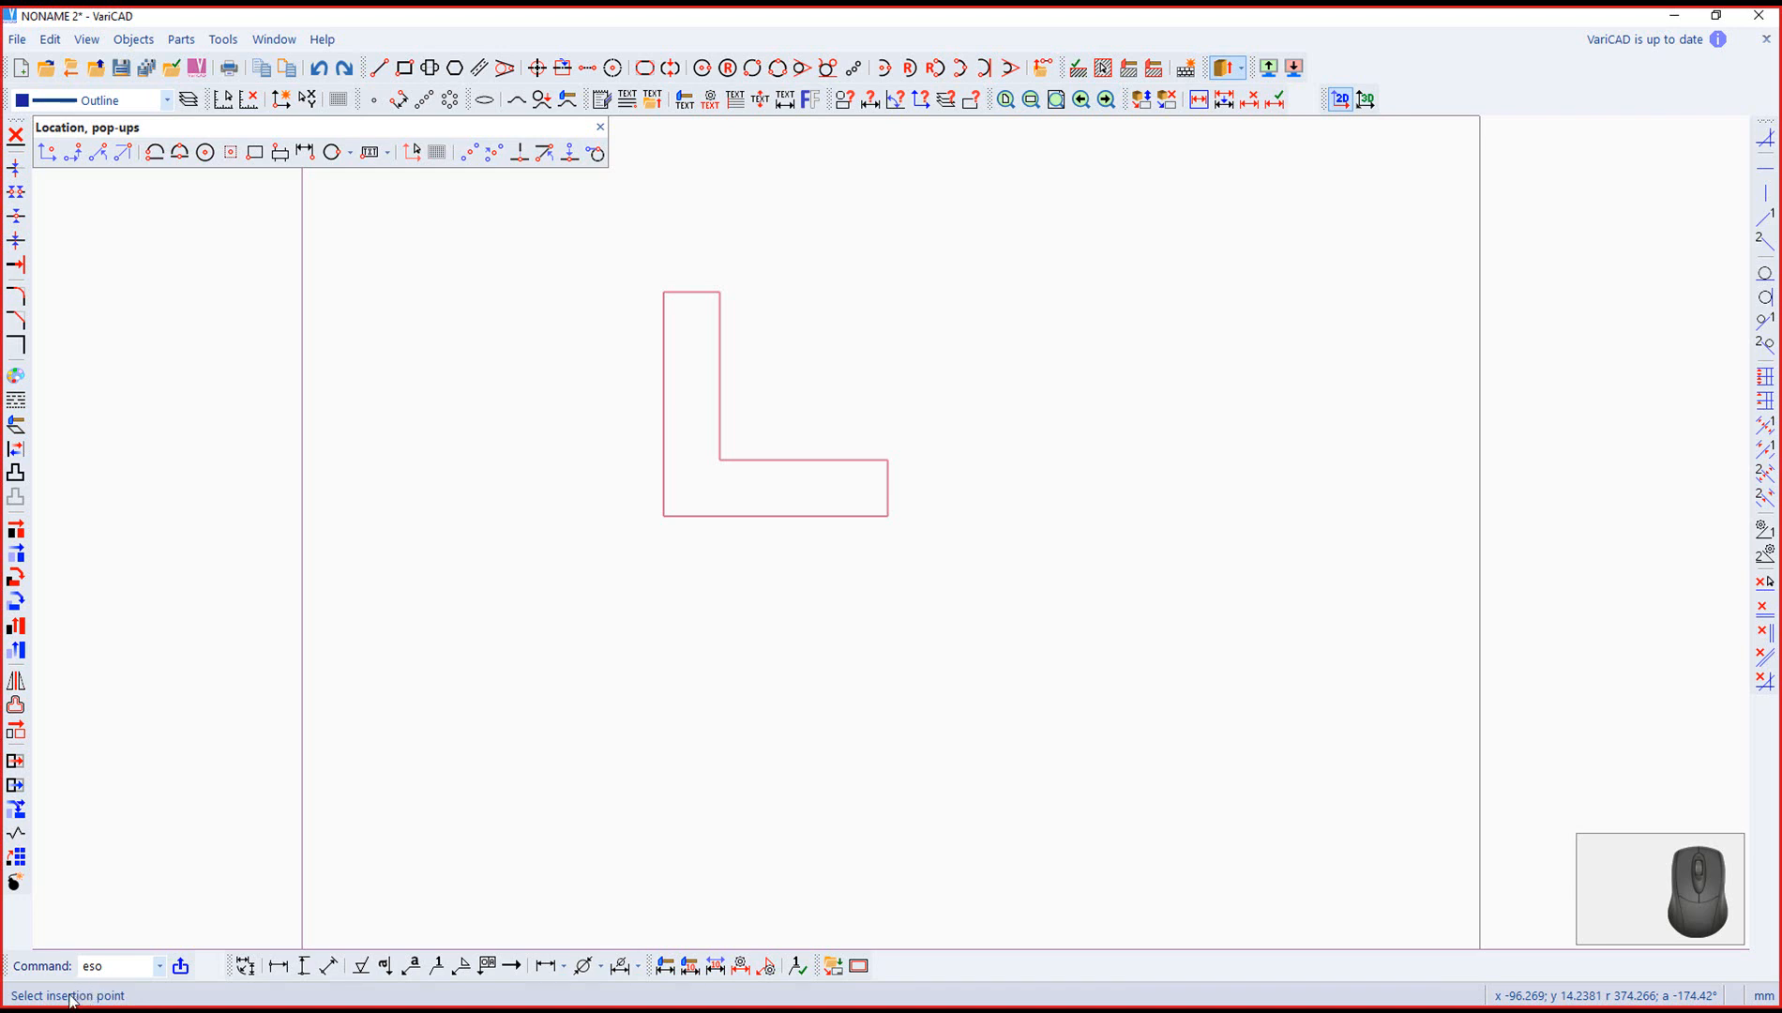
{"action": "left_click", "coordinate": [664, 517]}
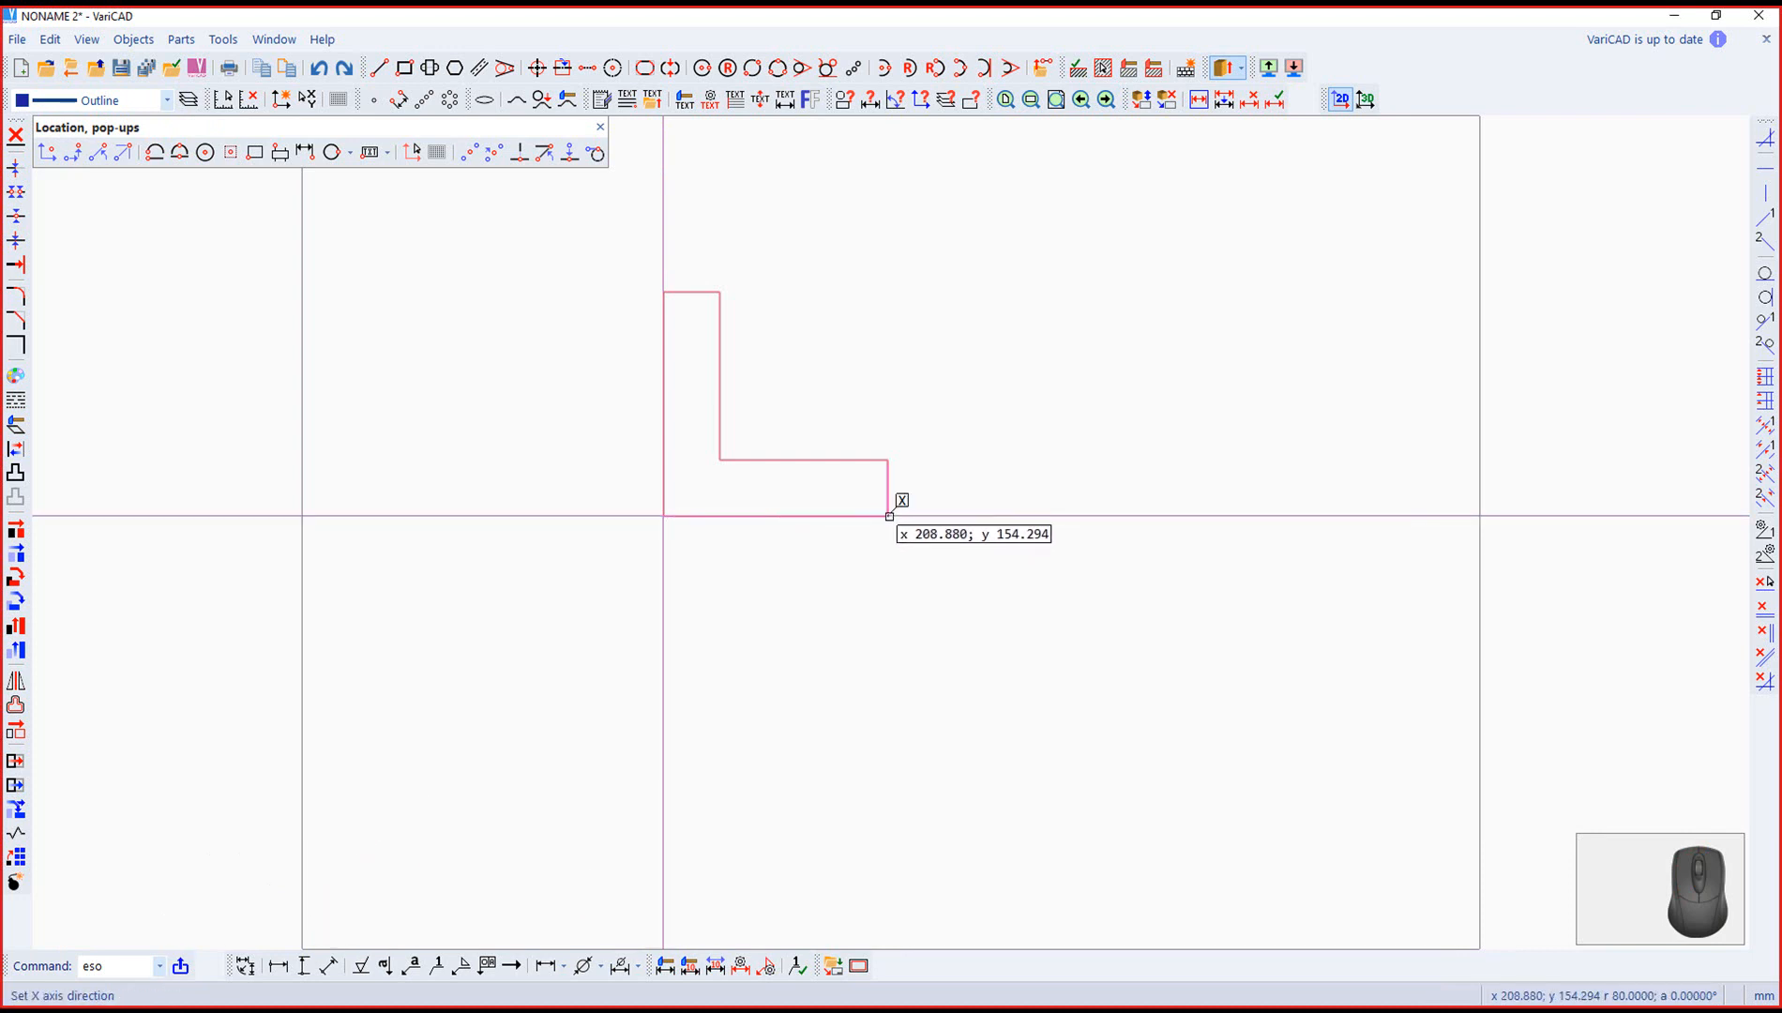
{"action": "left_click", "coordinate": [888, 514]}
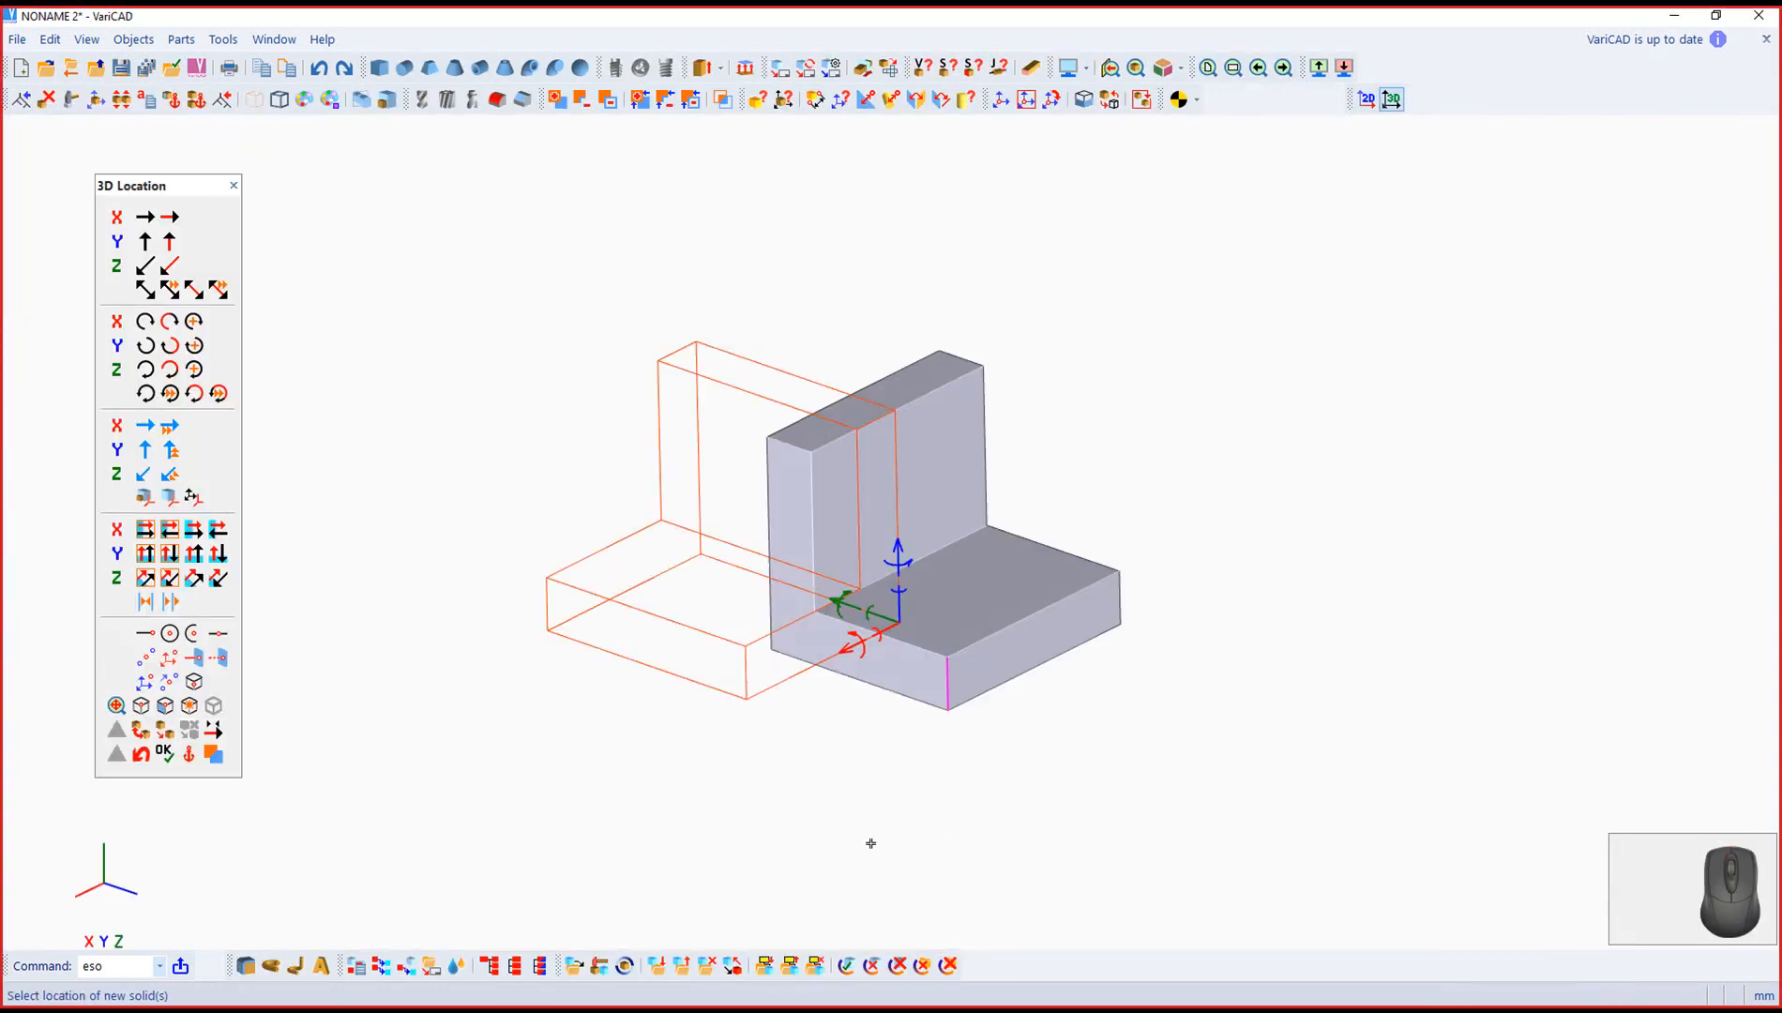
Step: Move the new extruded solid about 146 mm along its Z axis, clear of the existing L-shaped body, and insert it there
{"action": "scroll", "coordinate": [879, 791], "scroll_direction": "down", "scroll_amount": 3}
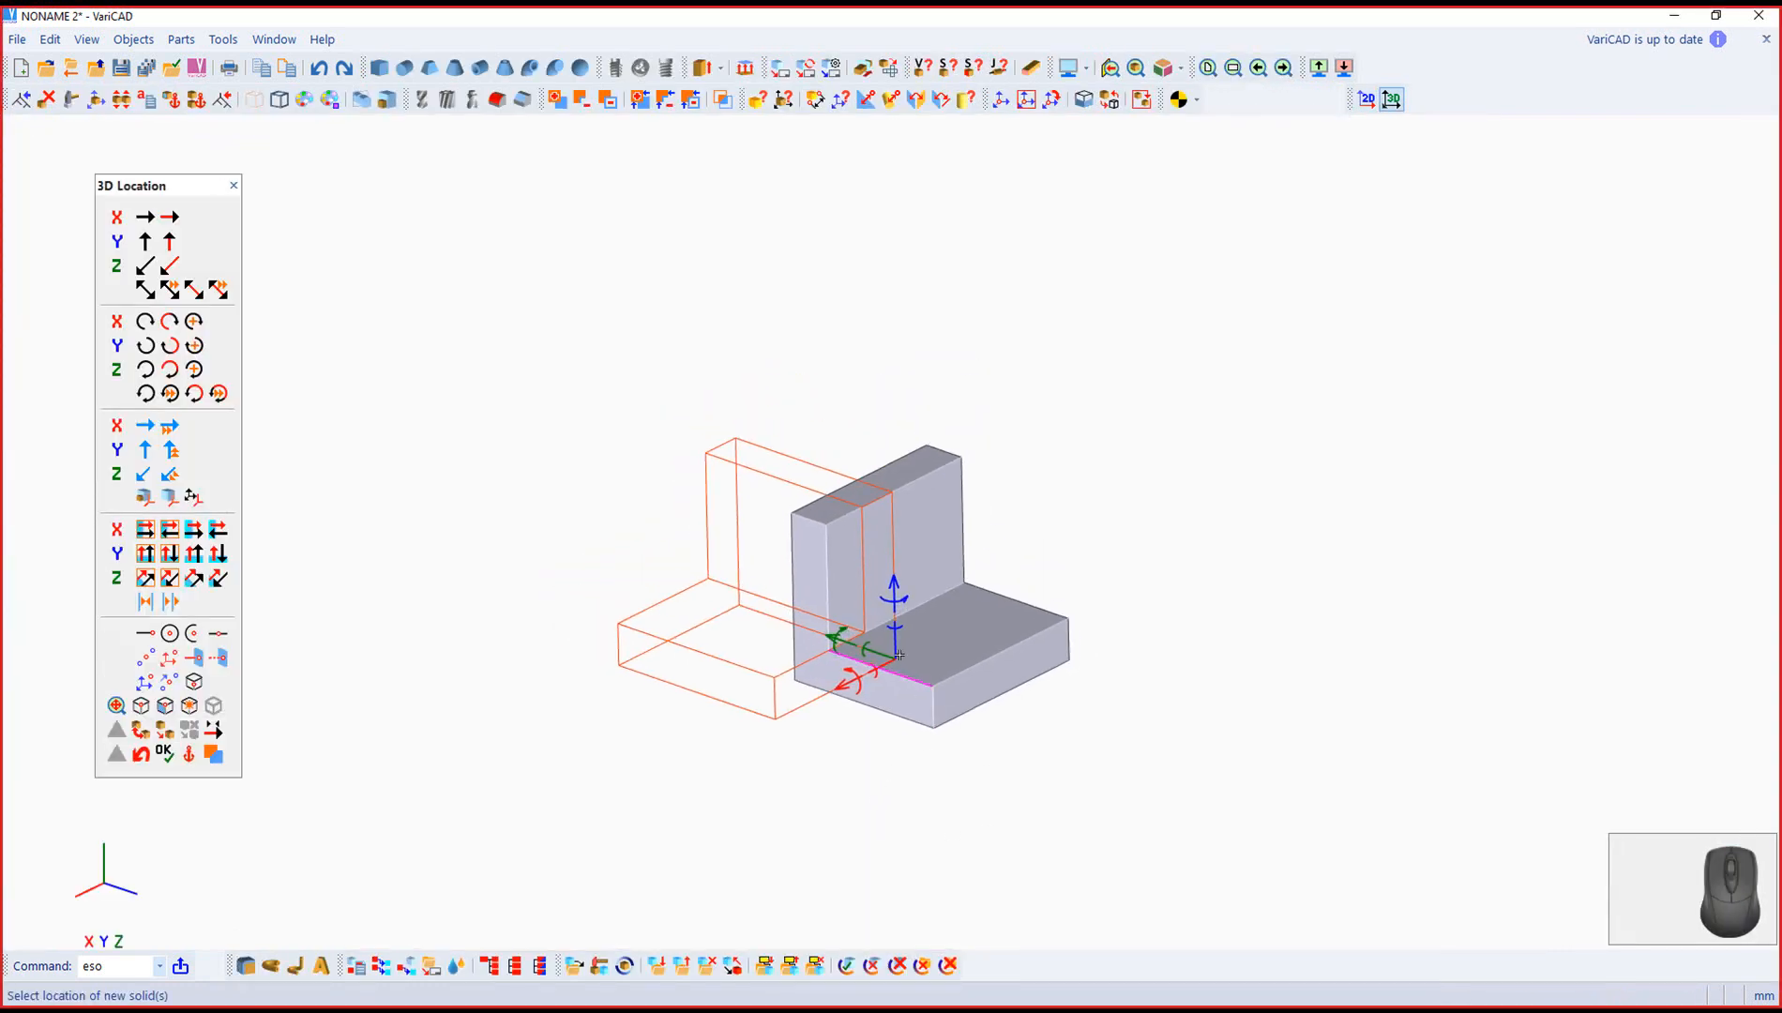
{"action": "left_click_drag", "start_coordinate": [872, 647], "coordinate": [751, 596]}
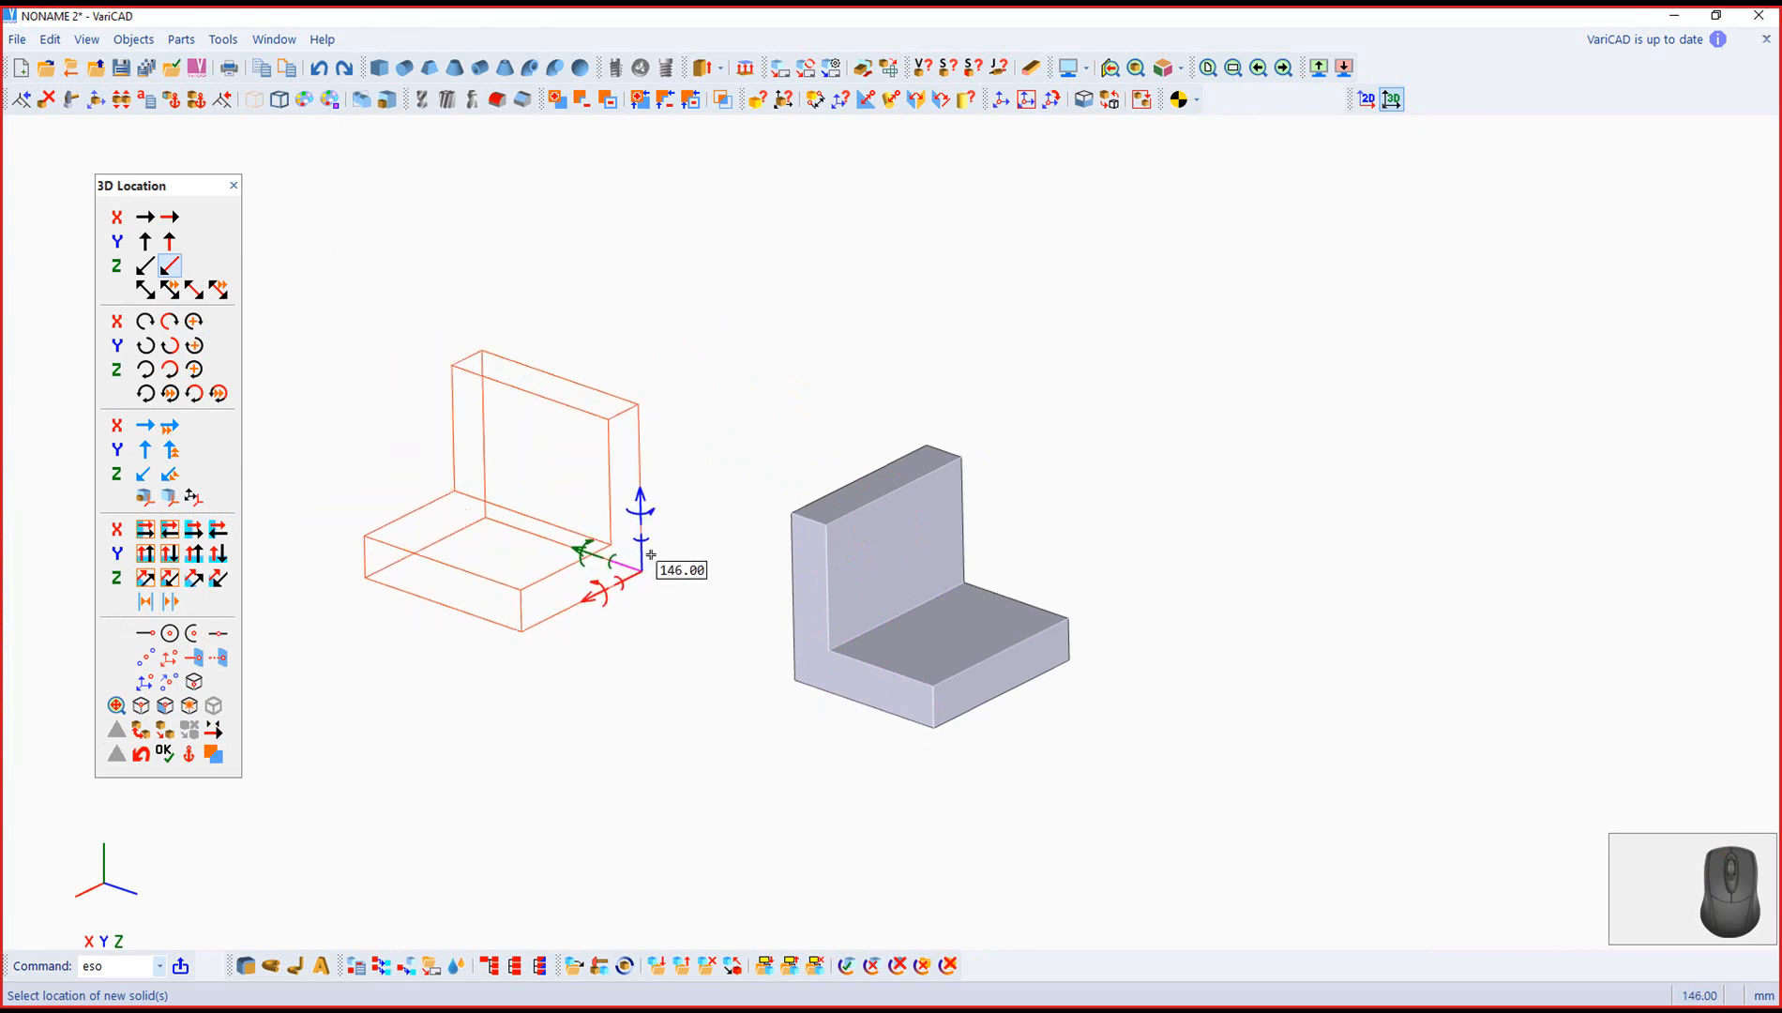
{"action": "left_click", "coordinate": [640, 547]}
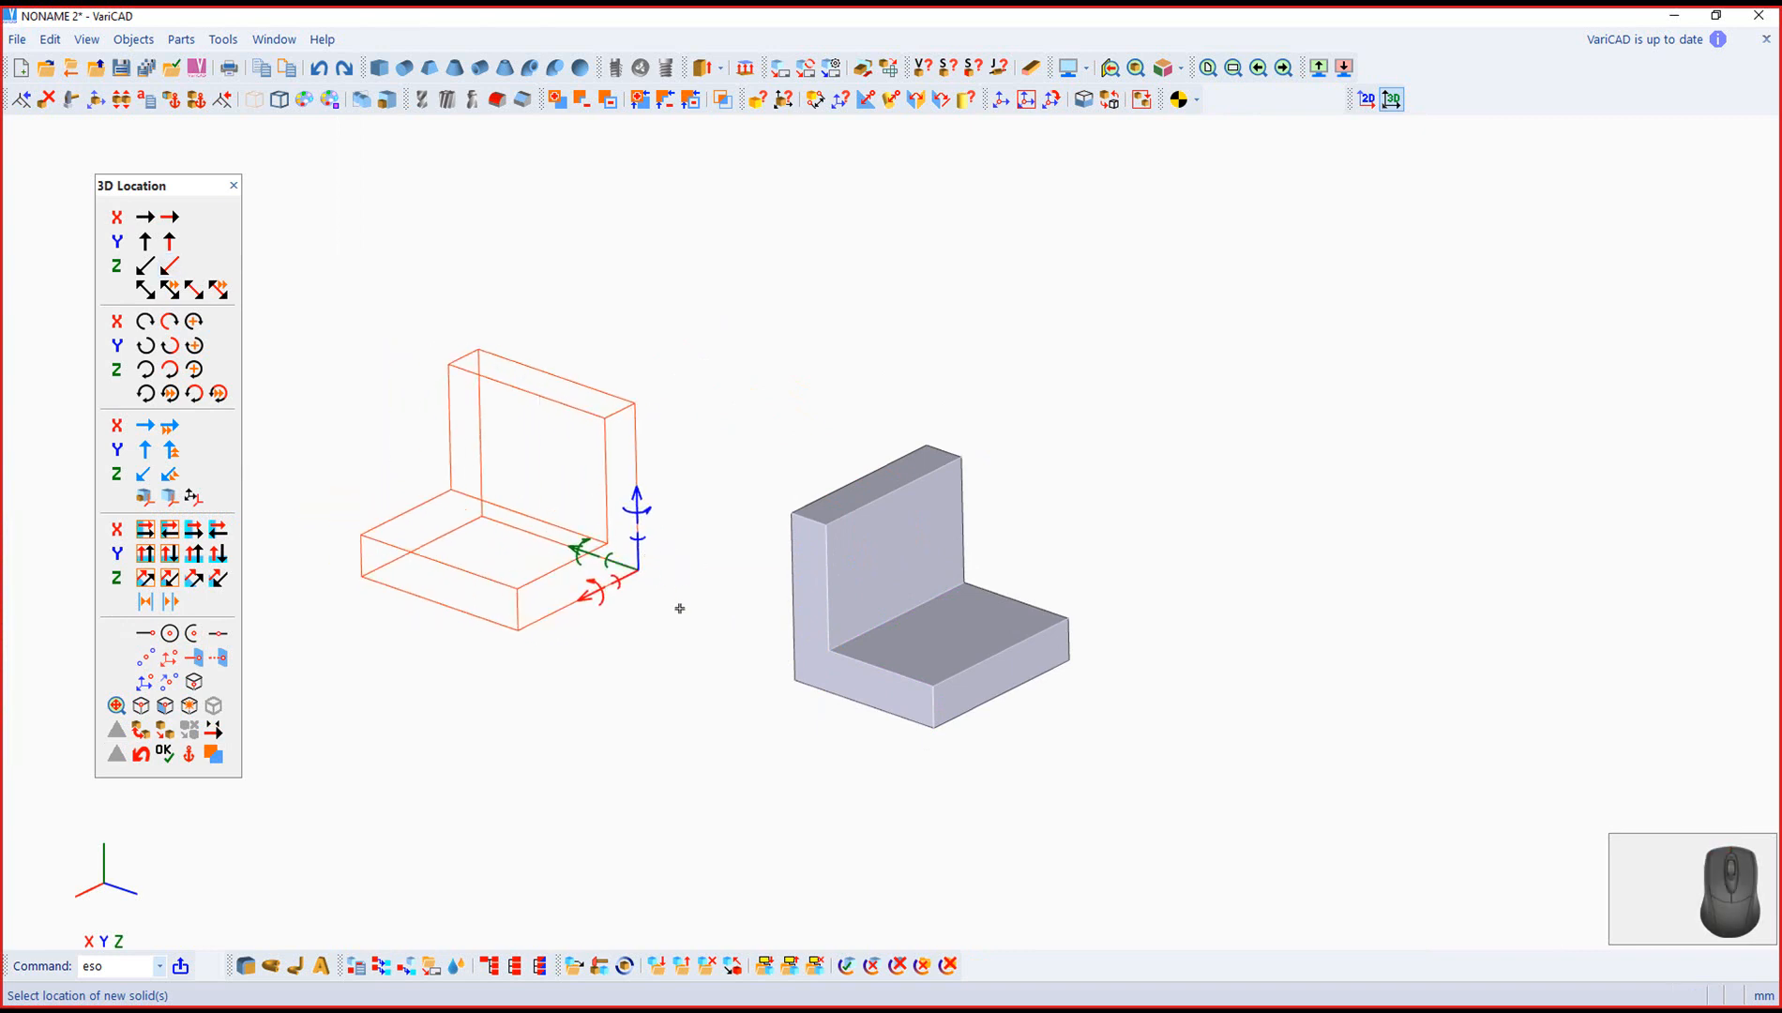
{"action": "left_click", "coordinate": [164, 753]}
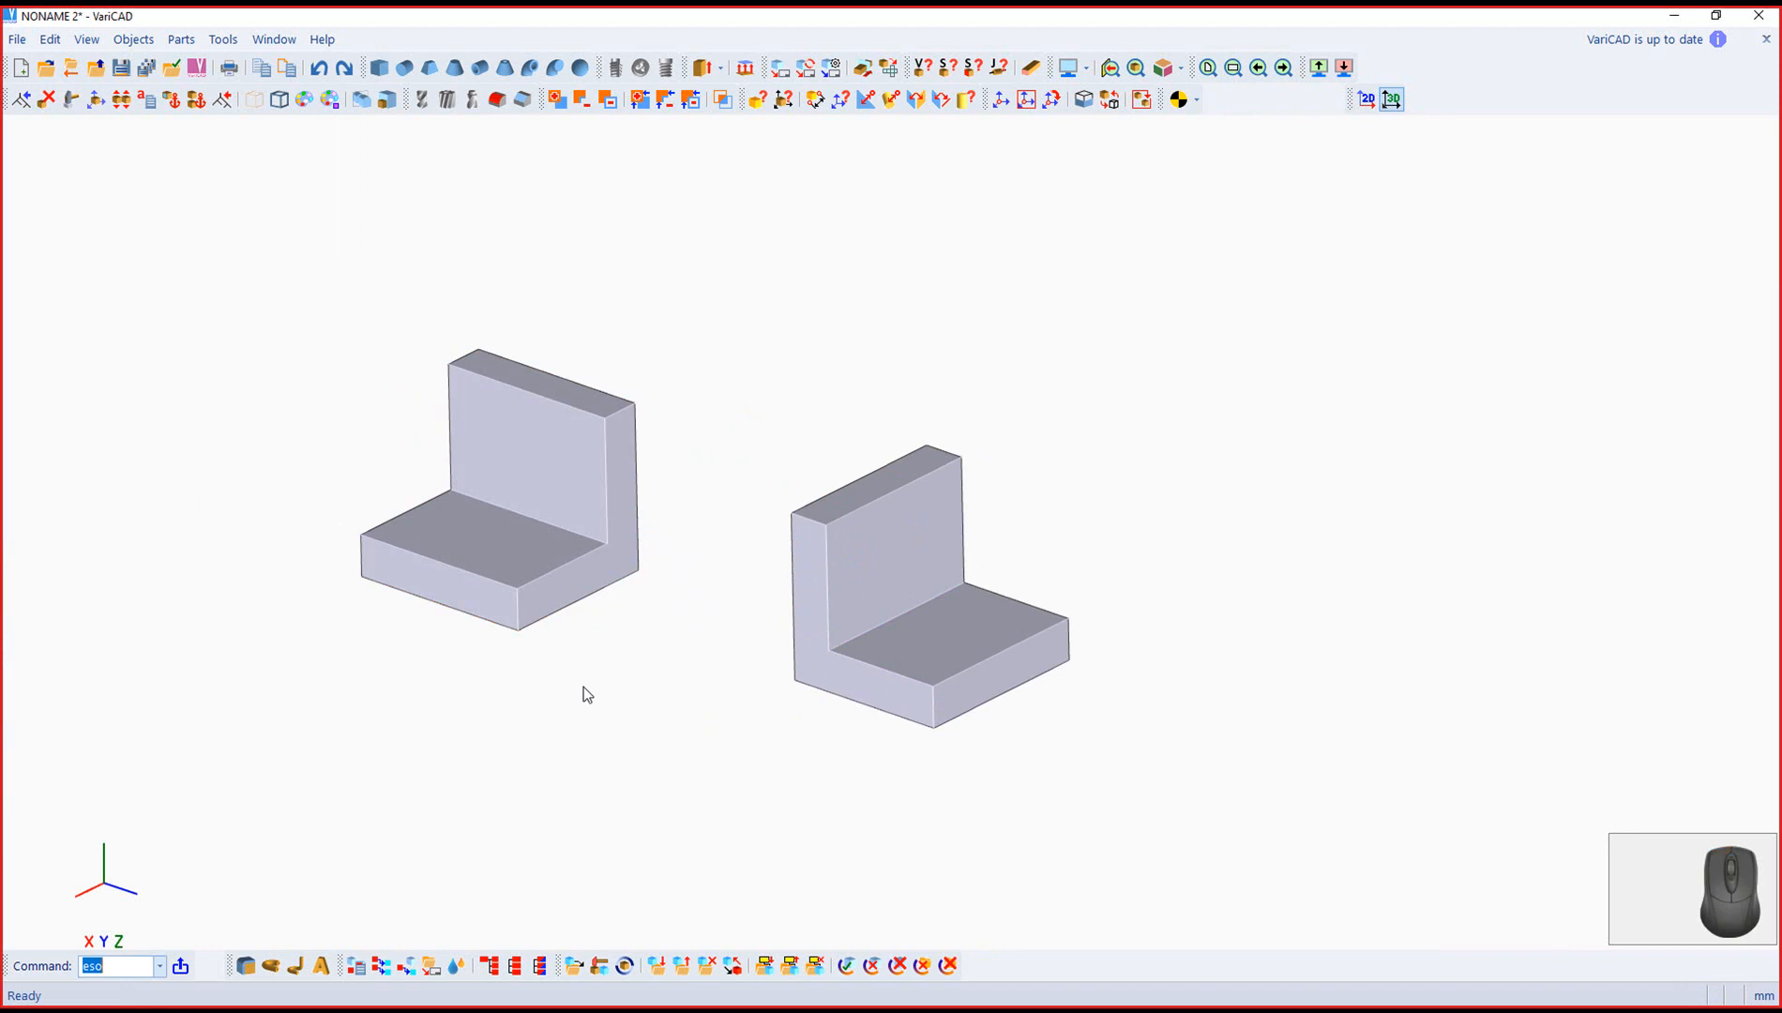
{"action": "key", "text": "Escape"}
Step: Change the colour of the left L-shaped solid to green, colour 3, and close the colour command
{"action": "left_click", "coordinate": [494, 457]}
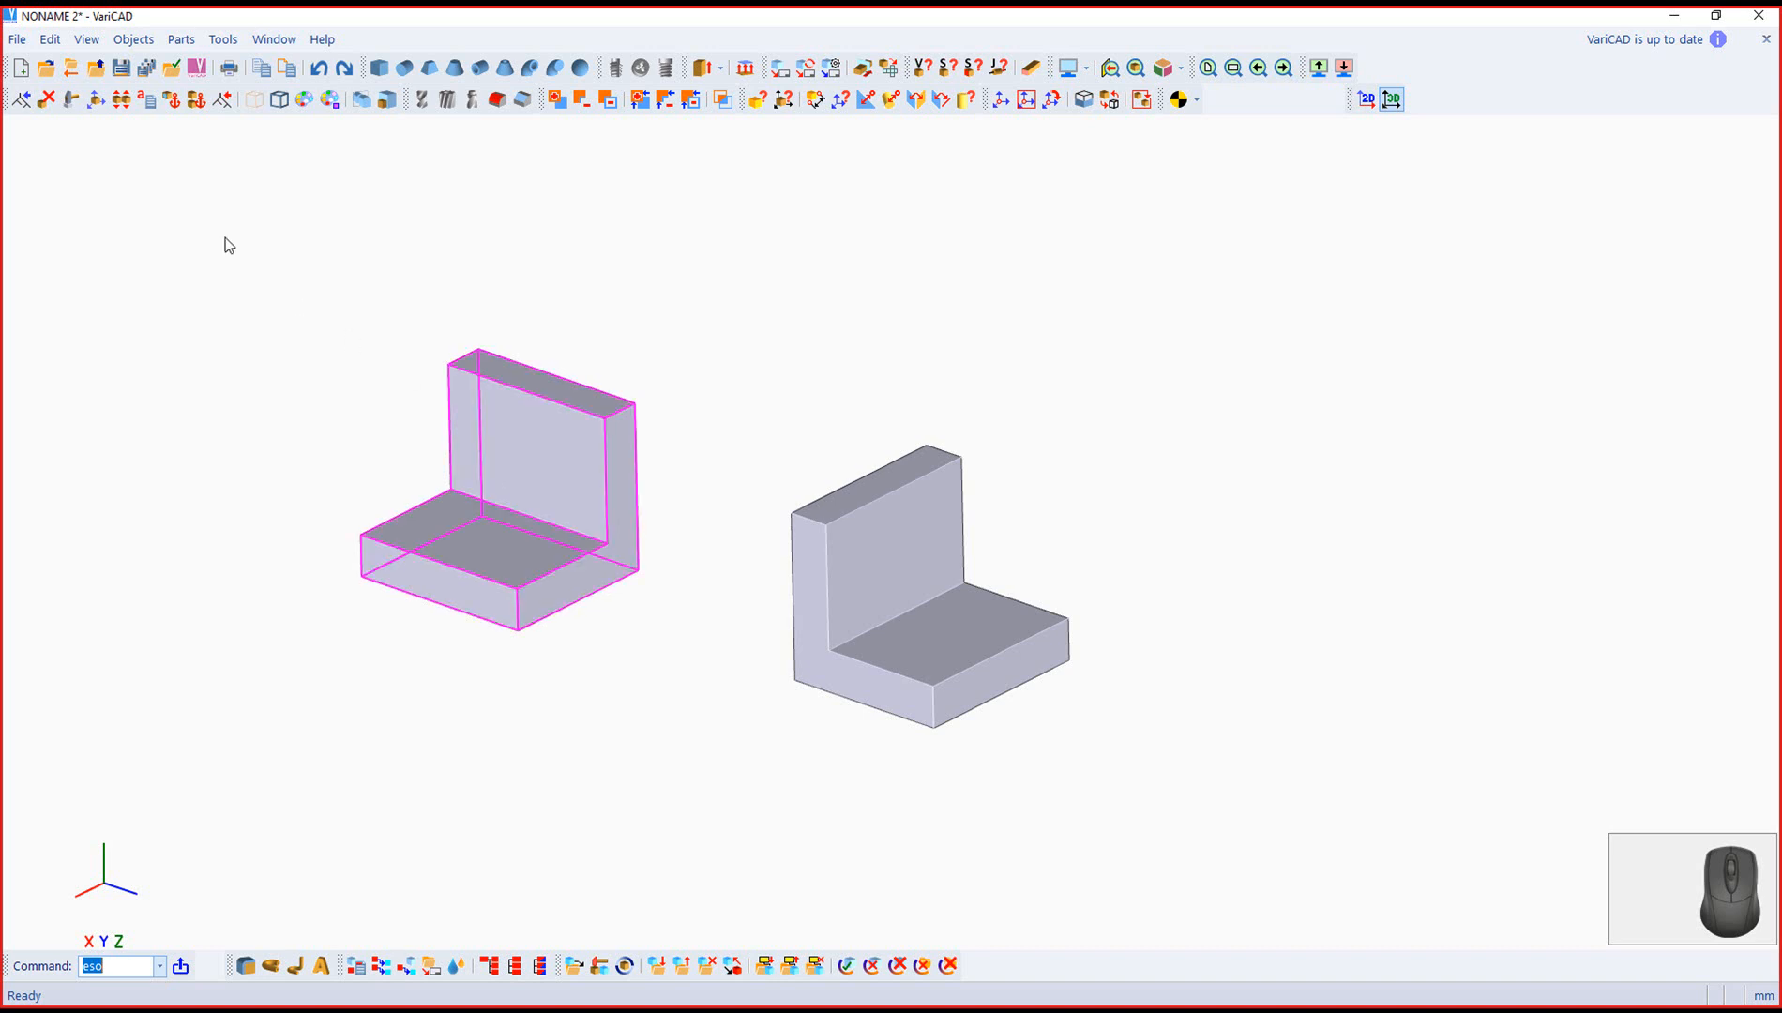
{"action": "left_click", "coordinate": [52, 42]}
{"action": "left_click", "coordinate": [153, 459]}
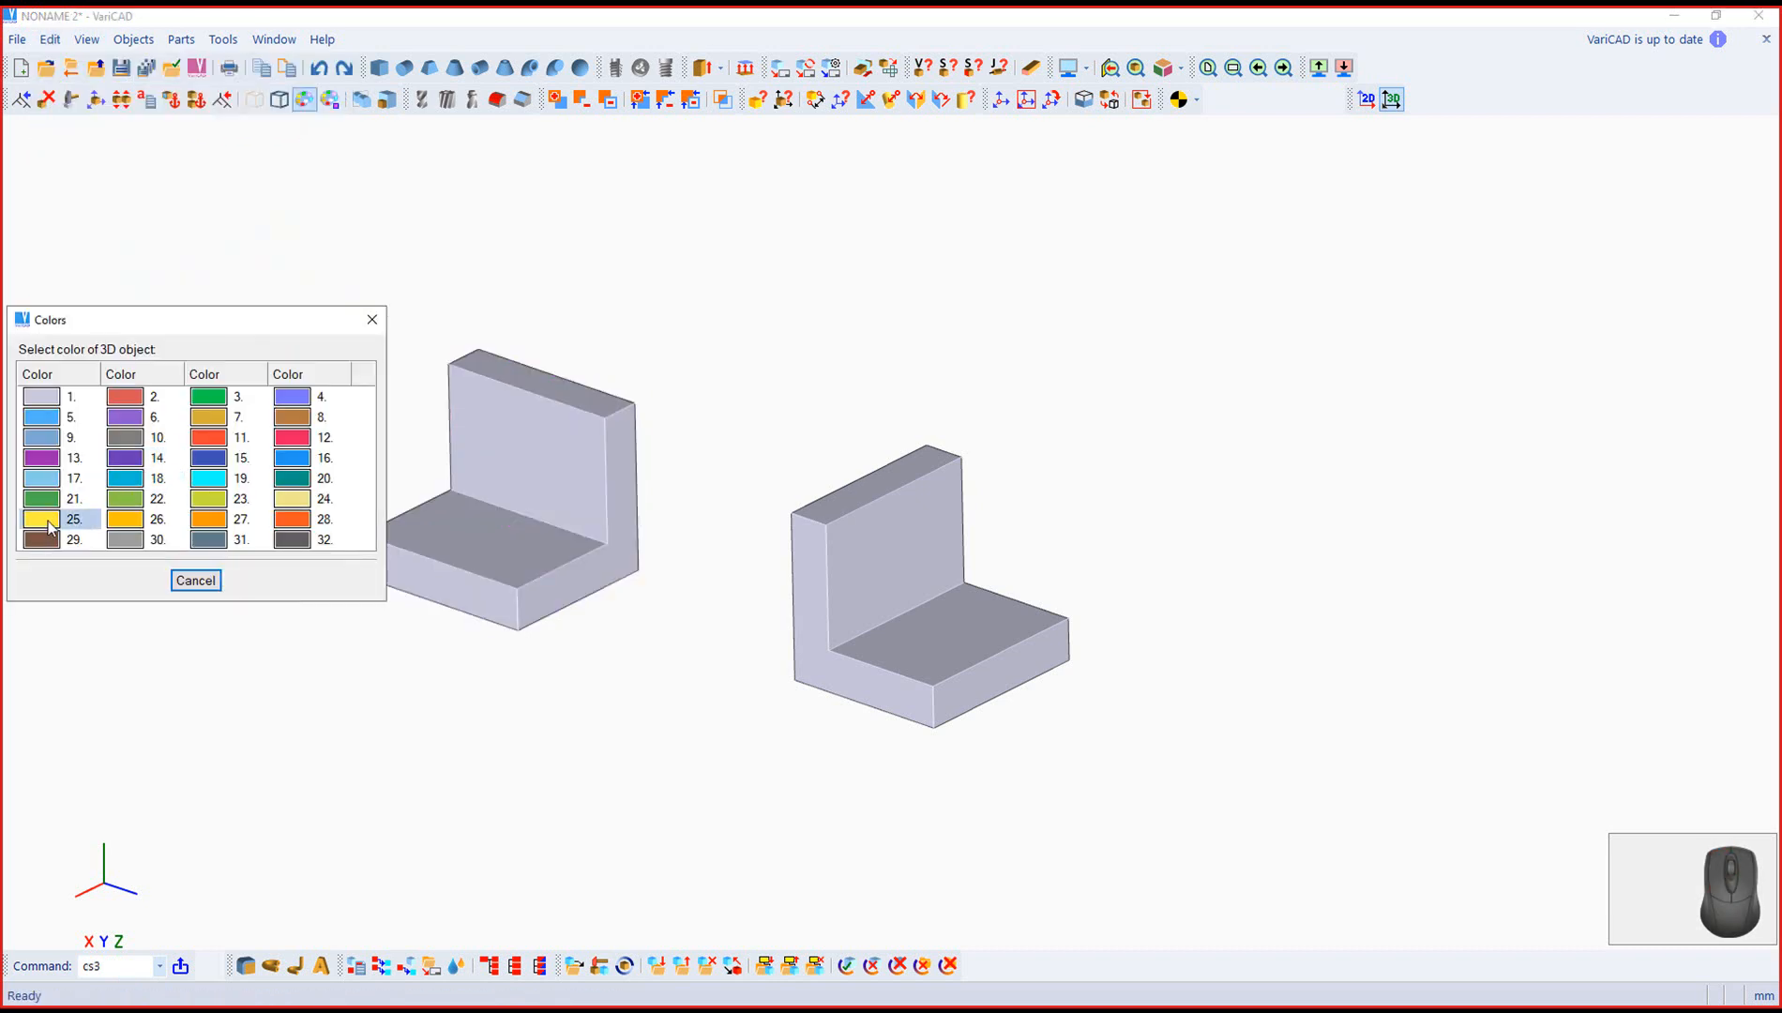
{"action": "left_click", "coordinate": [211, 397]}
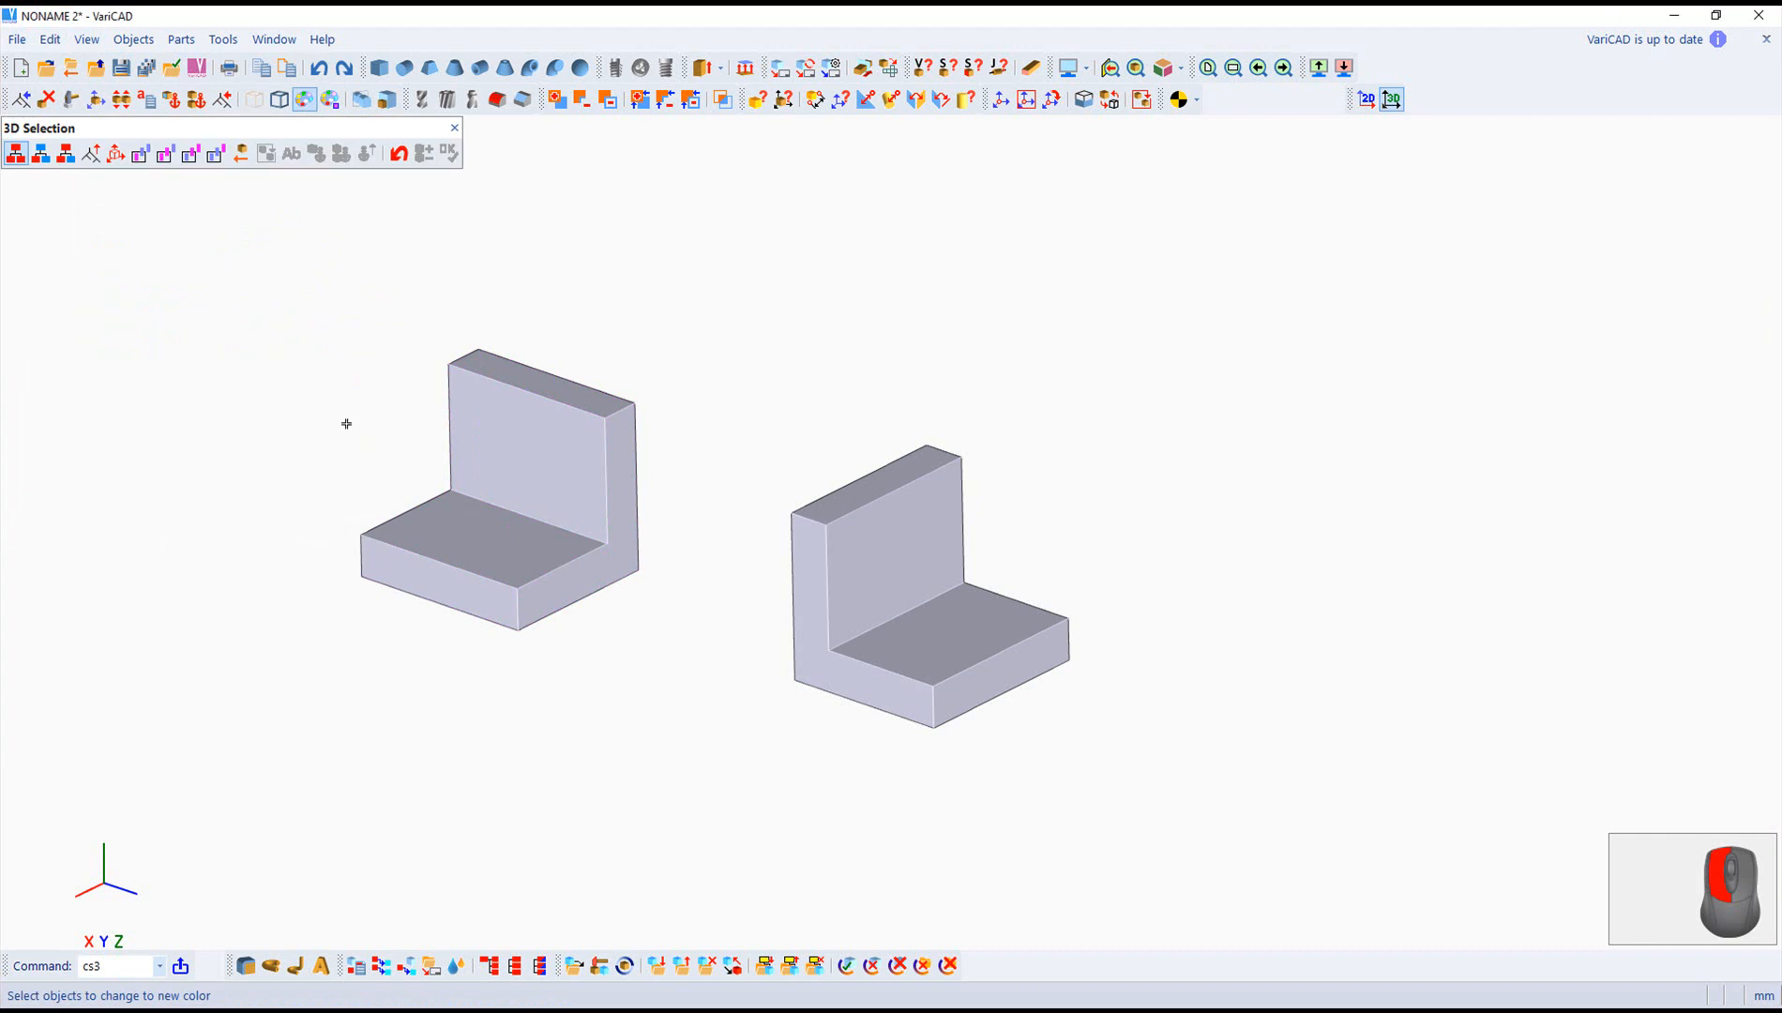
{"action": "left_click", "coordinate": [550, 477]}
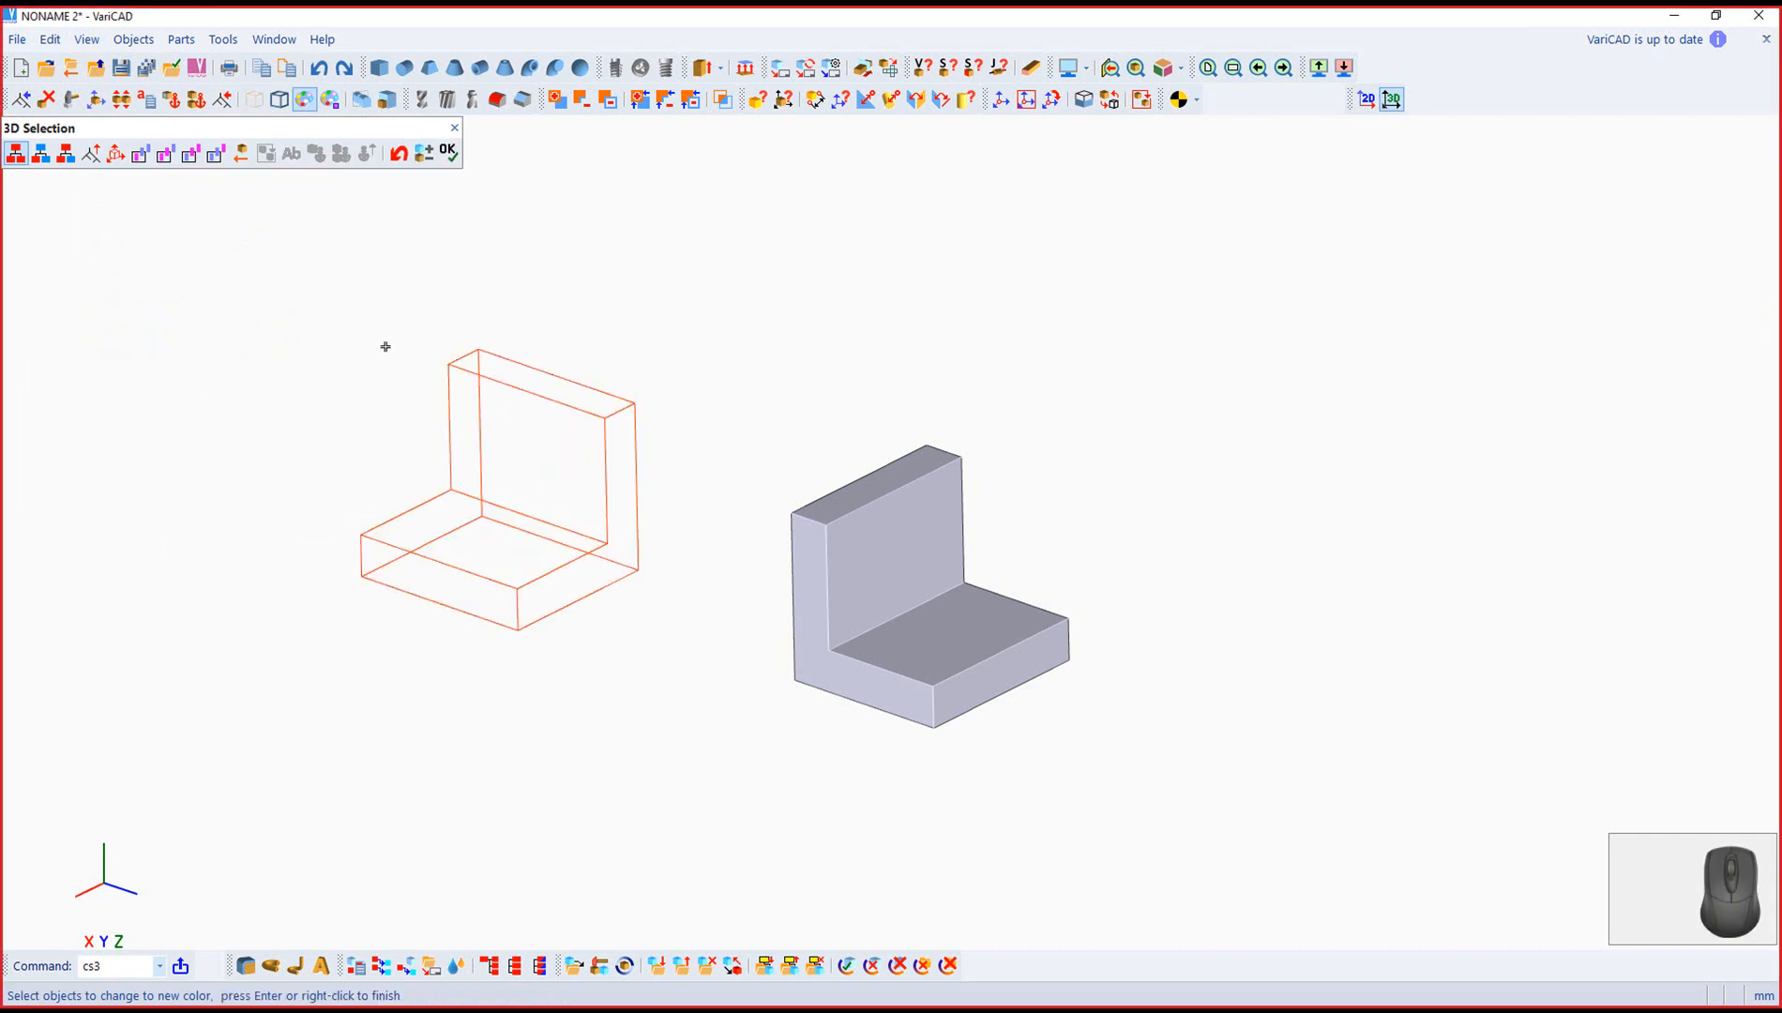
{"action": "right_click", "coordinate": [359, 268]}
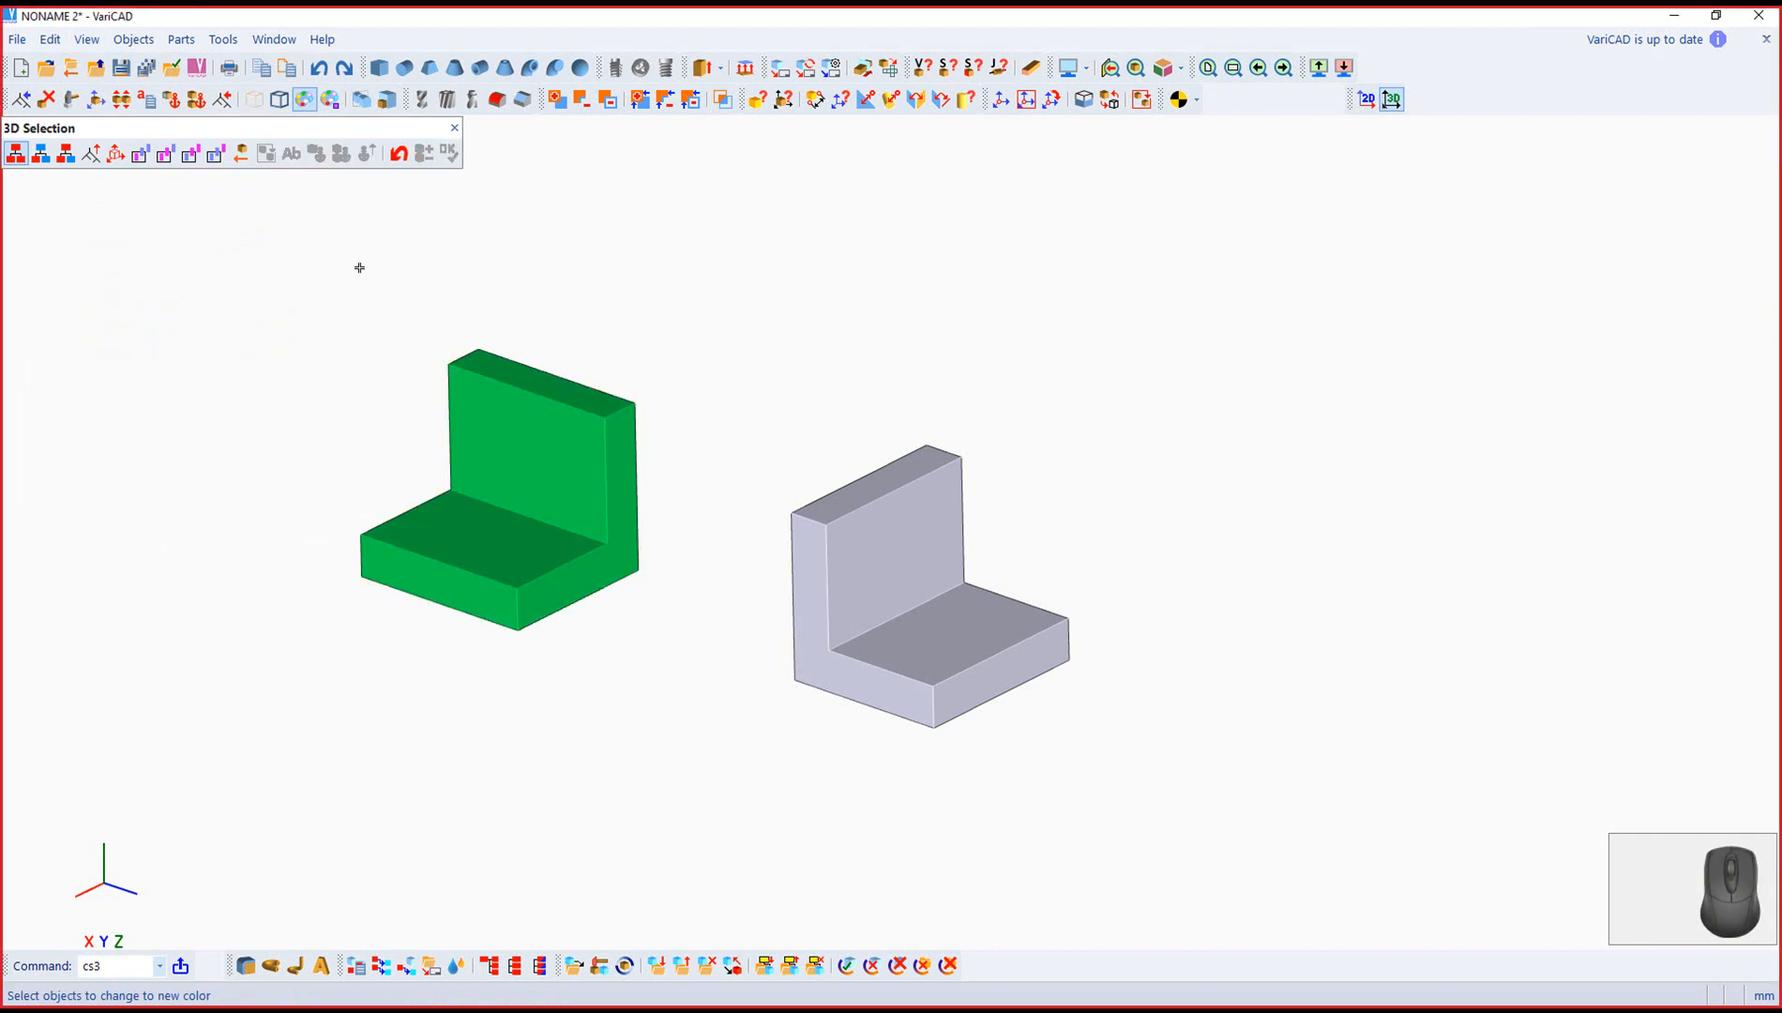
{"action": "left_click", "coordinate": [455, 127]}
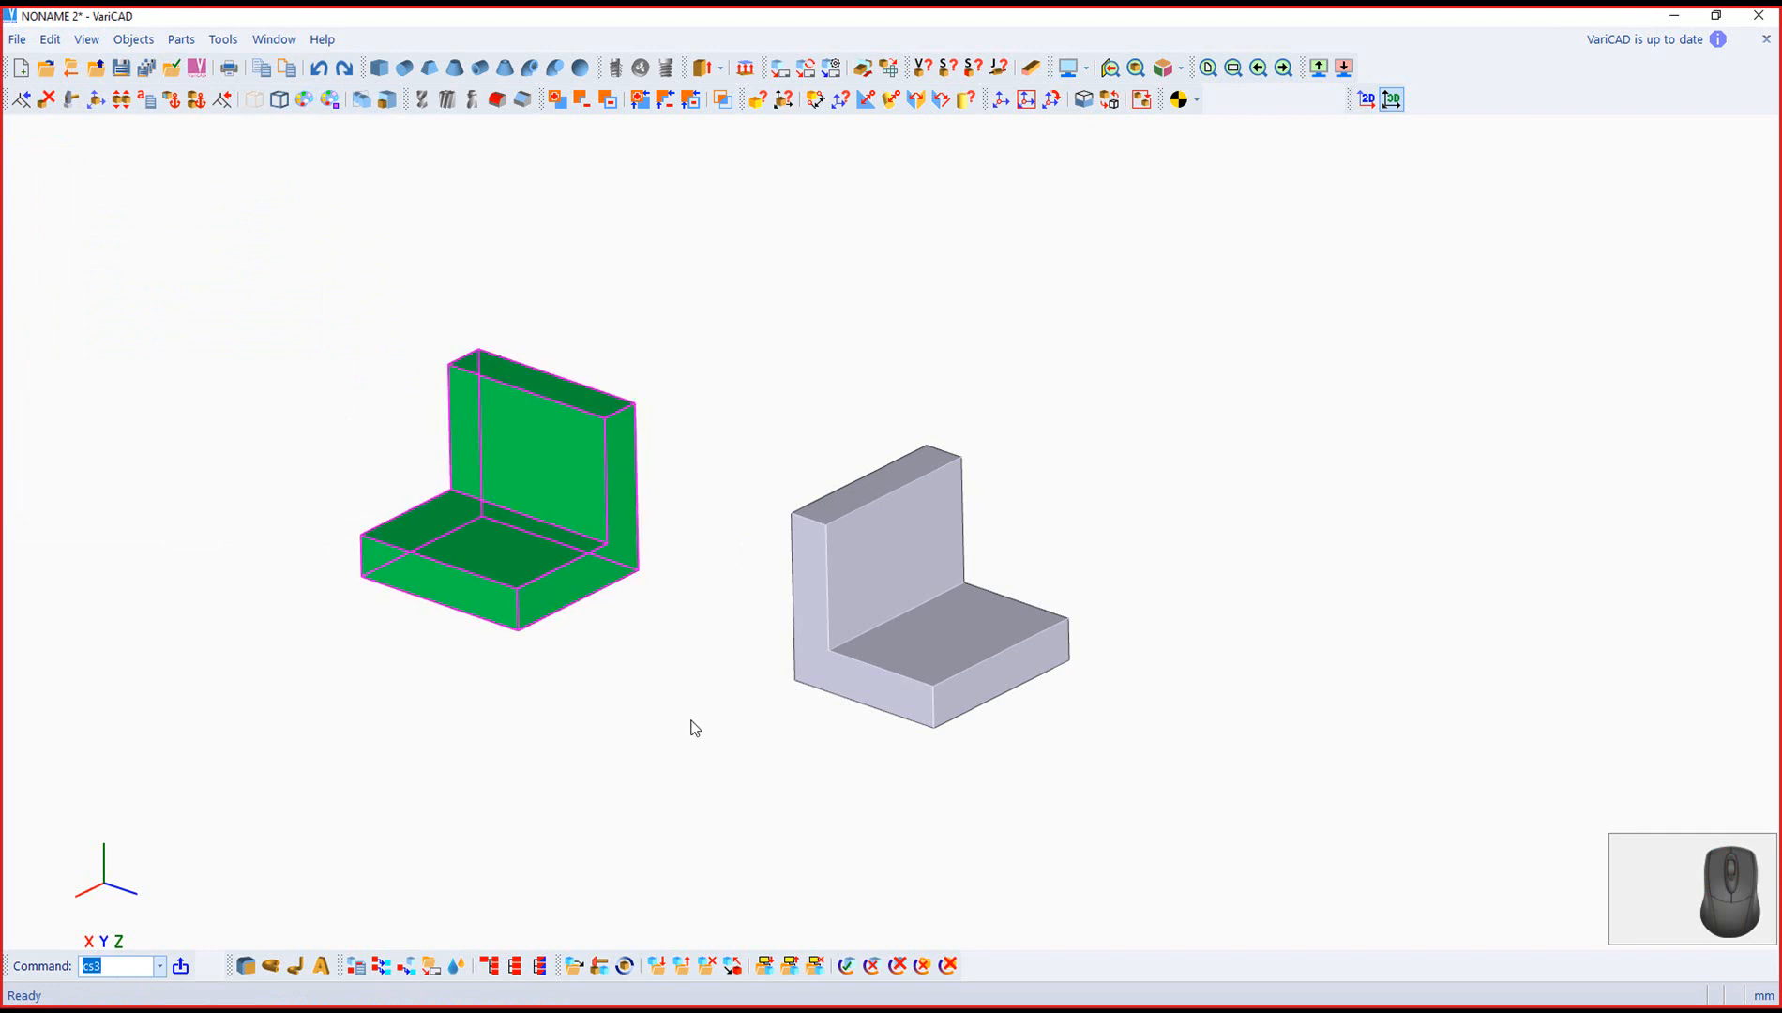
{"action": "right_click_drag", "start_coordinate": [696, 727], "coordinate": [1220, 797]}
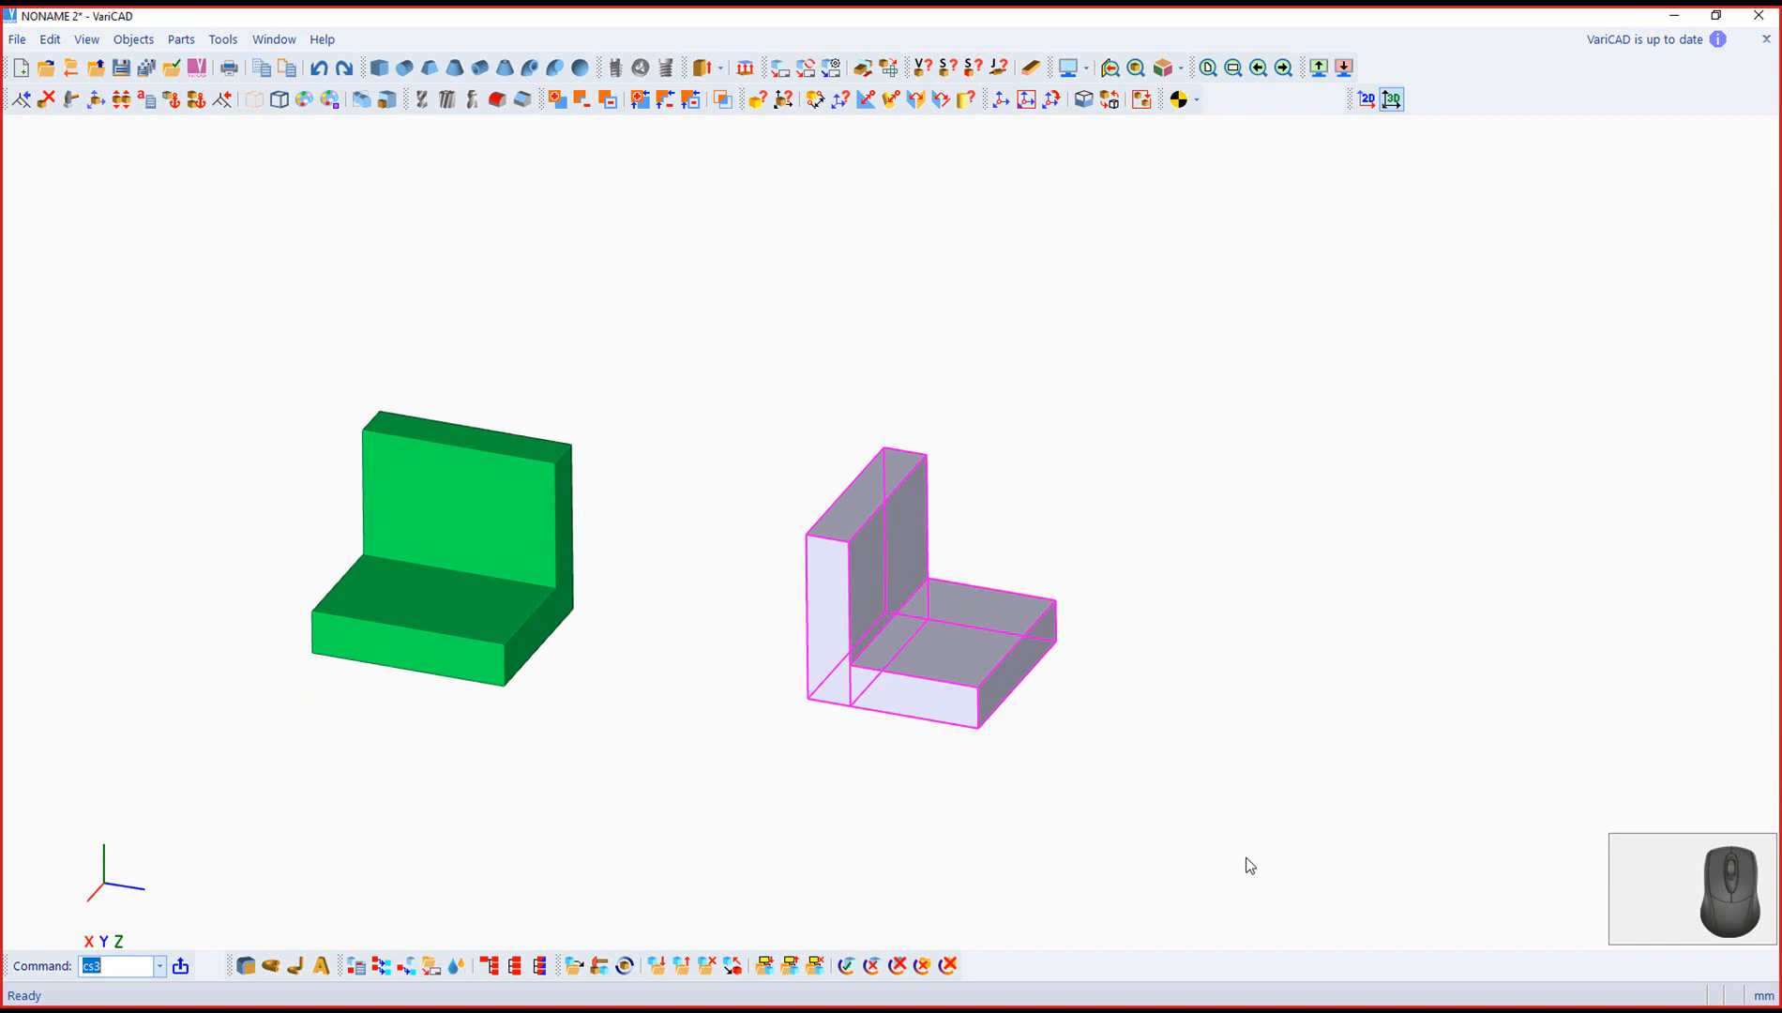
{"action": "scroll", "coordinate": [1181, 689], "scroll_direction": "down", "scroll_amount": 1}
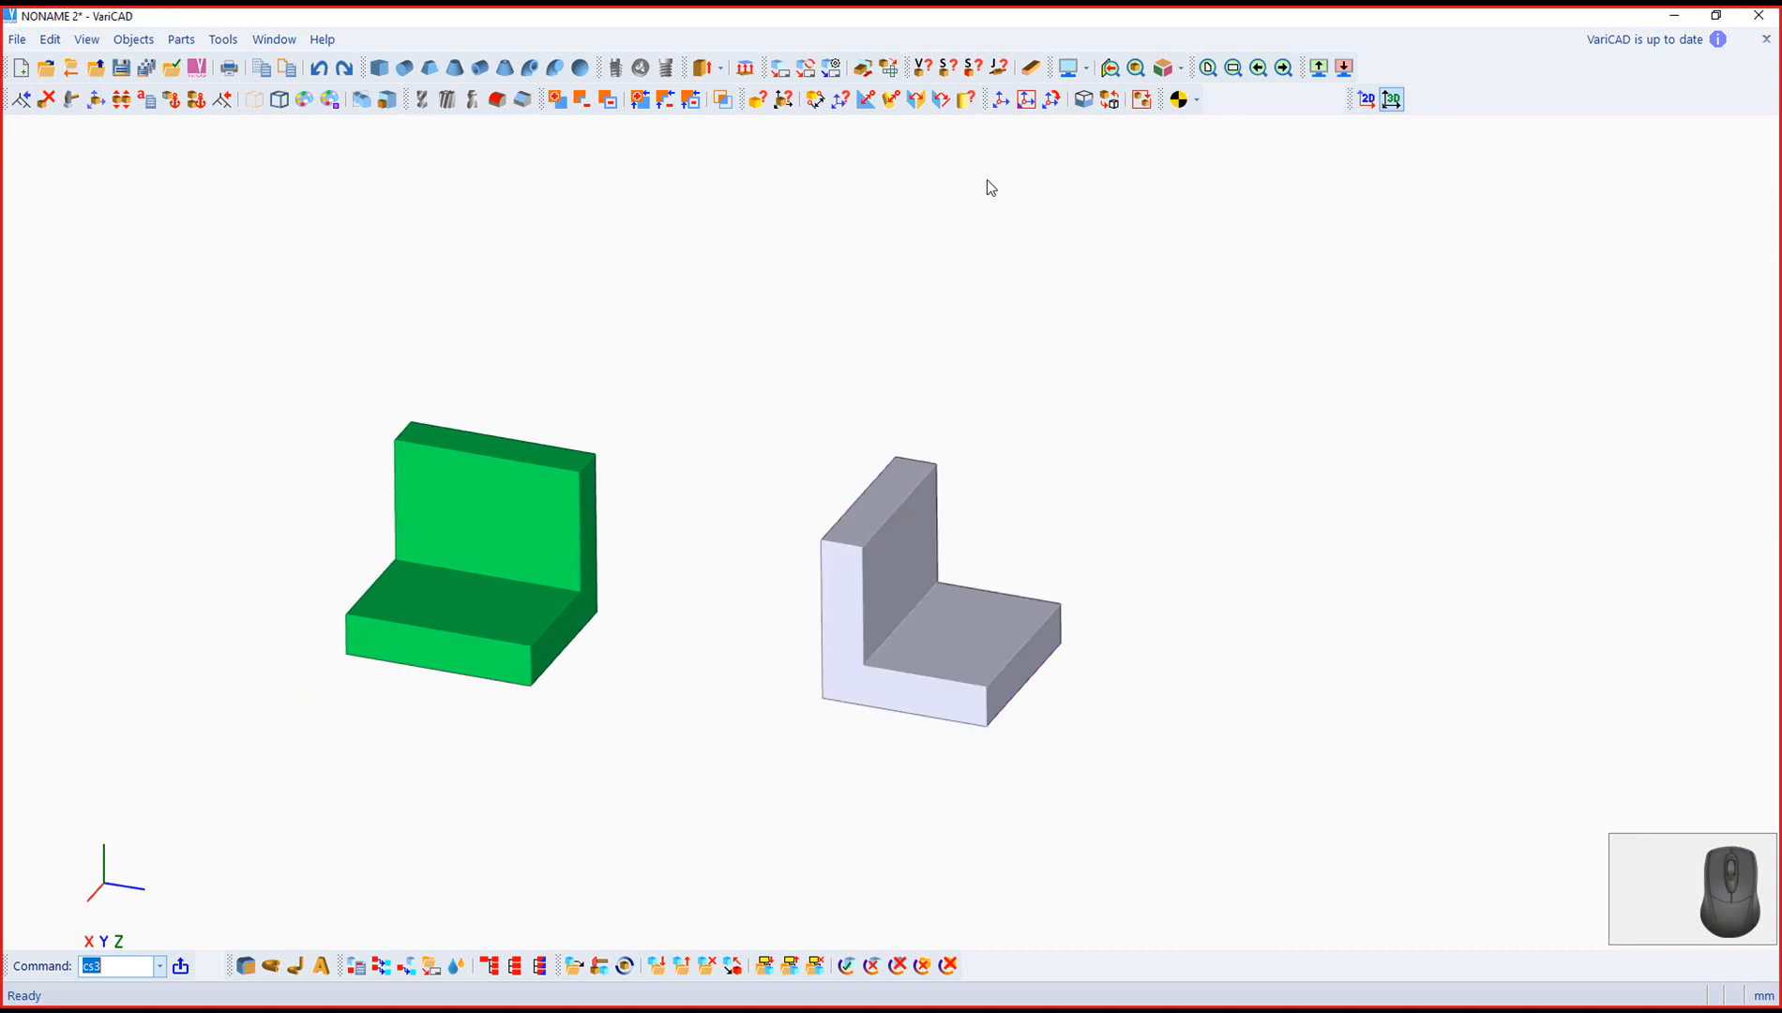
{"action": "left_click", "coordinate": [496, 99]}
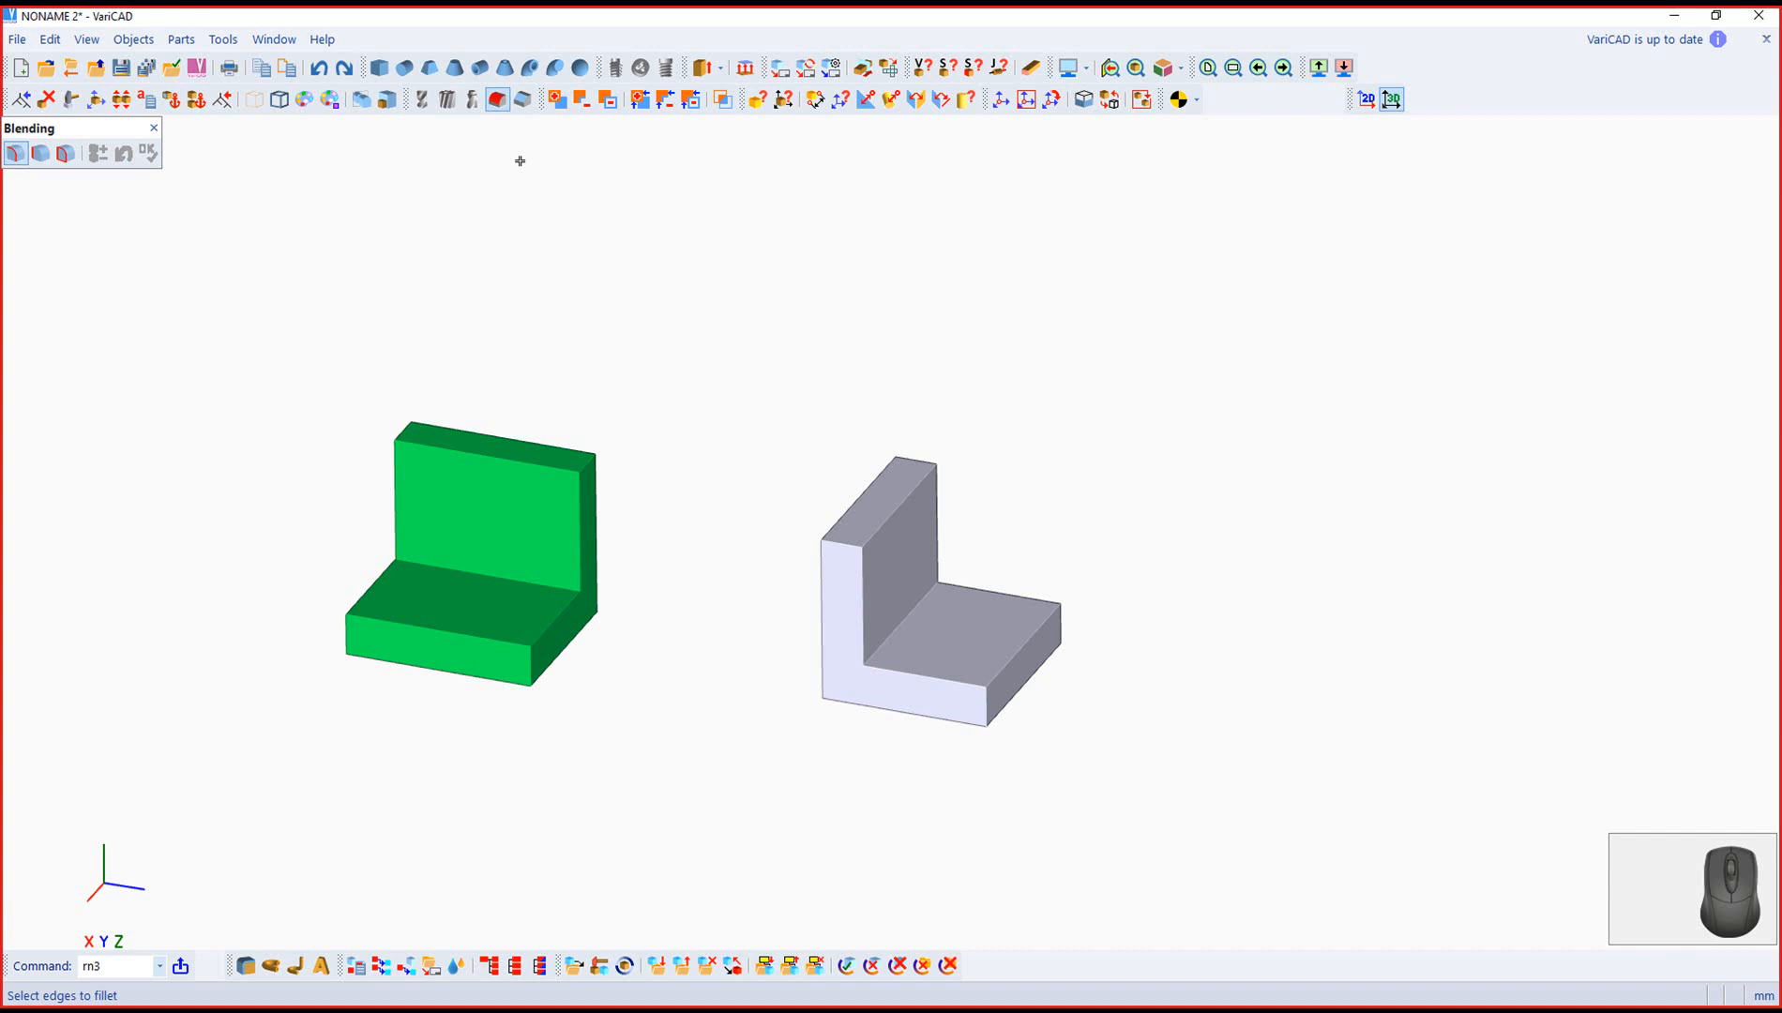
{"action": "right_click_drag", "start_coordinate": [742, 664], "coordinate": [580, 624]}
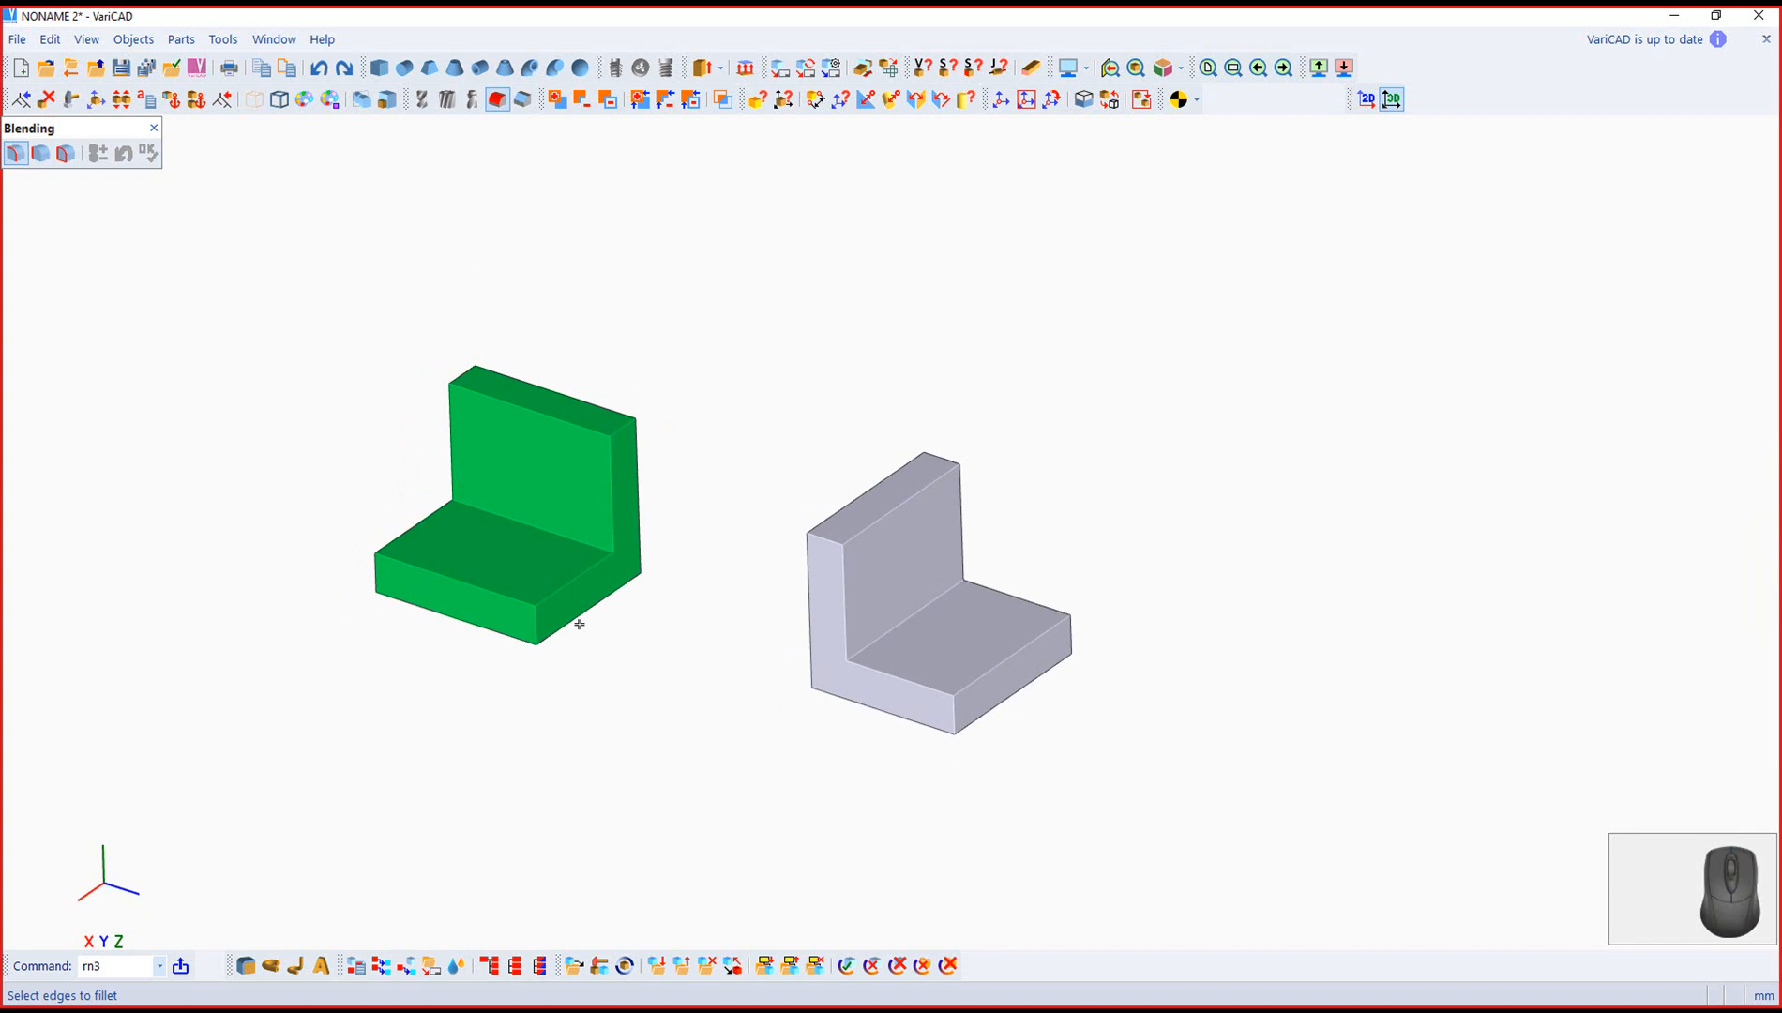
{"action": "left_click", "coordinate": [1013, 596]}
{"action": "right_click_drag", "start_coordinate": [1231, 514], "coordinate": [1171, 479]}
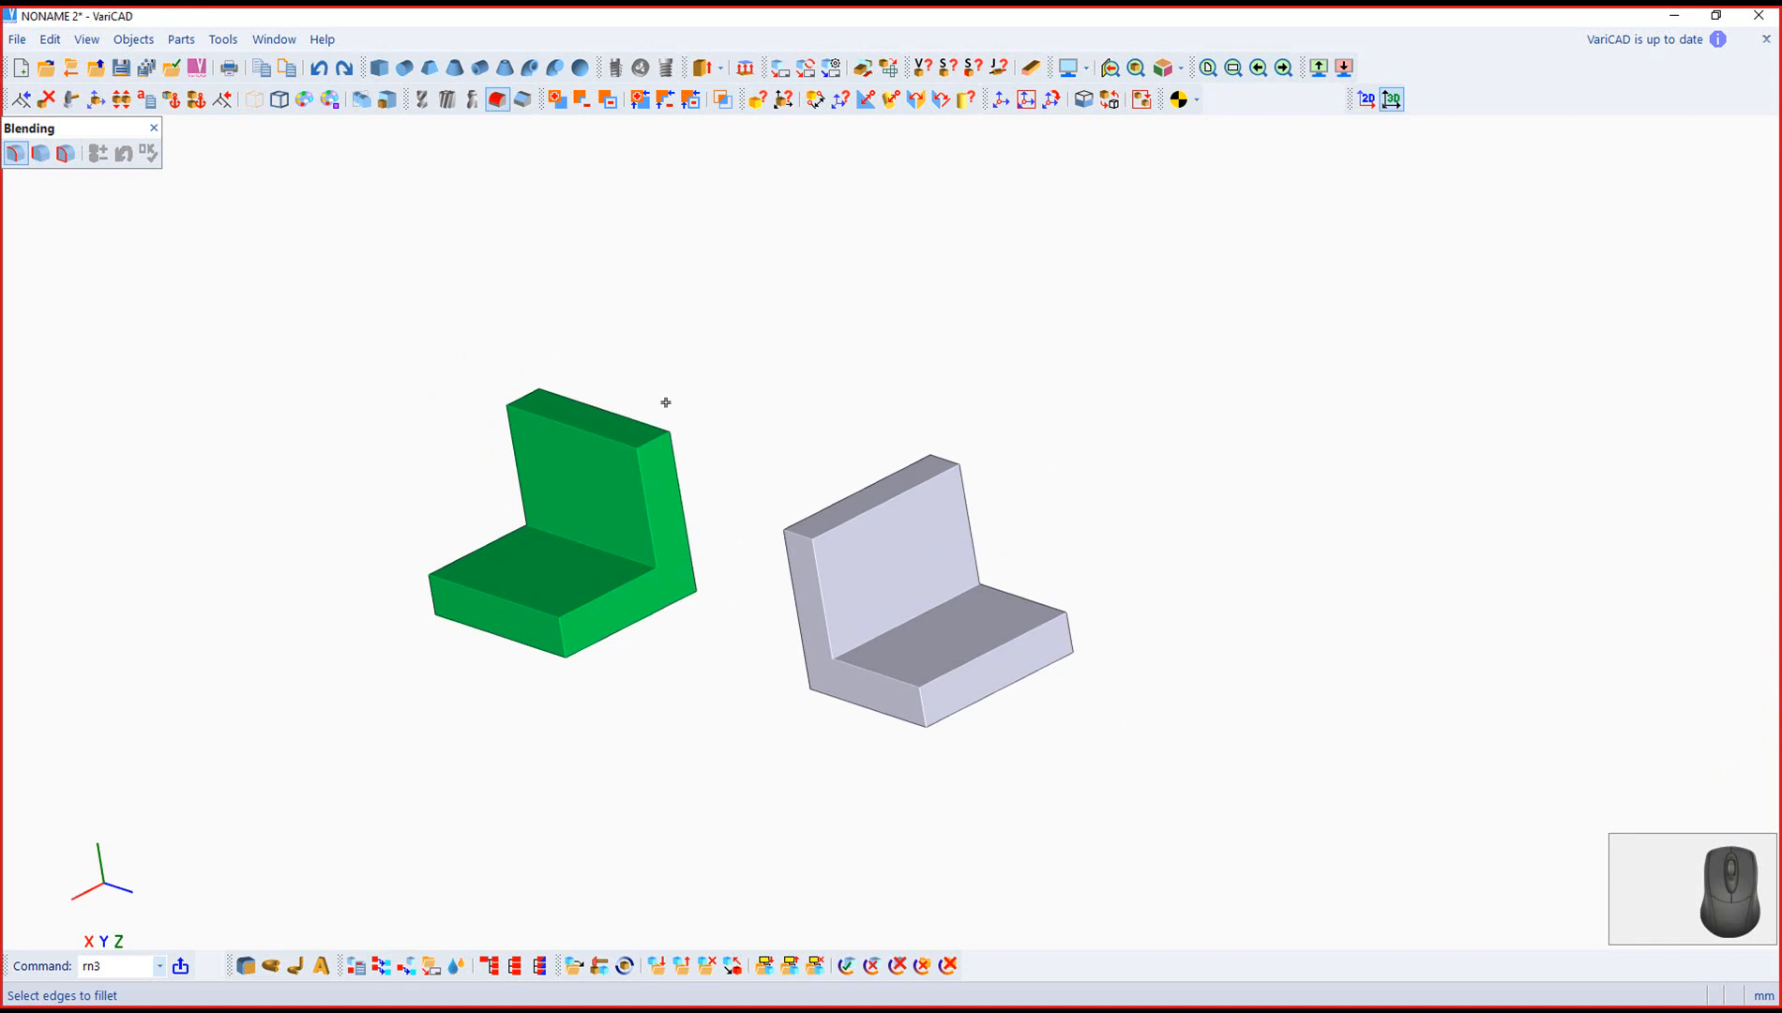
{"action": "right_click_drag", "start_coordinate": [802, 323], "coordinate": [964, 392]}
{"action": "key", "text": "Escape"}
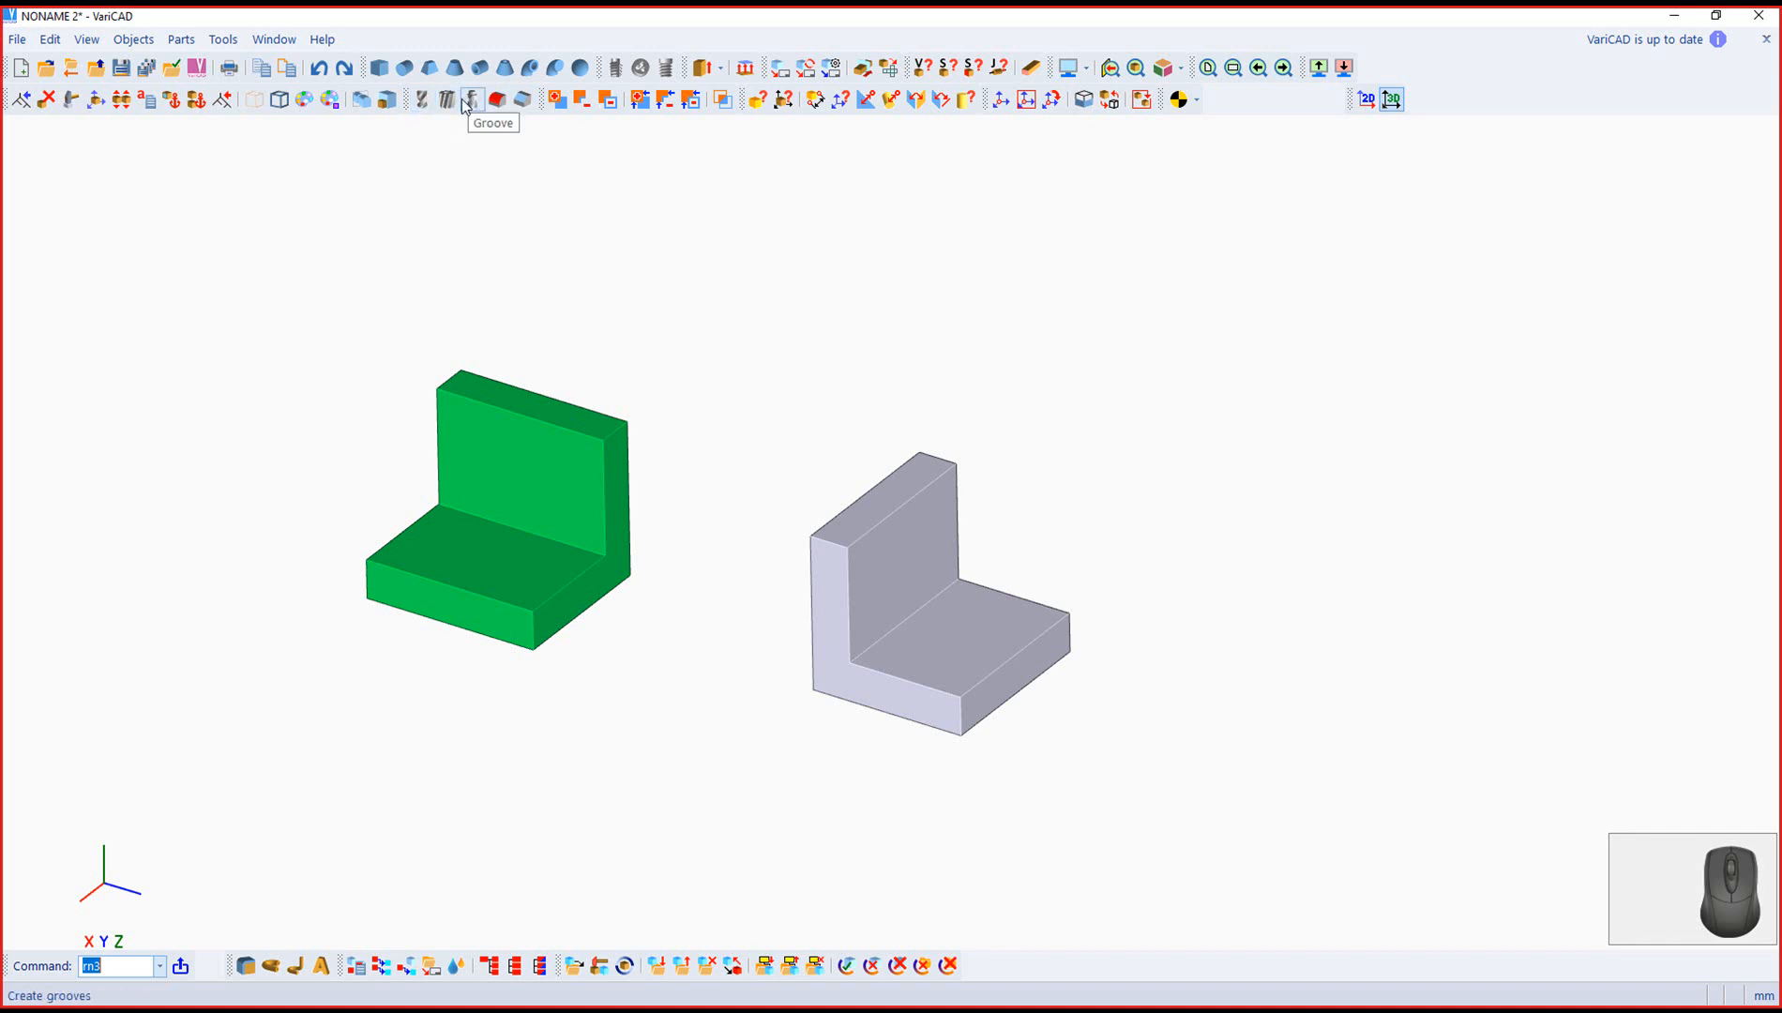
Step: Define a hole for the grey L-shaped solid with diameter 20, depth 30 and outer tool excess 5
{"action": "left_click", "coordinate": [423, 101]}
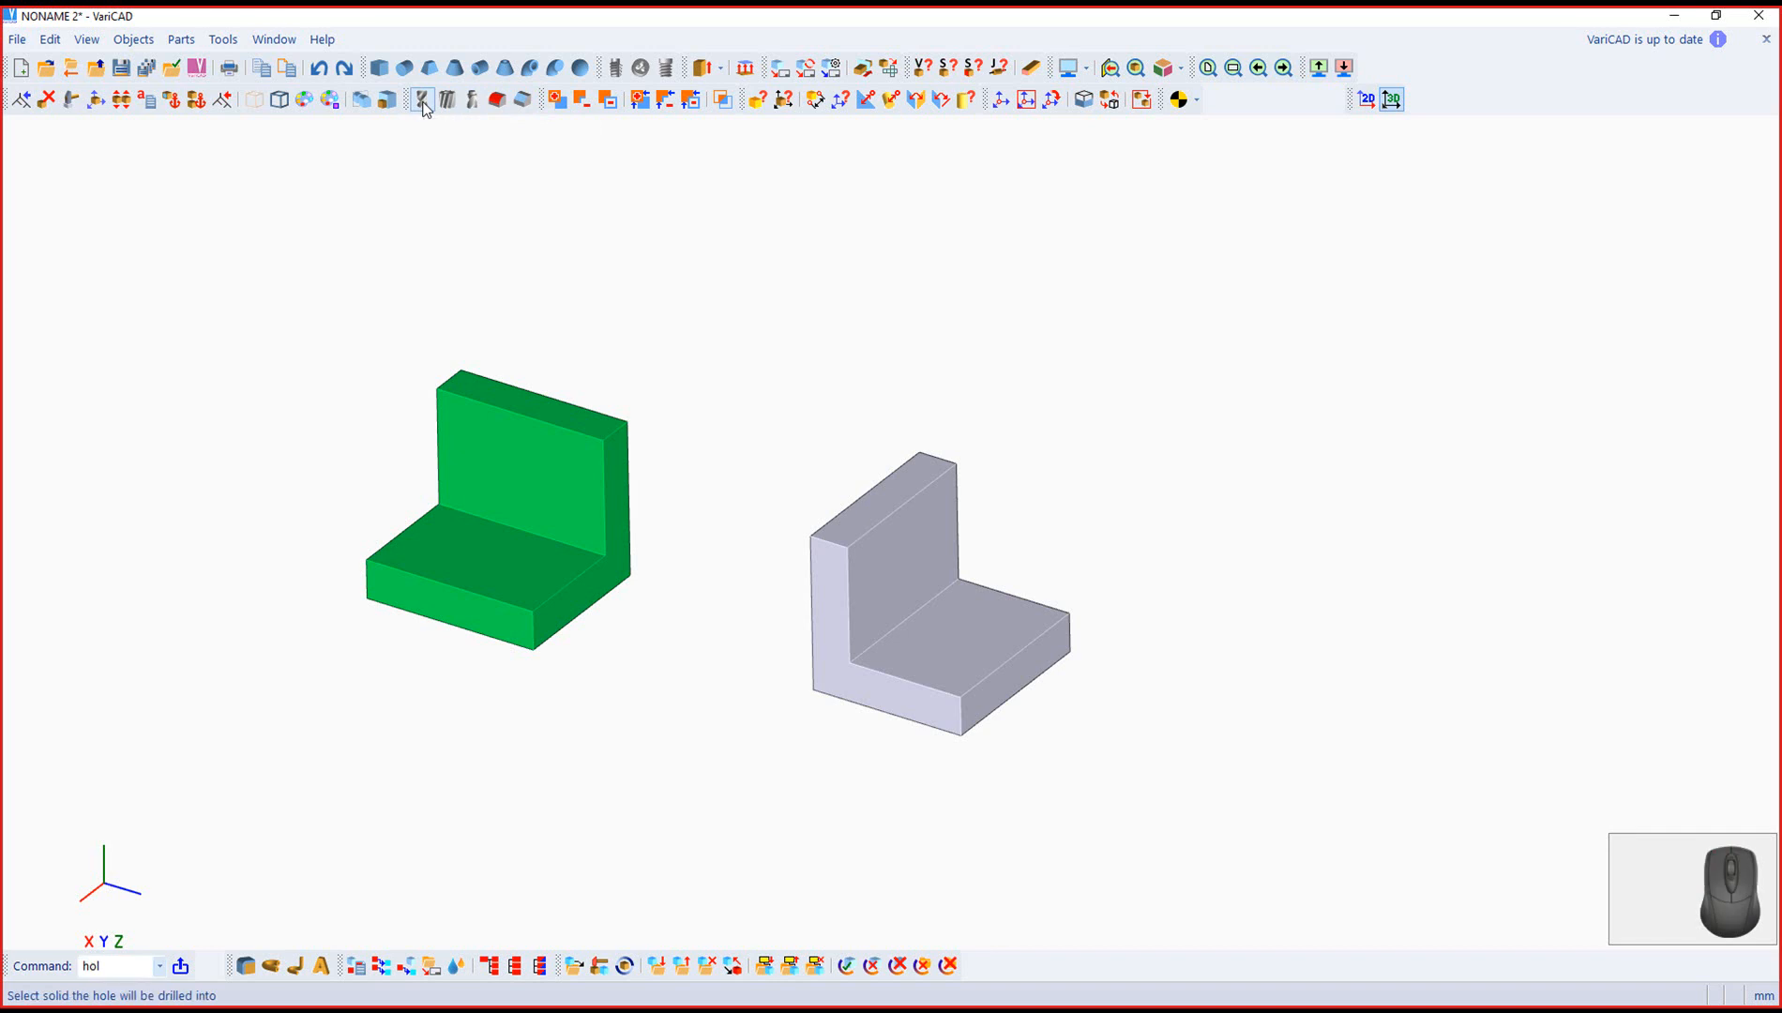
{"action": "left_click", "coordinate": [965, 659]}
{"action": "left_click_drag", "start_coordinate": [1137, 516], "coordinate": [1547, 148]}
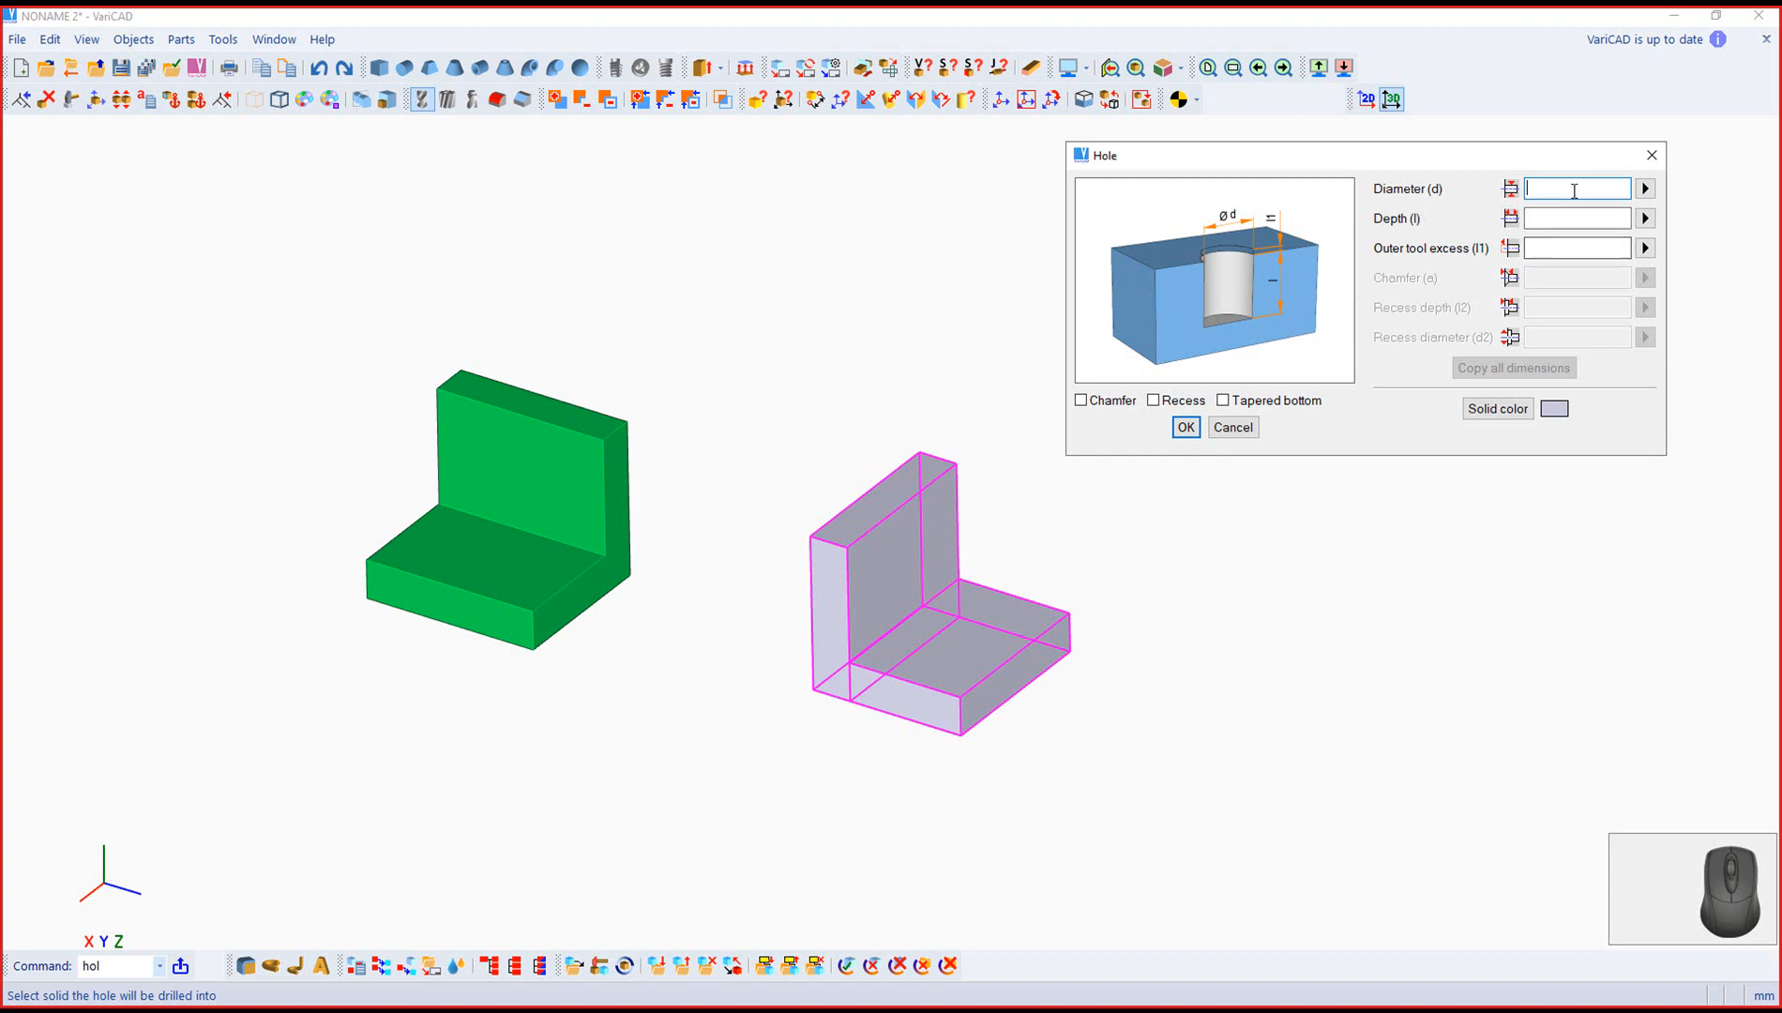
{"action": "type", "text": "15"}
{"action": "key", "text": "BackSpace"}
{"action": "key", "text": "BackSpace"}
{"action": "type", "text": "20"}
{"action": "left_click", "coordinate": [1544, 218]}
{"action": "type", "text": "30"}
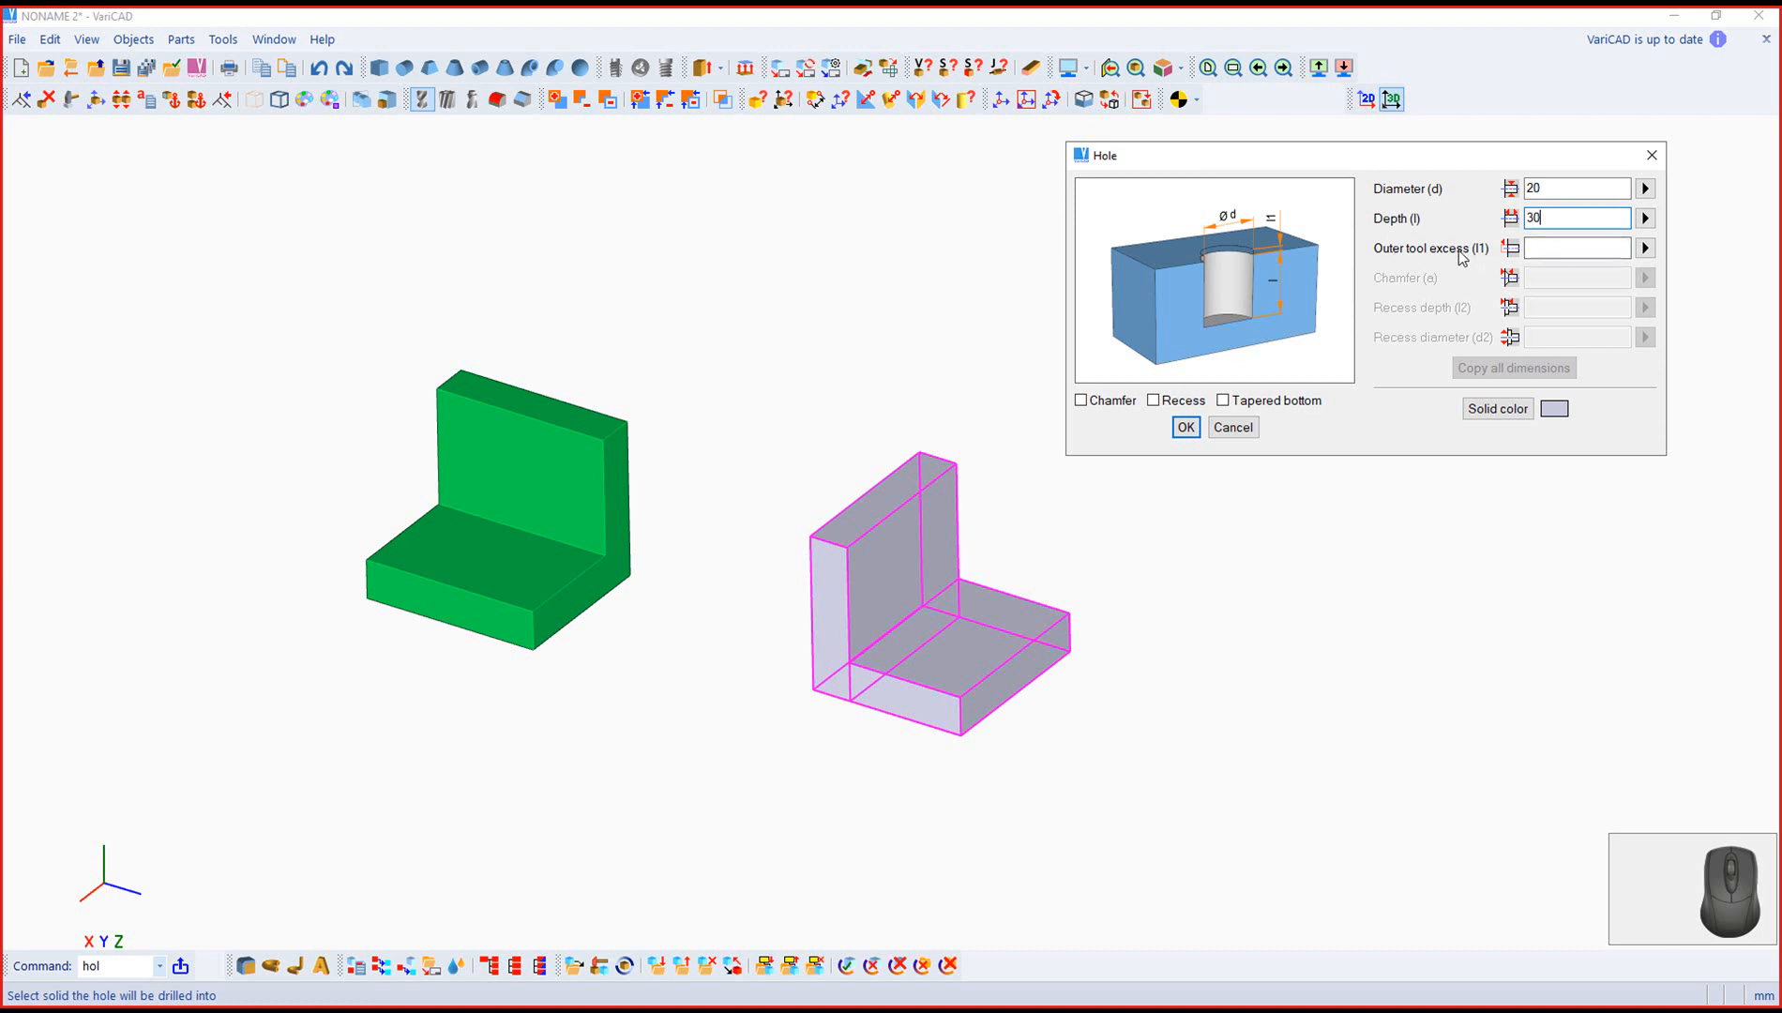
{"action": "left_click", "coordinate": [1544, 249]}
{"action": "type", "text": "5"}
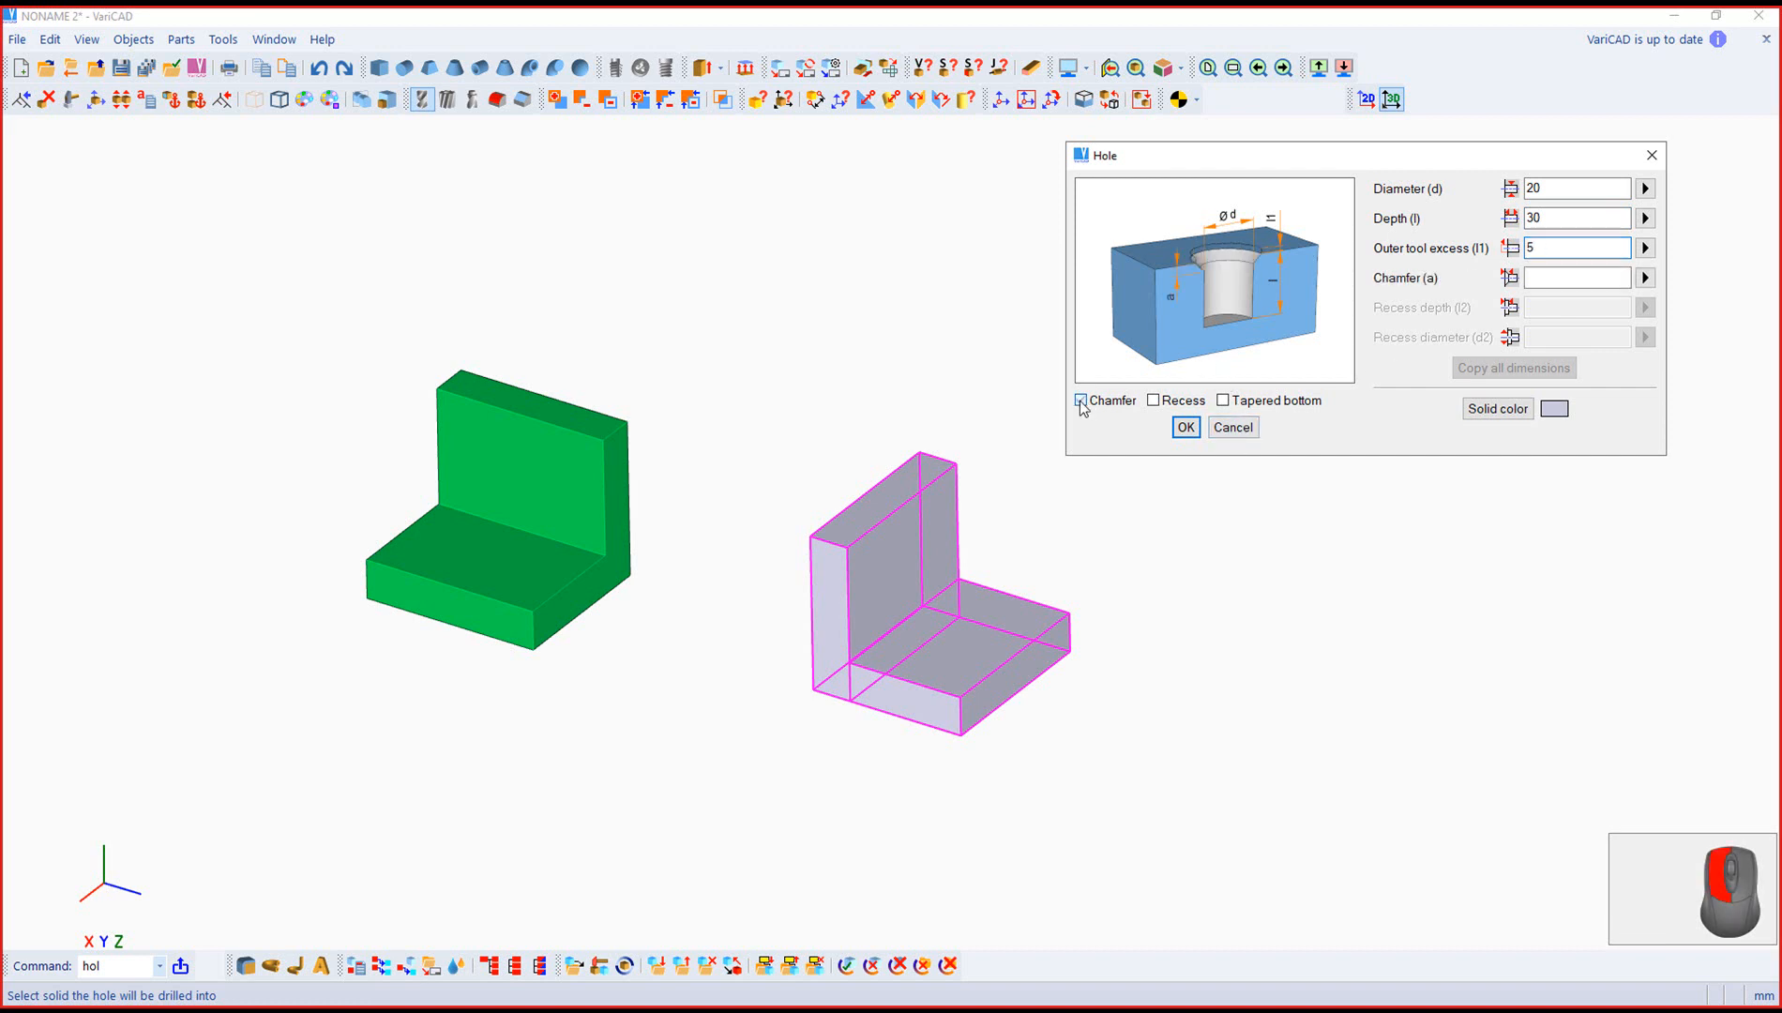
Step: Try out the chamfer, recess and tapered-bottom options of the hole and switch them all off again
{"action": "left_click", "coordinate": [1154, 401]}
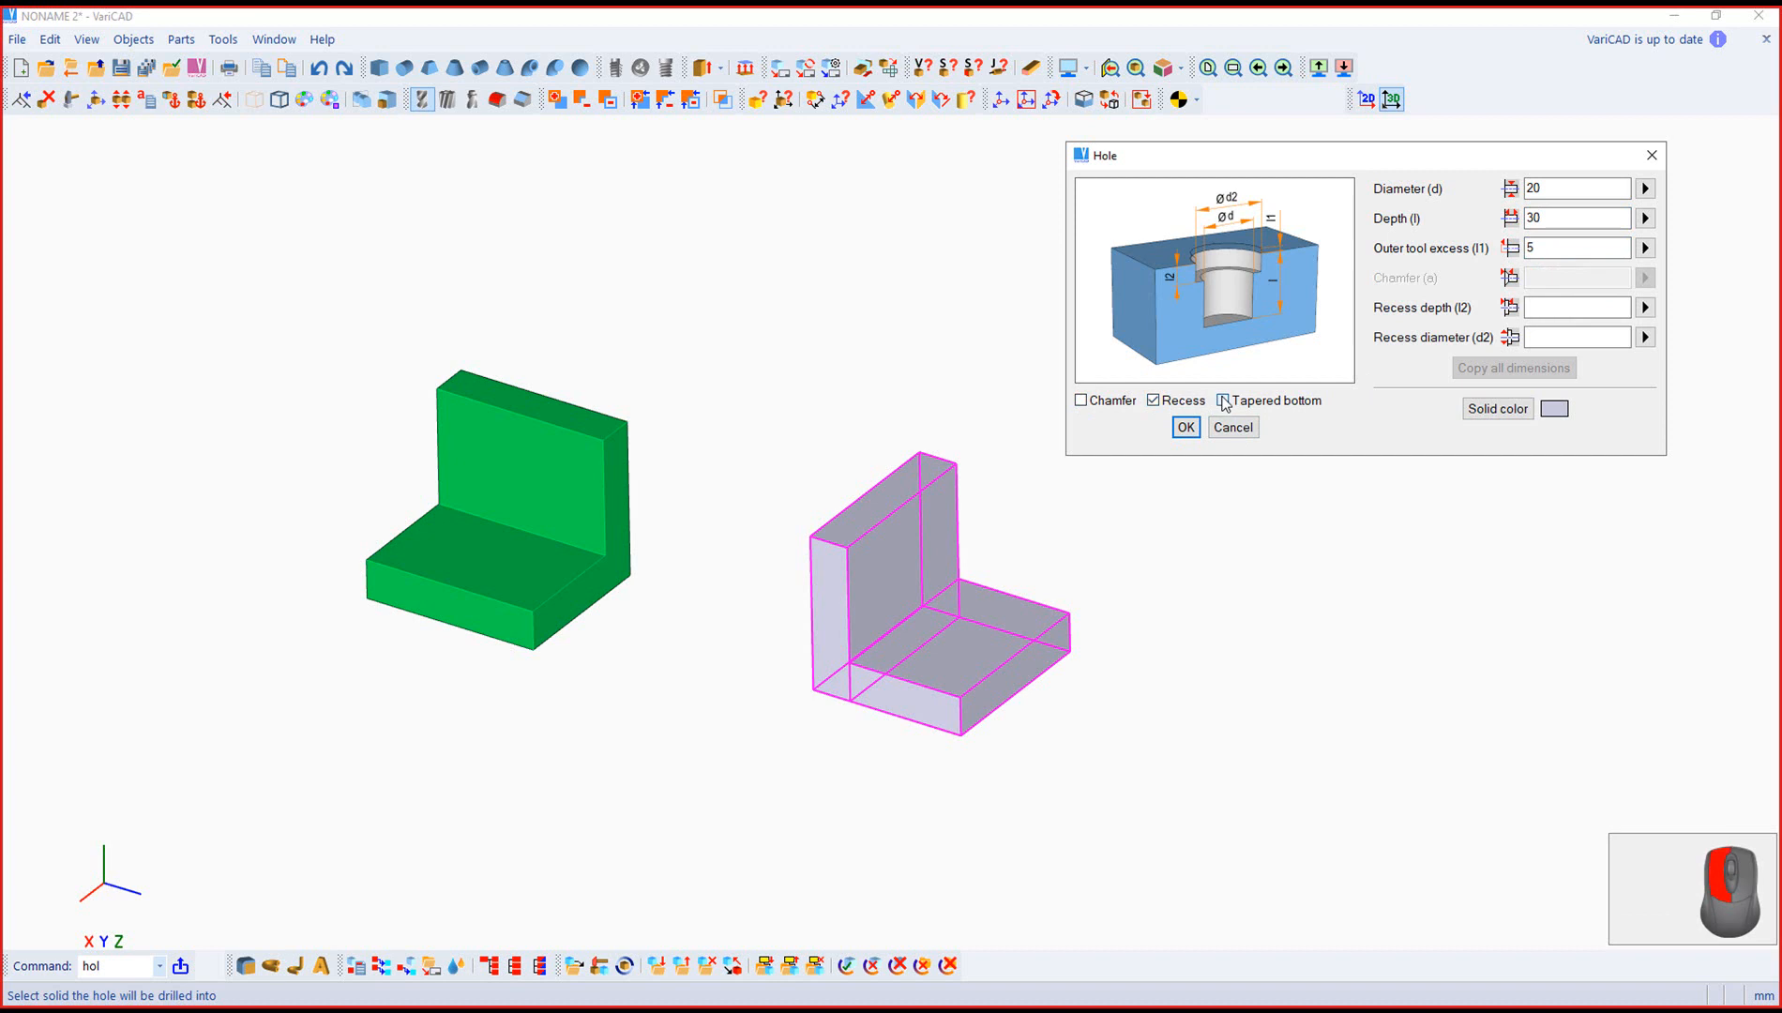
{"action": "left_click", "coordinate": [1222, 401]}
{"action": "left_click", "coordinate": [1080, 400]}
{"action": "left_click", "coordinate": [1081, 401]}
{"action": "left_click", "coordinate": [1223, 403]}
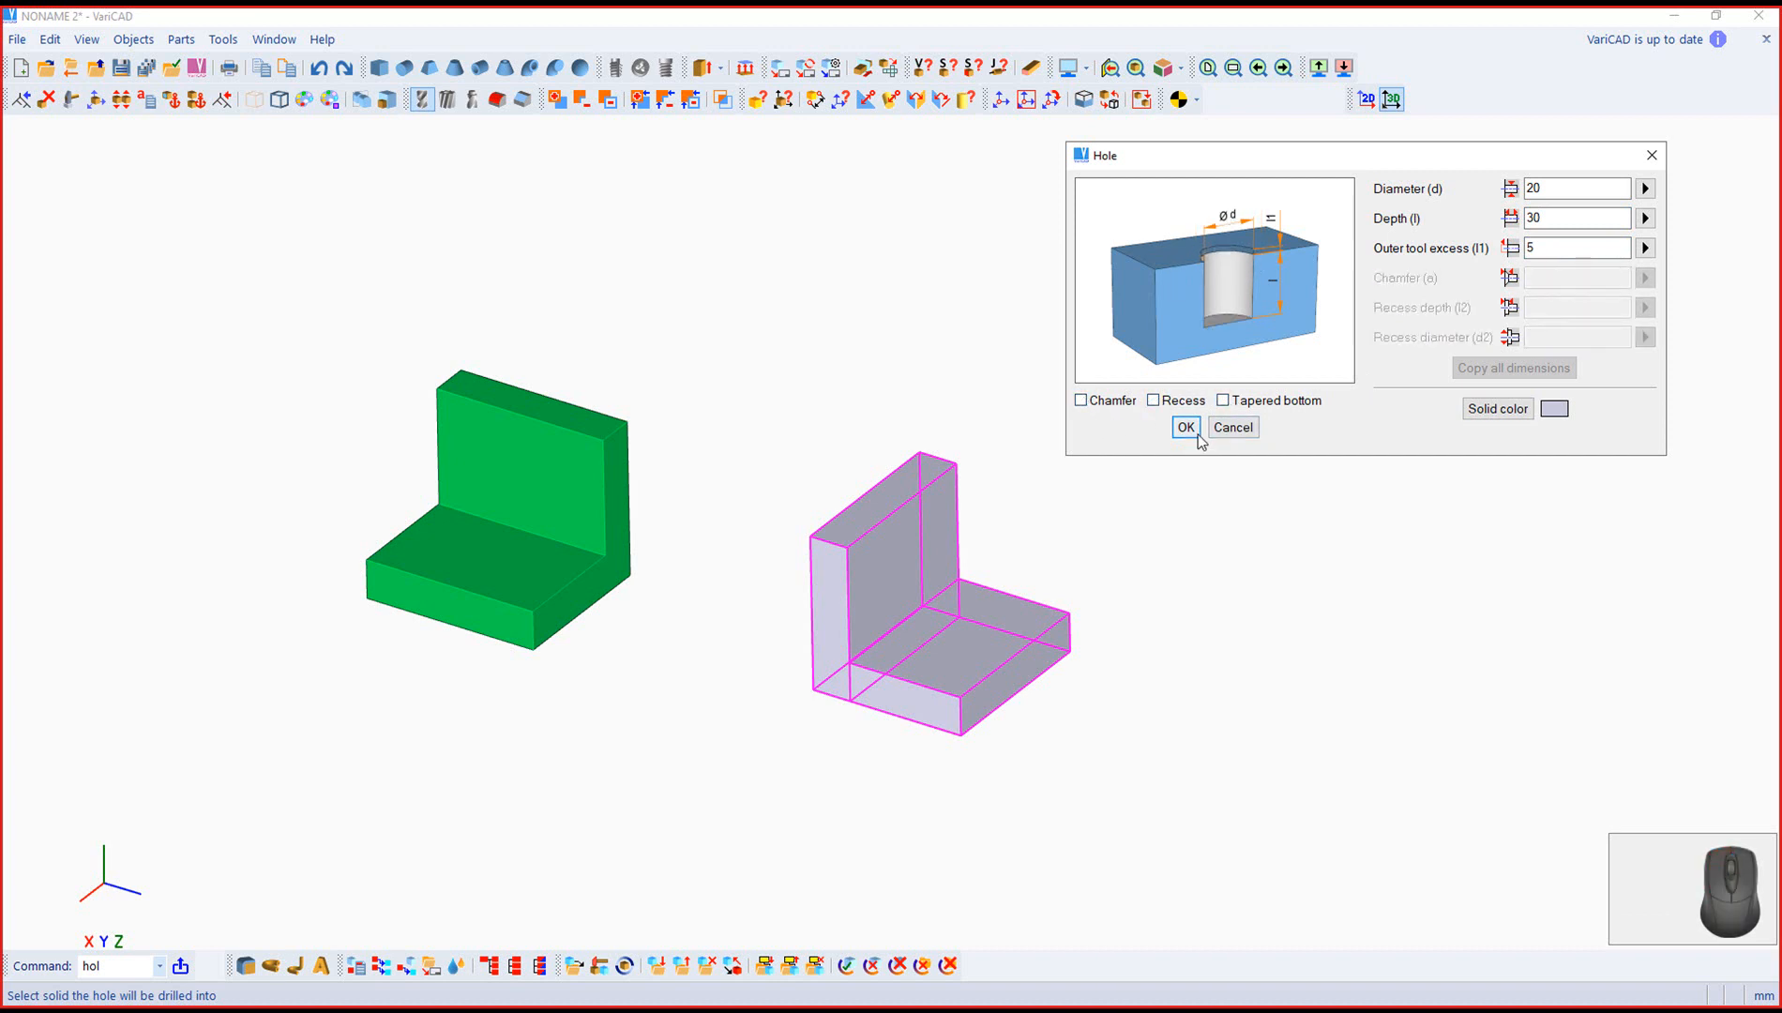
Step: Place the hole halfway between the midpoints of two opposite top edges of the grey solid's base plate and cut it there
{"action": "left_click", "coordinate": [1186, 428]}
{"action": "right_click_drag", "start_coordinate": [1169, 767], "coordinate": [1269, 456]}
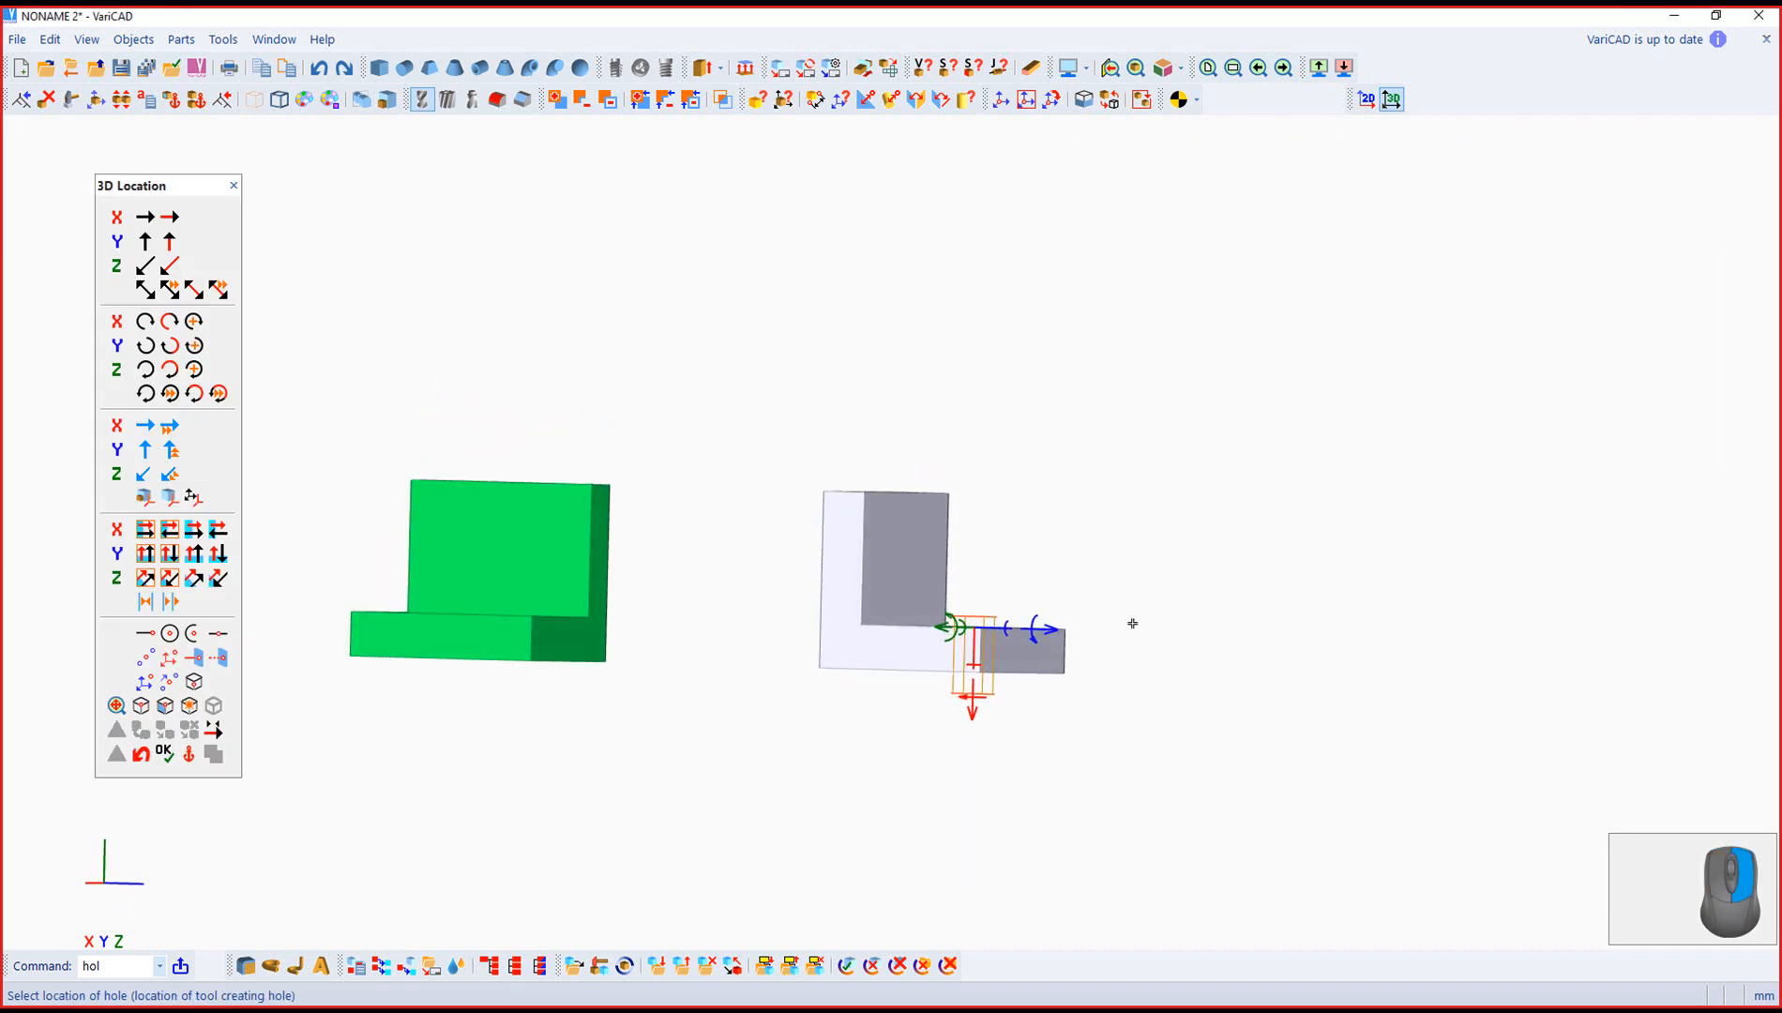
{"action": "scroll", "coordinate": [1007, 693], "scroll_direction": "up", "scroll_amount": 4}
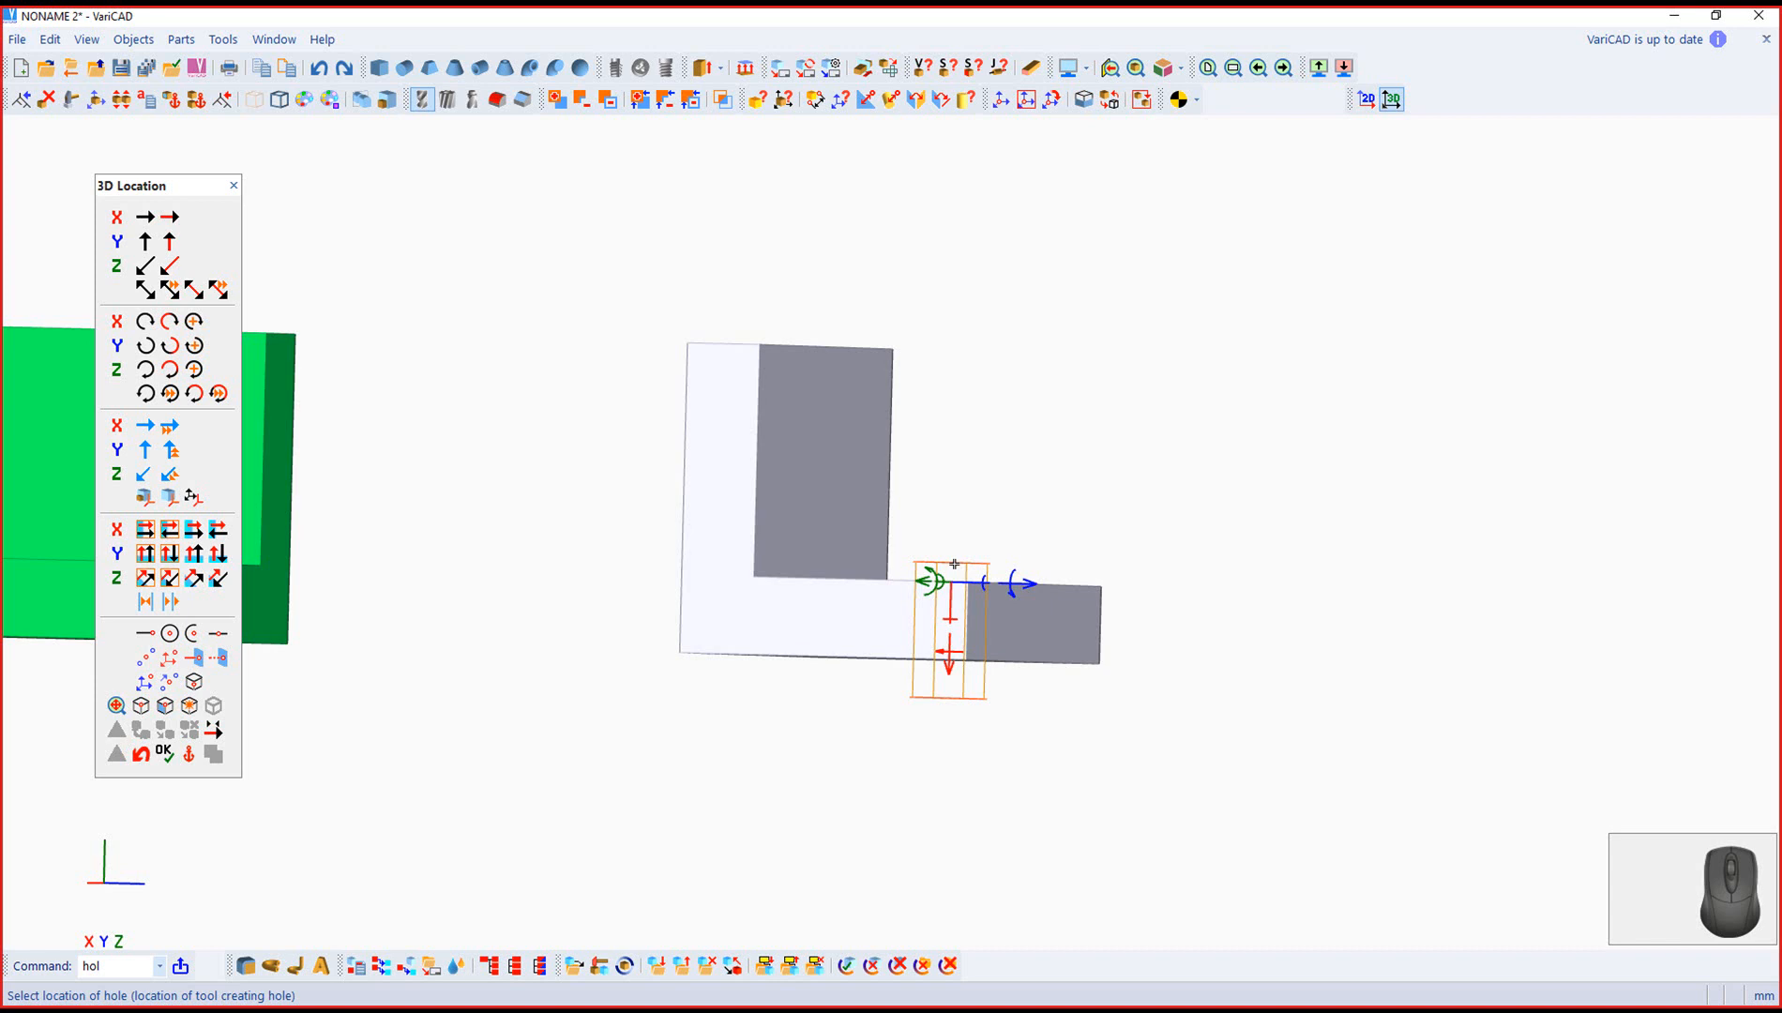
{"action": "left_click", "coordinate": [955, 564]}
{"action": "right_click_drag", "start_coordinate": [998, 461], "coordinate": [863, 791]}
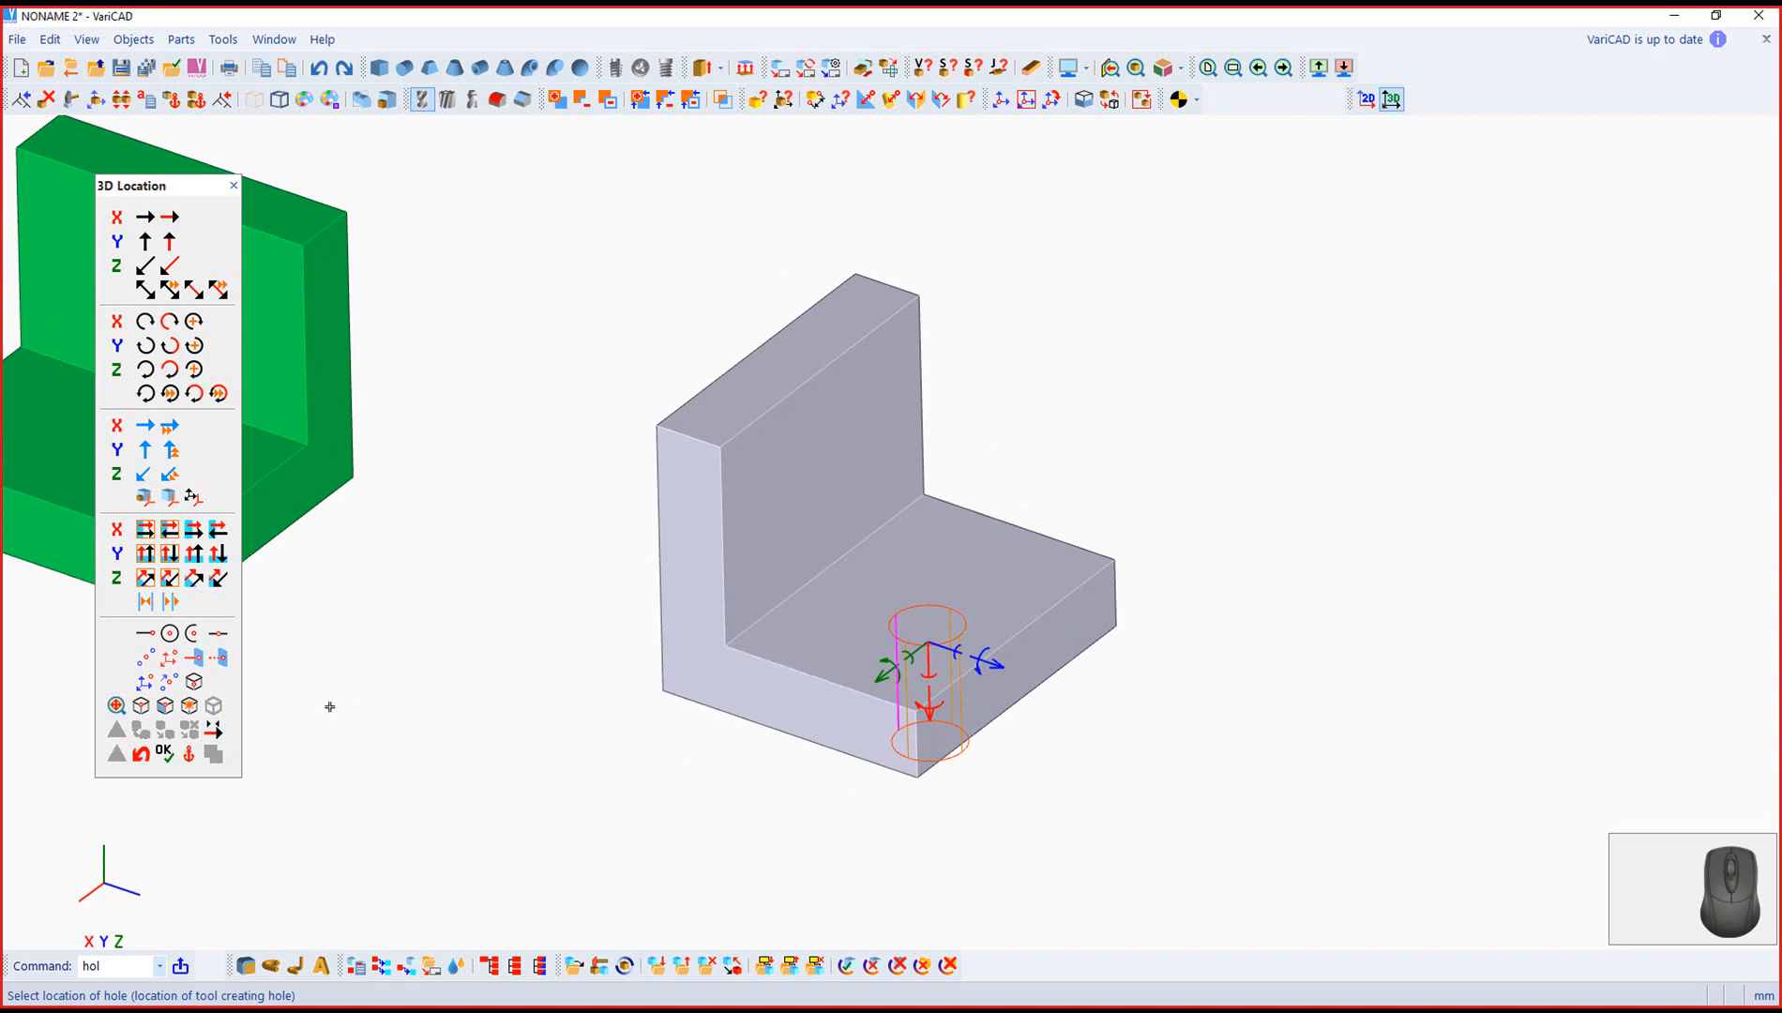
{"action": "left_click", "coordinate": [145, 660]}
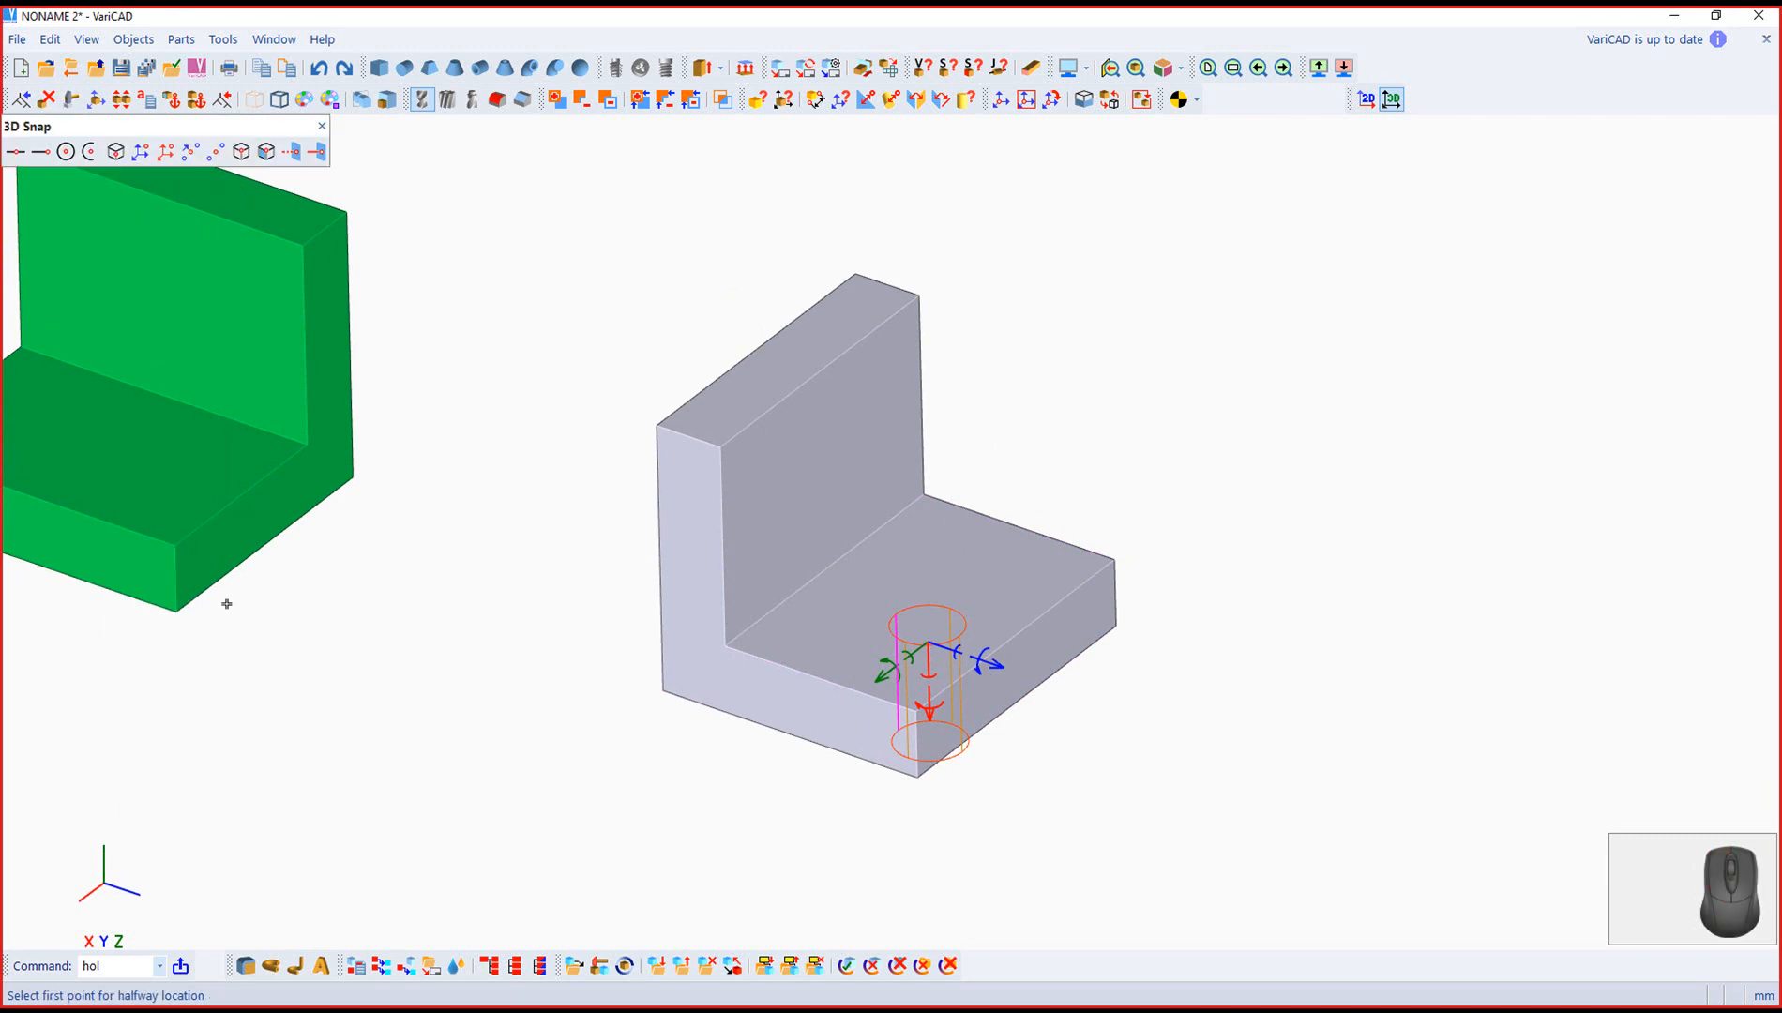
{"action": "left_click_drag", "start_coordinate": [233, 124], "coordinate": [668, 183]}
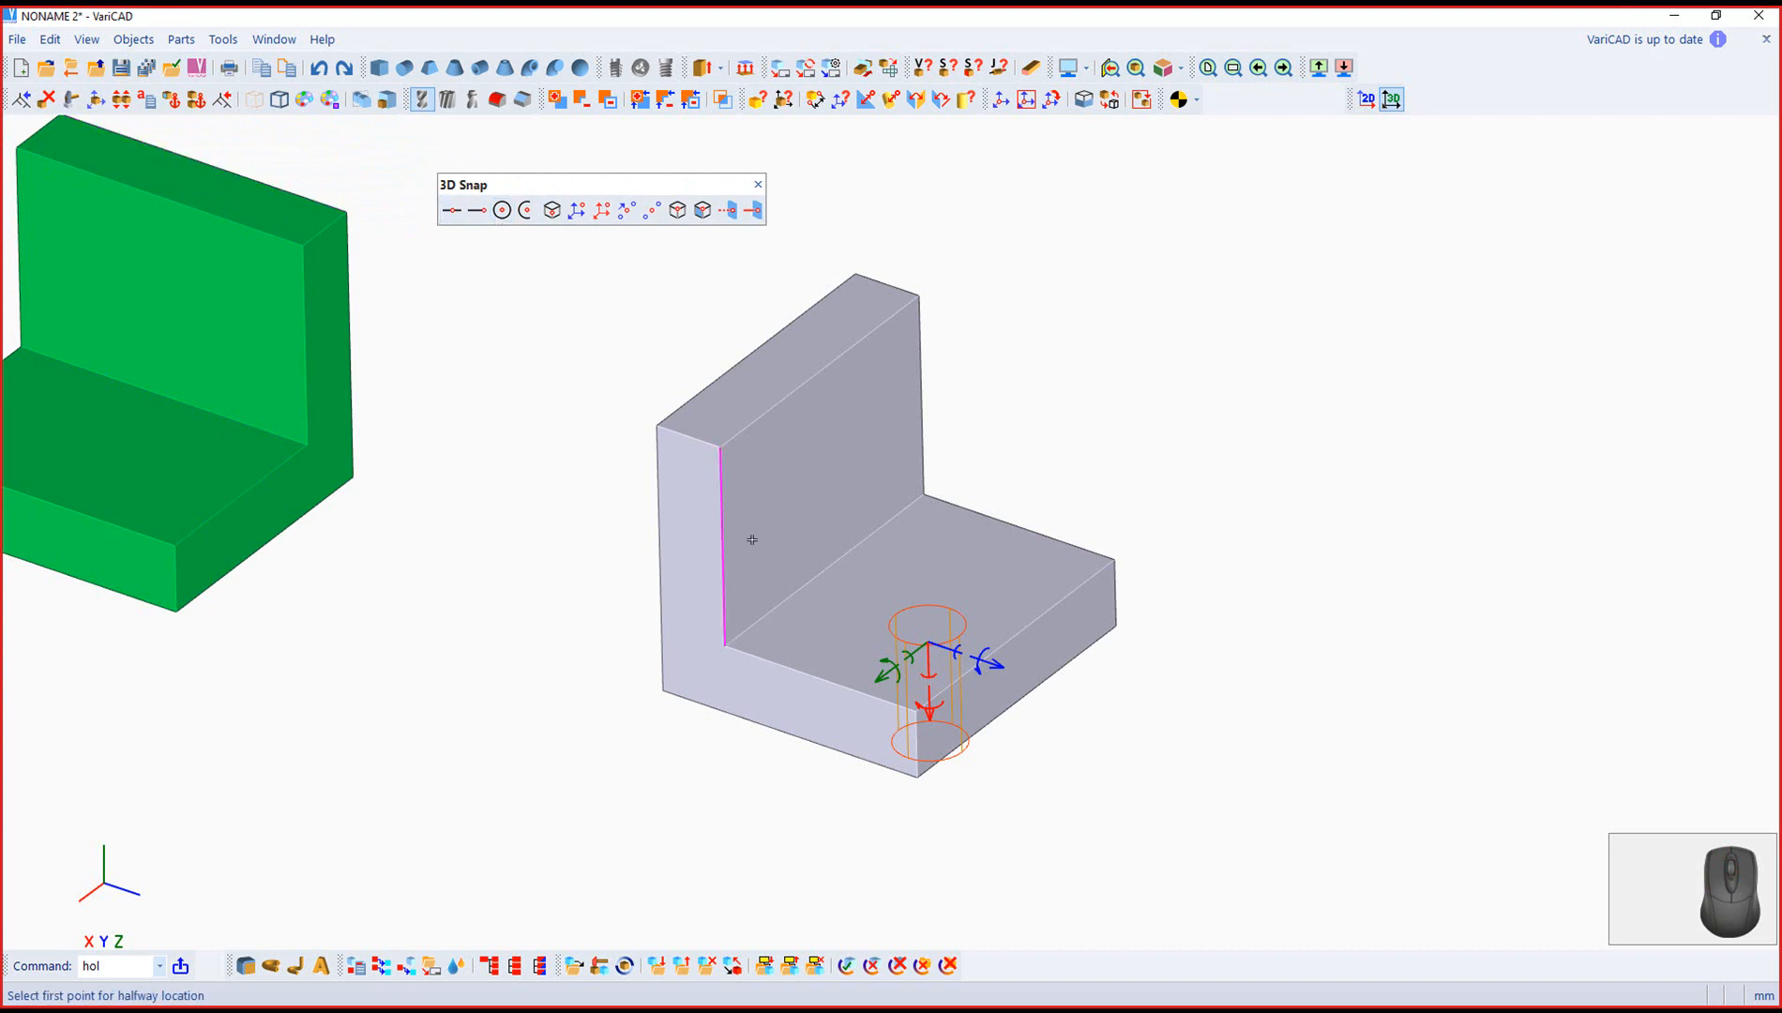
{"action": "left_click", "coordinate": [815, 676]}
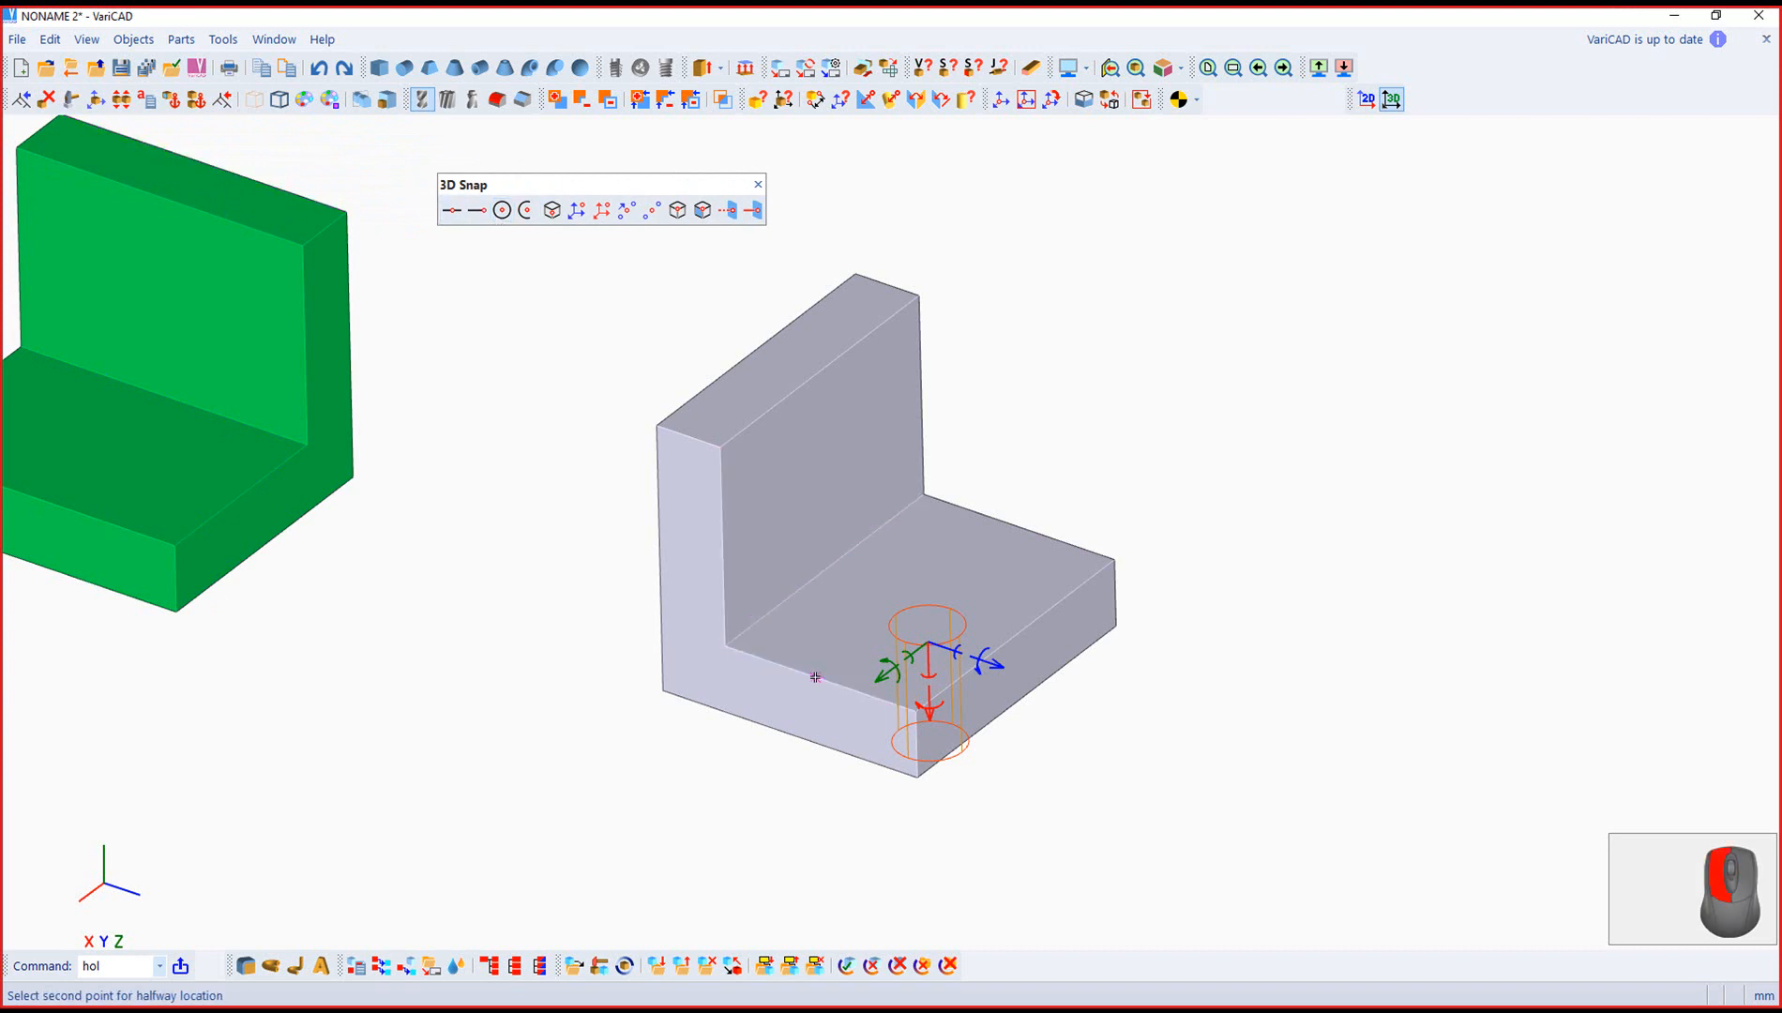
{"action": "left_click", "coordinate": [1013, 522]}
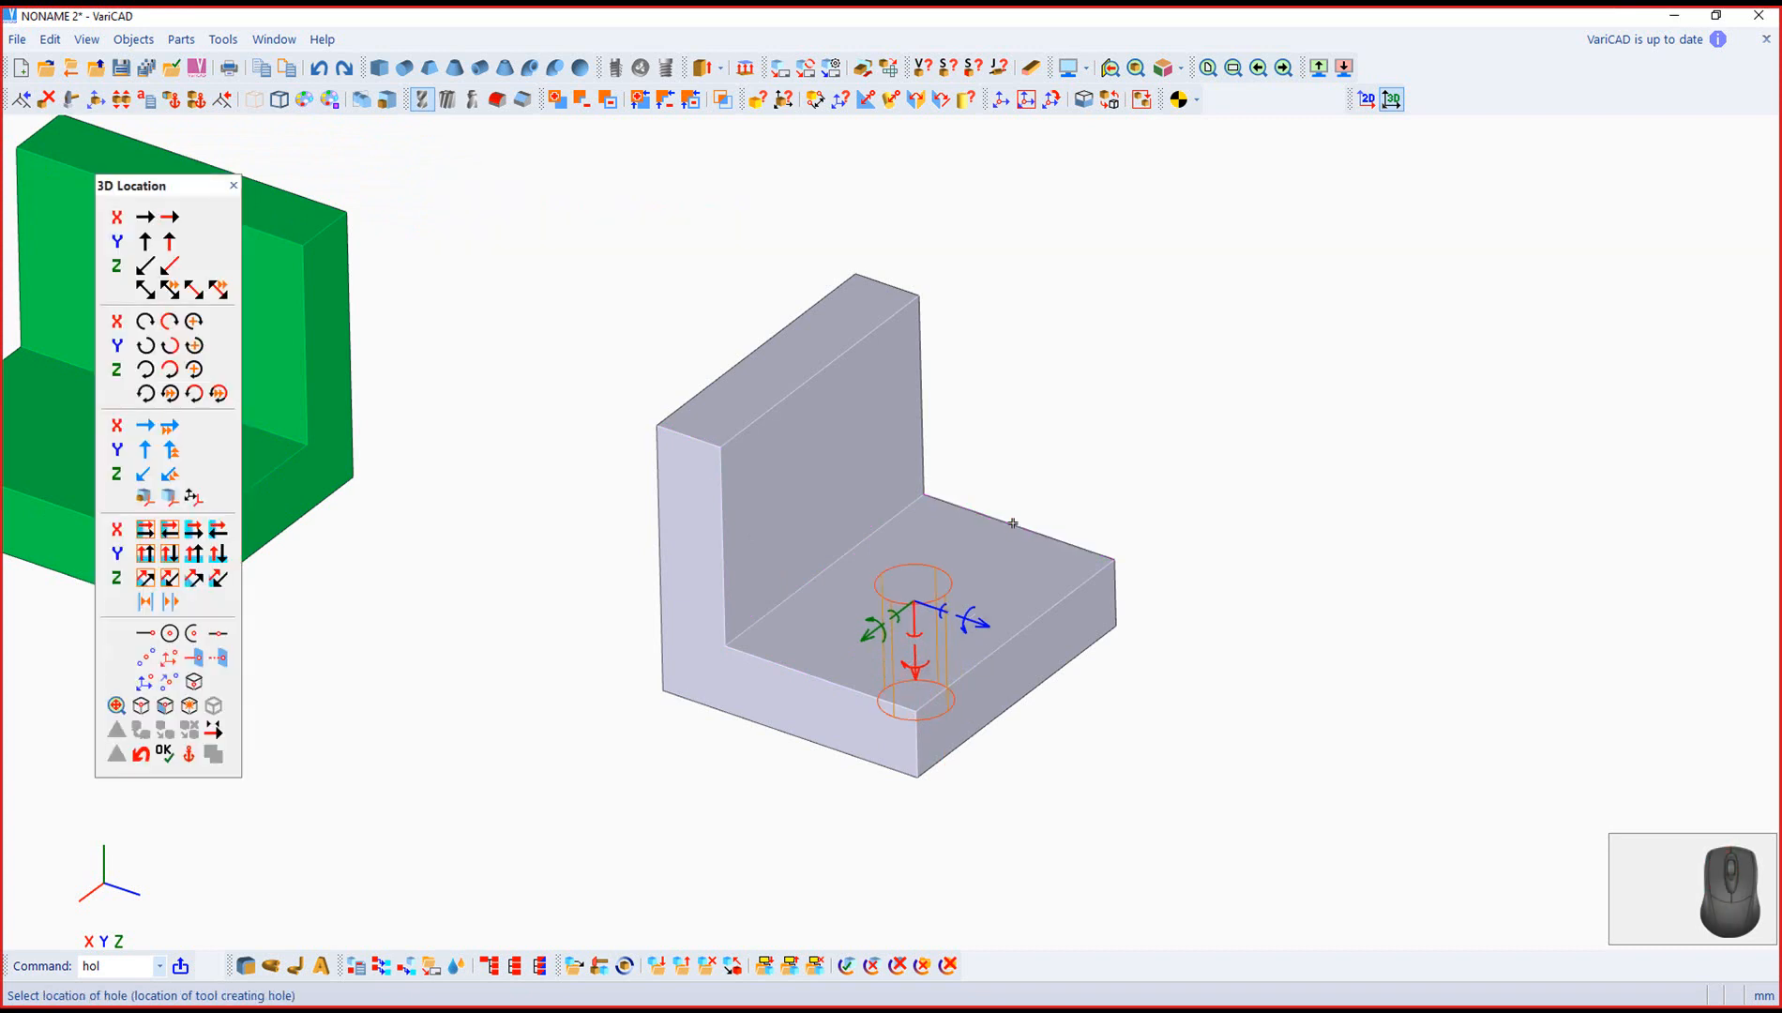
{"action": "right_click_drag", "start_coordinate": [1013, 523], "coordinate": [1166, 744]}
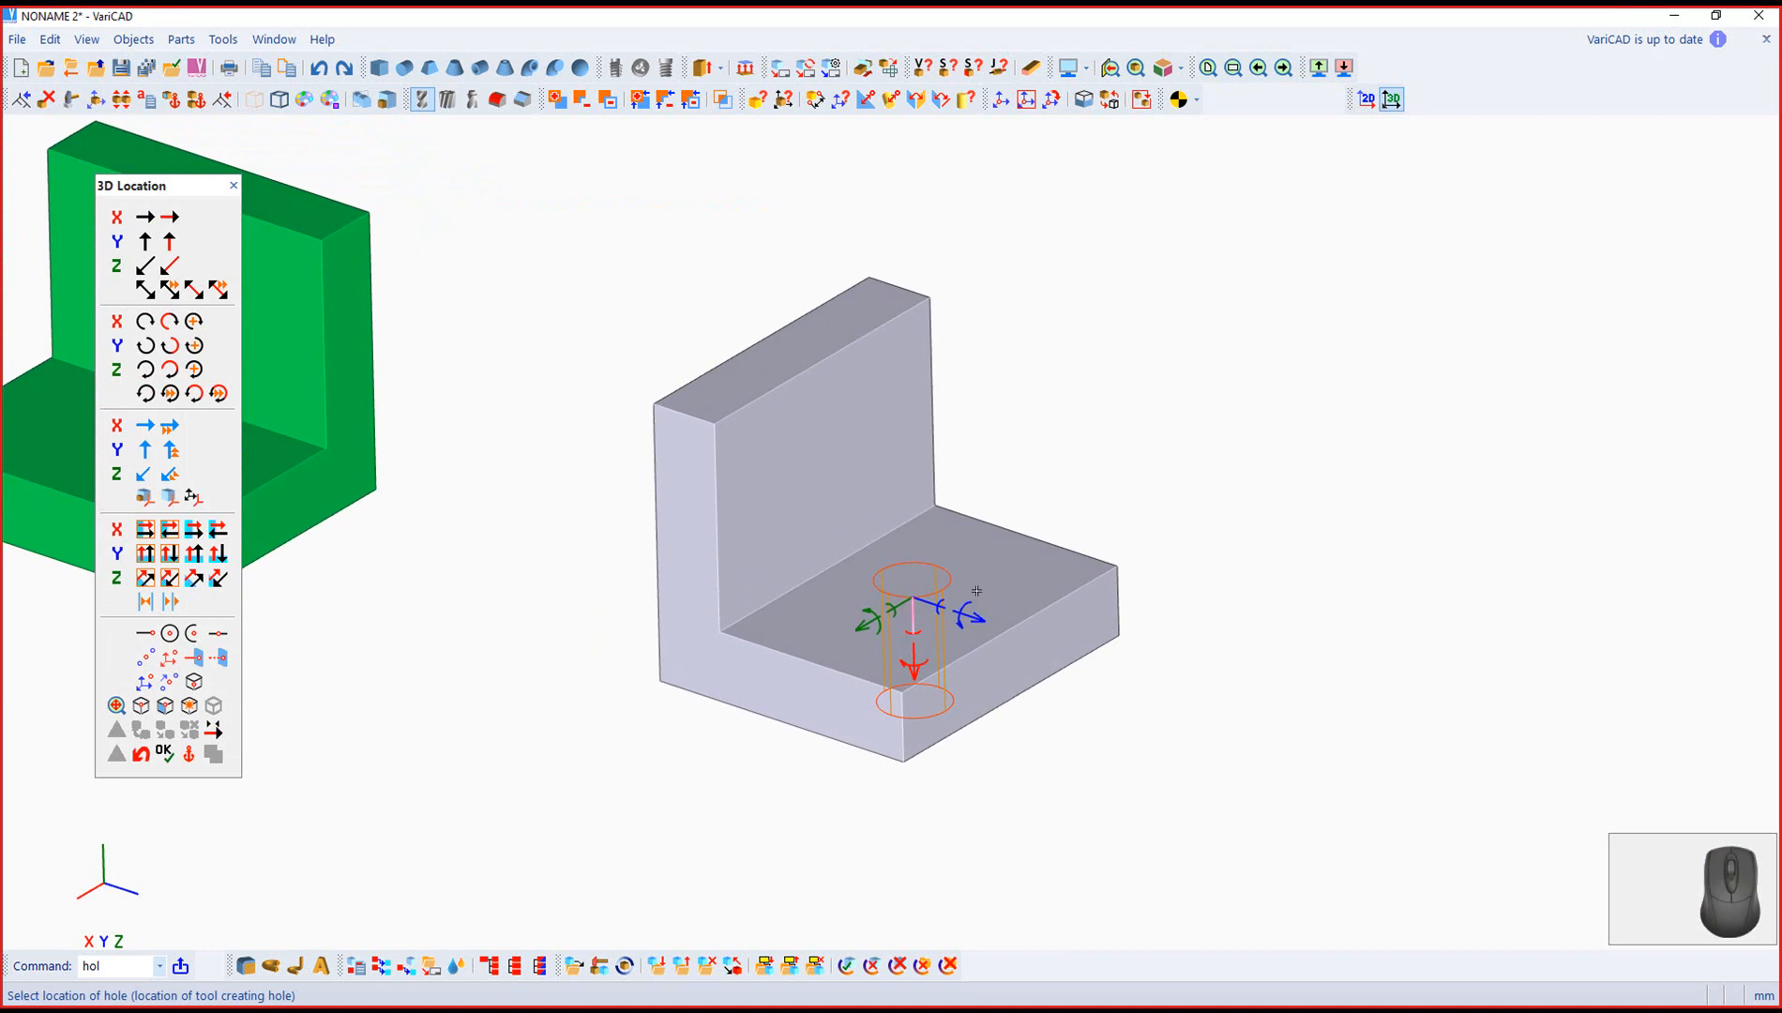
{"action": "left_click", "coordinate": [164, 754]}
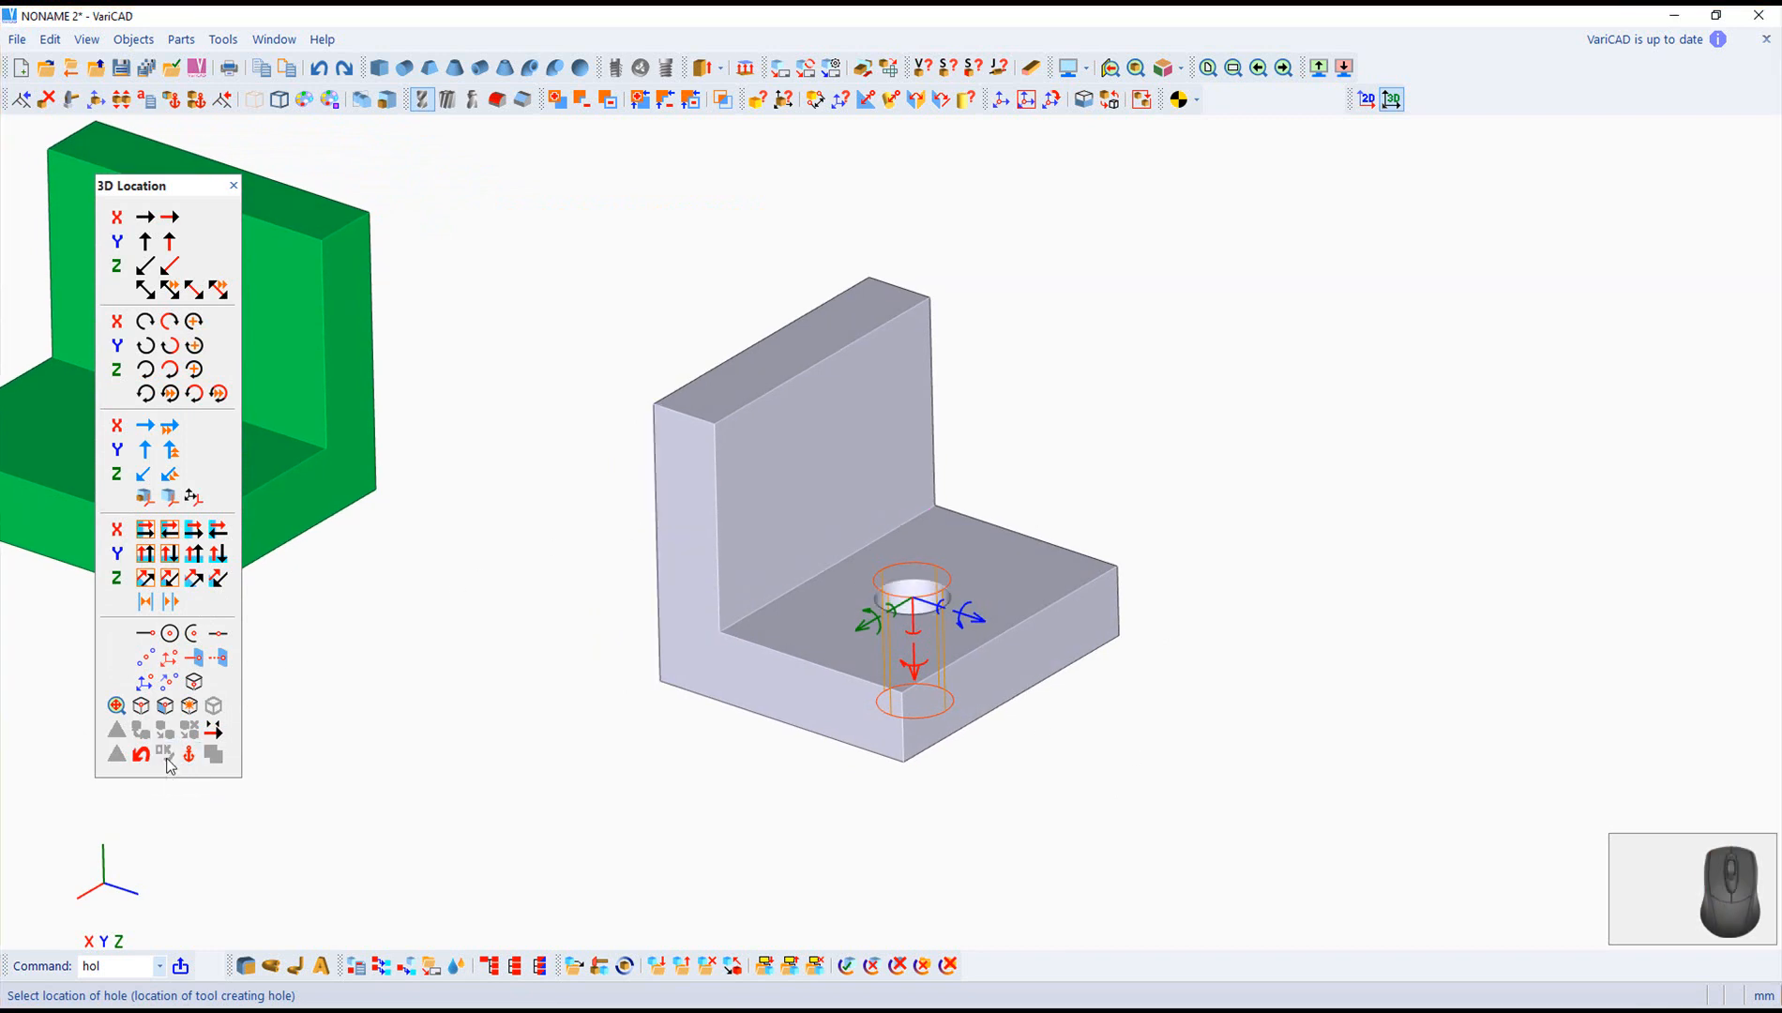
Step: Try to cut the same hole in the green solid, halfway between the midpoints of two opposite top edges of its base plate
{"action": "right_click_drag", "start_coordinate": [768, 872], "coordinate": [785, 943]}
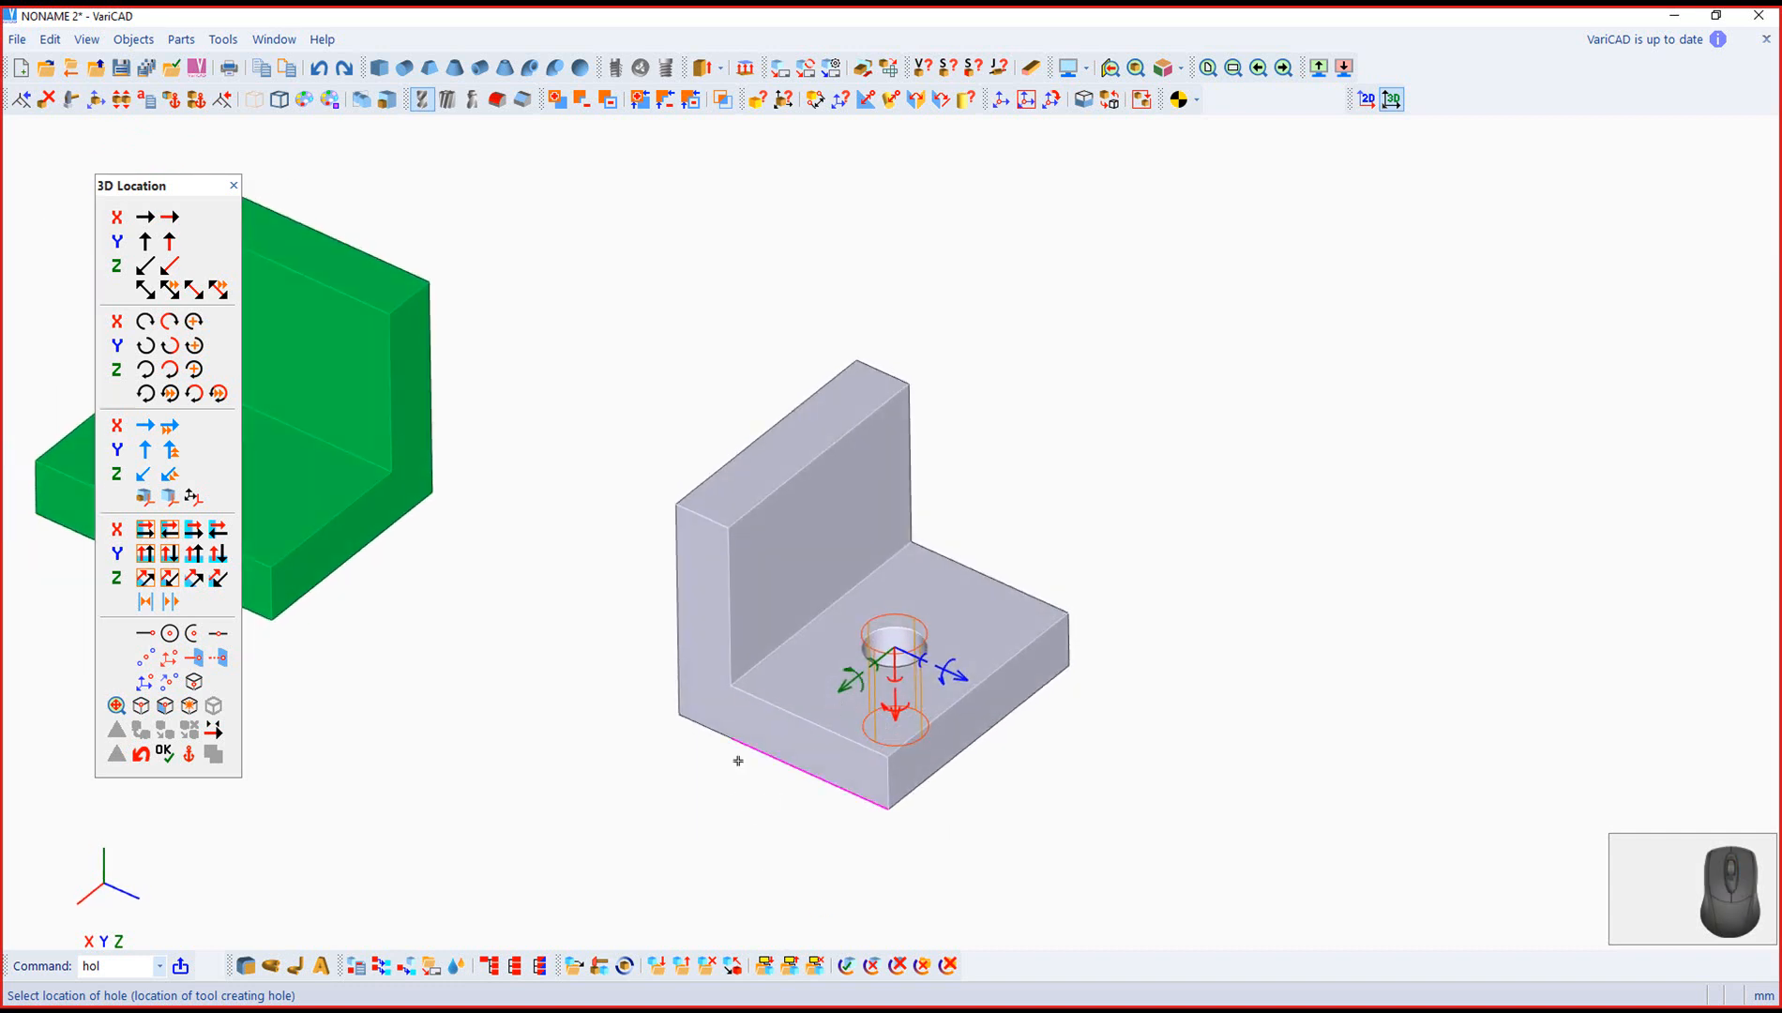
{"action": "middle_click_drag", "start_coordinate": [484, 778], "coordinate": [856, 723]}
{"action": "right_click_drag", "start_coordinate": [804, 763], "coordinate": [685, 624]}
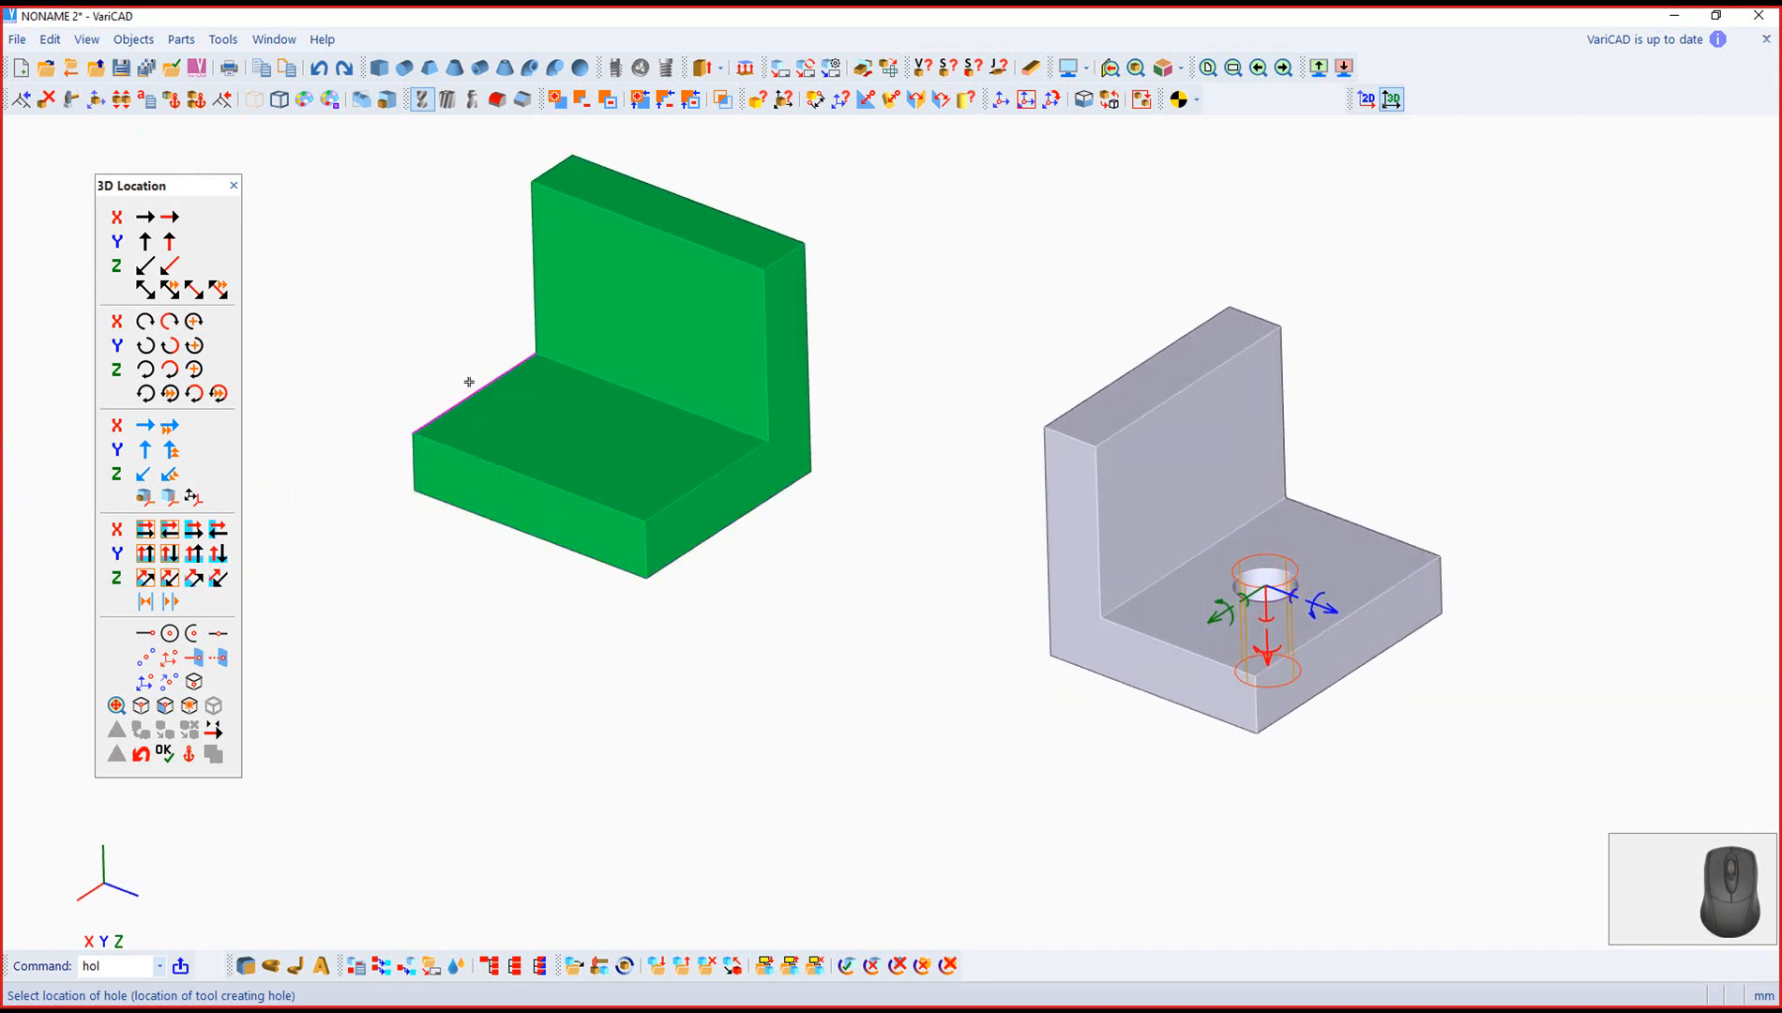
{"action": "left_click", "coordinate": [146, 659]}
{"action": "left_click", "coordinate": [453, 211]}
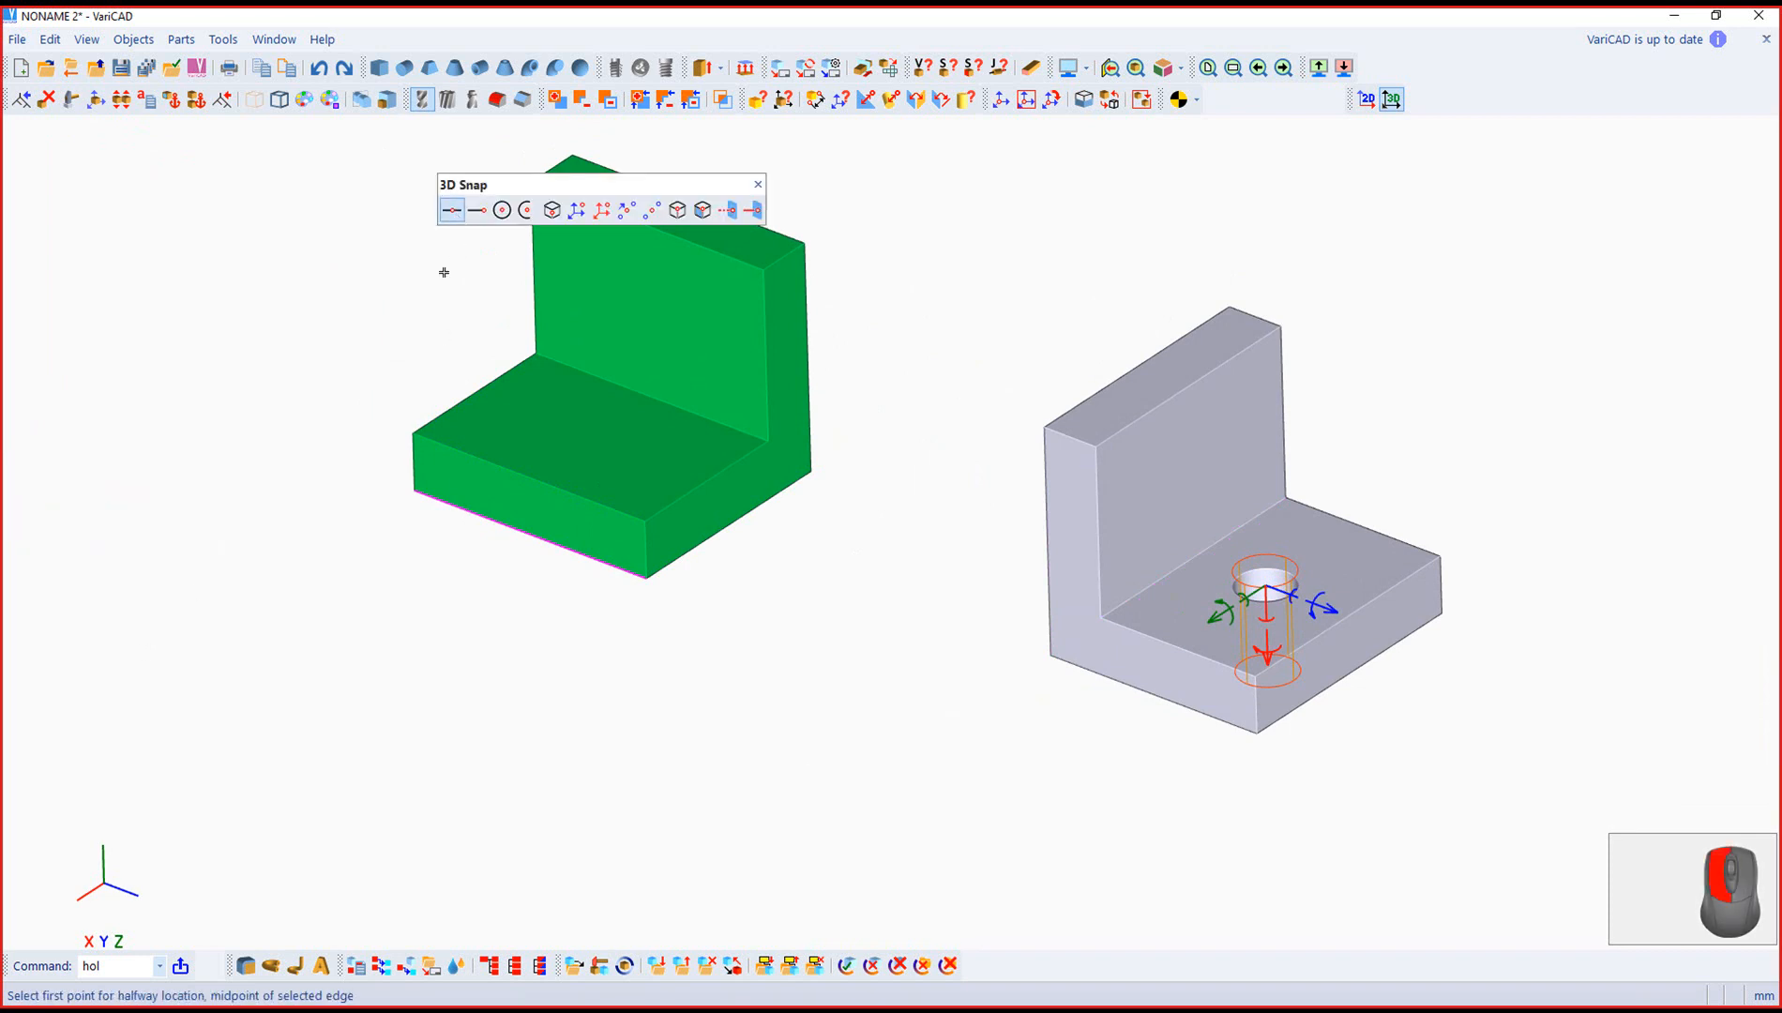
{"action": "left_click", "coordinate": [476, 403]}
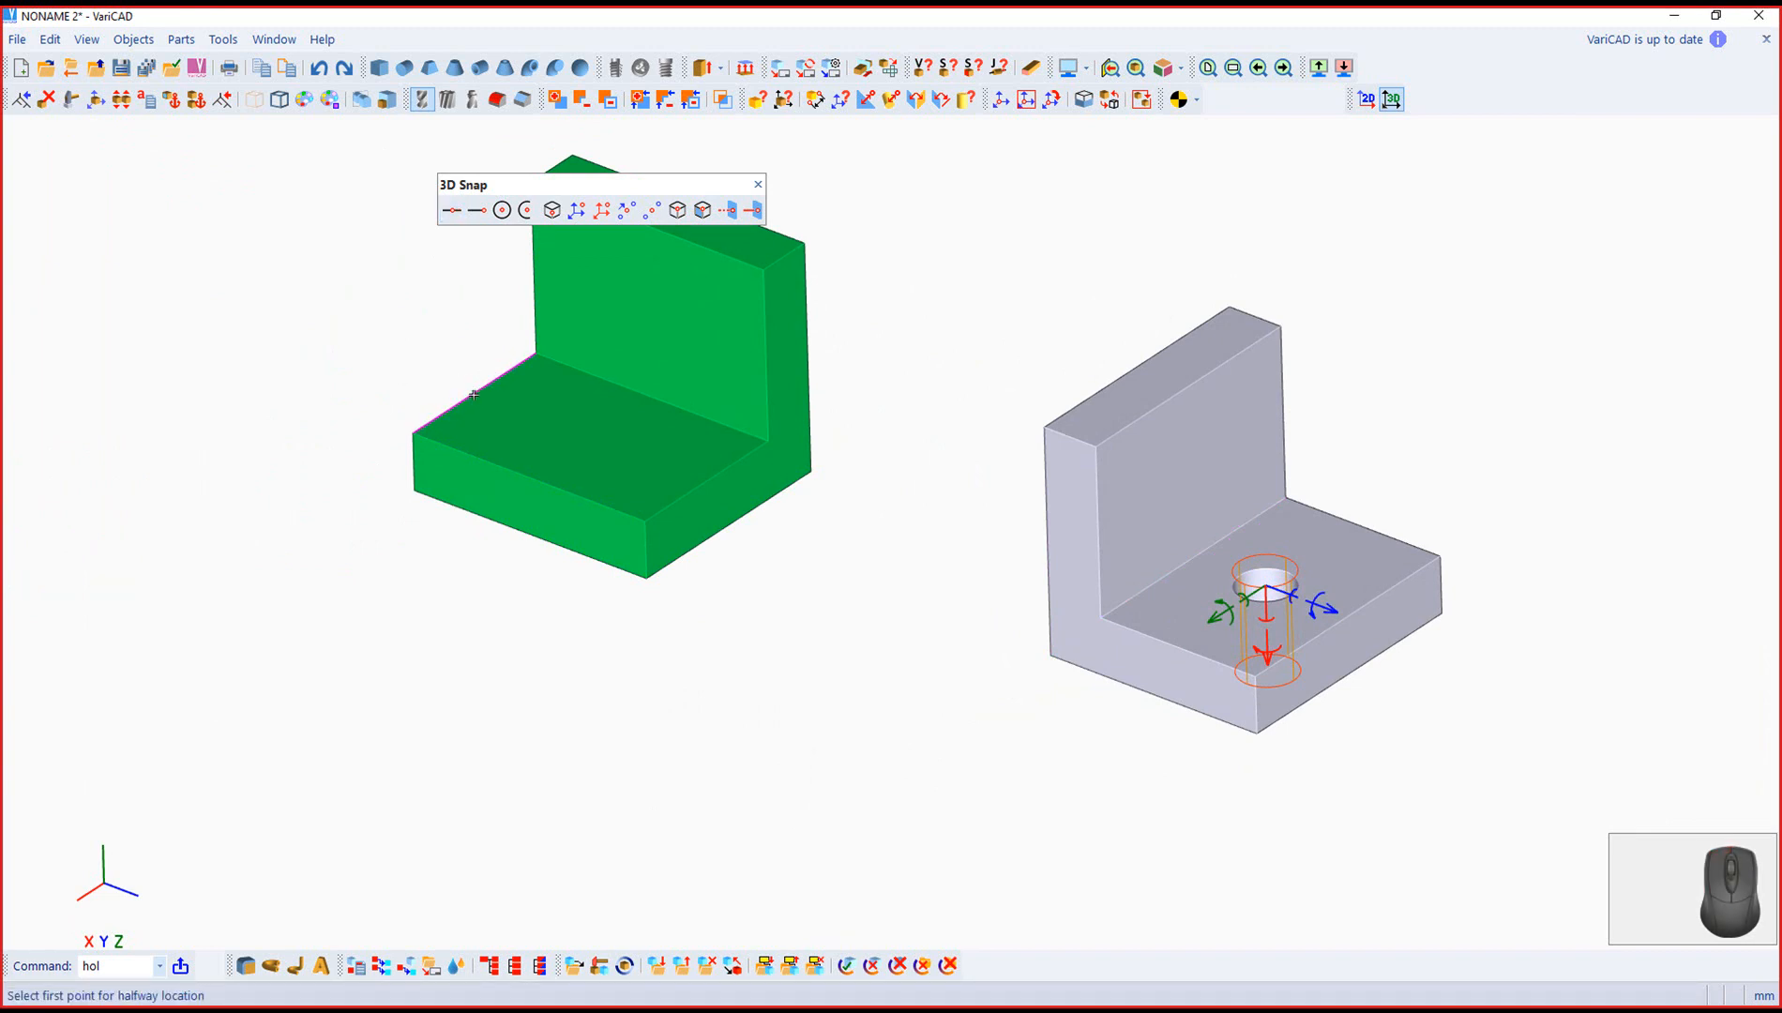
{"action": "left_click", "coordinate": [473, 395]}
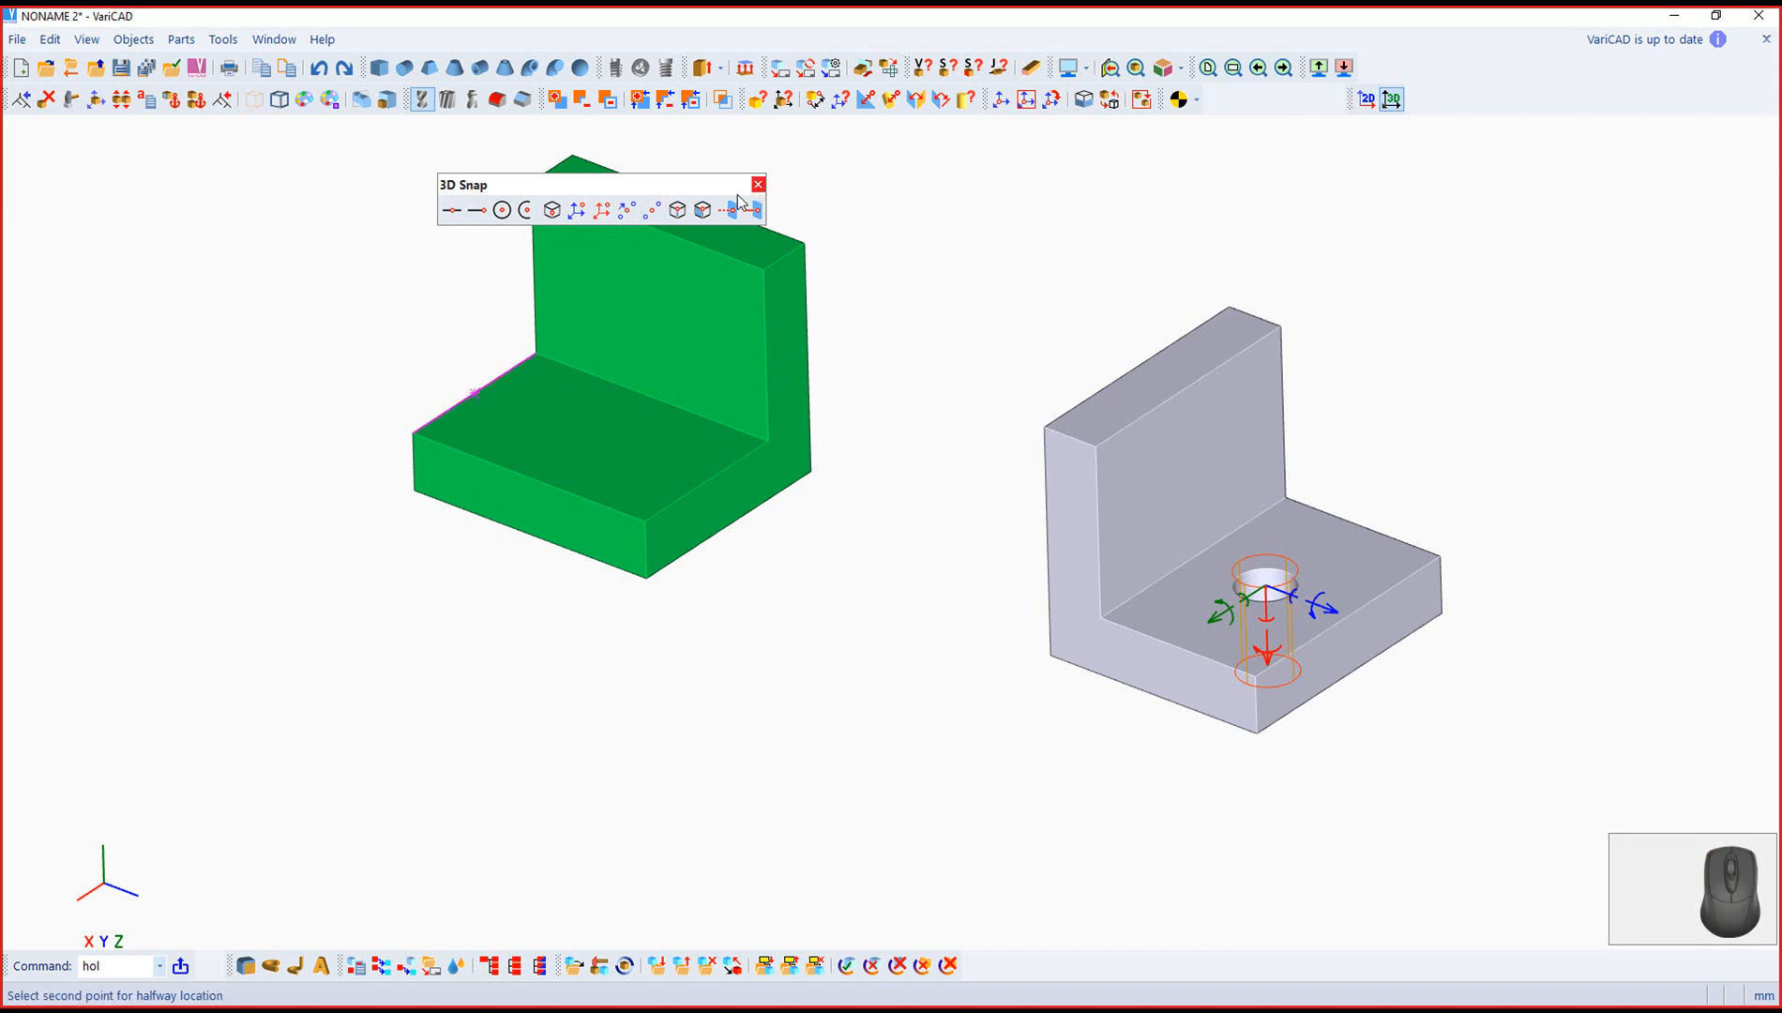
{"action": "left_click", "coordinate": [702, 483]}
{"action": "right_click_drag", "start_coordinate": [656, 557], "coordinate": [660, 675]}
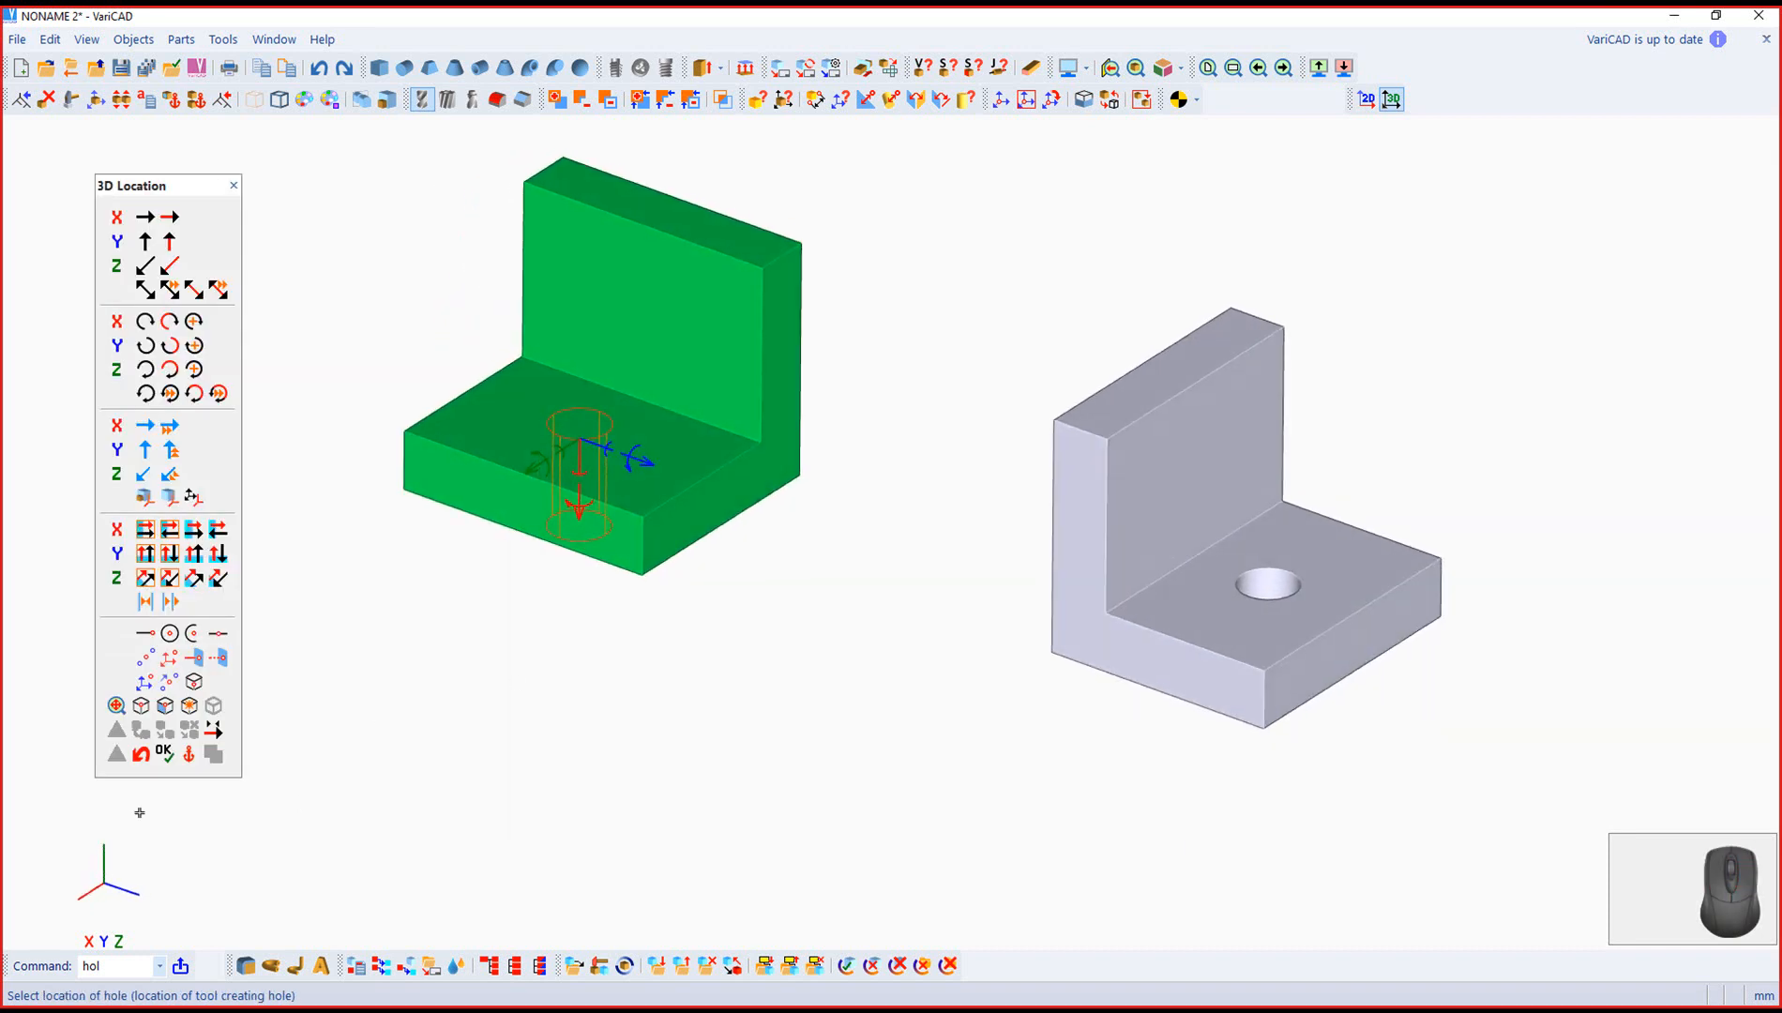
{"action": "left_click", "coordinate": [165, 752]}
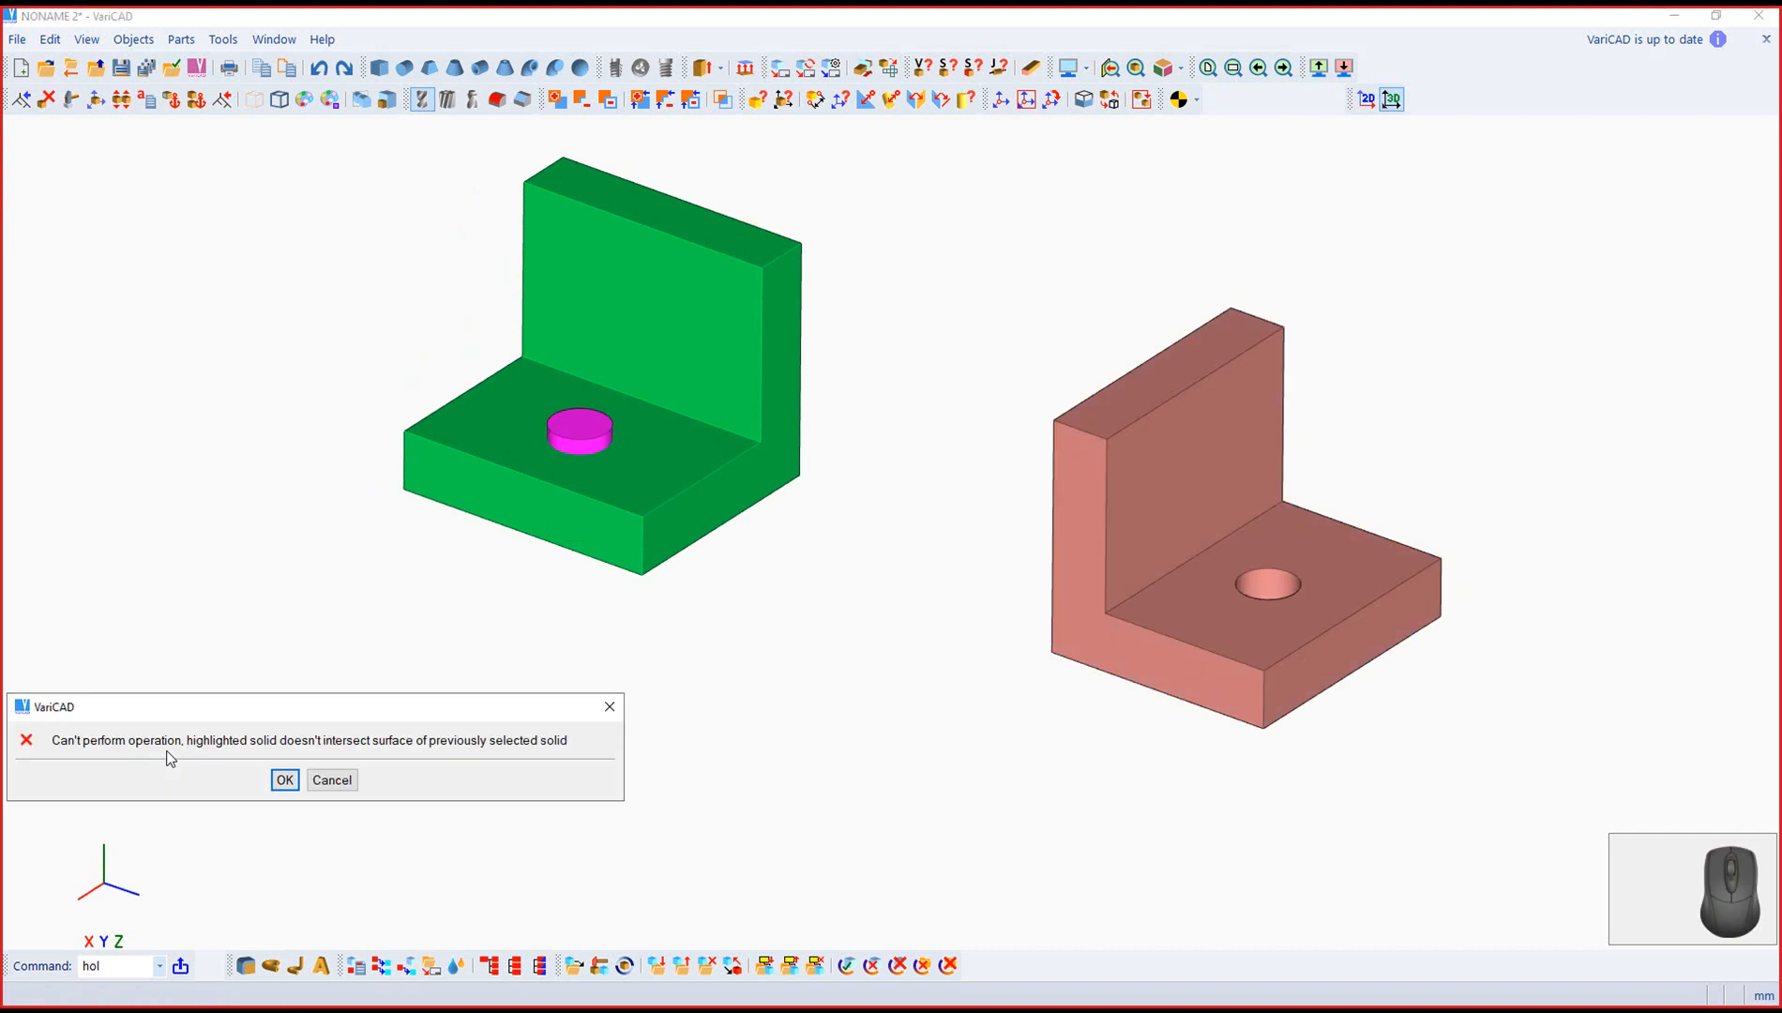
Step: Cut a 20 mm diameter, 30 mm deep hole in the green bracket's base, centred halfway between the midpoints of its two side edges
{"action": "key", "text": "Return"}
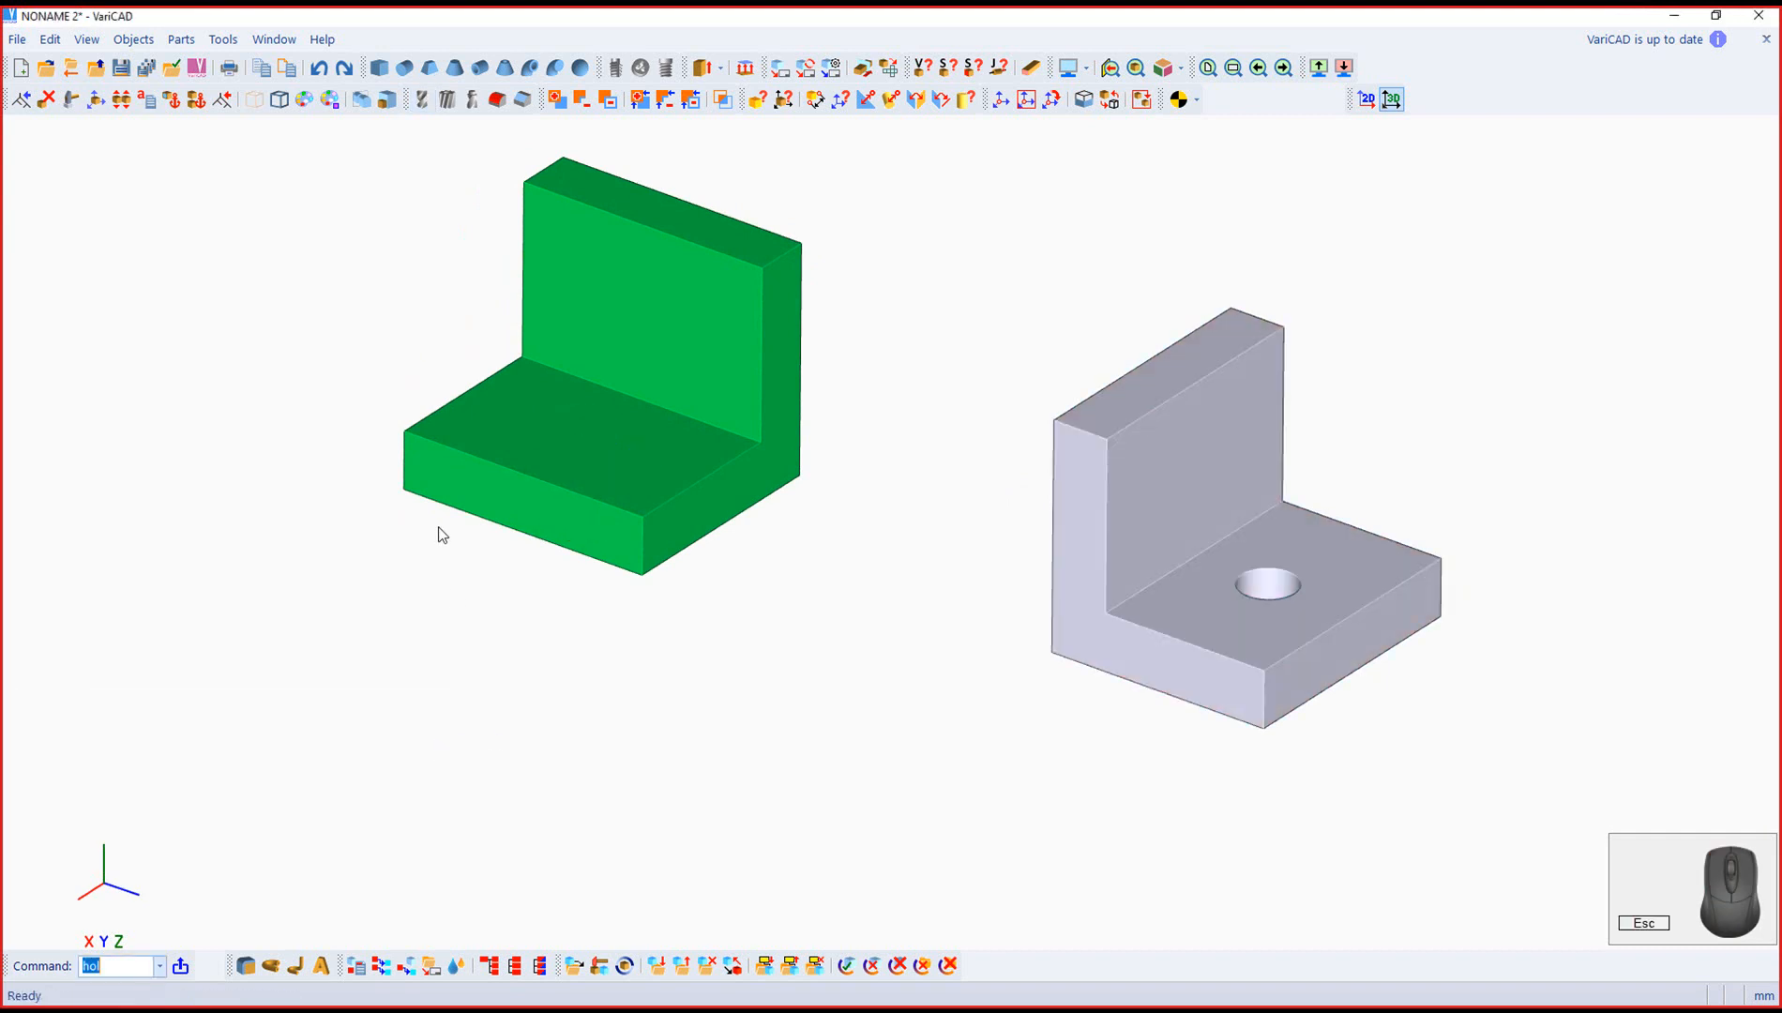
{"action": "left_click", "coordinate": [423, 99]}
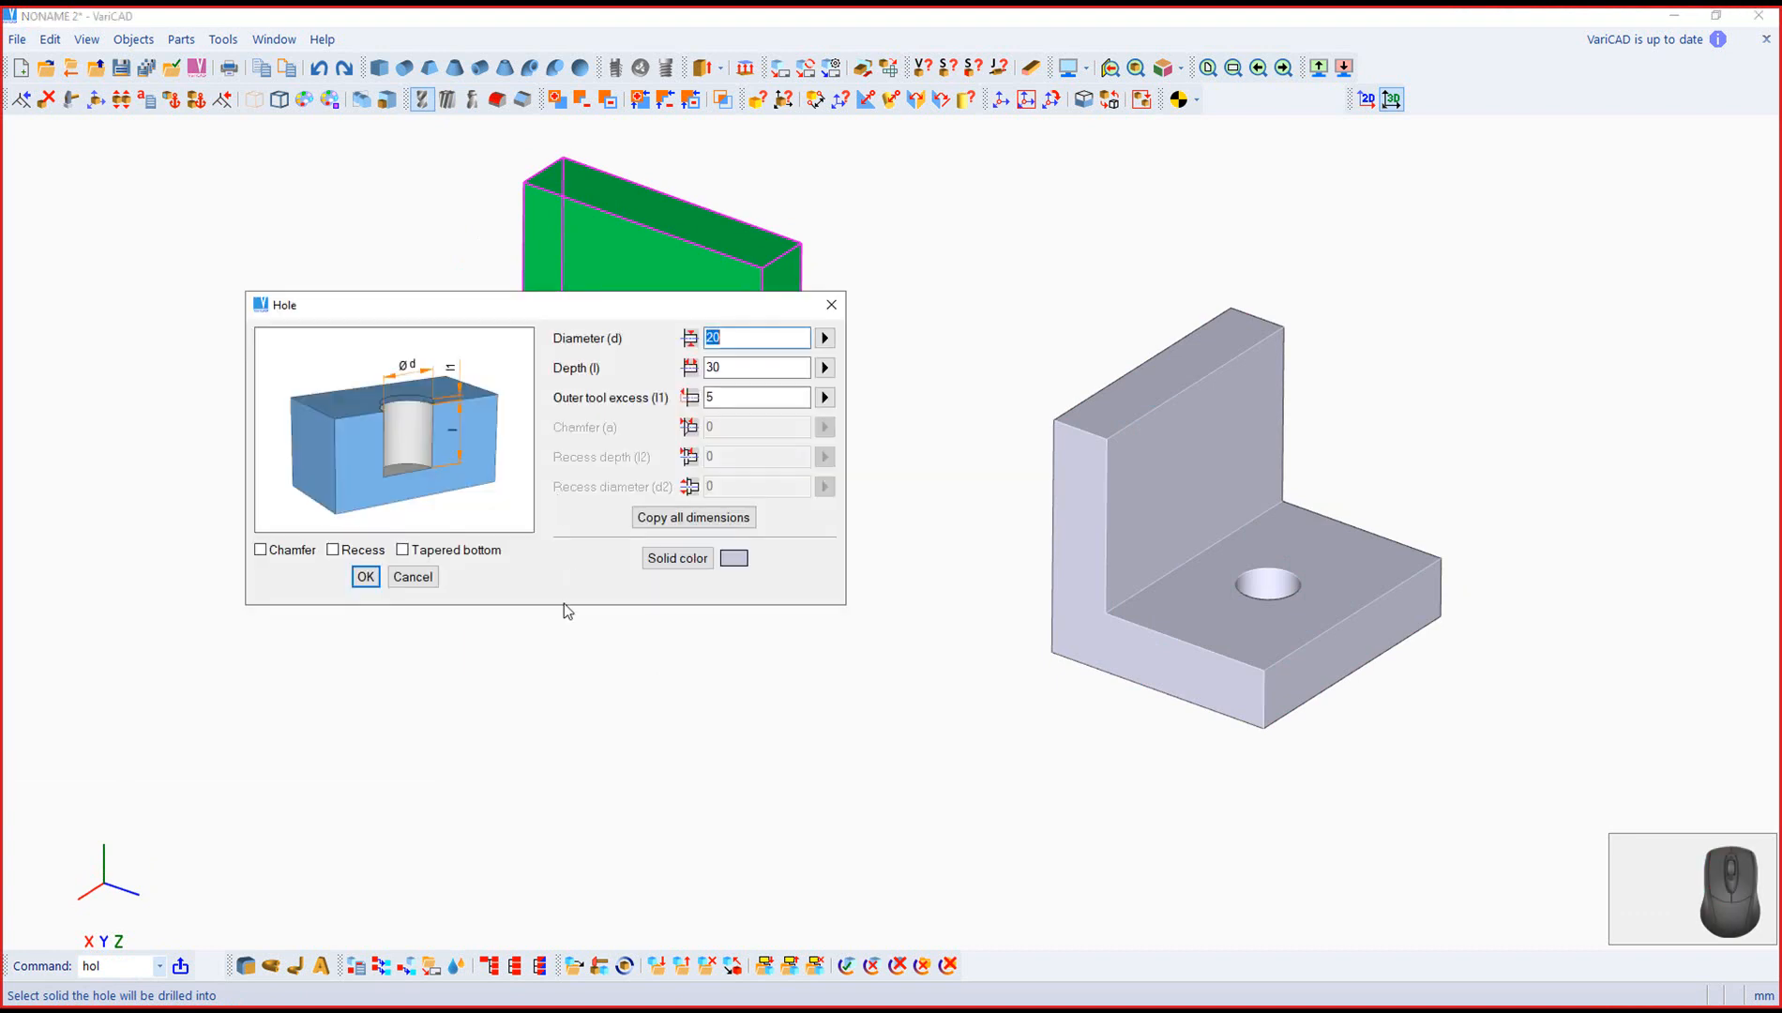
{"action": "left_click", "coordinate": [365, 576]}
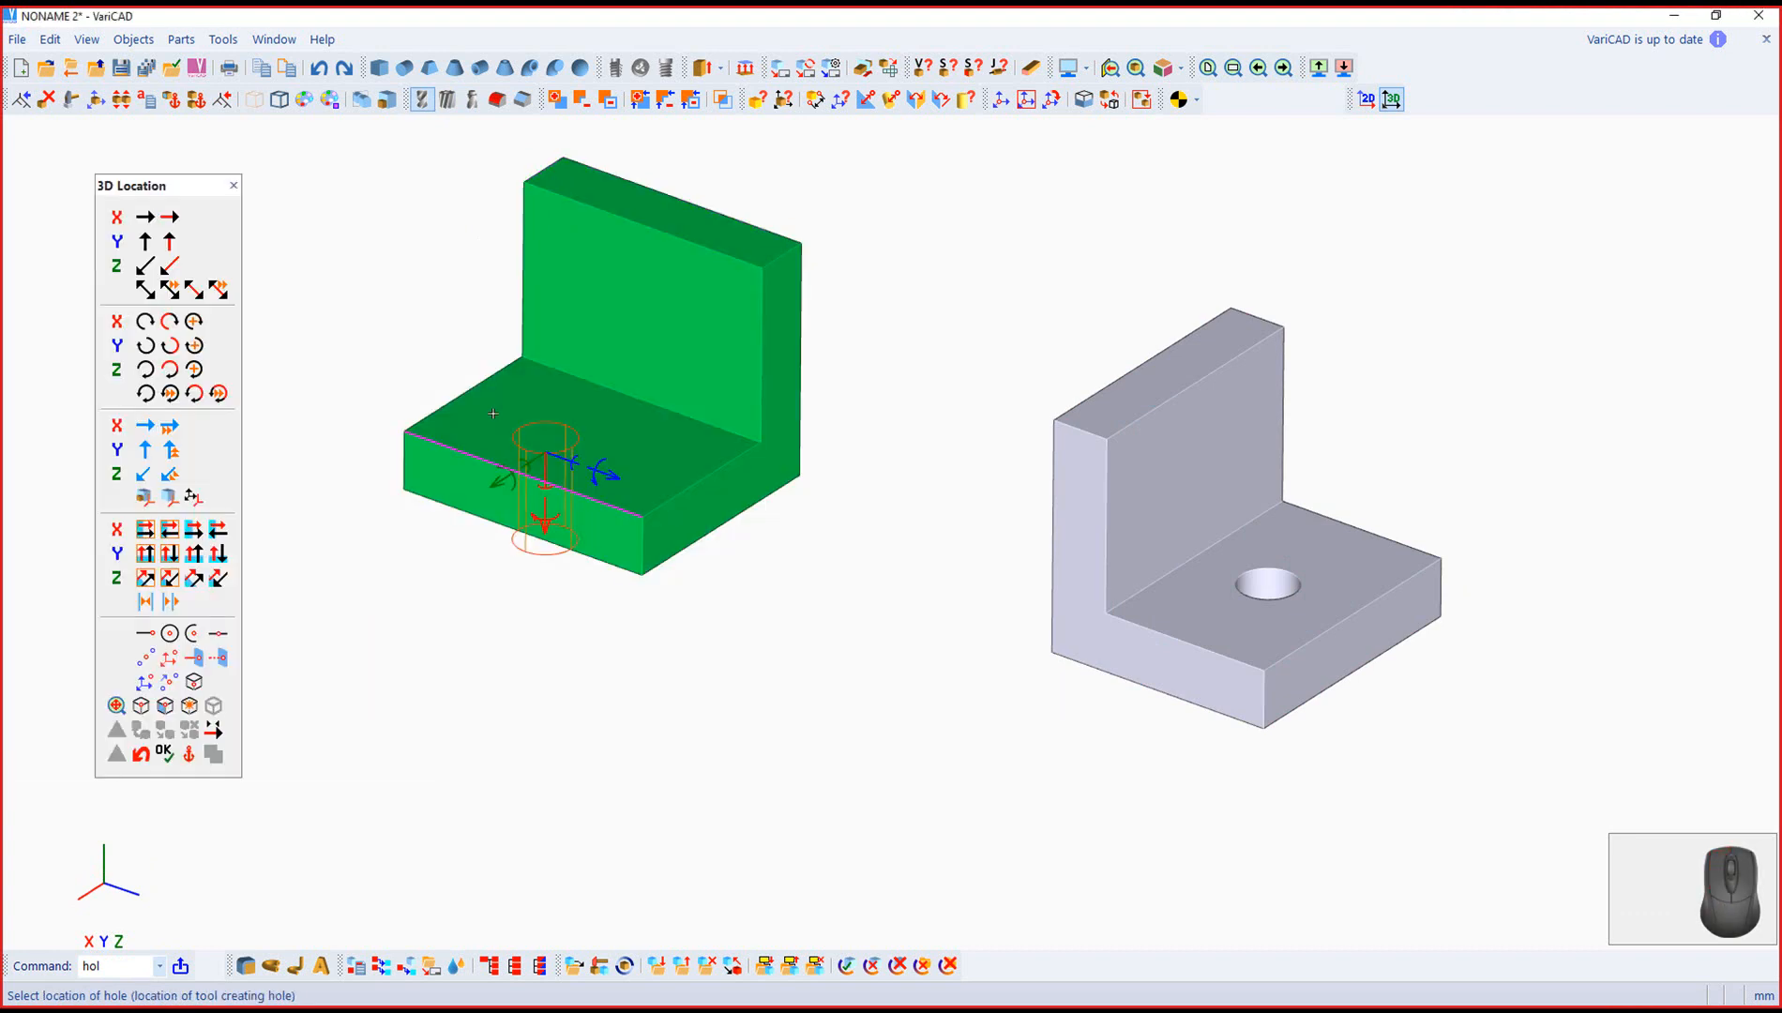
{"action": "left_click", "coordinate": [146, 656]}
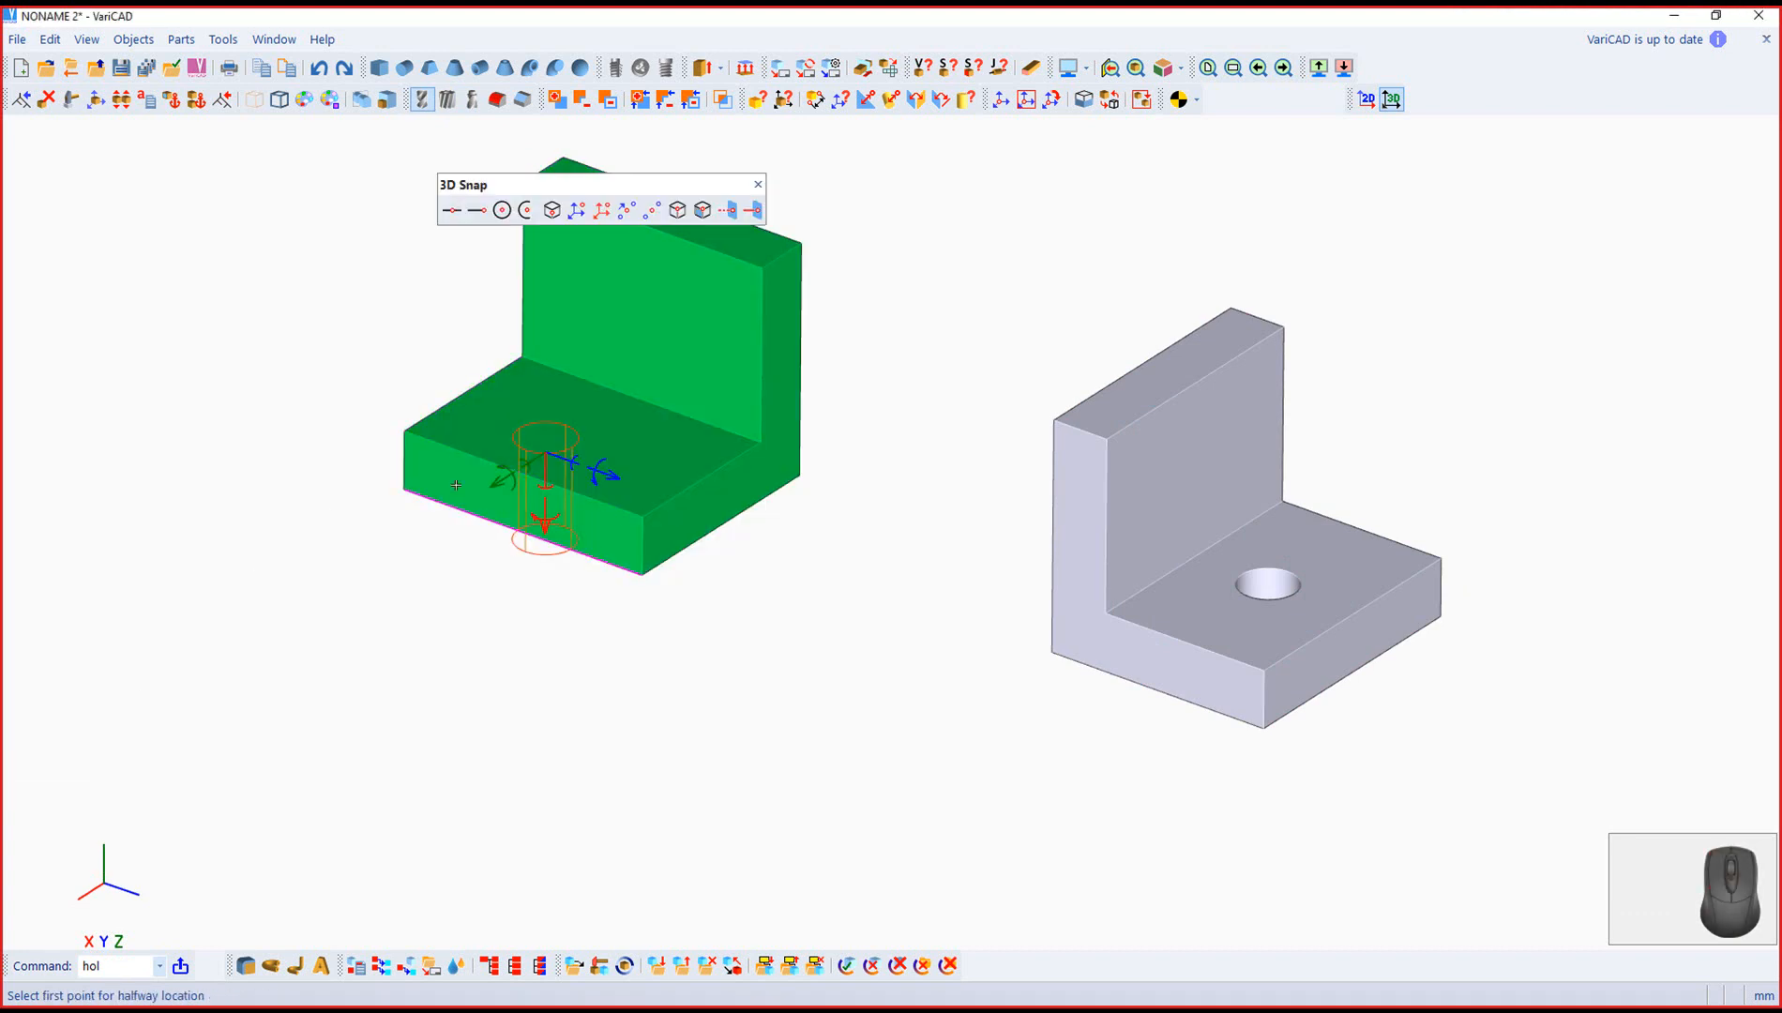
{"action": "left_click", "coordinate": [456, 396]}
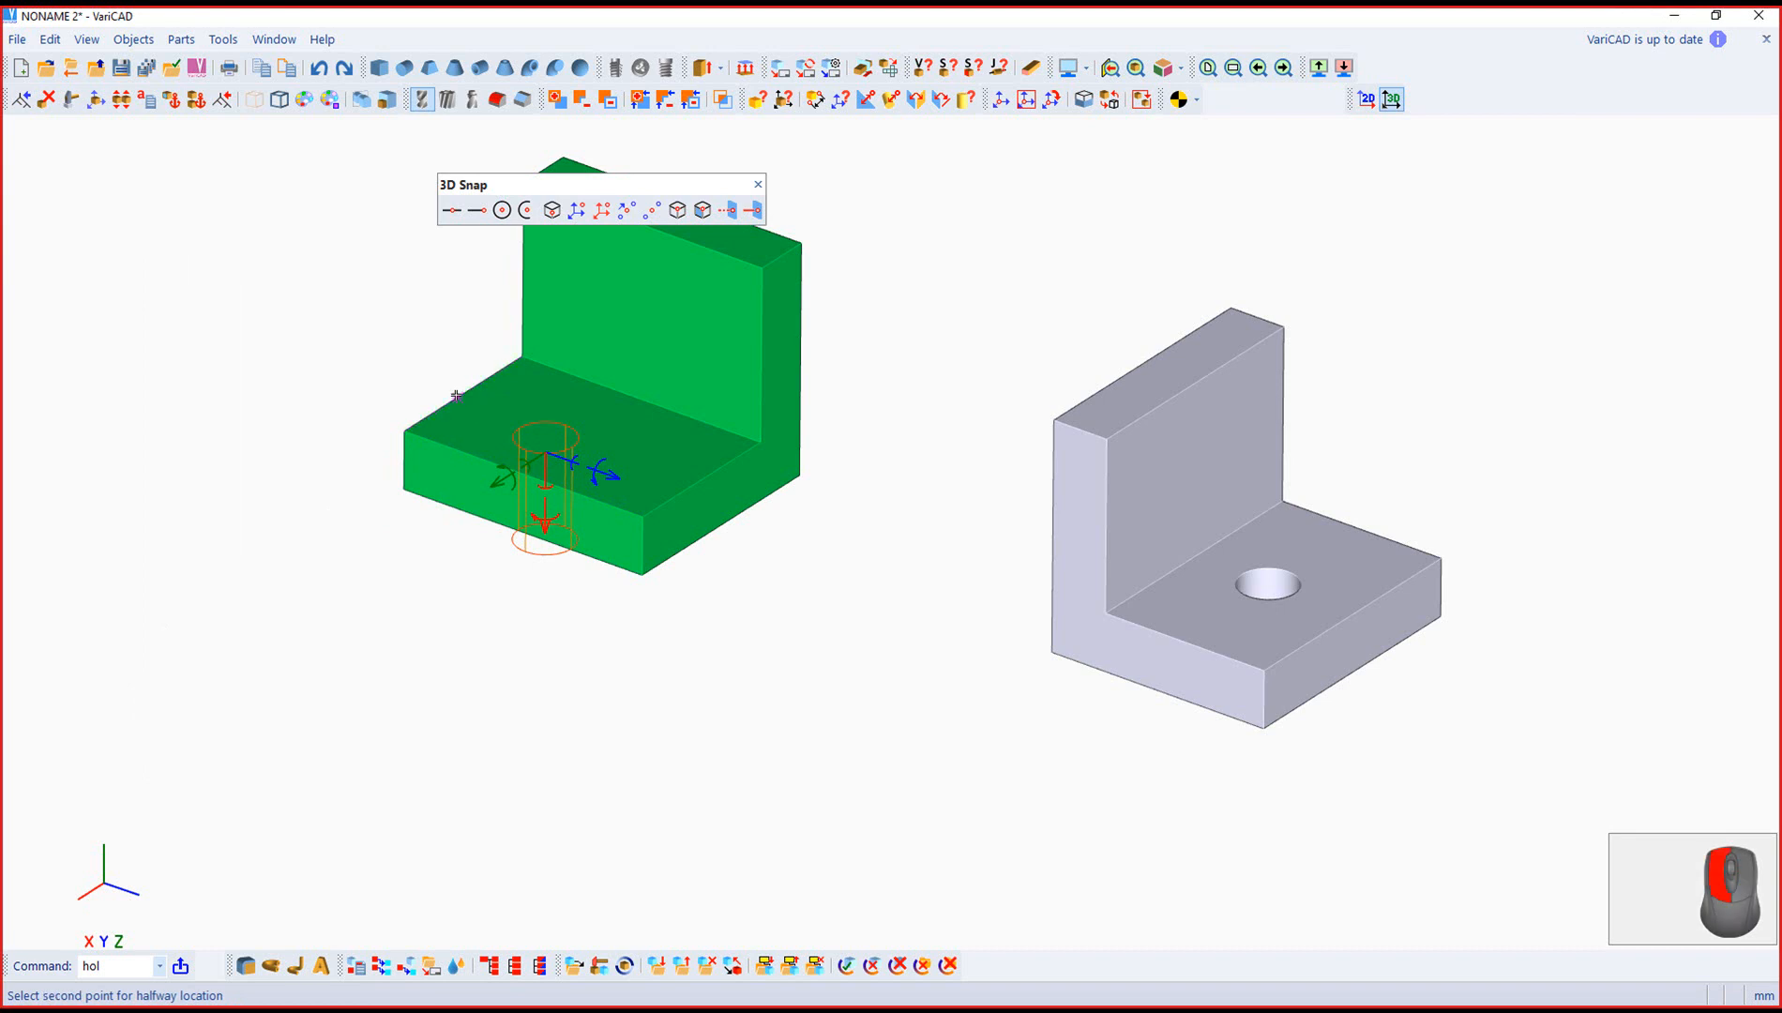
{"action": "left_click", "coordinate": [708, 468]}
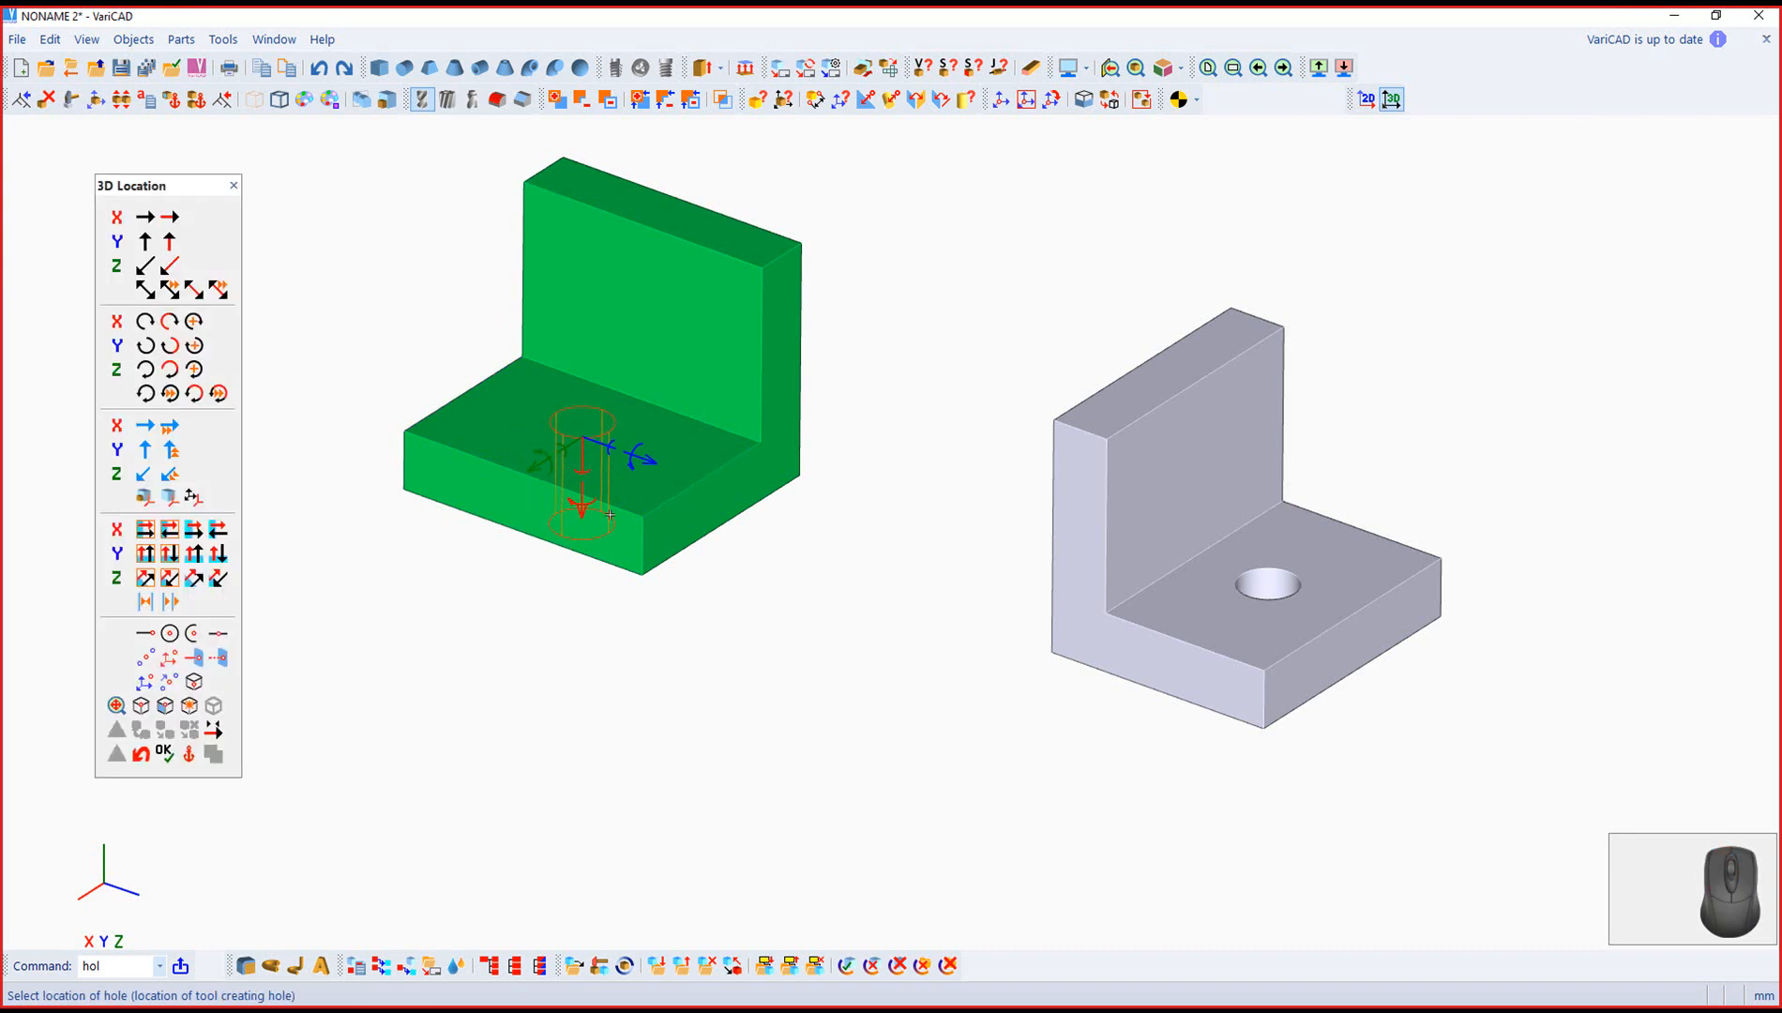
{"action": "left_click", "coordinate": [164, 752]}
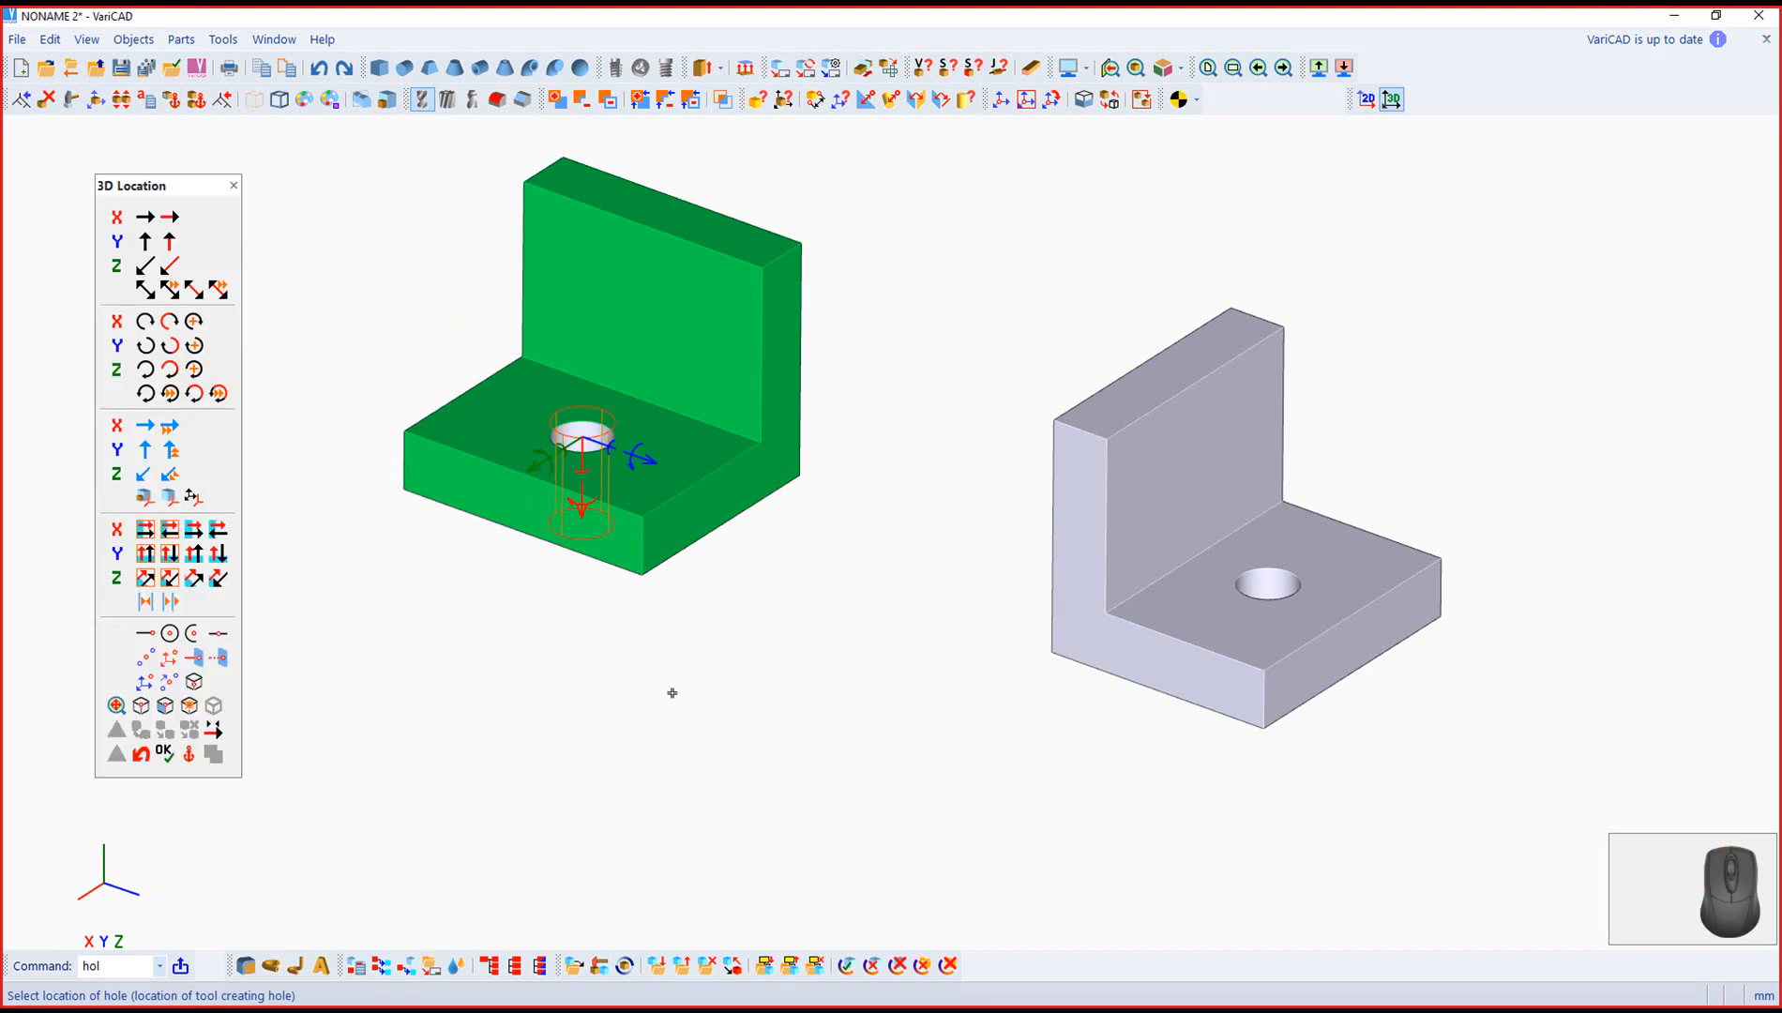
{"action": "key", "text": "Escape"}
Step: Fillet the two vertical corner edges at the free end of the grey bracket's base with a 5 mm radius
{"action": "right_click_drag", "start_coordinate": [820, 517], "coordinate": [839, 578]}
{"action": "middle_click_drag", "start_coordinate": [840, 578], "coordinate": [812, 644]}
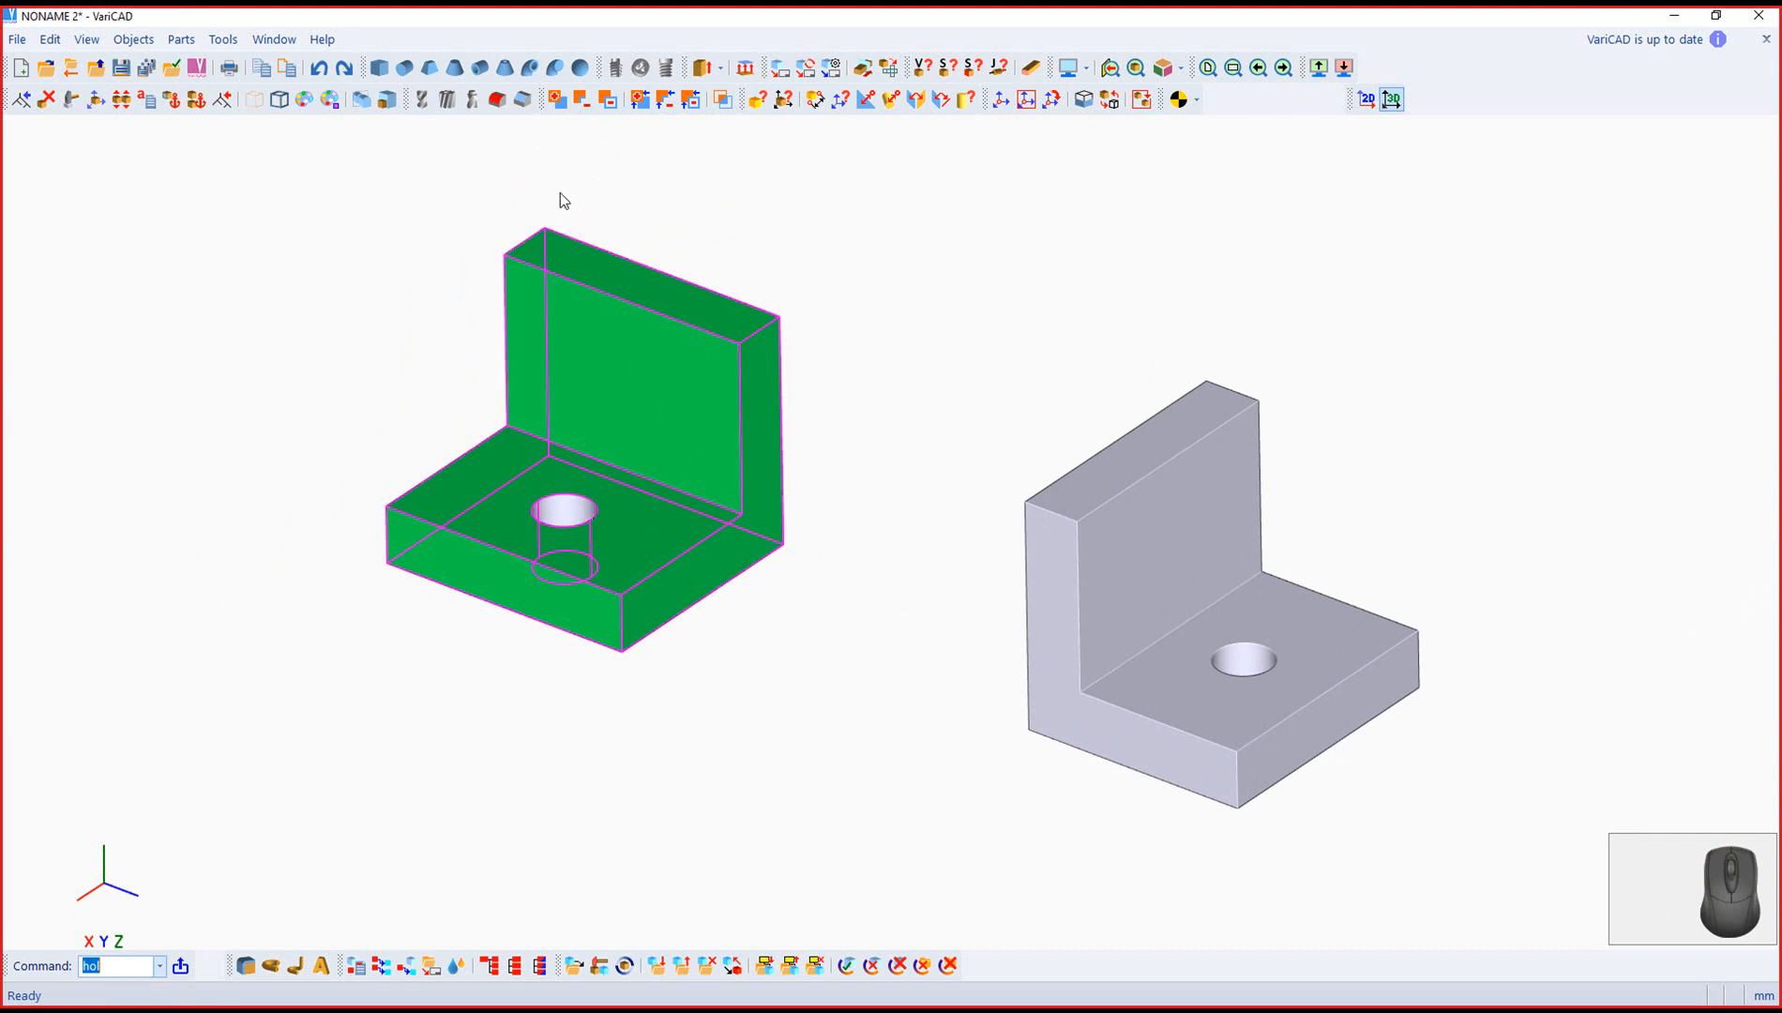
{"action": "left_click", "coordinate": [497, 100]}
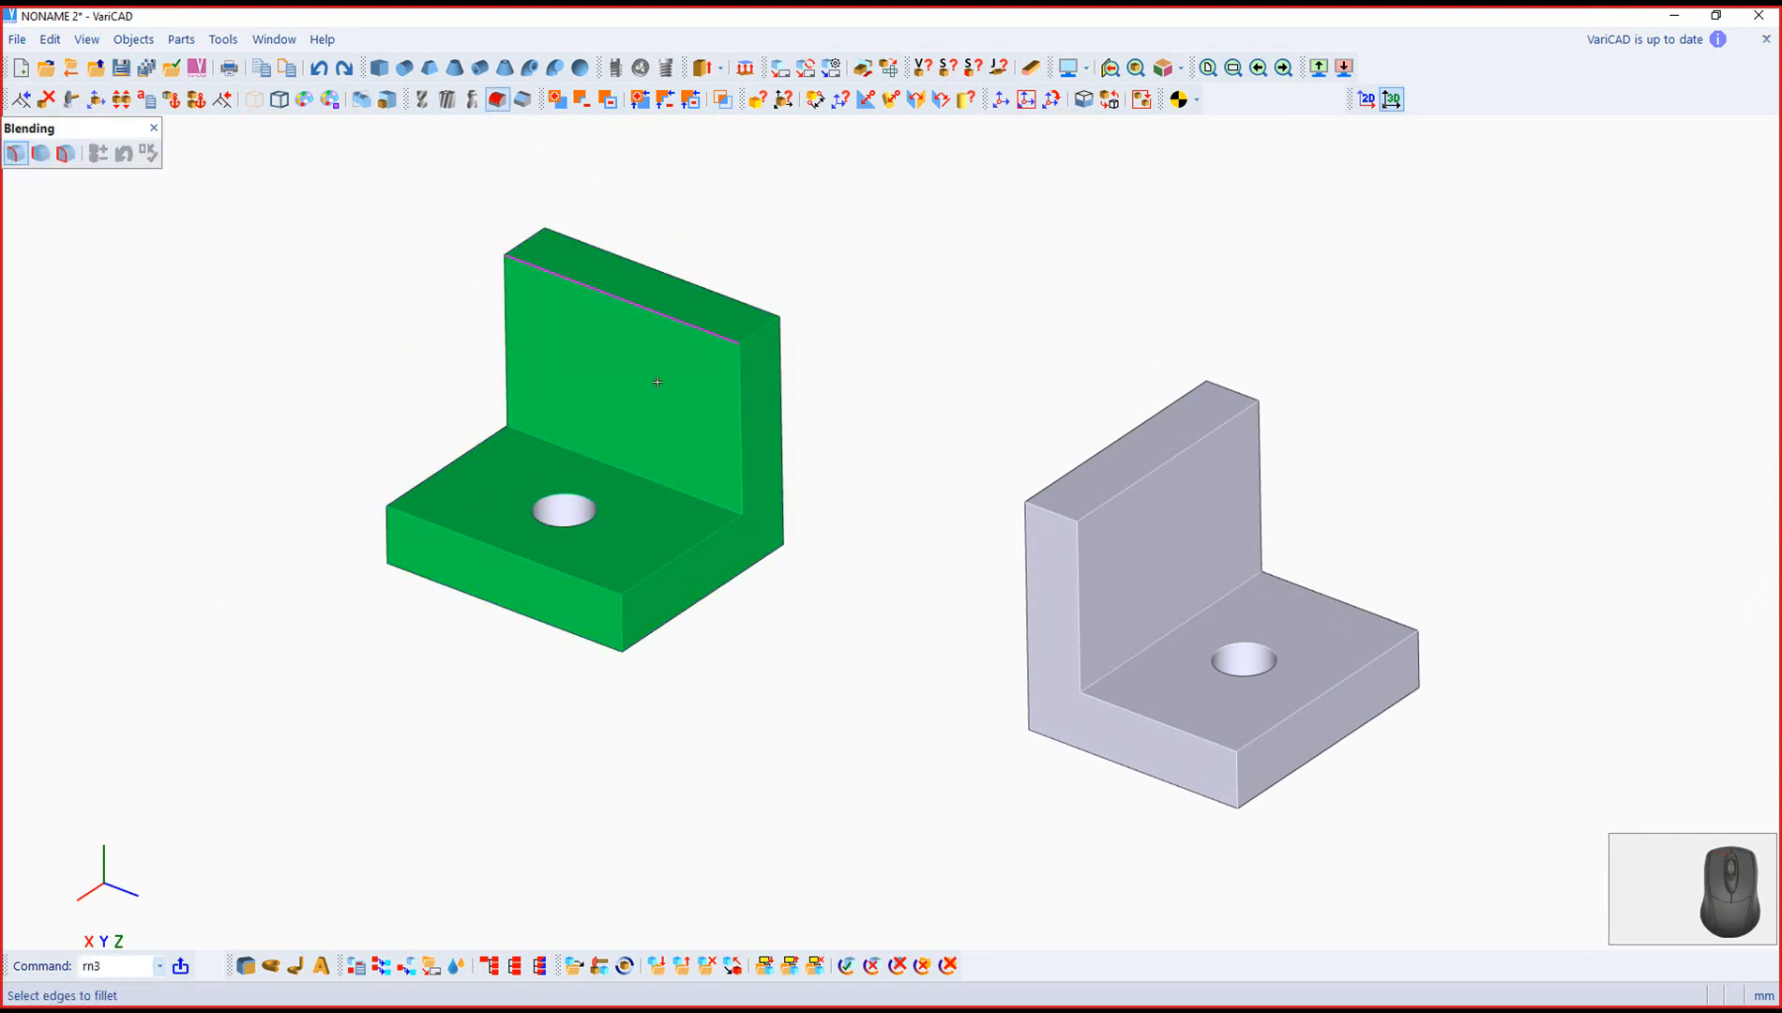
{"action": "left_click_drag", "start_coordinate": [84, 128], "coordinate": [293, 170]}
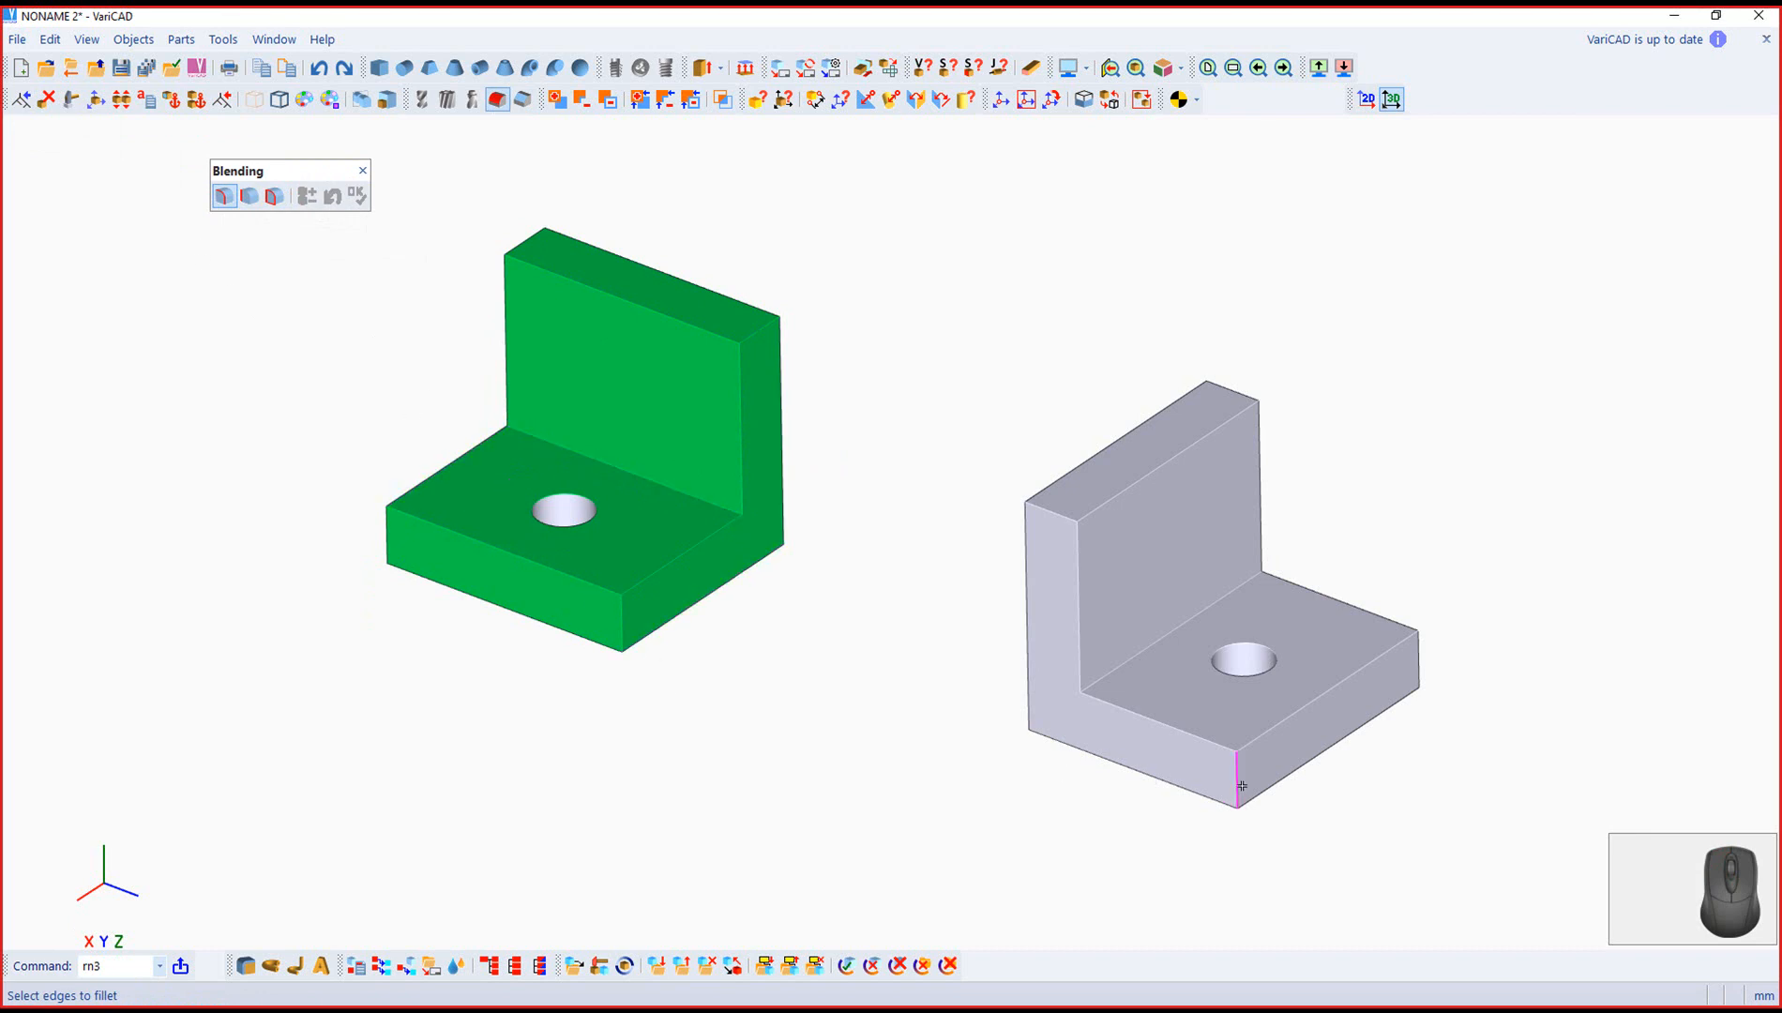
{"action": "left_click", "coordinate": [1298, 757]}
{"action": "left_click", "coordinate": [1221, 778]}
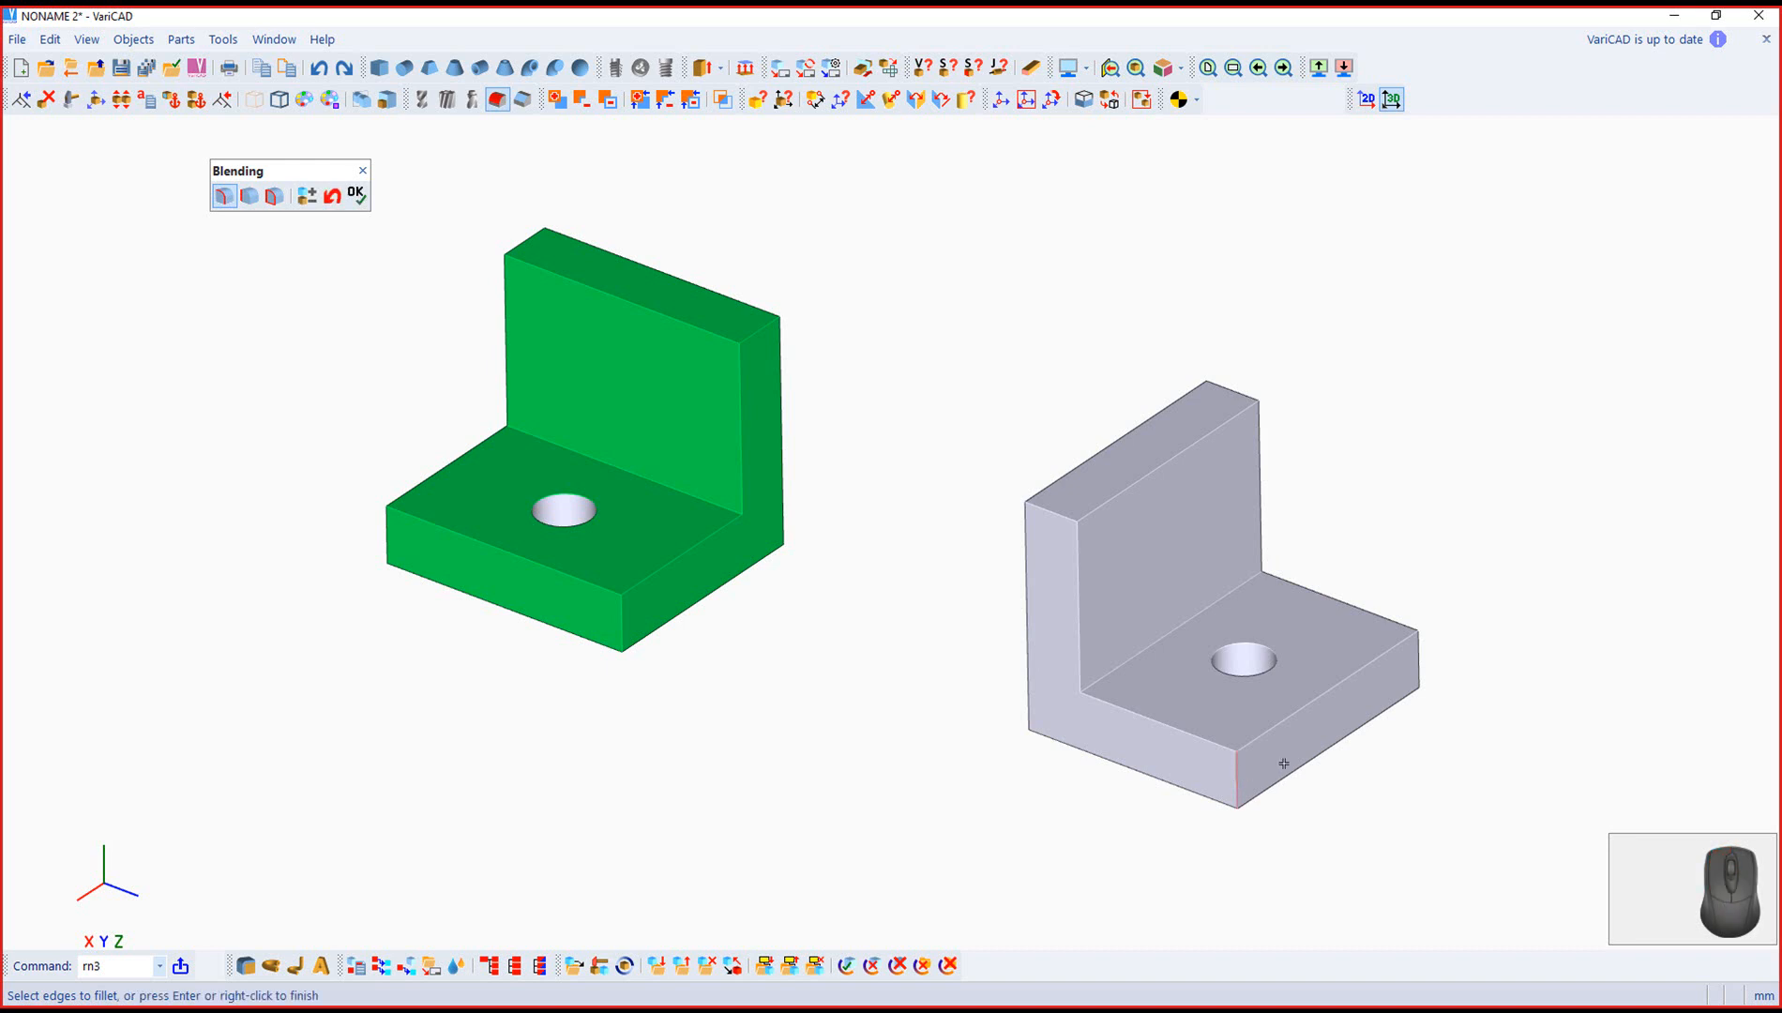
{"action": "left_click", "coordinate": [1415, 661]}
{"action": "left_click", "coordinate": [357, 195]}
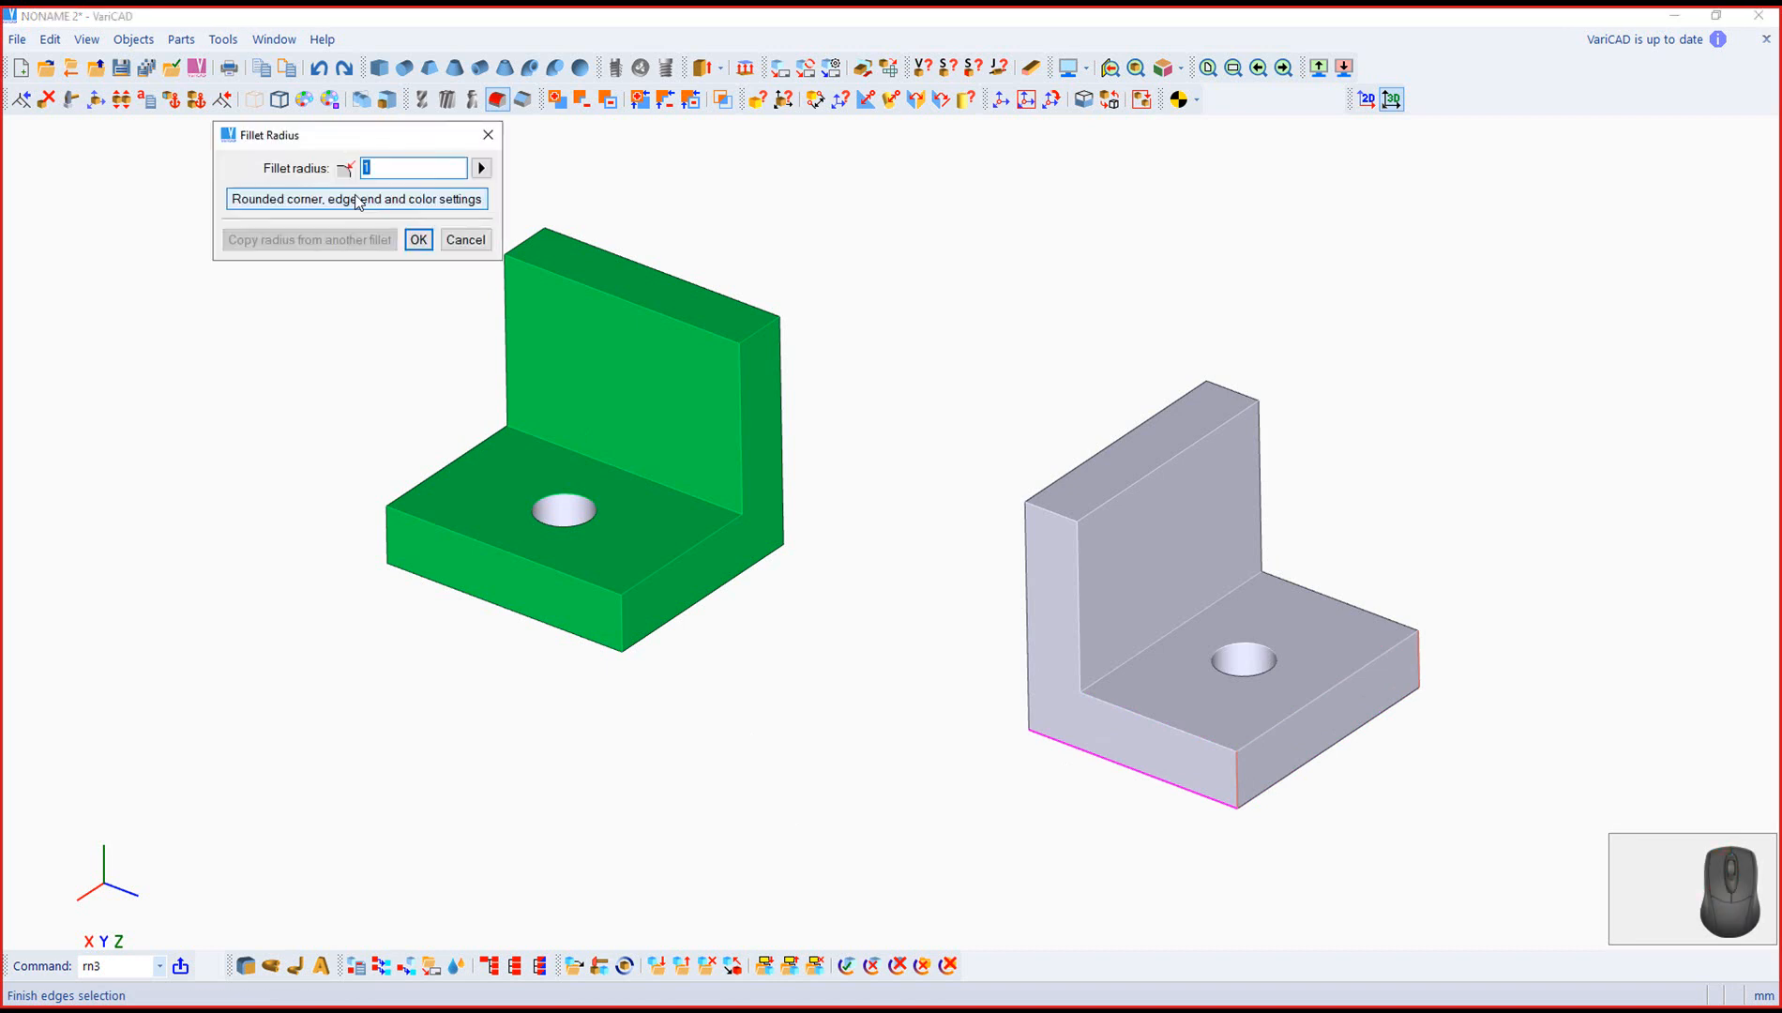
{"action": "type", "text": "5"}
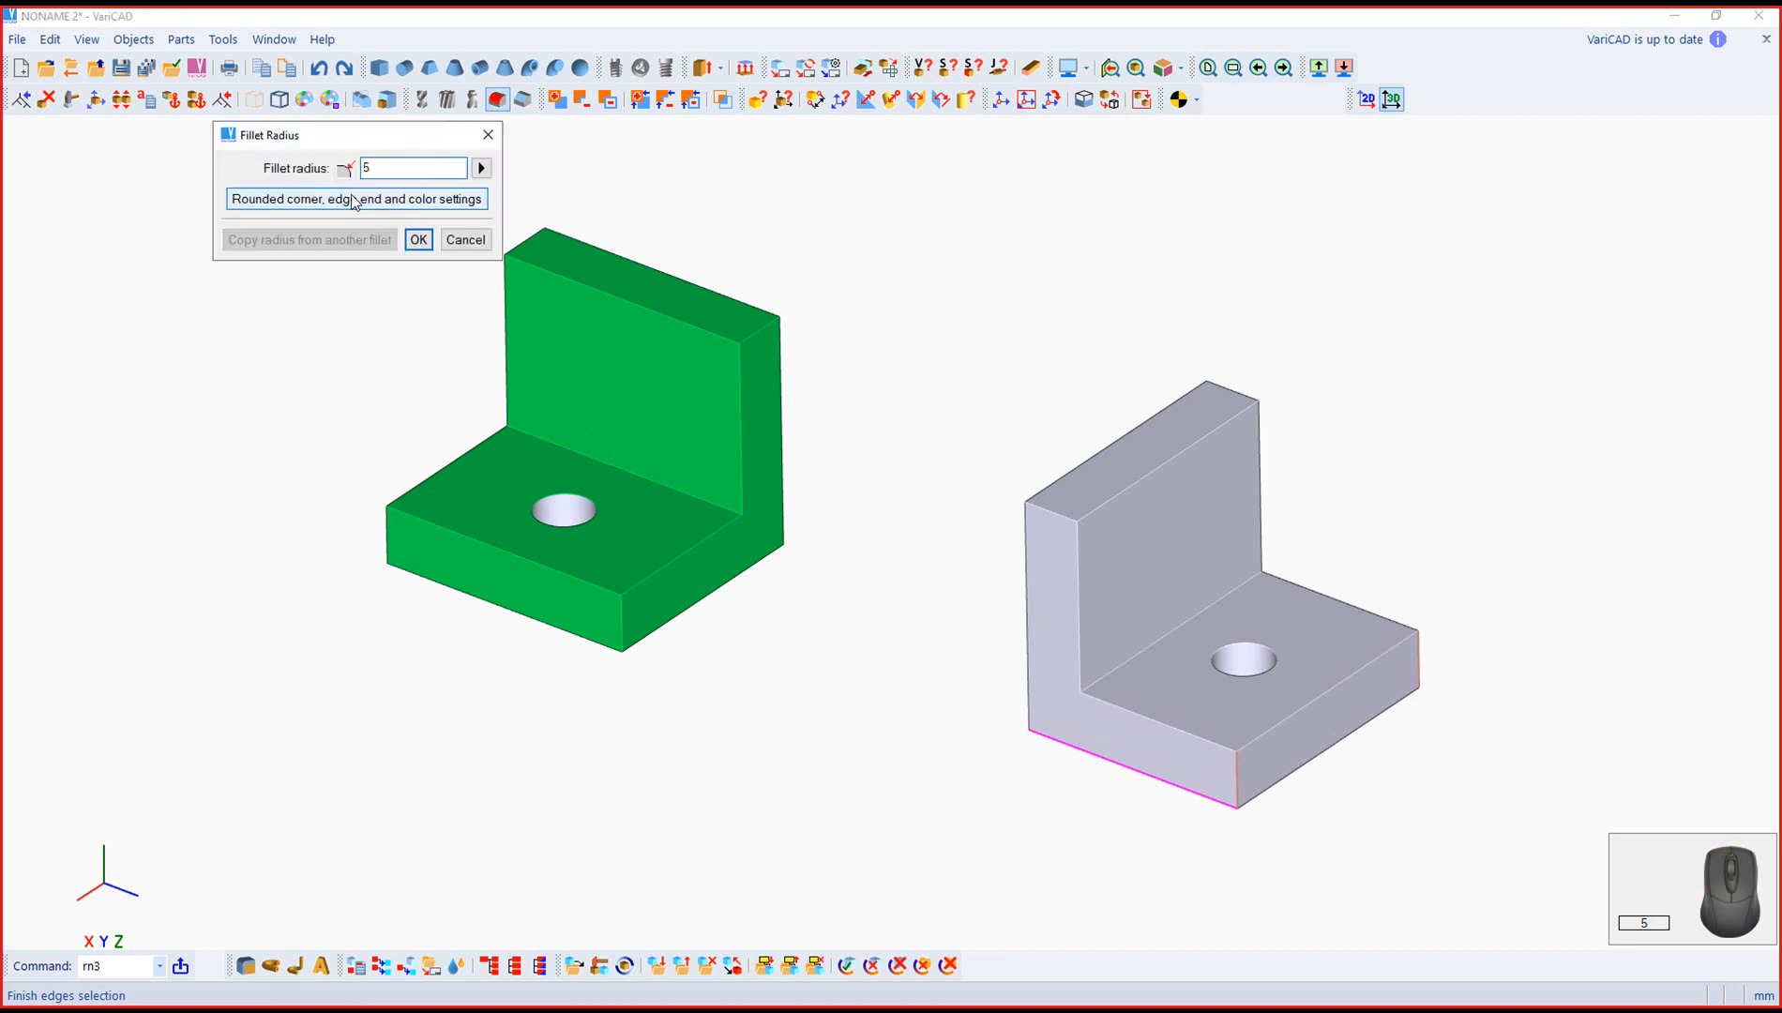
{"action": "left_click", "coordinate": [419, 241]}
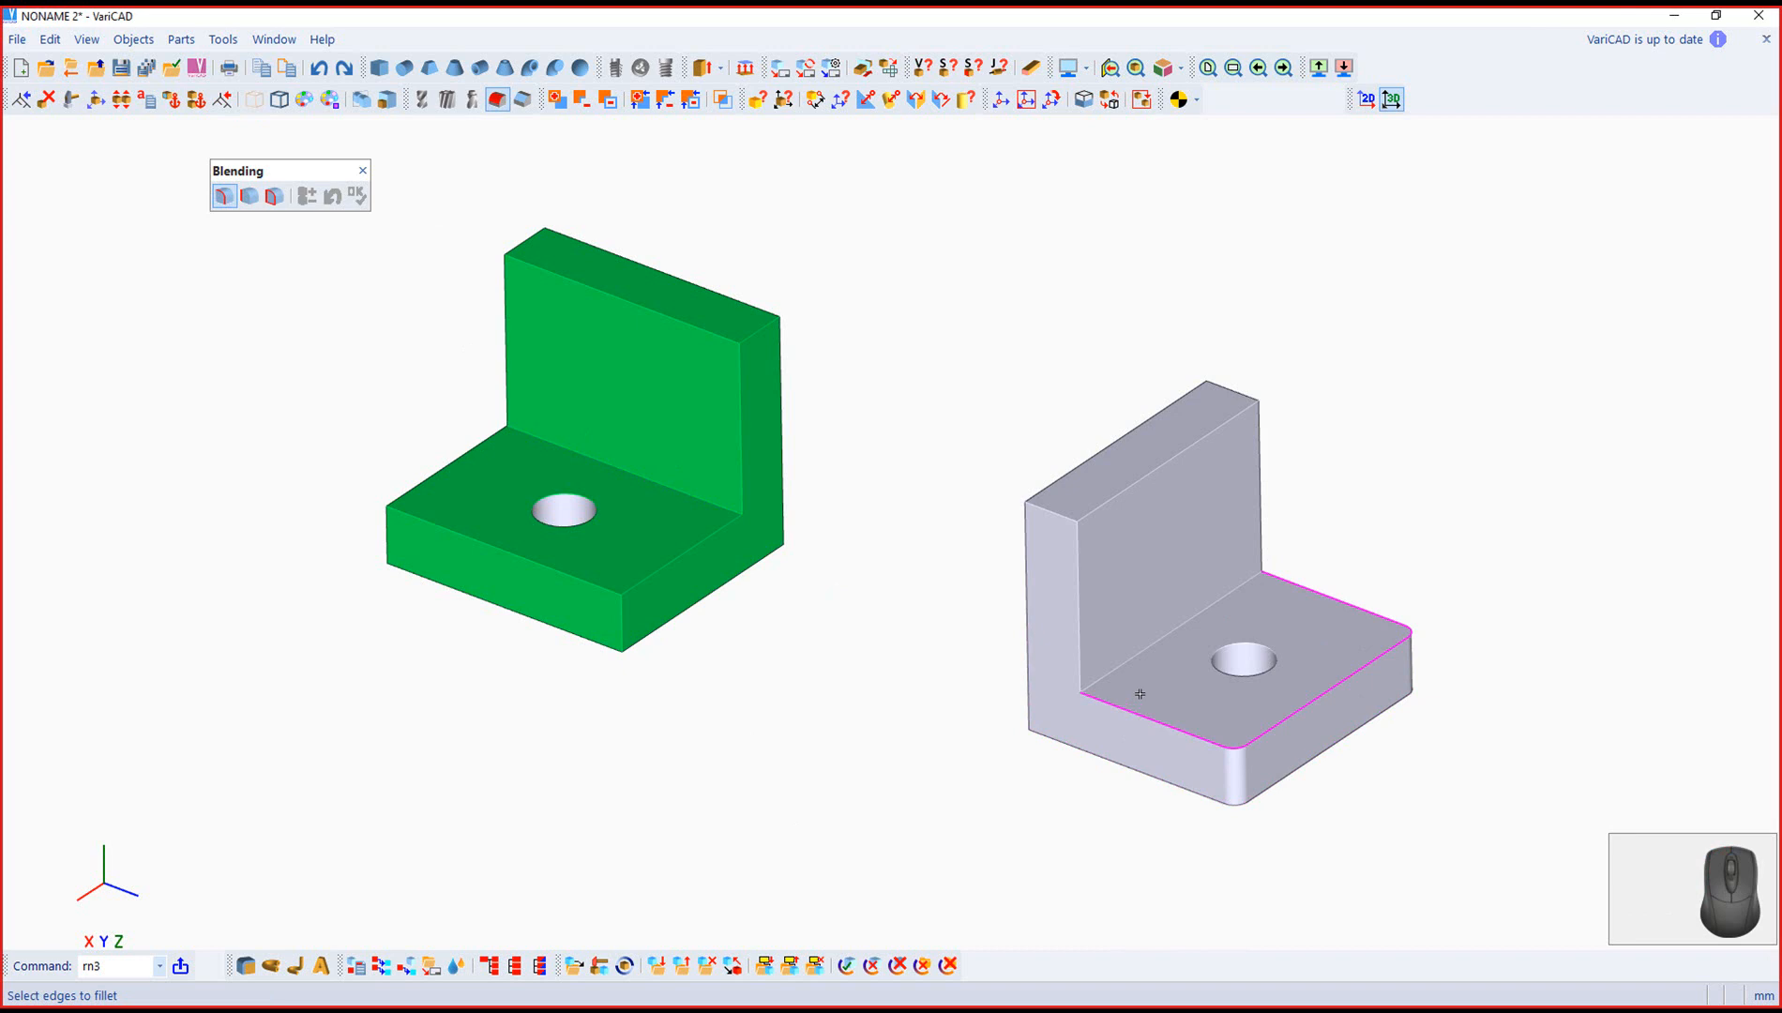
Step: Fillet the two vertical back edges of the grey bracket's upright plate
{"action": "left_click", "coordinate": [1025, 663]}
{"action": "right_click_drag", "start_coordinate": [1106, 314], "coordinate": [1041, 826]}
{"action": "left_click", "coordinate": [1216, 520]}
{"action": "right_click_drag", "start_coordinate": [1107, 497], "coordinate": [1143, 180]}
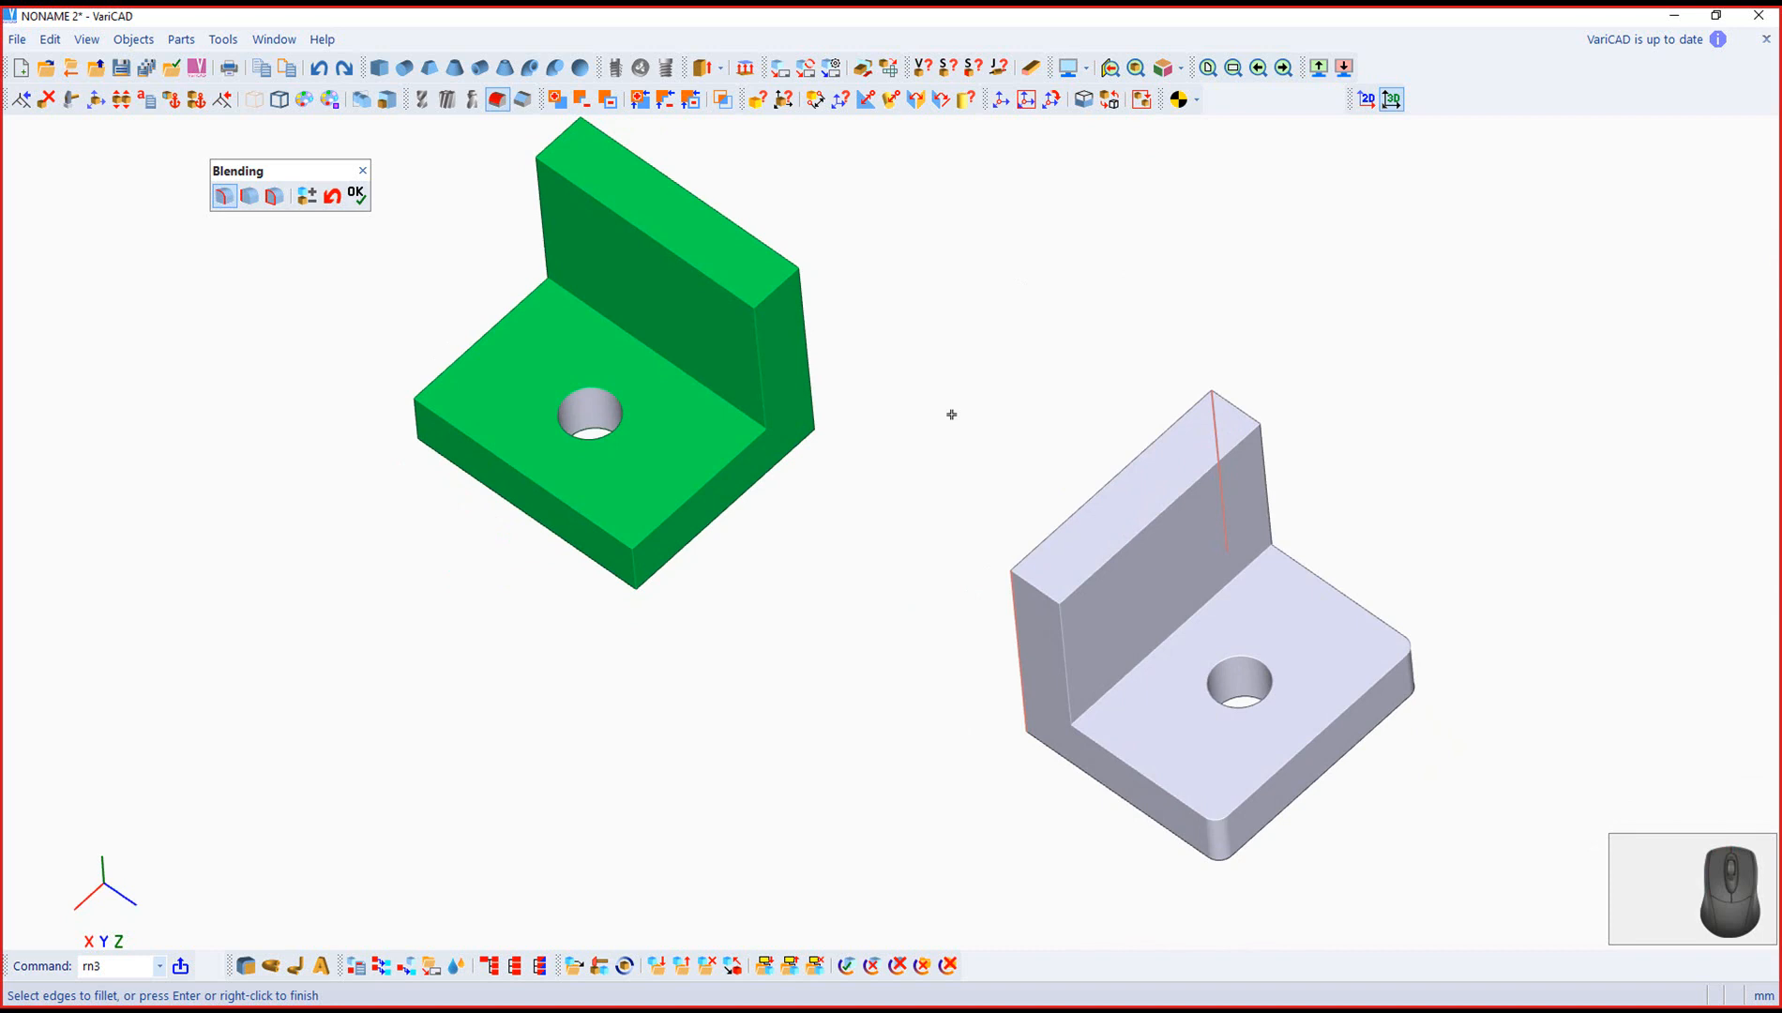
{"action": "right_click", "coordinate": [951, 413]}
{"action": "left_click", "coordinate": [1020, 458]}
Step: Fillet the grey bracket's inner edge where the upright plate meets the base
{"action": "right_click_drag", "start_coordinate": [991, 587], "coordinate": [1042, 481]}
{"action": "left_click", "coordinate": [1160, 646]}
{"action": "left_click", "coordinate": [1154, 647]}
{"action": "right_click", "coordinate": [990, 850]}
{"action": "left_click", "coordinate": [1043, 887]}
{"action": "right_click_drag", "start_coordinate": [930, 795], "coordinate": [903, 762]}
{"action": "right_click_drag", "start_coordinate": [763, 684], "coordinate": [789, 706]}
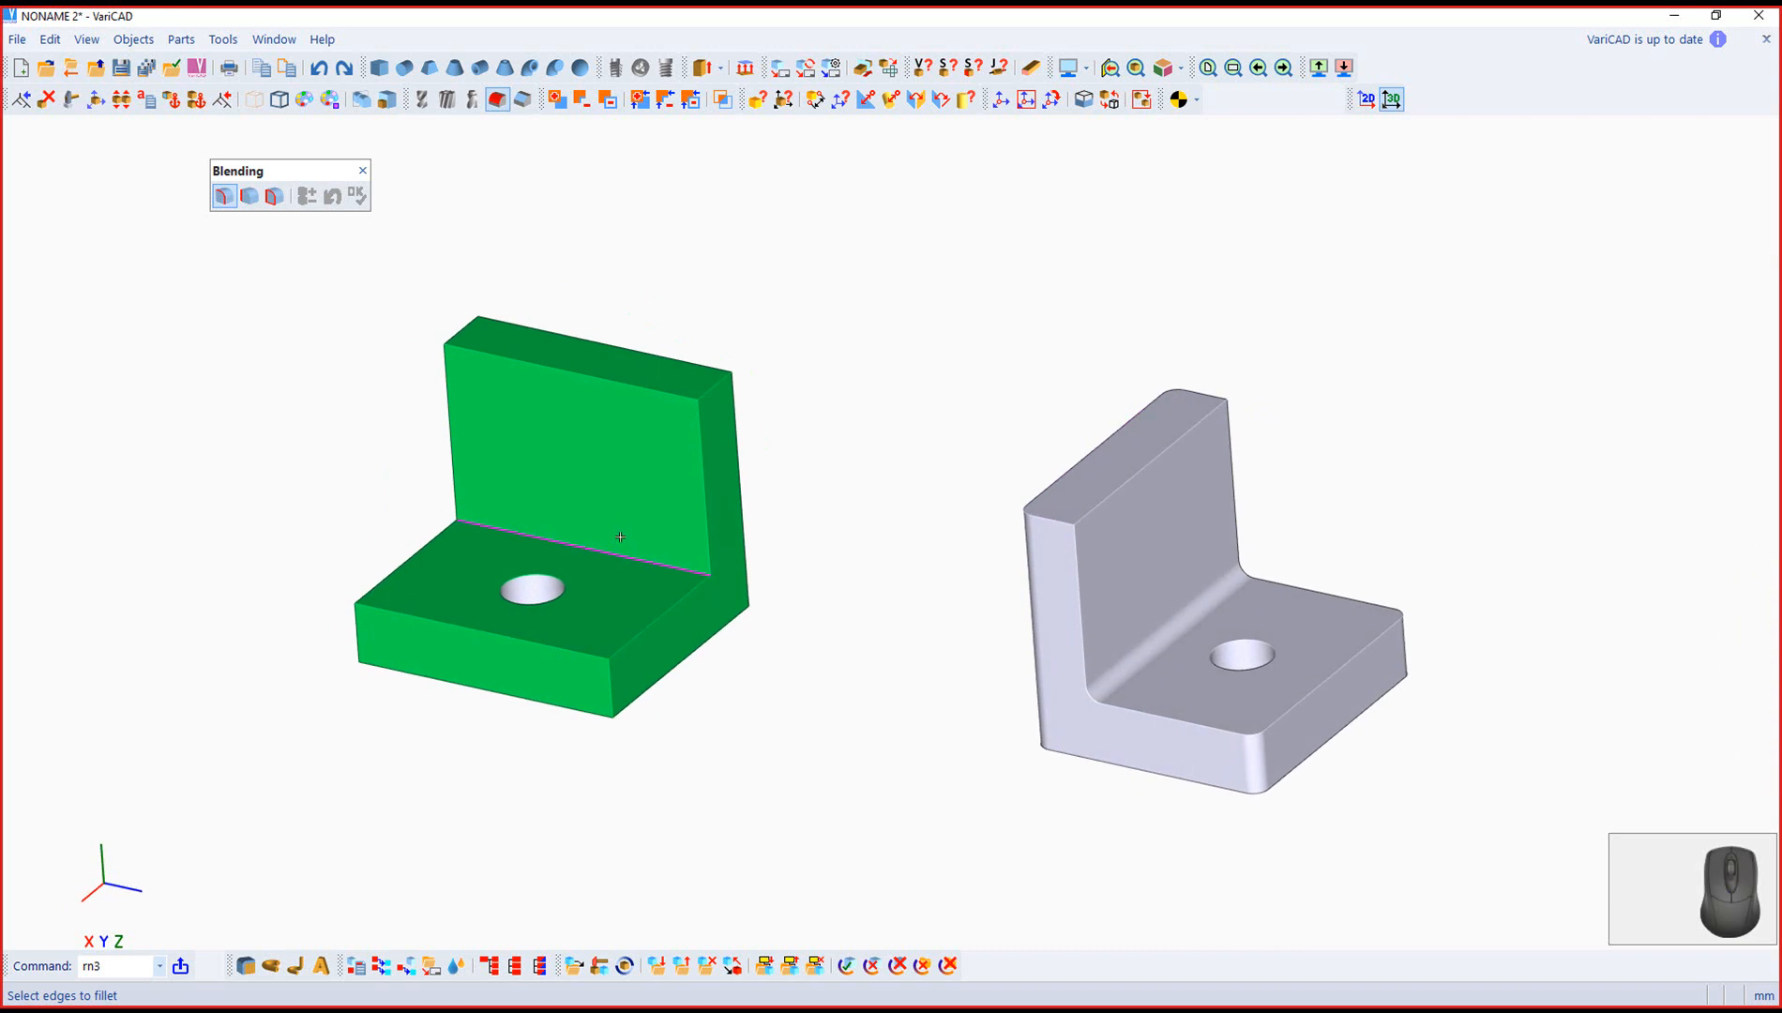
Step: Fillet the green bracket's inner edge, two base corner edges and two vertical back edges of the upright plate, ending the fillet command
{"action": "left_click", "coordinate": [628, 567]}
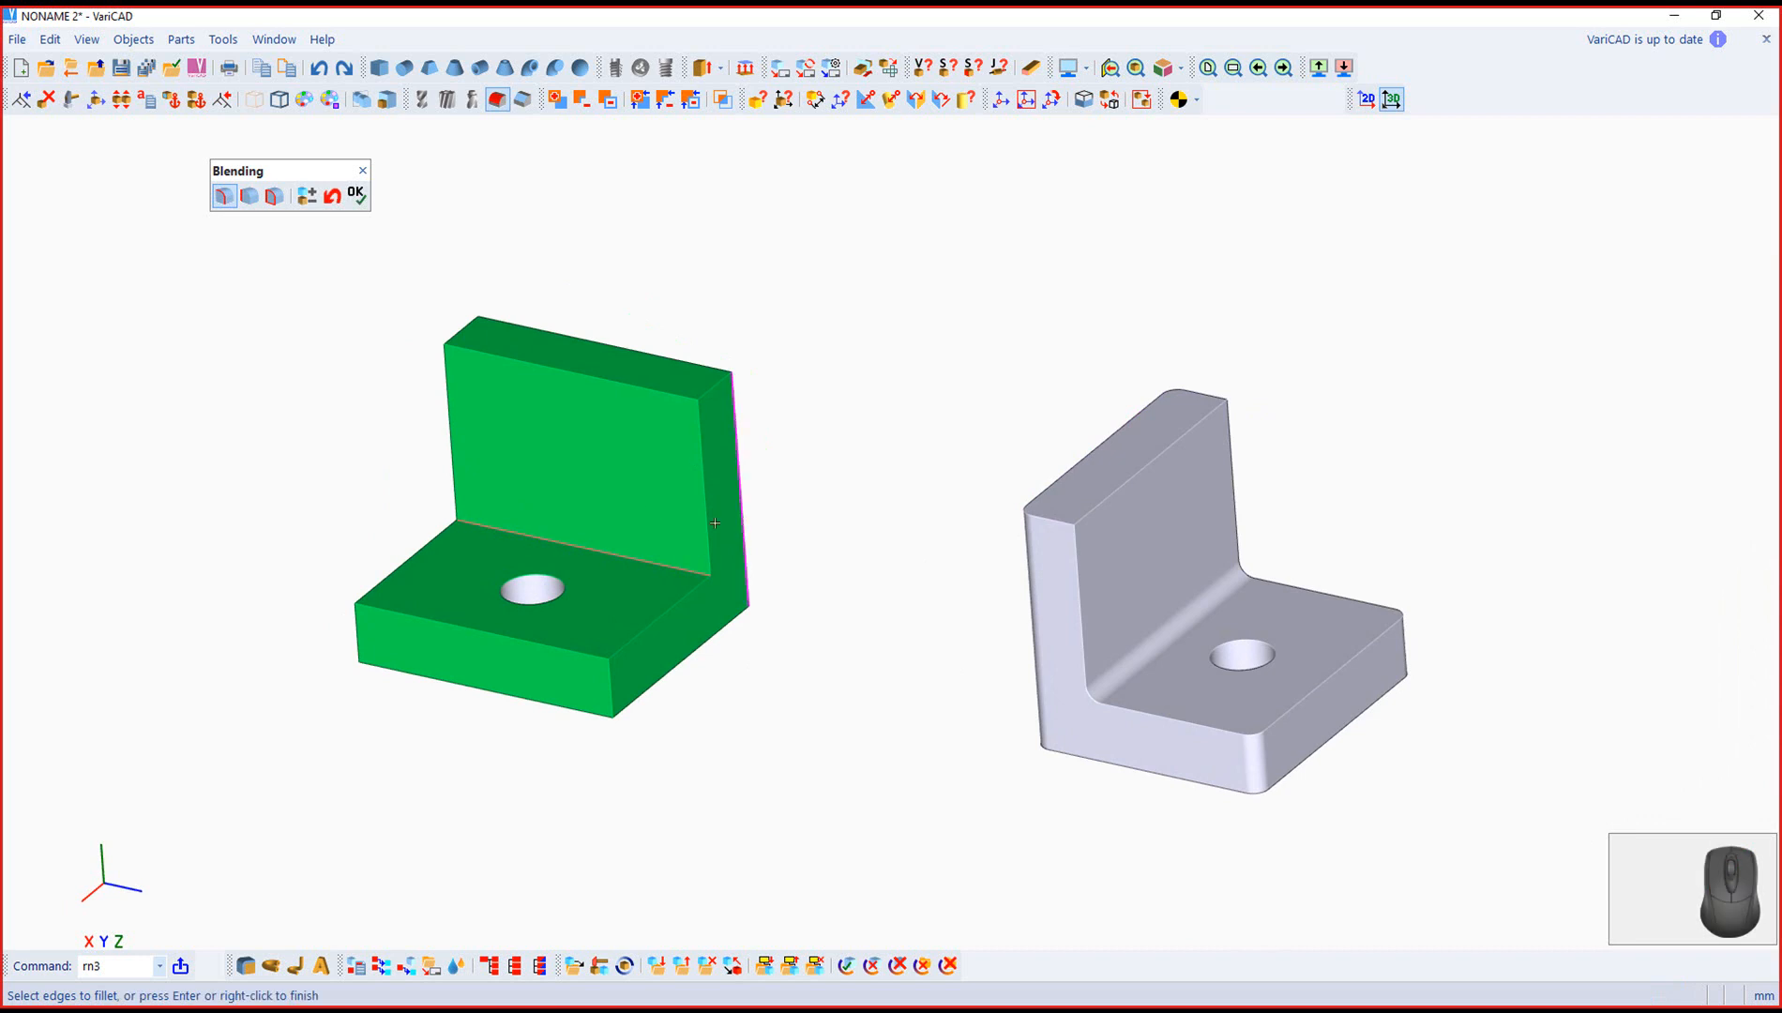
{"action": "left_click", "coordinate": [748, 567]}
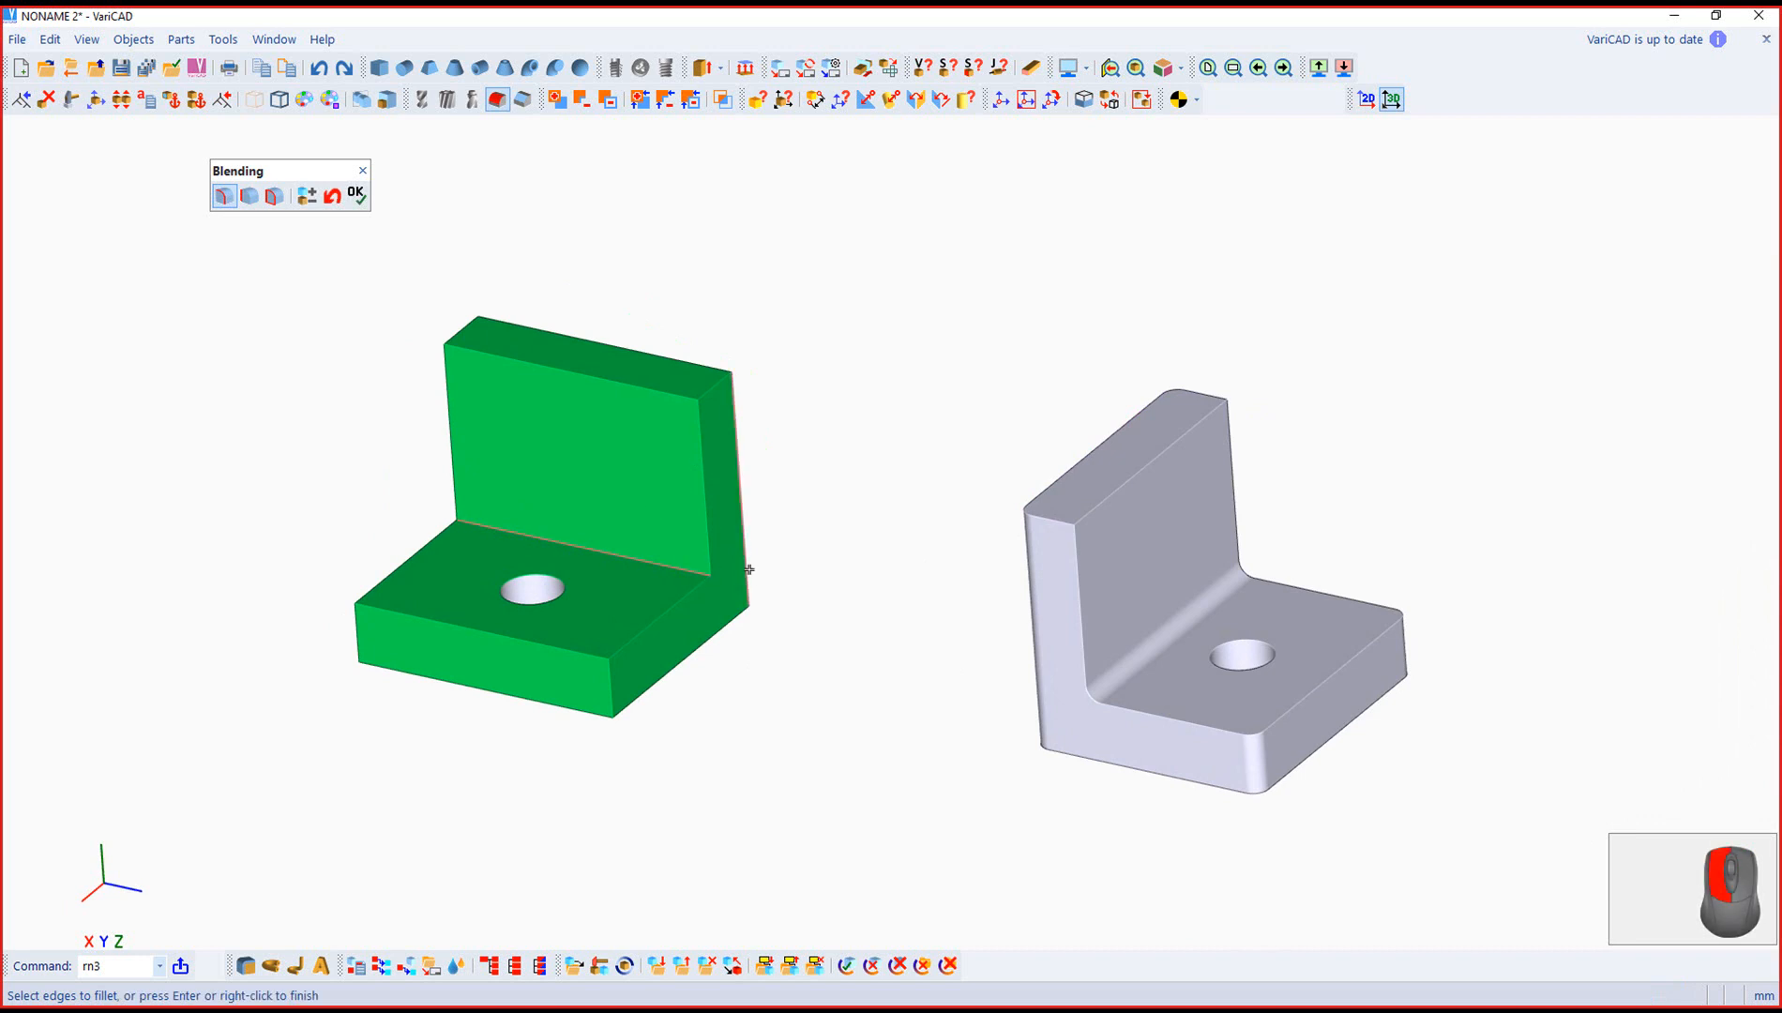
{"action": "left_click", "coordinate": [605, 700]}
{"action": "left_click", "coordinate": [615, 698]}
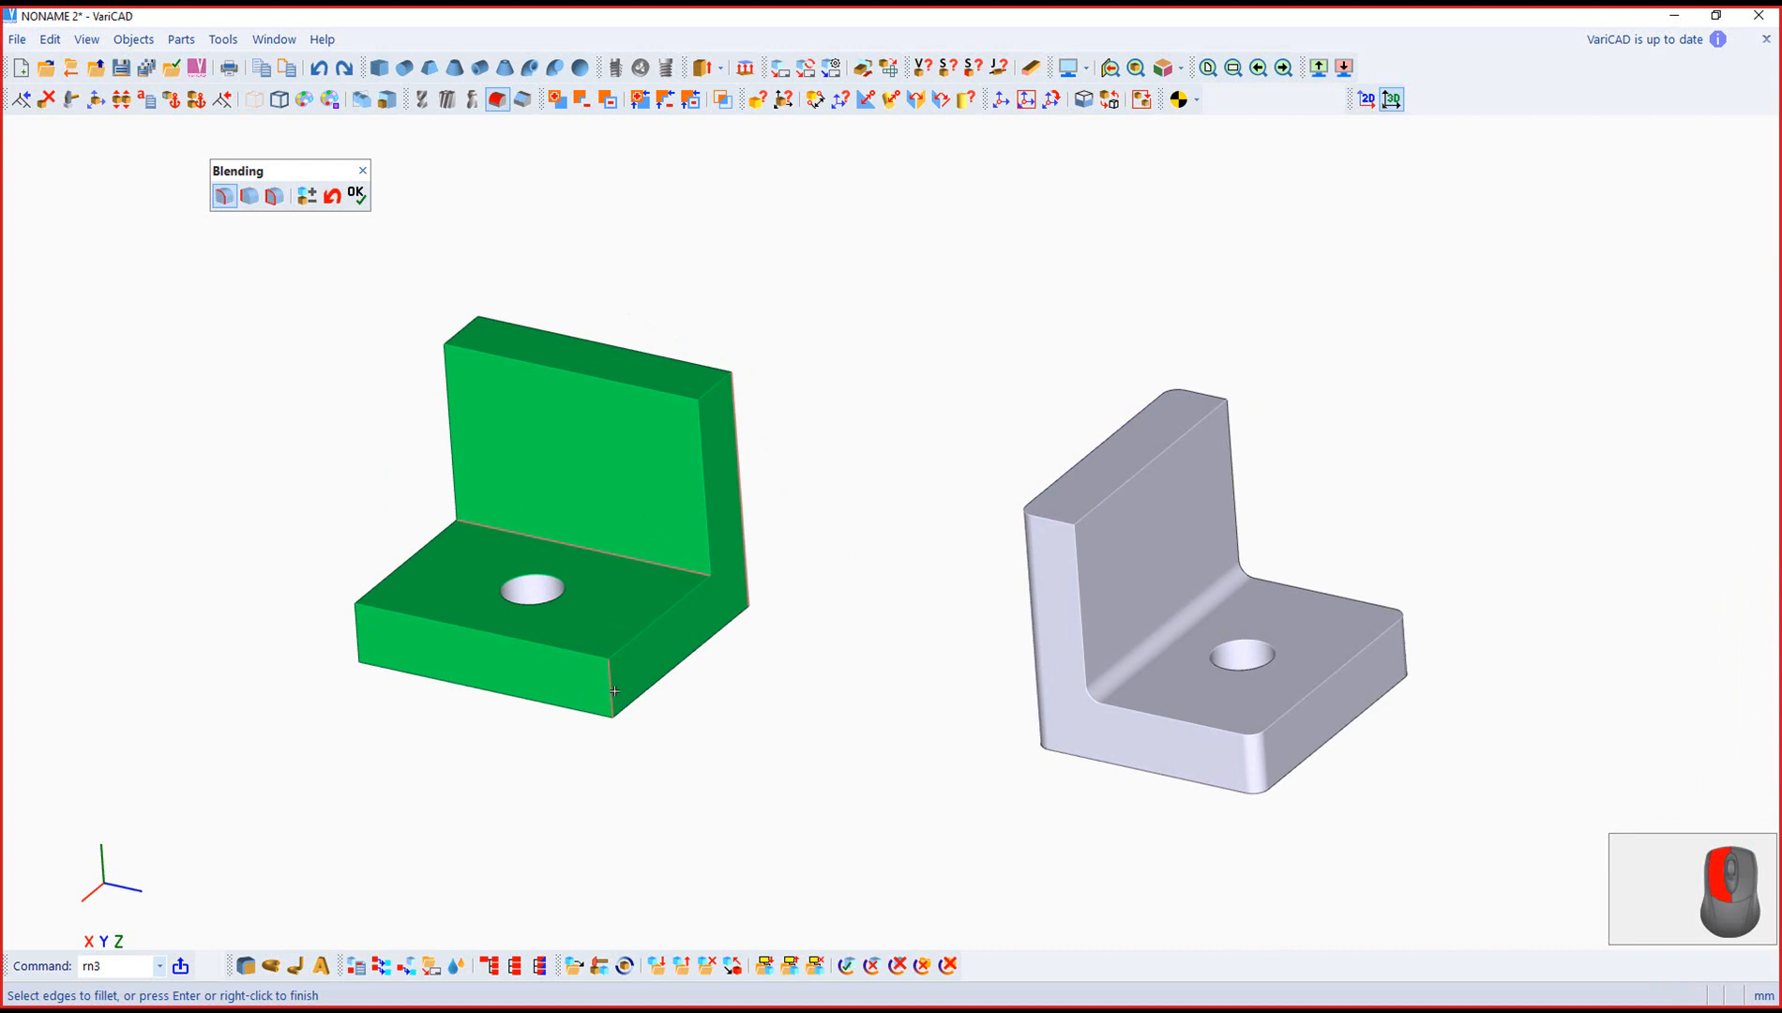
{"action": "left_click", "coordinate": [350, 639]}
{"action": "right_click_drag", "start_coordinate": [422, 600], "coordinate": [717, 914]}
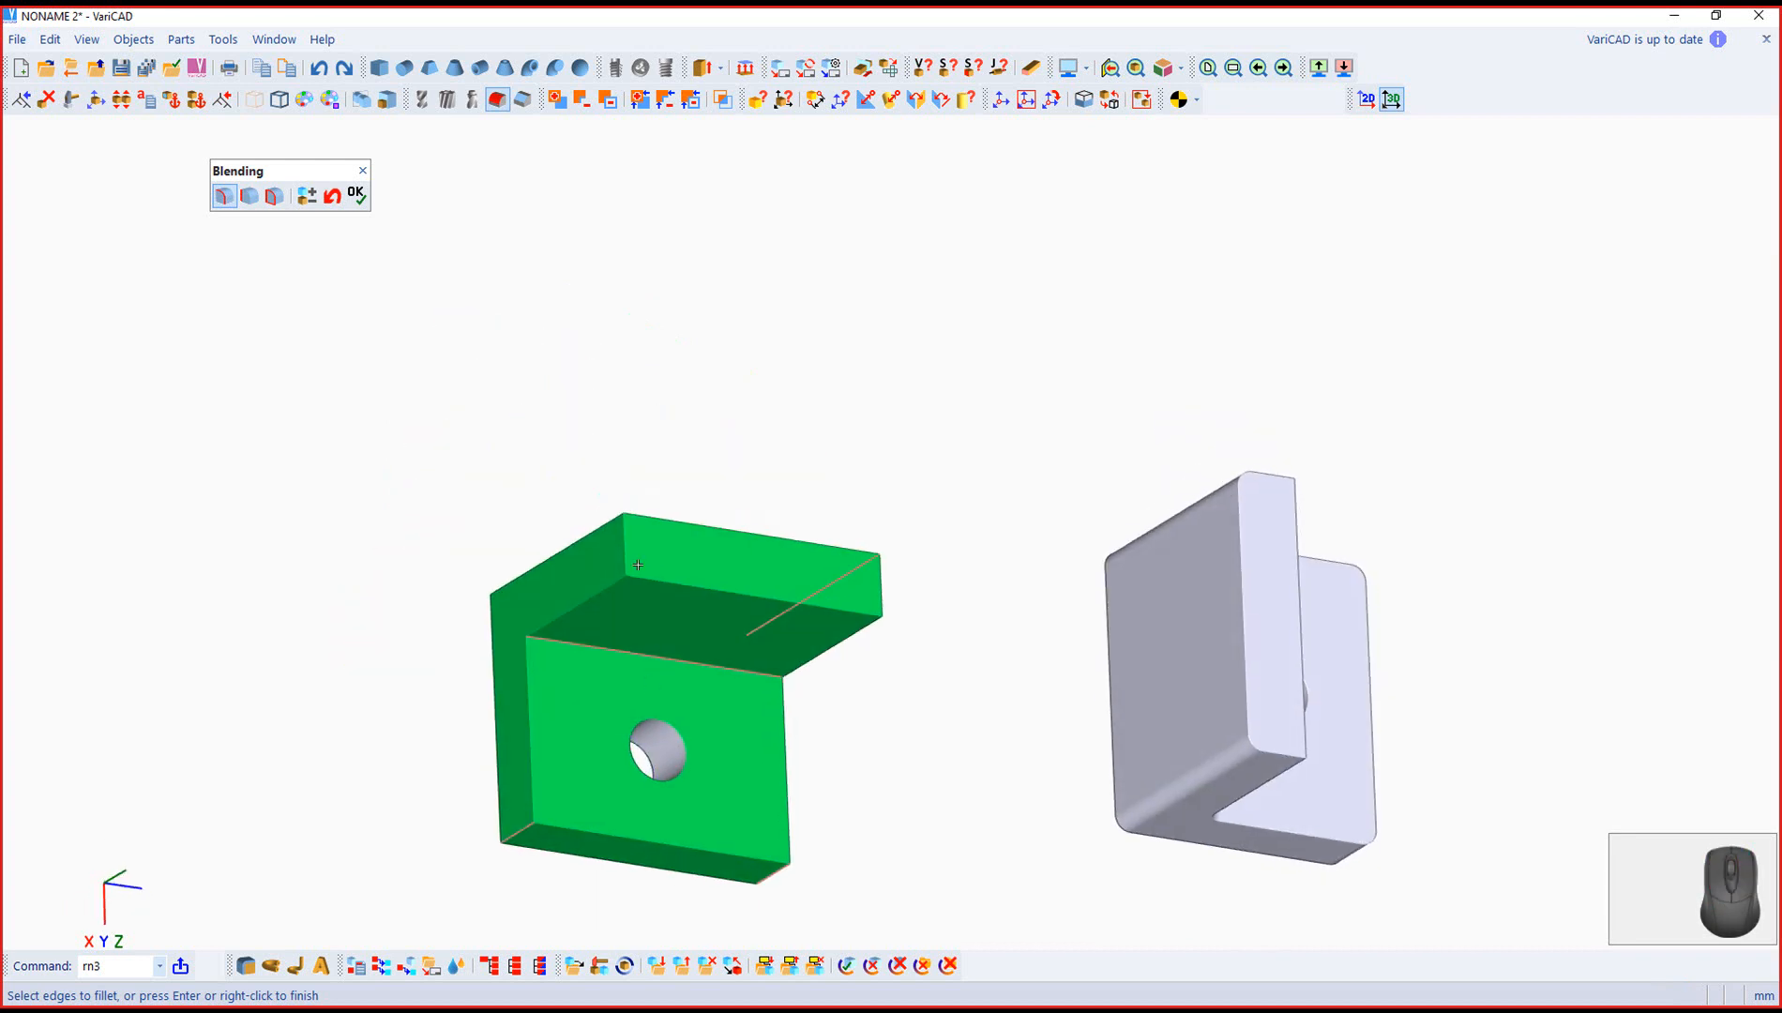
{"action": "left_click", "coordinate": [596, 525]}
{"action": "right_click", "coordinate": [555, 420]}
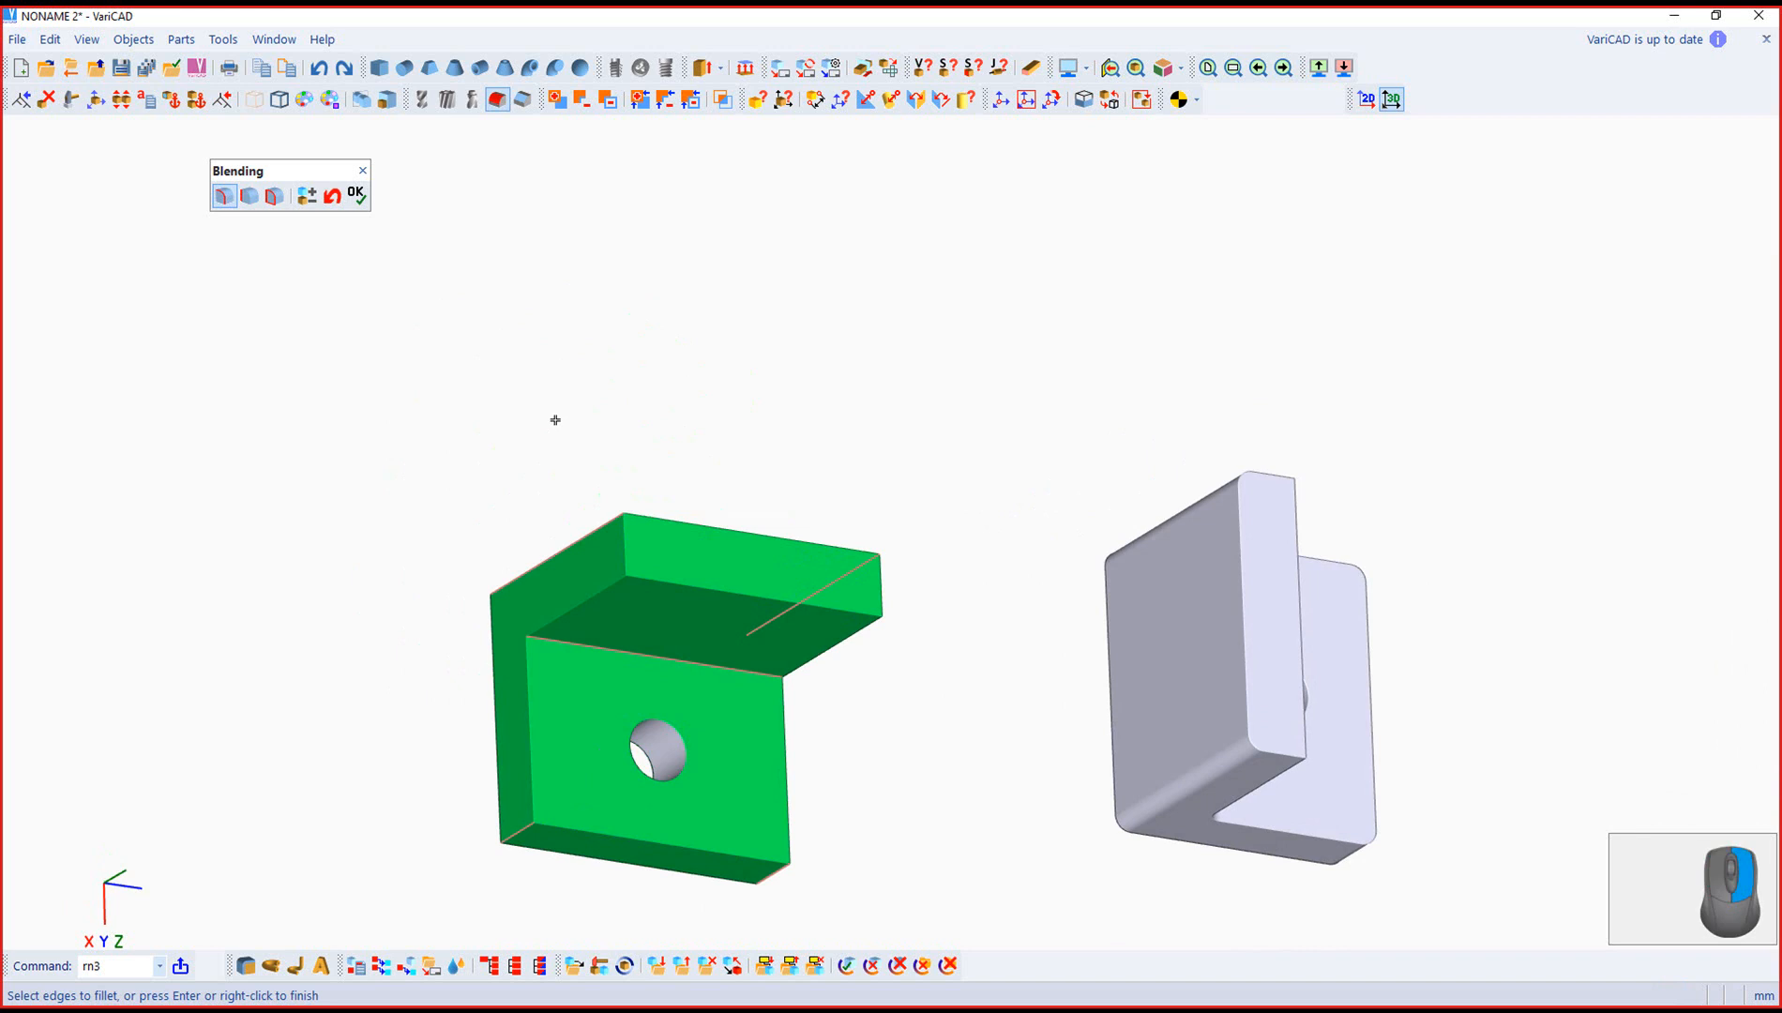
{"action": "left_click", "coordinate": [621, 465]}
{"action": "right_click_drag", "start_coordinate": [956, 779], "coordinate": [788, 460]}
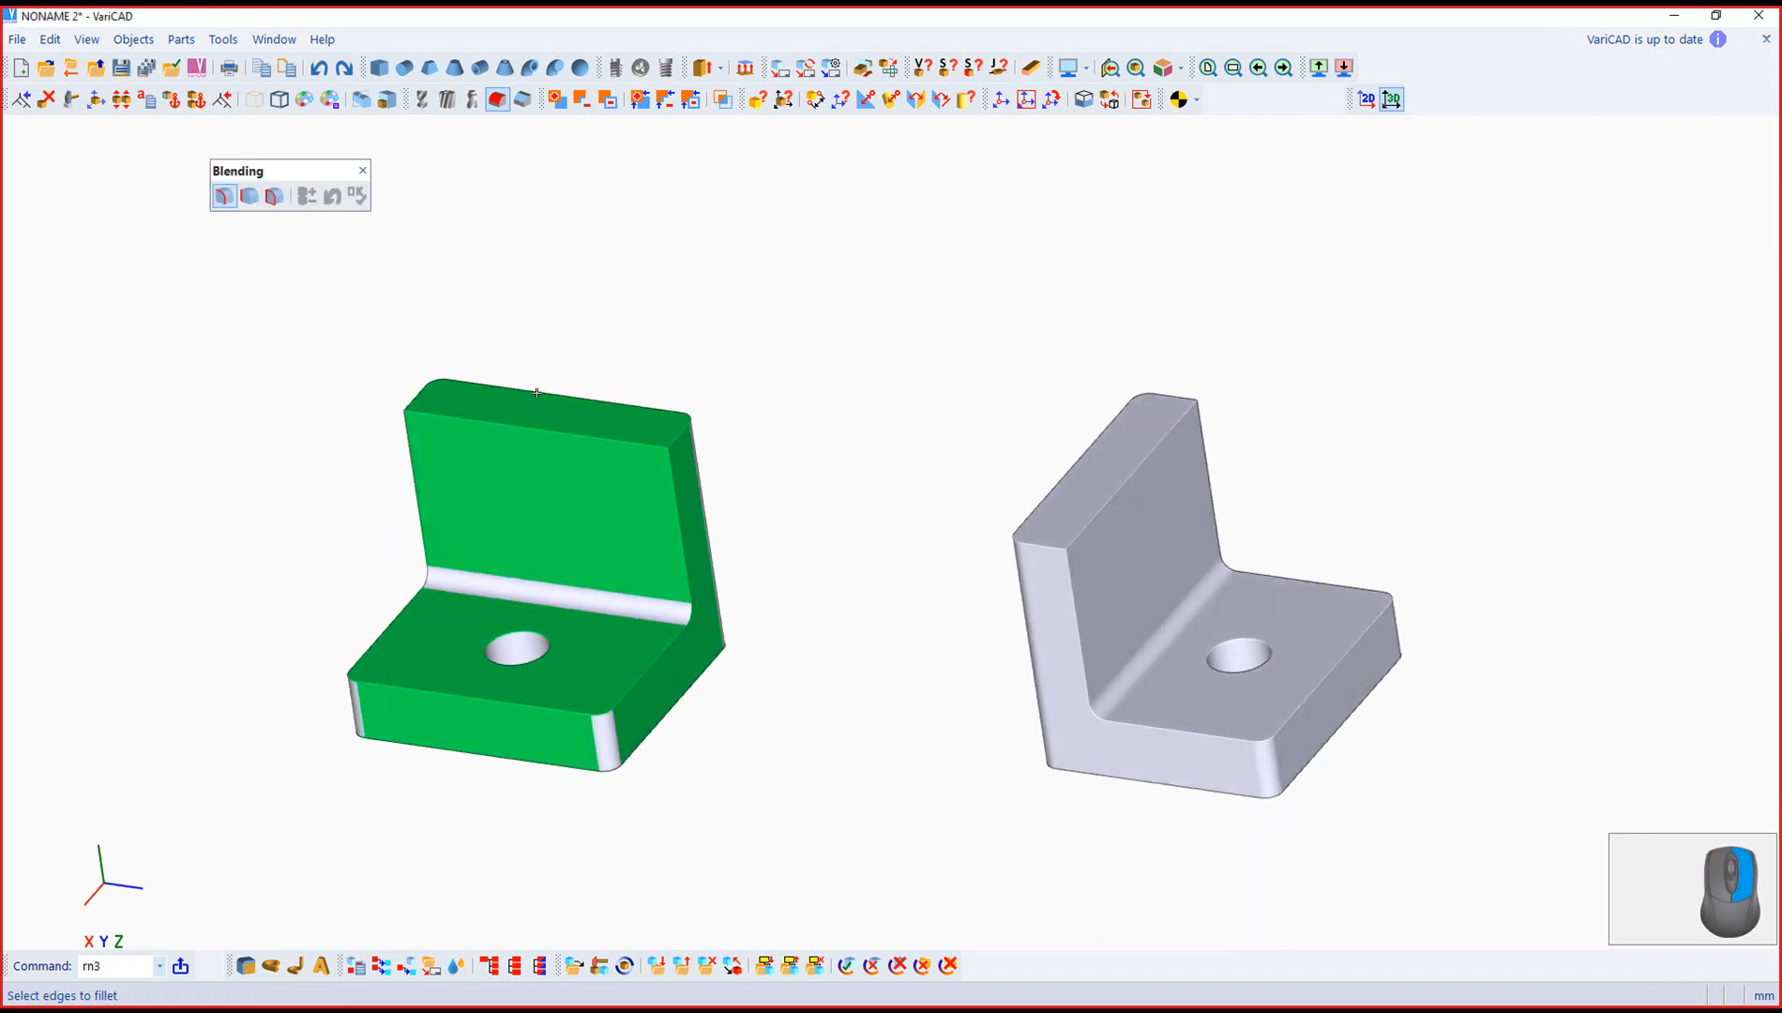
{"action": "left_click", "coordinate": [363, 171]}
{"action": "middle_click_drag", "start_coordinate": [825, 413], "coordinate": [945, 708]}
{"action": "right_click_drag", "start_coordinate": [941, 701], "coordinate": [883, 642]}
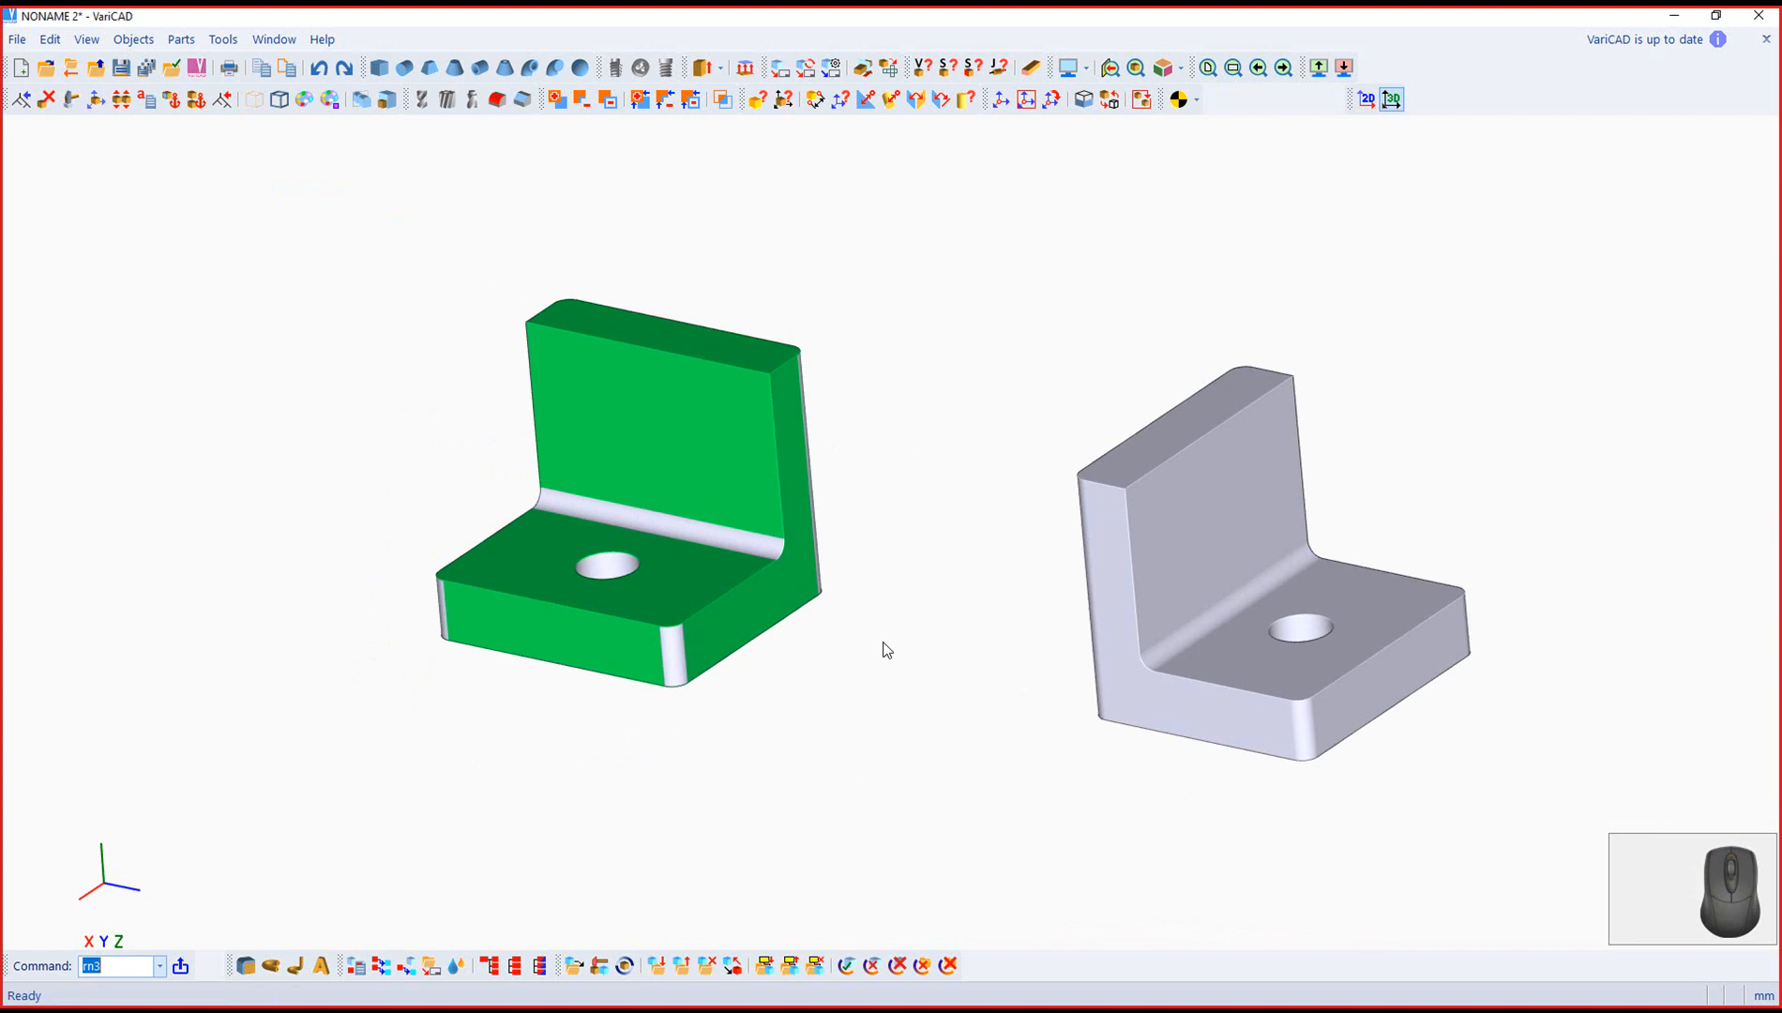
{"action": "left_click", "coordinate": [644, 496]}
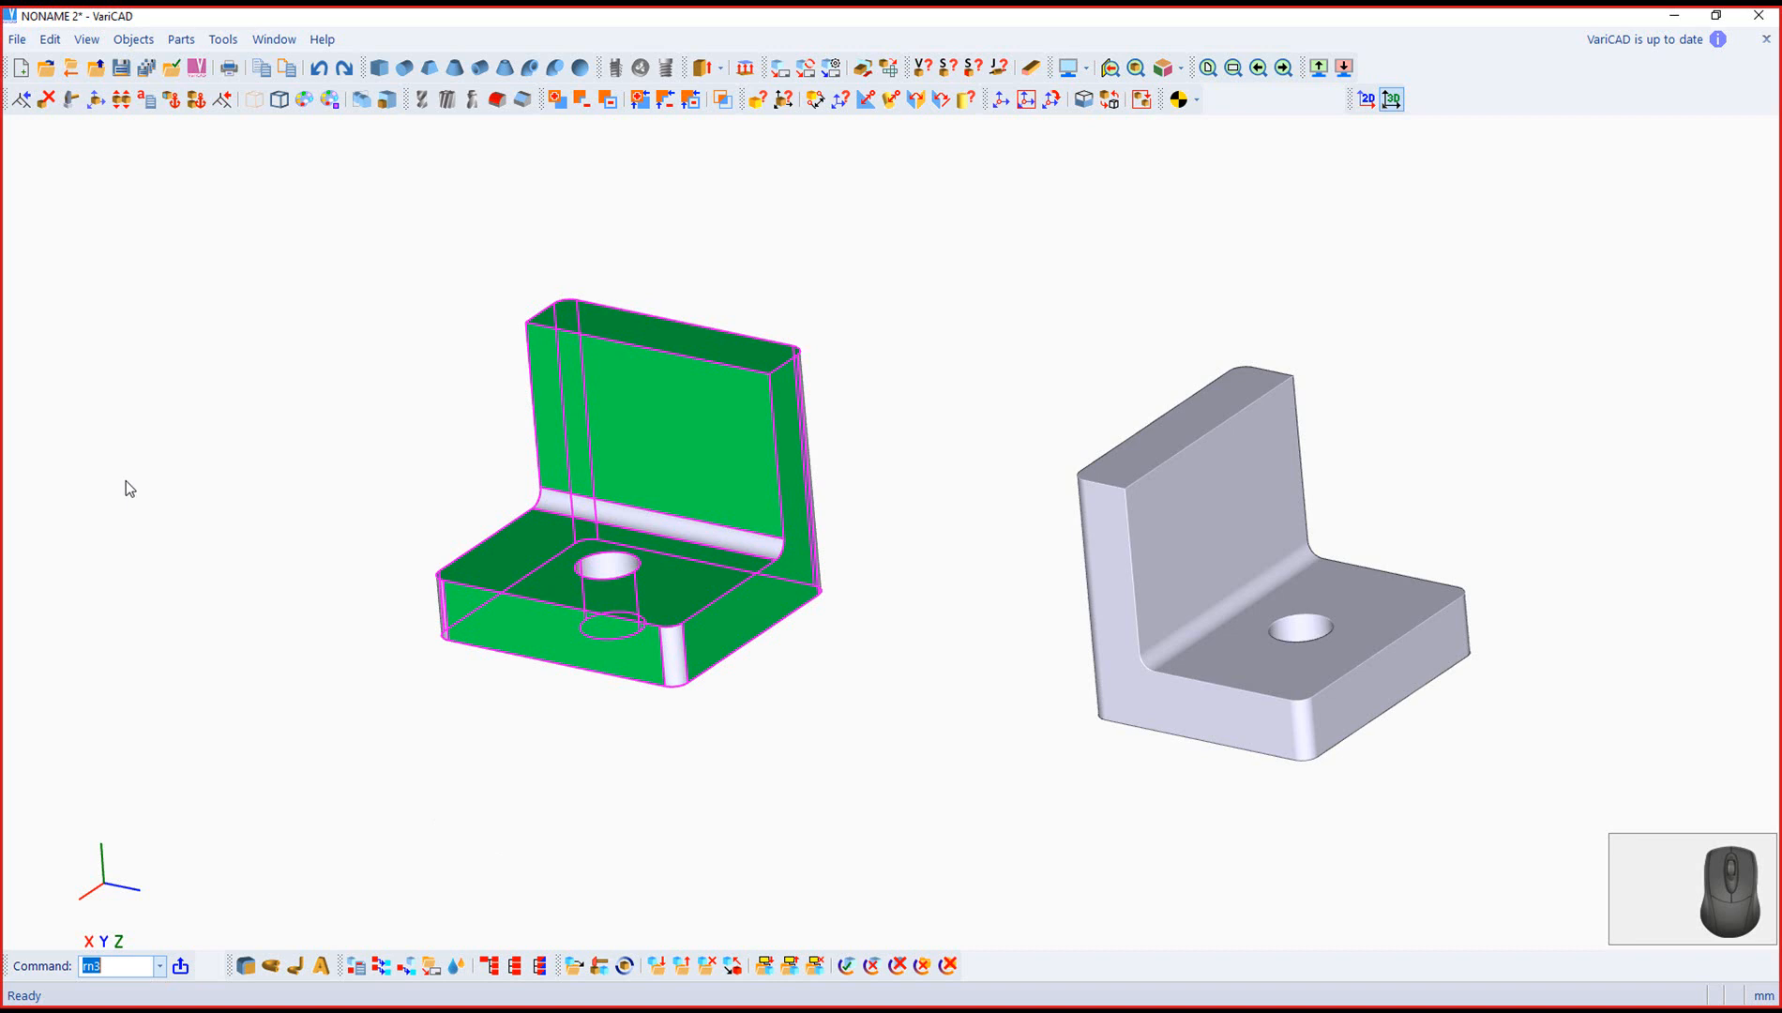
{"action": "scroll", "coordinate": [953, 568], "scroll_direction": "down", "scroll_amount": 5}
{"action": "scroll", "coordinate": [947, 566], "scroll_direction": "up", "scroll_amount": 6}
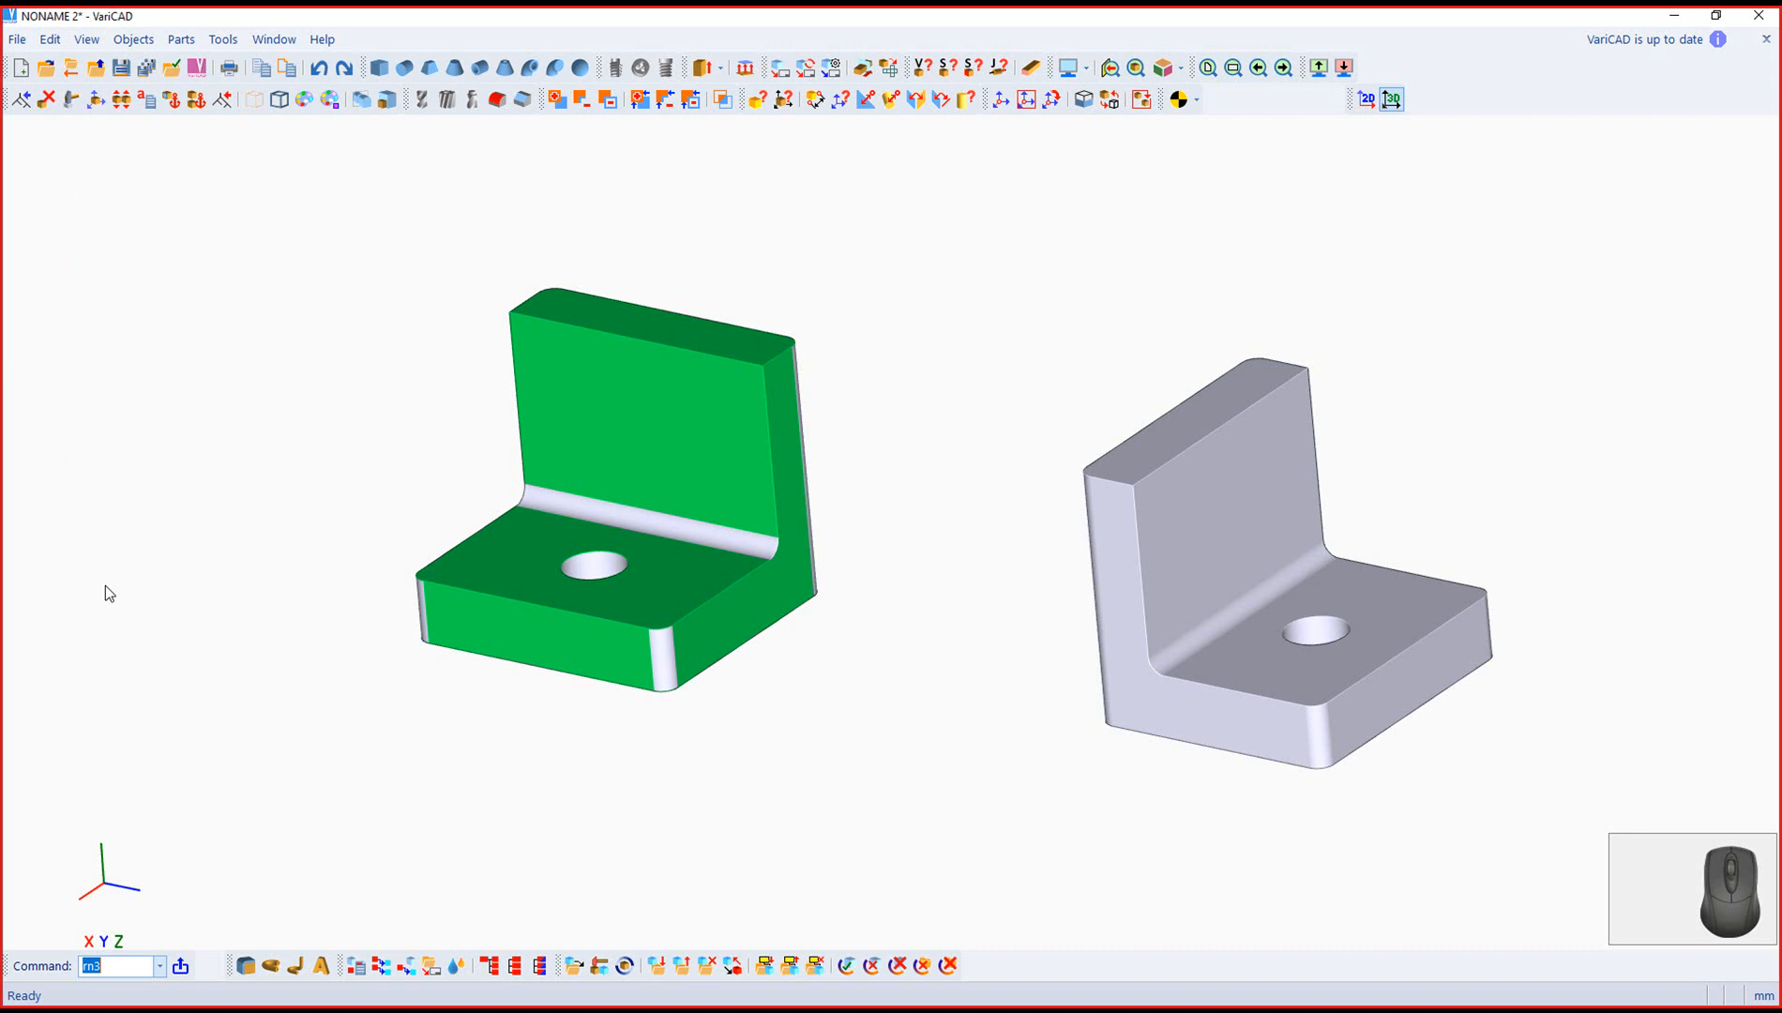
{"action": "left_click", "coordinate": [1087, 628]}
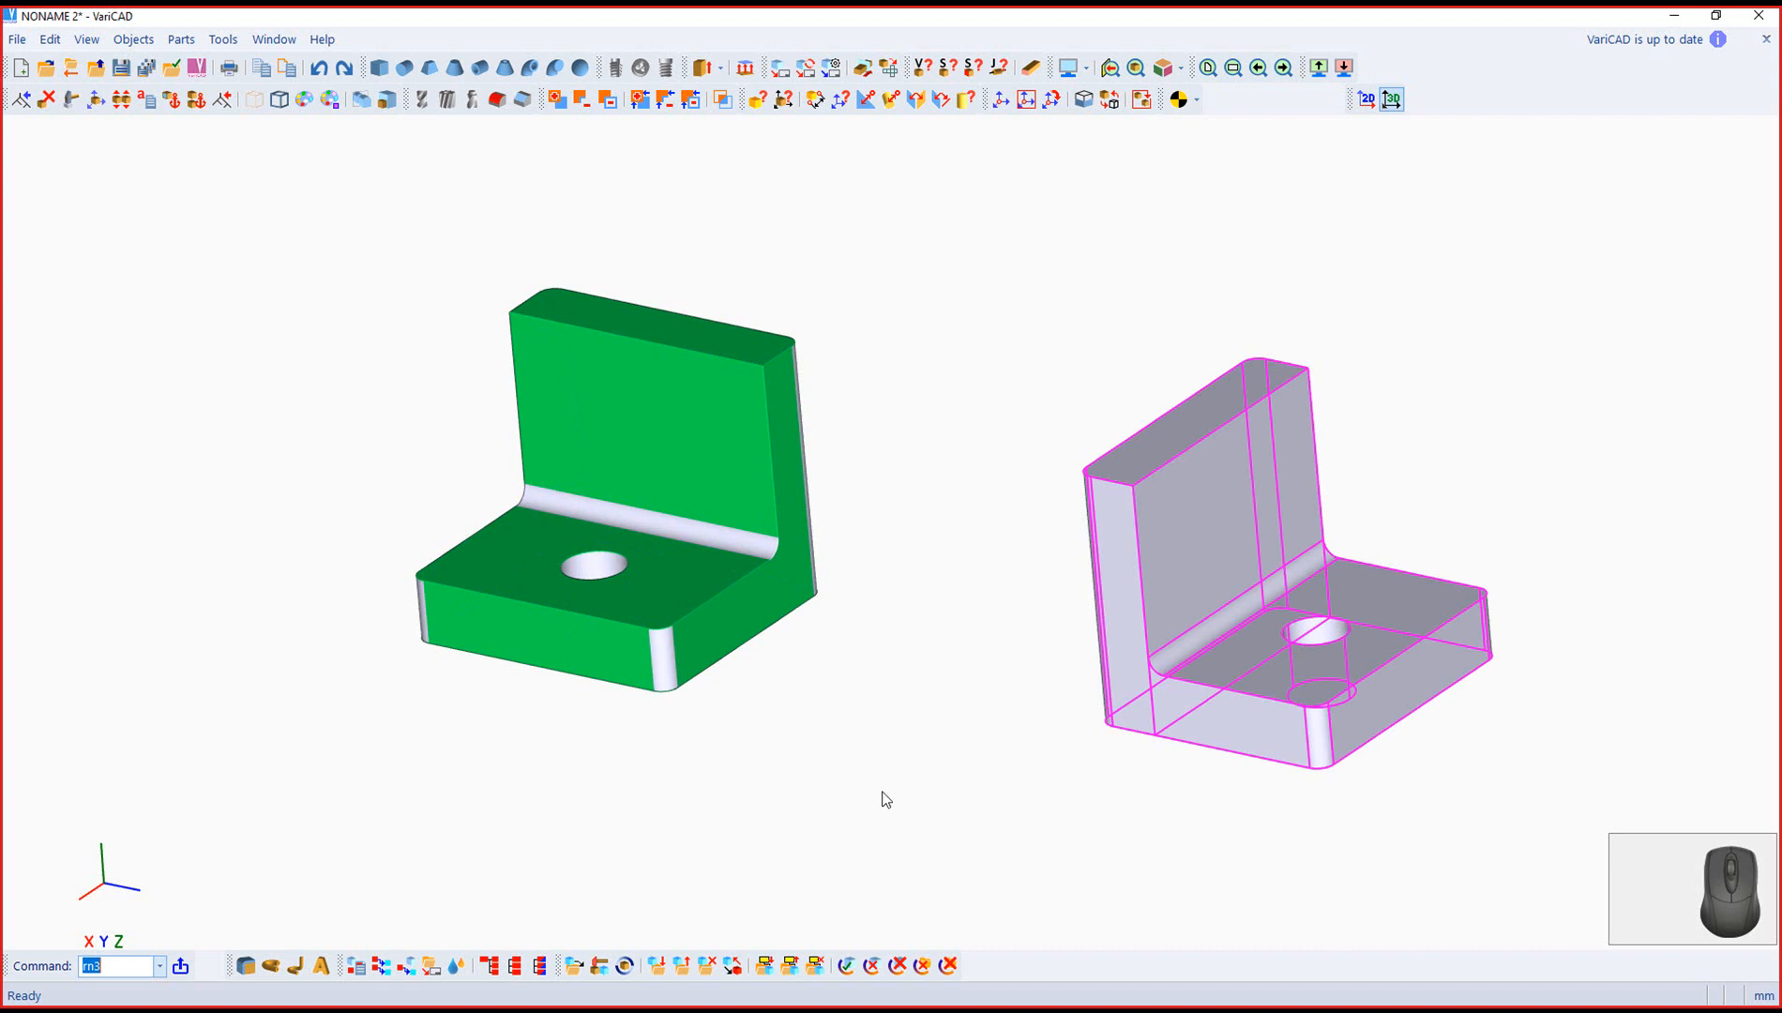
{"action": "scroll", "coordinate": [882, 792], "scroll_direction": "down", "scroll_amount": 2}
{"action": "scroll", "coordinate": [882, 793], "scroll_direction": "up", "scroll_amount": 1}
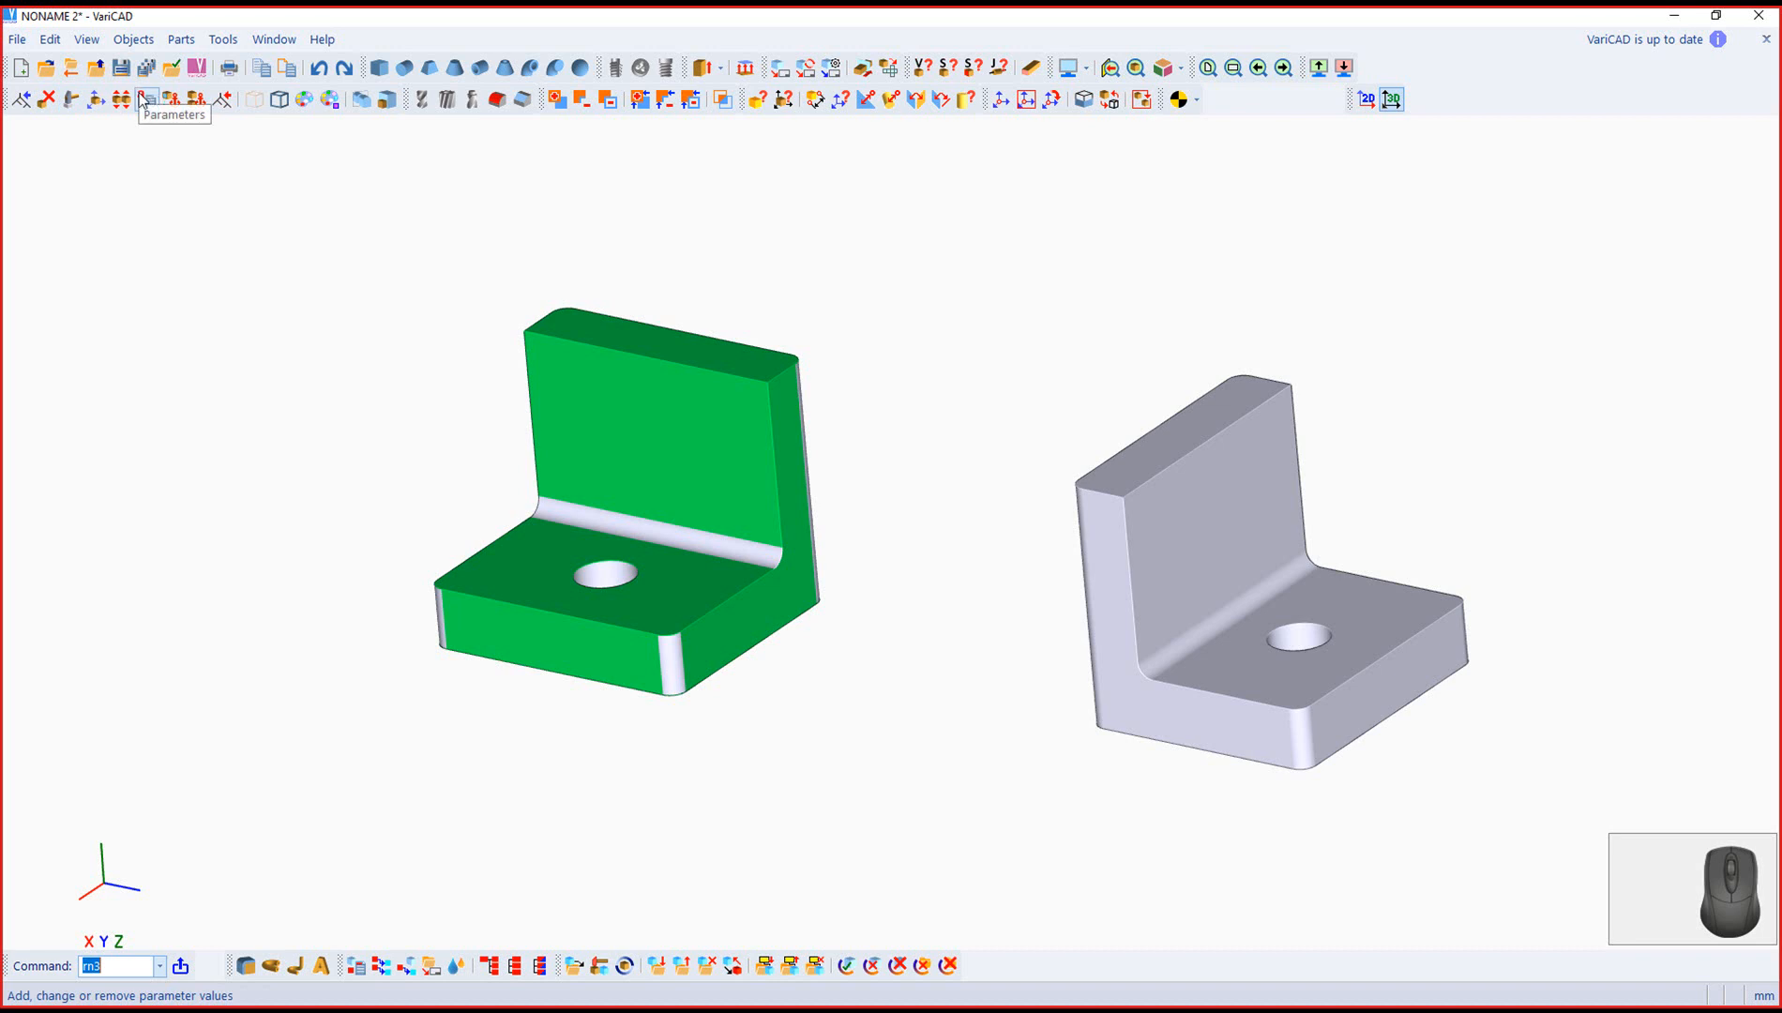
Step: Start the command for translating, rotating or copying solids, setting it to select entire solids, and point out the green bracket
{"action": "left_click", "coordinate": [96, 98]}
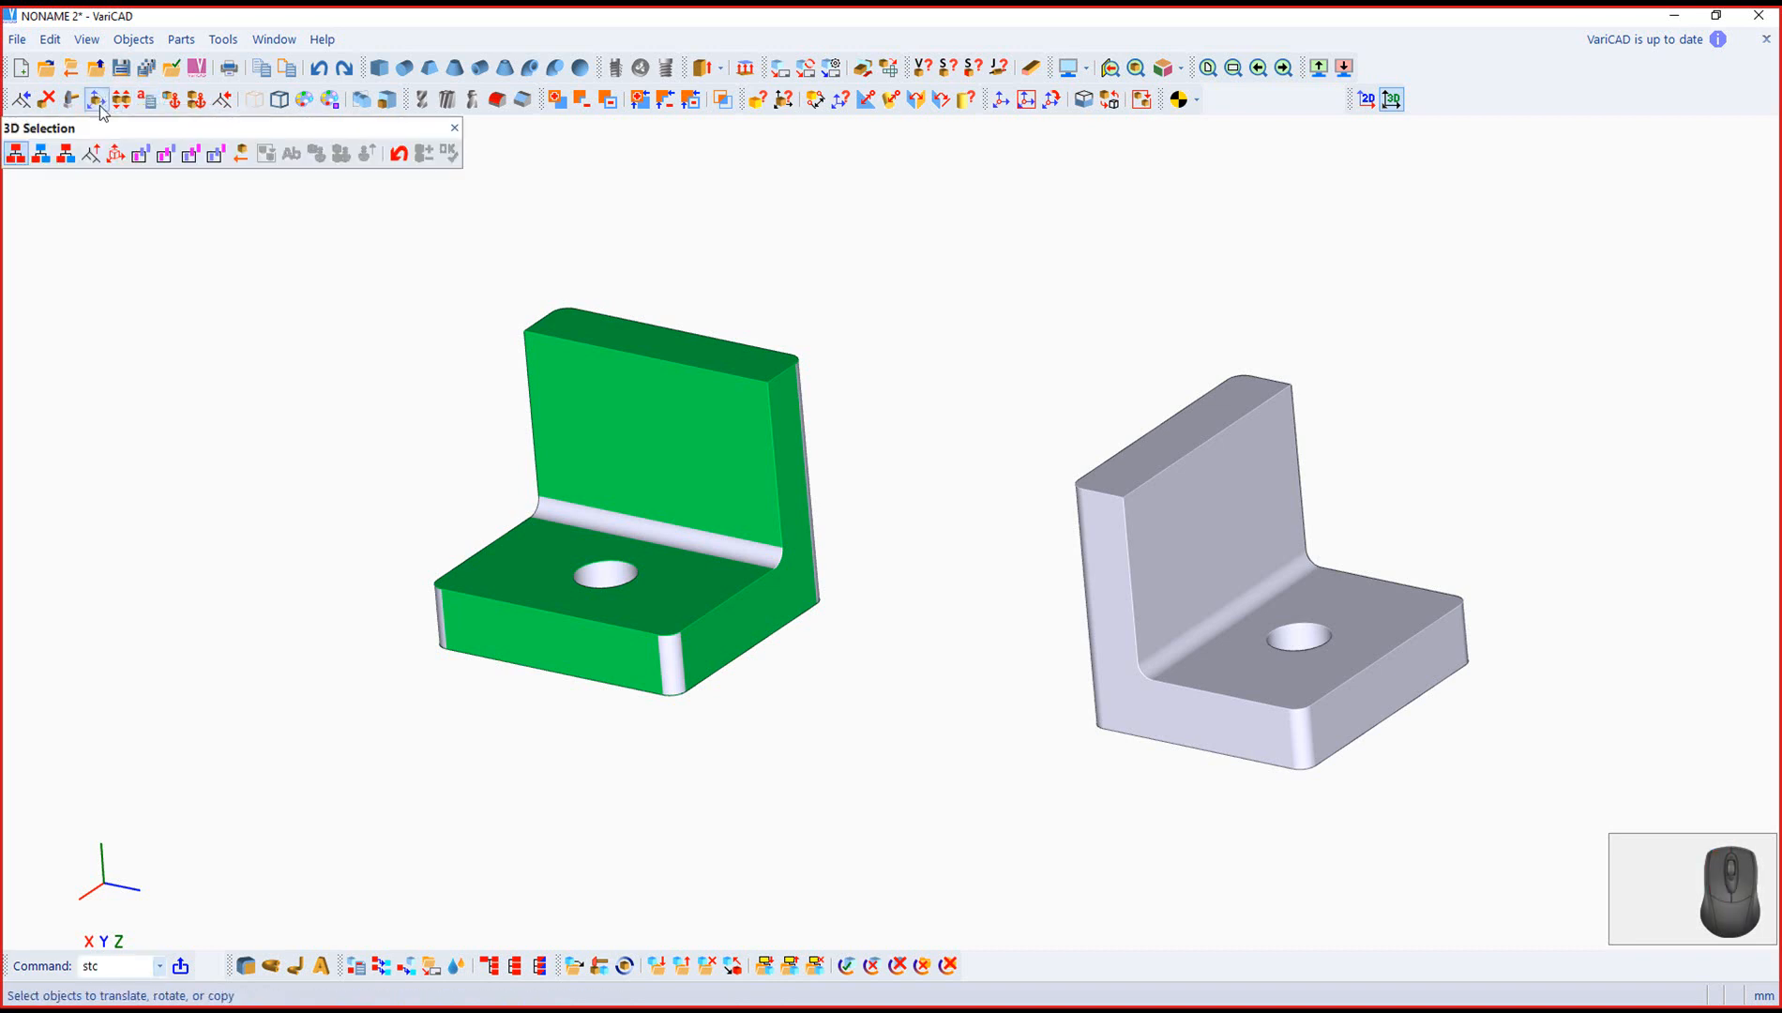
{"action": "left_click", "coordinate": [602, 568]}
{"action": "left_click", "coordinate": [661, 471]}
{"action": "left_click", "coordinate": [602, 584]}
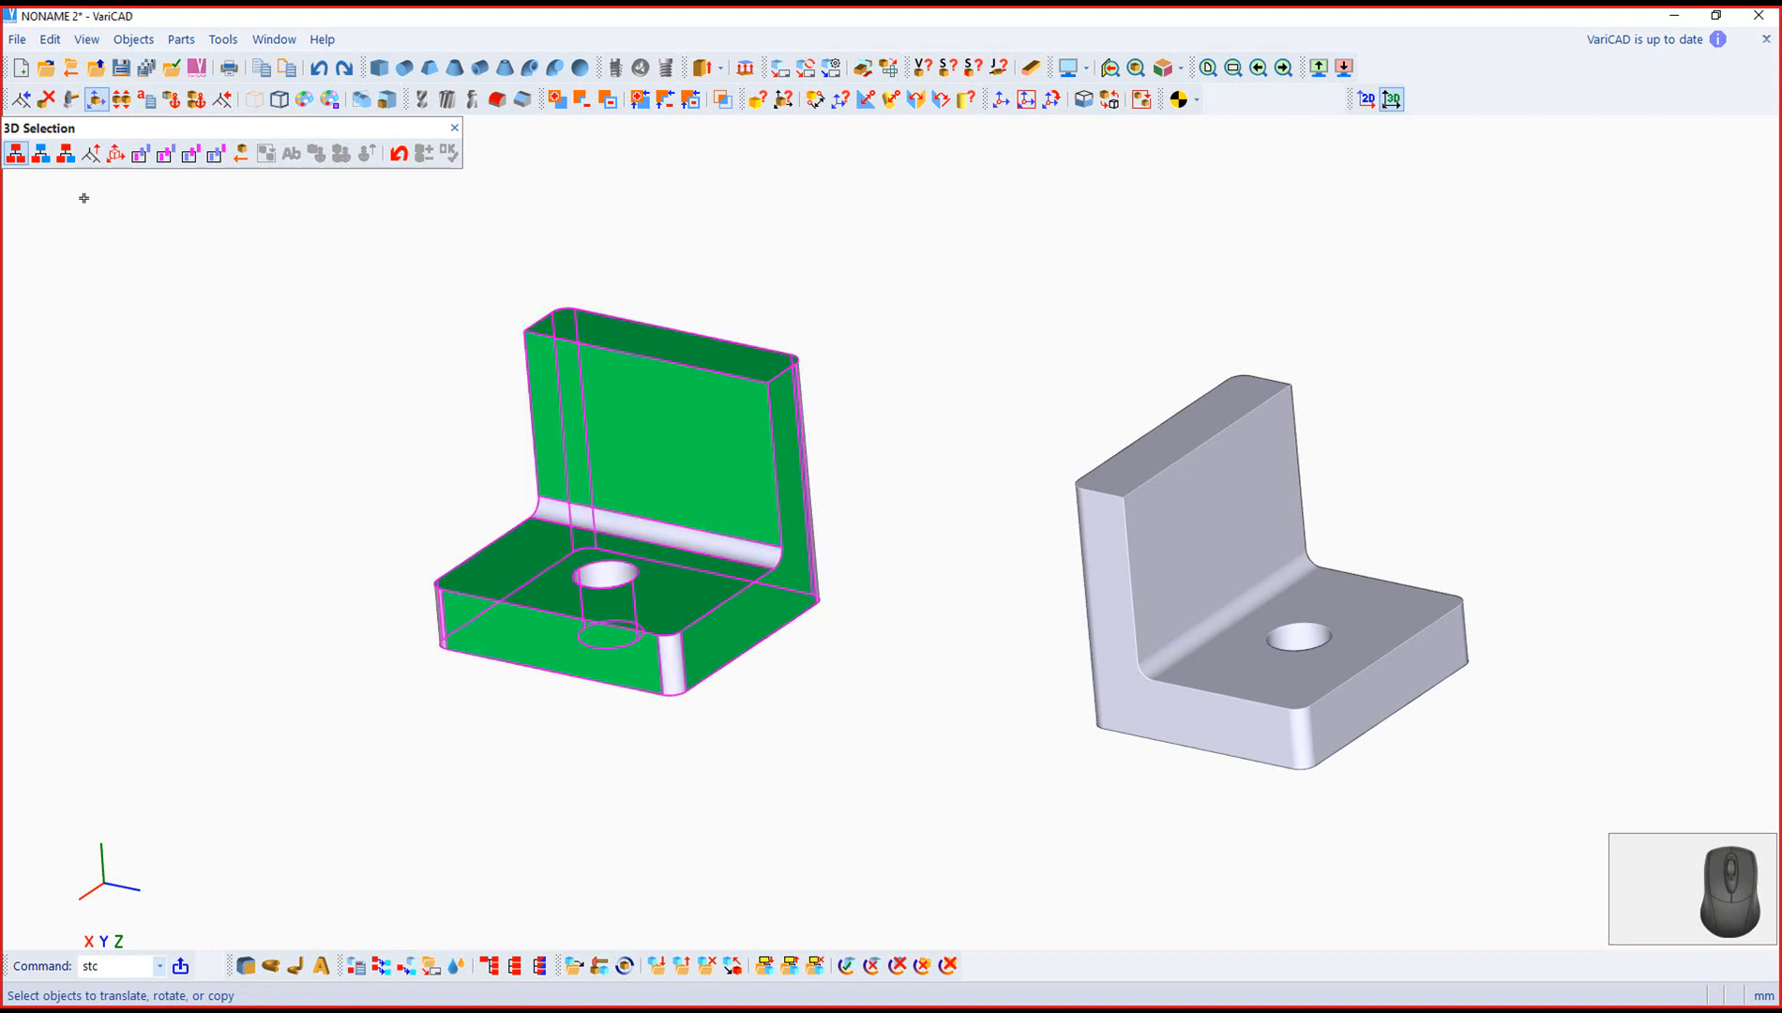
{"action": "left_click_drag", "start_coordinate": [126, 125], "coordinate": [193, 148]}
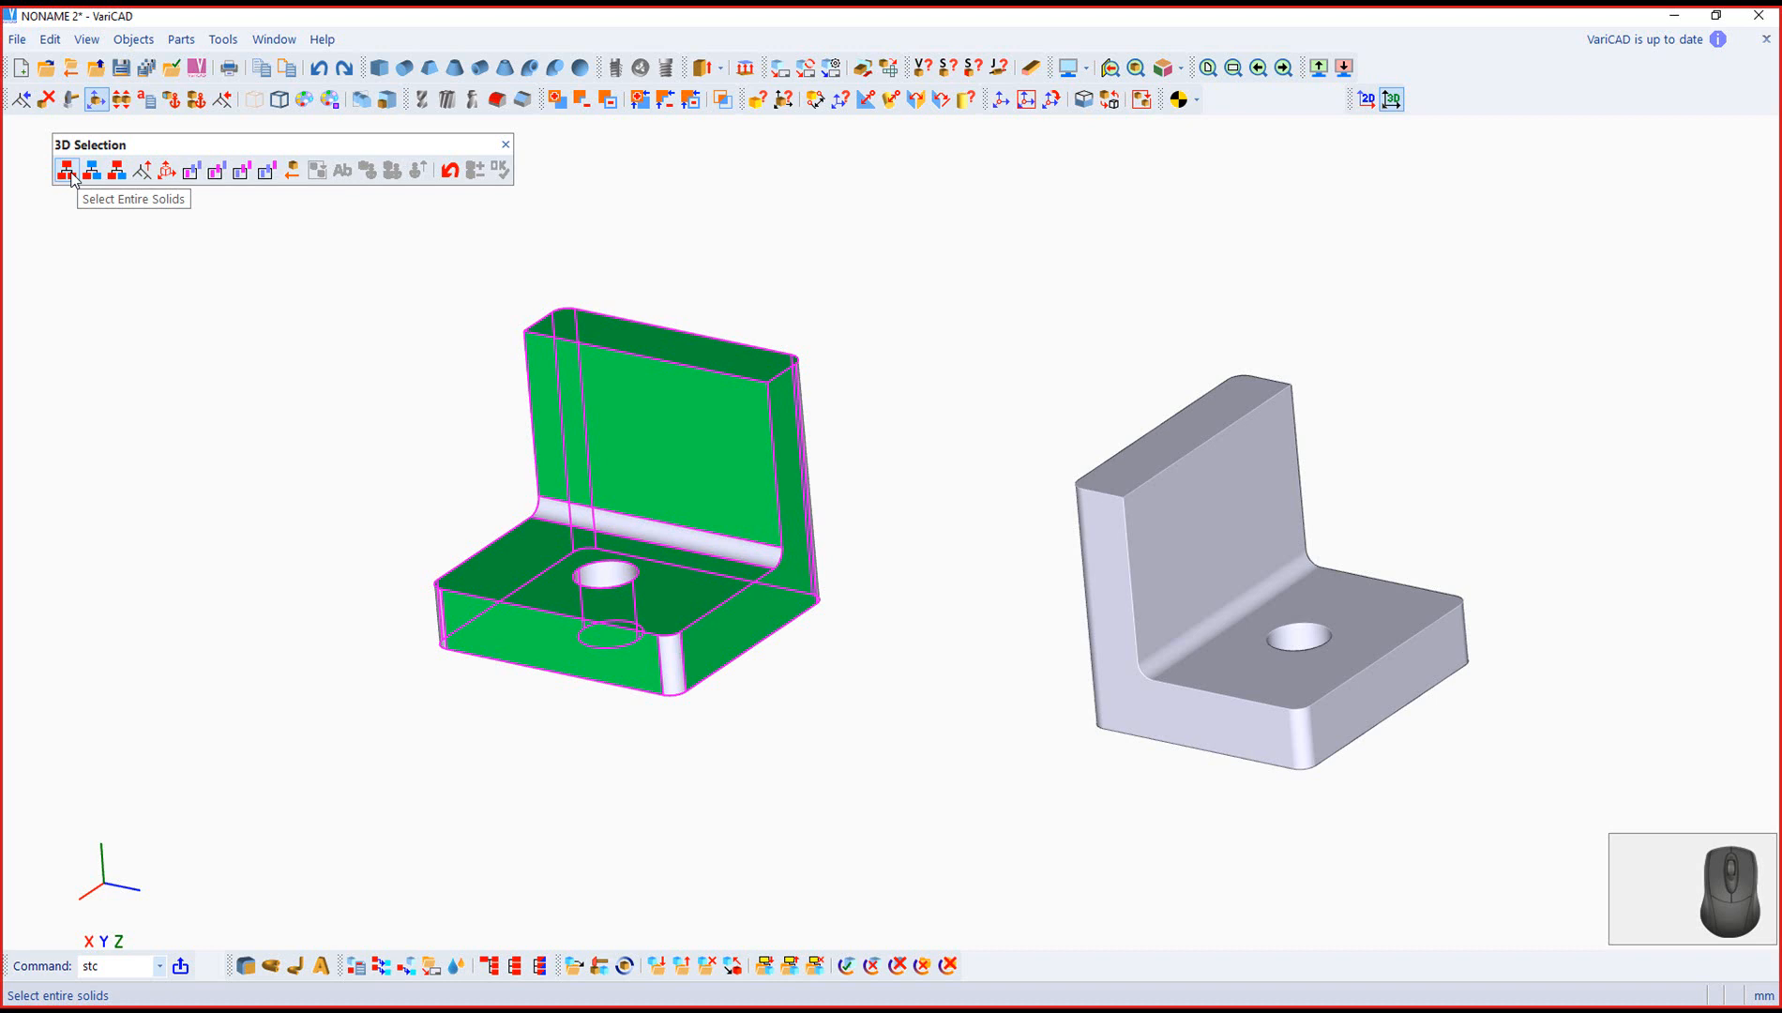
{"action": "left_click", "coordinate": [68, 173]}
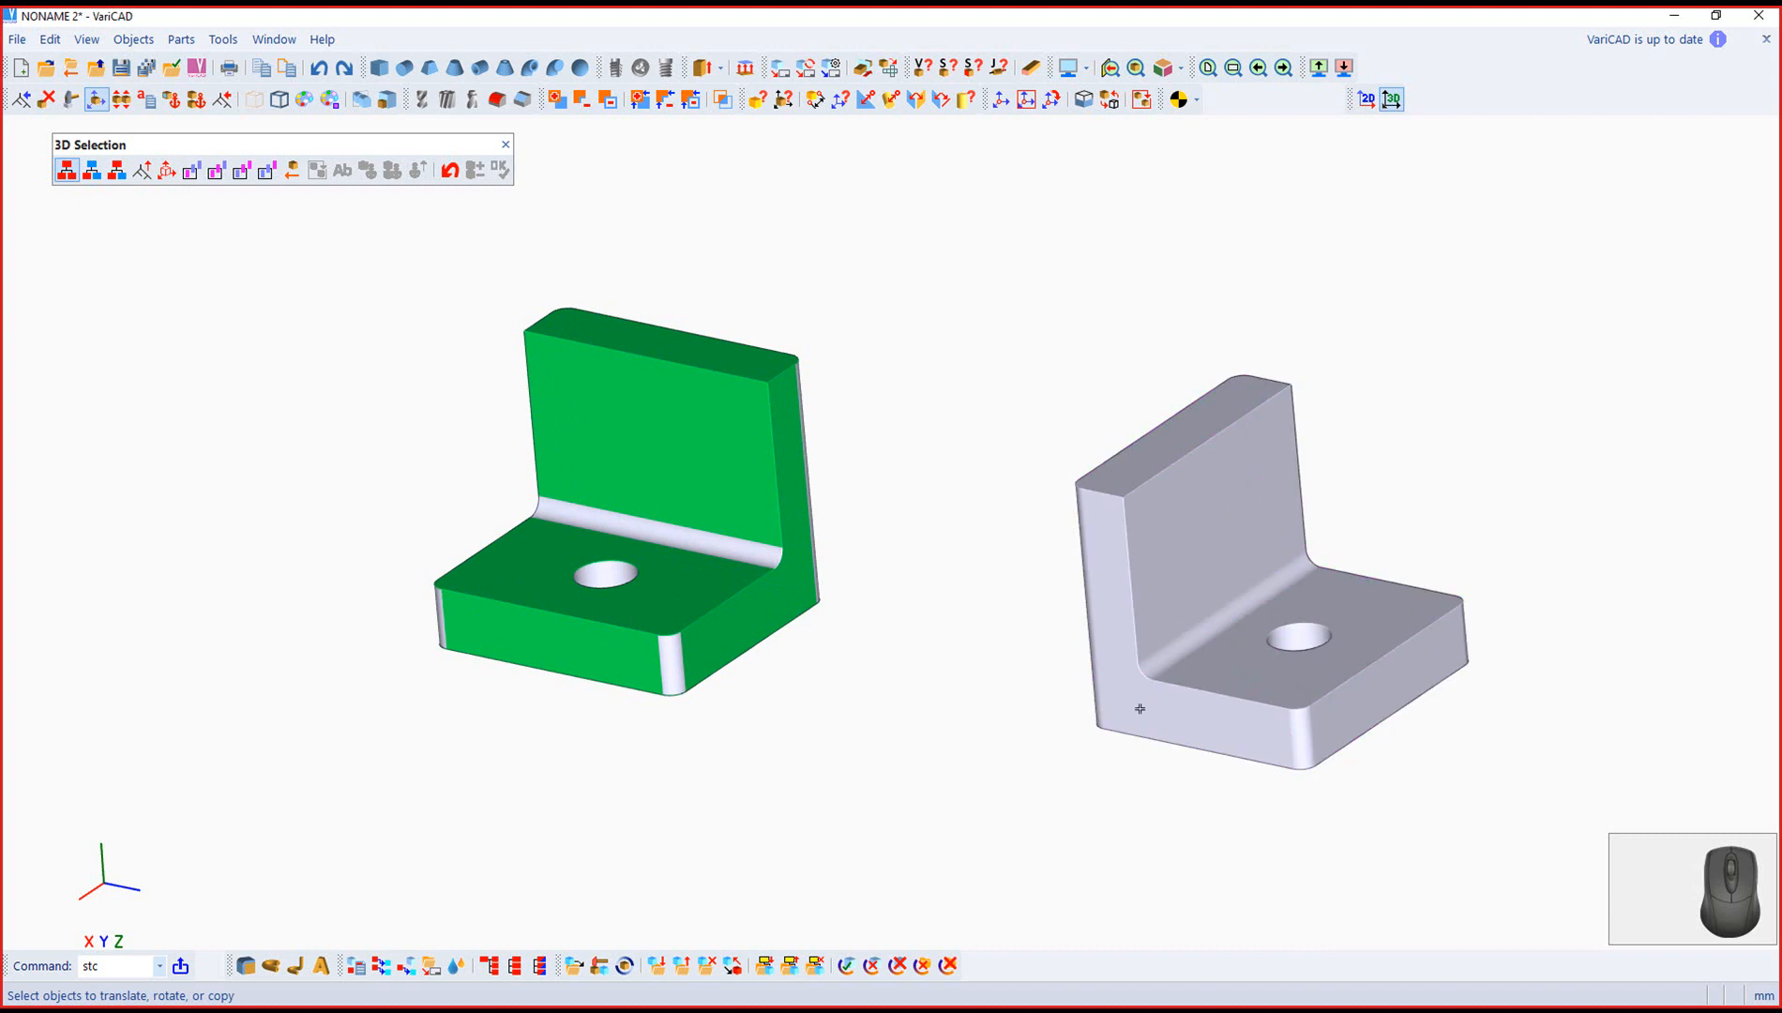
{"action": "left_click", "coordinate": [809, 502]}
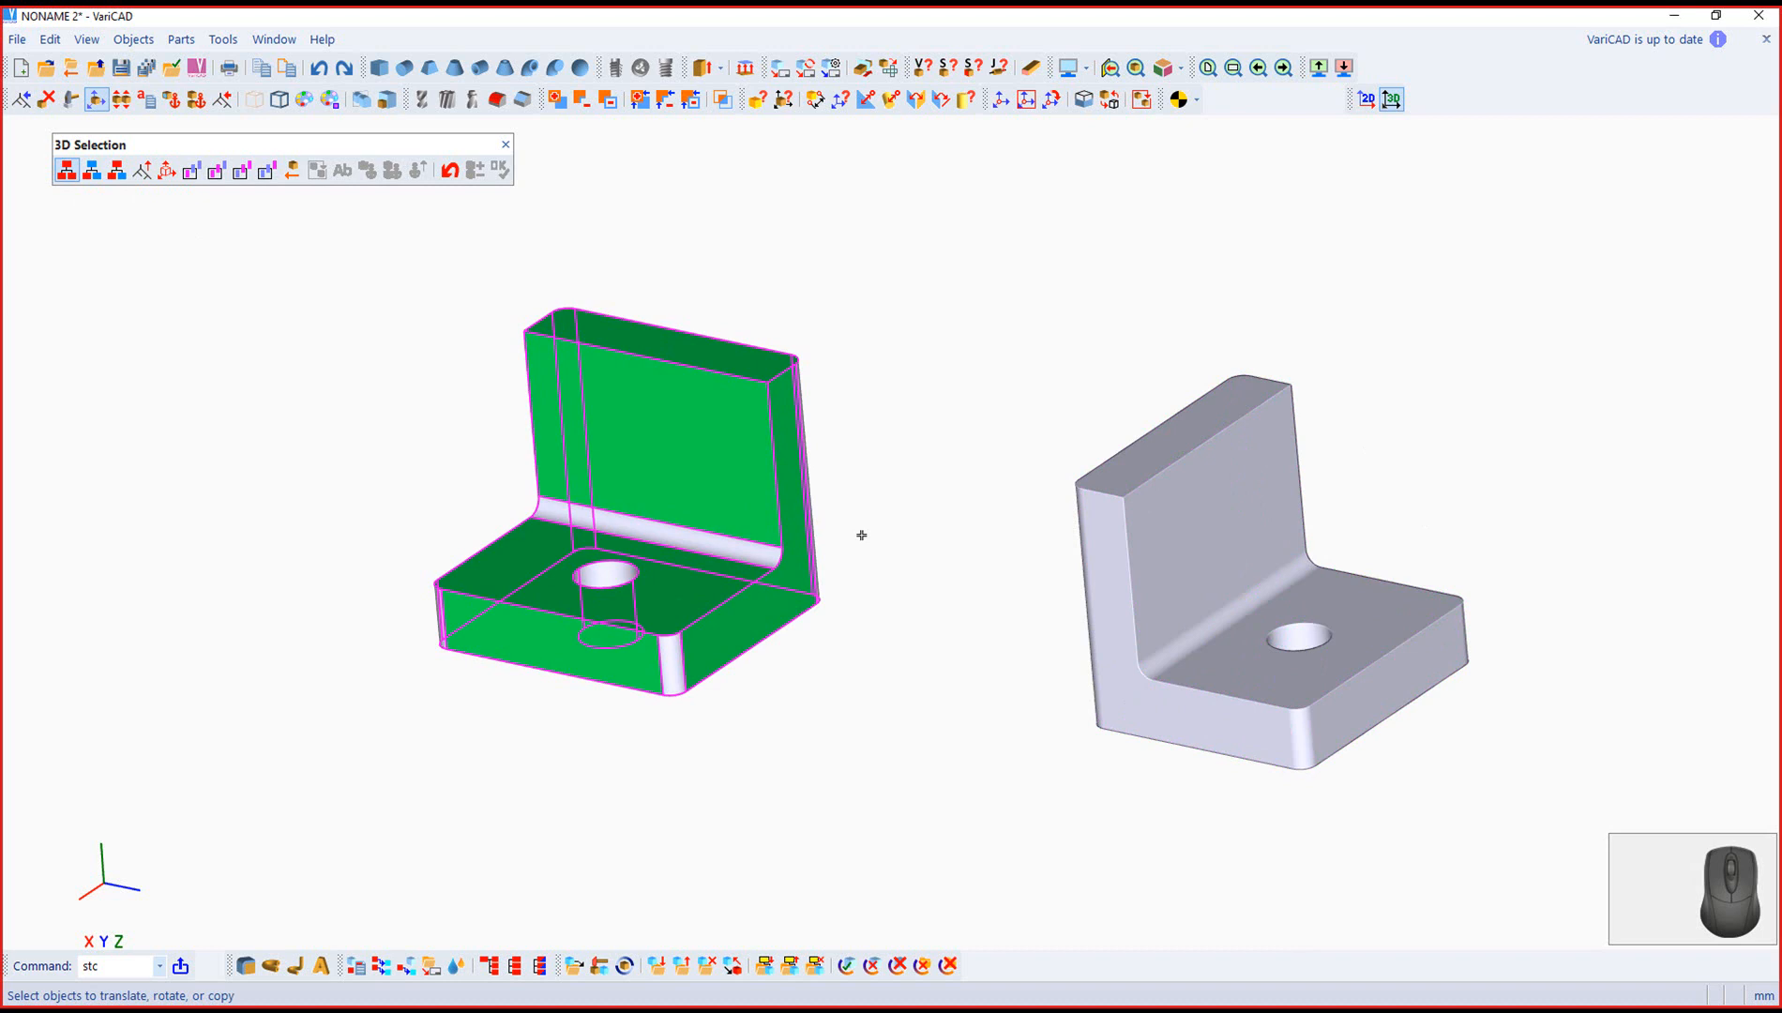
Step: Select only the hole in the green bracket's base as a single element and move it 10 mm along the blue axis
{"action": "left_click", "coordinate": [92, 171]}
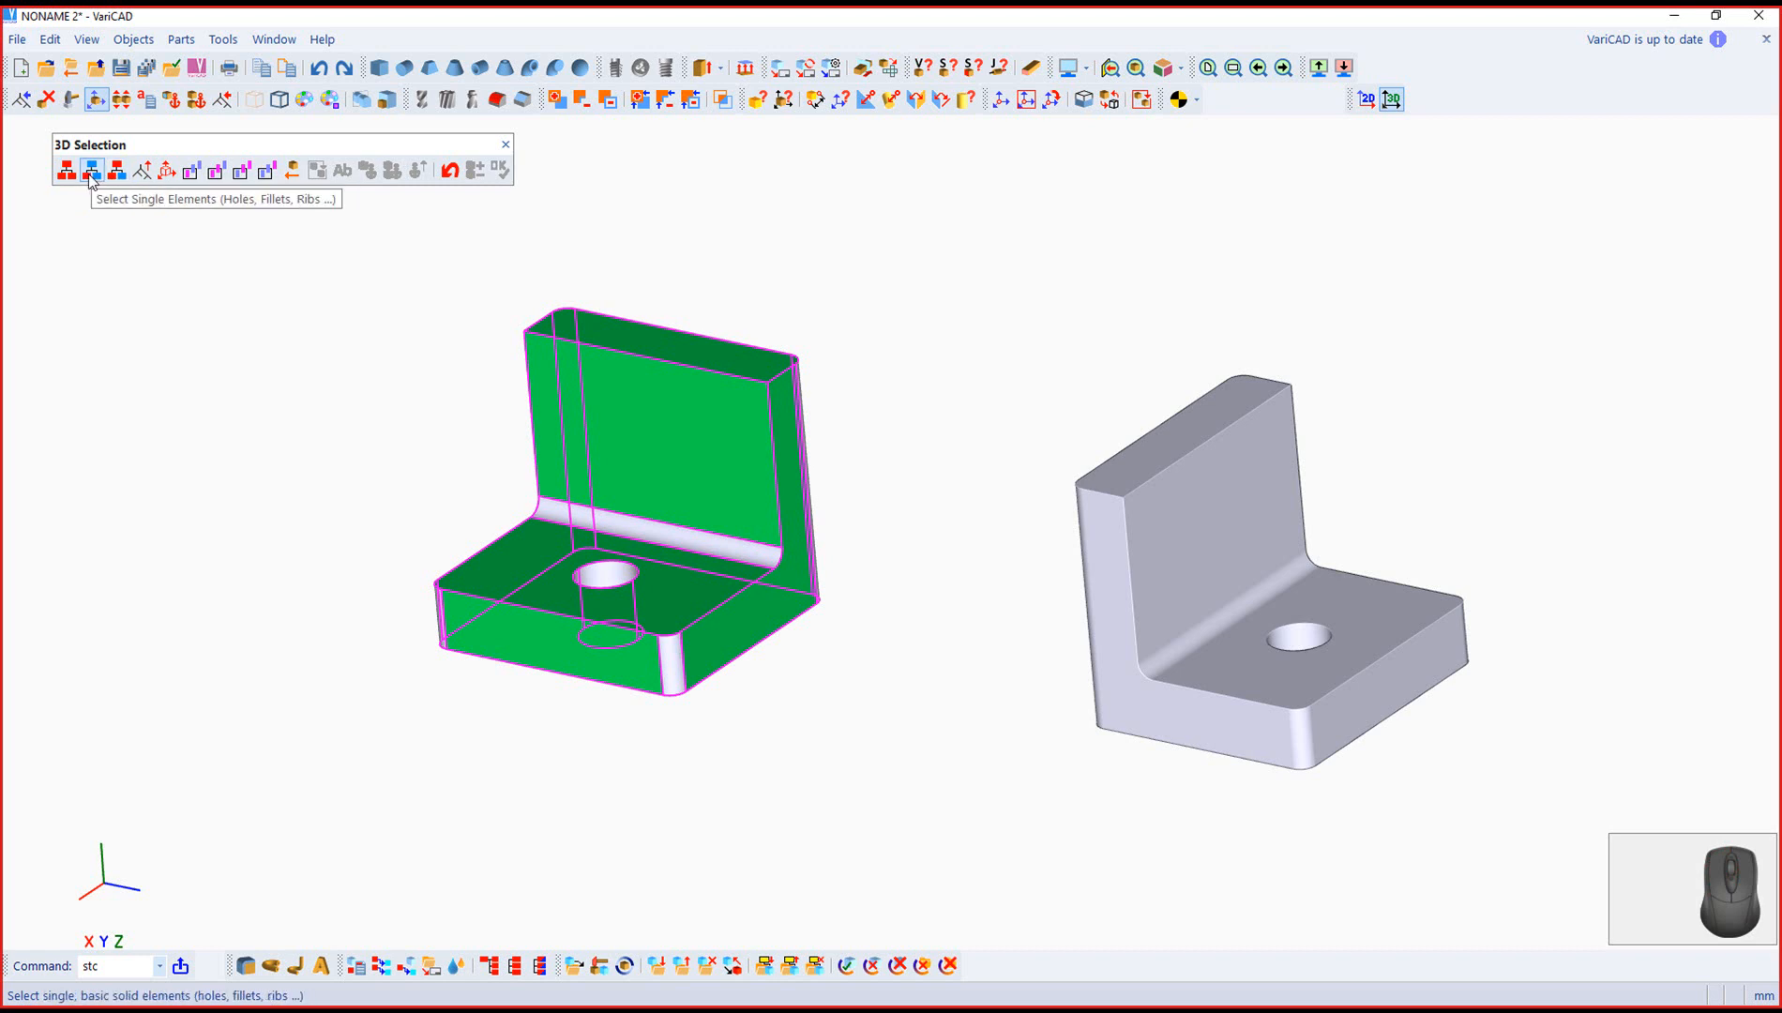
{"action": "left_click", "coordinate": [91, 171]}
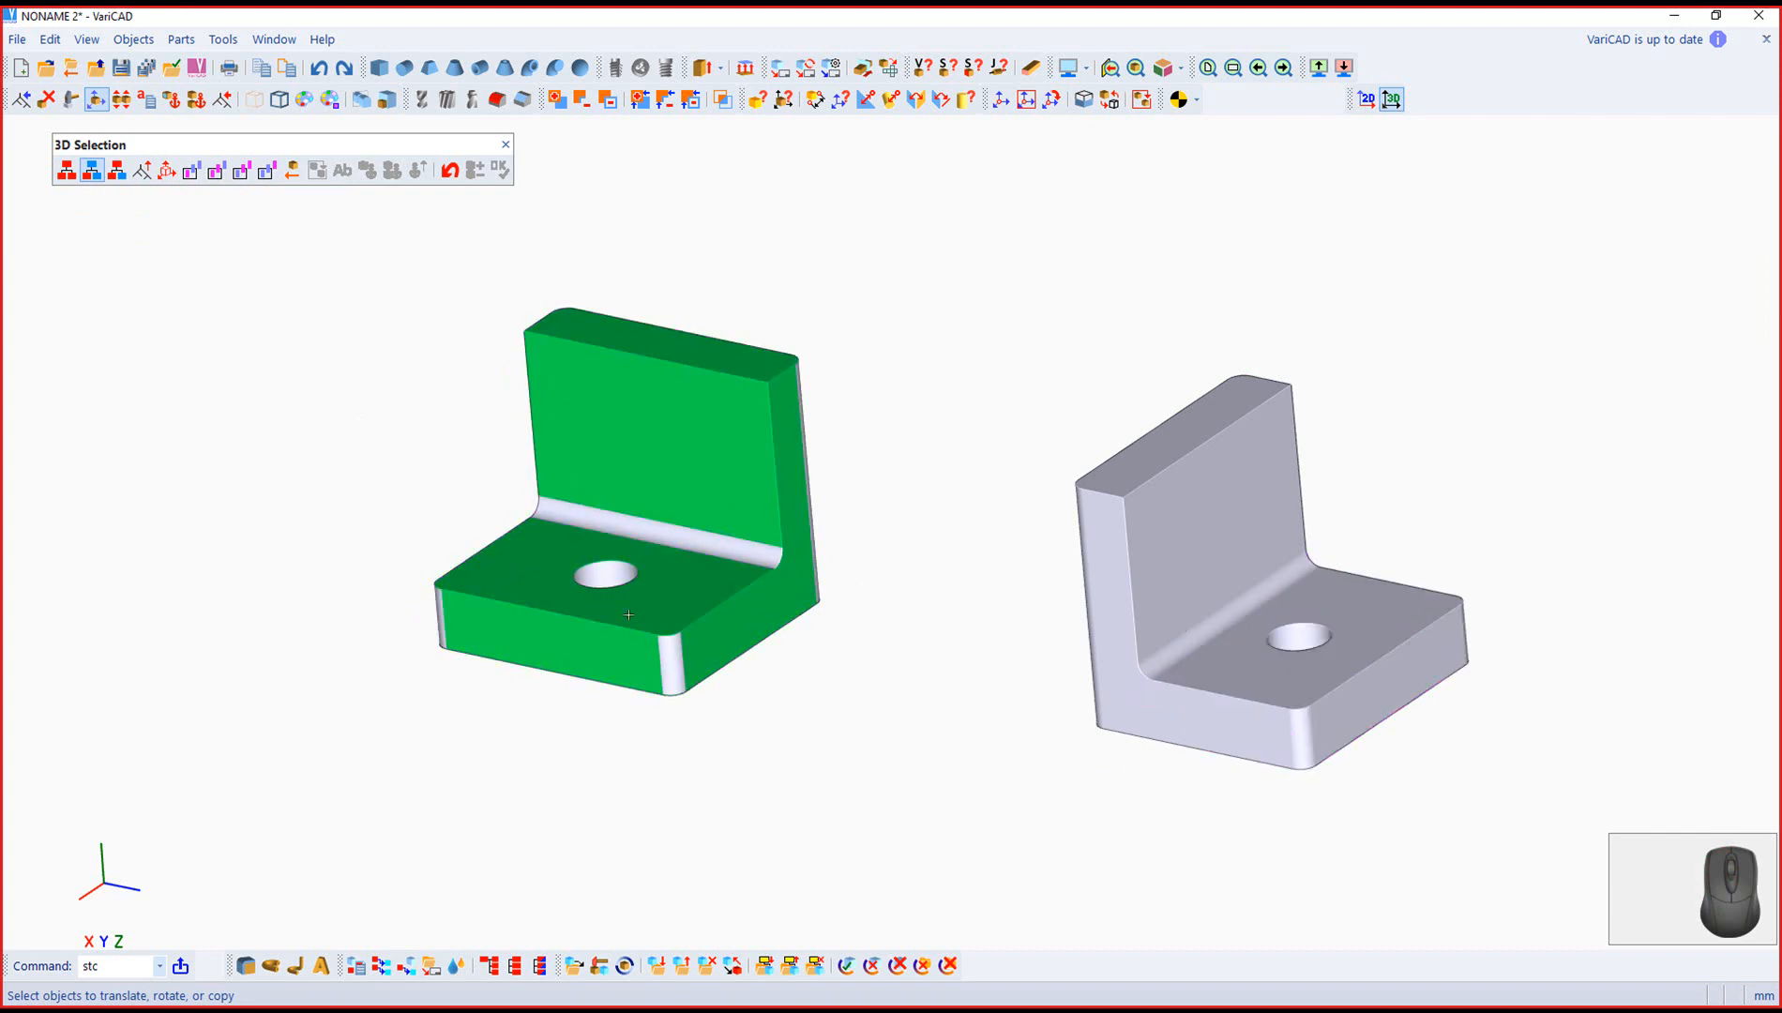
{"action": "left_click", "coordinate": [611, 584]}
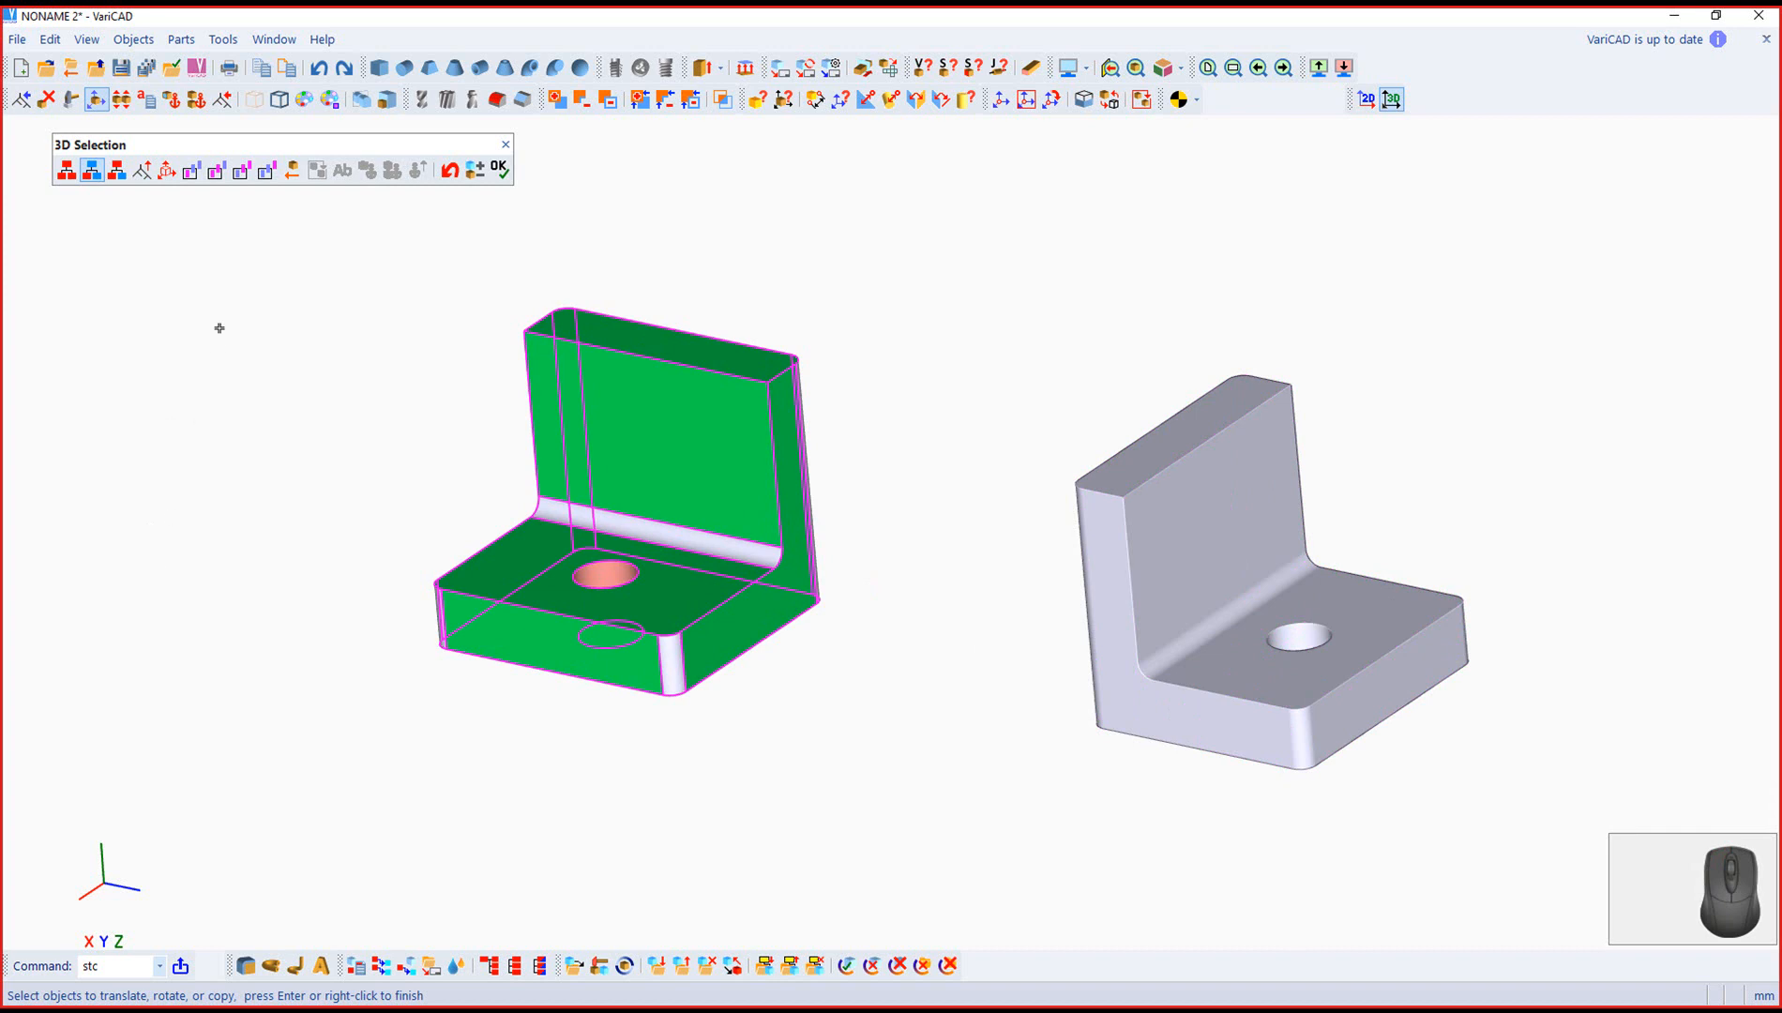
{"action": "left_click", "coordinate": [499, 169]}
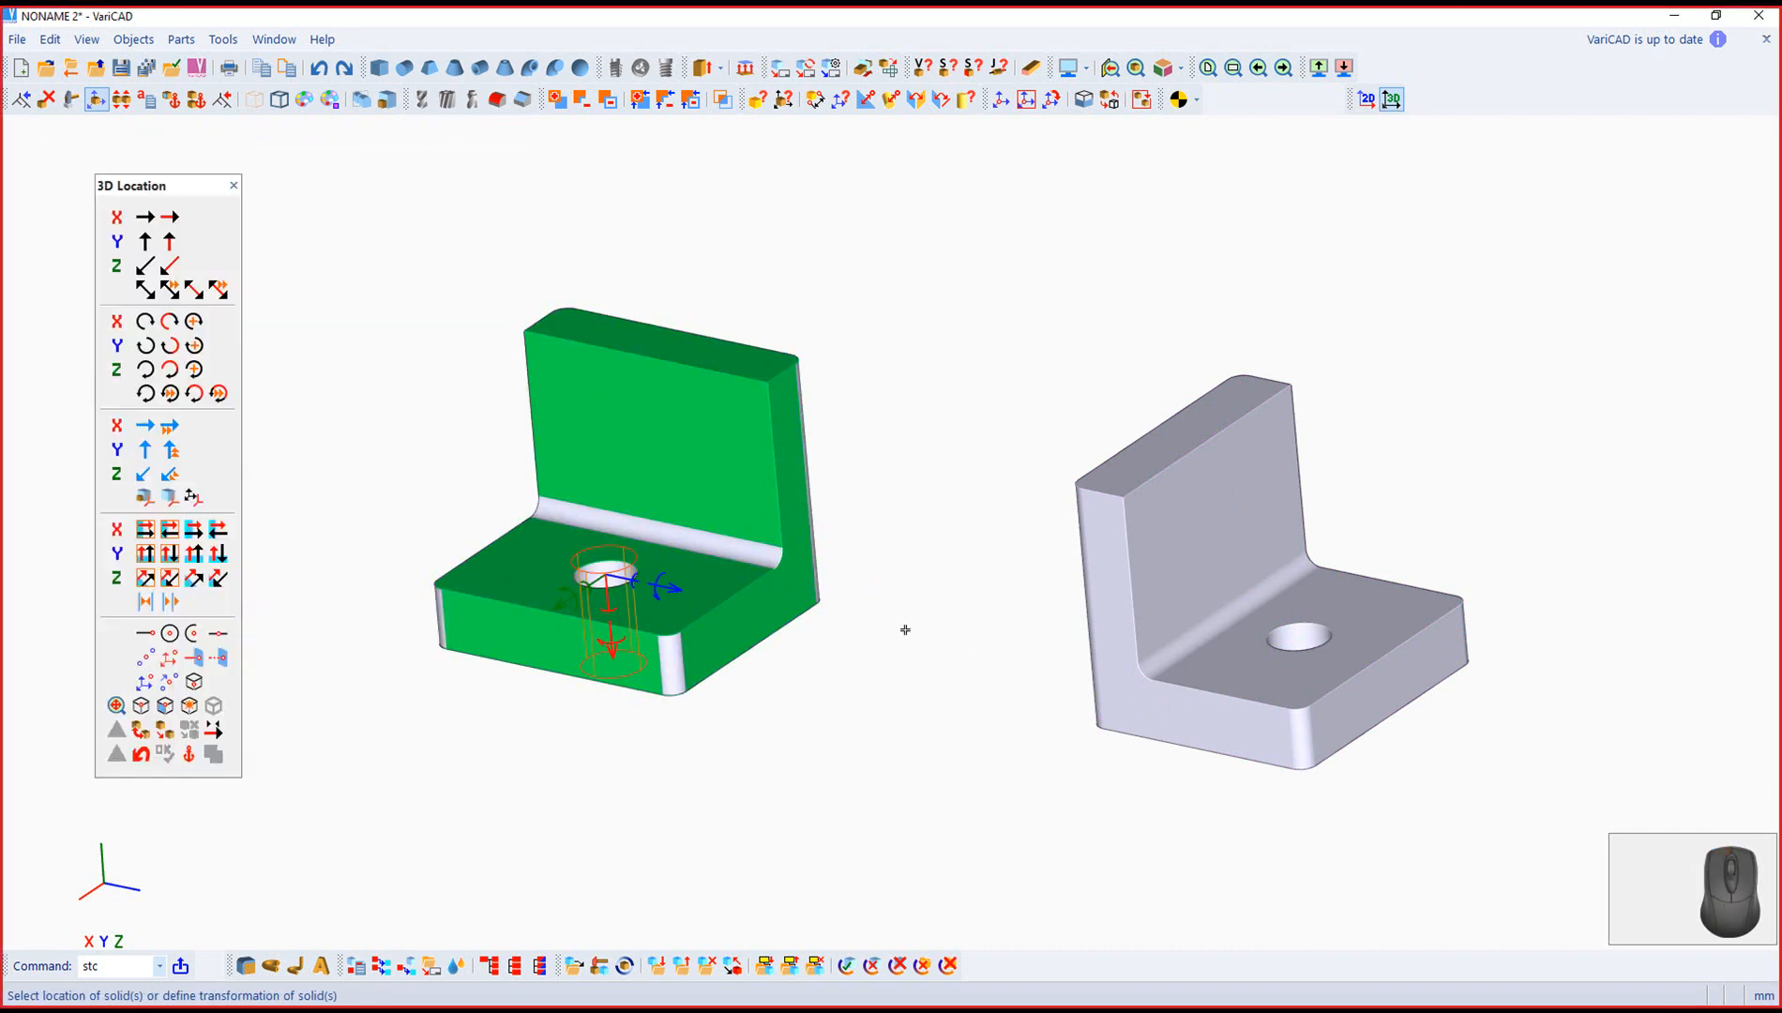
{"action": "right_click_drag", "start_coordinate": [578, 742], "coordinate": [633, 807]}
{"action": "scroll", "coordinate": [815, 692], "scroll_direction": "up", "scroll_amount": 4}
{"action": "middle_click_drag", "start_coordinate": [744, 693], "coordinate": [1095, 758]}
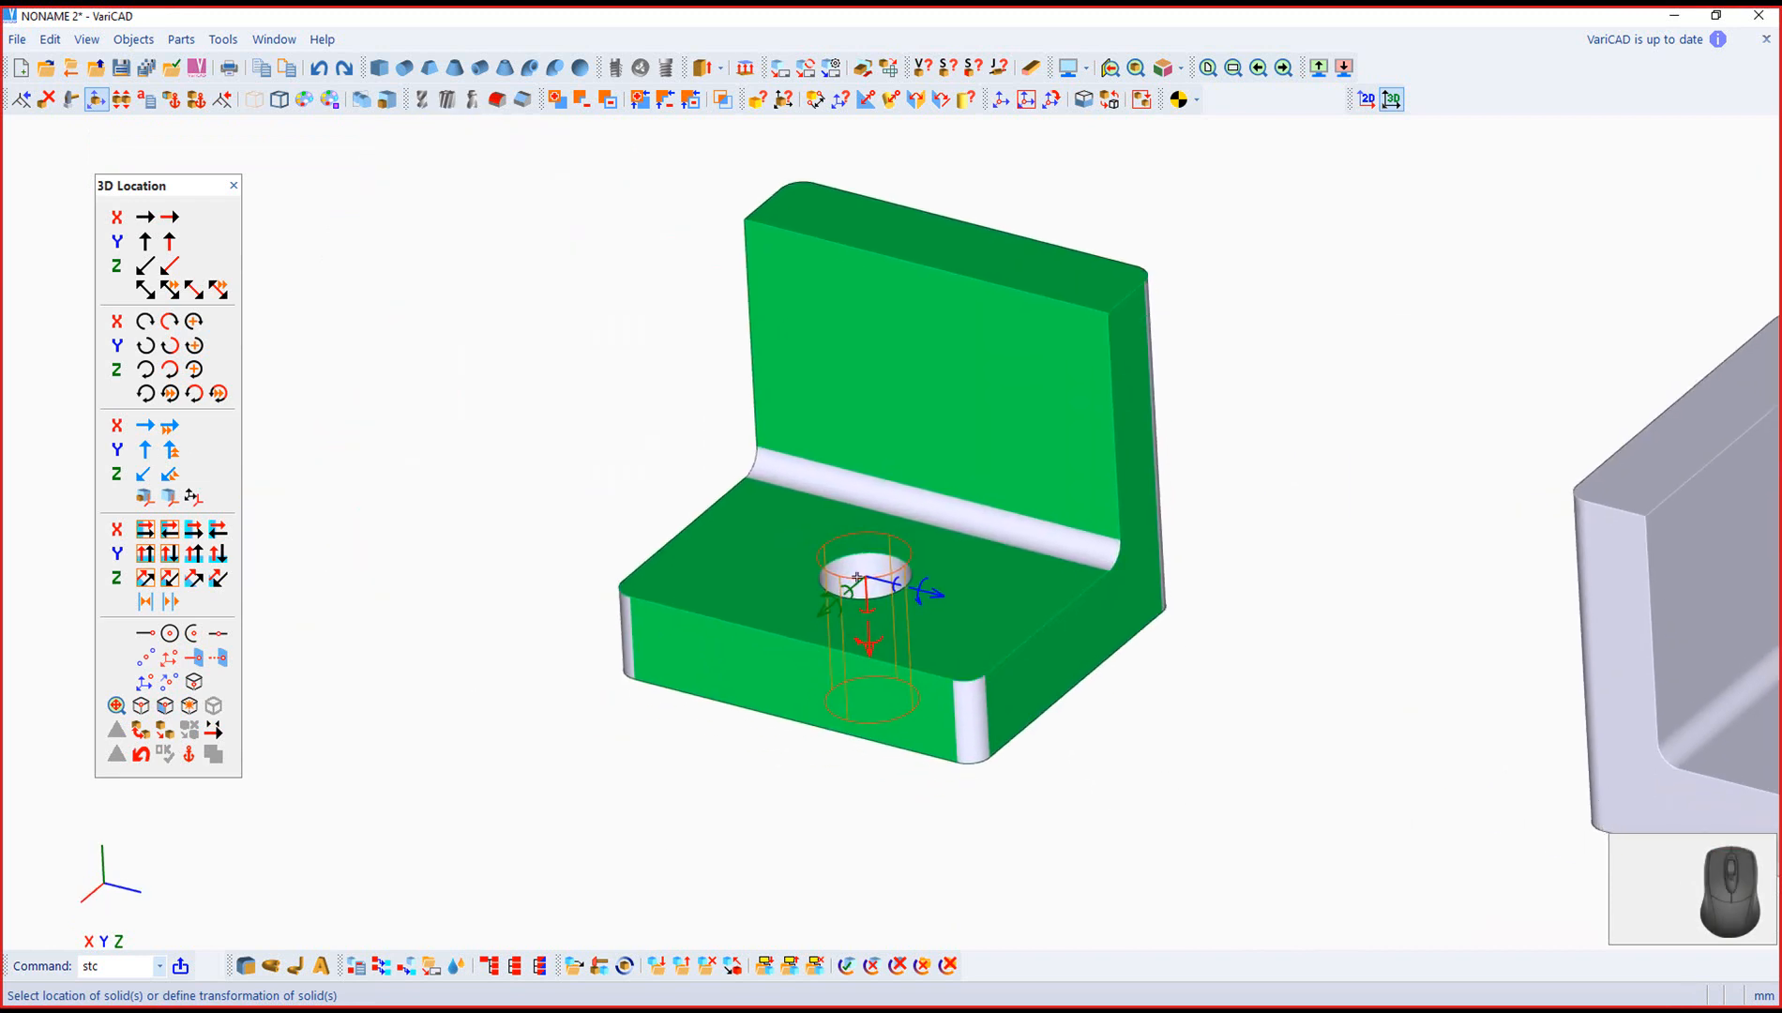
{"action": "left_click", "coordinate": [945, 598]}
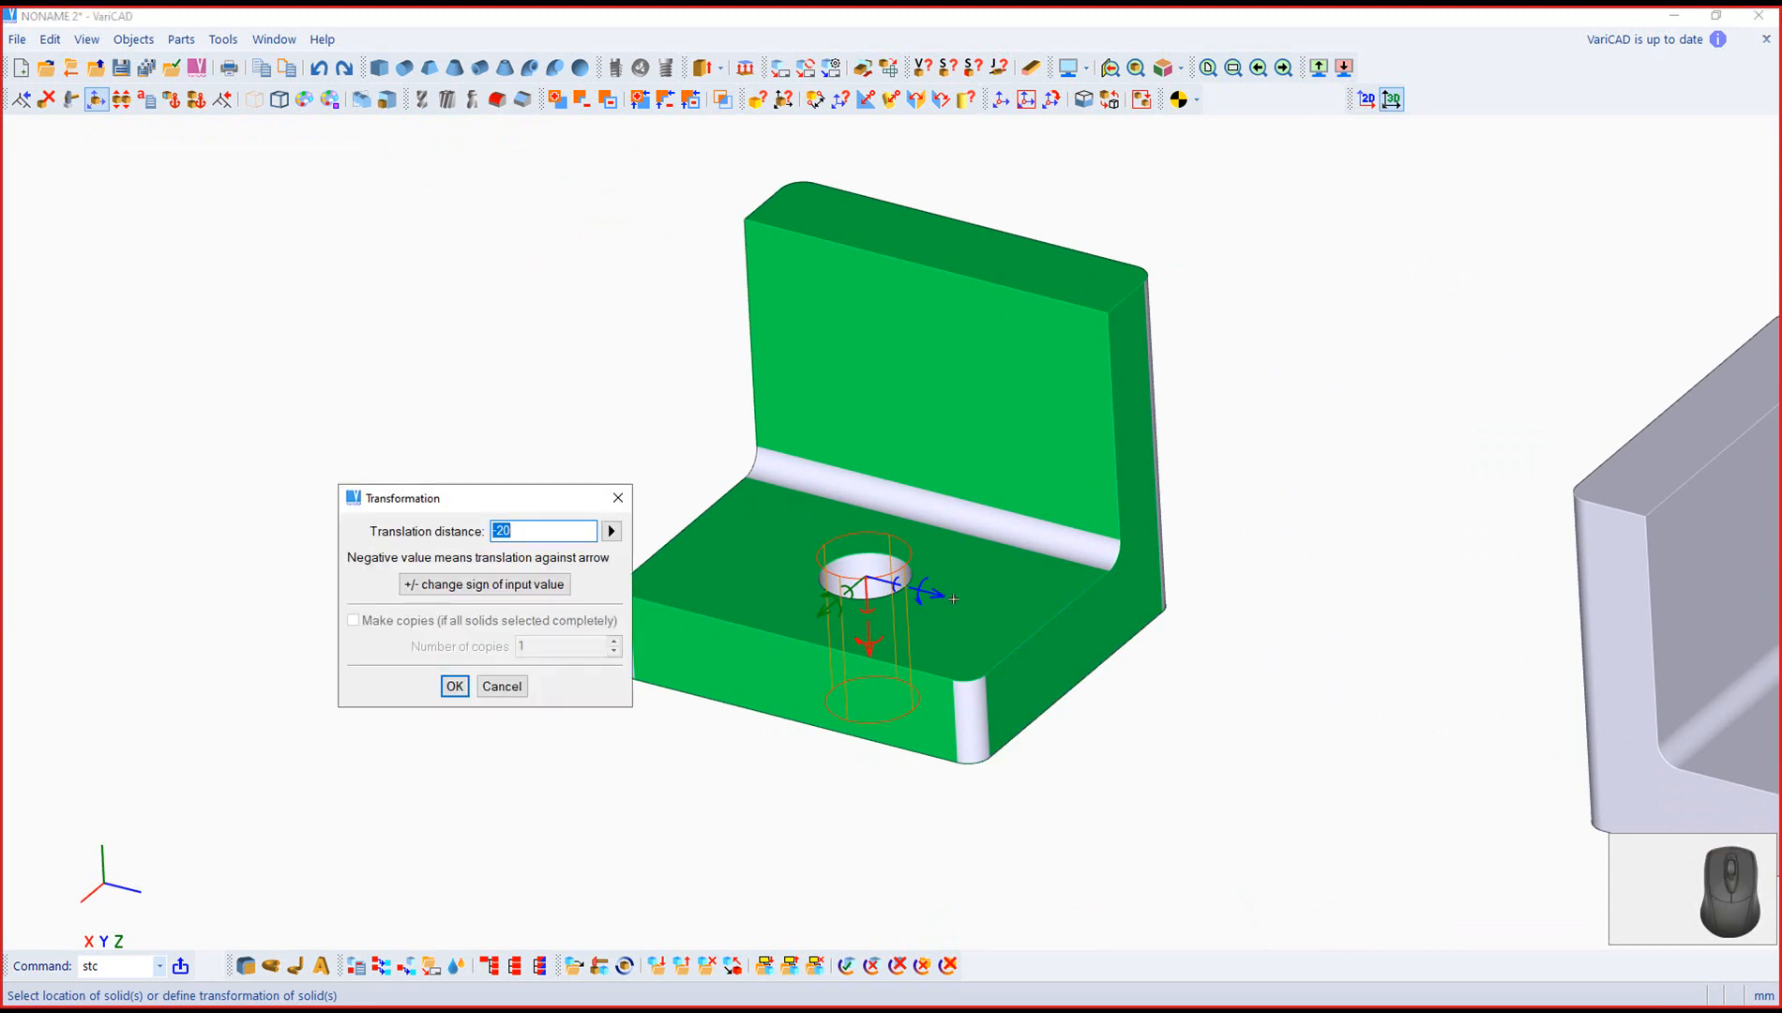
{"action": "type", "text": "10"}
{"action": "left_click", "coordinate": [454, 685]}
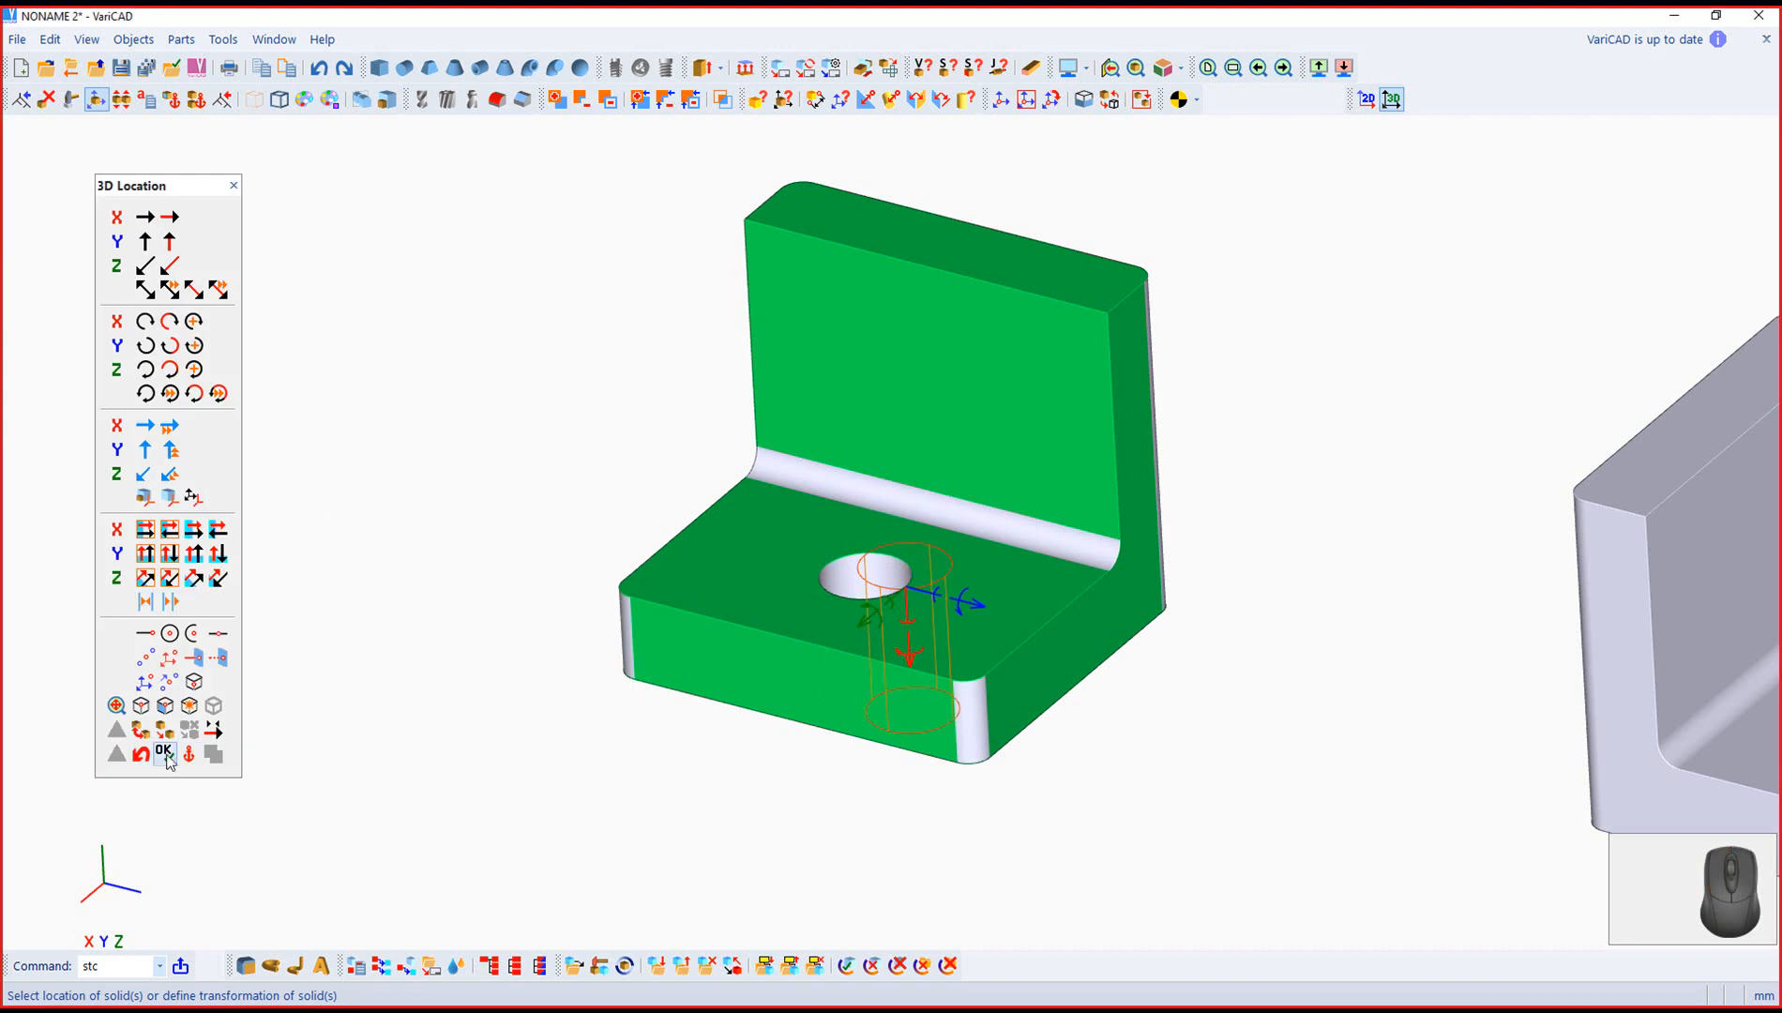
{"action": "left_click", "coordinate": [164, 755]}
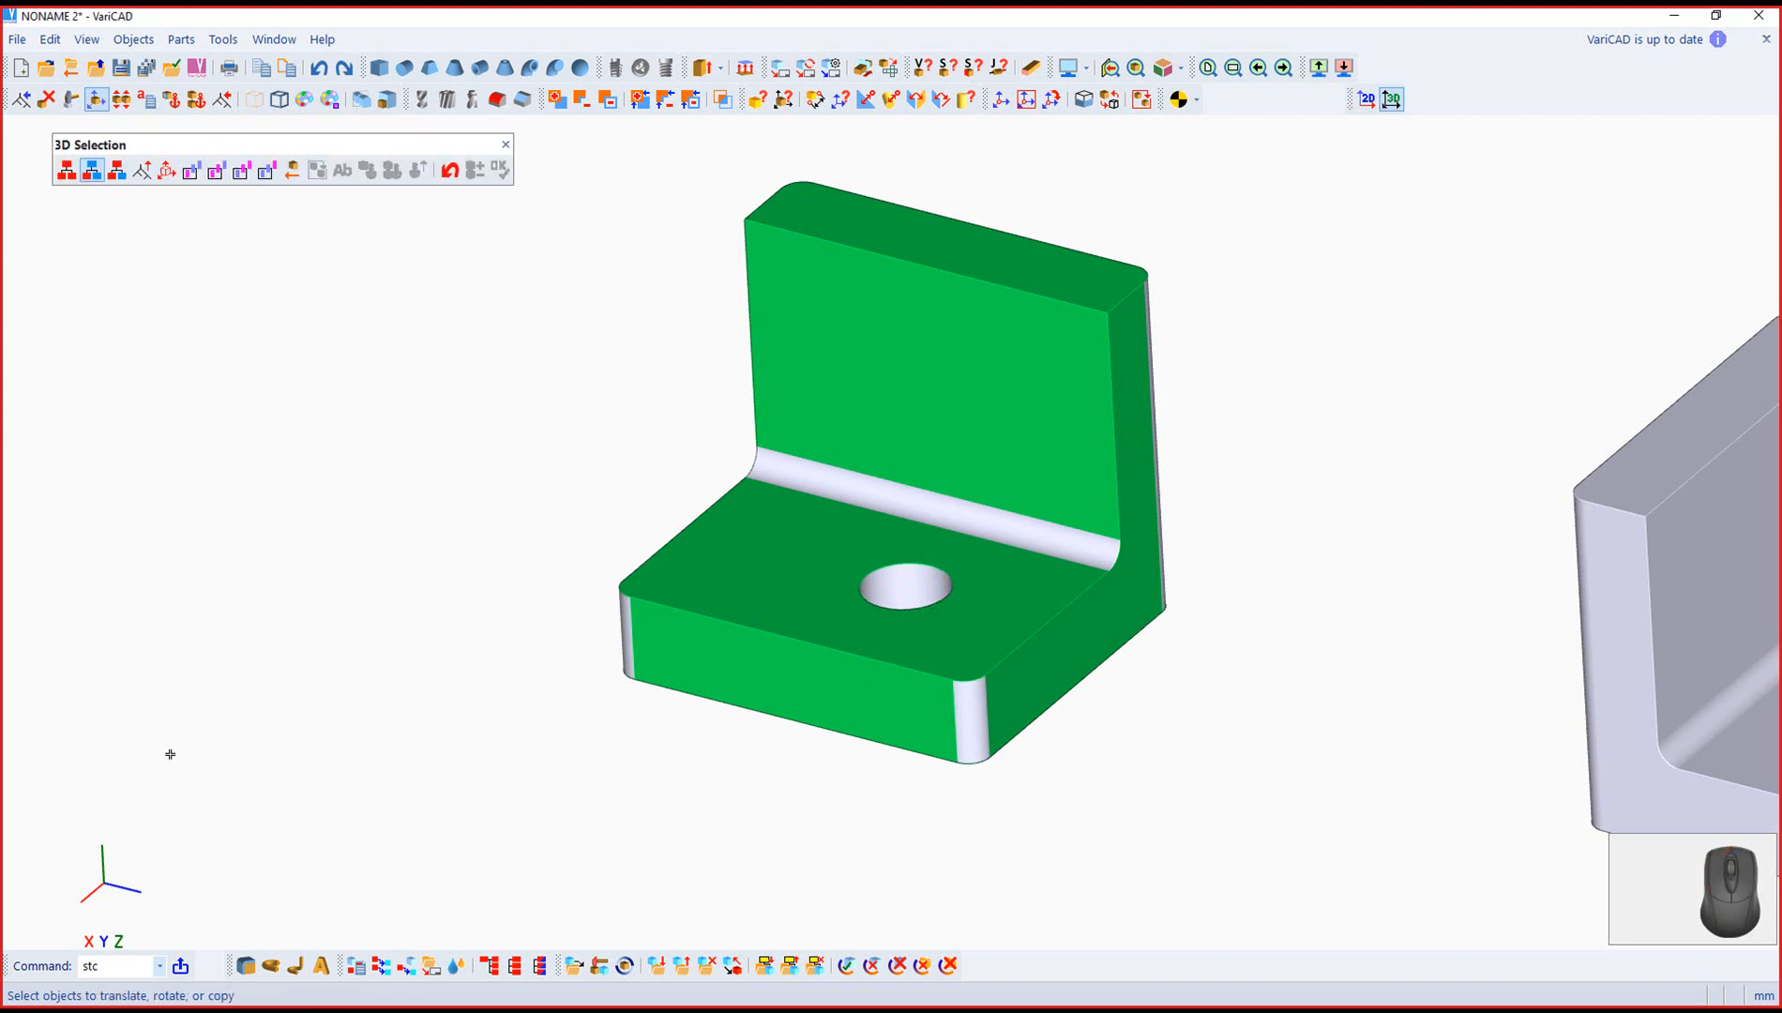
Step: Select the hole in the green bracket's base again for another transformation
{"action": "scroll", "coordinate": [1126, 680], "scroll_direction": "down", "scroll_amount": 4}
{"action": "middle_click_drag", "start_coordinate": [1221, 658], "coordinate": [773, 617]}
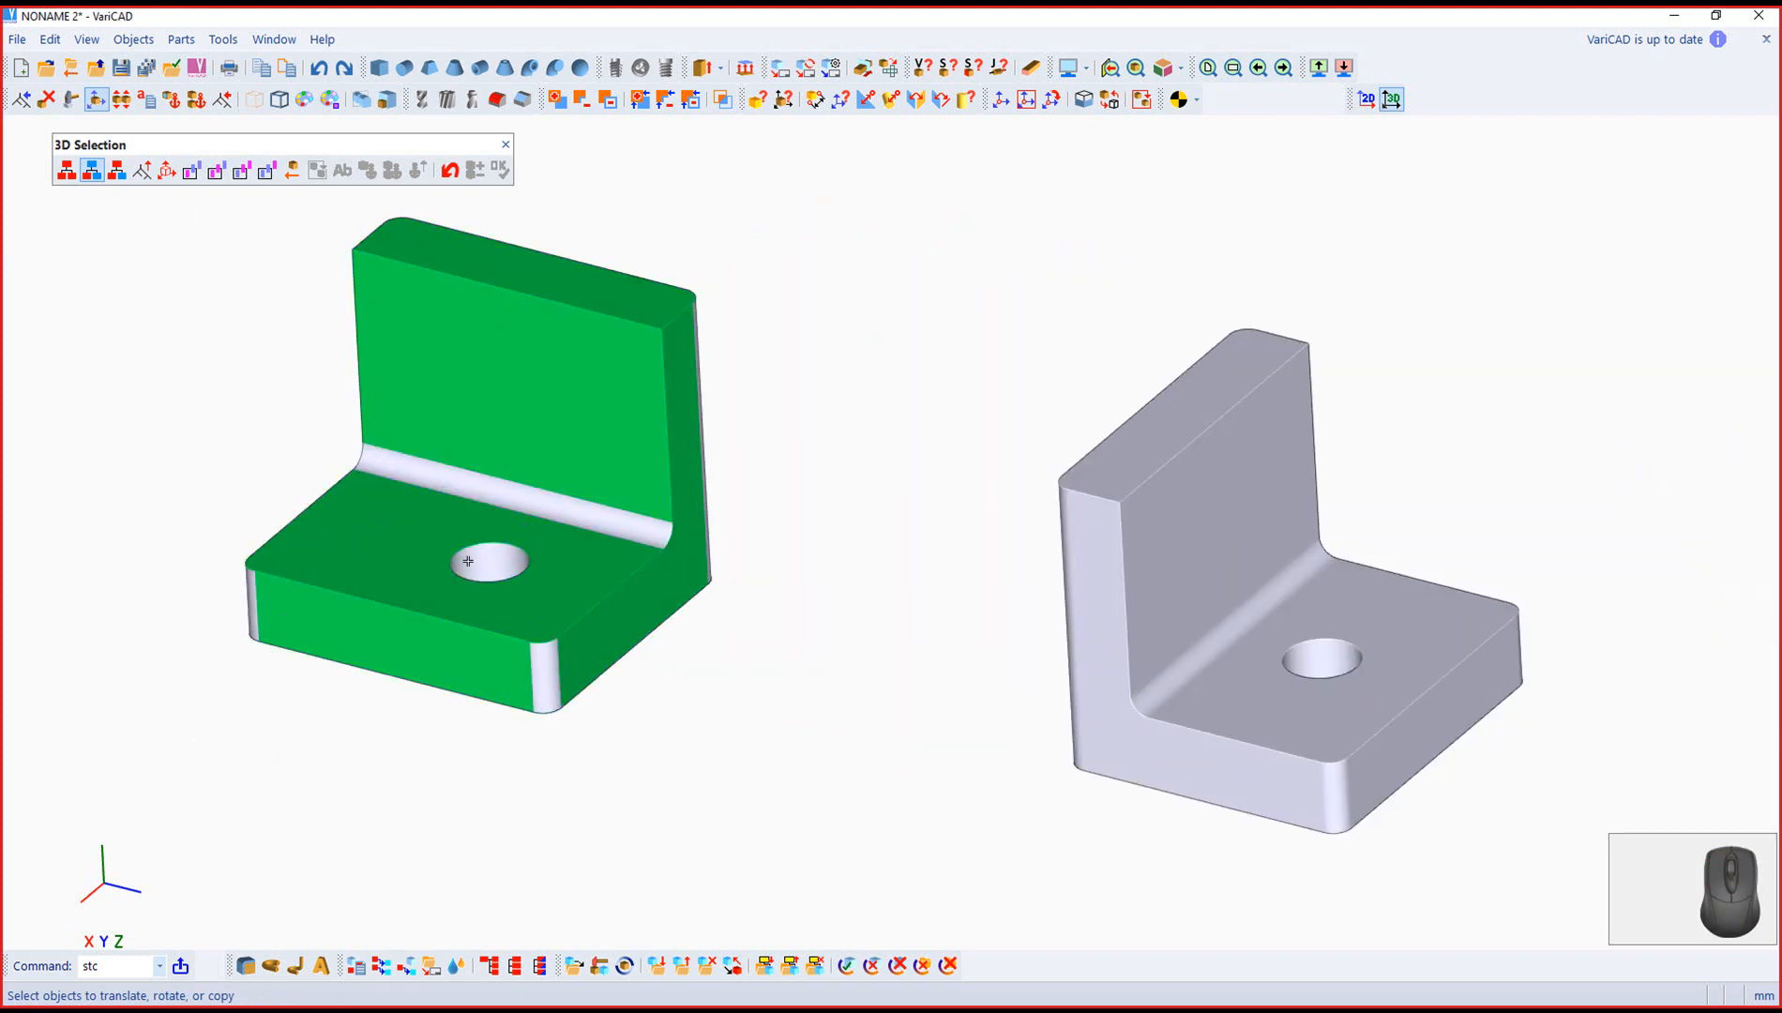
{"action": "middle_click_drag", "start_coordinate": [791, 702], "coordinate": [839, 677]}
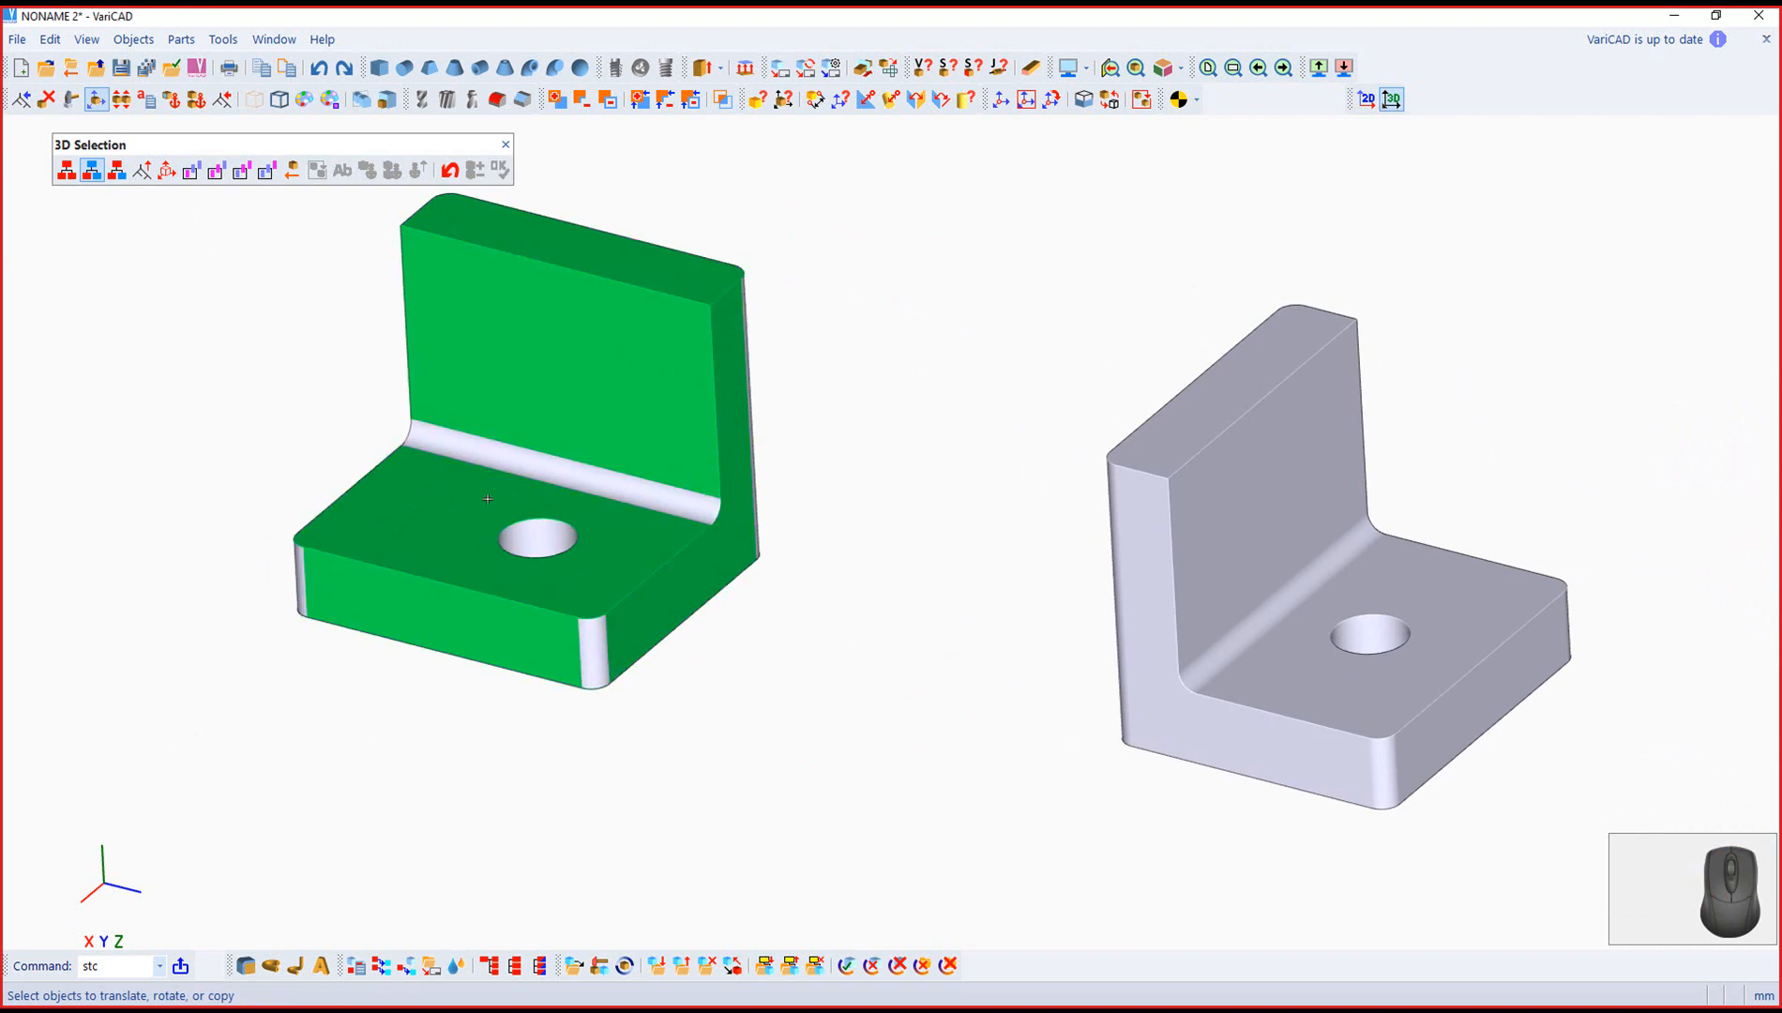
{"action": "left_click", "coordinate": [533, 539]}
{"action": "right_click", "coordinate": [783, 672]}
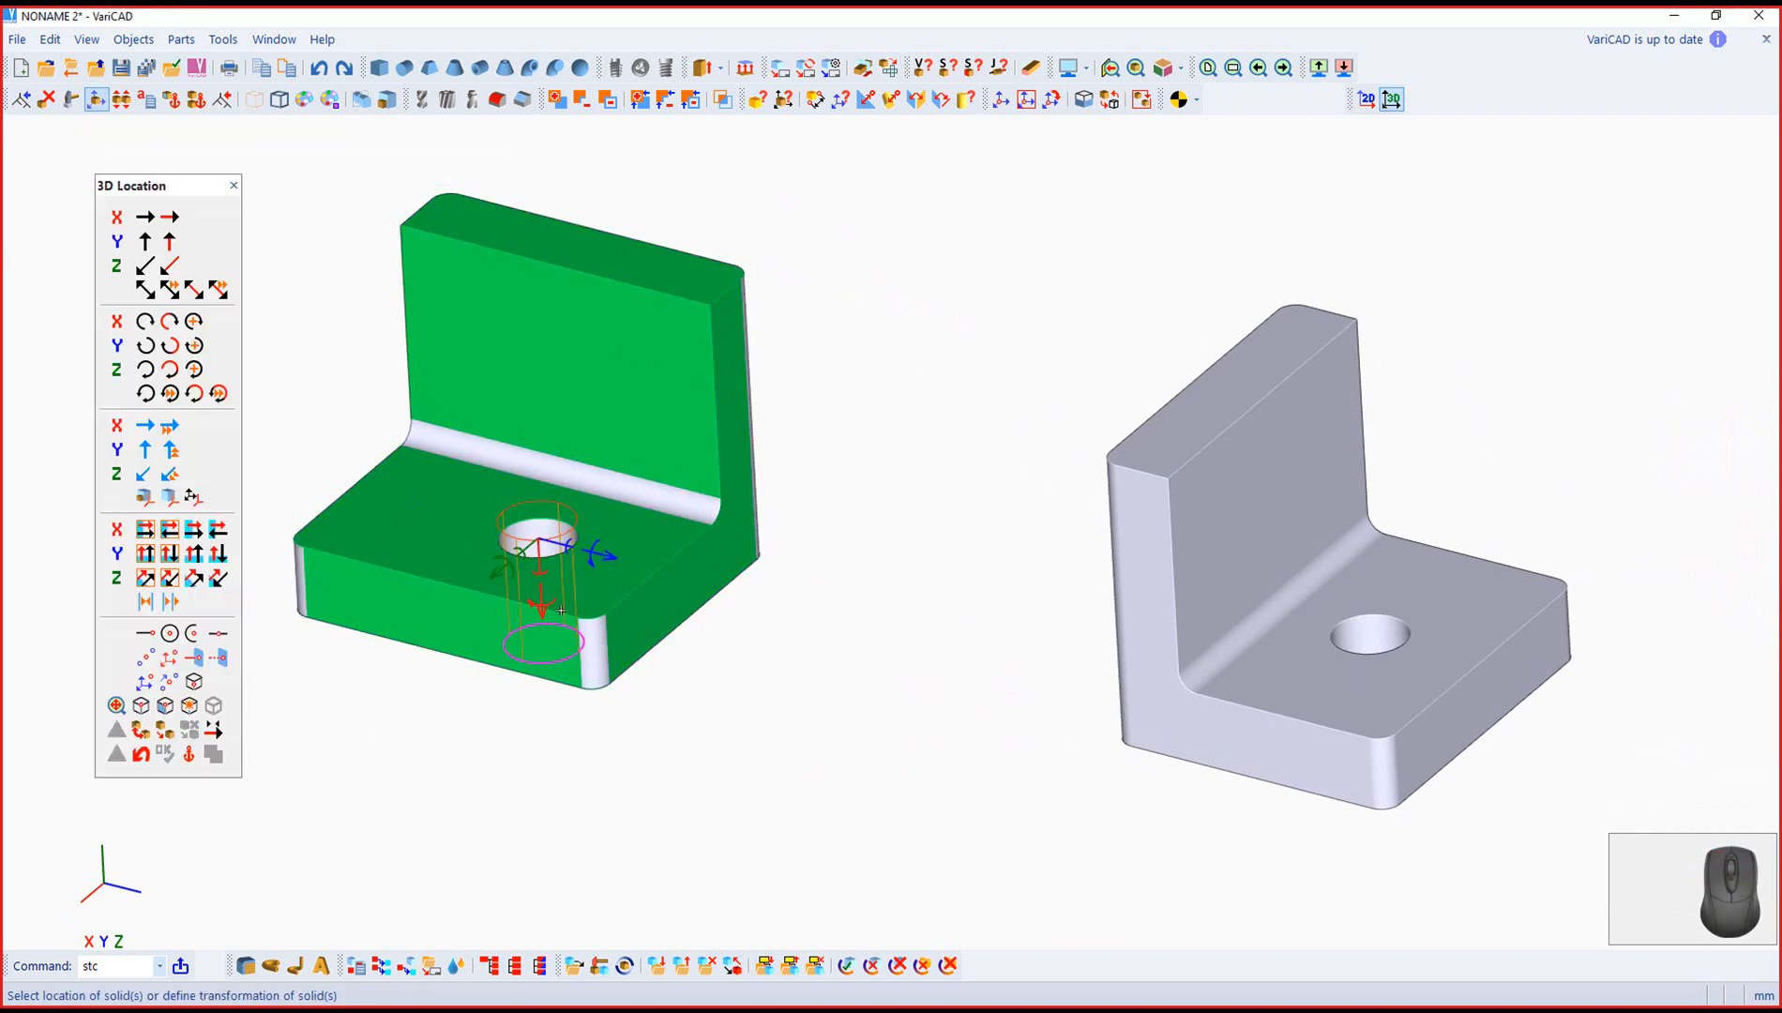
Step: Try to rotate the selected hole dynamically about the blue axis
{"action": "left_click", "coordinate": [563, 553]}
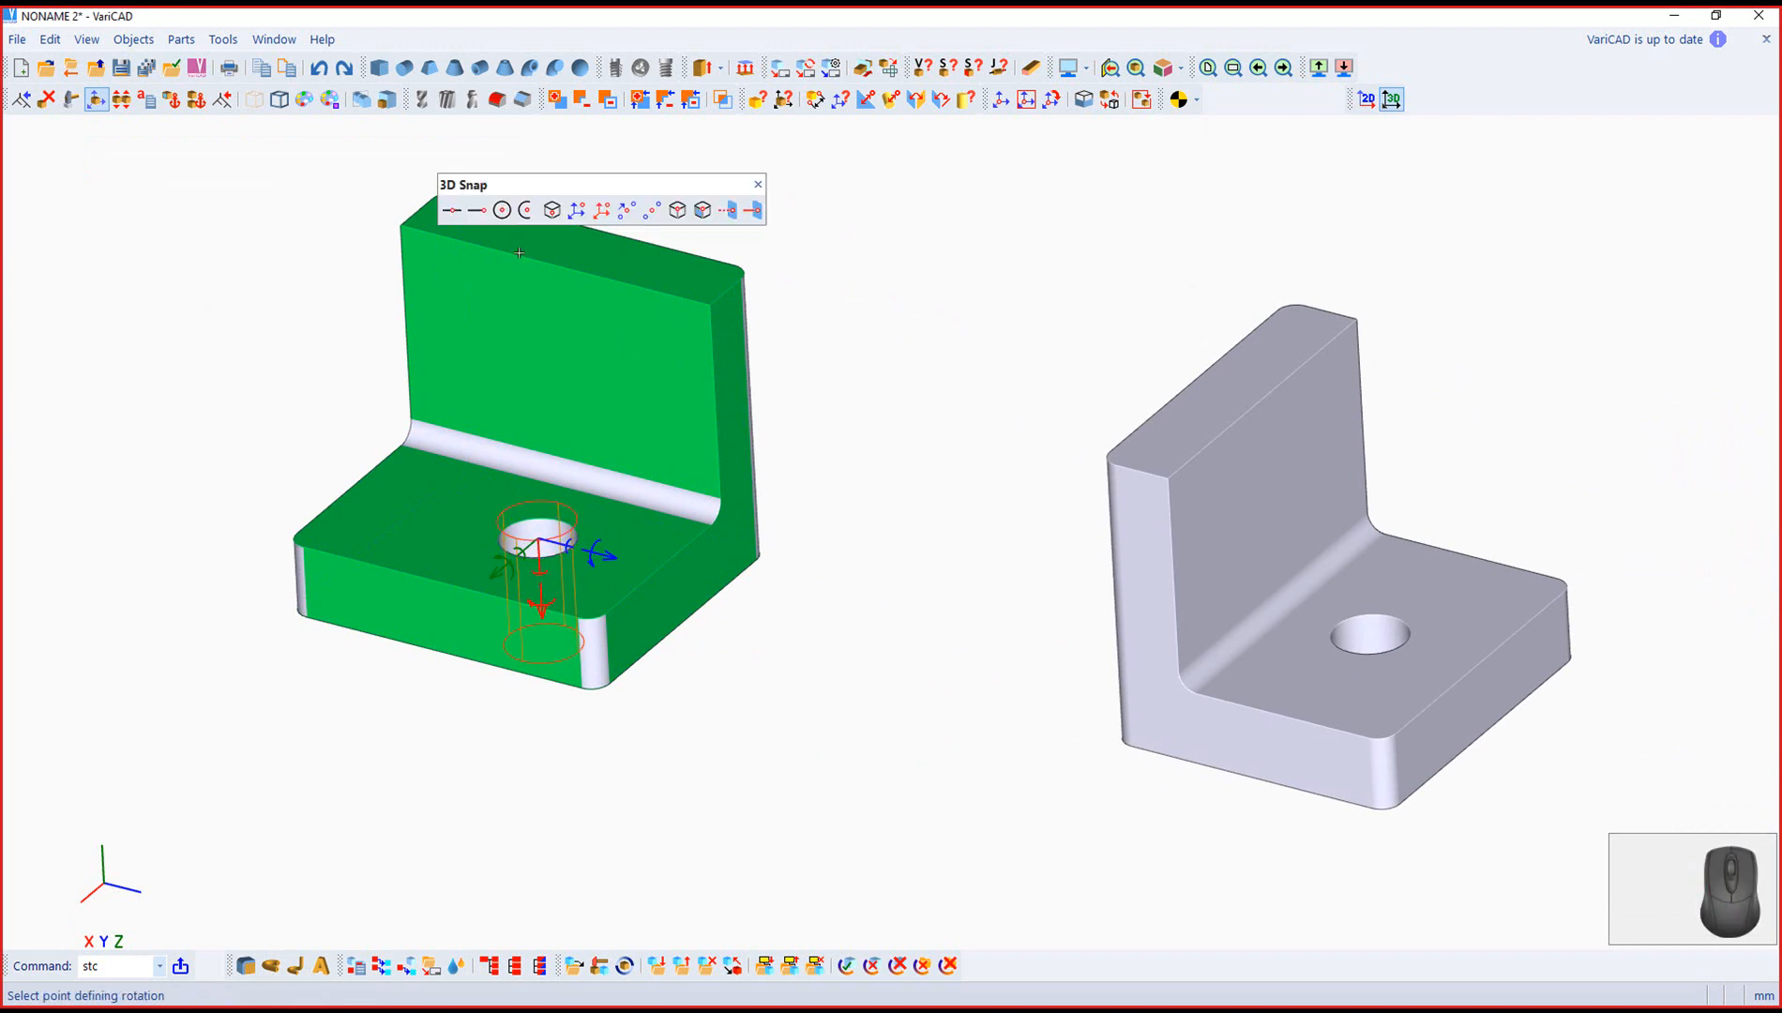
{"action": "left_click", "coordinate": [528, 528]}
{"action": "left_click", "coordinate": [492, 548]}
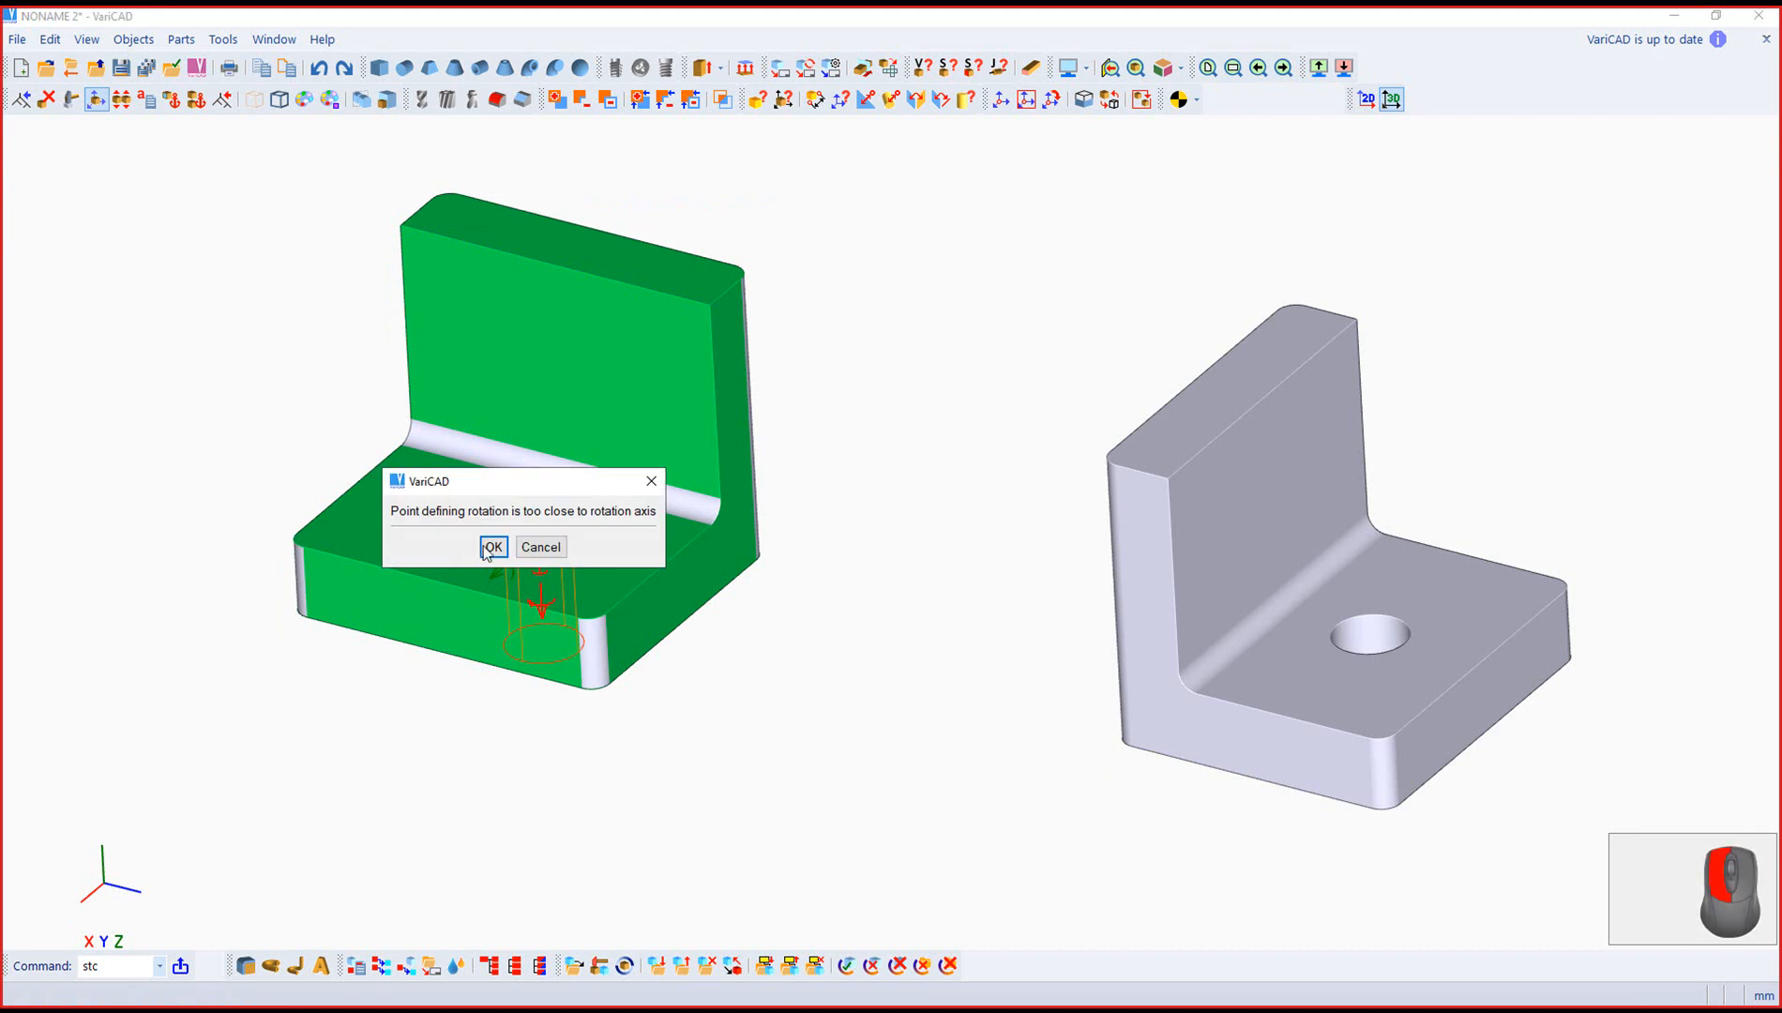
Step: Try placing the hole at the end of the green bracket's inner fillet, and undo that move
{"action": "left_click", "coordinate": [717, 530]}
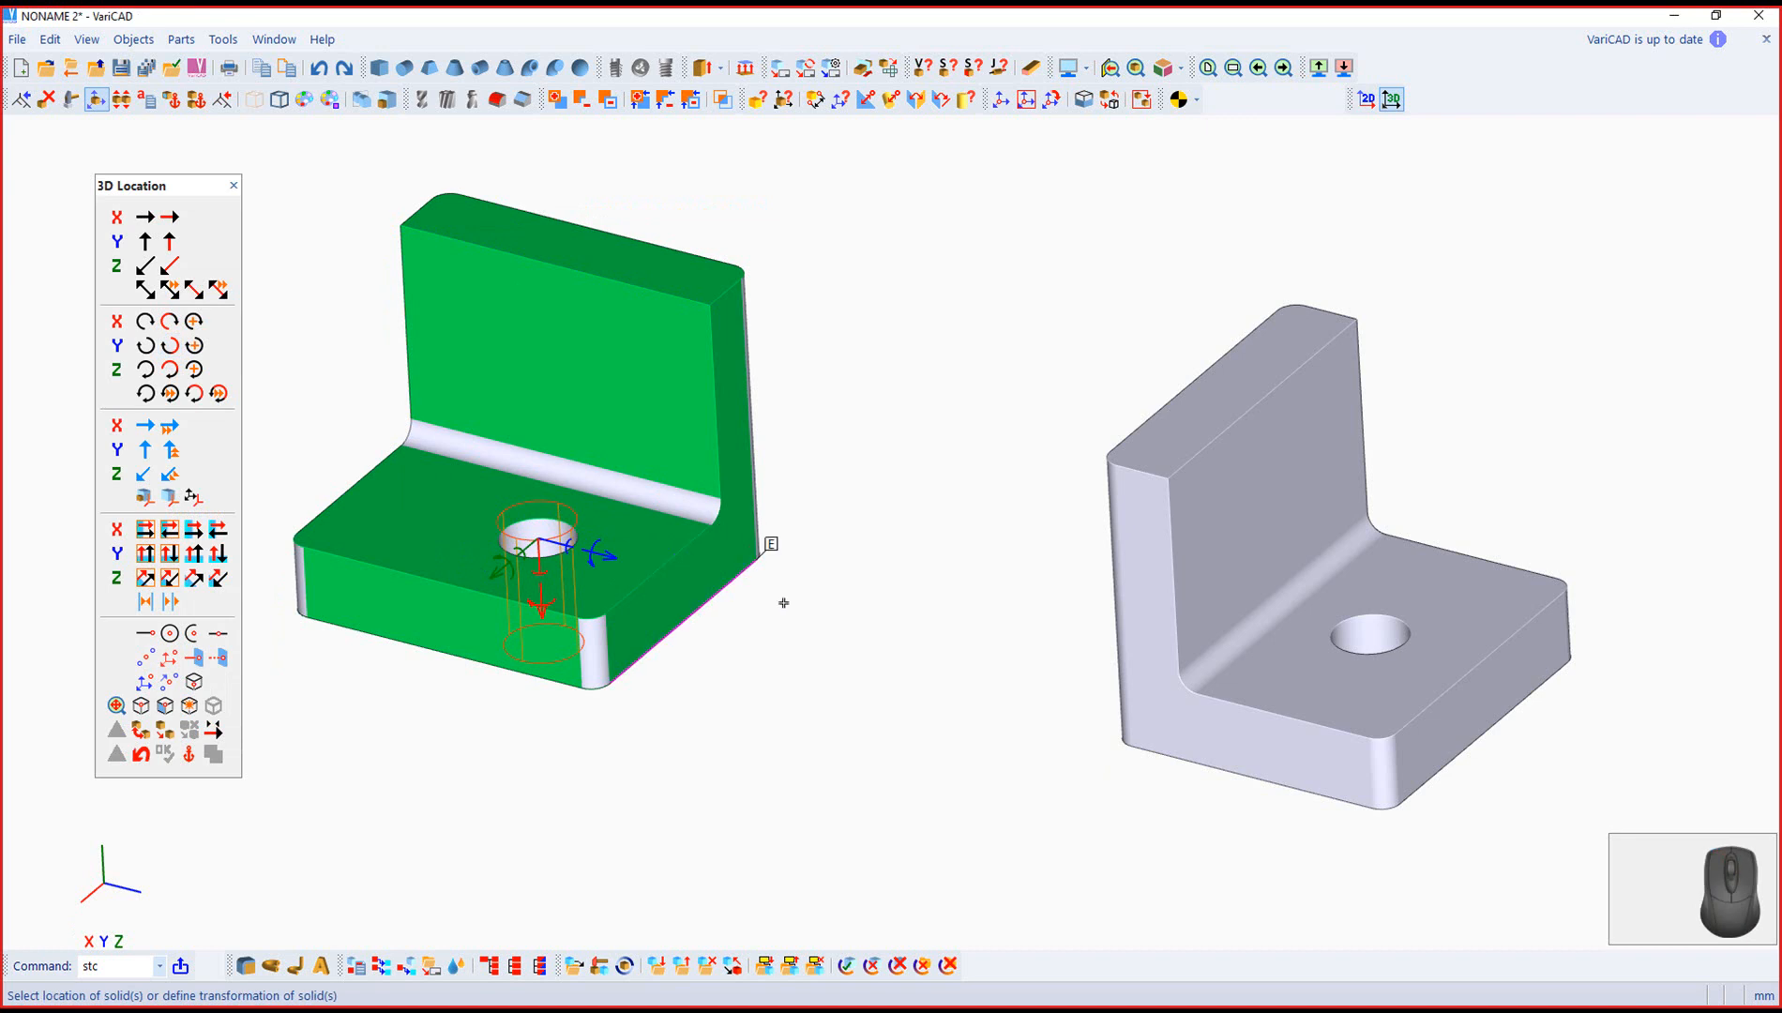
{"action": "left_click", "coordinate": [711, 523]}
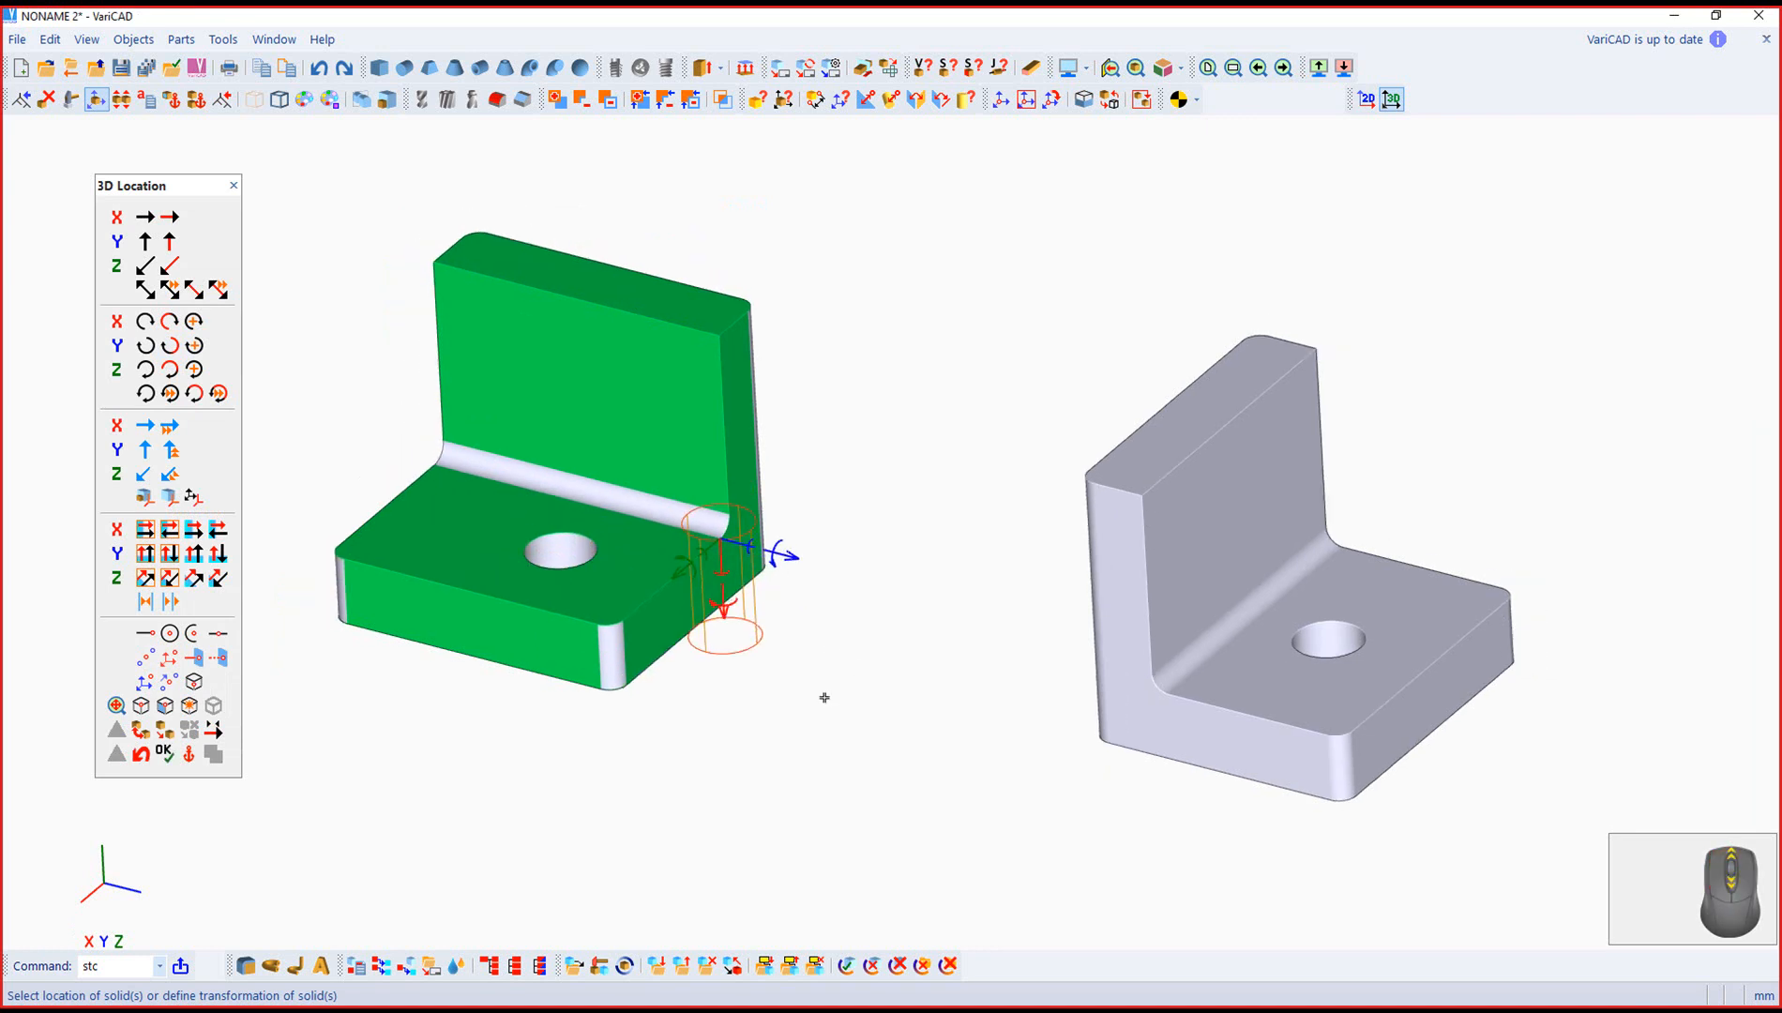
{"action": "left_click", "coordinate": [140, 756]}
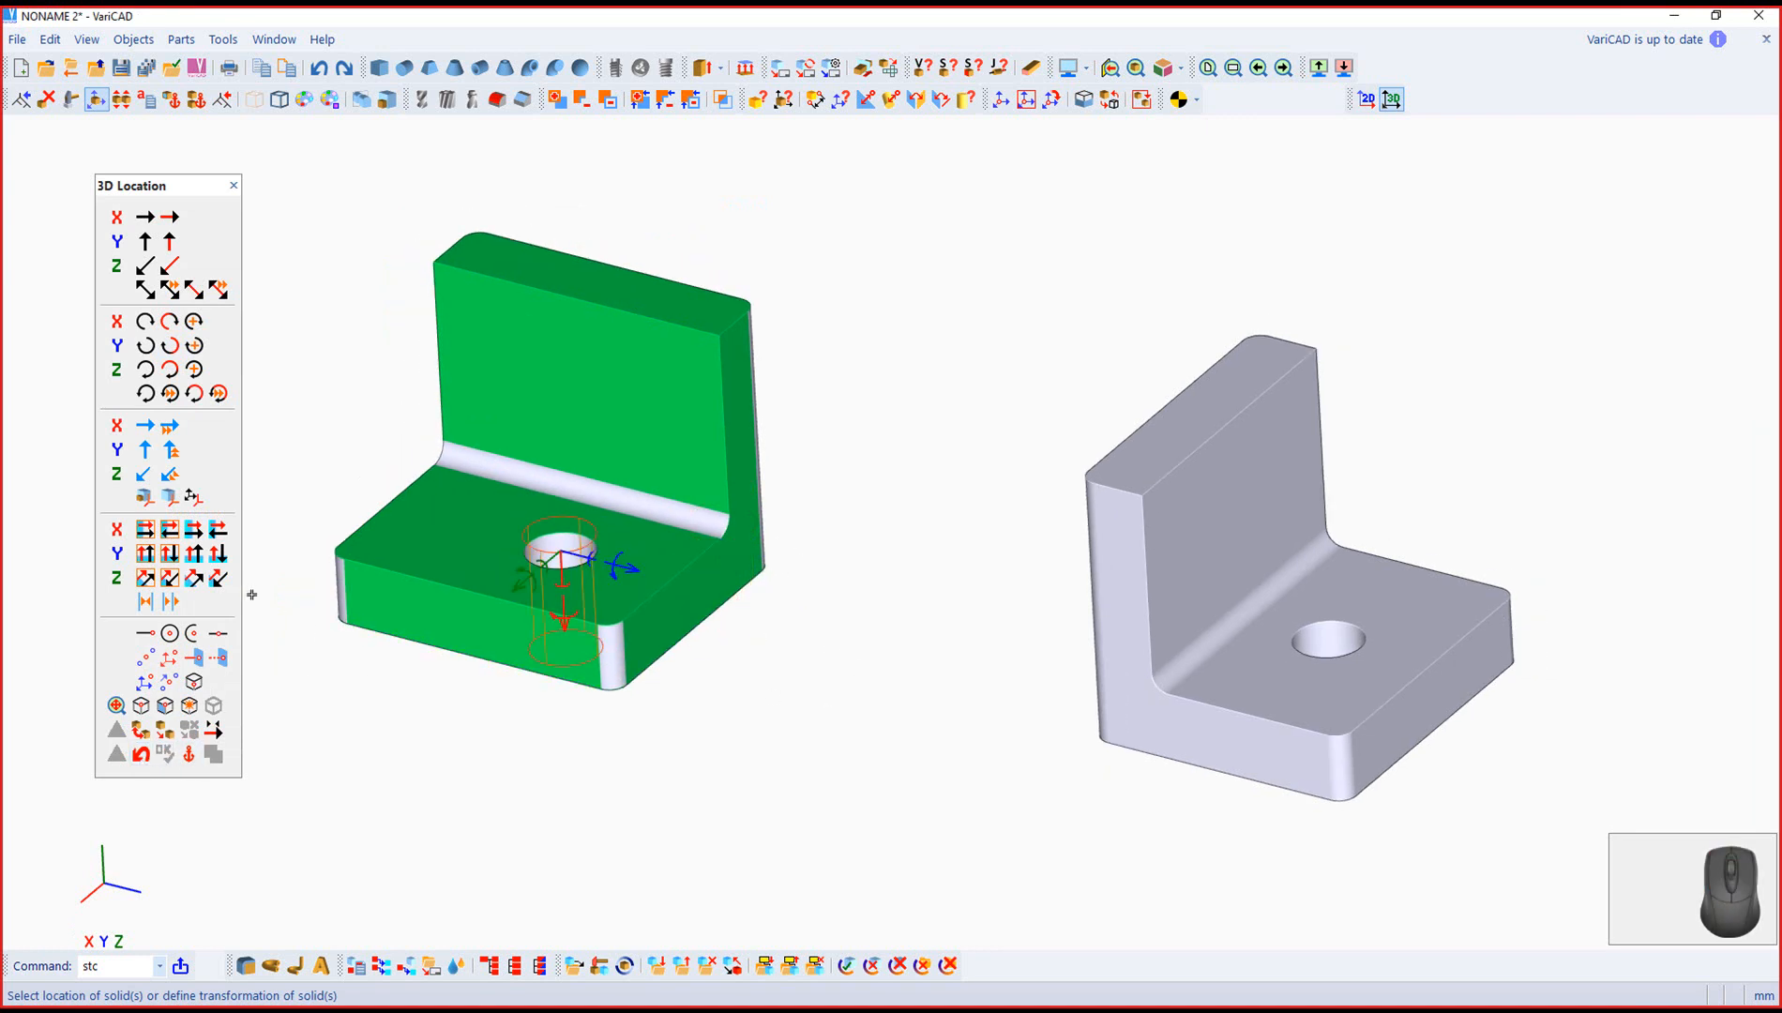
Step: Rotate the hole freely about the blue axis so it tilts slightly within the green bracket's base
{"action": "left_click", "coordinate": [587, 566]}
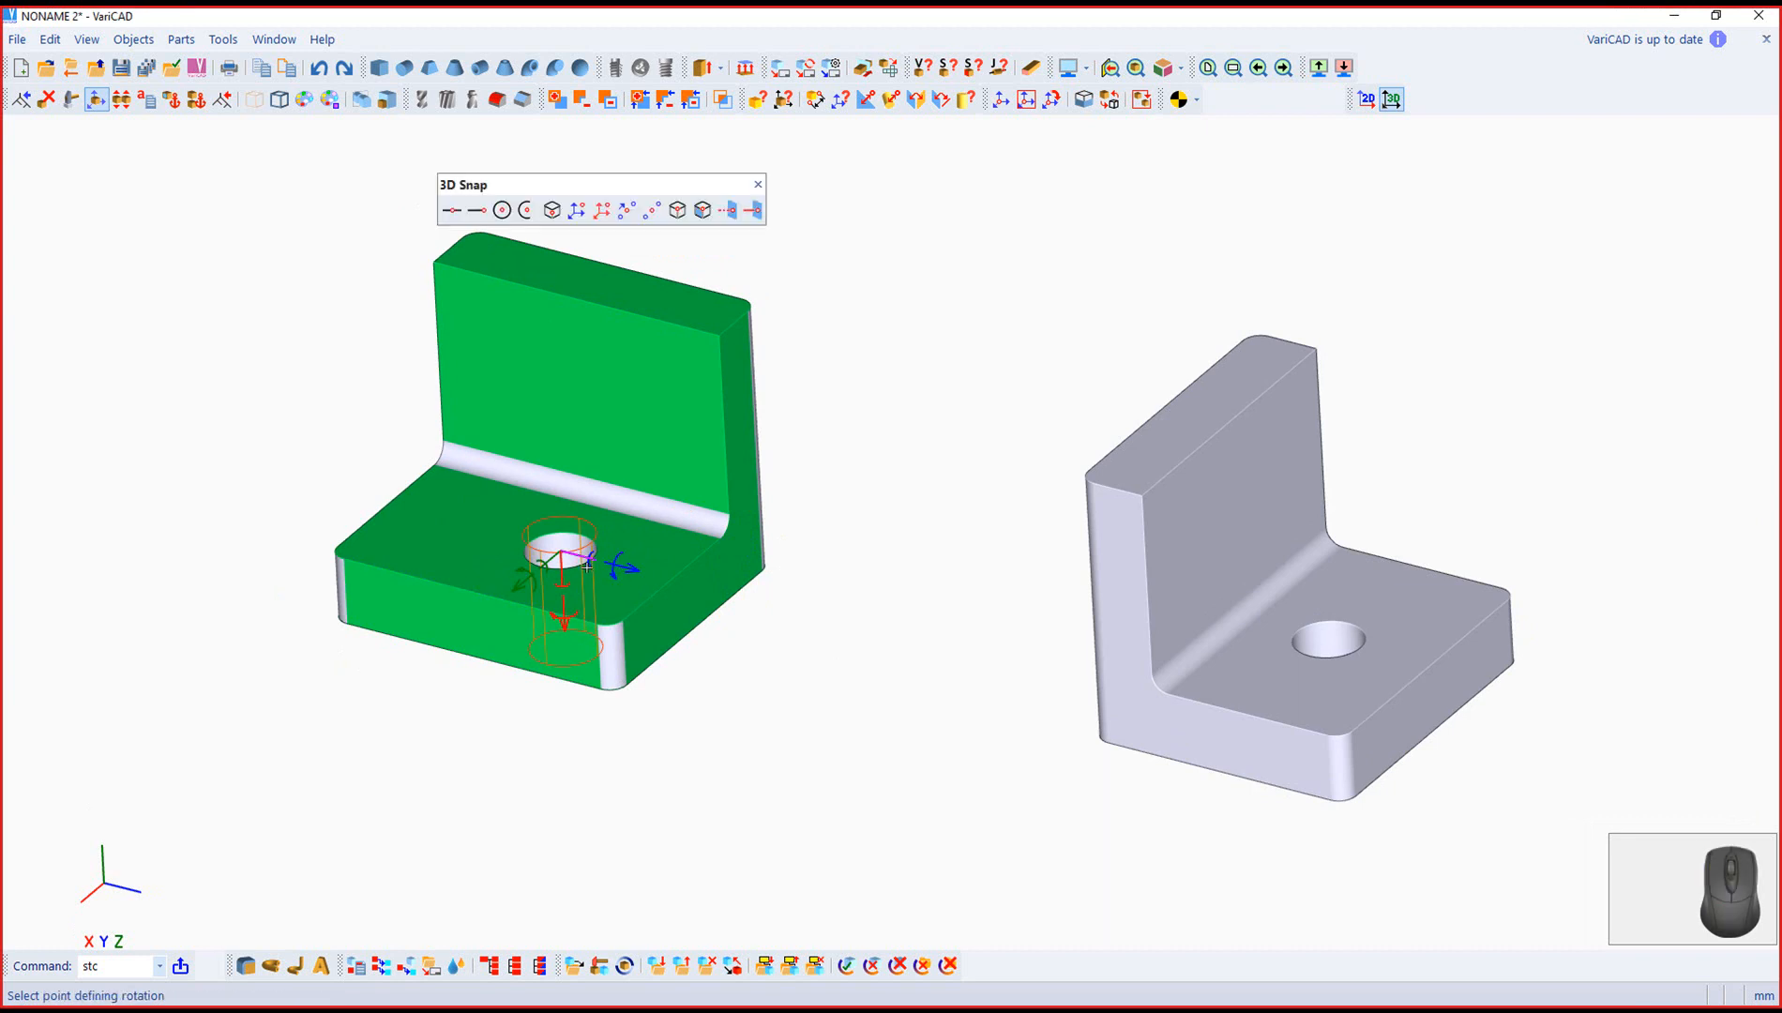
{"action": "left_click", "coordinate": [725, 536]}
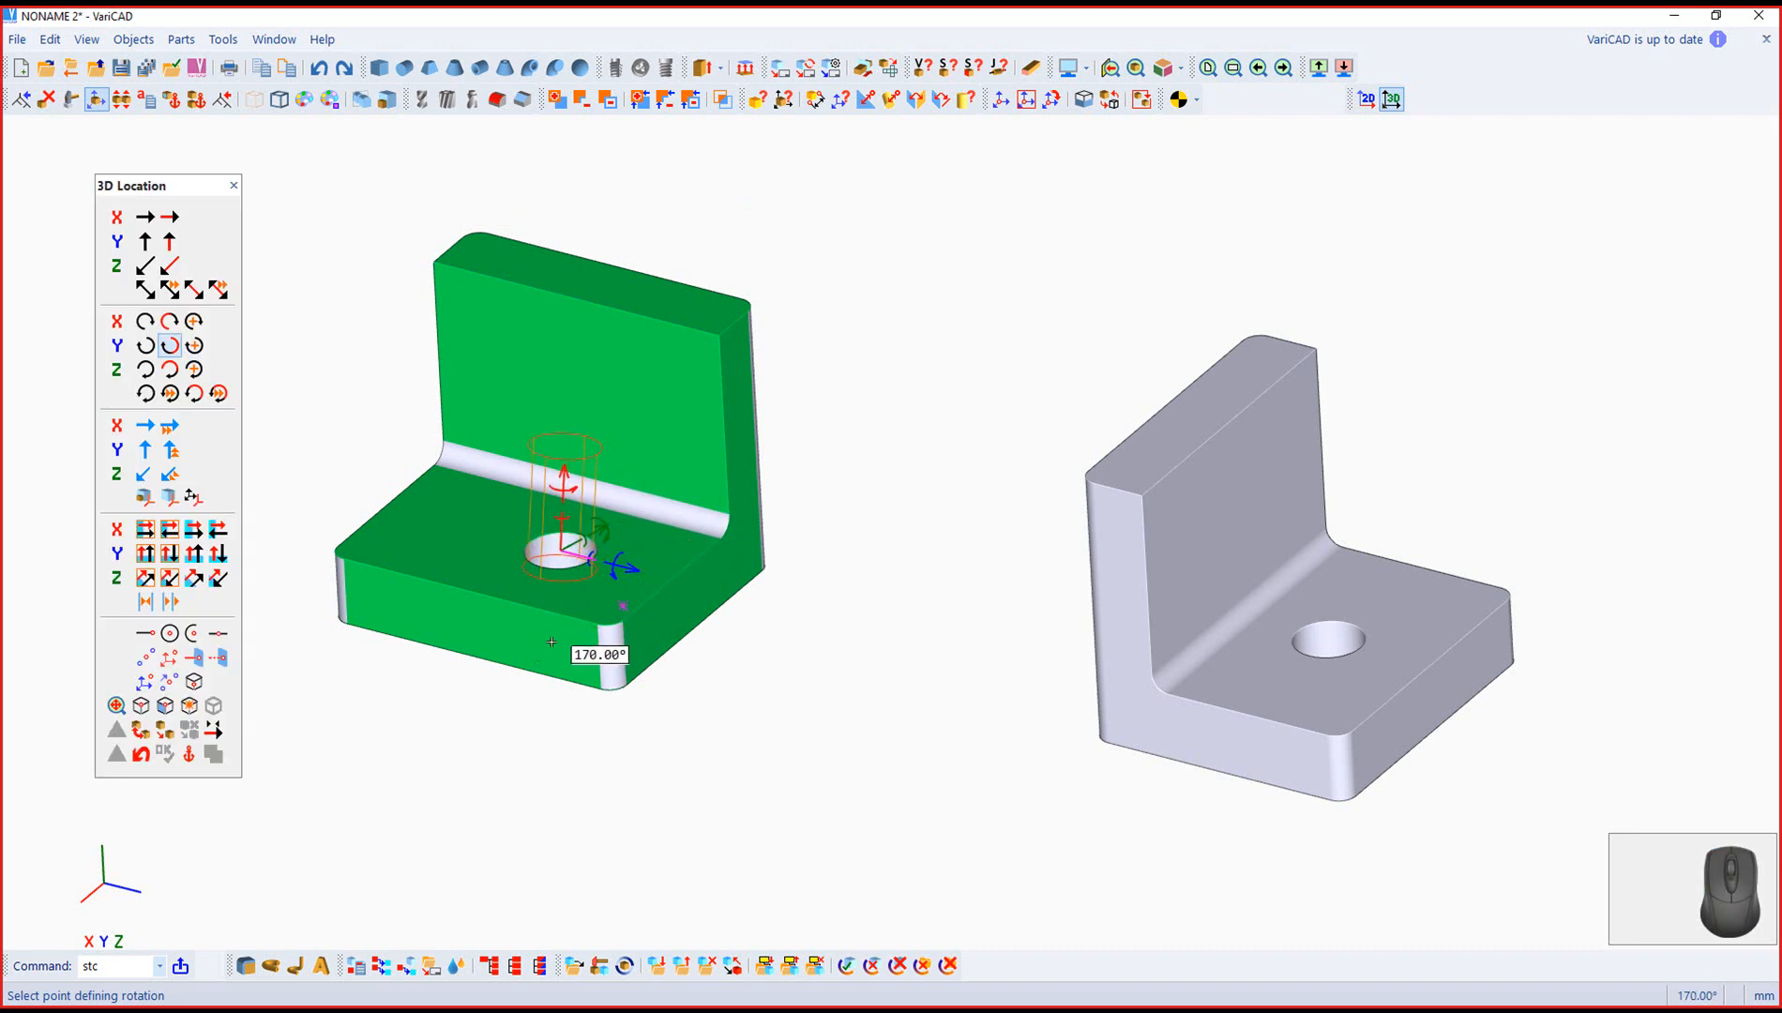
{"action": "left_click", "coordinate": [787, 514]}
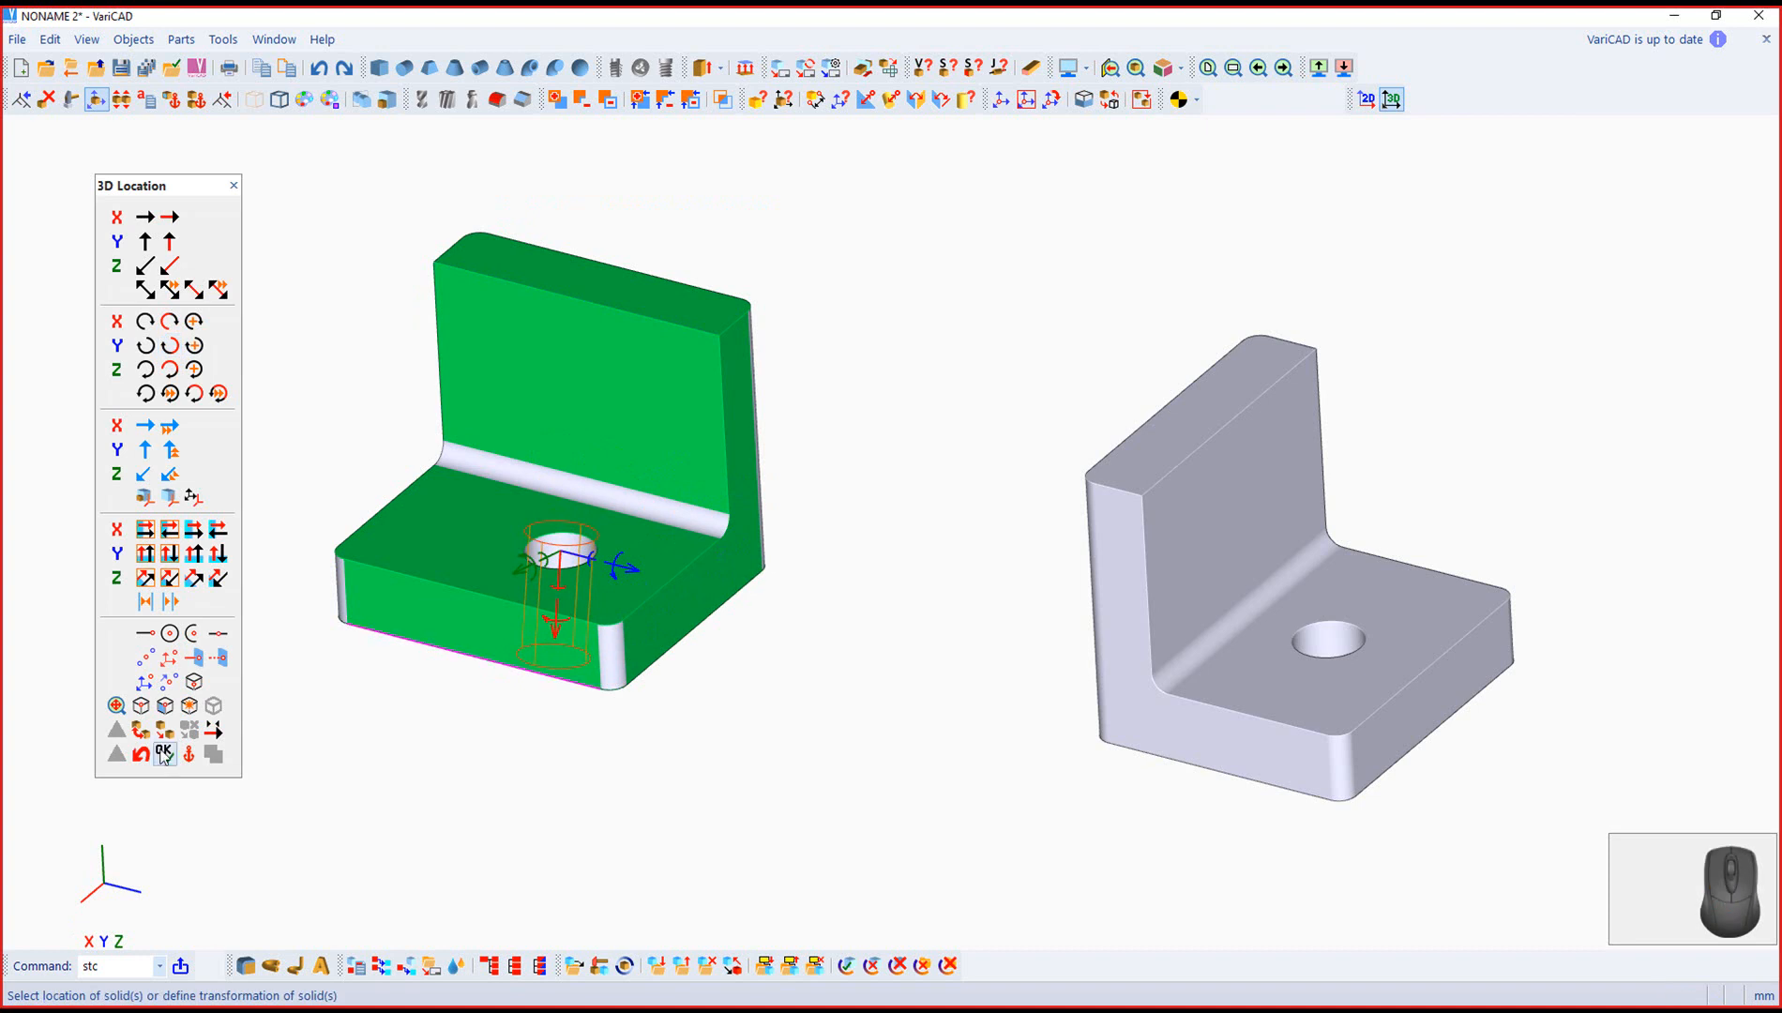
{"action": "left_click", "coordinate": [166, 755]}
Step: Set the view's rotation centre at the green bracket's hole, examine the tilted hole from several angles and end the transformation command
{"action": "scroll", "coordinate": [767, 777], "scroll_direction": "down", "scroll_amount": 1}
{"action": "middle_click_drag", "start_coordinate": [689, 753], "coordinate": [474, 807]}
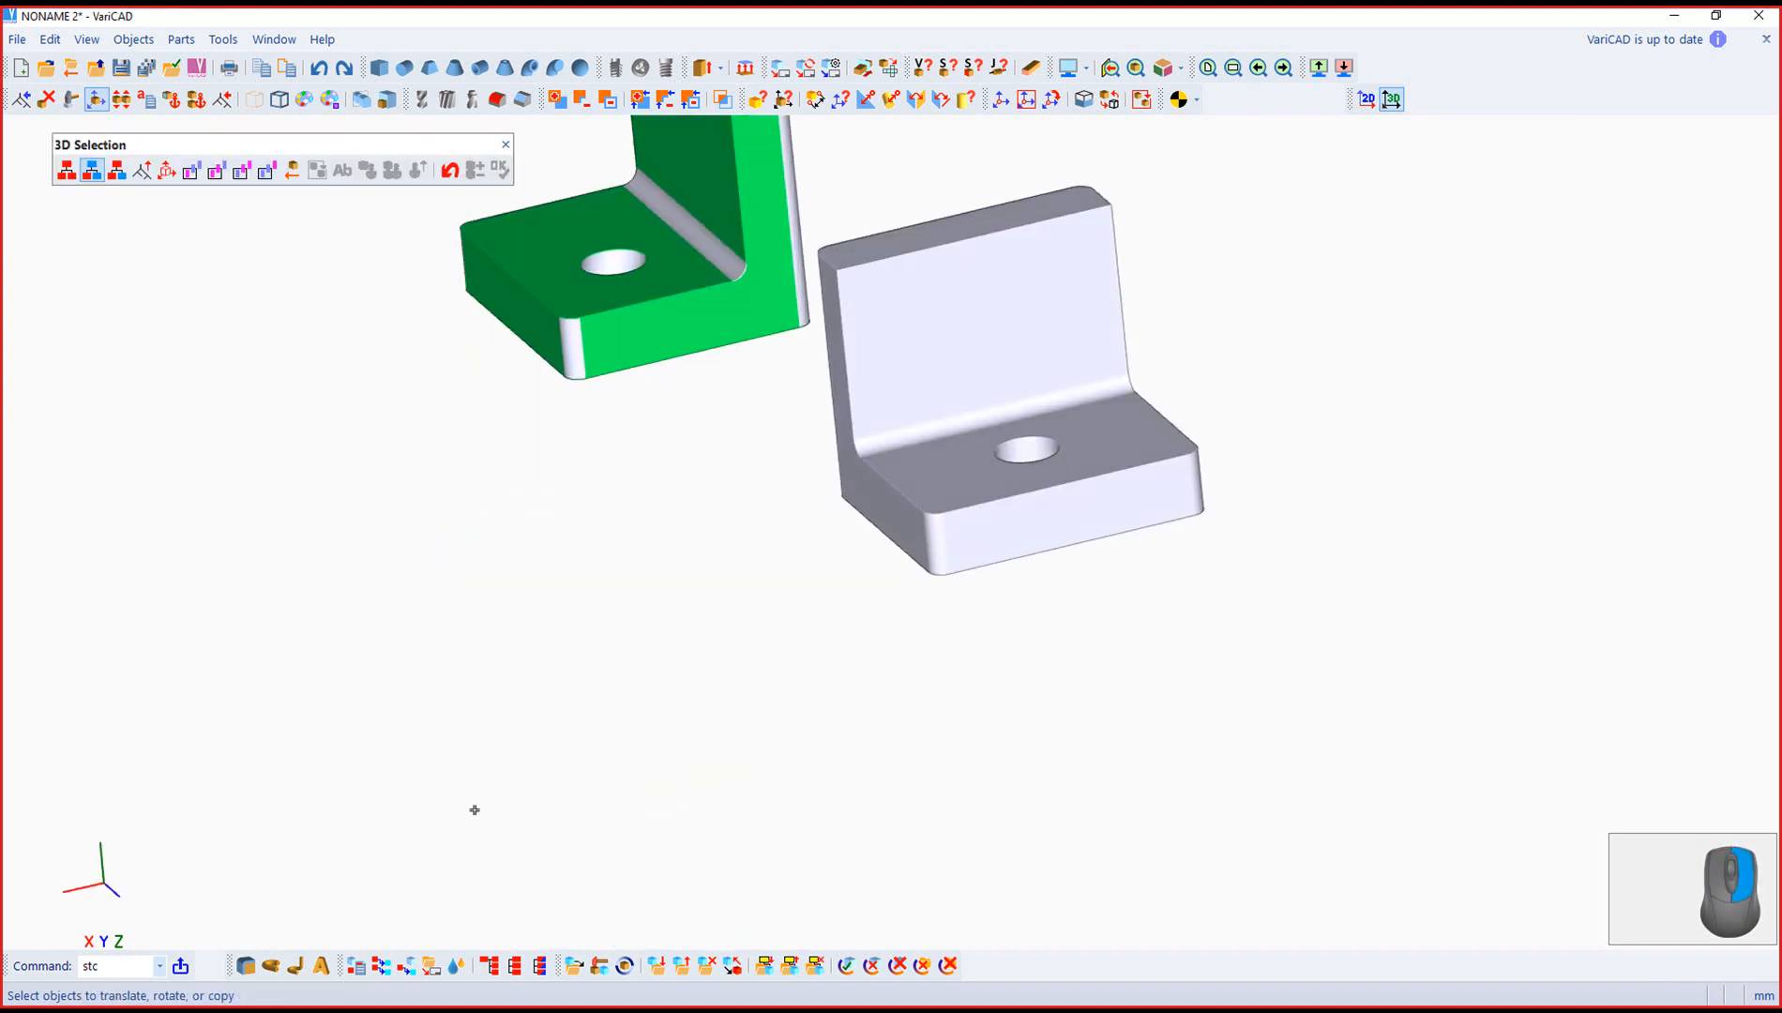
{"action": "middle_click_drag", "start_coordinate": [596, 386], "coordinate": [605, 647]}
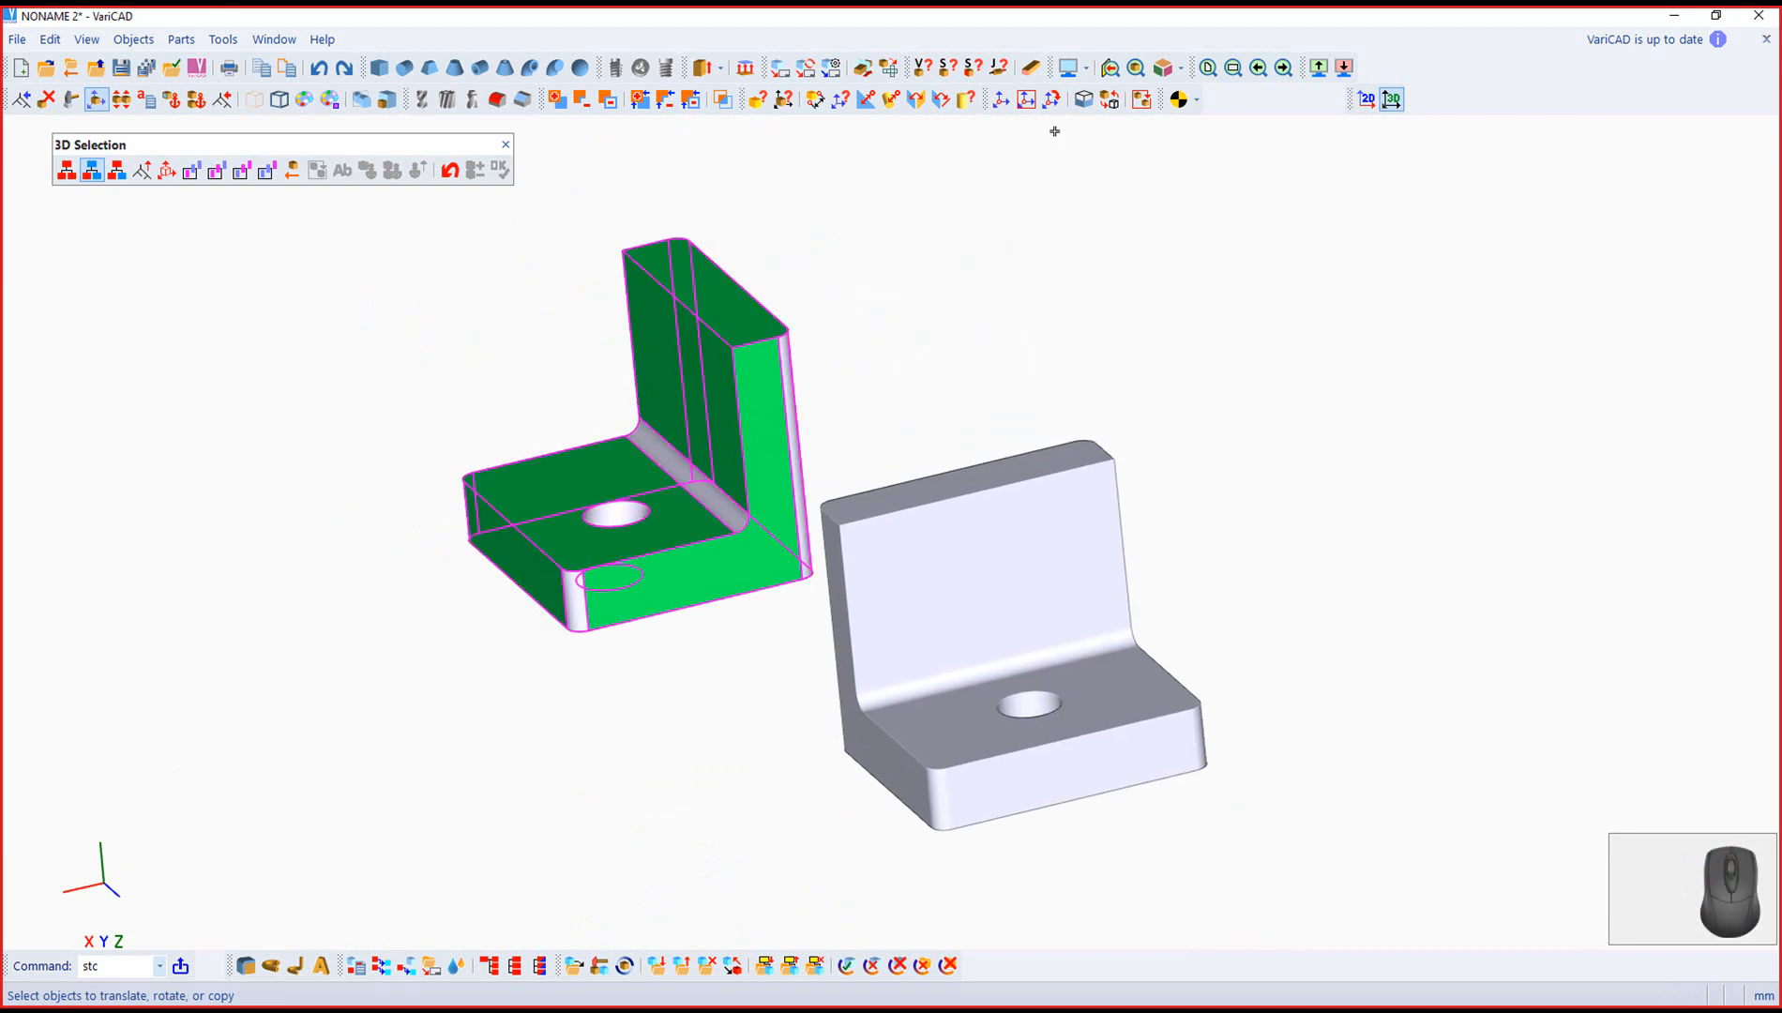
{"action": "left_click", "coordinate": [1051, 99]}
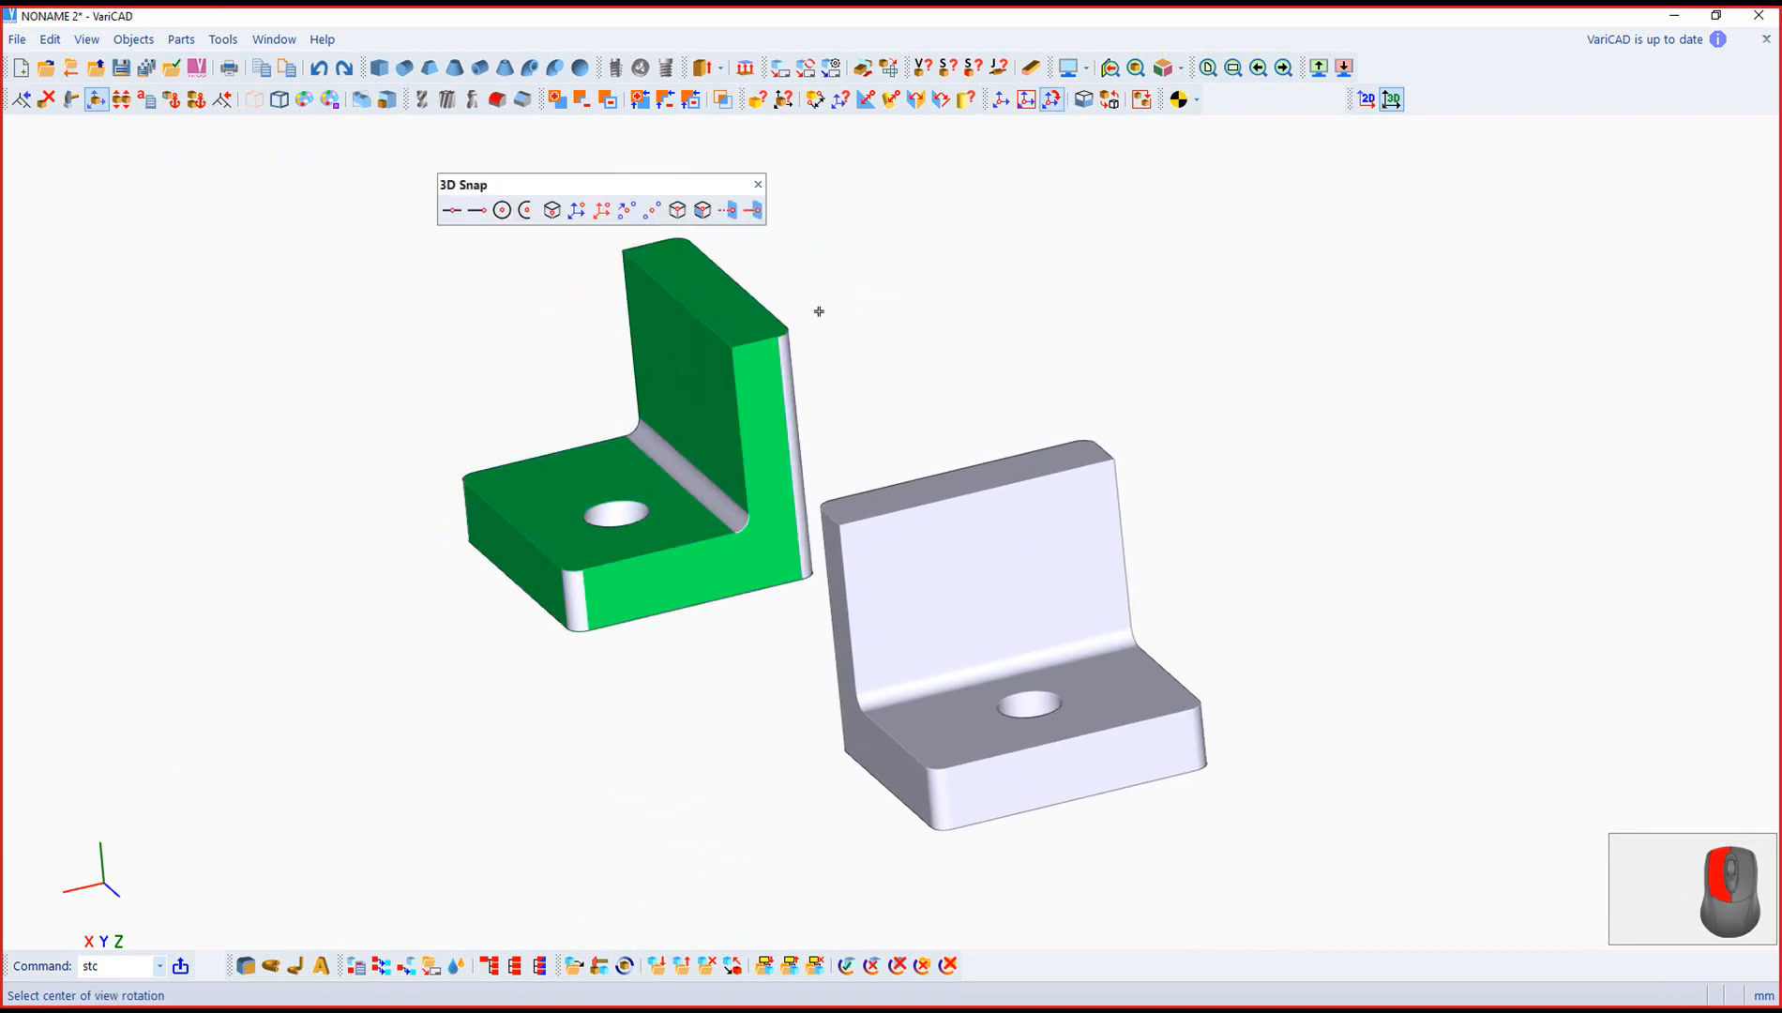
{"action": "left_click", "coordinate": [636, 516]}
{"action": "right_click_drag", "start_coordinate": [657, 581], "coordinate": [700, 879]}
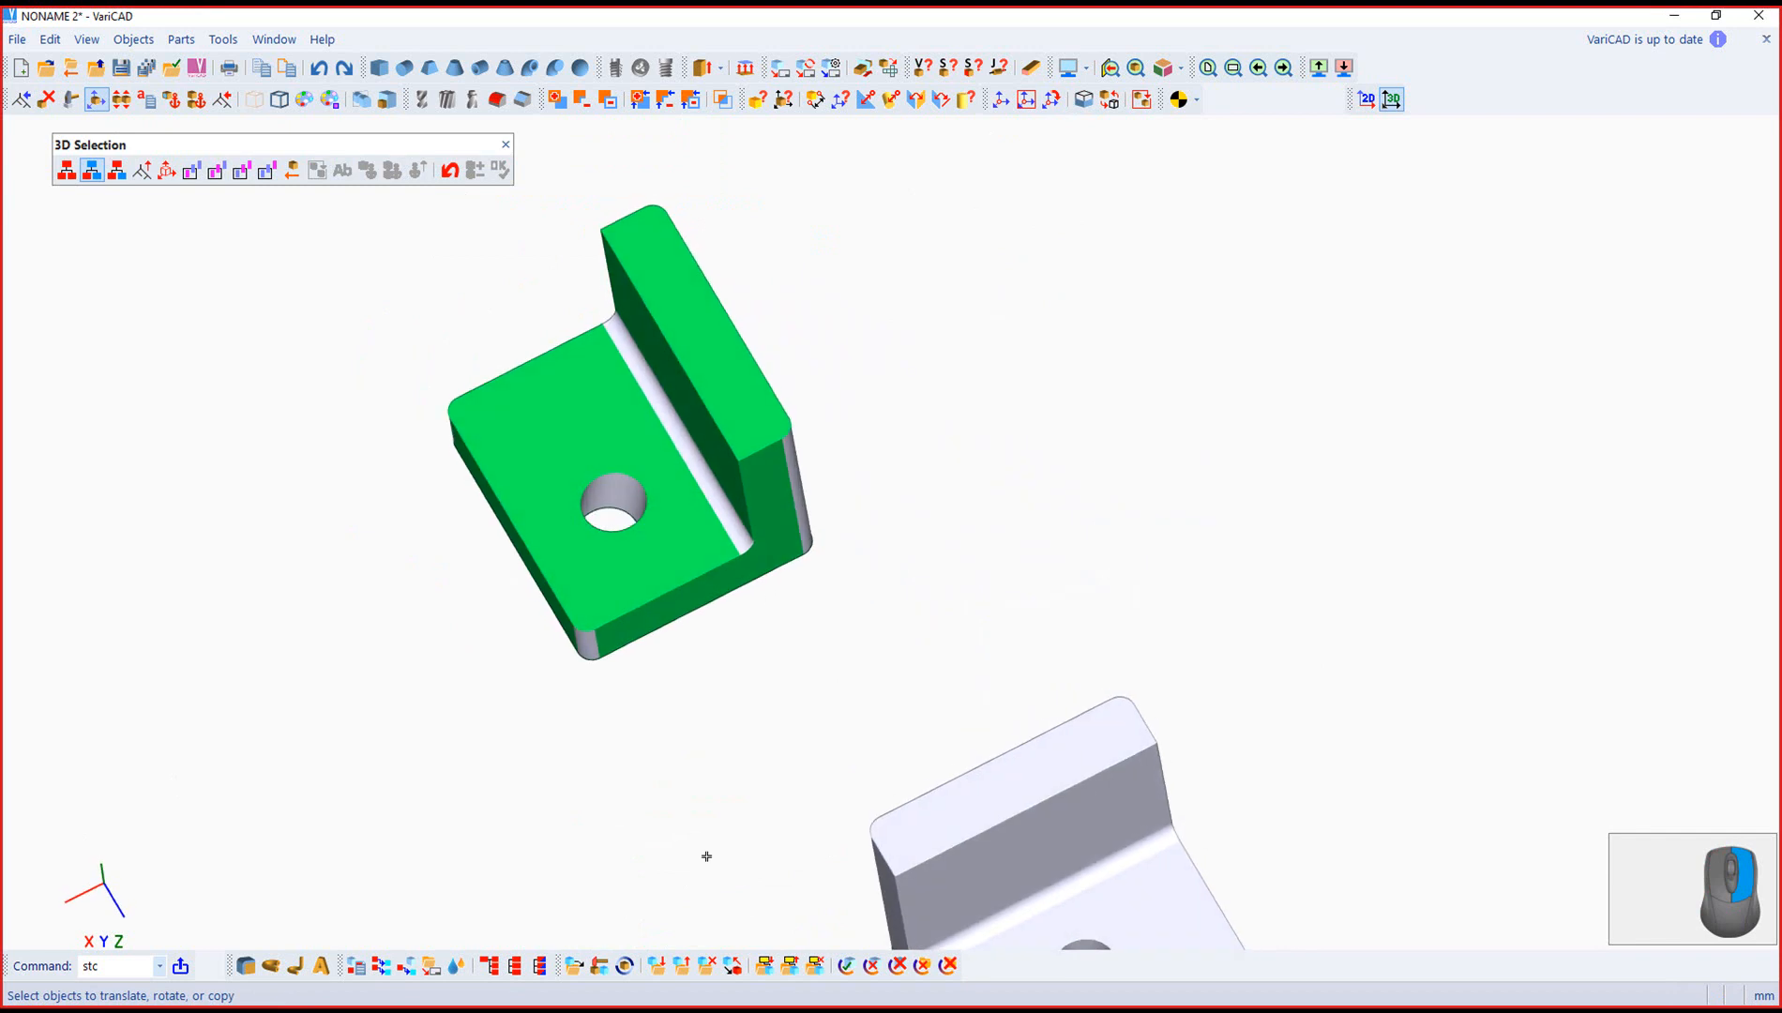
{"action": "right_click_drag", "start_coordinate": [592, 566], "coordinate": [900, 797]}
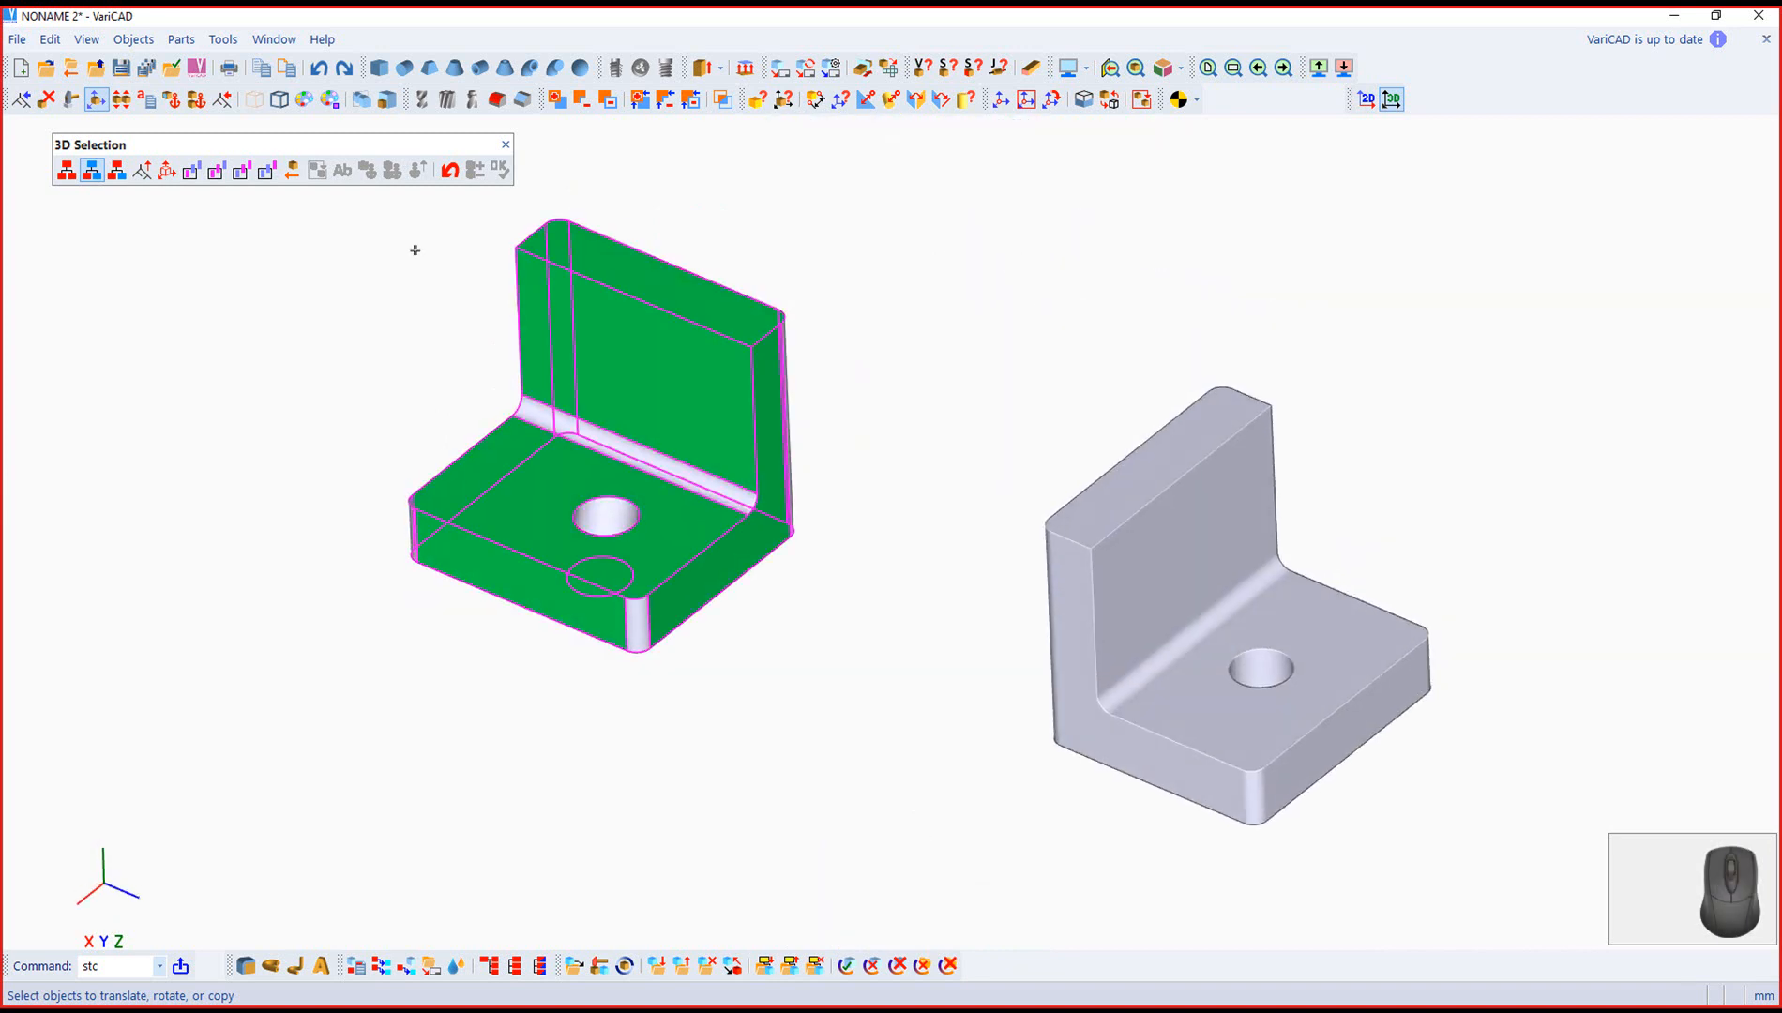
{"action": "left_click", "coordinate": [506, 144]}
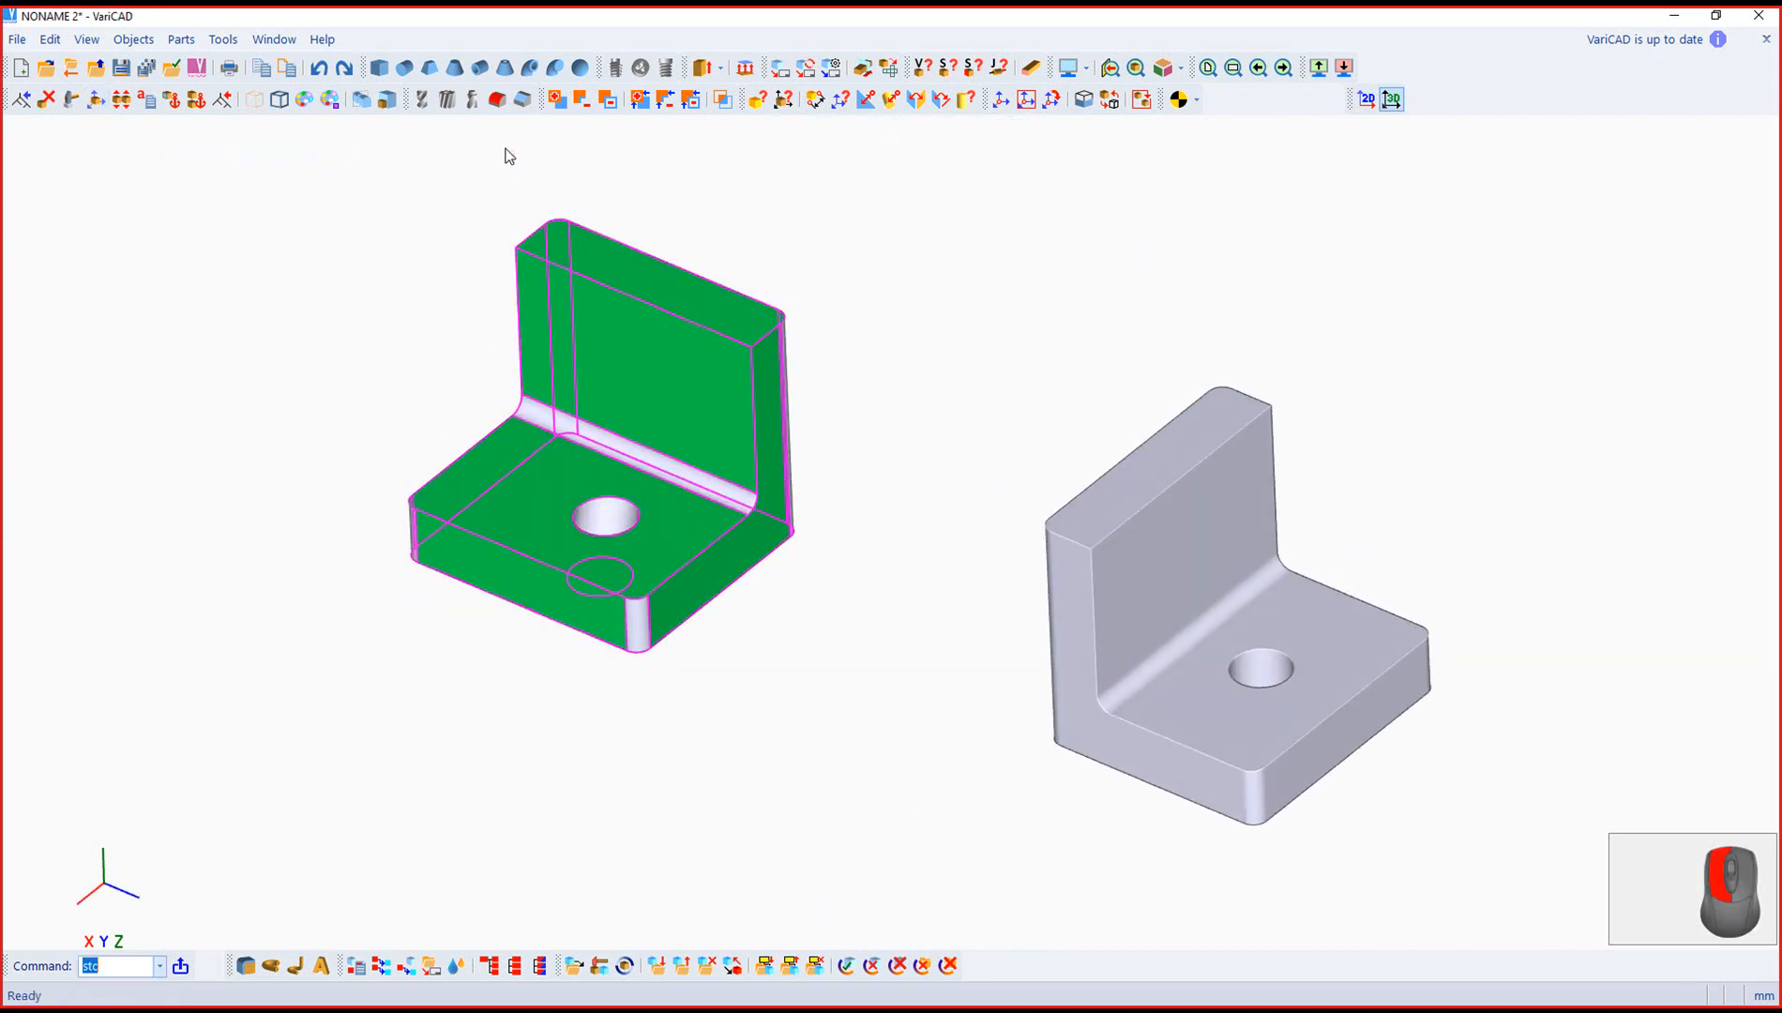
Step: Open the green bracket's L-shaped 2D profile for editing through solid shape editing
{"action": "left_click", "coordinate": [71, 100]}
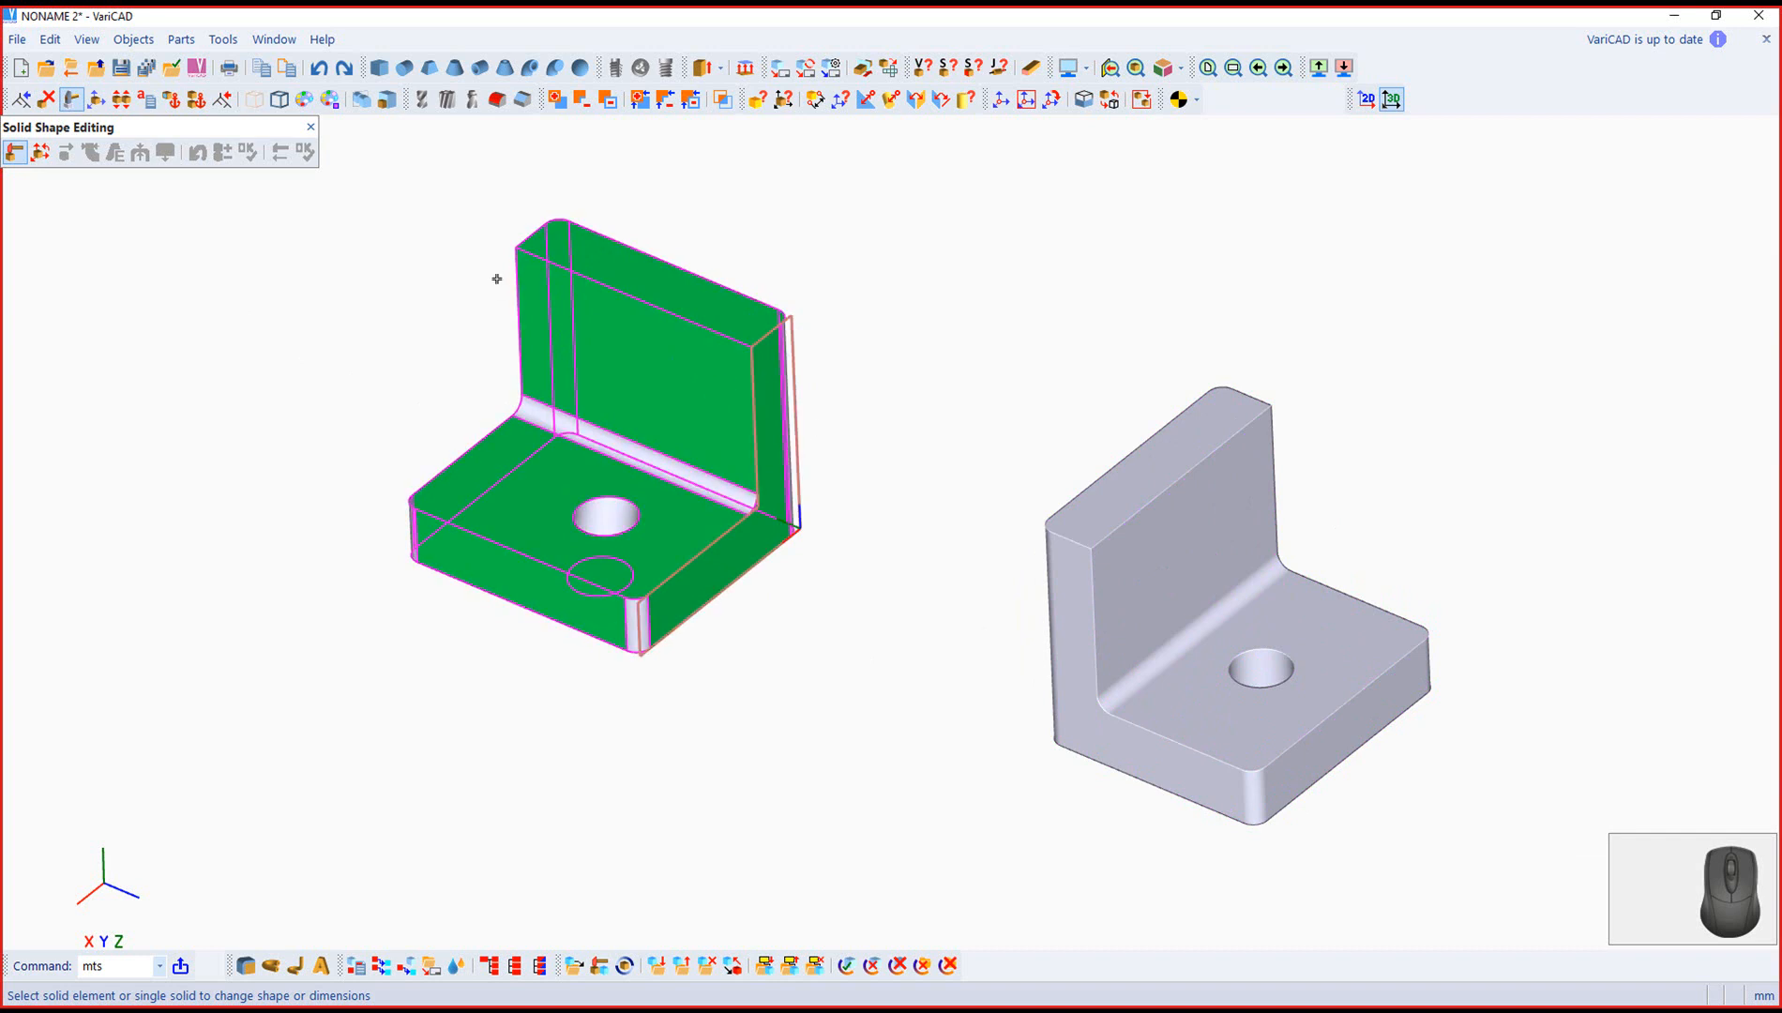
{"action": "middle_click_drag", "start_coordinate": [800, 664], "coordinate": [672, 607]}
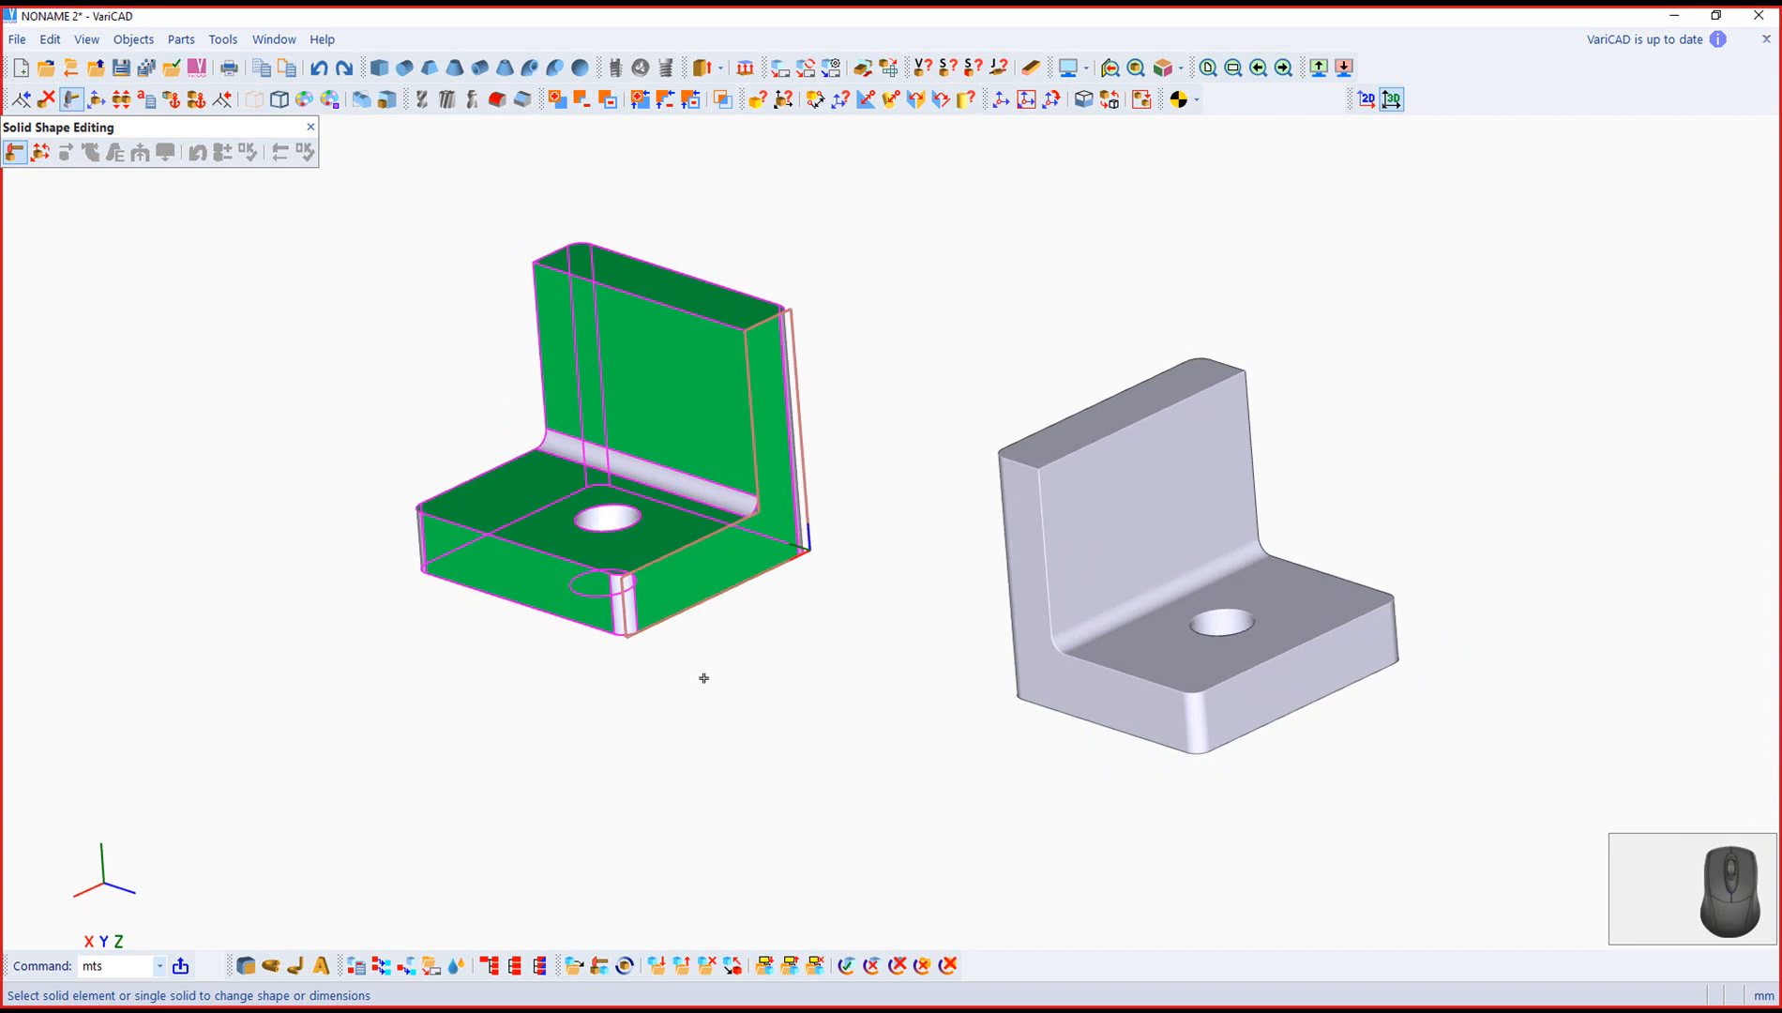
{"action": "left_click", "coordinate": [652, 578]}
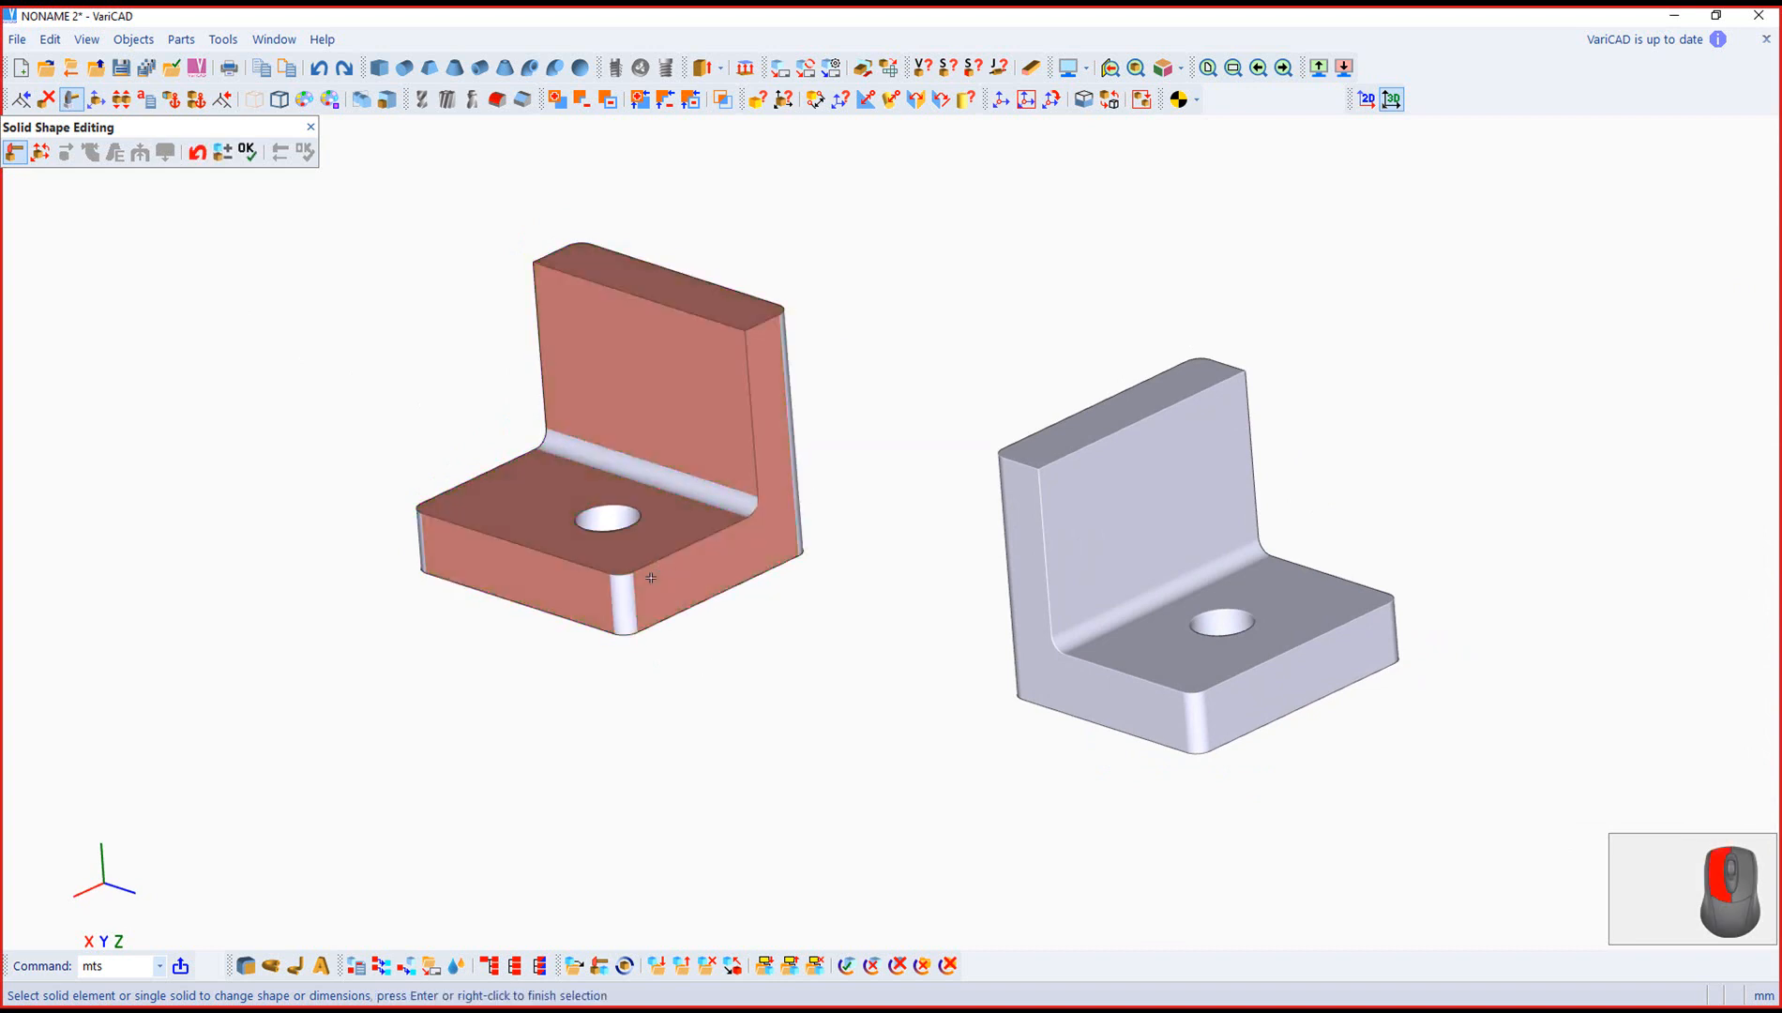
{"action": "left_click", "coordinate": [247, 152]}
{"action": "right_click_drag", "start_coordinate": [710, 649], "coordinate": [756, 676]}
{"action": "scroll", "coordinate": [676, 621], "scroll_direction": "up", "scroll_amount": 3}
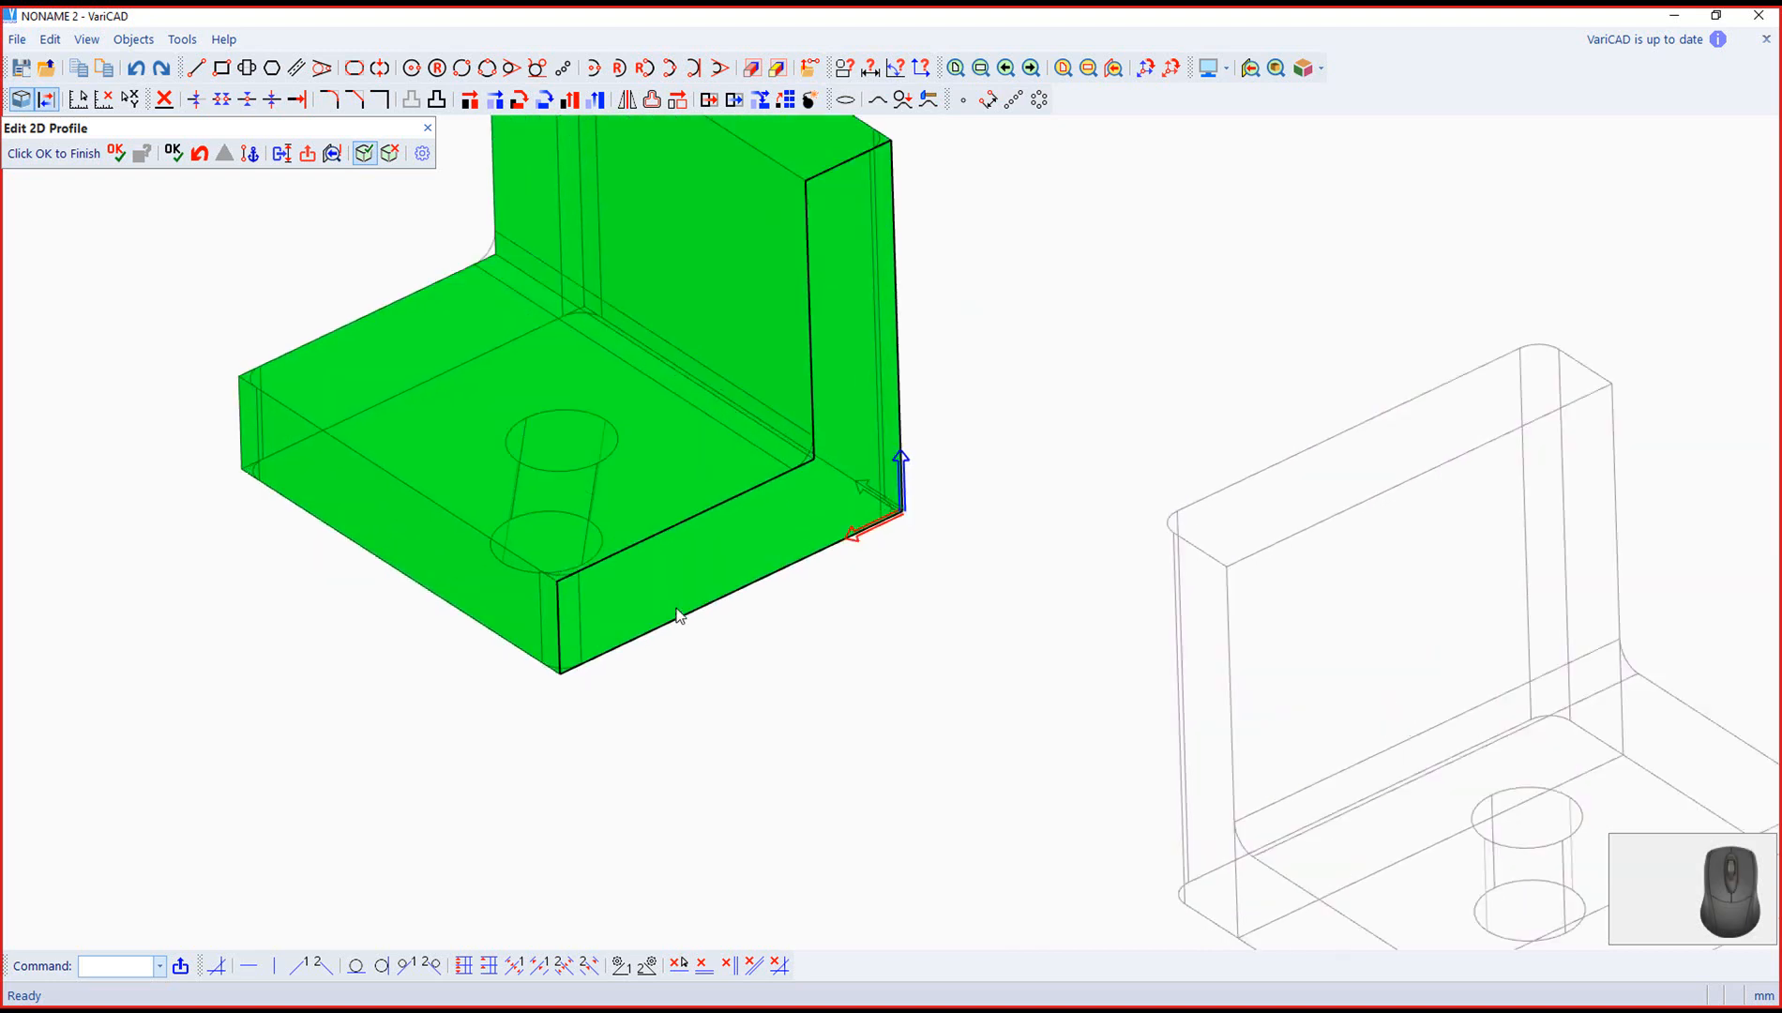
{"action": "middle_click_drag", "start_coordinate": [839, 589], "coordinate": [867, 740]}
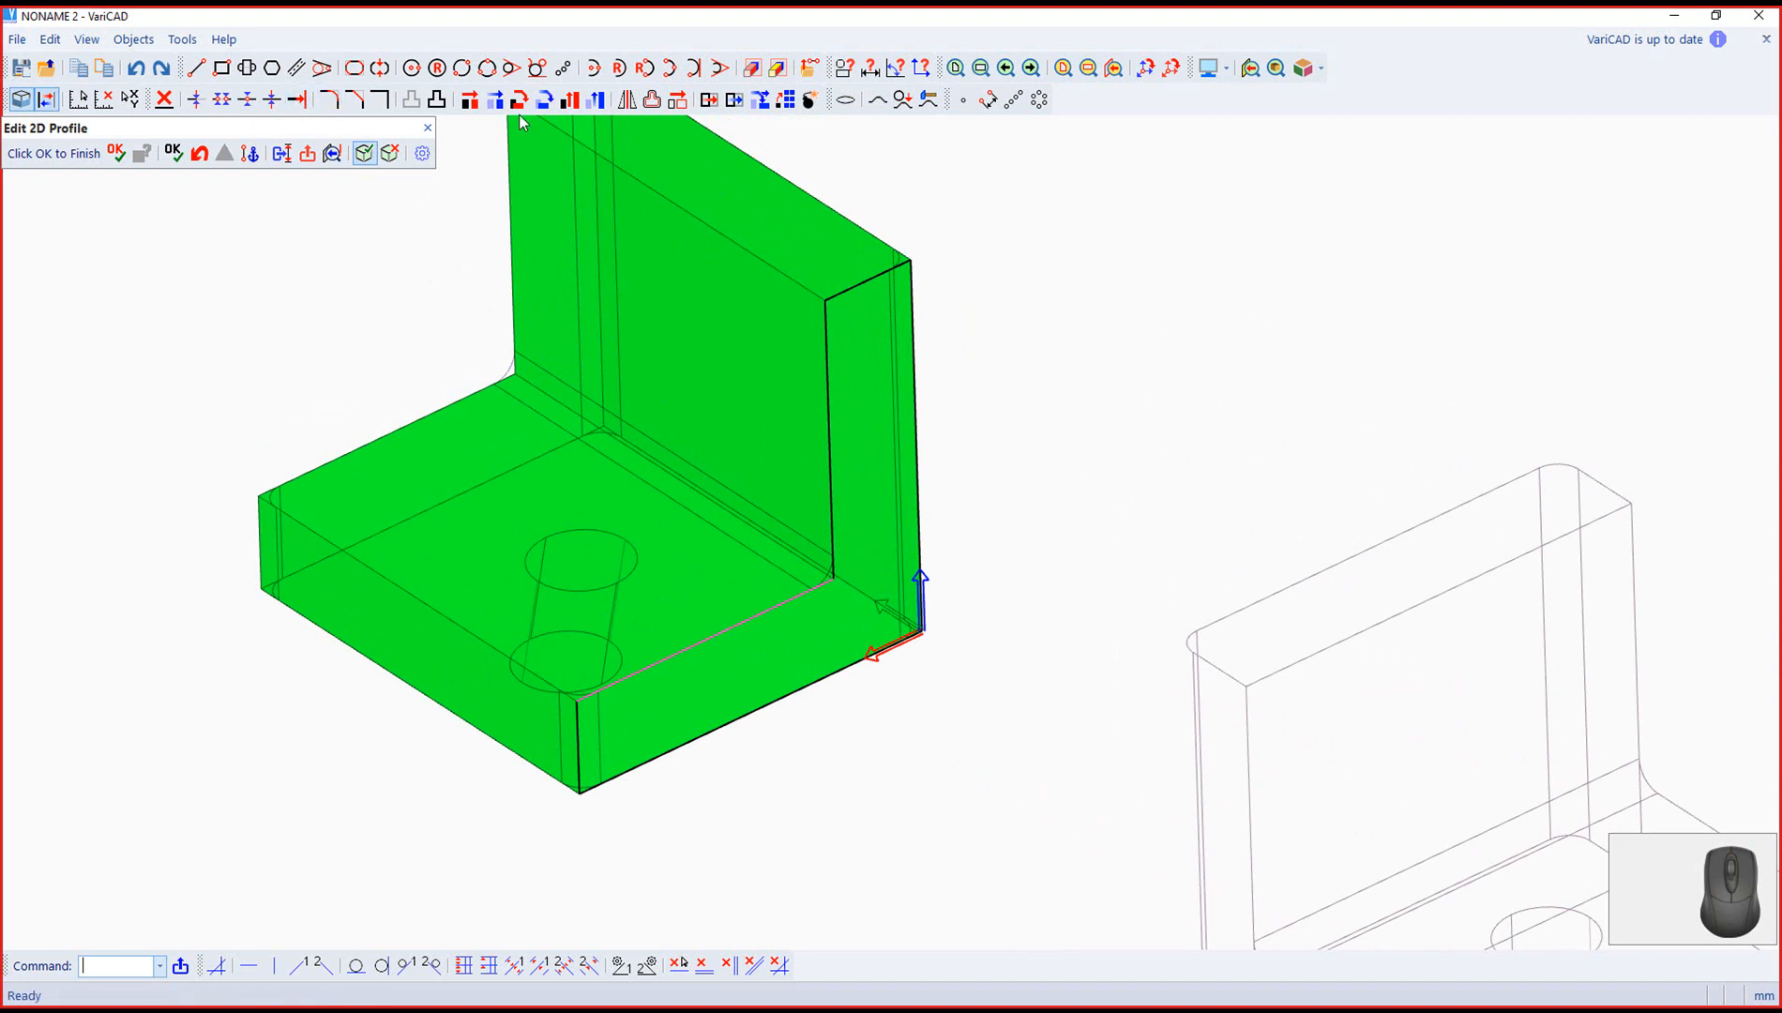
Step: Fillet the inner top corner of the upright in the green bracket's profile, trimming both segments, and end the fillet command
{"action": "left_click", "coordinate": [328, 99]}
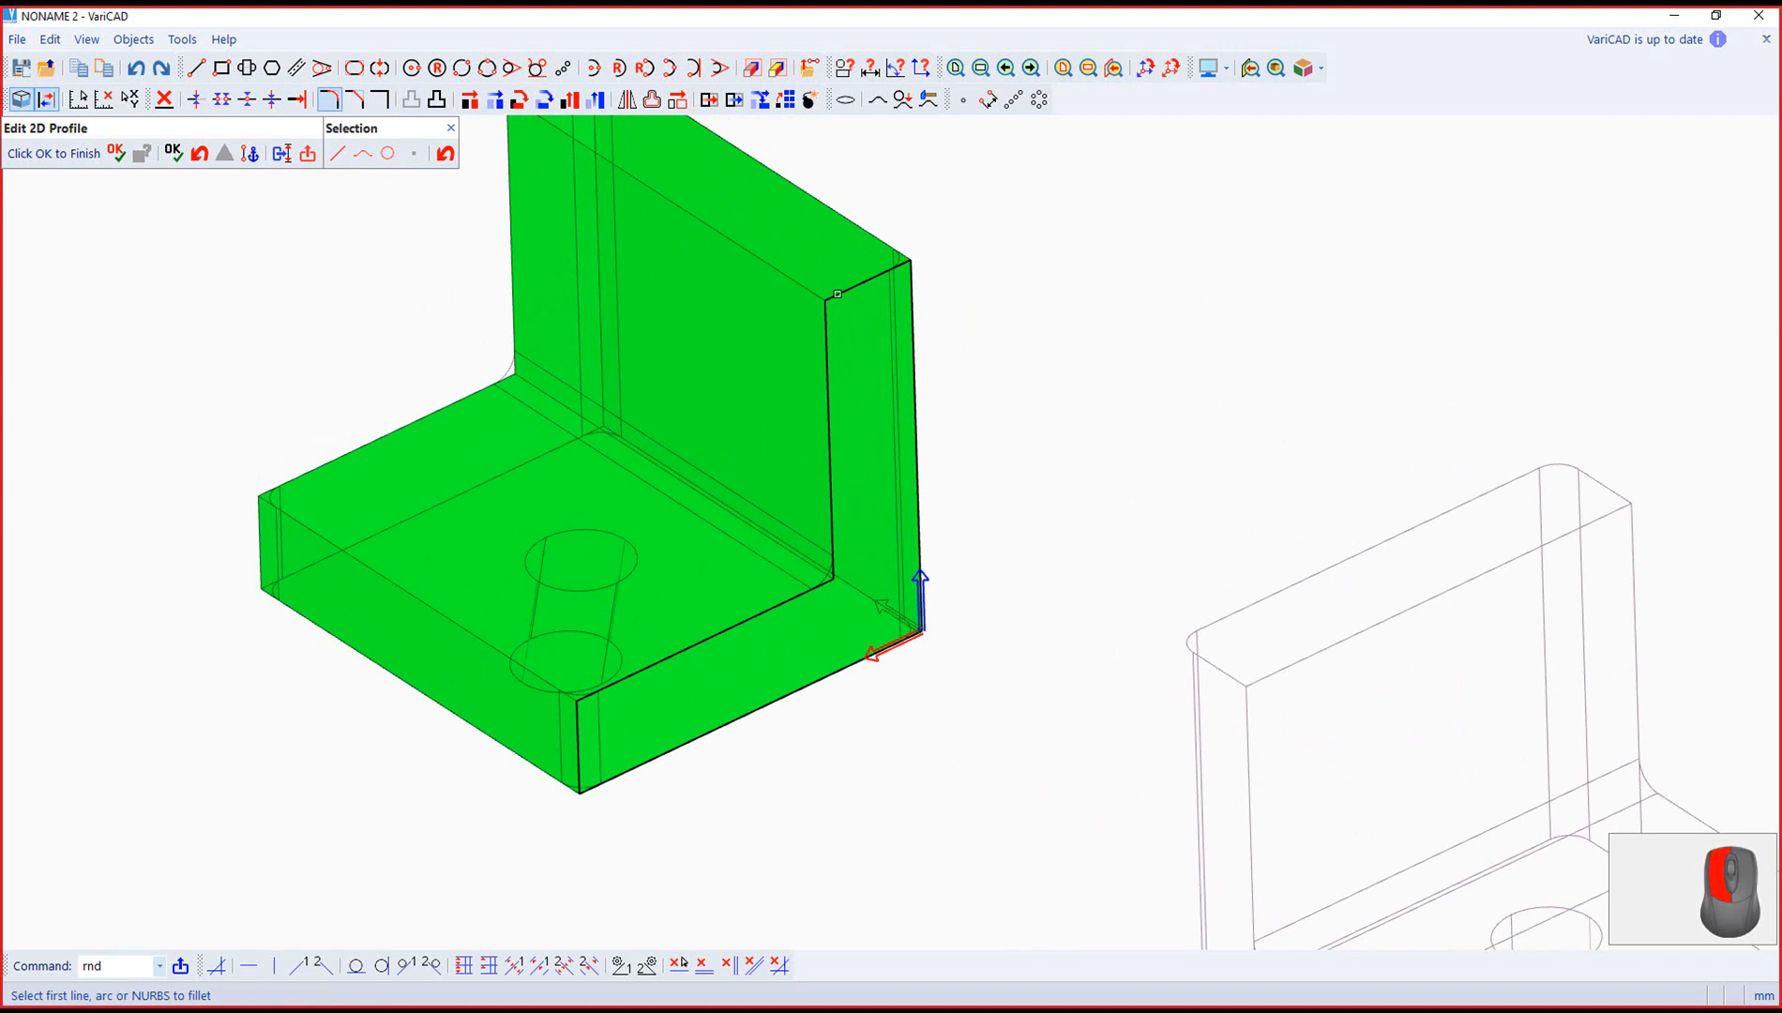
{"action": "left_click", "coordinate": [828, 324]}
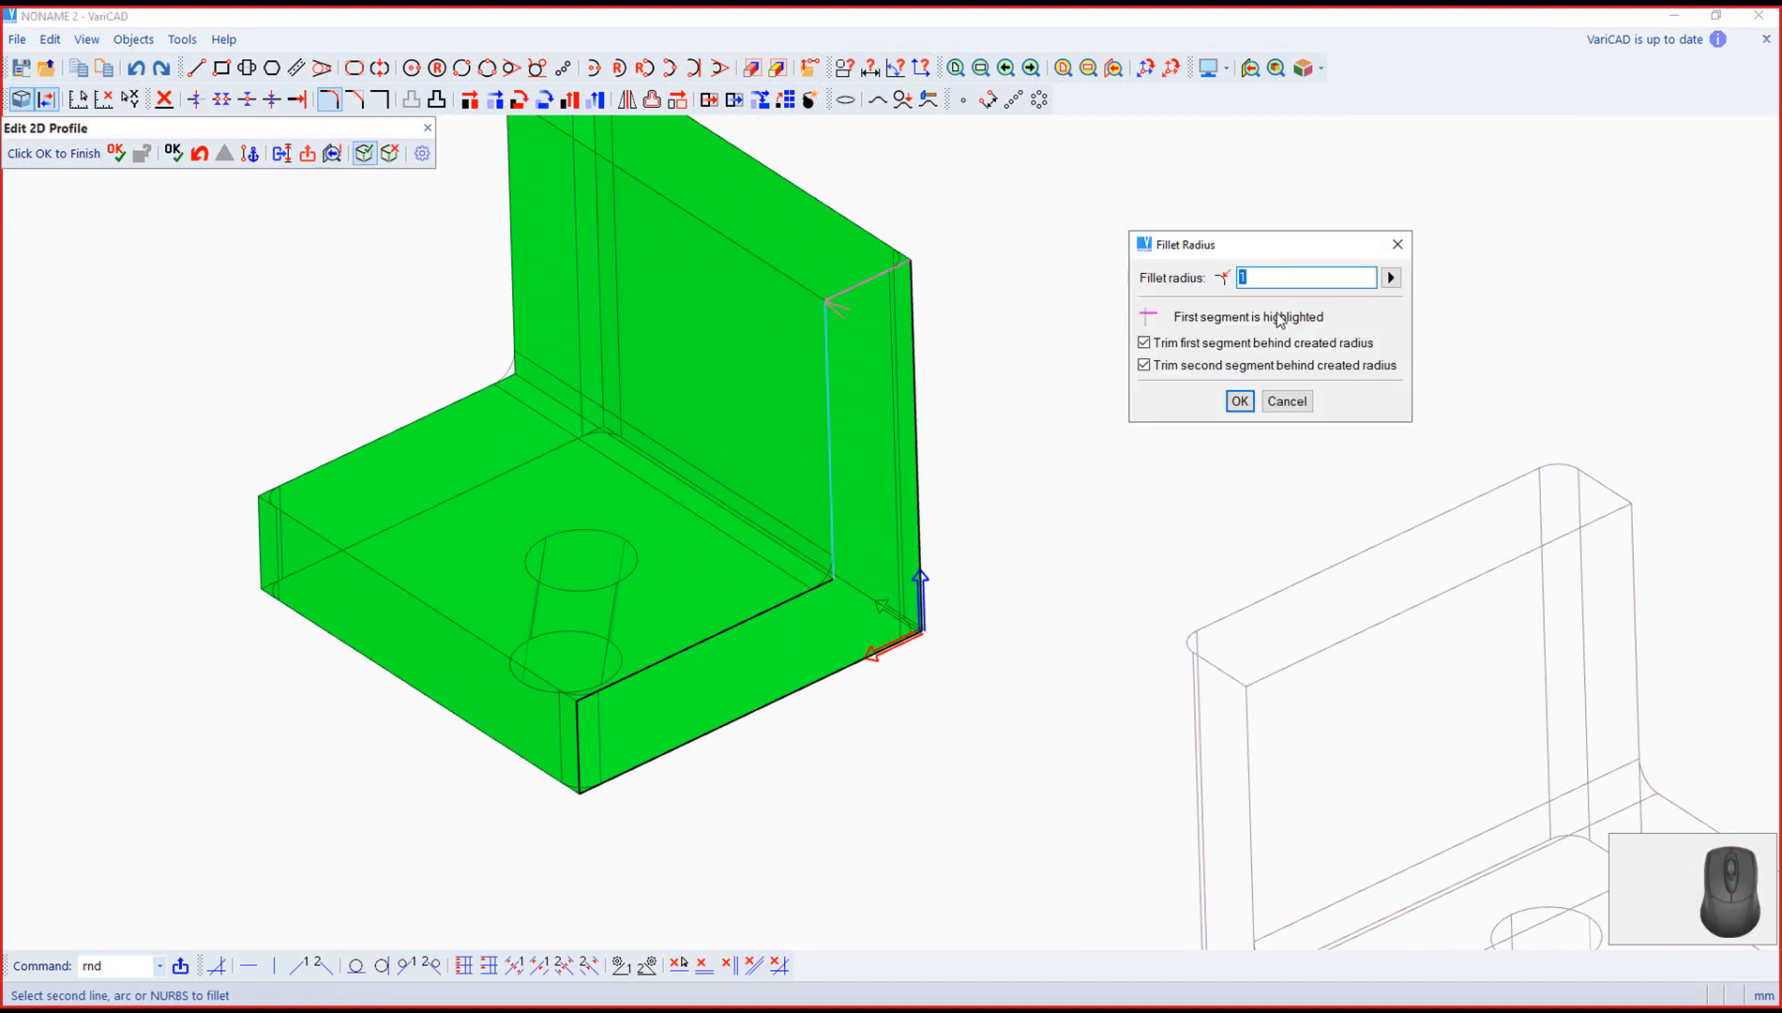
{"action": "left_click", "coordinate": [1239, 402]}
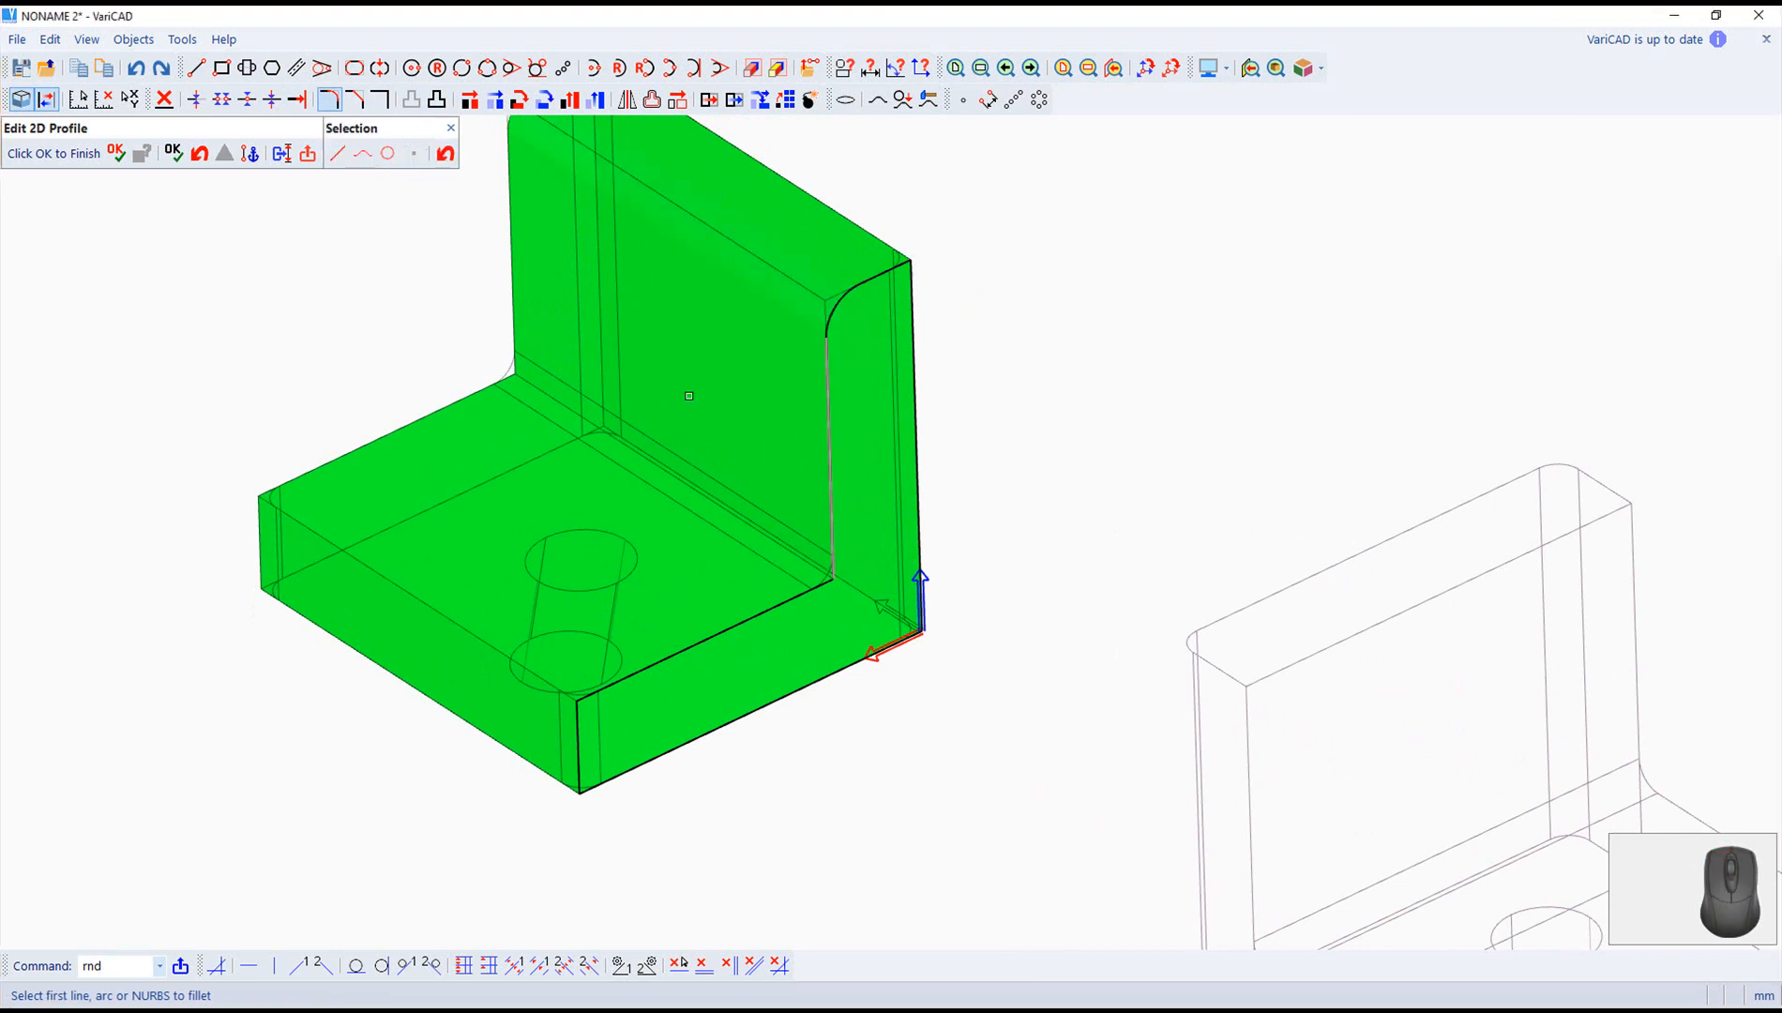
{"action": "left_click", "coordinate": [451, 128]}
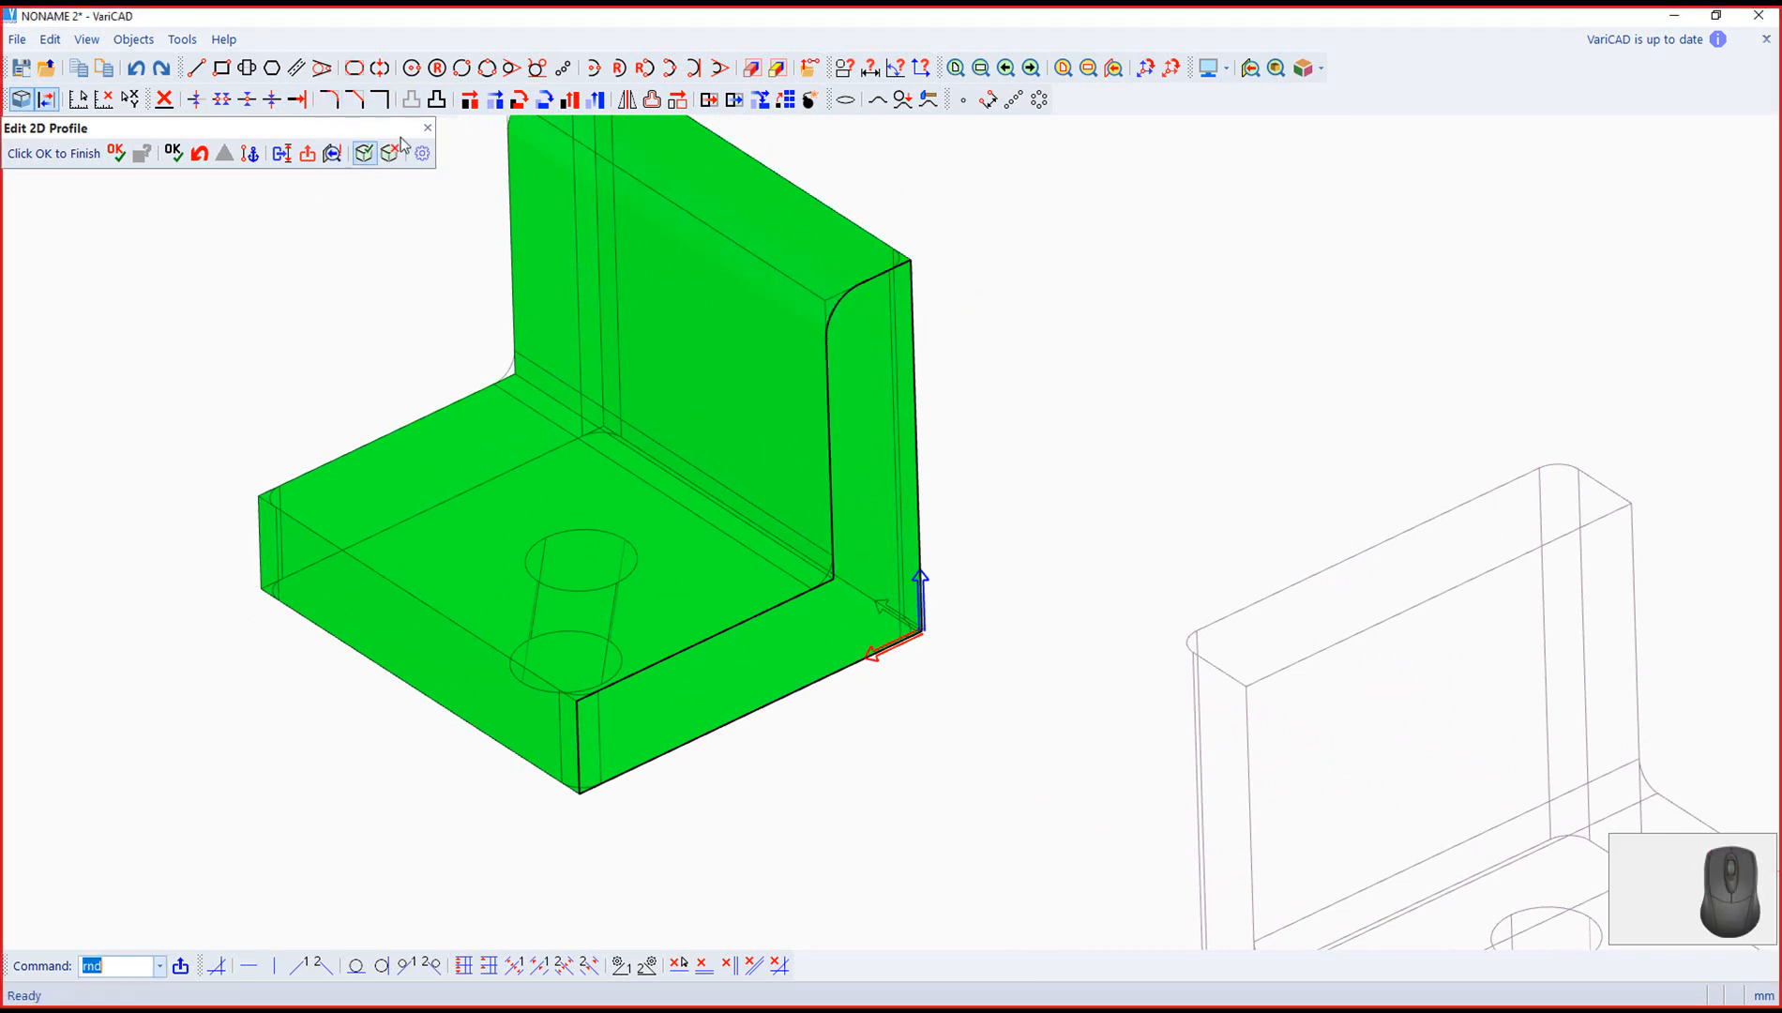
Step: Try to extrude the profile from its preselected segments, display where the profile errors occur, and cancel without discarding the profile edits
{"action": "left_click", "coordinate": [174, 153]}
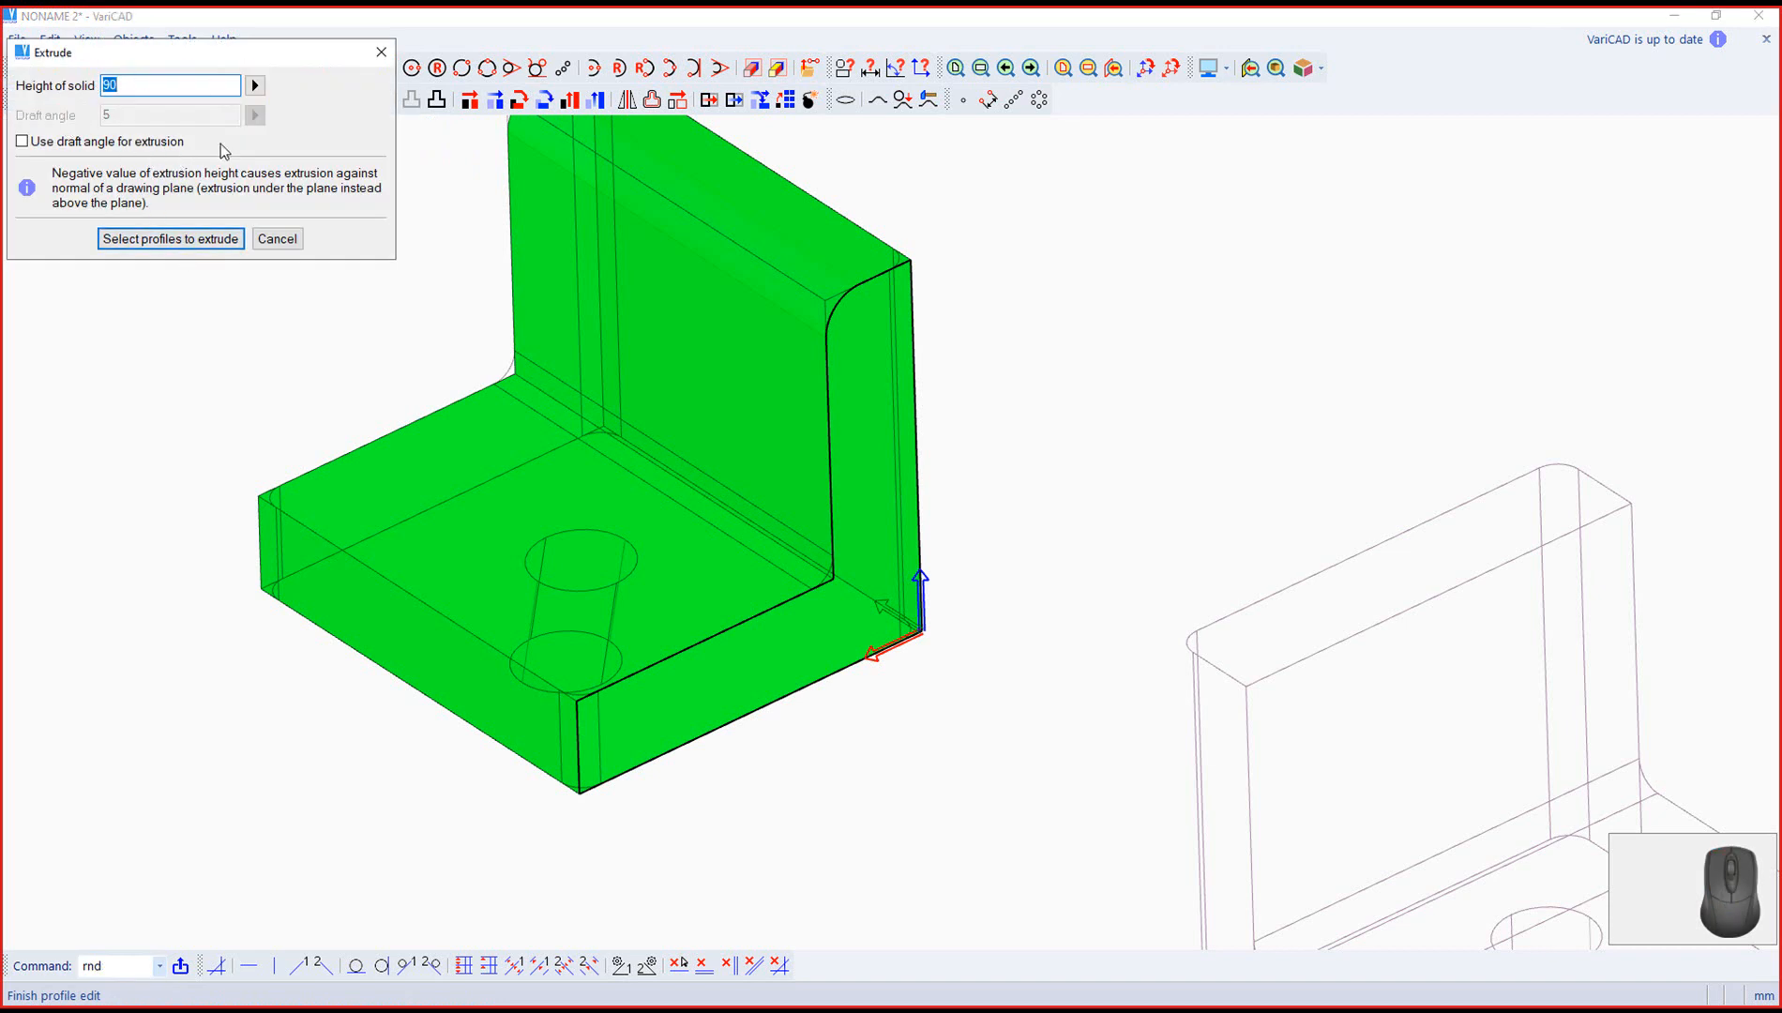
{"action": "left_click", "coordinate": [195, 240]}
{"action": "left_click", "coordinate": [460, 153]}
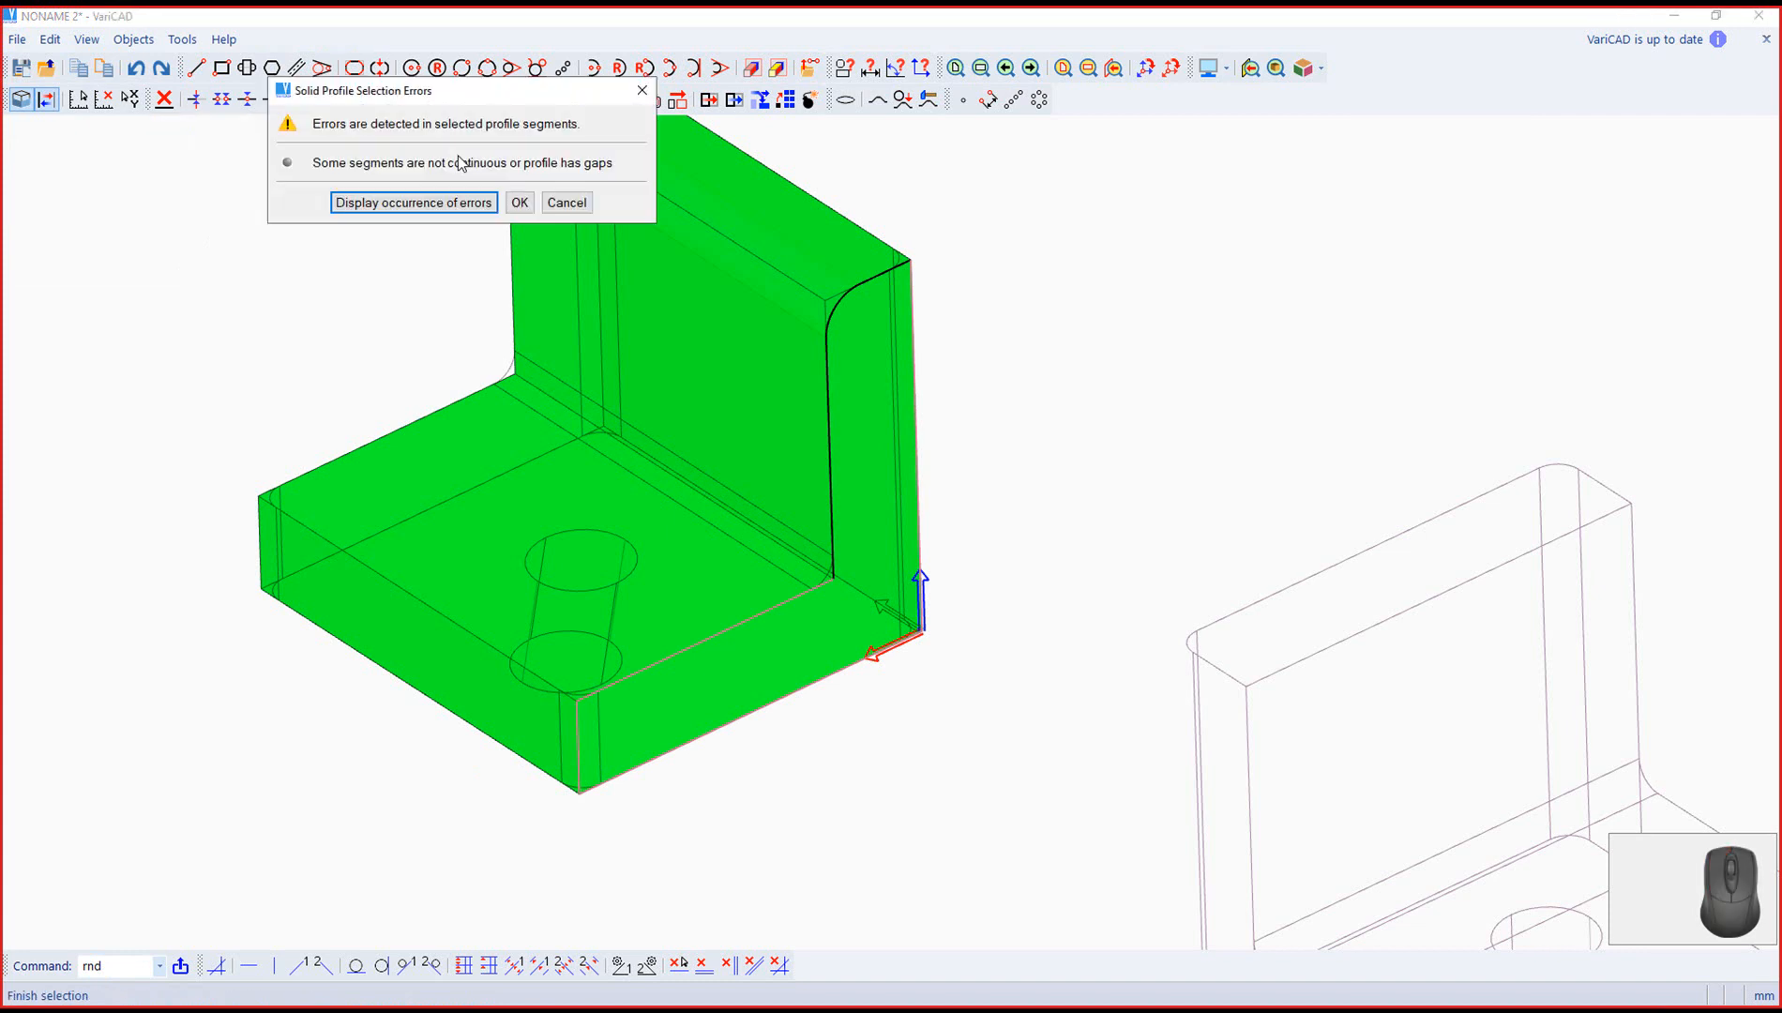
{"action": "left_click", "coordinate": [414, 203]}
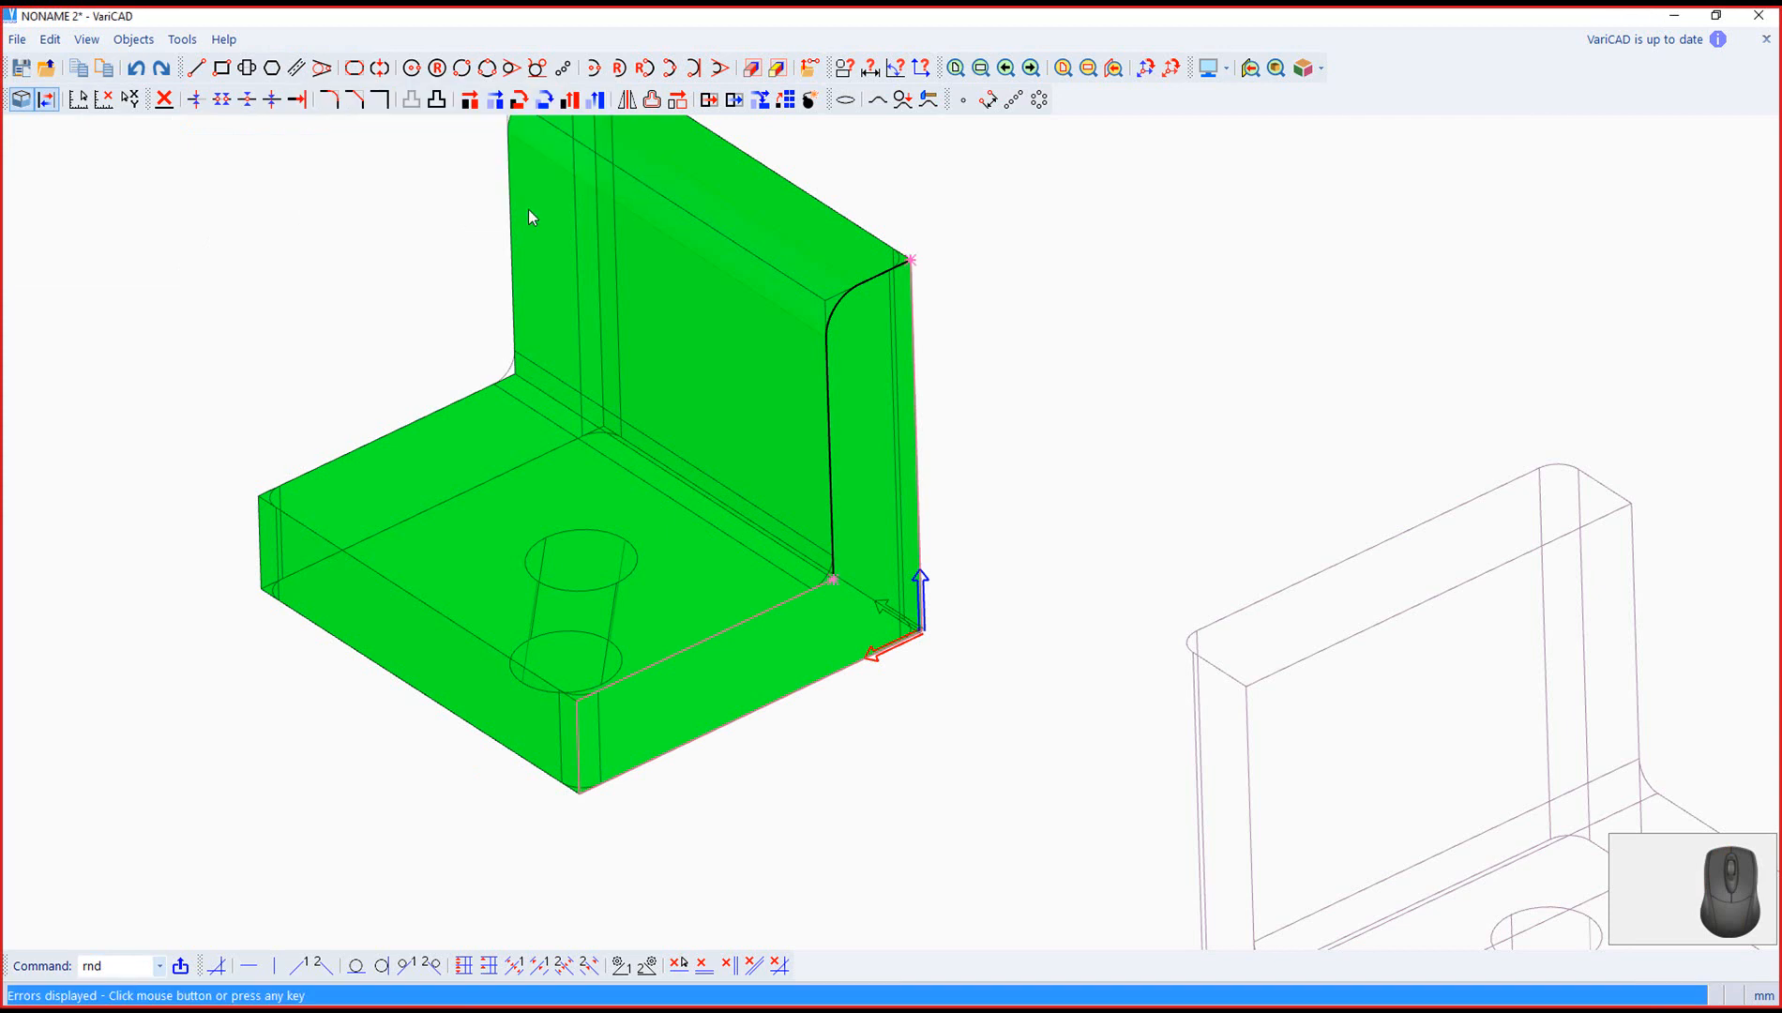
{"action": "key", "text": "Escape"}
{"action": "key", "text": "Escape"}
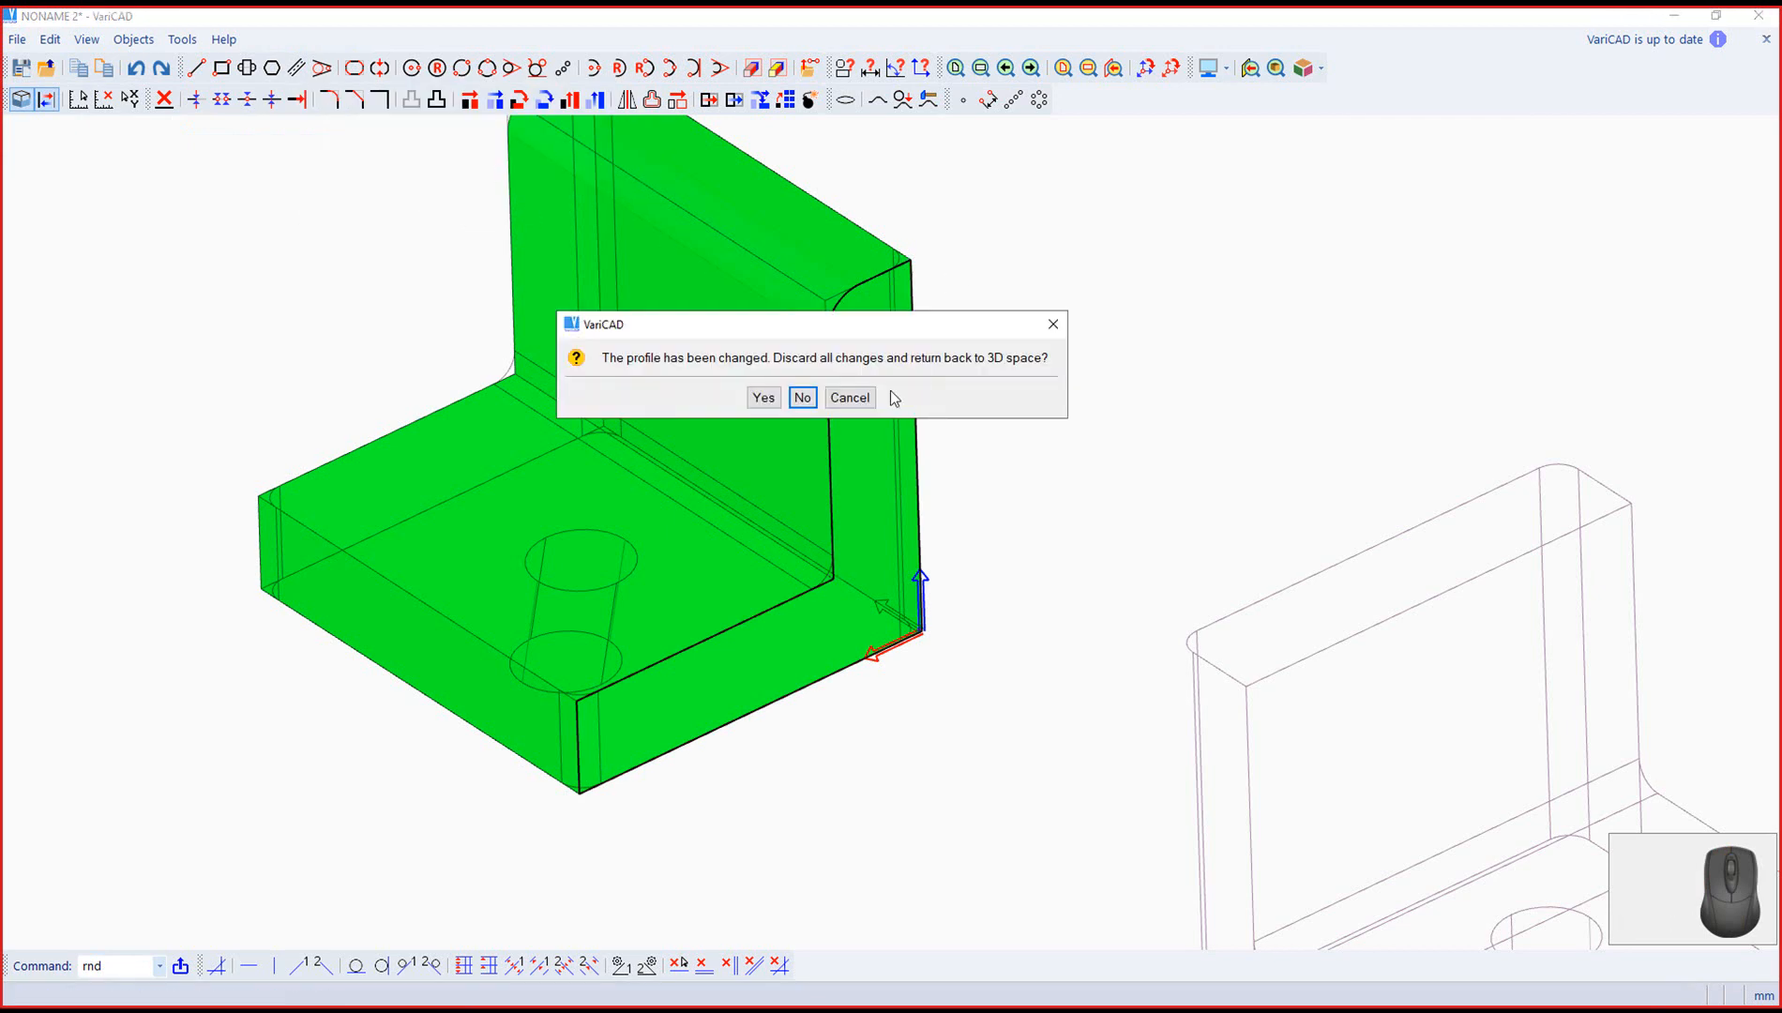
{"action": "left_click", "coordinate": [809, 396]}
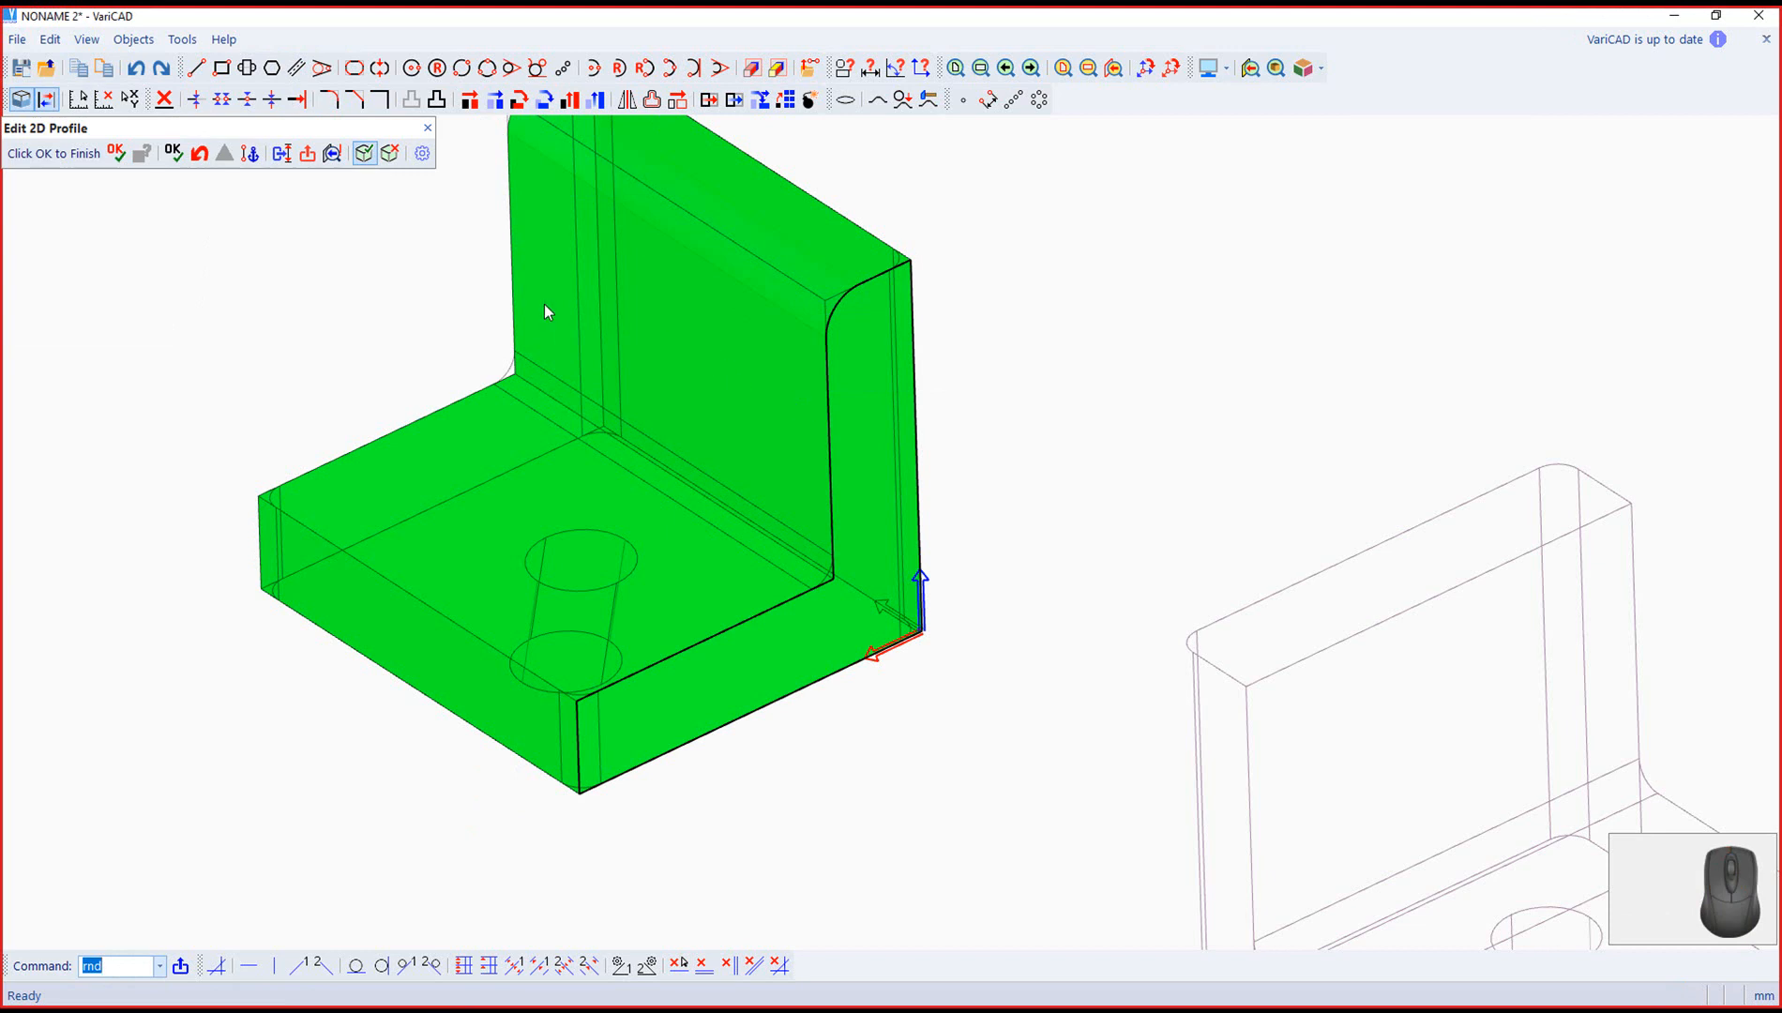
Step: Extrude the edited profile, adding the top edge, the new corner arc and the remaining upright segments to the selection
{"action": "left_click", "coordinate": [171, 157]}
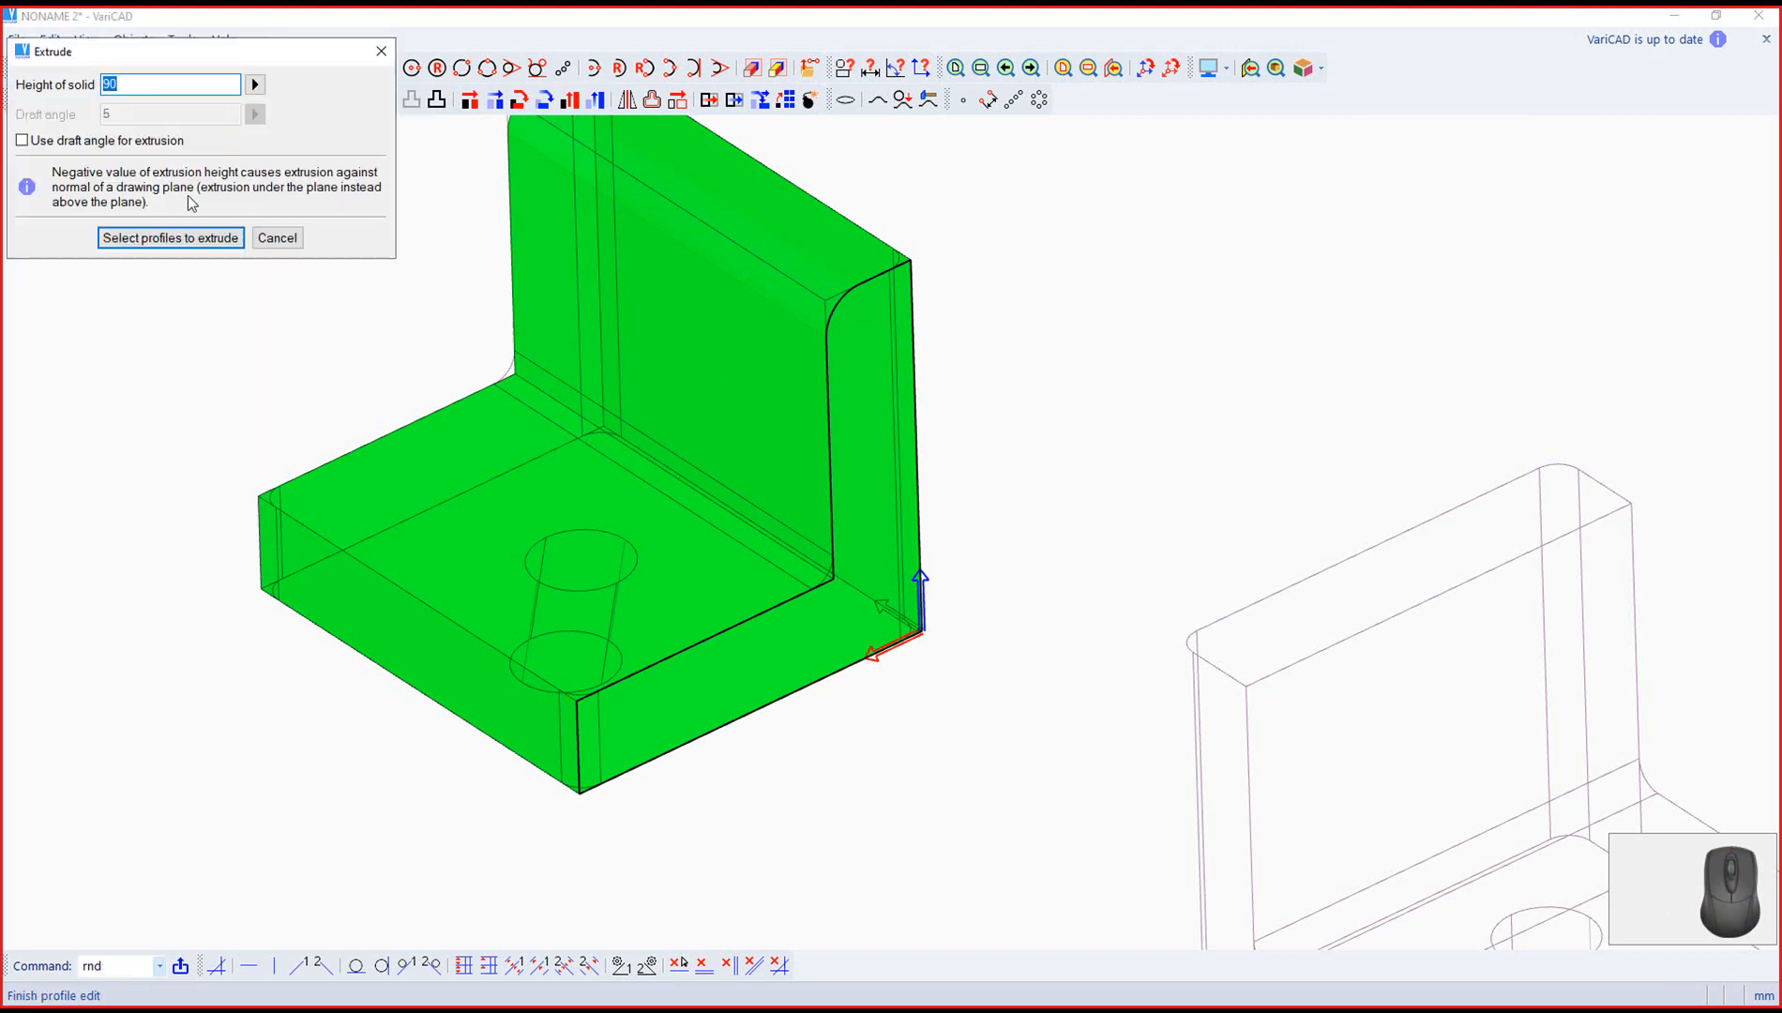
{"action": "left_click", "coordinate": [194, 246]}
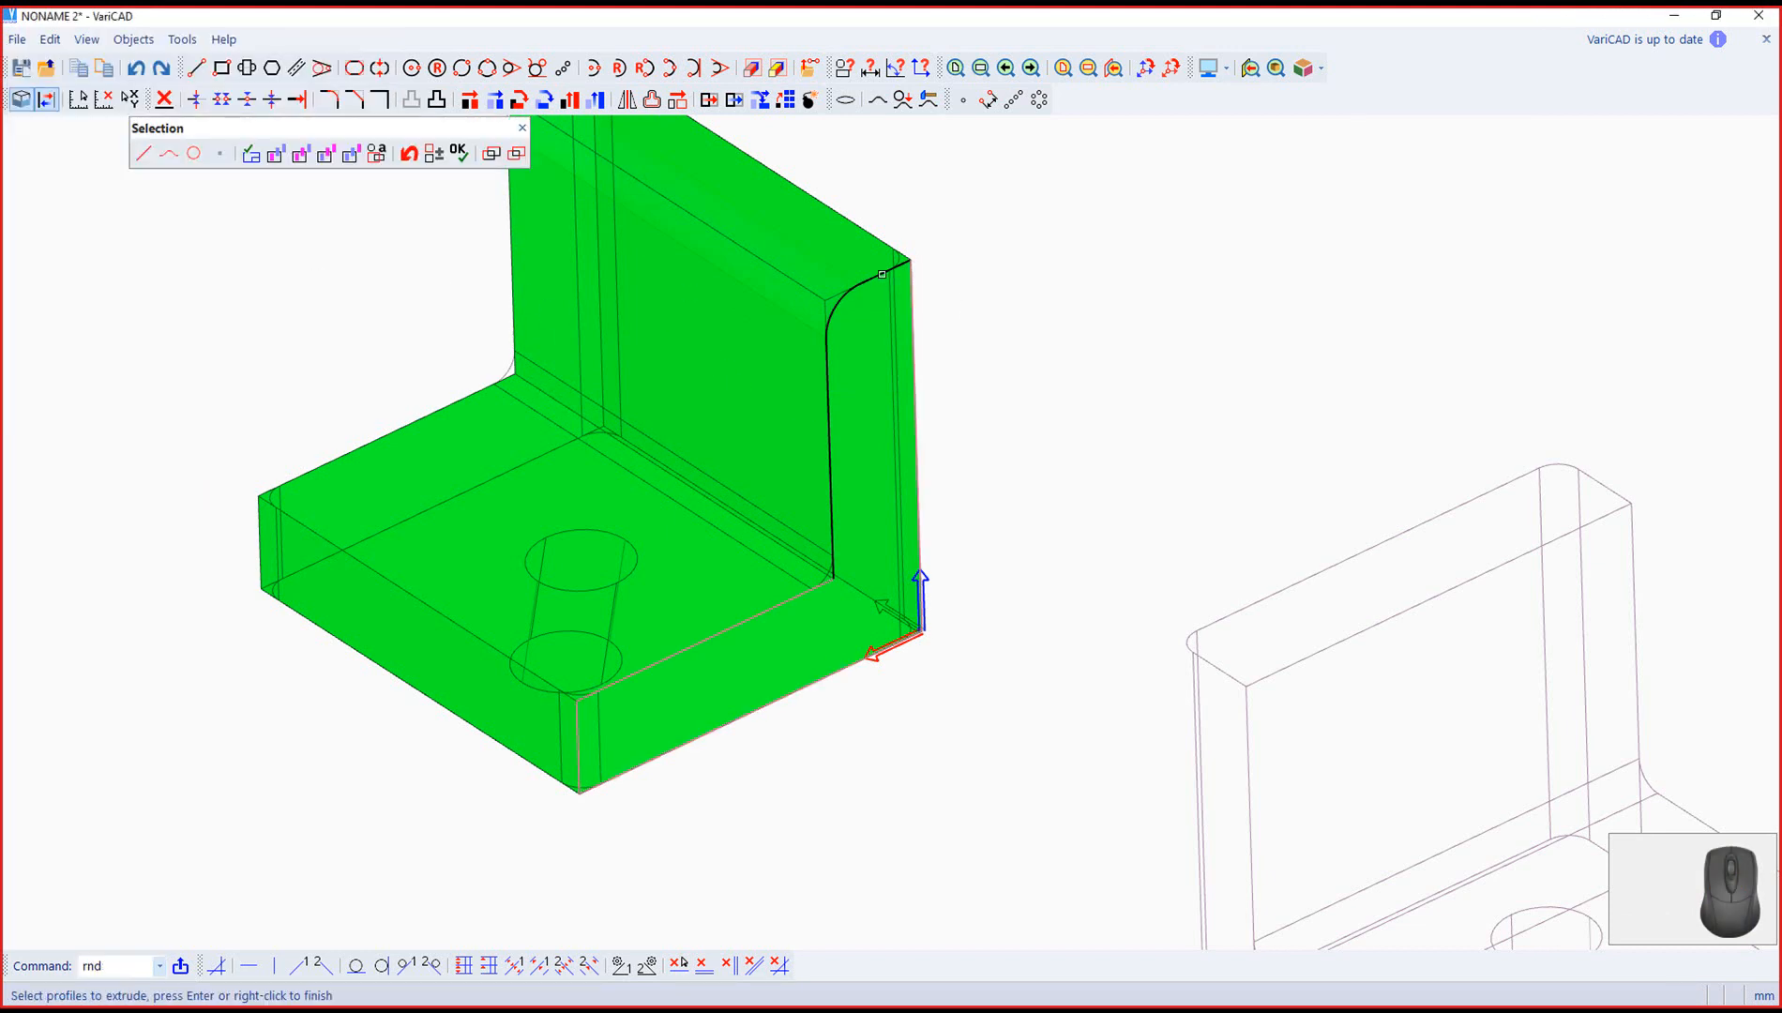
{"action": "left_click_drag", "start_coordinate": [883, 309], "coordinate": [780, 227]}
{"action": "left_click", "coordinate": [885, 254]}
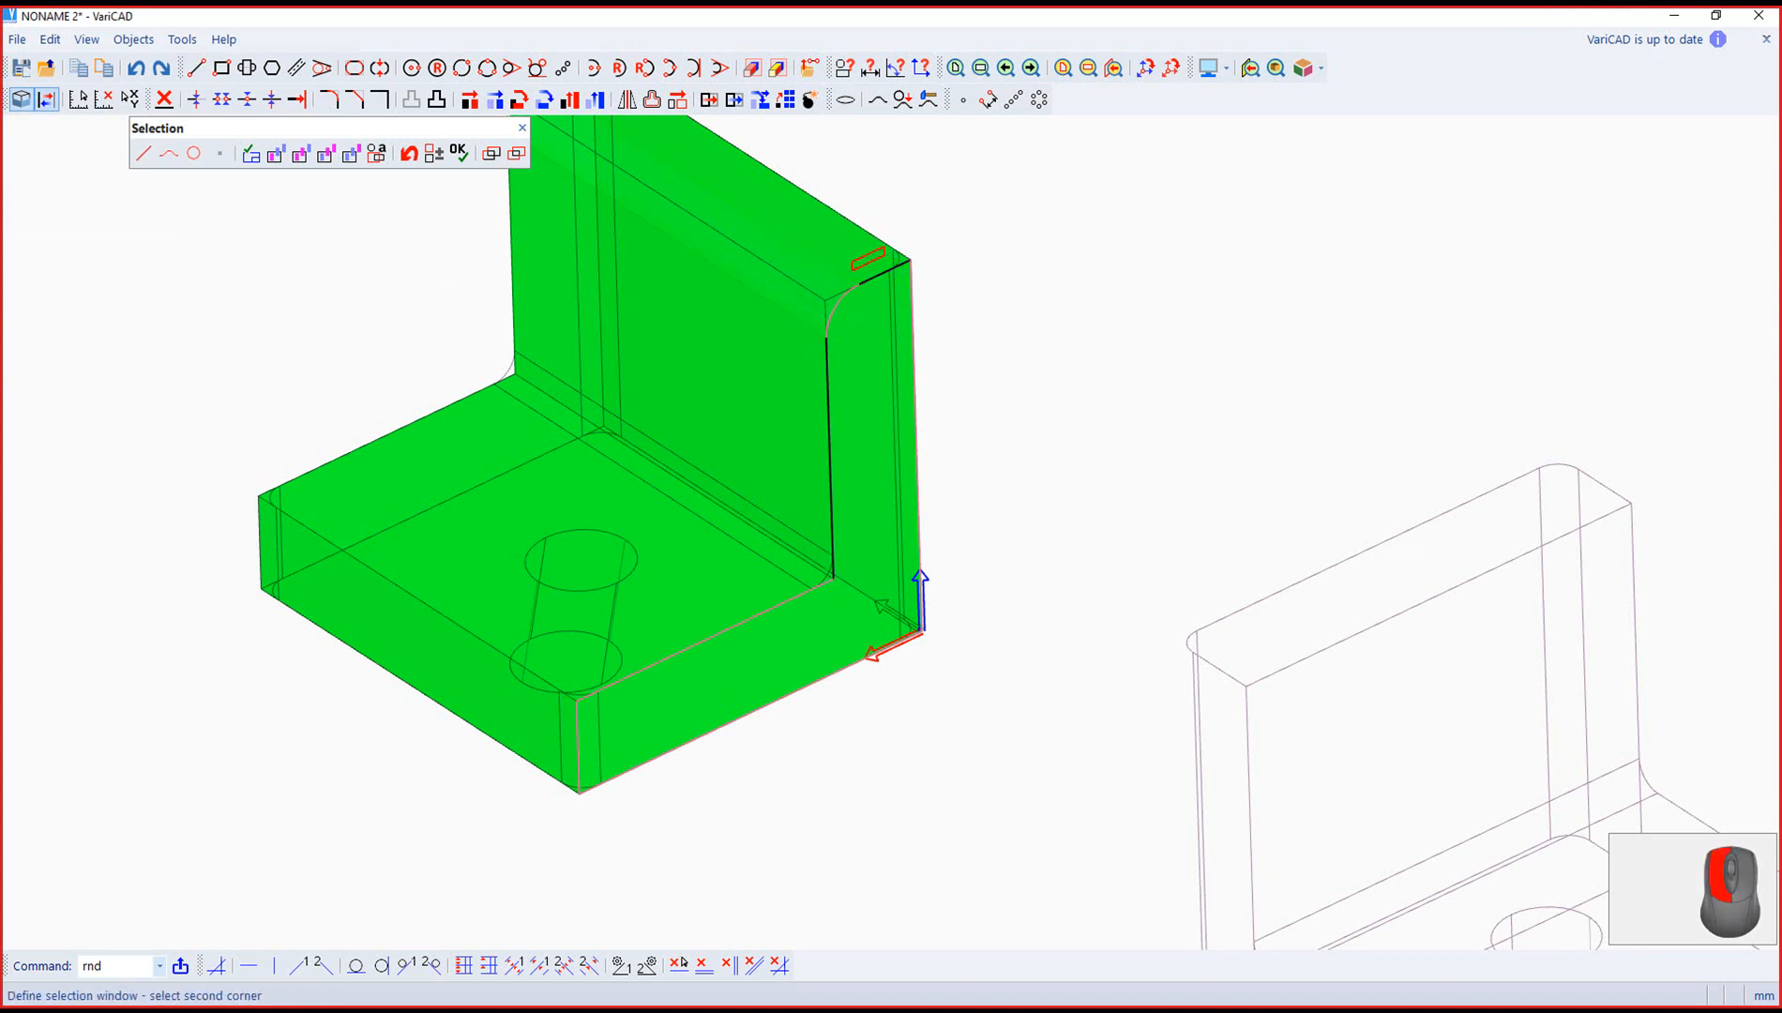
{"action": "left_click", "coordinate": [835, 331]}
{"action": "left_click", "coordinate": [736, 329]}
{"action": "left_click", "coordinate": [801, 406]}
{"action": "left_click_drag", "start_coordinate": [1026, 711], "coordinate": [662, 225]}
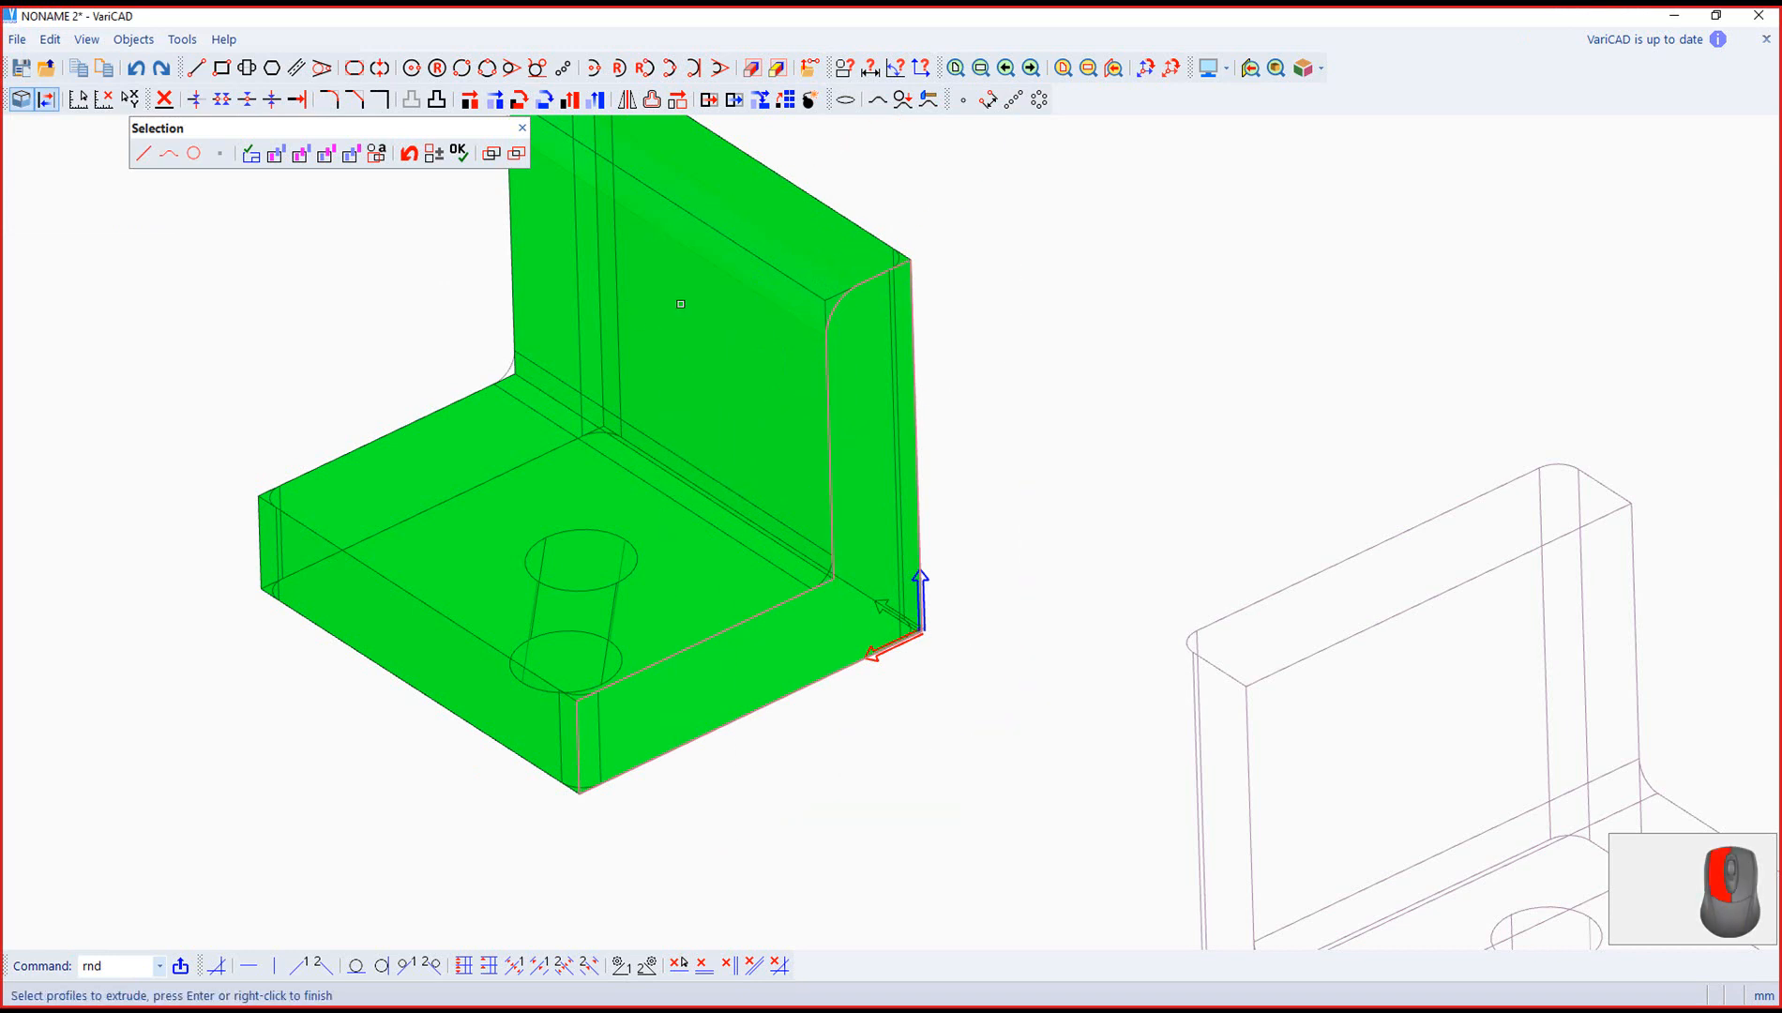
{"action": "left_click", "coordinate": [460, 154]}
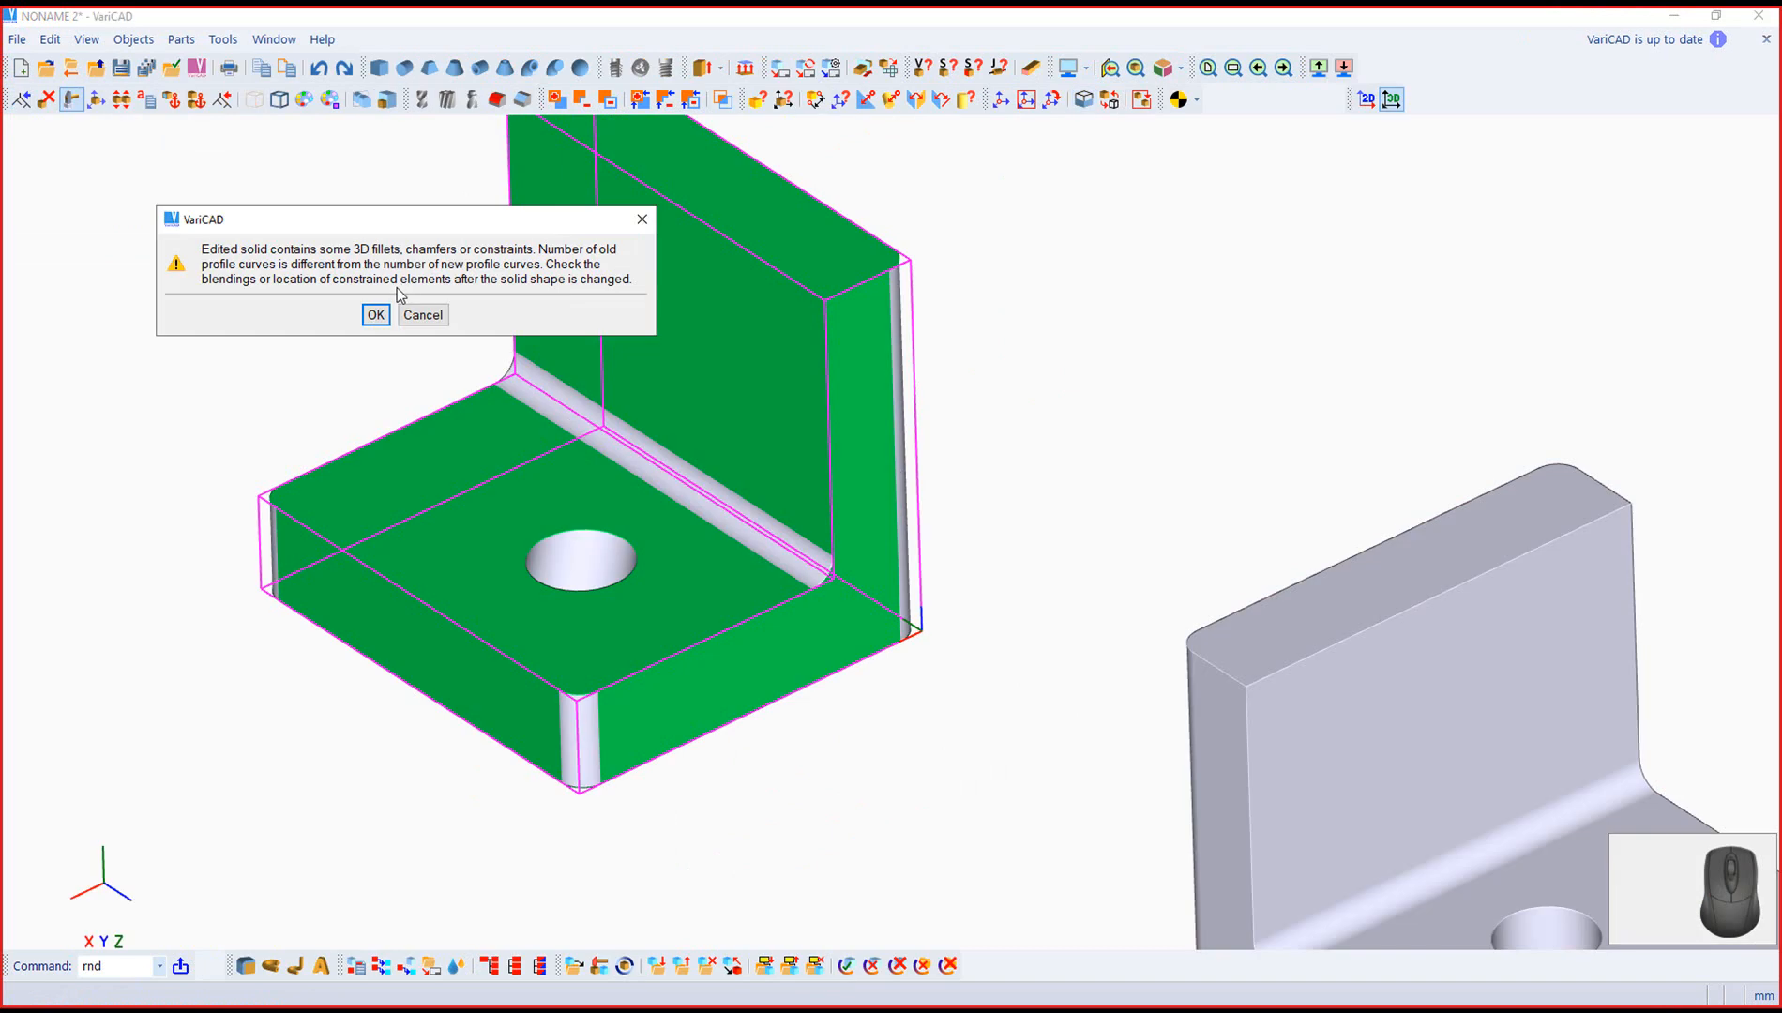
Step: Accept the changed green bracket shape with its existing fillets and finish the solid shape editing
{"action": "left_click_drag", "start_coordinate": [372, 228], "coordinate": [264, 158]}
{"action": "left_click", "coordinate": [256, 245]}
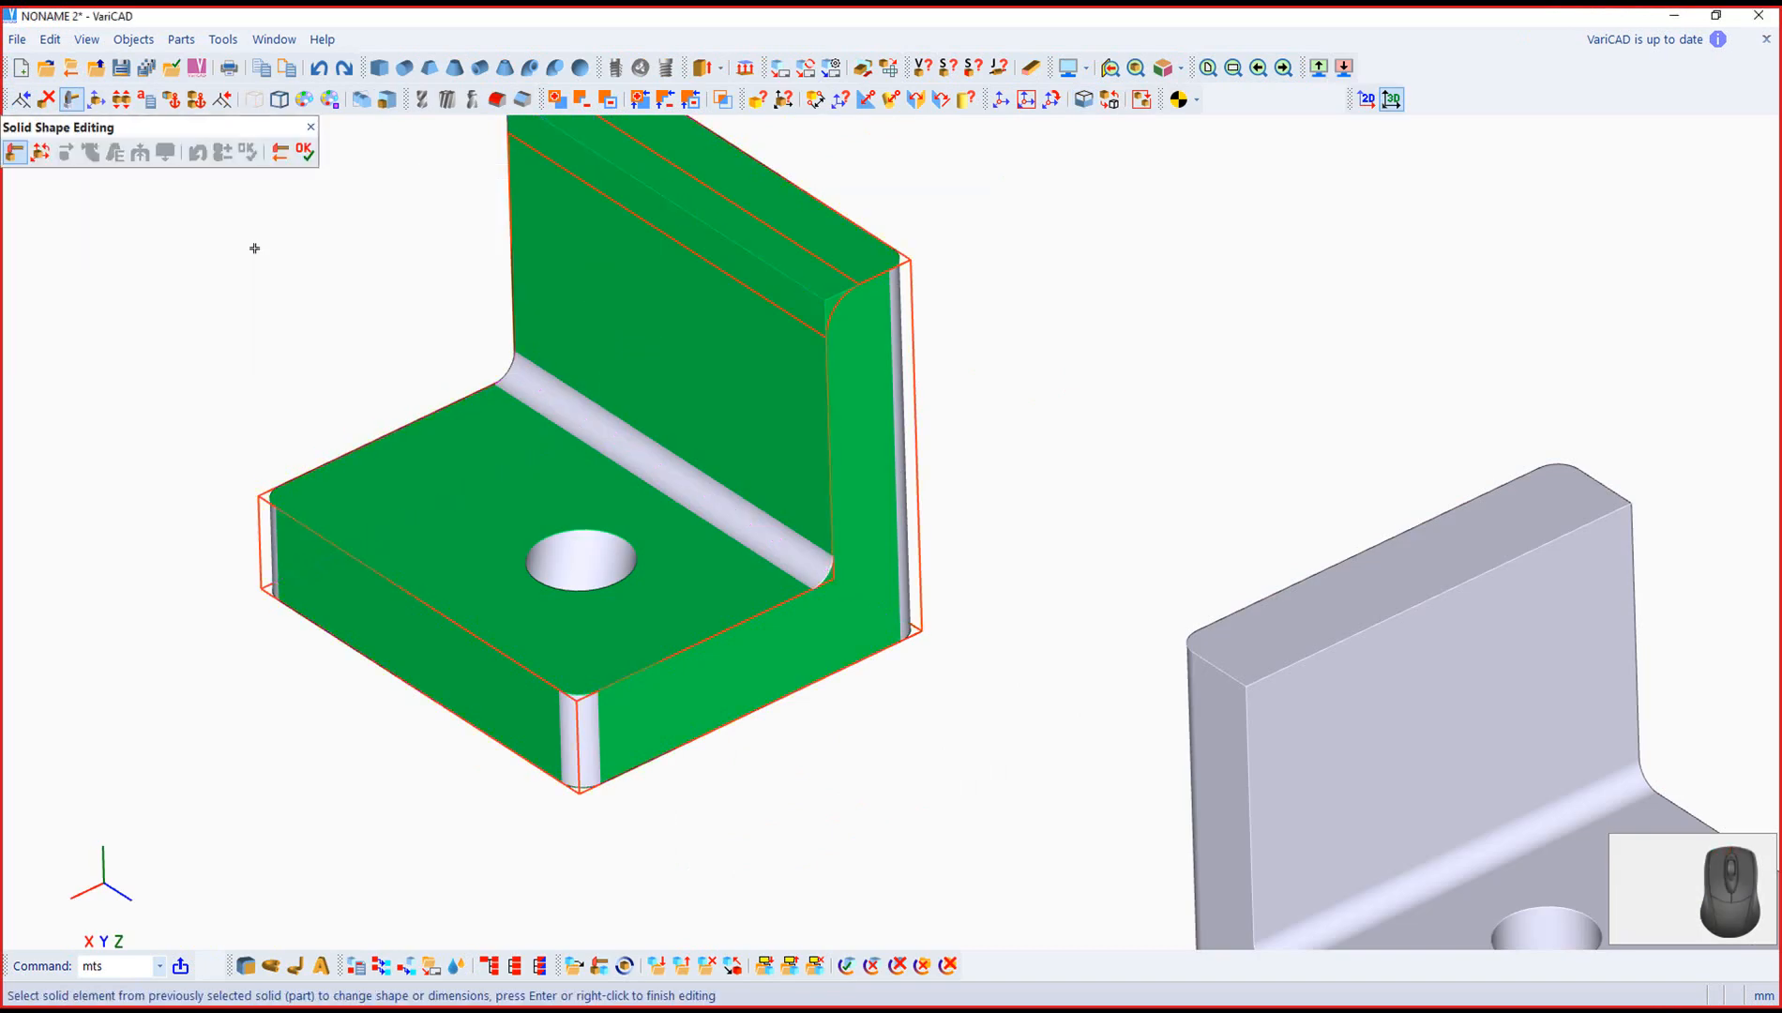
{"action": "left_click", "coordinate": [311, 151]}
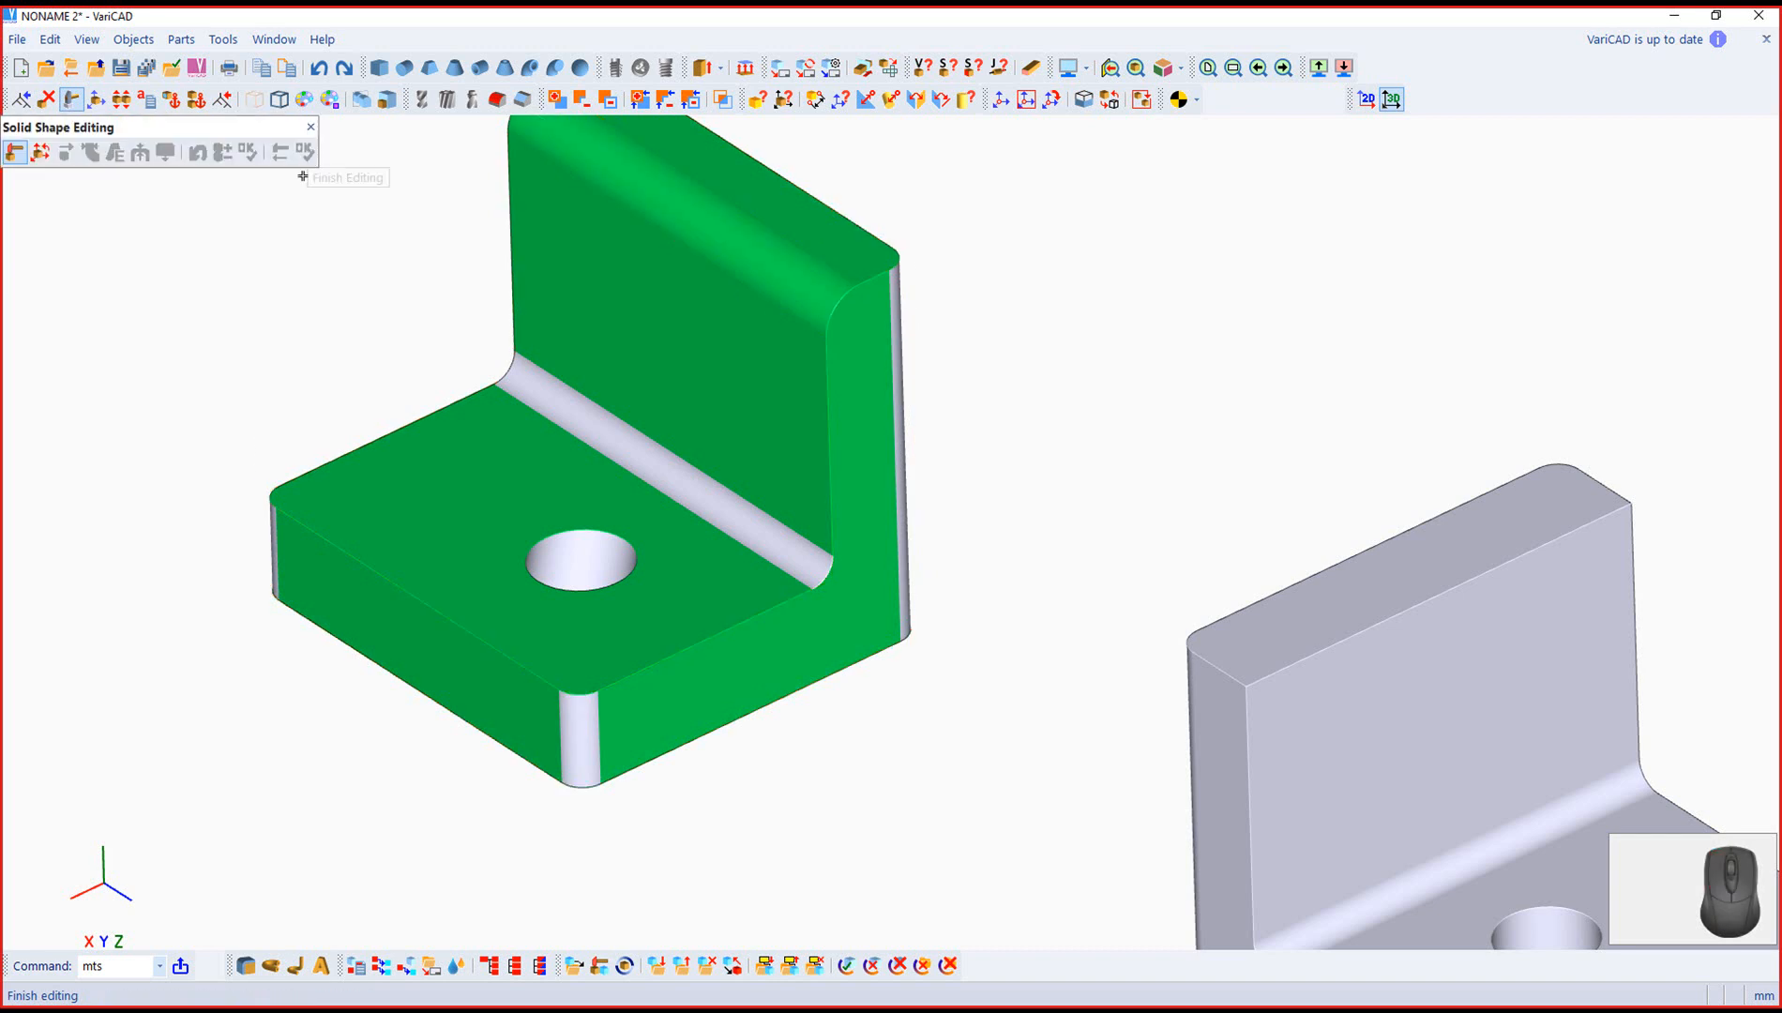
{"action": "scroll", "coordinate": [708, 469], "scroll_direction": "down", "scroll_amount": 4}
{"action": "mouse_move", "coordinate": [819, 760]}
{"action": "right_mouse_down"}
{"action": "mouse_move", "coordinate": [750, 469]}
{"action": "mouse_move", "coordinate": [656, 525]}
{"action": "mouse_move", "coordinate": [742, 698]}
{"action": "mouse_move", "coordinate": [778, 694]}
{"action": "mouse_move", "coordinate": [795, 668]}
{"action": "mouse_move", "coordinate": [839, 734]}
{"action": "mouse_move", "coordinate": [816, 743]}
{"action": "right_mouse_up"}
{"action": "middle_click_drag", "start_coordinate": [661, 566], "coordinate": [859, 604]}
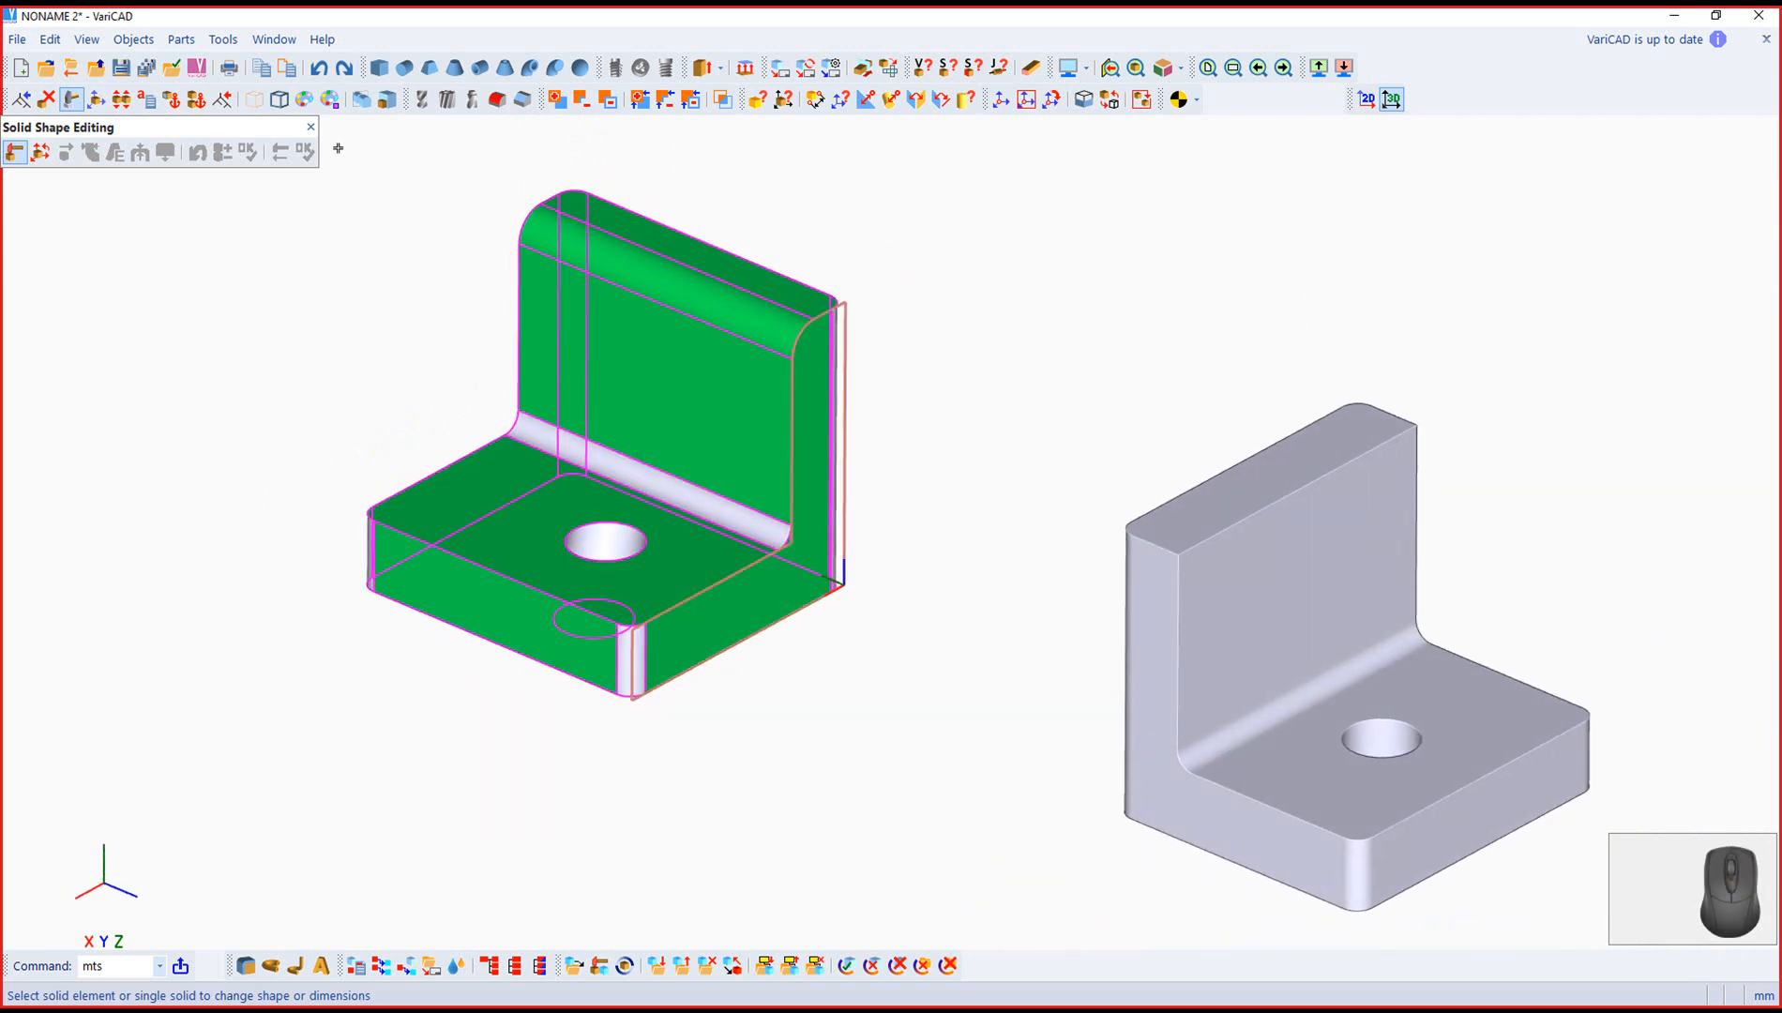
{"action": "left_click", "coordinate": [310, 128]}
Step: Display the editable dimensions of the grey bracket's upright plate through solid shape editing
{"action": "left_click", "coordinate": [62, 104]}
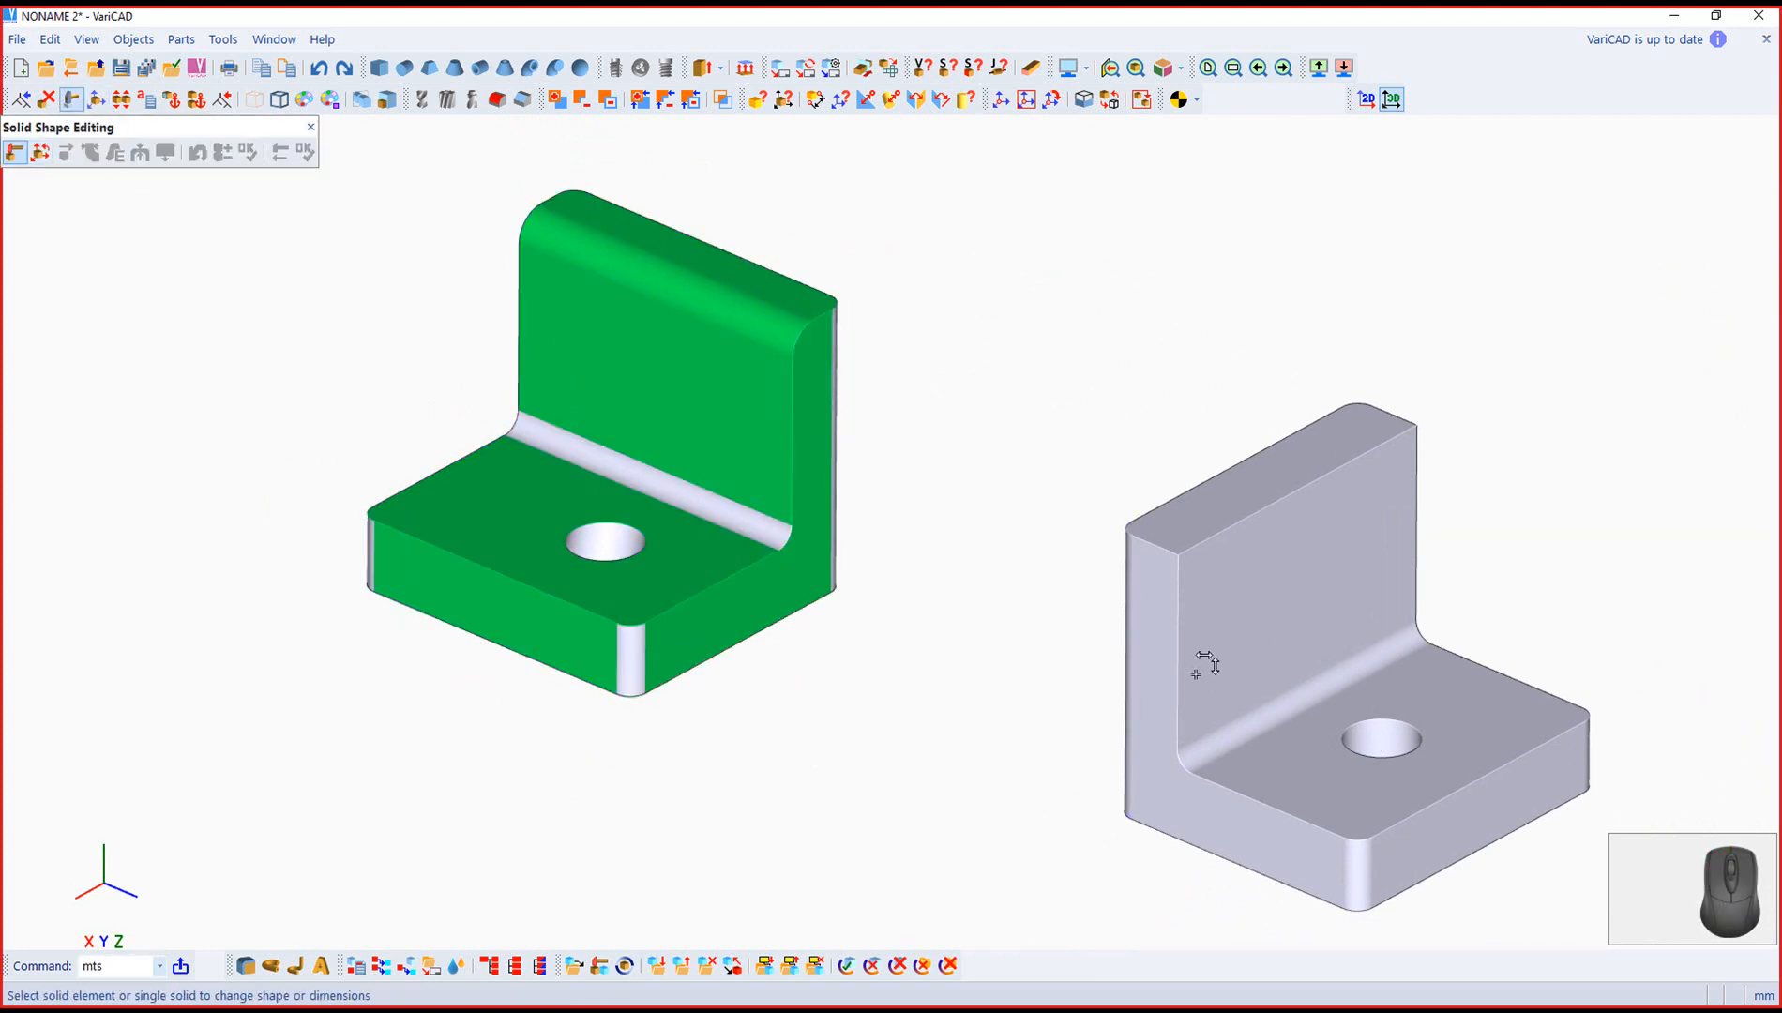
{"action": "left_click", "coordinate": [1208, 622]}
{"action": "right_click", "coordinate": [1029, 458]}
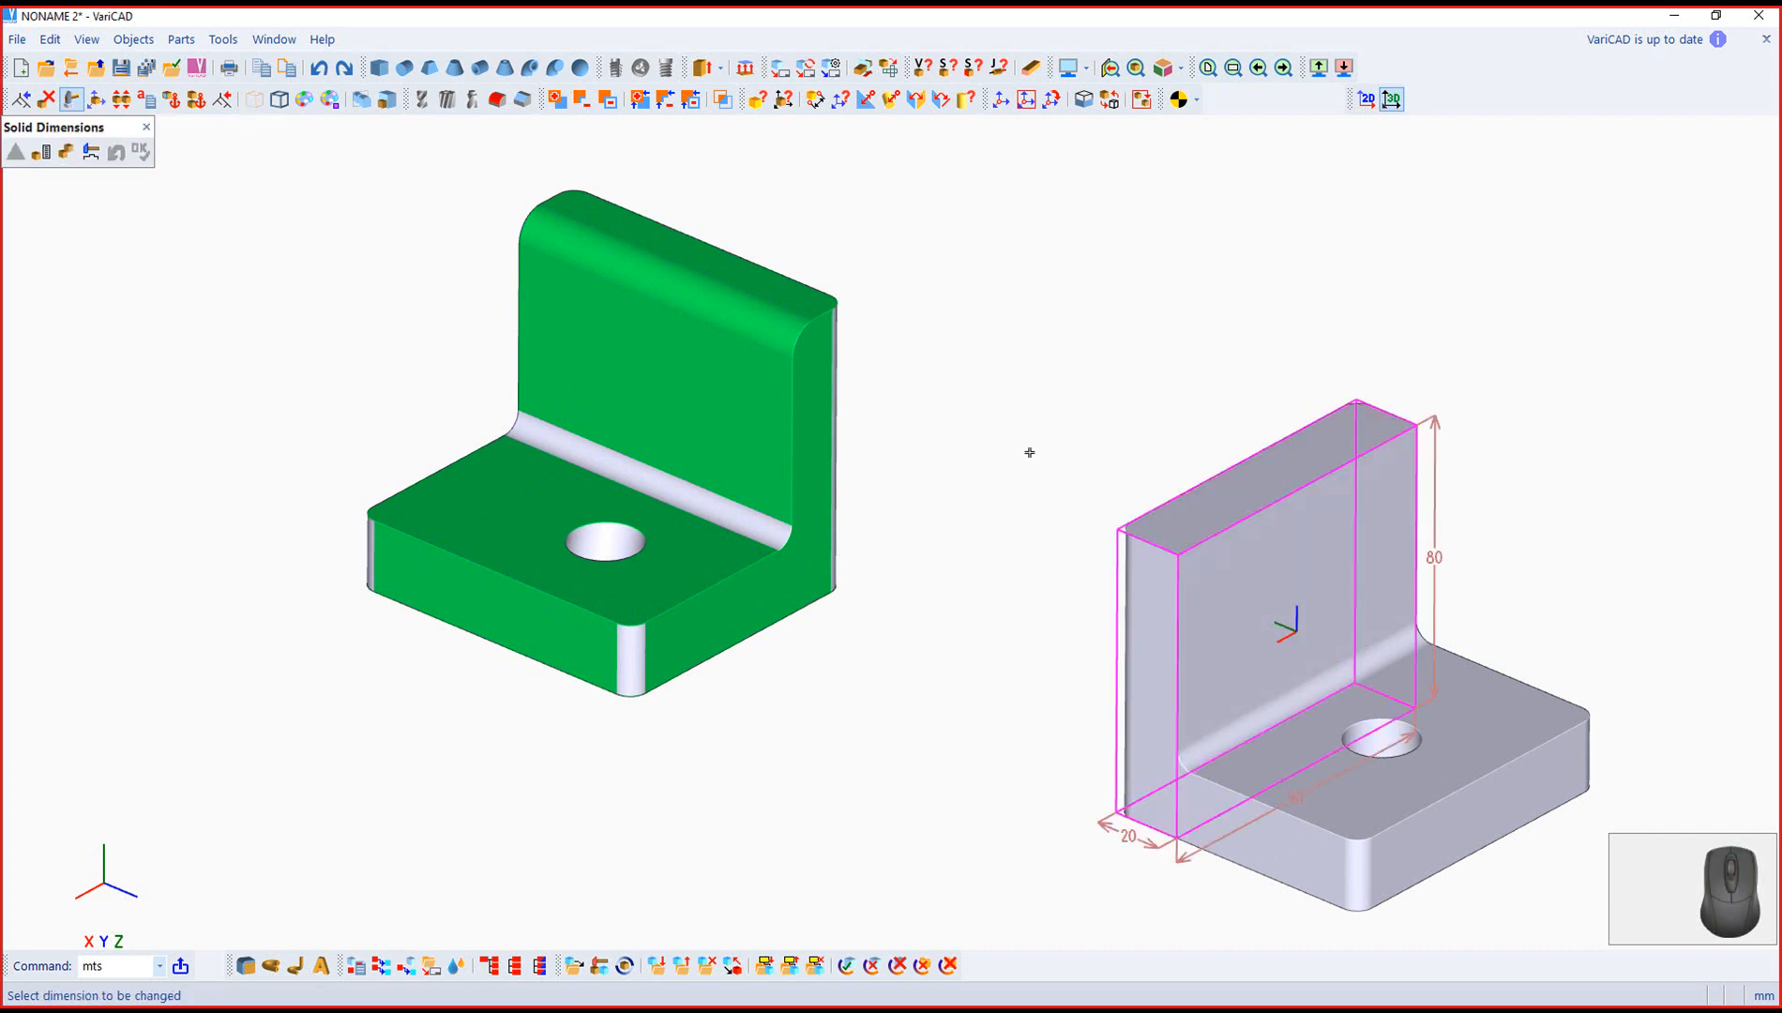
{"action": "middle_click_drag", "start_coordinate": [1088, 377], "coordinate": [835, 270]}
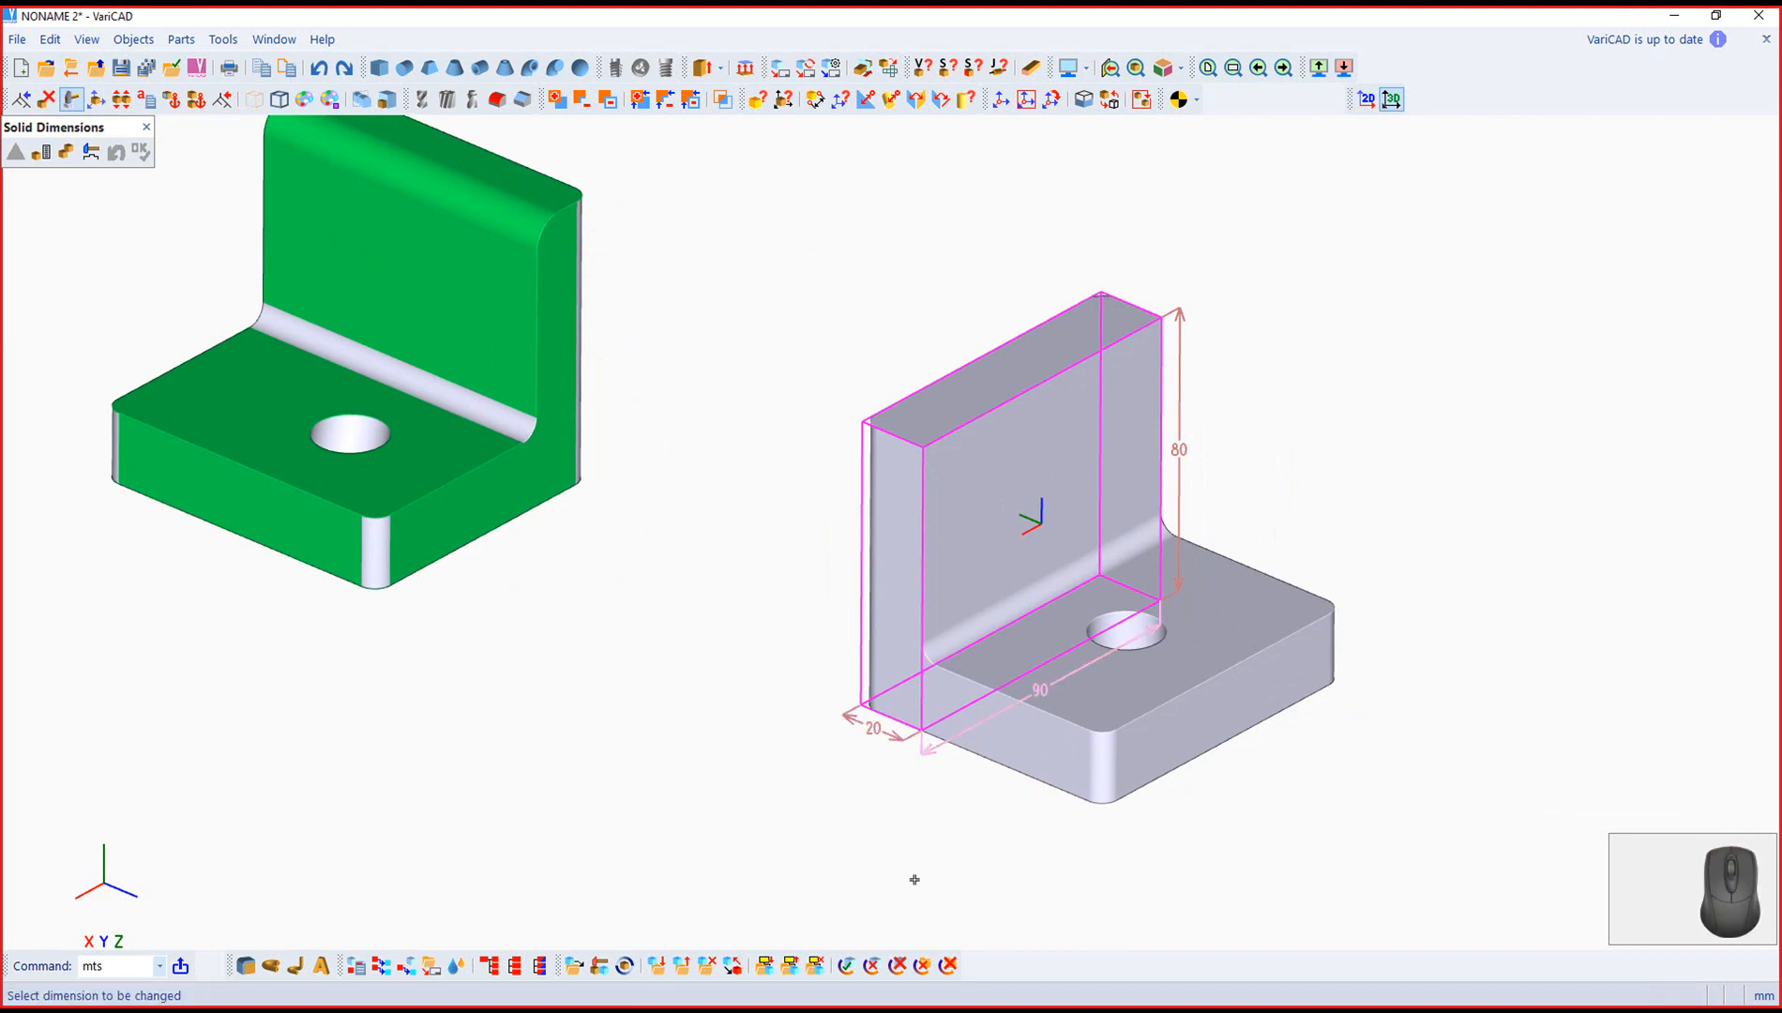
Step: Open the upright plate's thickness dimension, compare the change directions and choose the side of the arrow at the second point
{"action": "left_click", "coordinate": [867, 729]}
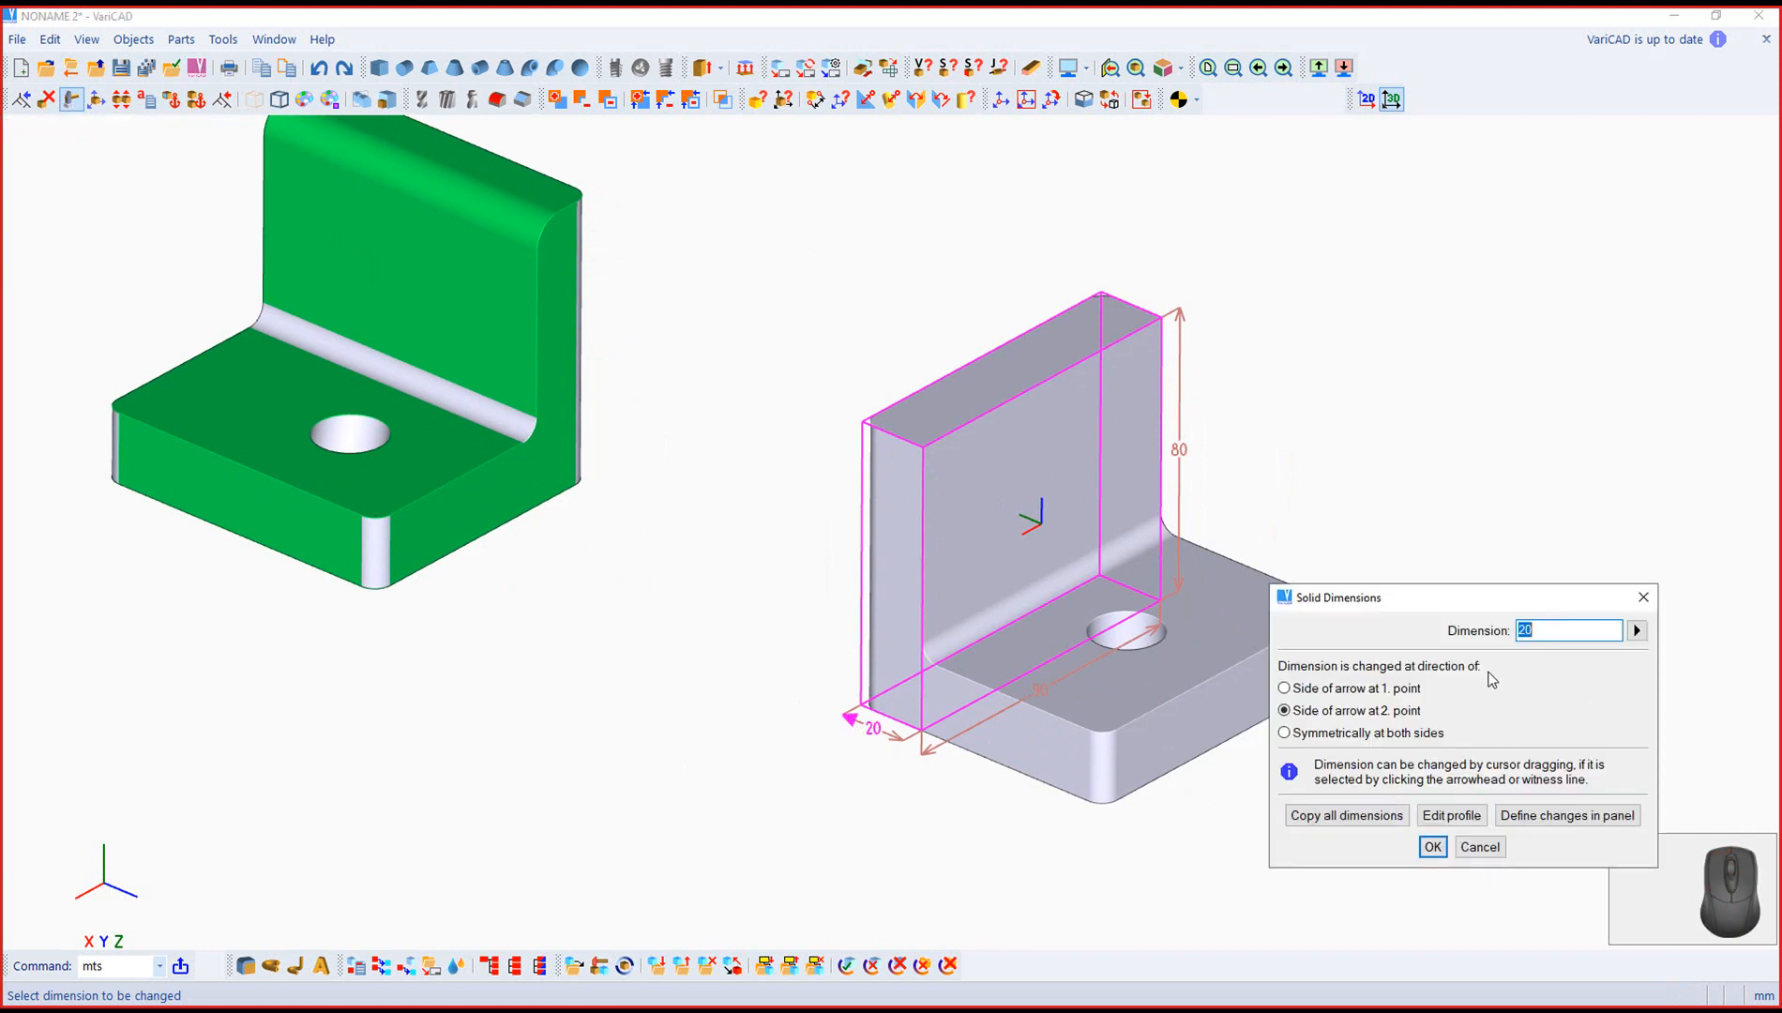
{"action": "left_click", "coordinate": [1285, 693]}
{"action": "left_click", "coordinate": [1284, 711]}
{"action": "left_click", "coordinate": [1283, 733]}
{"action": "left_click", "coordinate": [1284, 711]}
{"action": "left_click", "coordinate": [1288, 689]}
{"action": "left_click", "coordinate": [1284, 710]}
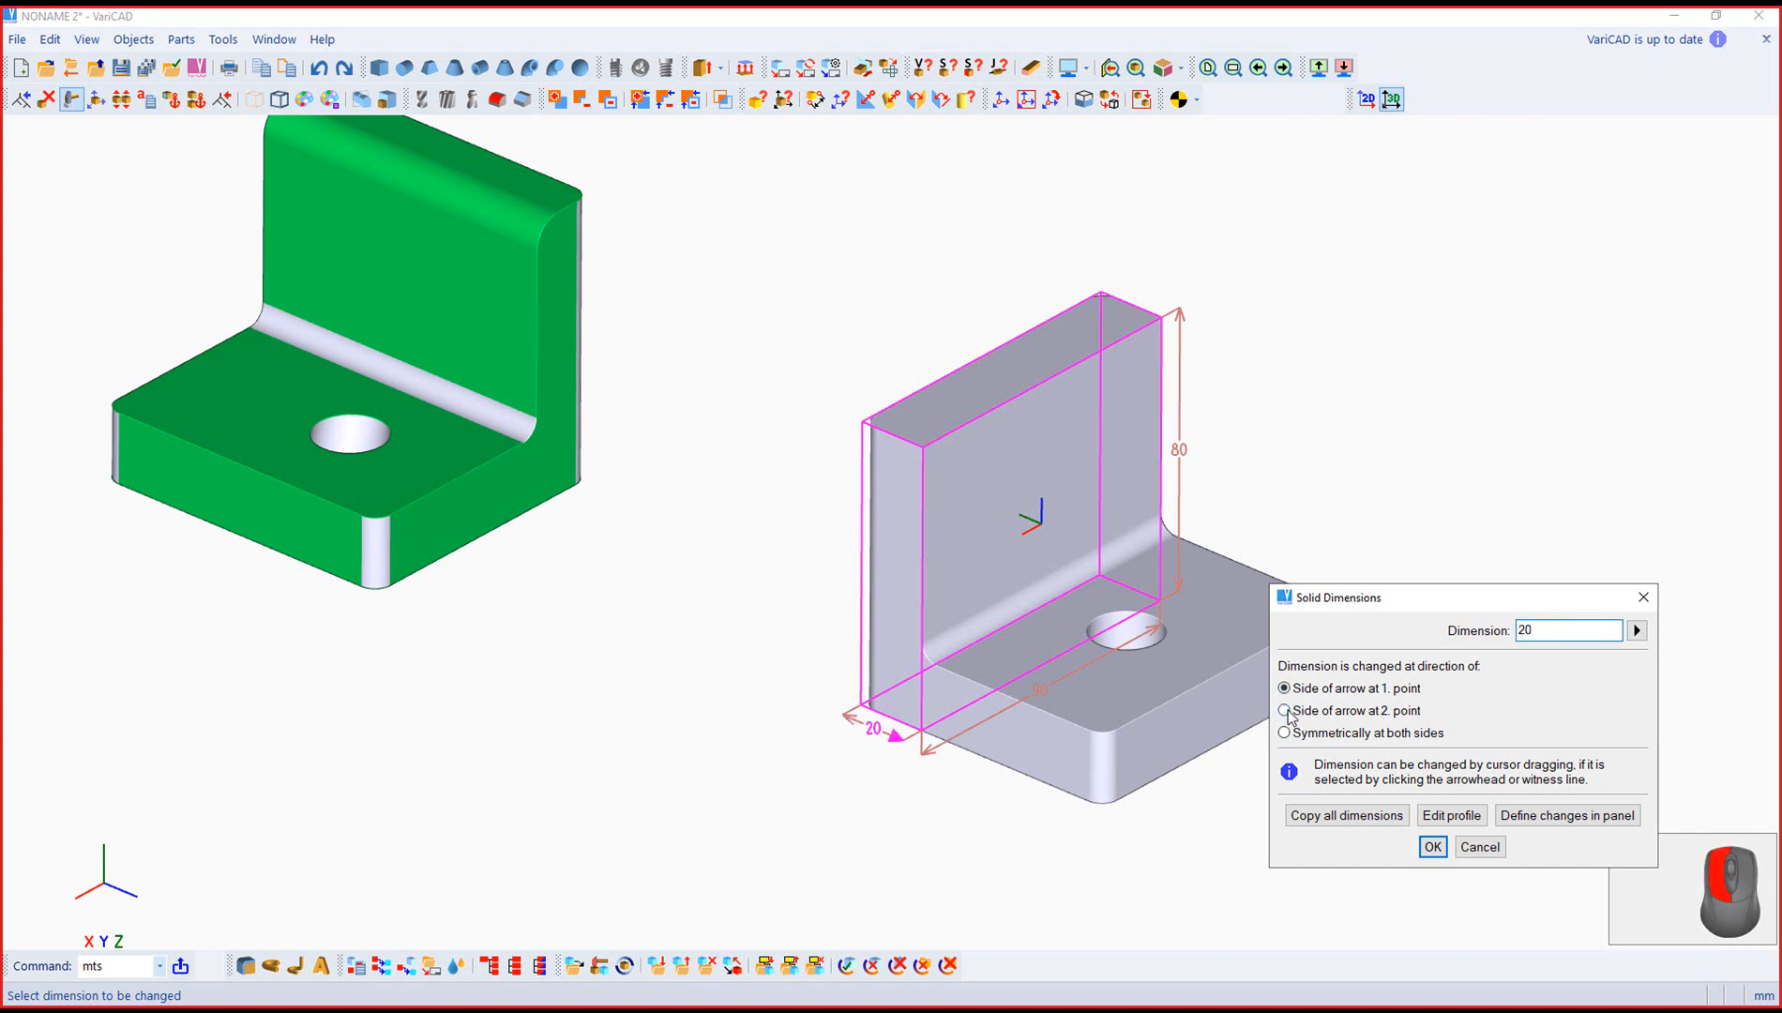
Step: Set the grey upright plate's thickness to 30 mm, apply the change and finish the solid shape editing
{"action": "double_click", "coordinate": [1578, 637]}
{"action": "type", "text": "30"}
{"action": "left_click", "coordinate": [1432, 846]}
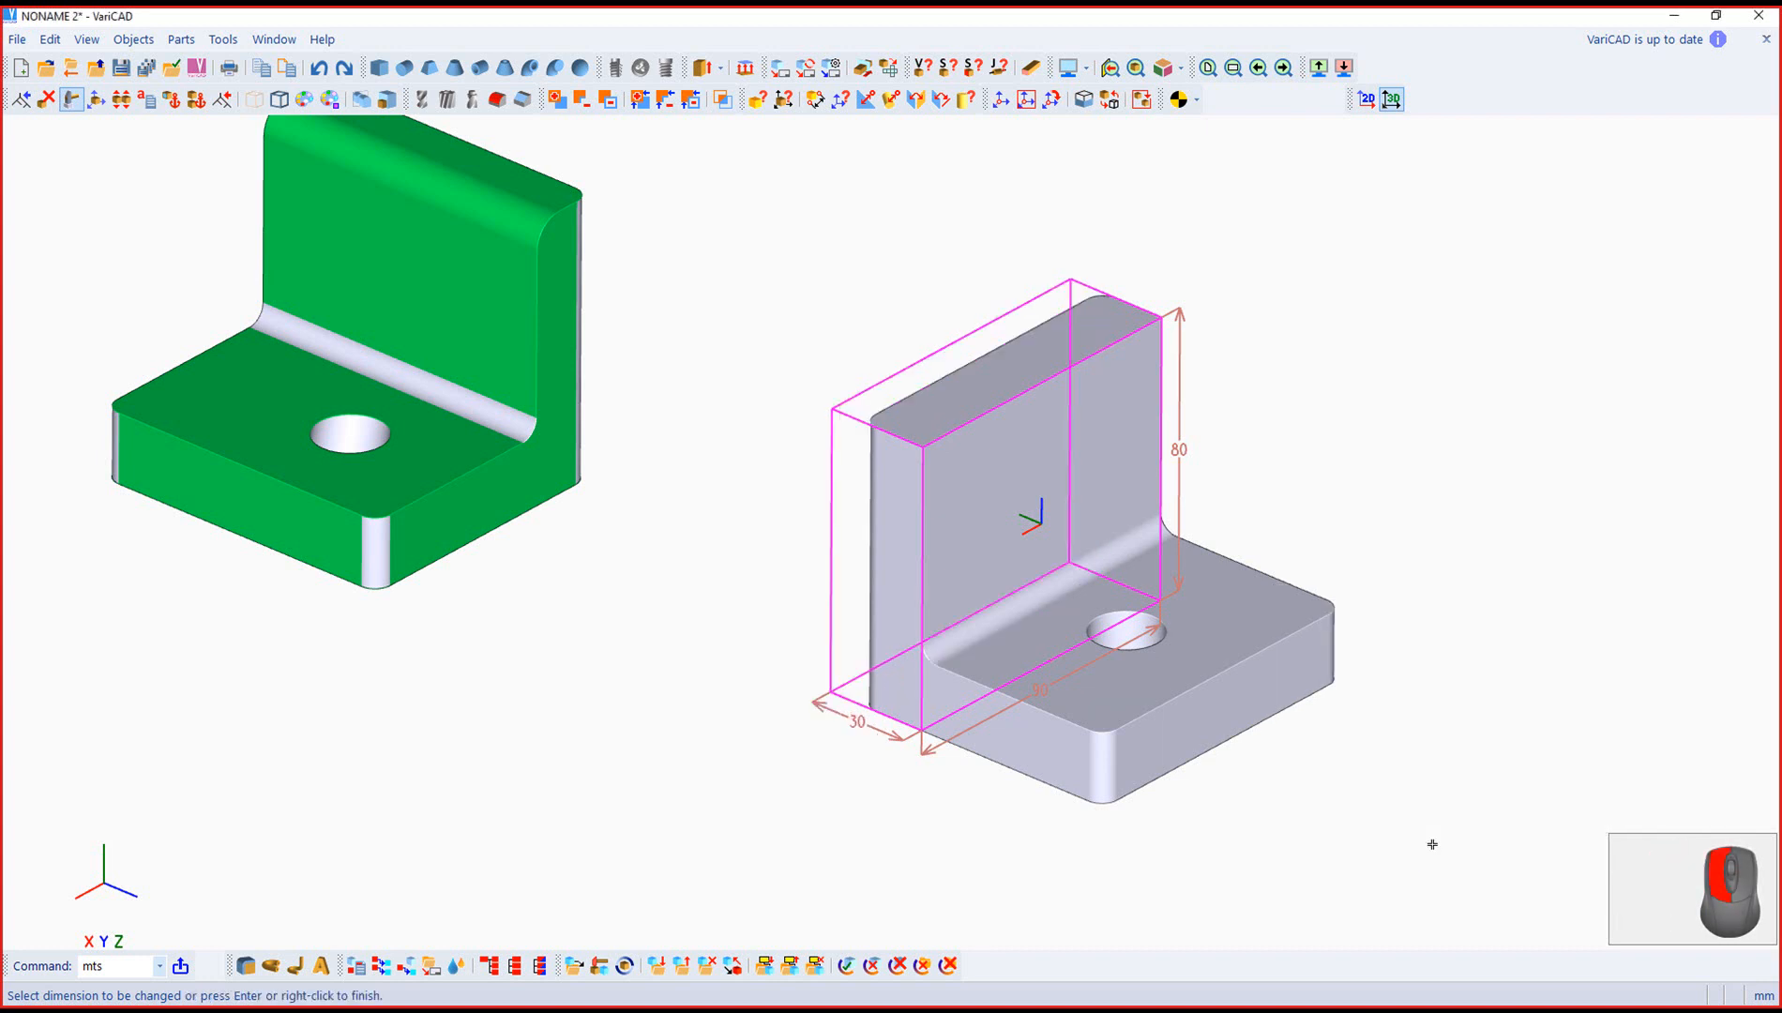
{"action": "left_click", "coordinate": [139, 150]}
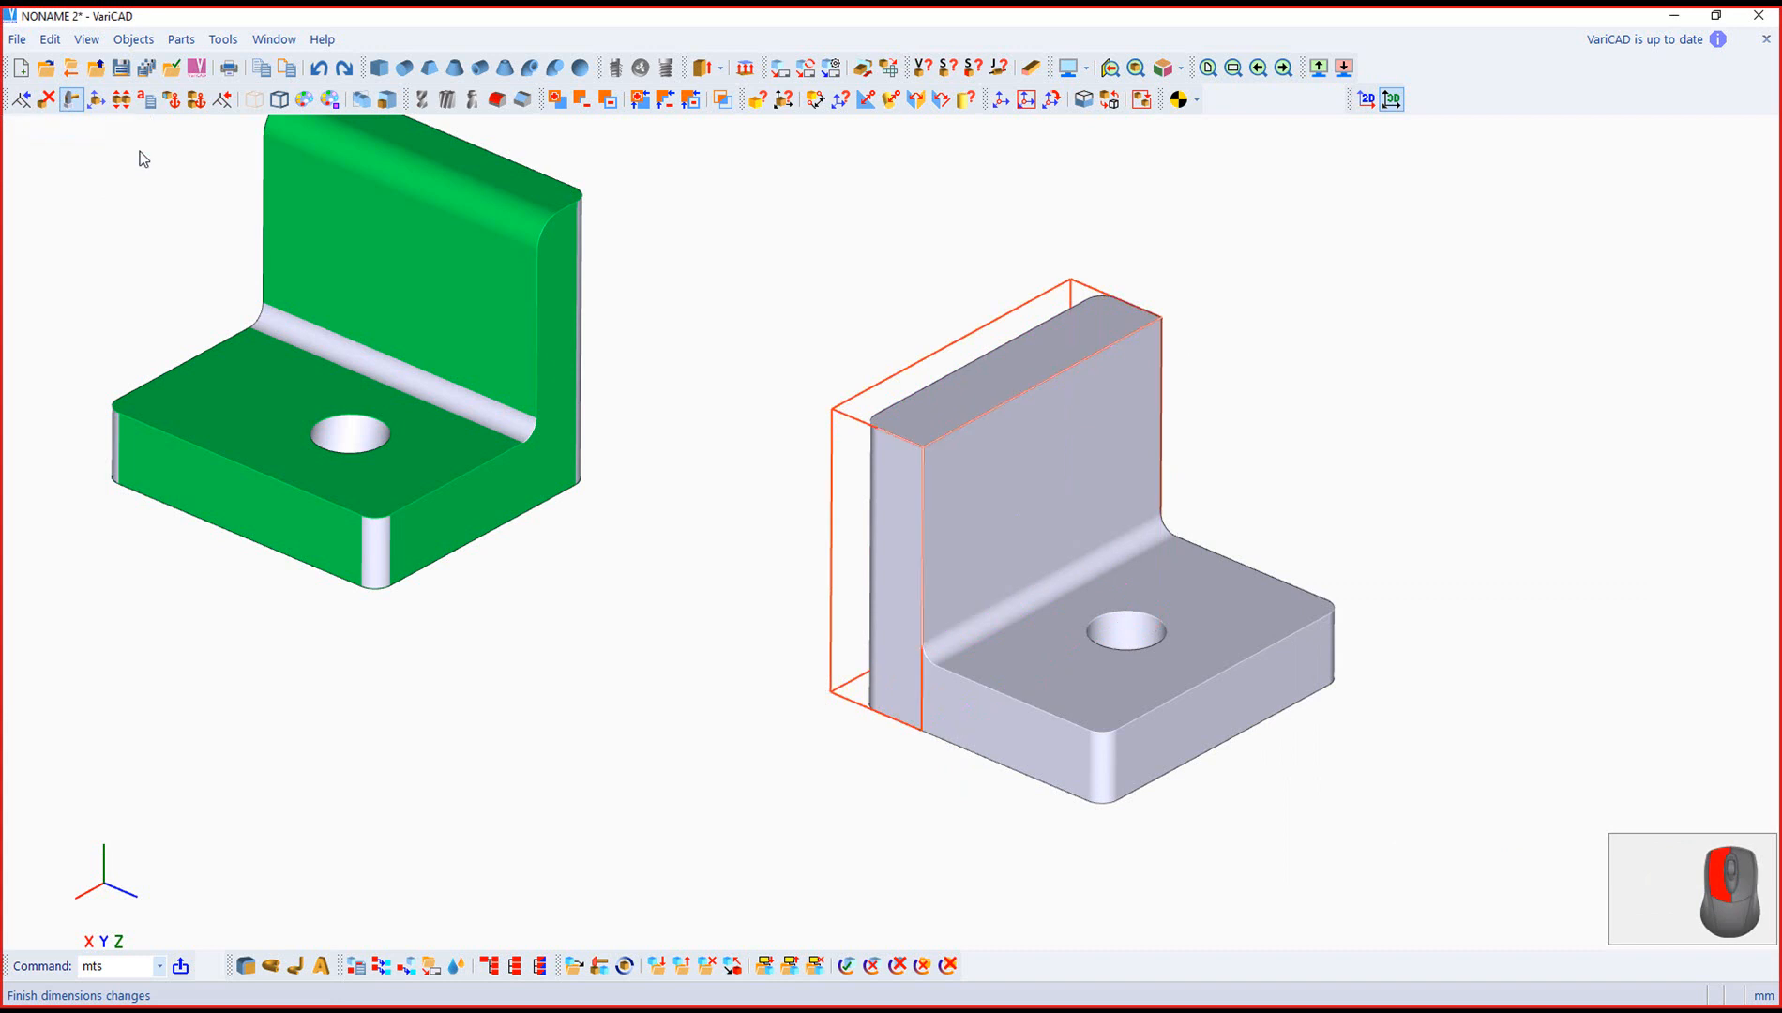
{"action": "left_click", "coordinate": [300, 148]}
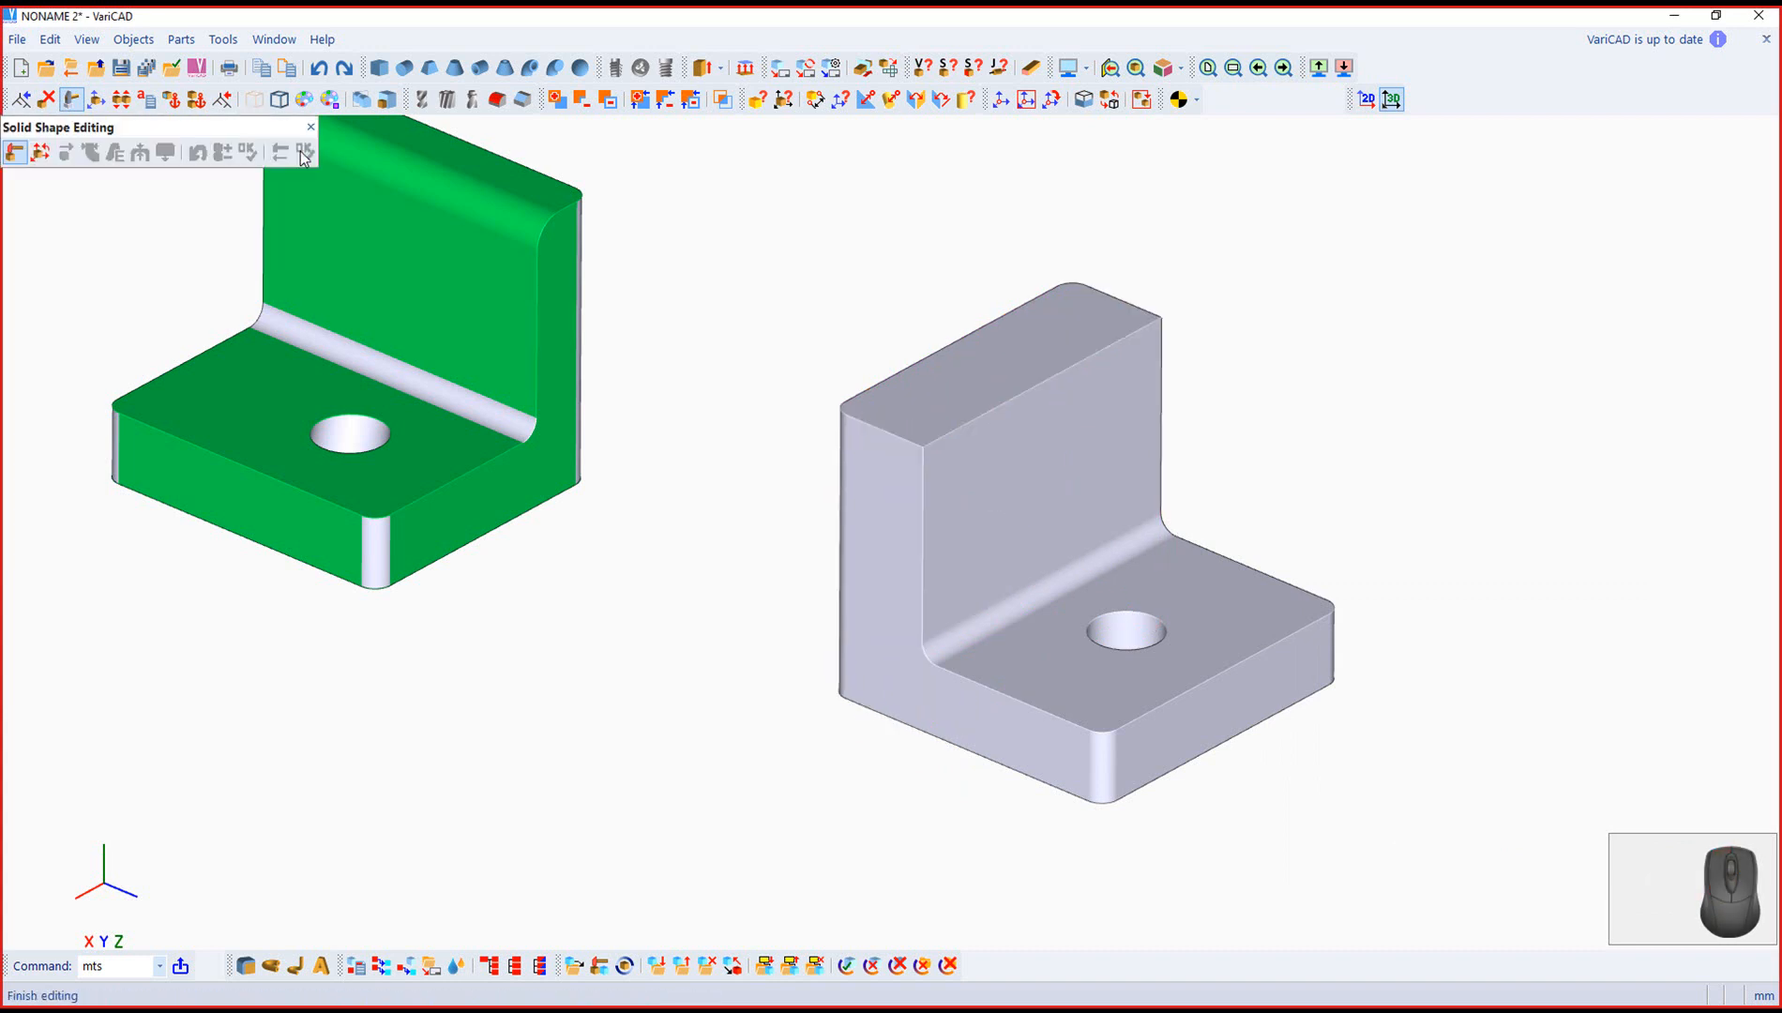
{"action": "left_click", "coordinate": [311, 128]}
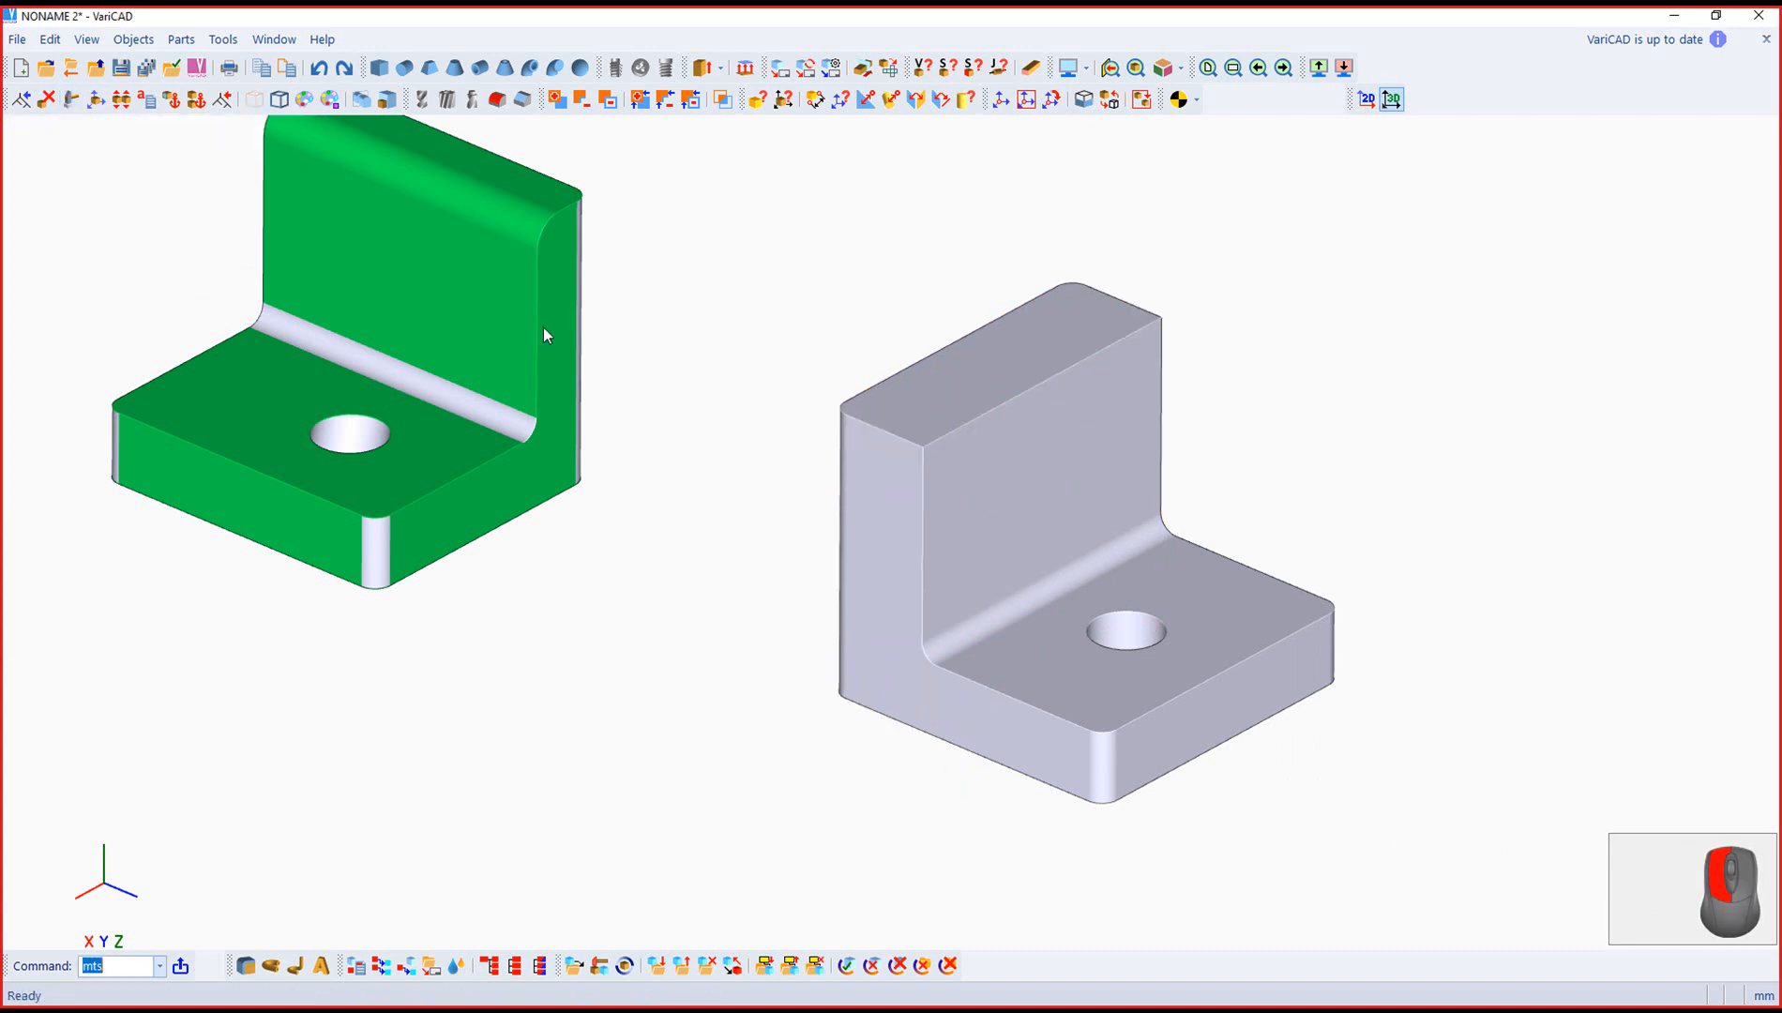
Step: Set the radius of the grey bracket's inner fillet between upright and base to 15 mm and apply the change
{"action": "scroll", "coordinate": [838, 671], "scroll_direction": "down", "scroll_amount": 1}
{"action": "middle_click_drag", "start_coordinate": [836, 692], "coordinate": [977, 833]}
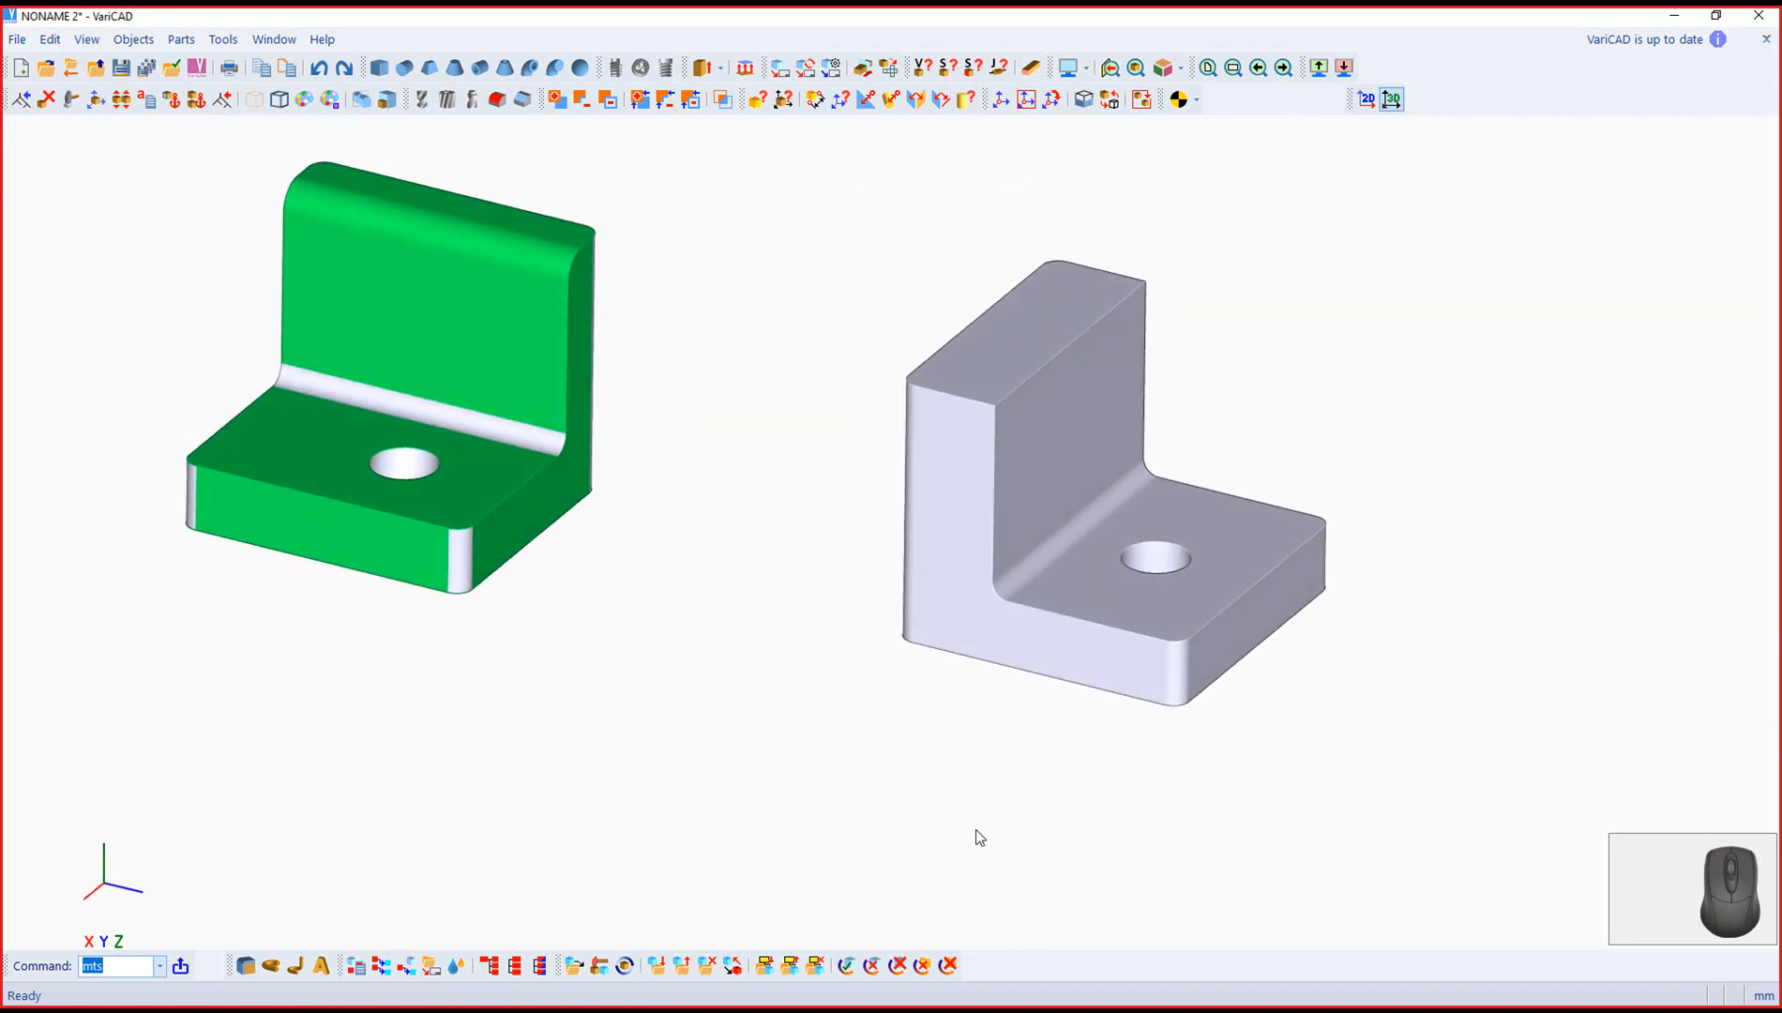
{"action": "left_click", "coordinate": [503, 214]}
{"action": "left_click", "coordinate": [71, 99]}
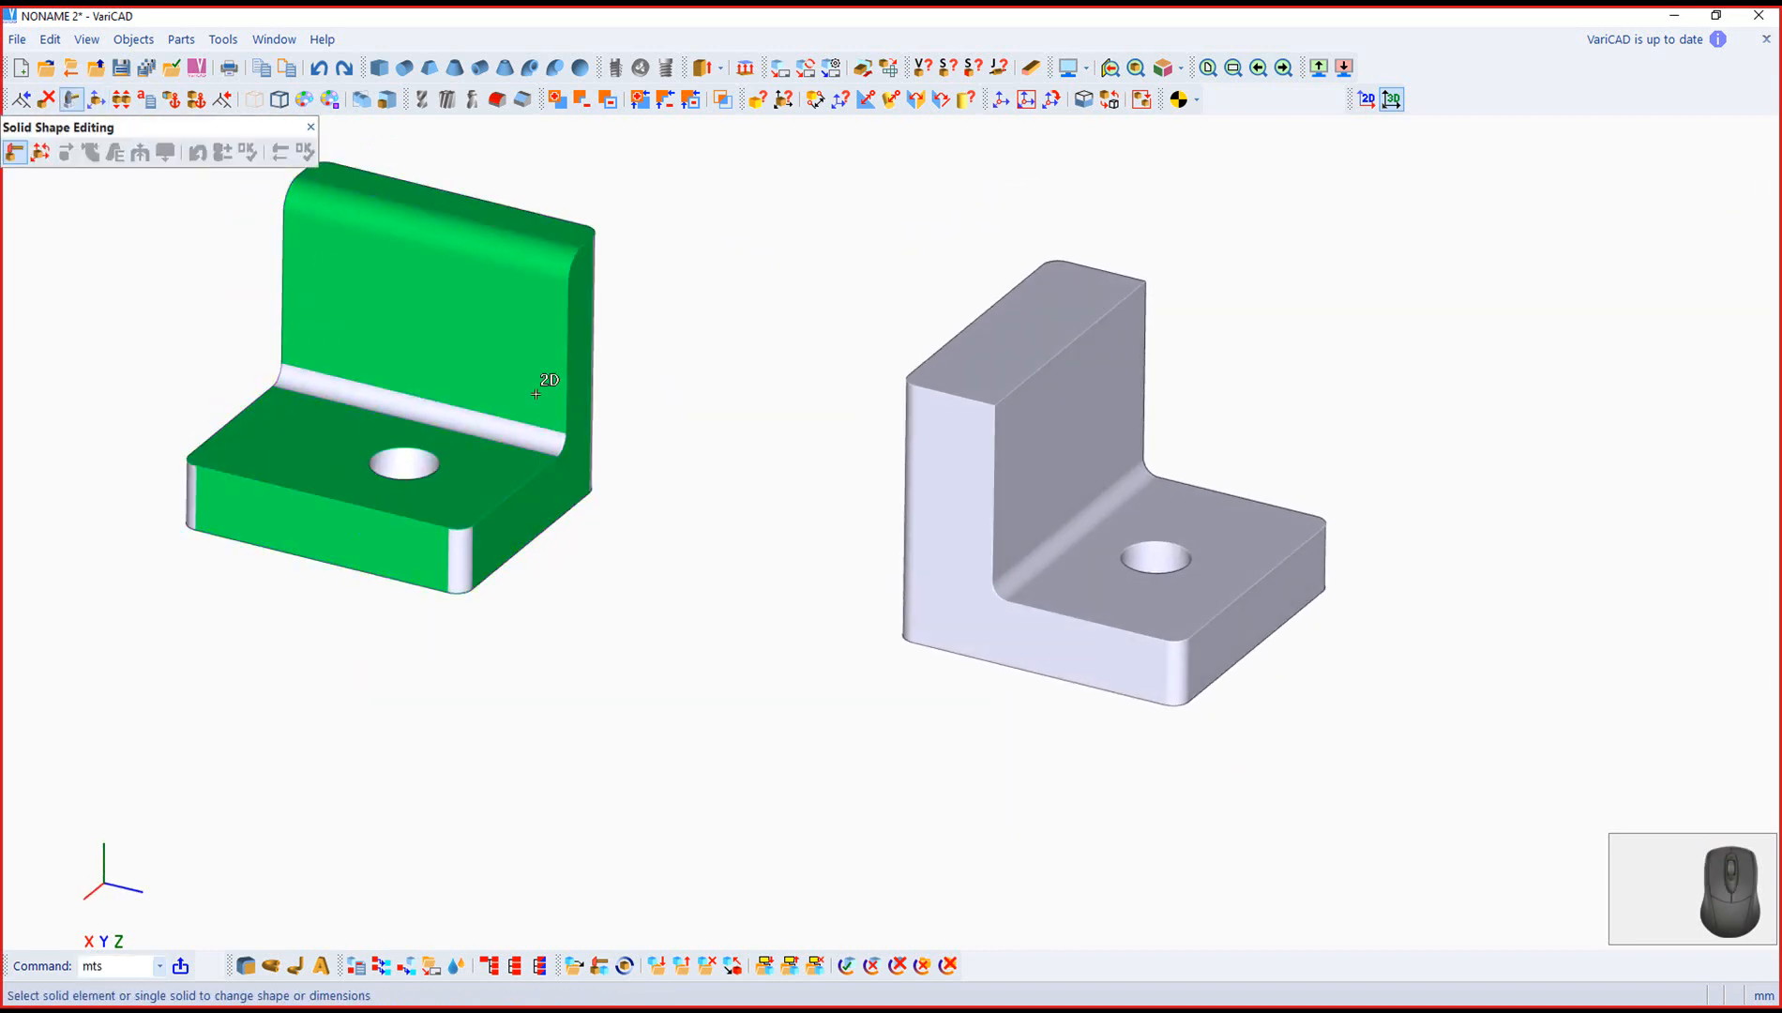
{"action": "left_click", "coordinate": [1032, 560]}
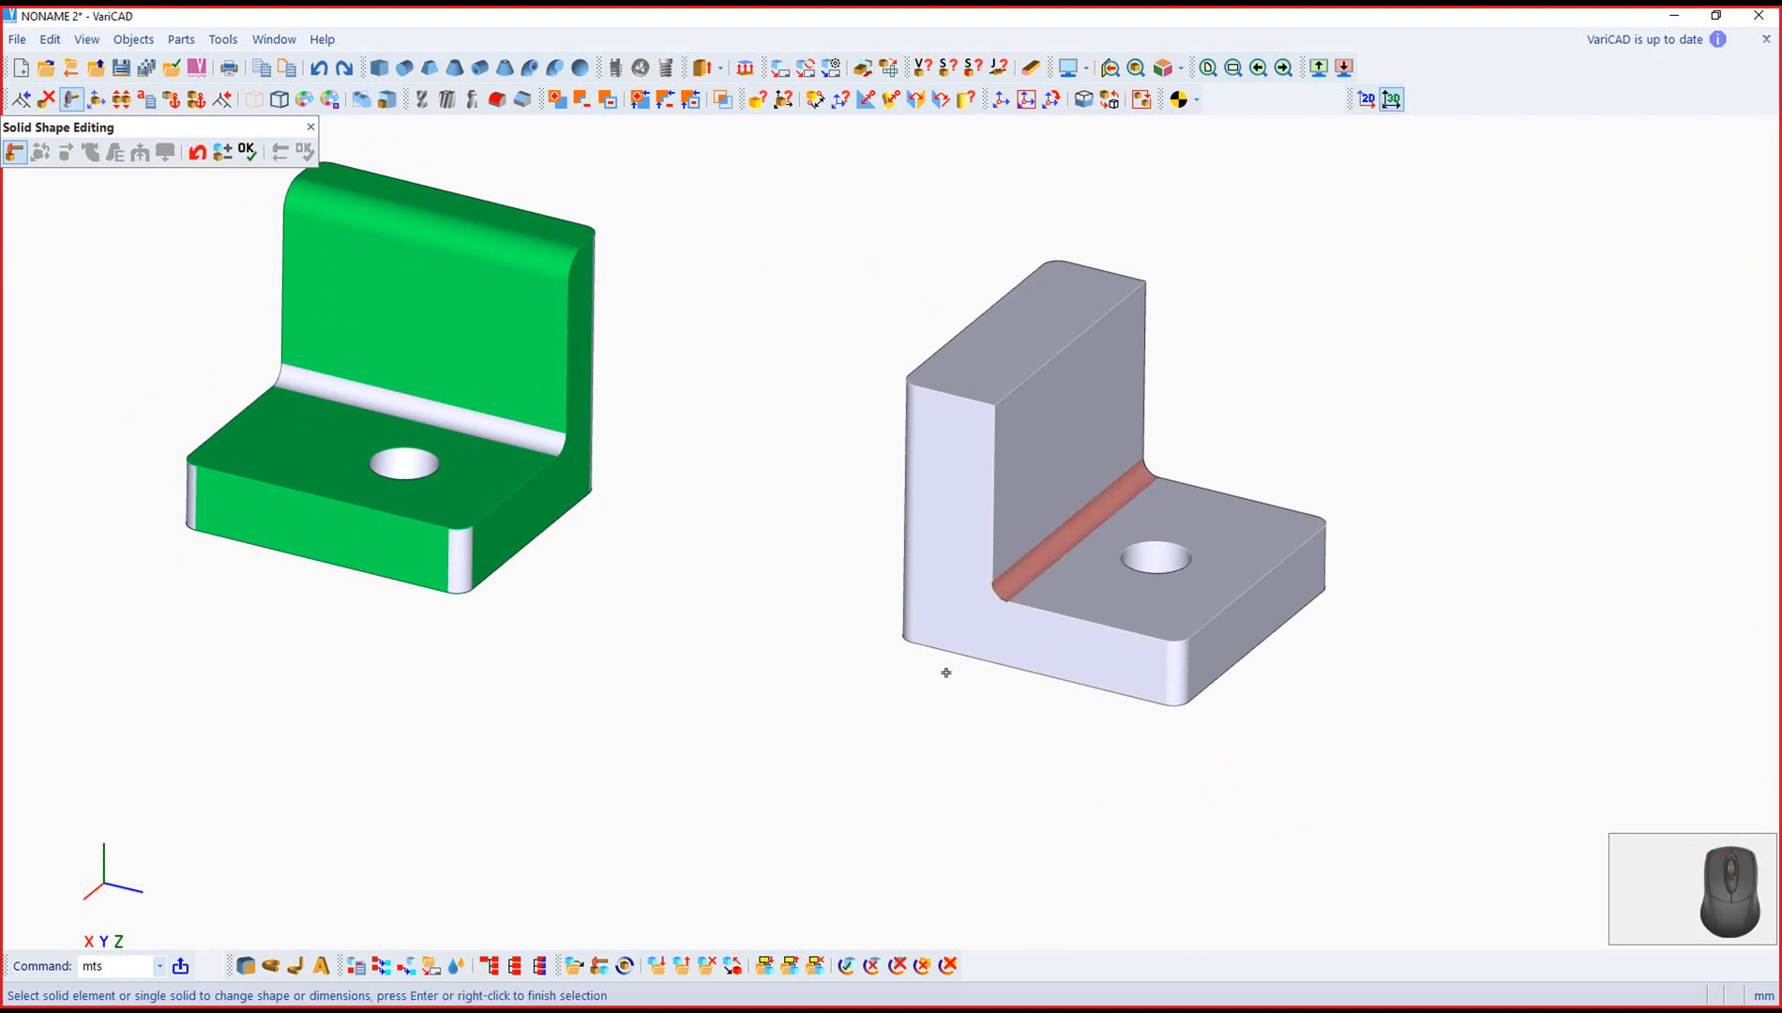
{"action": "right_click", "coordinate": [979, 623]}
{"action": "type", "text": "20"}
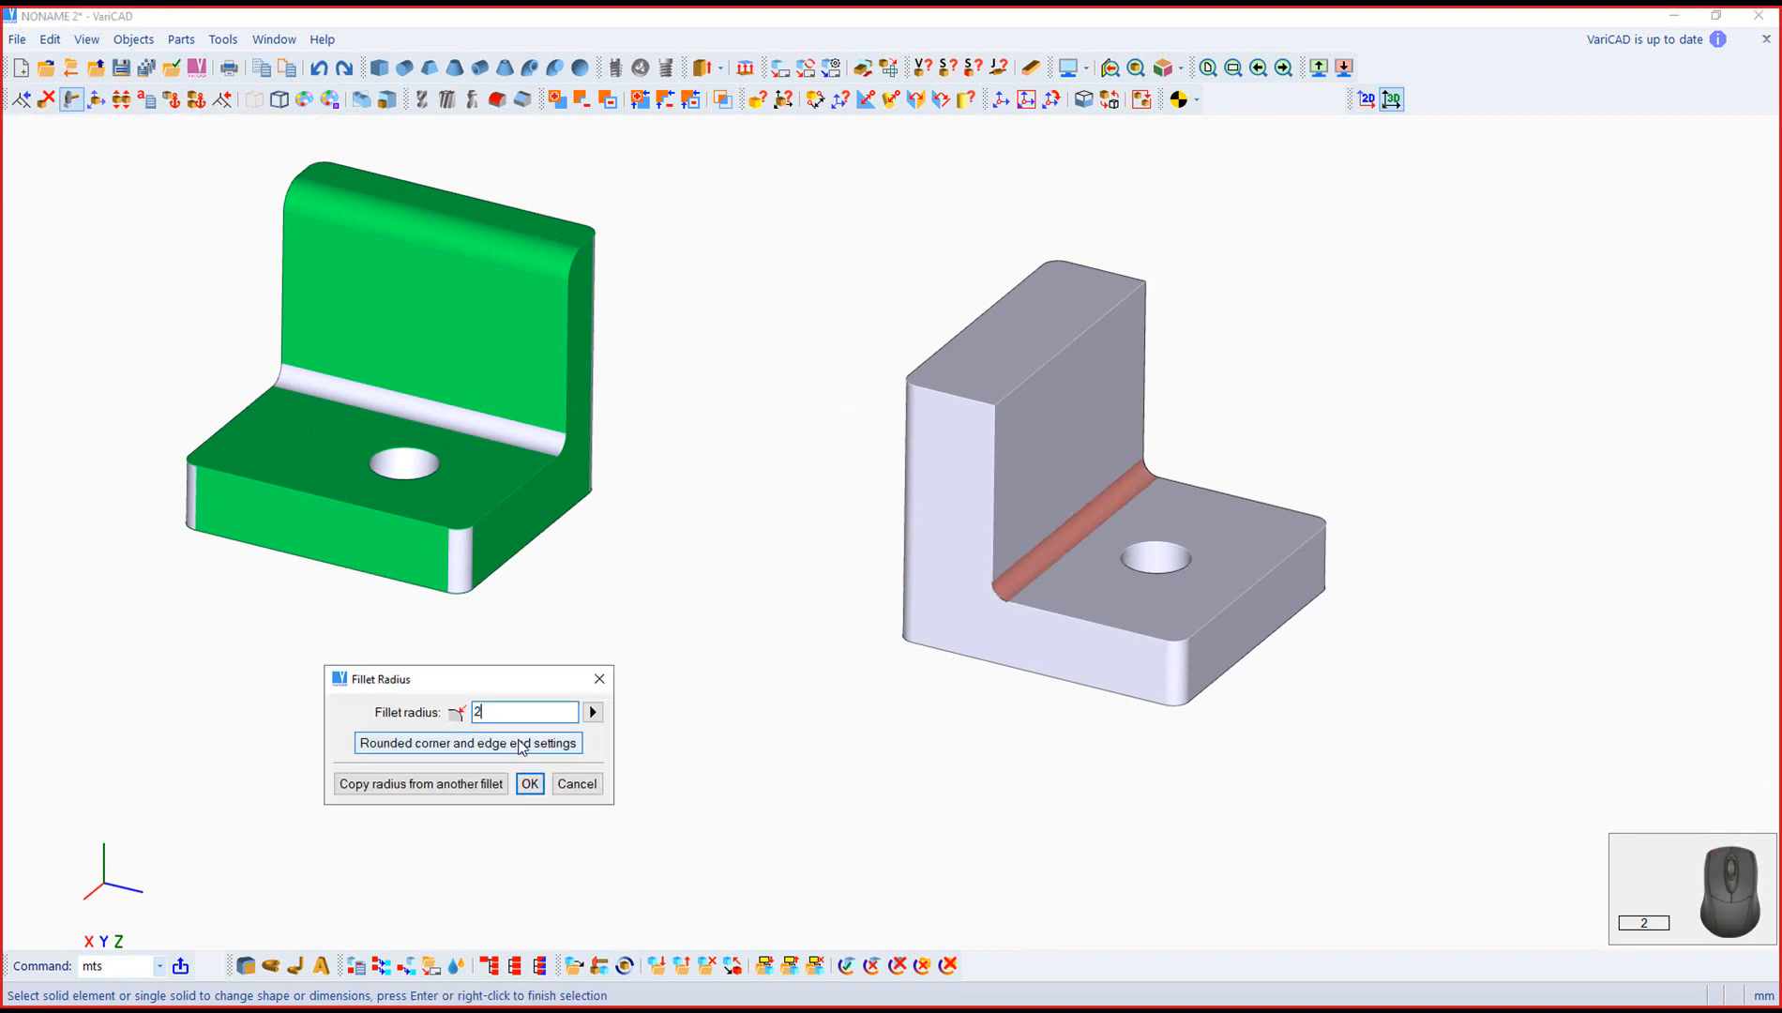
{"action": "key", "text": "BackSpace"}
{"action": "type", "text": "15"}
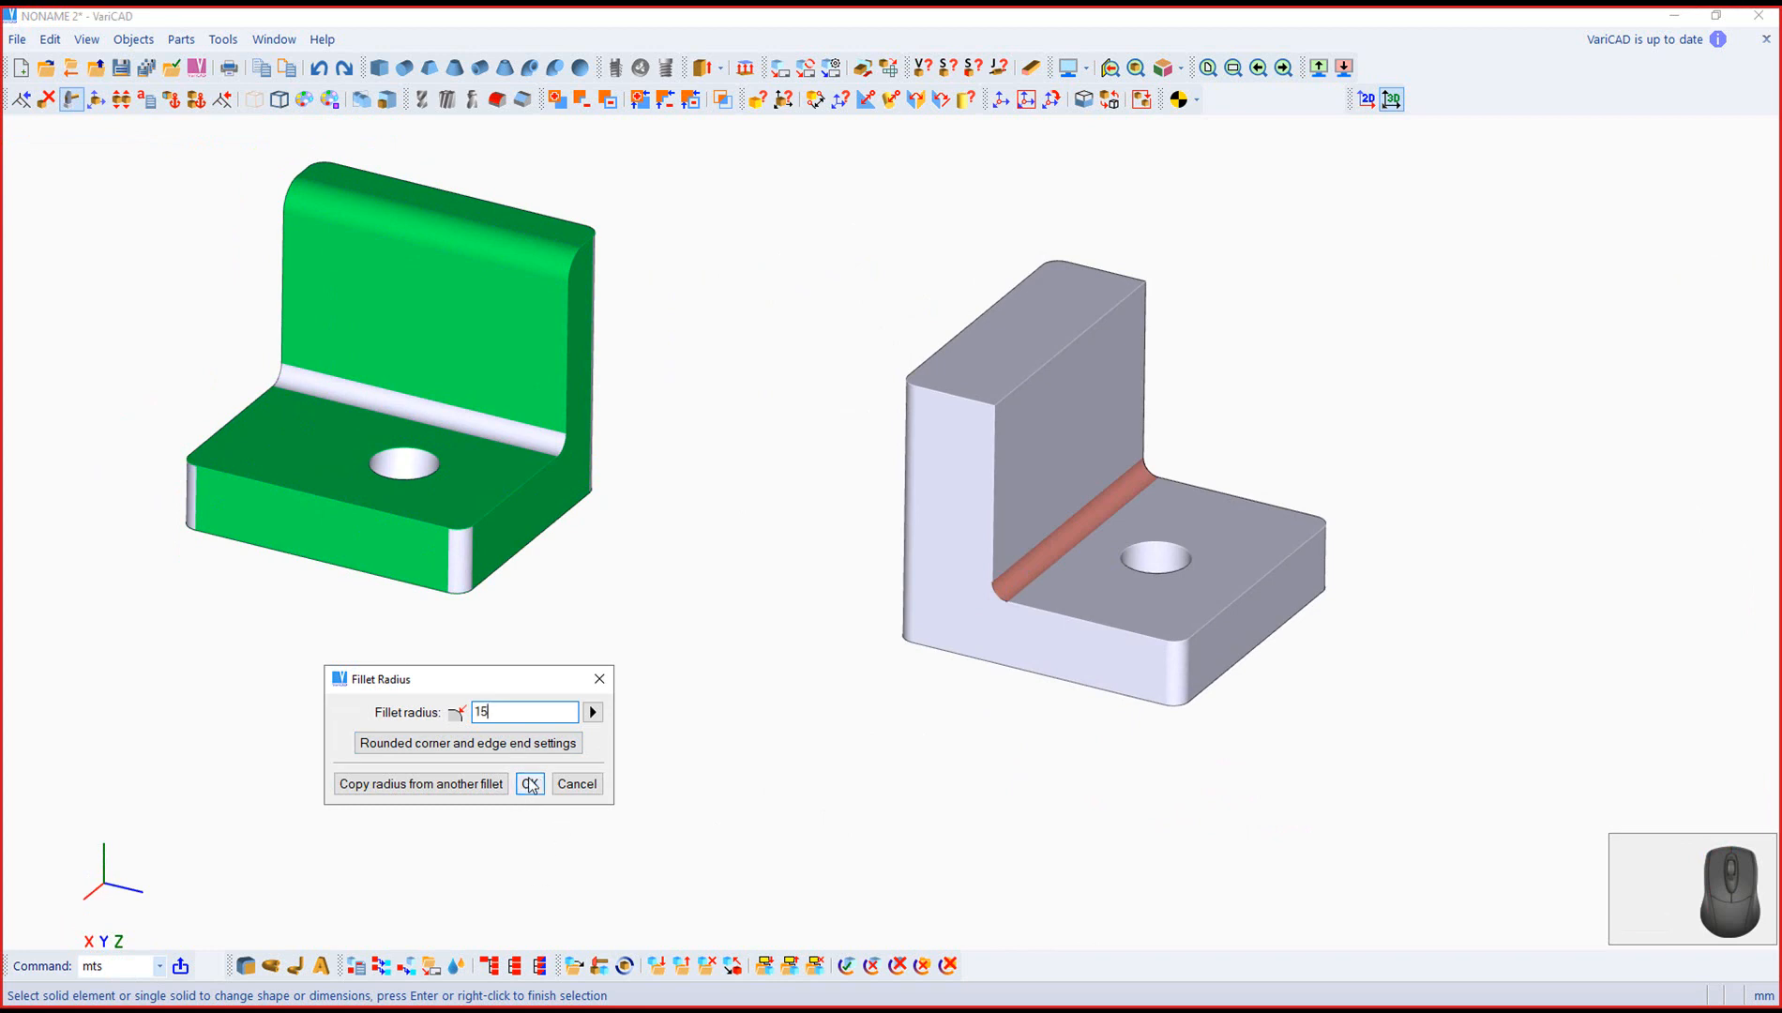
{"action": "left_click", "coordinate": [531, 783]}
{"action": "left_click", "coordinate": [306, 152]}
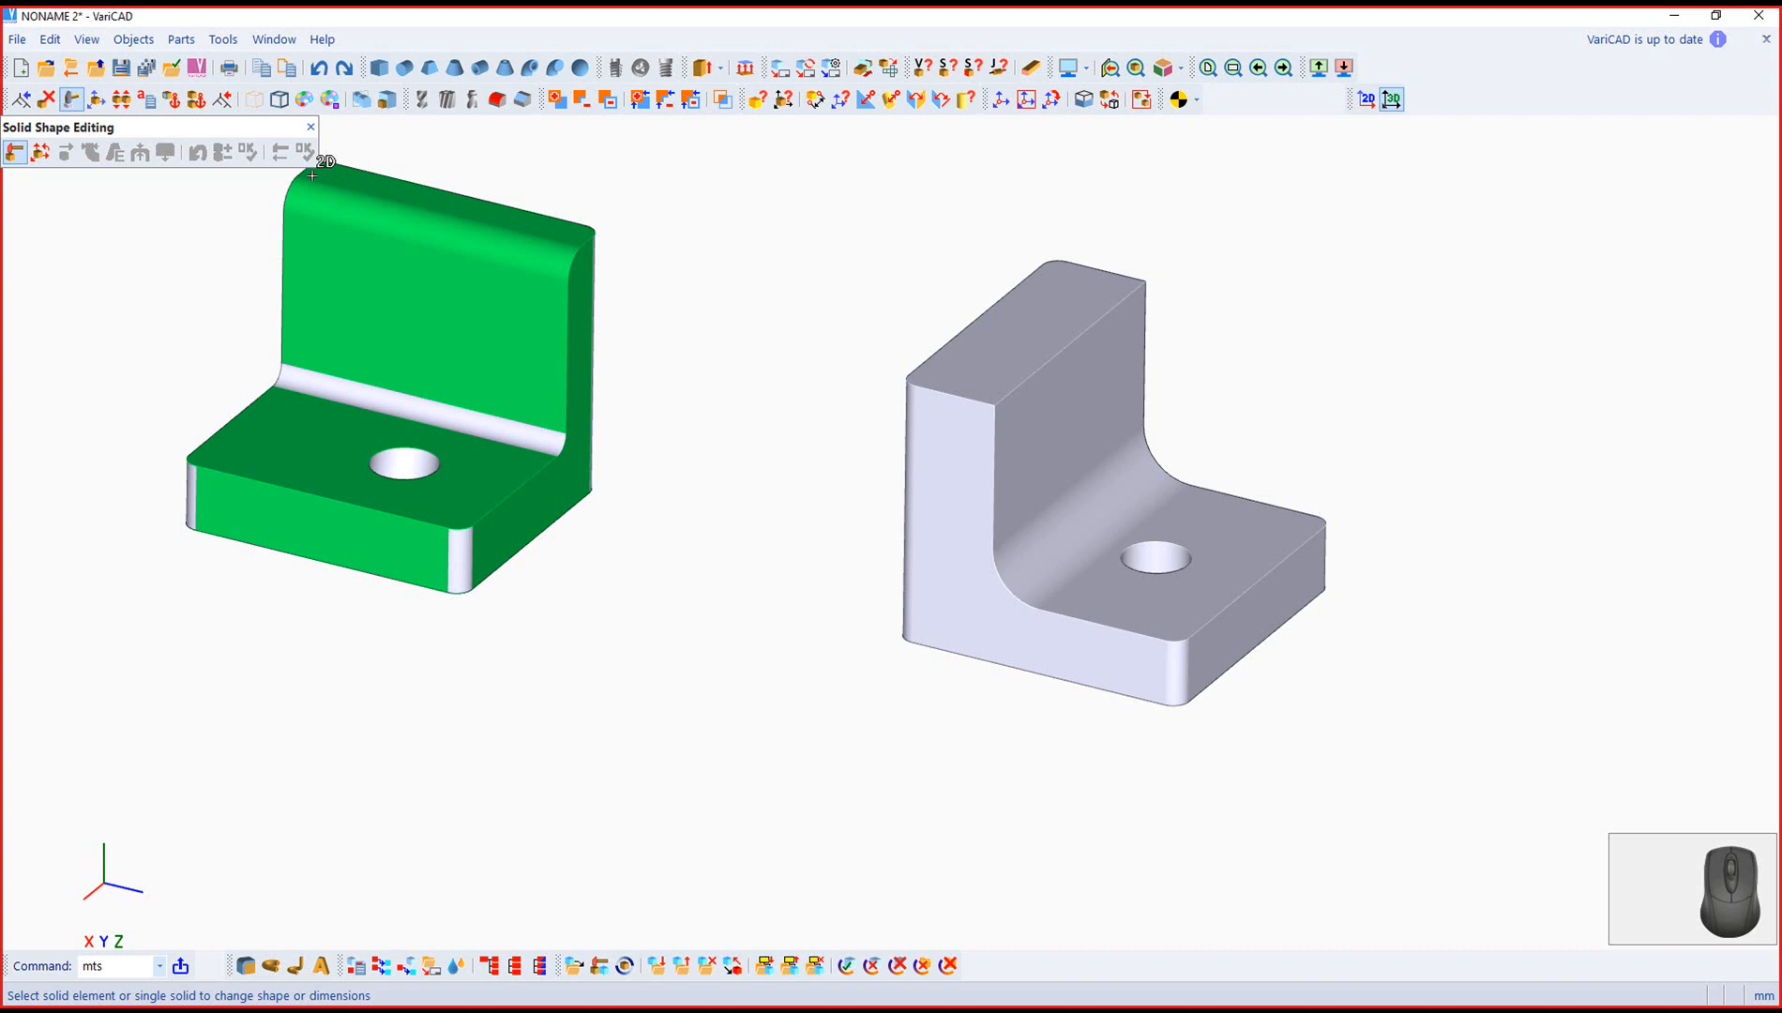
Step: End the solid shape editing command and select the whole green bracket
{"action": "middle_click_drag", "start_coordinate": [753, 623], "coordinate": [926, 702]}
{"action": "left_click", "coordinate": [310, 126]}
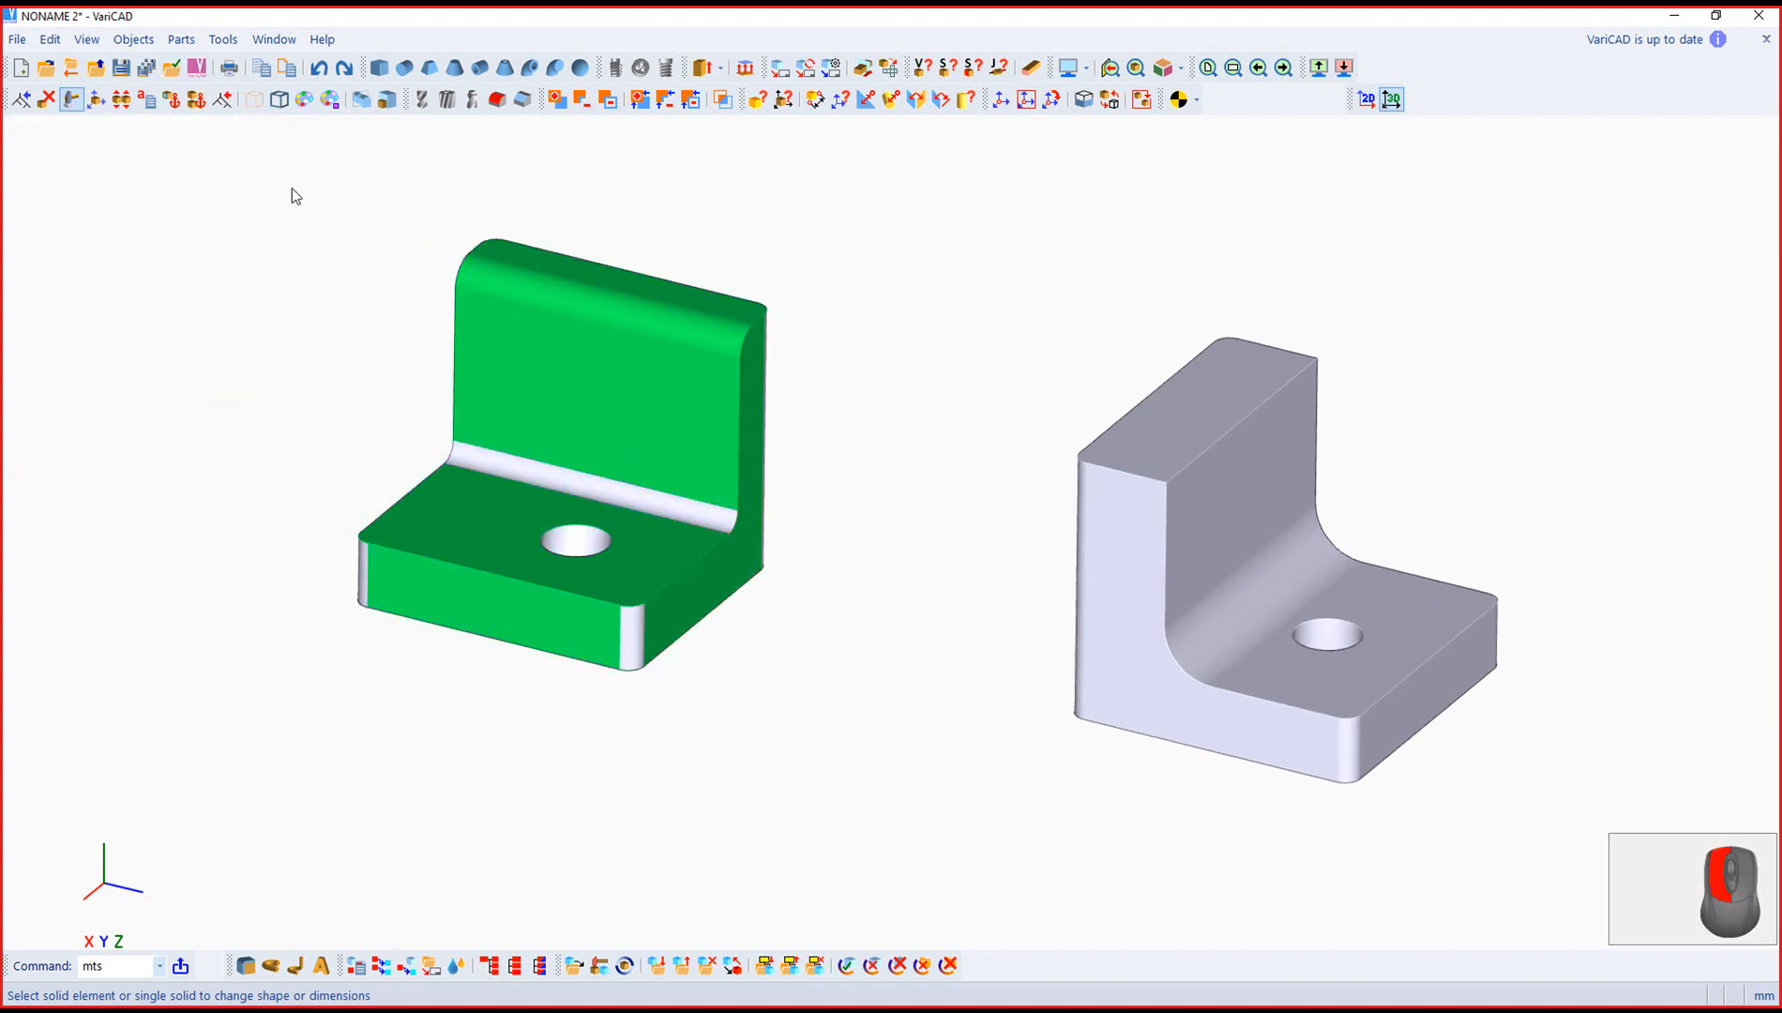
{"action": "left_click", "coordinate": [752, 713]}
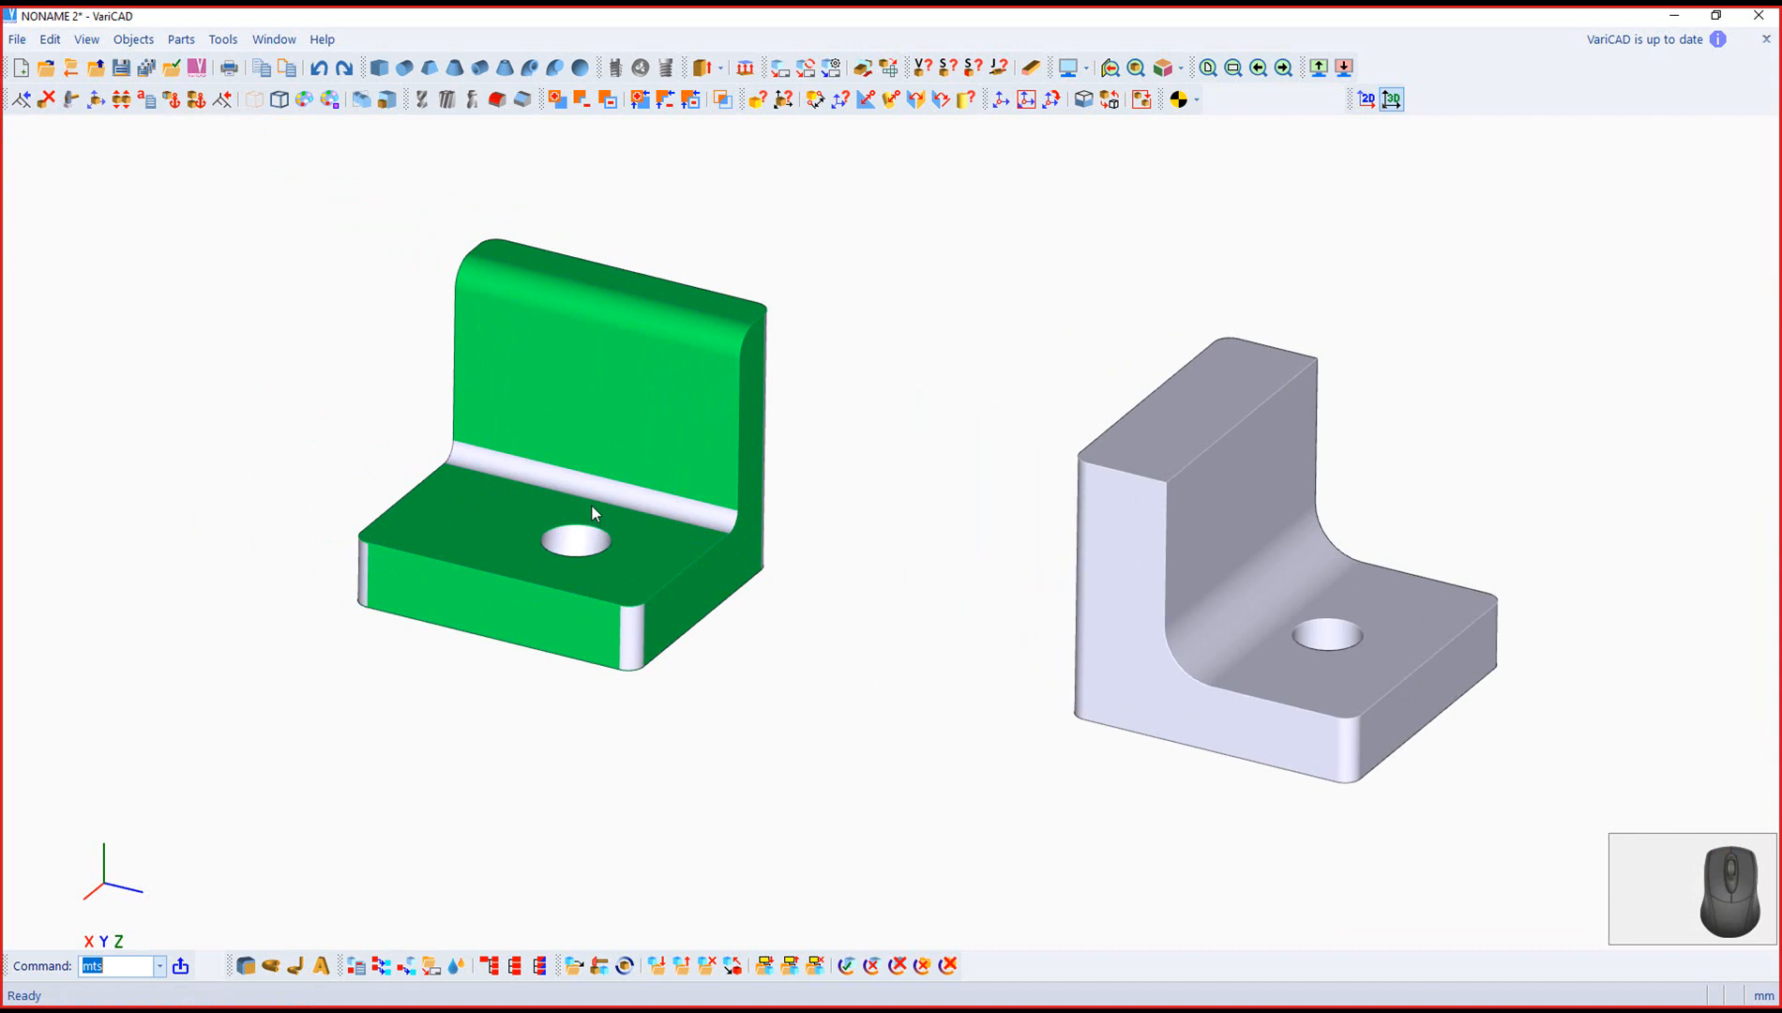
{"action": "left_click", "coordinate": [591, 506]}
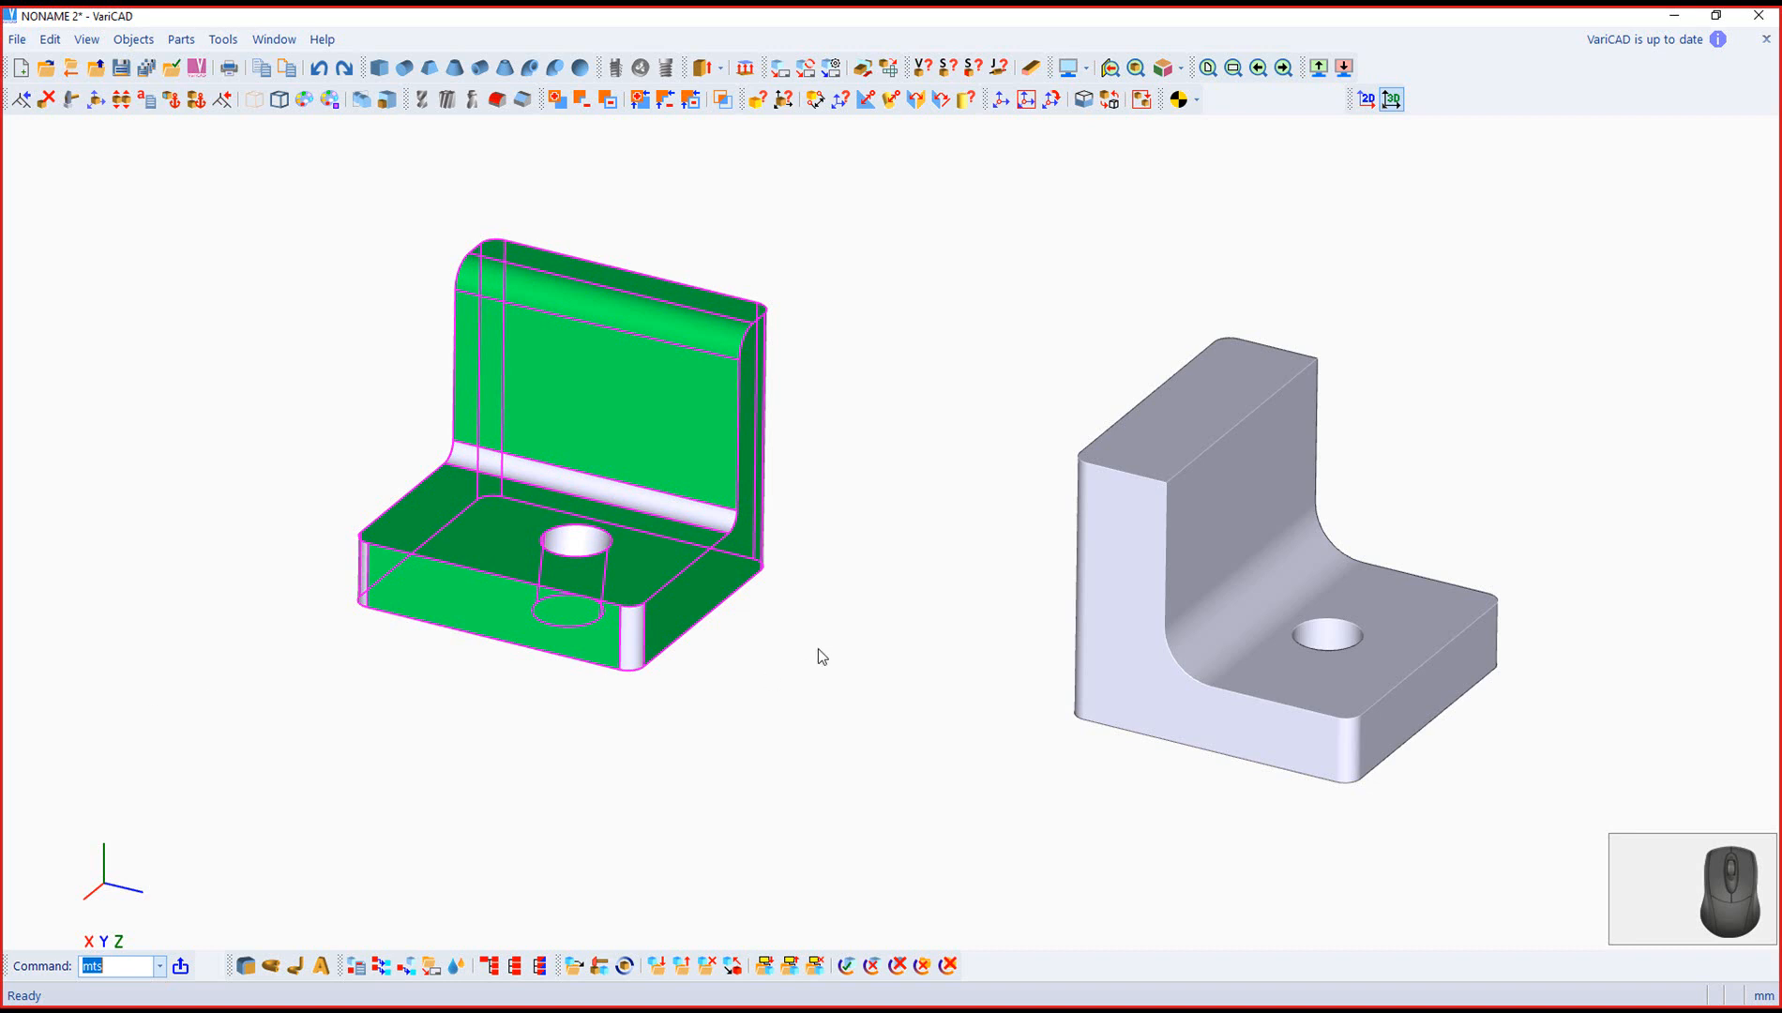
{"action": "scroll", "coordinate": [818, 647], "scroll_direction": "down", "scroll_amount": 2}
{"action": "mouse_move", "coordinate": [820, 645]}
{"action": "right_mouse_down"}
{"action": "mouse_move", "coordinate": [809, 585]}
{"action": "mouse_move", "coordinate": [466, 569]}
{"action": "mouse_move", "coordinate": [1026, 580]}
{"action": "mouse_move", "coordinate": [750, 613]}
{"action": "mouse_move", "coordinate": [767, 627]}
{"action": "mouse_move", "coordinate": [791, 326]}
{"action": "mouse_move", "coordinate": [804, 643]}
{"action": "right_mouse_up"}
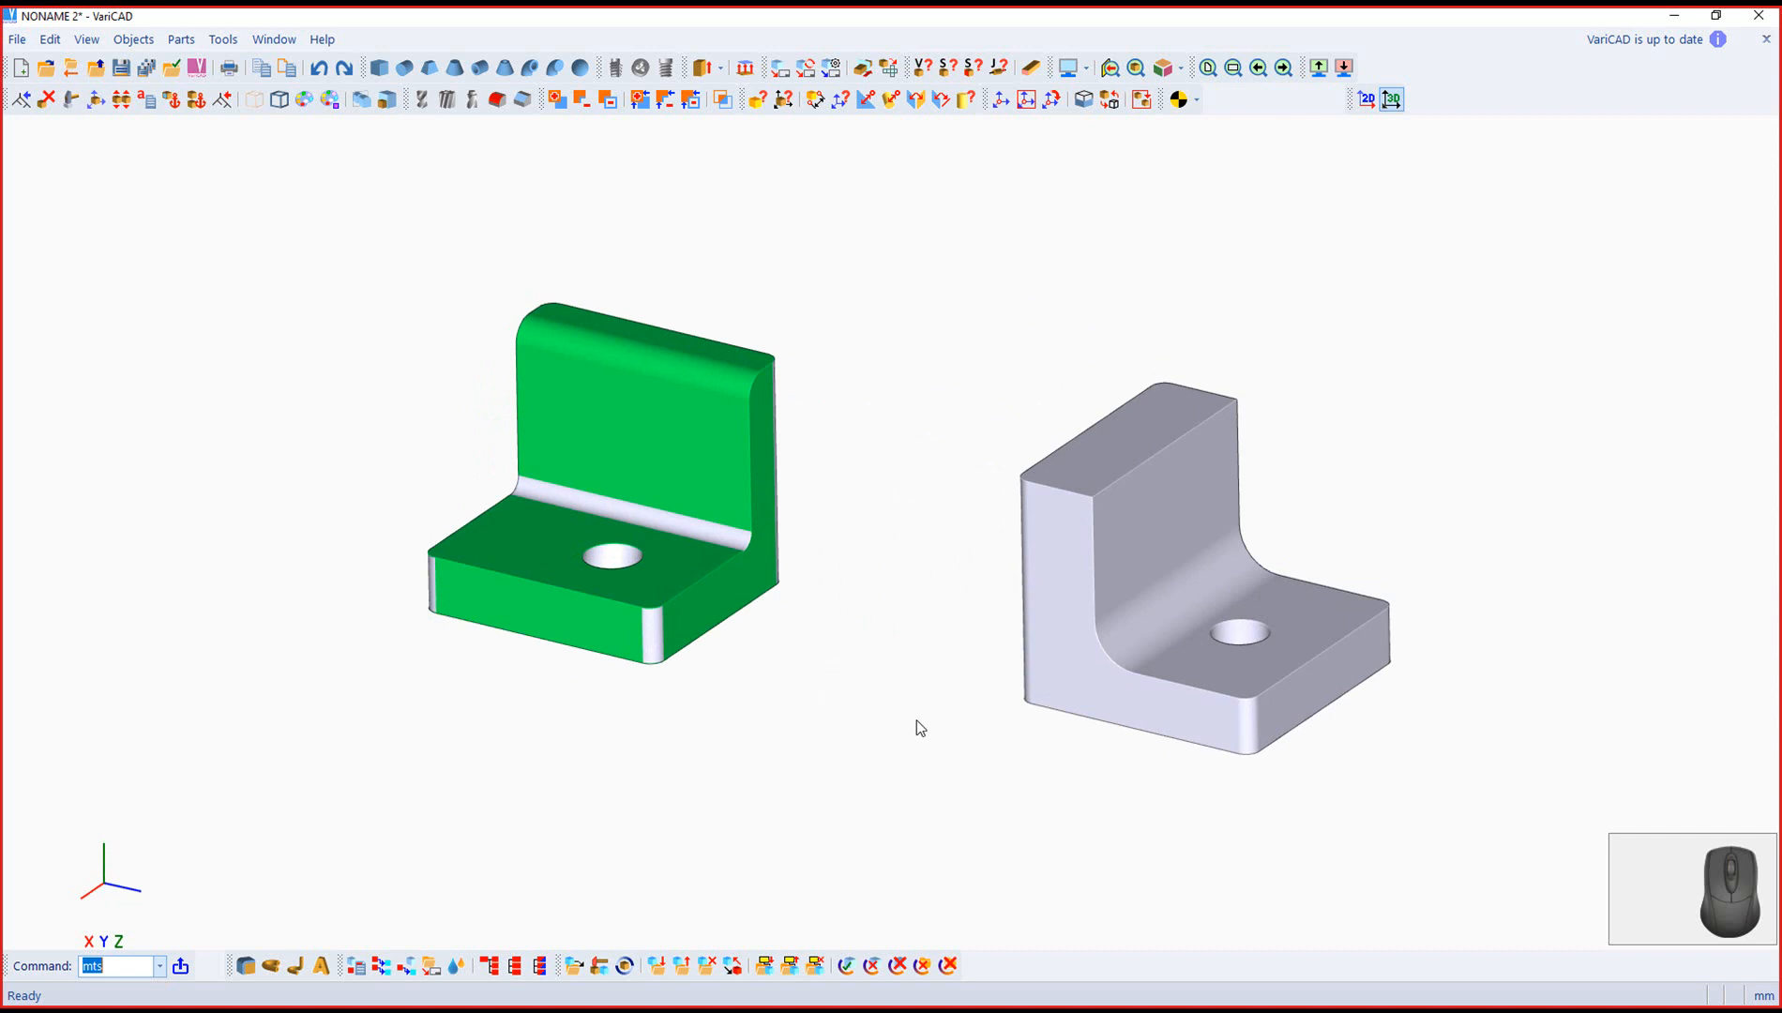
{"action": "scroll", "coordinate": [928, 721], "scroll_direction": "down", "scroll_amount": 1}
{"action": "middle_click_drag", "start_coordinate": [929, 719], "coordinate": [878, 682]}
{"action": "right_click_drag", "start_coordinate": [881, 688], "coordinate": [804, 839]}
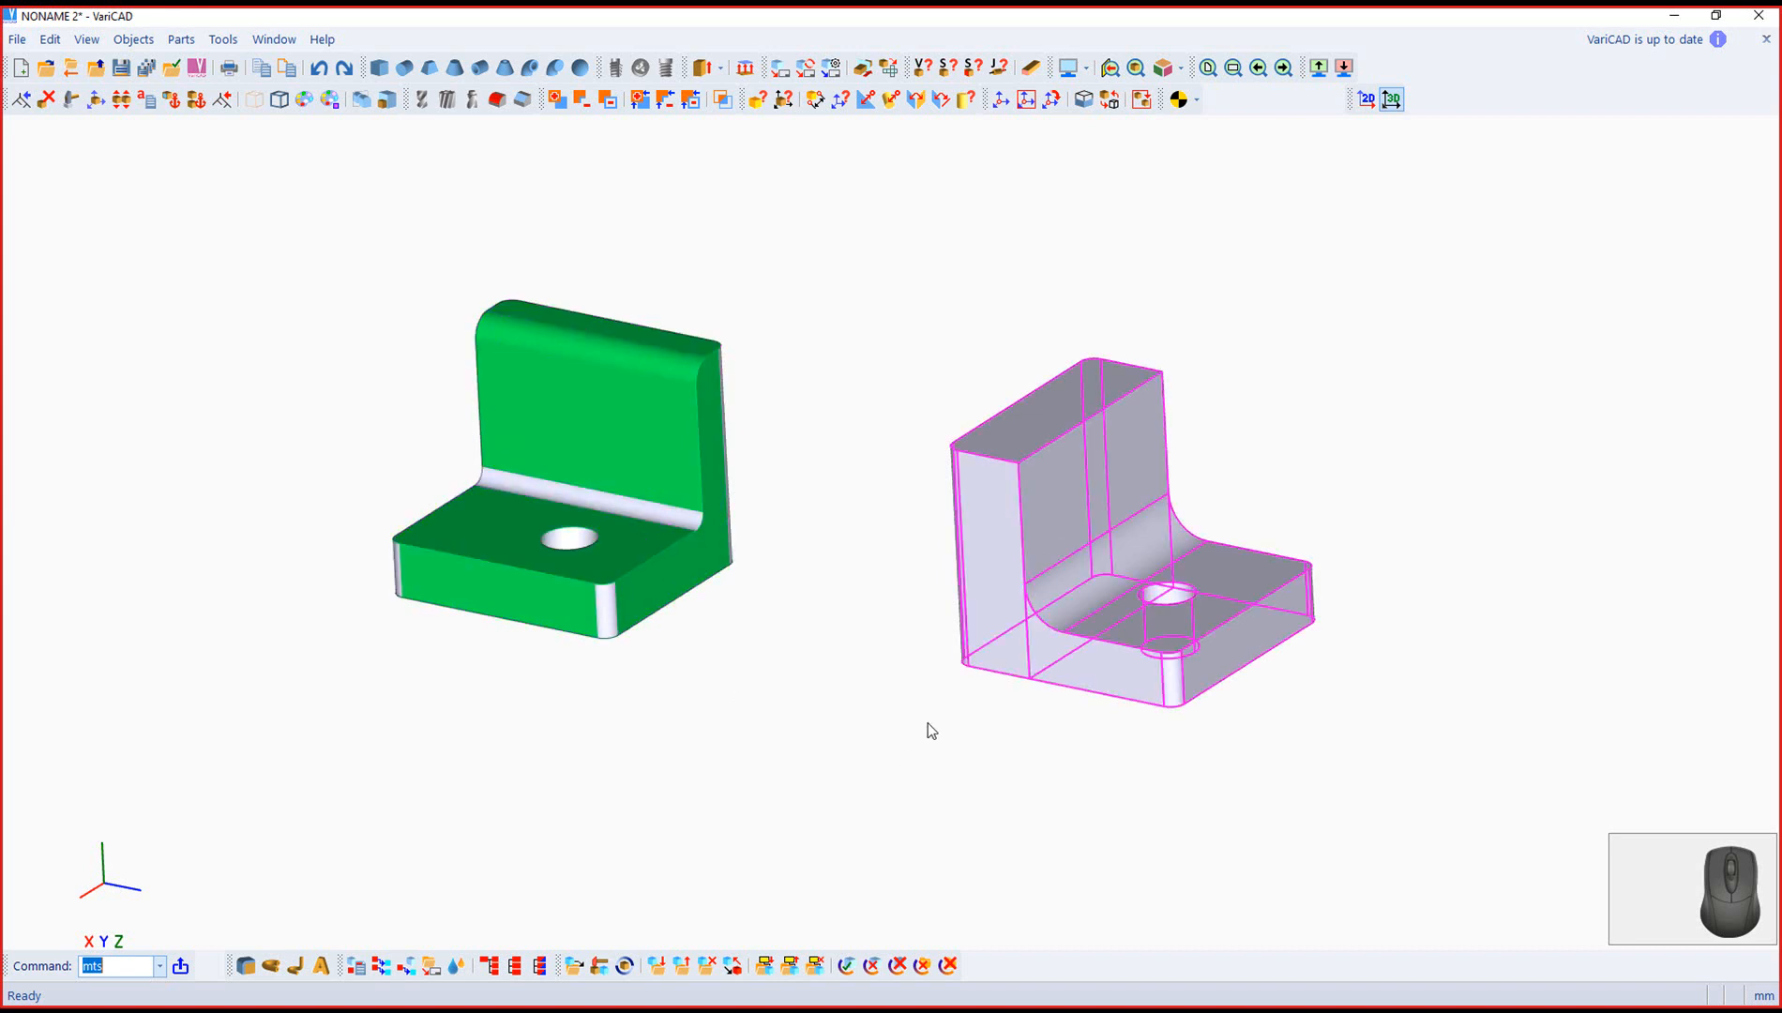
{"action": "scroll", "coordinate": [925, 722], "scroll_direction": "down", "scroll_amount": 2}
{"action": "right_click_drag", "start_coordinate": [890, 734], "coordinate": [775, 721]}
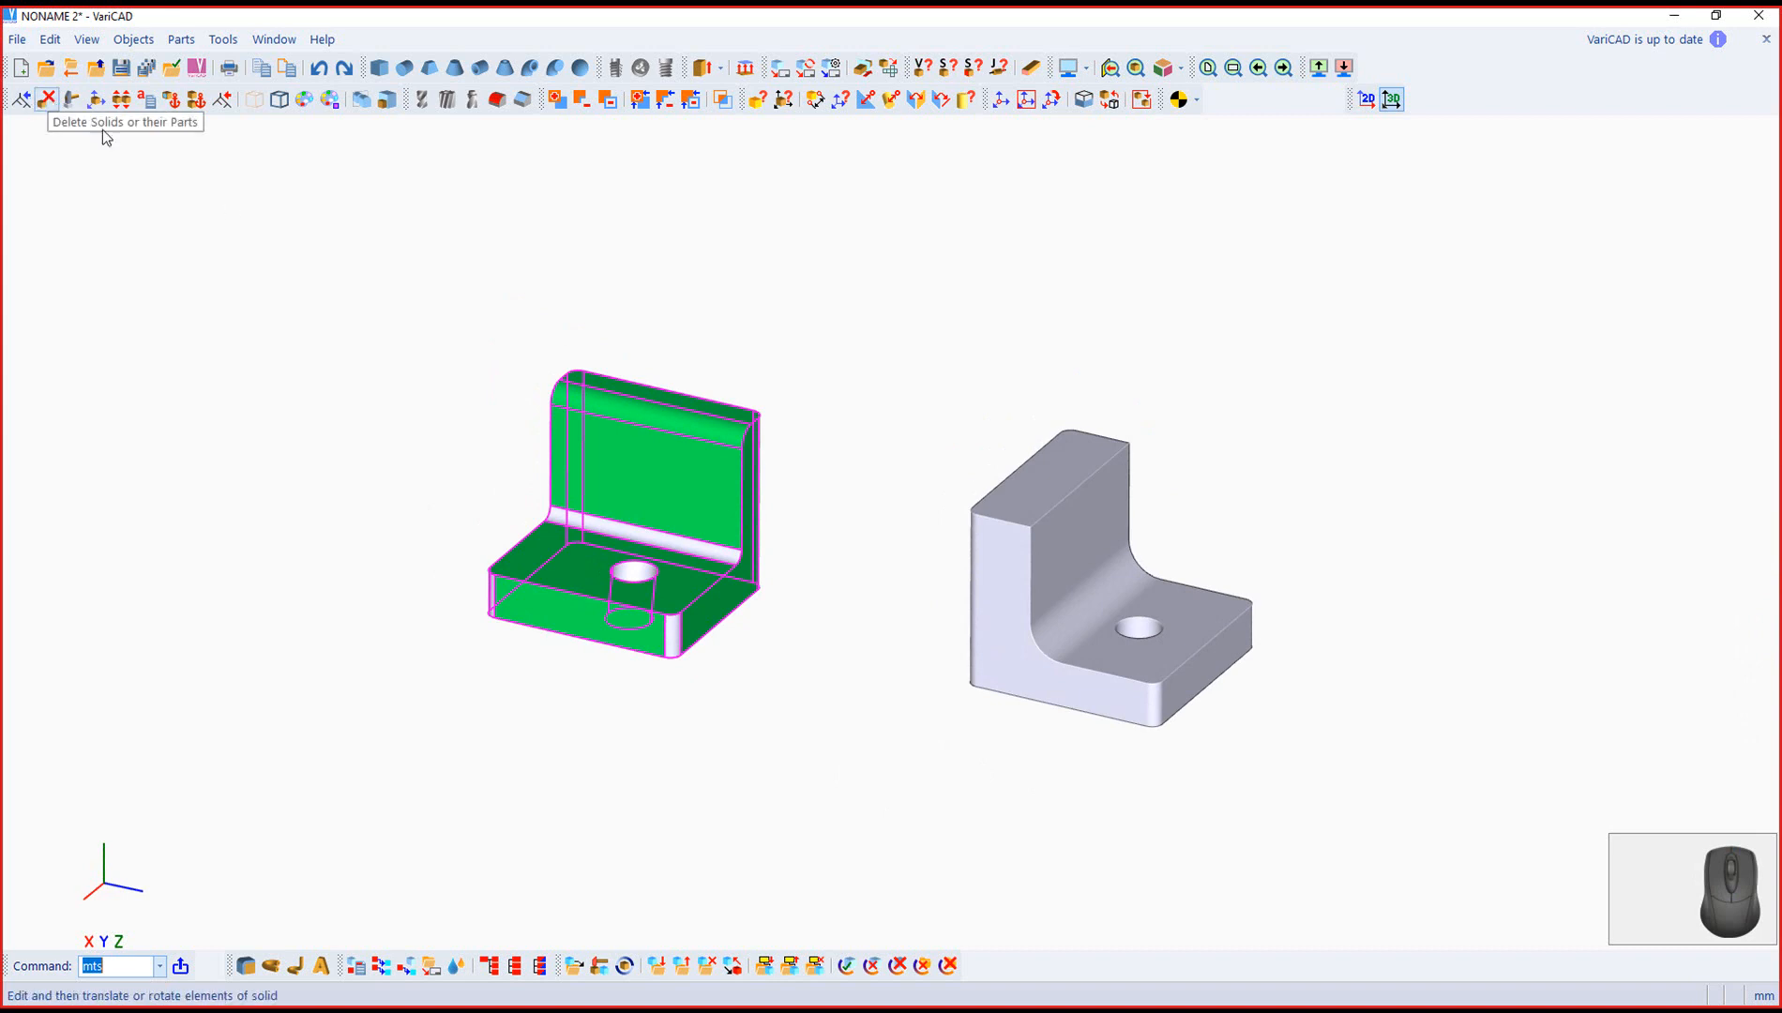
{"action": "right_click_drag", "start_coordinate": [854, 679], "coordinate": [746, 657]}
{"action": "scroll", "coordinate": [746, 657], "scroll_direction": "up", "scroll_amount": 2}
{"action": "scroll", "coordinate": [824, 609], "scroll_direction": "up", "scroll_amount": 1}
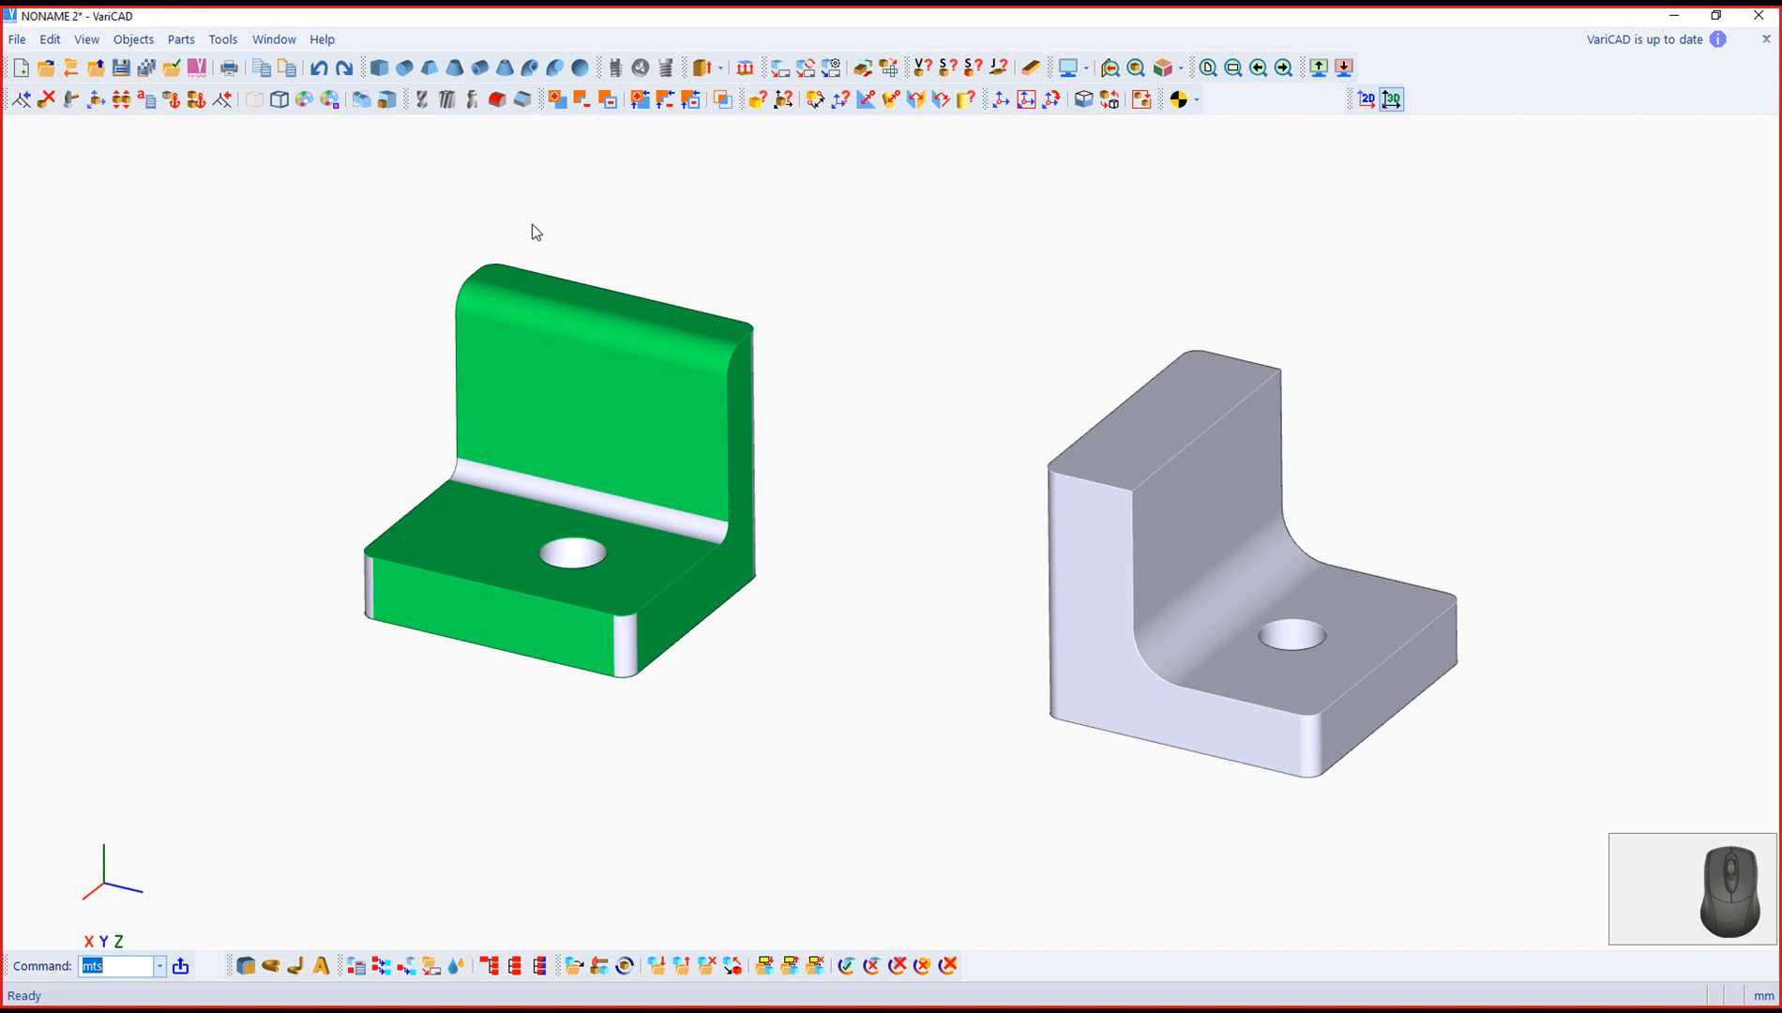
Step: Blank the green bracket so that only the grey bracket is displayed
{"action": "left_click", "coordinate": [252, 104]}
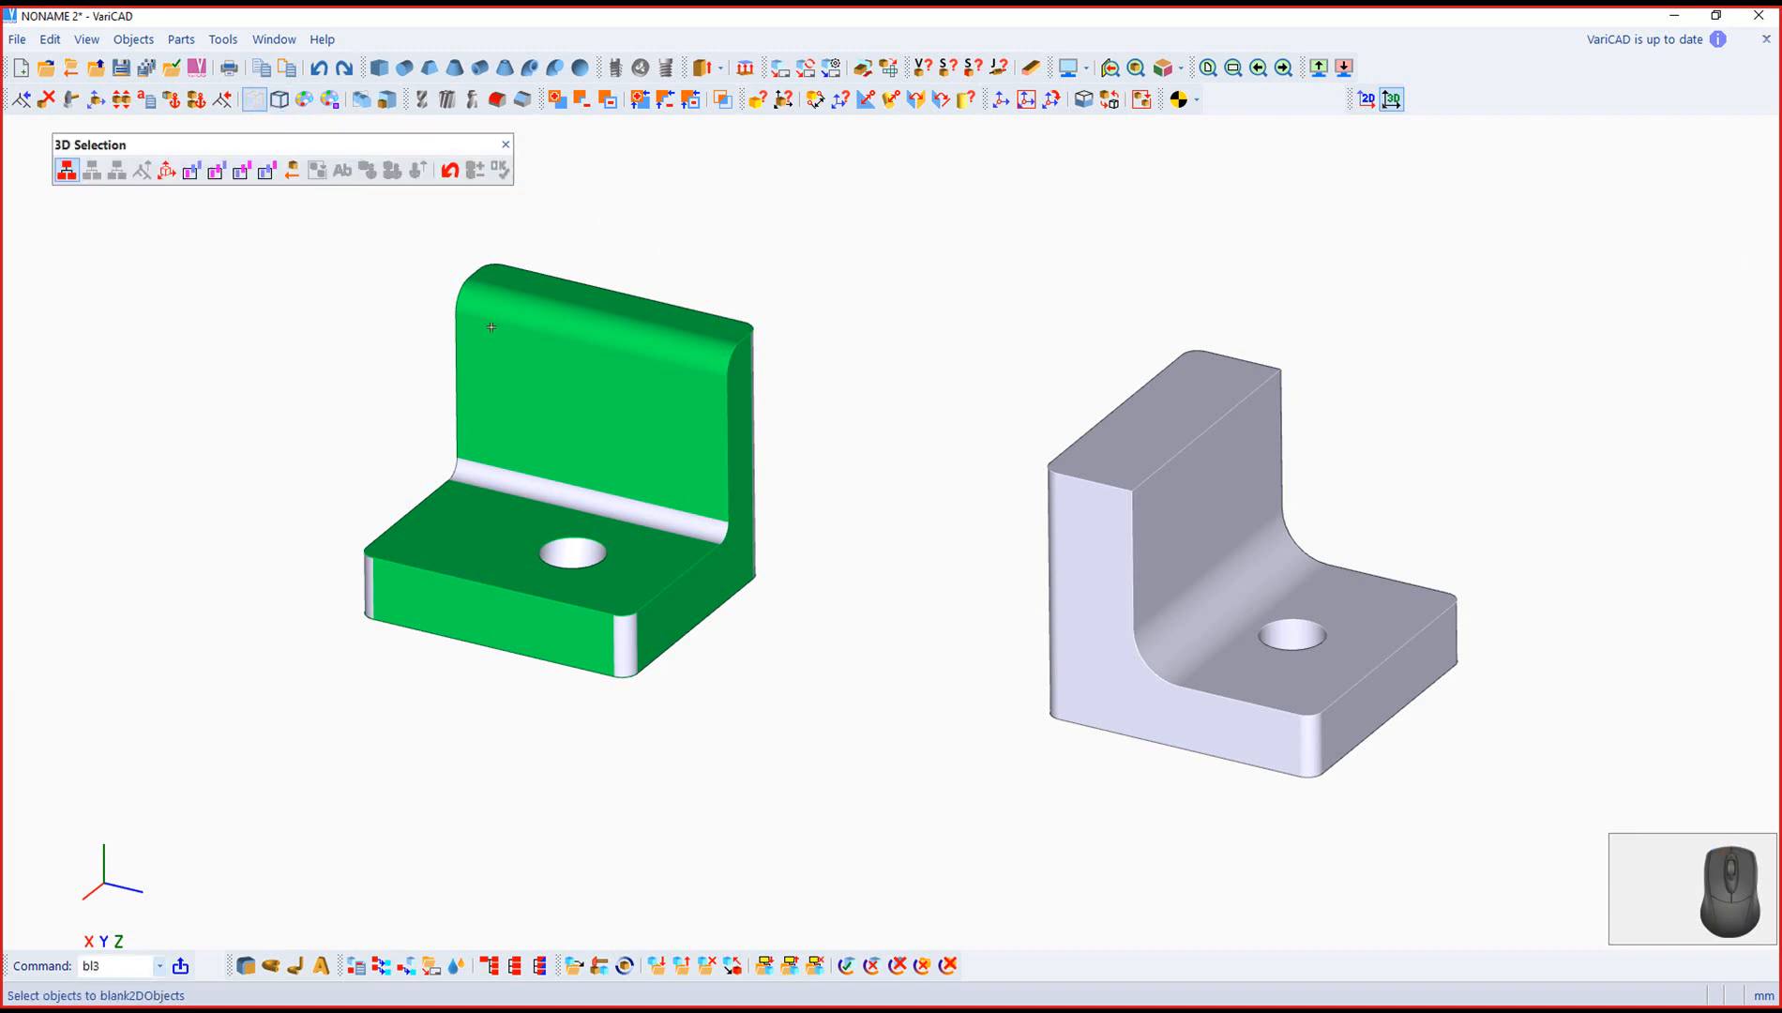
{"action": "left_click", "coordinate": [519, 371]}
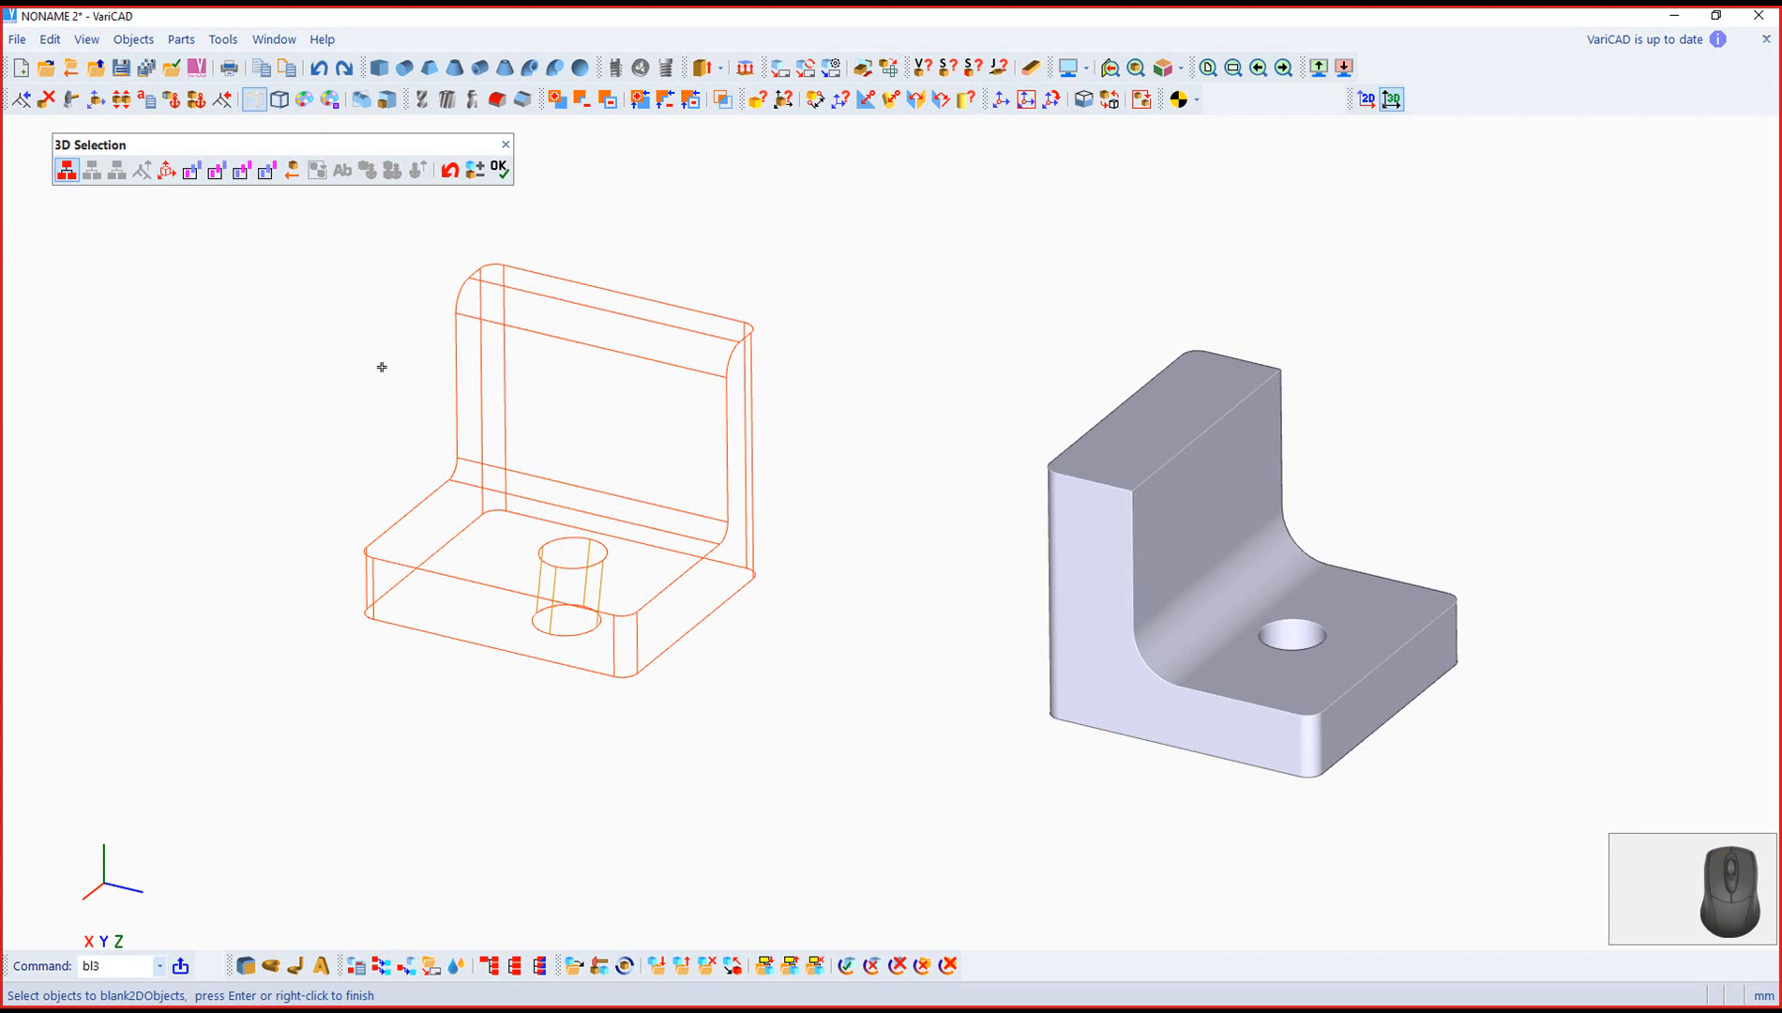
{"action": "left_click", "coordinate": [499, 169]}
{"action": "left_click", "coordinate": [505, 145]}
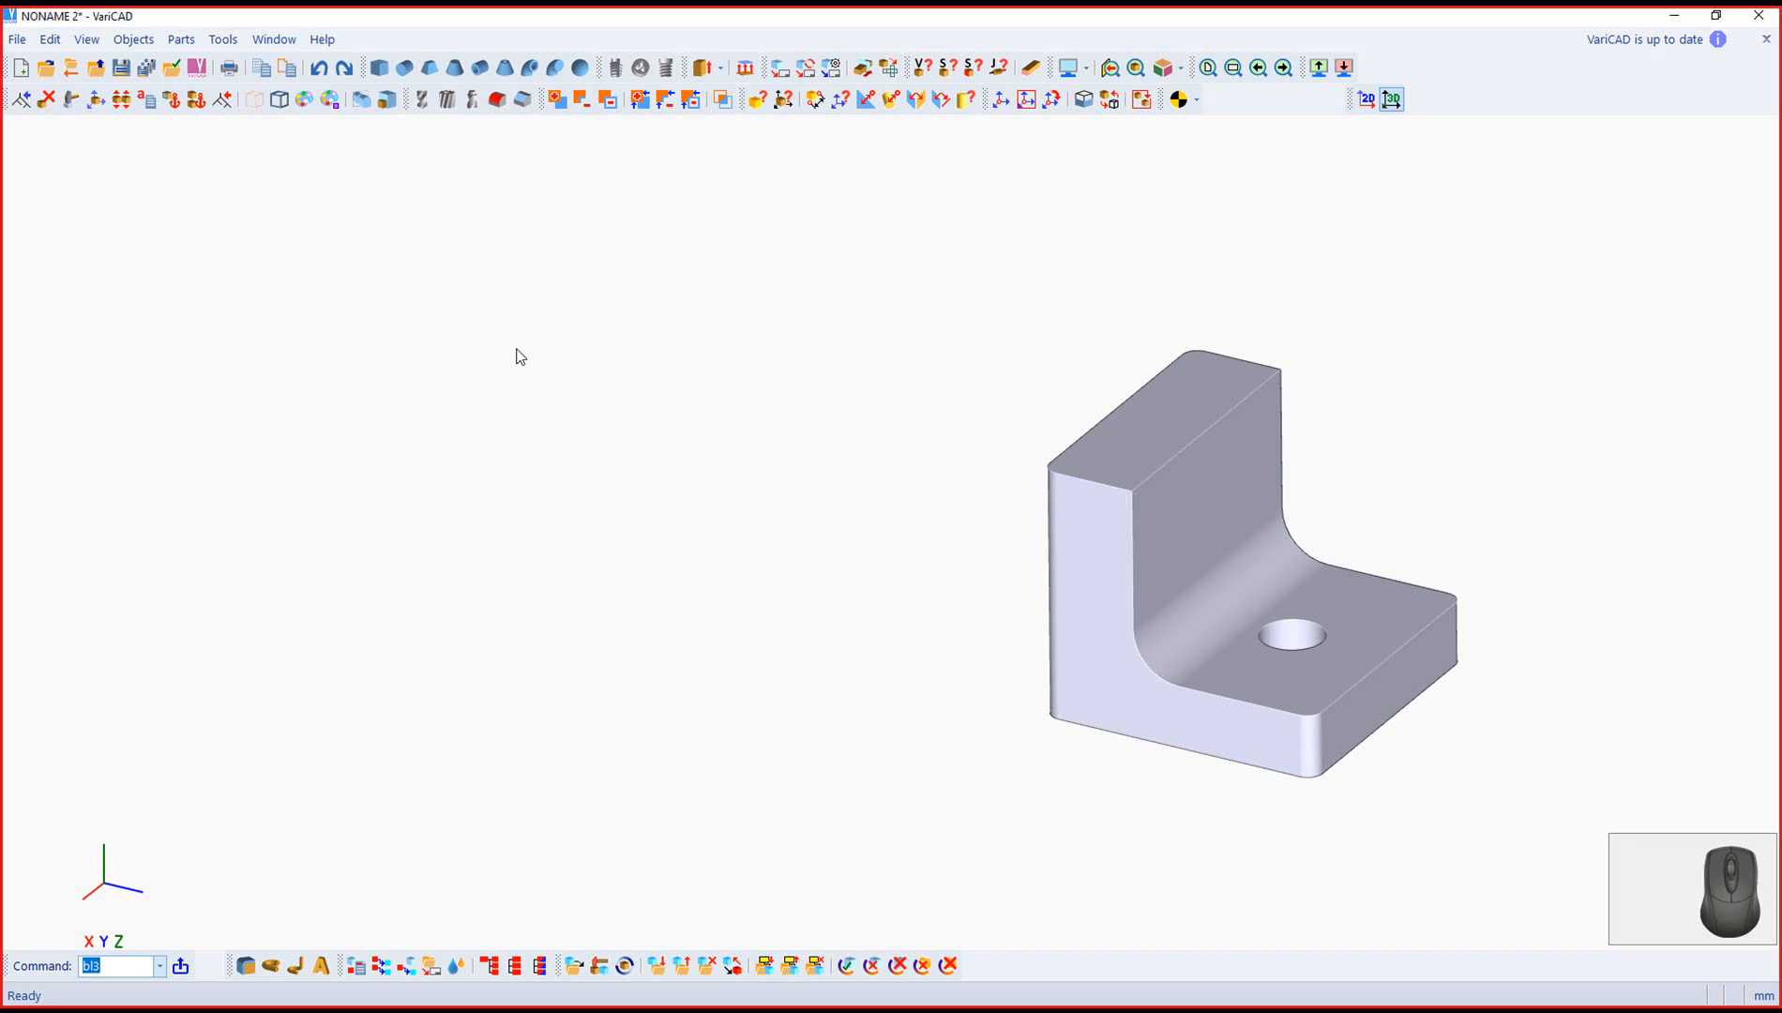
Step: Unblank all objects to bring the green bracket back
{"action": "left_click", "coordinate": [279, 99]}
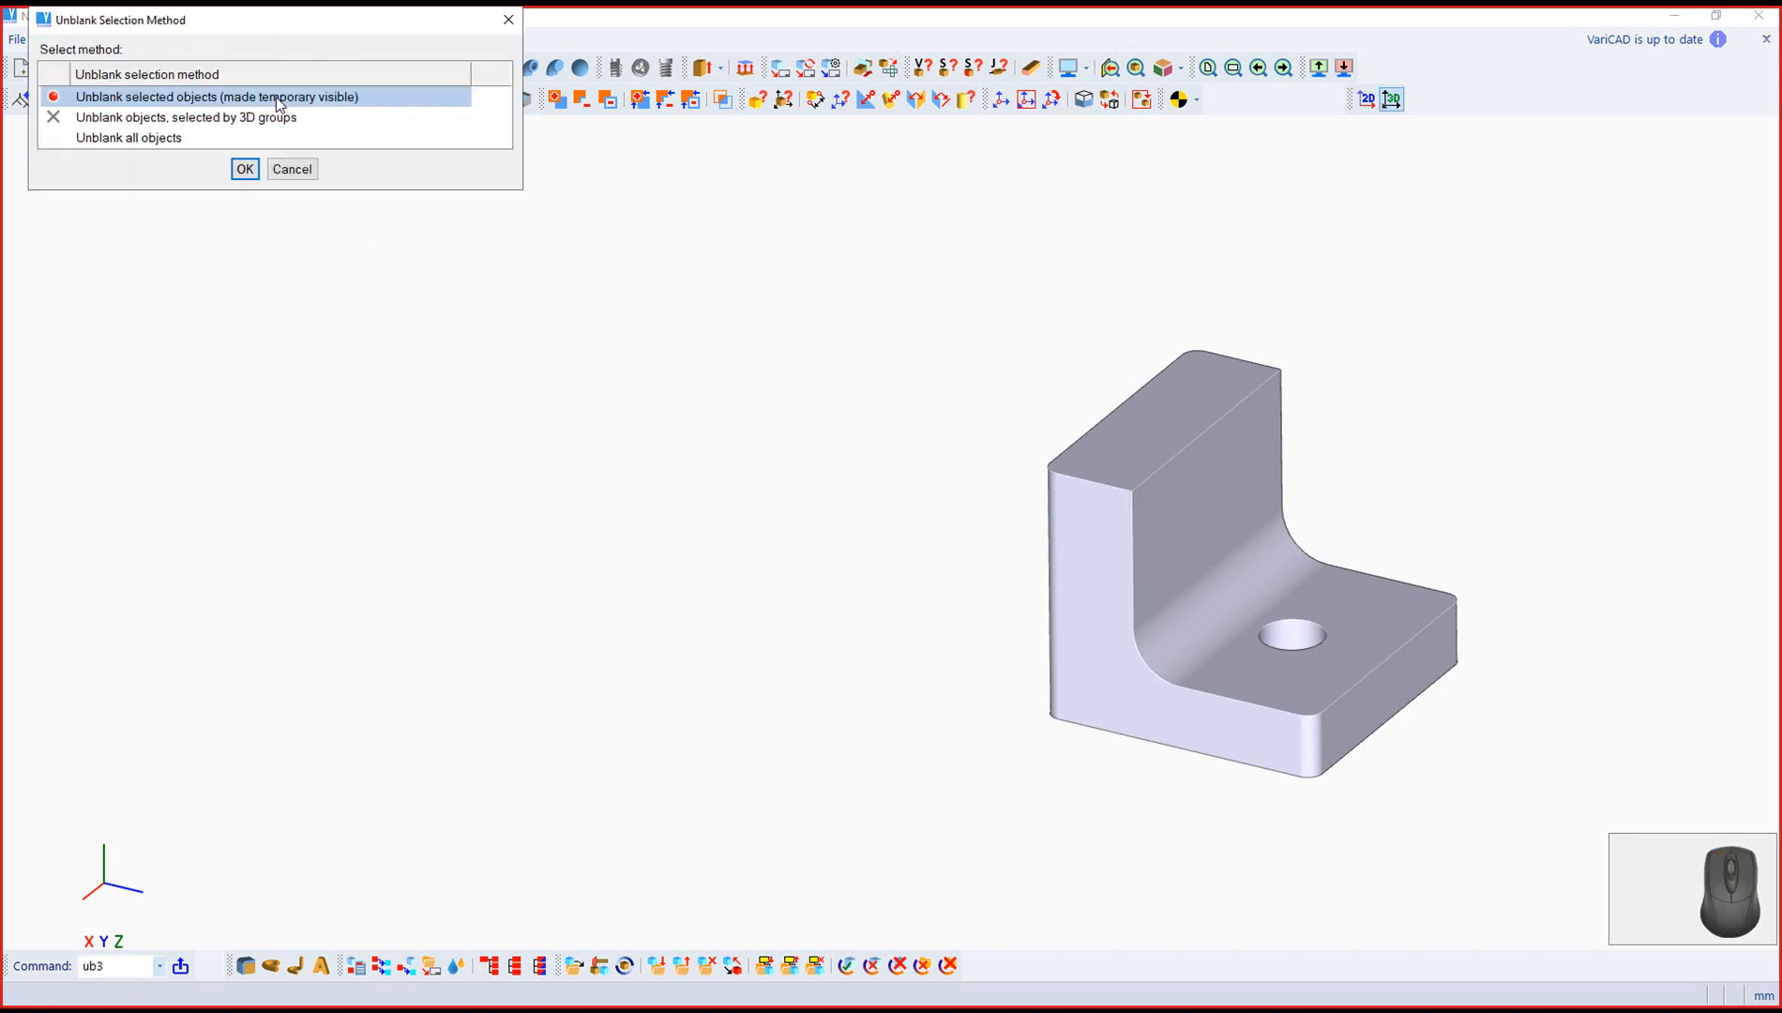
{"action": "left_click", "coordinate": [144, 141]}
{"action": "left_click", "coordinate": [136, 201]}
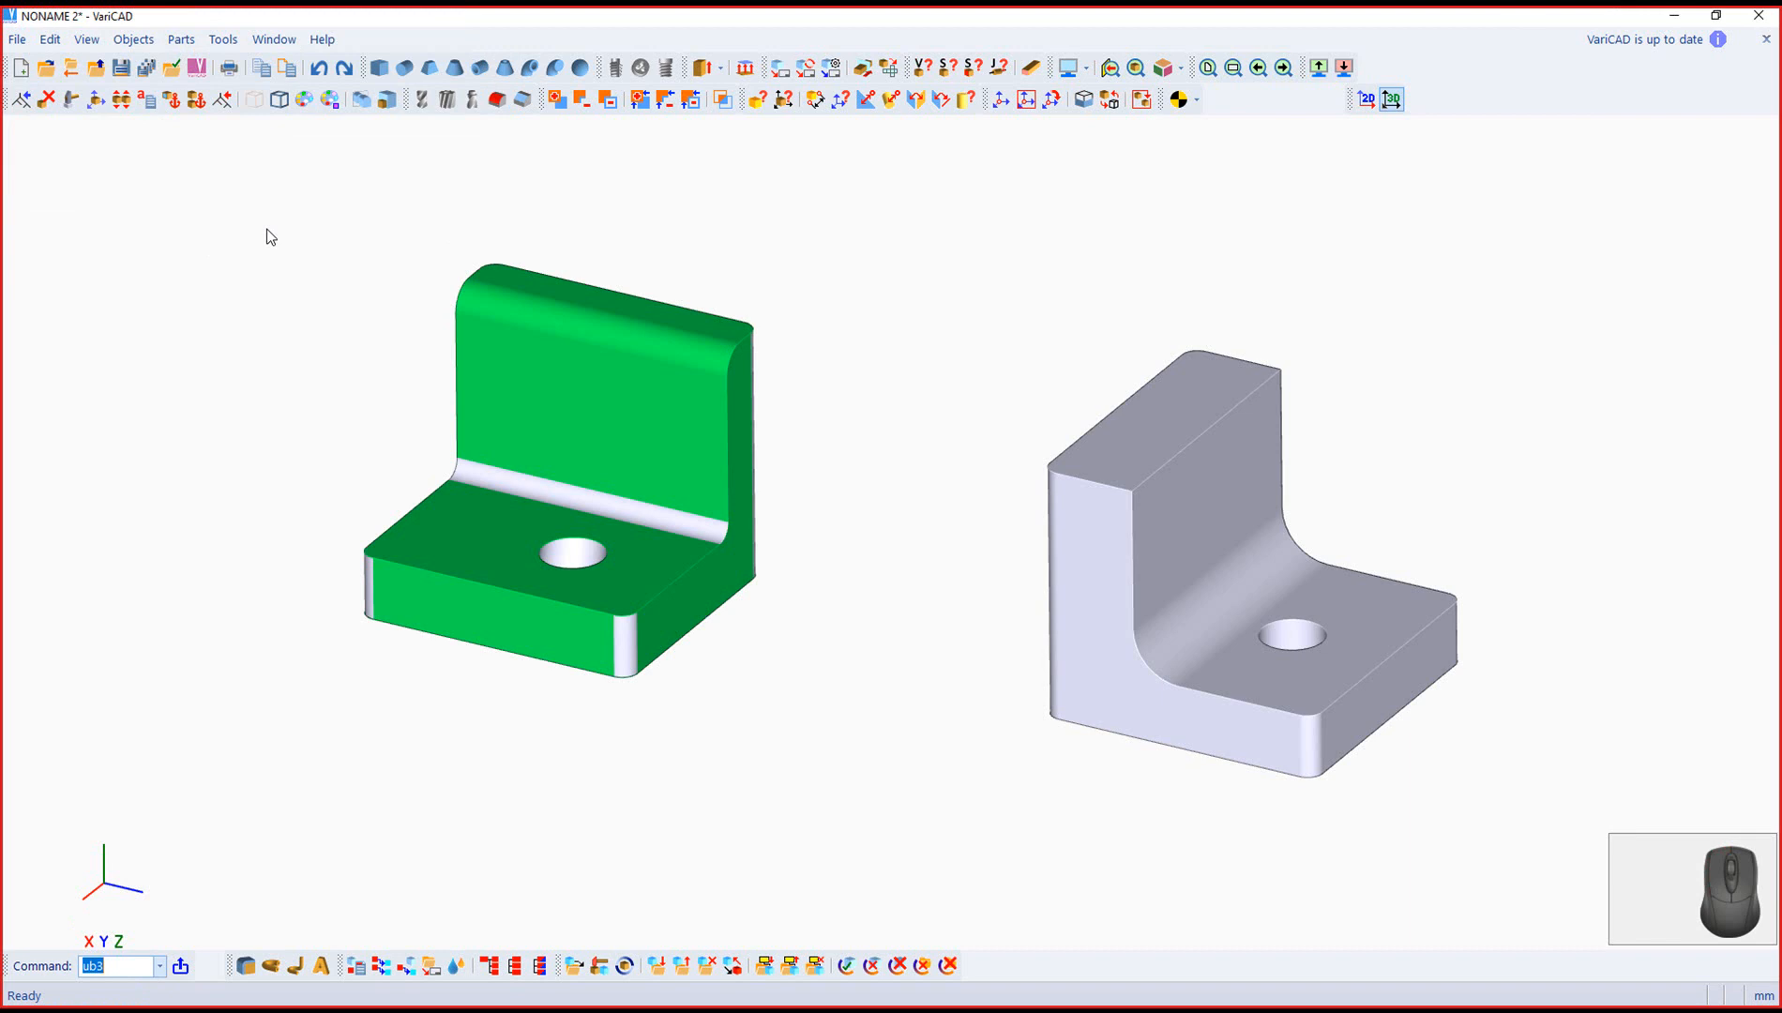
Step: Blank the green bracket again and bring the grey bracket to the middle of the 3D space
{"action": "left_click", "coordinate": [254, 100]}
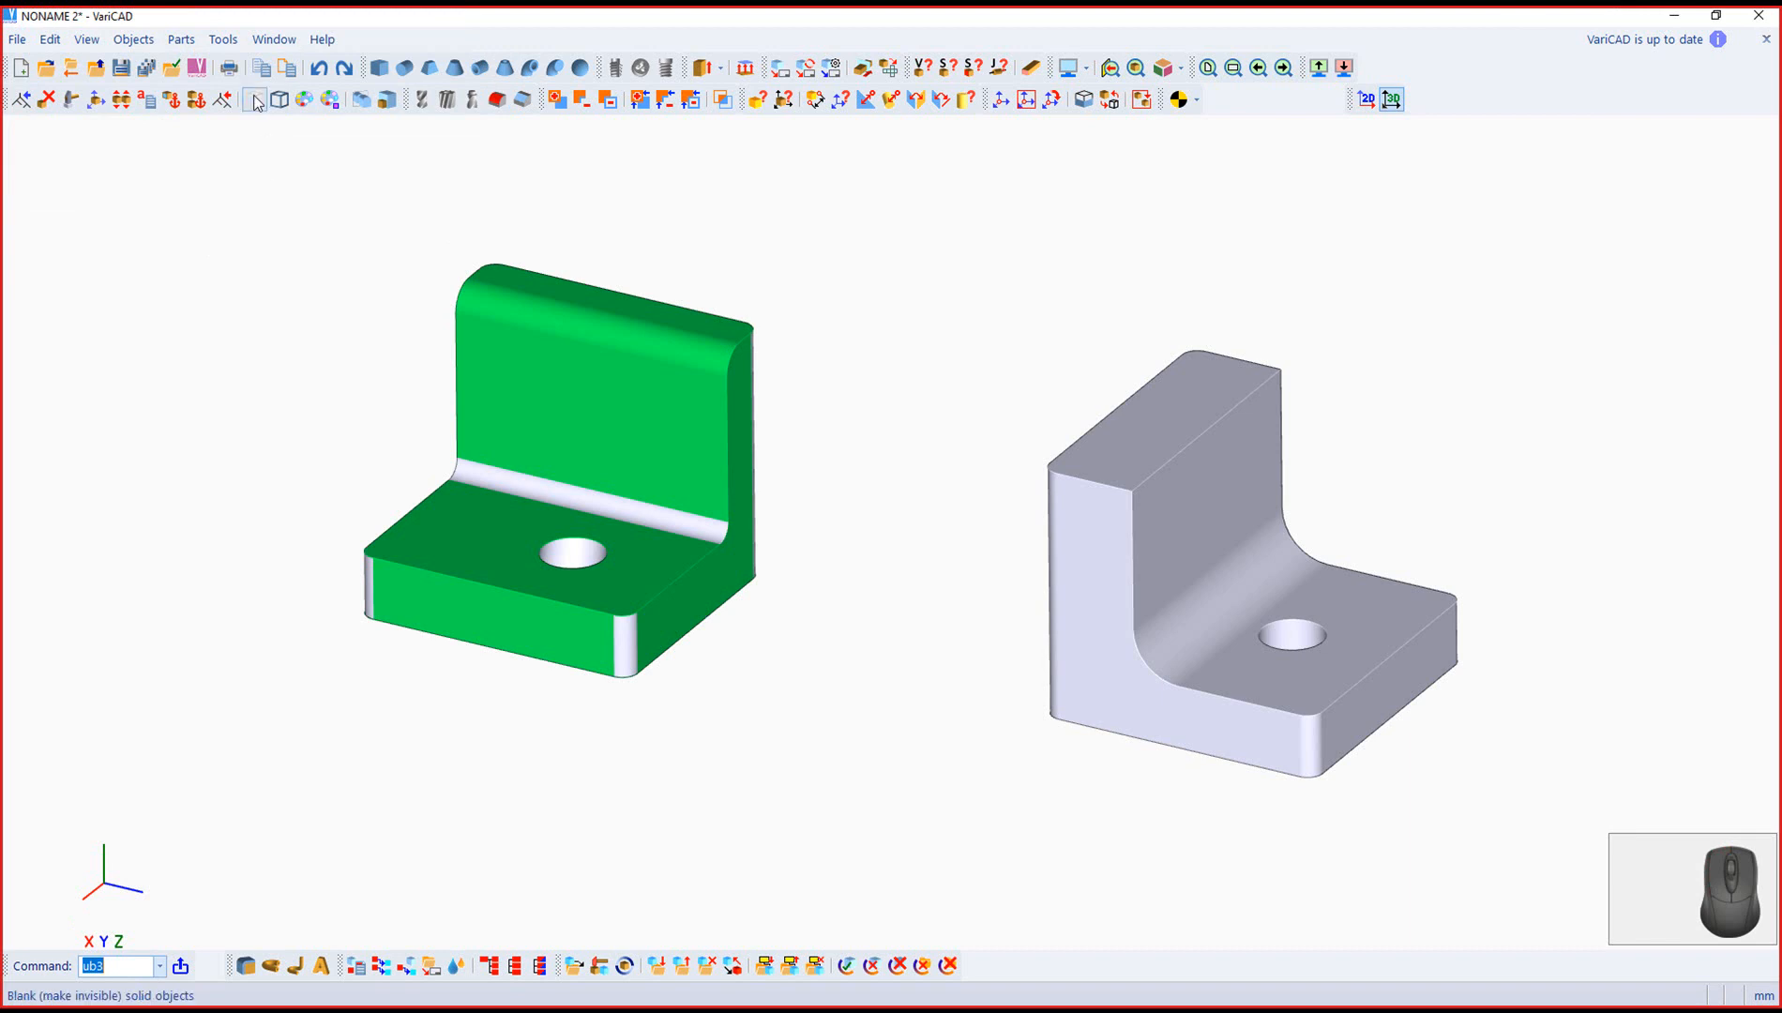
{"action": "left_click", "coordinate": [580, 403]}
{"action": "key", "text": "Return"}
{"action": "left_click", "coordinate": [507, 146]}
{"action": "scroll", "coordinate": [828, 608], "scroll_direction": "down", "scroll_amount": 2}
{"action": "middle_click_drag", "start_coordinate": [786, 584], "coordinate": [486, 531]}
{"action": "right_click_drag", "start_coordinate": [1142, 748], "coordinate": [1060, 738]}
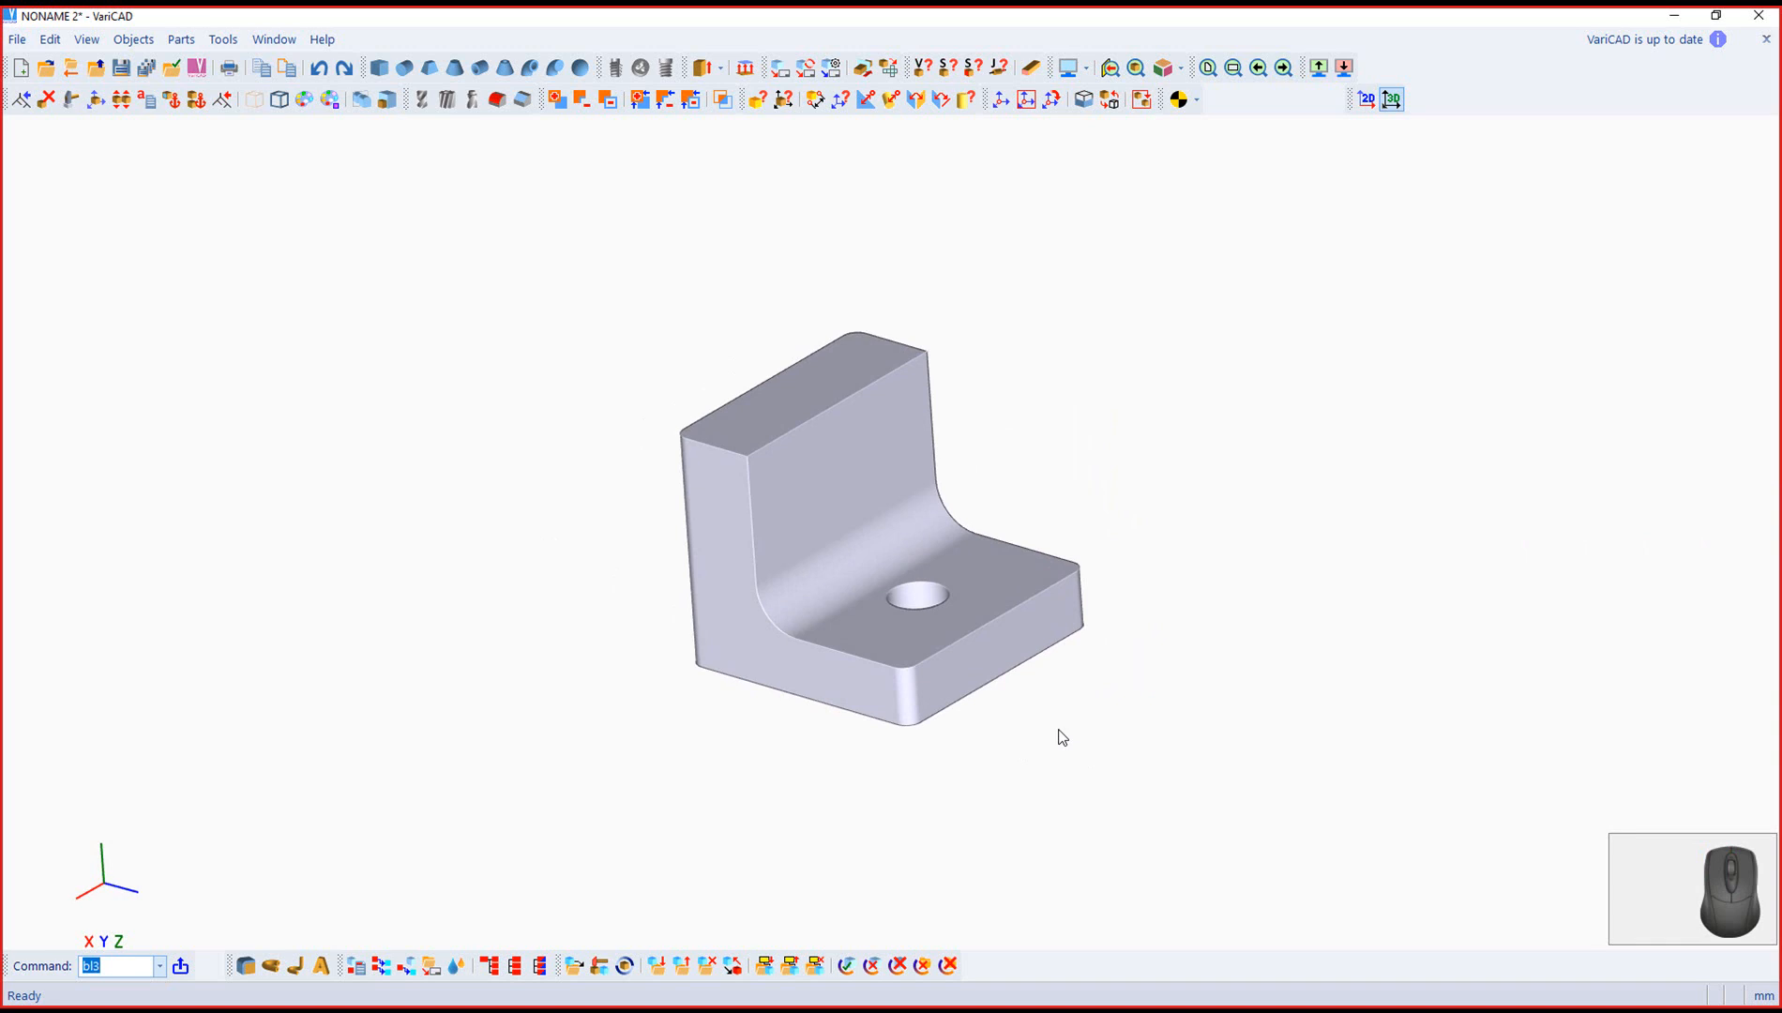
Step: Start a 2D drawing from the 3D view and limit the predefined views to front, left and top
{"action": "left_click", "coordinate": [798, 409]}
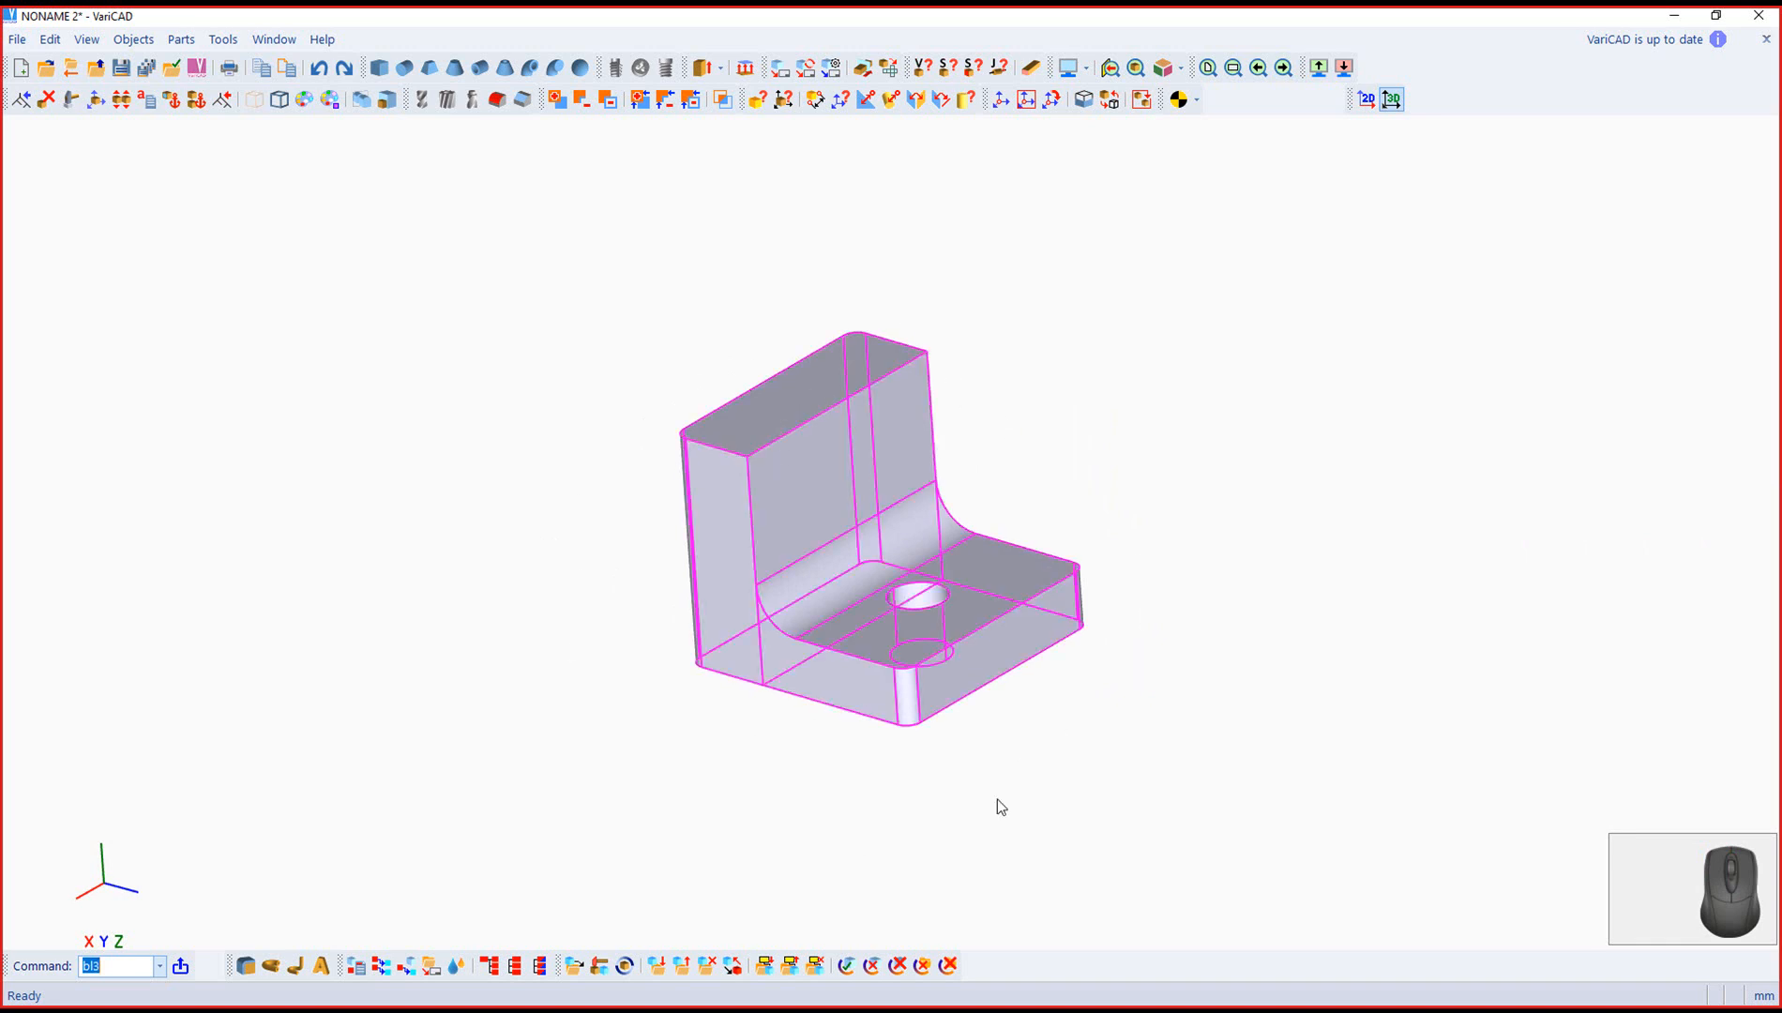
{"action": "left_click", "coordinate": [132, 40]}
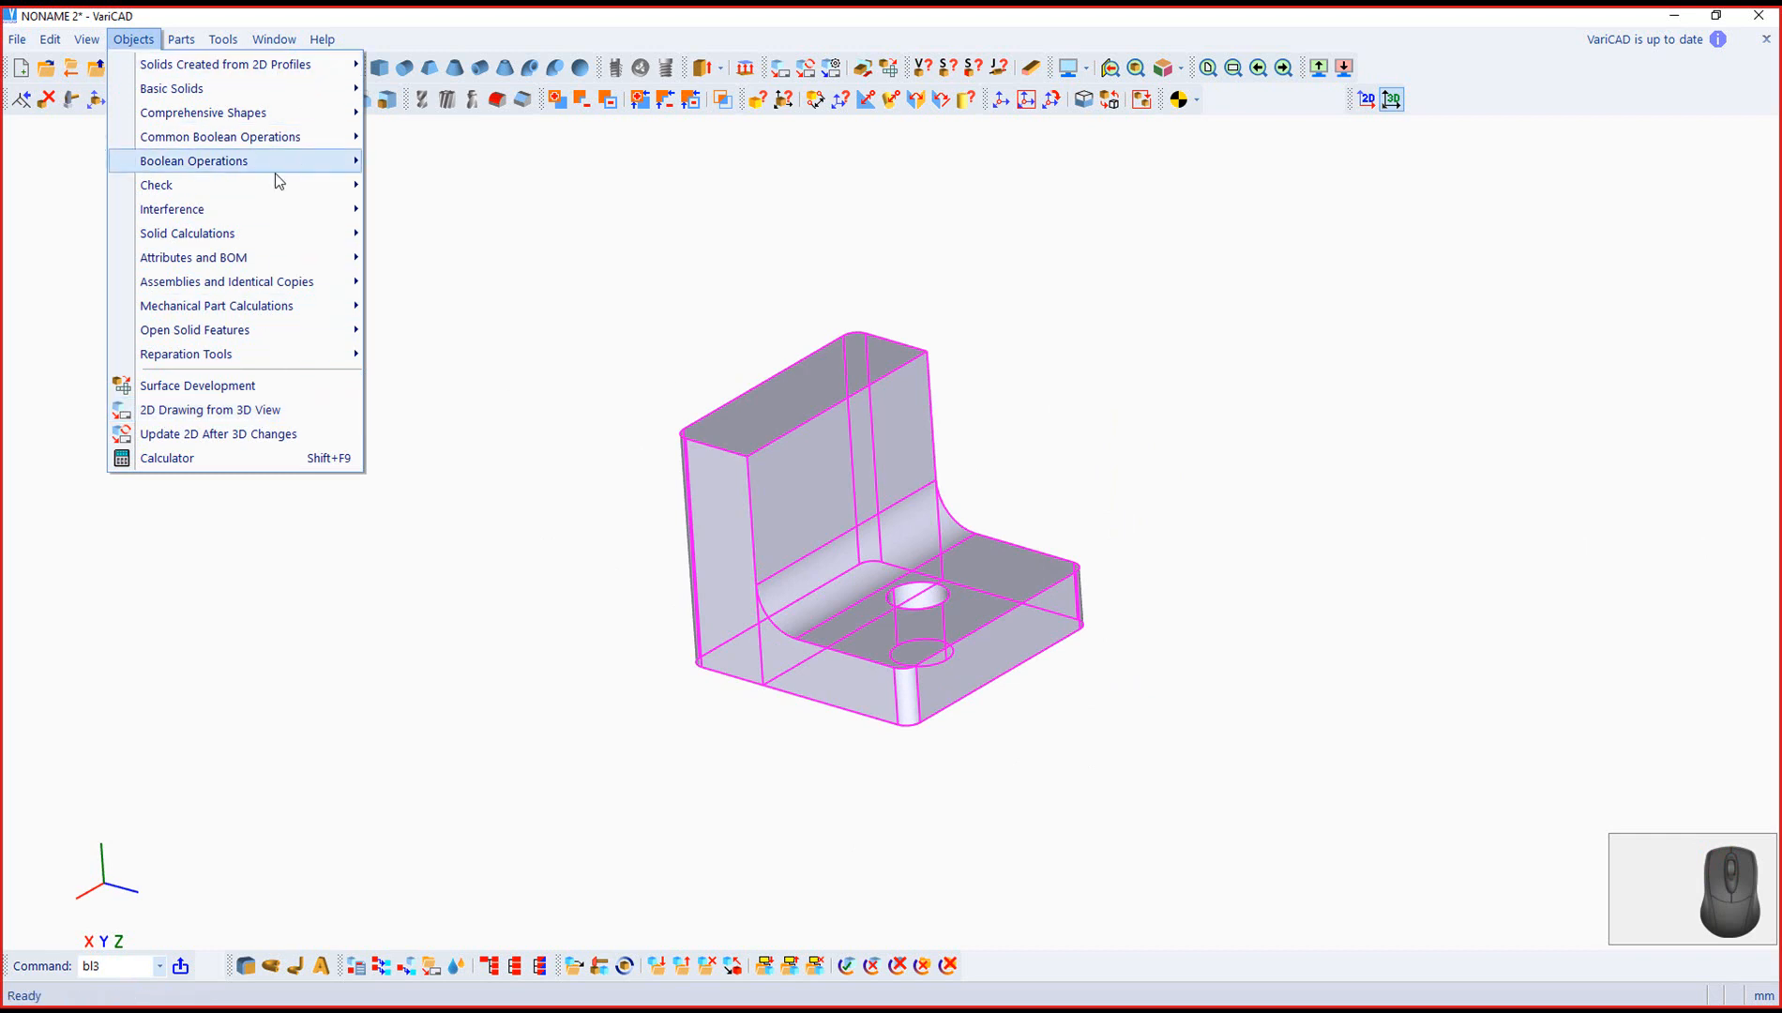
{"action": "mouse_move", "coordinate": [233, 221]}
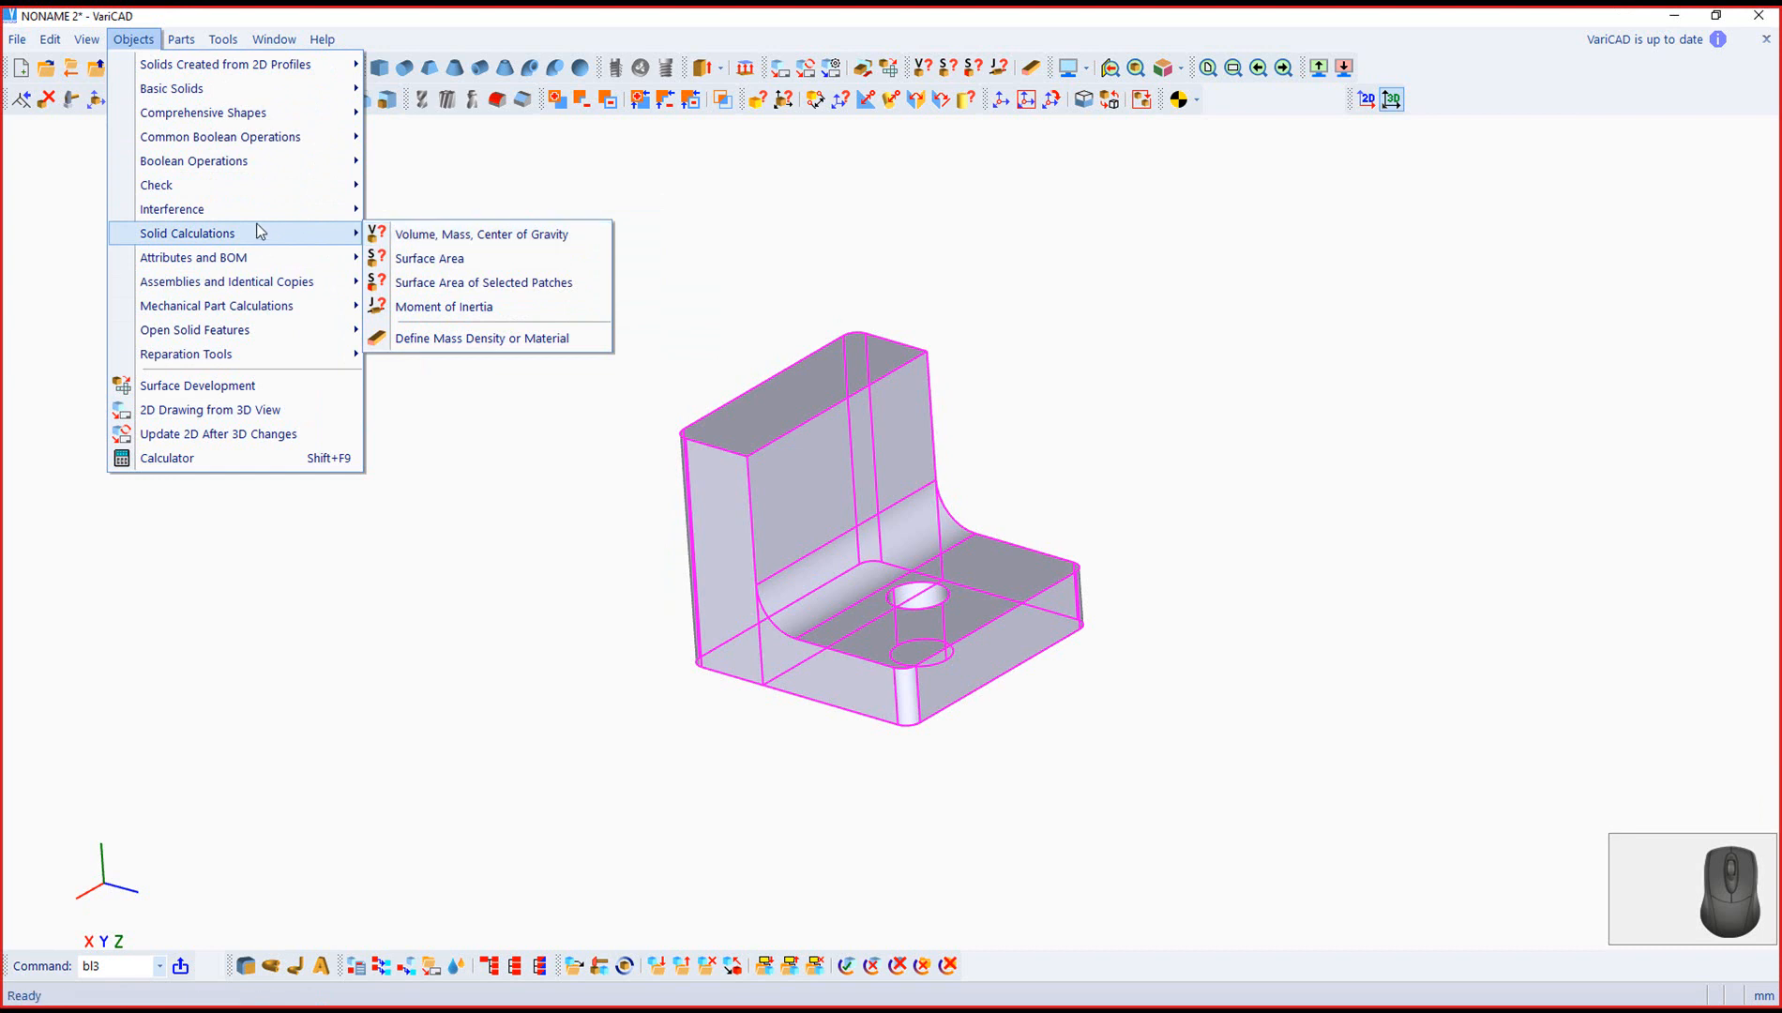
{"action": "left_click", "coordinate": [198, 412]}
{"action": "left_click_drag", "start_coordinate": [302, 154], "coordinate": [370, 172]}
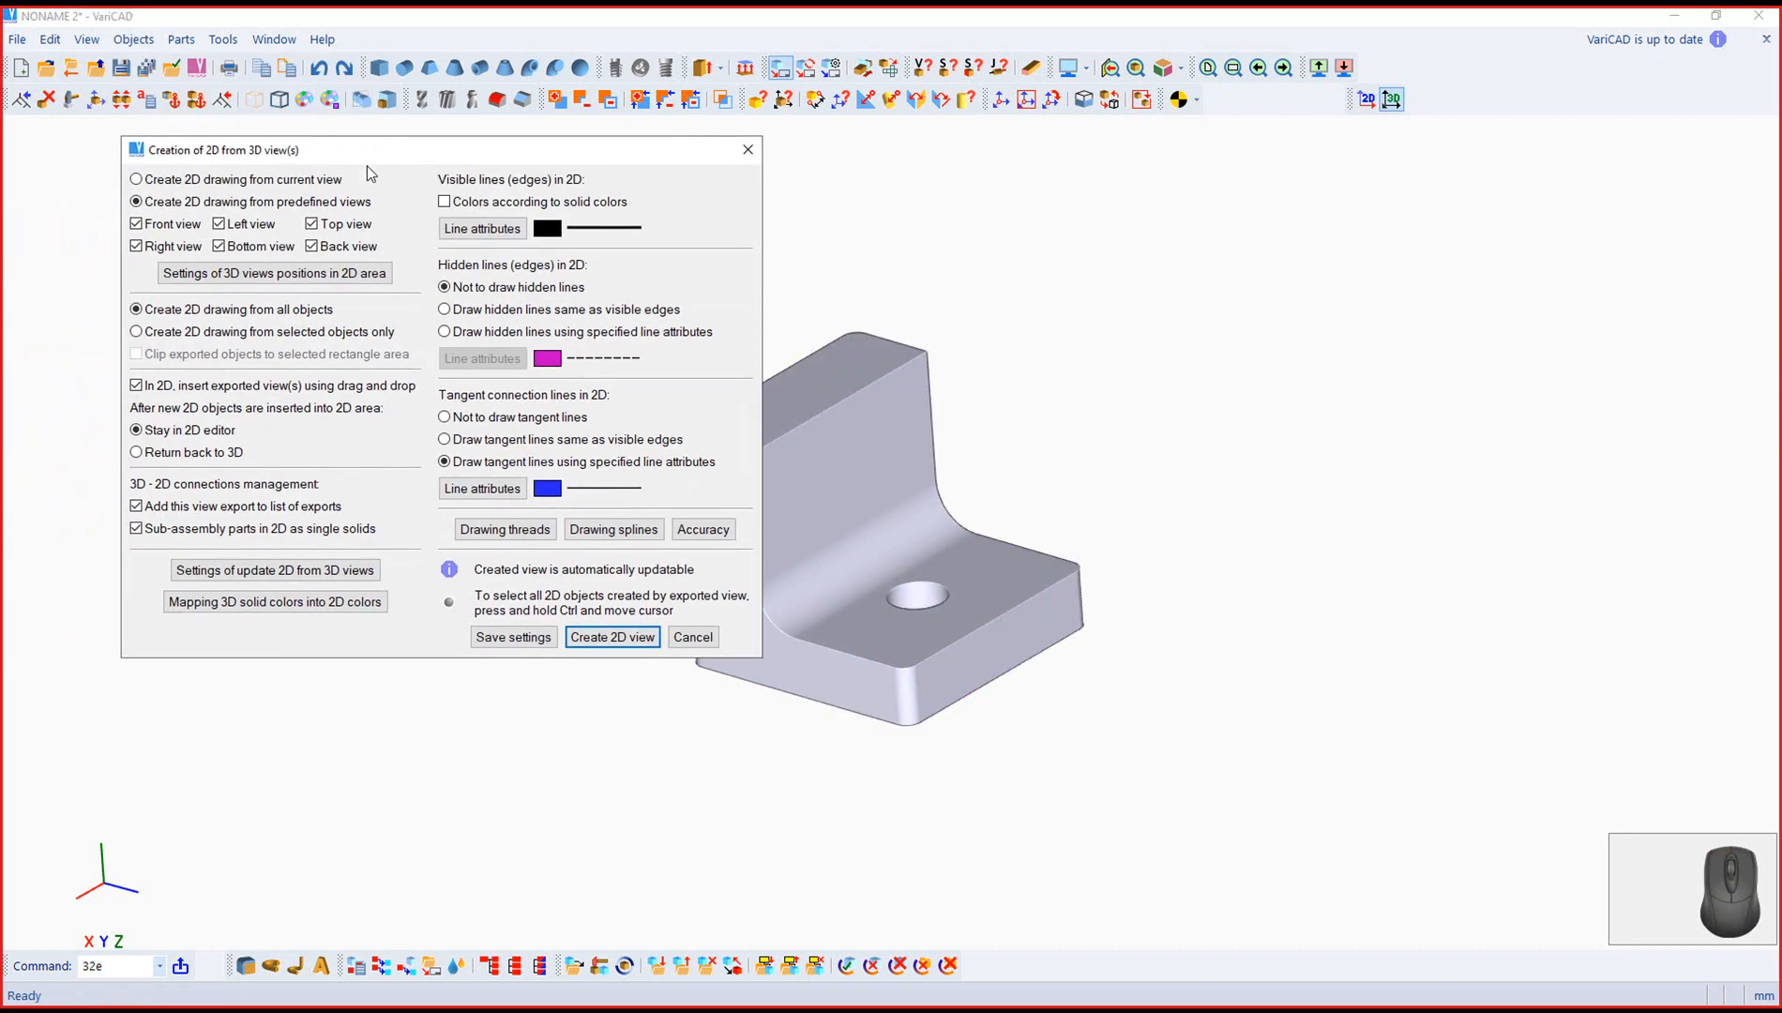
{"action": "left_click", "coordinate": [137, 246]}
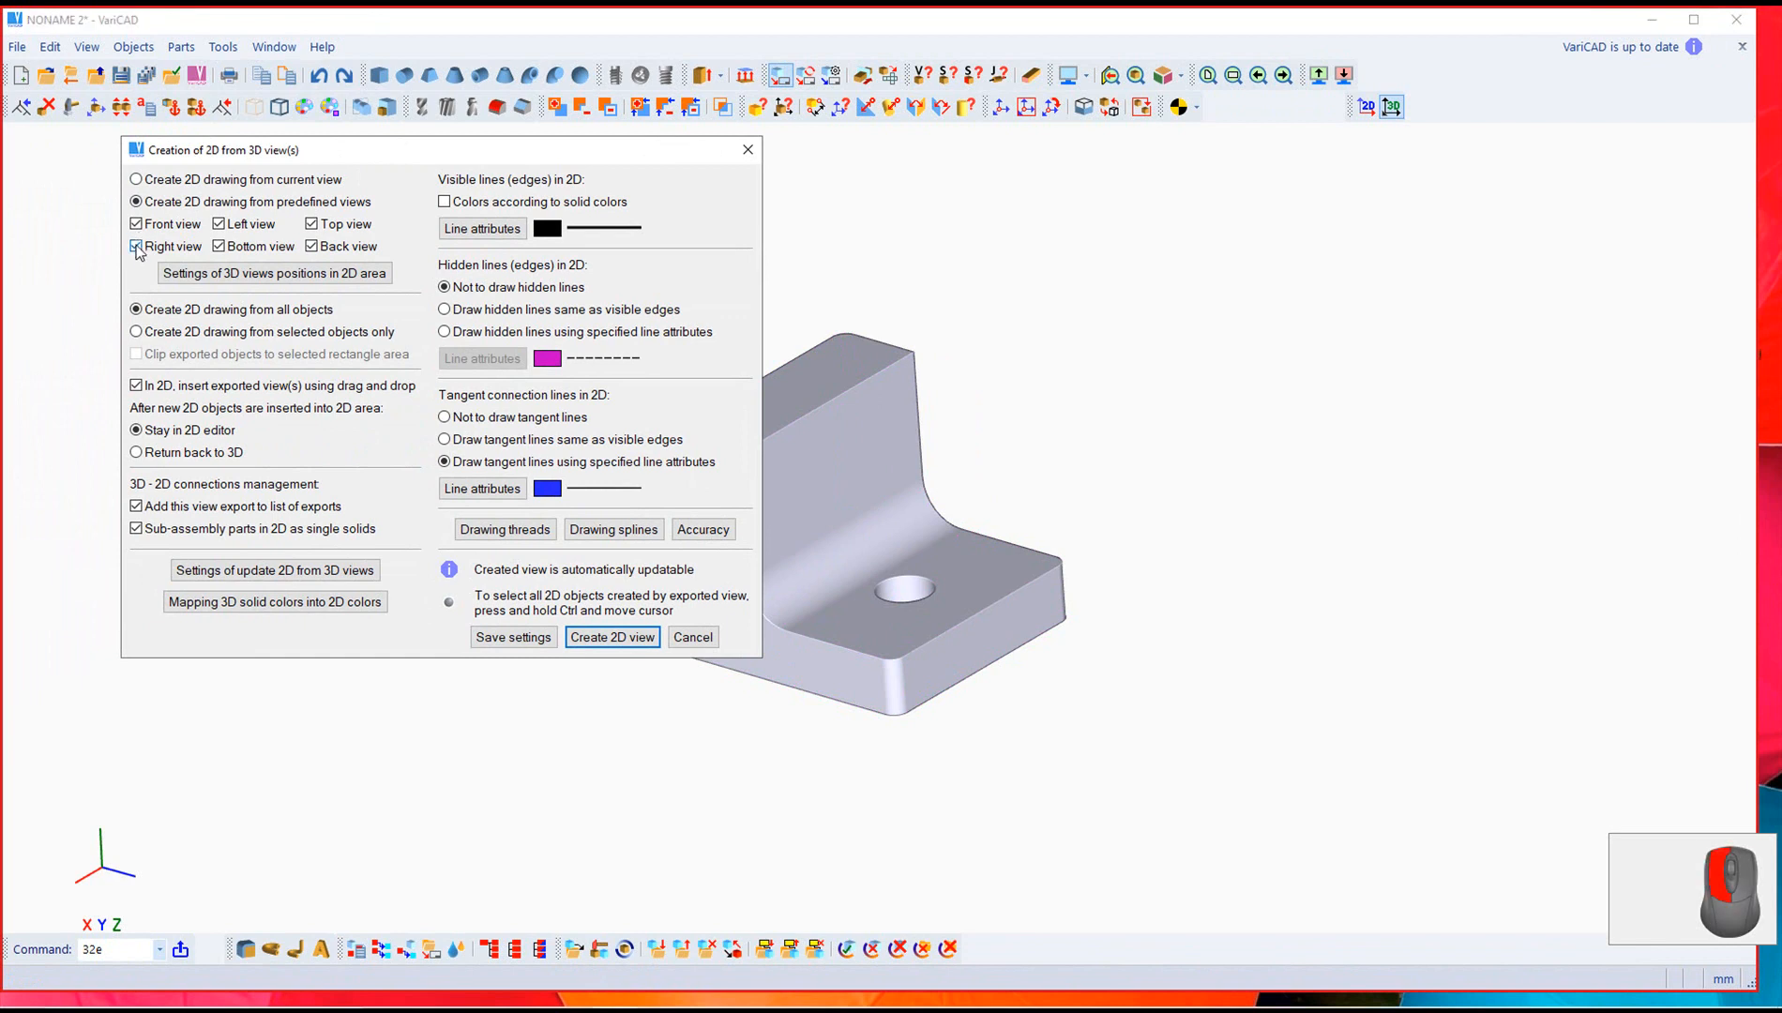
{"action": "left_click", "coordinate": [219, 246]}
{"action": "left_click", "coordinate": [312, 246]}
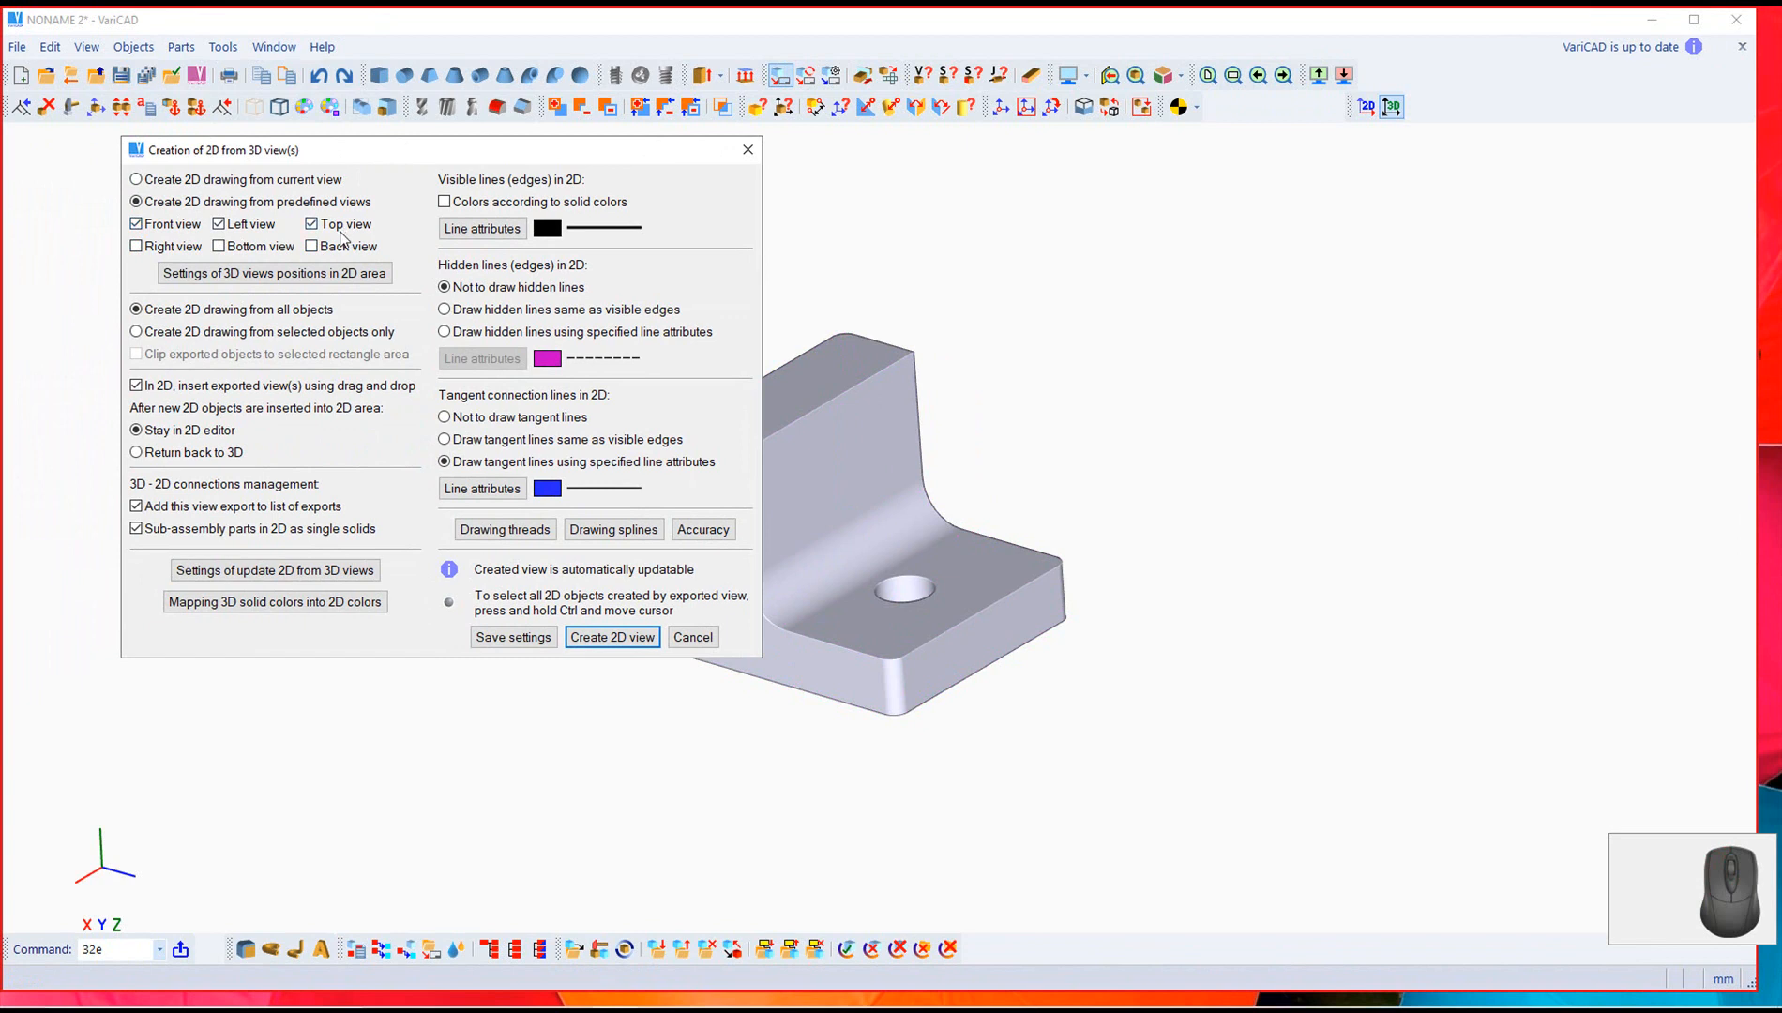
Step: Review the view position settings without changes and have hidden edges drawn using specified line attributes, keeping their current attributes
{"action": "left_click", "coordinate": [331, 279]}
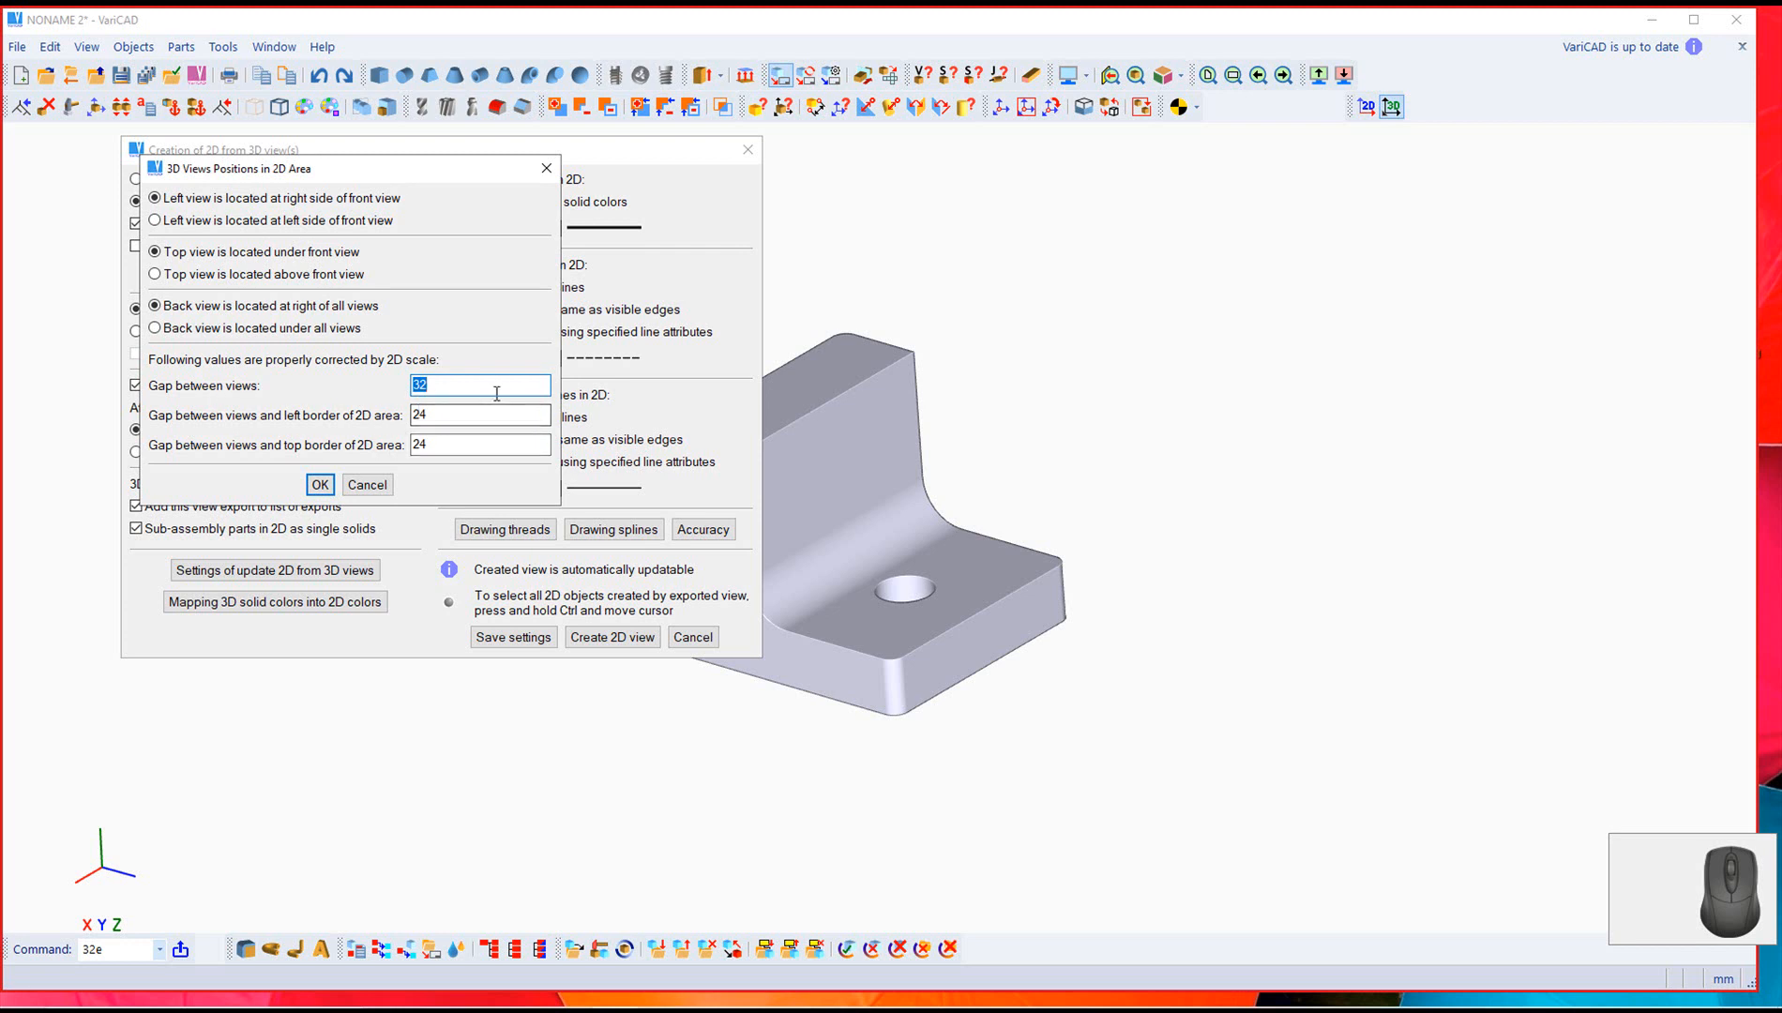
{"action": "left_click", "coordinate": [546, 168]}
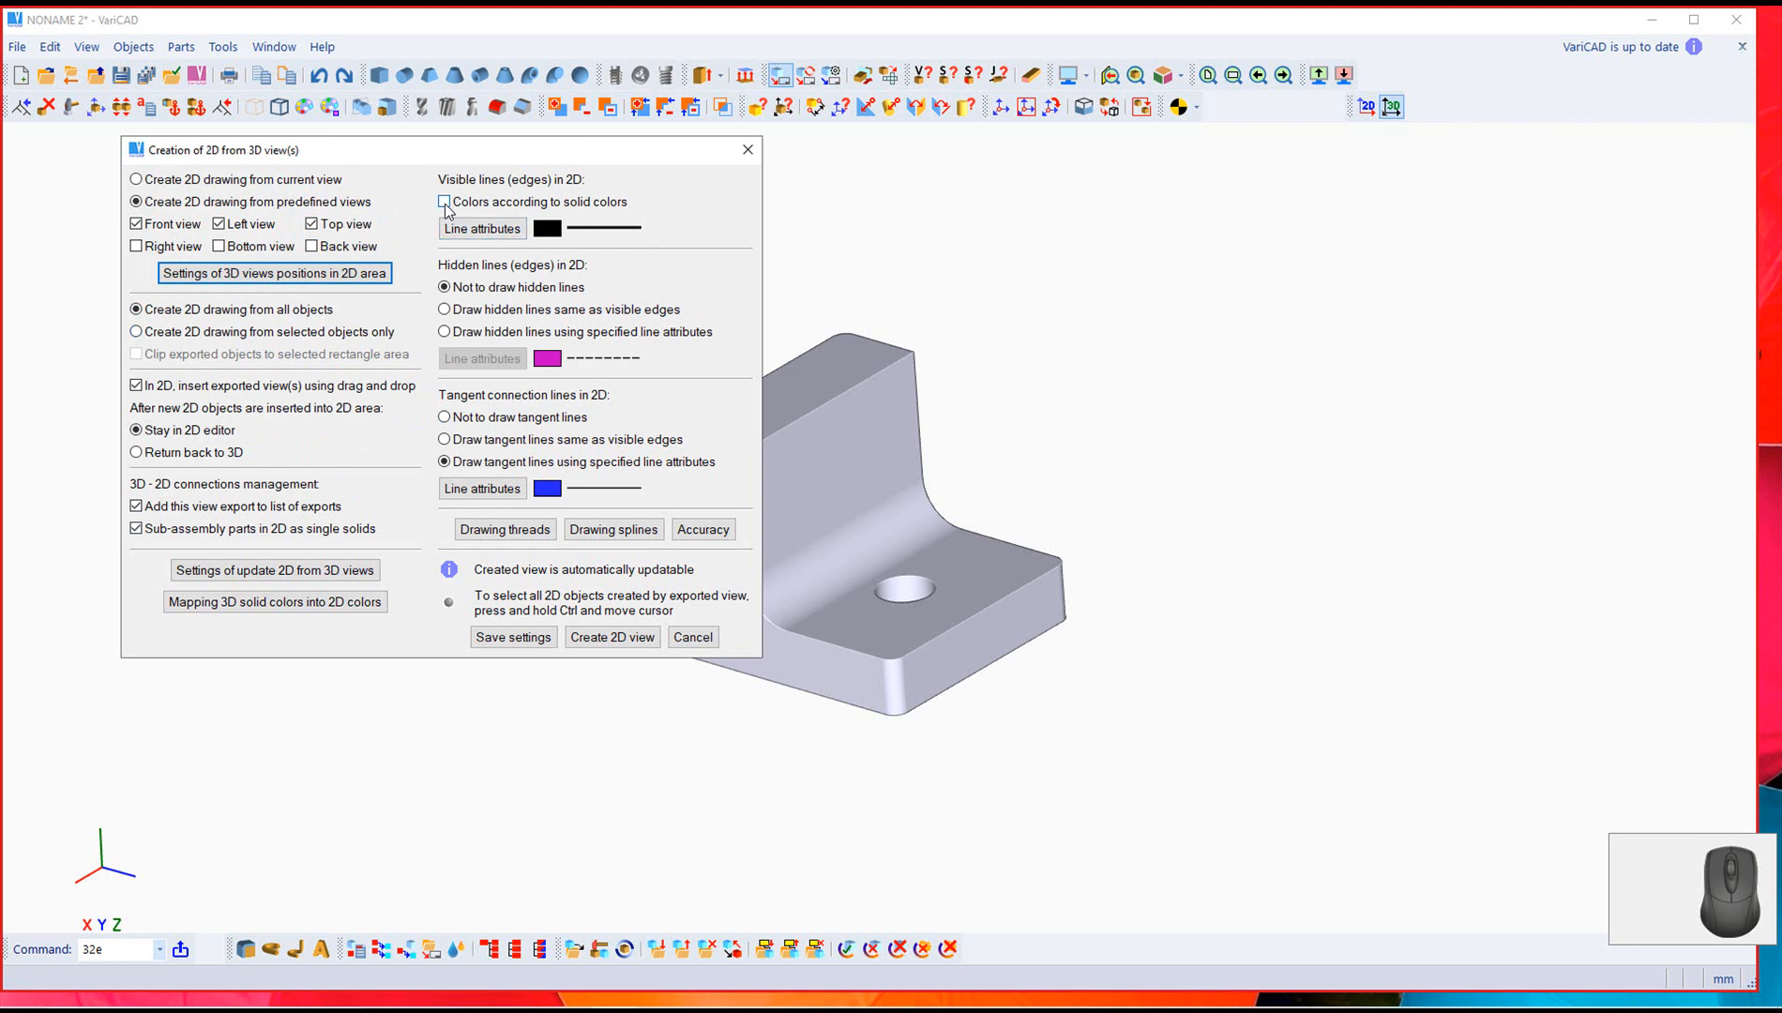
{"action": "left_click", "coordinate": [447, 333]}
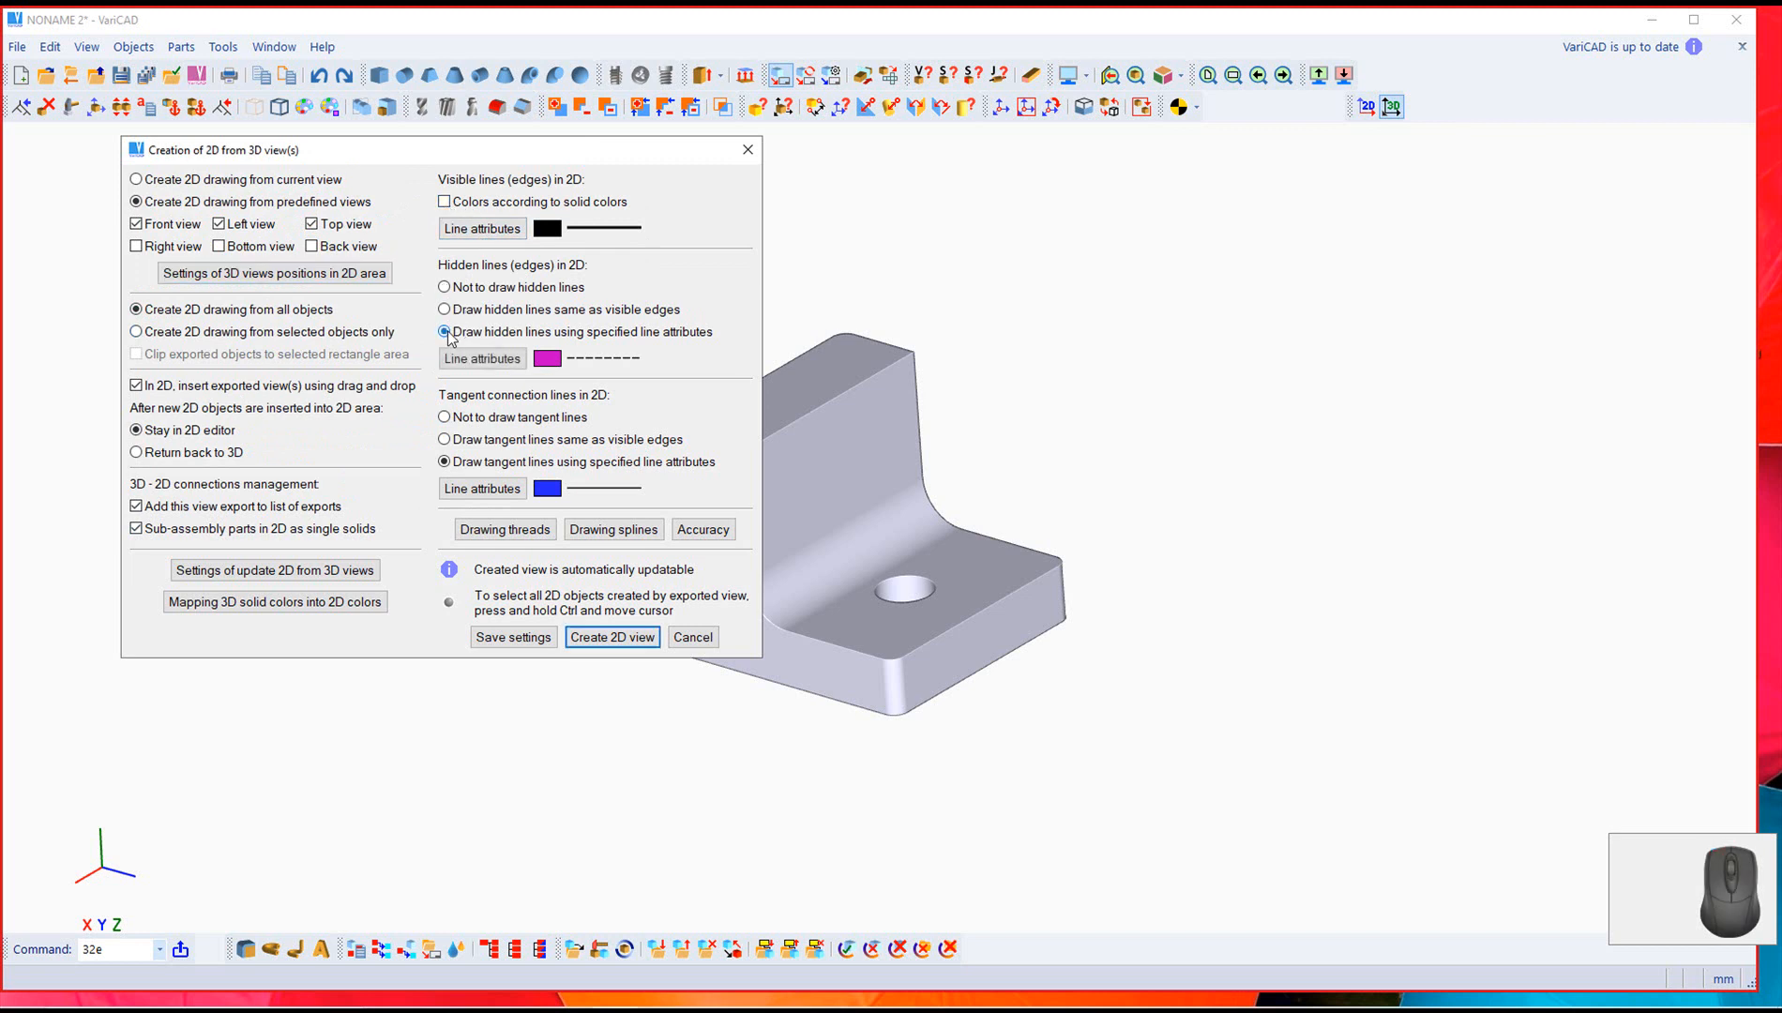
{"action": "left_click", "coordinate": [469, 360]}
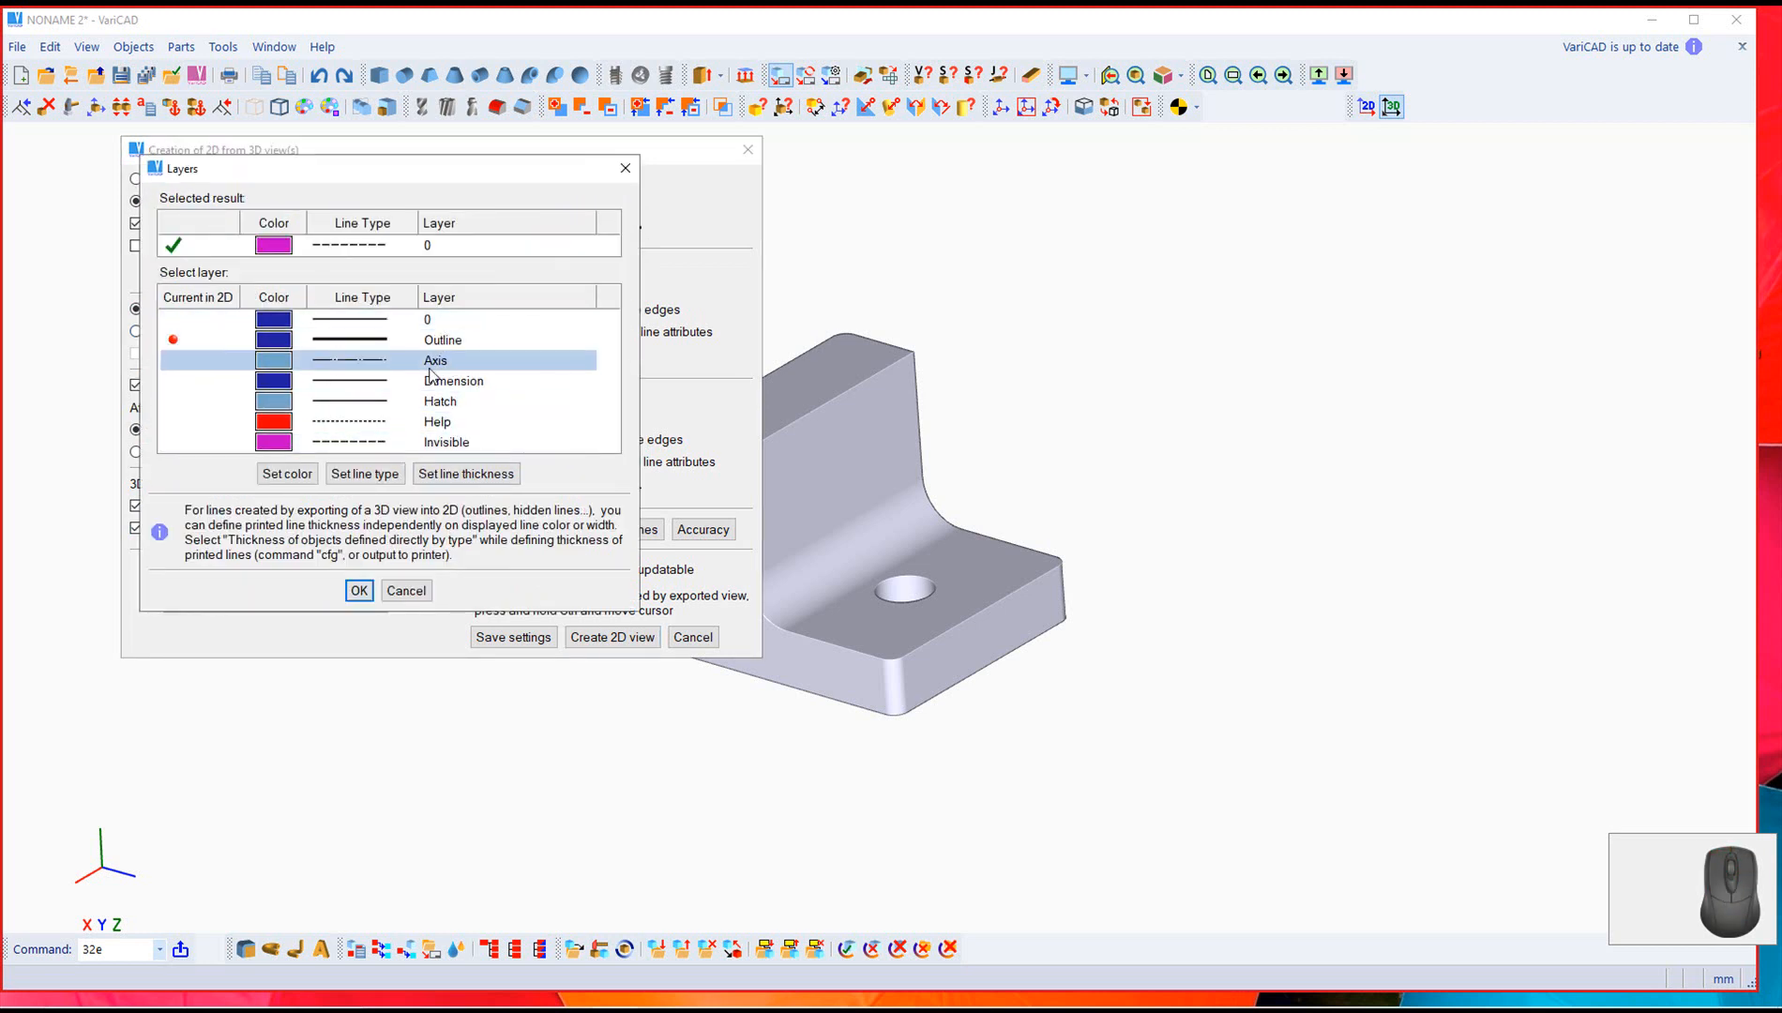
{"action": "left_click", "coordinate": [401, 591]}
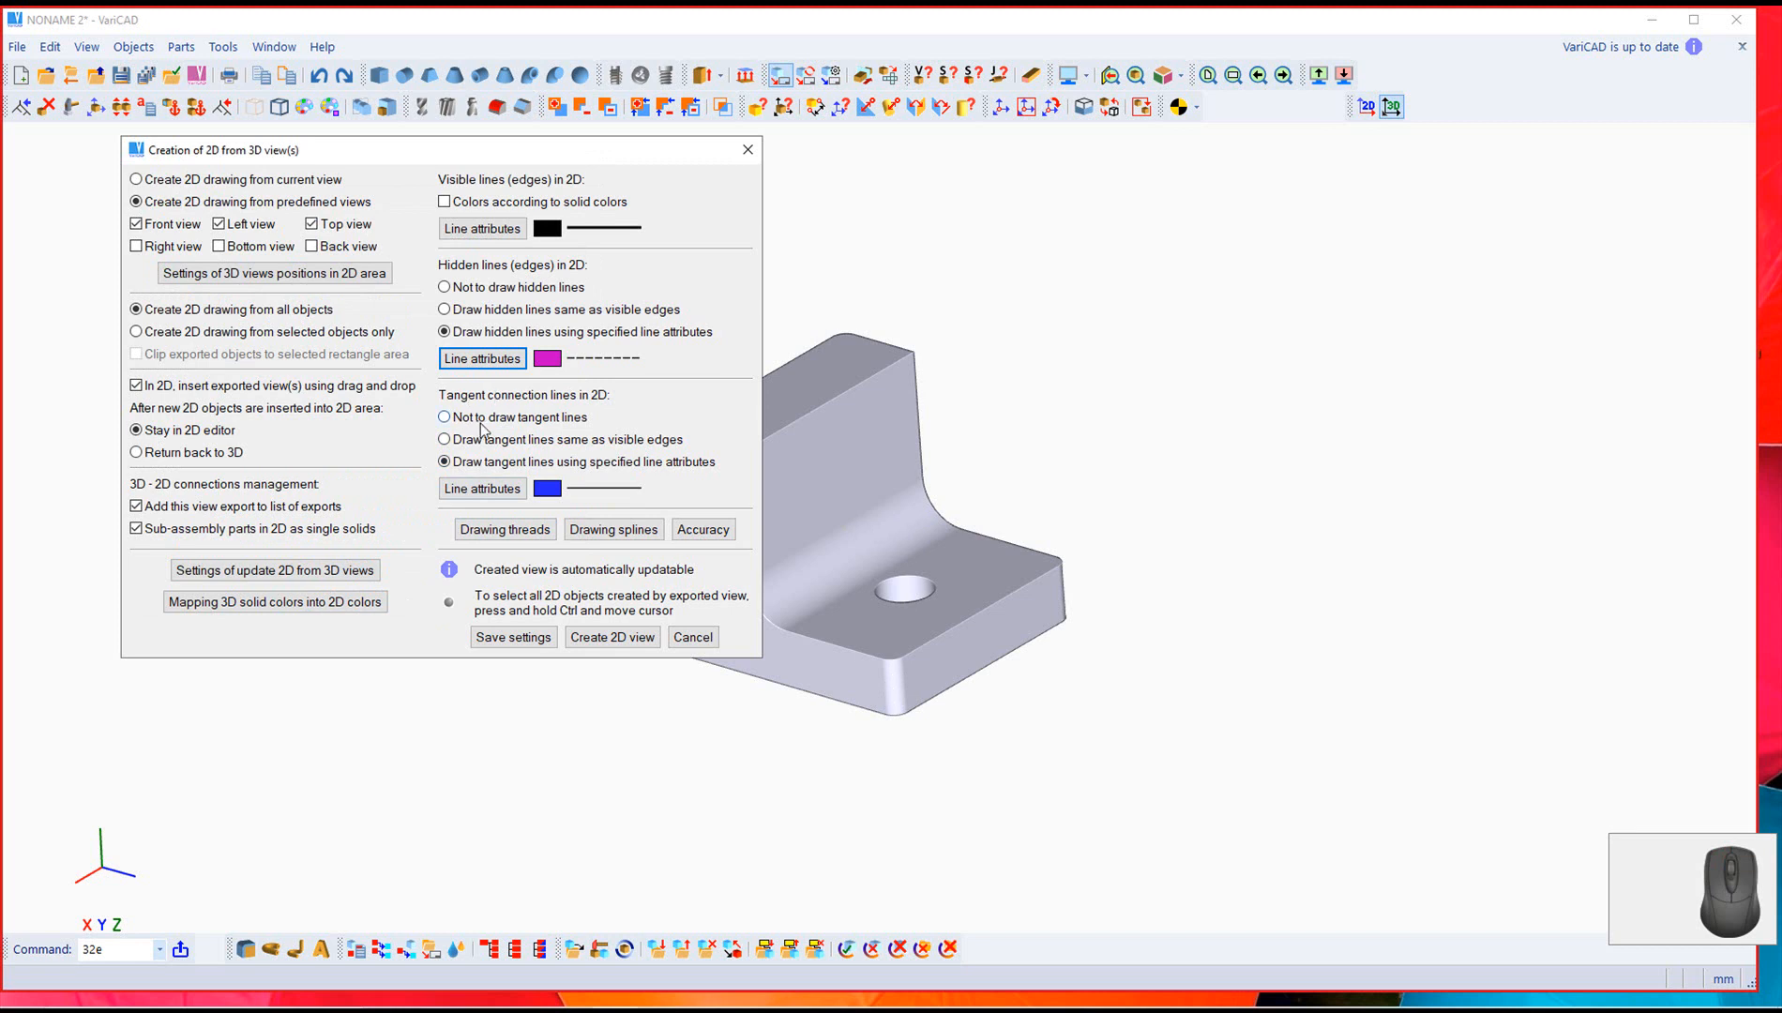
Step: Create the 2D views and place them on the sheet at about x 88.7, y 150.4
{"action": "left_click", "coordinate": [605, 638]}
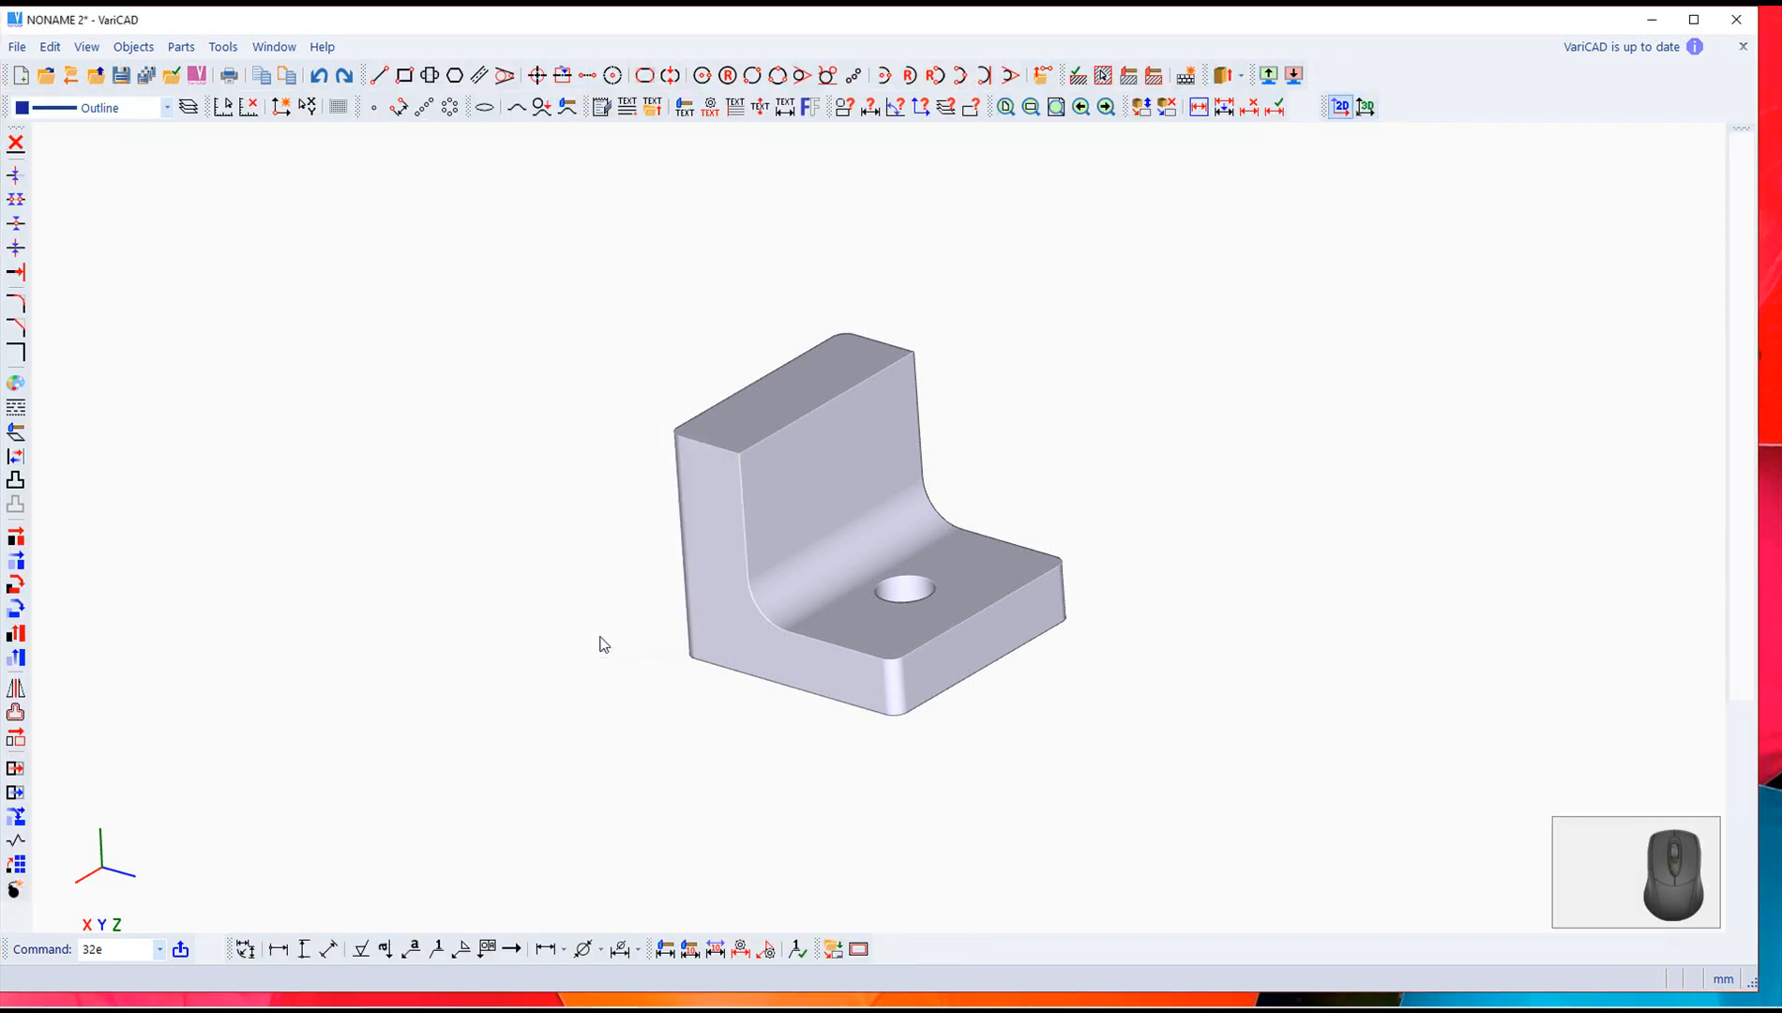
{"action": "scroll", "coordinate": [599, 636], "scroll_direction": "down", "scroll_amount": 5}
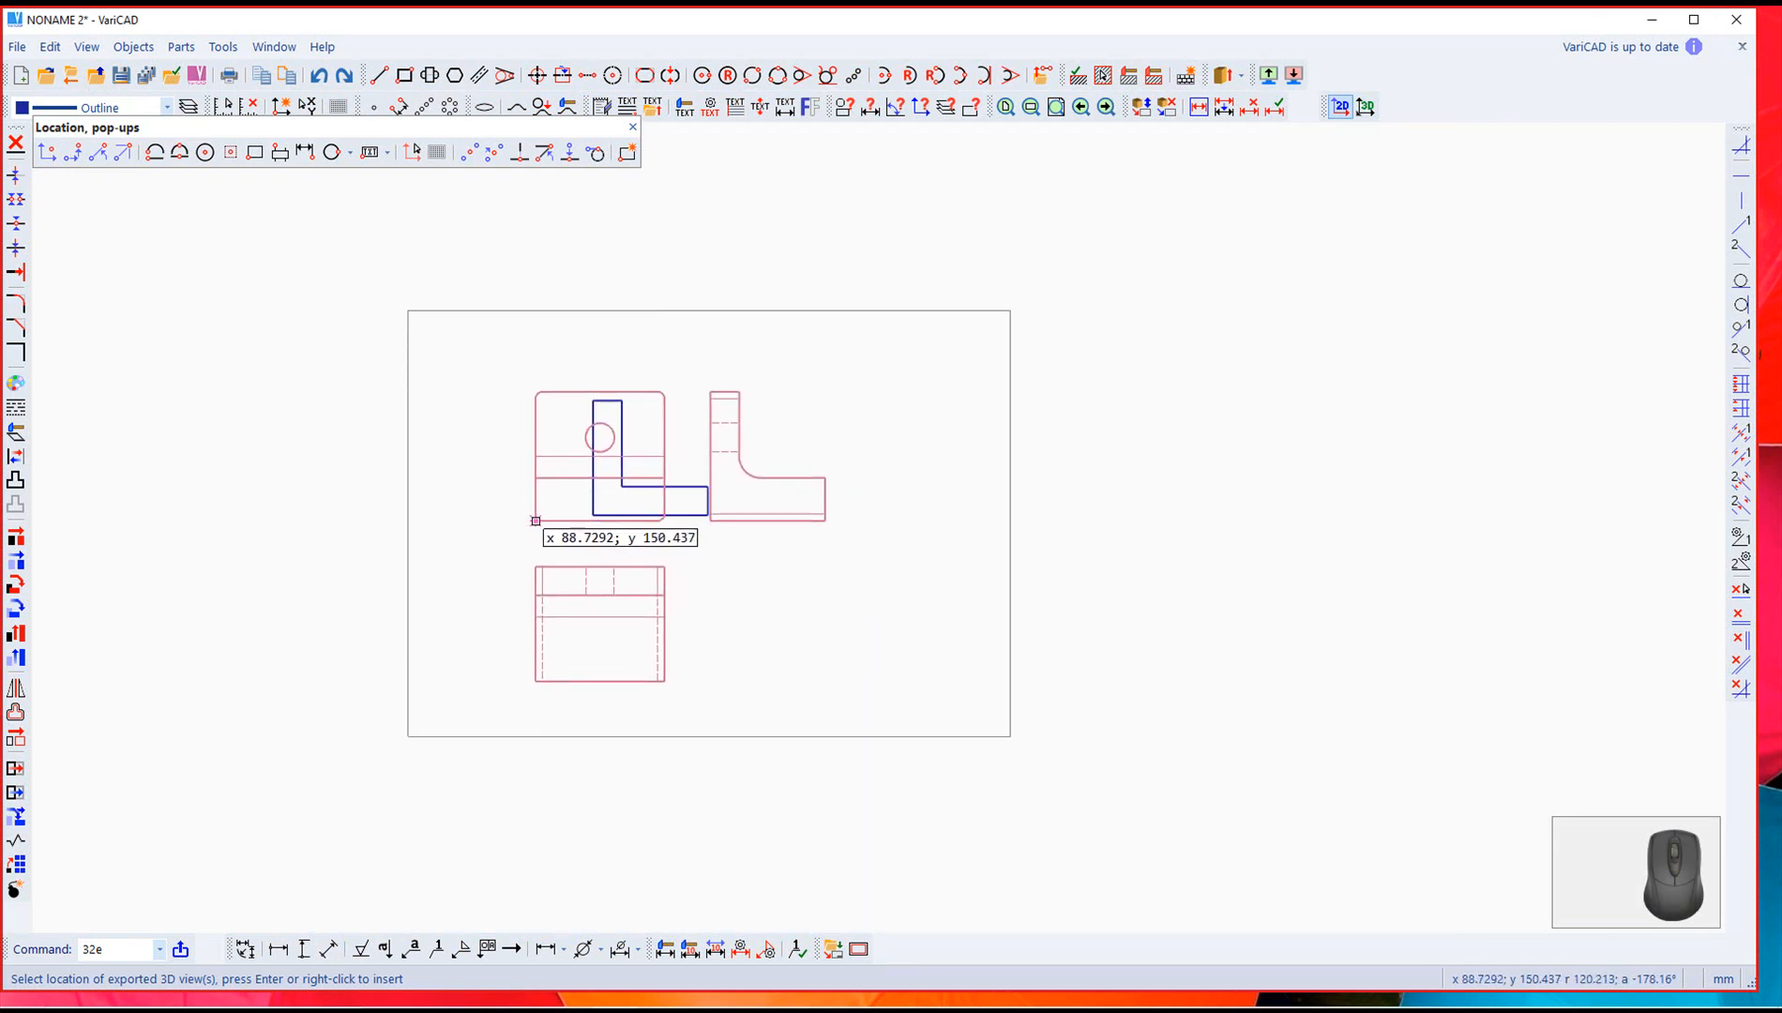
{"action": "left_click", "coordinate": [536, 521]}
{"action": "scroll", "coordinate": [646, 558], "scroll_direction": "up", "scroll_amount": 2}
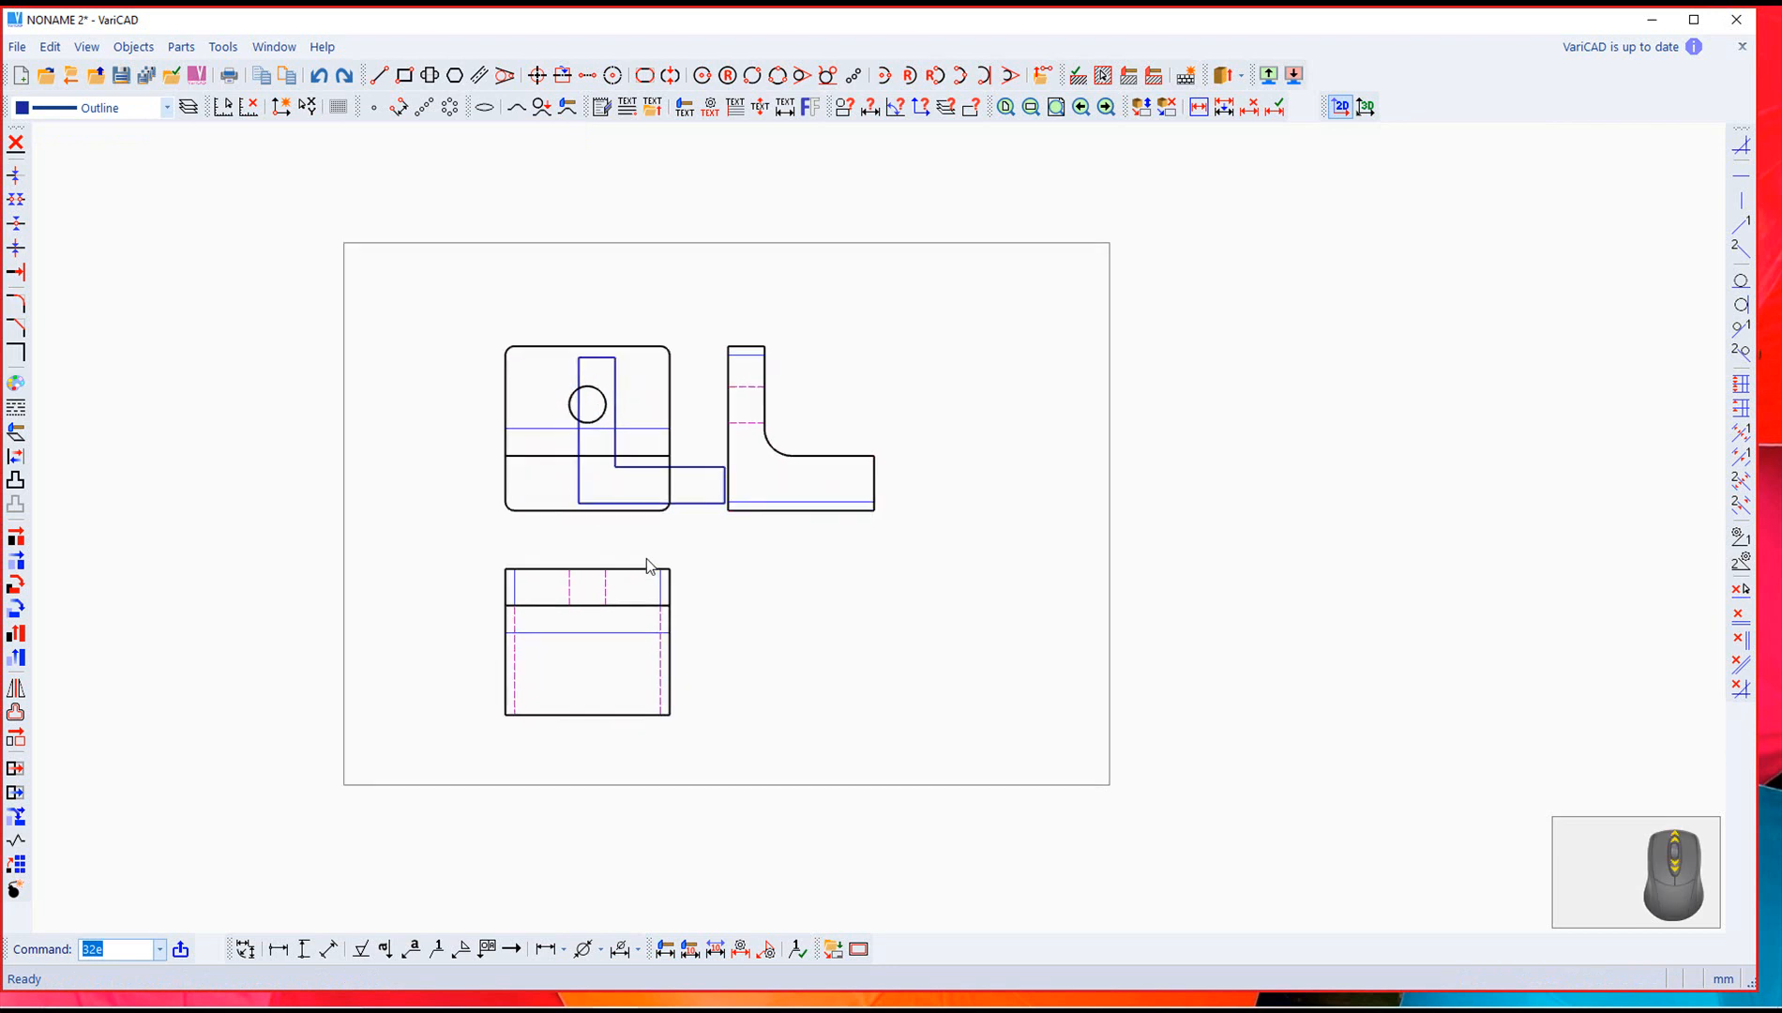
Step: Delete the old L-shaped profile that overlaps the front view
{"action": "left_click", "coordinate": [700, 468]}
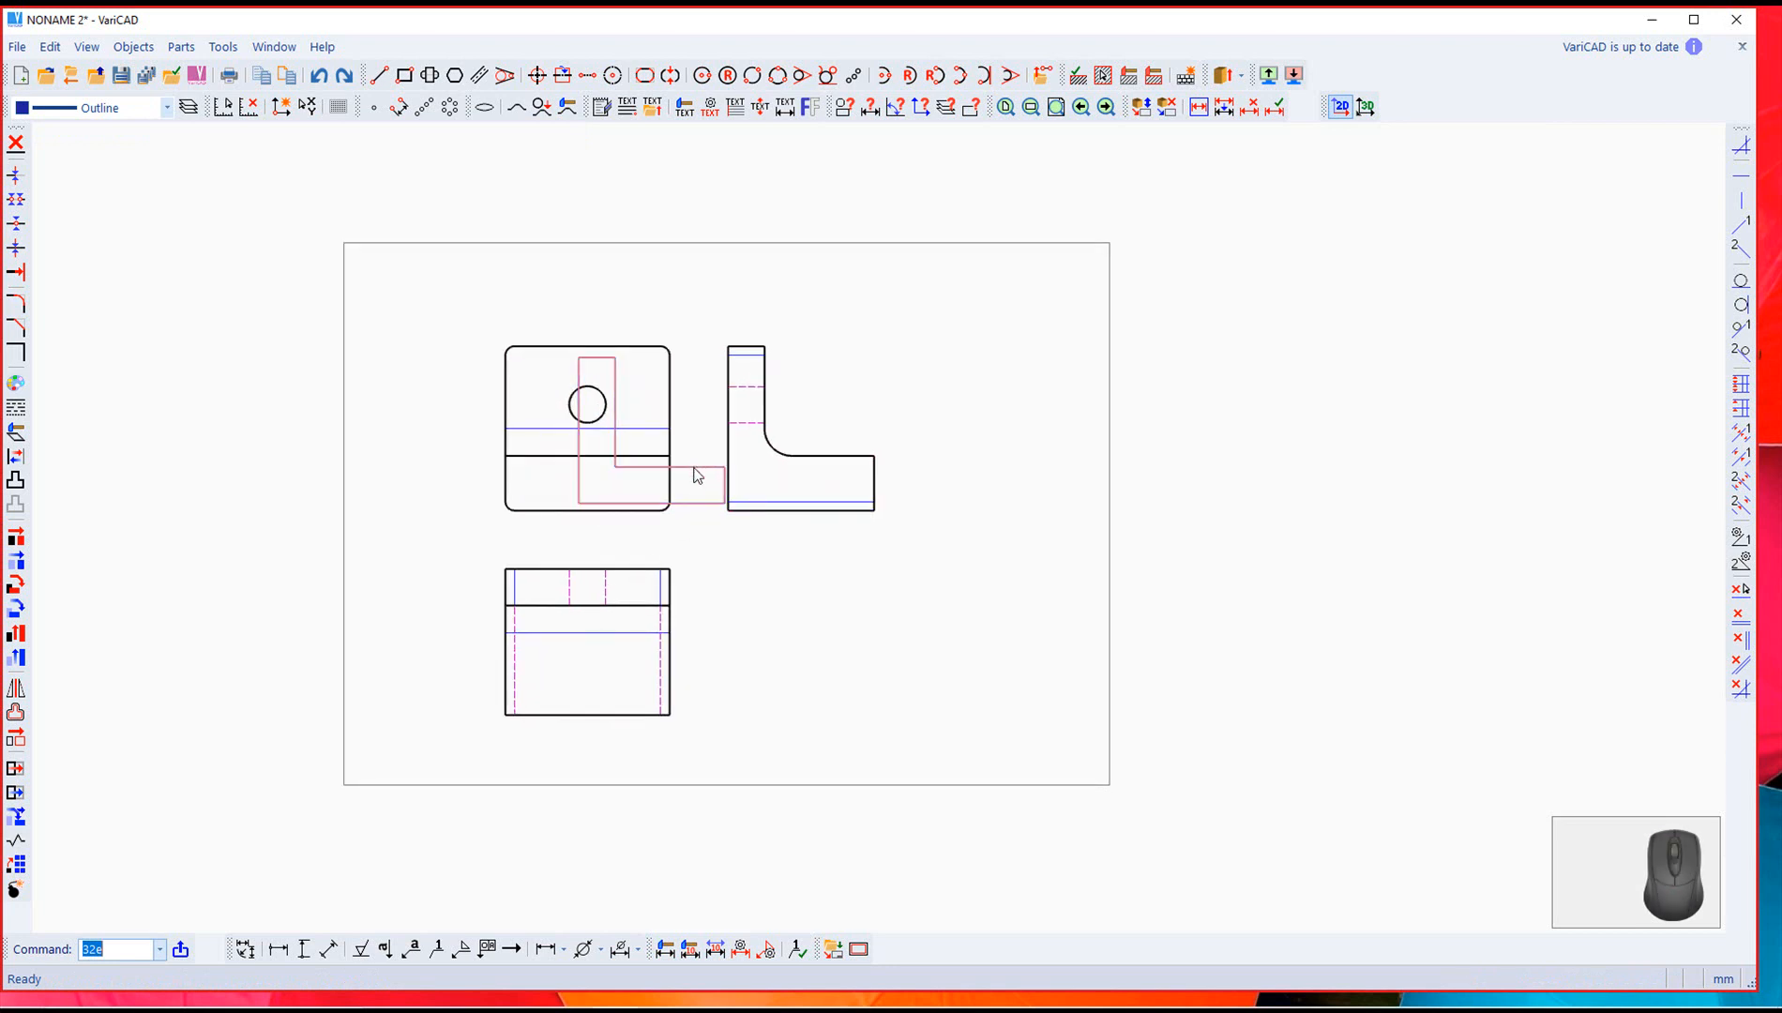
{"action": "key", "text": "Delete"}
{"action": "mouse_move", "coordinate": [805, 599]}
{"action": "middle_mouse_down"}
{"action": "mouse_move", "coordinate": [776, 561]}
{"action": "mouse_move", "coordinate": [802, 602]}
{"action": "middle_mouse_up"}
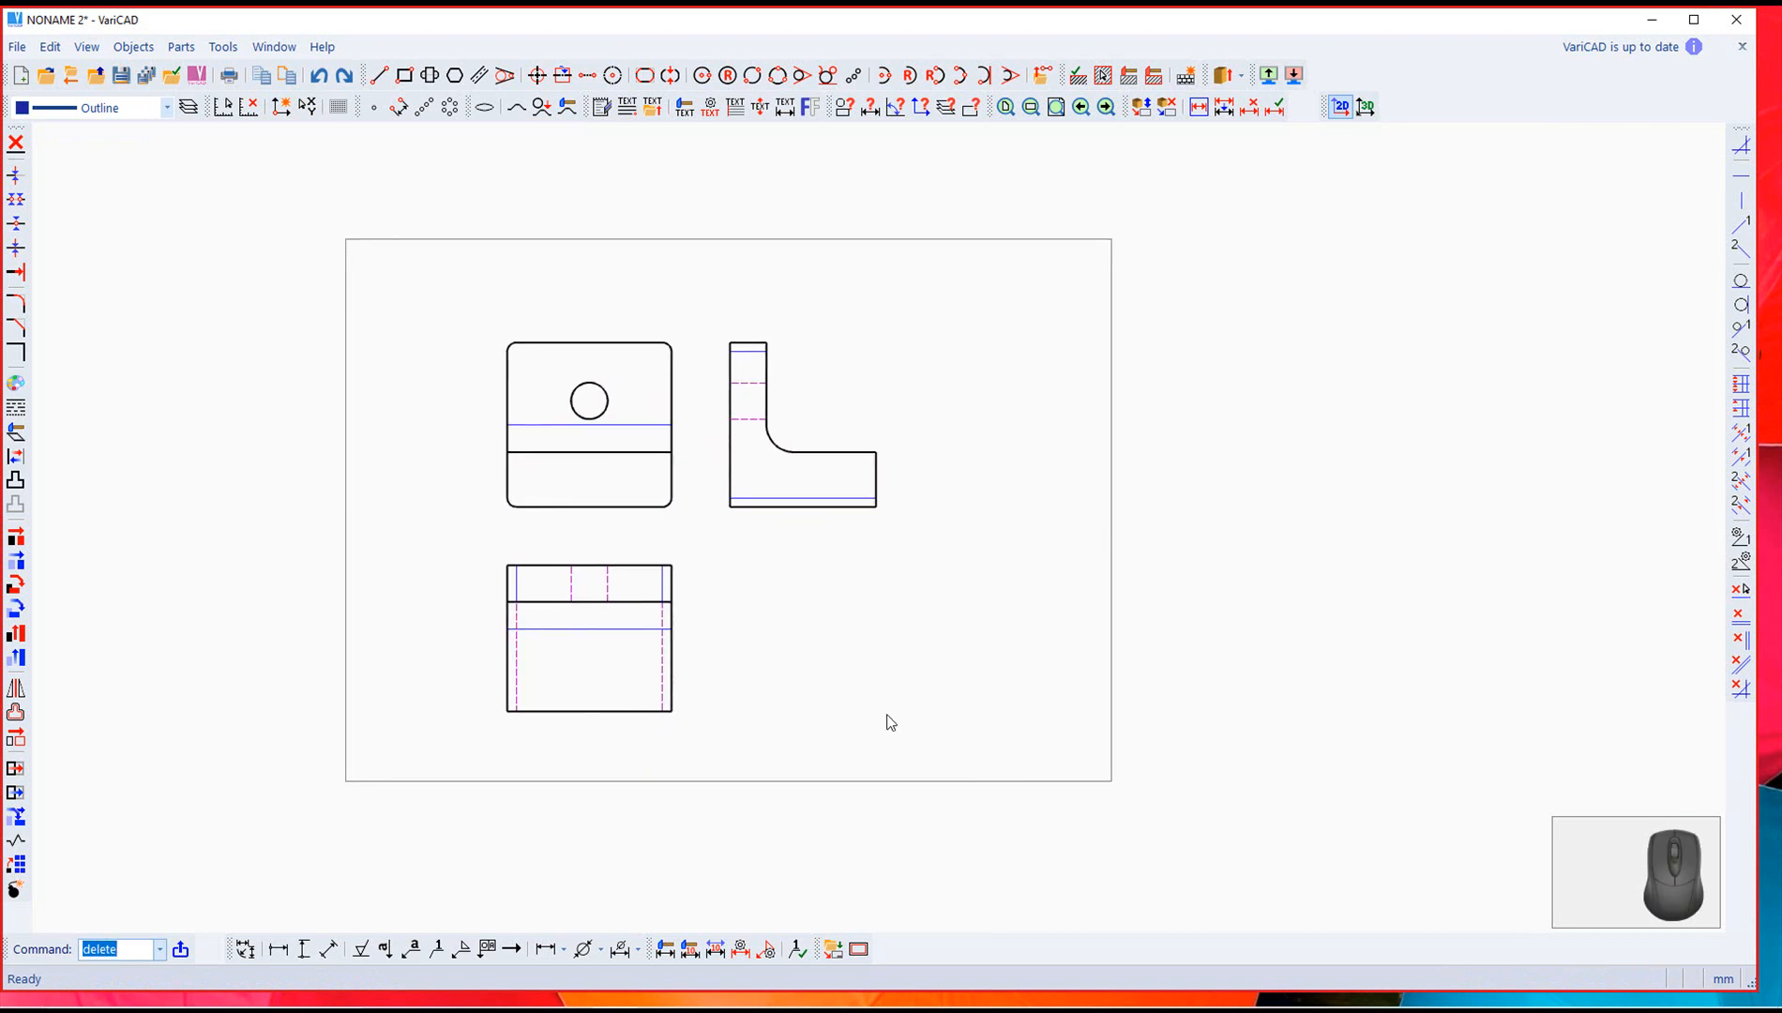
Step: Select all three exported views and move them together toward the sheet's upper-left corner
{"action": "left_click", "coordinate": [989, 738]}
{"action": "key", "text": "Escape"}
{"action": "left_click", "coordinate": [1009, 751]}
{"action": "left_click", "coordinate": [401, 283]}
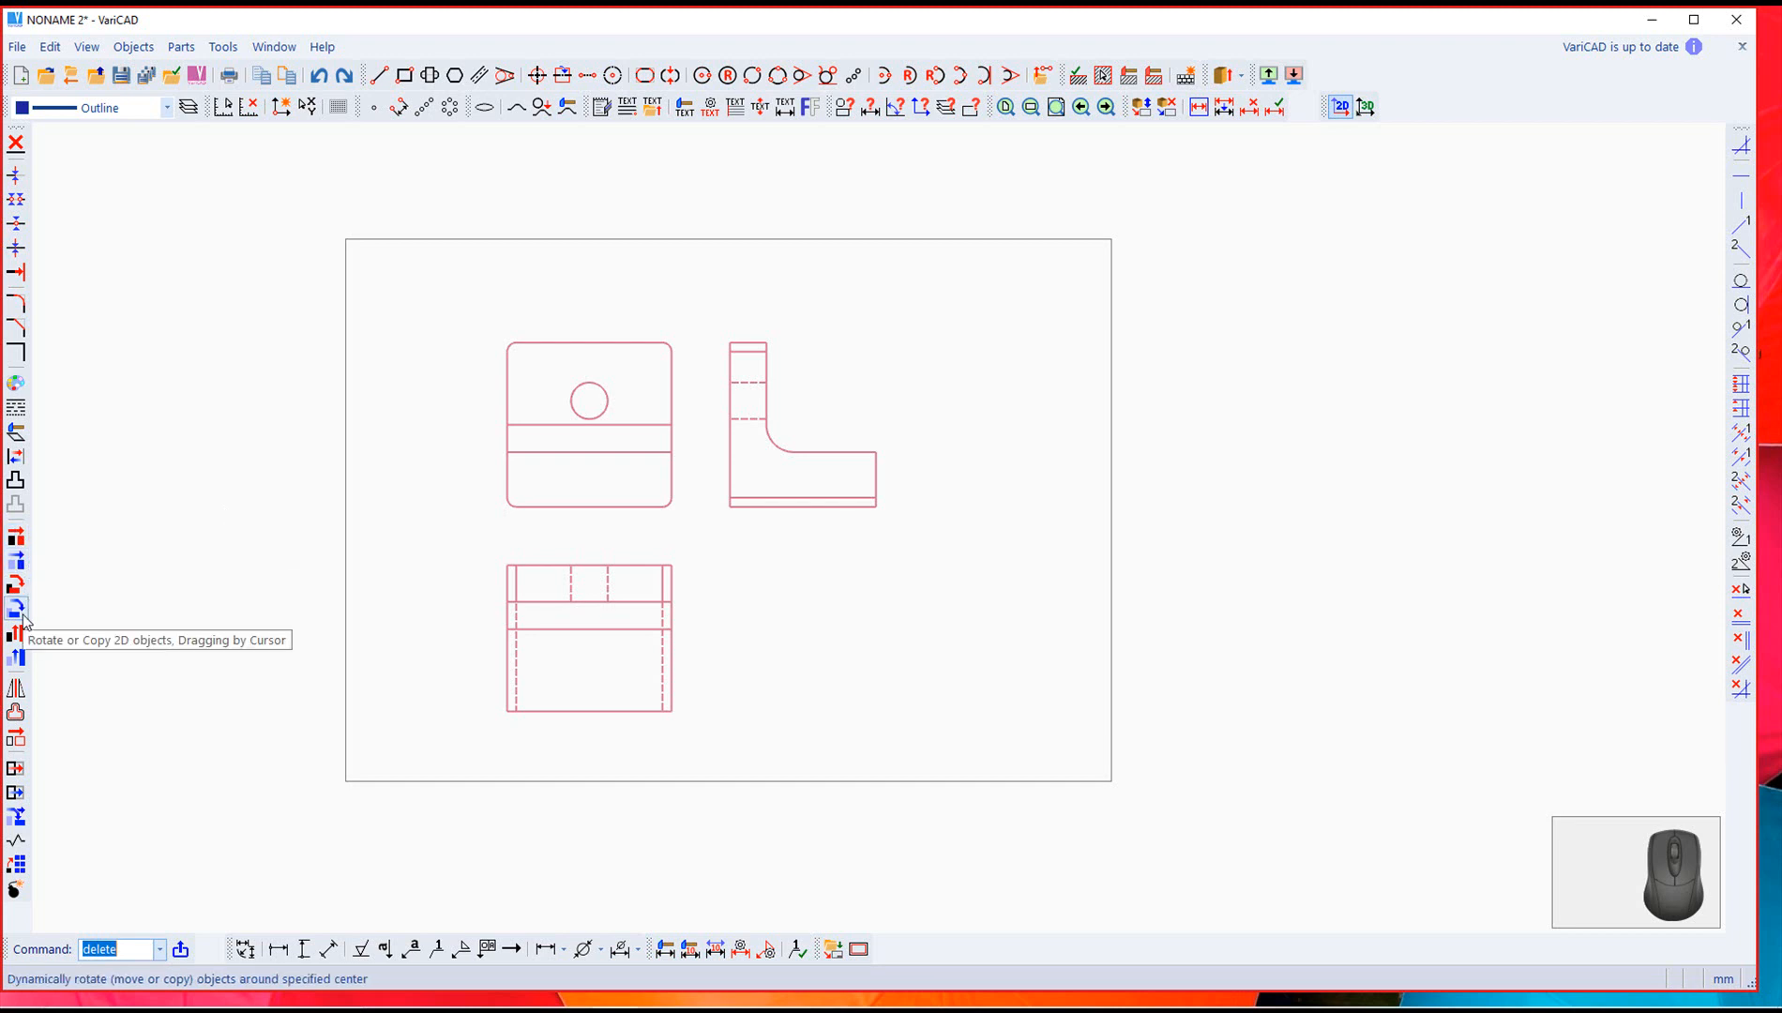
{"action": "left_click", "coordinate": [17, 564]}
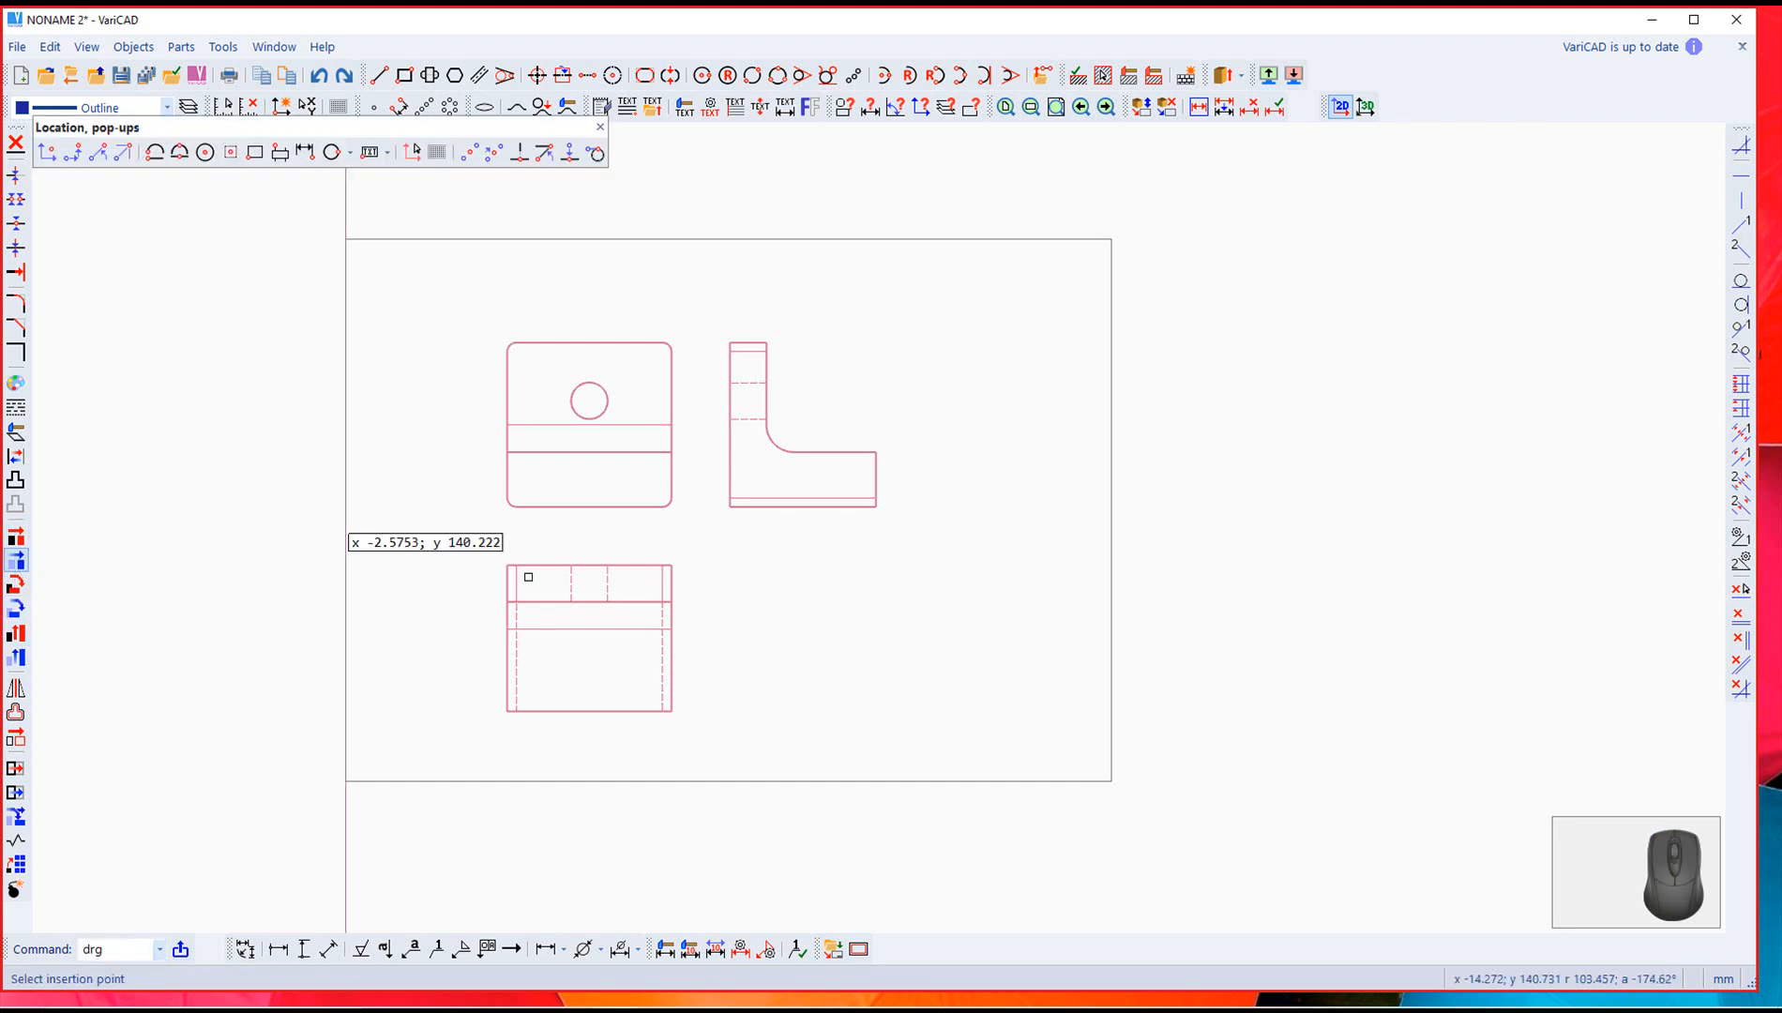
{"action": "left_click", "coordinate": [742, 569]}
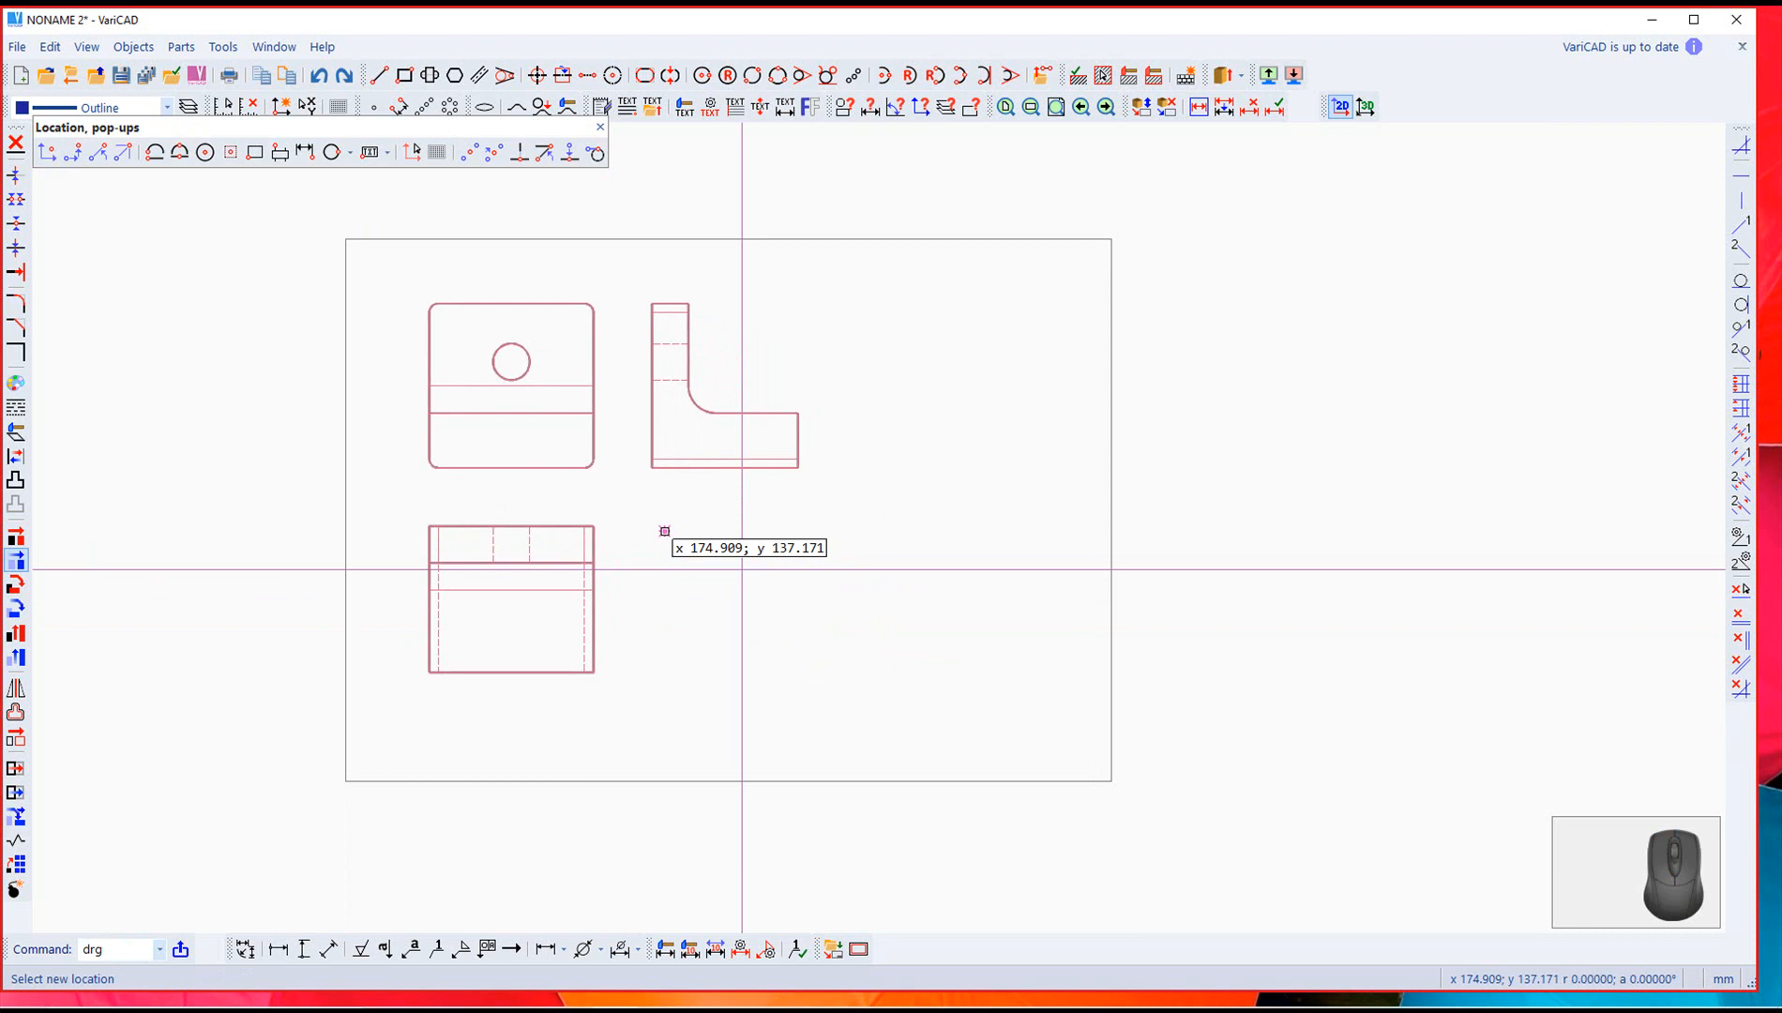
{"action": "key", "text": "Escape"}
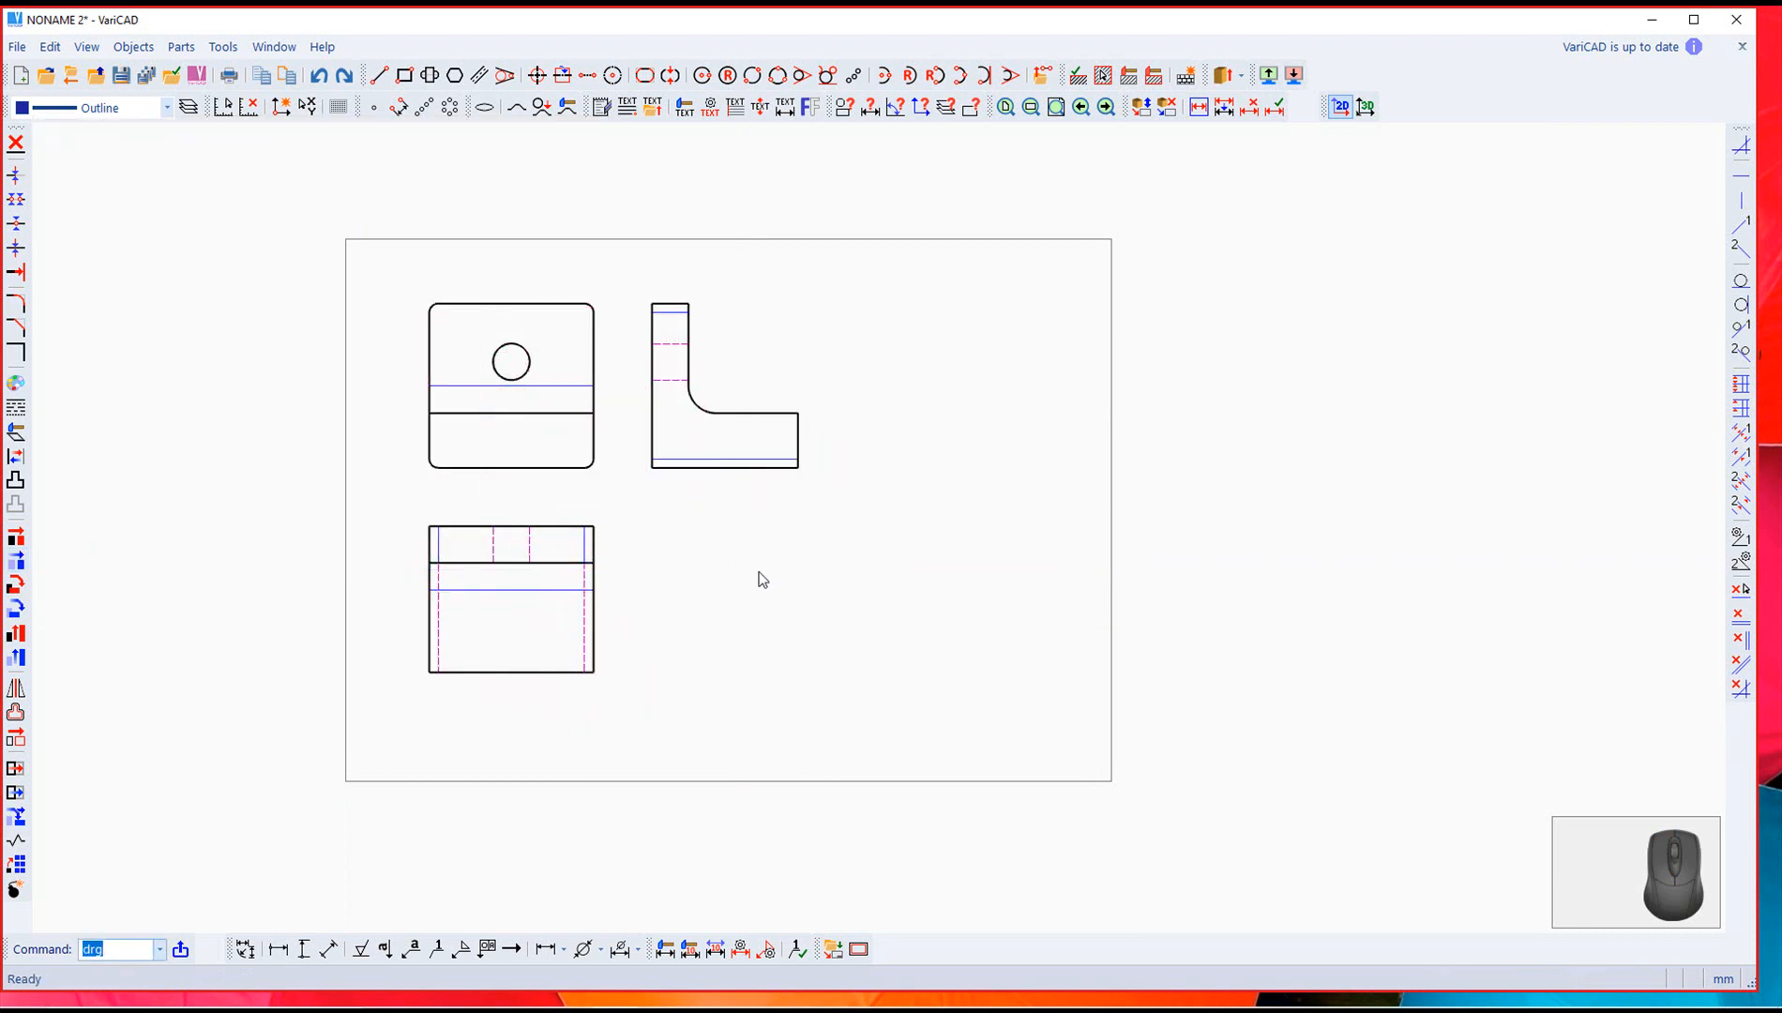
Step: Return to the 3D model and orient the bracket to a pictorial view showing its fillet and hole
{"action": "left_click", "coordinate": [1367, 107]}
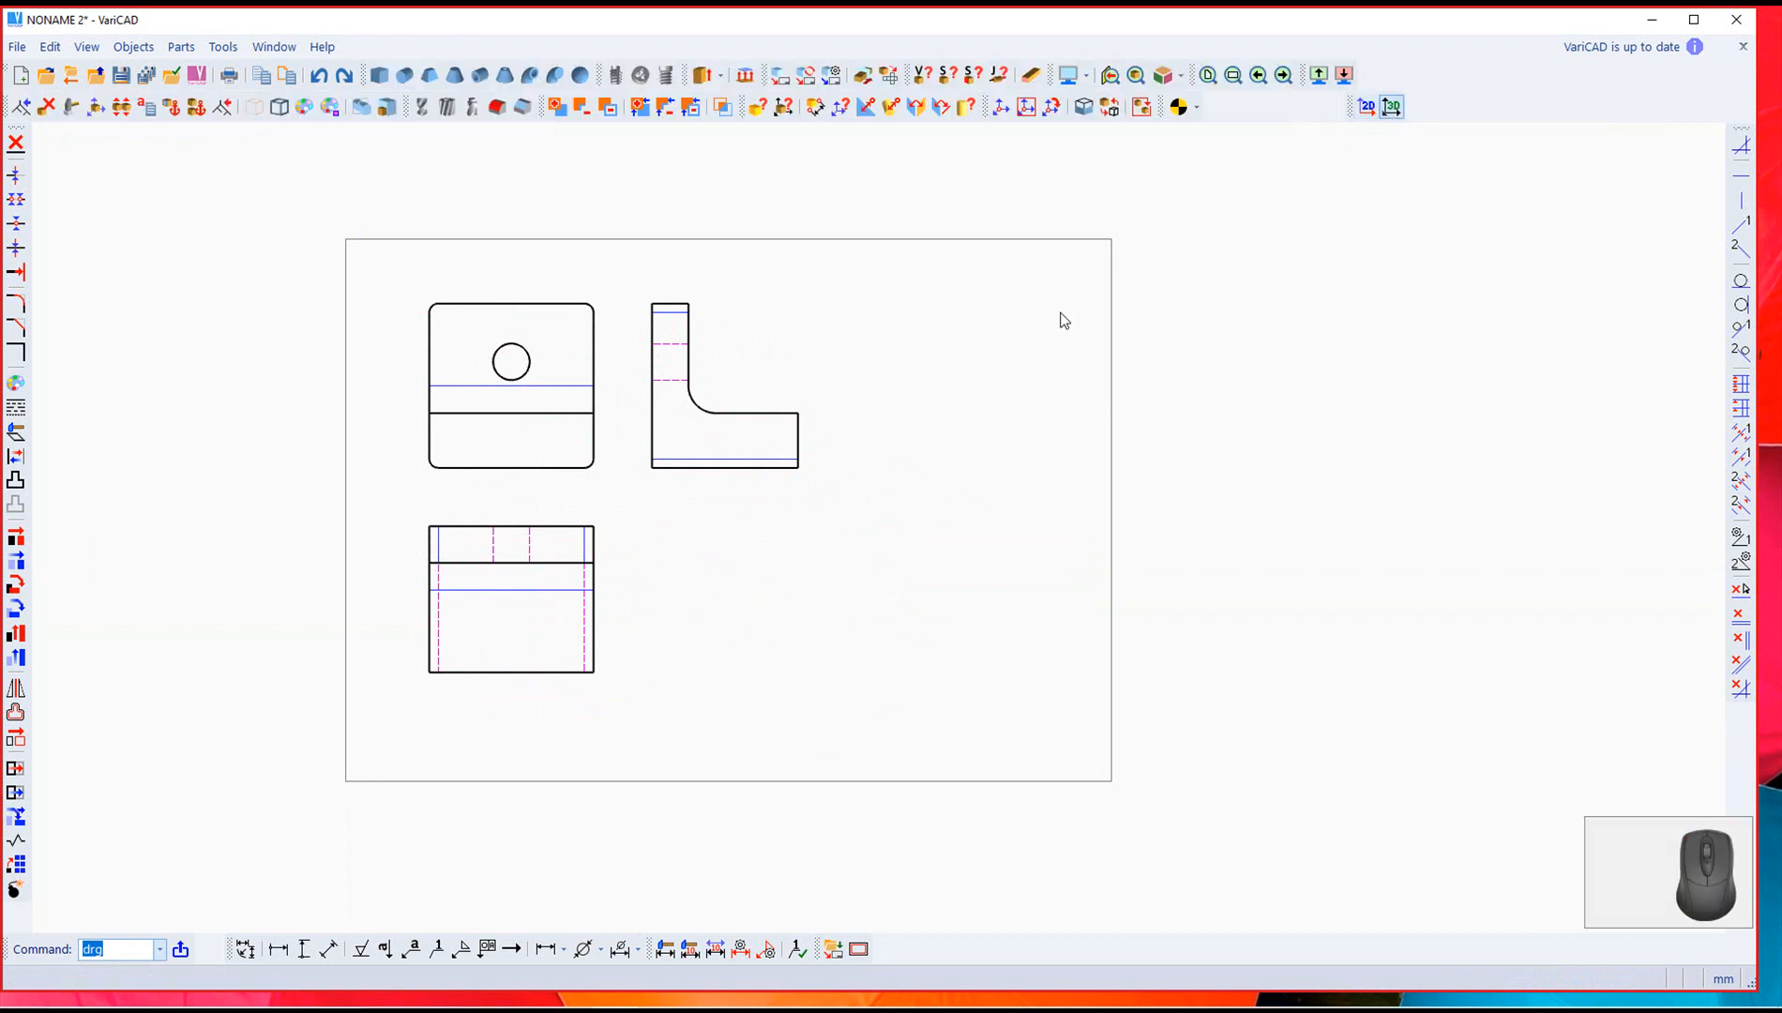
{"action": "right_click_drag", "start_coordinate": [1249, 454], "coordinate": [994, 509]}
{"action": "middle_click_drag", "start_coordinate": [994, 509], "coordinate": [872, 371]}
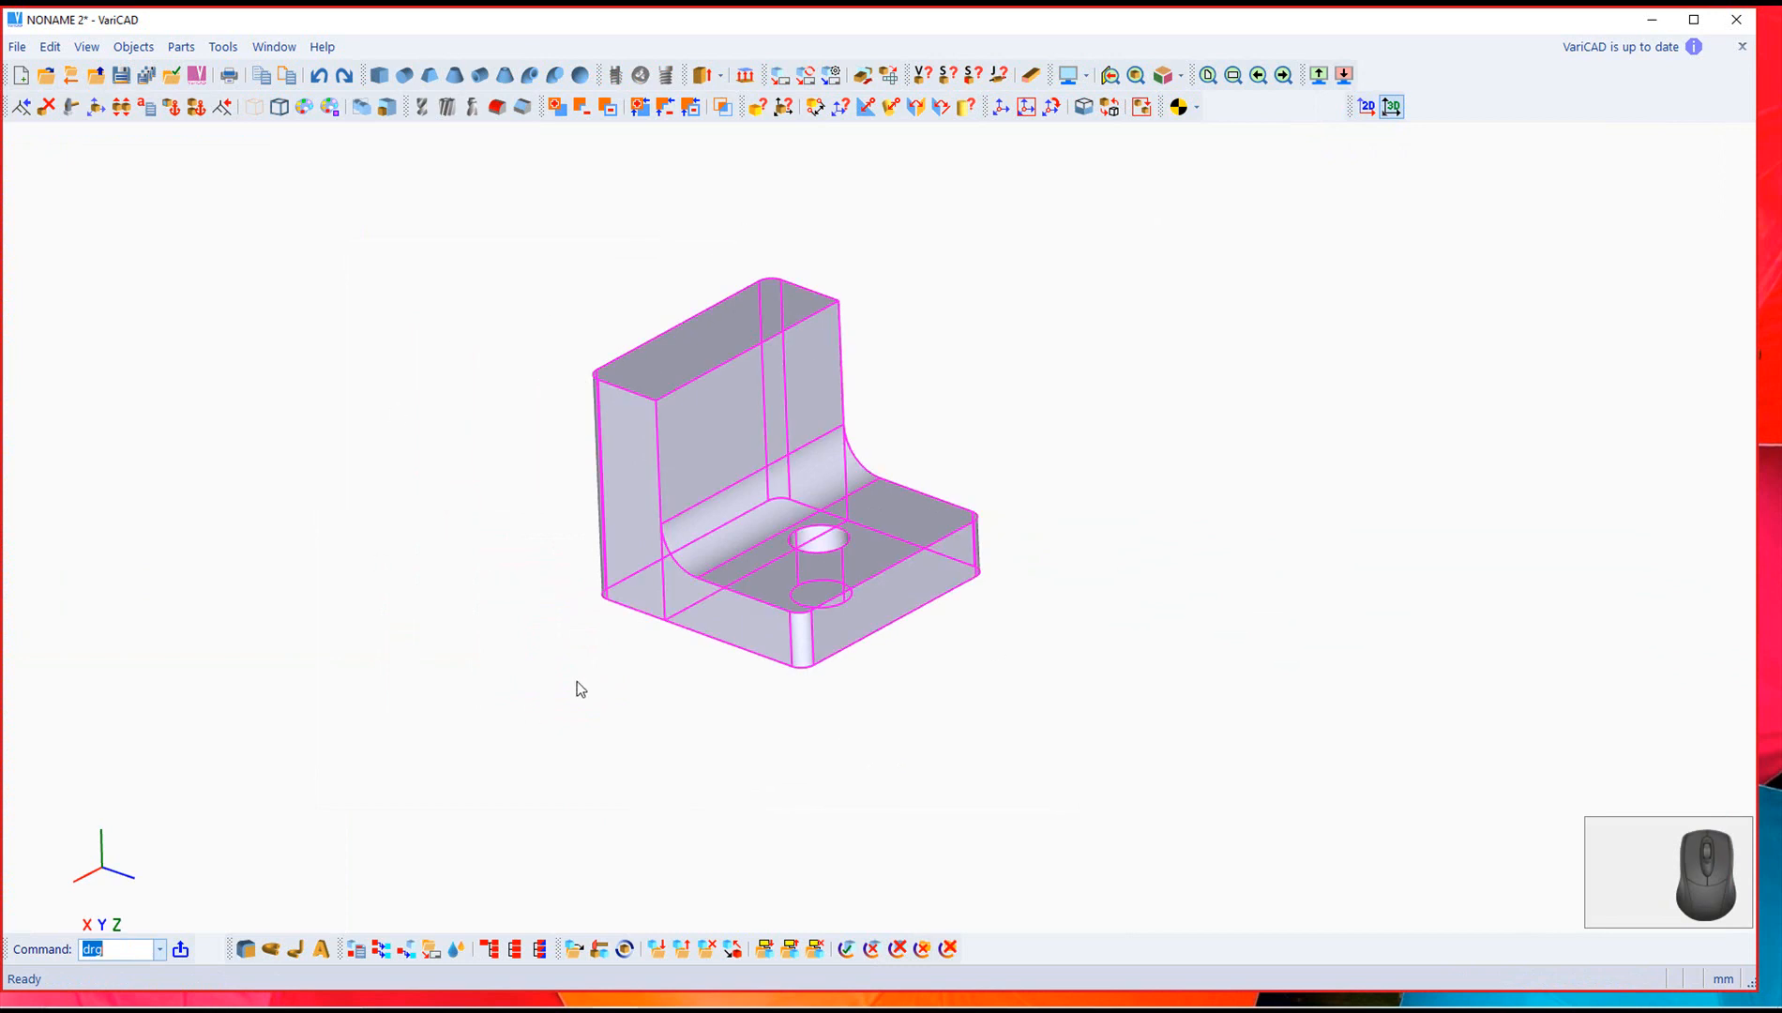
{"action": "scroll", "coordinate": [598, 677], "scroll_direction": "down", "scroll_amount": 1}
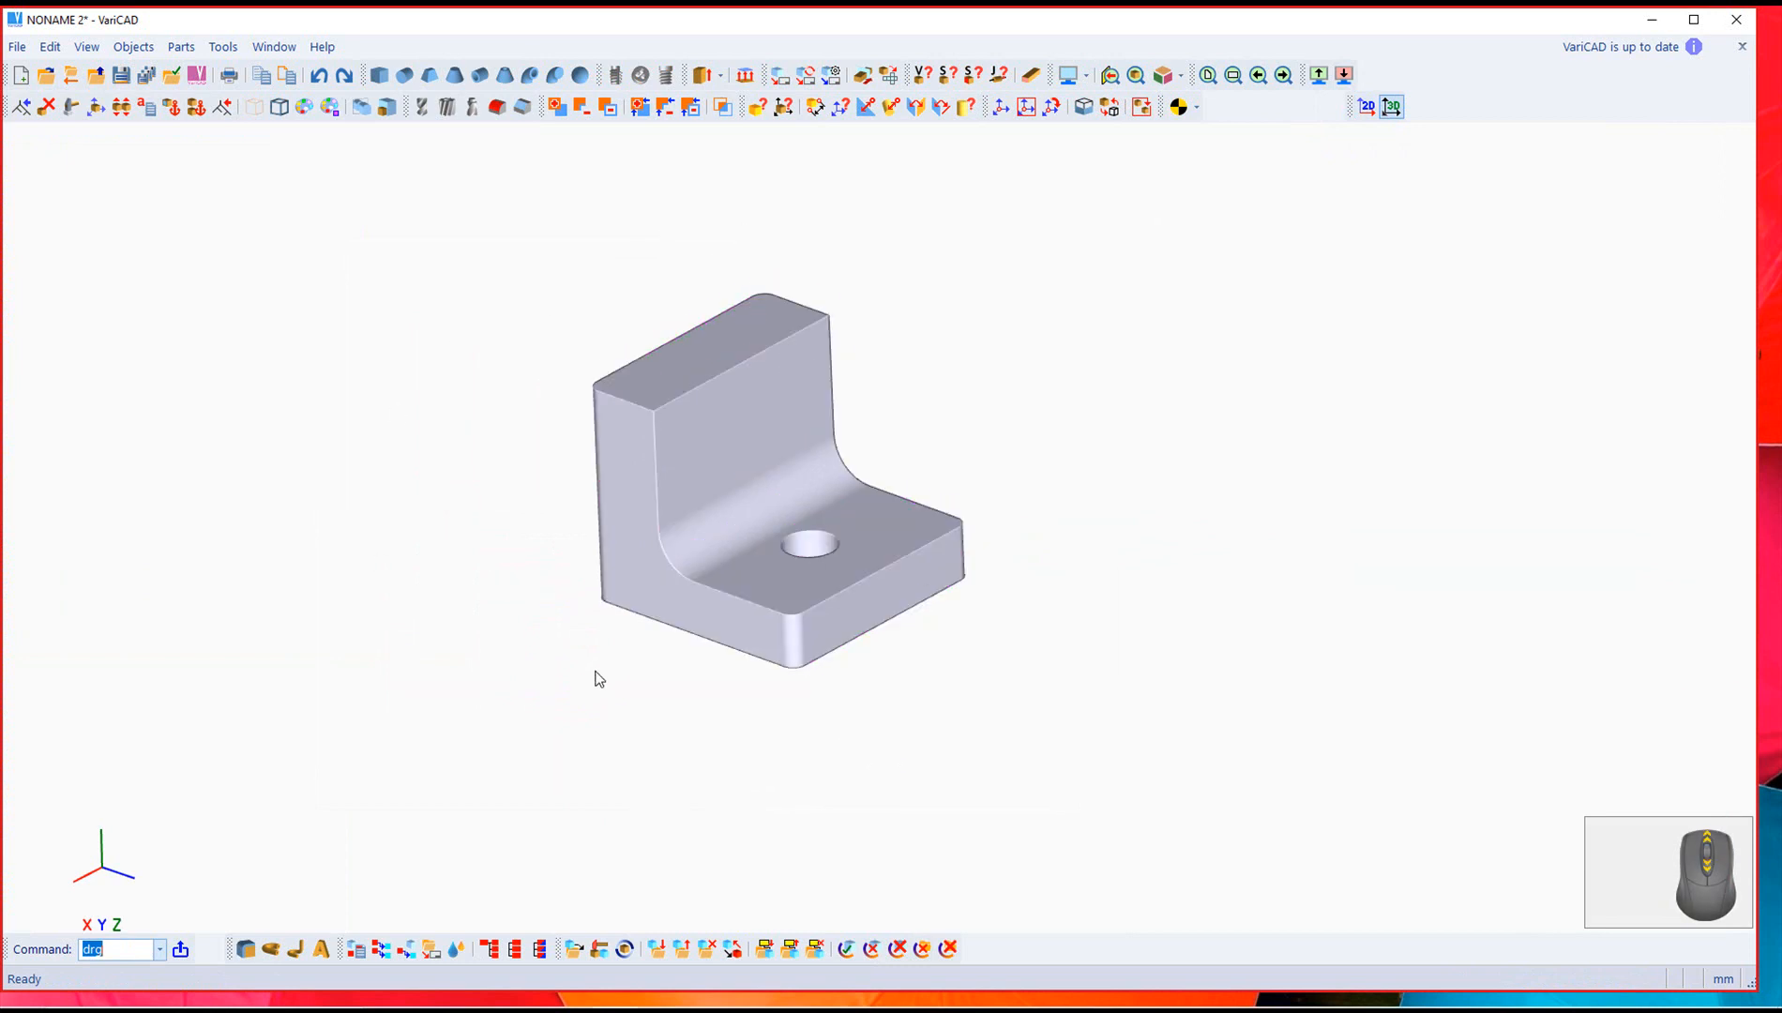
Step: Create a 2D drawing from the current 3D view and place it on the sheet below and right of the left view
{"action": "left_click", "coordinate": [131, 49]}
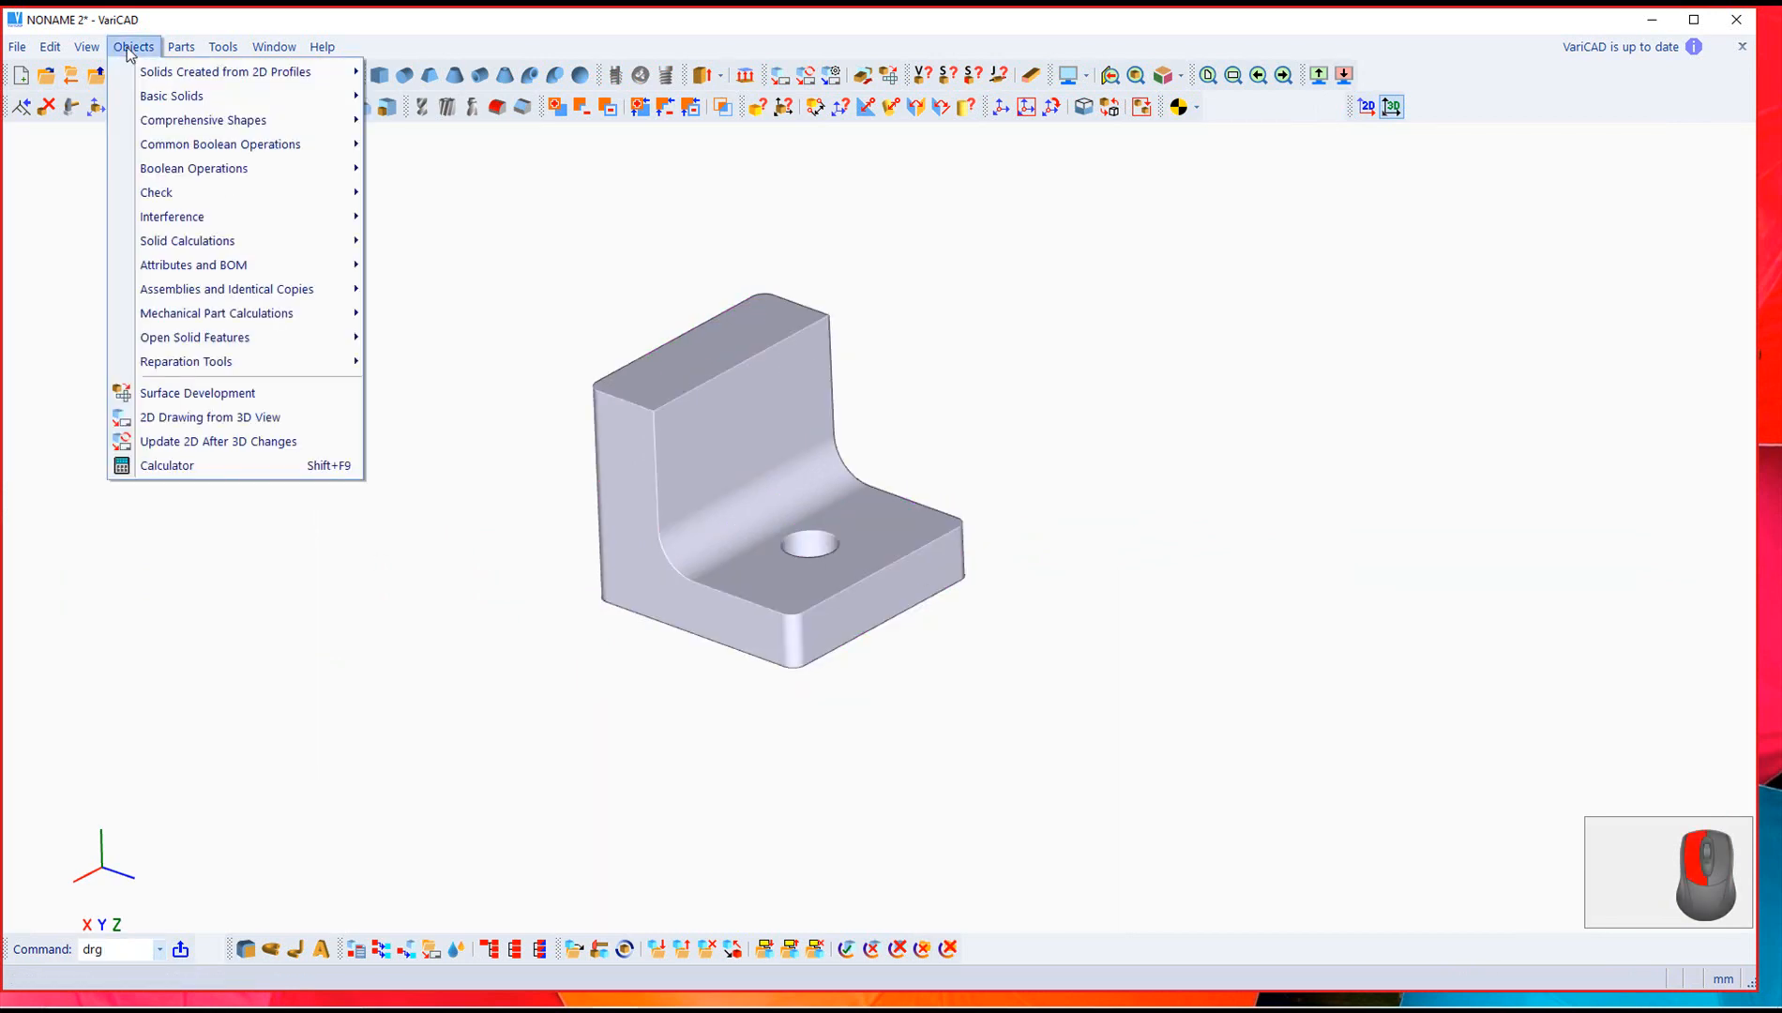
{"action": "left_click", "coordinate": [185, 417]}
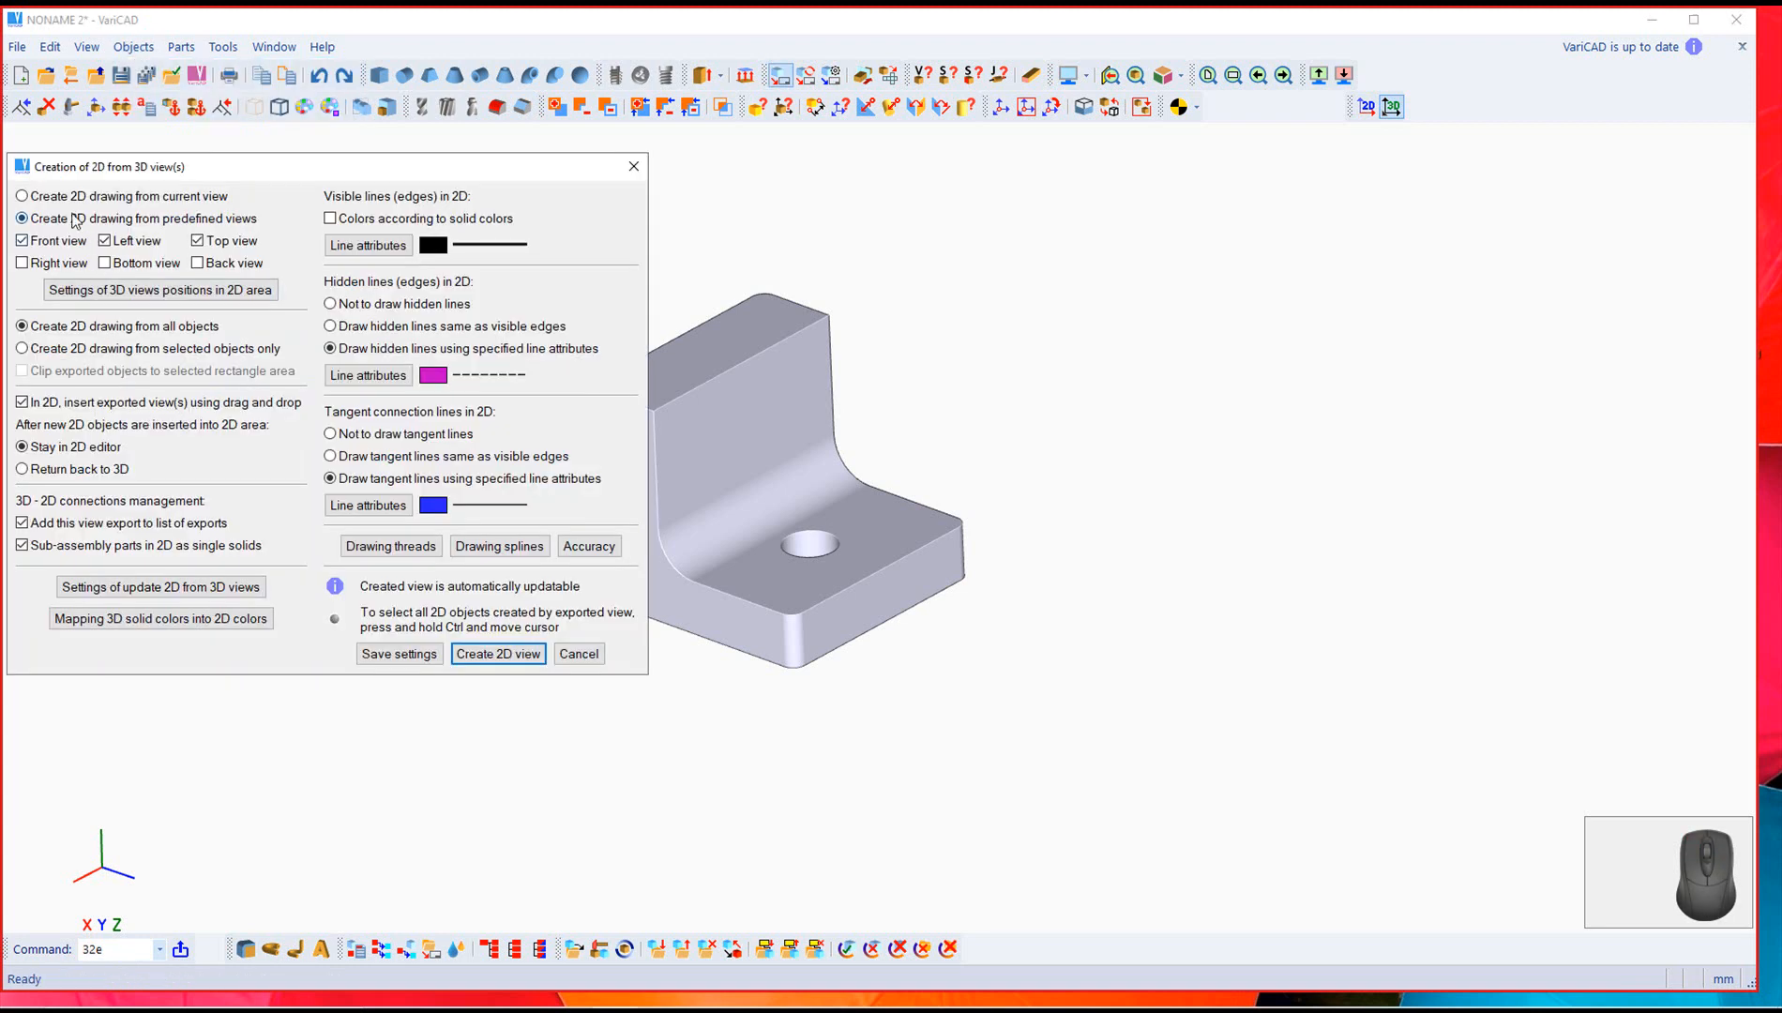
{"action": "left_click", "coordinate": [21, 198]}
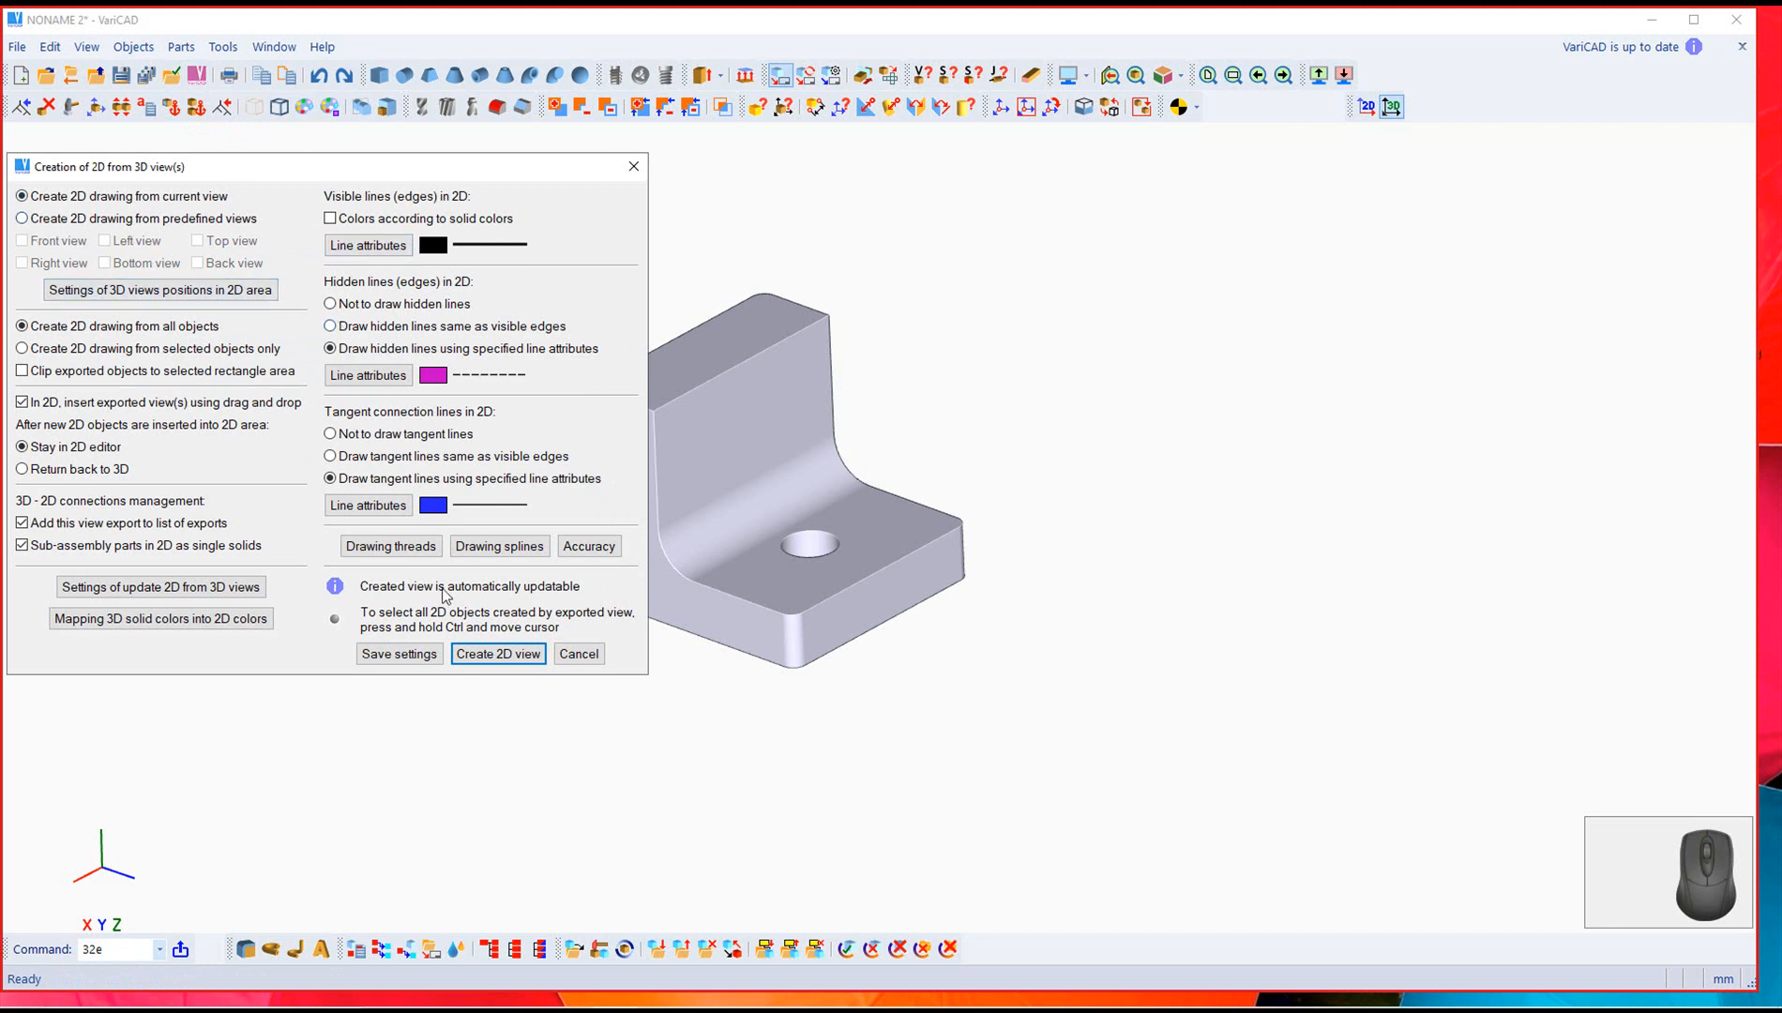
{"action": "left_click", "coordinate": [498, 654]}
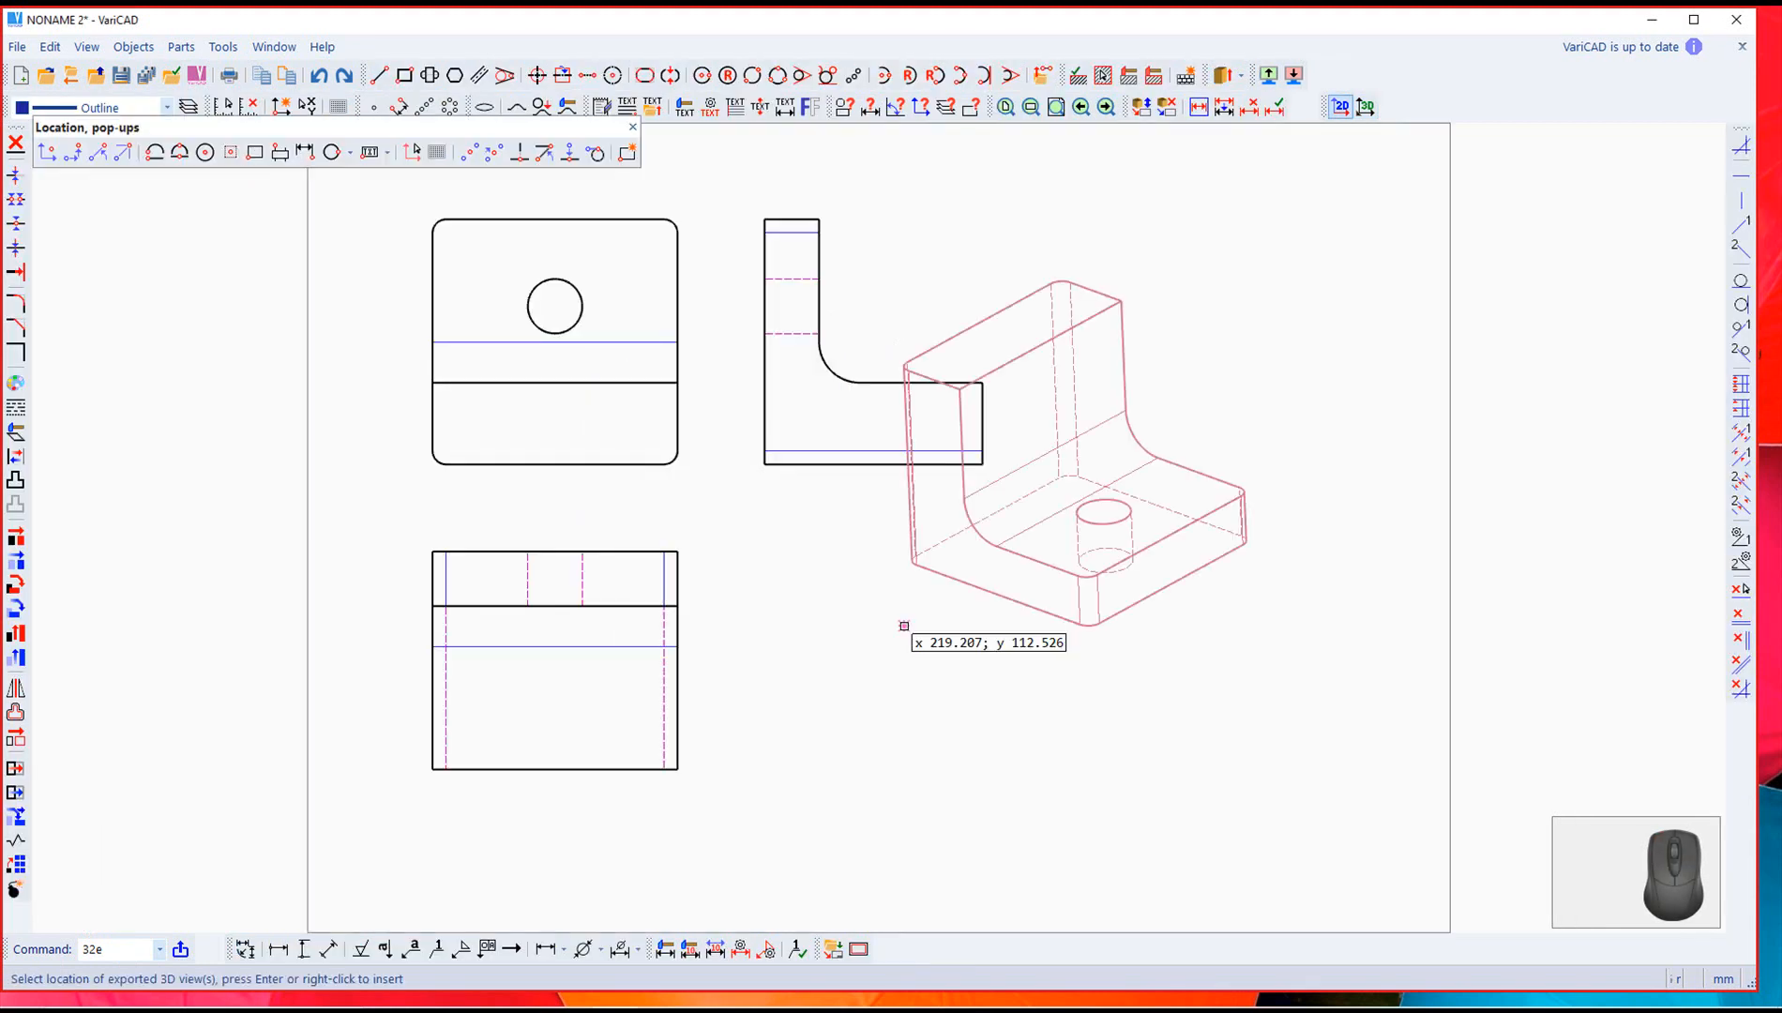
{"action": "left_click", "coordinate": [965, 828]}
{"action": "scroll", "coordinate": [1328, 681], "scroll_direction": "down", "scroll_amount": 3}
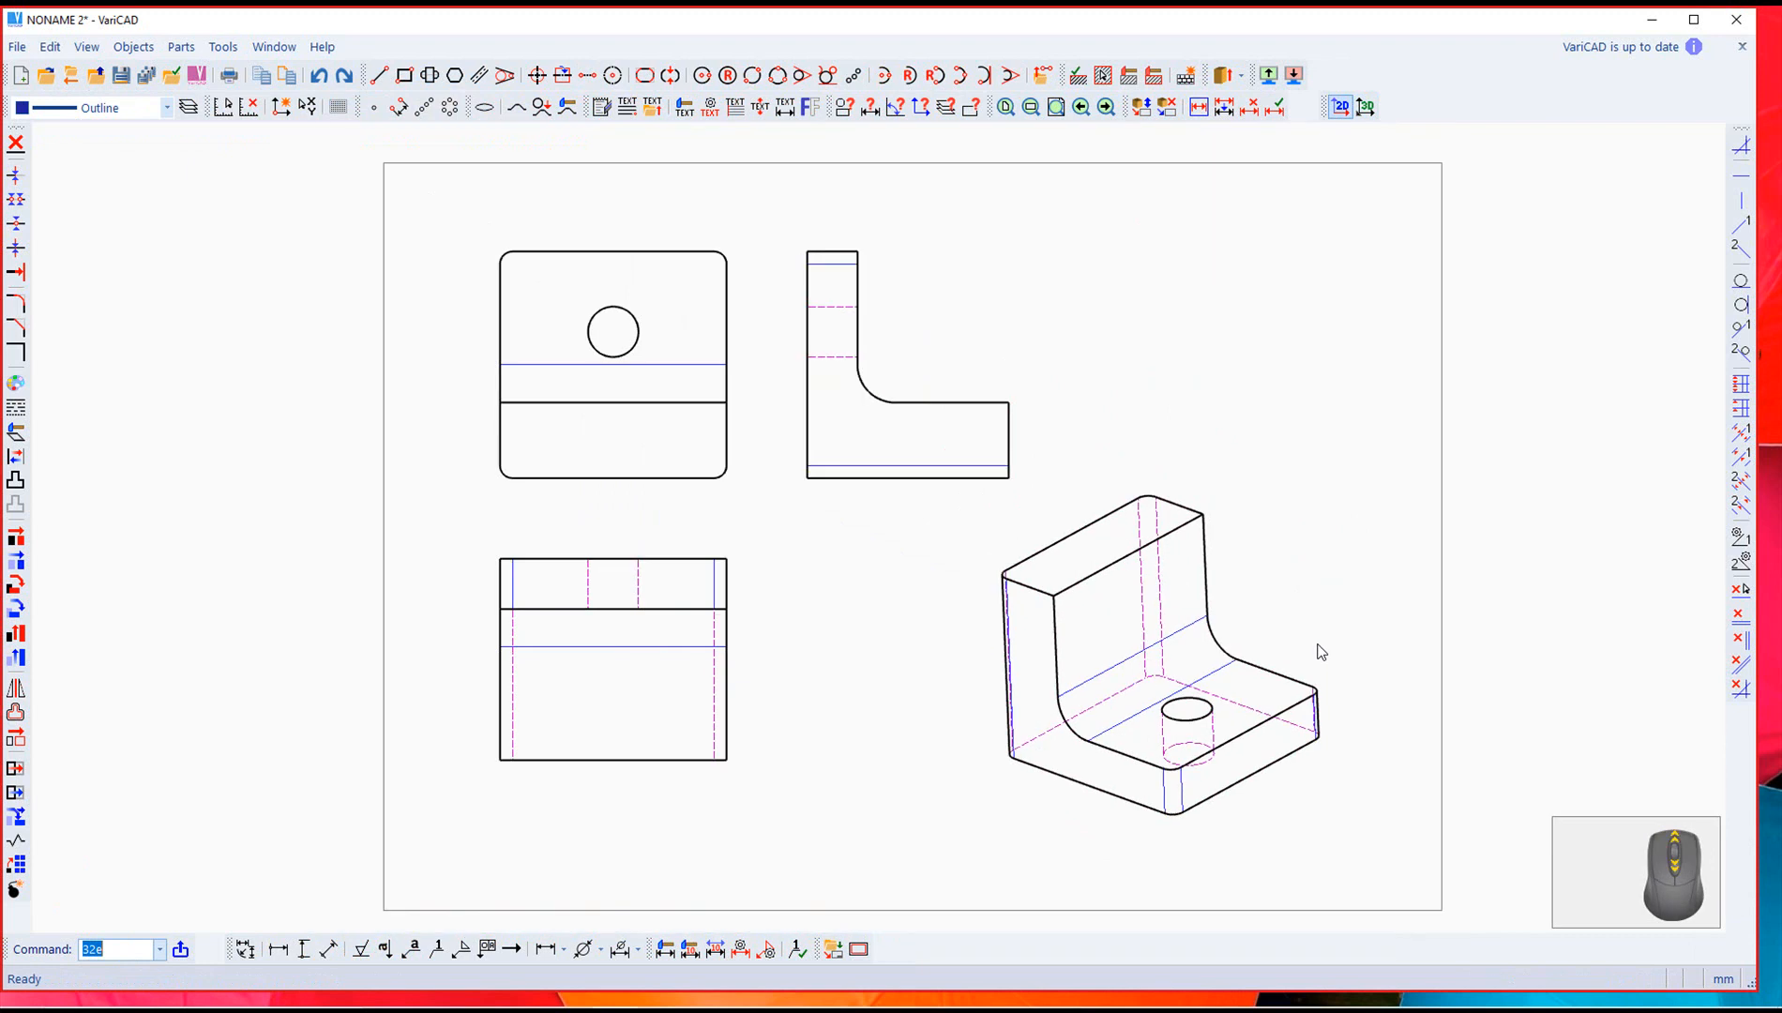
Step: Add a horizontal dimension for the full width of the L-shaped left view, placed below its base
{"action": "mouse_move", "coordinate": [1332, 605]}
{"action": "middle_mouse_down"}
{"action": "mouse_move", "coordinate": [1232, 537]}
{"action": "mouse_move", "coordinate": [1119, 553]}
{"action": "middle_mouse_up"}
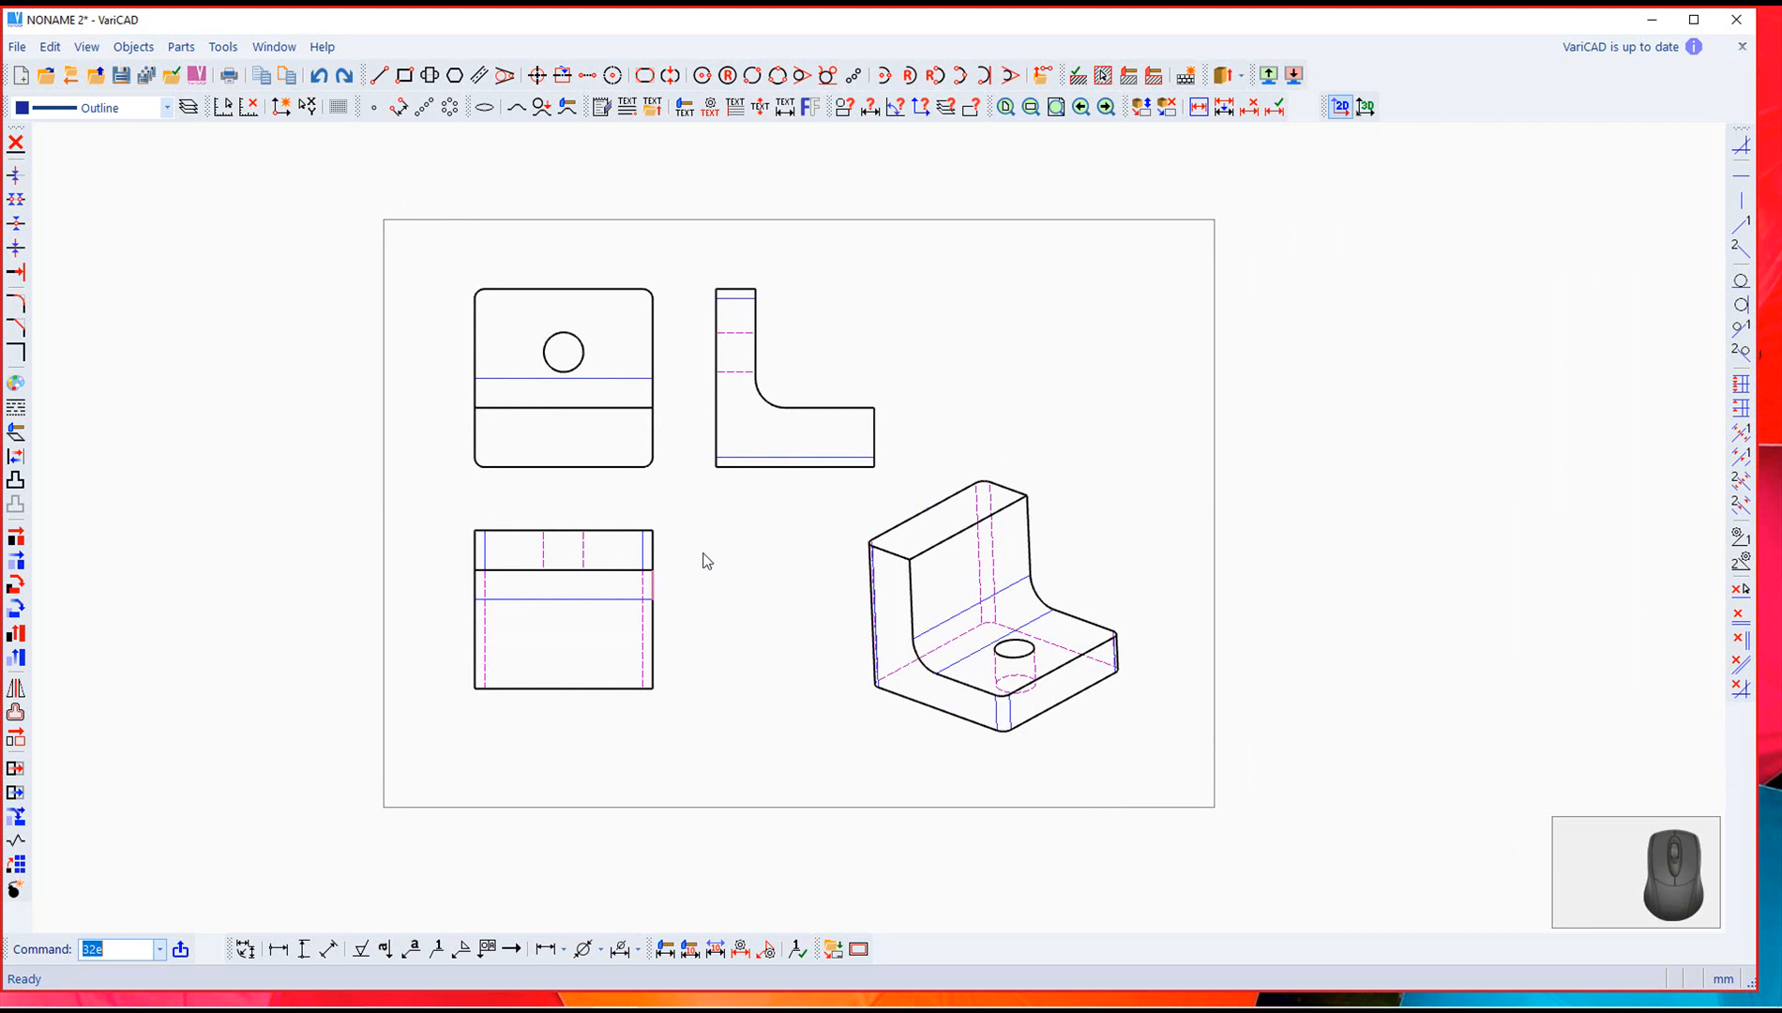
{"action": "scroll", "coordinate": [533, 429], "scroll_direction": "up", "scroll_amount": 2}
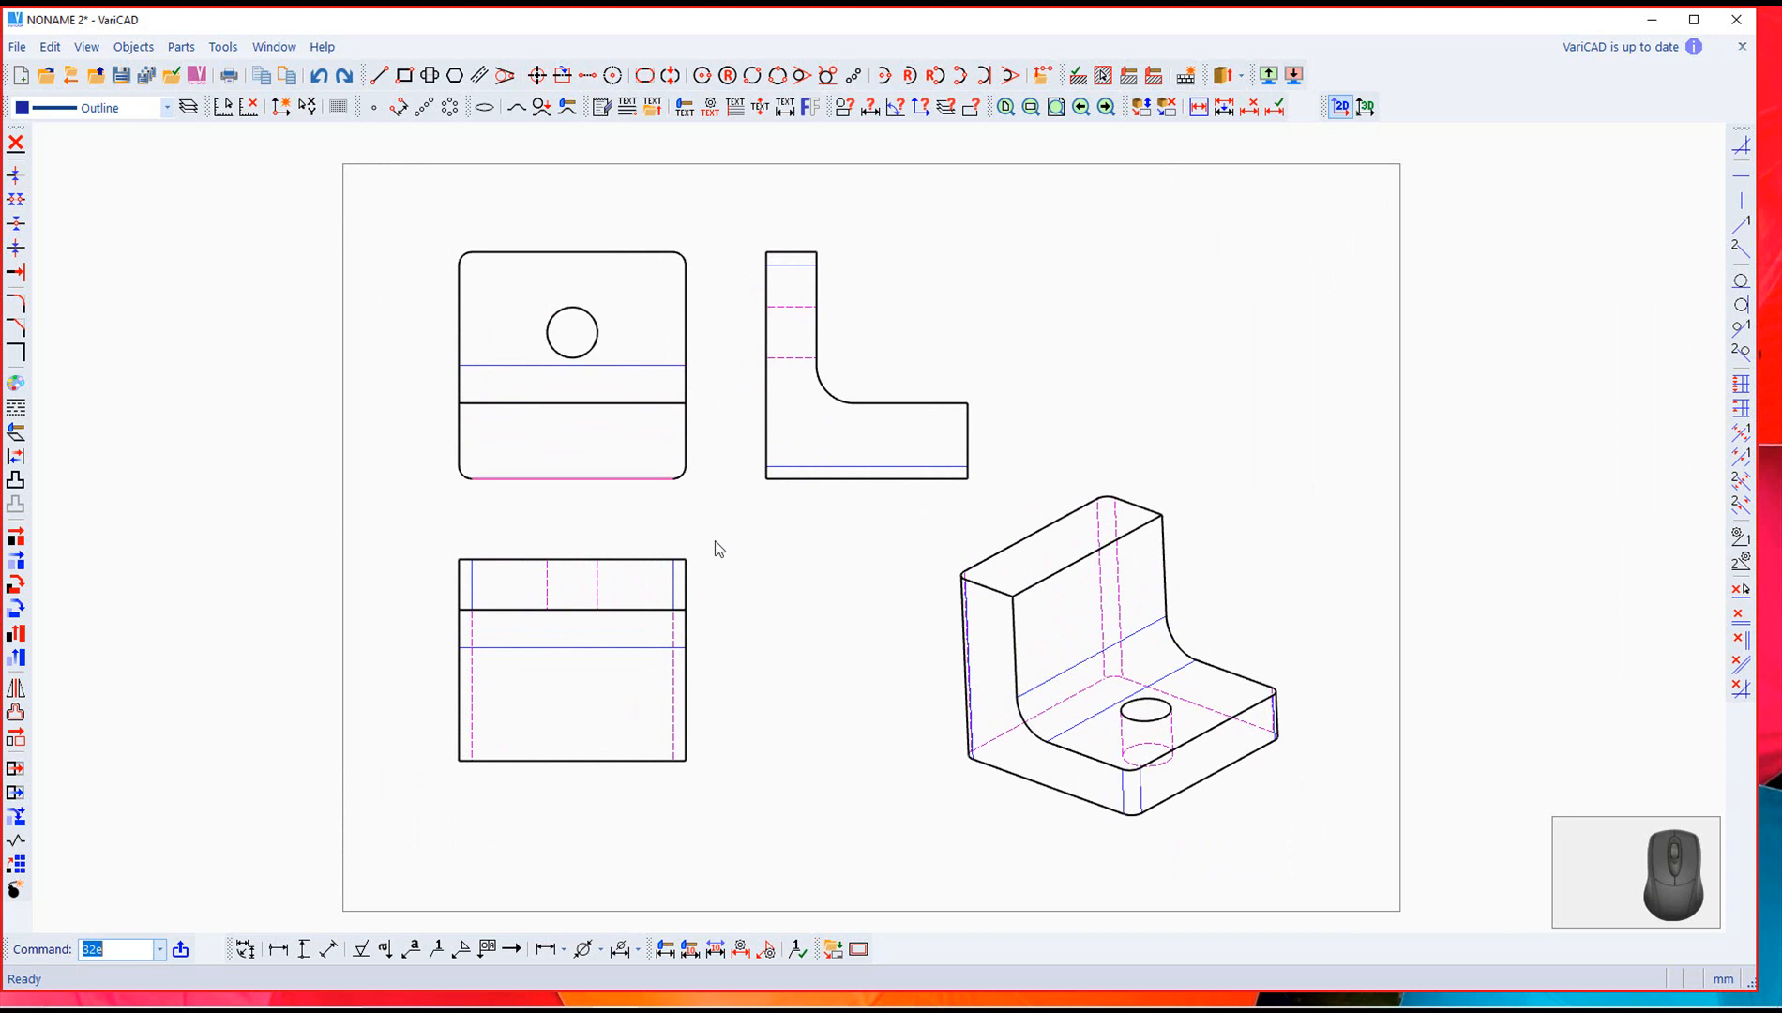
{"action": "left_click", "coordinate": [562, 949]}
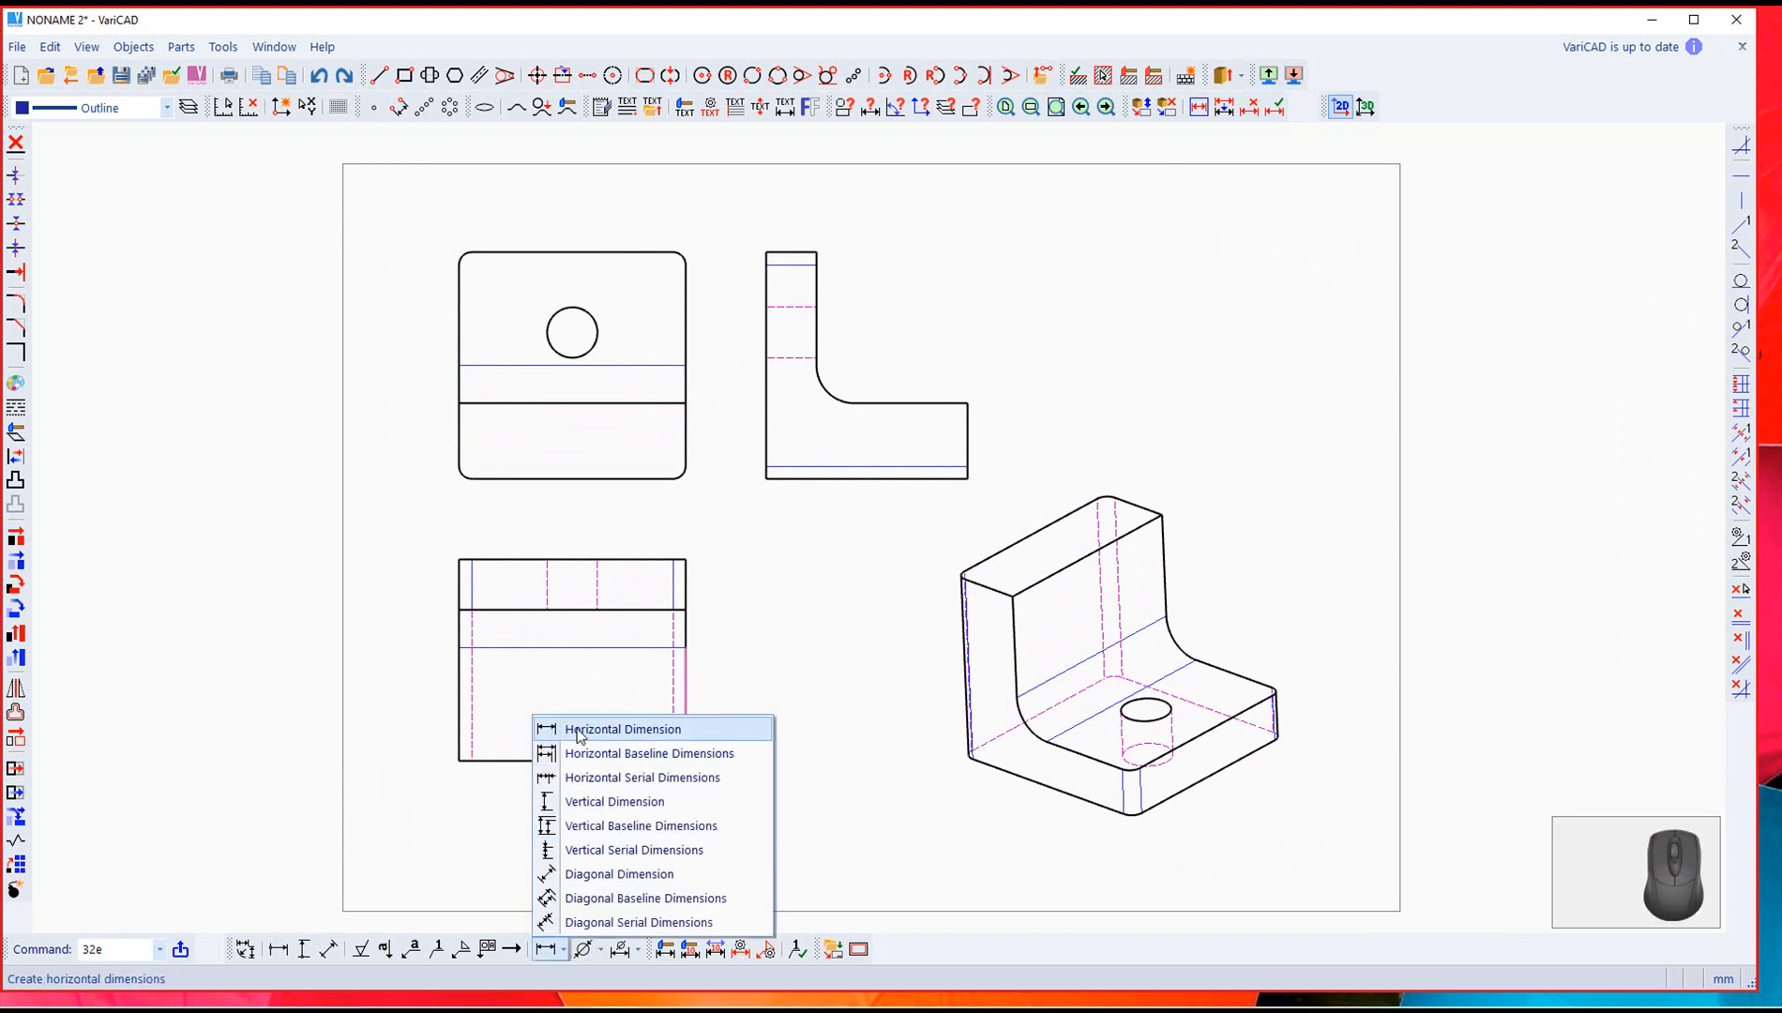
{"action": "left_click", "coordinate": [601, 950]}
{"action": "key", "text": "Escape"}
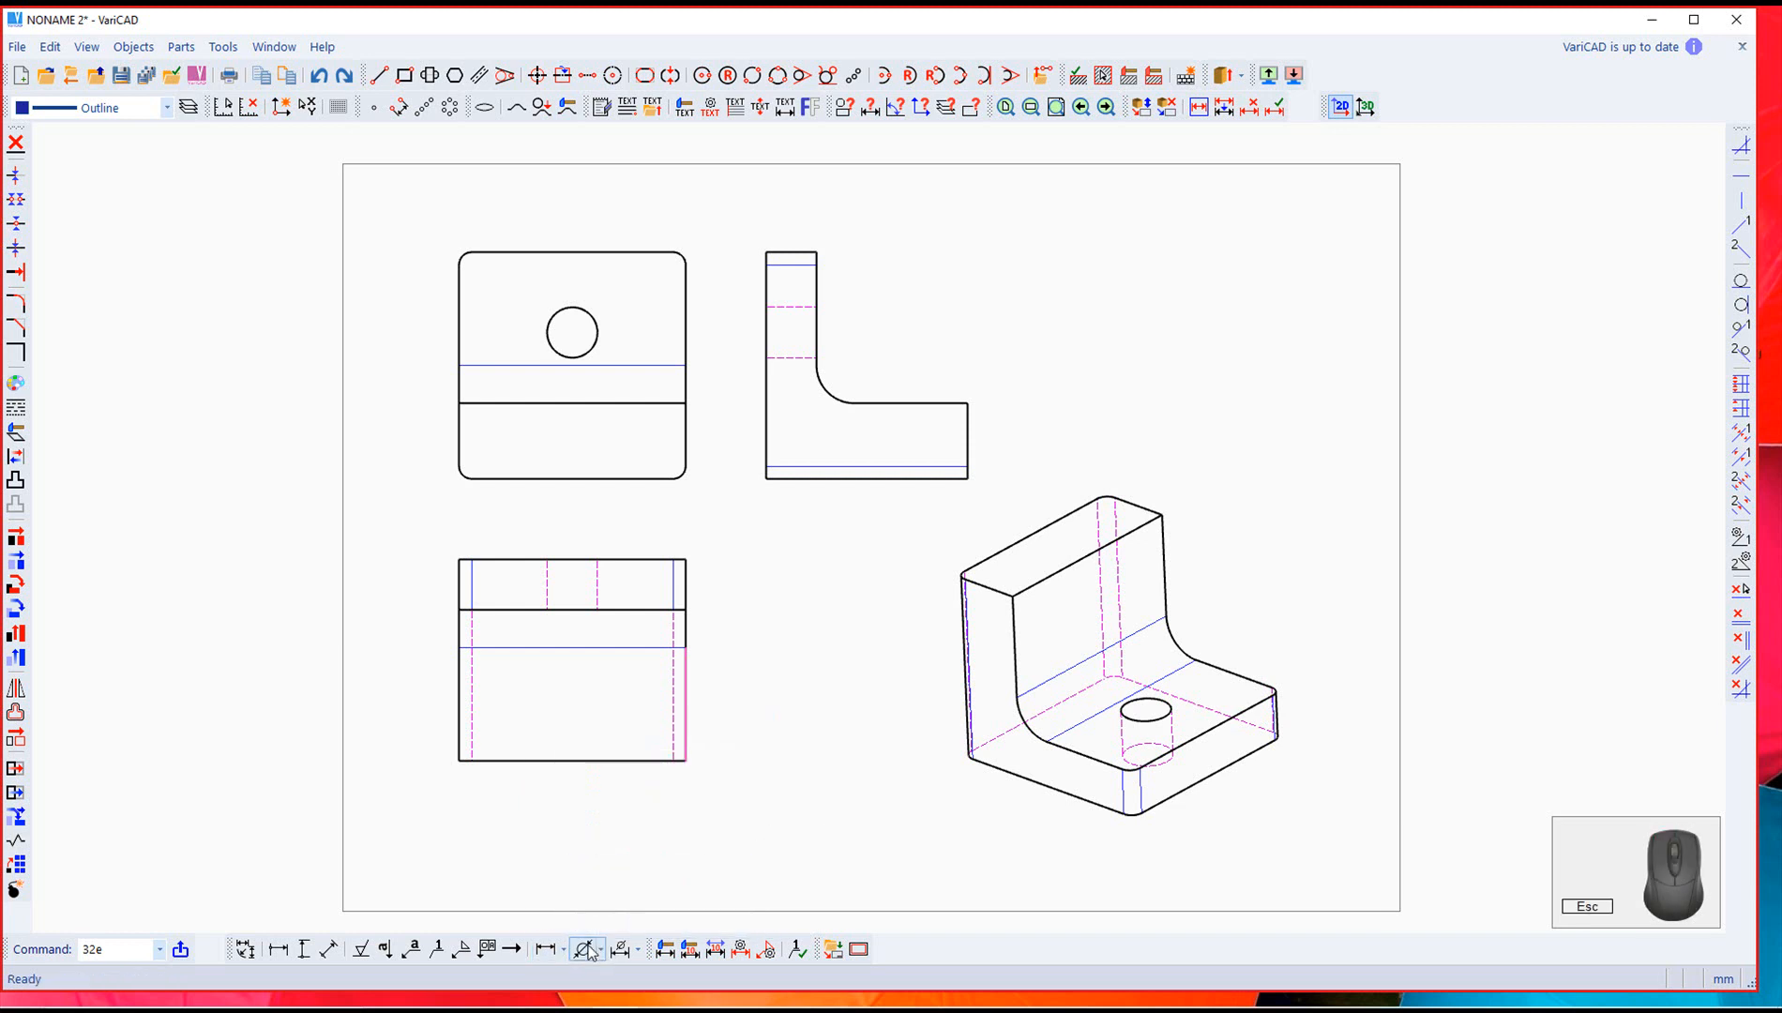
{"action": "left_click", "coordinate": [563, 949]}
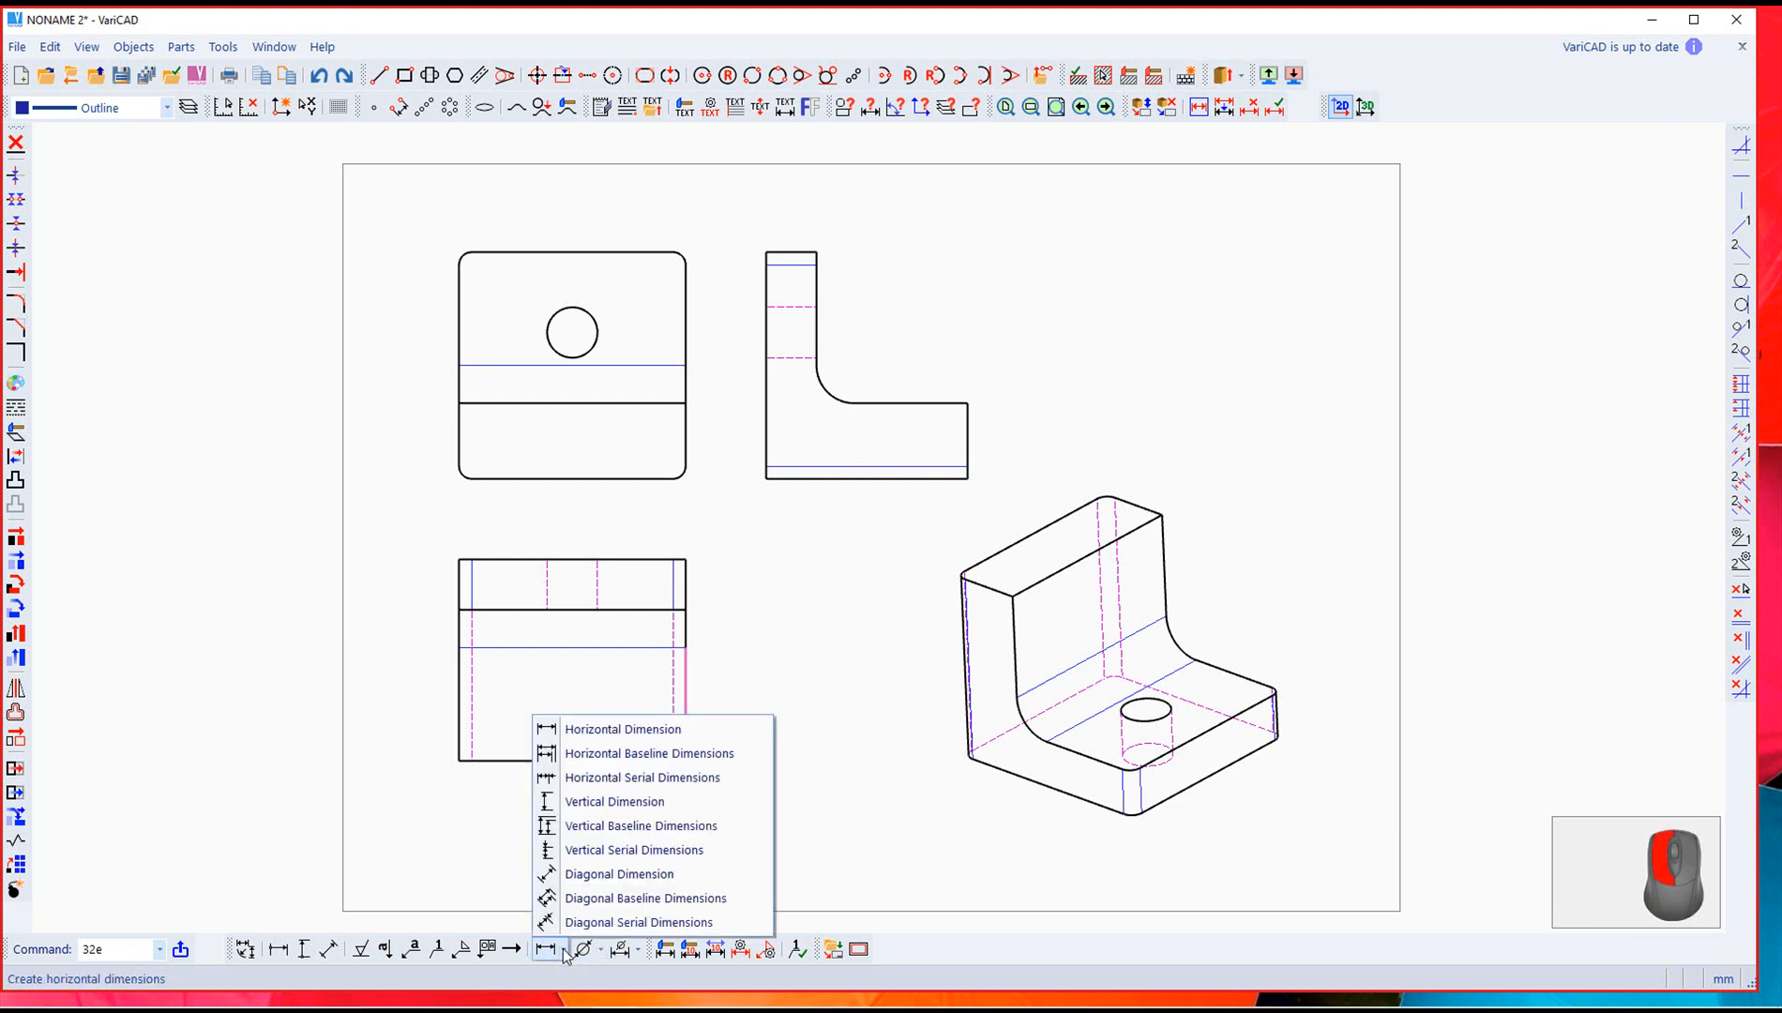
{"action": "left_click", "coordinate": [585, 731]}
{"action": "left_click", "coordinate": [765, 481]}
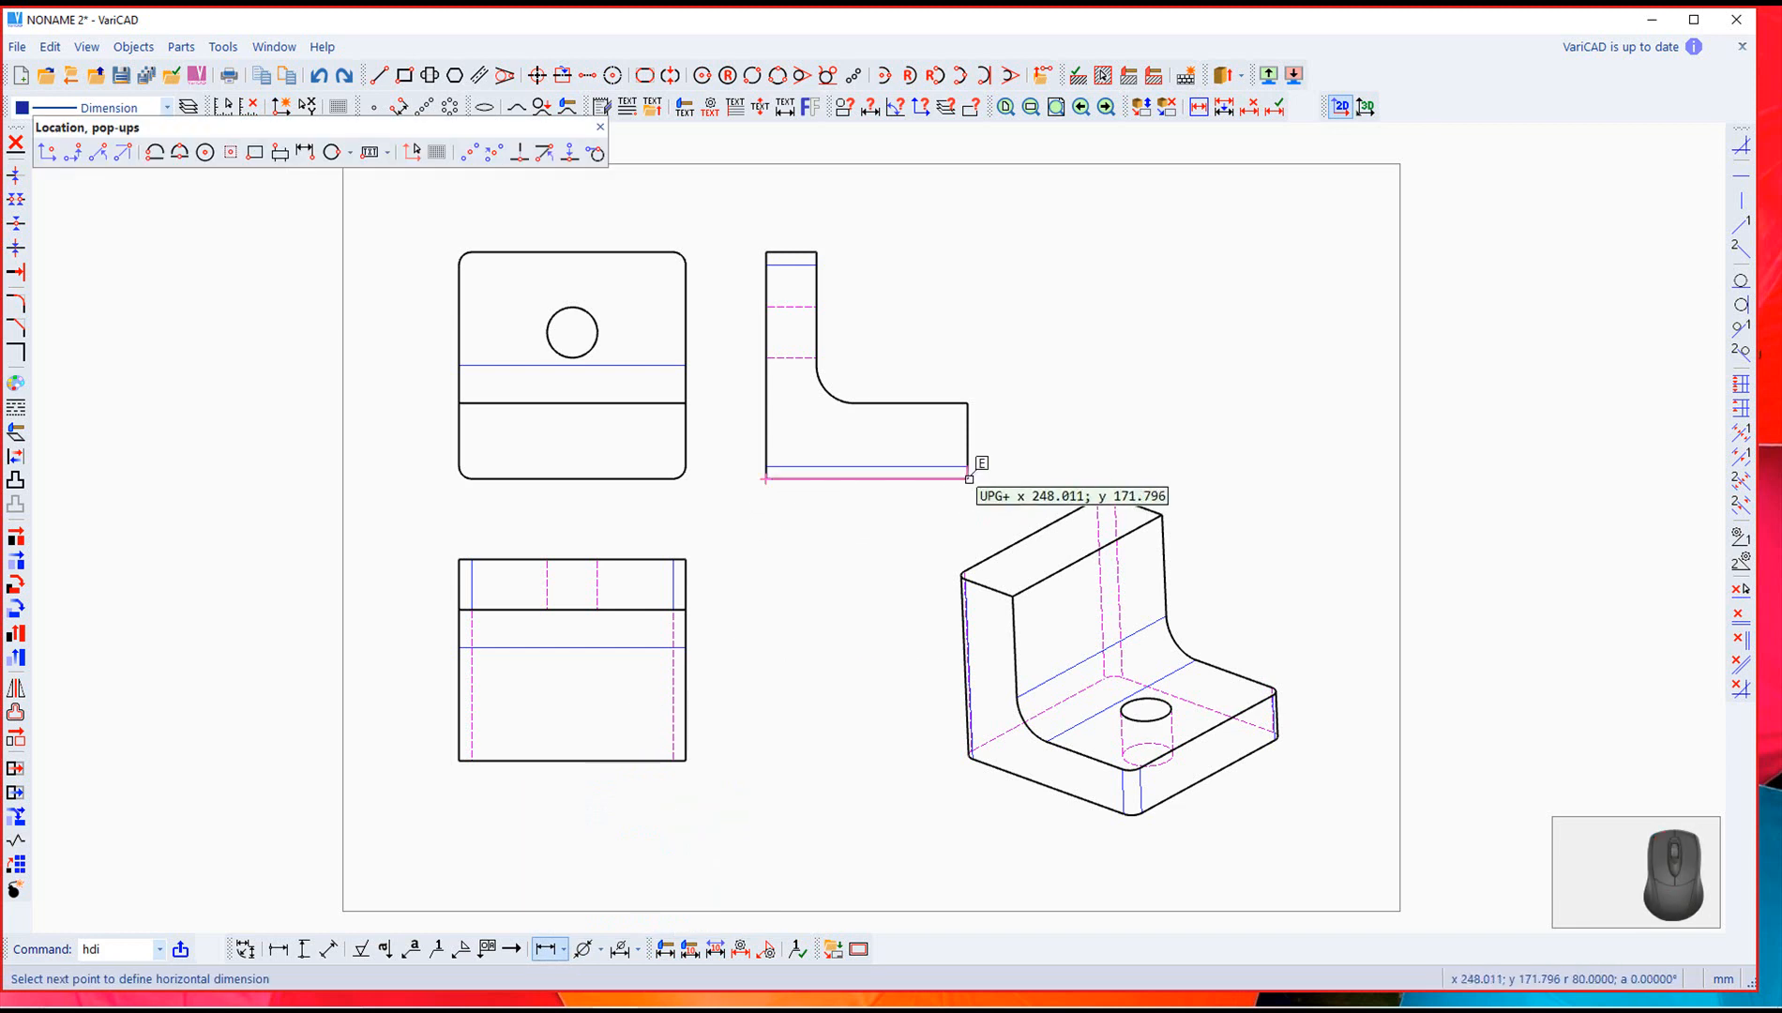
{"action": "left_click", "coordinate": [969, 478]}
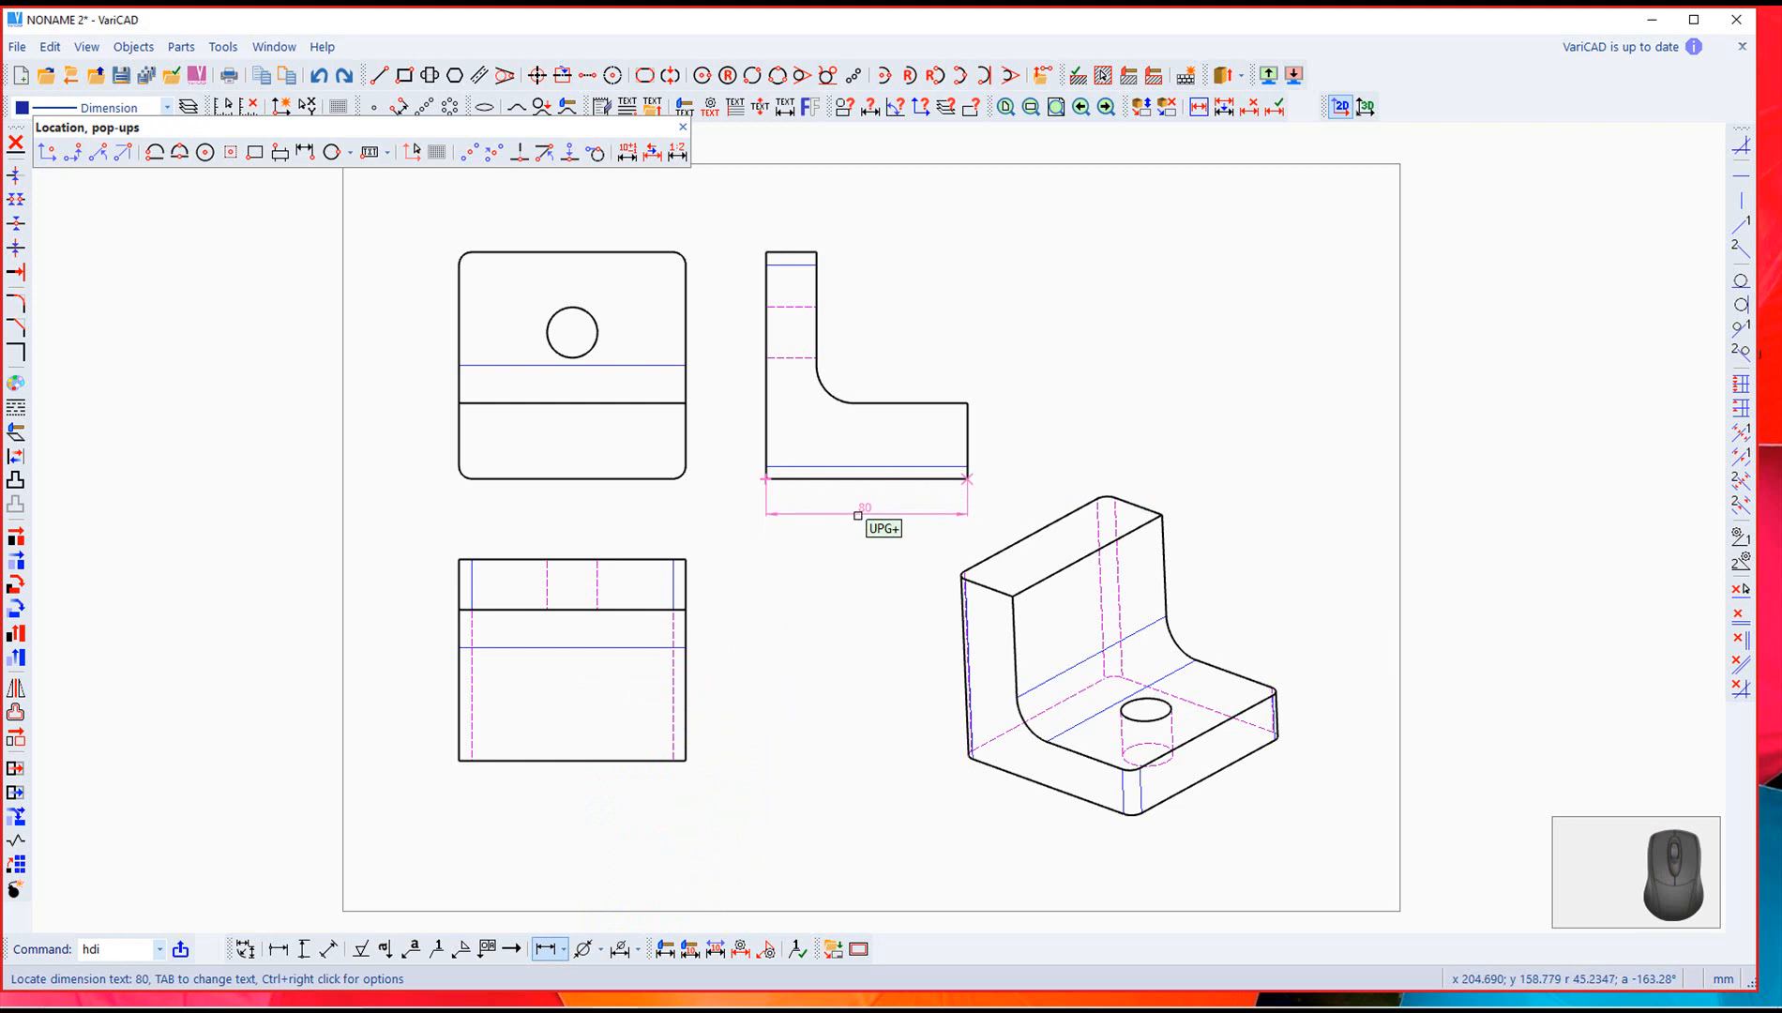
{"action": "left_click", "coordinate": [864, 515]}
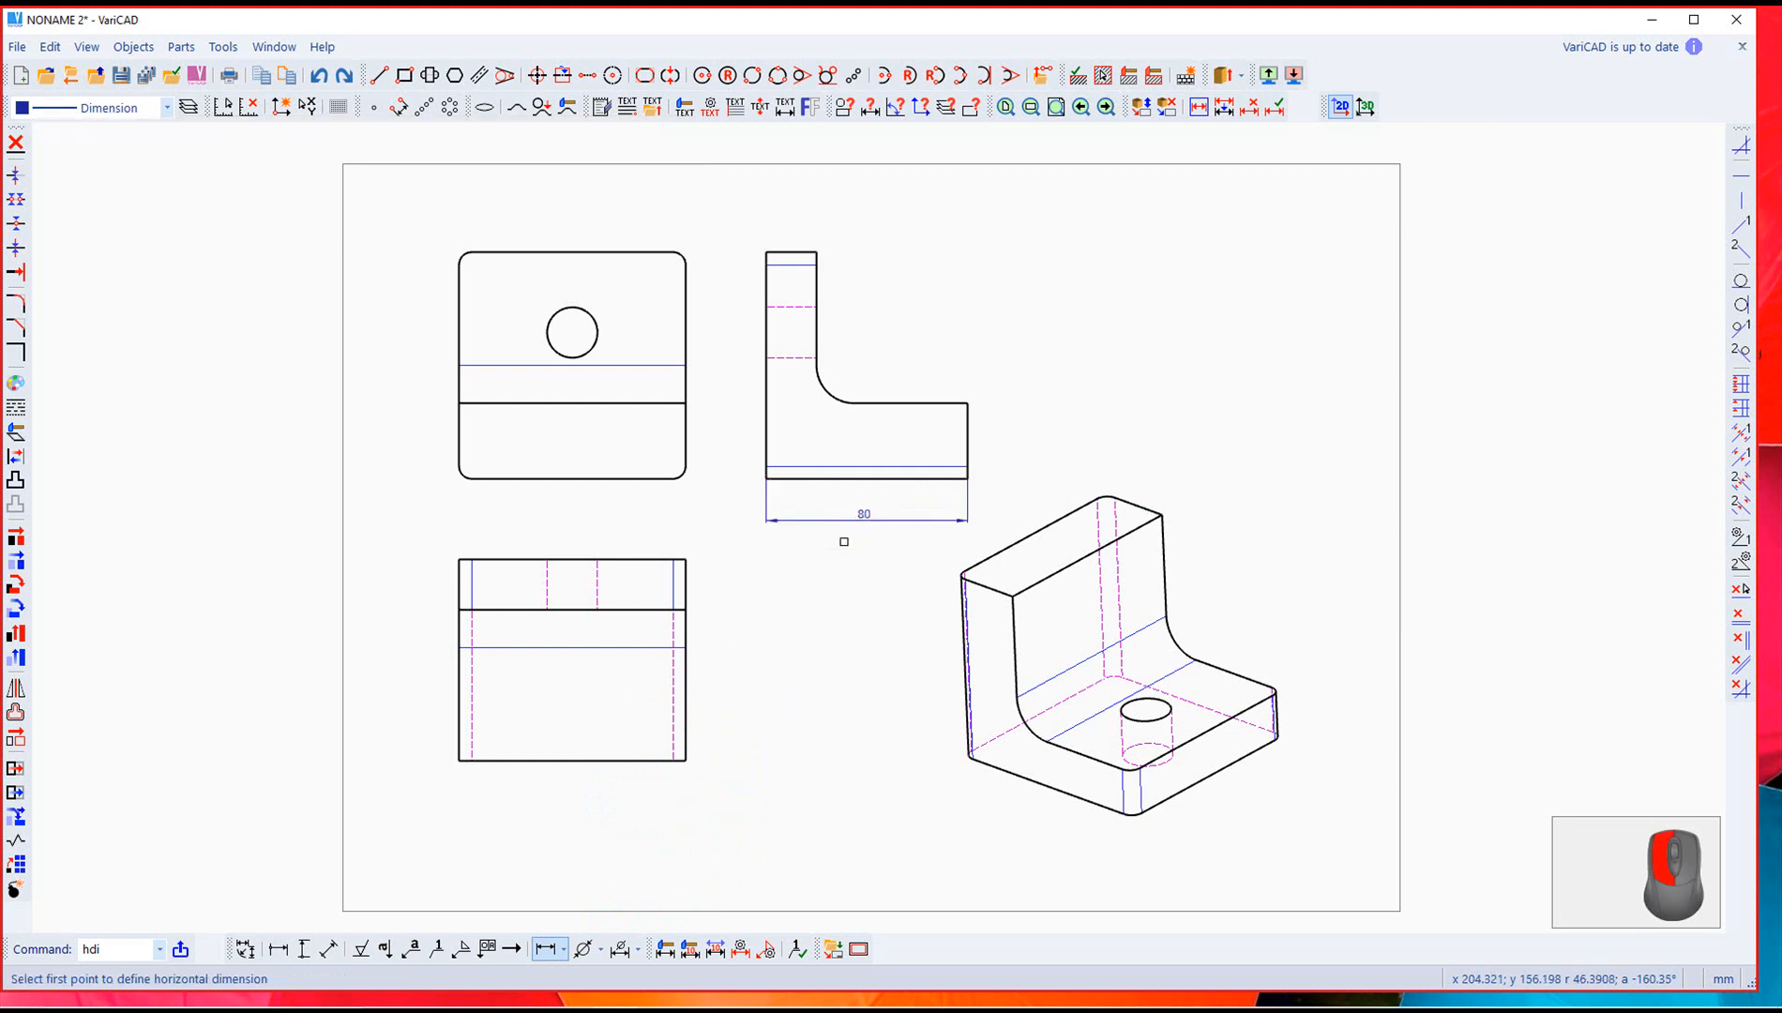
Step: Add a vertical dimension for the full height of the L-shaped view, placed beside its long outer edge
{"action": "left_click", "coordinate": [563, 949]}
{"action": "left_click", "coordinate": [600, 801]}
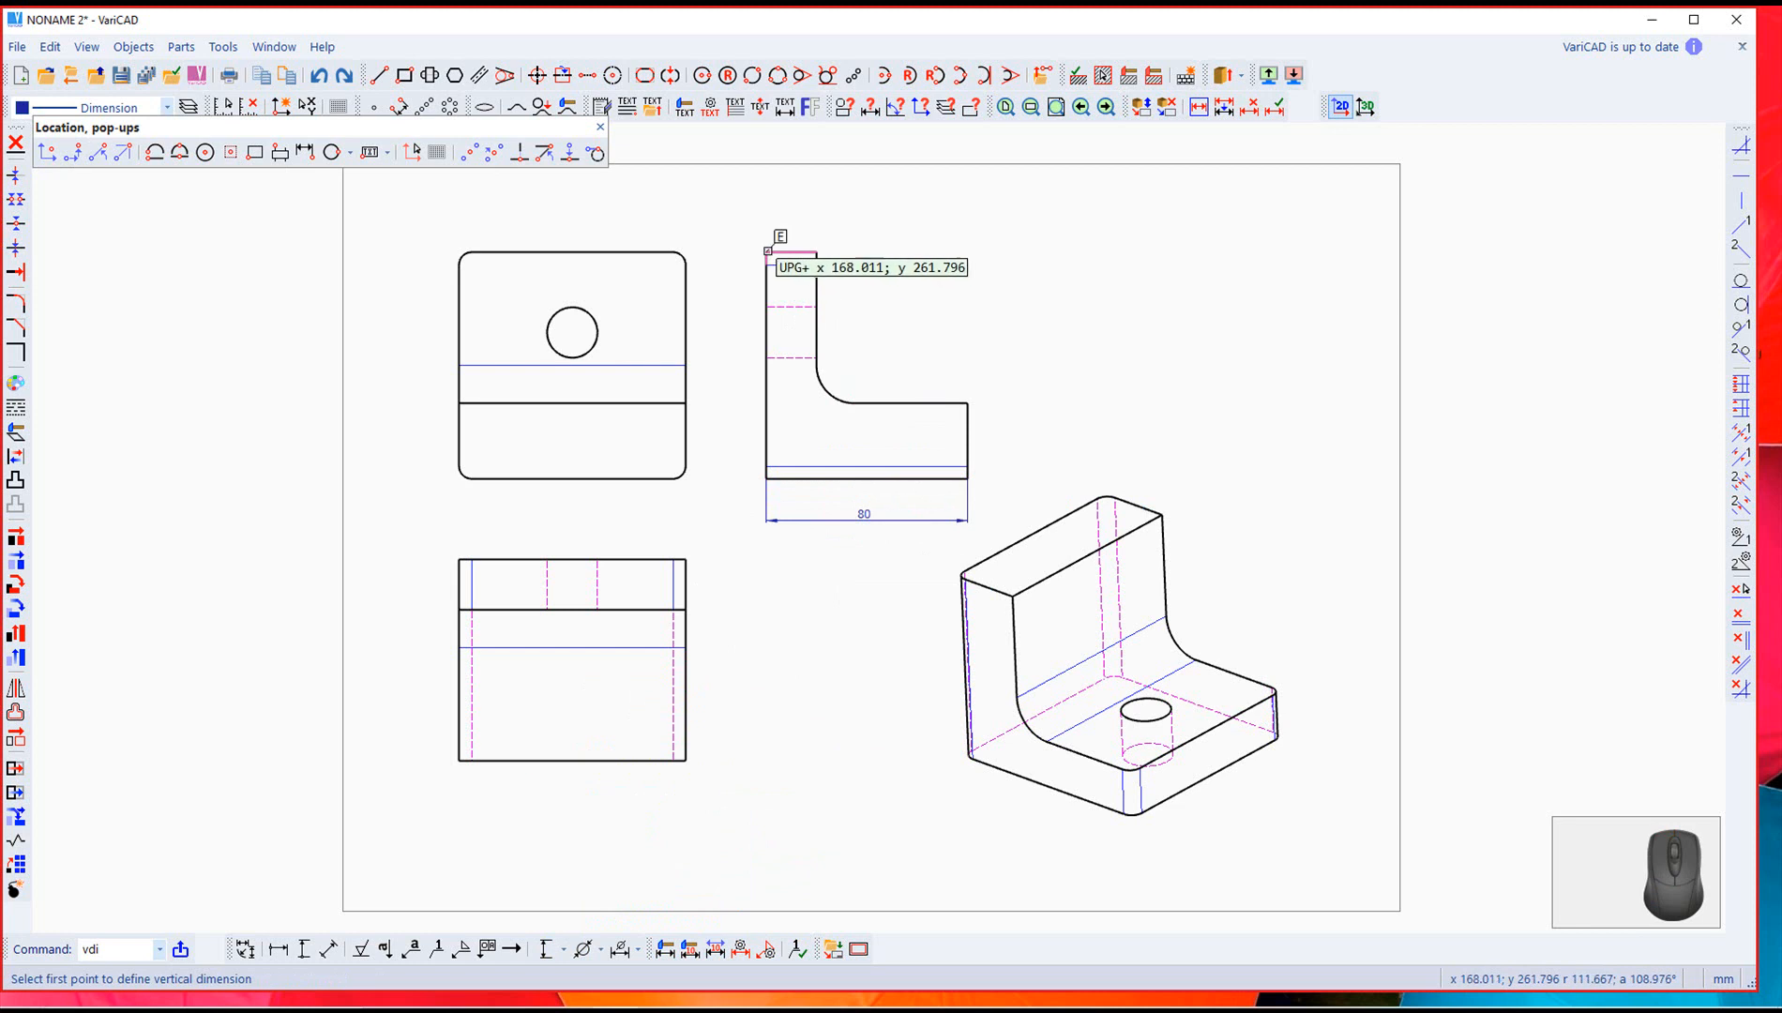
{"action": "left_click", "coordinate": [770, 253]}
{"action": "left_click", "coordinate": [766, 477]}
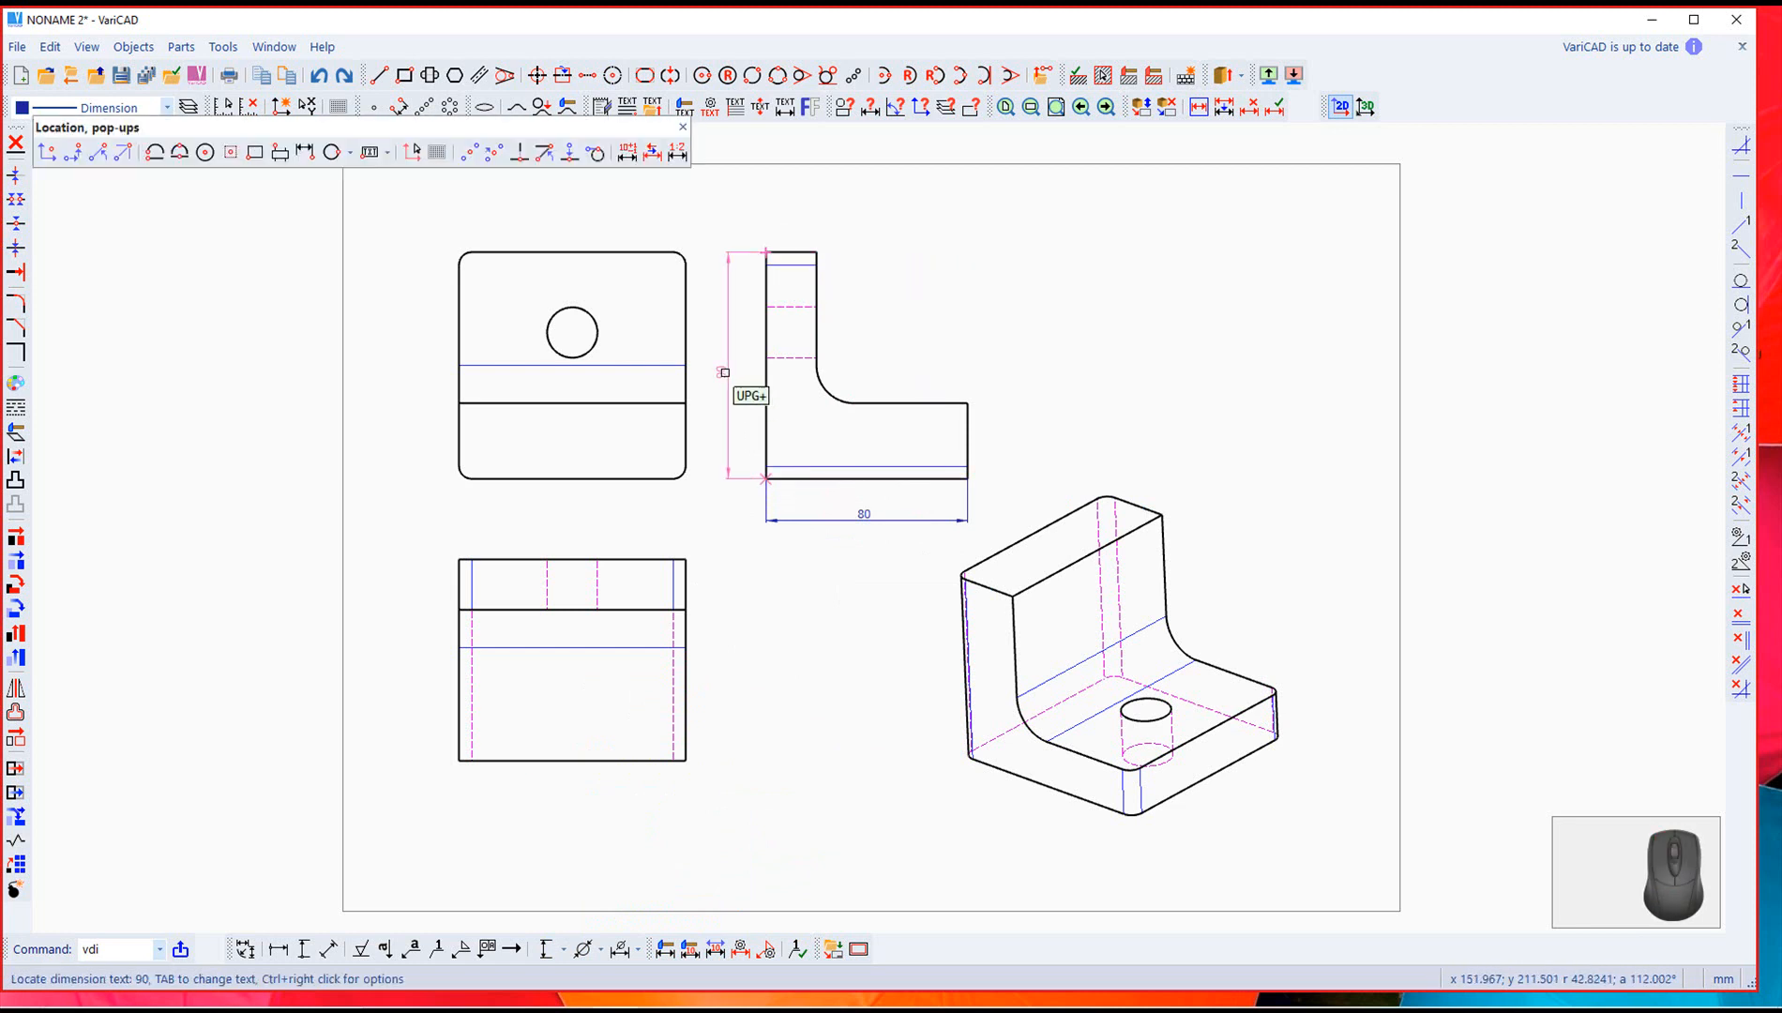
{"action": "left_click", "coordinate": [741, 429]}
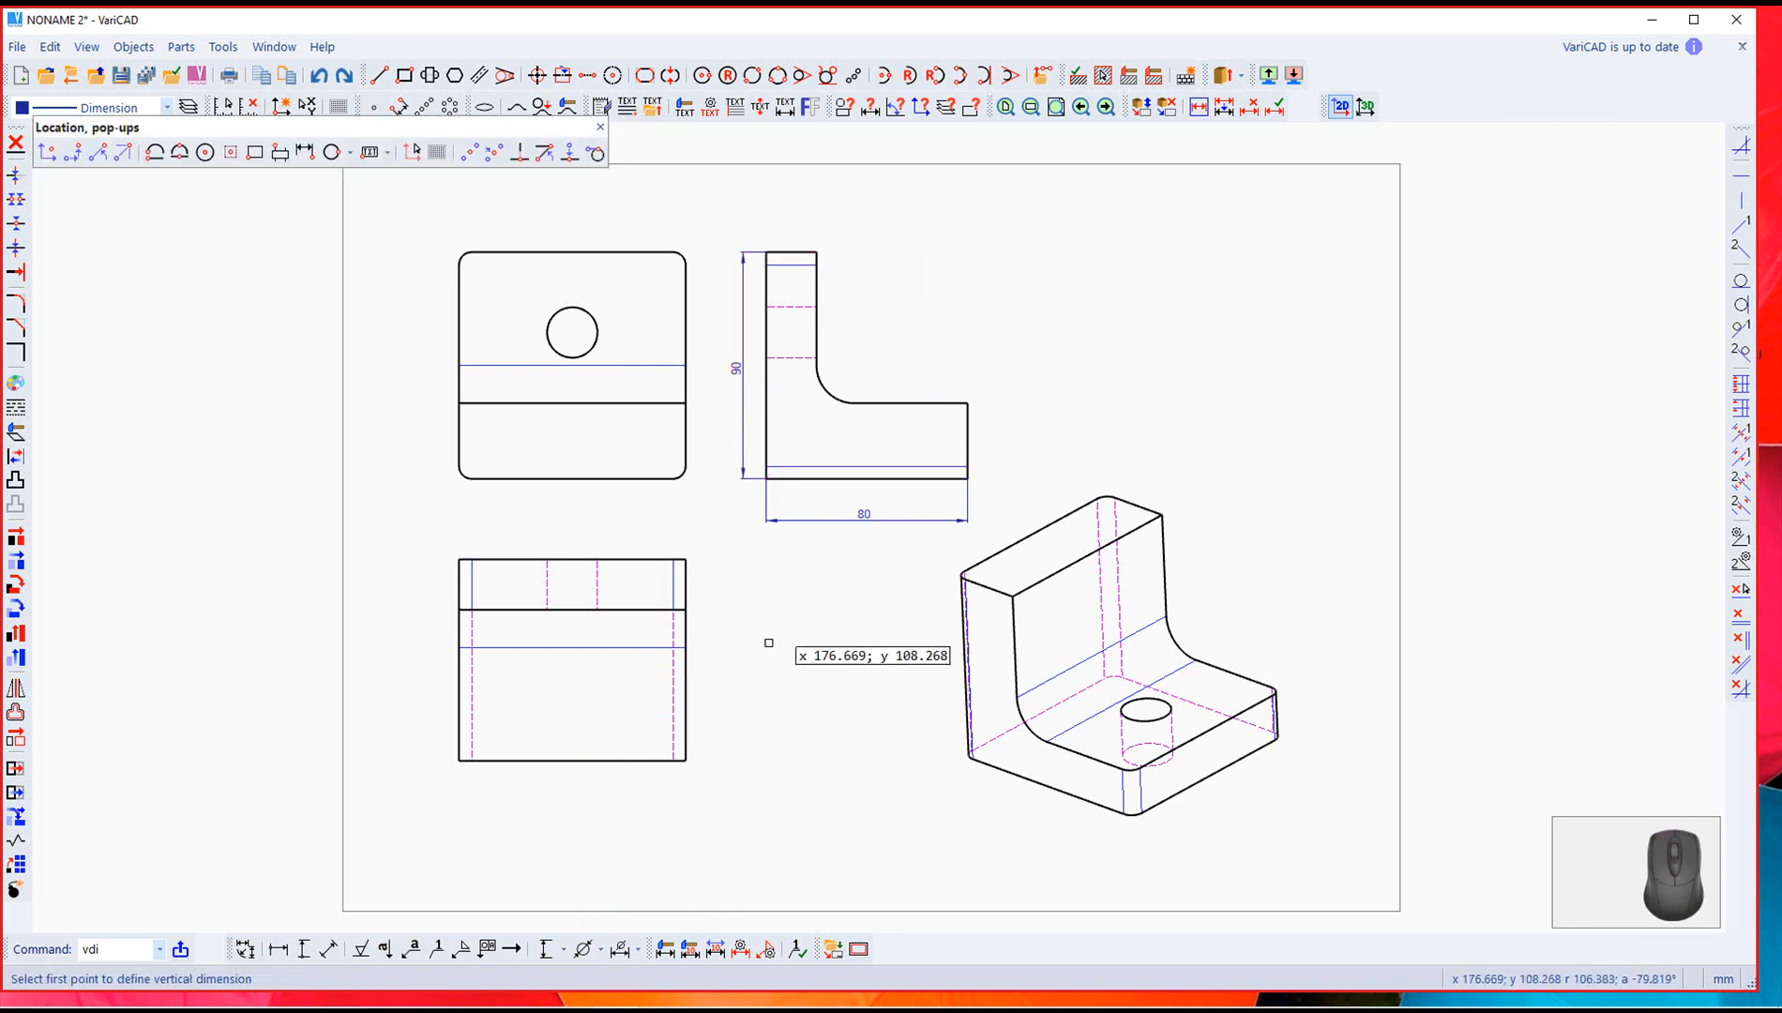
Step: Add a diameter dimension to the hole in the front view, placing the text just outside the circle
{"action": "left_click", "coordinate": [597, 951]}
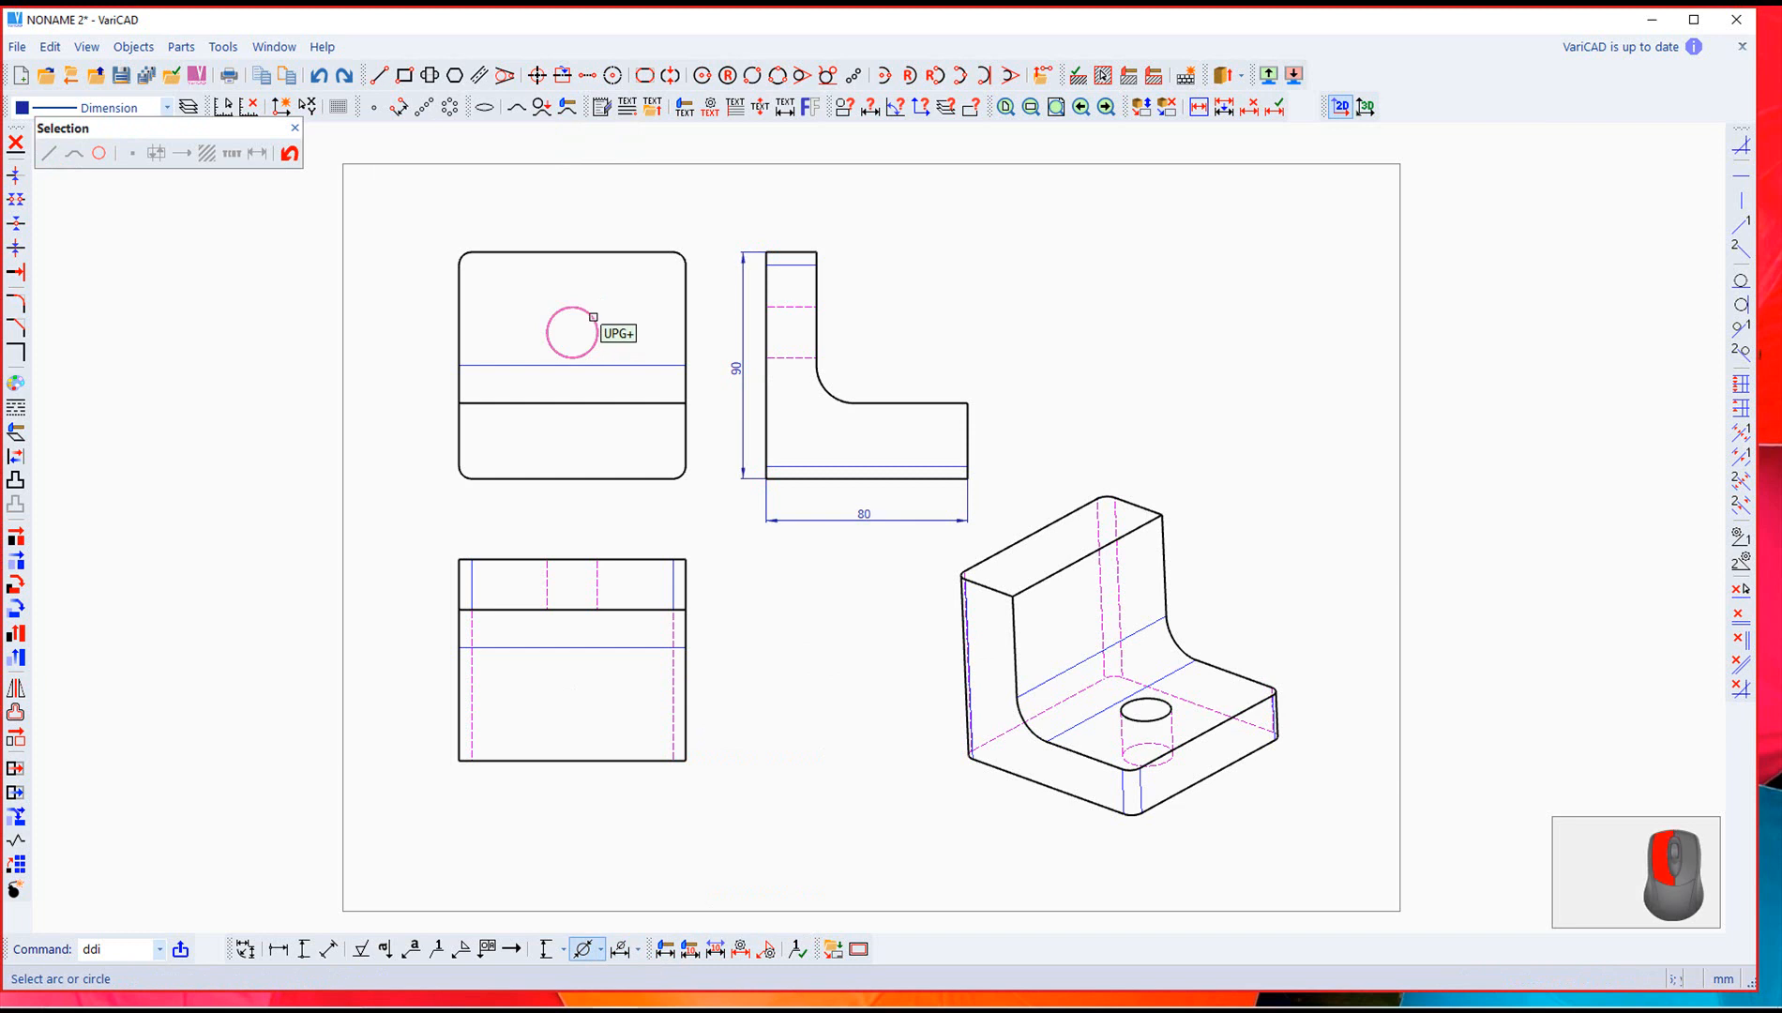
{"action": "left_click", "coordinate": [590, 326]}
{"action": "left_click", "coordinate": [616, 302]}
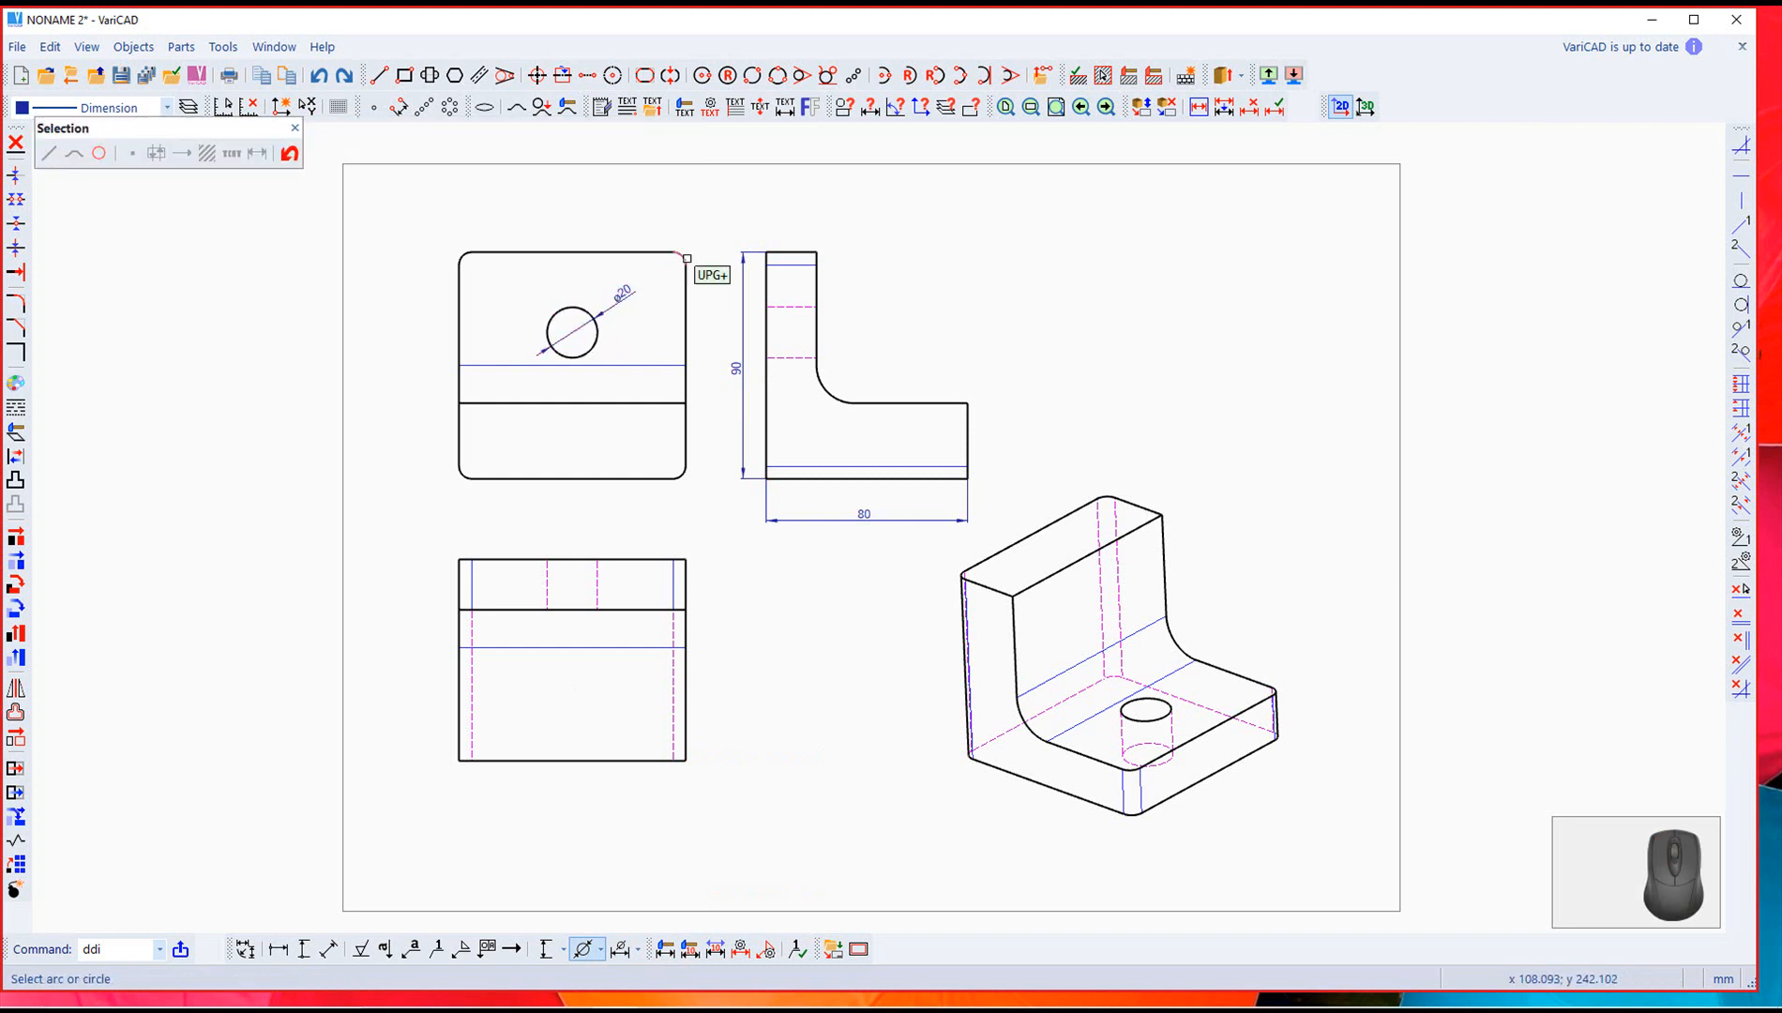
{"action": "key", "text": "Escape"}
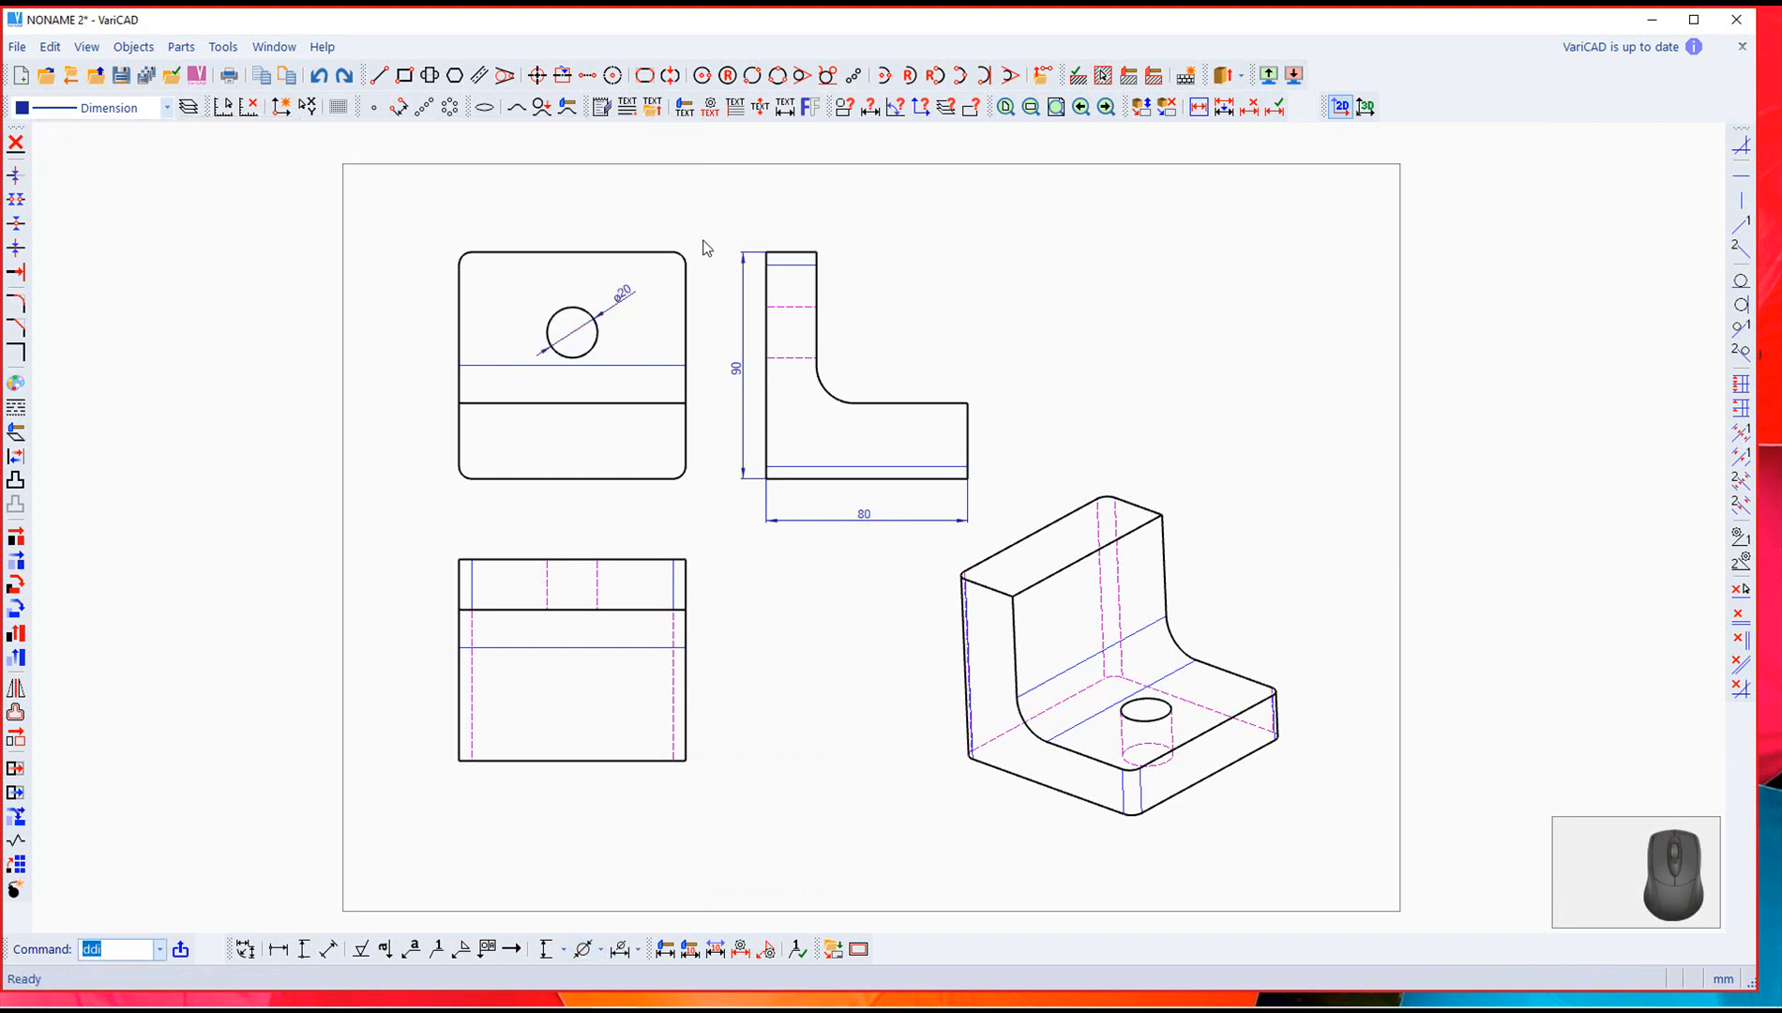
Step: Add crossed centre axes to the hole in the front view
{"action": "left_click", "coordinate": [536, 75]}
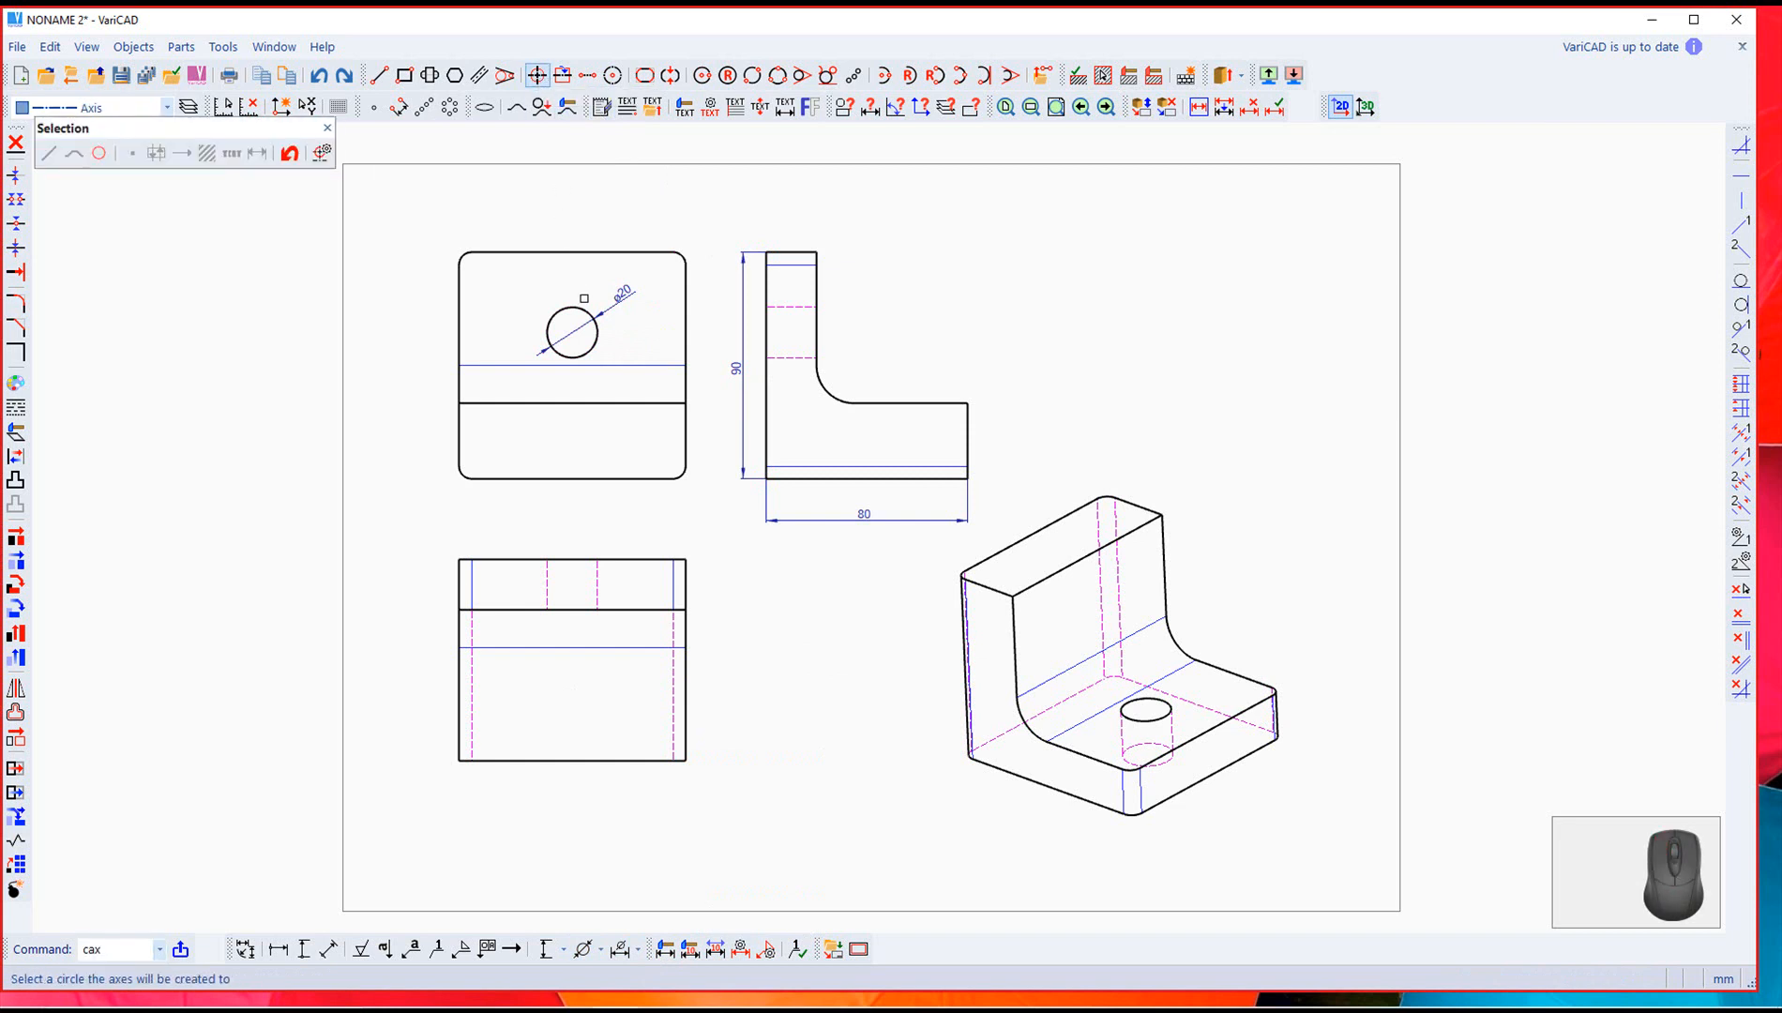
{"action": "left_click", "coordinate": [575, 312]}
{"action": "scroll", "coordinate": [815, 338], "scroll_direction": "up", "scroll_amount": 1}
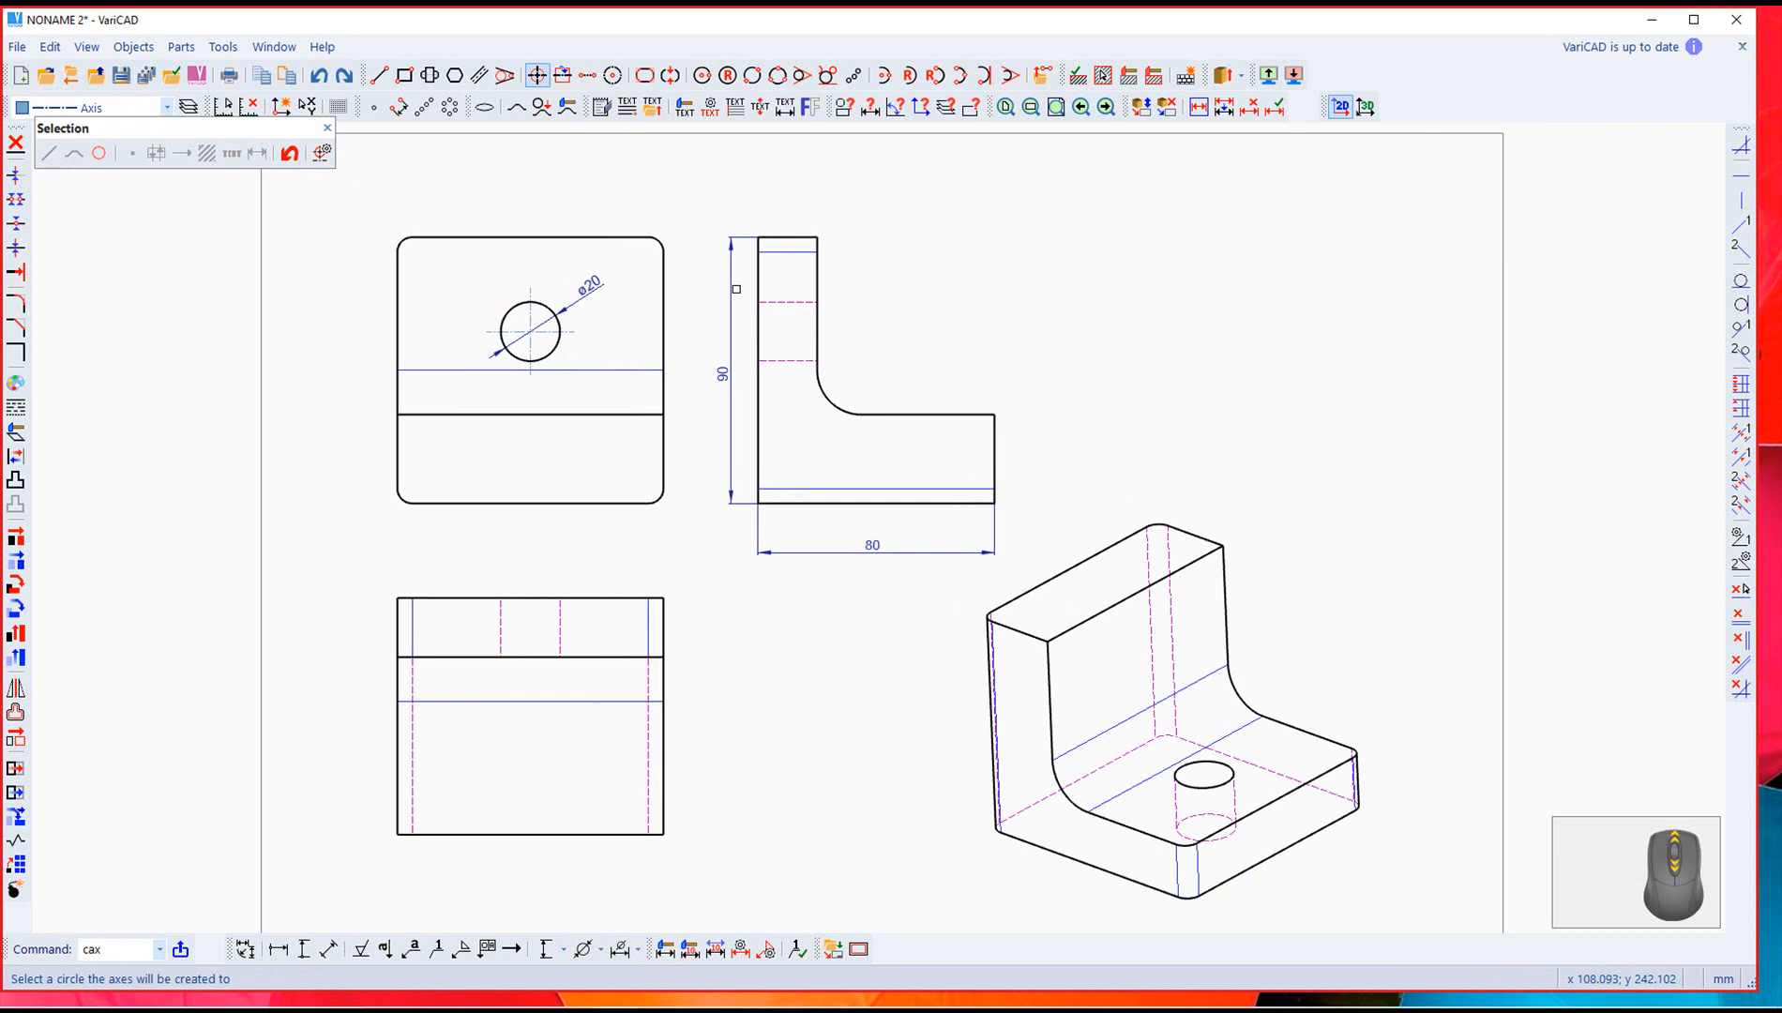
Step: Draw the hole's axis between its hidden edges in both the L-shaped left view and the top view
{"action": "left_click", "coordinate": [563, 76]}
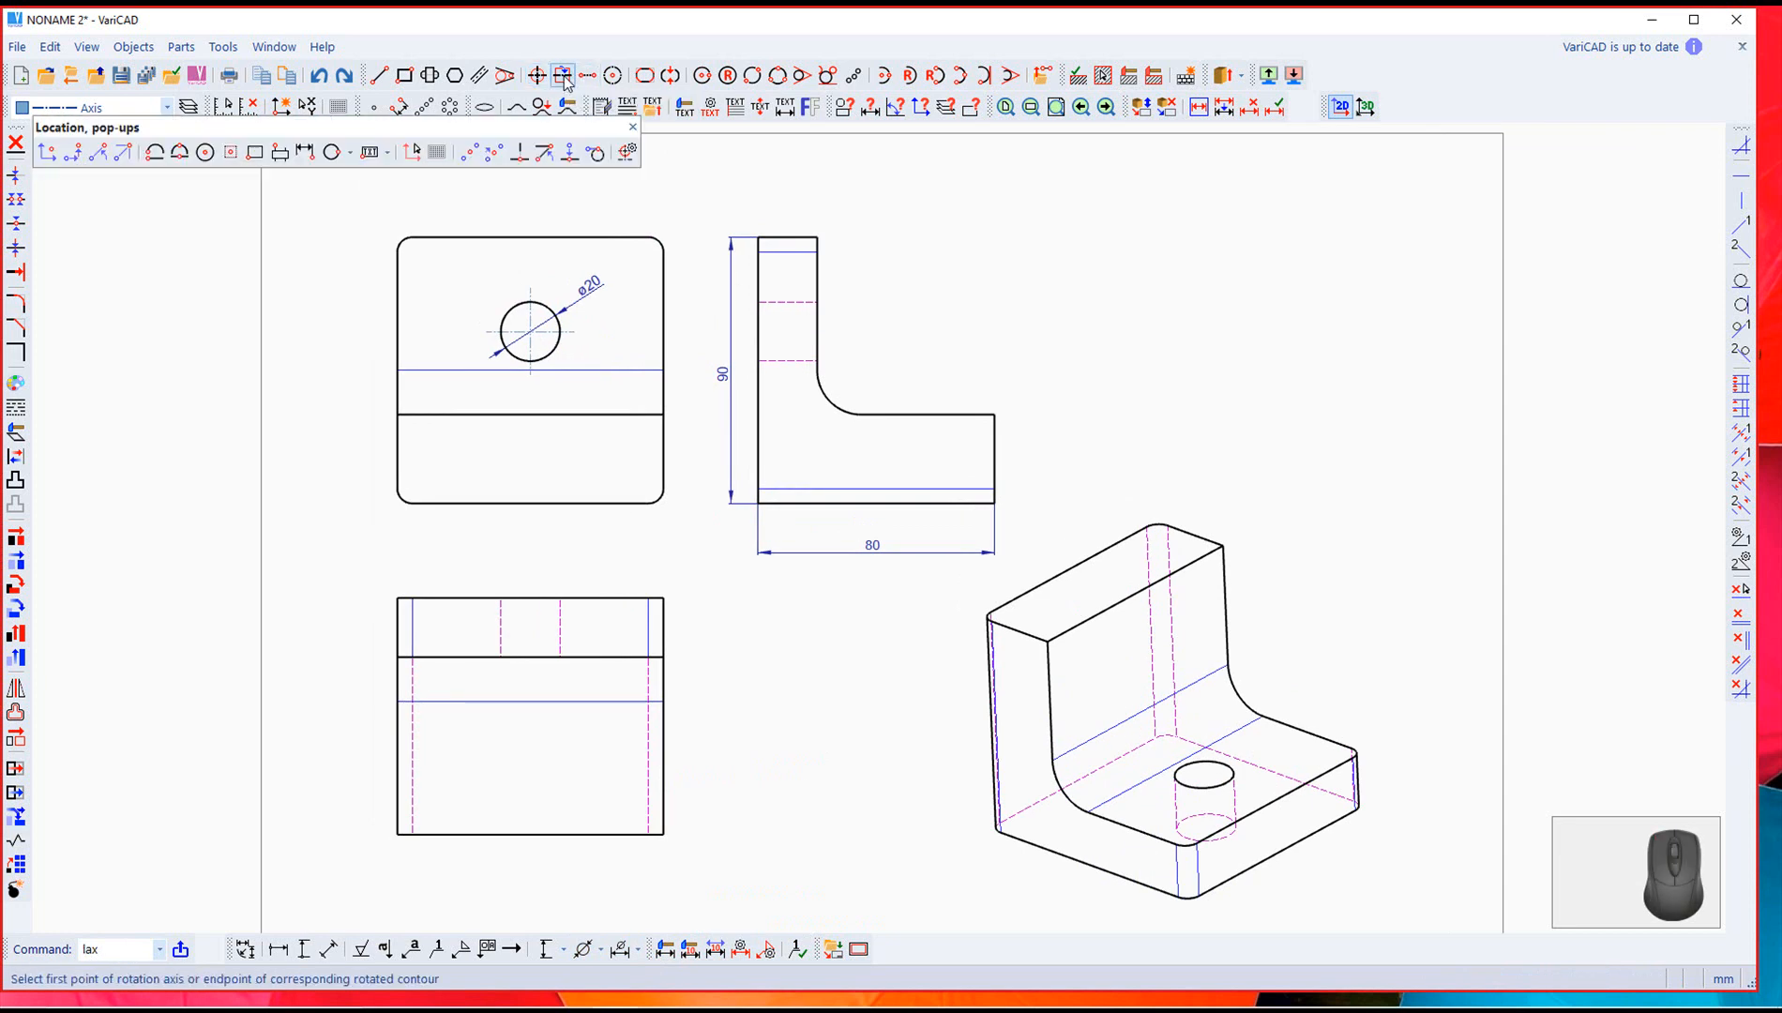
{"action": "left_click", "coordinate": [756, 329]}
{"action": "left_click", "coordinate": [816, 333]}
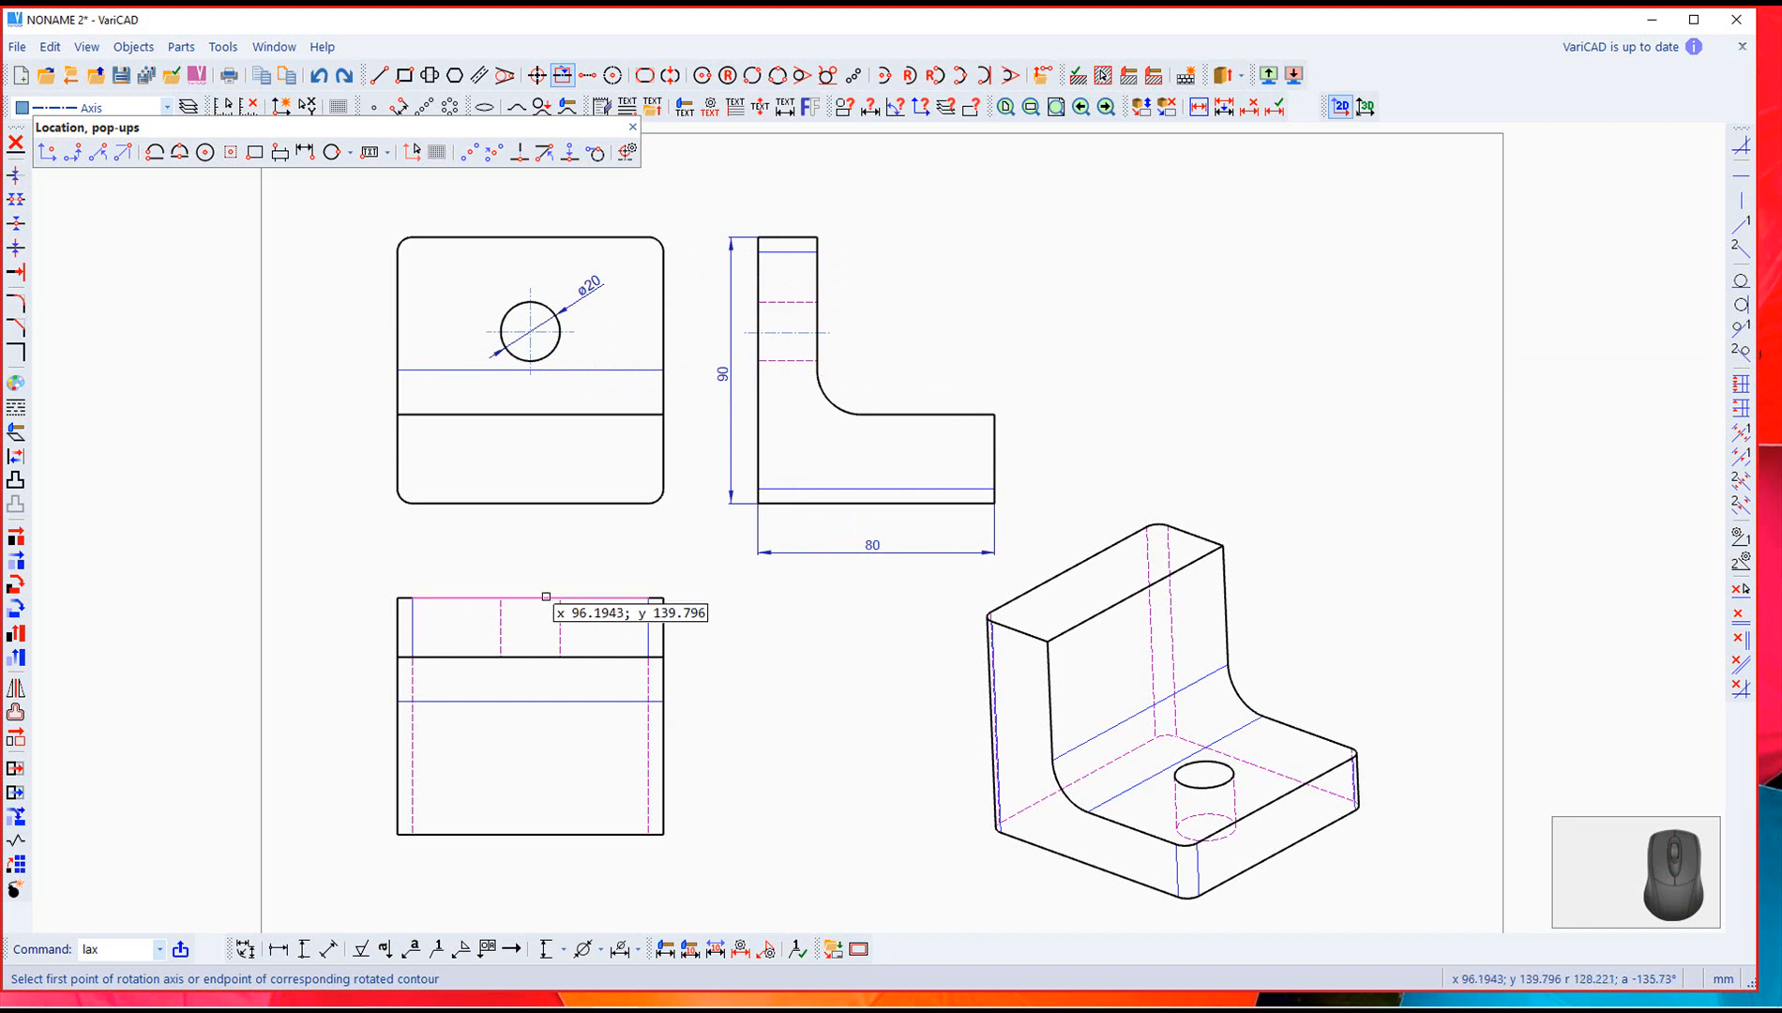
{"action": "left_click", "coordinate": [533, 597]}
{"action": "left_click", "coordinate": [531, 657]}
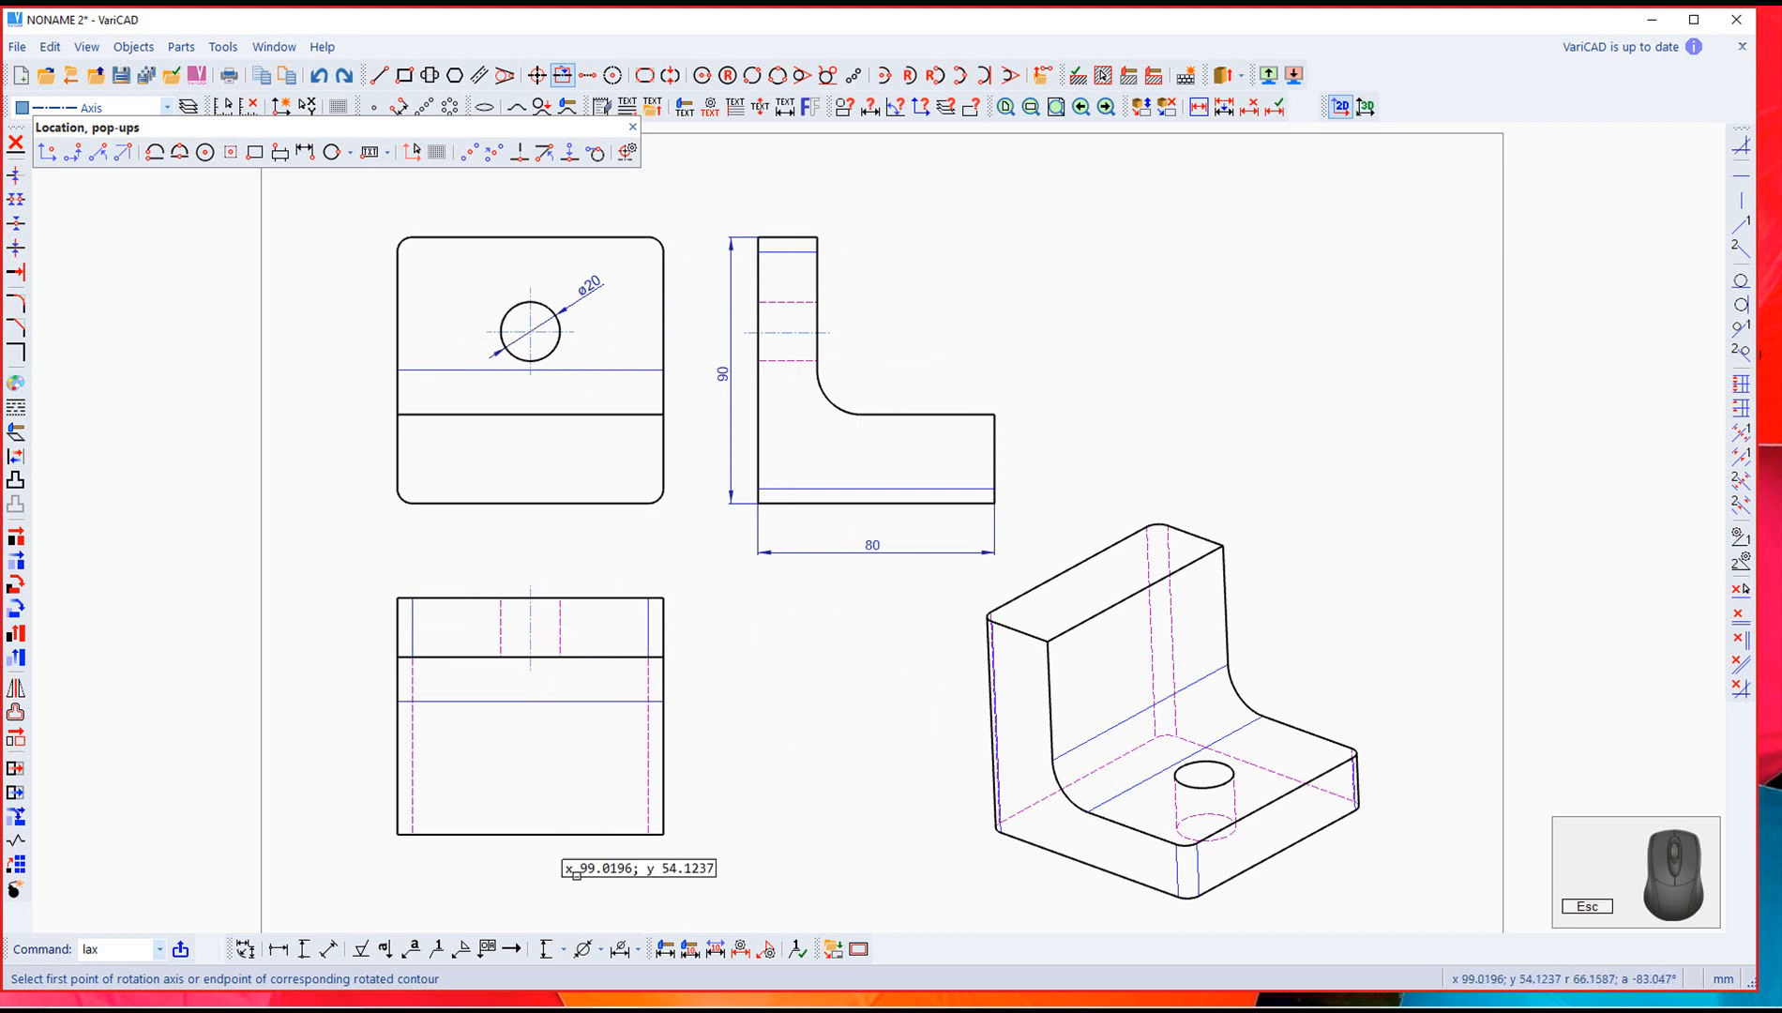
{"action": "key", "text": "Escape"}
Step: Add a radius dimension to the inner fillet of the L-shaped view, placing the text inside the profile
{"action": "left_click", "coordinate": [619, 949]}
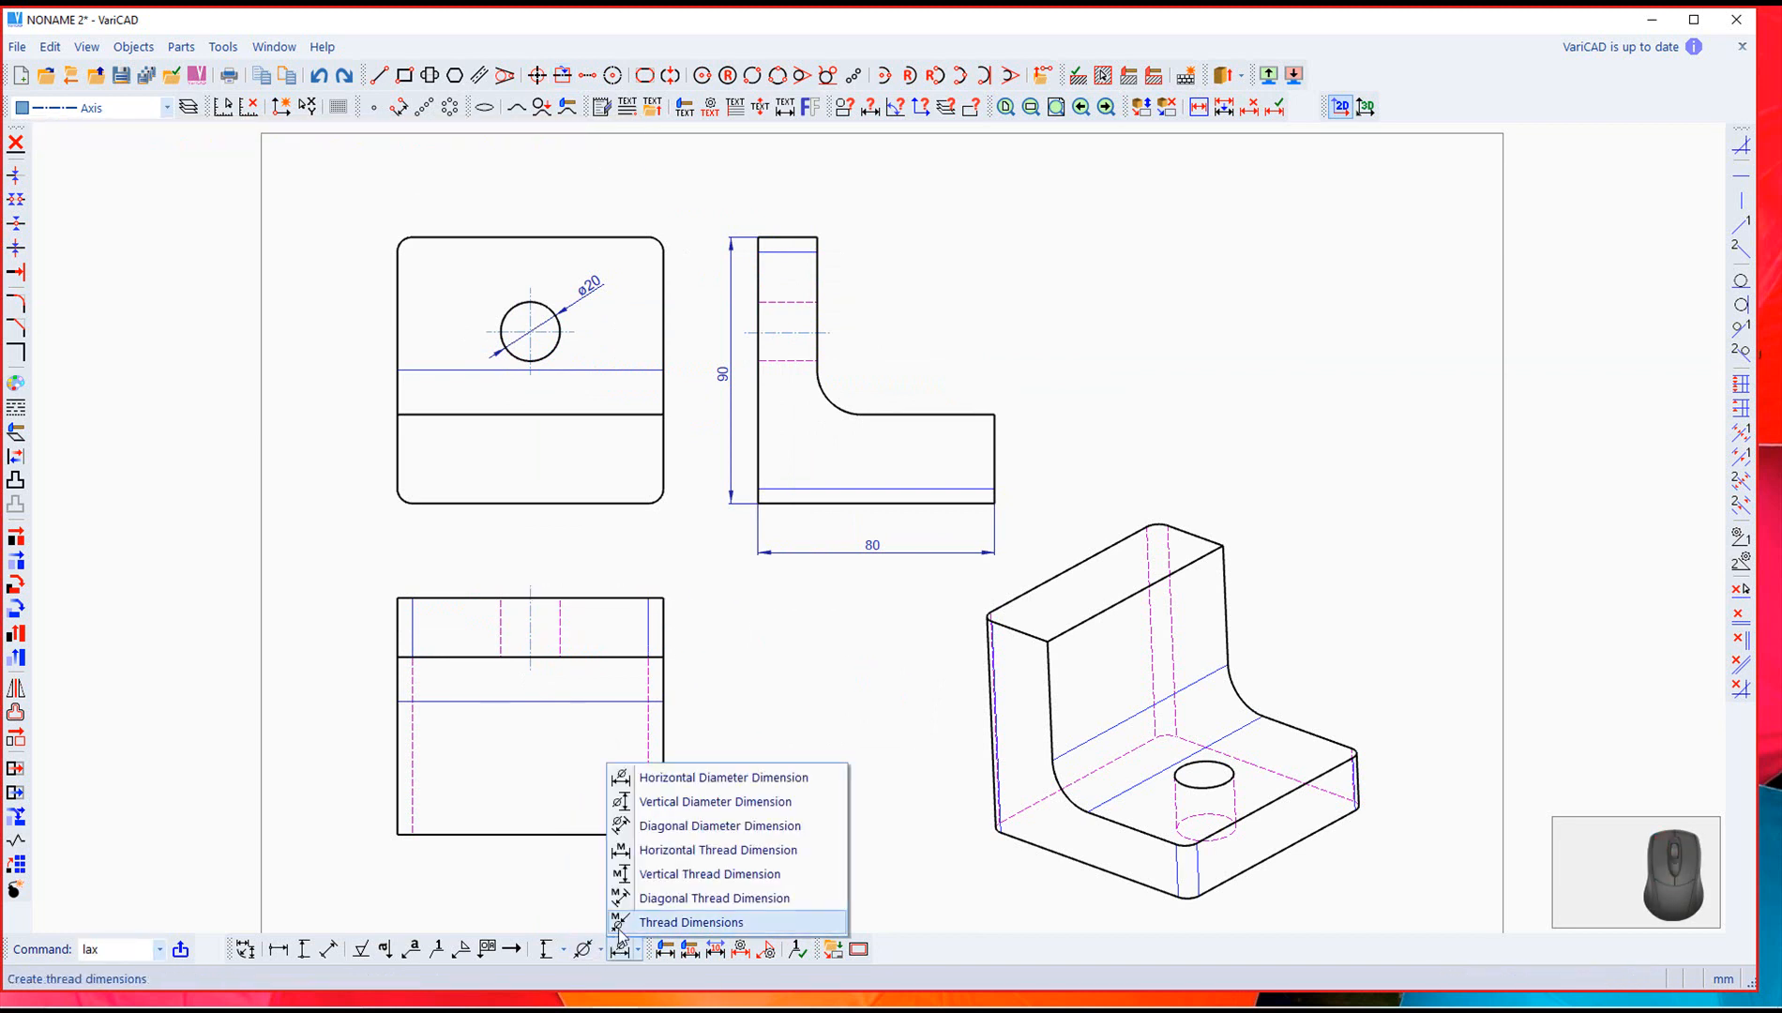
{"action": "left_click", "coordinate": [581, 949]}
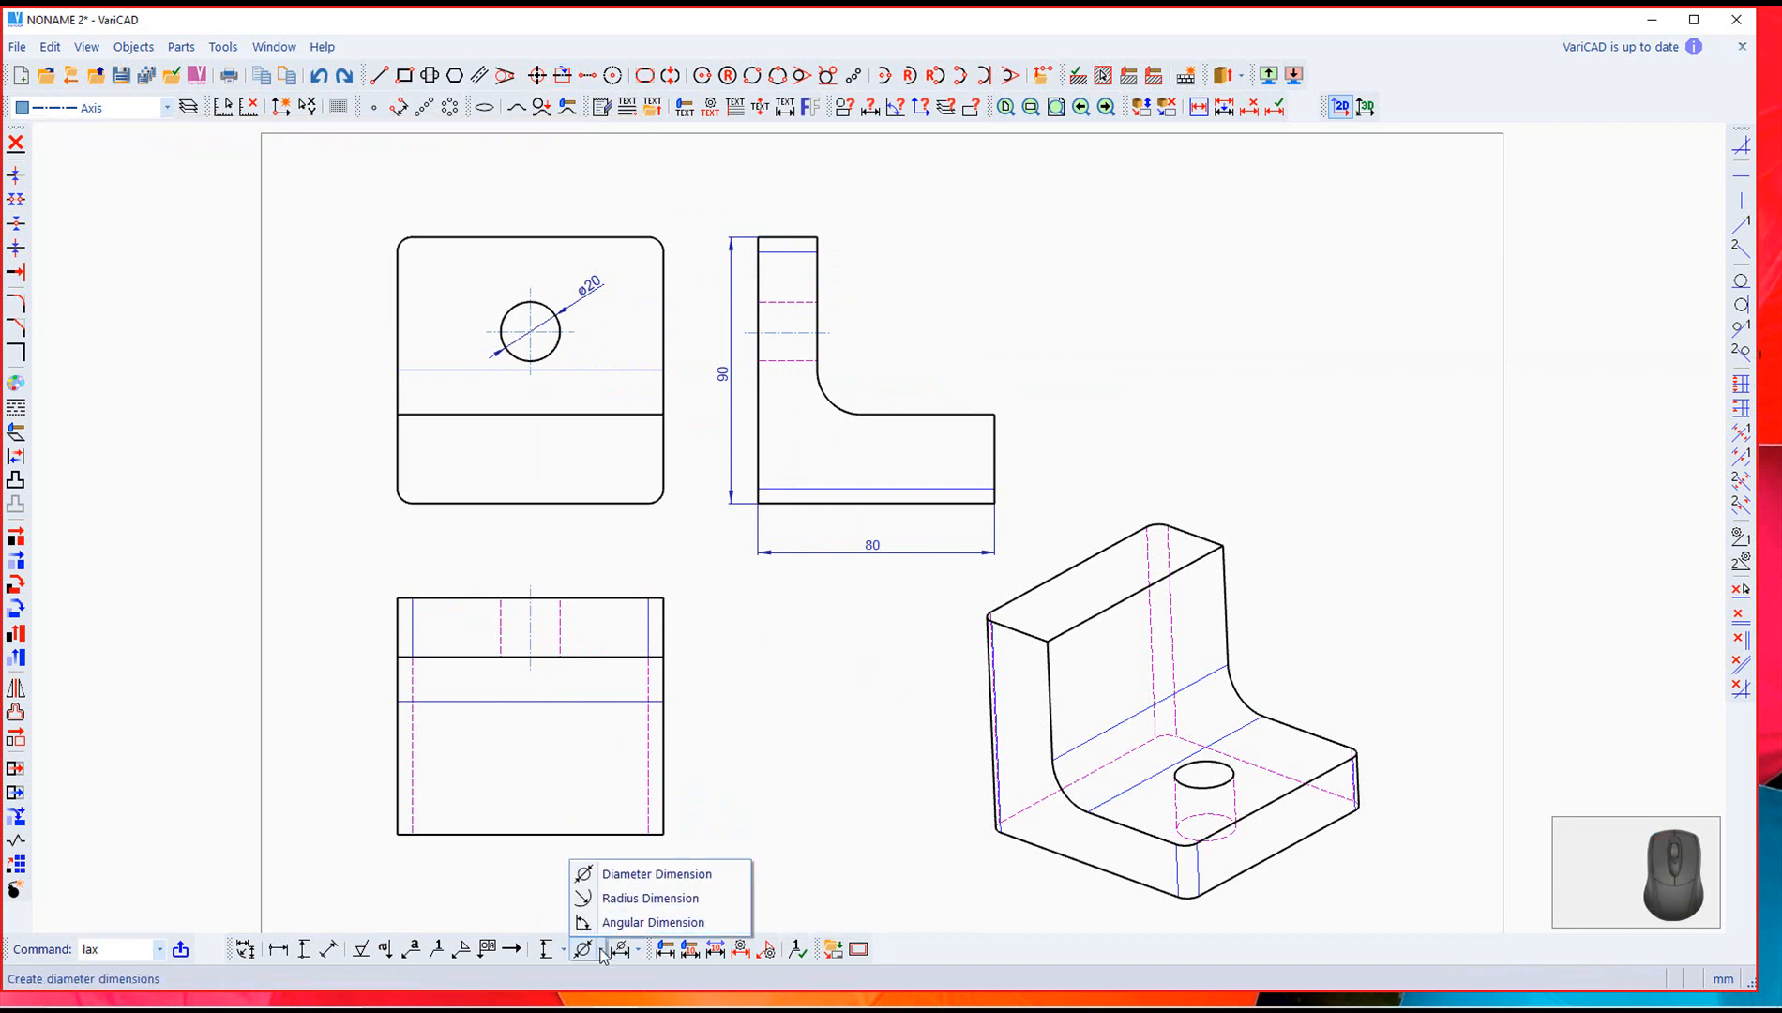
{"action": "left_click", "coordinate": [622, 898]}
{"action": "left_click", "coordinate": [831, 398]}
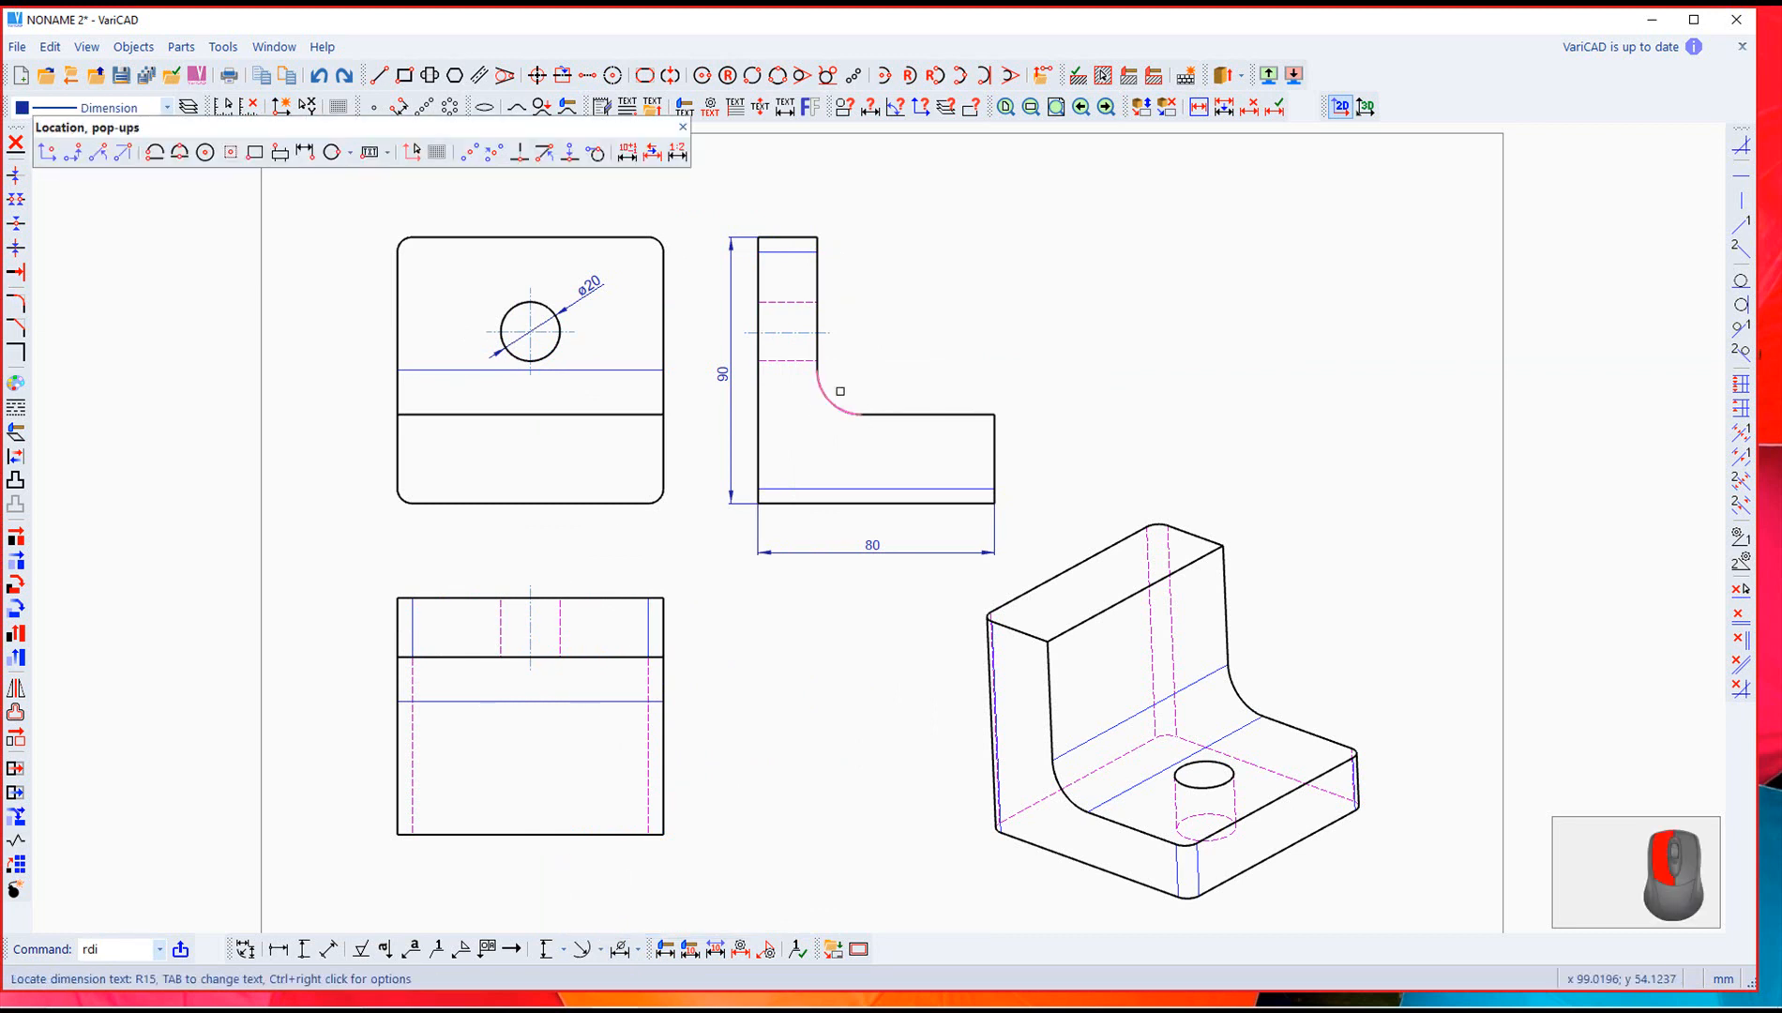
{"action": "left_click", "coordinate": [795, 448]}
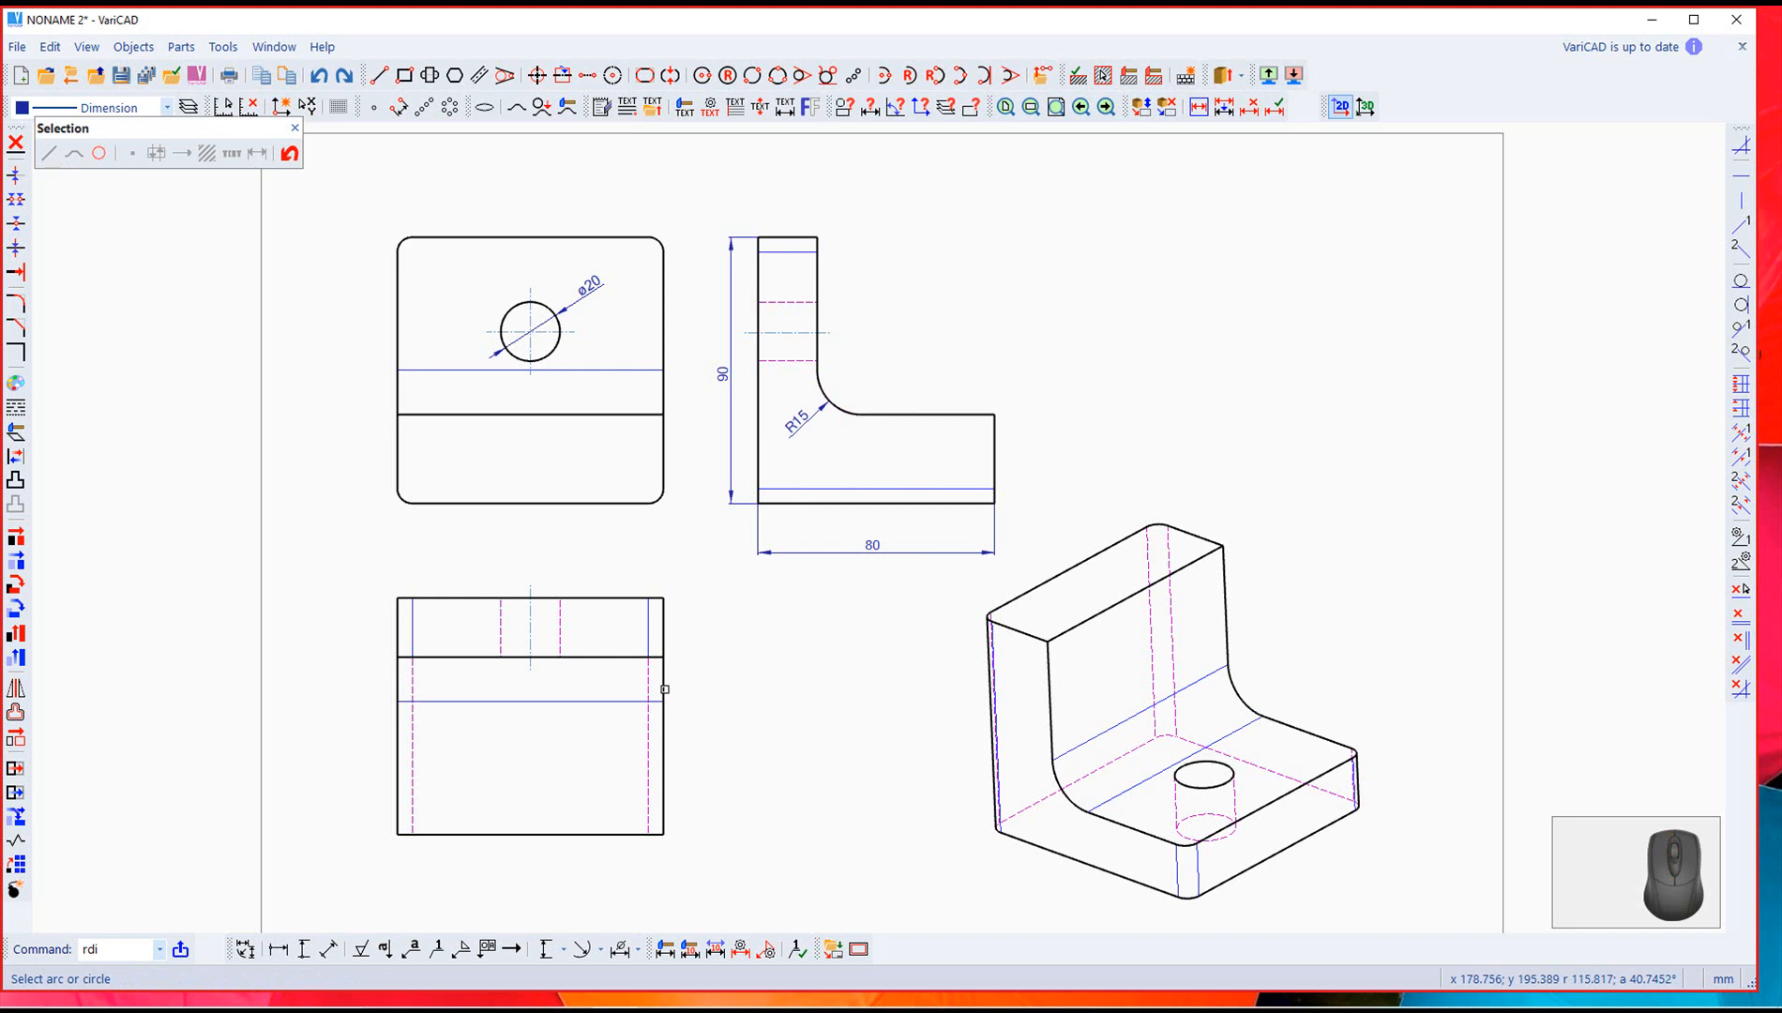
Step: Add an angular dimension between the inner horizontal and vertical edges of the L-shaped view, placed outside the fillet
{"action": "left_click", "coordinate": [601, 950]}
{"action": "left_click", "coordinate": [638, 950]}
{"action": "left_click", "coordinate": [601, 950]}
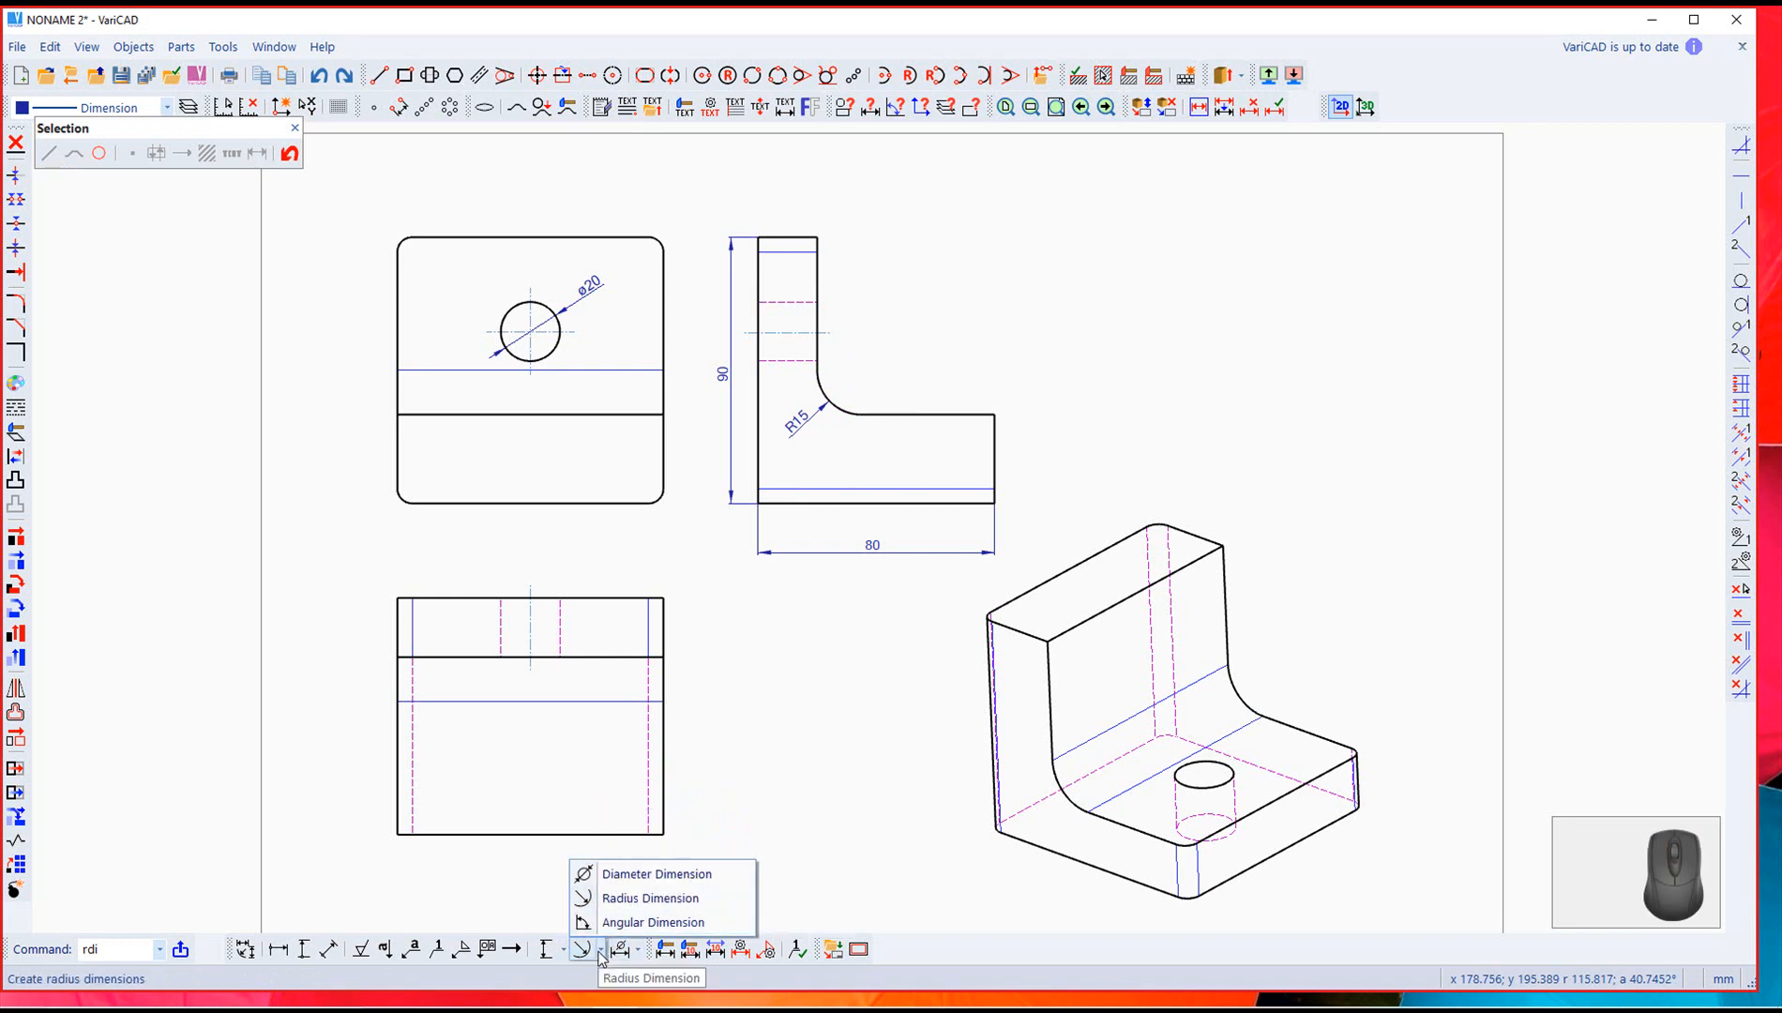
{"action": "left_click", "coordinate": [605, 923]}
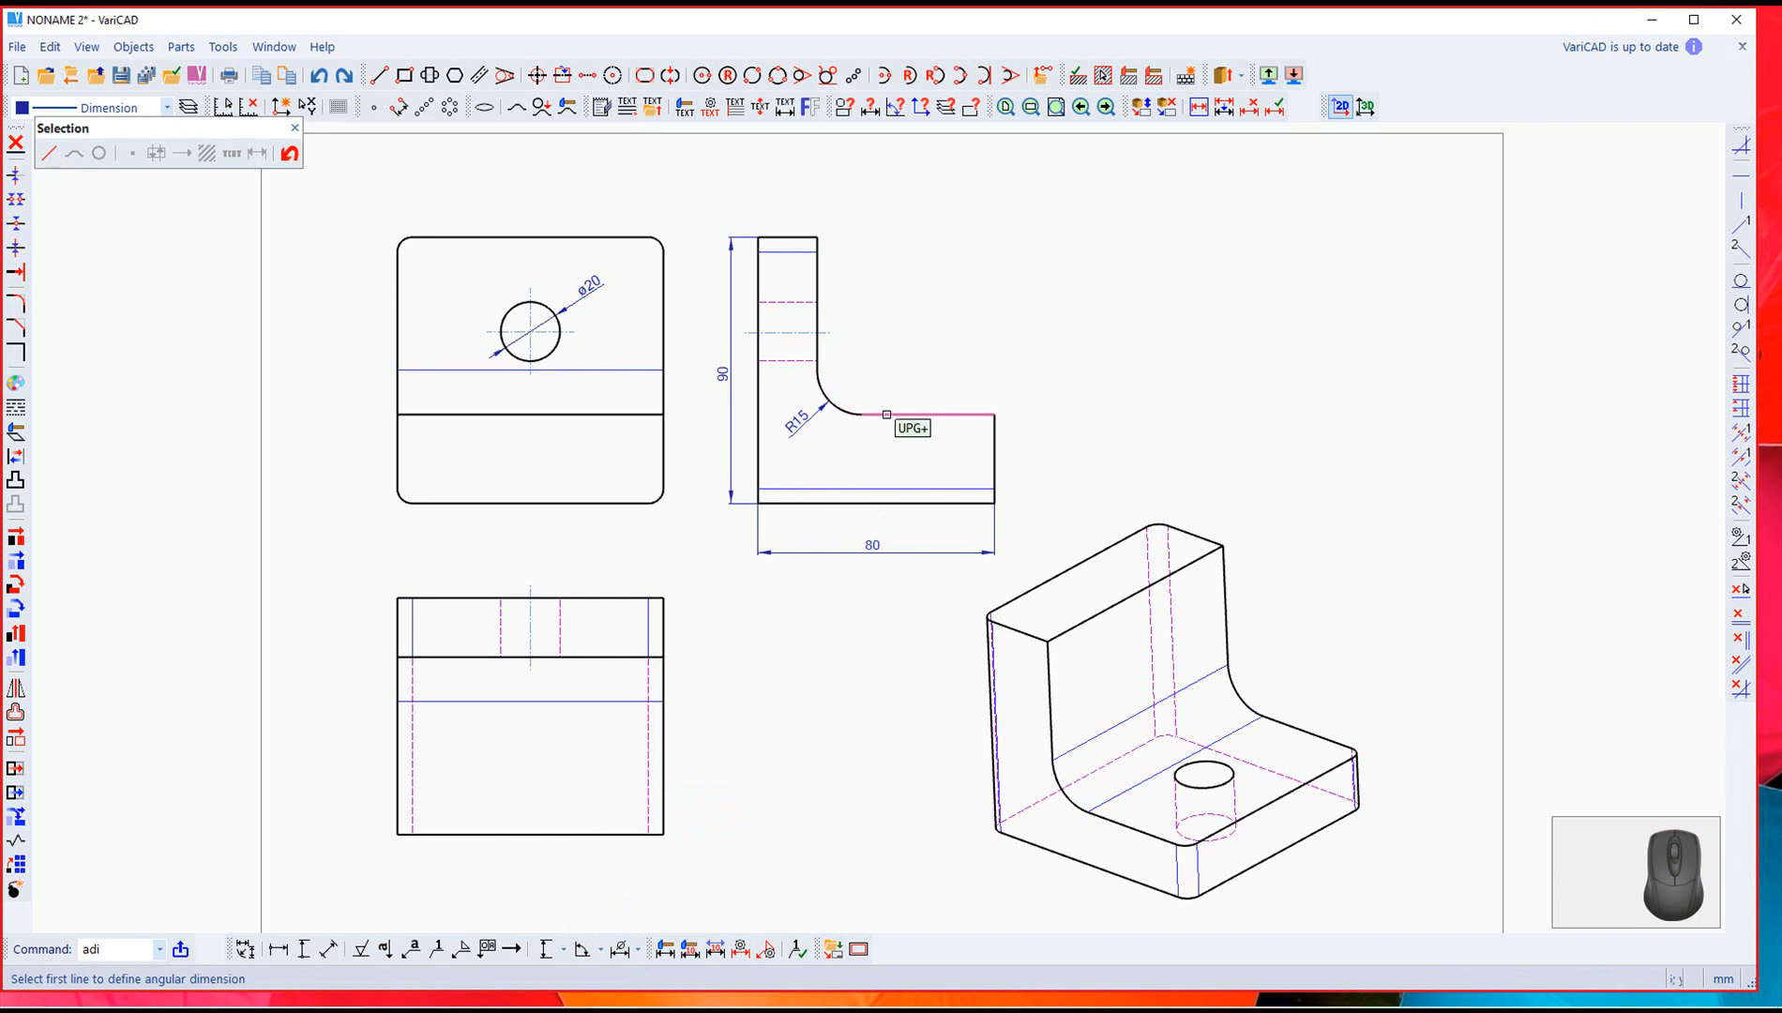
{"action": "left_click", "coordinate": [887, 412]}
{"action": "left_click", "coordinate": [817, 349]}
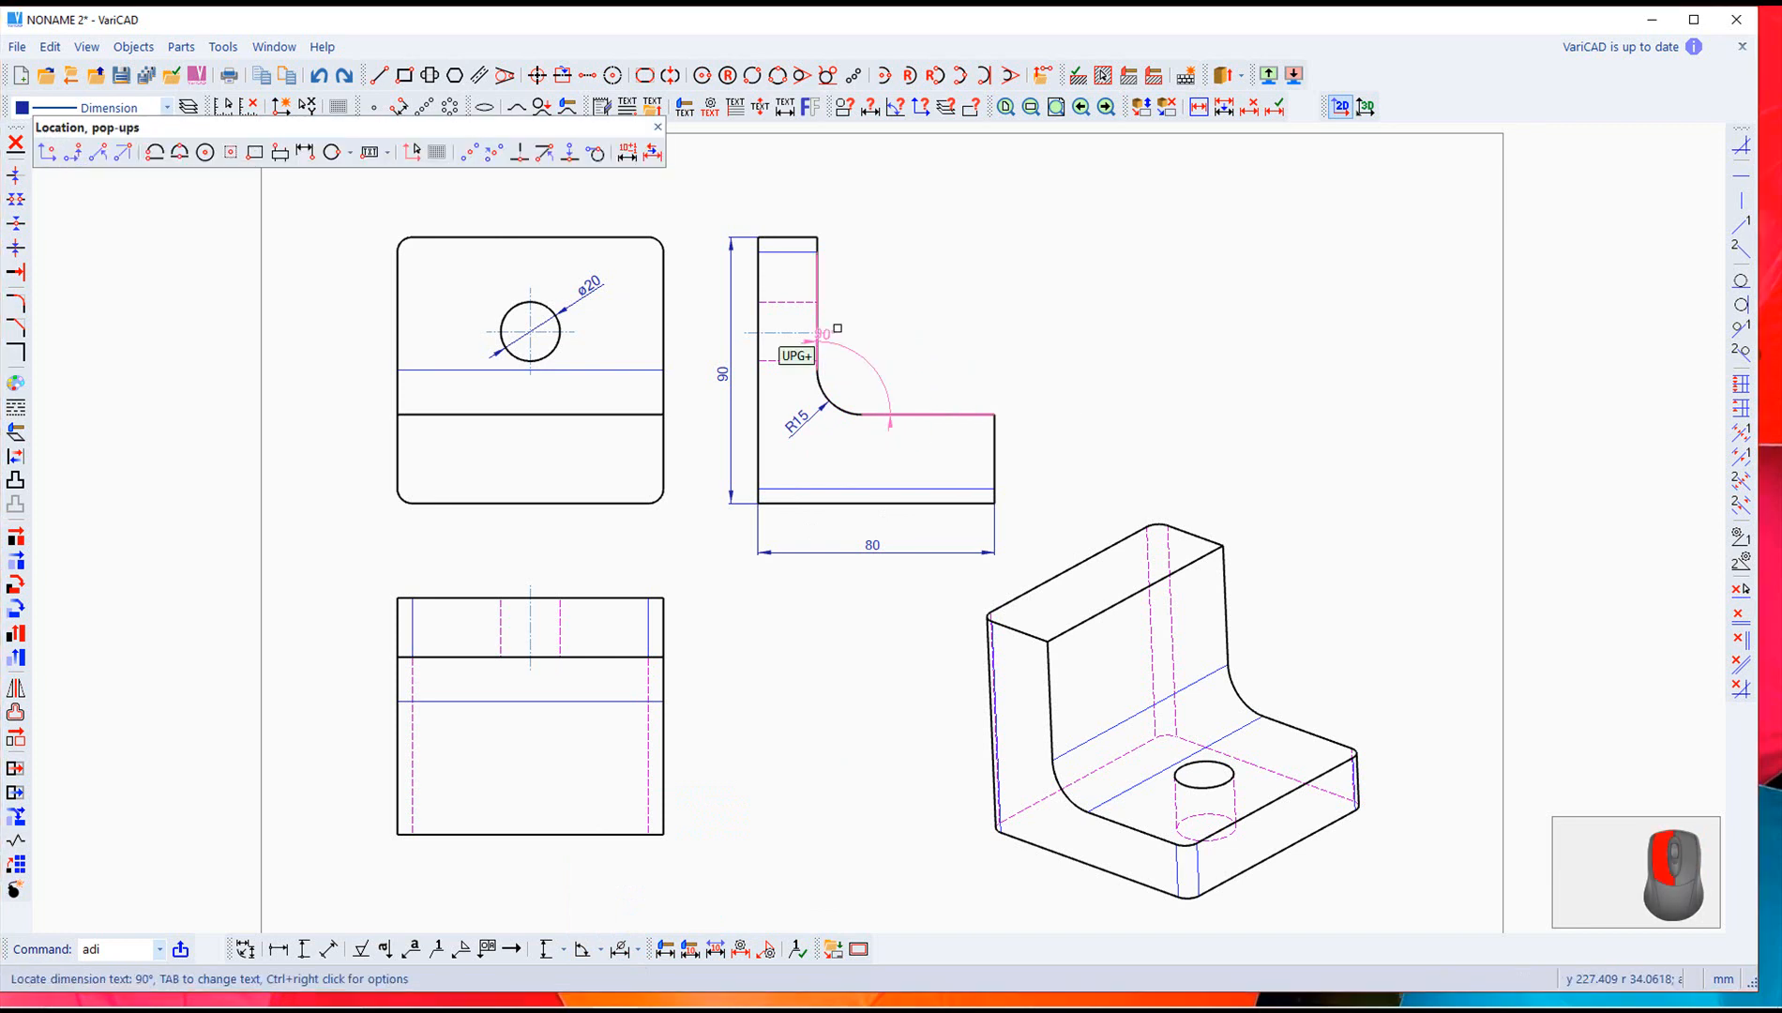
{"action": "left_click", "coordinate": [896, 330]}
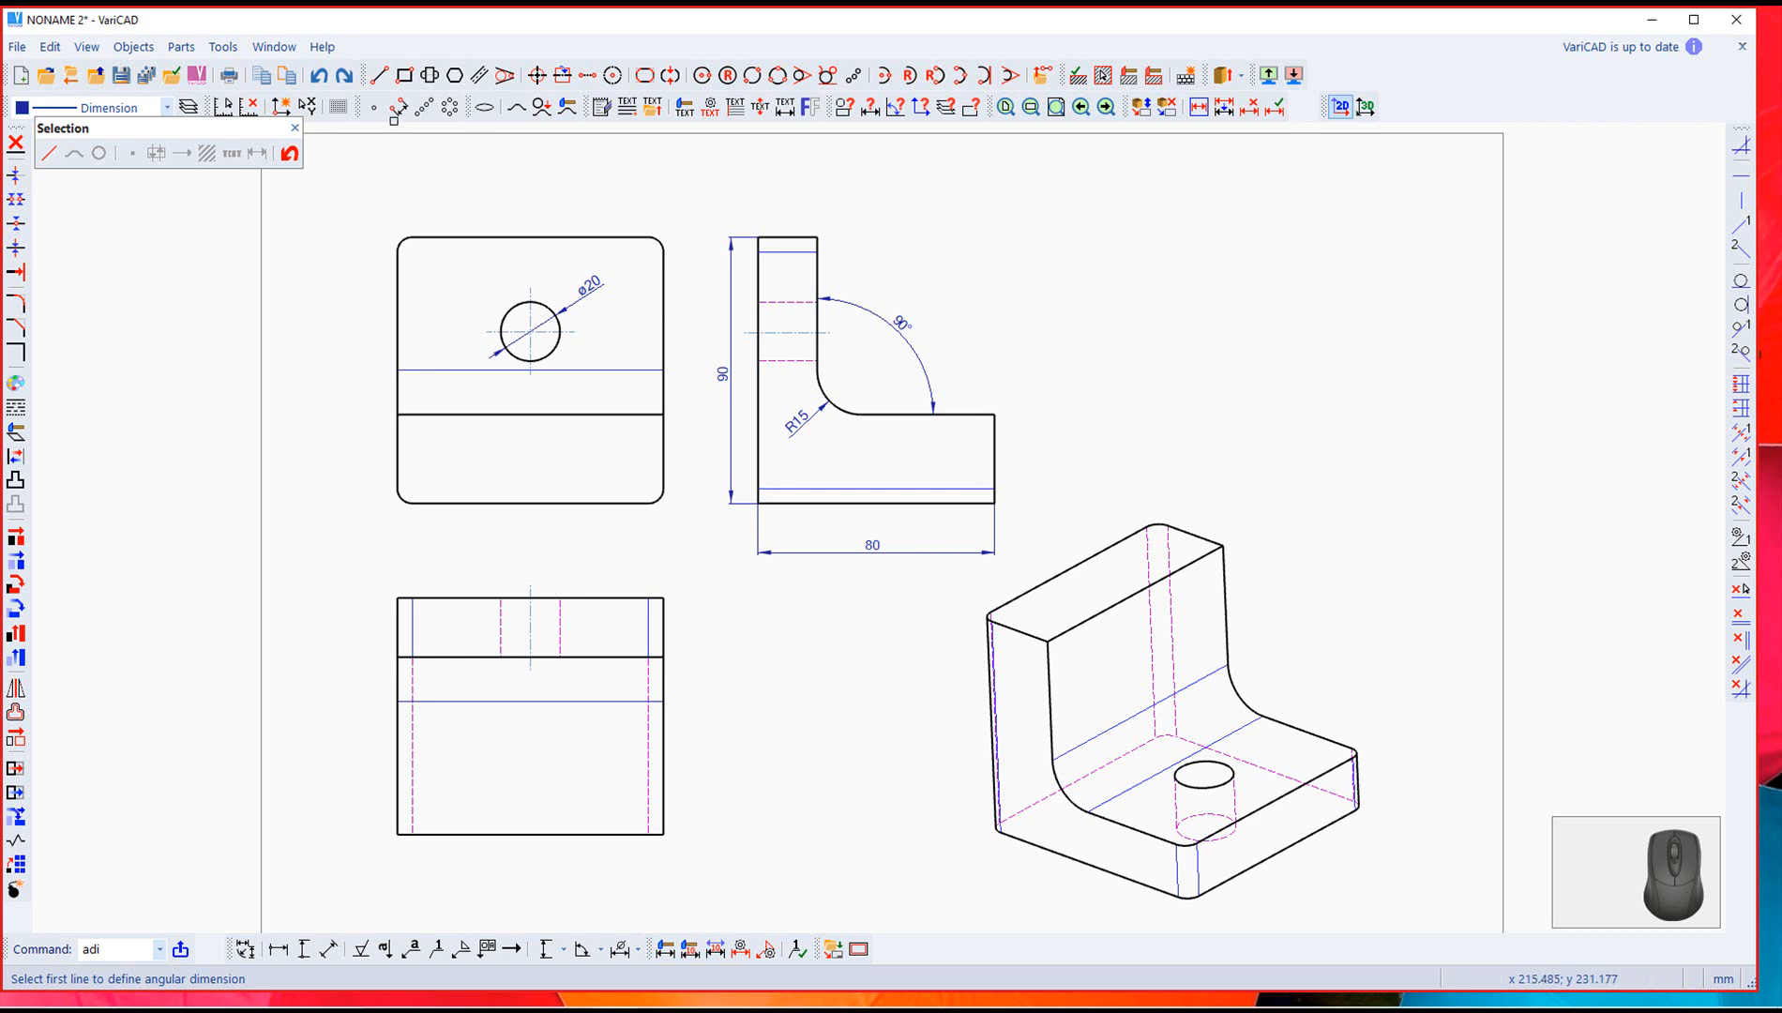
Step: Add the text line "Example Part" in the empty area beside the L-shaped view, outside its angular dimension
{"action": "left_click", "coordinate": [295, 128]}
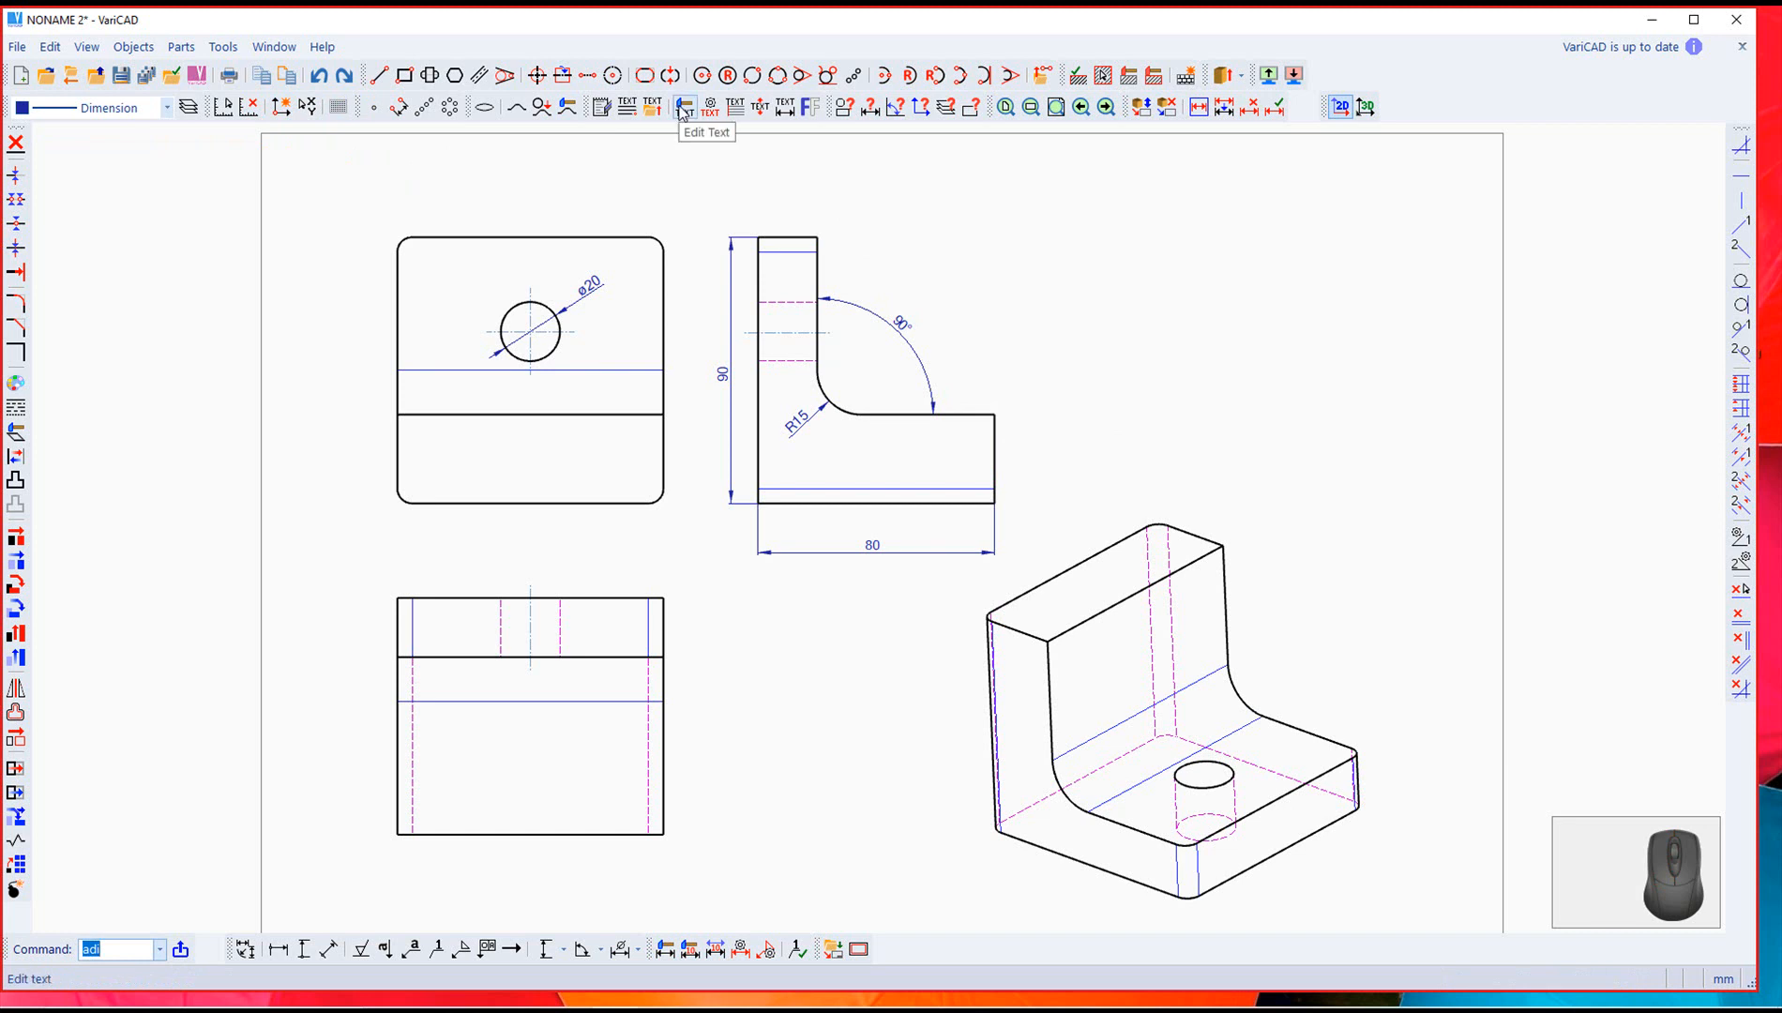
{"action": "left_click", "coordinate": [630, 109]}
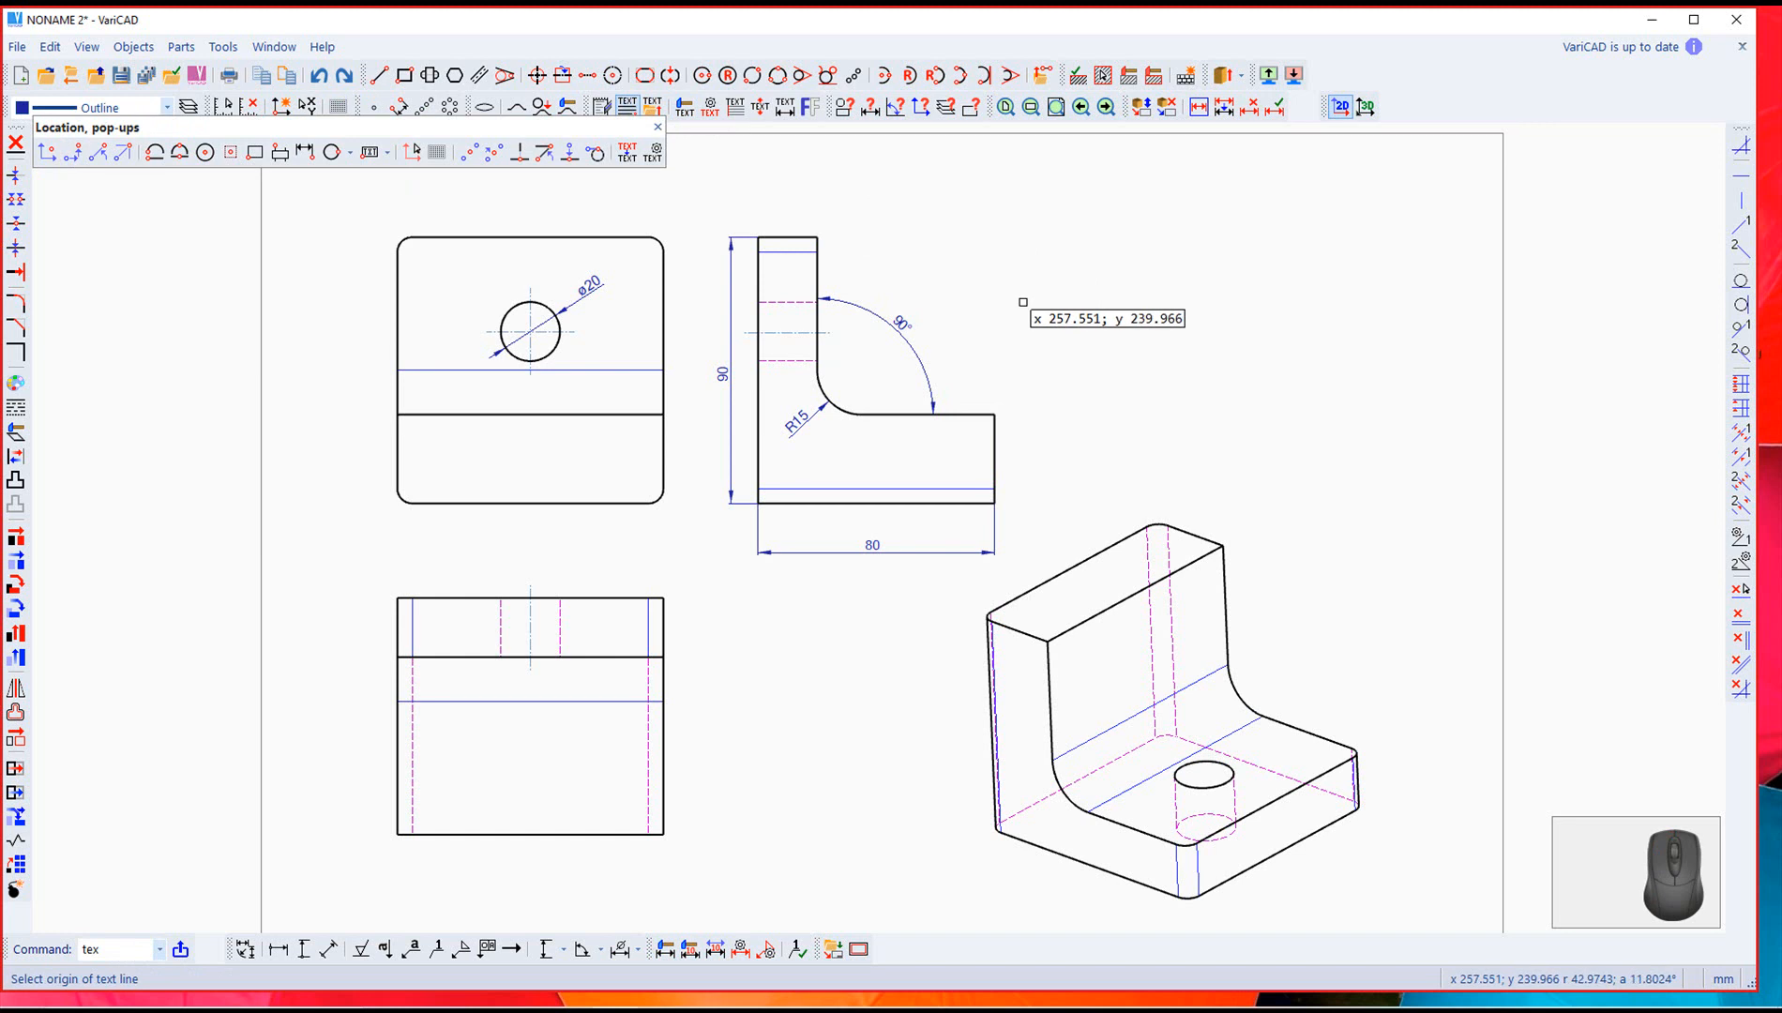
{"action": "left_click", "coordinate": [1063, 290]}
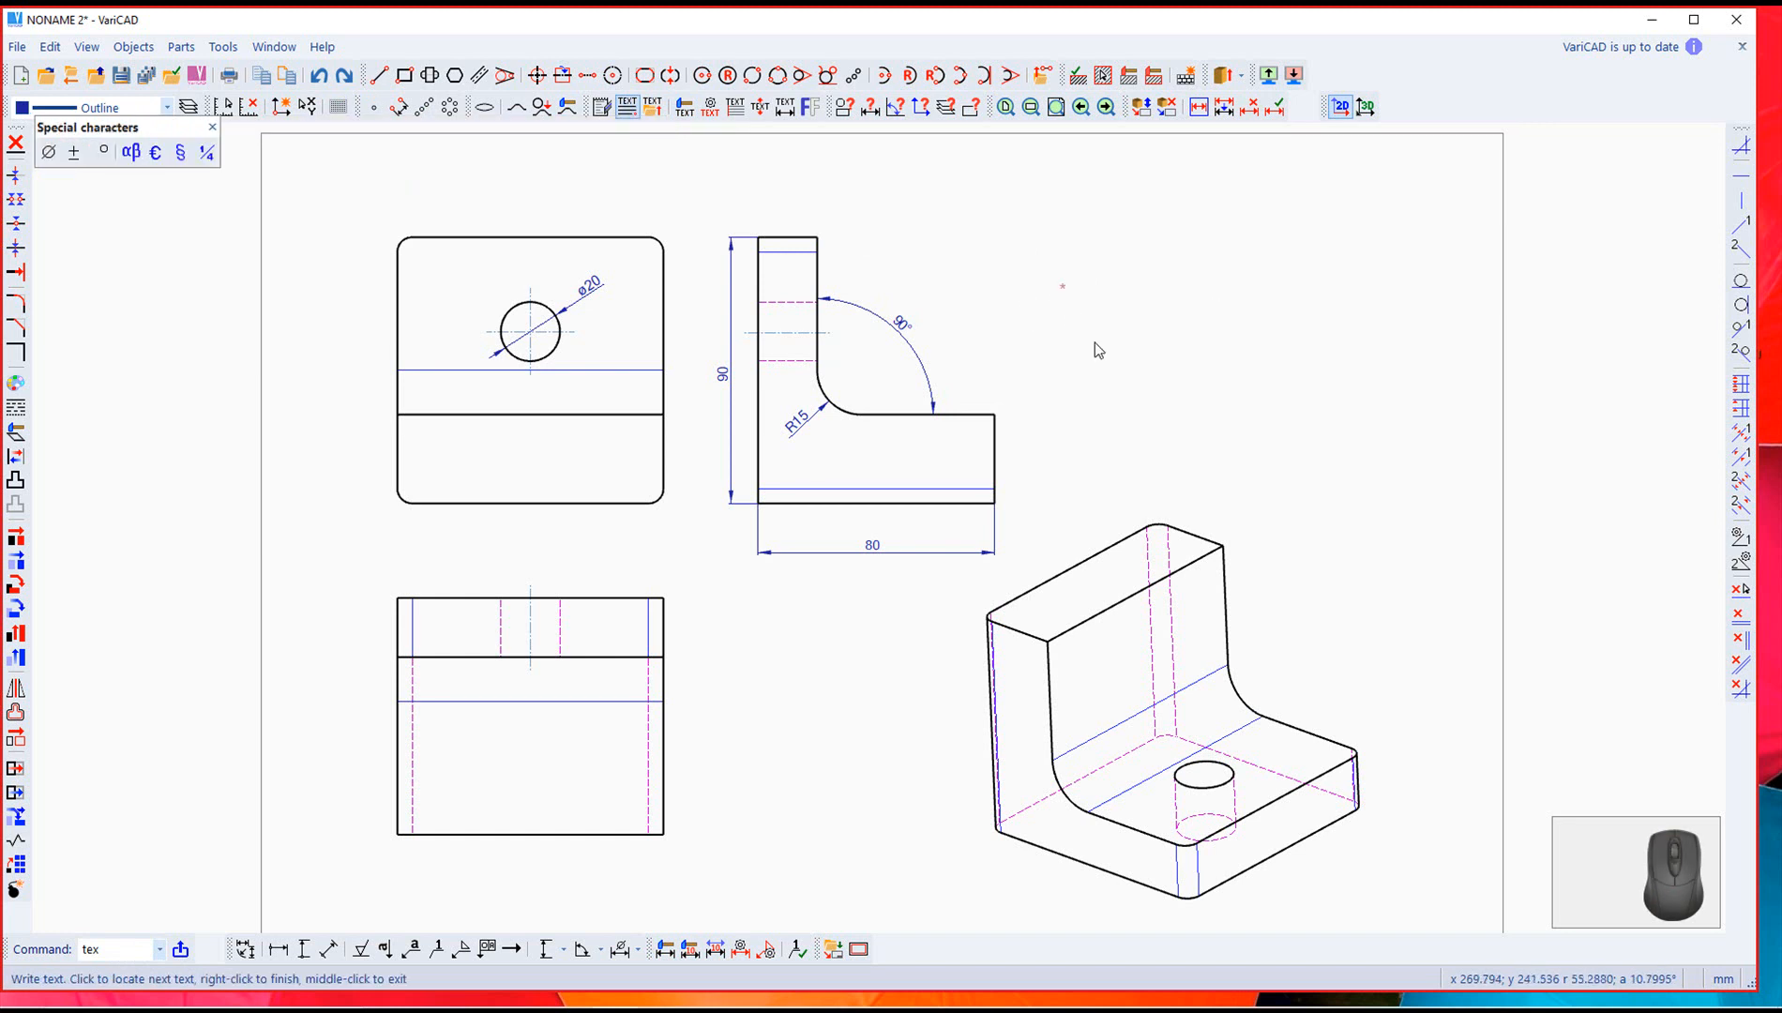
{"action": "type", "text": "Example Part"}
{"action": "key", "text": "Return"}
{"action": "key", "text": "Return"}
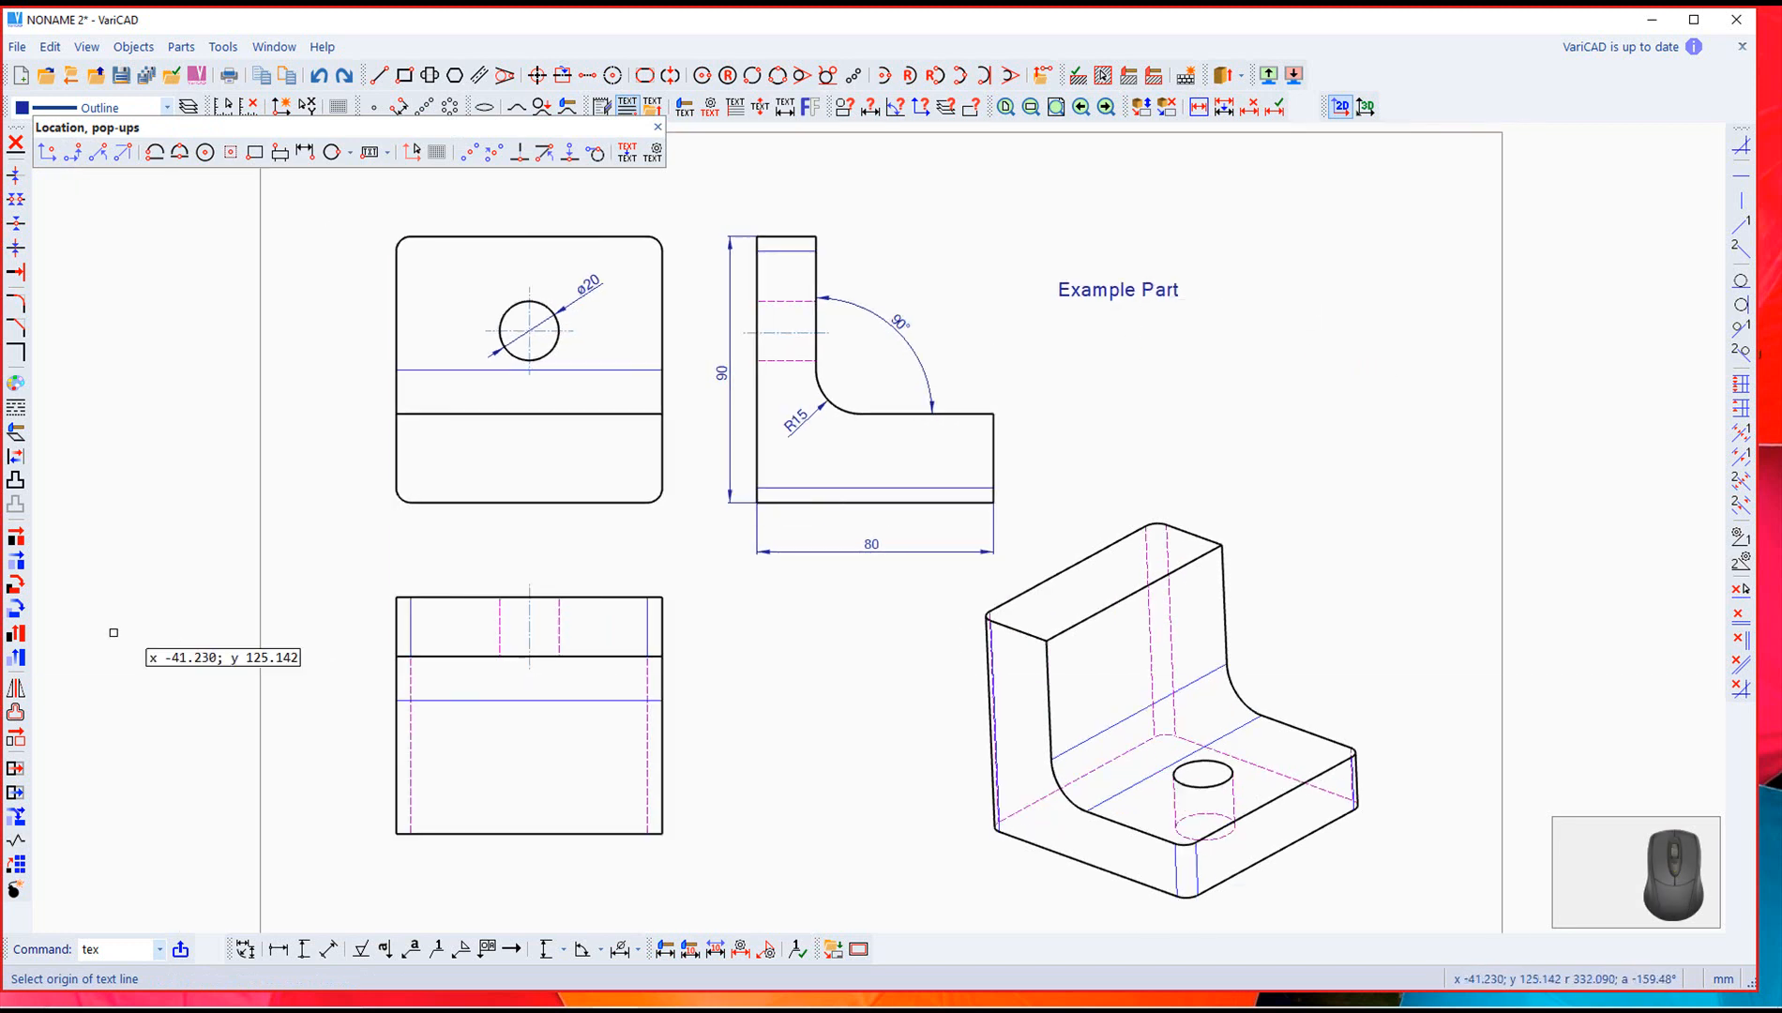
Step: Move the "Example Part" text, without copying it, beside the upper edge of the pictorial view
{"action": "left_click", "coordinate": [16, 561]}
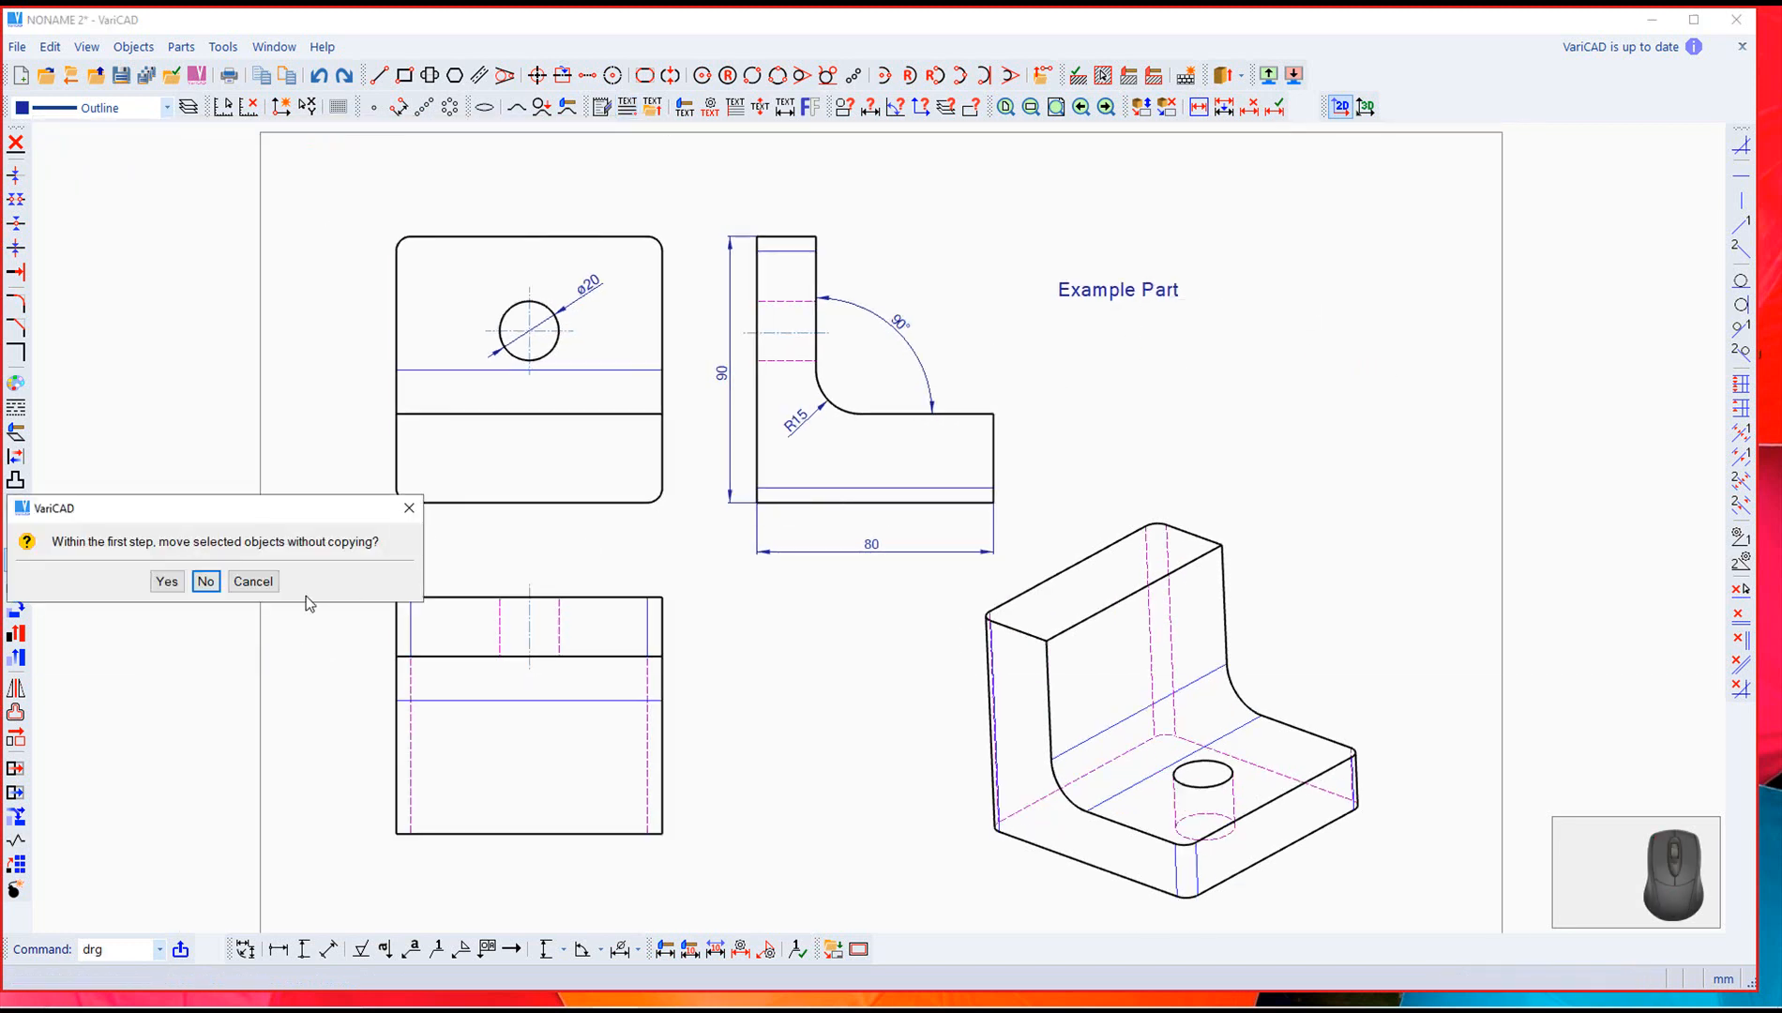
{"action": "left_click", "coordinate": [166, 581]}
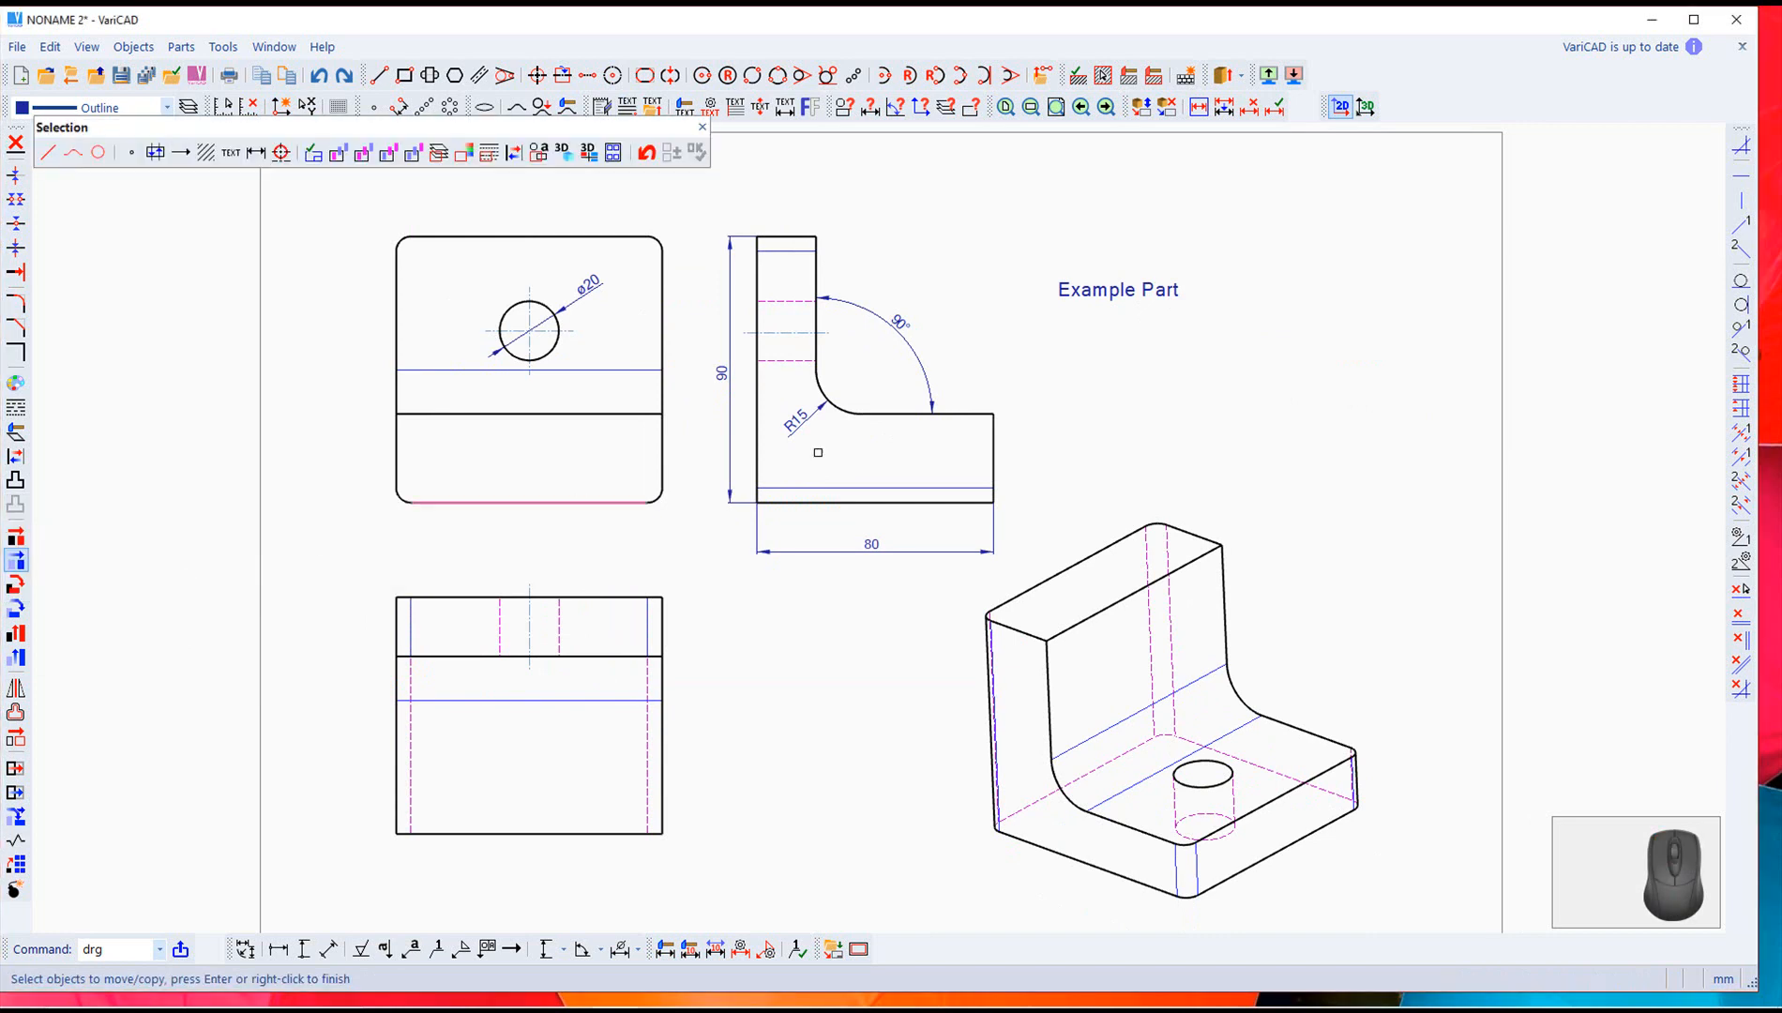
{"action": "left_click", "coordinate": [1099, 290]}
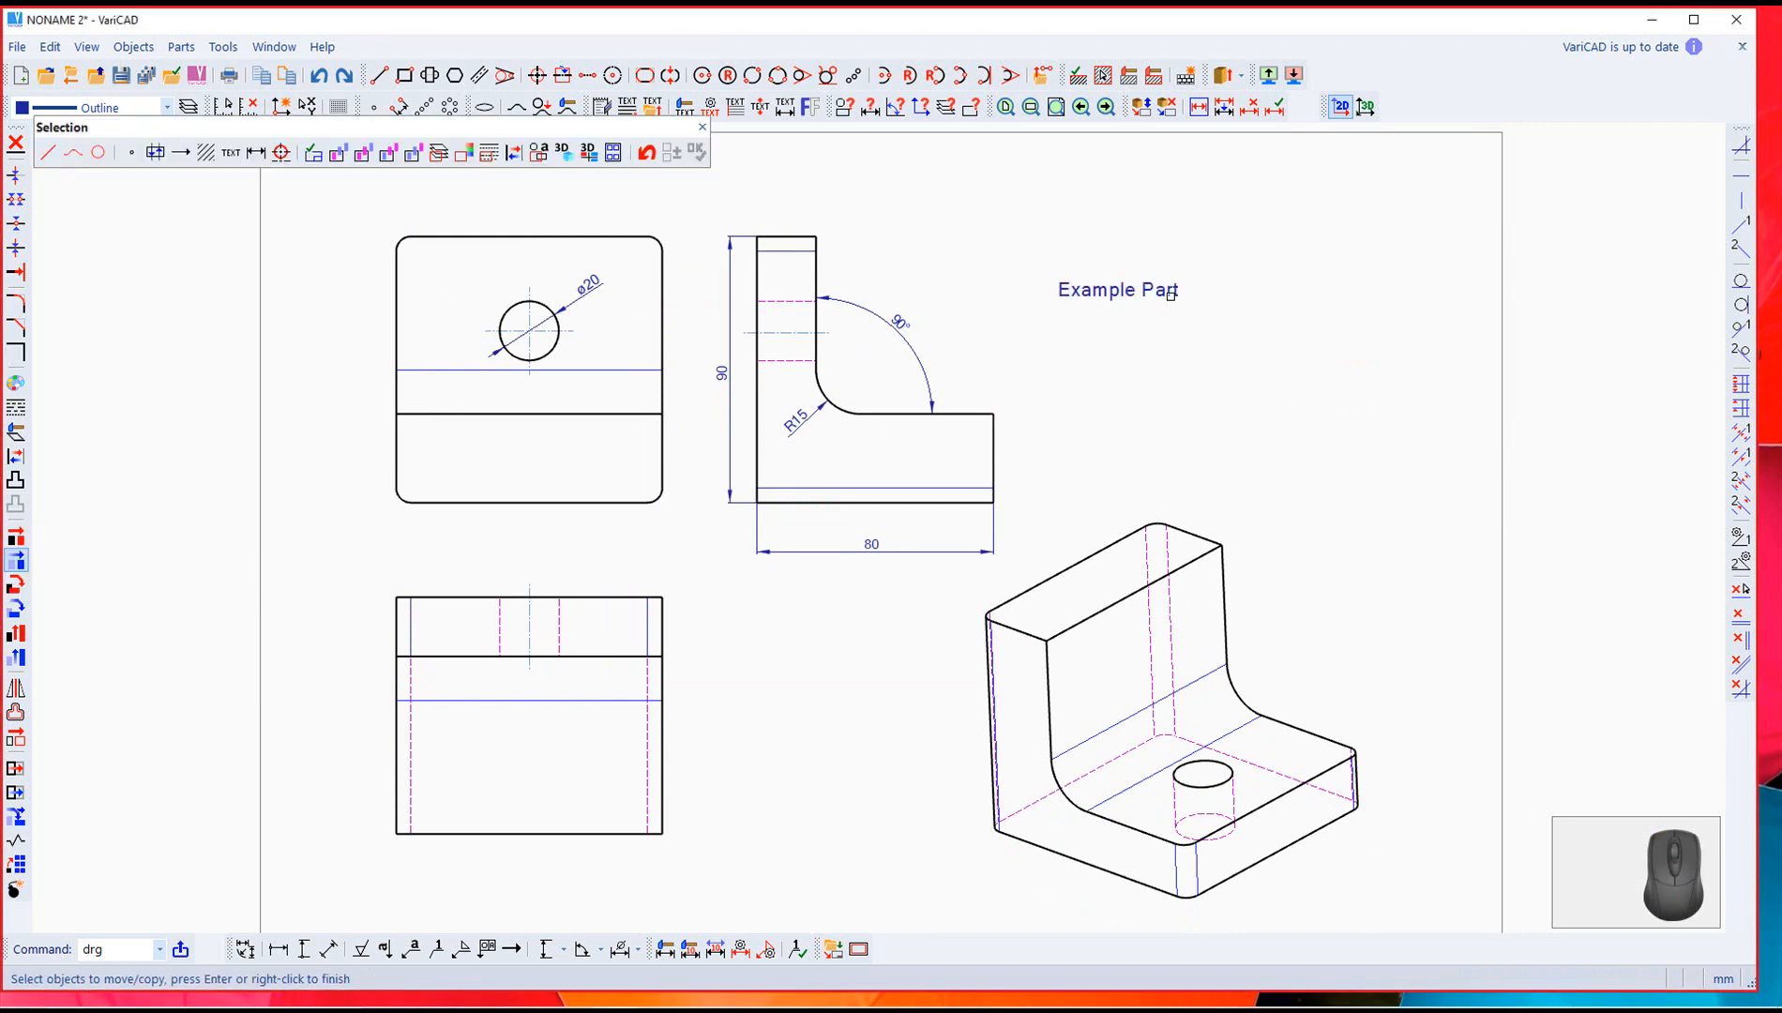
{"action": "right_click", "coordinate": [1224, 322]}
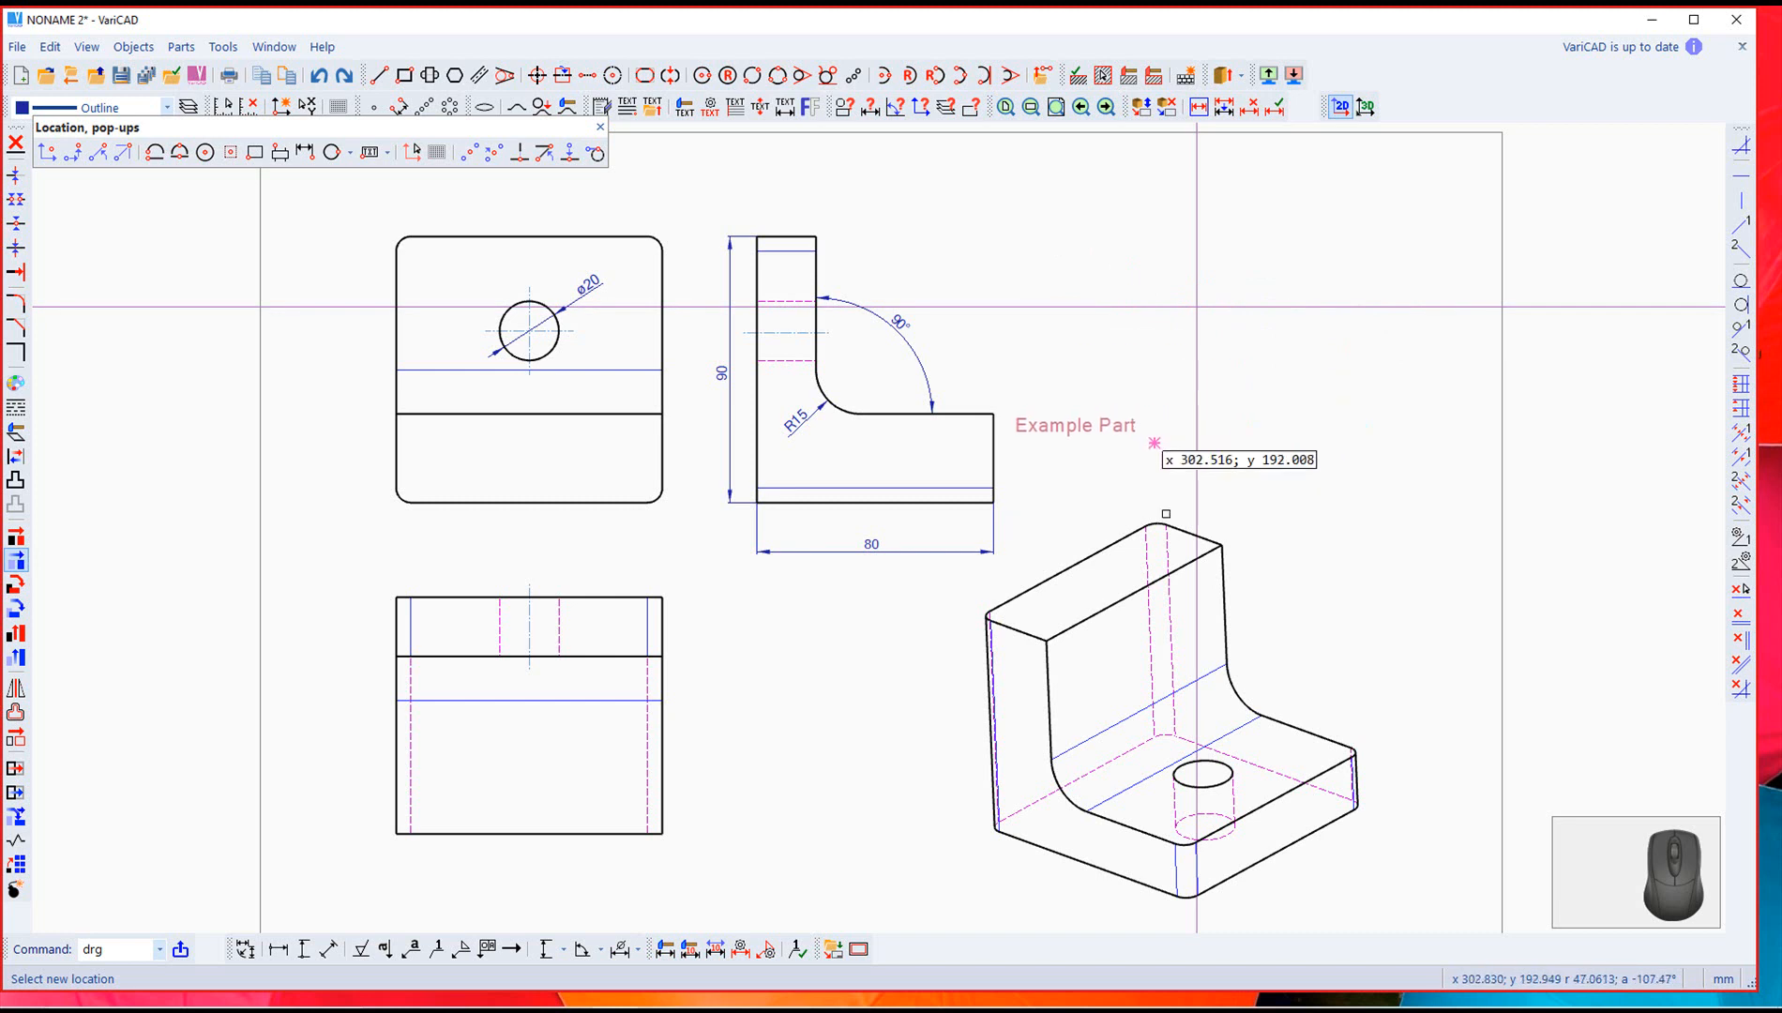
{"action": "left_click", "coordinate": [1381, 561]}
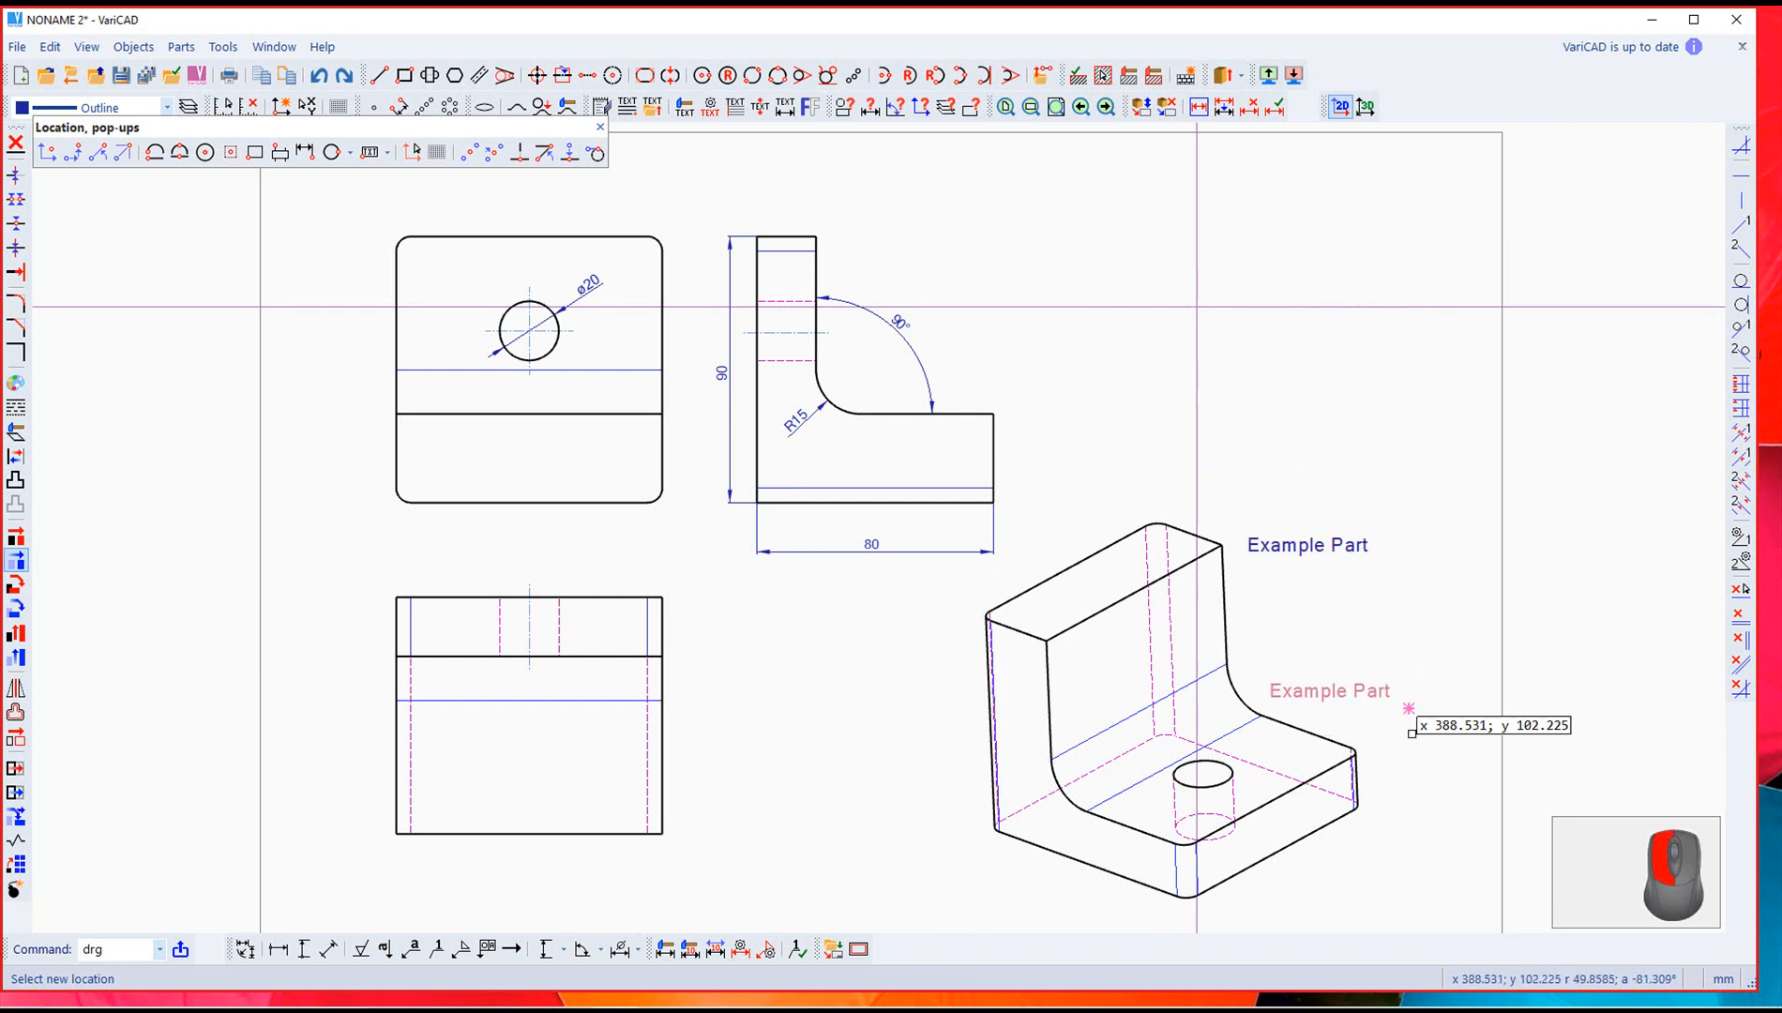
{"action": "scroll", "coordinate": [798, 710], "scroll_direction": "down", "scroll_amount": 1}
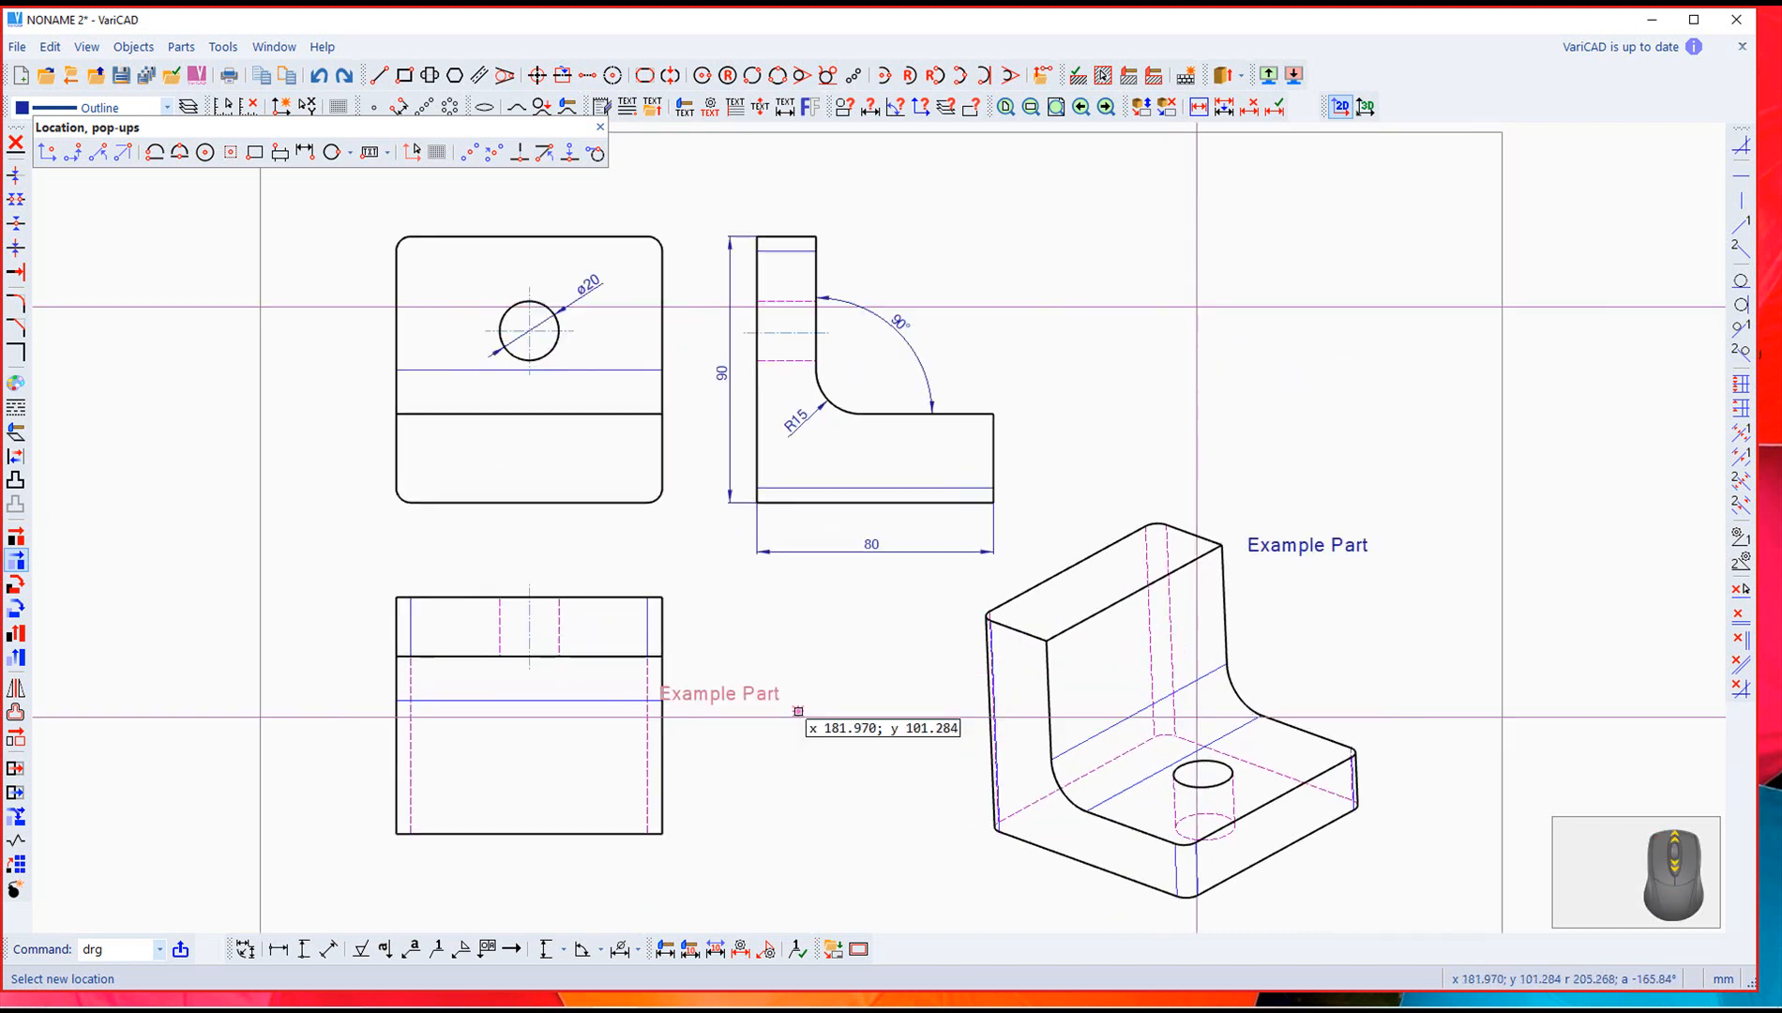
{"action": "scroll", "coordinate": [798, 710], "scroll_direction": "up", "scroll_amount": 1}
{"action": "key", "text": "Escape"}
{"action": "scroll", "coordinate": [866, 668], "scroll_direction": "down", "scroll_amount": 1}
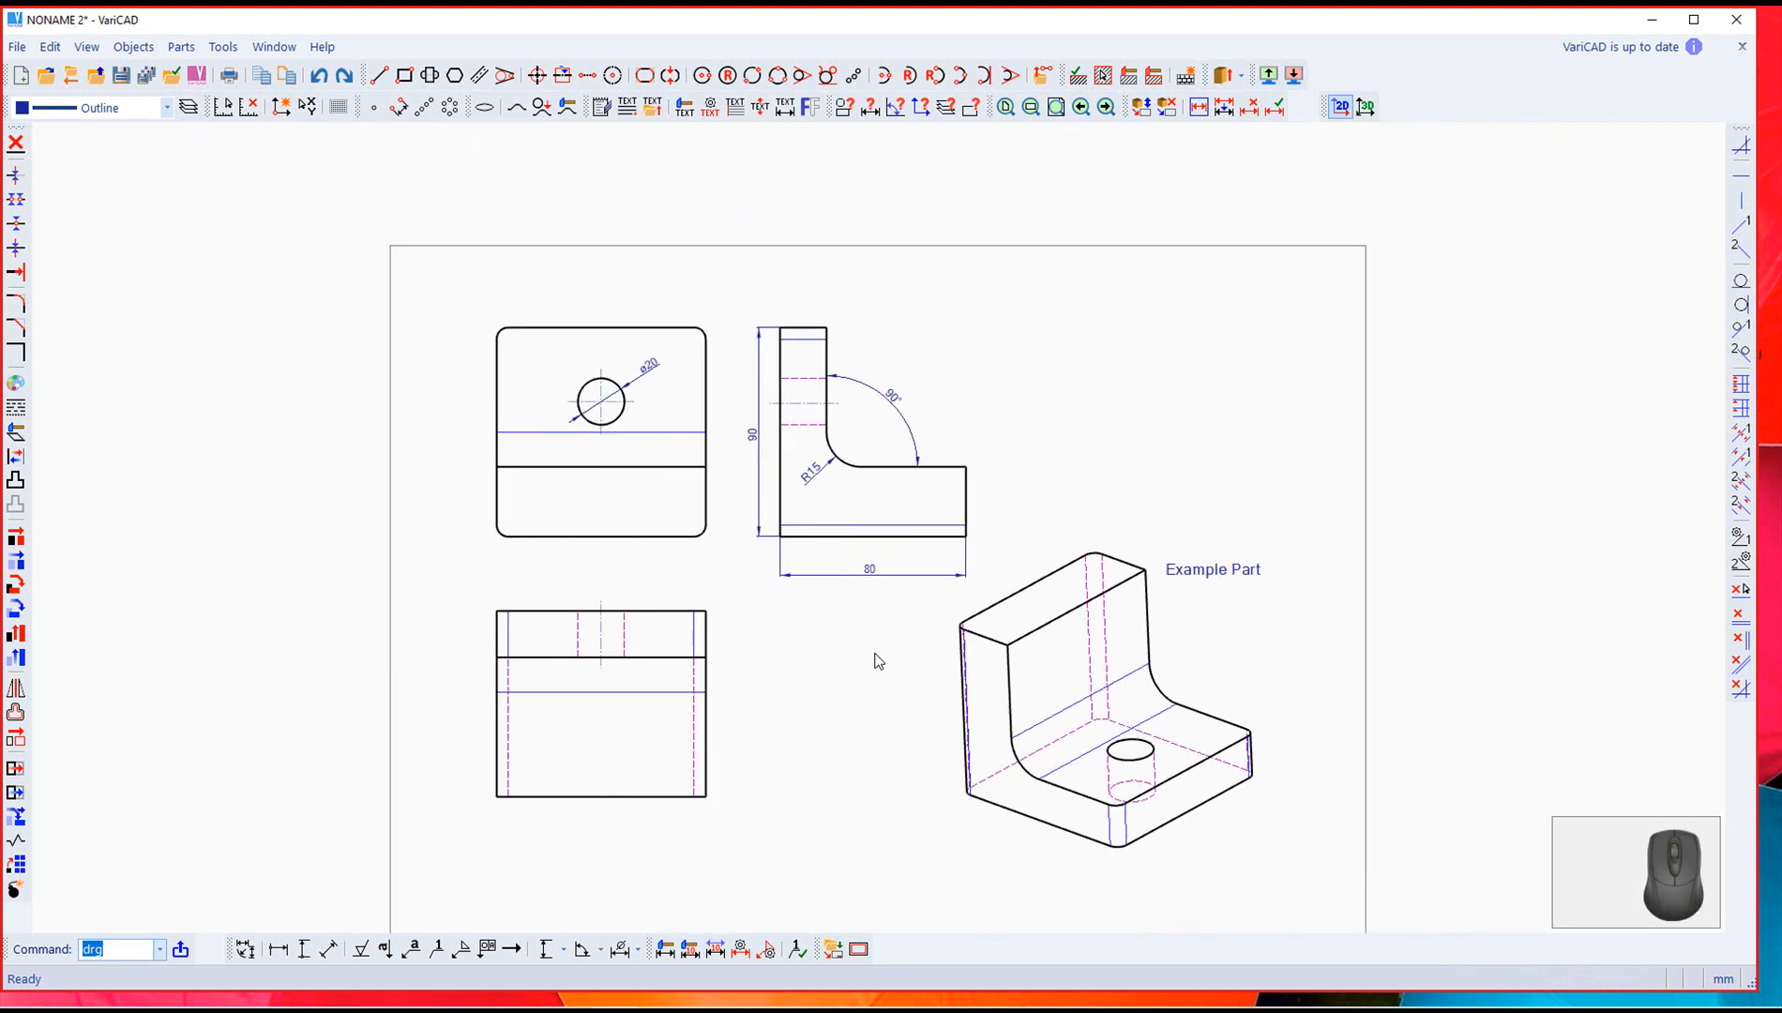
{"action": "middle_click_drag", "start_coordinate": [851, 698], "coordinate": [819, 635]}
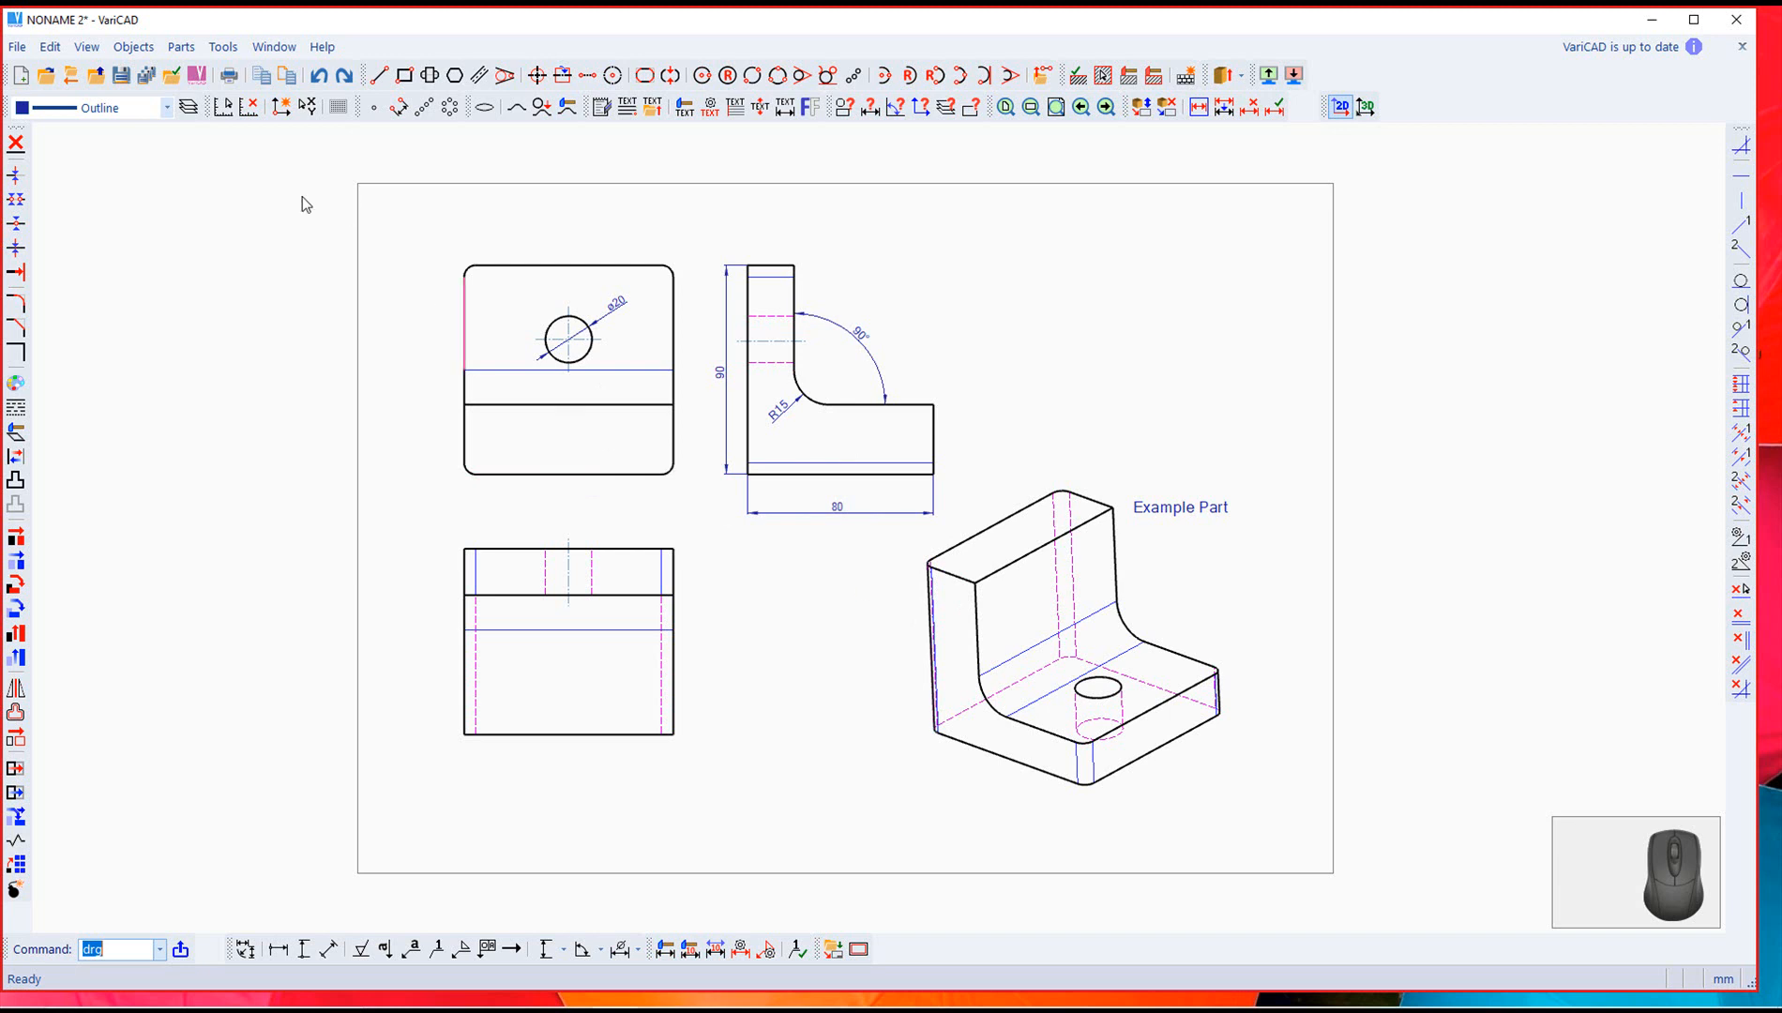
Step: Insert a sheet border around the drawing with the existing border style, and undo it
{"action": "left_click", "coordinate": [221, 48]}
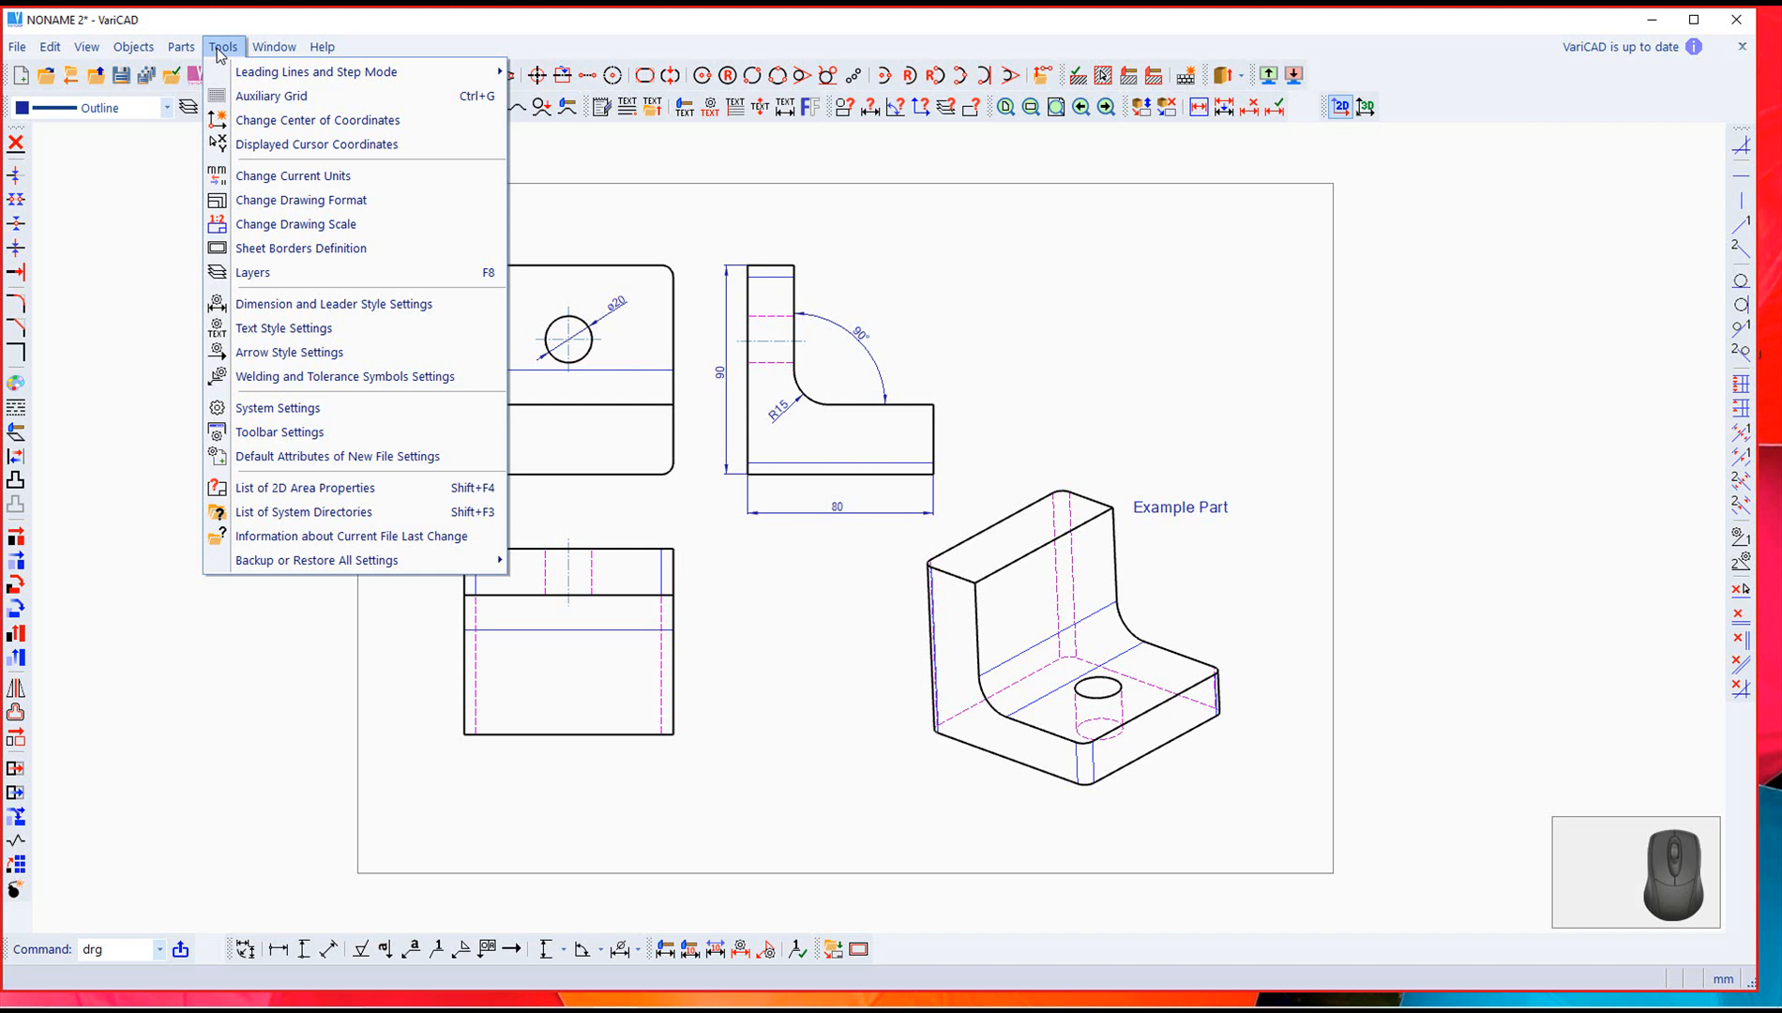
{"action": "mouse_move", "coordinate": [123, 54]}
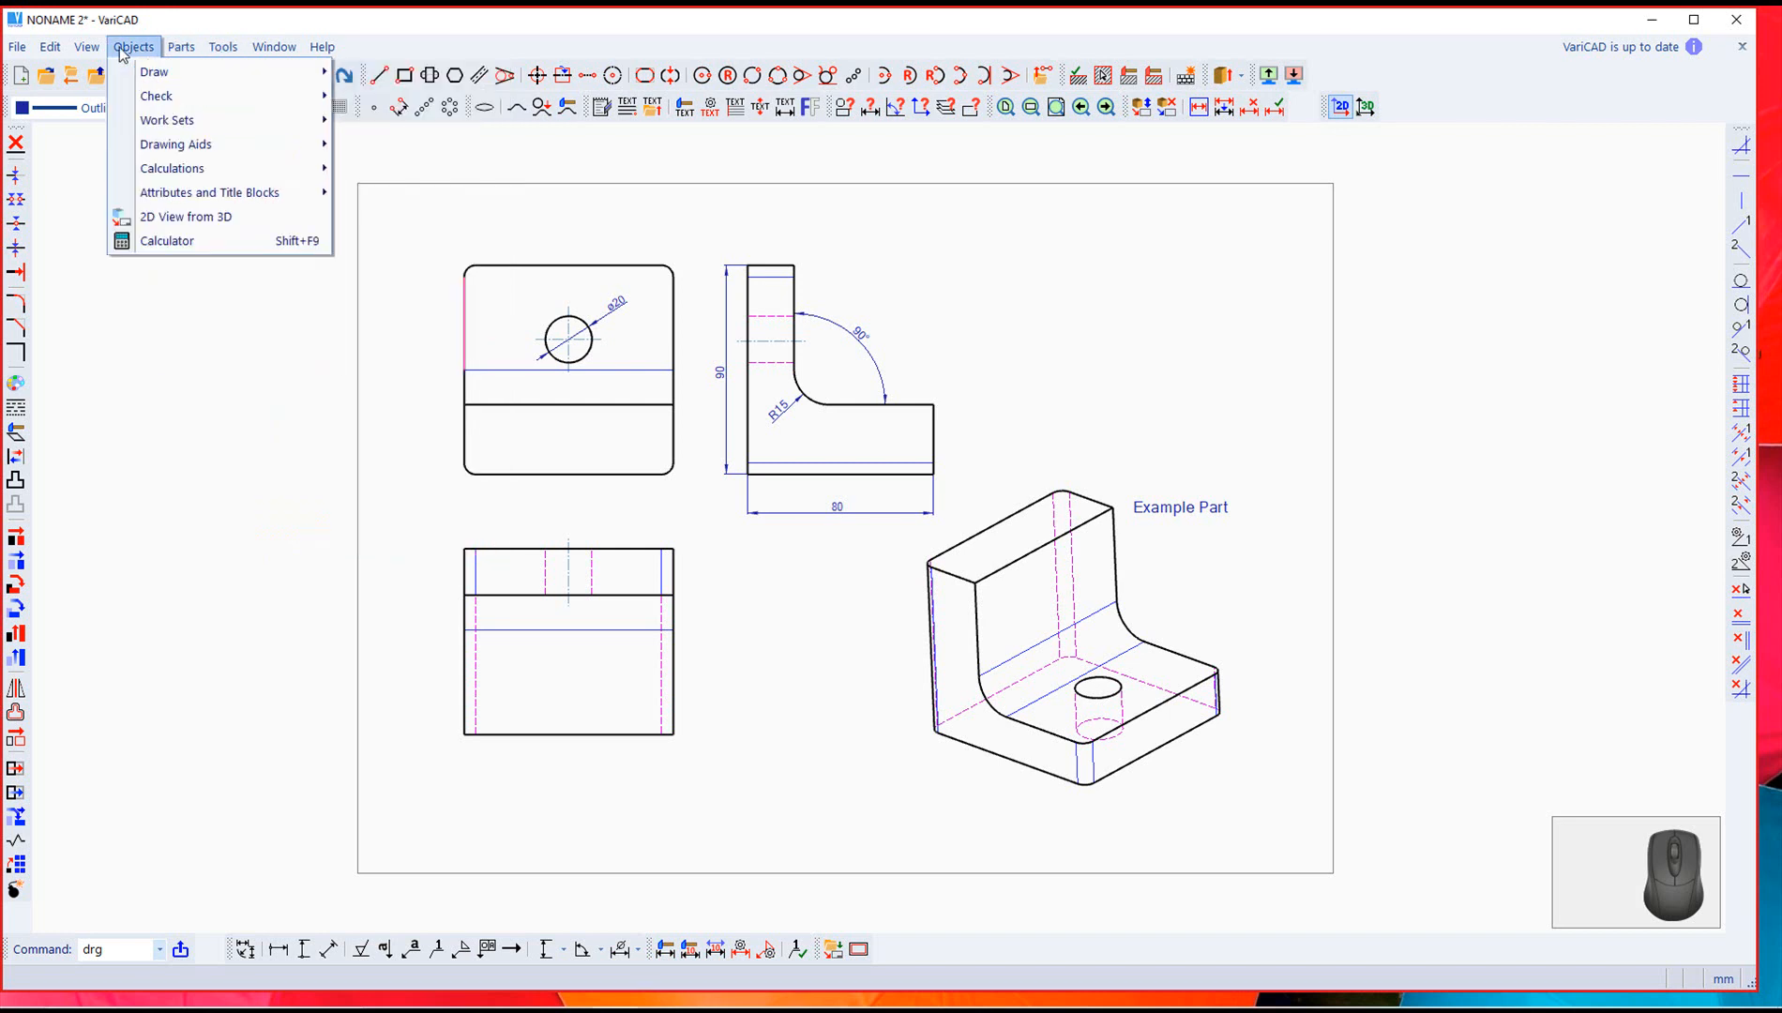
{"action": "mouse_move", "coordinate": [179, 143]}
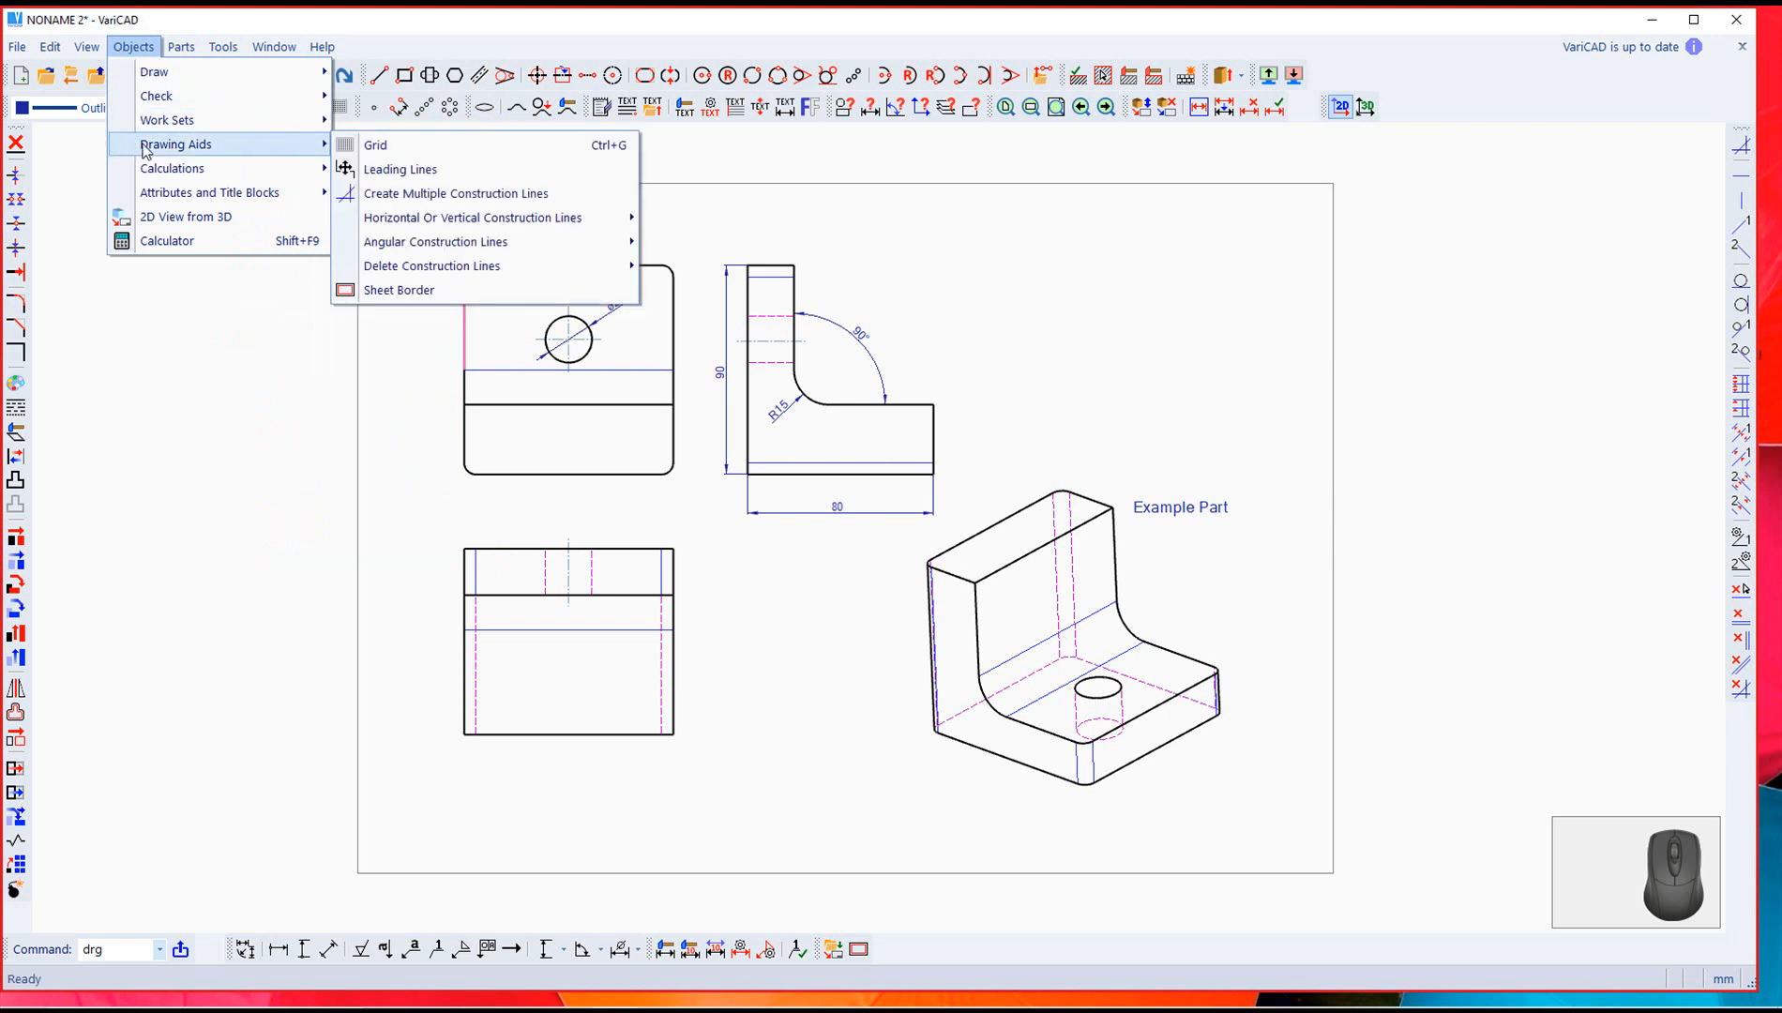
{"action": "left_click", "coordinate": [398, 291]}
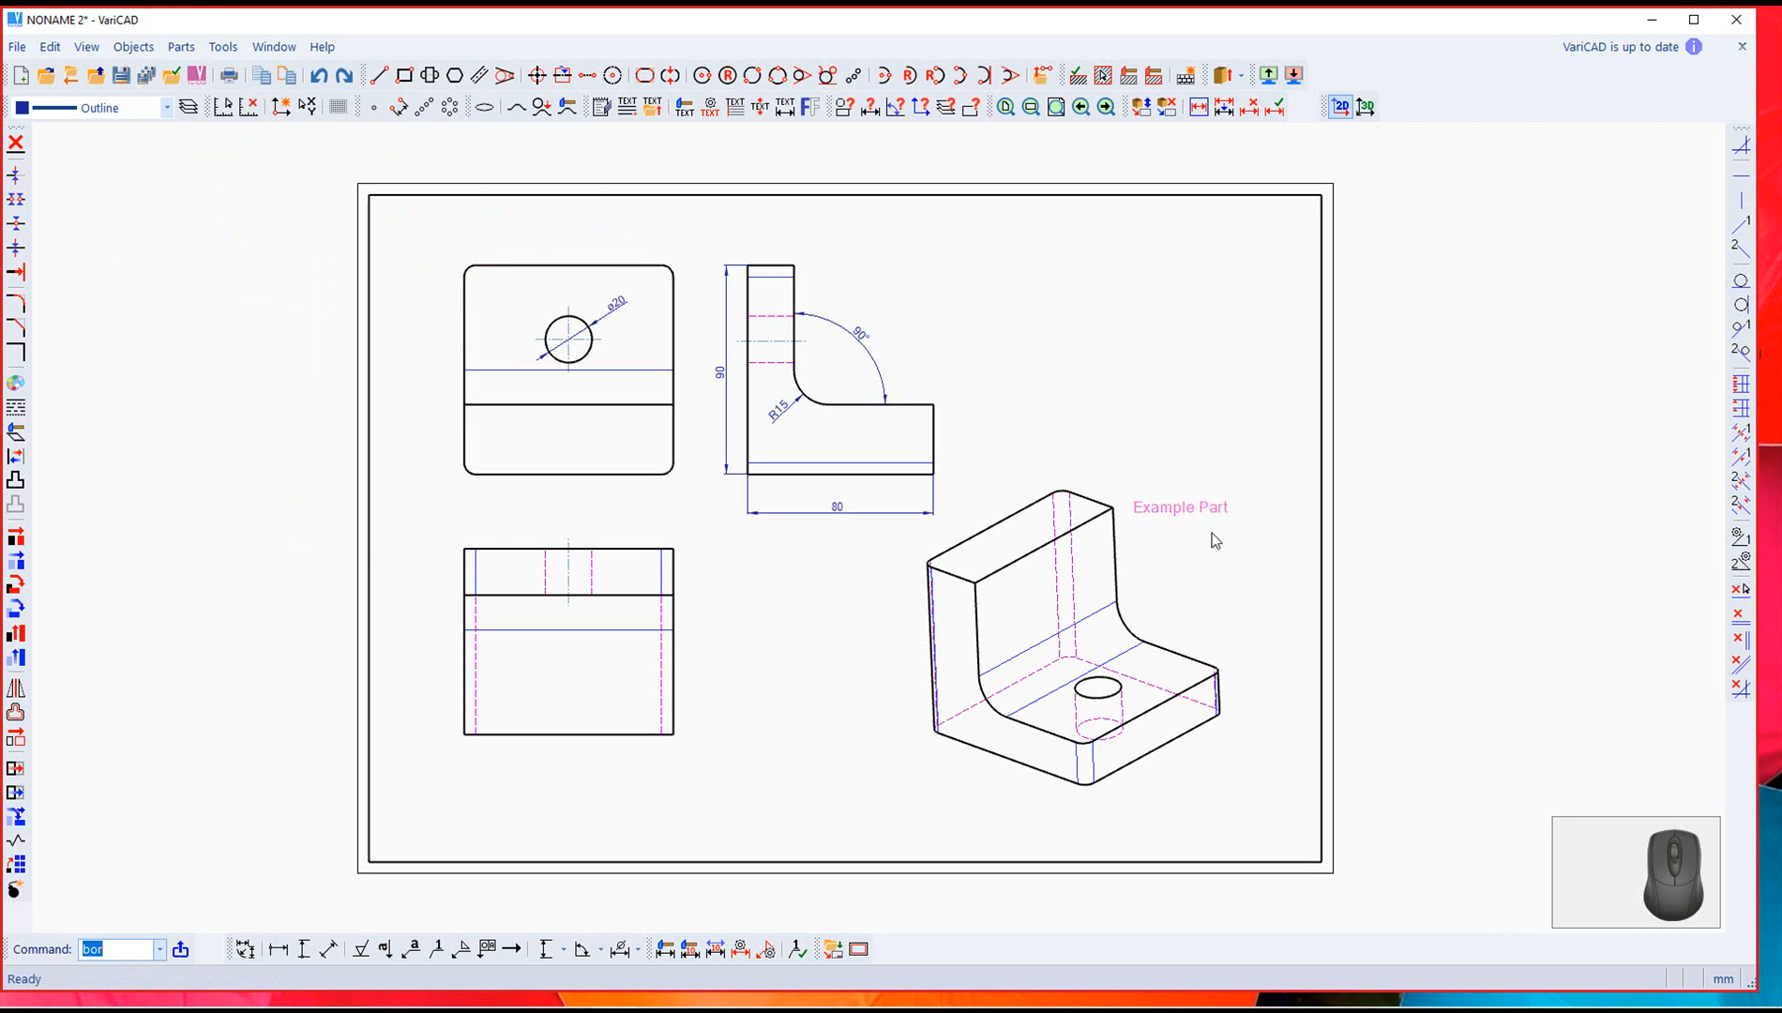
{"action": "scroll", "coordinate": [1215, 541], "scroll_direction": "down", "scroll_amount": 2}
{"action": "scroll", "coordinate": [1215, 541], "scroll_direction": "up", "scroll_amount": 1}
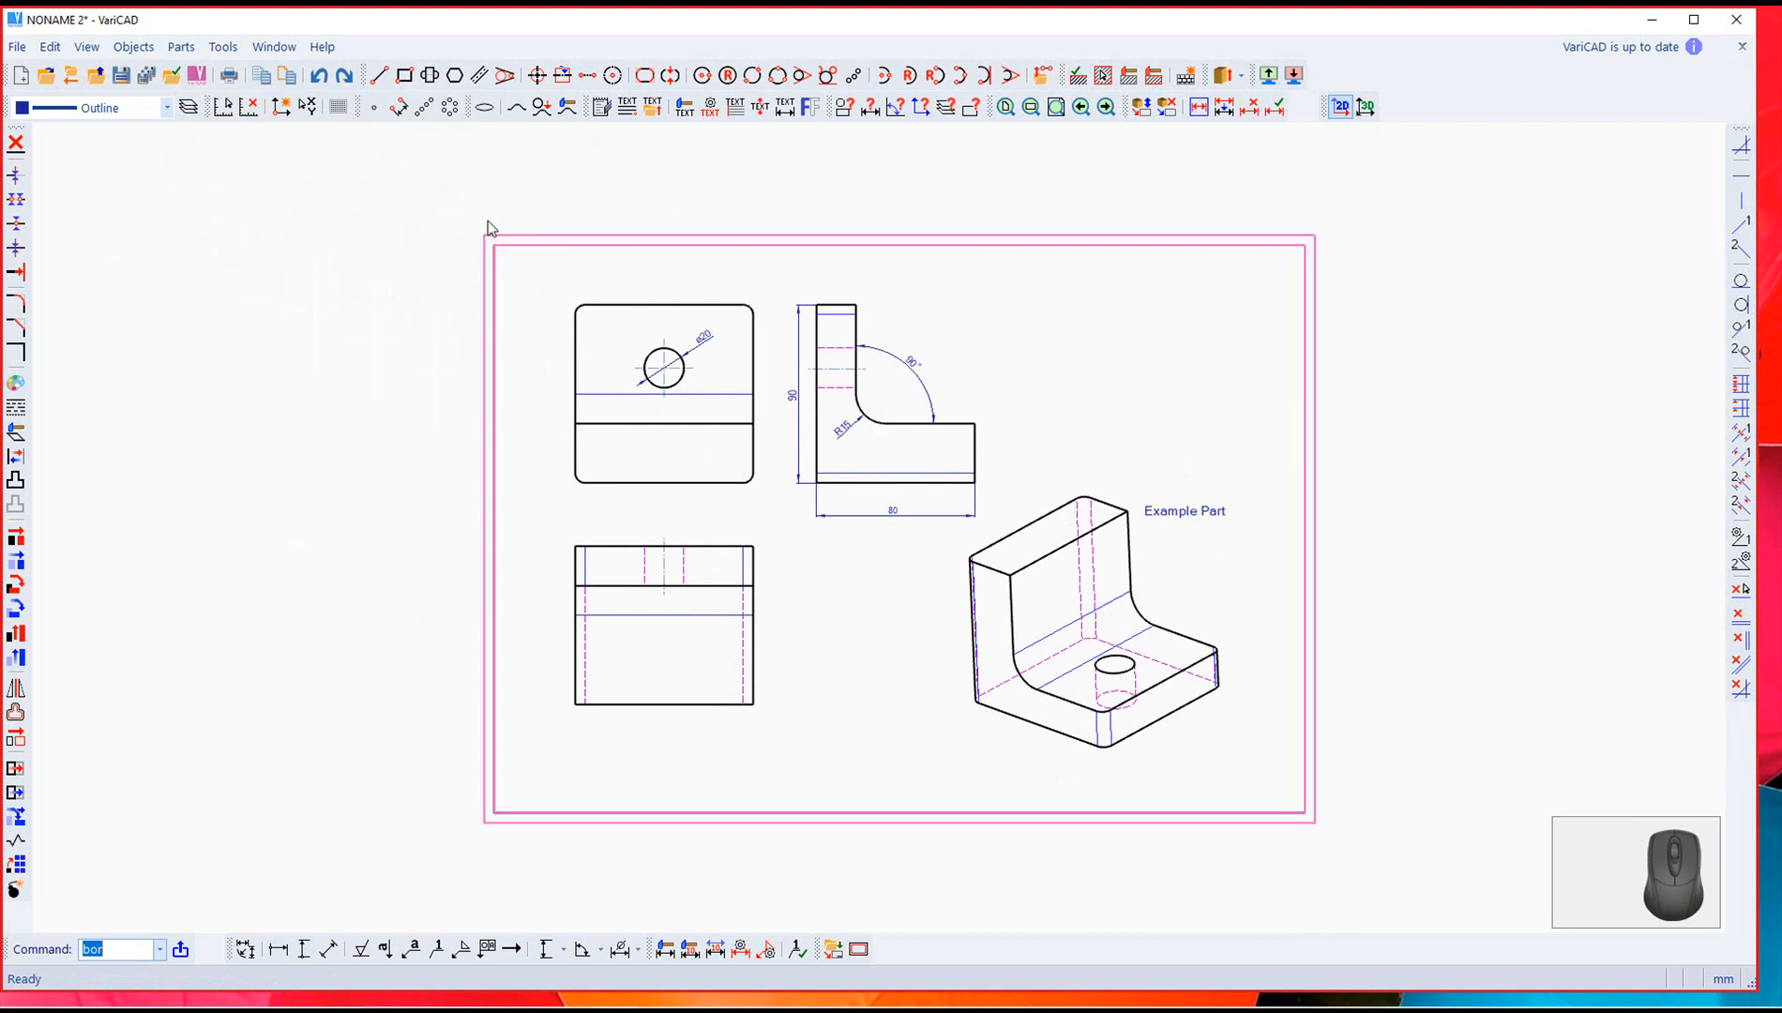
{"action": "left_click", "coordinate": [320, 76]}
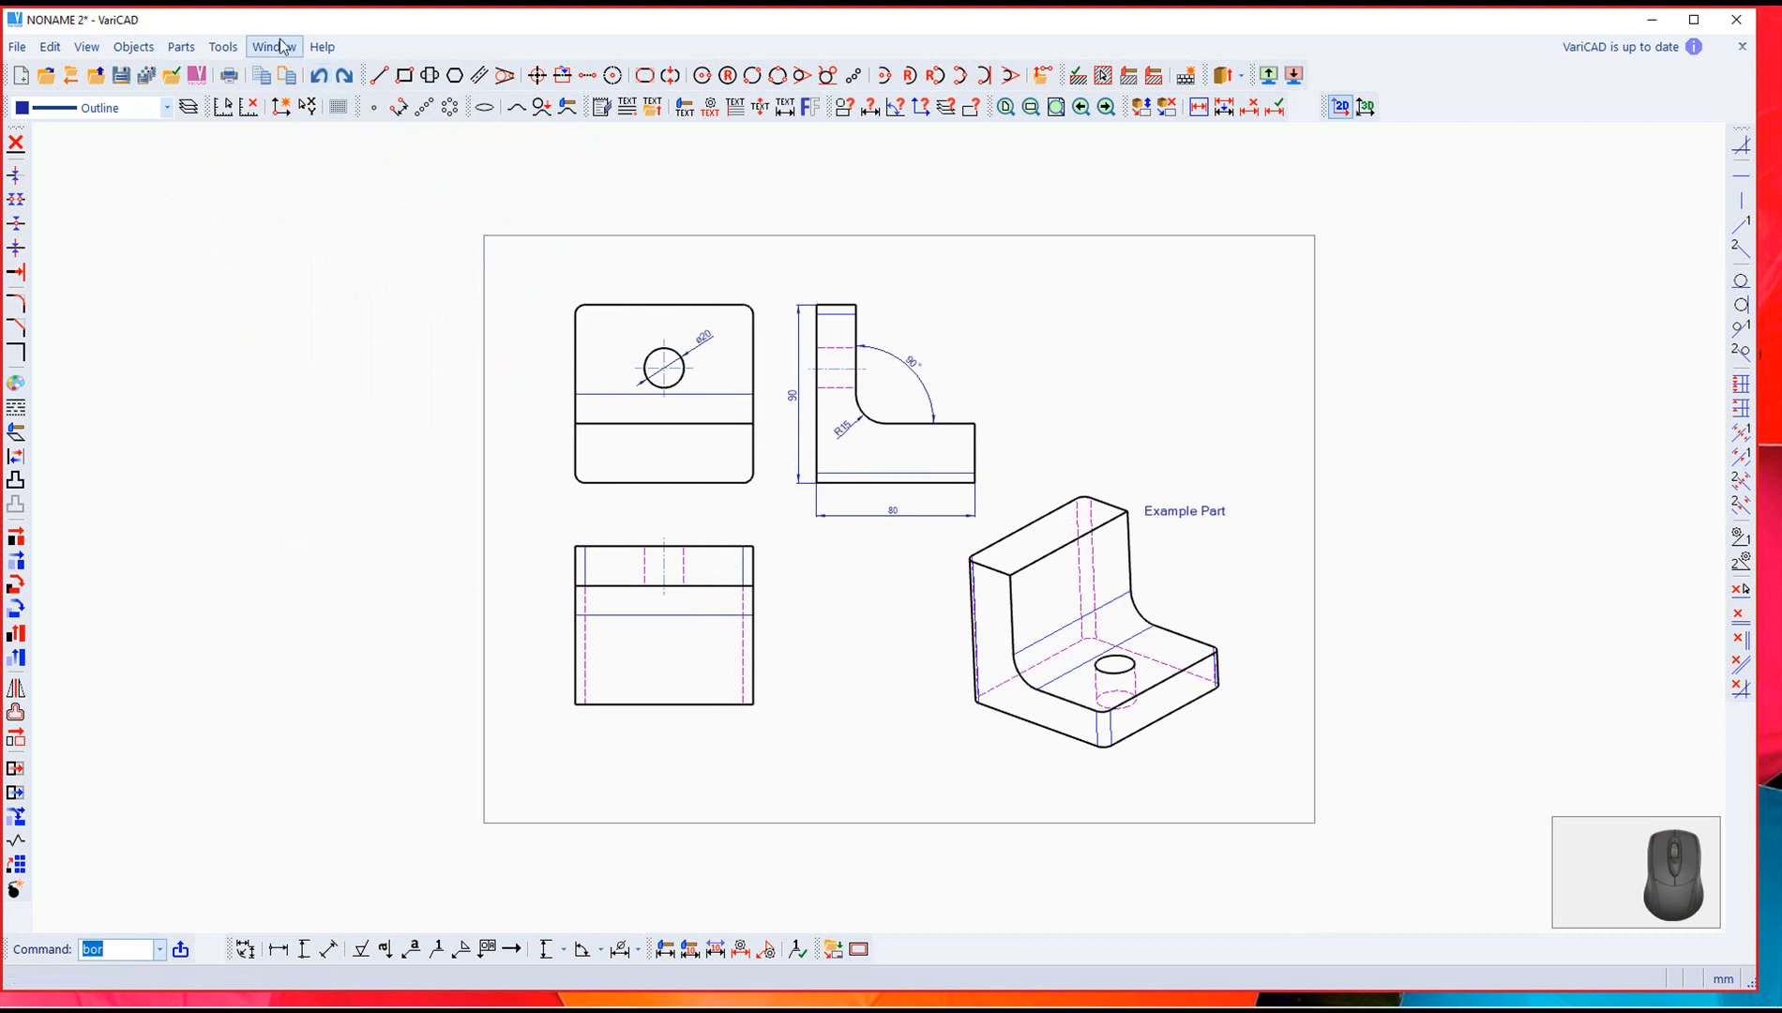
Step: Open the sheet border drawing style settings and examine the options for frames, marks, scale and grid
{"action": "left_click", "coordinate": [223, 47]}
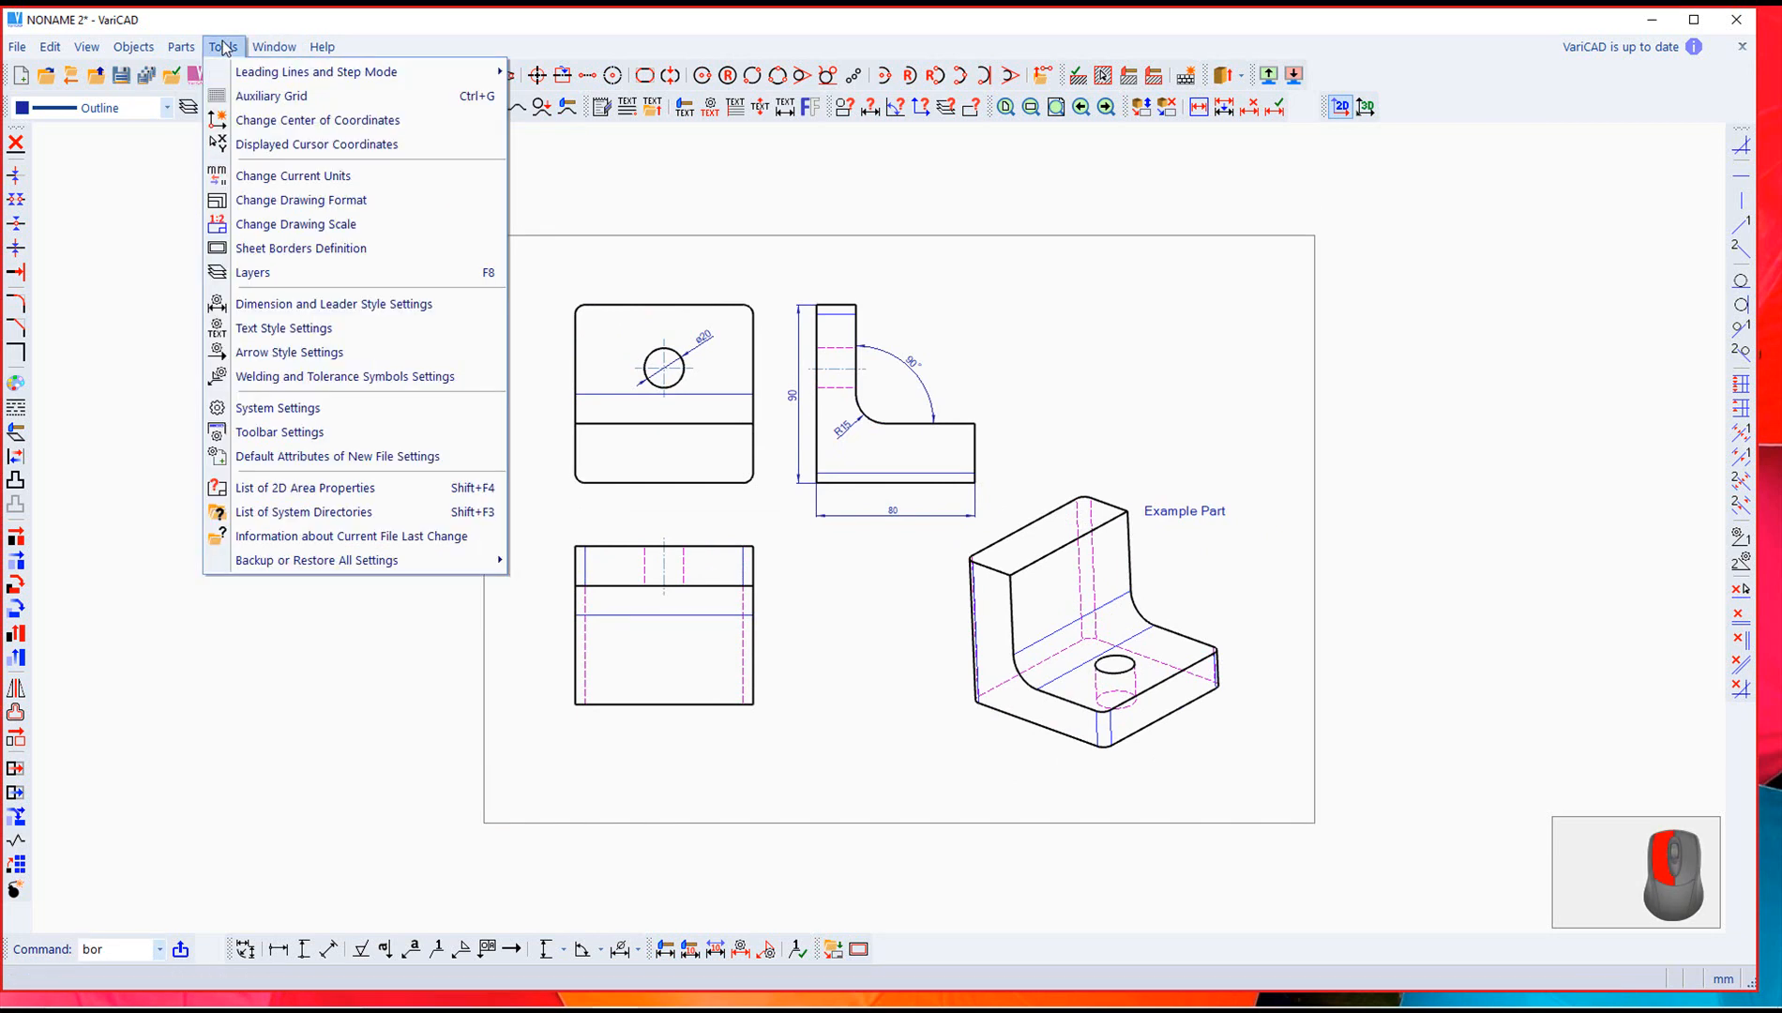
{"action": "left_click", "coordinate": [300, 247]}
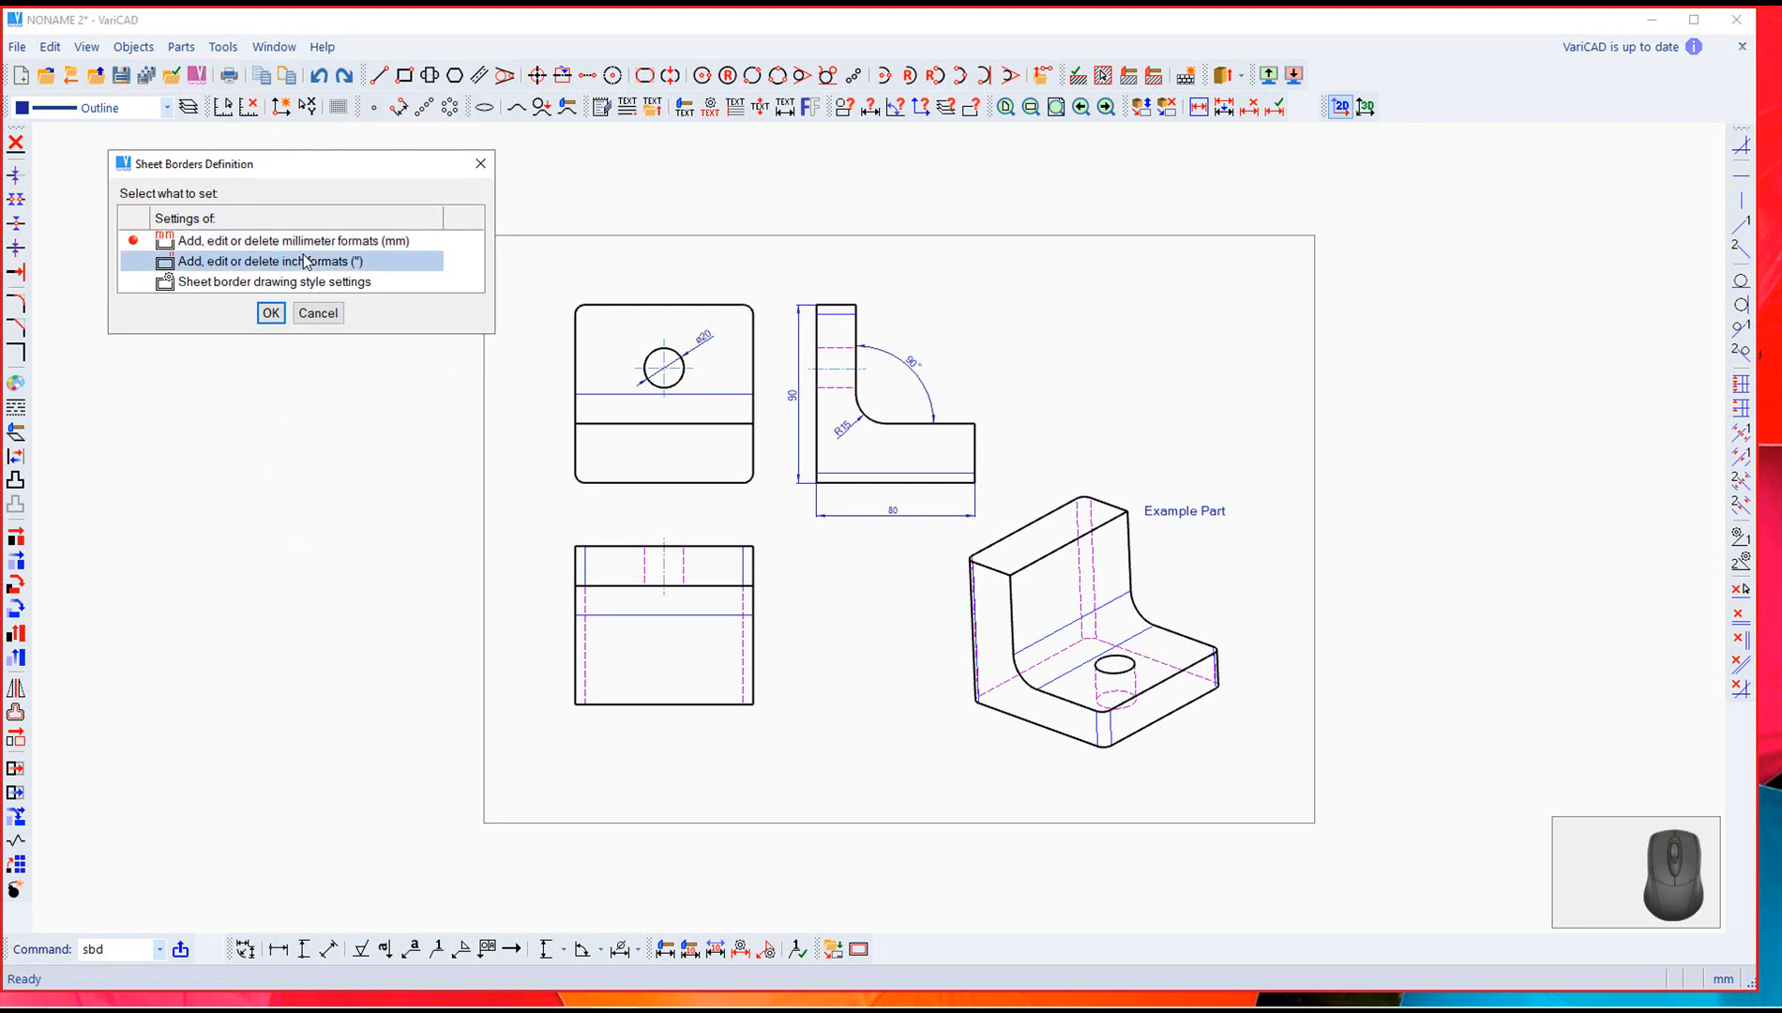
{"action": "double_click", "coordinate": [237, 284]}
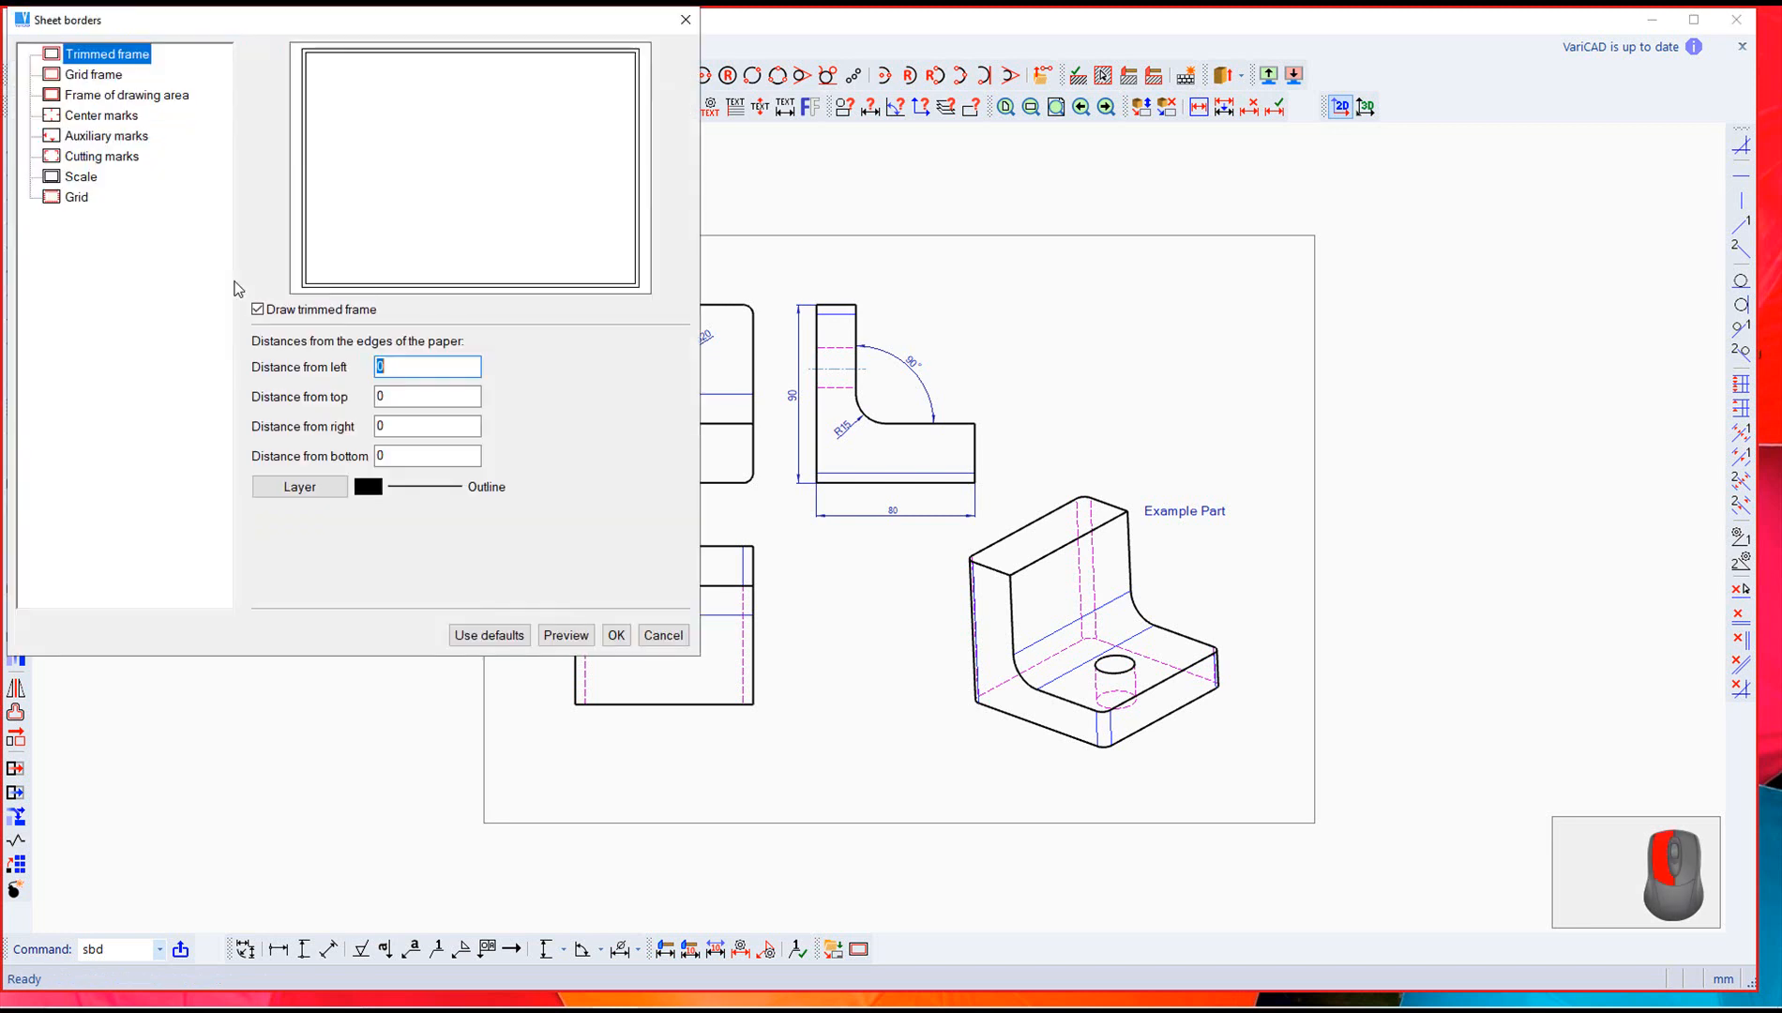
{"action": "left_click_drag", "start_coordinate": [301, 28], "coordinate": [327, 148]}
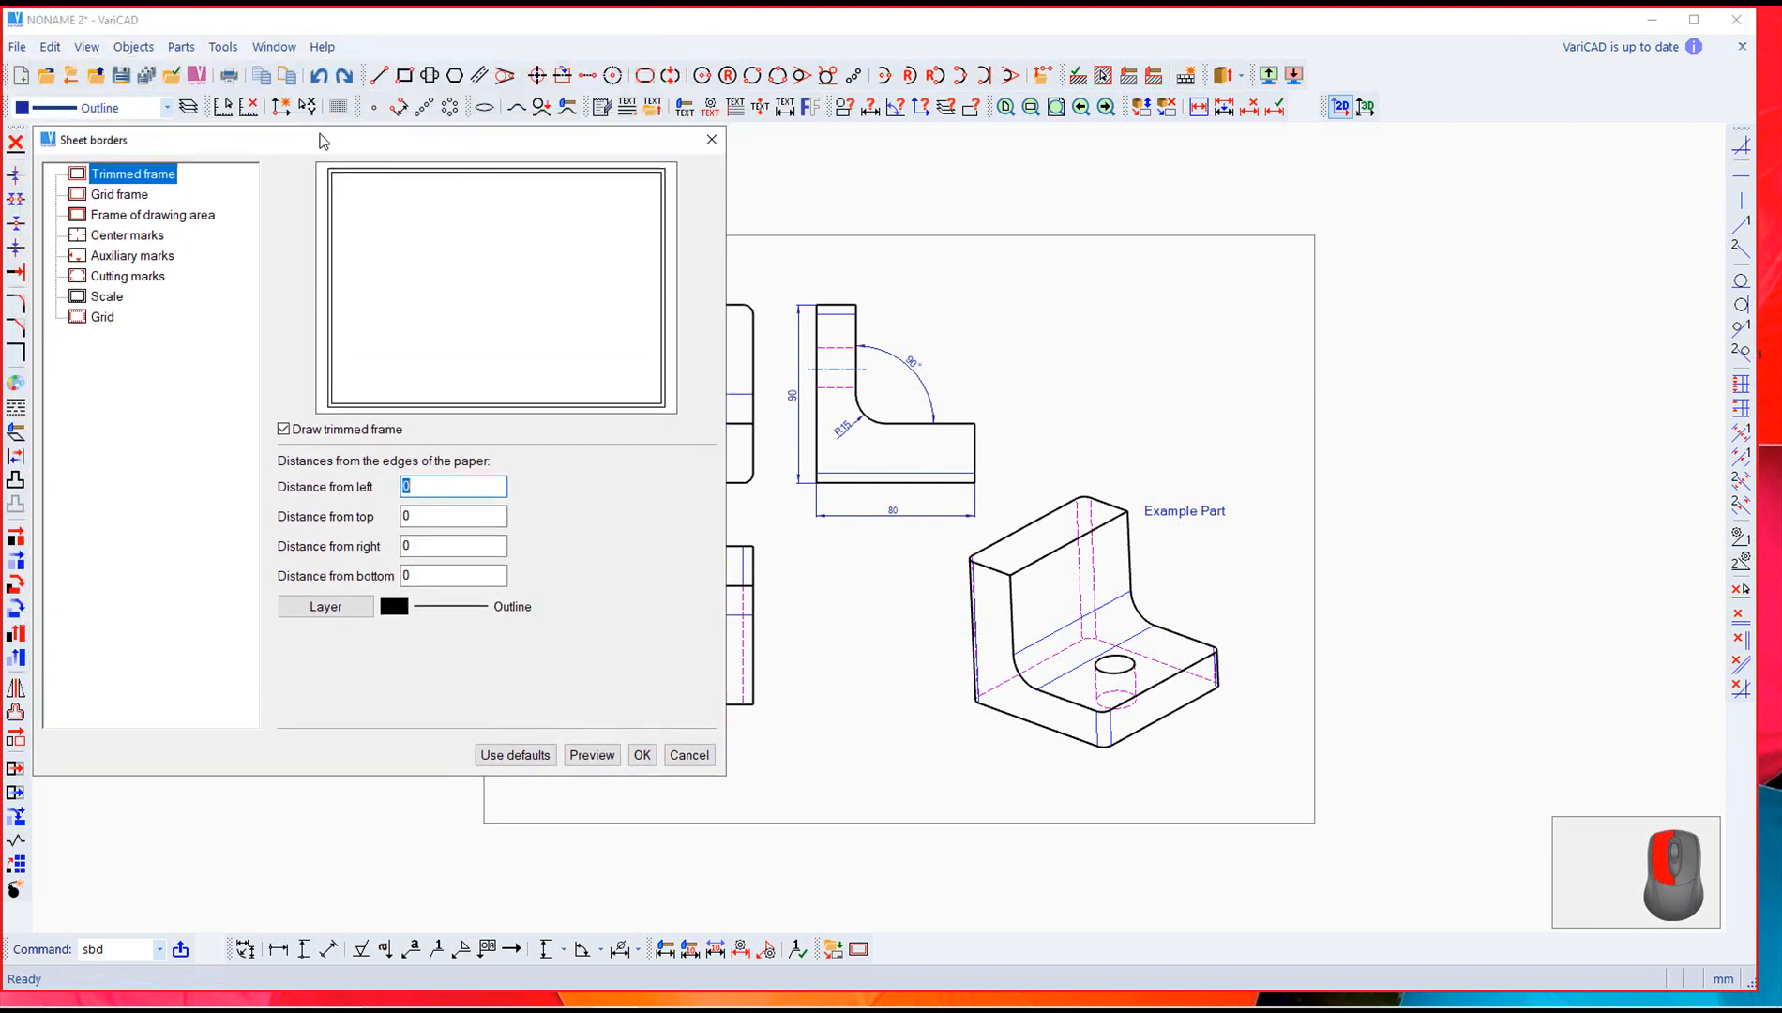
{"action": "left_click", "coordinate": [120, 194]}
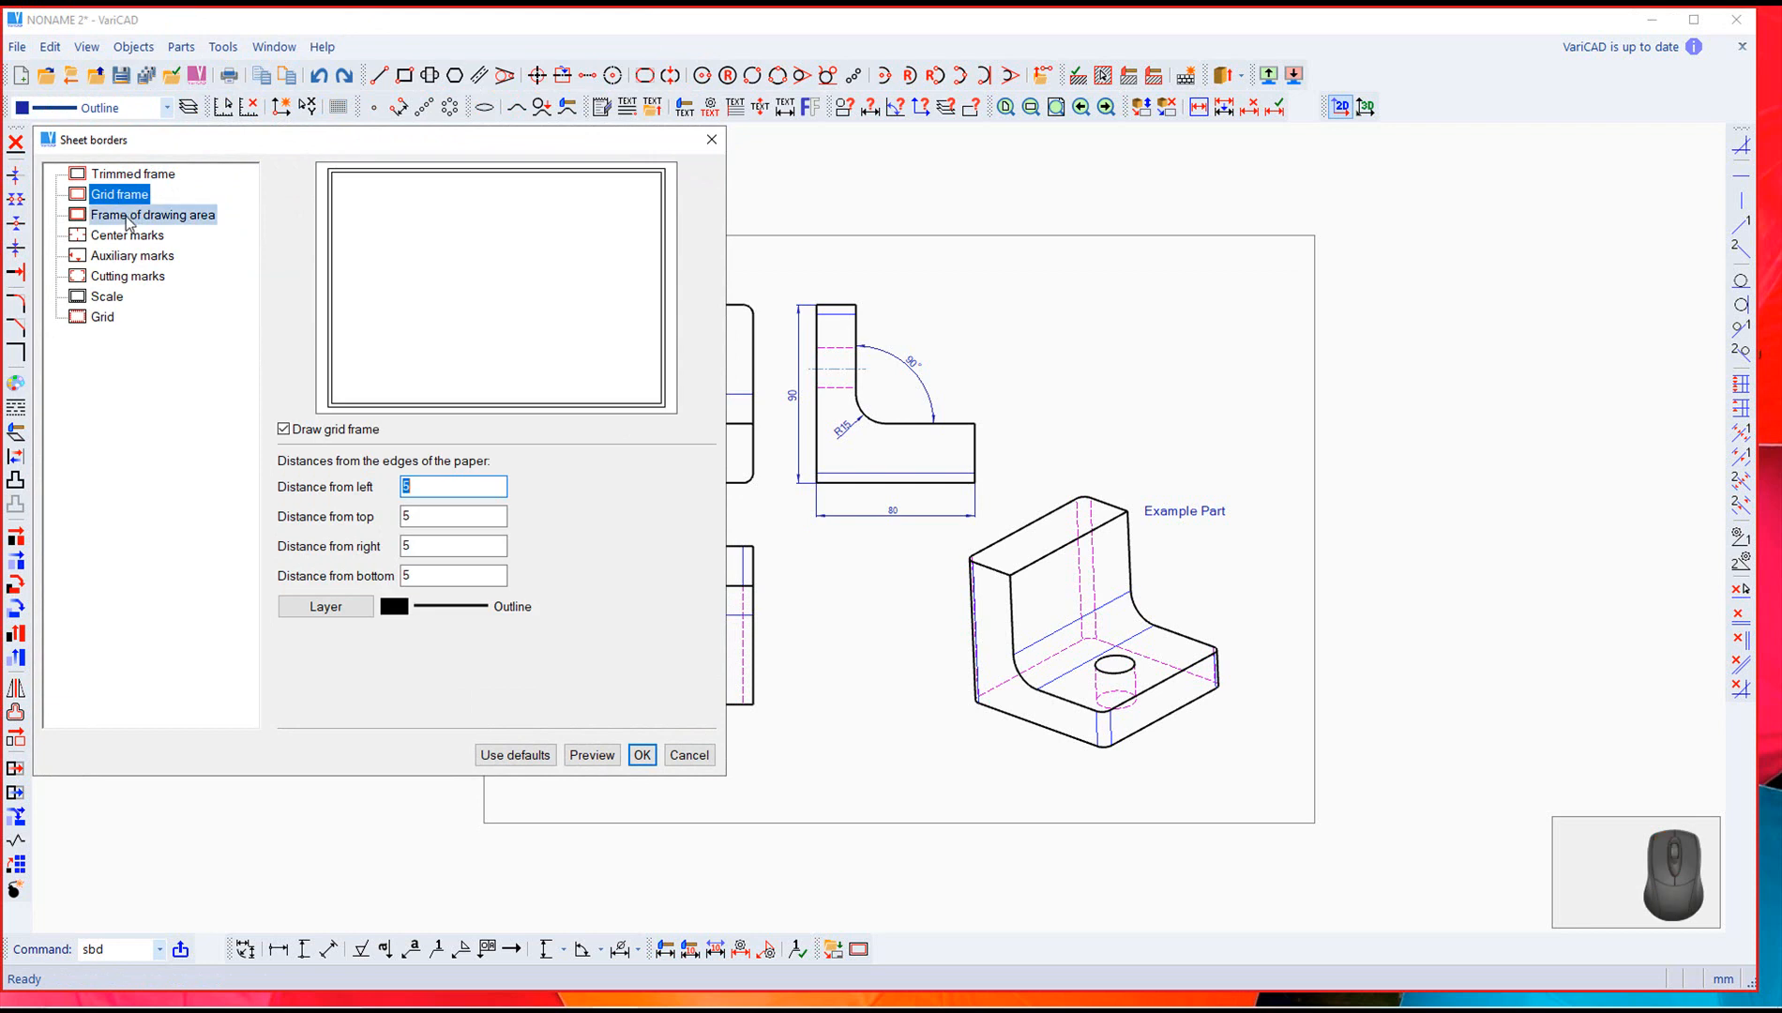
{"action": "left_click", "coordinate": [128, 218]}
{"action": "left_click", "coordinate": [126, 241]}
{"action": "left_click", "coordinate": [129, 257]}
{"action": "left_click", "coordinate": [124, 276]}
{"action": "left_click", "coordinate": [109, 298]}
{"action": "left_click", "coordinate": [108, 320]}
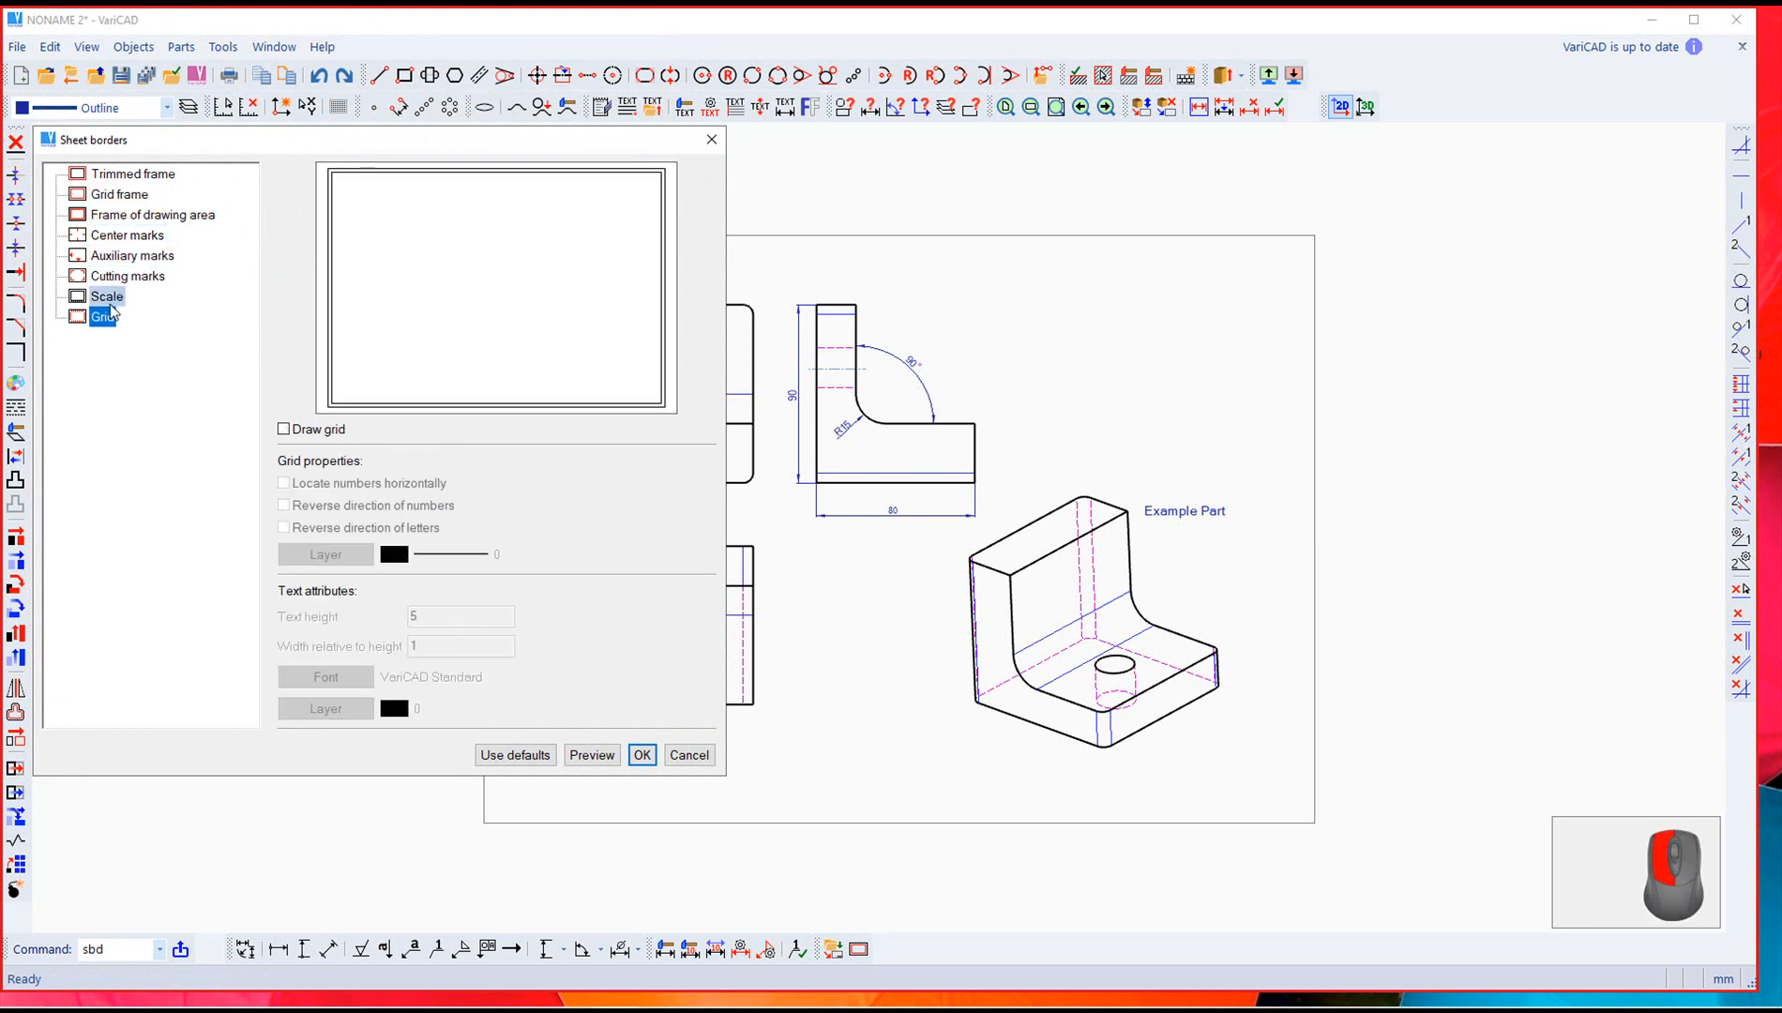
{"action": "left_click", "coordinate": [128, 198]}
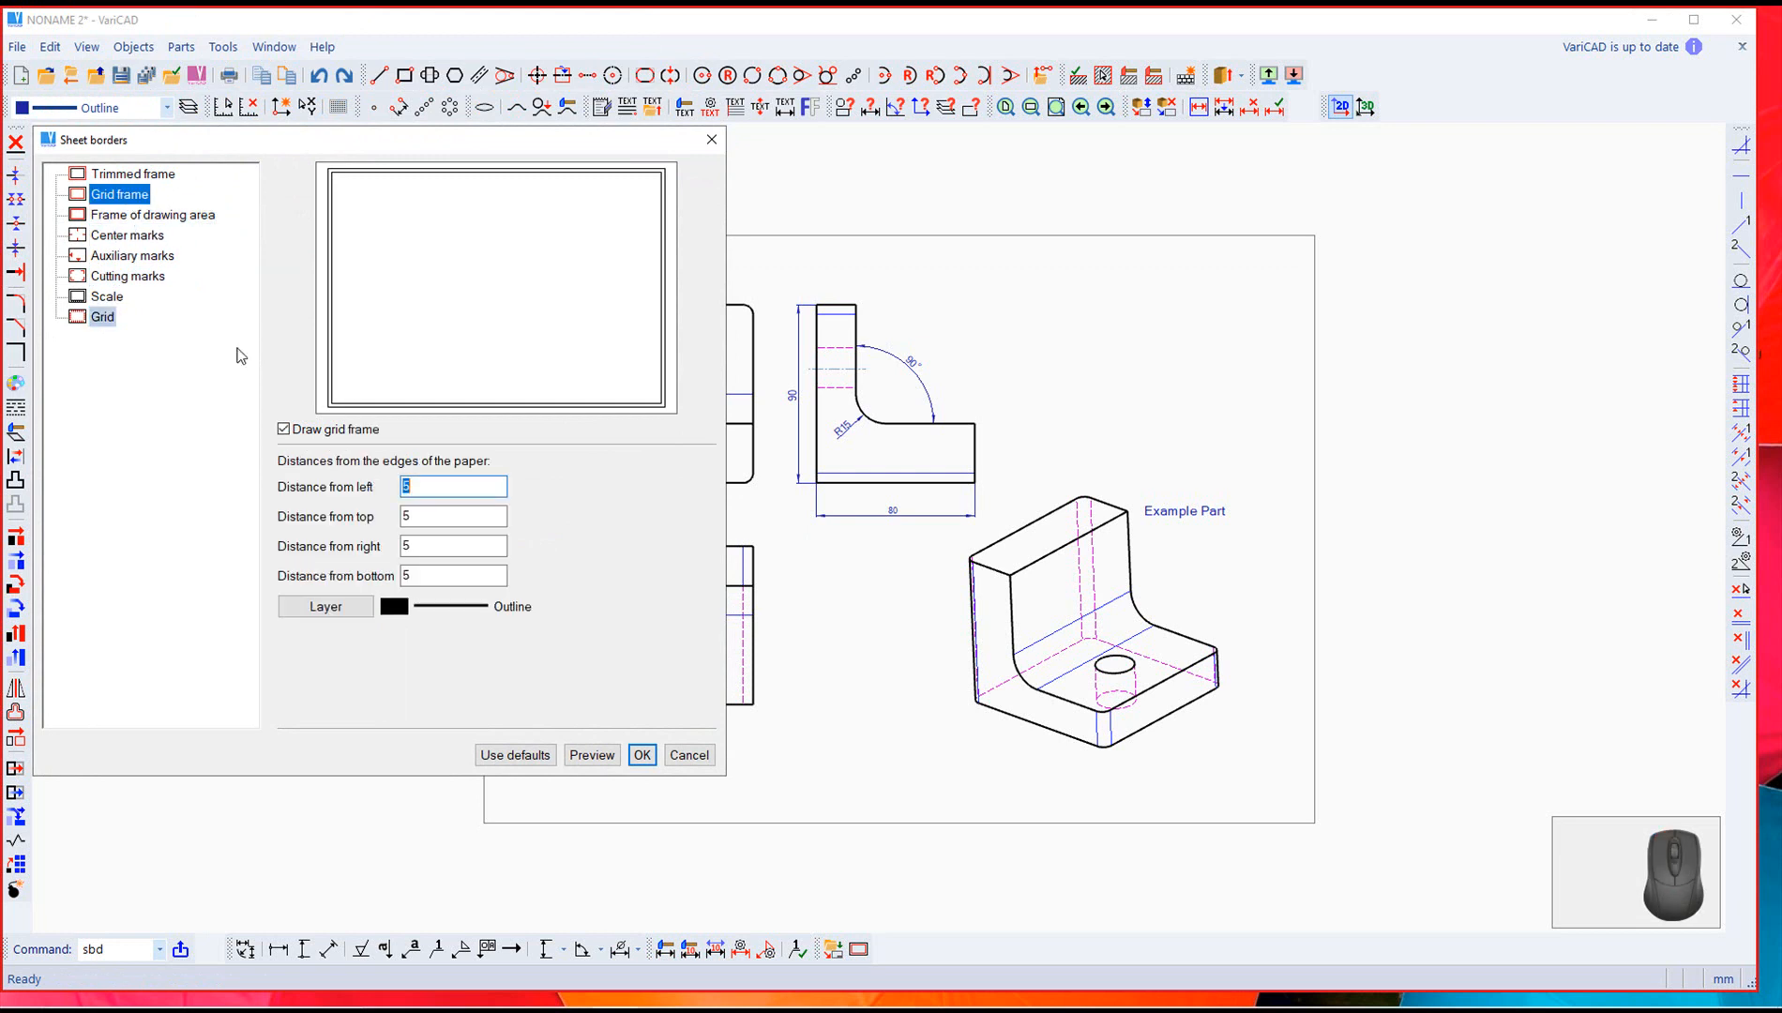
Step: Try drawing the frame of the drawing area in the sheet border style, and turn it off again
{"action": "left_click", "coordinate": [143, 219]}
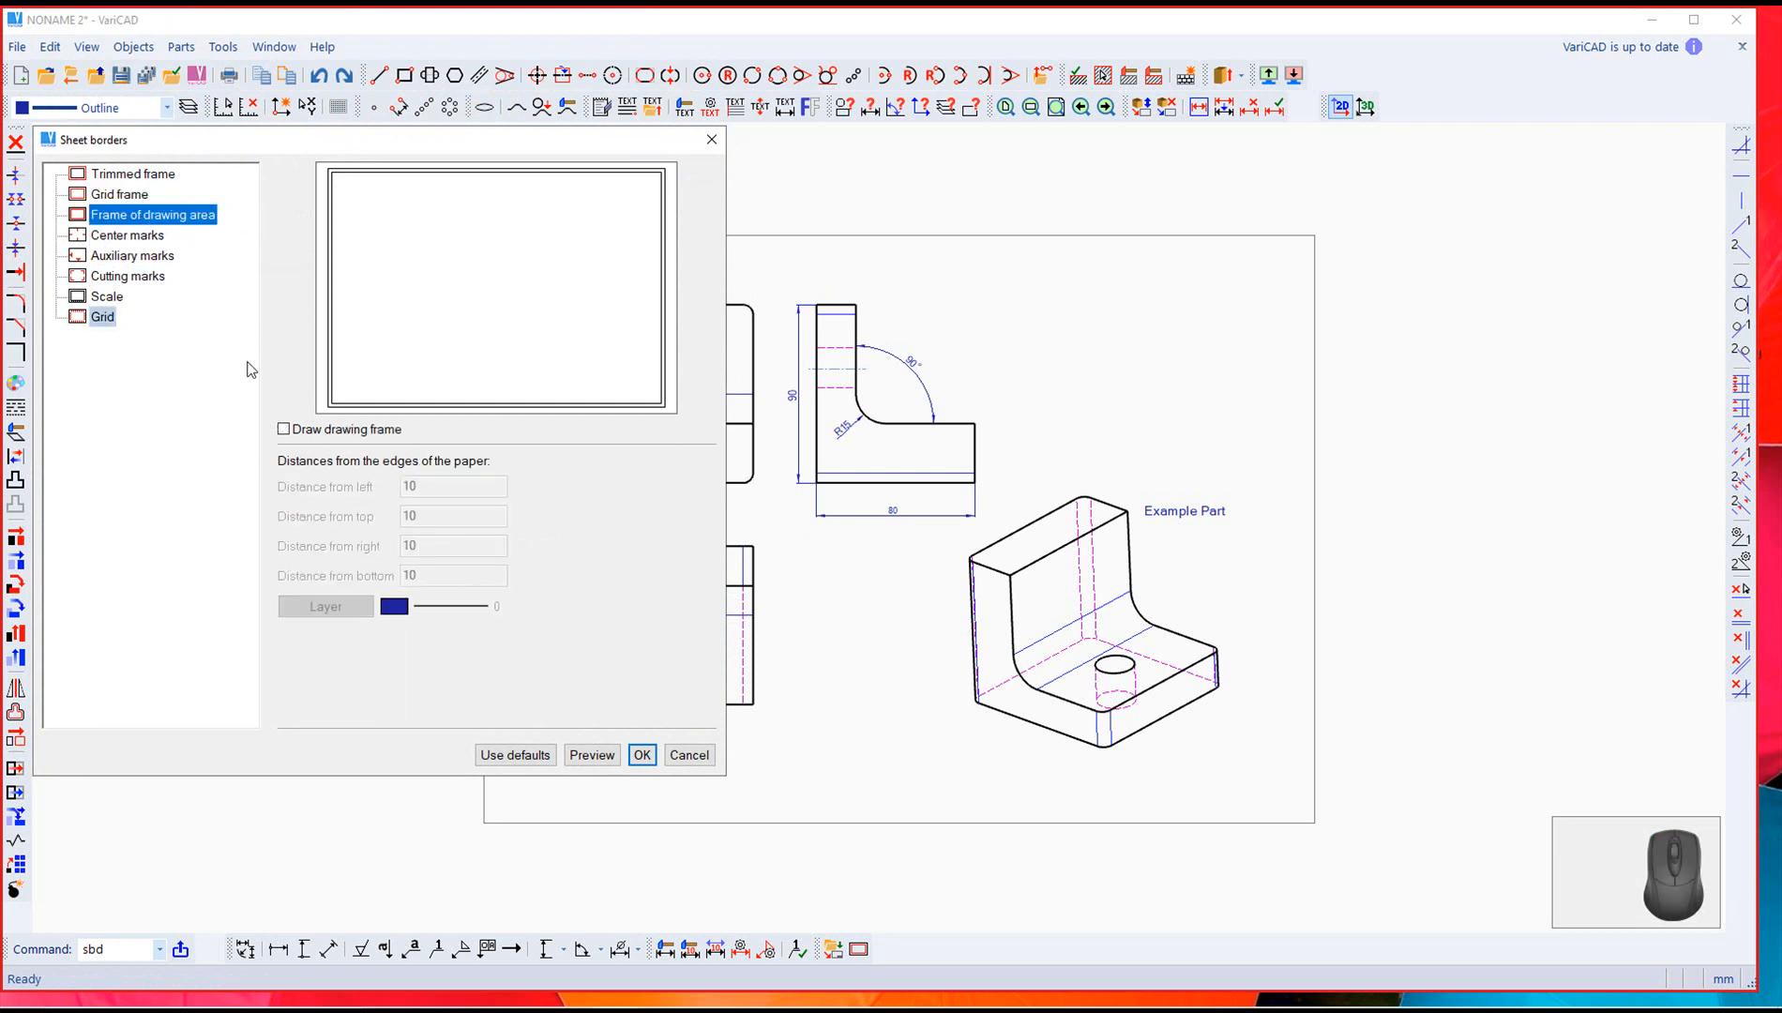
{"action": "left_click", "coordinate": [284, 431]}
{"action": "left_click", "coordinate": [283, 432]}
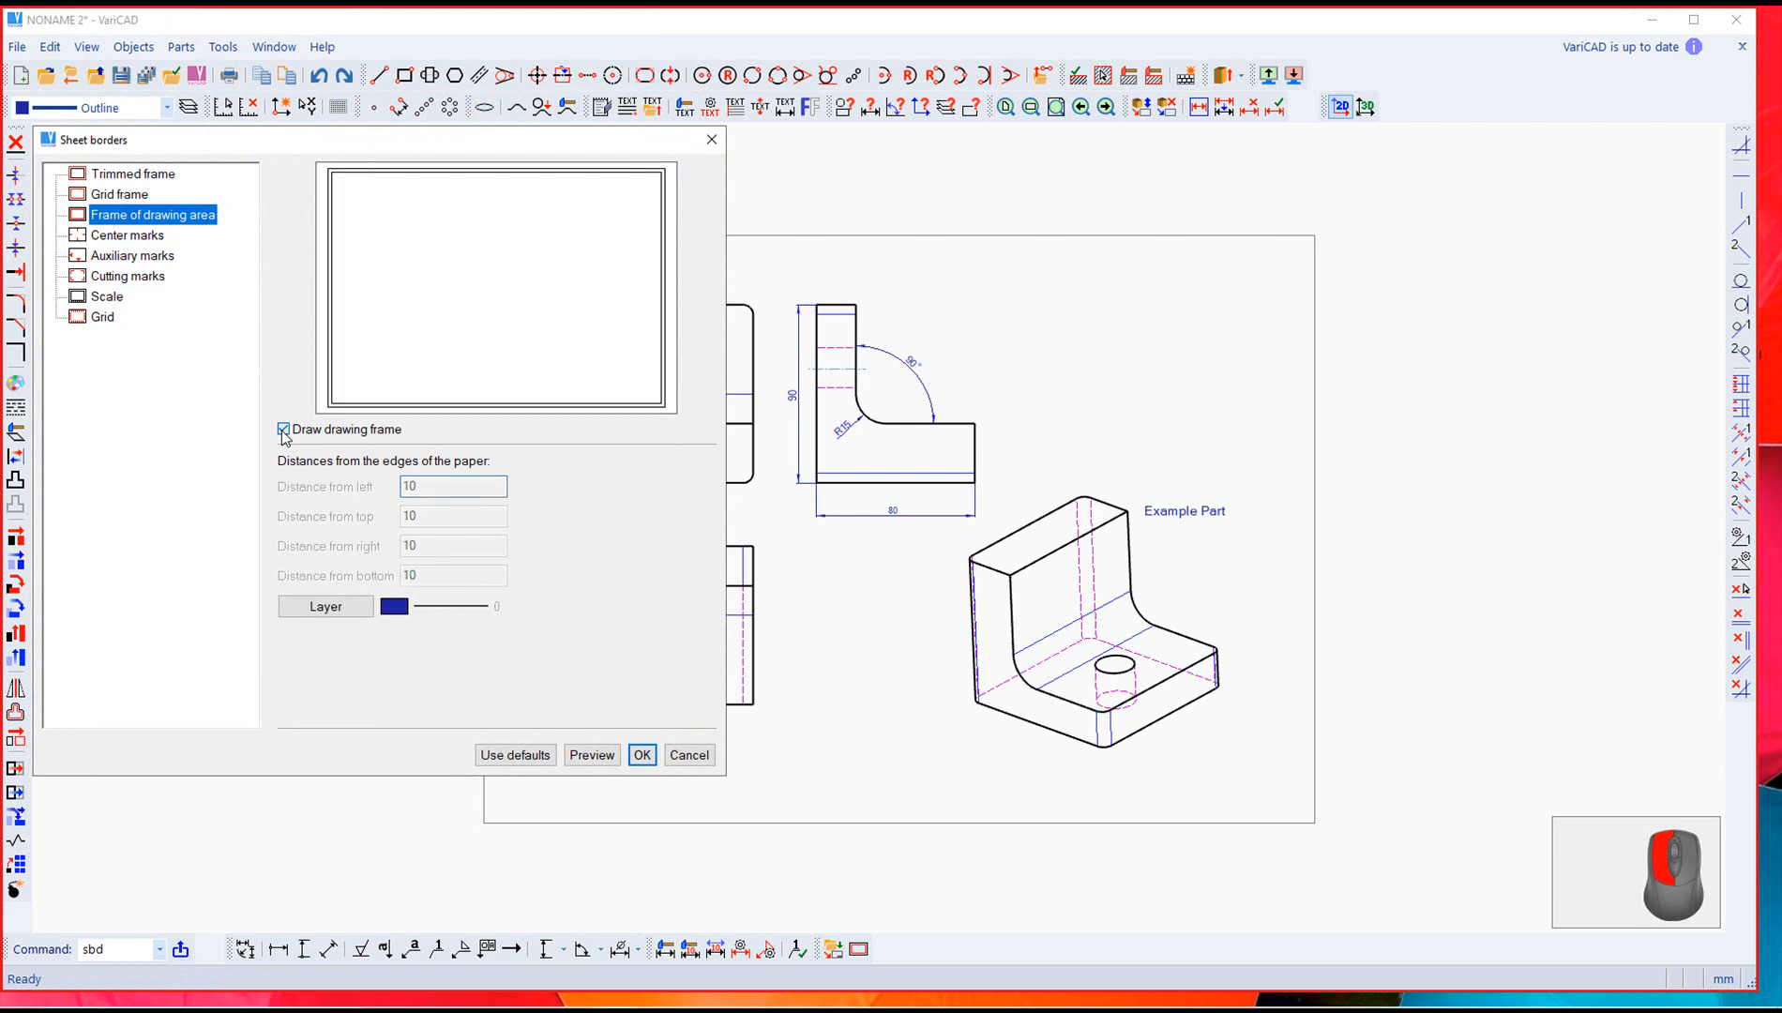
Step: Turn on the center marks and auxiliary marks in the sheet border style
{"action": "left_click", "coordinate": [131, 237]}
{"action": "left_click", "coordinate": [283, 430]}
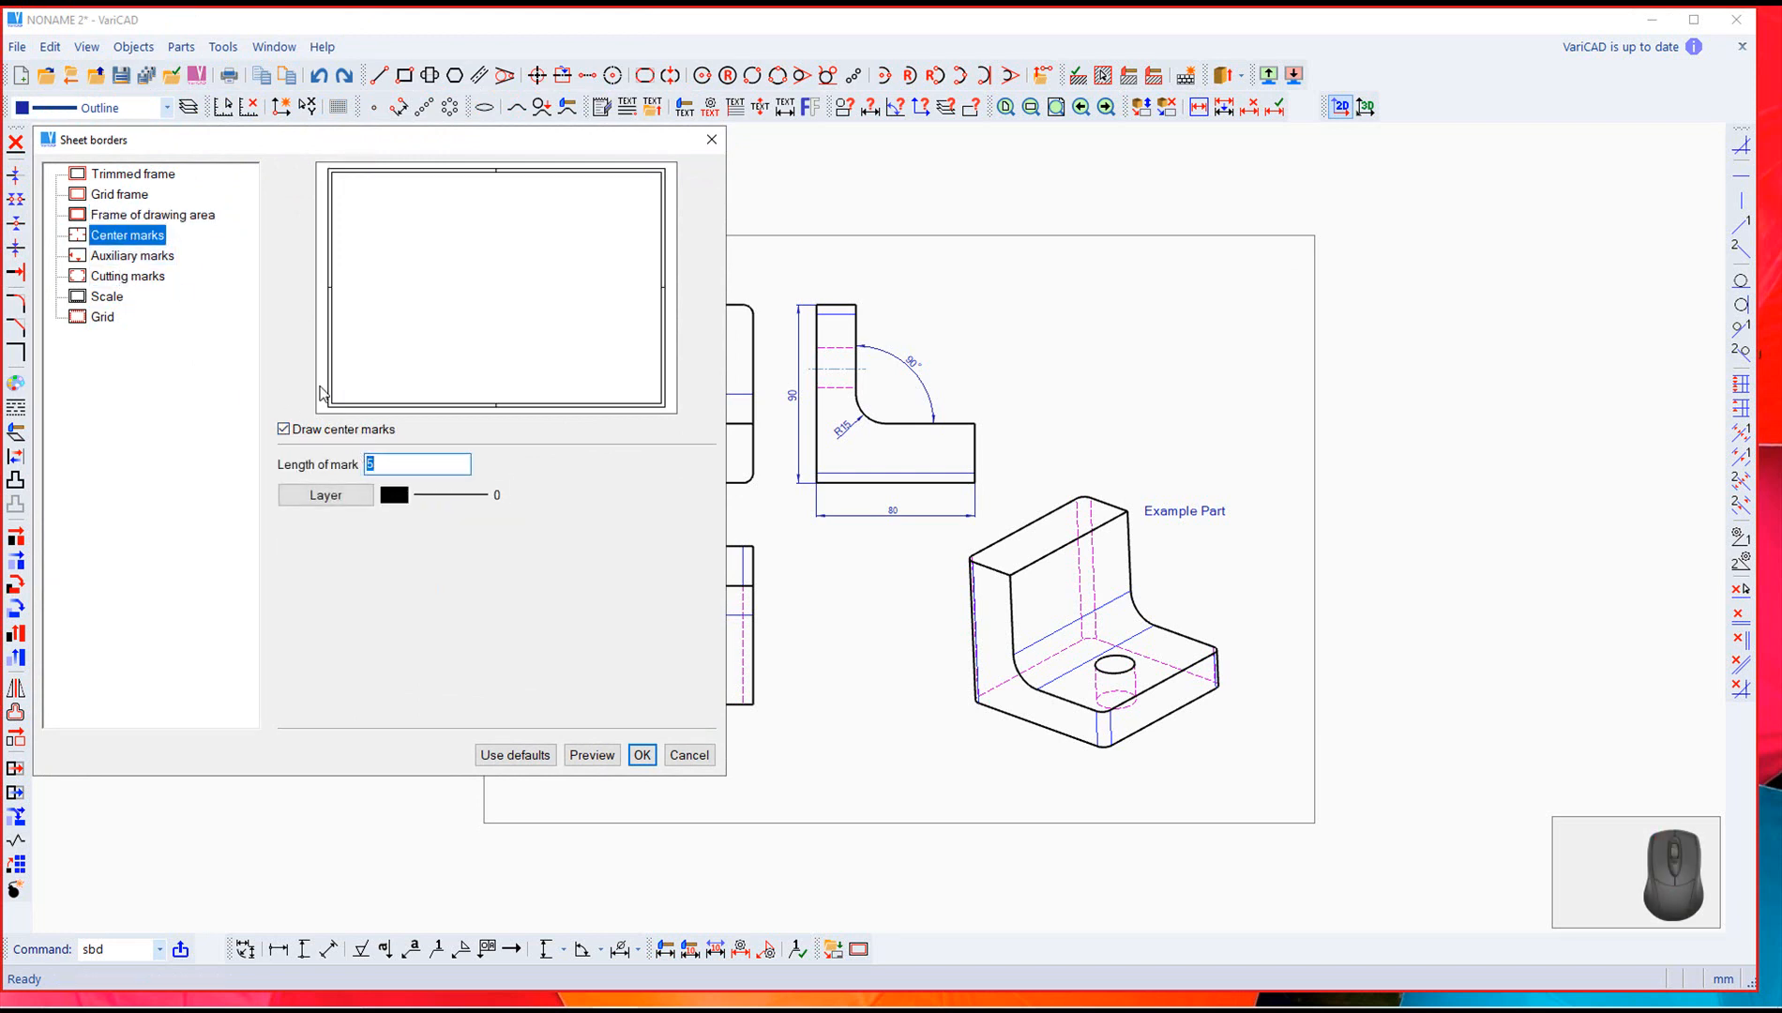
{"action": "left_click", "coordinate": [112, 263]}
{"action": "left_click", "coordinate": [283, 429]}
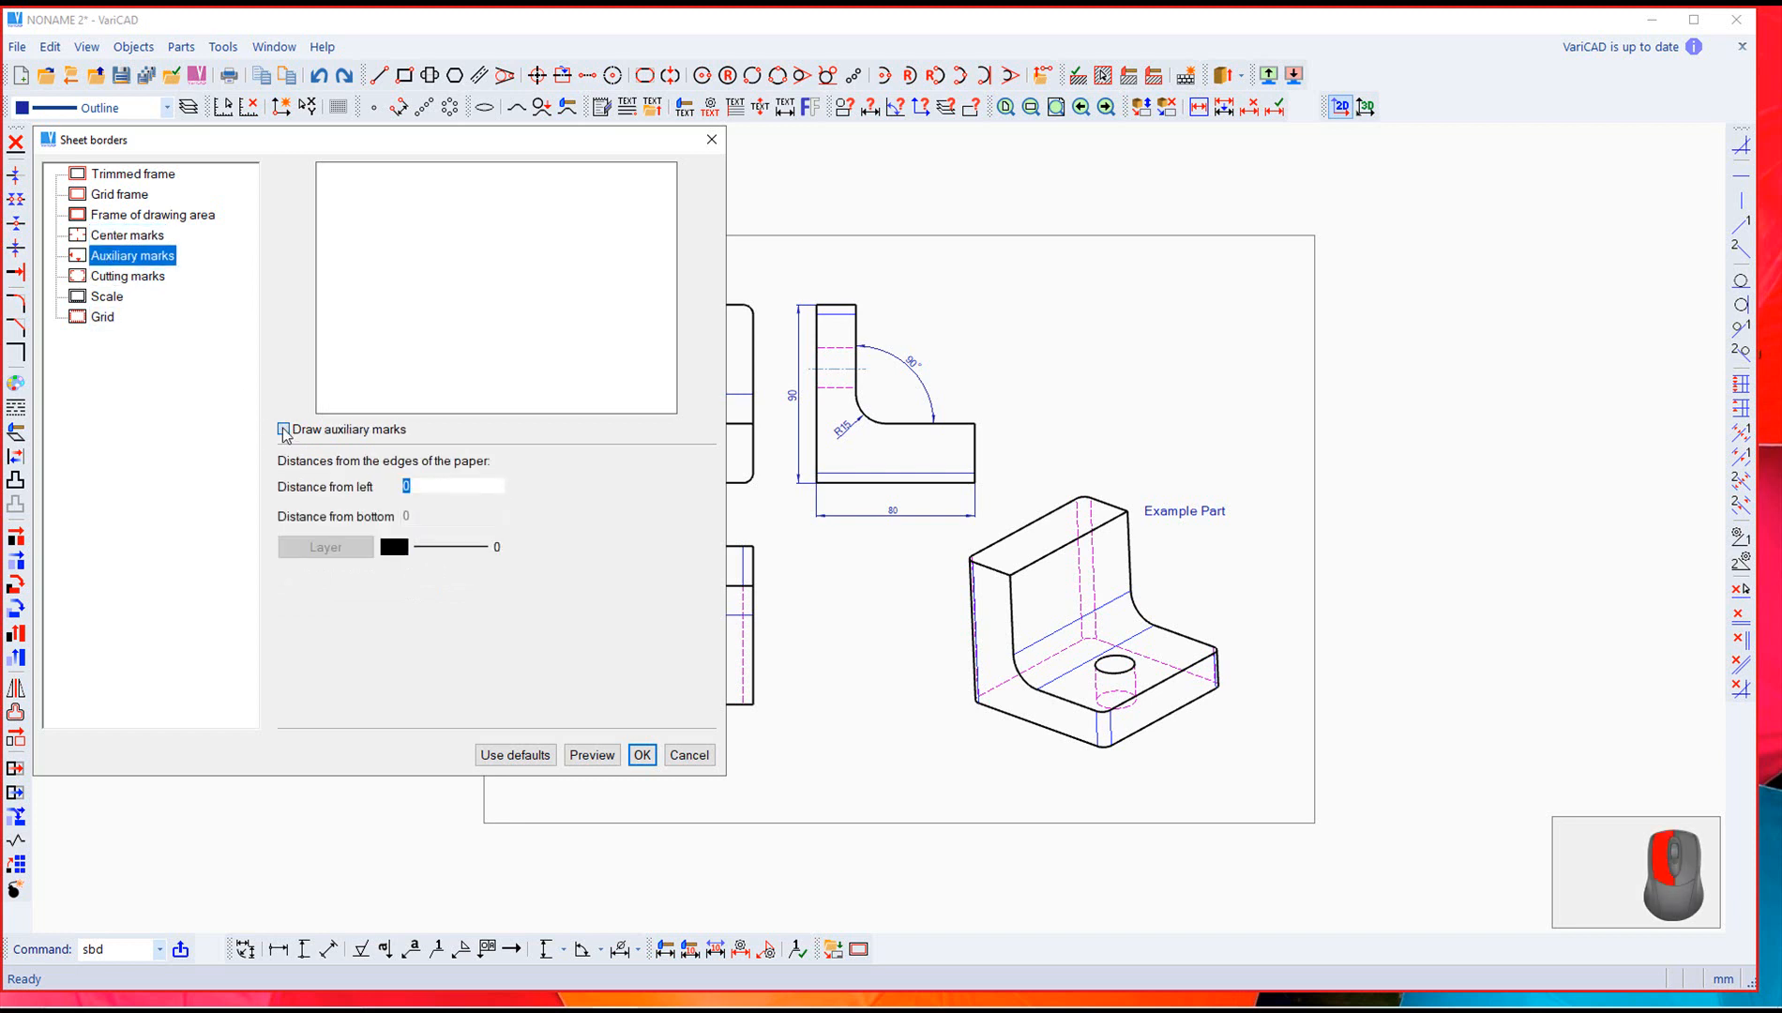
{"action": "left_click", "coordinate": [127, 276]}
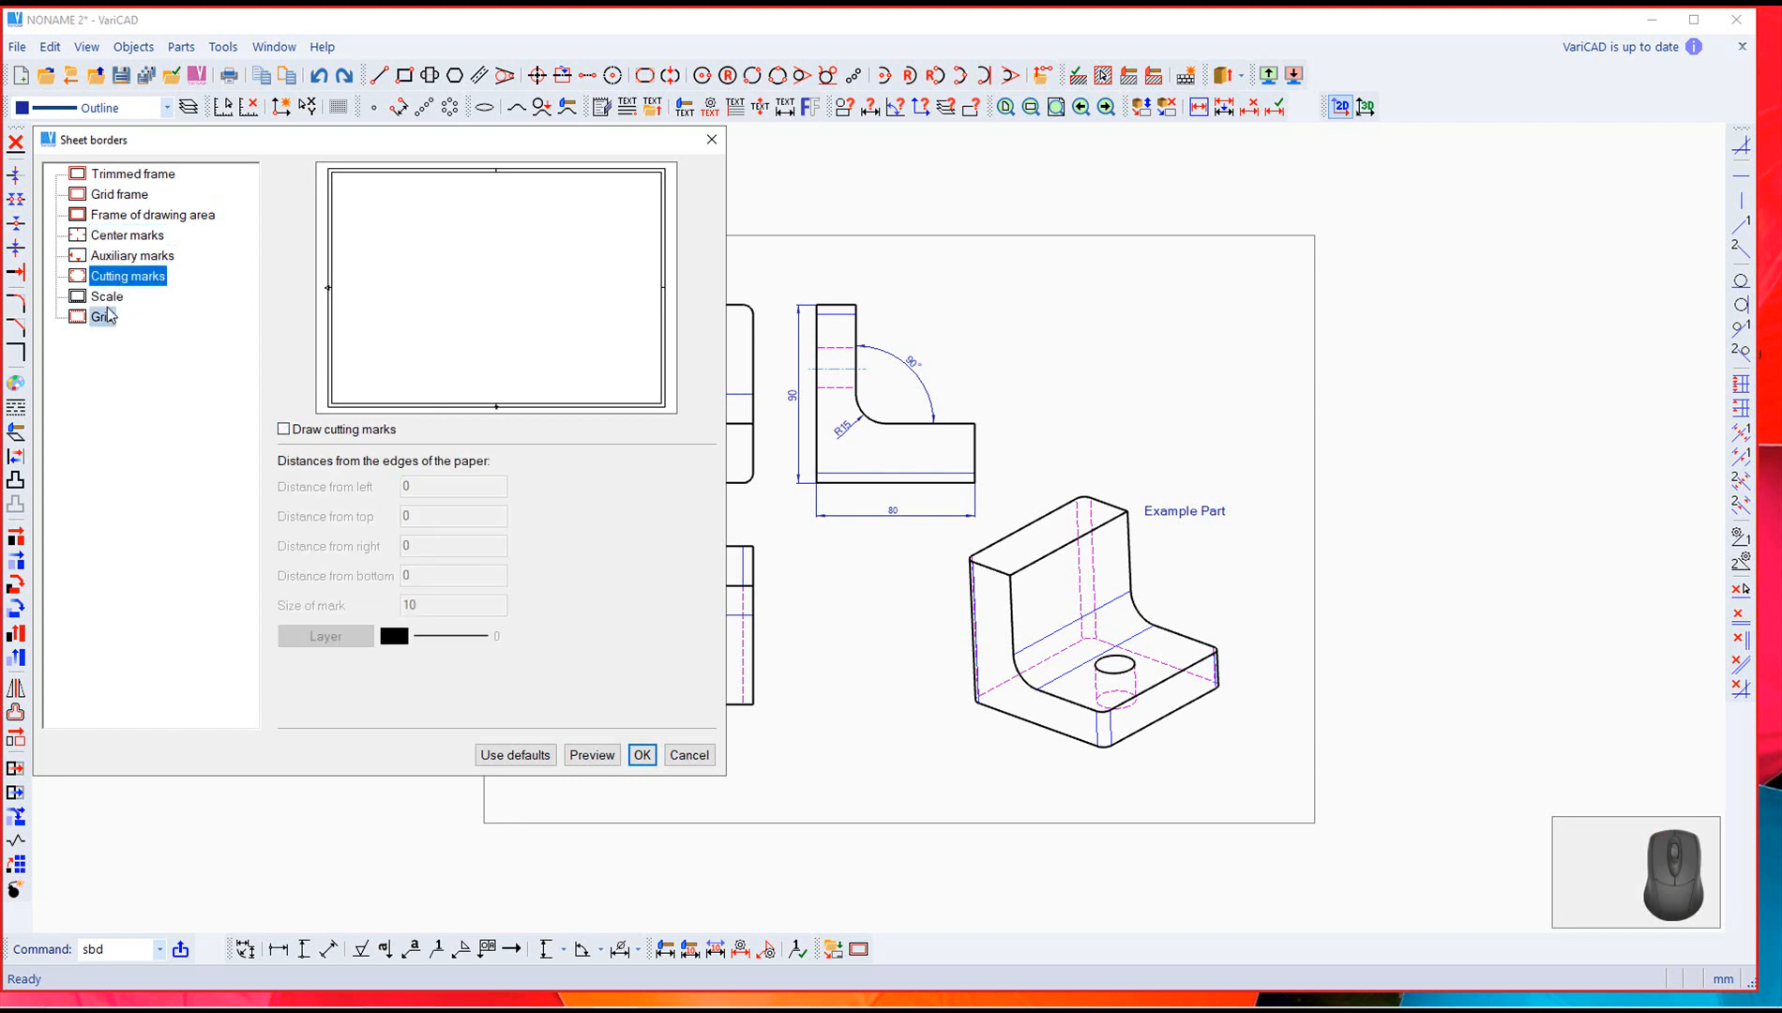
Step: Turn on the sheet border grid with its numbers located horizontally, and accept the border style settings
{"action": "left_click", "coordinate": [104, 316]}
{"action": "left_click", "coordinate": [283, 429]}
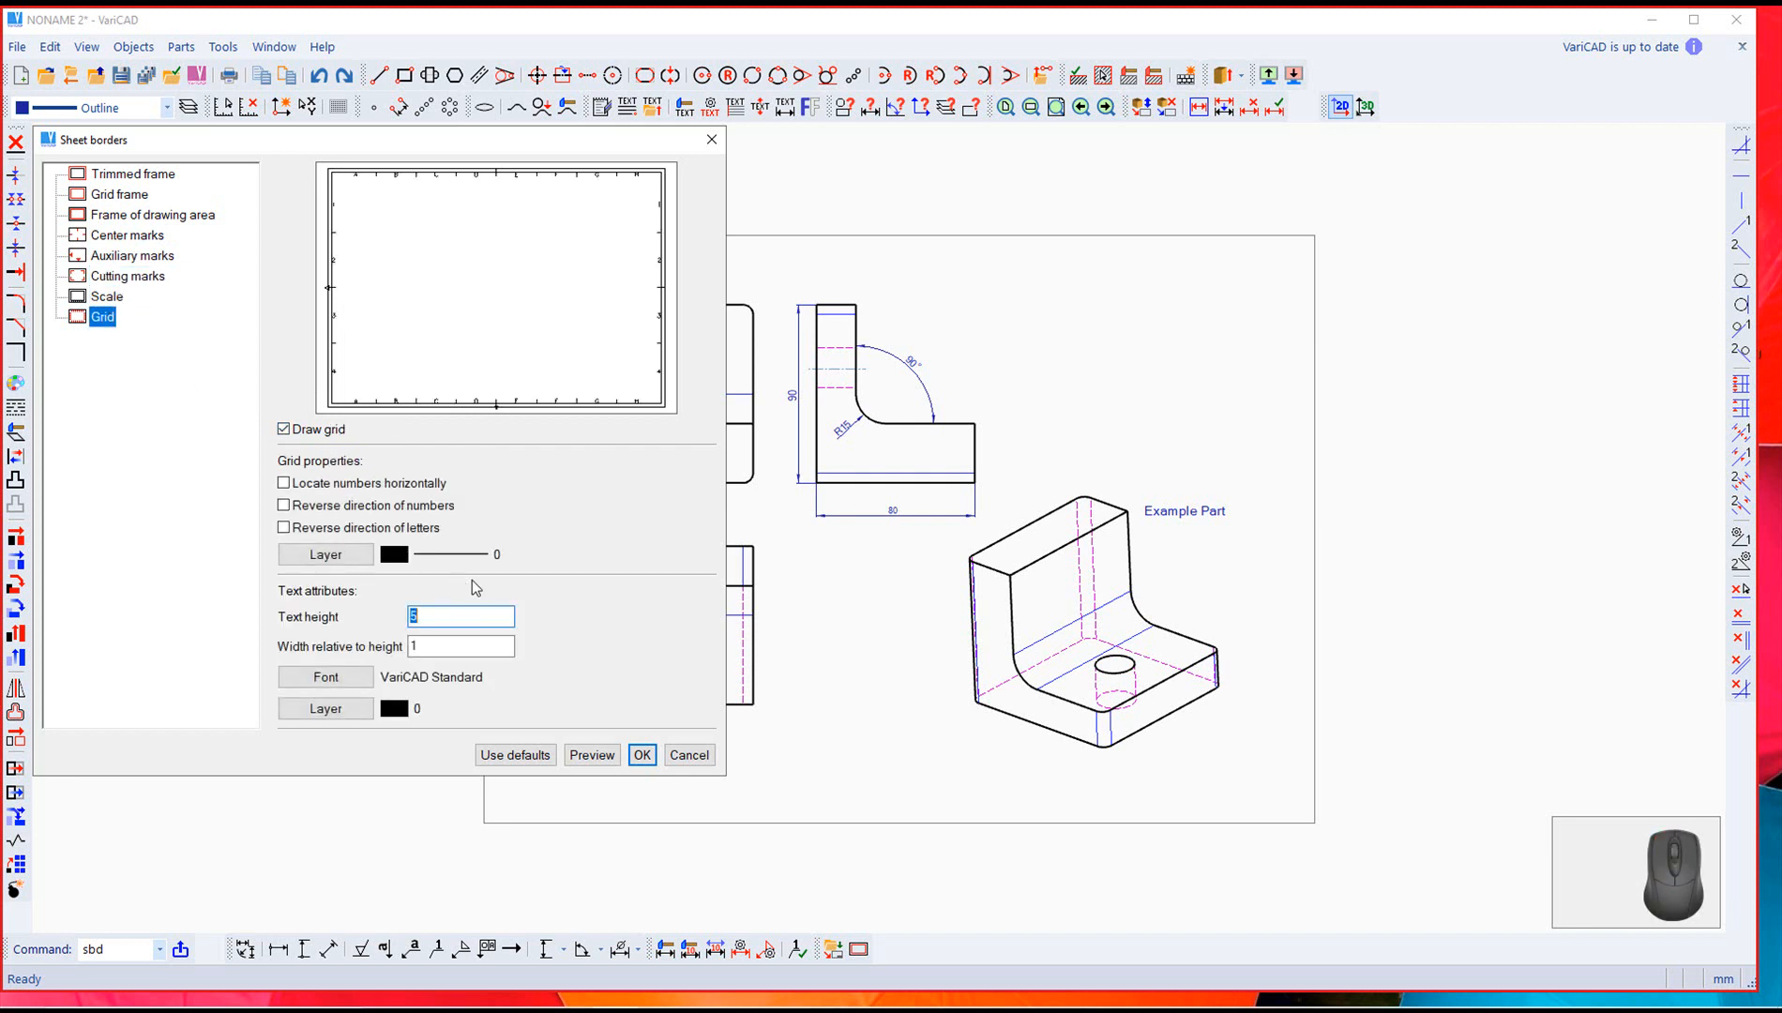
{"action": "left_click", "coordinate": [284, 482]}
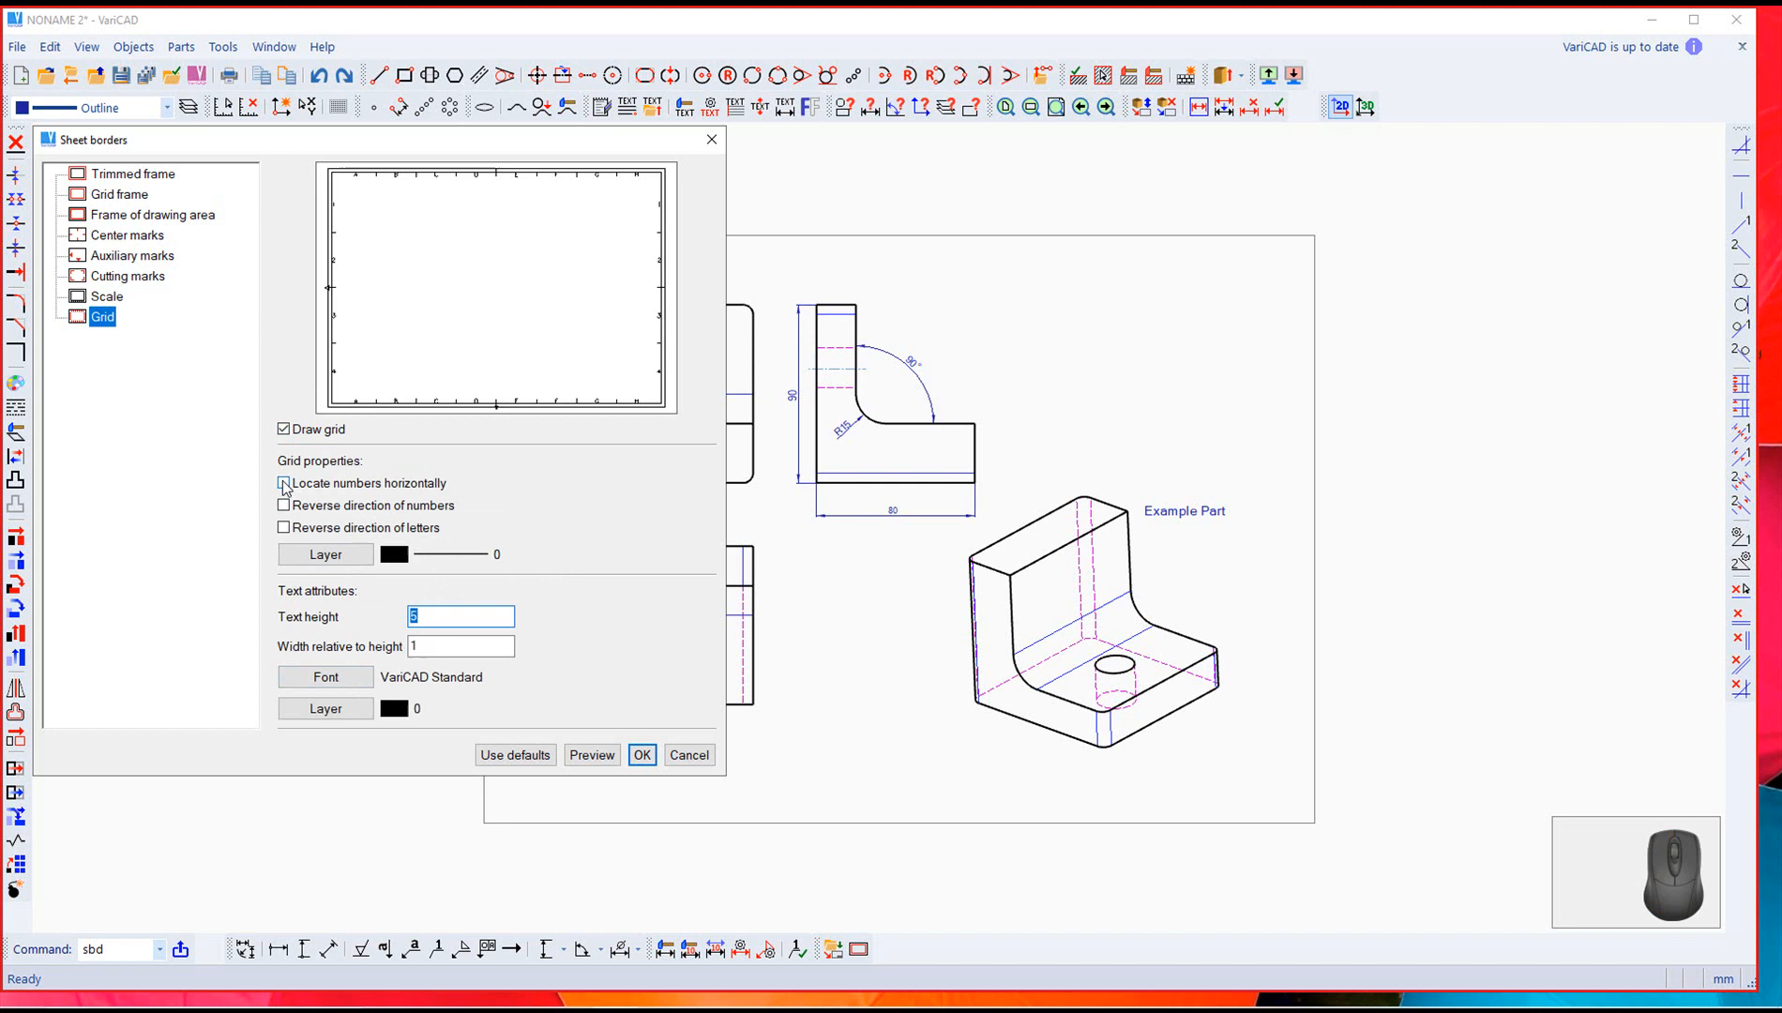
{"action": "left_click", "coordinate": [287, 531]}
{"action": "left_click", "coordinate": [287, 531]}
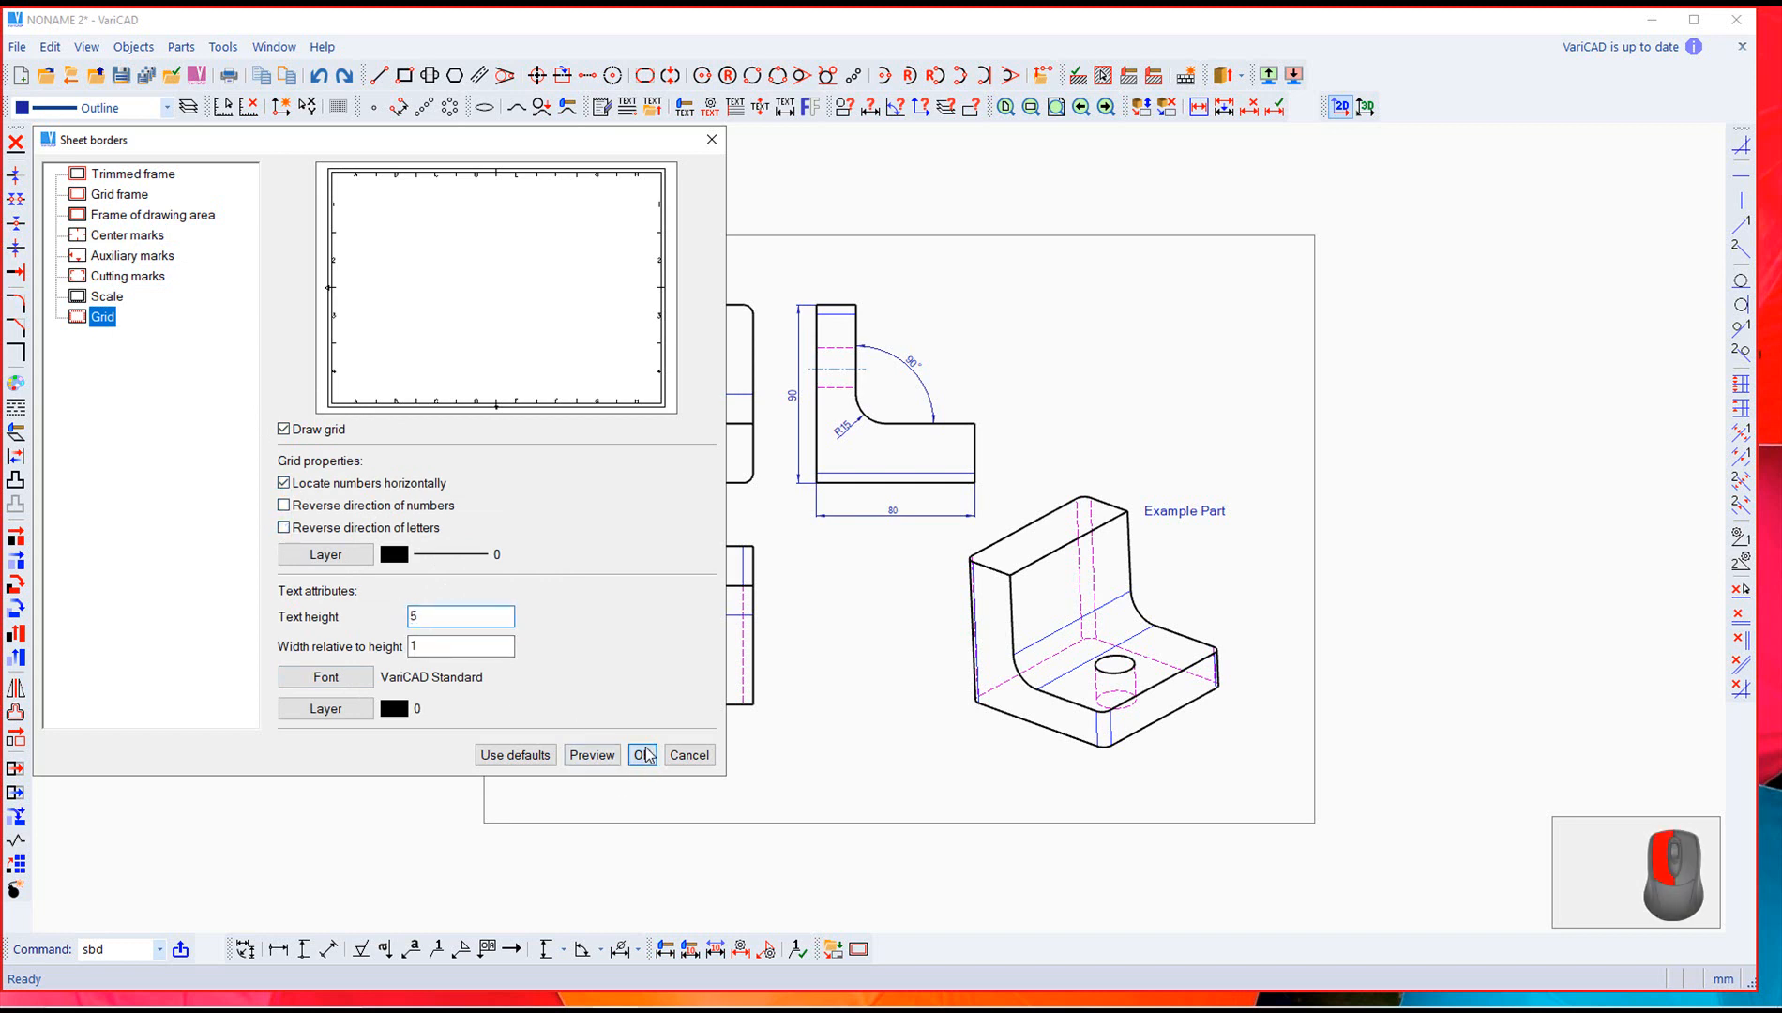
{"action": "left_click", "coordinate": [641, 755]}
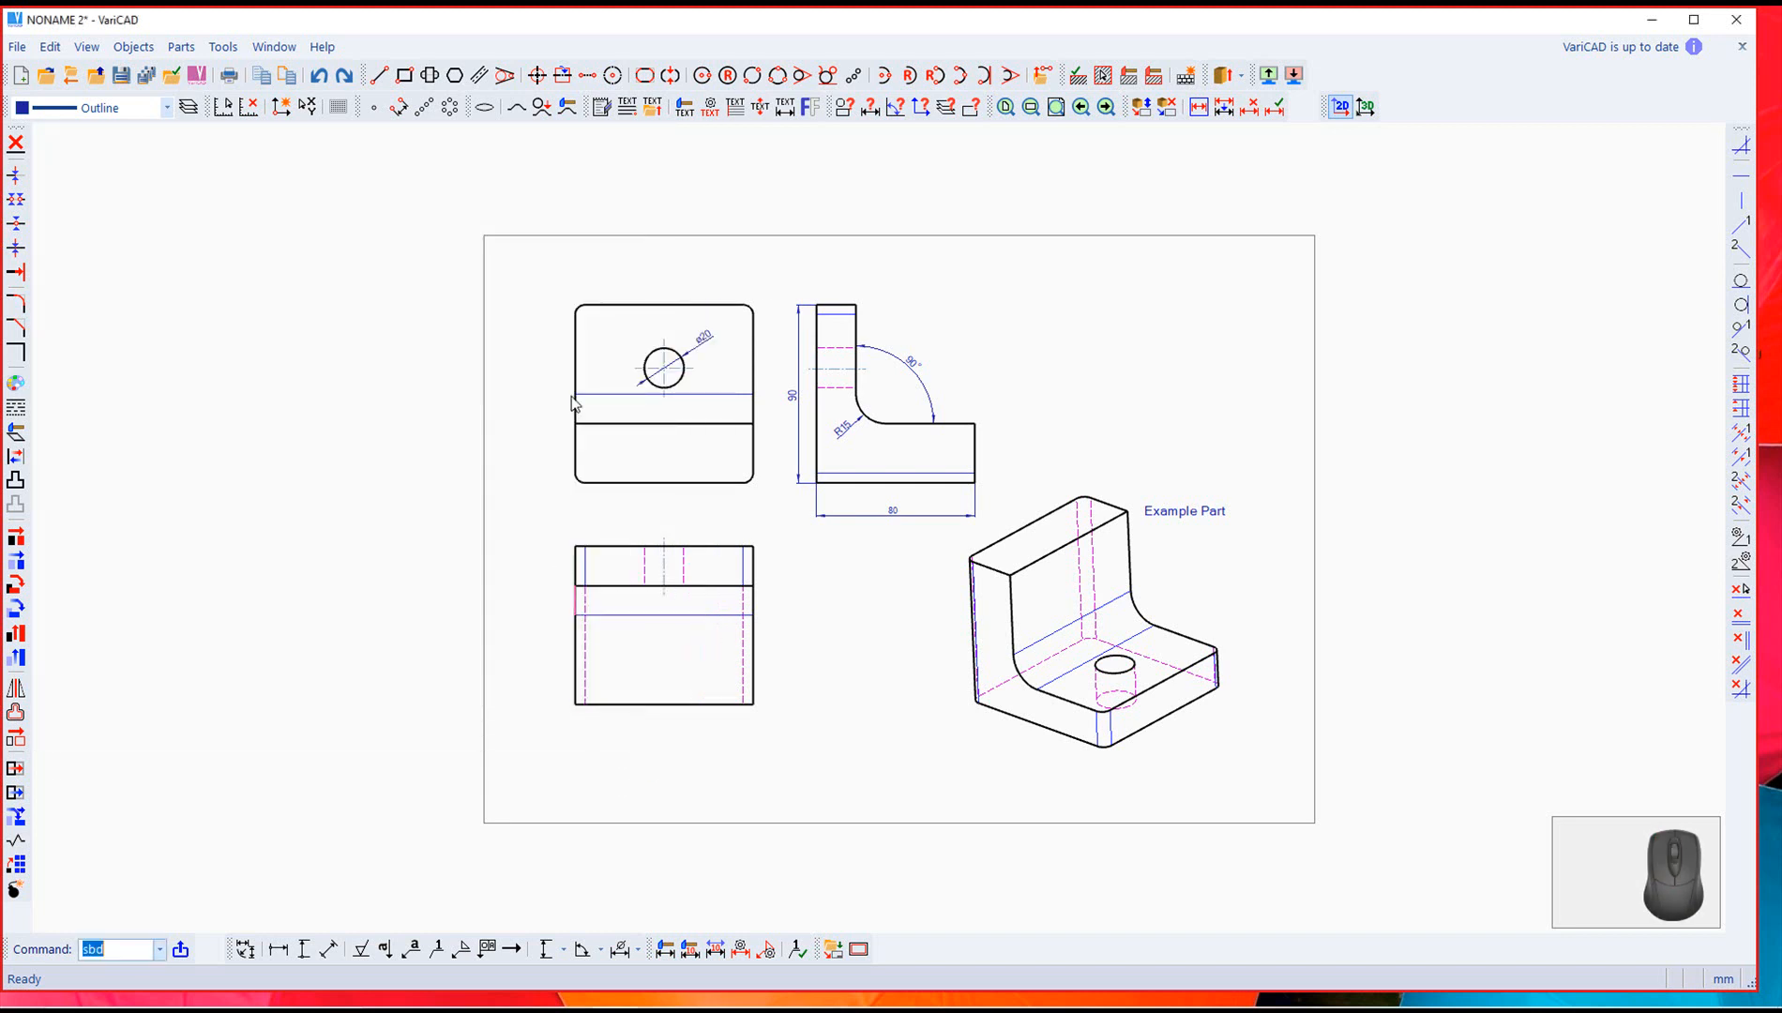
Step: Insert the configured sheet border with its frame, grid and centering marks into the 2D drawing
{"action": "left_click", "coordinate": [133, 47]}
{"action": "mouse_move", "coordinate": [143, 145]}
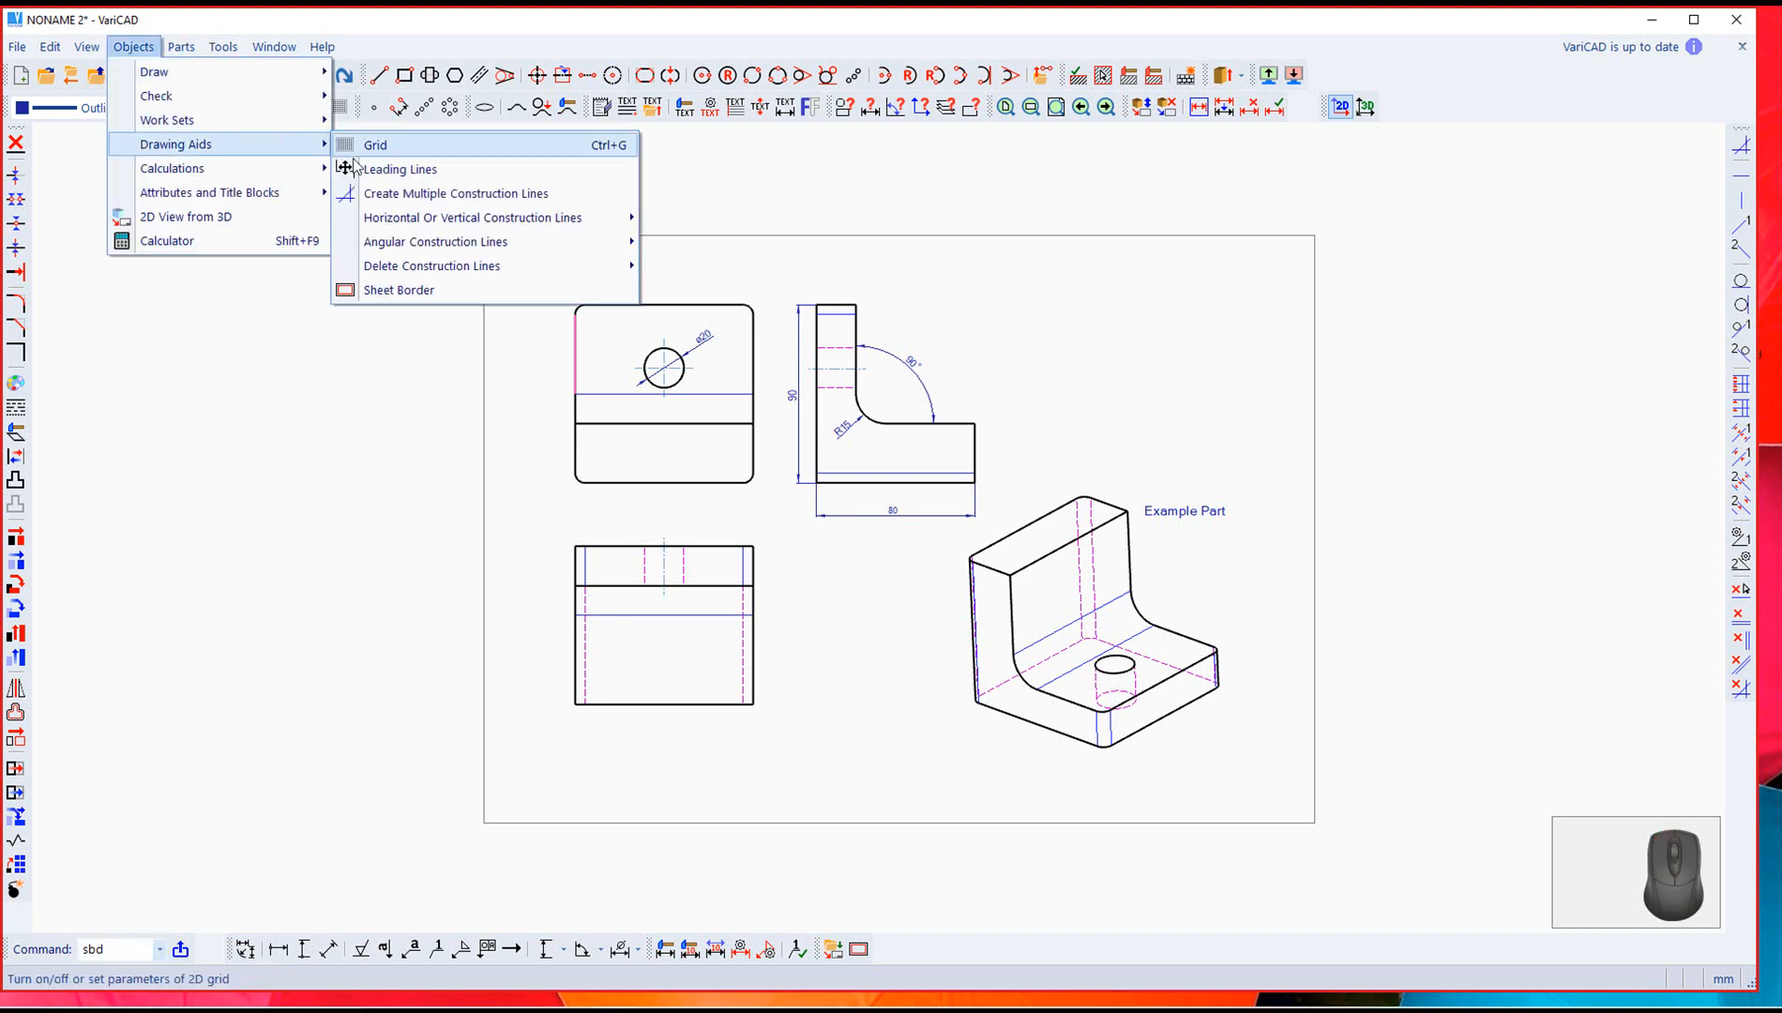
{"action": "left_click", "coordinate": [382, 290]}
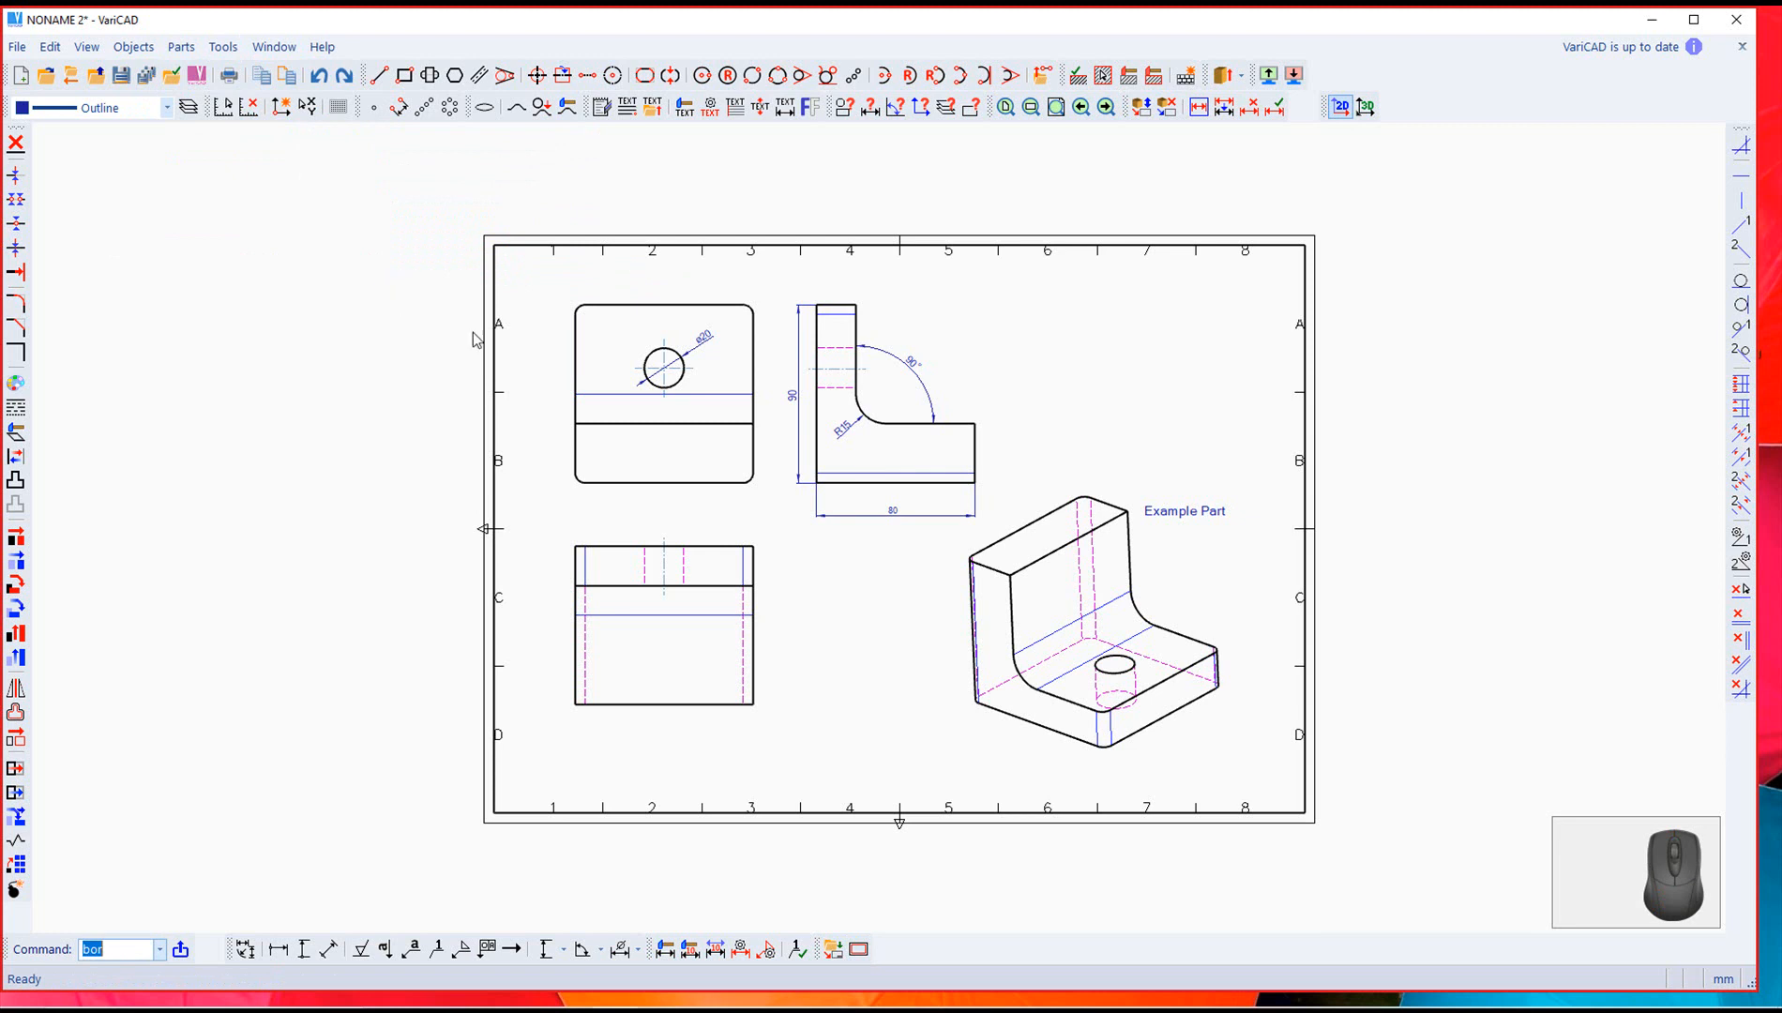
Step: Open the BOM, attributes and title block settings, and enlarge the window and its columns to examine the attribute list
{"action": "left_click", "coordinate": [134, 47]}
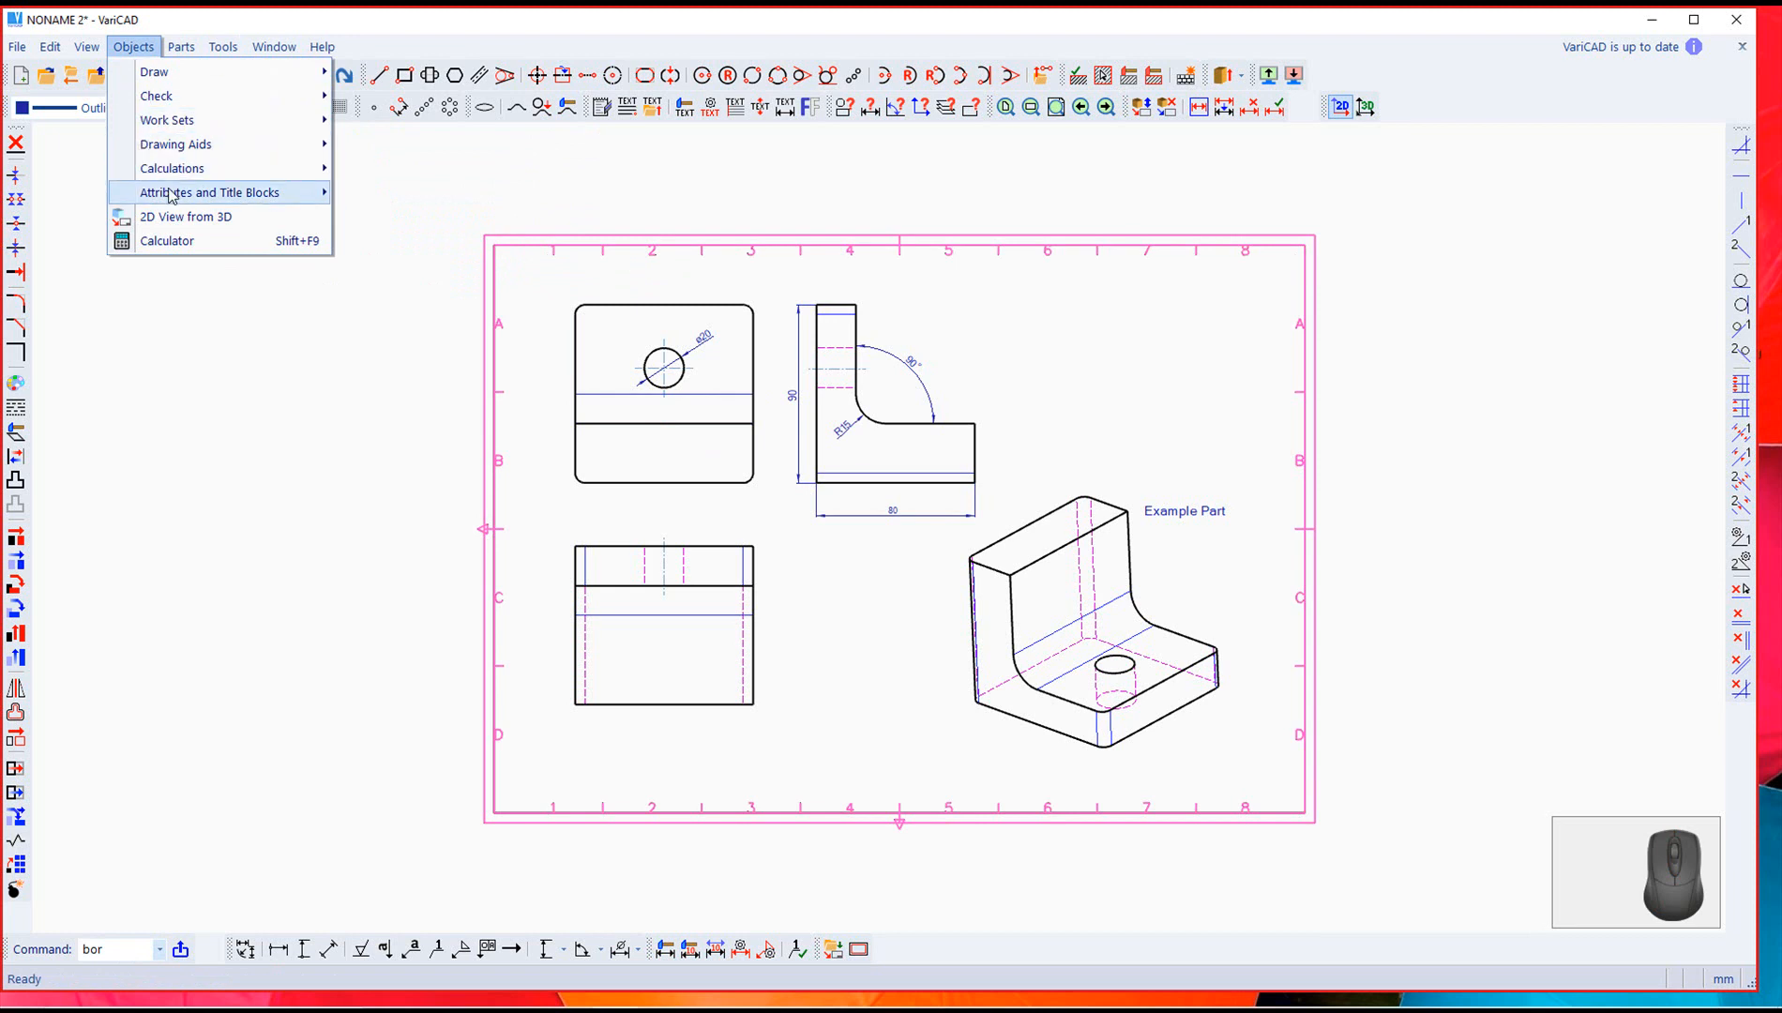
{"action": "mouse_move", "coordinate": [171, 194]}
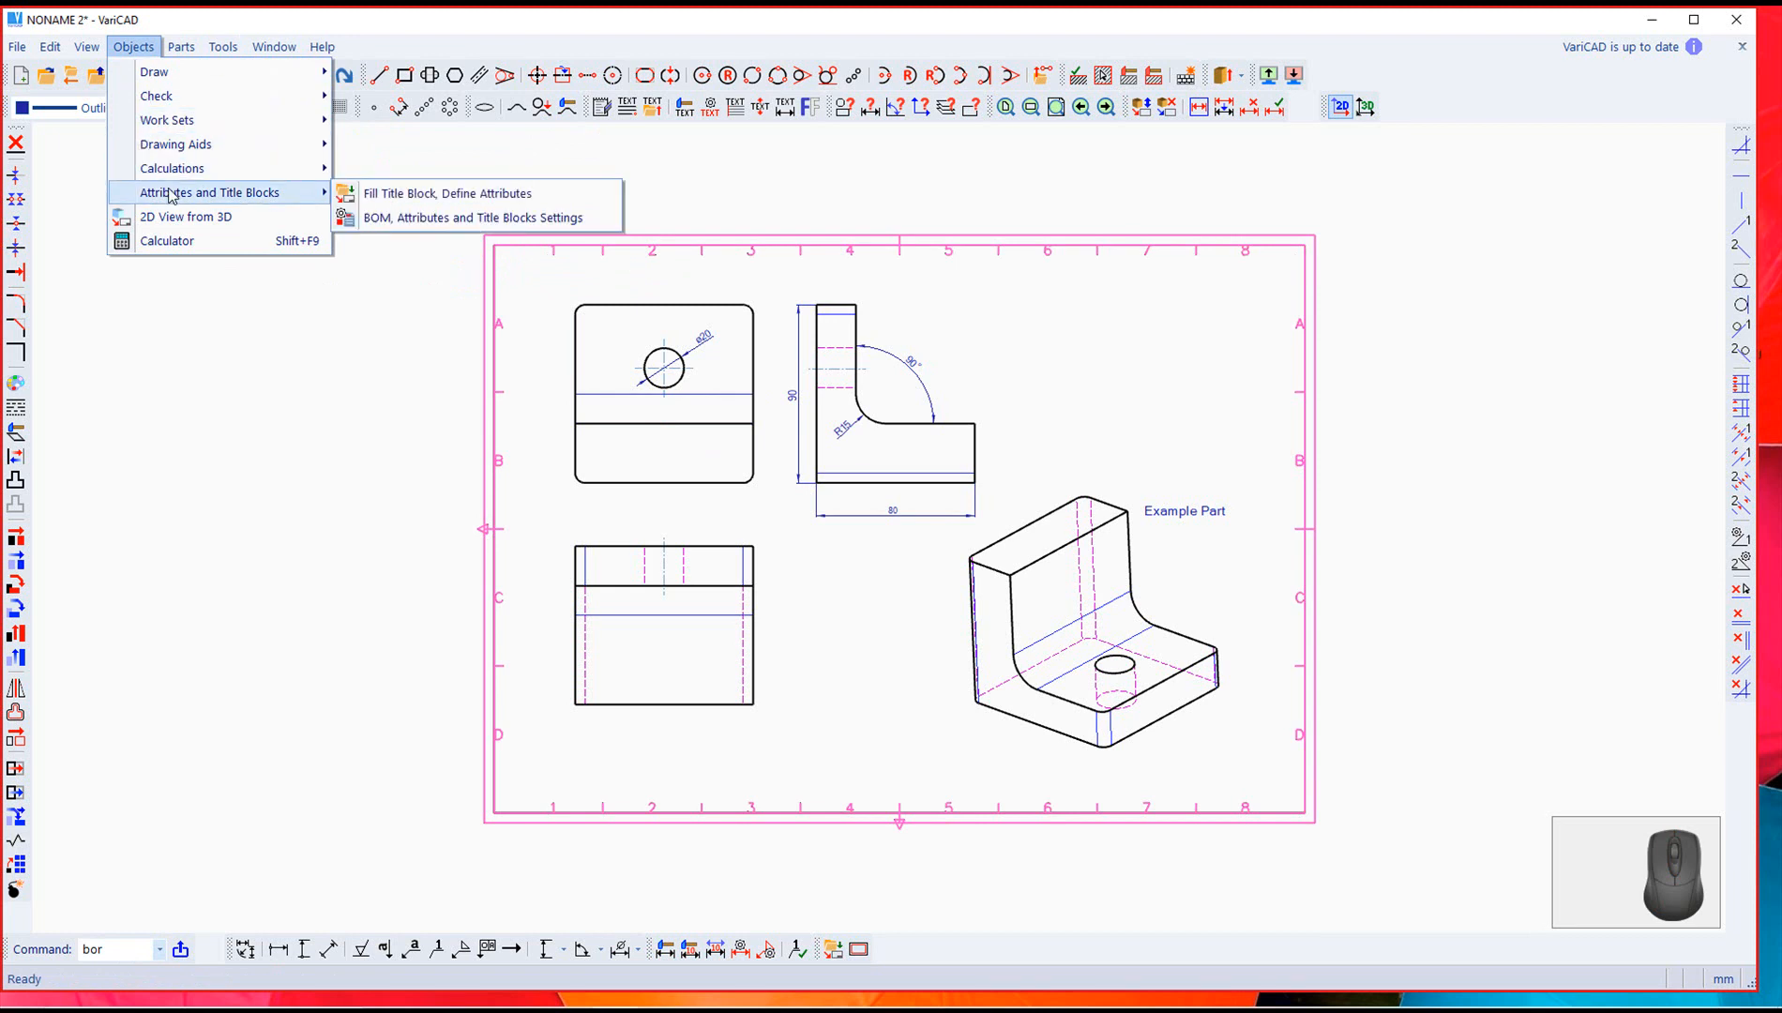
{"action": "left_click", "coordinate": [419, 220]}
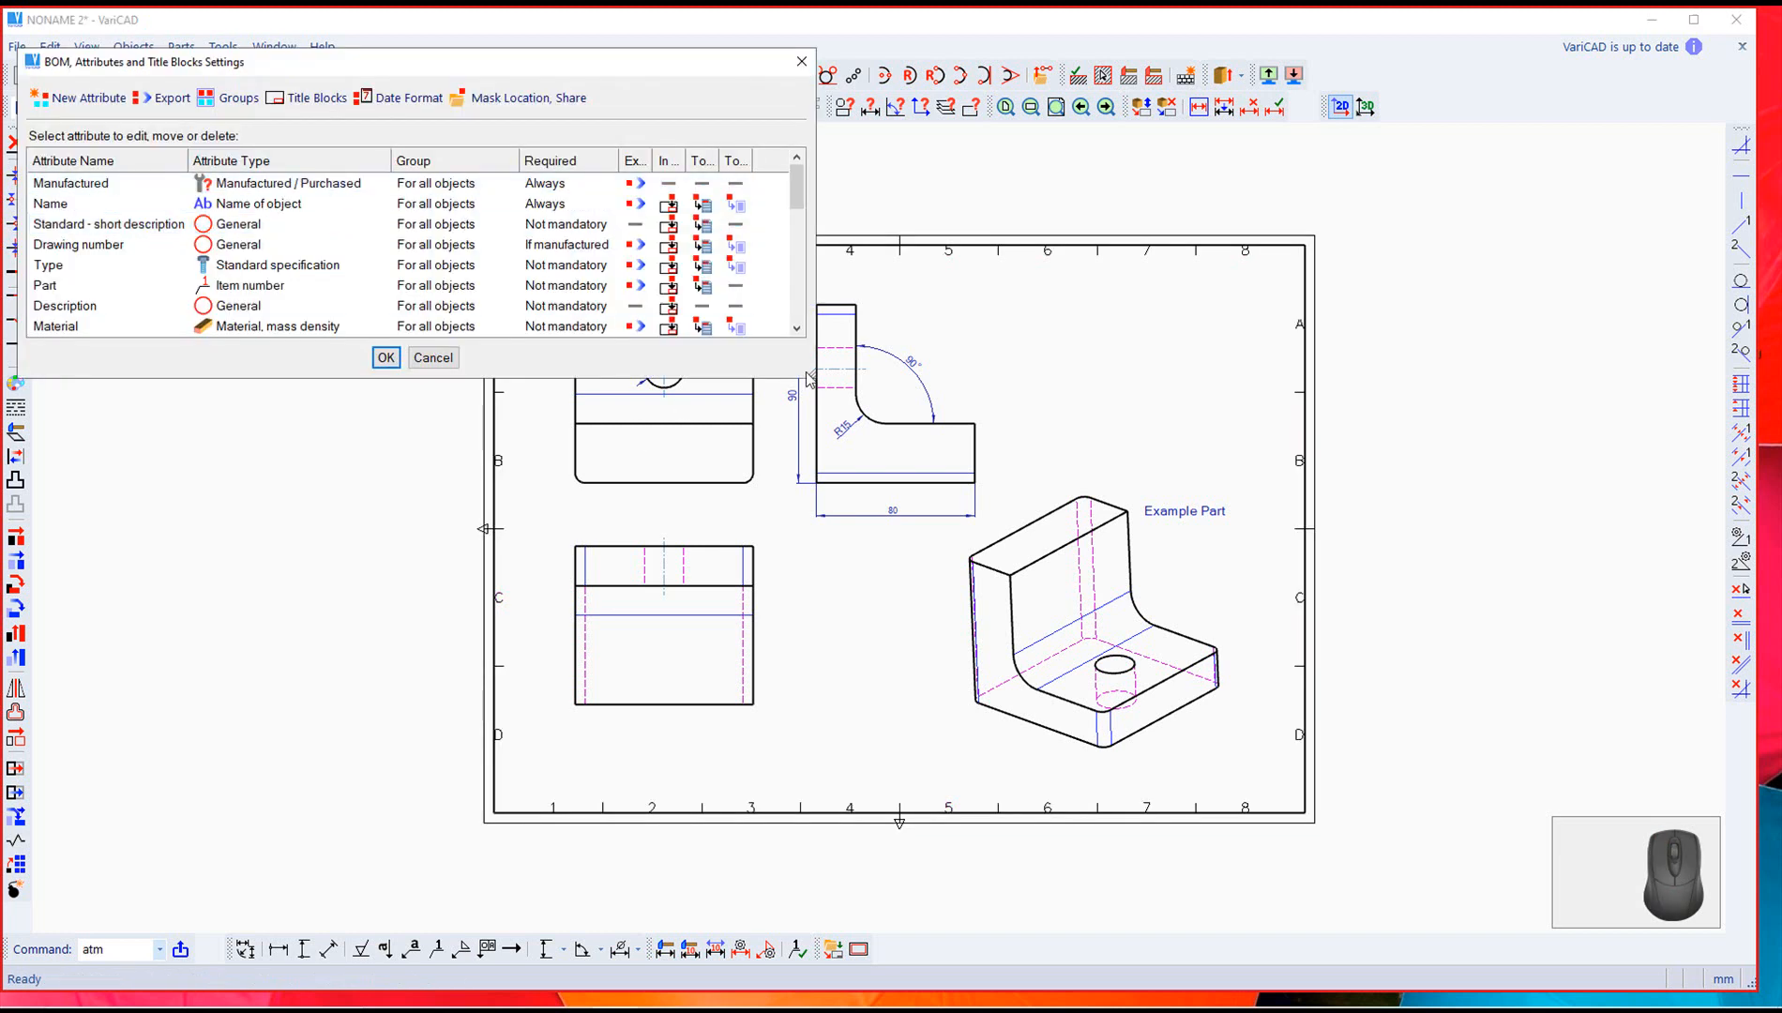
{"action": "left_click_drag", "start_coordinate": [811, 376], "coordinate": [911, 835]}
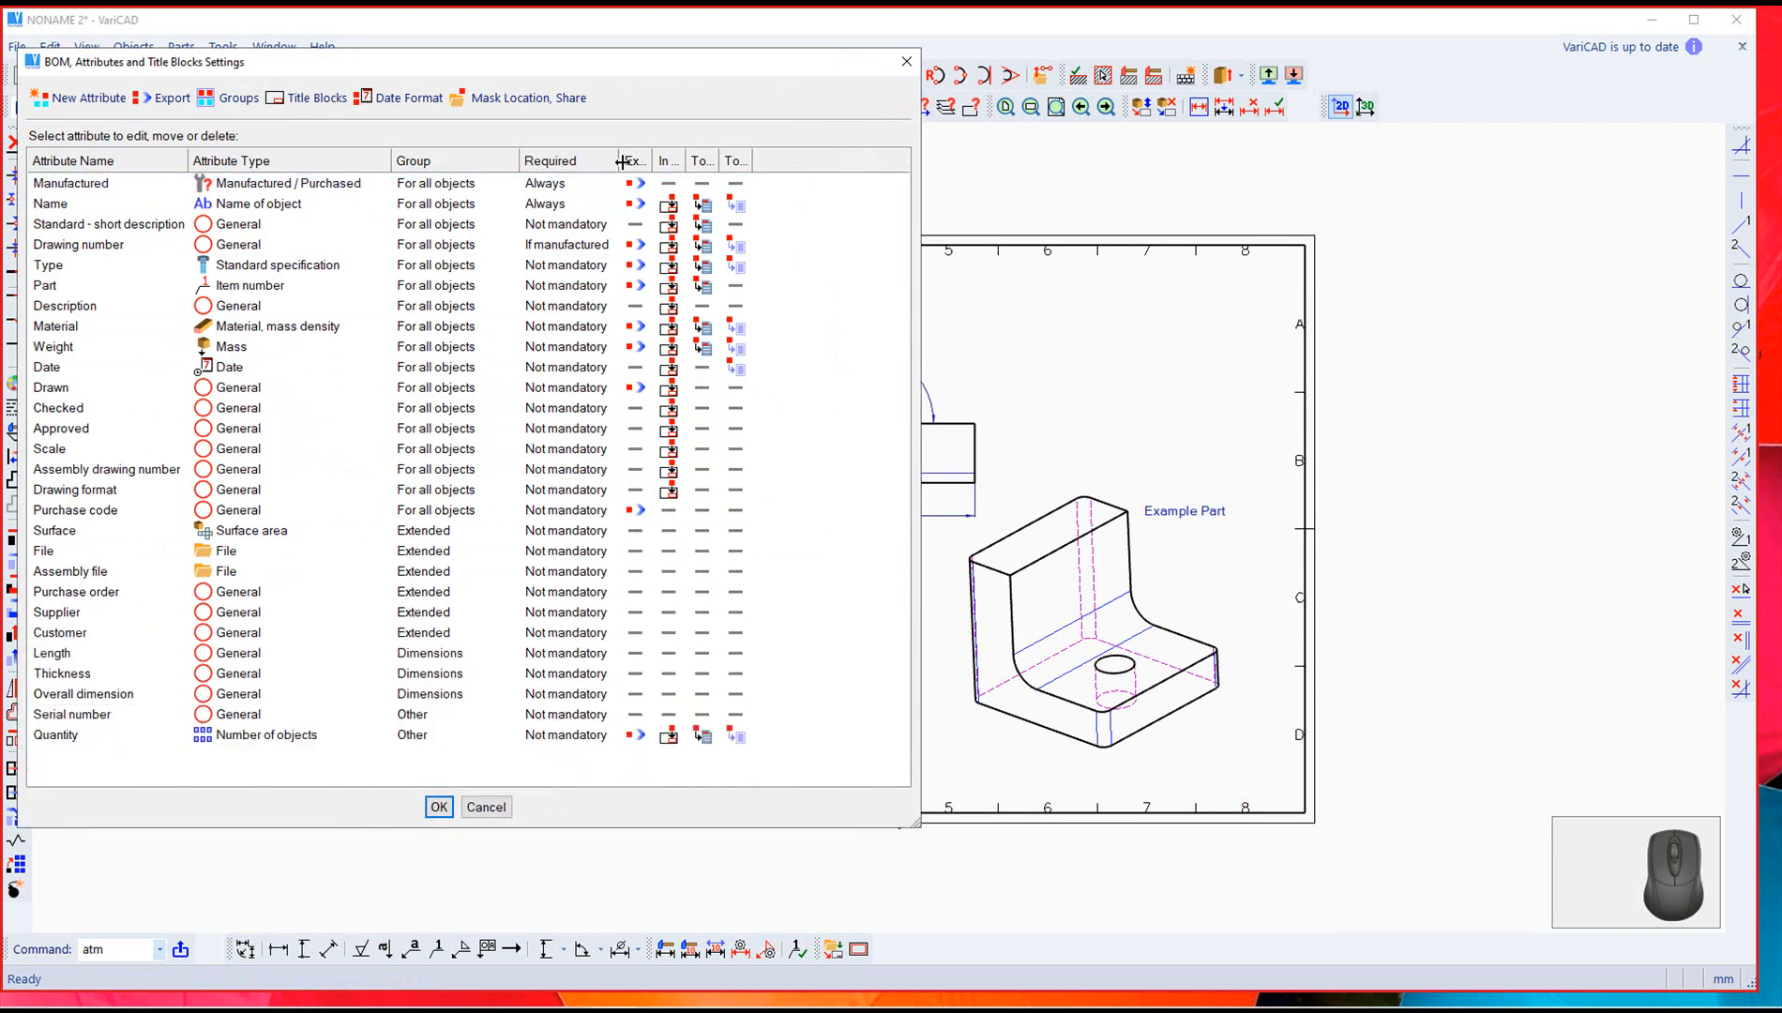
{"action": "left_click_drag", "start_coordinate": [649, 162], "coordinate": [688, 162]}
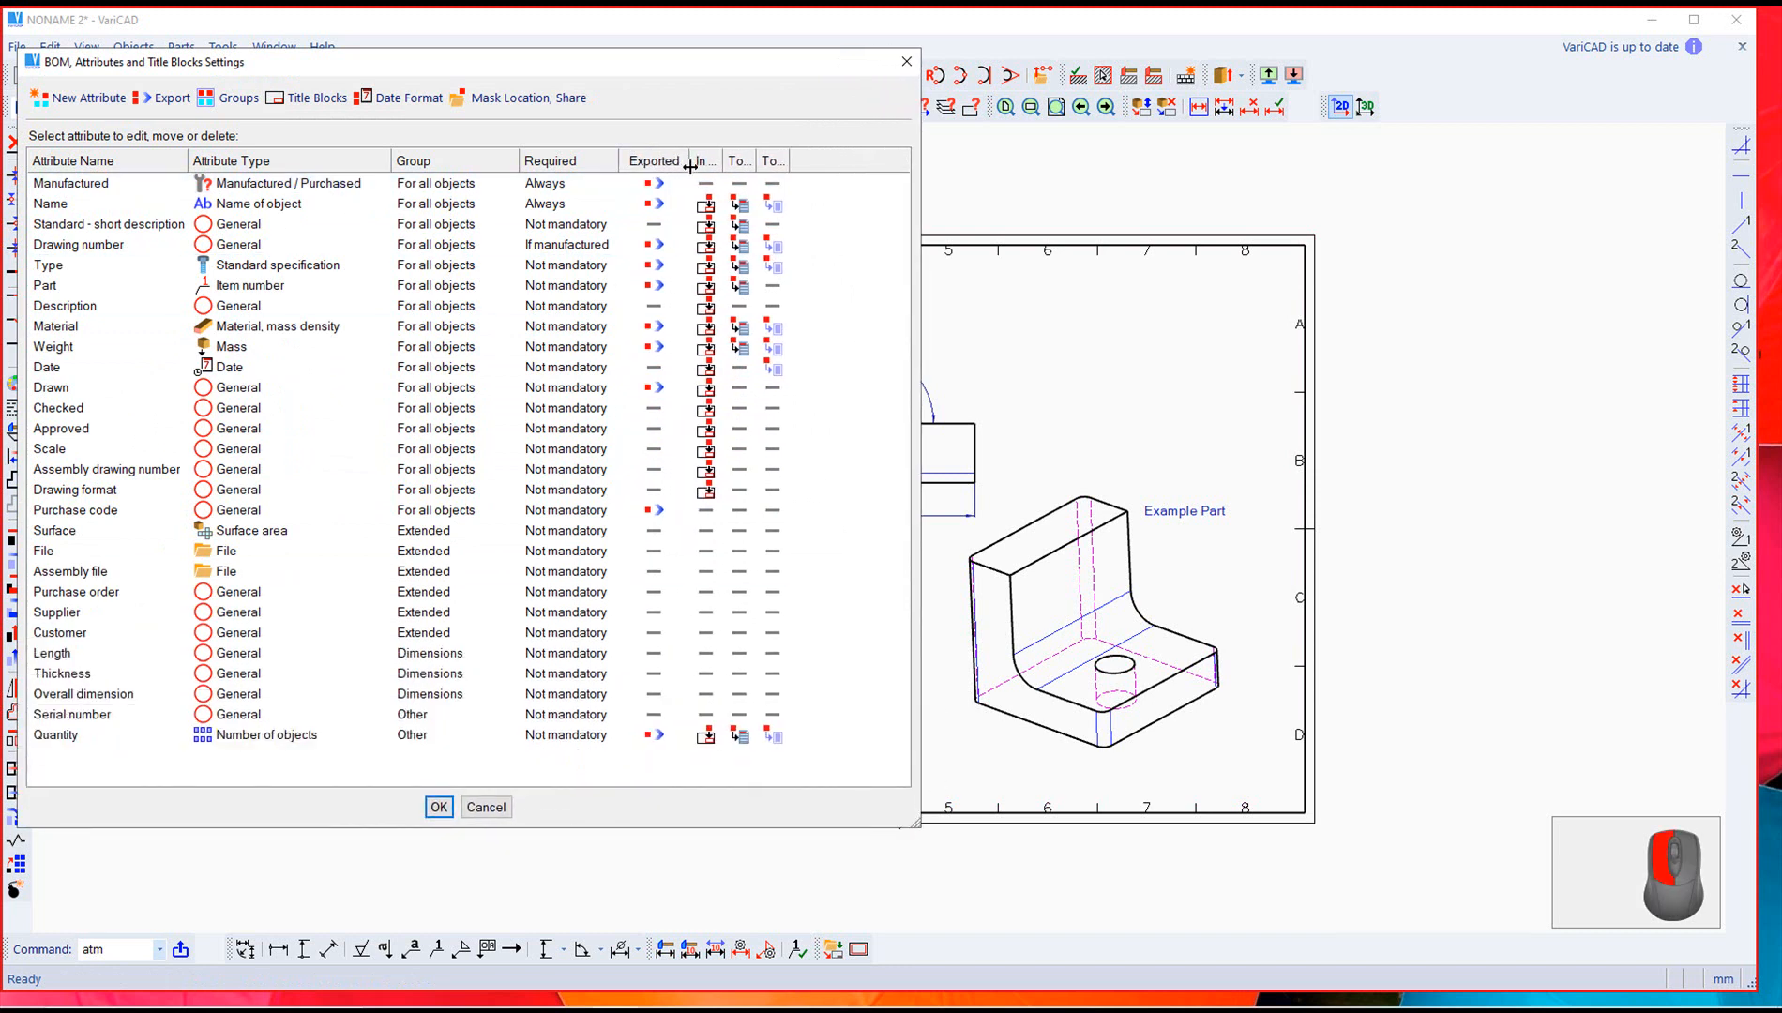
{"action": "left_click_drag", "start_coordinate": [923, 213], "coordinate": [1154, 213]}
{"action": "left_click_drag", "start_coordinate": [722, 162], "coordinate": [1015, 164]}
{"action": "left_click", "coordinate": [634, 183]}
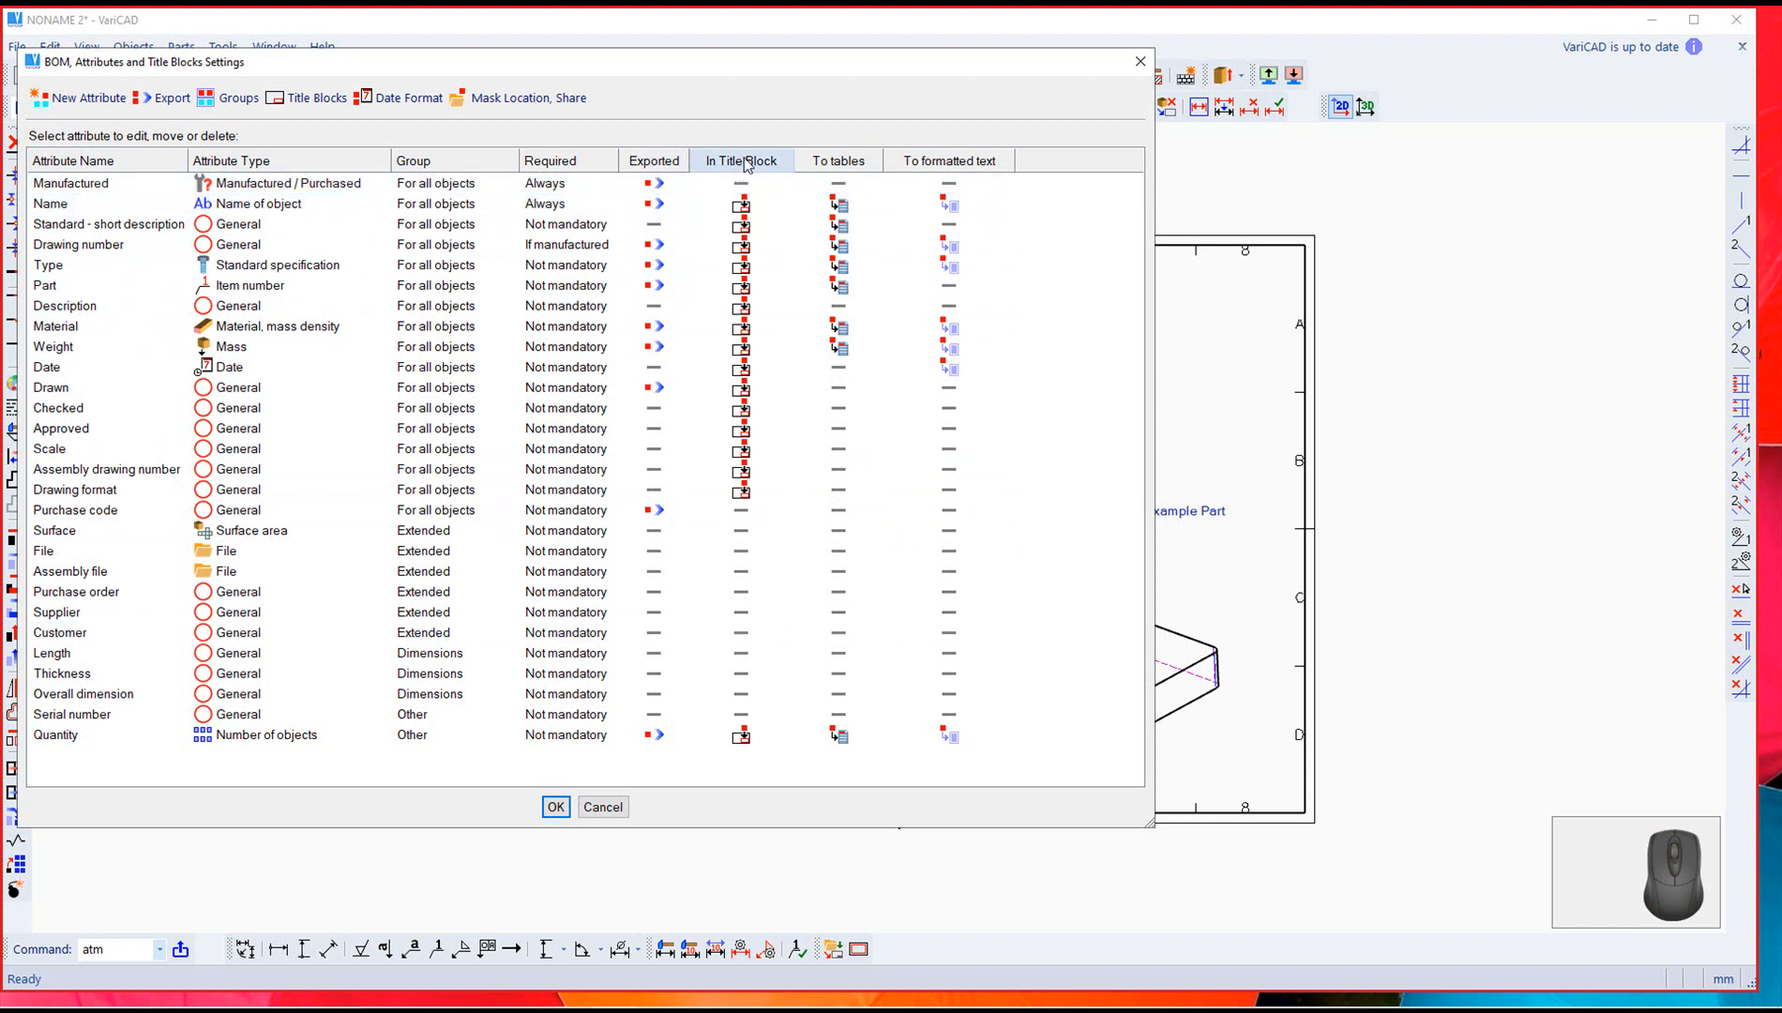
Step: Examine the editing options of the Part attribute, and leave the BOM, attributes and title block settings without changes
{"action": "right_click", "coordinate": [50, 289]}
{"action": "left_click", "coordinate": [84, 298]}
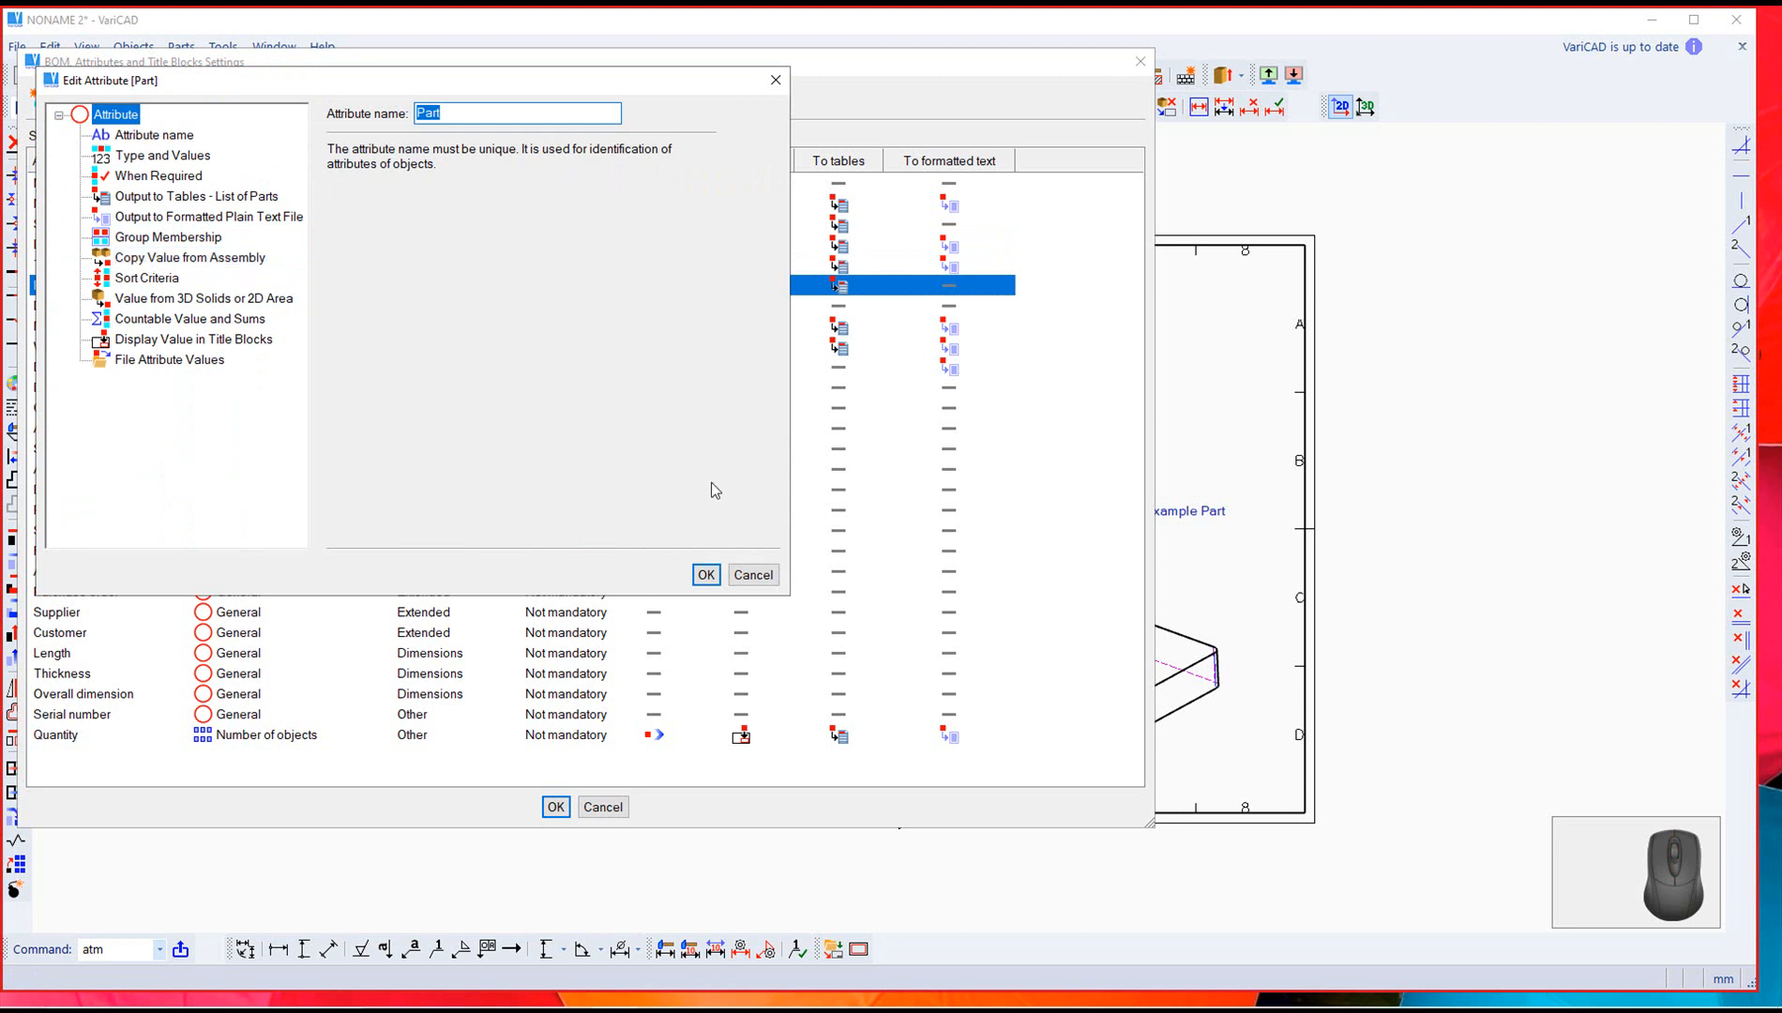
{"action": "left_click", "coordinate": [755, 574]}
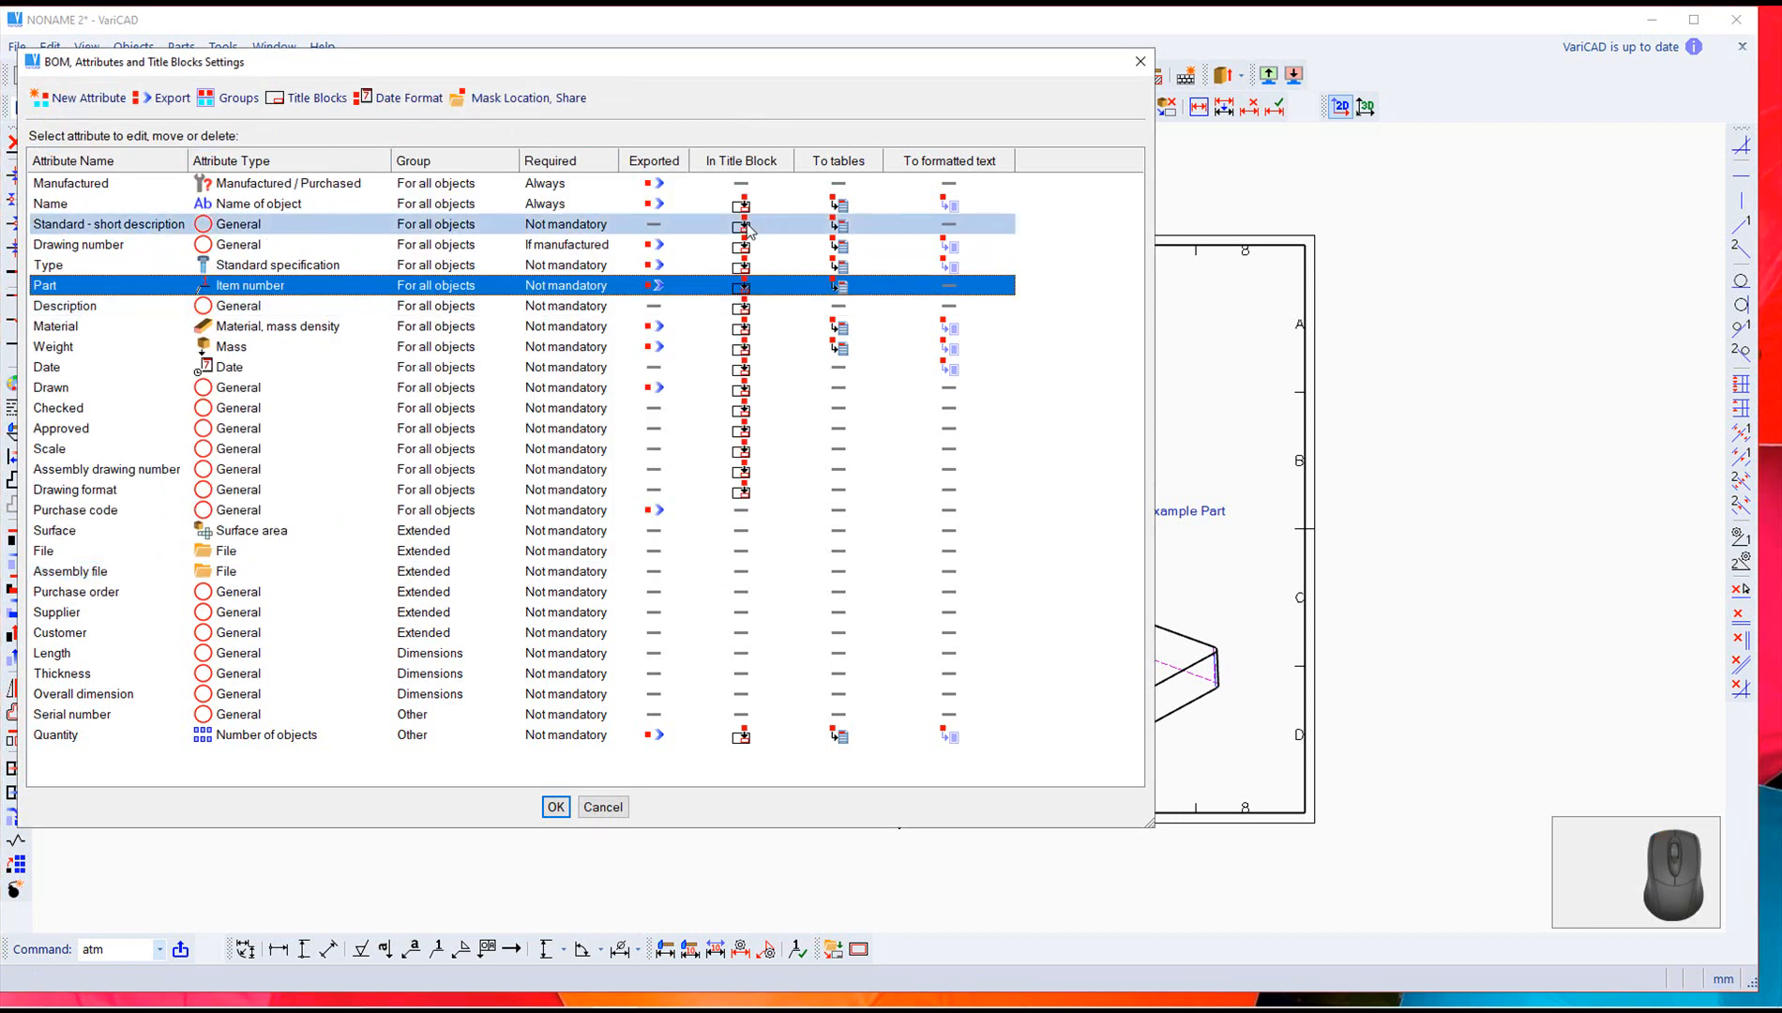
{"action": "left_click", "coordinate": [1141, 61]}
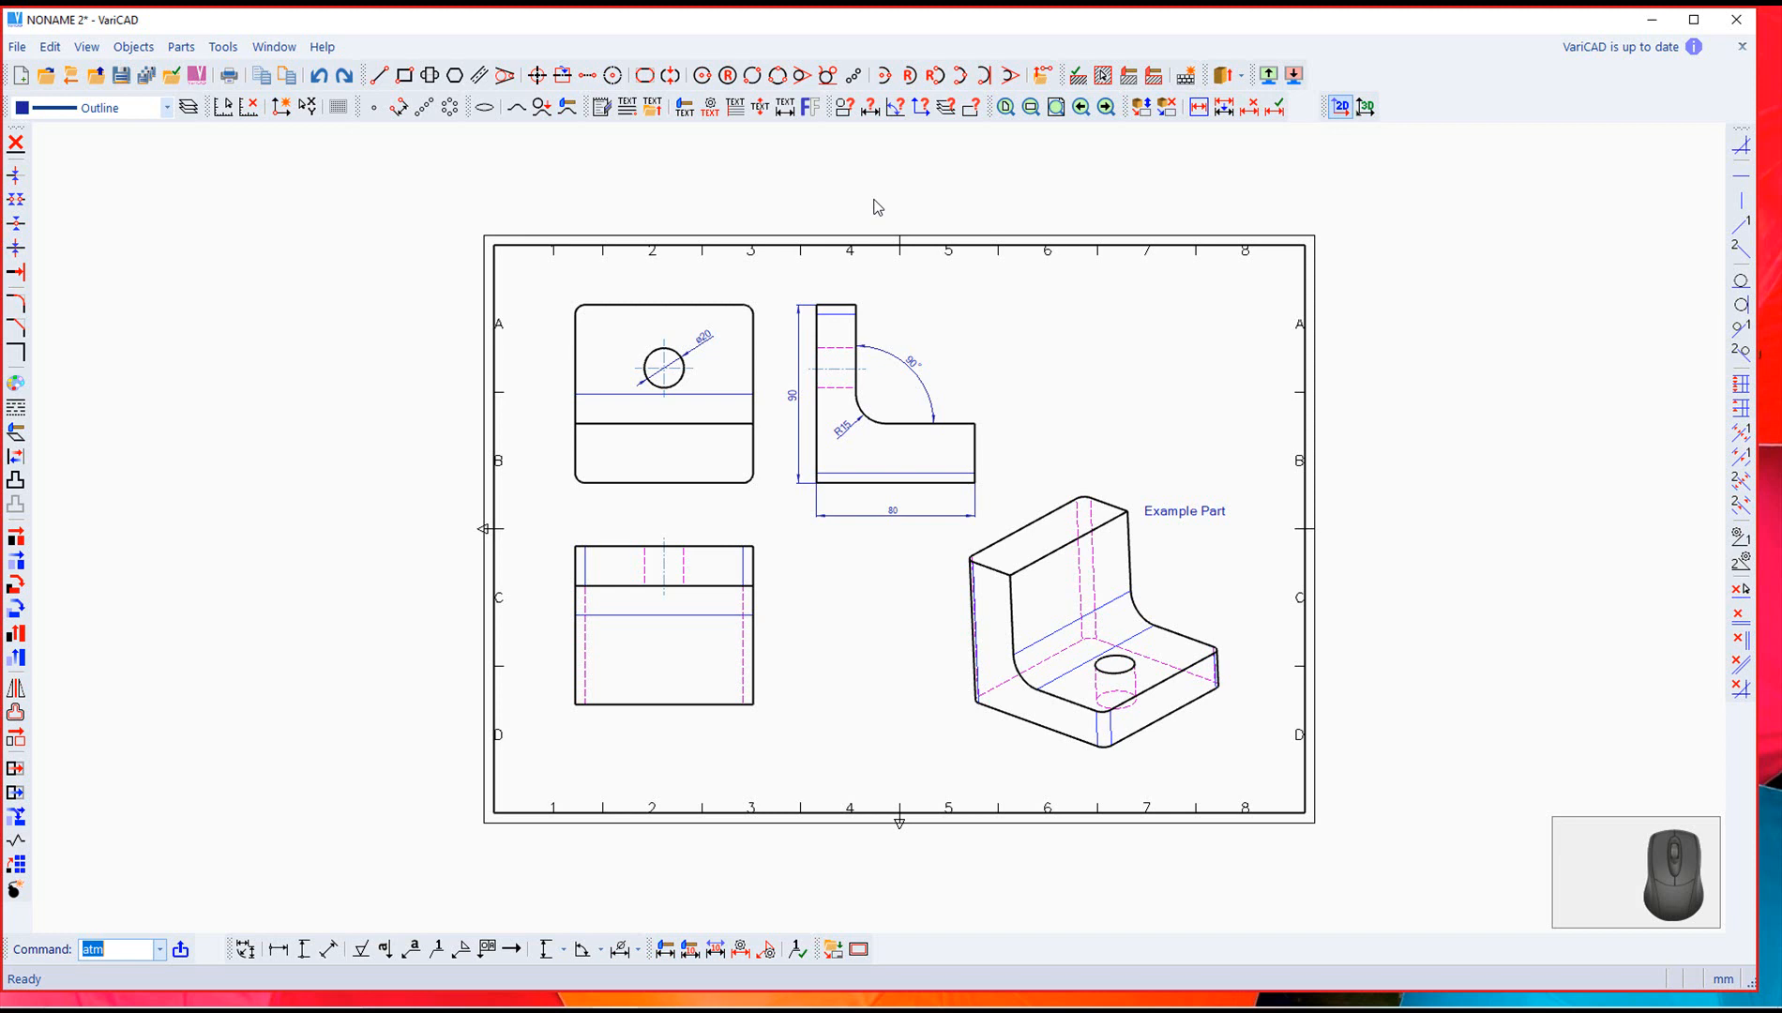
{"action": "left_click", "coordinate": [133, 46]}
{"action": "mouse_move", "coordinate": [195, 192]}
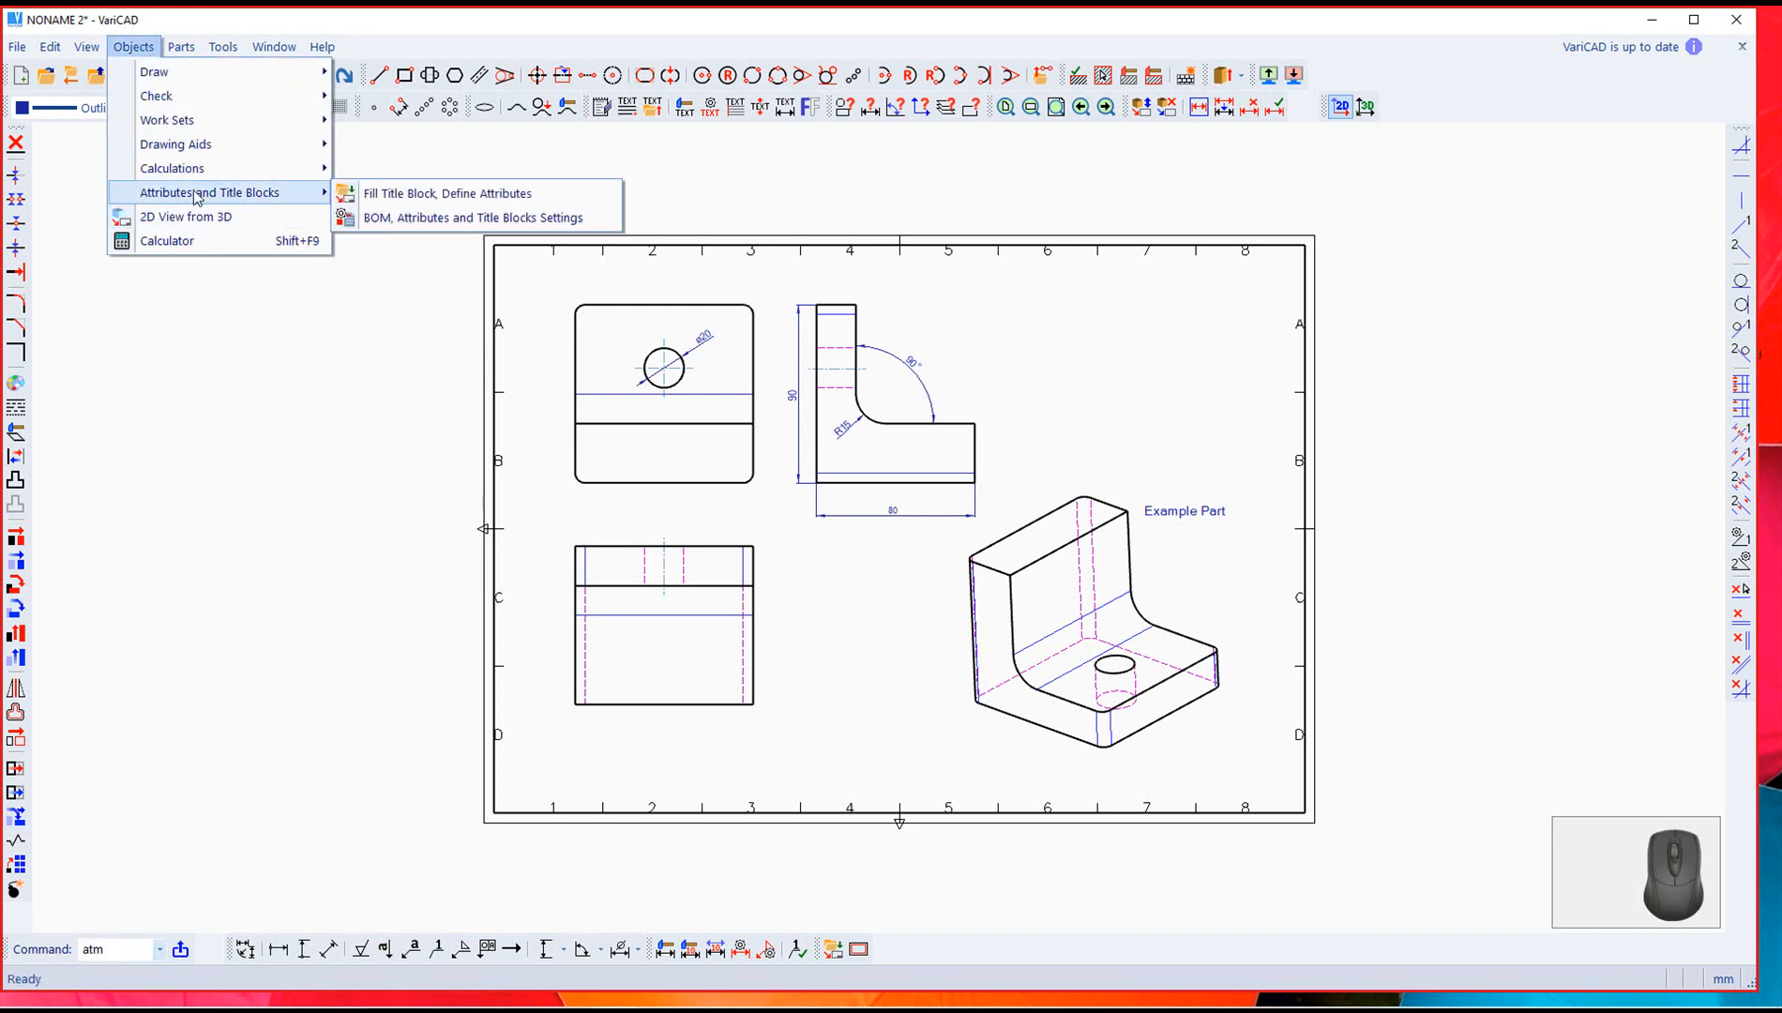
{"action": "left_click", "coordinate": [447, 218]}
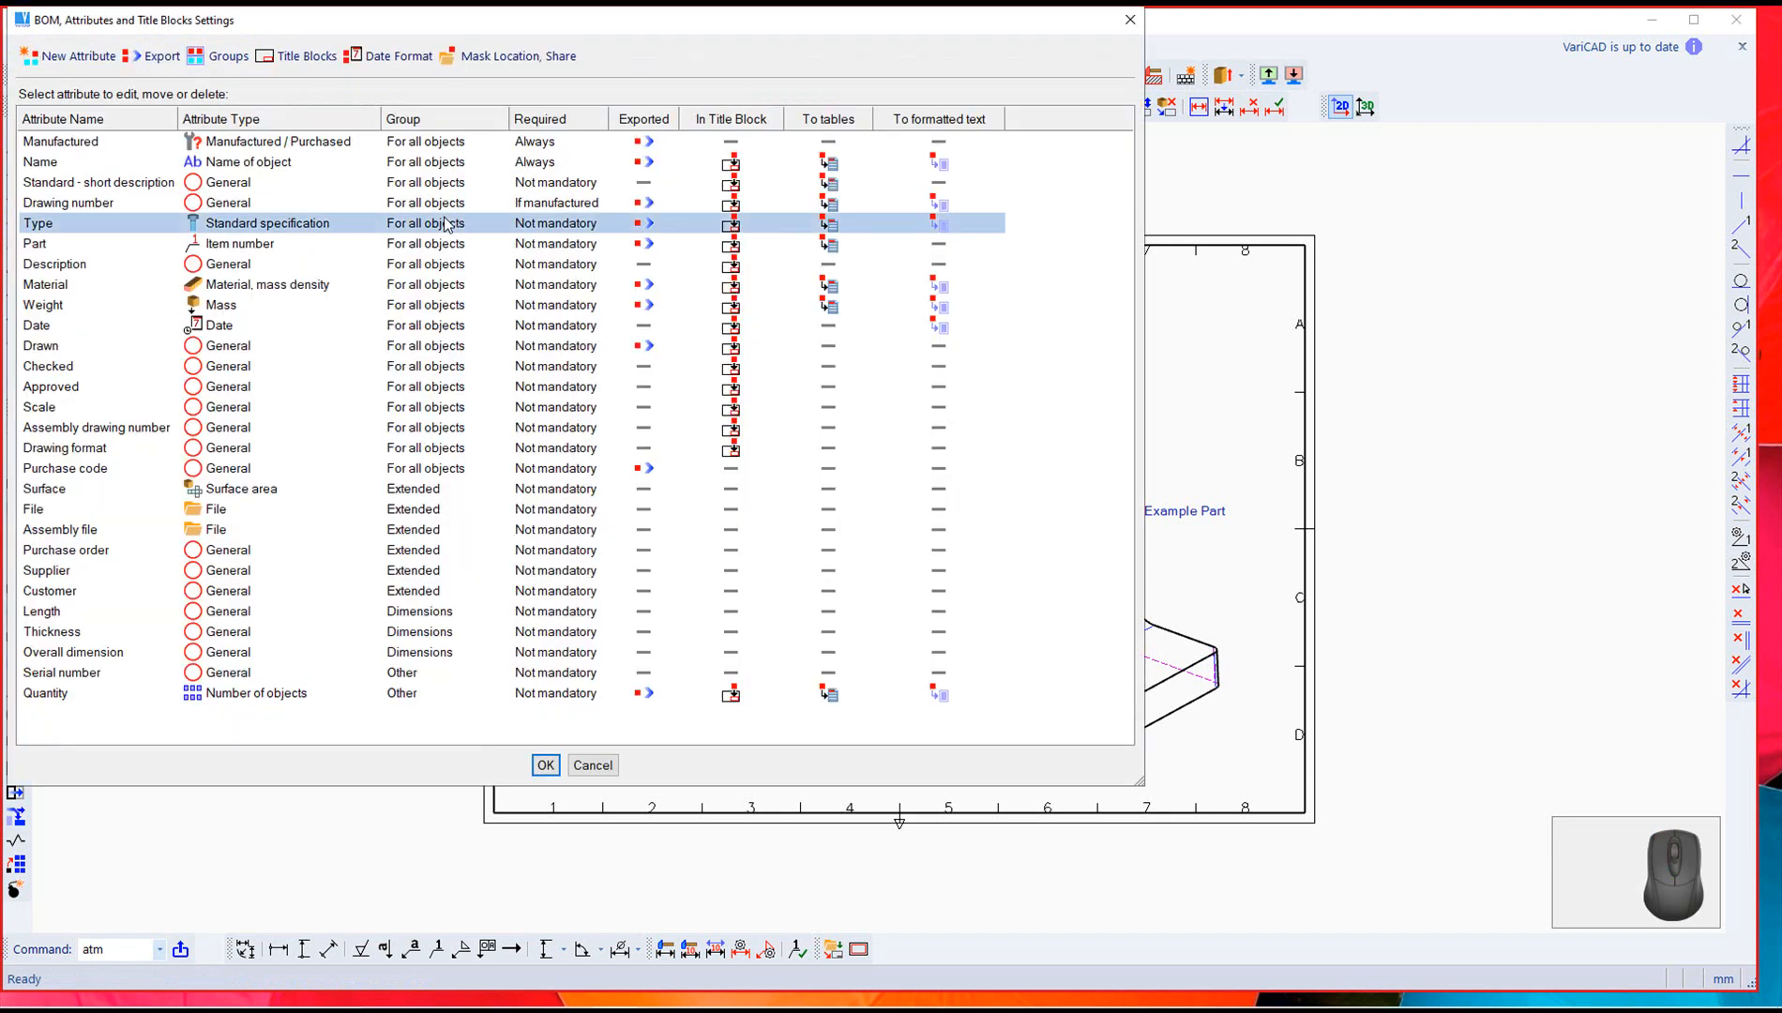
{"action": "left_click", "coordinate": [1130, 19]}
Step: Open the attribute definition for filling title blocks and set the Name attribute to "Example Part"
{"action": "left_click", "coordinate": [129, 51]}
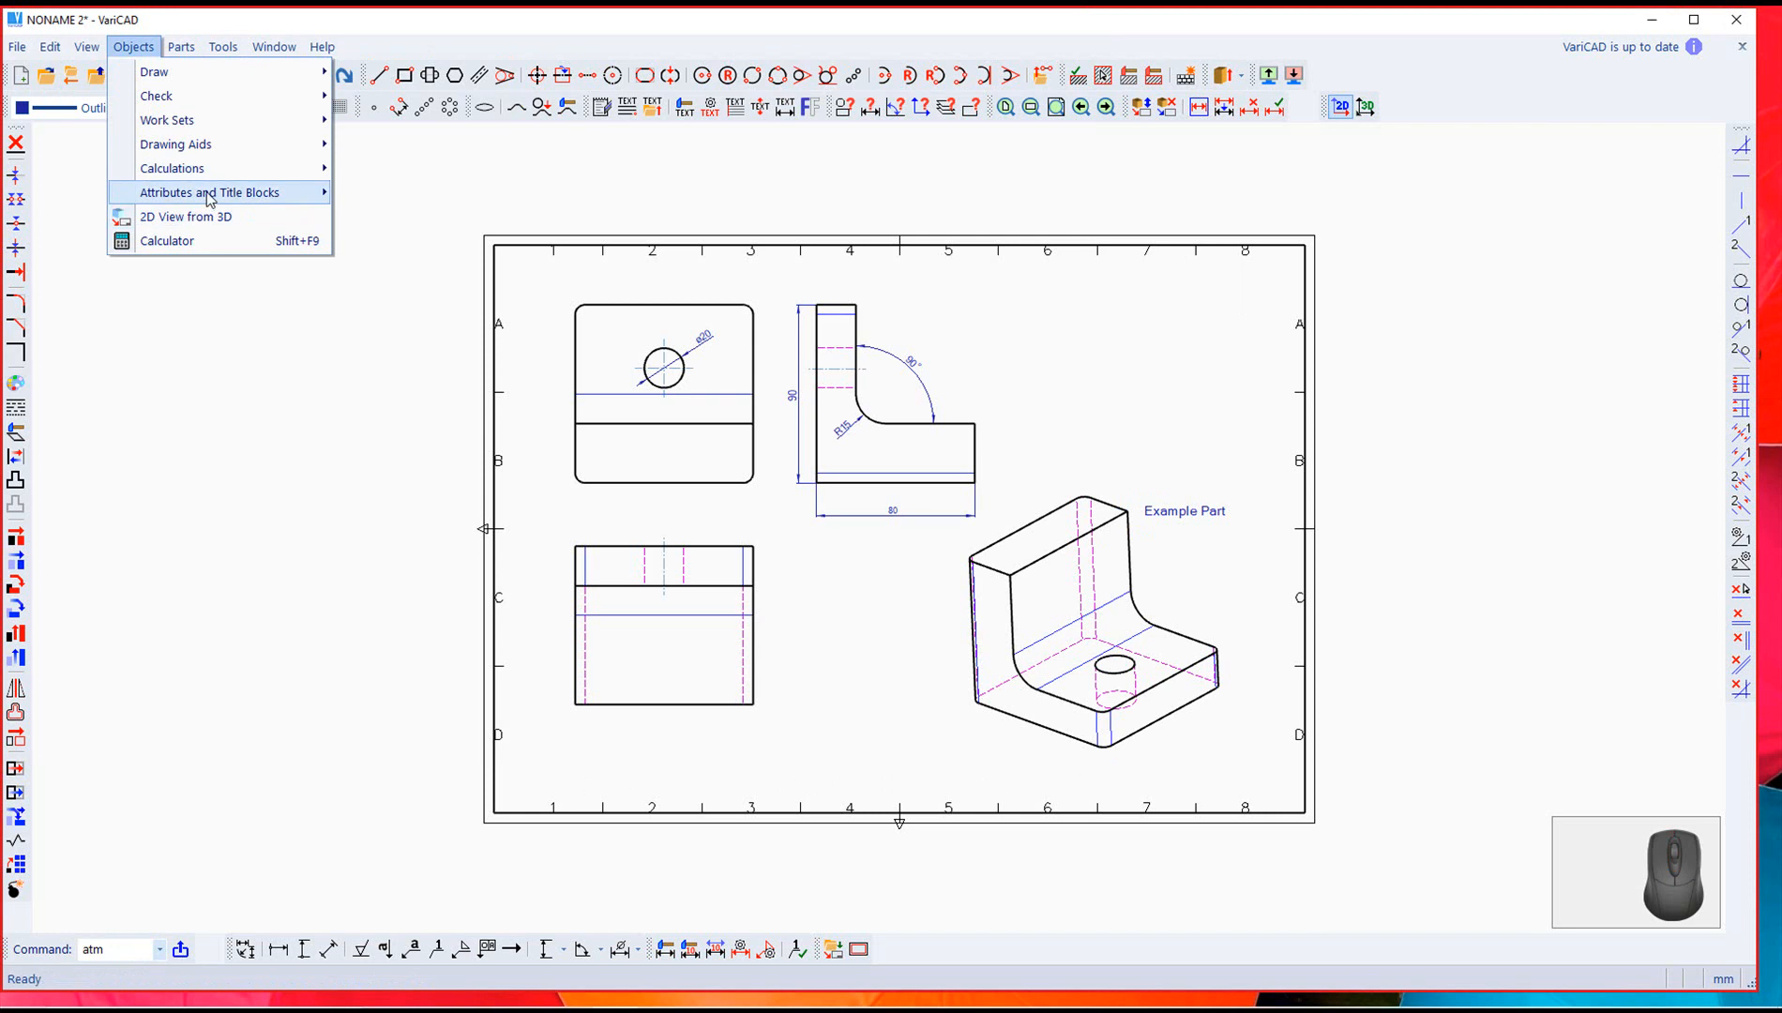
{"action": "mouse_move", "coordinate": [244, 194]}
{"action": "left_click", "coordinate": [450, 194]}
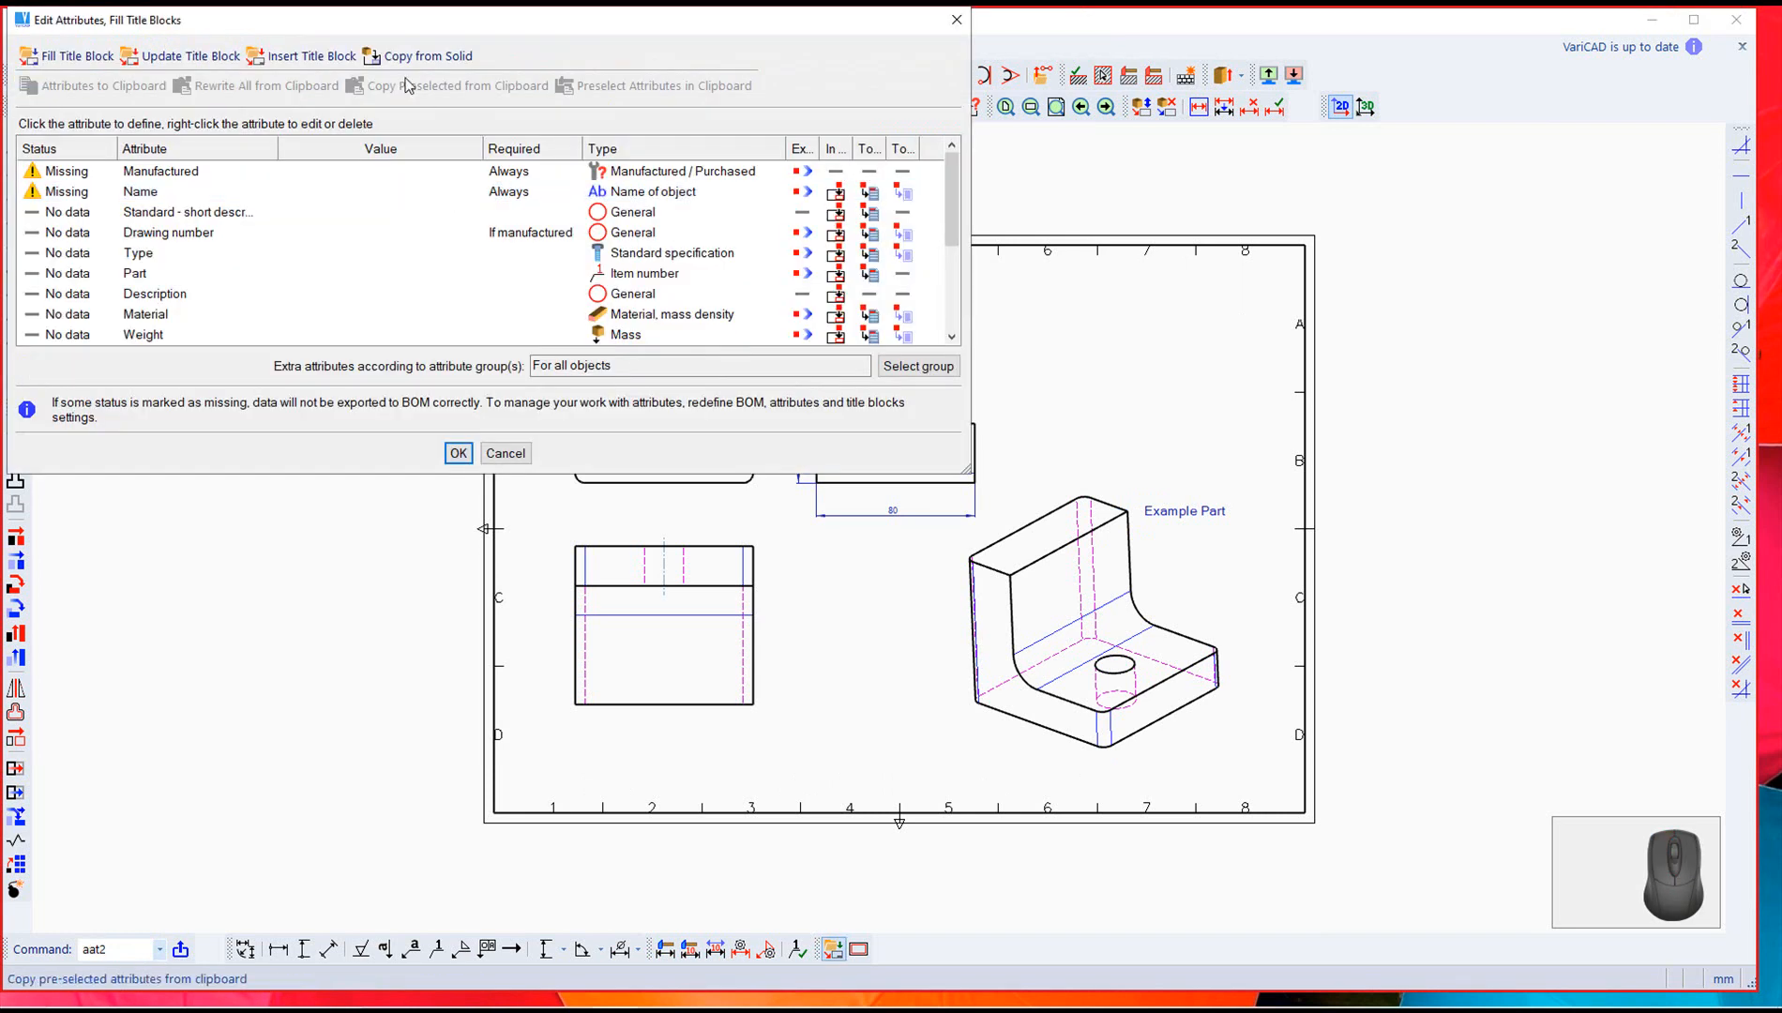
{"action": "left_click_drag", "start_coordinate": [494, 108], "coordinate": [487, 171]}
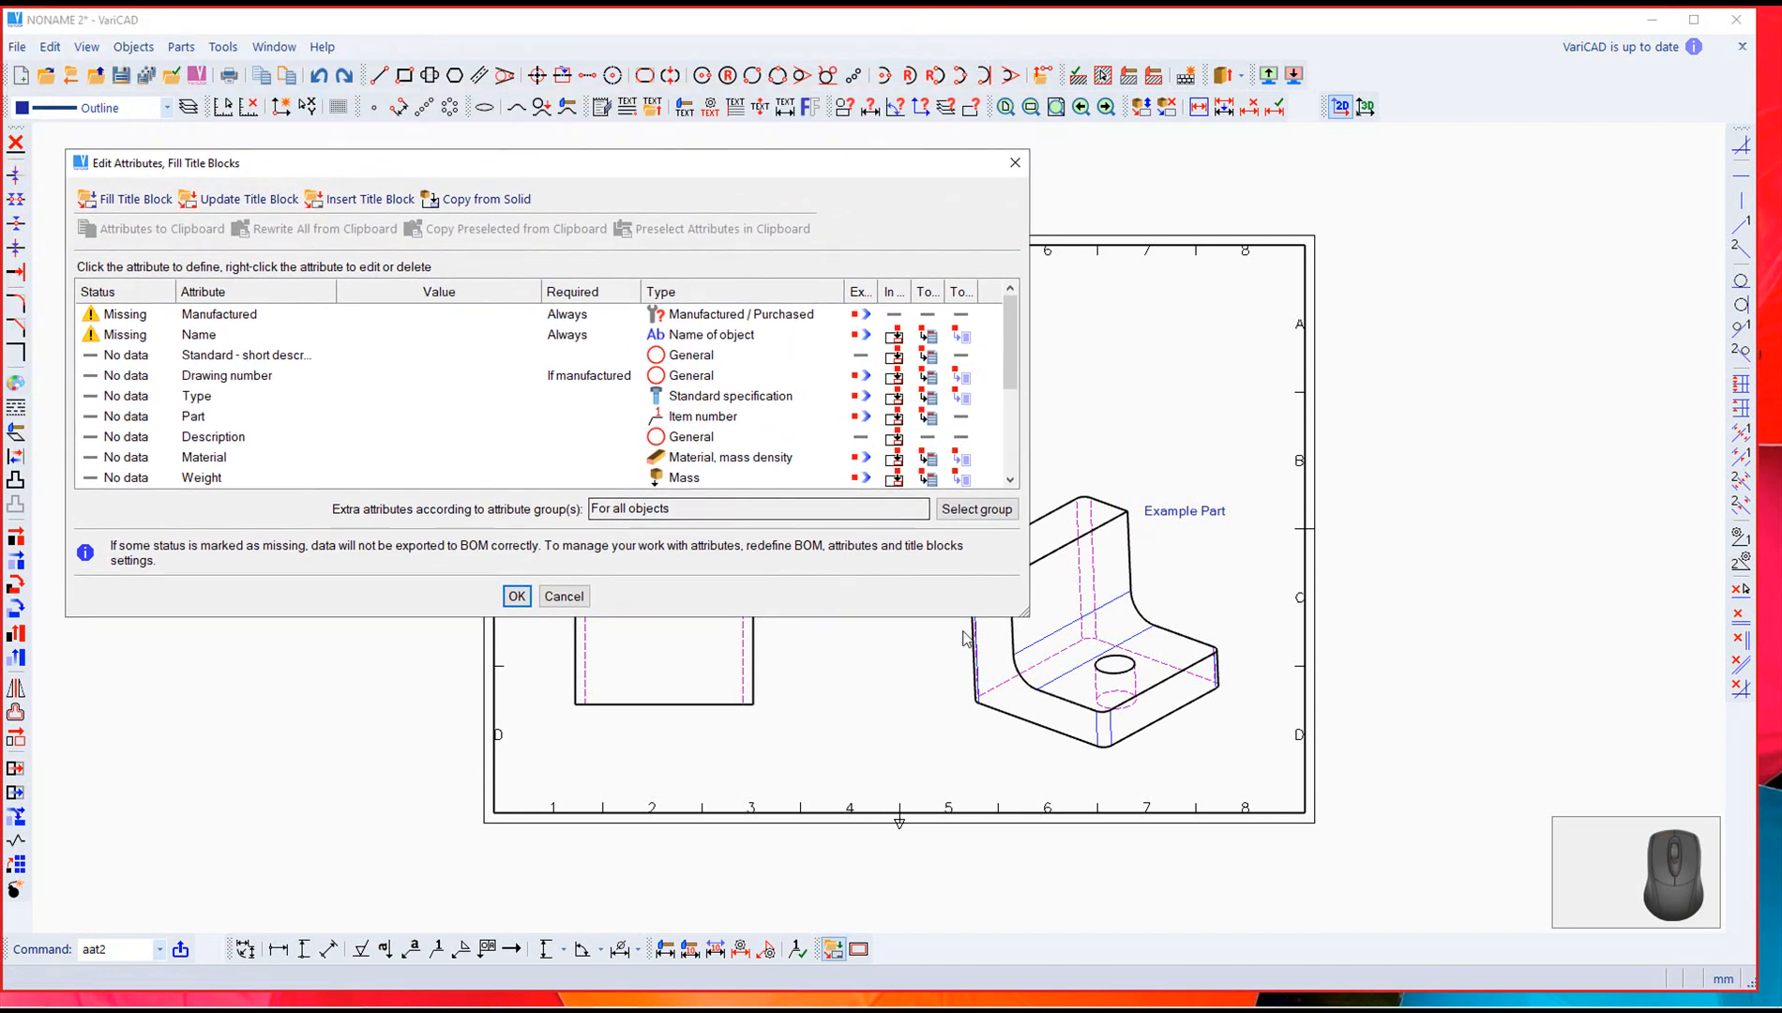
{"action": "left_click_drag", "start_coordinate": [1027, 616], "coordinate": [1088, 891]}
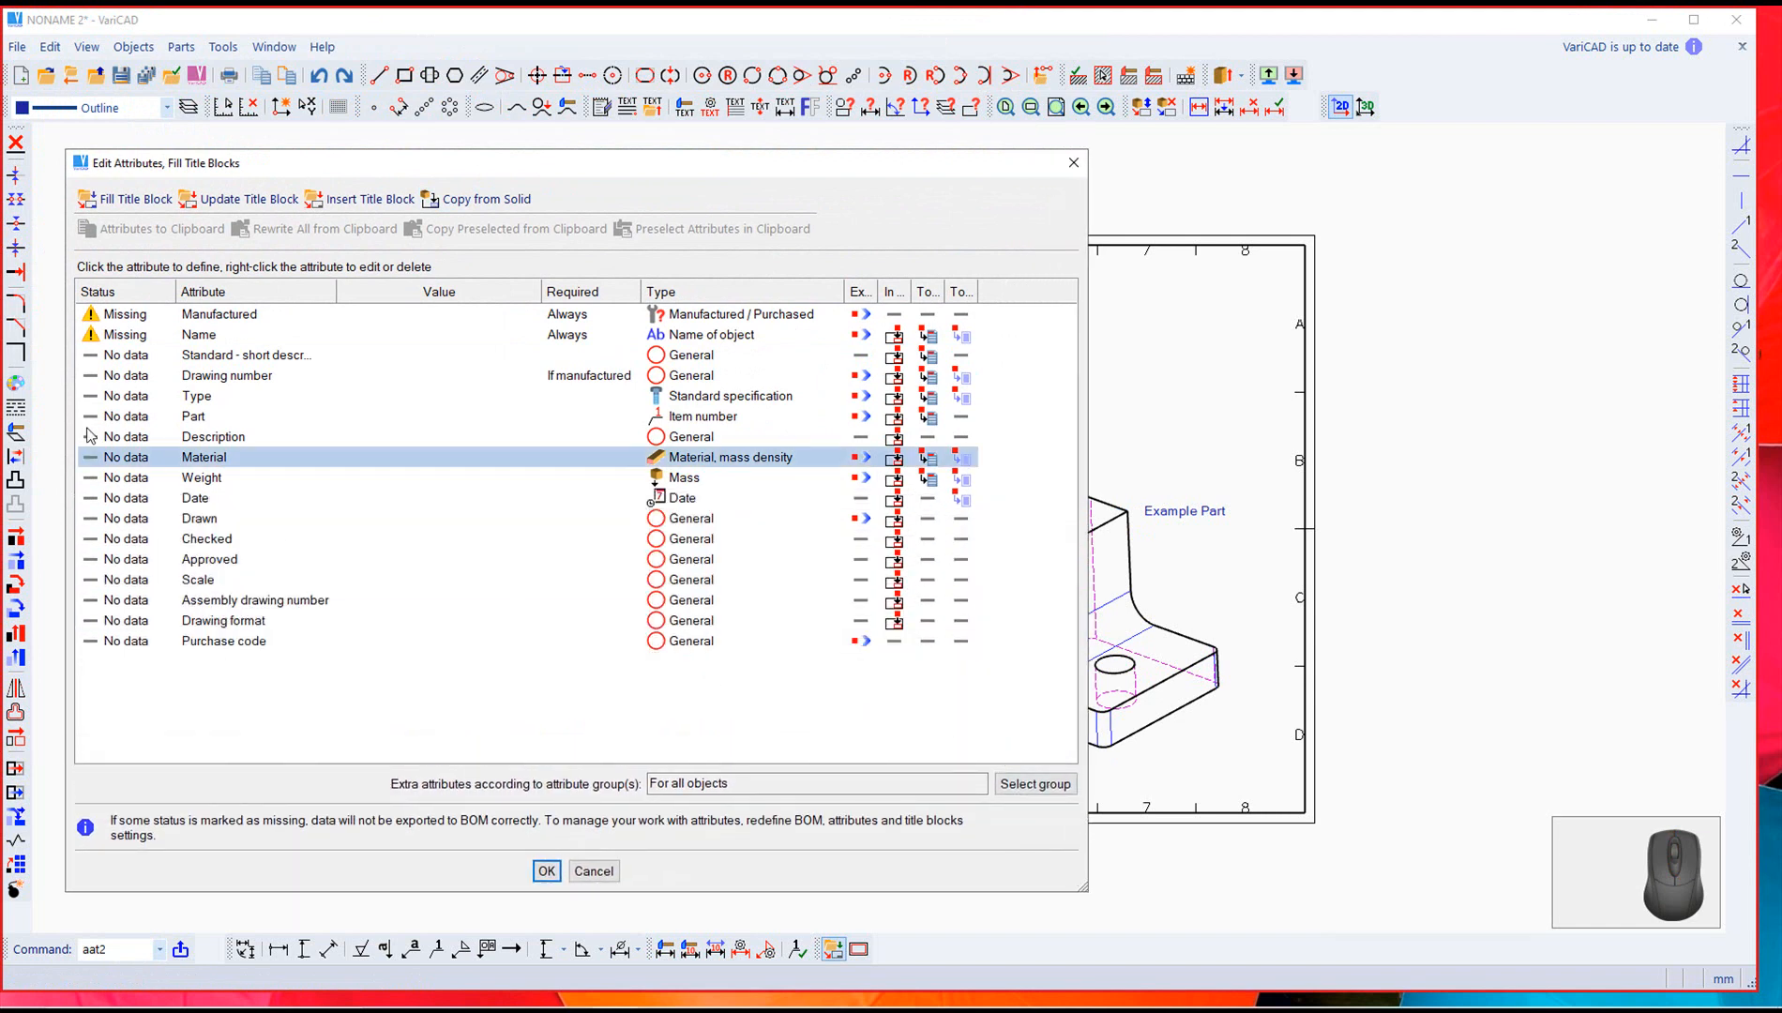
{"action": "left_click", "coordinate": [194, 340]}
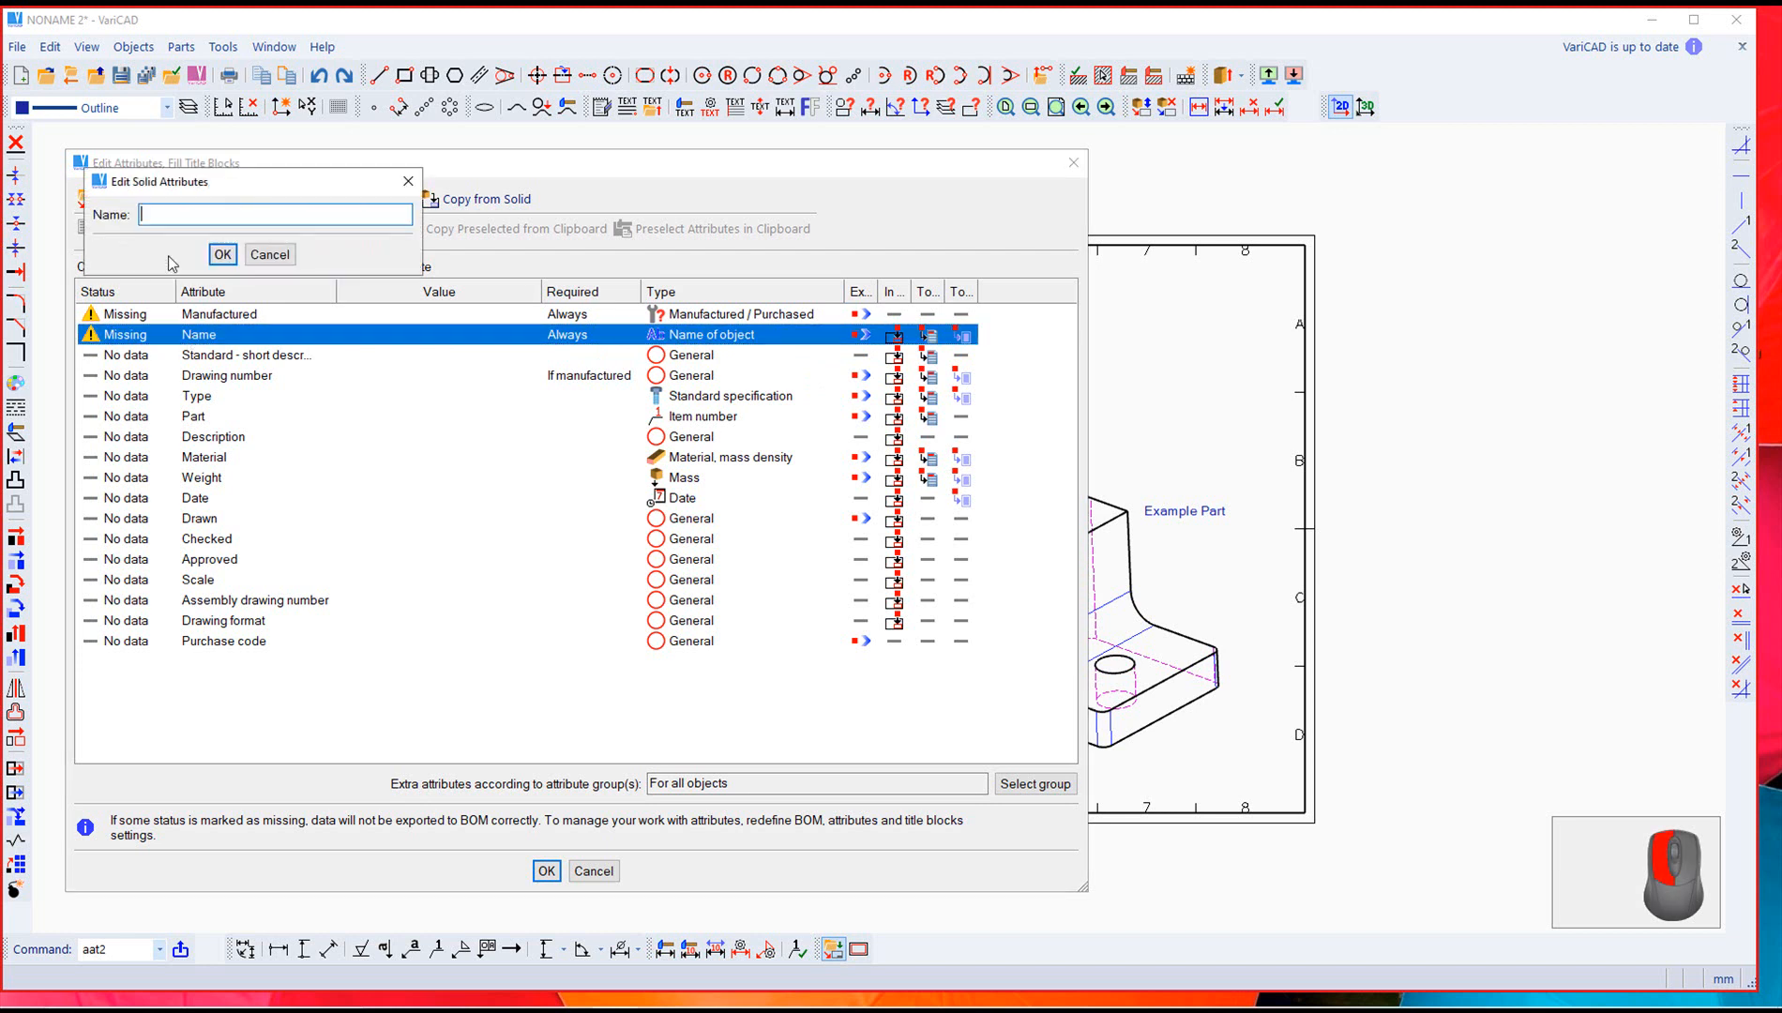
{"action": "type", "text": "Ex"}
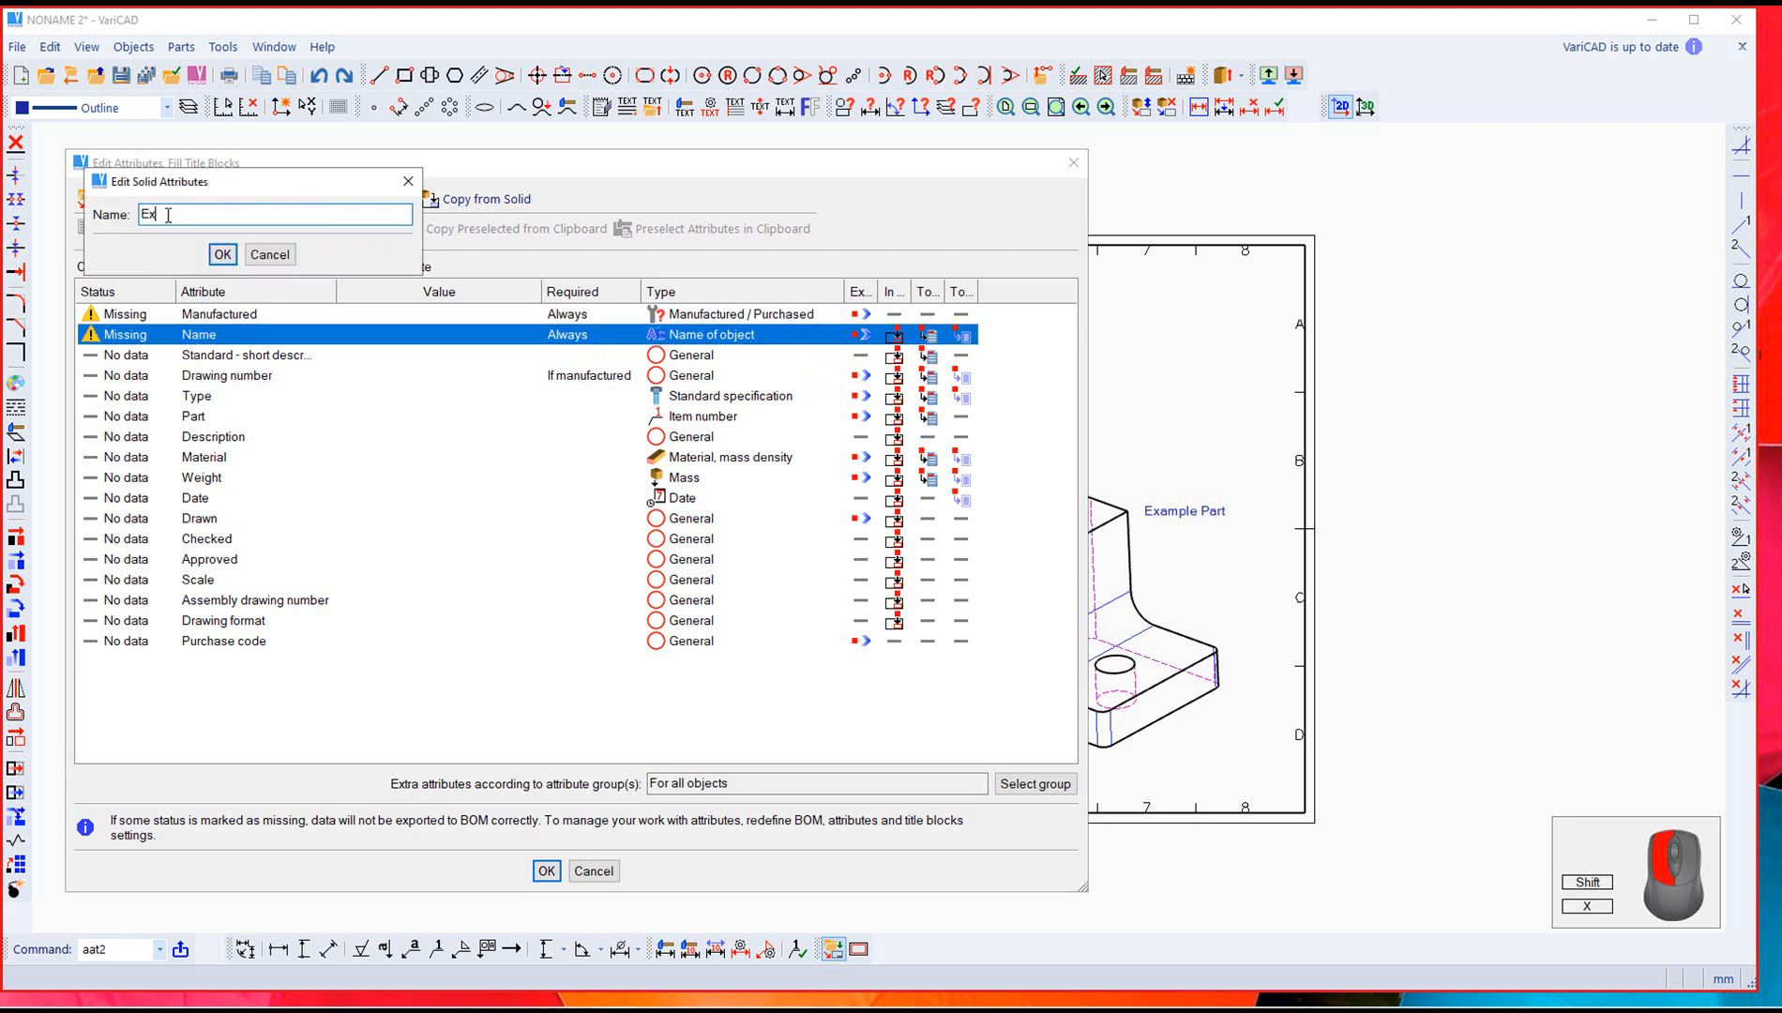
{"action": "type", "text": "ample Part"}
{"action": "left_click", "coordinate": [222, 254]}
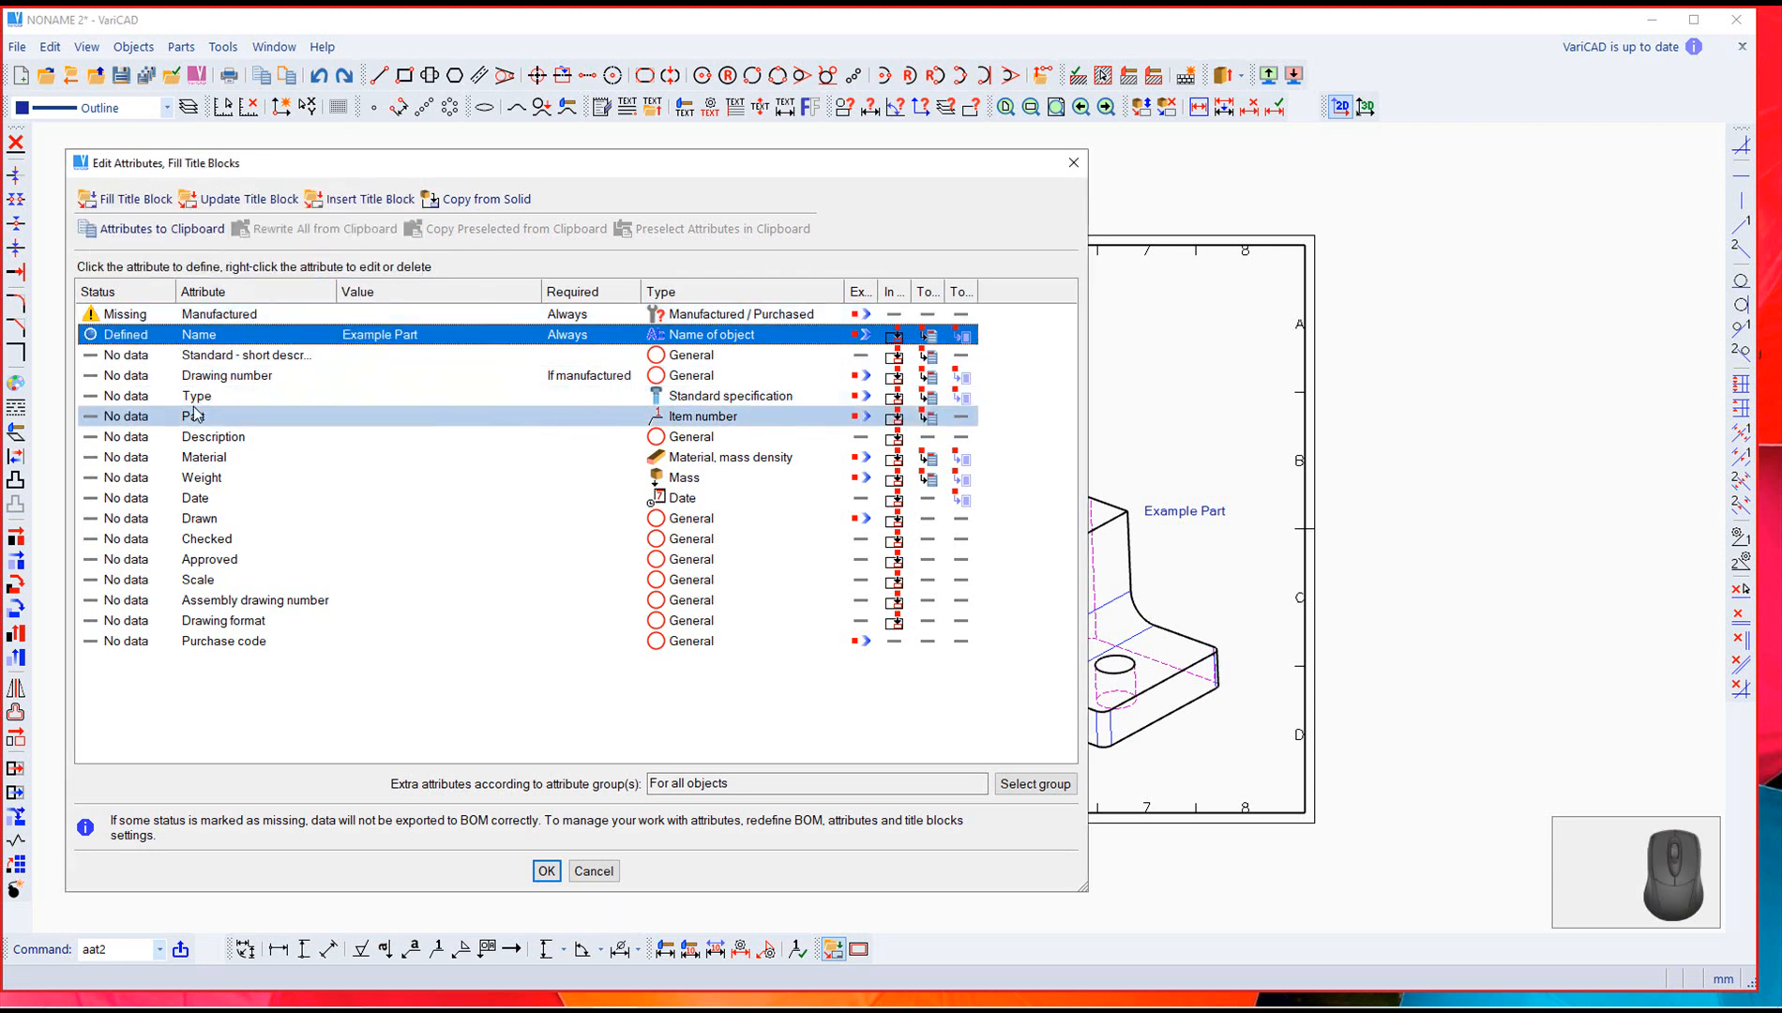
Step: Set the Description attribute to "Cube"
{"action": "left_click", "coordinate": [205, 438]}
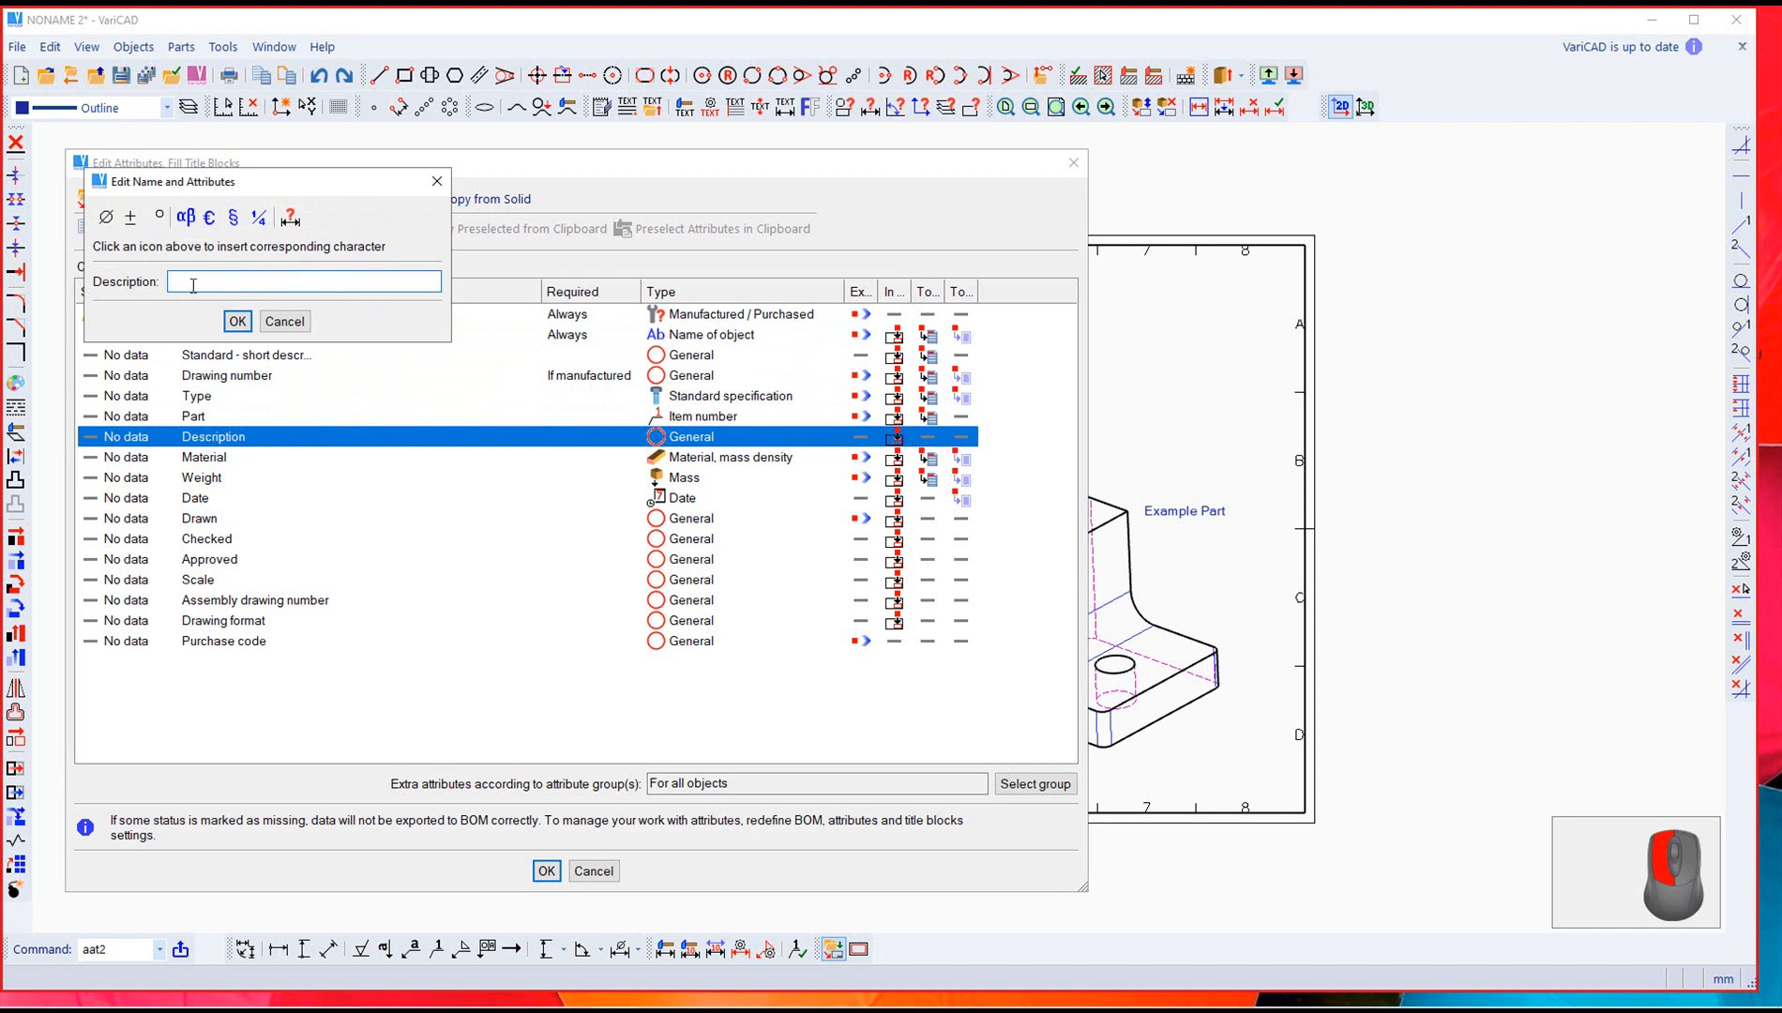
{"action": "type", "text": "Cube"}
{"action": "left_click", "coordinate": [237, 321]}
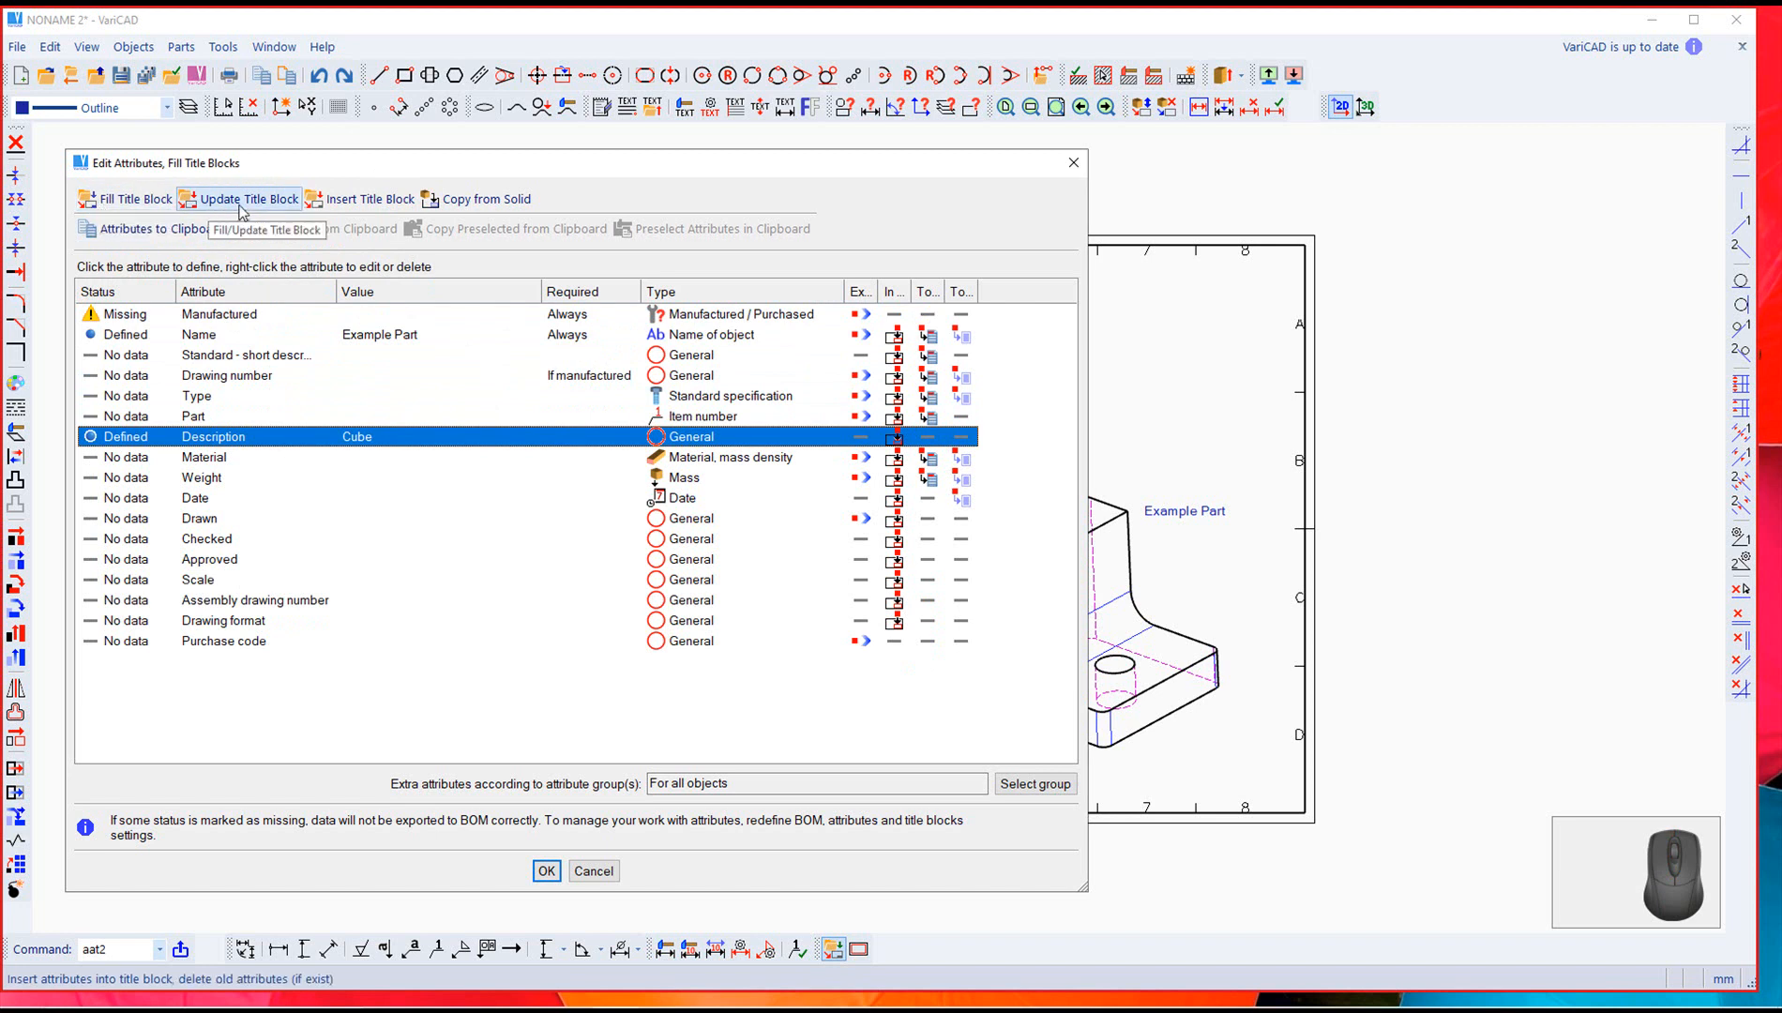
Step: Insert the "Title block part" title block into the sheet and close the attribute definition
{"action": "left_click", "coordinate": [355, 201]}
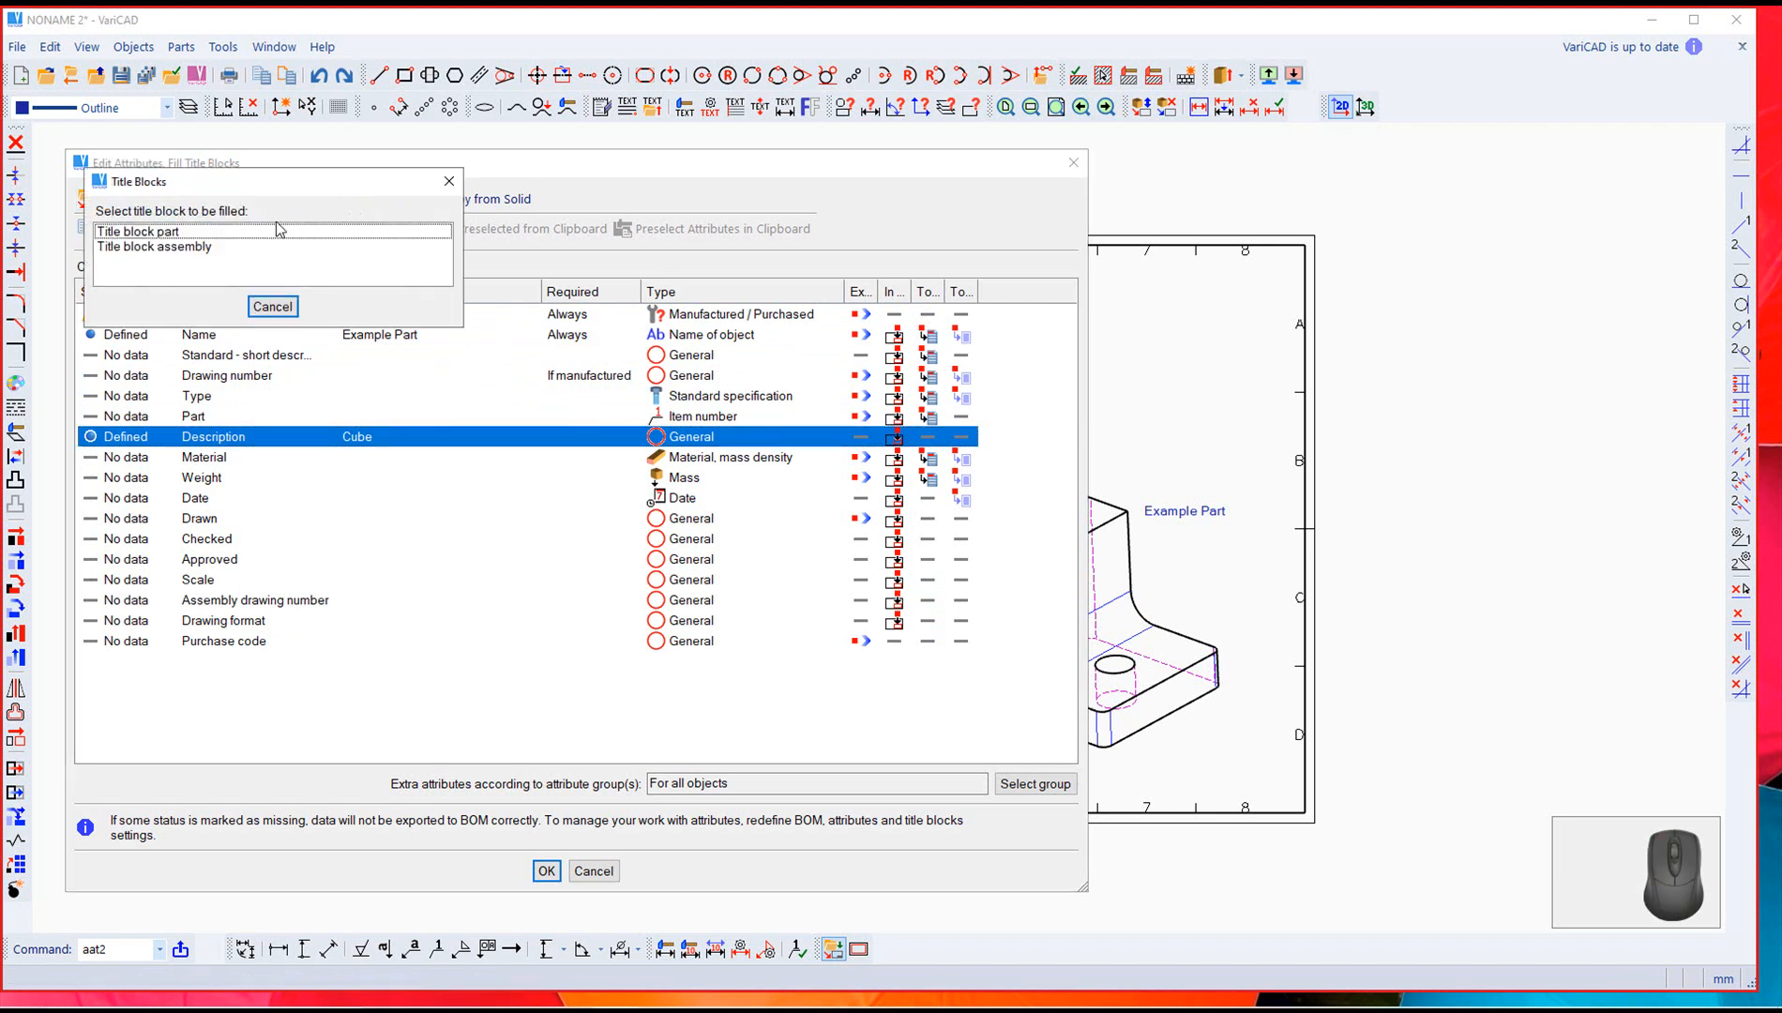
{"action": "double_click", "coordinate": [161, 240]}
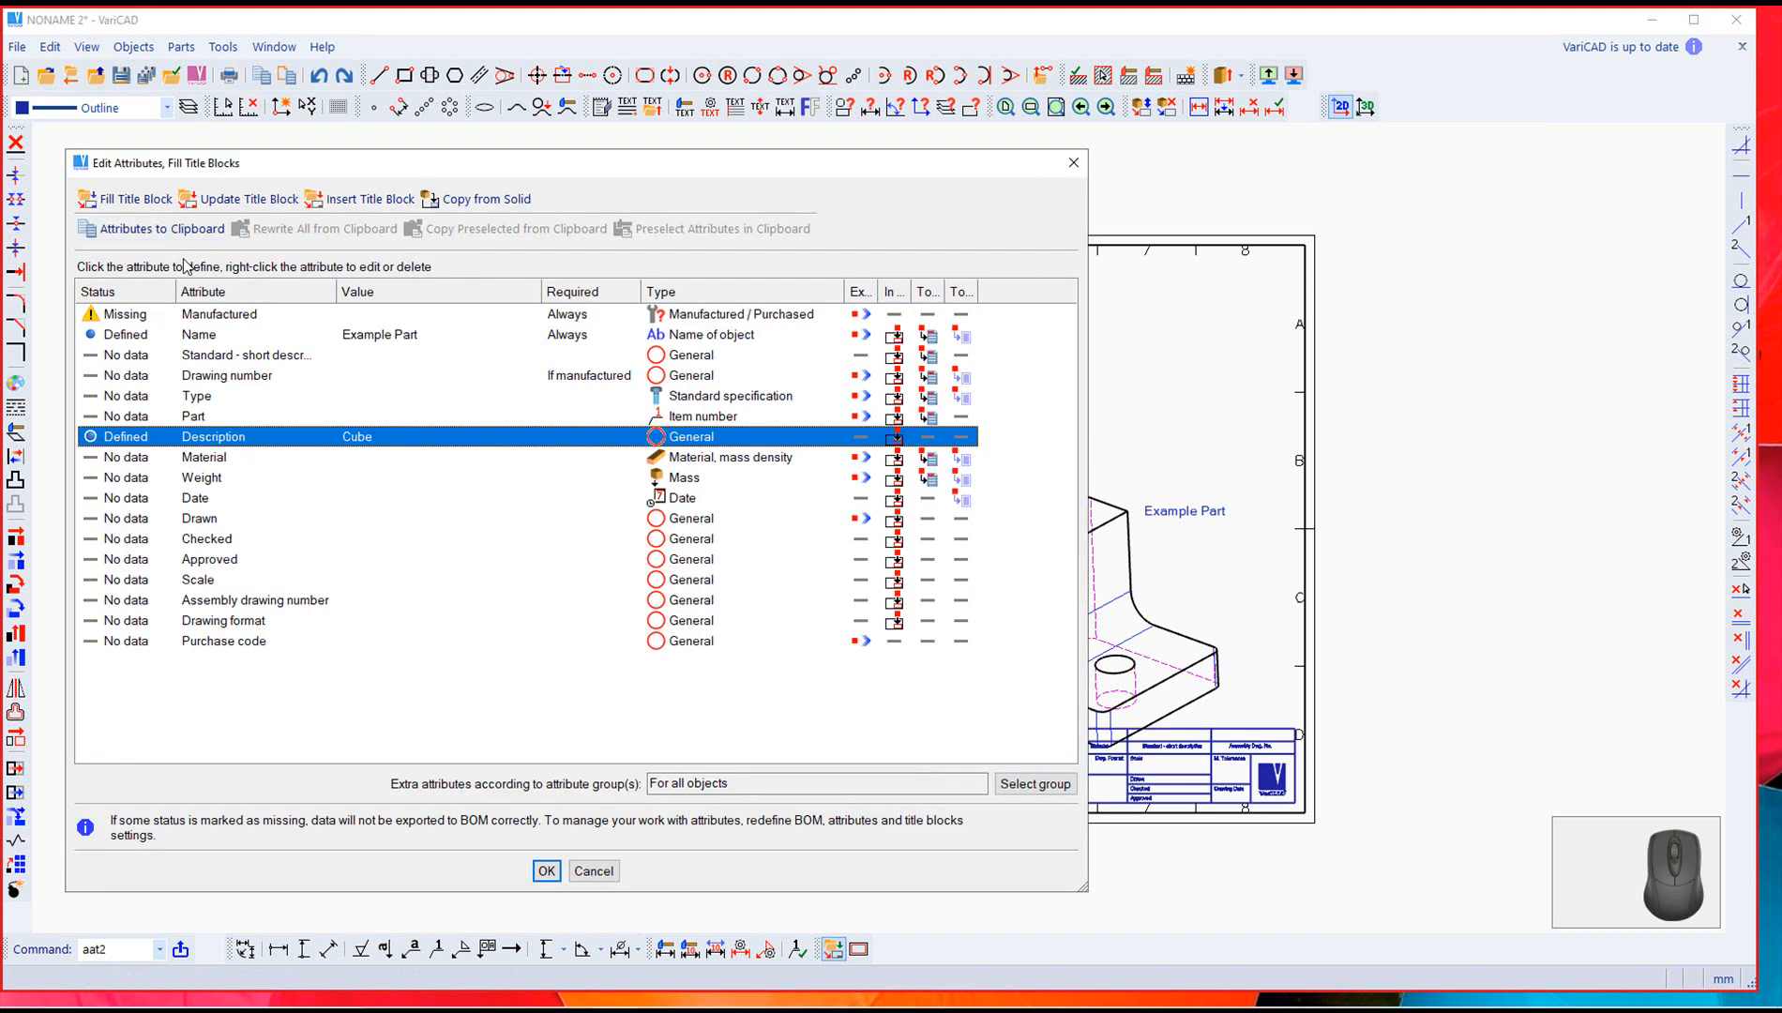
{"action": "left_click", "coordinate": [1074, 163]}
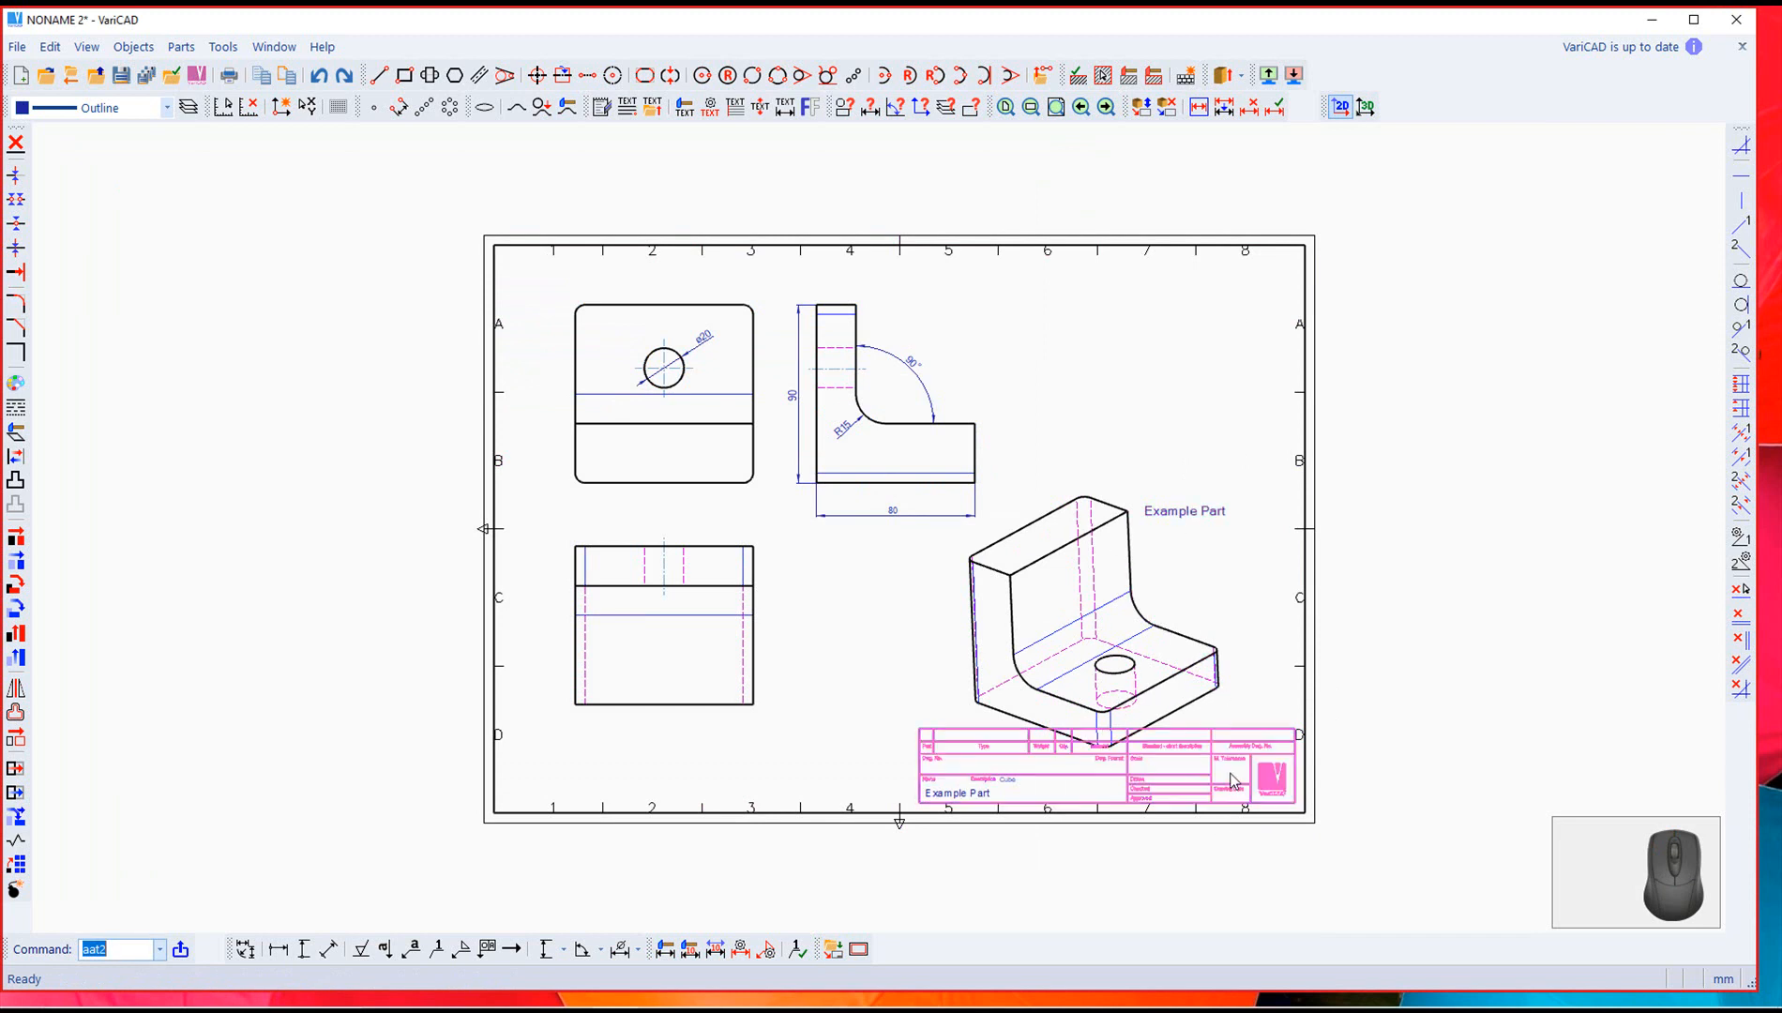
Step: Inspect the filled title block and the whole drawing sheet, and look at the 3D model before returning to the 2D drawing
{"action": "scroll", "coordinate": [1224, 769], "scroll_direction": "up", "scroll_amount": 2}
{"action": "scroll", "coordinate": [1224, 769], "scroll_direction": "up", "scroll_amount": 4}
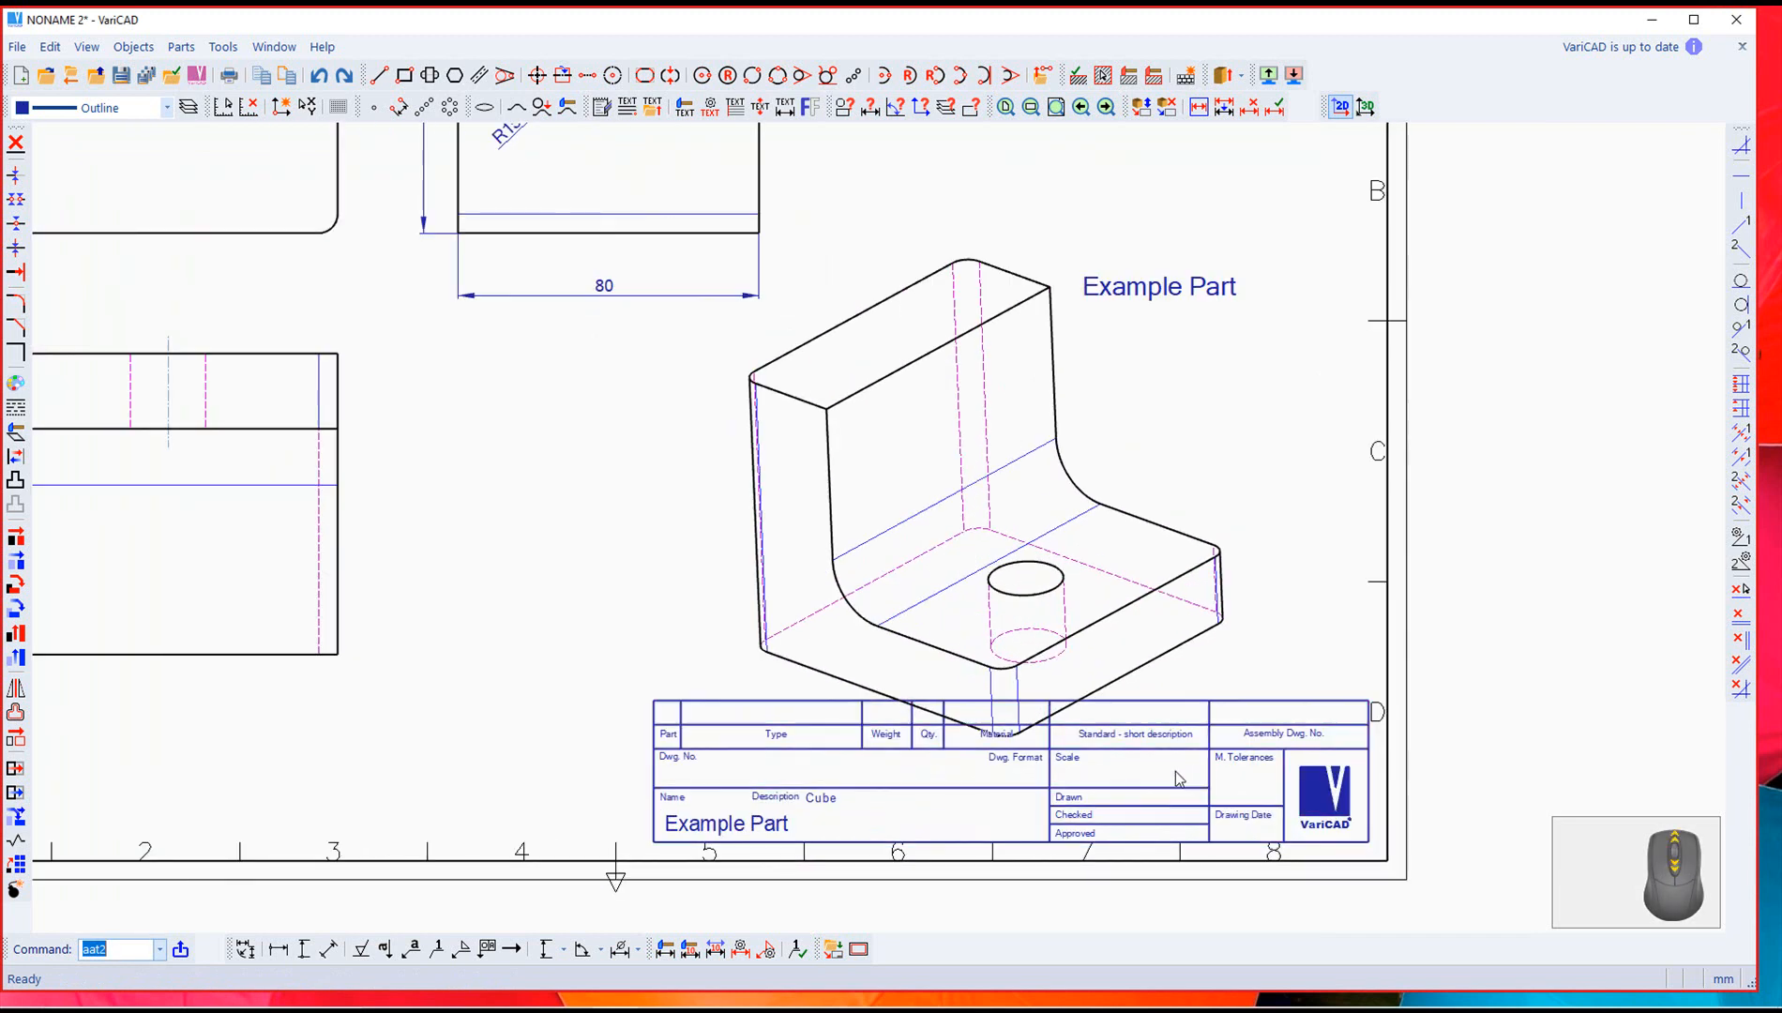
{"action": "middle_click_drag", "start_coordinate": [1153, 698], "coordinate": [1143, 516]}
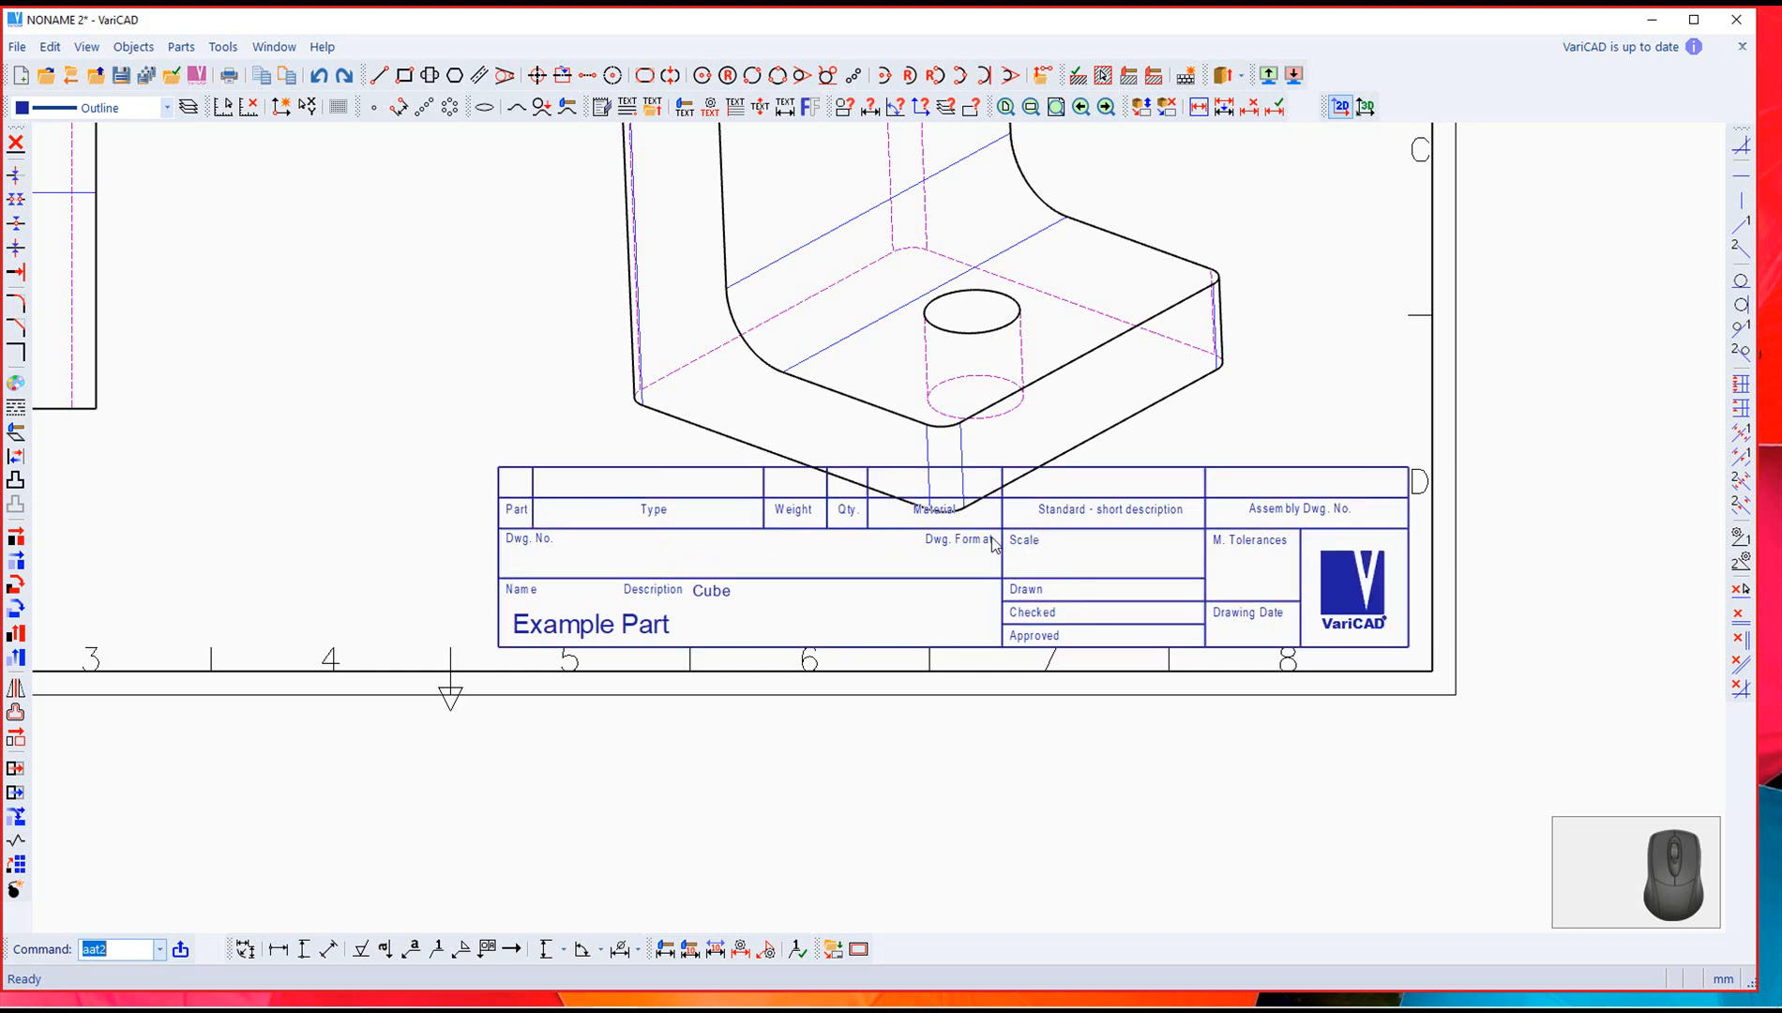
{"action": "scroll", "coordinate": [1060, 555], "scroll_direction": "down", "scroll_amount": 5}
{"action": "scroll", "coordinate": [995, 542], "scroll_direction": "down", "scroll_amount": 3}
{"action": "middle_click_drag", "start_coordinate": [965, 505], "coordinate": [988, 618]}
{"action": "scroll", "coordinate": [954, 585], "scroll_direction": "up", "scroll_amount": 2}
{"action": "scroll", "coordinate": [956, 589], "scroll_direction": "up", "scroll_amount": 3}
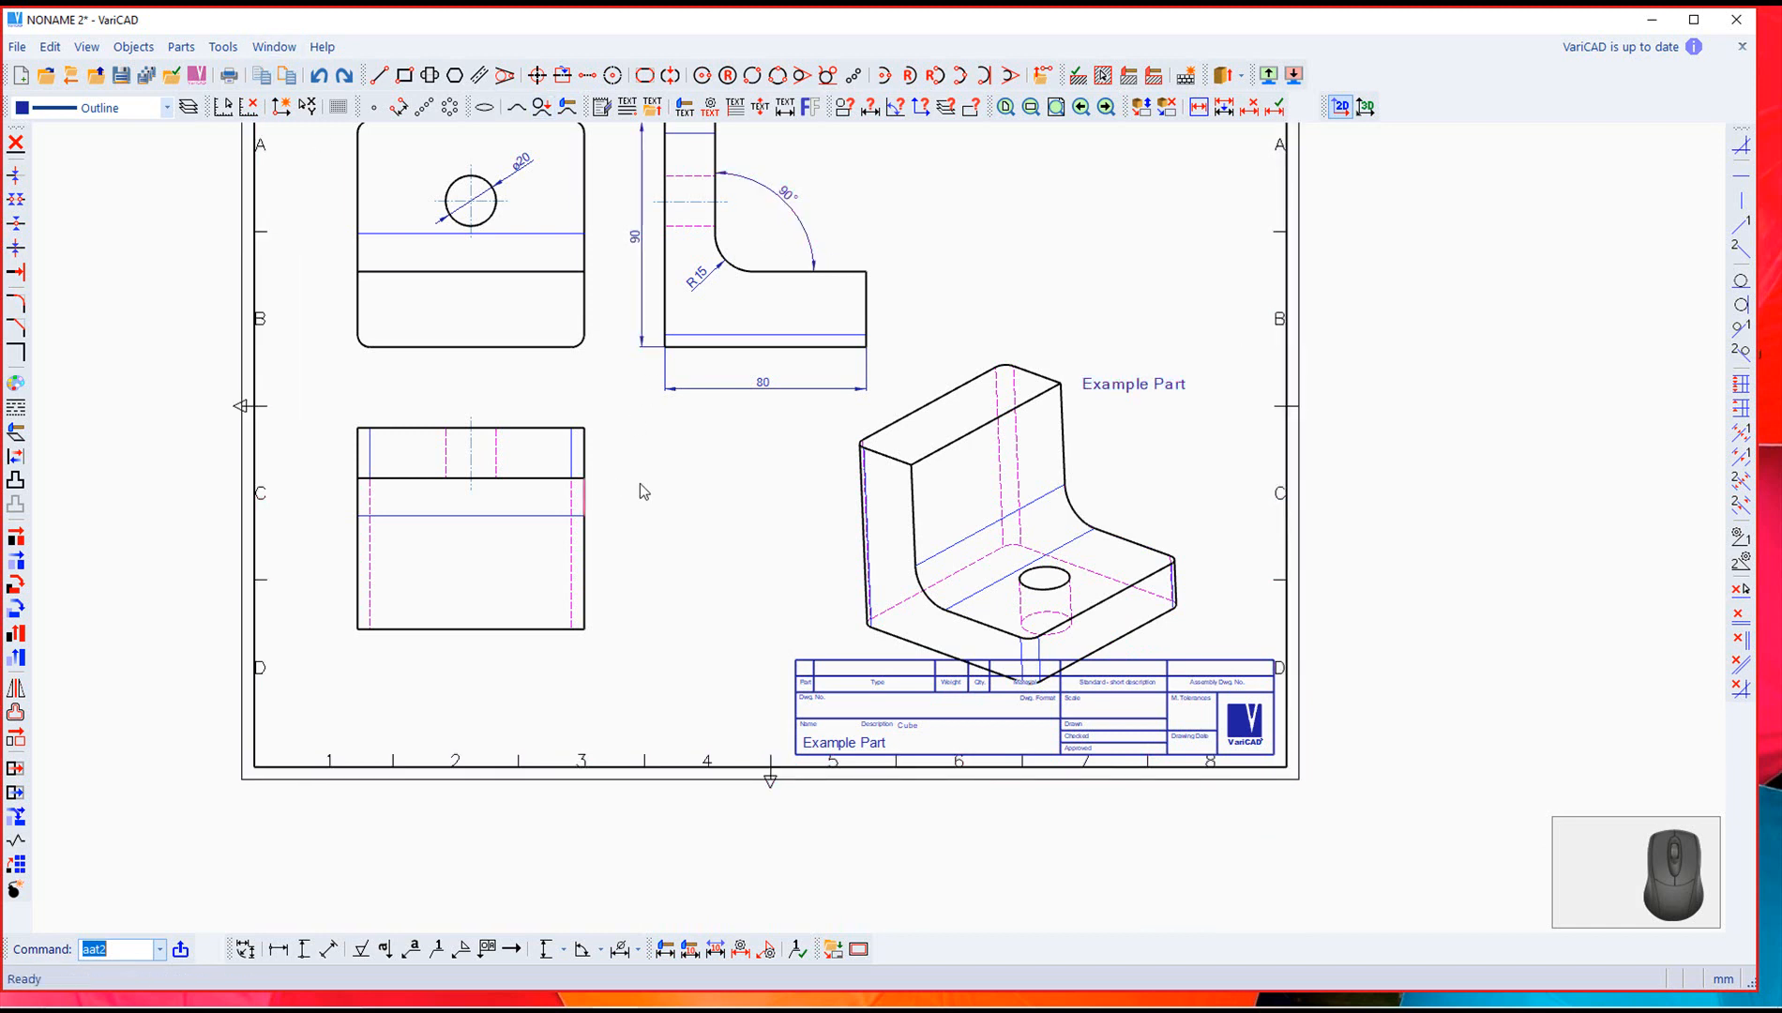
{"action": "scroll", "coordinate": [611, 488], "scroll_direction": "down", "scroll_amount": 3}
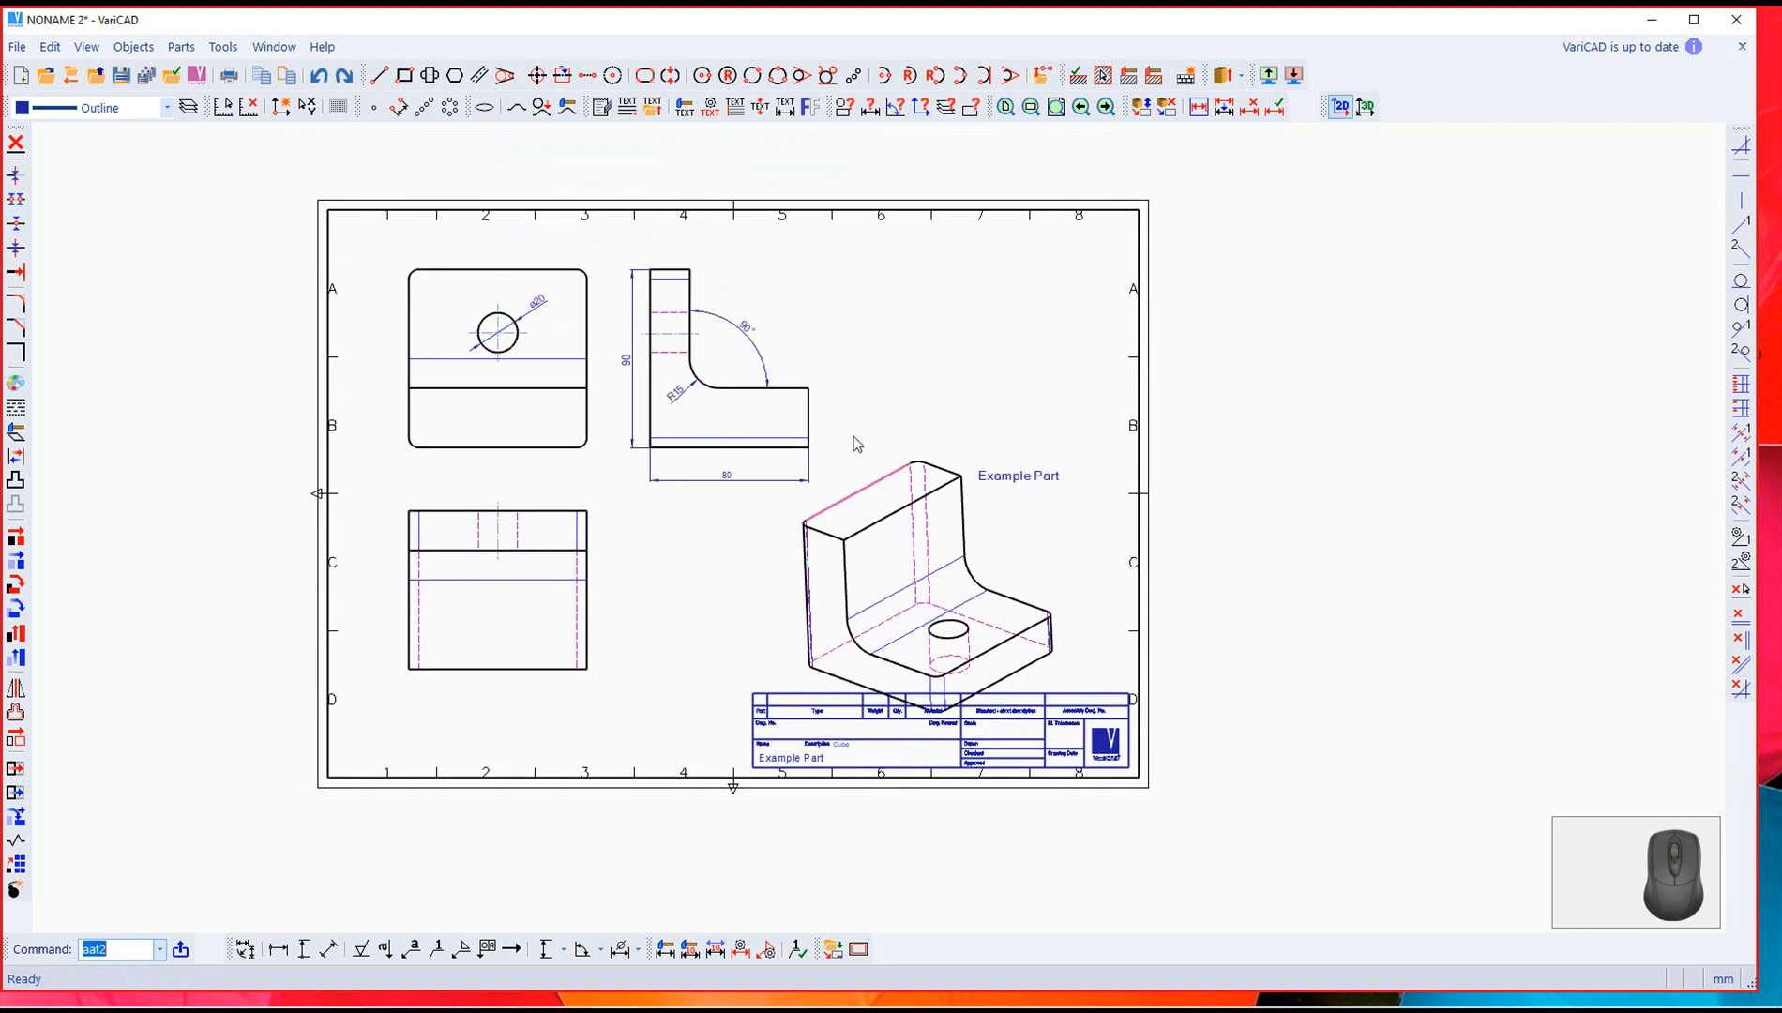
{"action": "left_click", "coordinate": [1365, 108]}
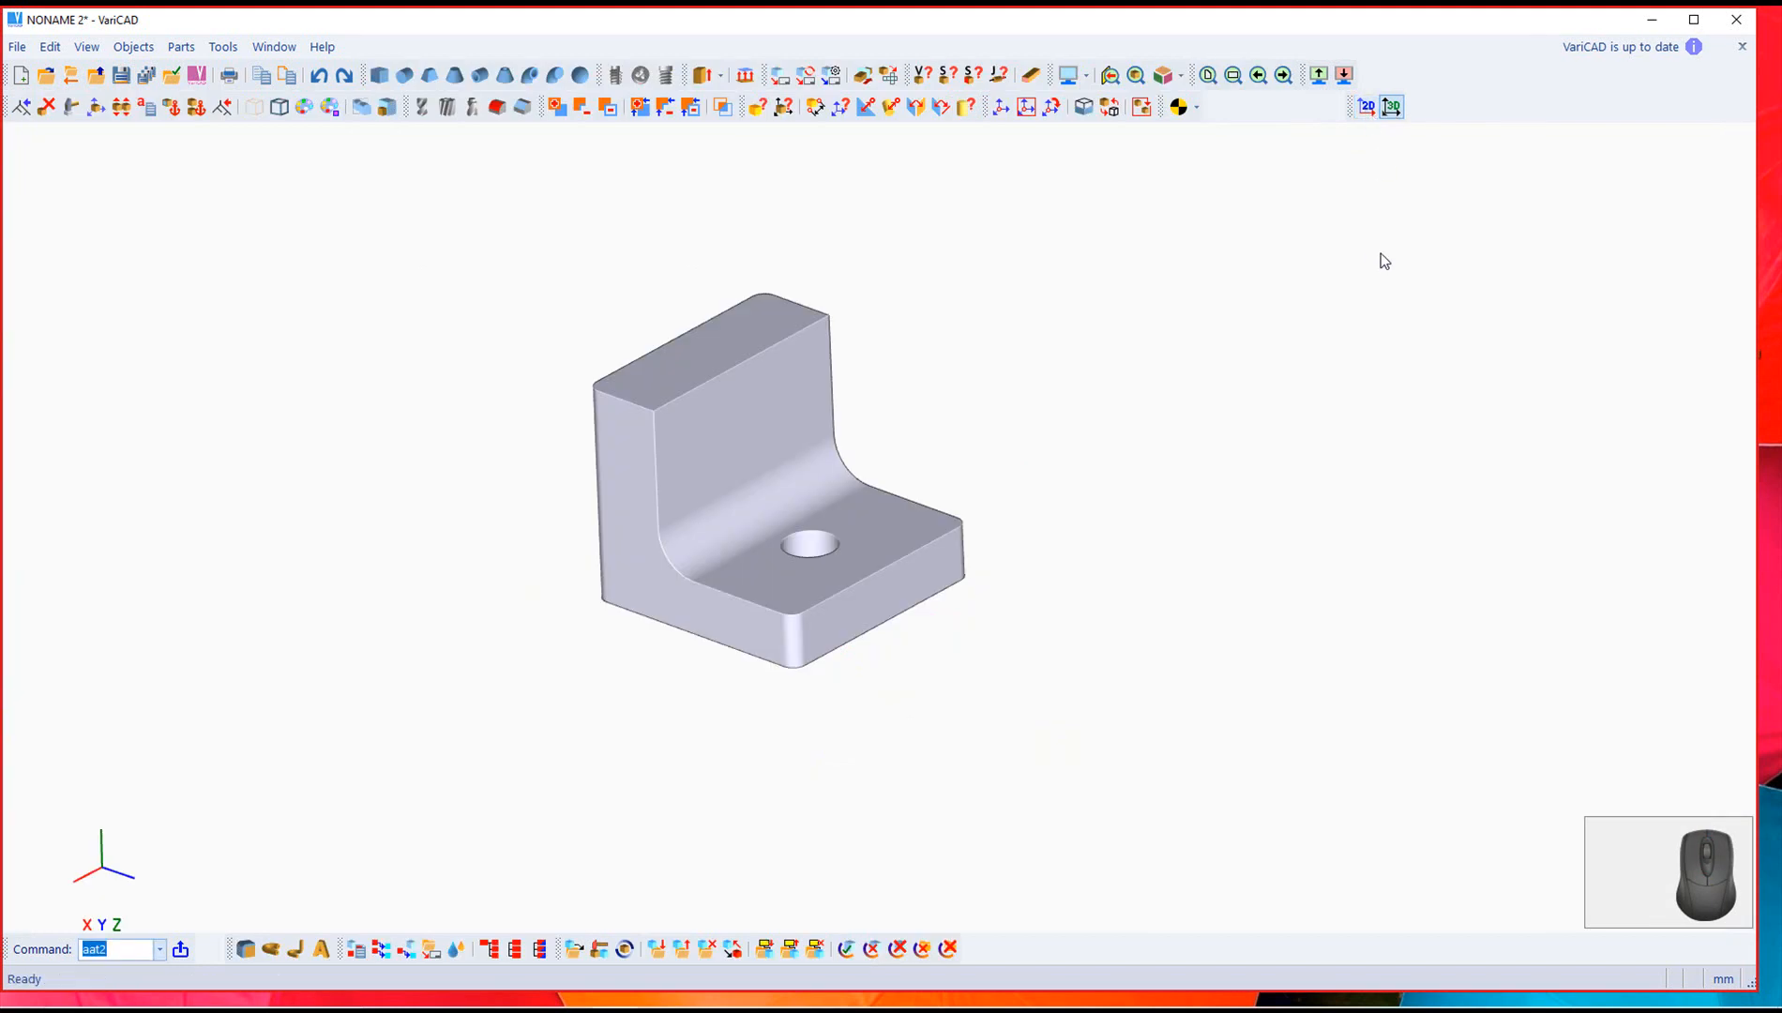
{"action": "left_click", "coordinate": [1368, 109]}
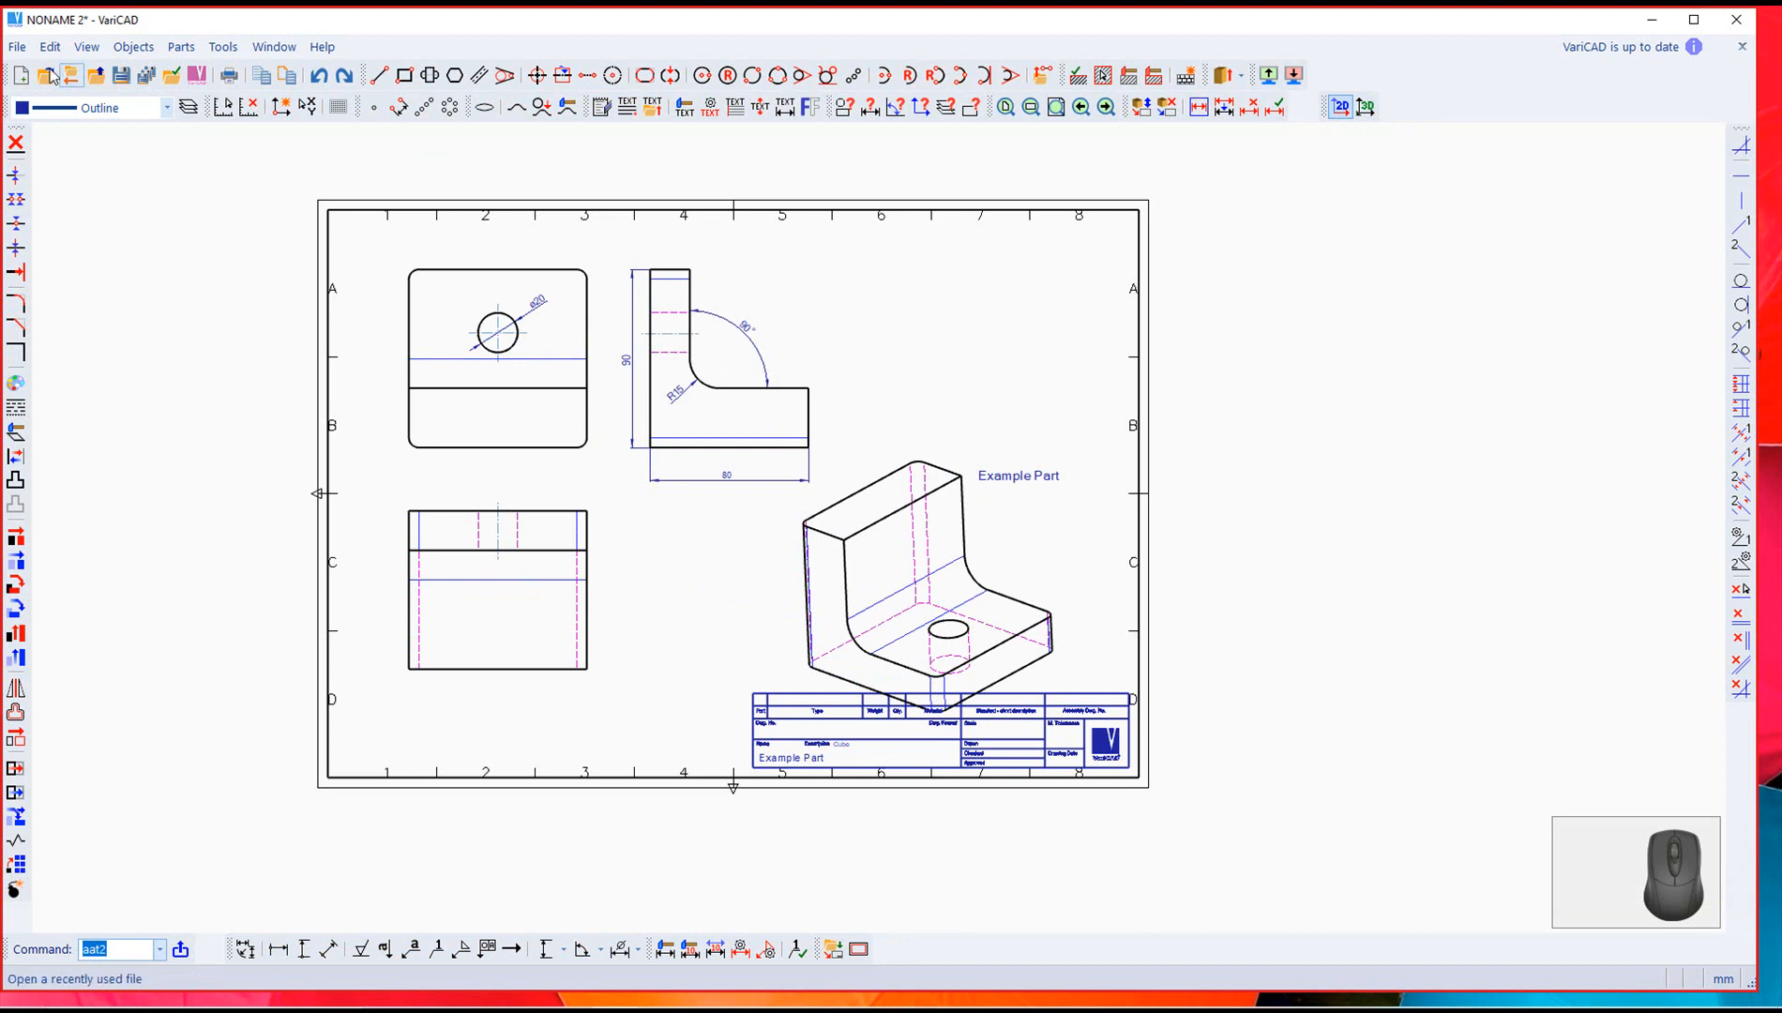
Step: Save the file as a VariCAD .dwb file in the drawings+models folder, with a first name as its file name
{"action": "left_click", "coordinate": [19, 48]}
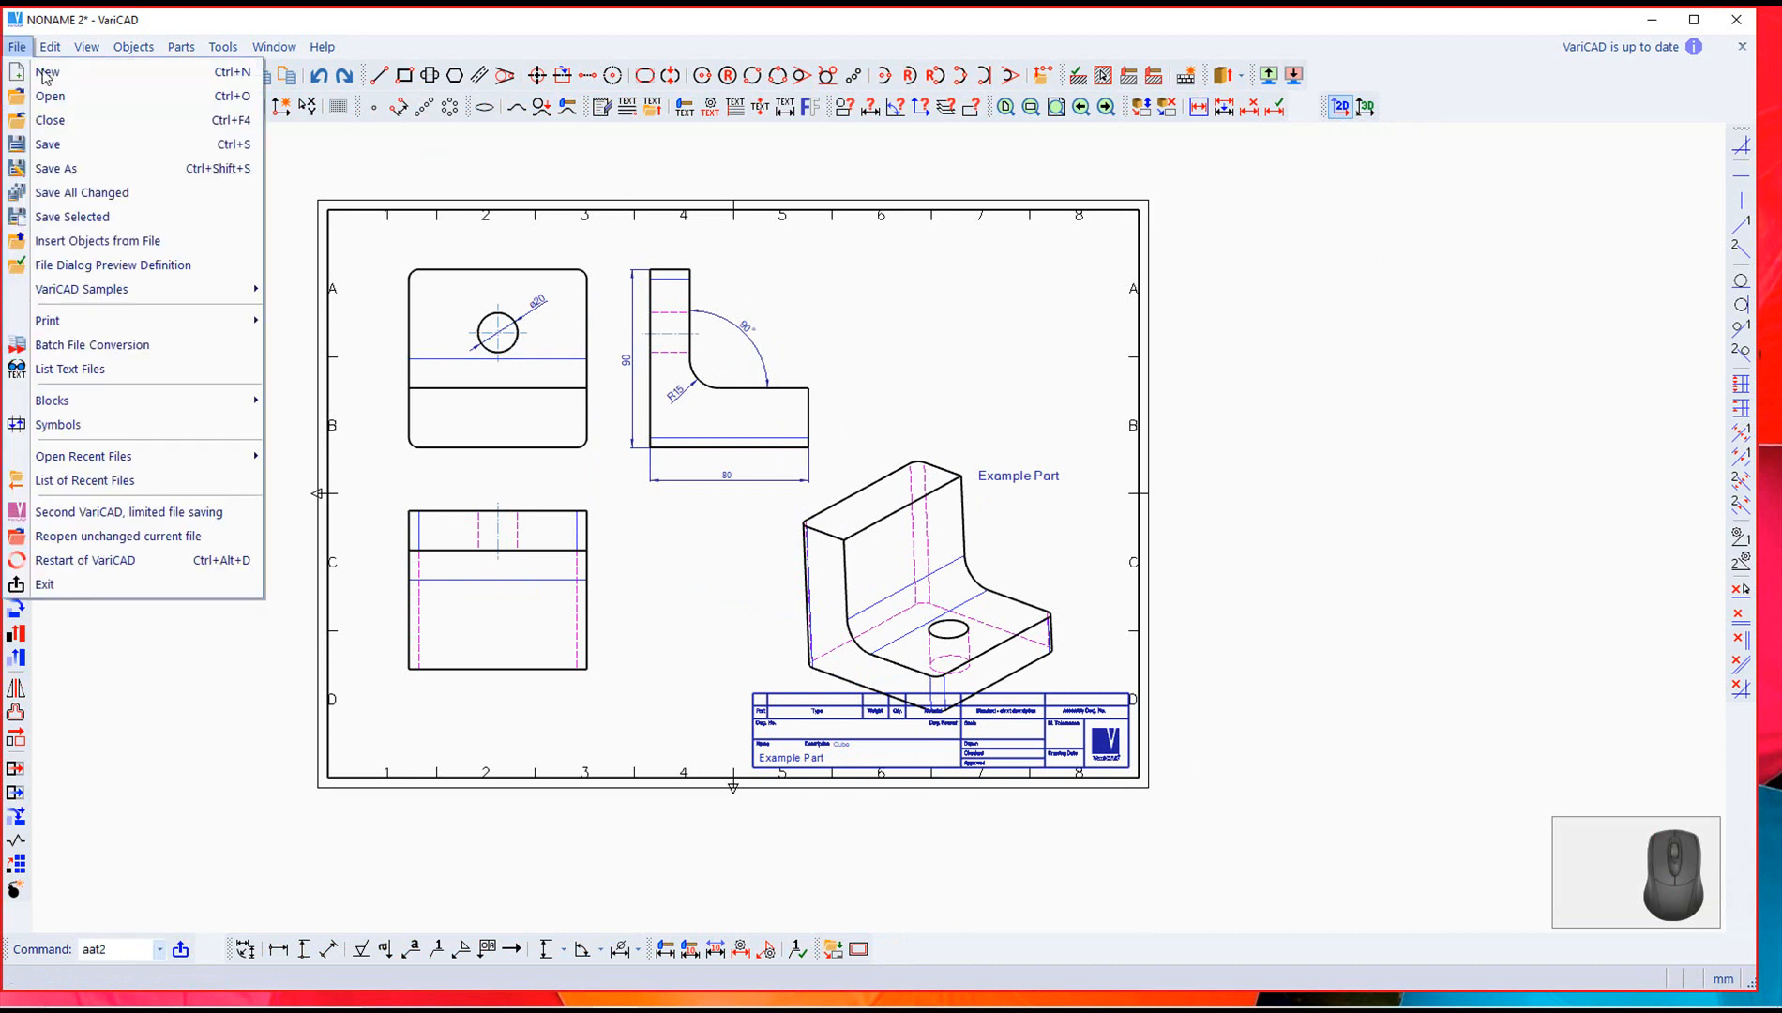
{"action": "left_click", "coordinate": [67, 169]}
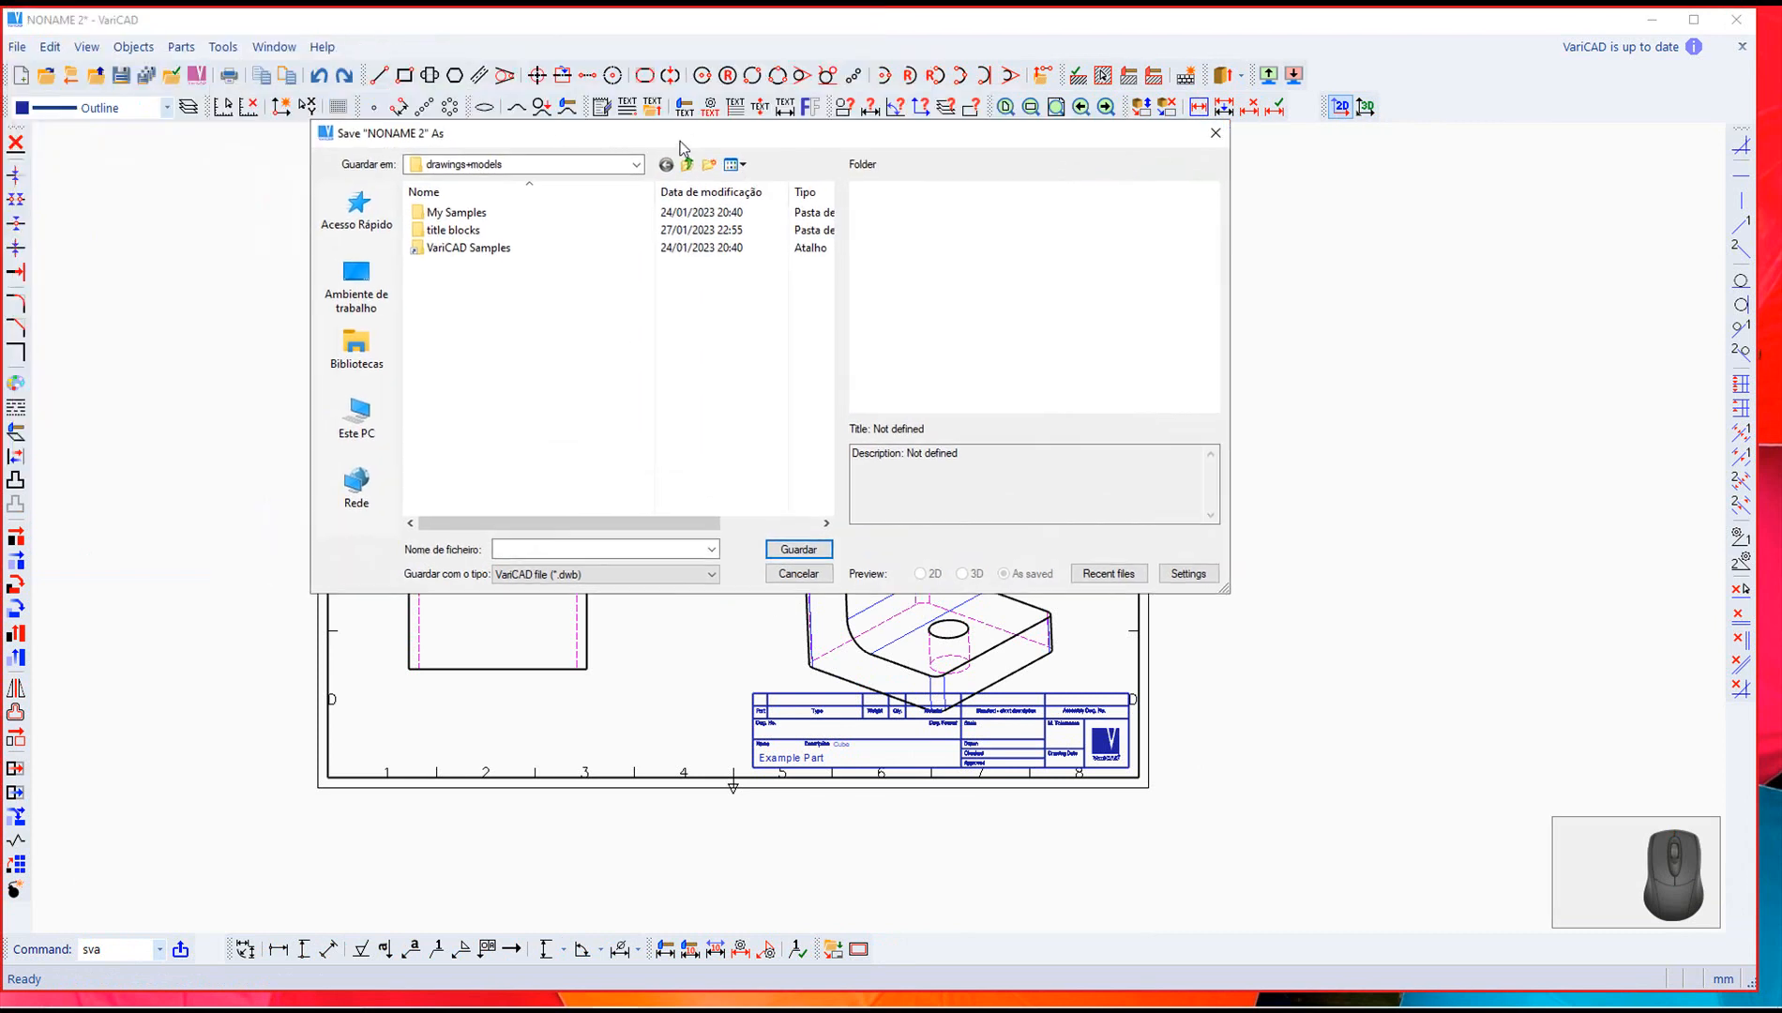
{"action": "left_click", "coordinate": [538, 553]}
{"action": "type", "text": "Jim"}
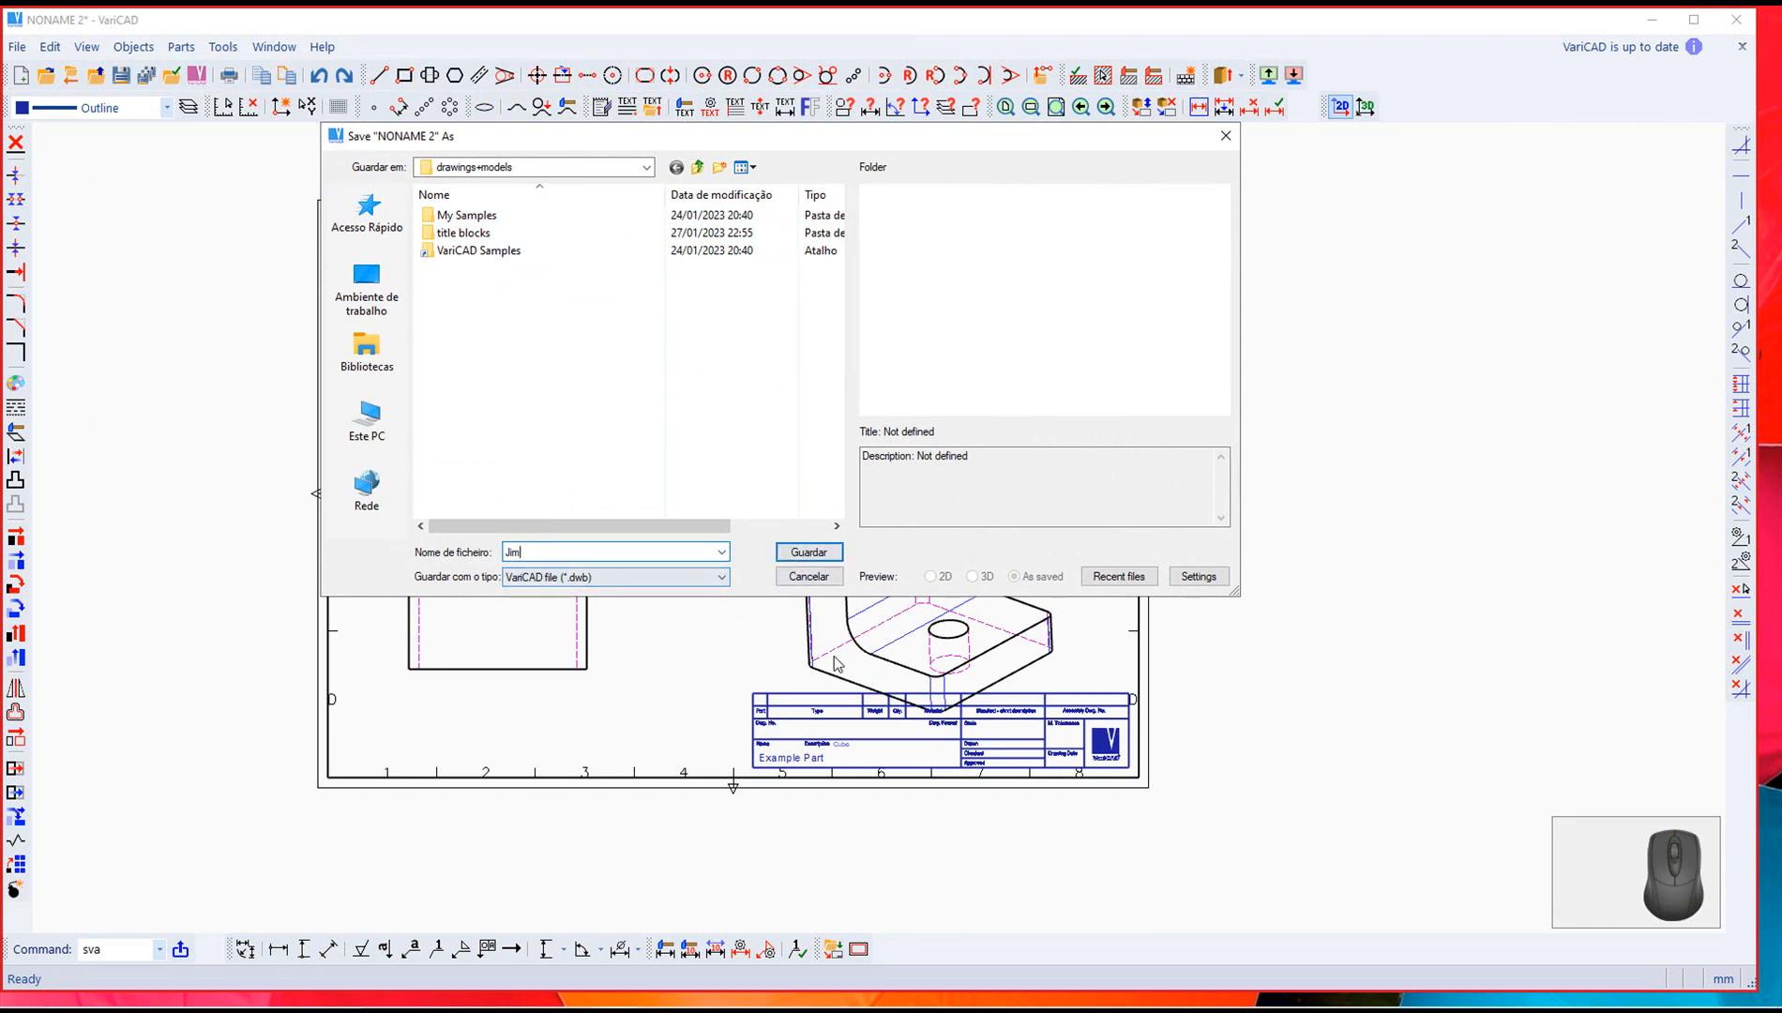
{"action": "left_click", "coordinate": [809, 553]}
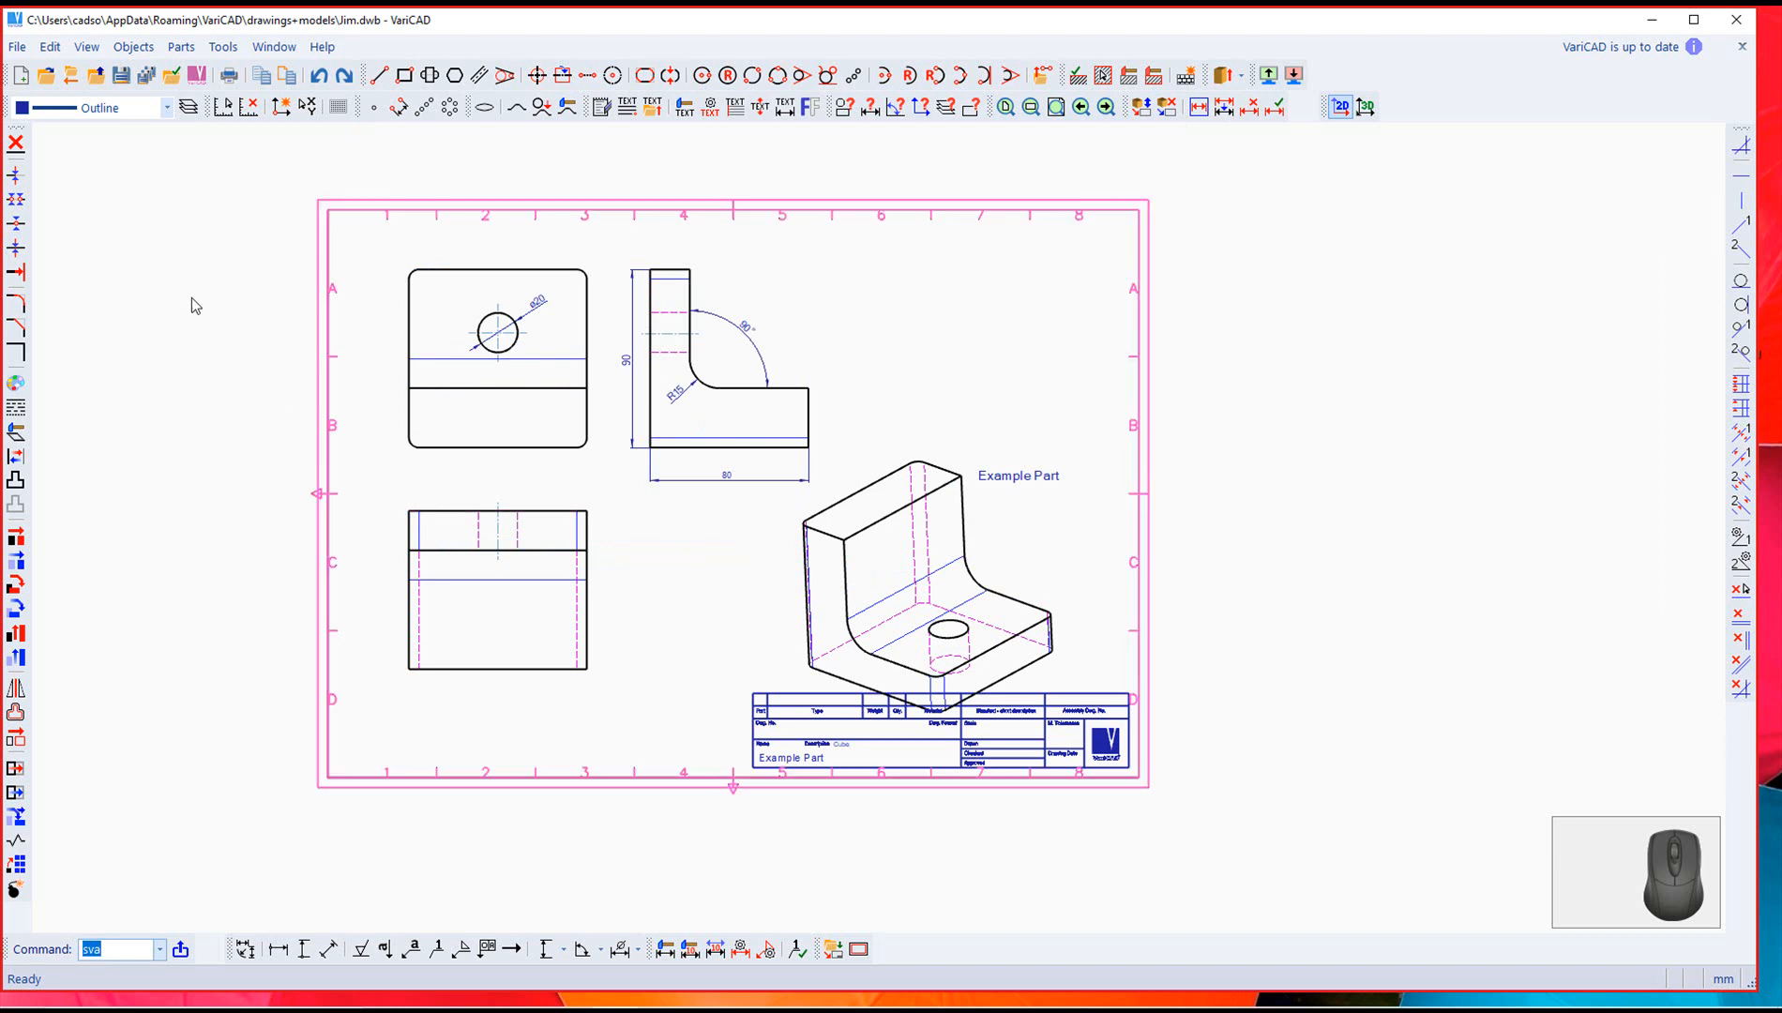
Step: Check the file formats available for opening, close the file dialog without opening anything, and maximize the program window
{"action": "left_click", "coordinate": [19, 46]}
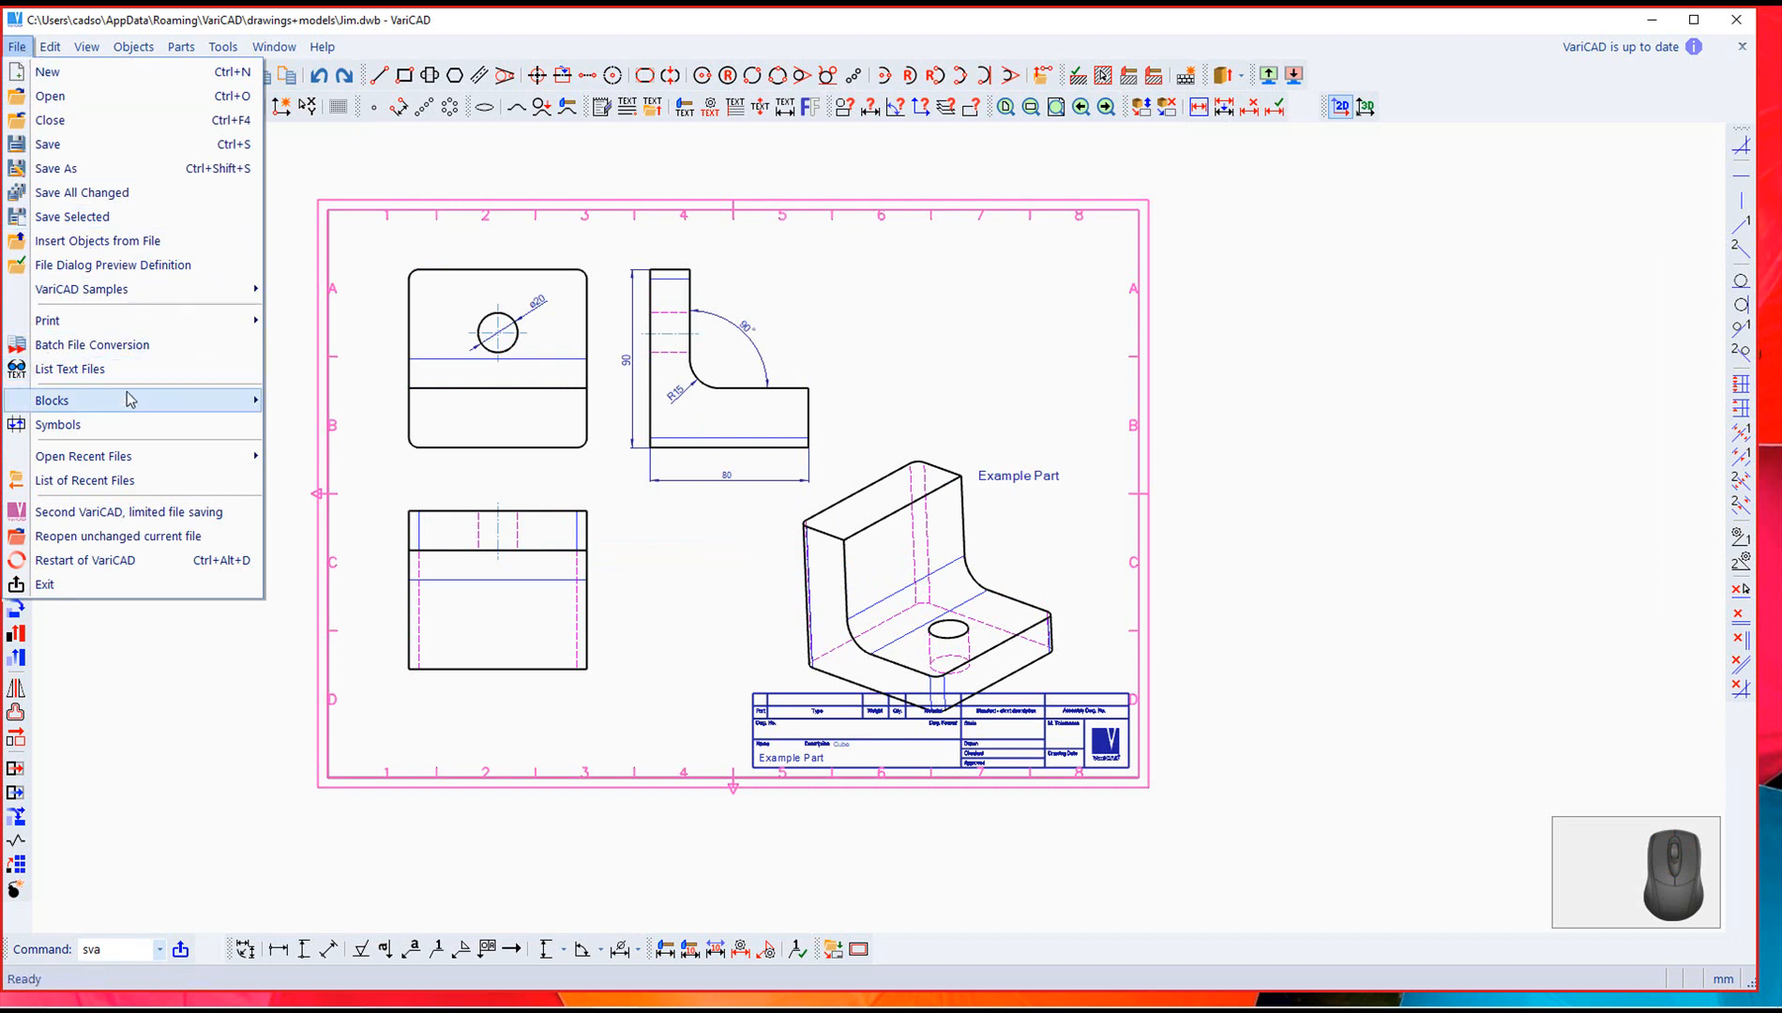
{"action": "mouse_move", "coordinate": [130, 400]}
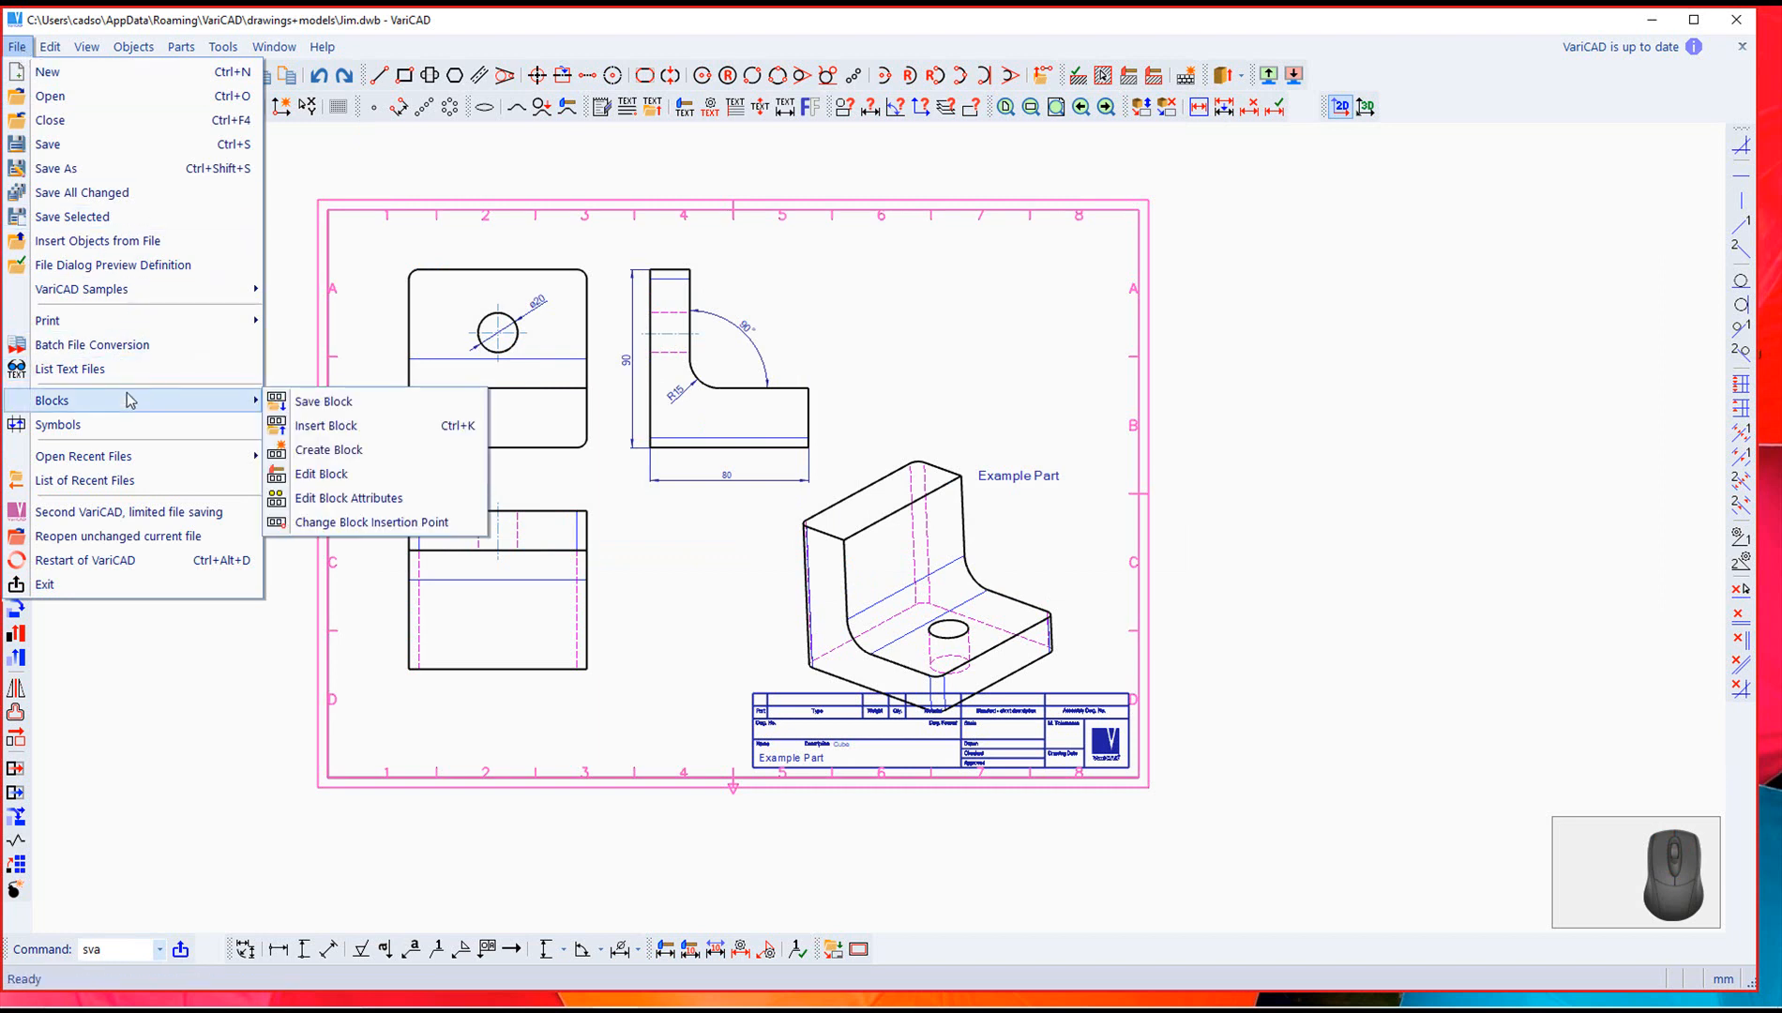
{"action": "left_click", "coordinate": [106, 143]}
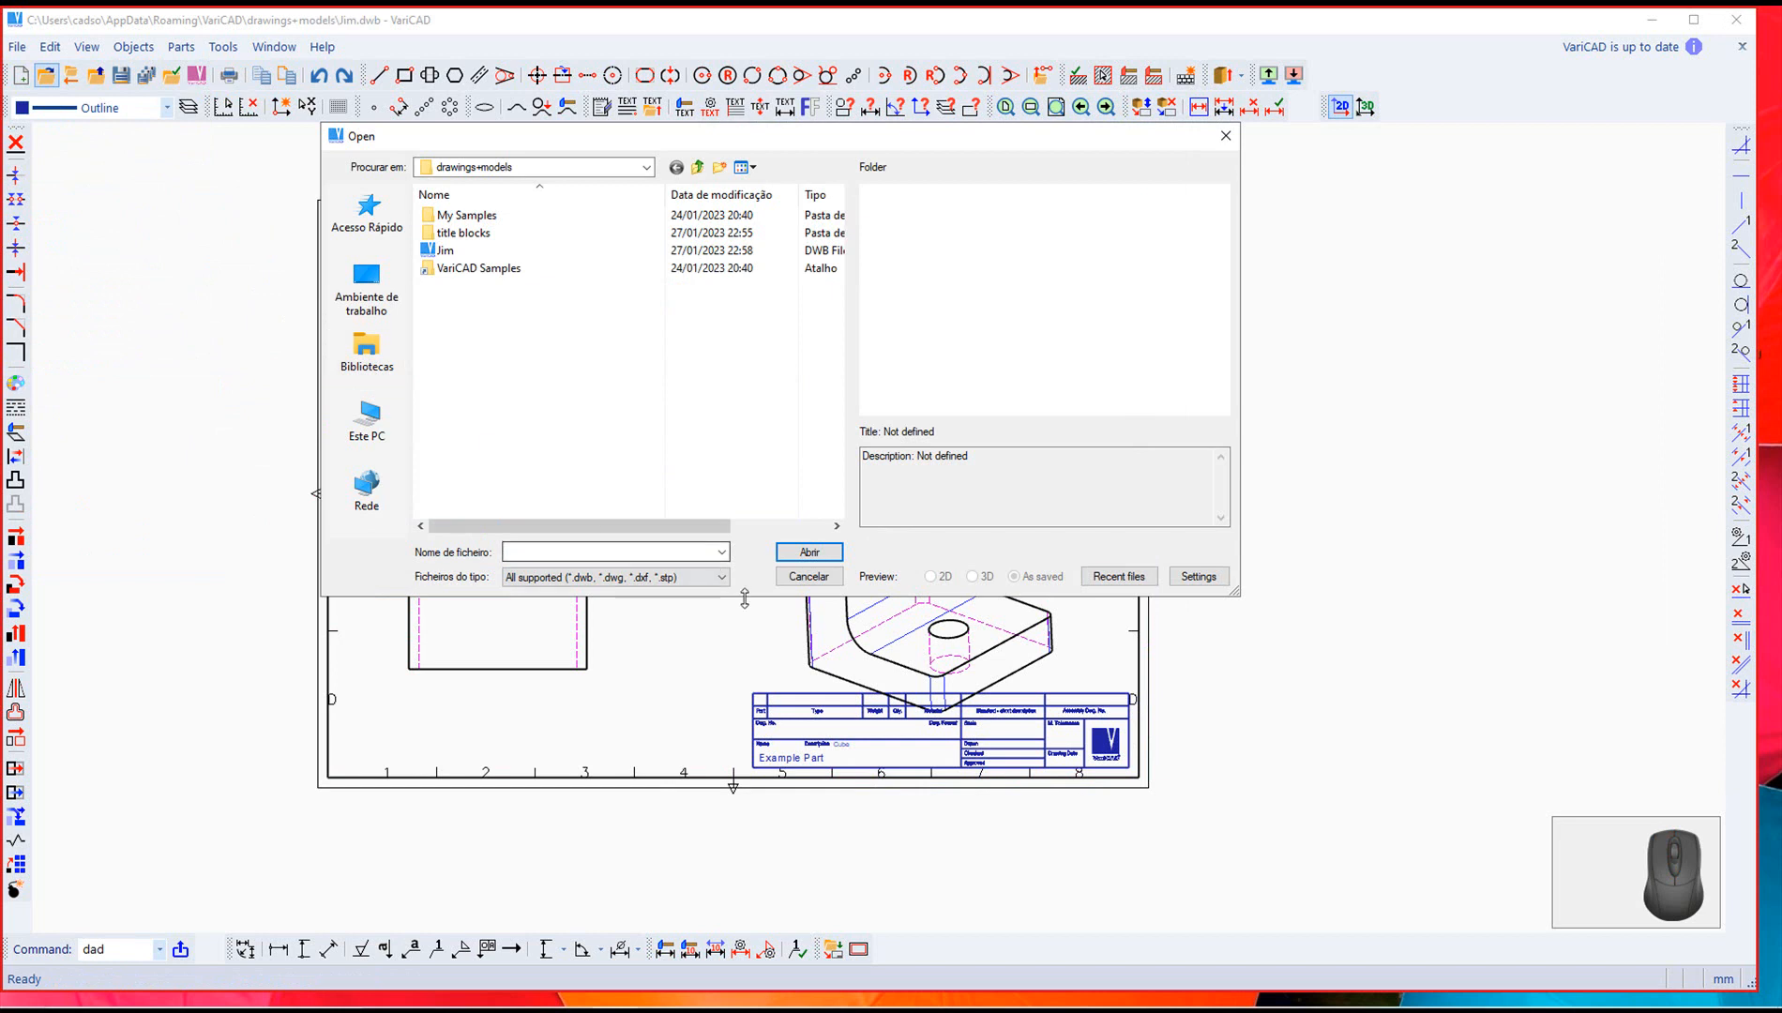
{"action": "left_click", "coordinate": [722, 578]}
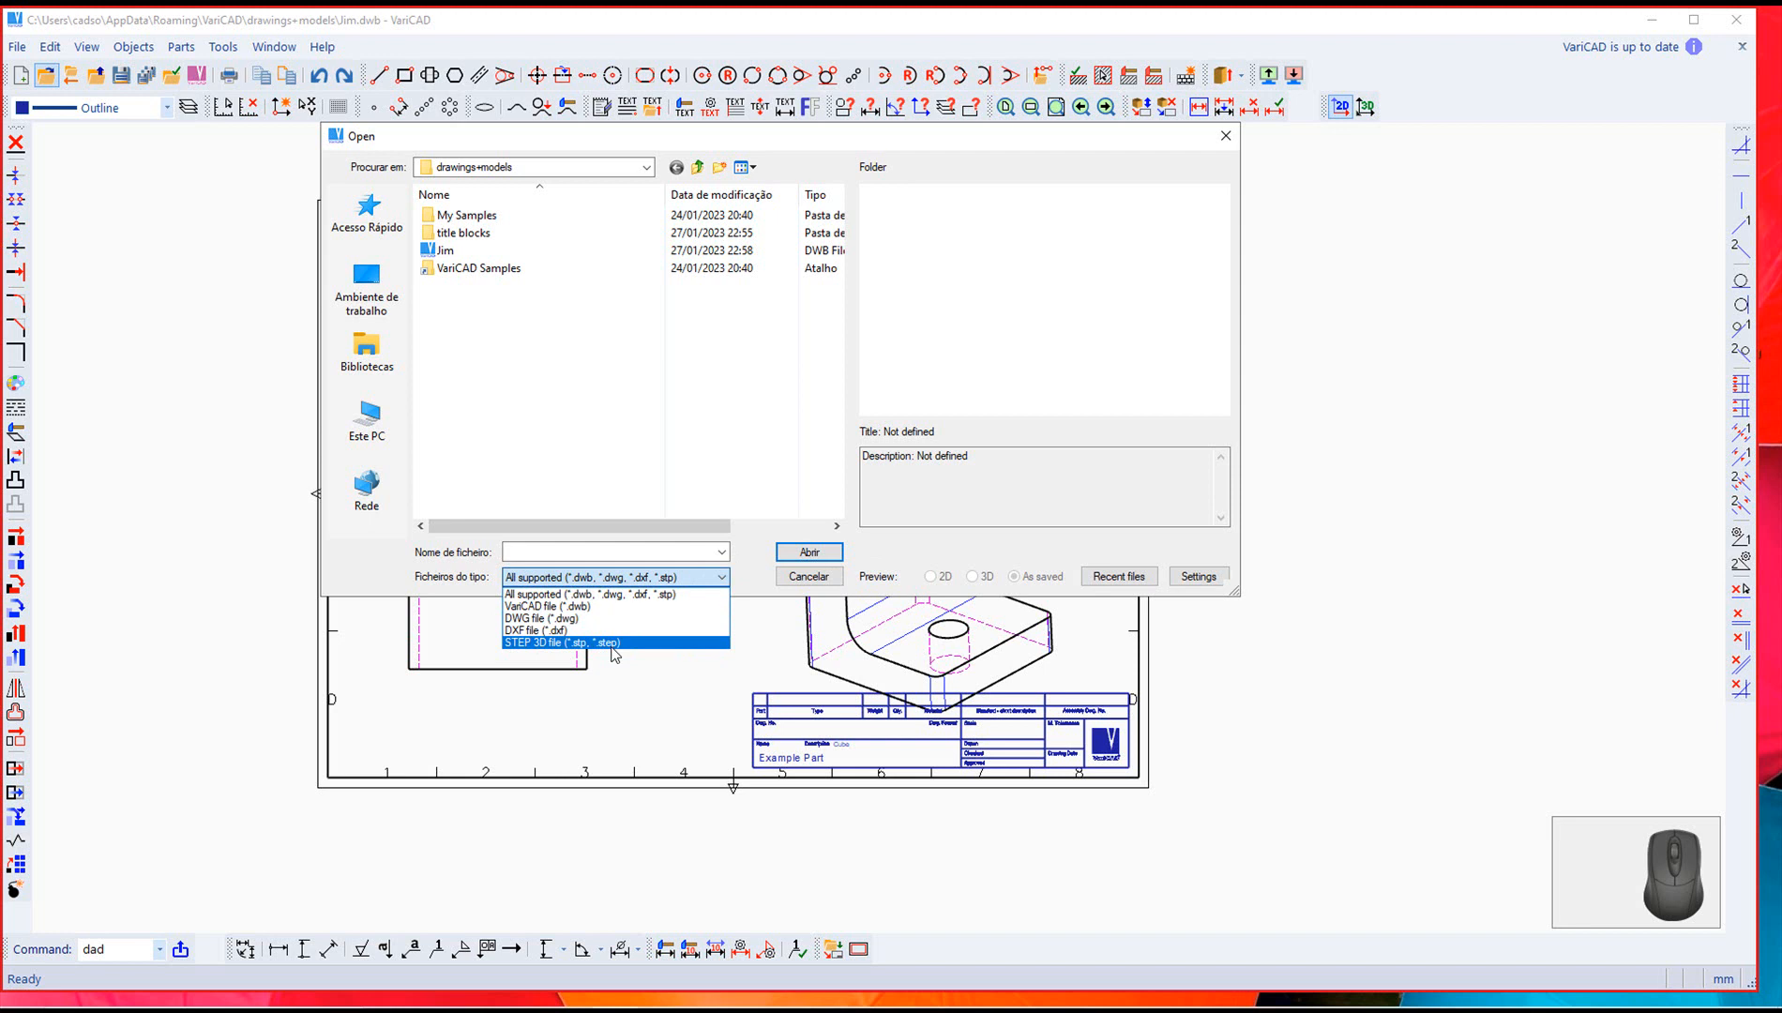
{"action": "key", "text": "Escape"}
{"action": "key", "text": "Escape"}
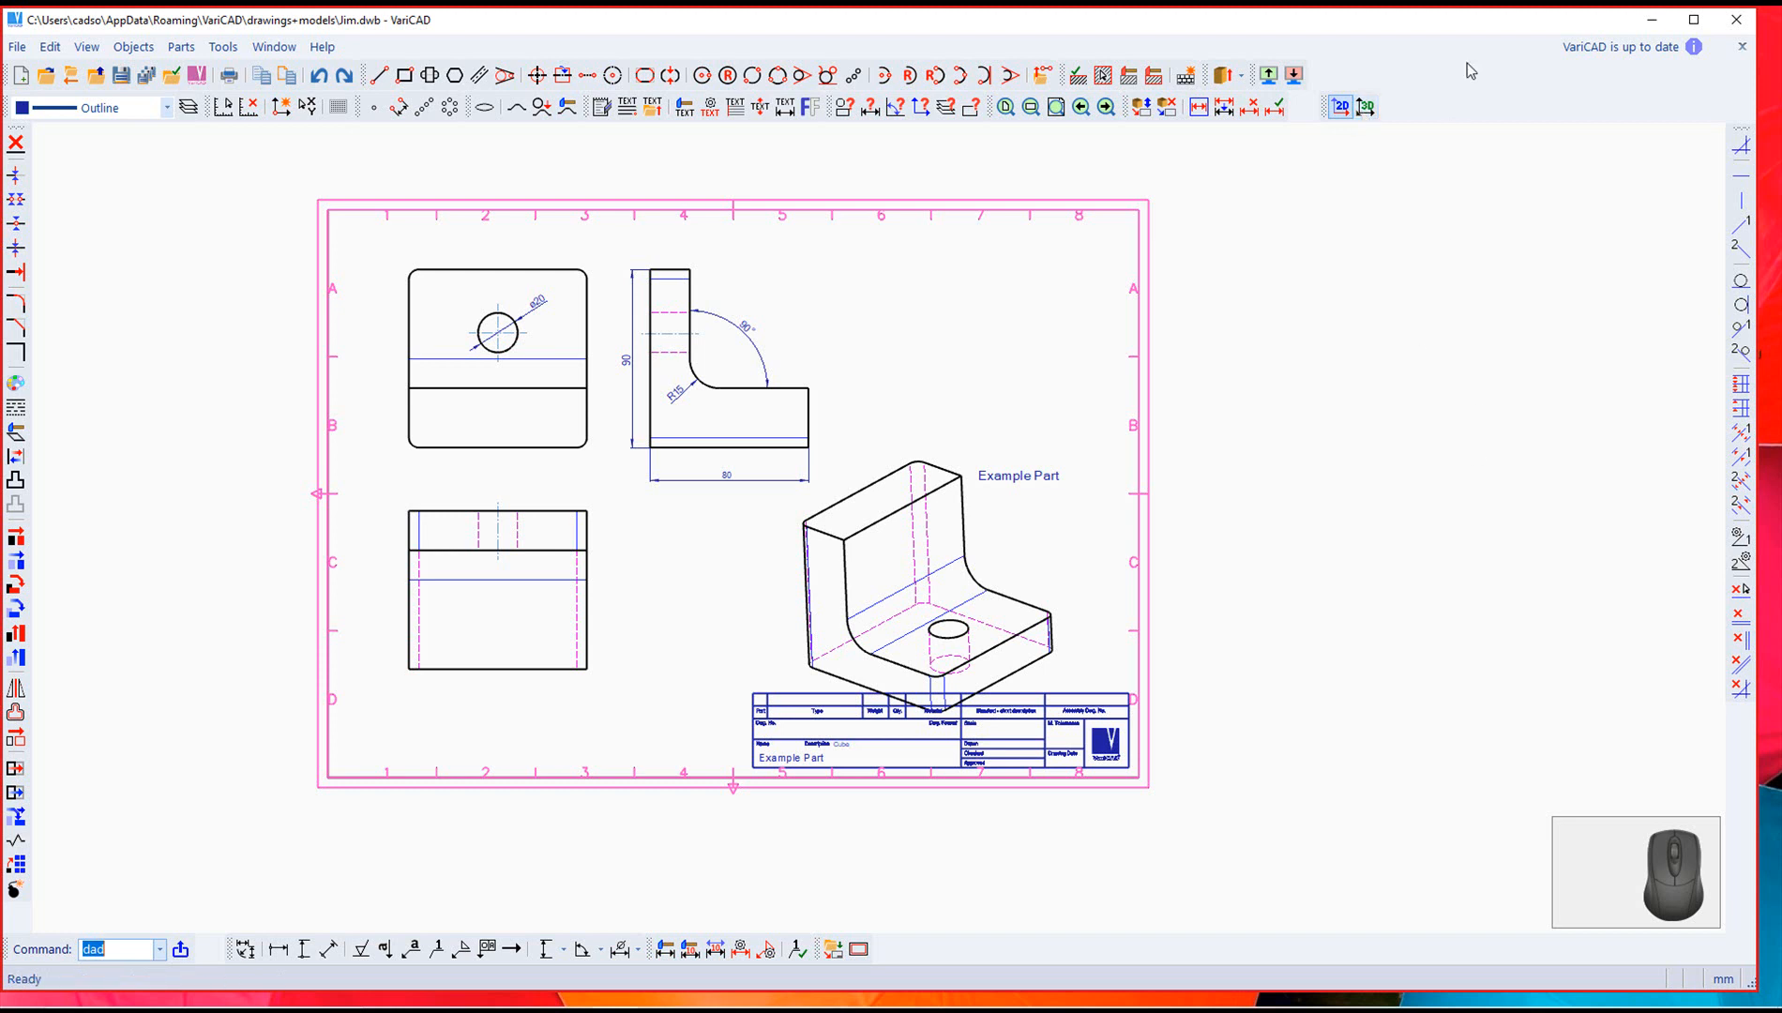
{"action": "left_click", "coordinate": [1694, 21]}
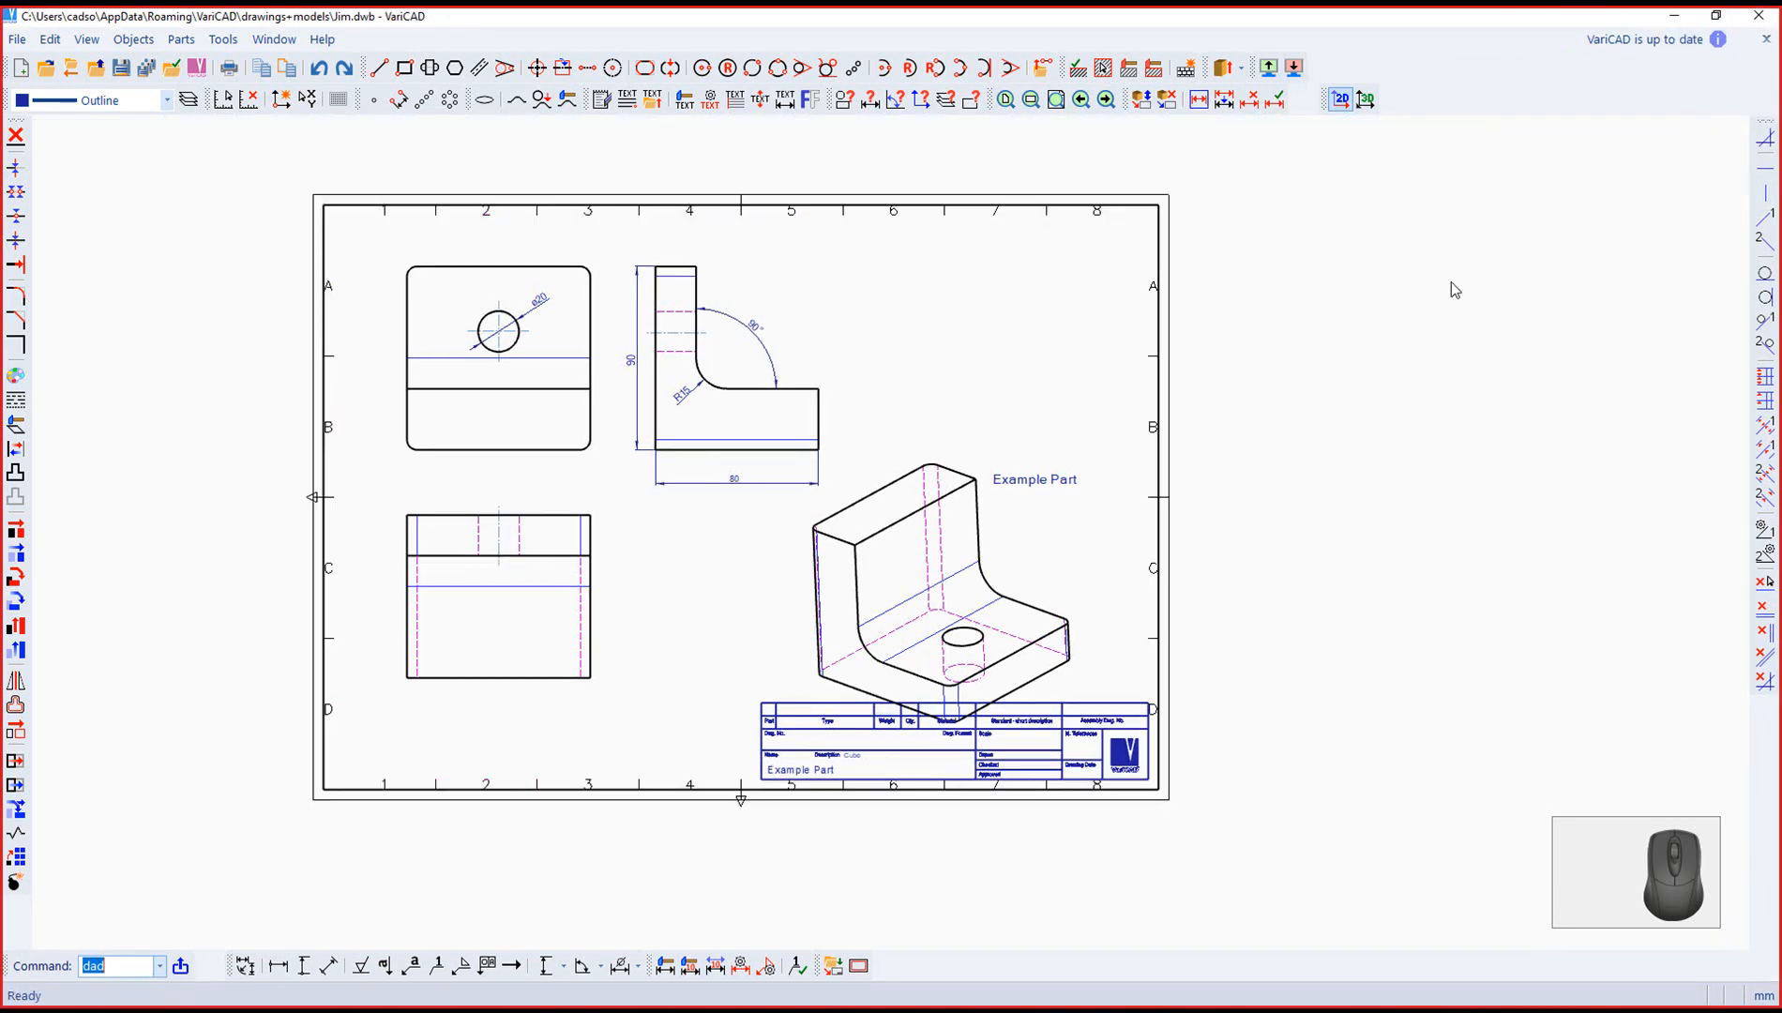